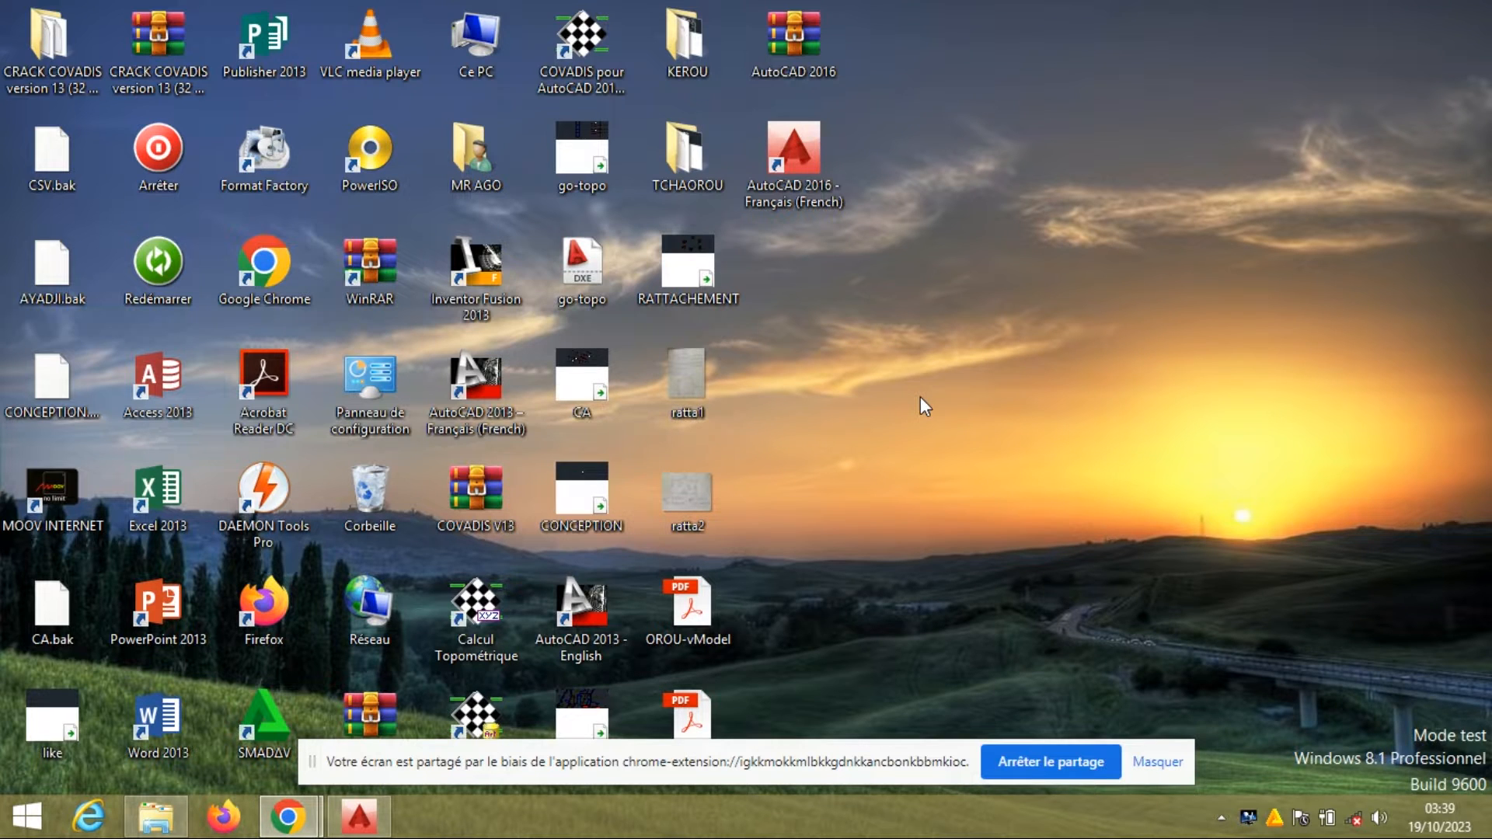
# Switch to AutoCAD 2016 and move the screen-sharing notice away from the command line
pyautogui.click(359, 816)
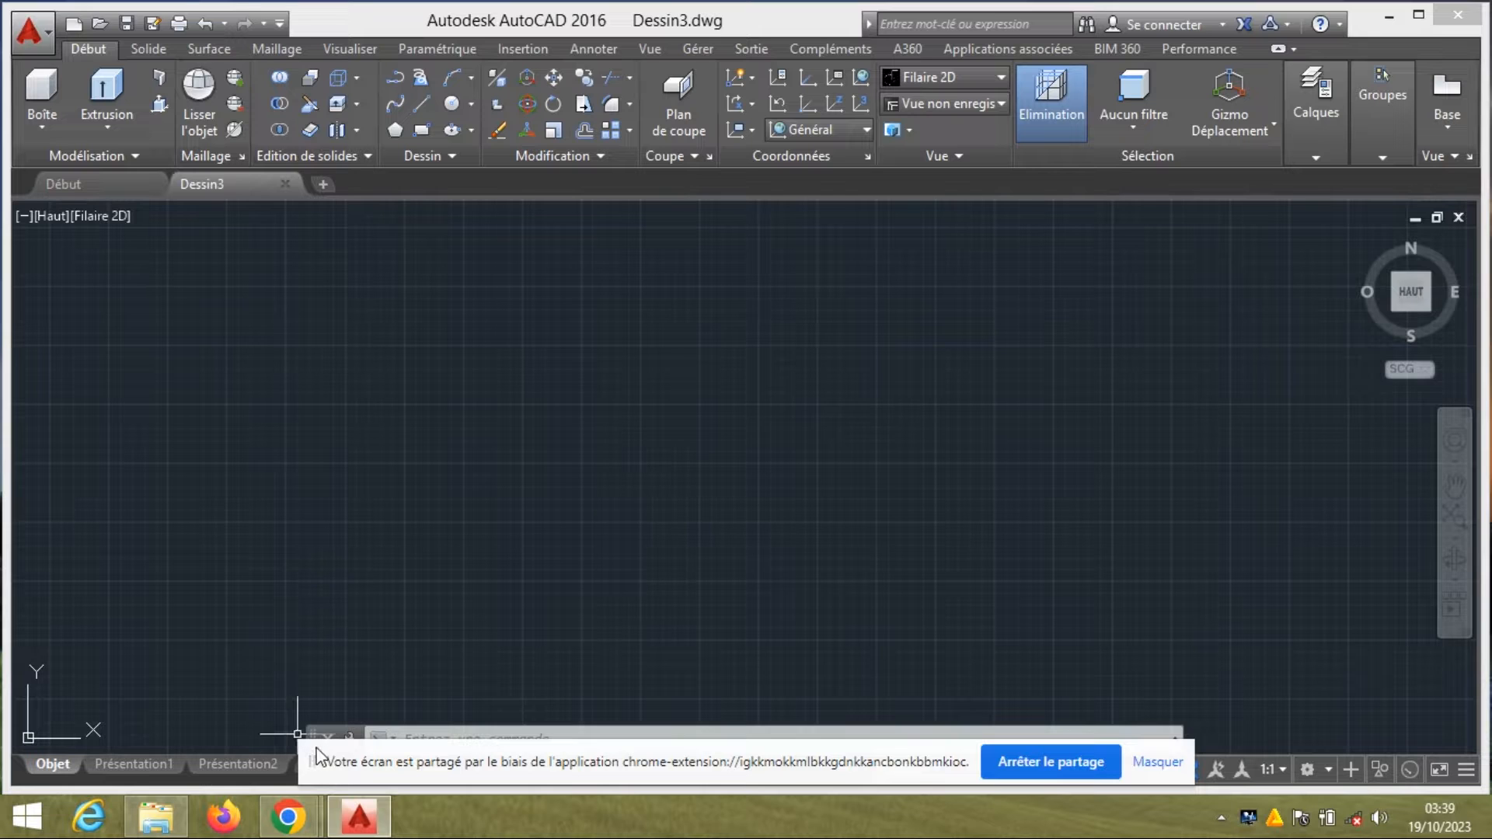
pyautogui.moveTo(313, 761); pyautogui.dragTo(563, 835)
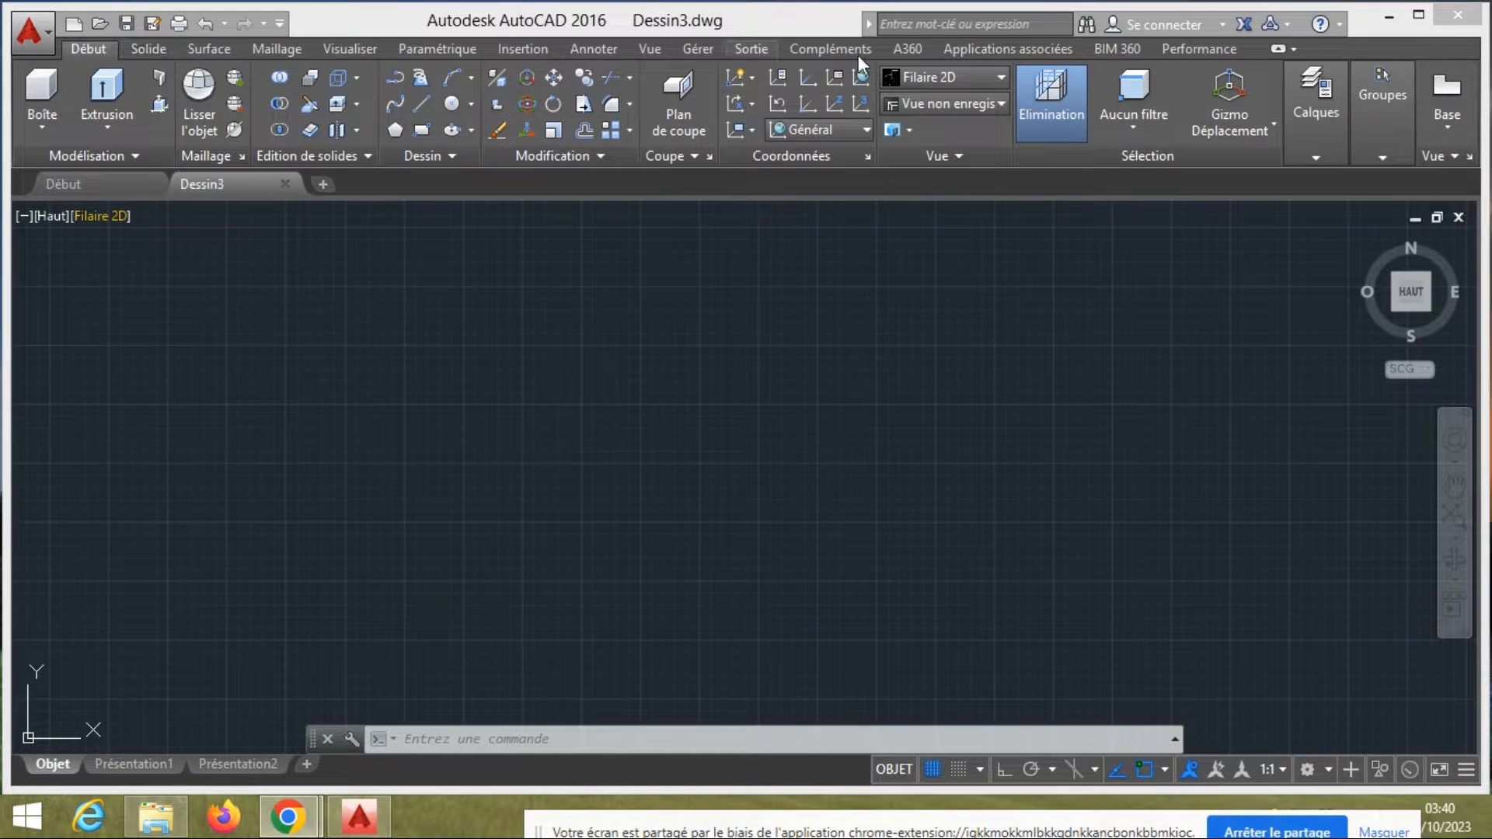
# Create a new workspace named Autocad Classique in the user interface customization
pyautogui.click(1331, 769)
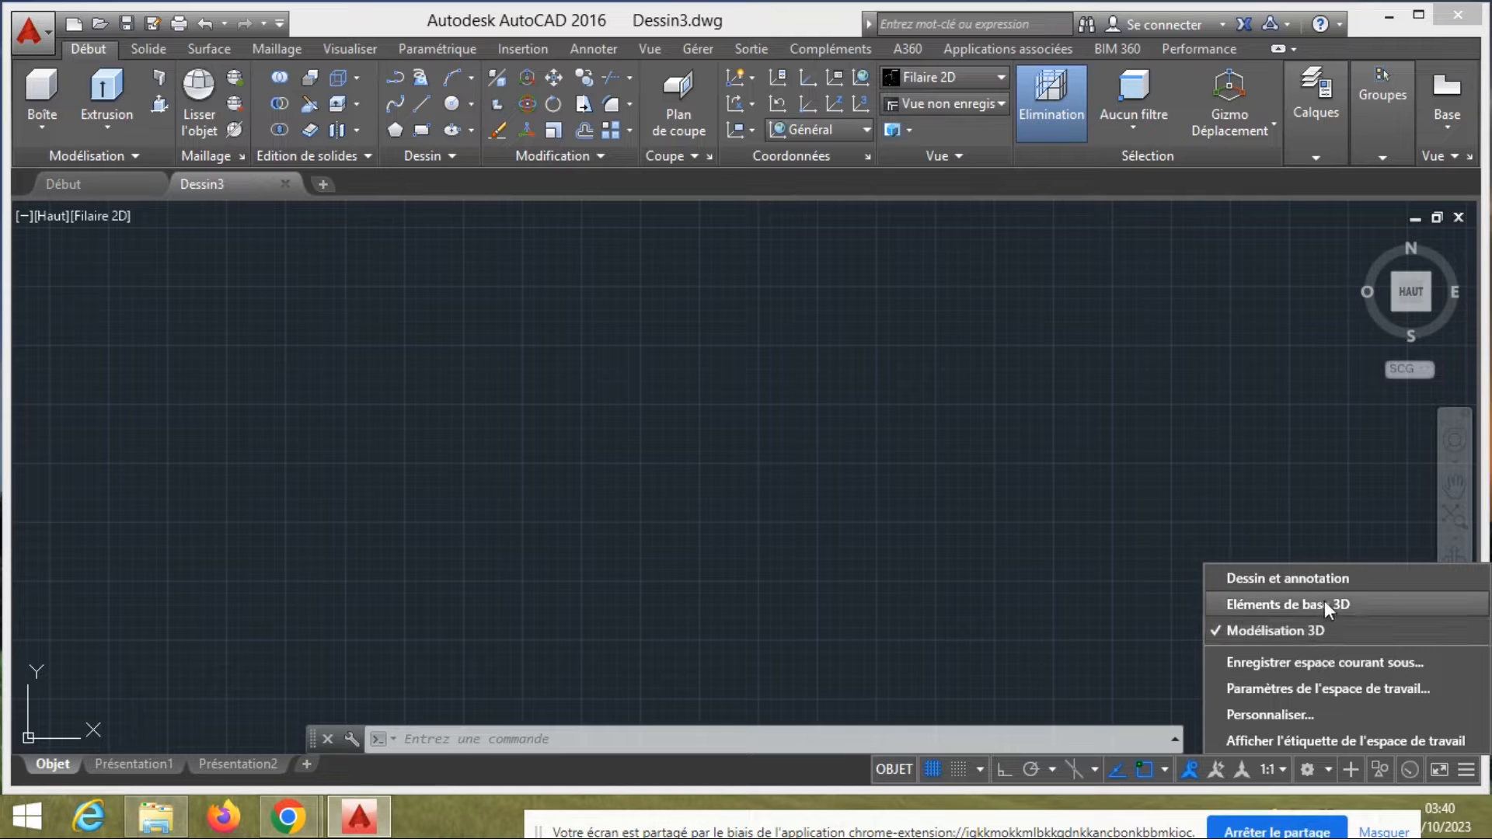
pyautogui.click(1349, 715)
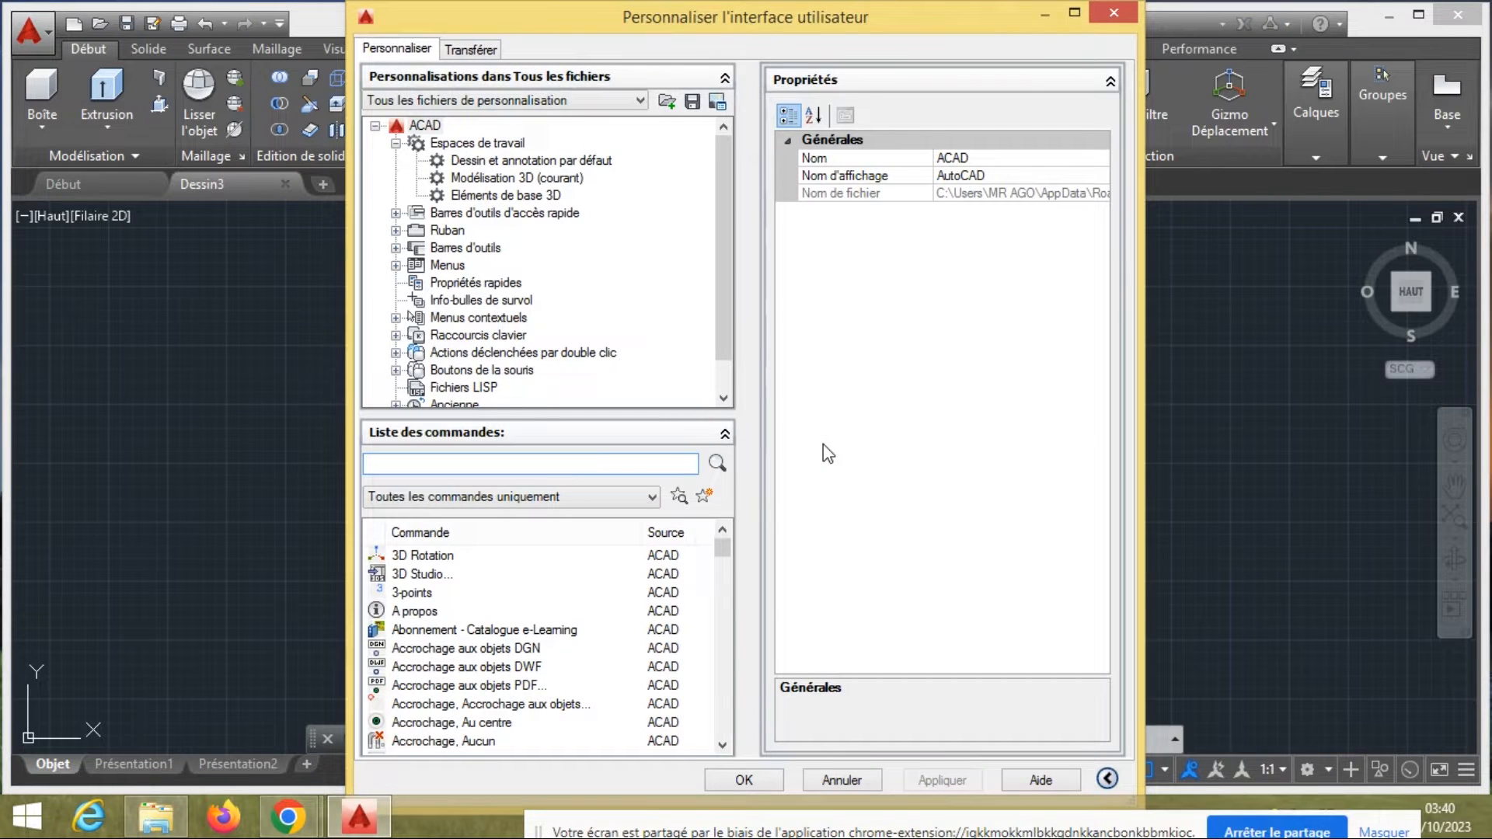
pyautogui.click(454, 144)
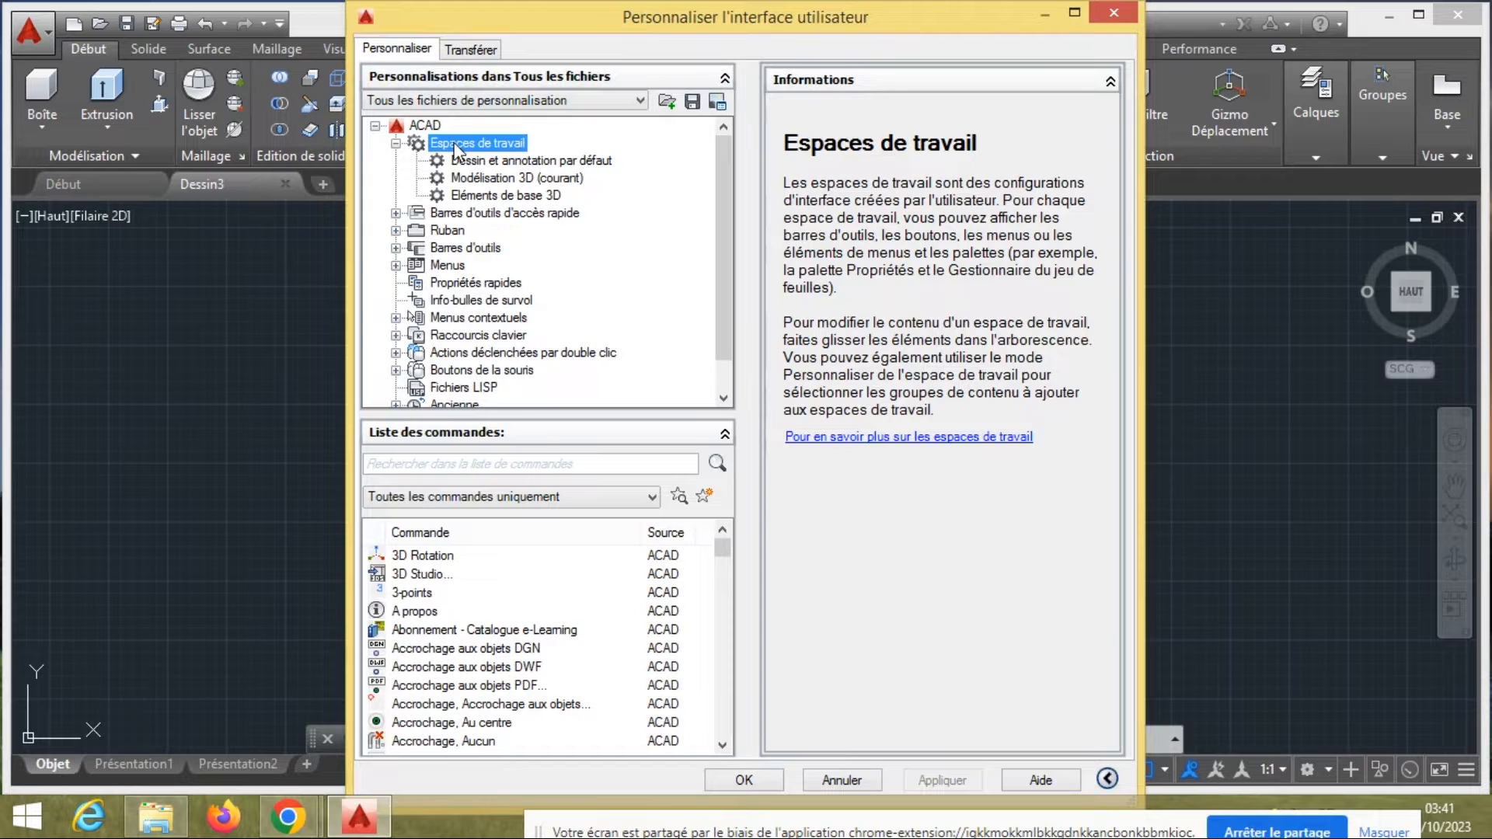
pyautogui.rightClick(456, 140)
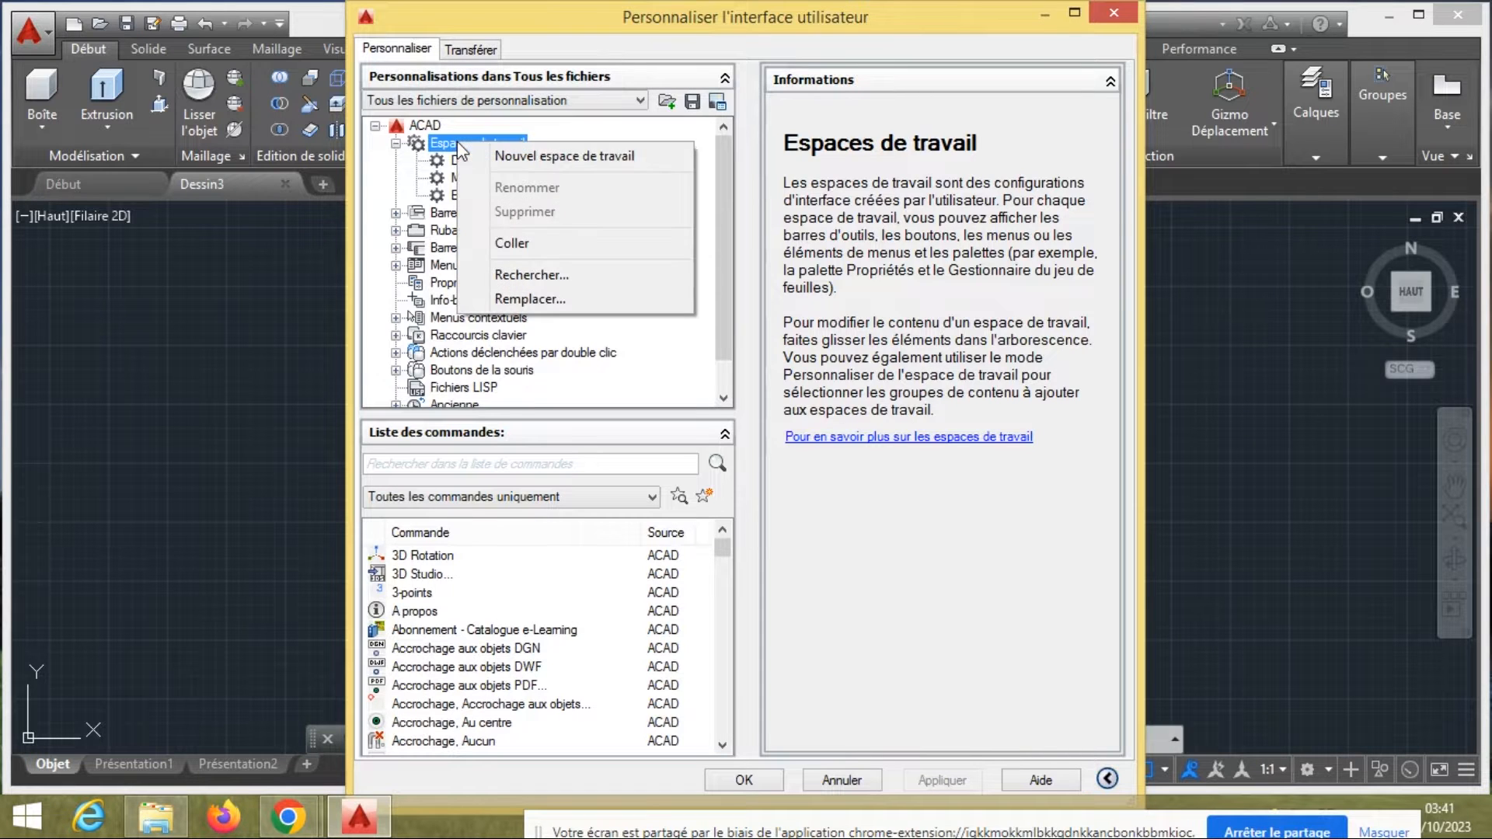
pyautogui.click(617, 160)
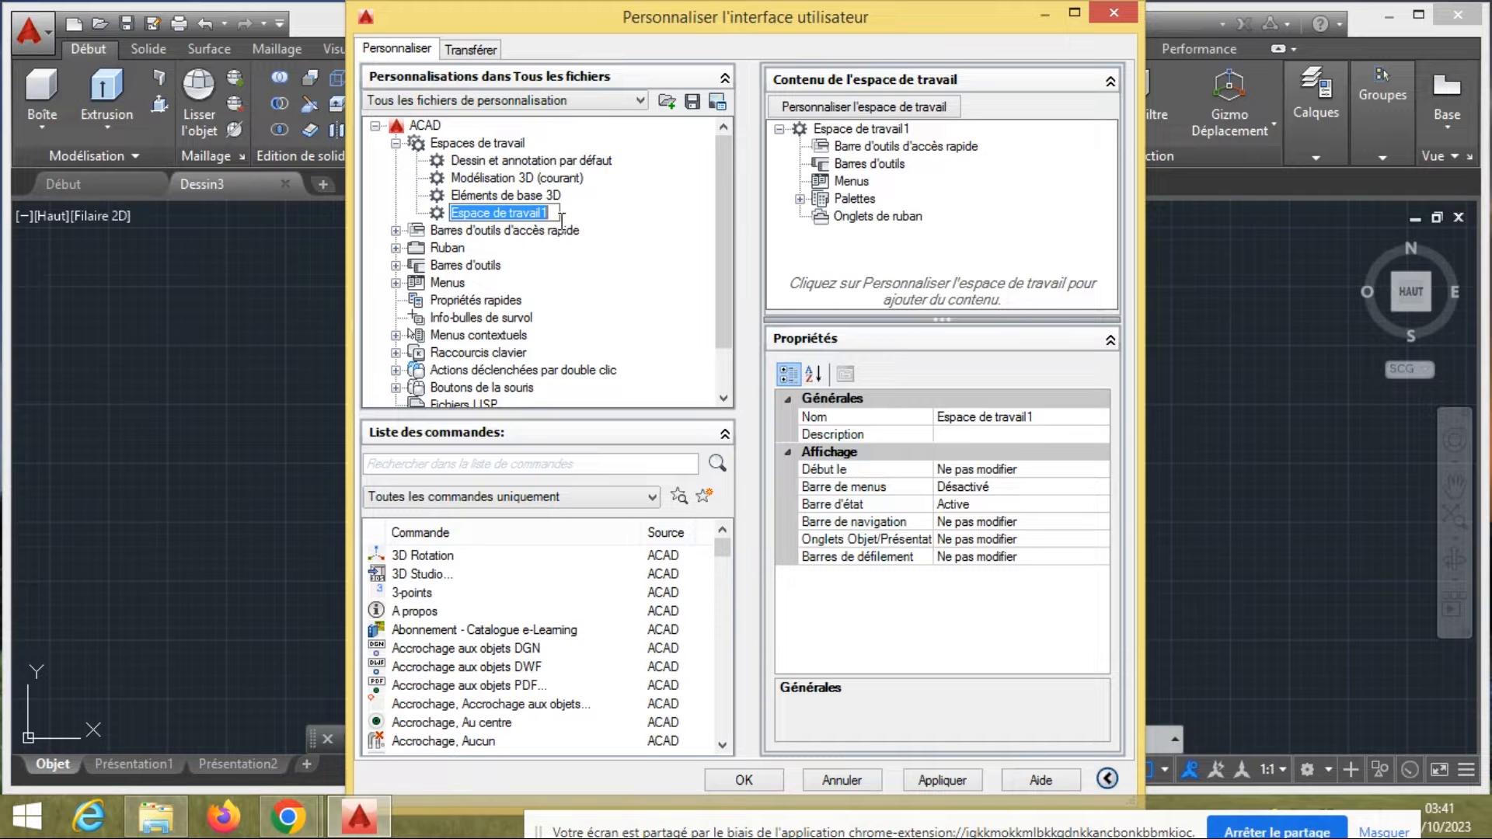
pyautogui.write('Aut')
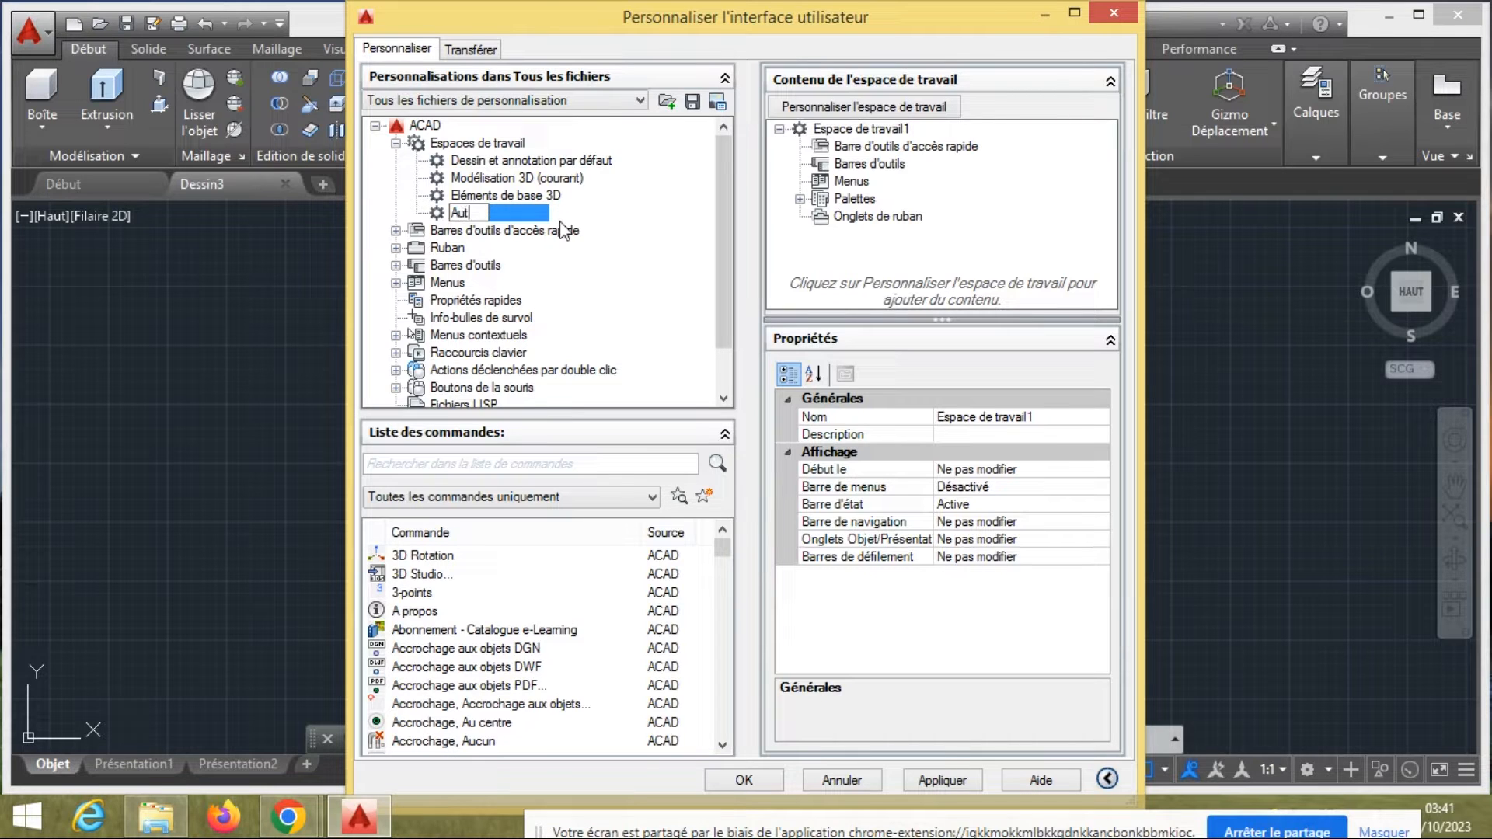
pyautogui.write('ocad Classique')
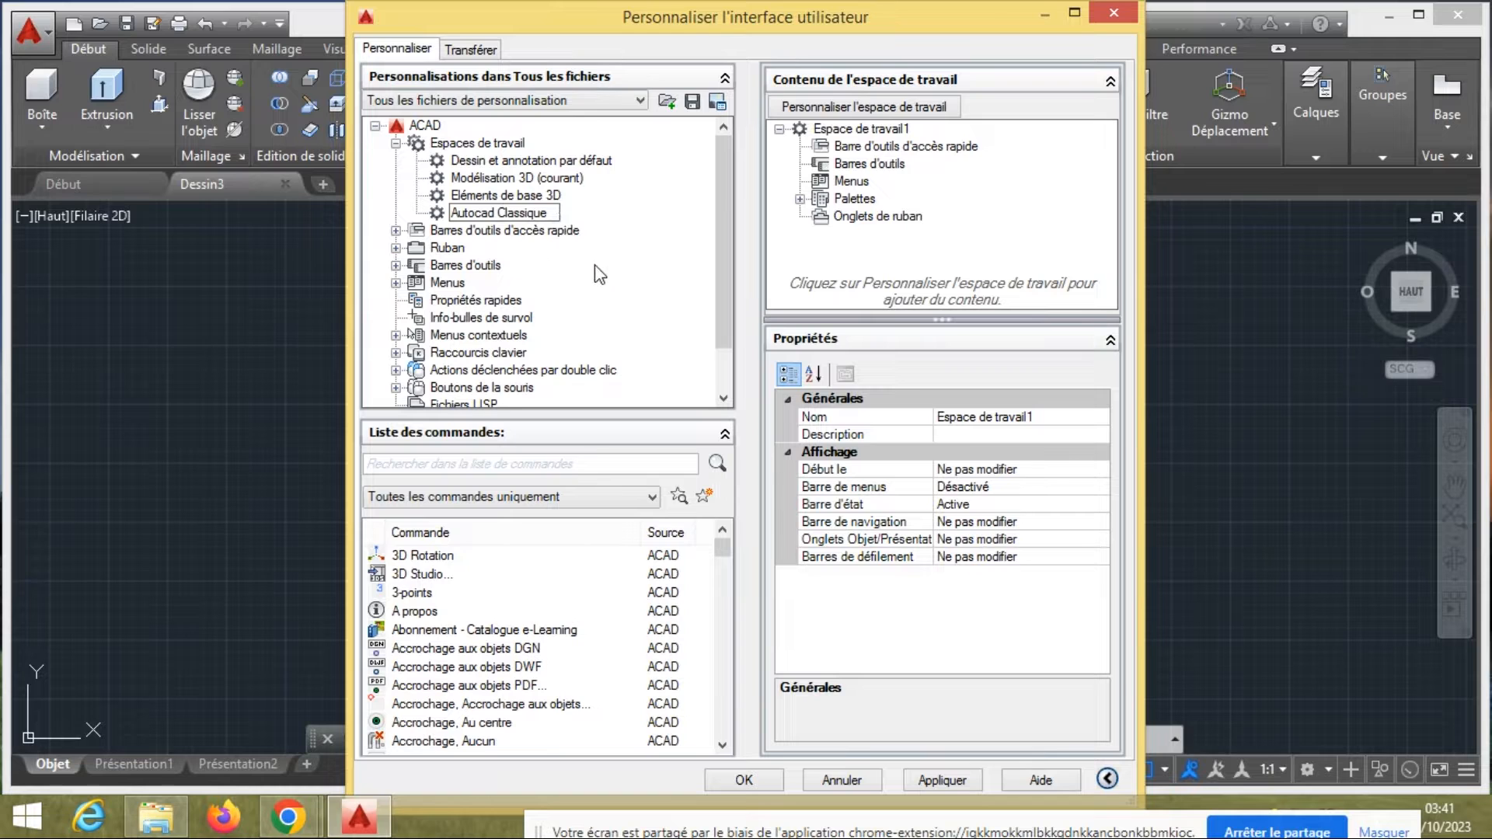
pyautogui.press('Return')
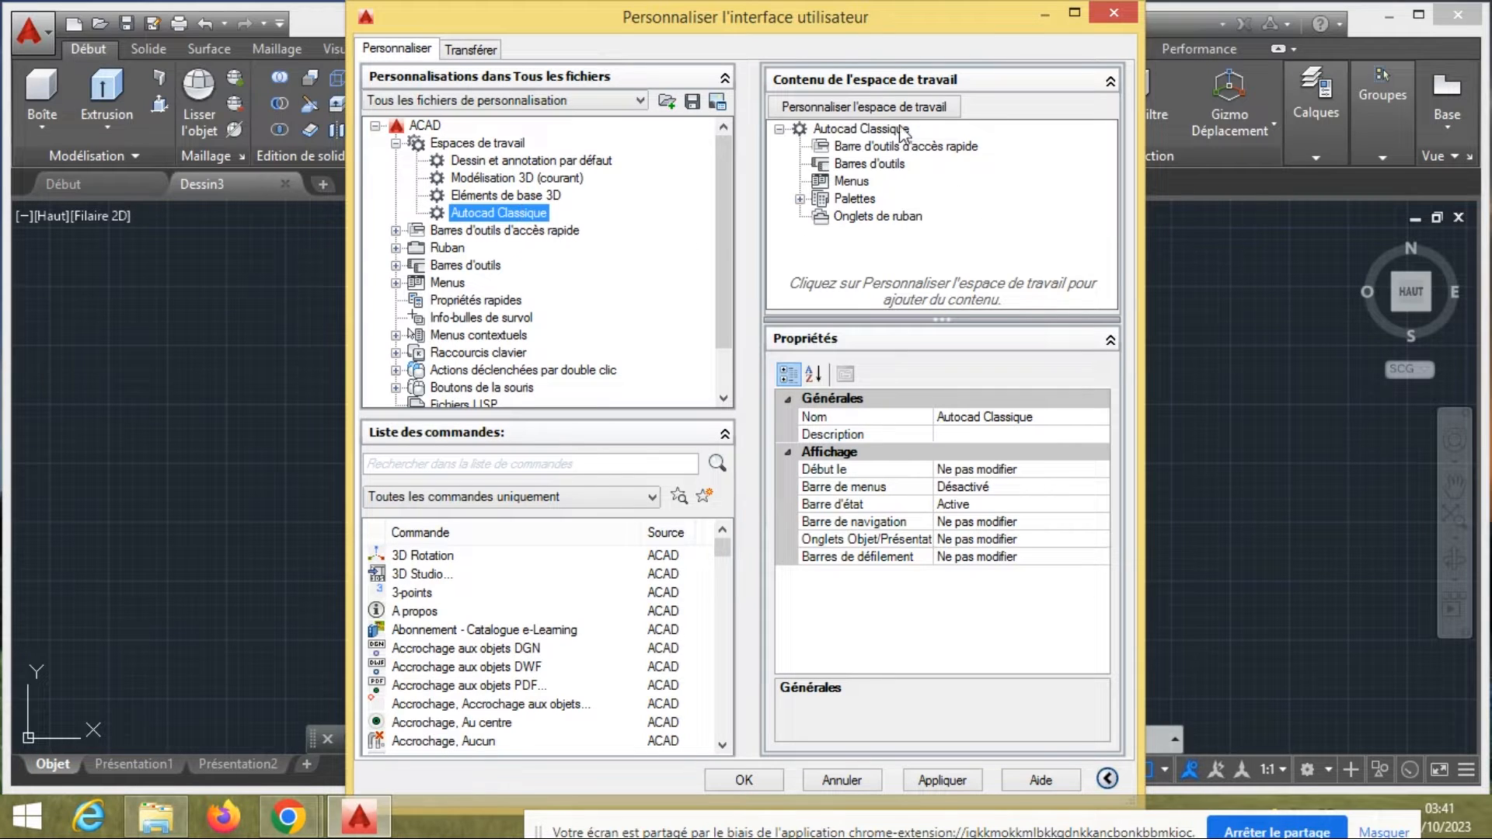
# Start customizing the Autocad Classique workspace and add all the menus, from Fichier to ?, to it
pyautogui.click(878, 108)
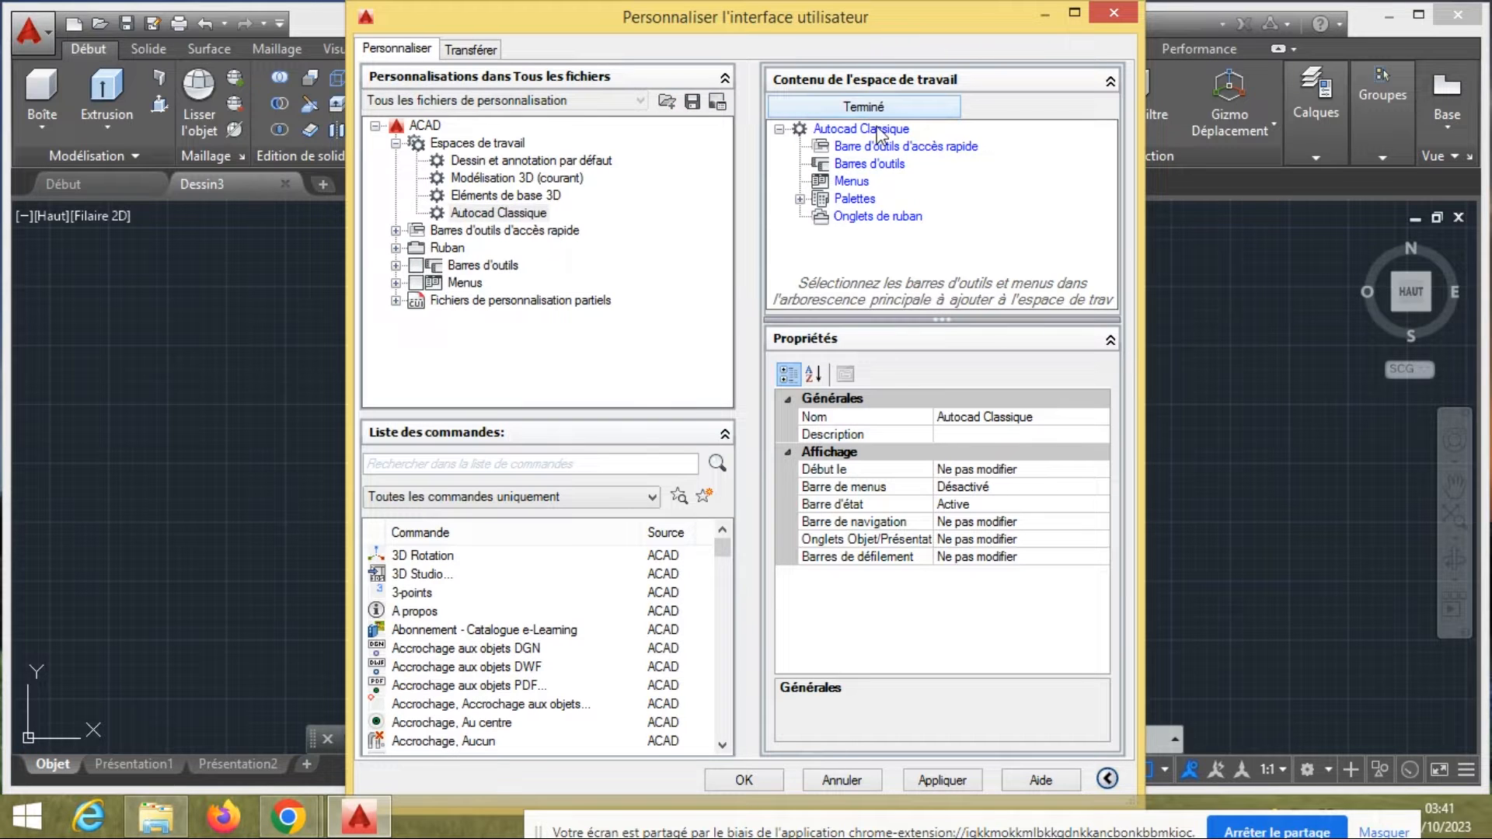
pyautogui.click(396, 283)
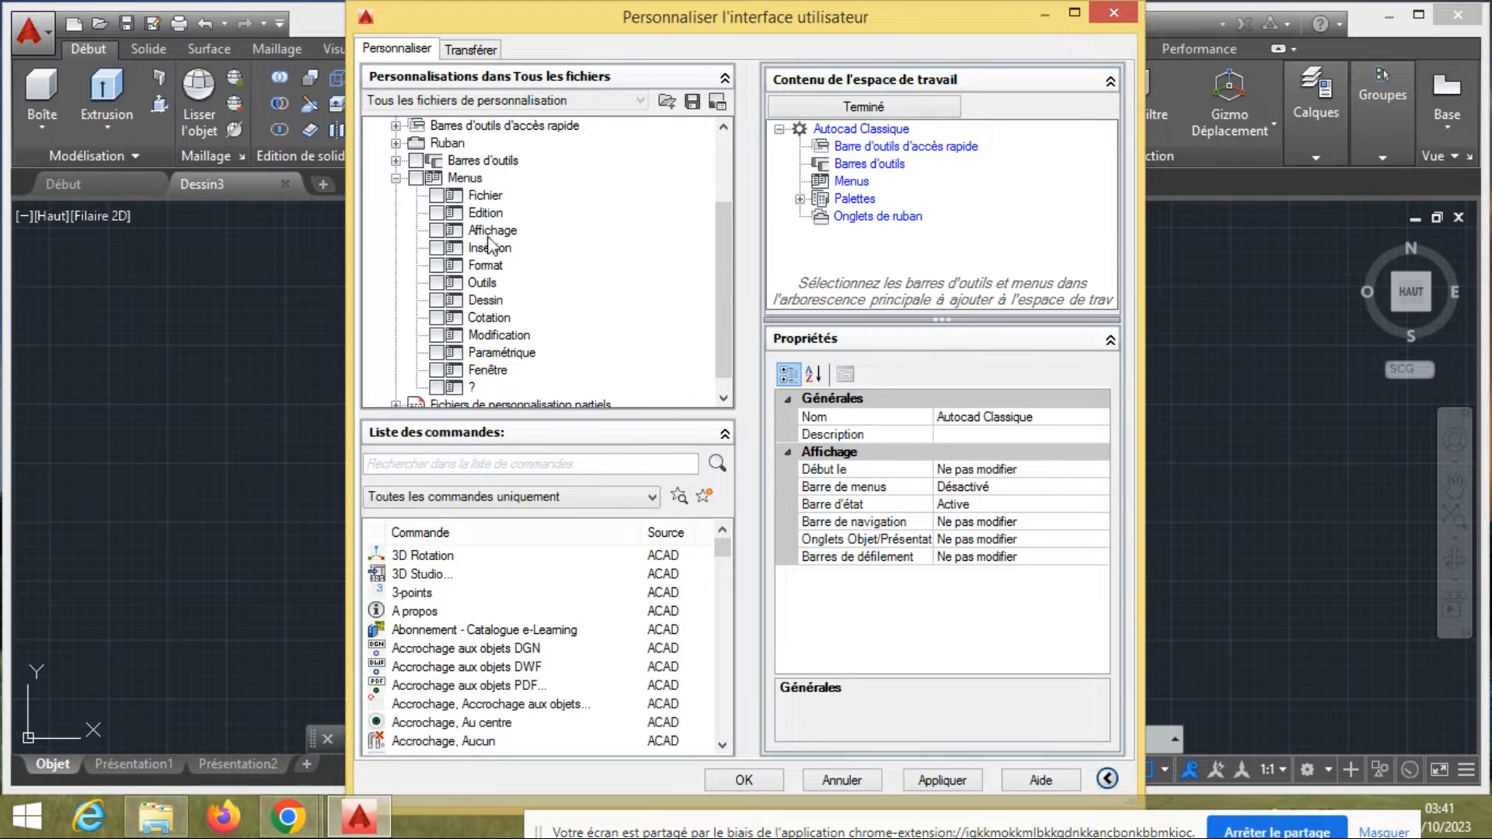
pyautogui.click(415, 178)
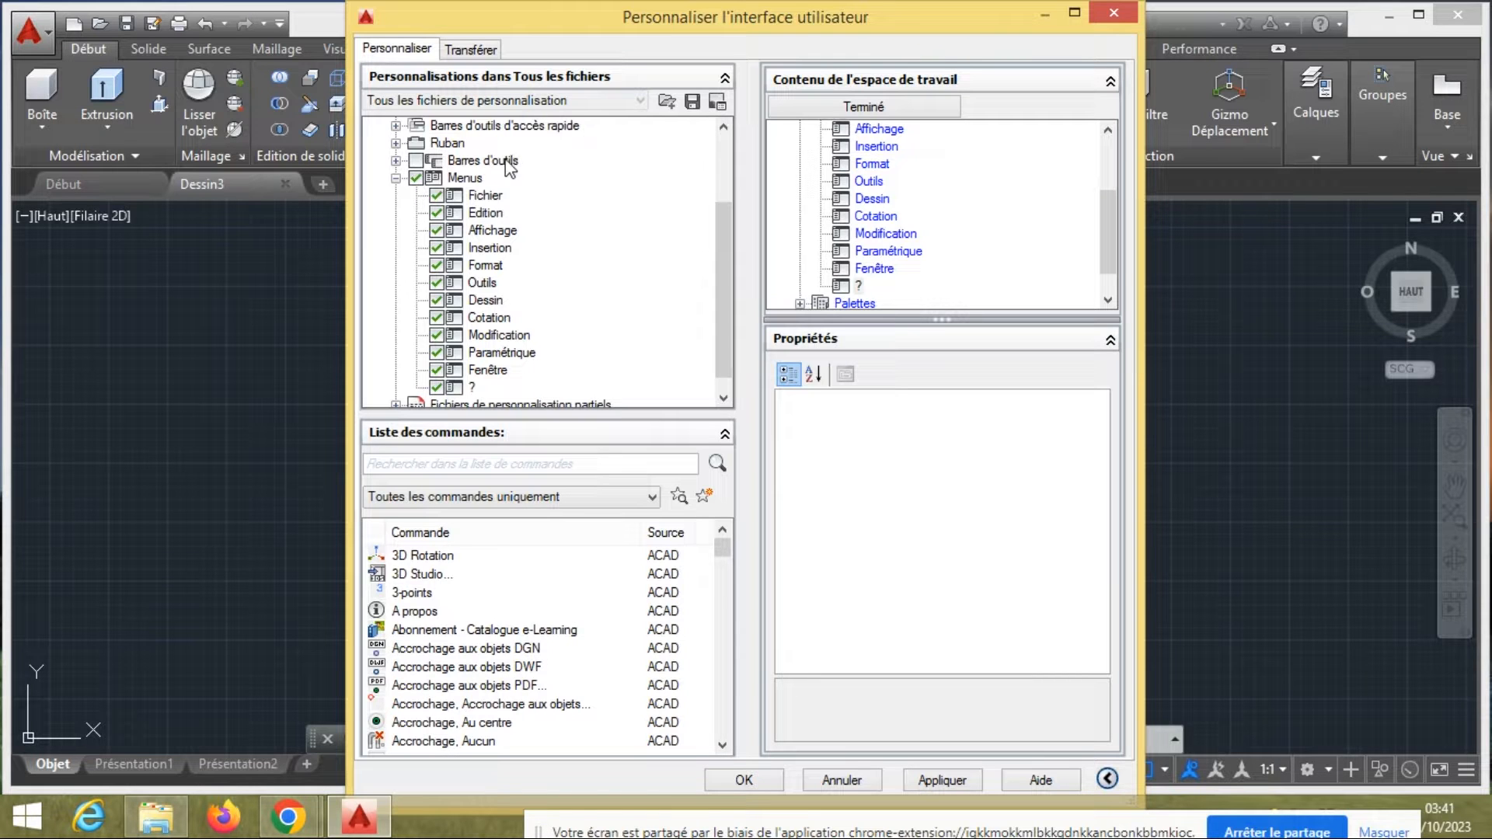
# Add the Renseignements, Dessin, Cotation, Modification, Calques and Propriétés toolbars to the workspace
pyautogui.click(395, 160)
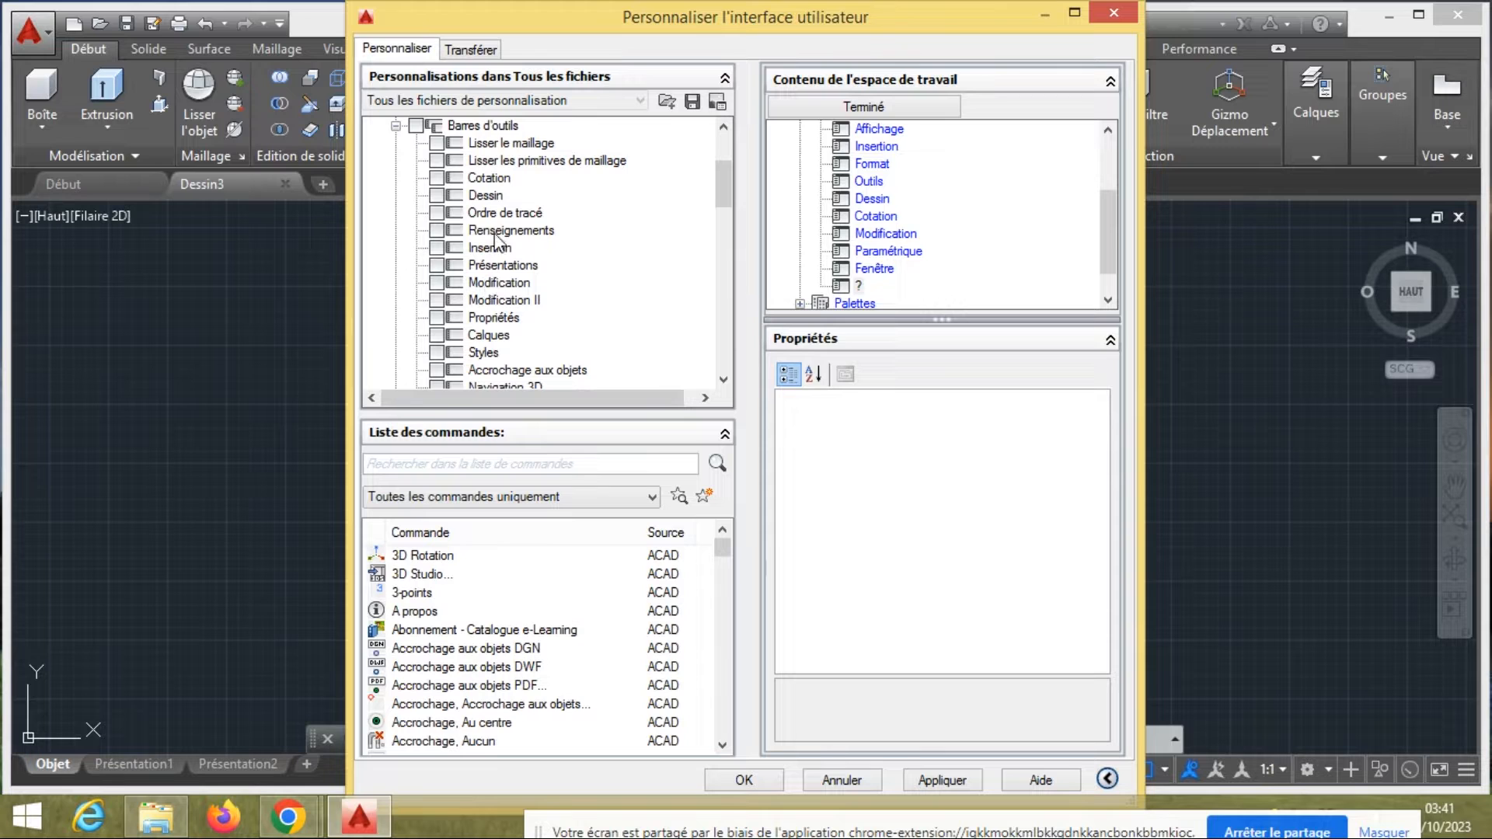
pyautogui.click(437, 230)
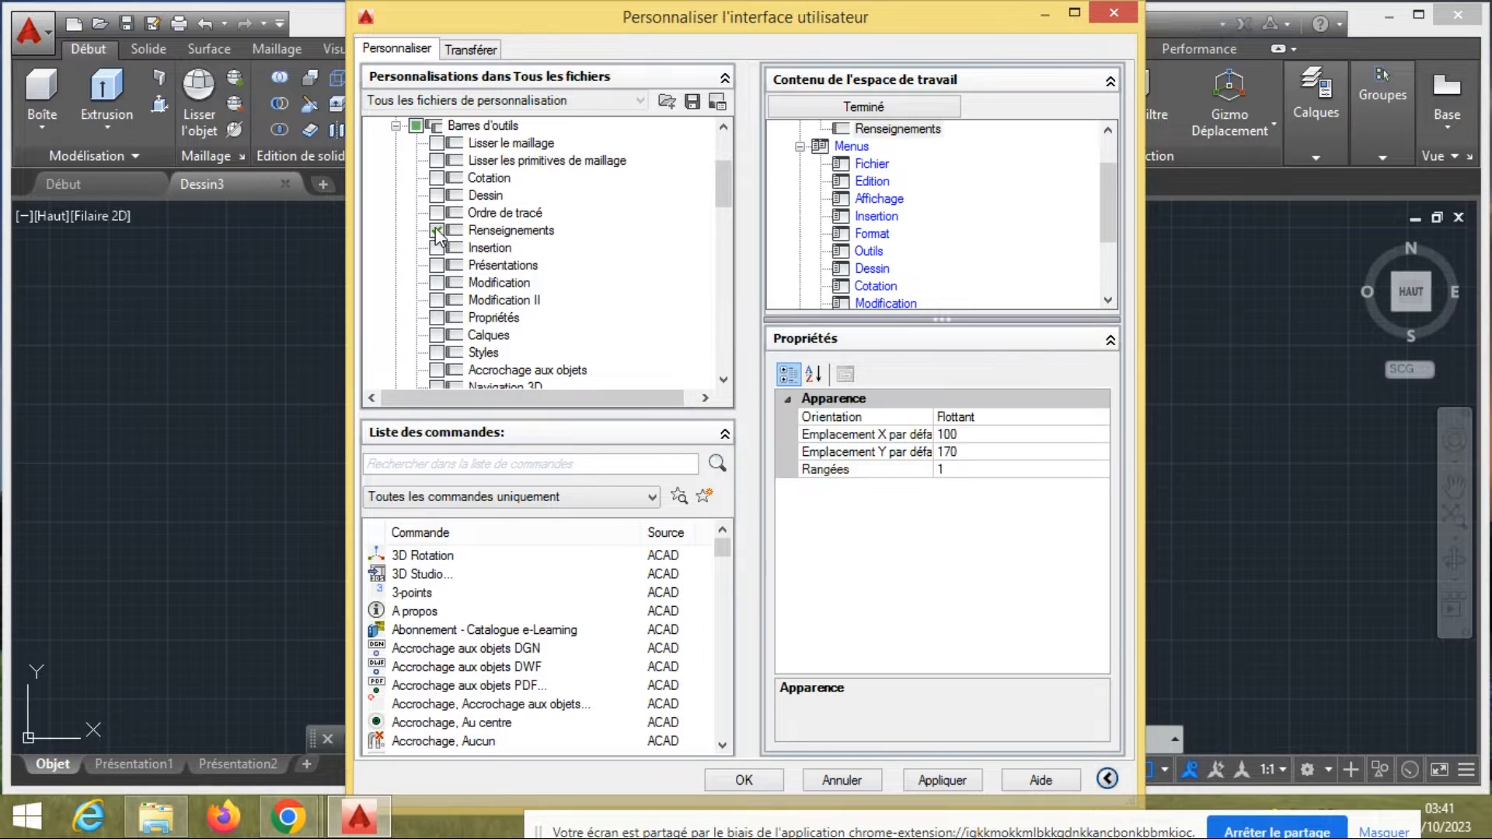
pyautogui.click(437, 195)
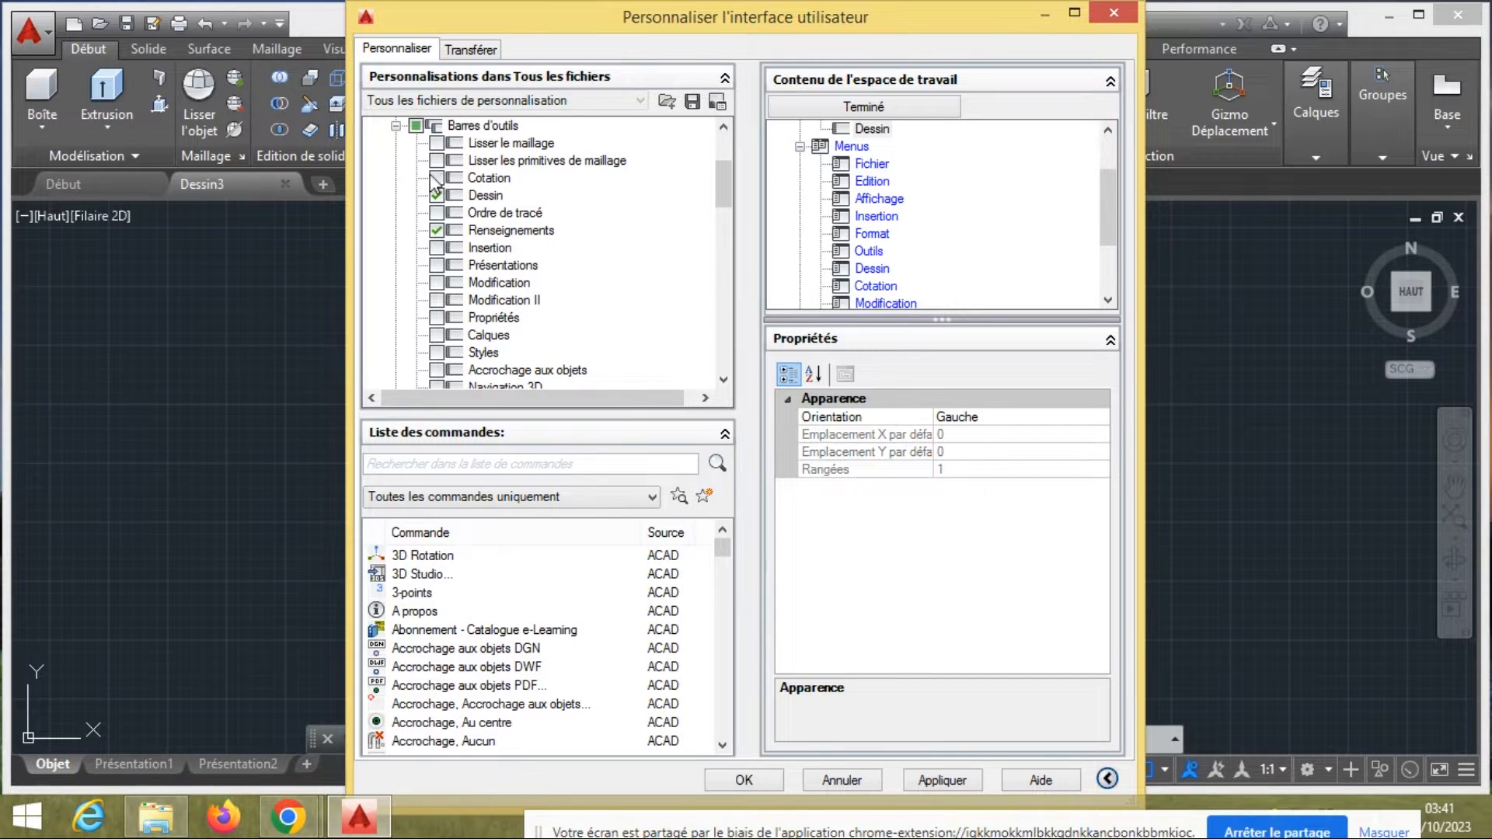
pyautogui.click(437, 178)
pyautogui.click(437, 283)
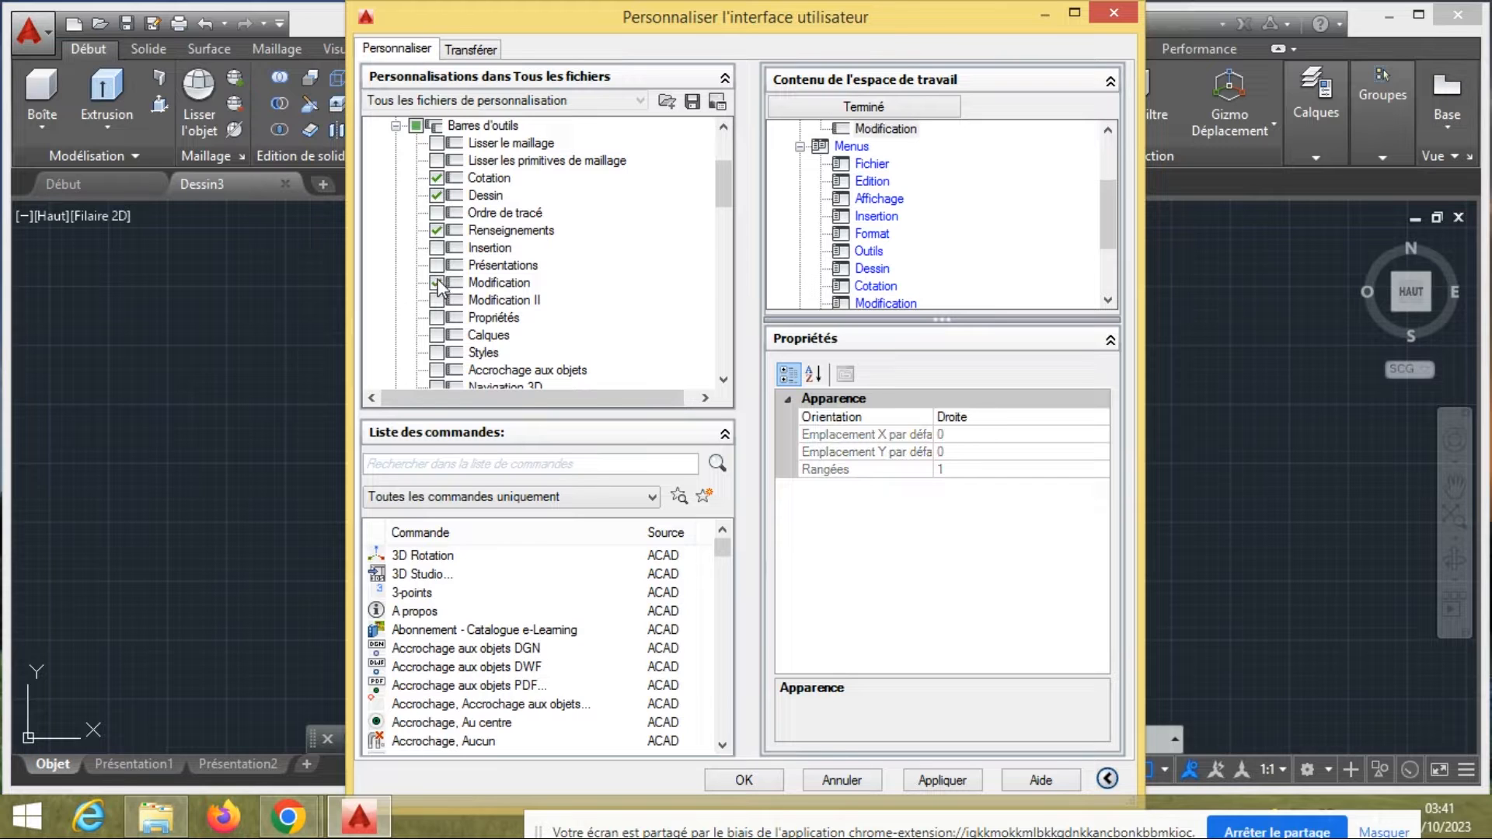
pyautogui.click(436, 335)
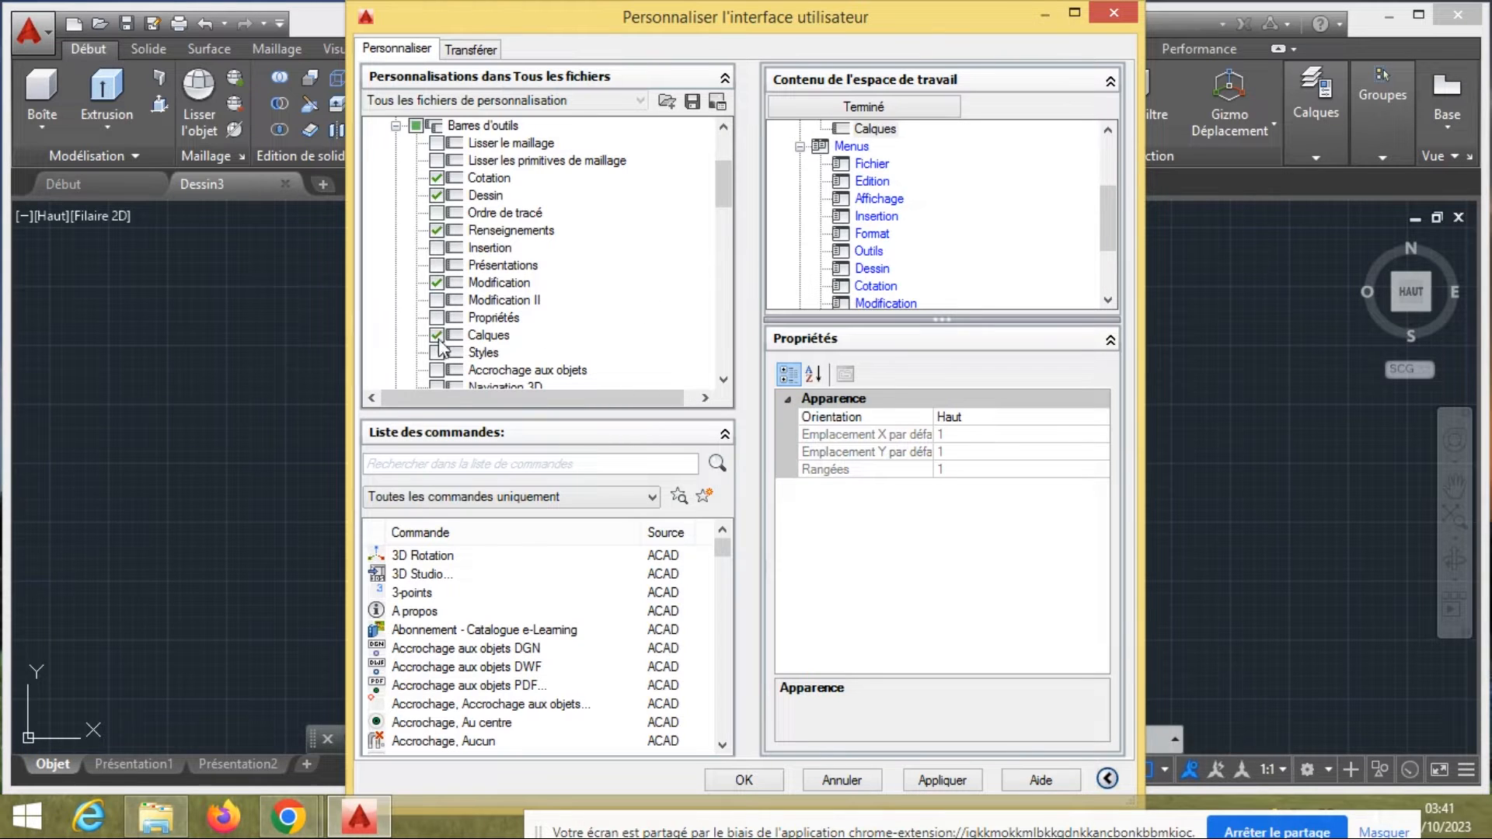
pyautogui.click(437, 318)
# Add the Zoom, Espaces de travail and Texte toolbars to the workspace as well
pyautogui.moveTo(723, 200); pyautogui.dragTo(726, 272)
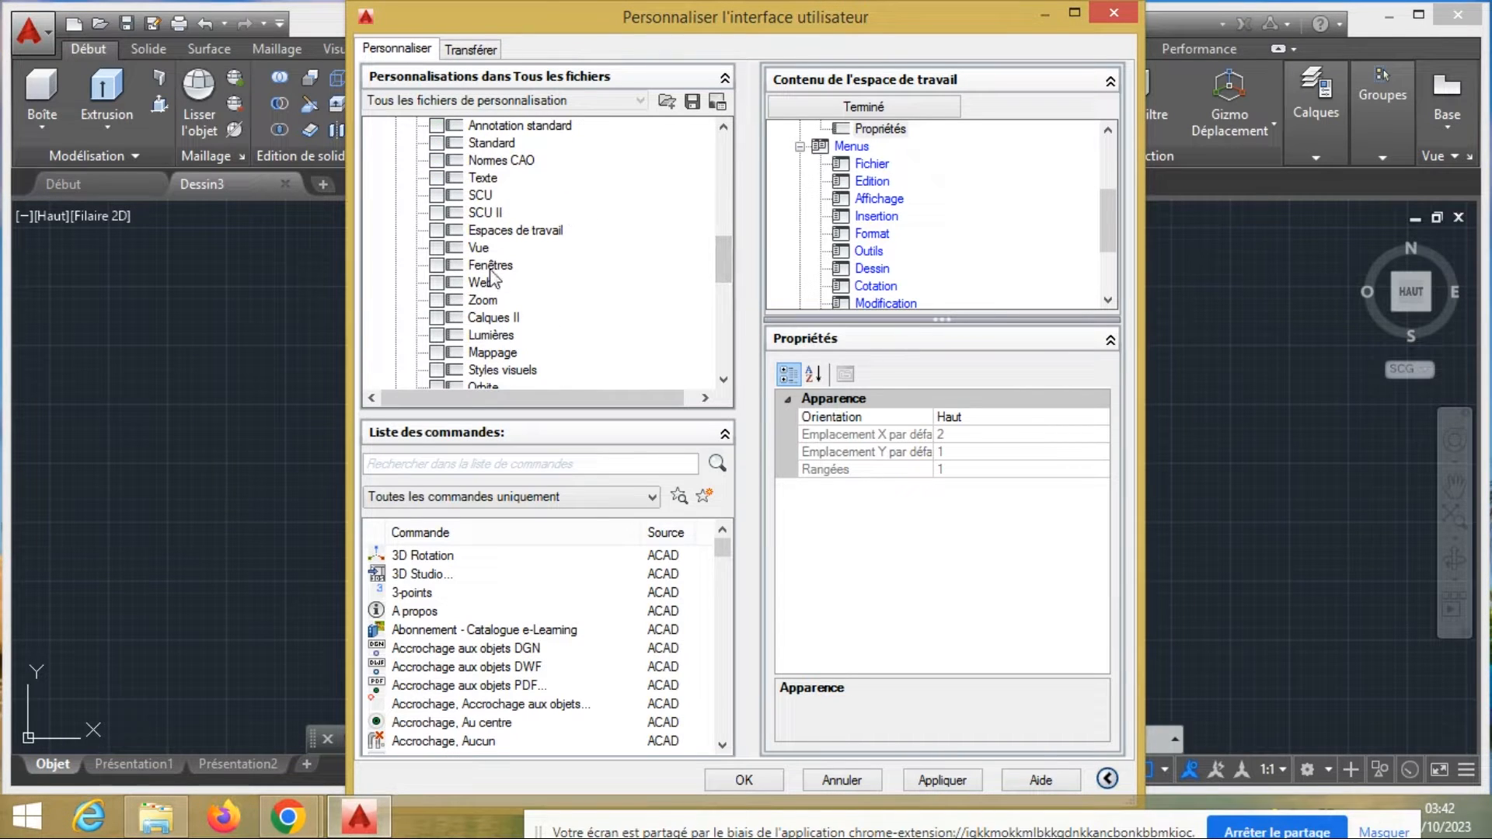
pyautogui.click(437, 300)
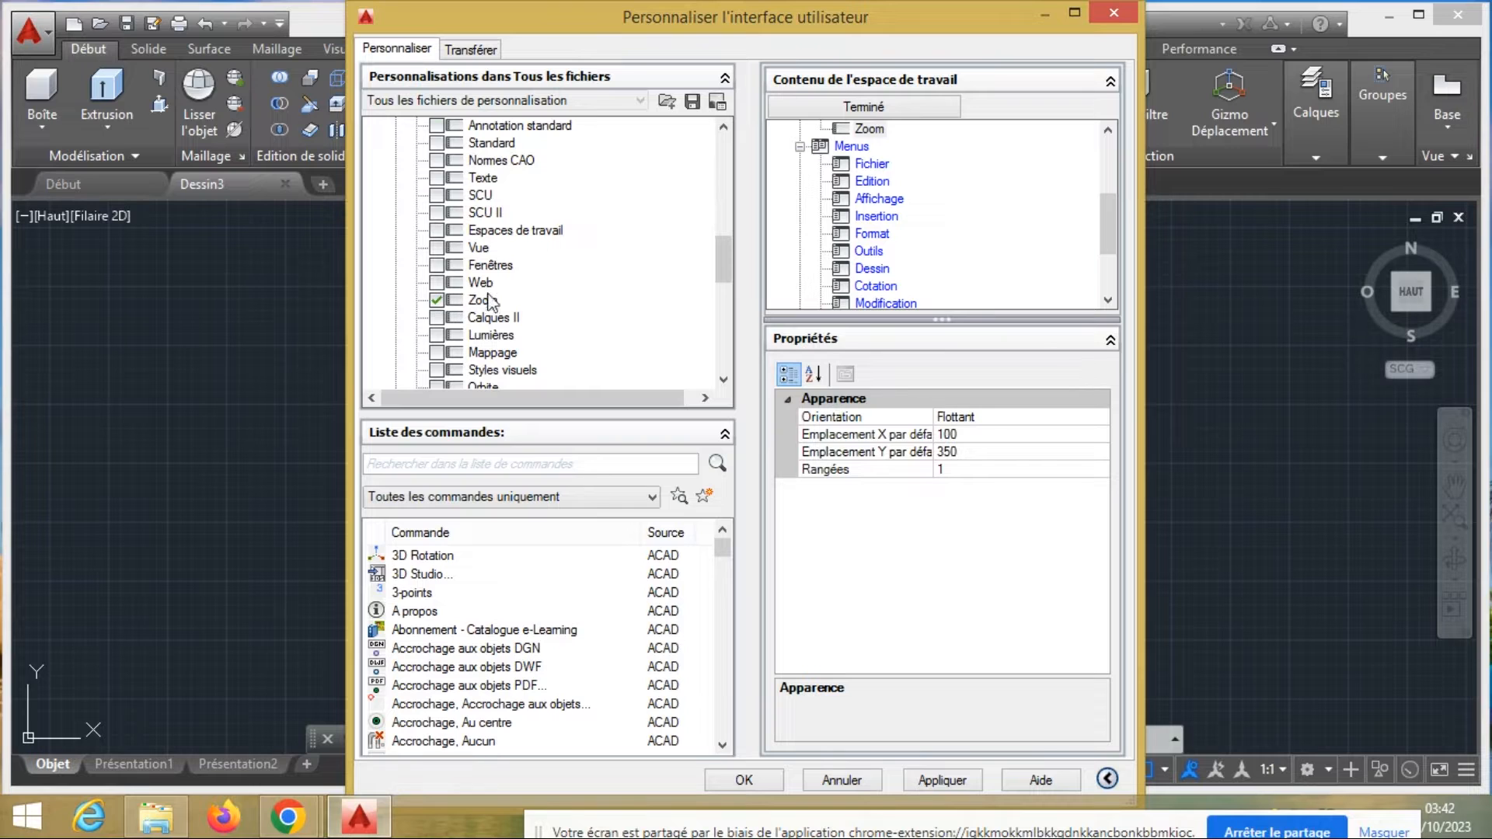
pyautogui.click(436, 230)
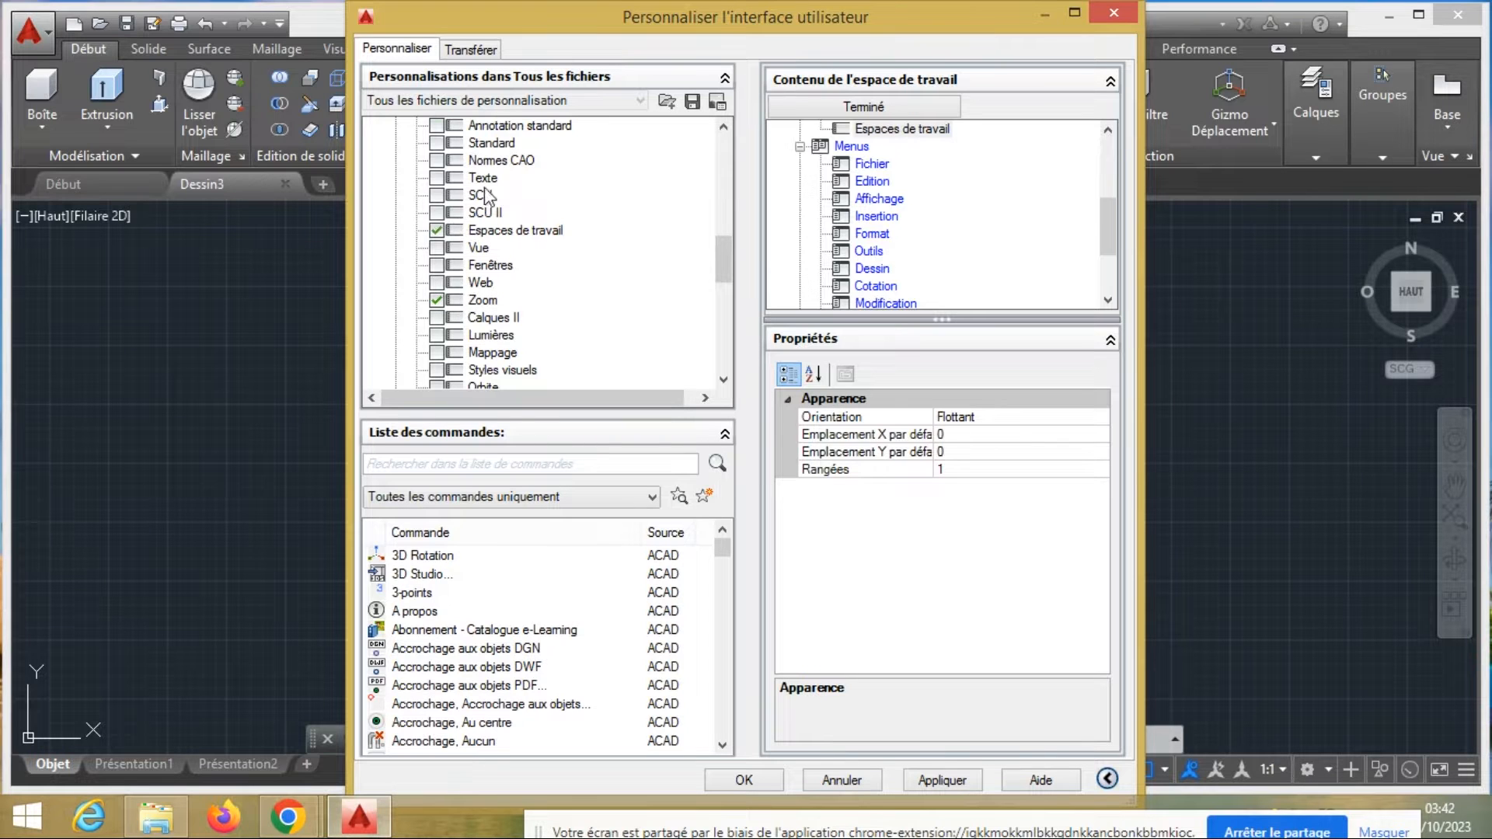
pyautogui.click(437, 178)
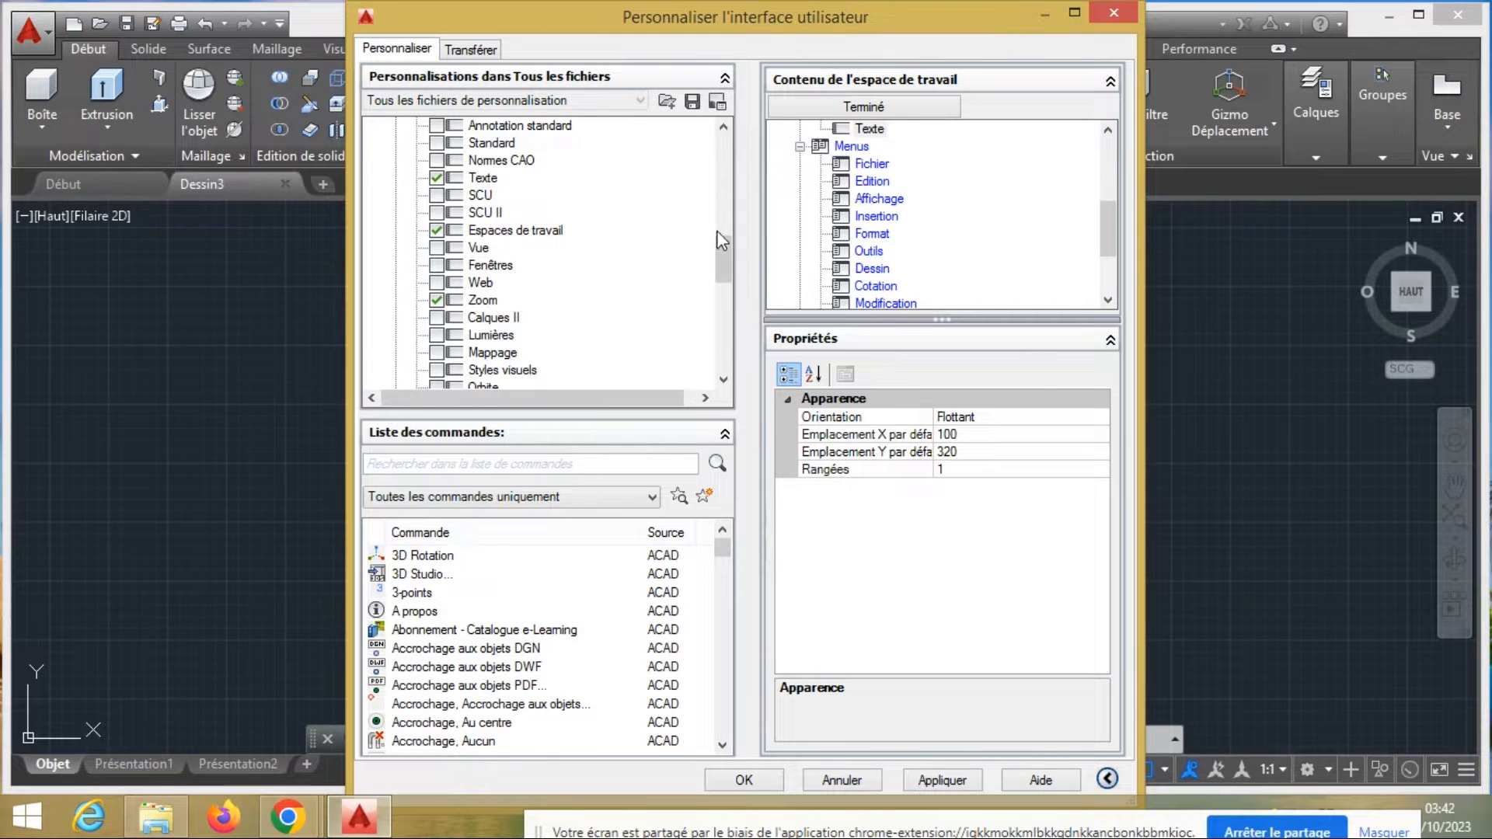
pyautogui.moveTo(726, 247)
pyautogui.mouseDown()
pyautogui.moveTo(722, 303)
pyautogui.moveTo(735, 153)
pyautogui.mouseUp()
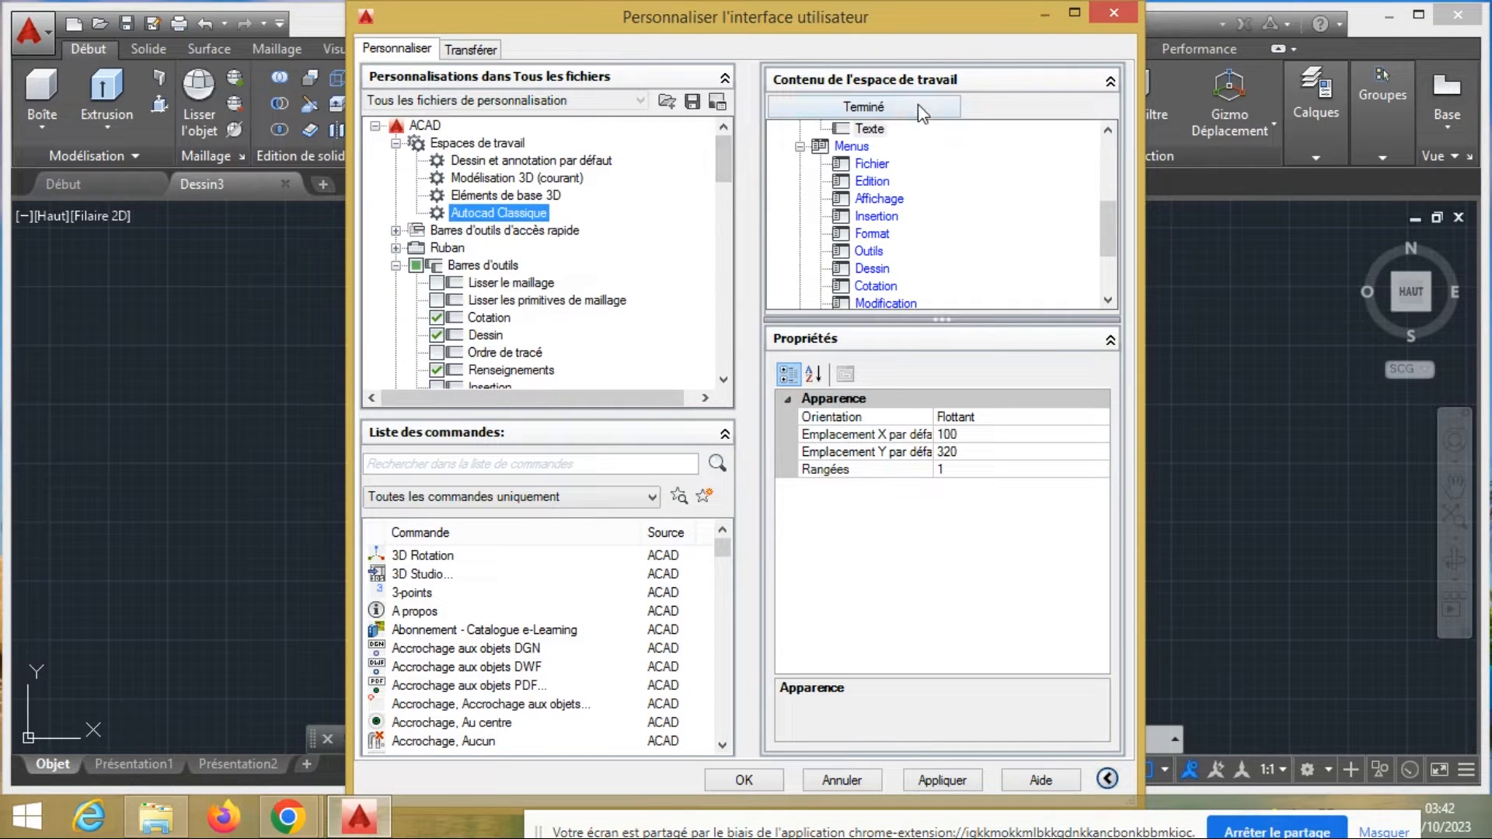
# Finish and apply the workspace customization, and make Autocad Classique the current workspace
pyautogui.click(864, 106)
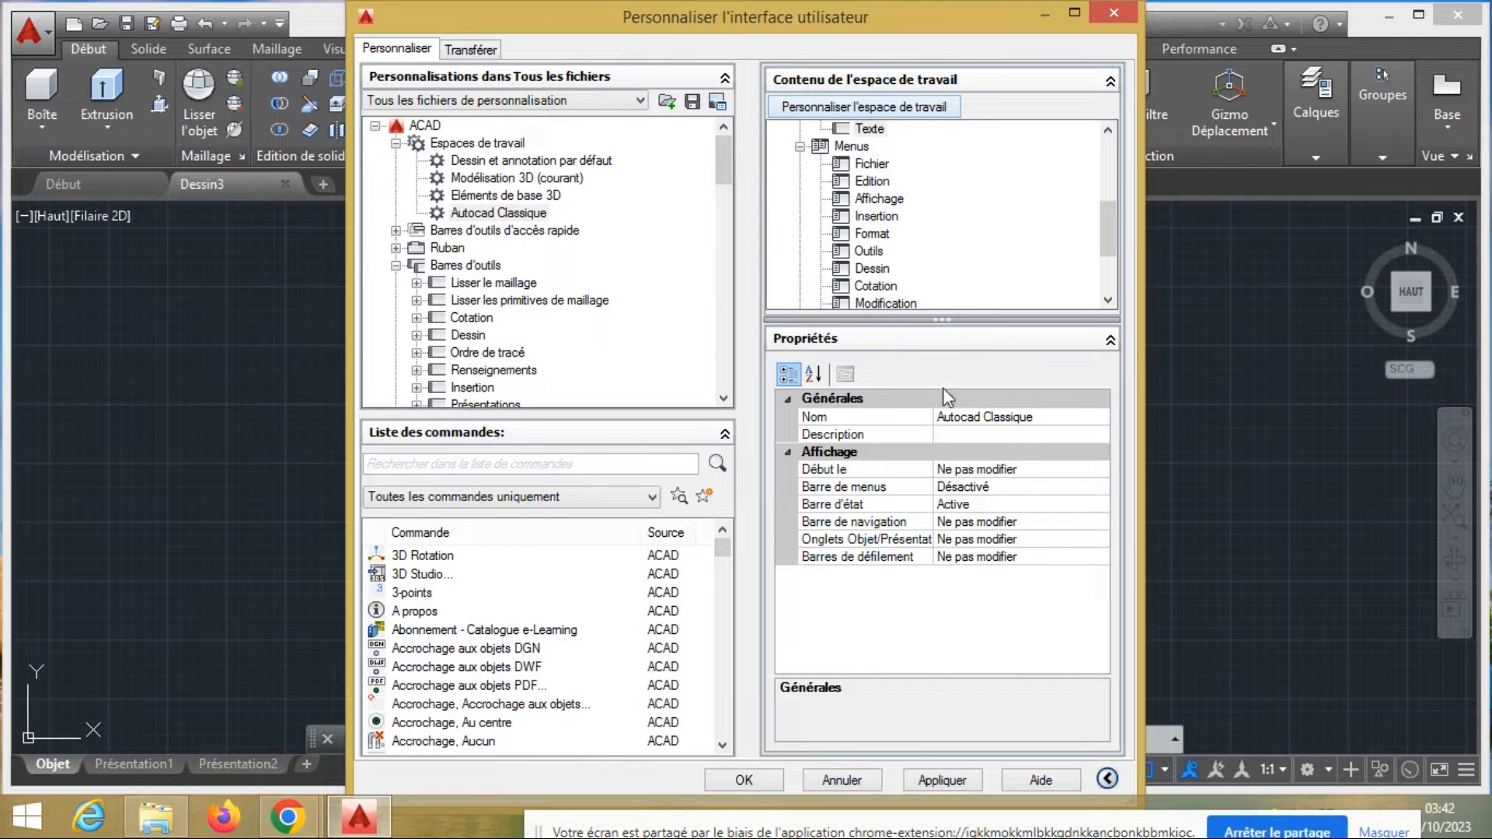
pyautogui.click(937, 780)
pyautogui.click(743, 781)
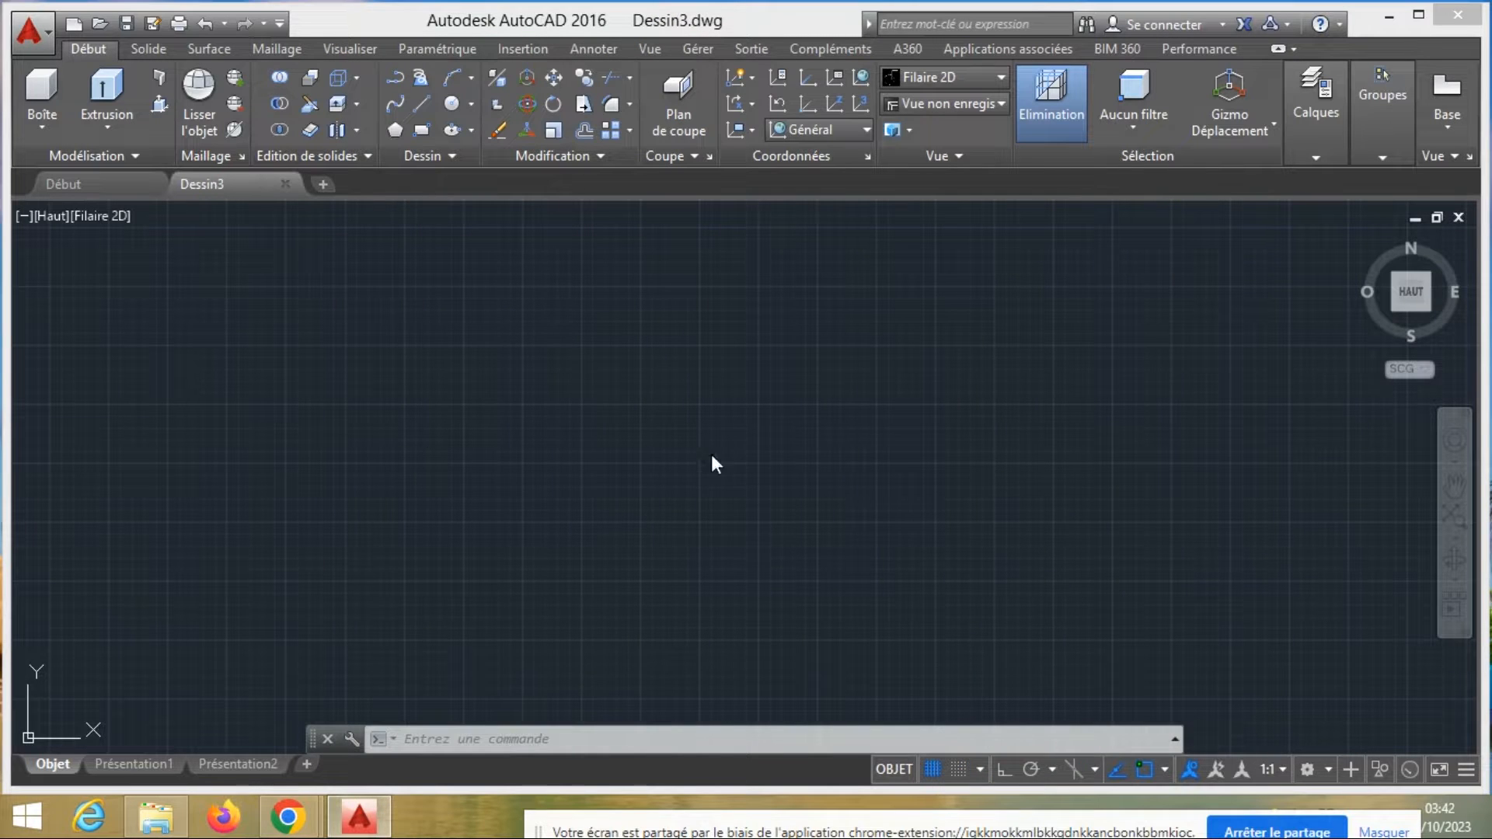
pyautogui.click(1329, 771)
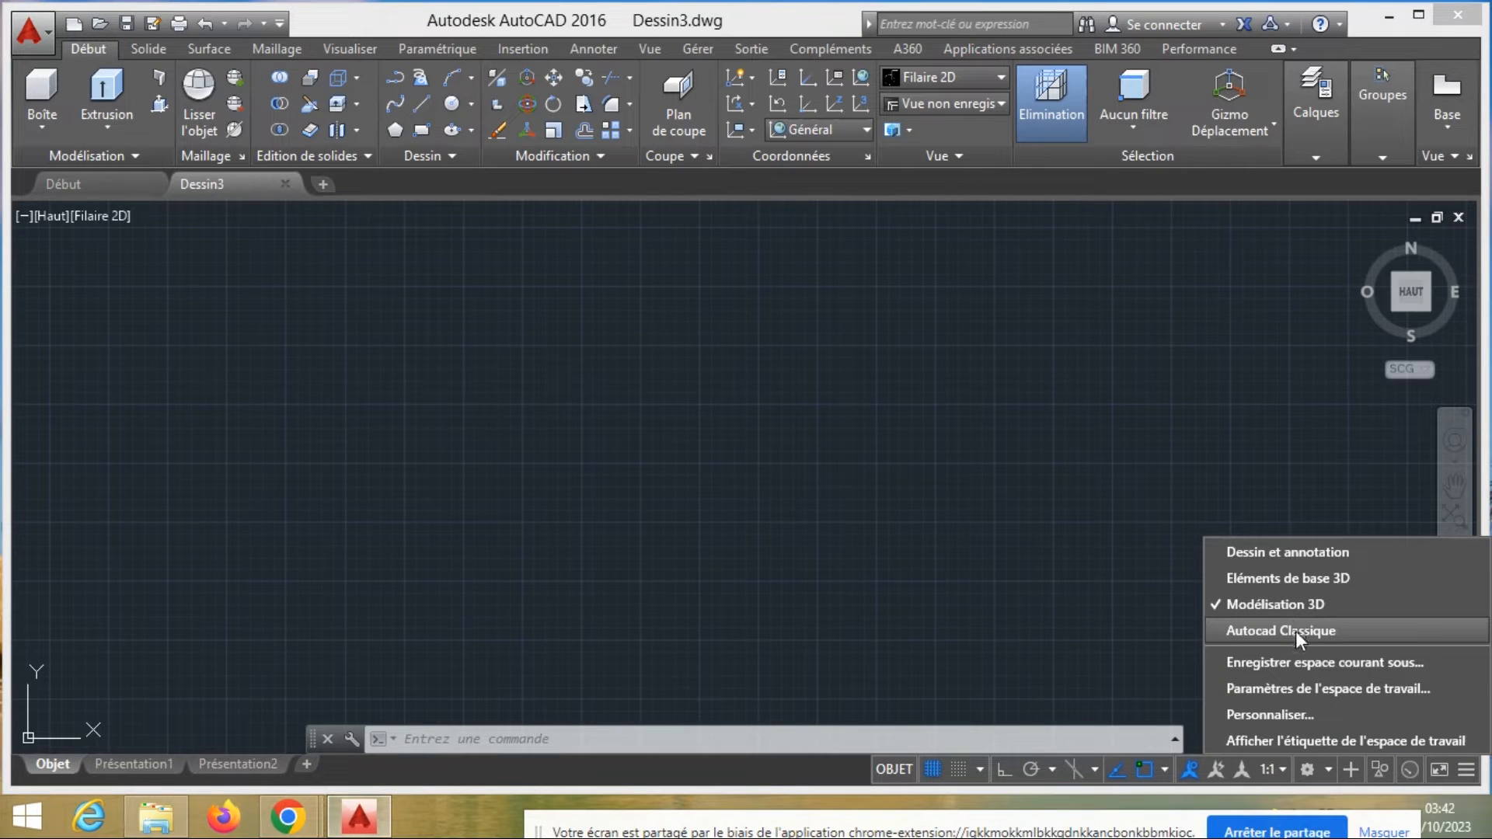
pyautogui.click(1360, 633)
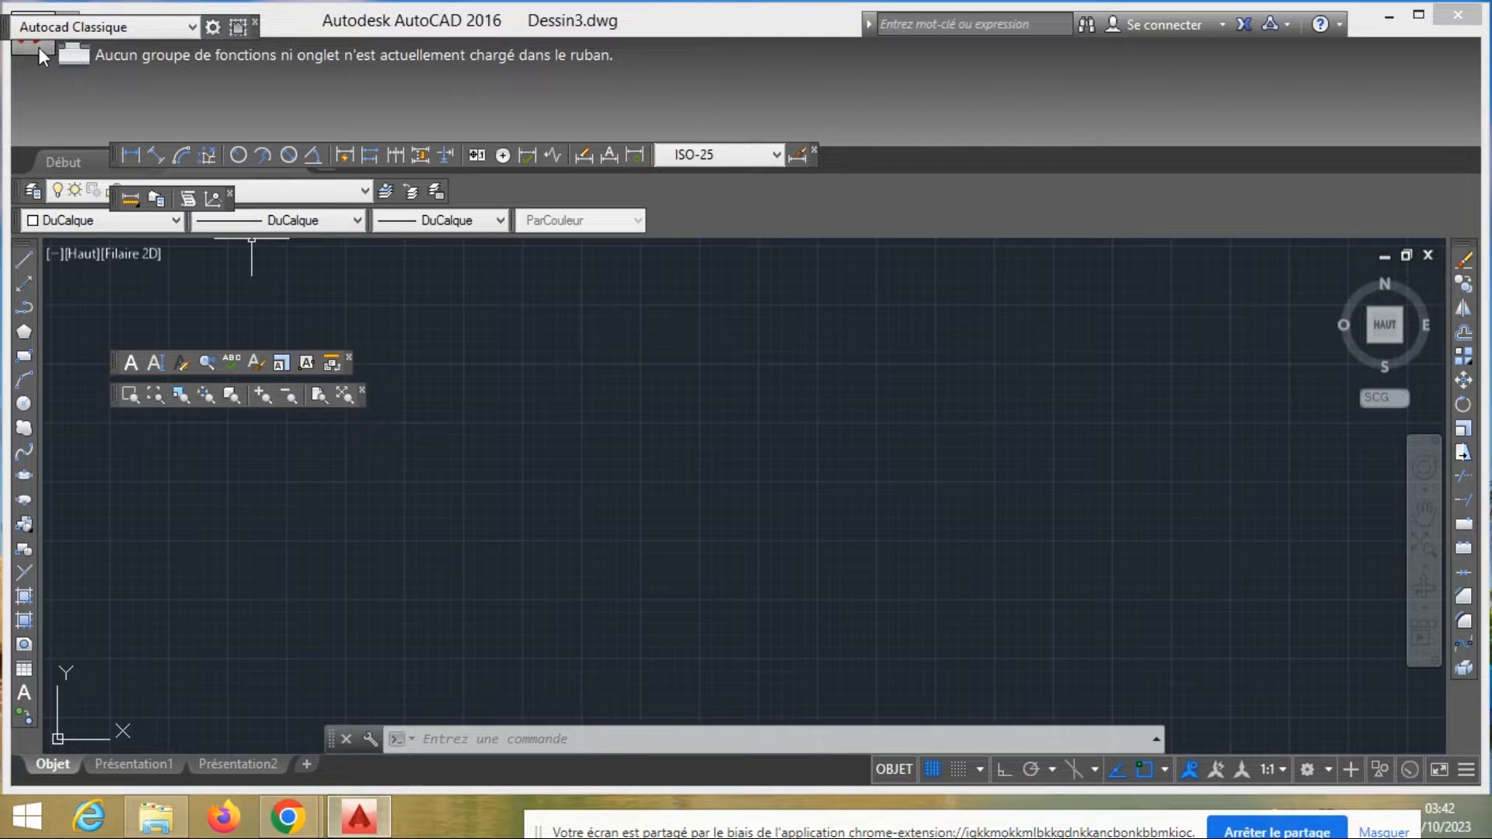
# Move the Espaces de travail toolbar off the quick access area and display the menu bar
pyautogui.moveTo(15, 26); pyautogui.dragTo(86, 119)
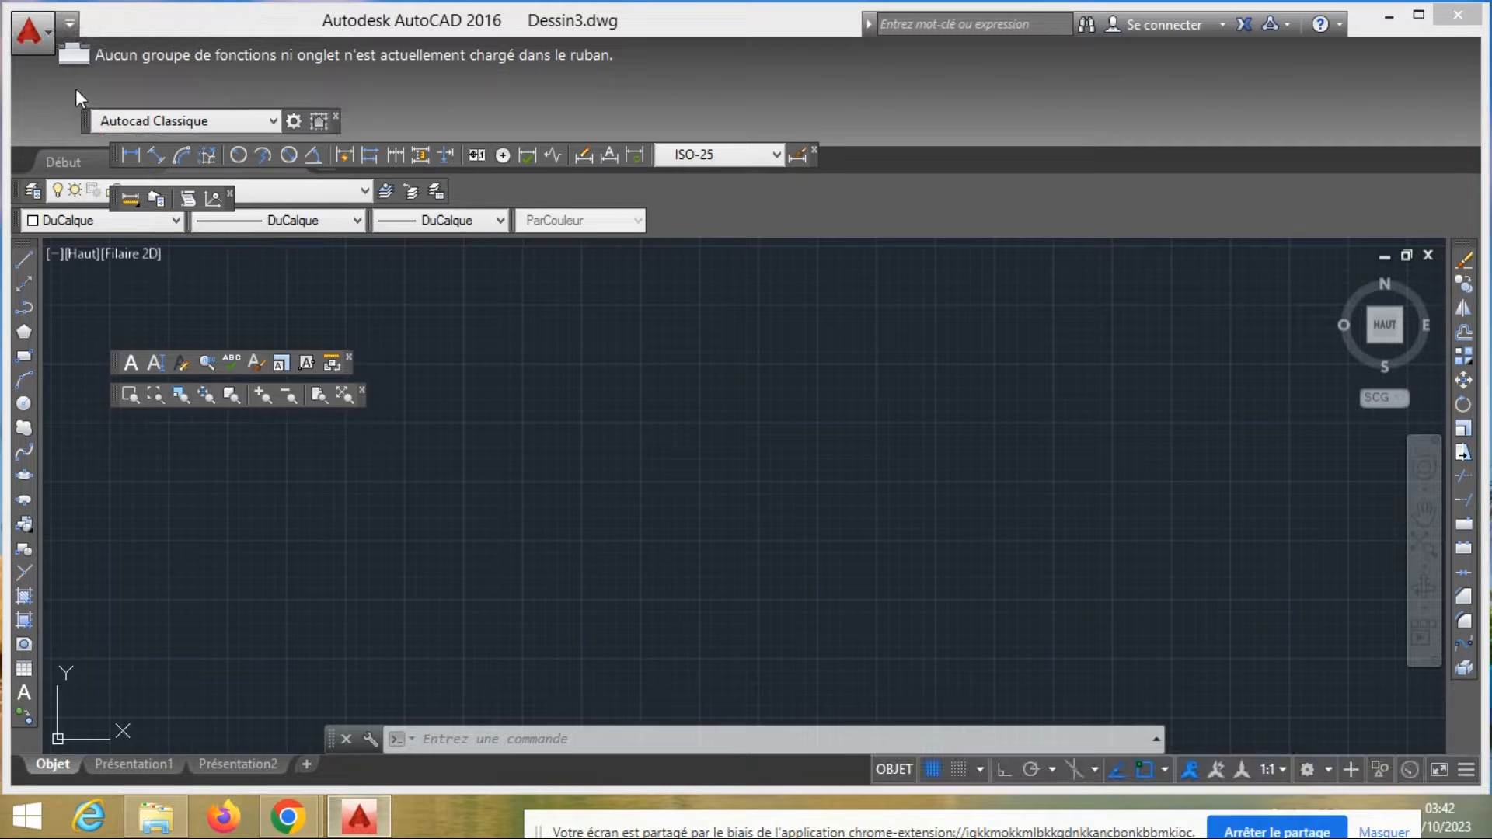
pyautogui.click(69, 27)
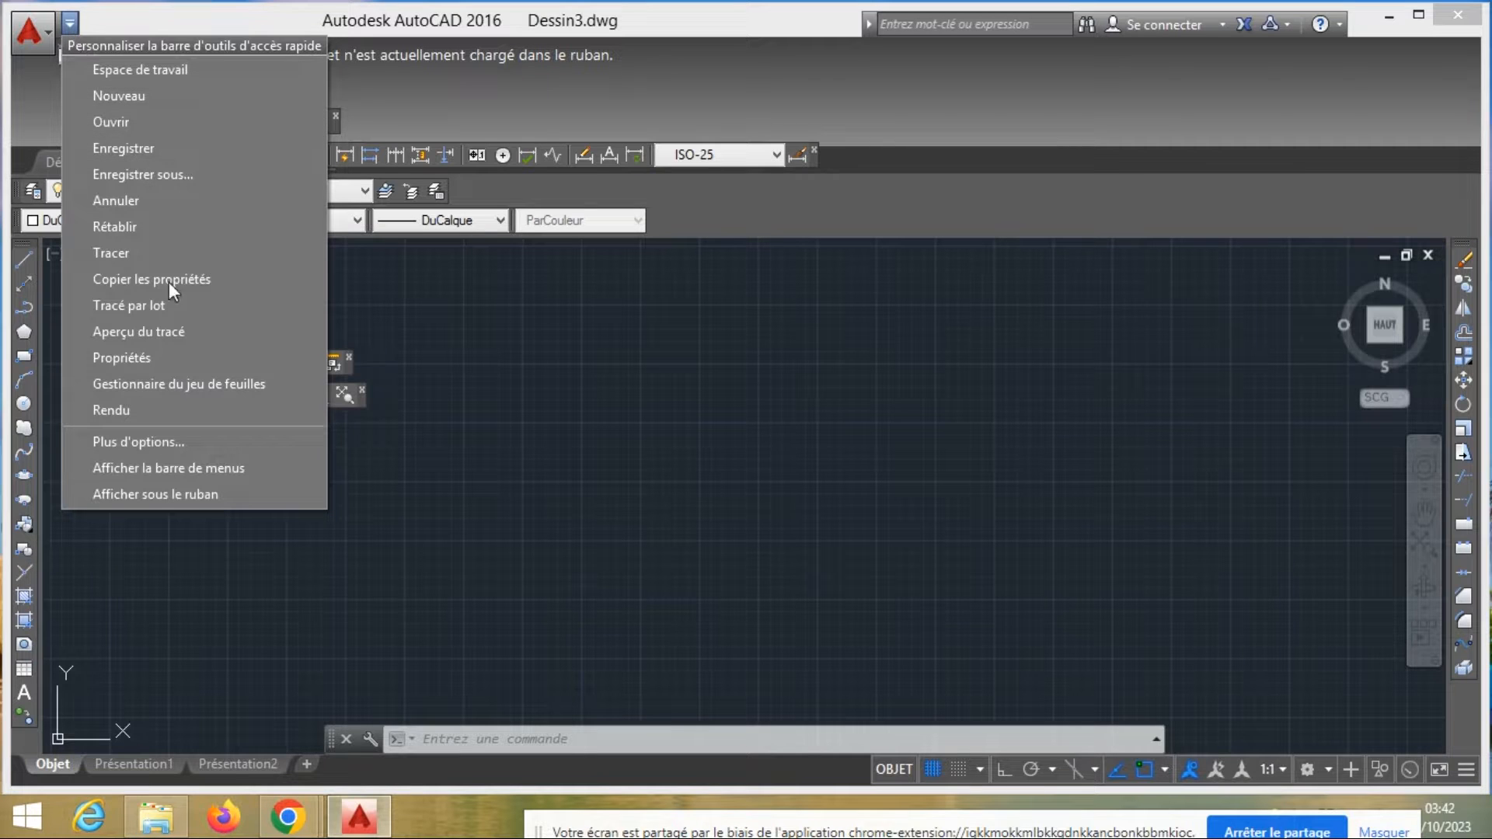
pyautogui.click(217, 471)
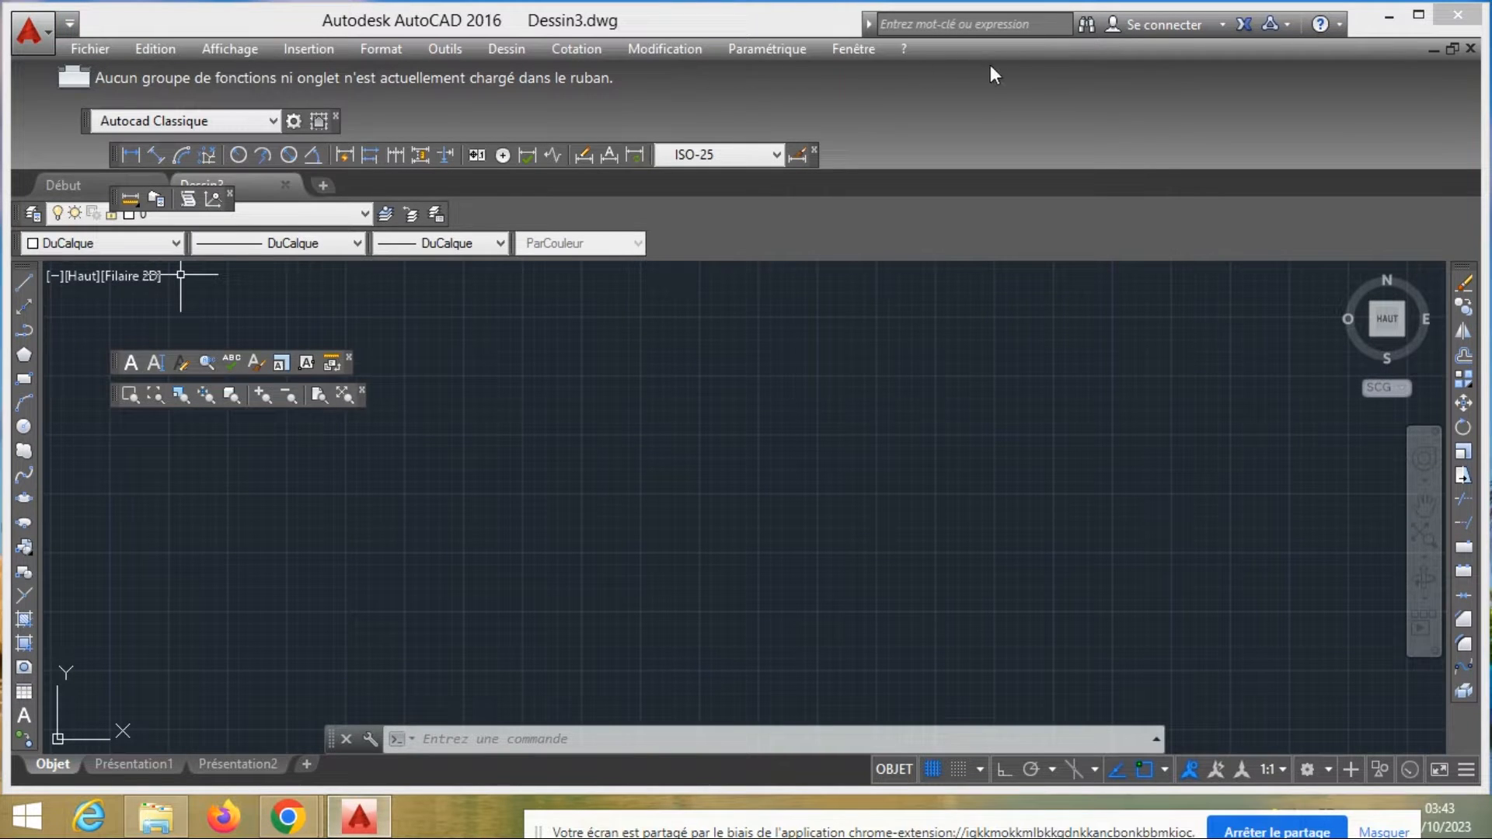
# Undock the empty ribbon and close it
pyautogui.rightClick(74, 77)
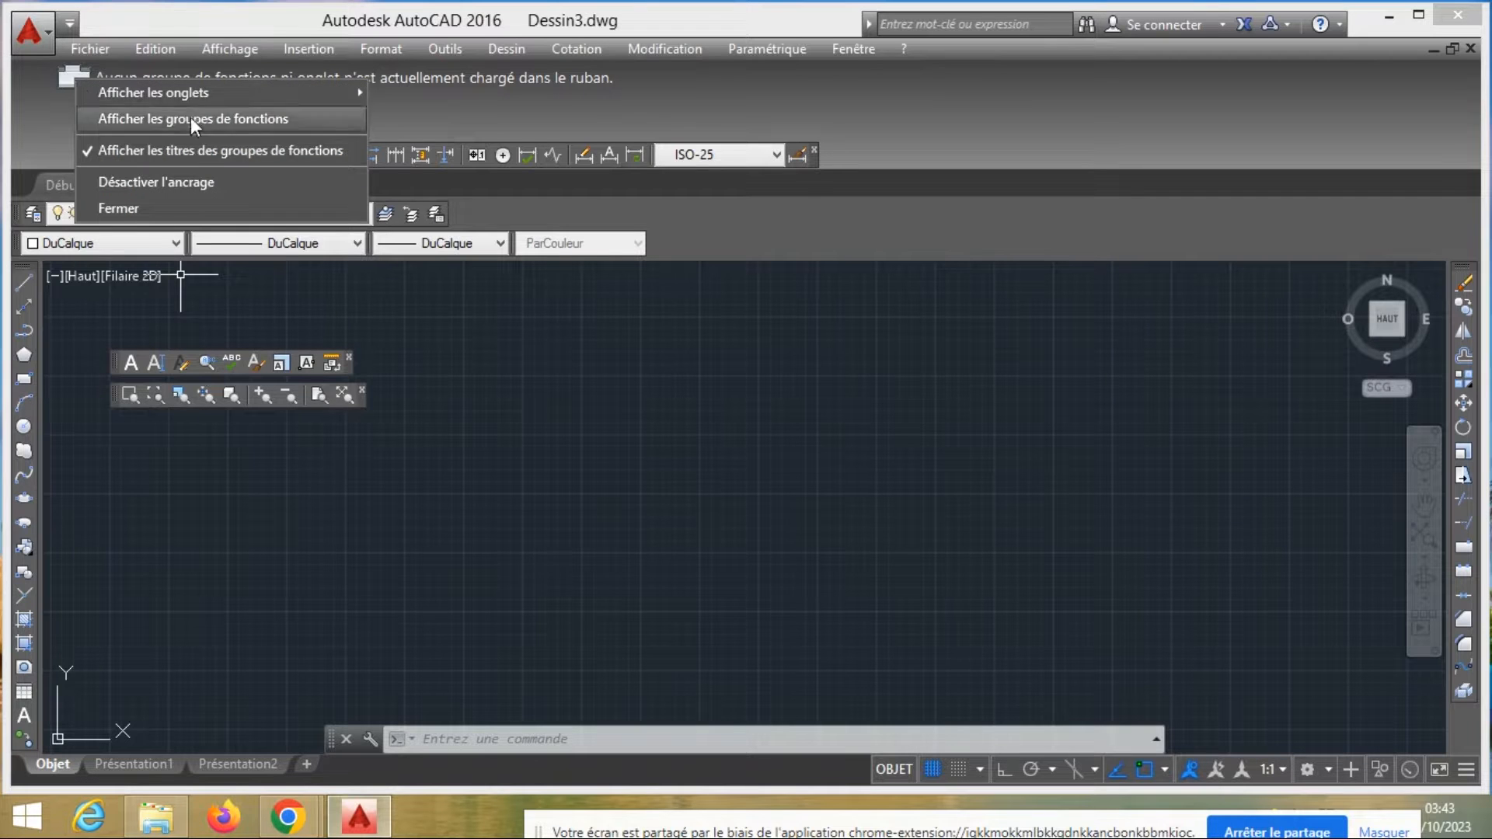
pyautogui.click(182, 182)
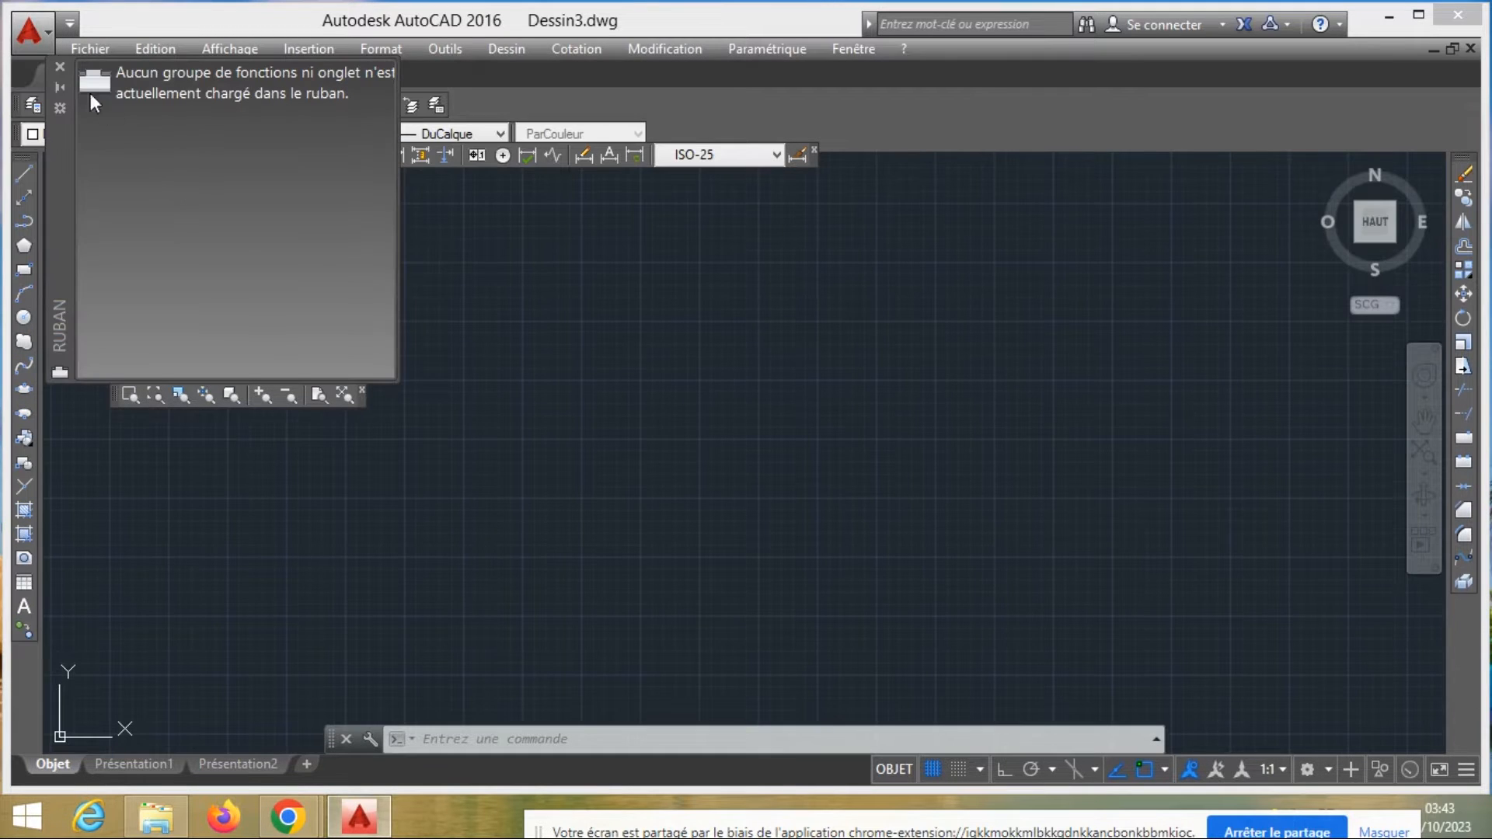
pyautogui.click(60, 67)
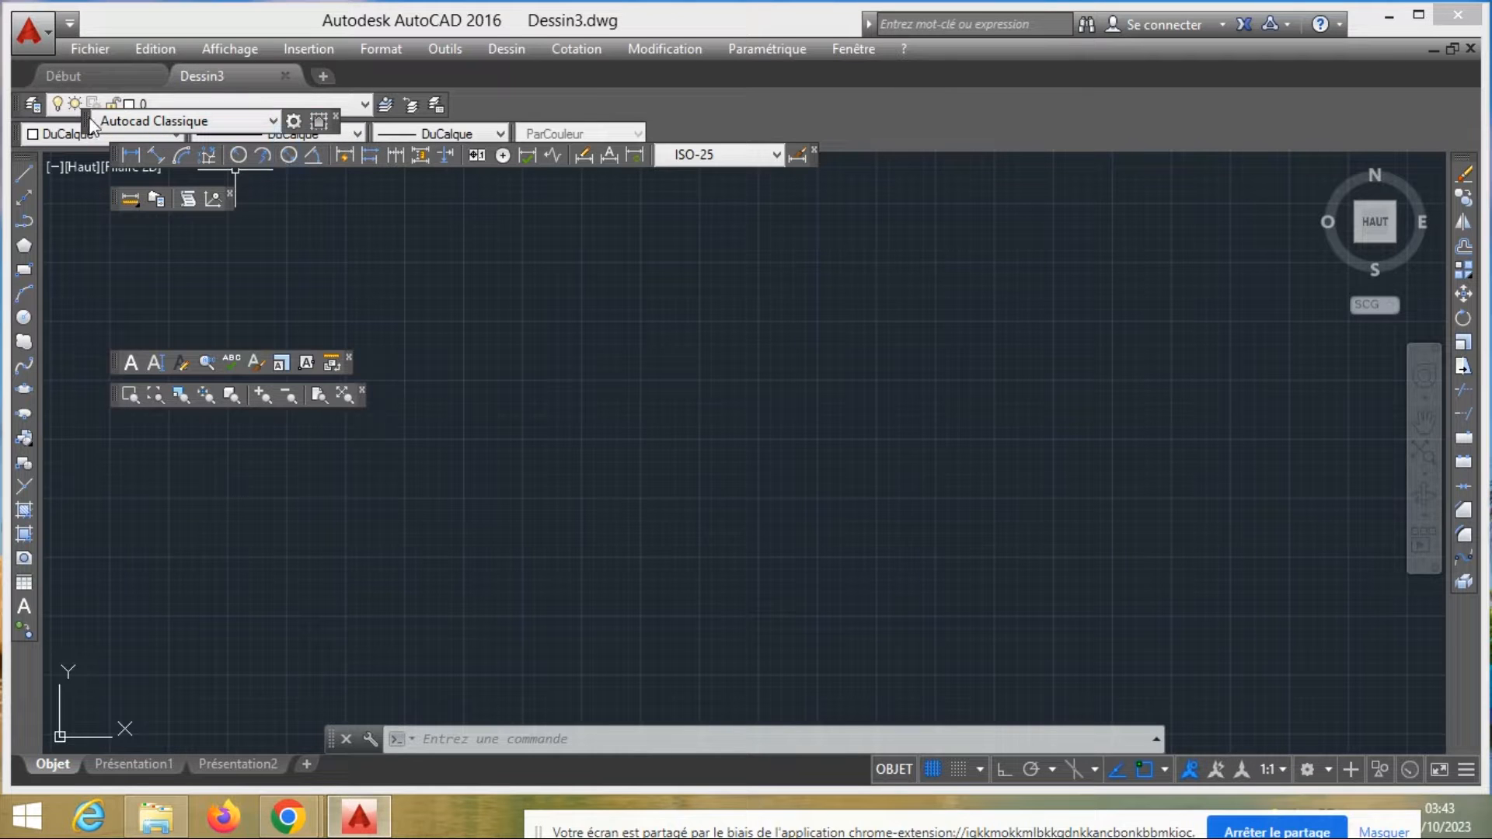
# Dock the Espaces de travail toolbar beside the layers toolbar and the dimension toolbar vertically beside the drawing toolbar
pyautogui.moveTo(86, 122); pyautogui.dragTo(420, 76)
pyautogui.moveTo(320, 105); pyautogui.dragTo(470, 99)
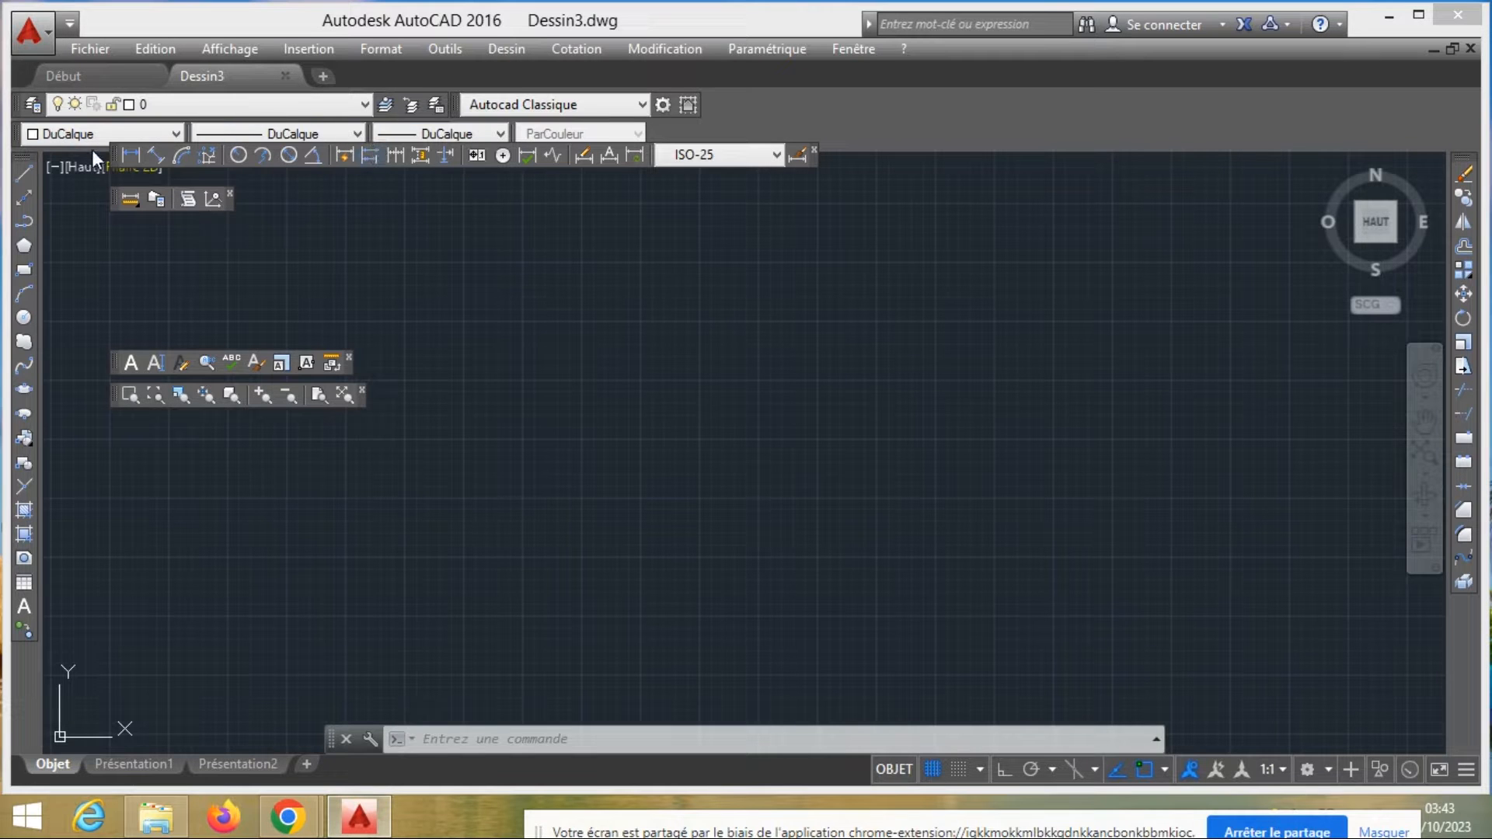
pyautogui.moveTo(112, 153); pyautogui.dragTo(386, 780)
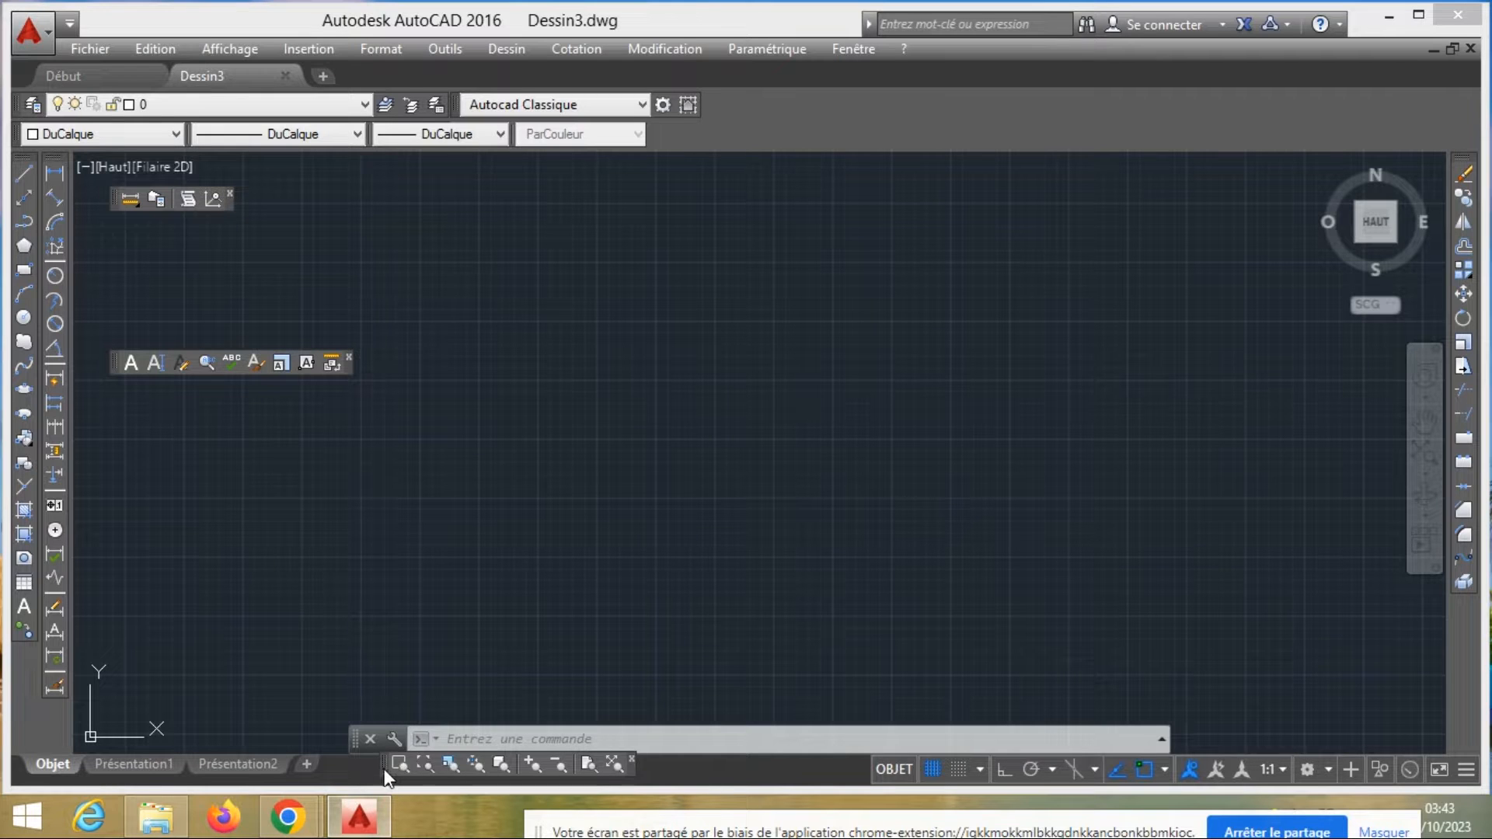
# Place the Zoom and Texte toolbars side by side over the status bar, next to the layout tabs
pyautogui.moveTo(382, 771); pyautogui.dragTo(345, 763)
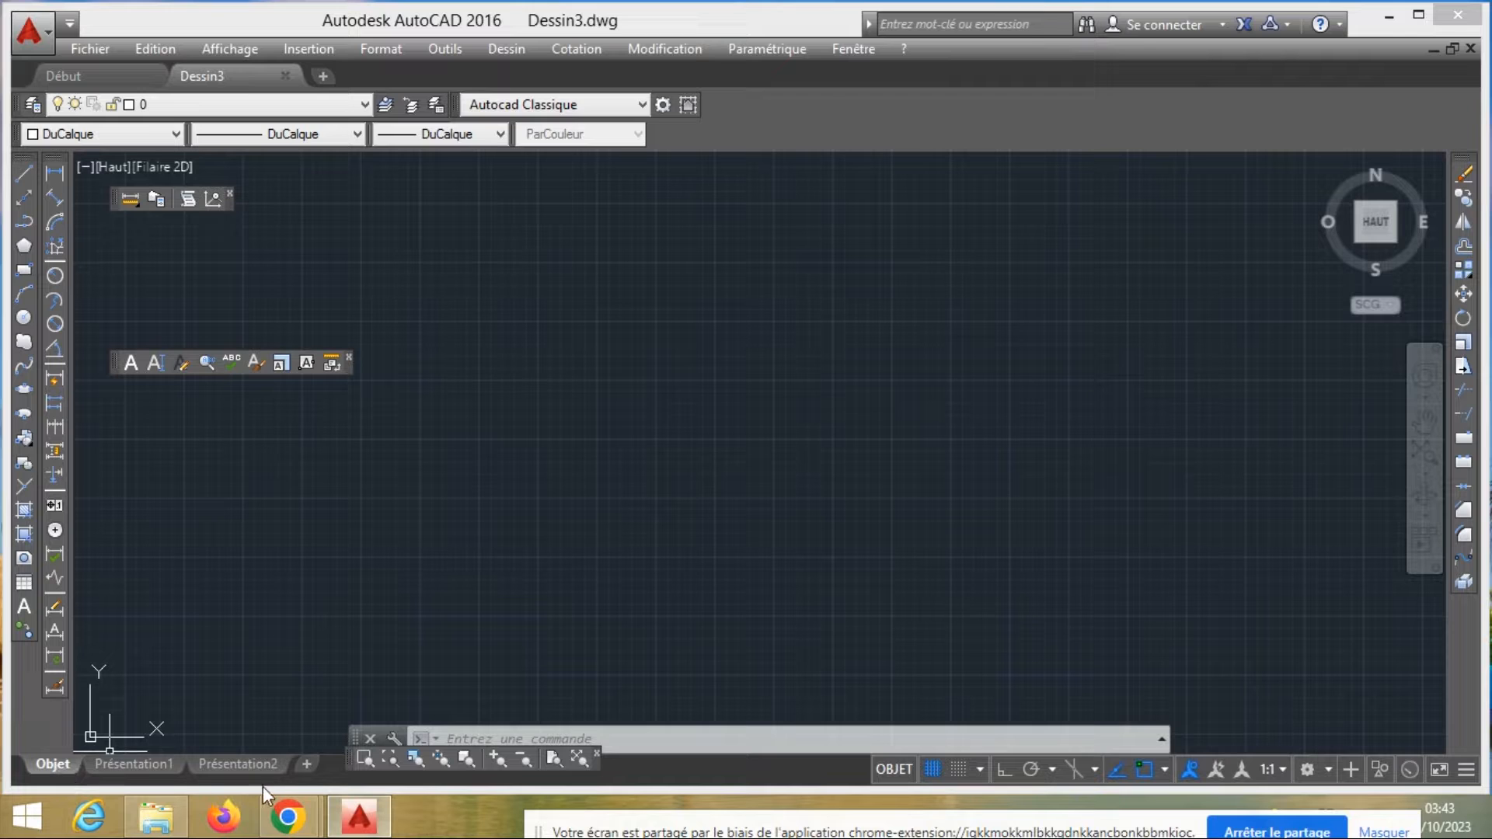
pyautogui.moveTo(347, 758)
pyautogui.mouseDown()
pyautogui.moveTo(344, 781)
pyautogui.moveTo(346, 763)
pyautogui.mouseUp()
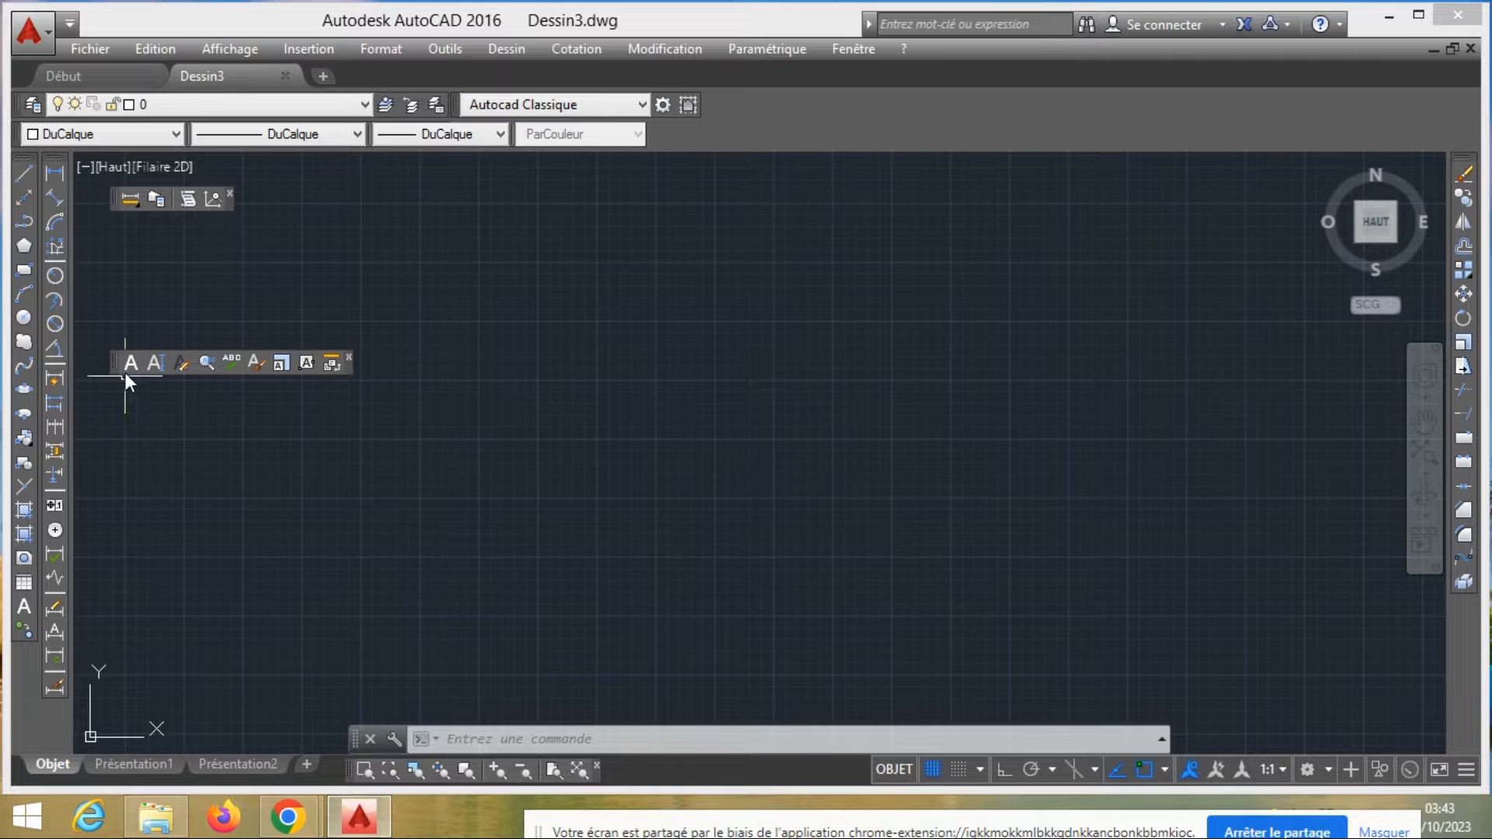
pyautogui.moveTo(115, 366); pyautogui.dragTo(611, 766)
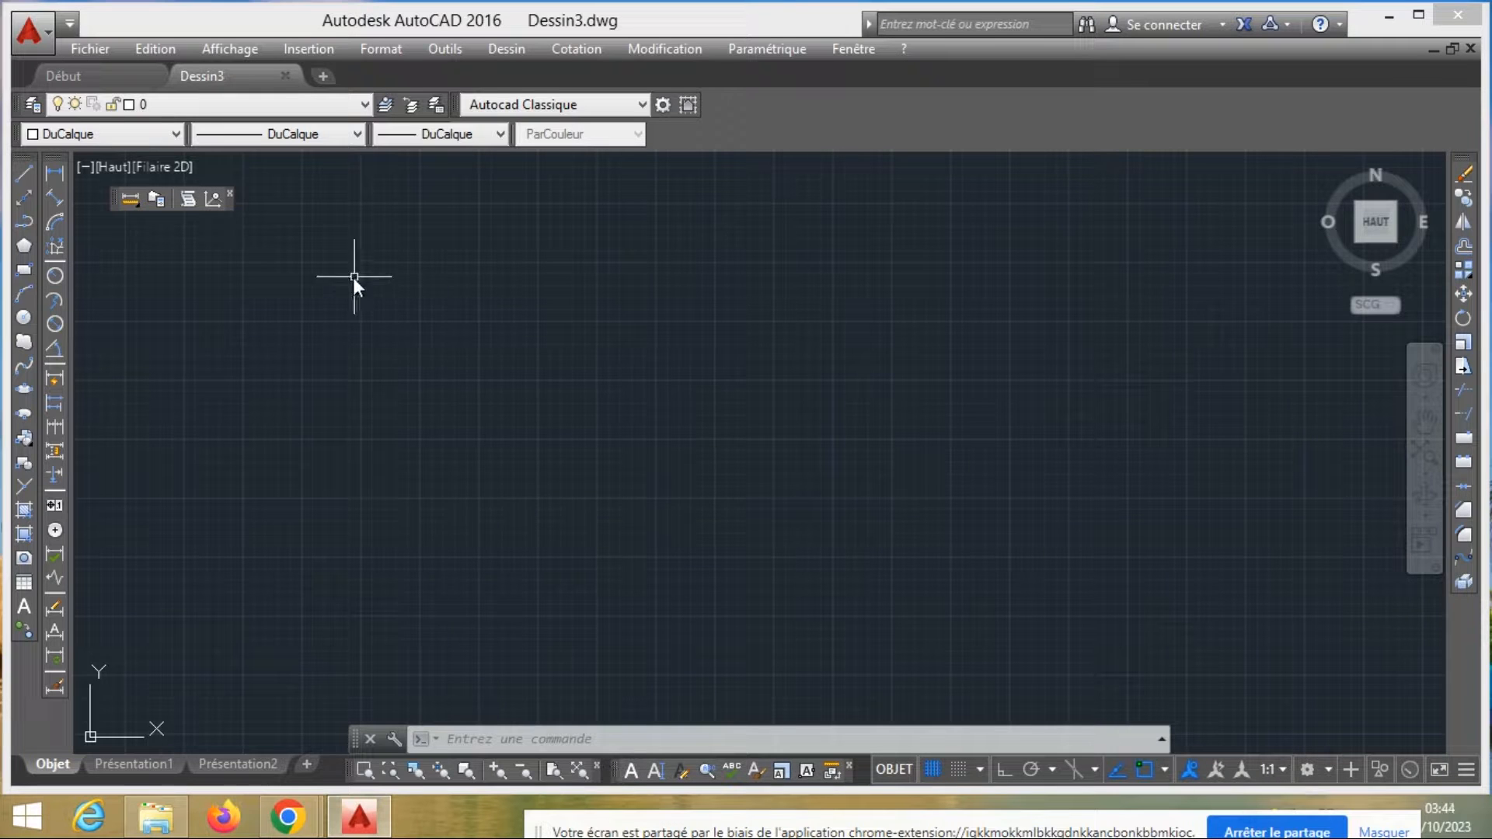
# Dock the inquiry and Zoom toolbars in the properties toolbar's row and the Texte toolbar in the row of Espaces de travail
pyautogui.moveTo(112, 194)
pyautogui.mouseDown()
pyautogui.moveTo(660, 174)
pyautogui.moveTo(687, 143)
pyautogui.moveTo(720, 141)
pyautogui.mouseUp()
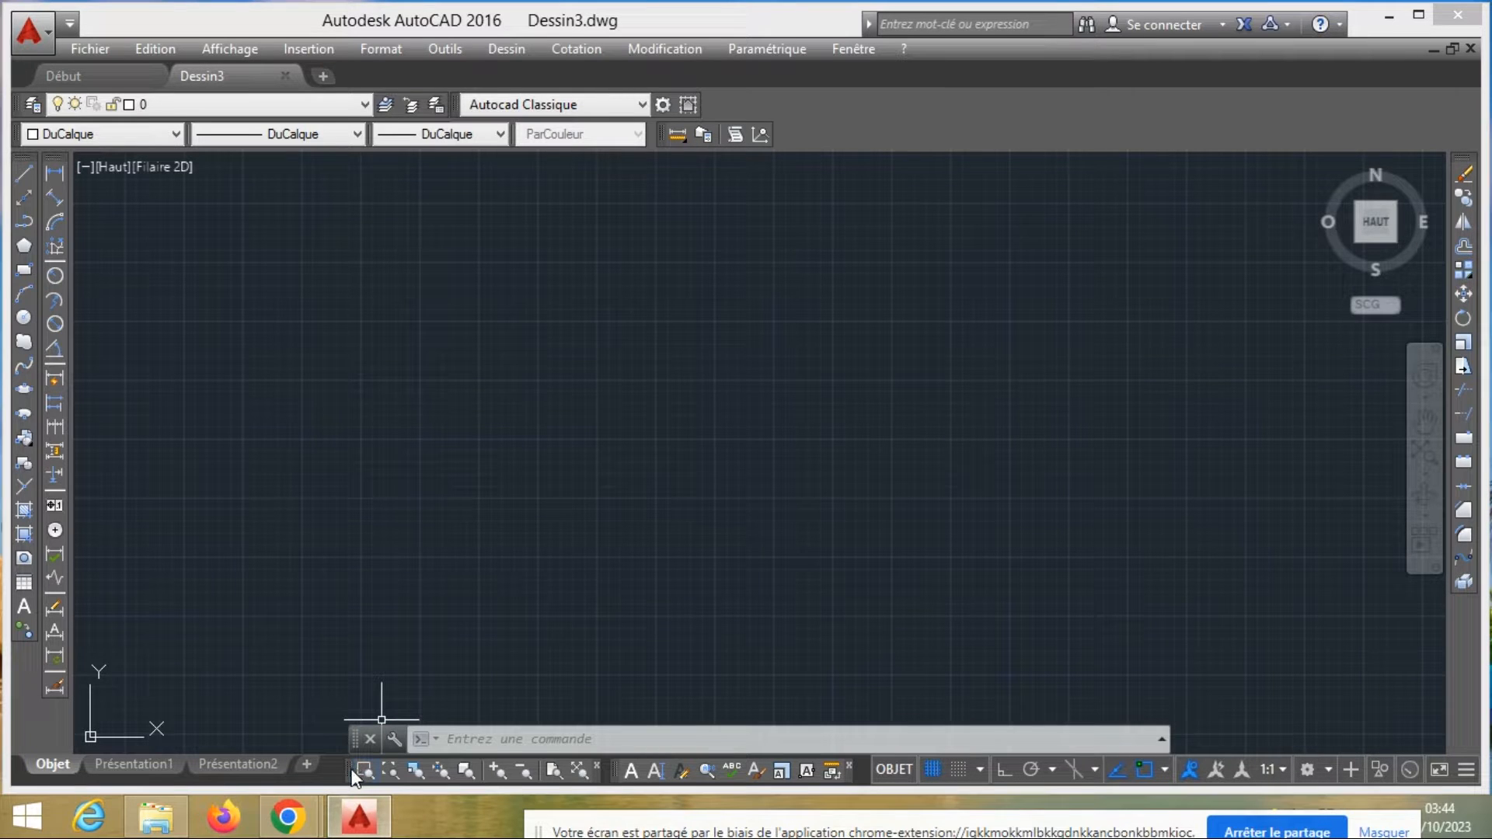
pyautogui.moveTo(351, 769)
pyautogui.mouseDown()
pyautogui.moveTo(872, 295)
pyautogui.moveTo(865, 152)
pyautogui.moveTo(883, 126)
pyautogui.moveTo(913, 133)
pyautogui.mouseUp()
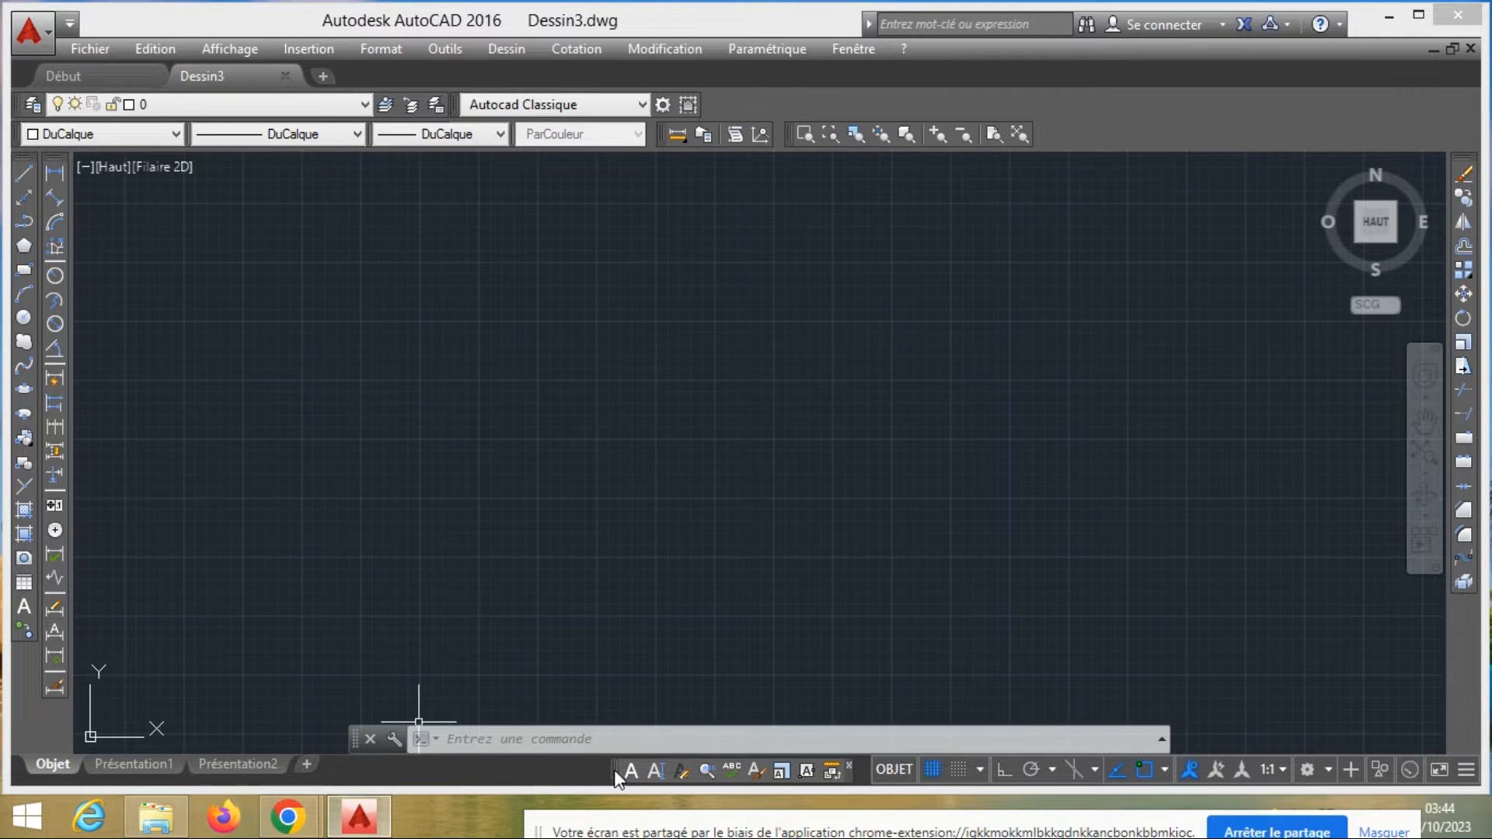
pyautogui.moveTo(615, 772)
pyautogui.mouseDown()
pyautogui.moveTo(847, 392)
pyautogui.moveTo(907, 104)
pyautogui.moveTo(861, 94)
pyautogui.moveTo(878, 101)
pyautogui.mouseUp()
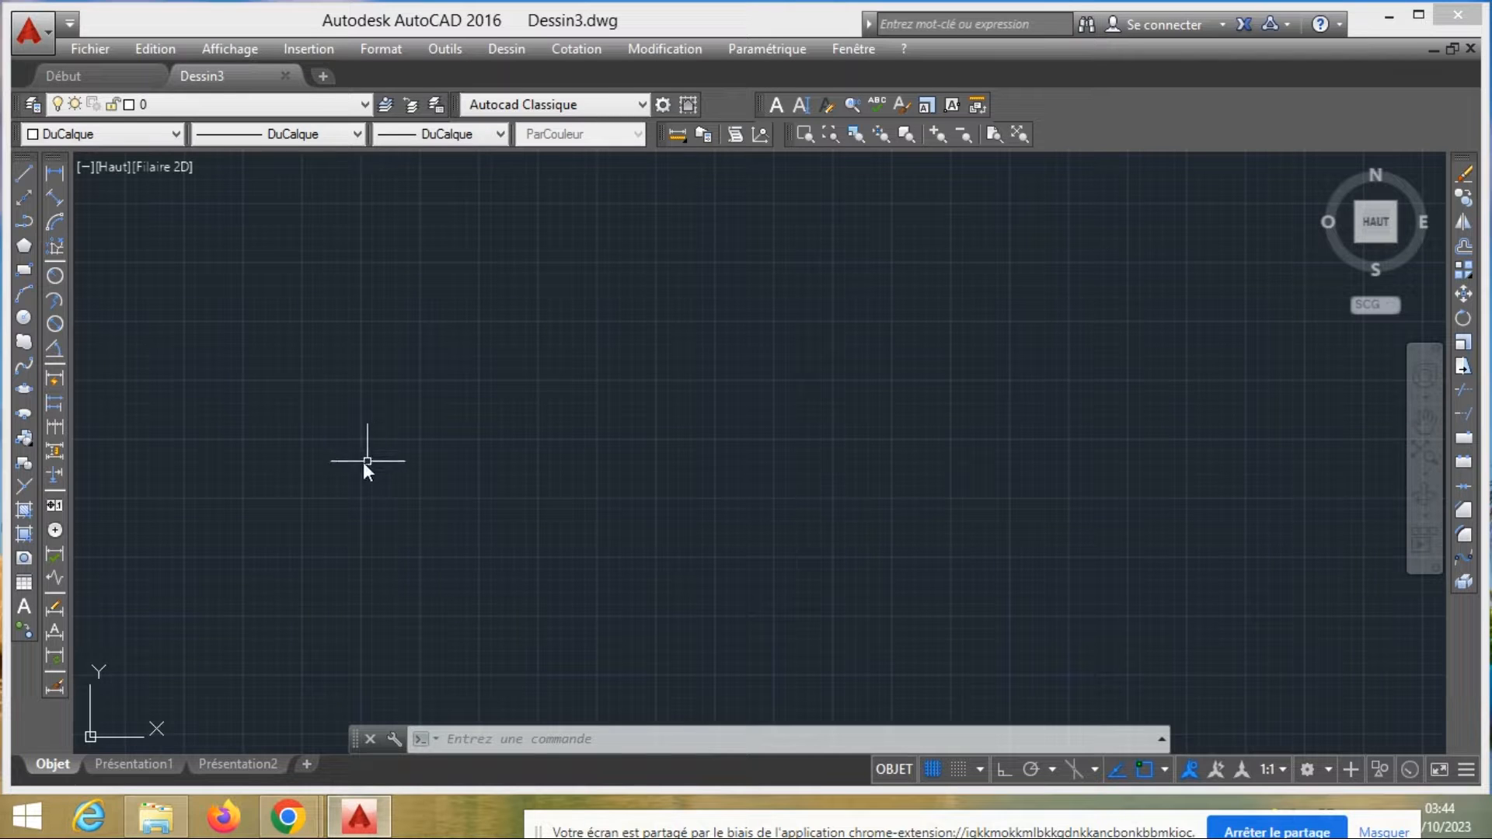
# Open the drawing RATTACHEMENT from the desktop and centre its numbered parcels
pyautogui.click(85, 47)
pyautogui.click(117, 69)
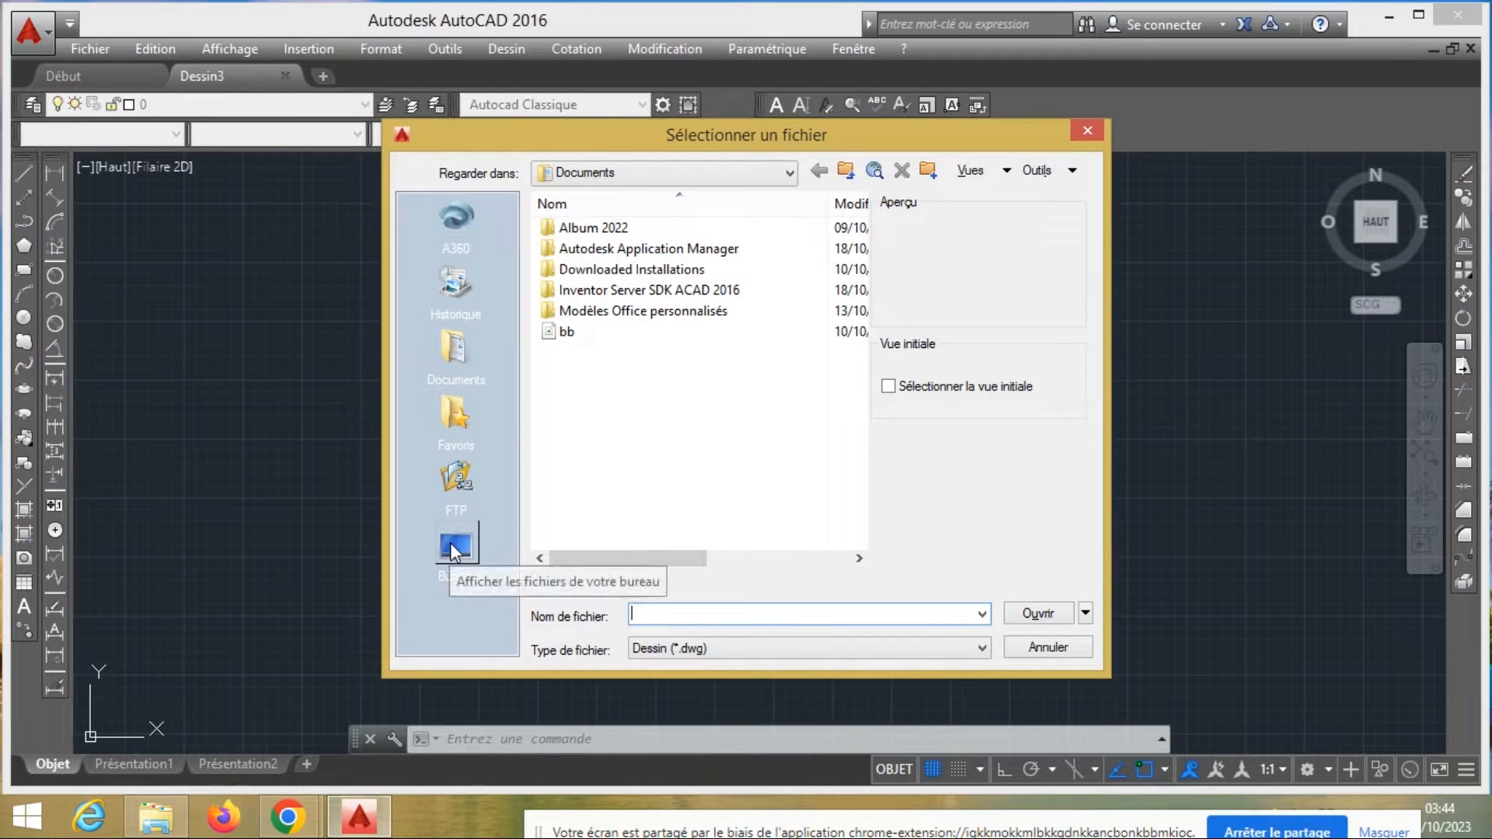
pyautogui.click(456, 547)
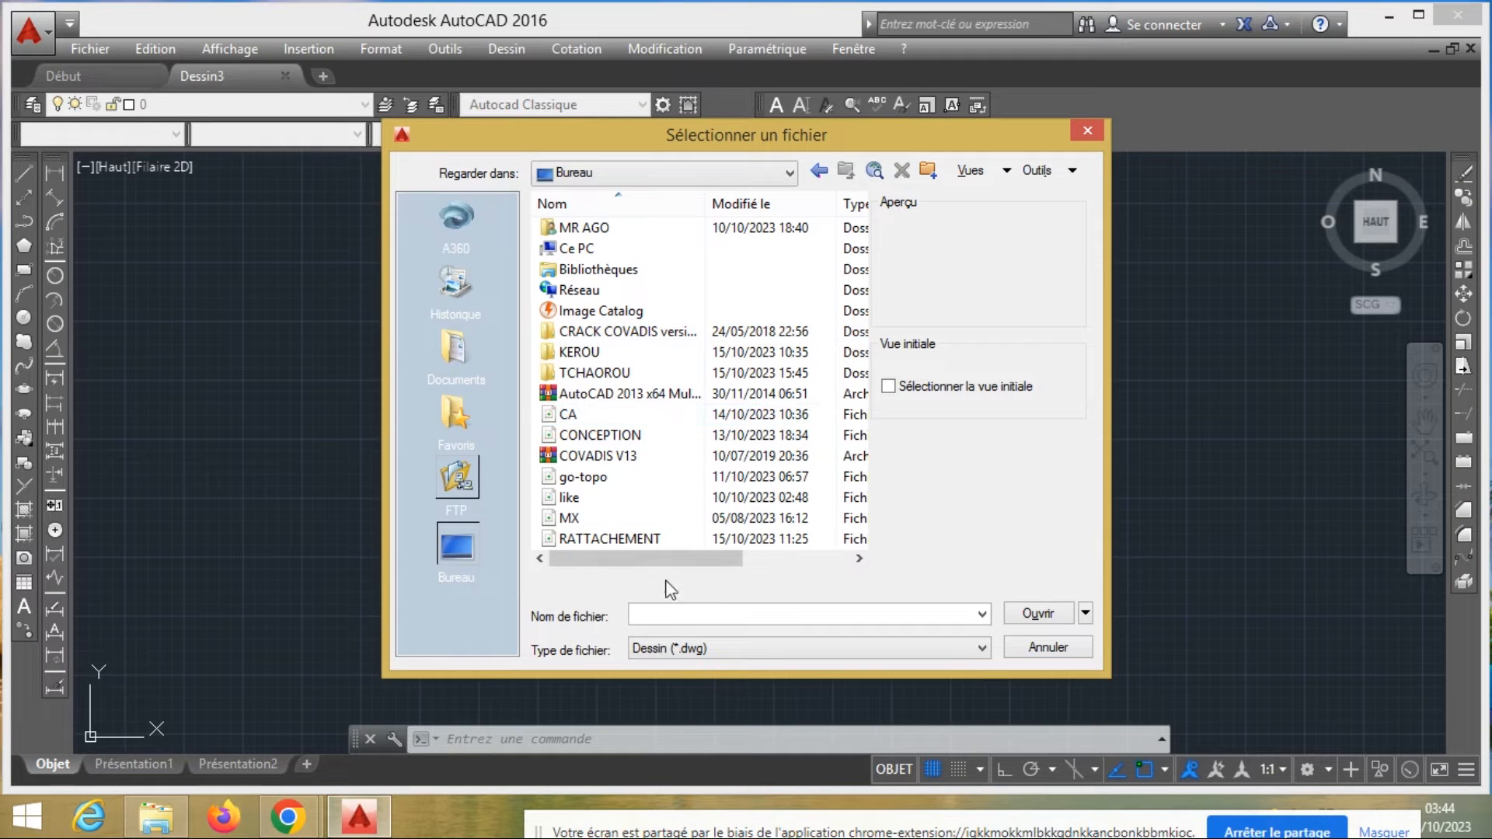
pyautogui.click(642, 543)
pyautogui.click(1046, 611)
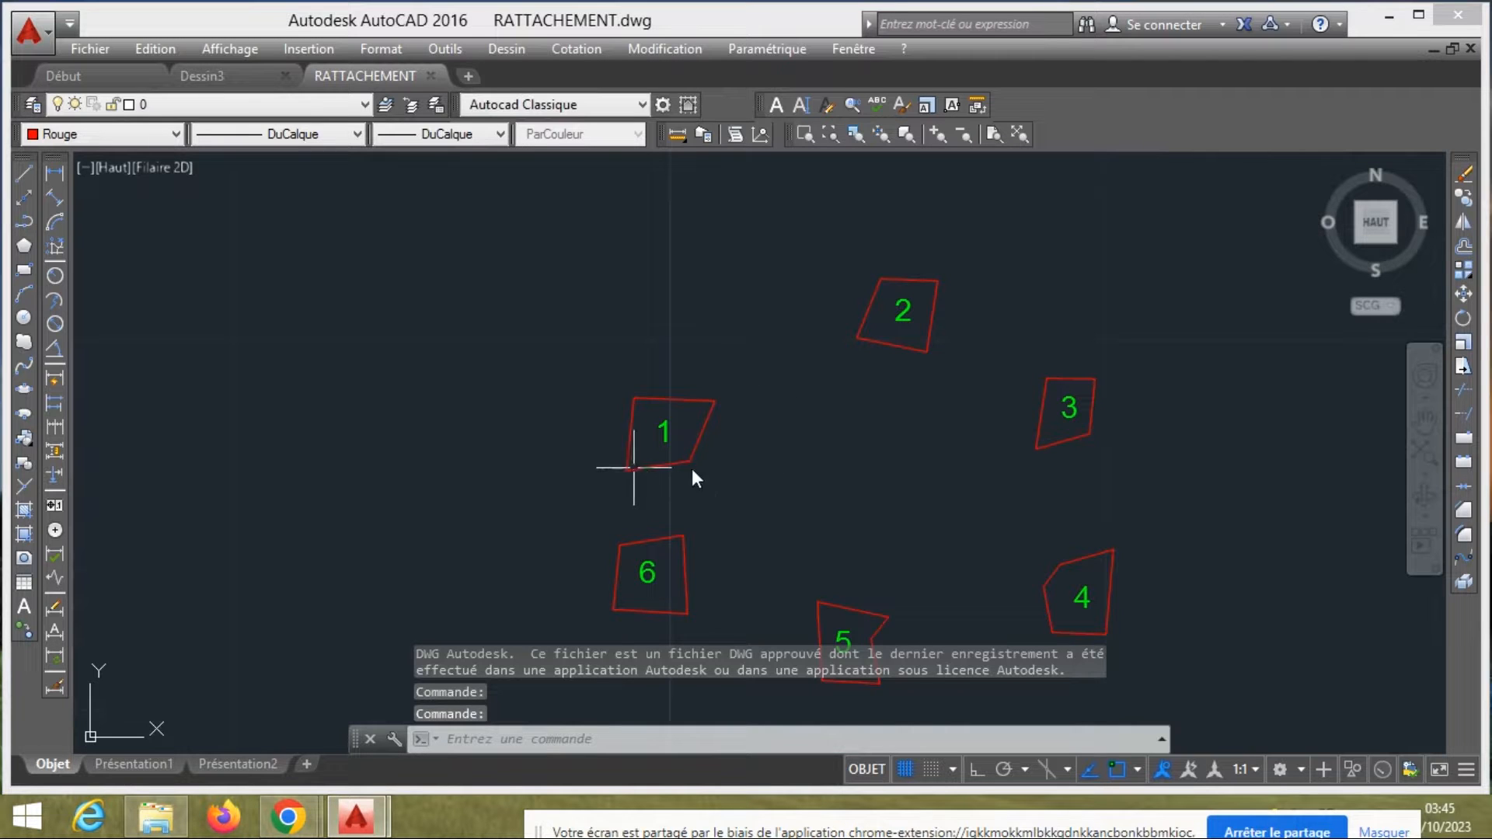
pyautogui.scroll(-2, 948, 482)
pyautogui.scroll(2, 787, 367)
pyautogui.moveTo(934, 515)
pyautogui.mouseDown(button='middle')
pyautogui.moveTo(786, 366)
pyautogui.moveTo(782, 412)
pyautogui.mouseUp(button='middle')
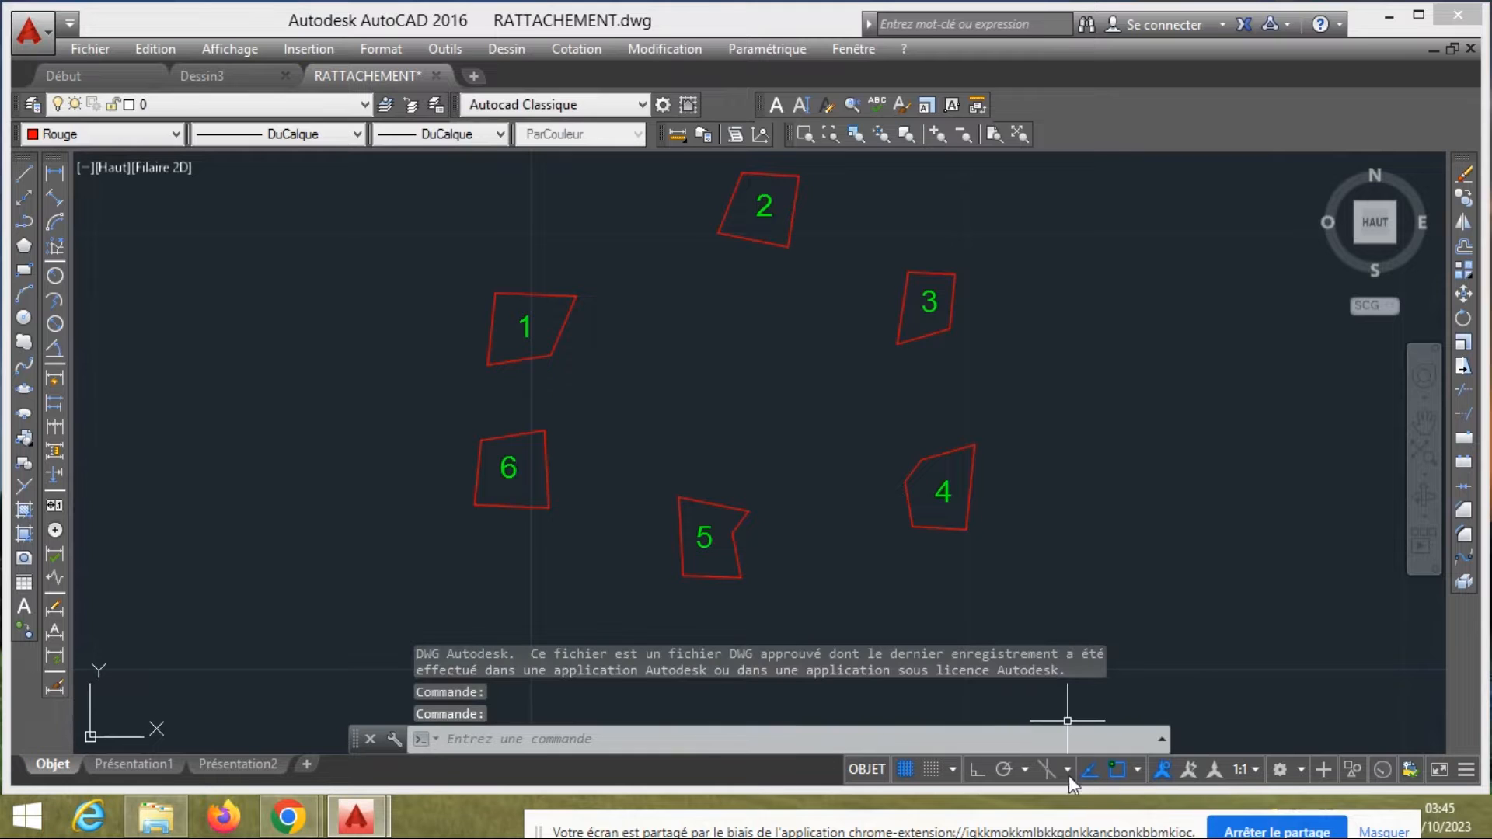
# In the drafting settings, enable the Intersection point cloud mode for 3D object snaps
pyautogui.rightClick(1090, 768)
pyautogui.click(1127, 737)
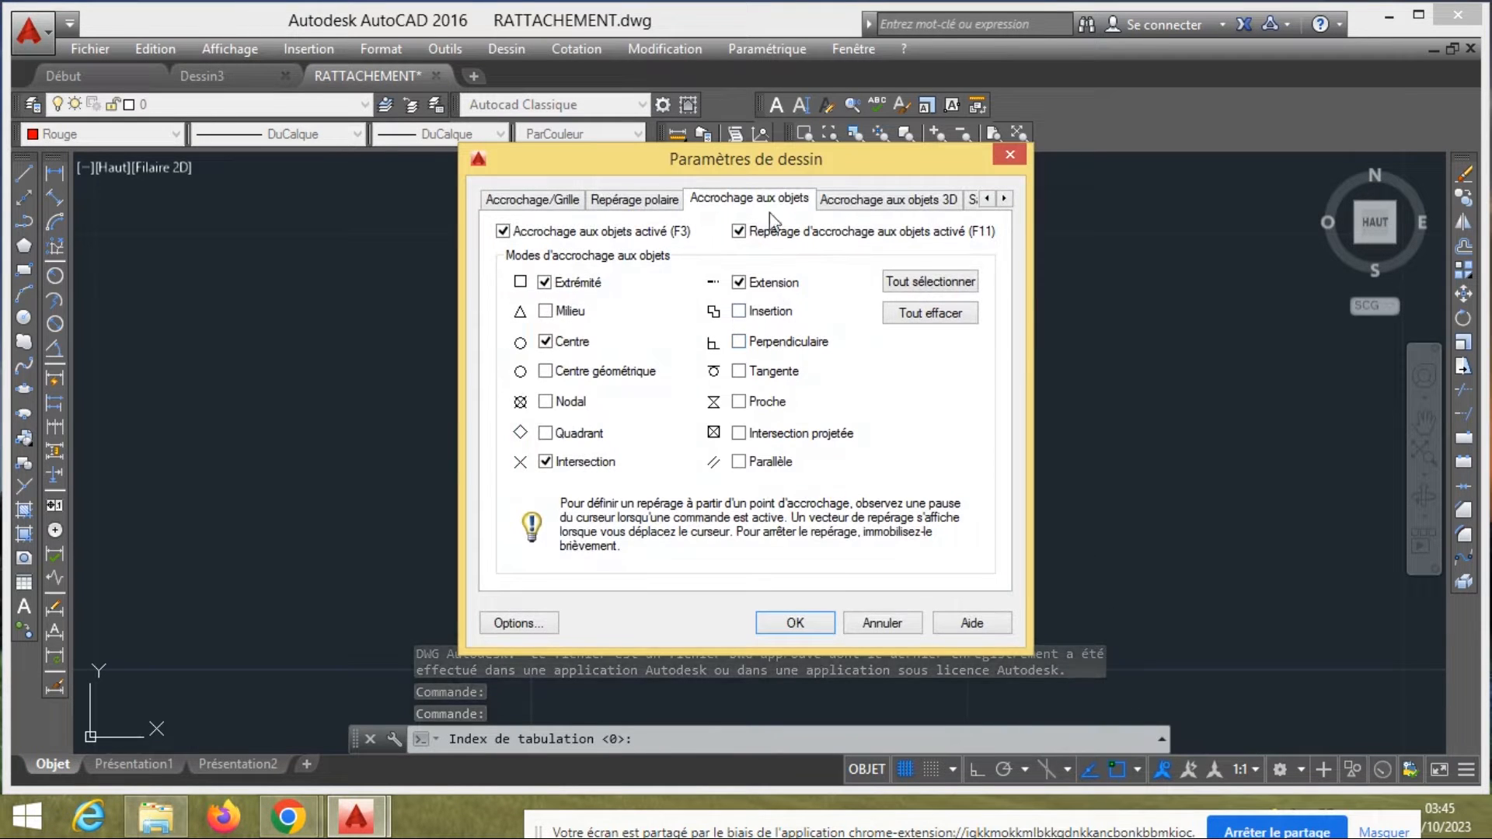
pyautogui.click(910, 200)
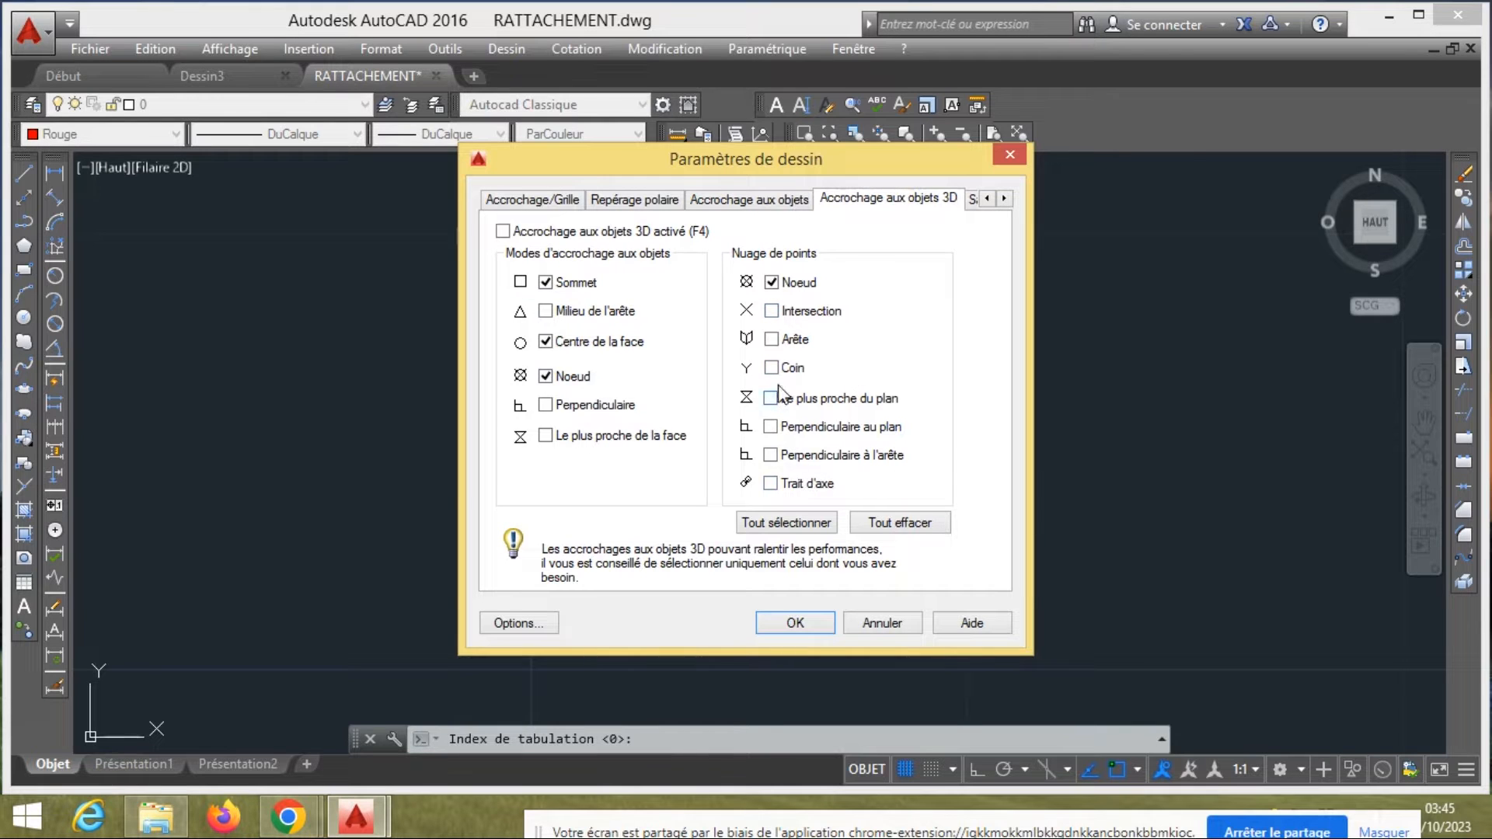
pyautogui.click(771, 312)
# Review the snap and grid settings, and turn off polar tracking and pointer input
pyautogui.click(748, 200)
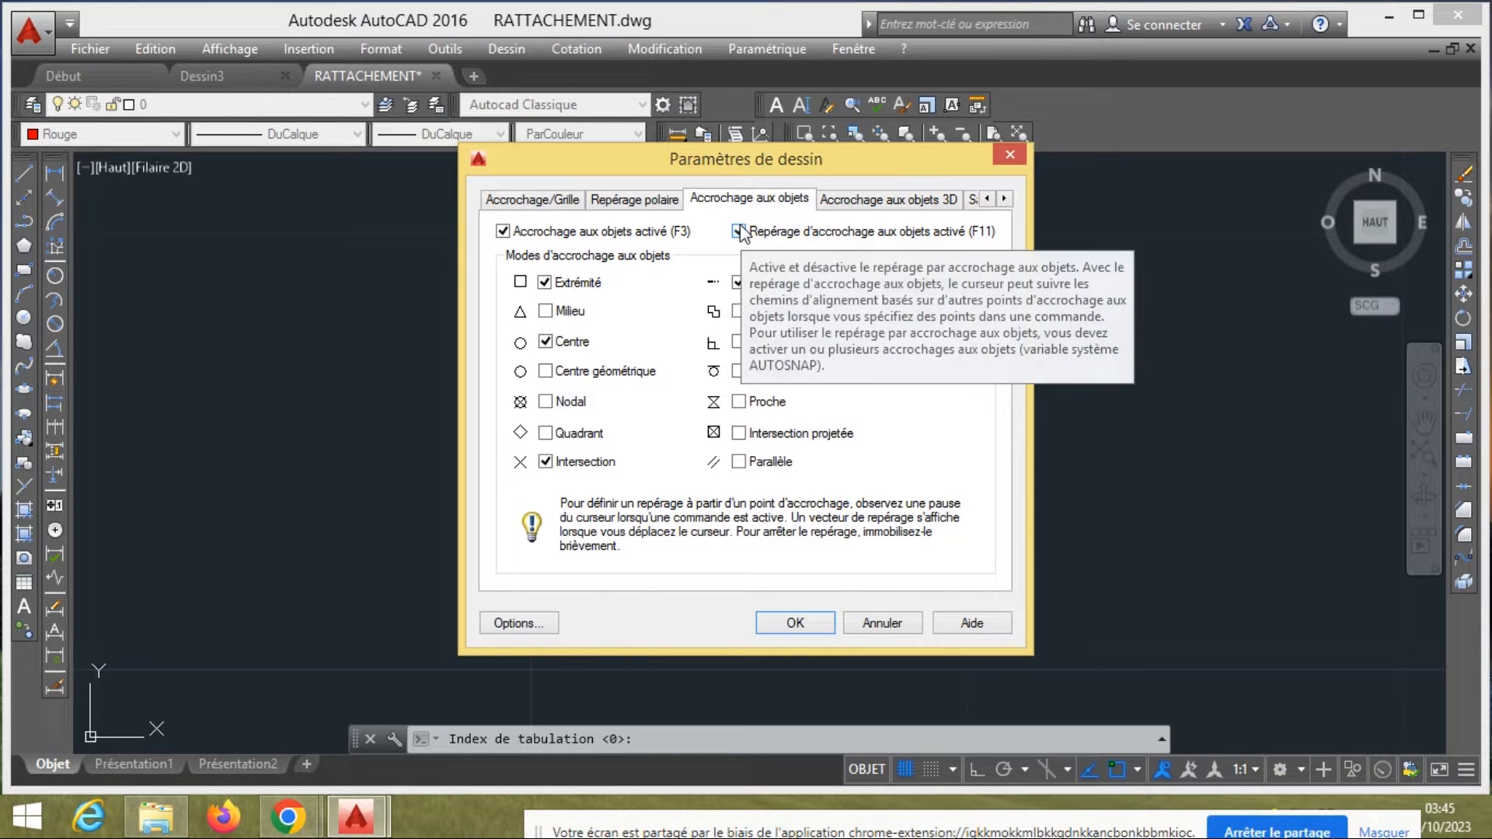
pyautogui.click(509, 201)
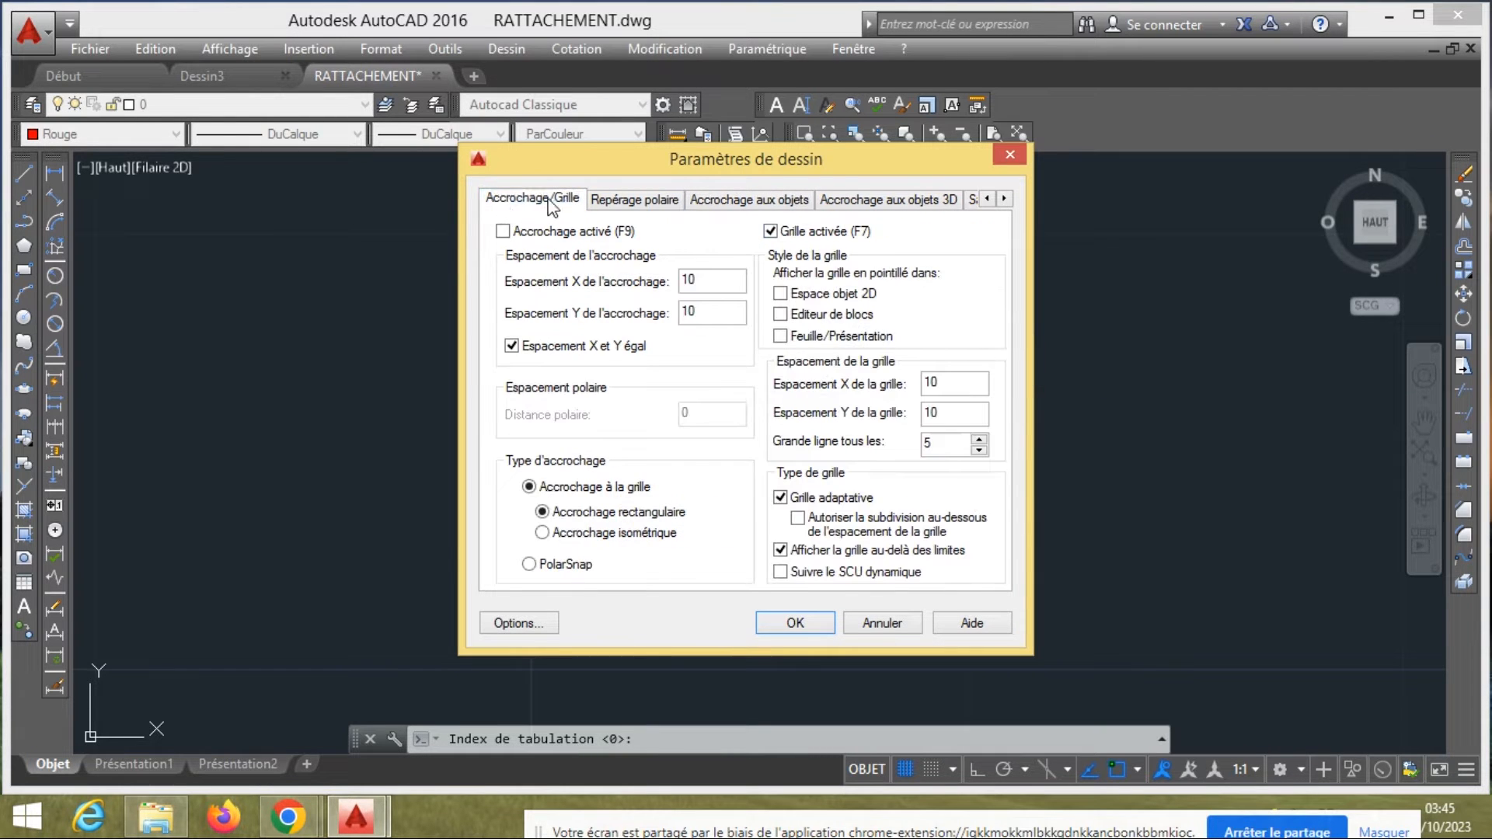
pyautogui.click(673, 204)
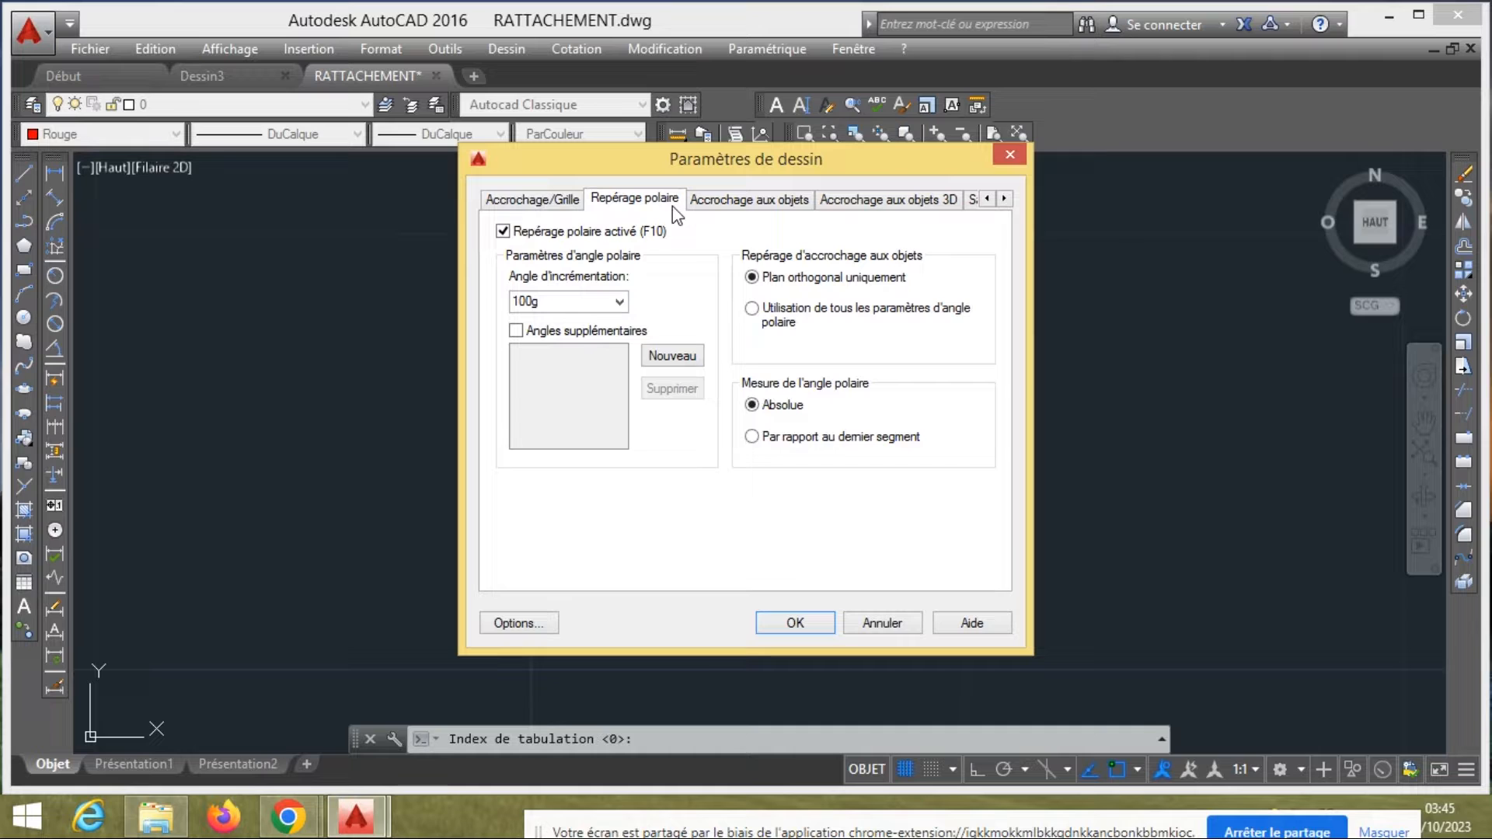
pyautogui.click(561, 233)
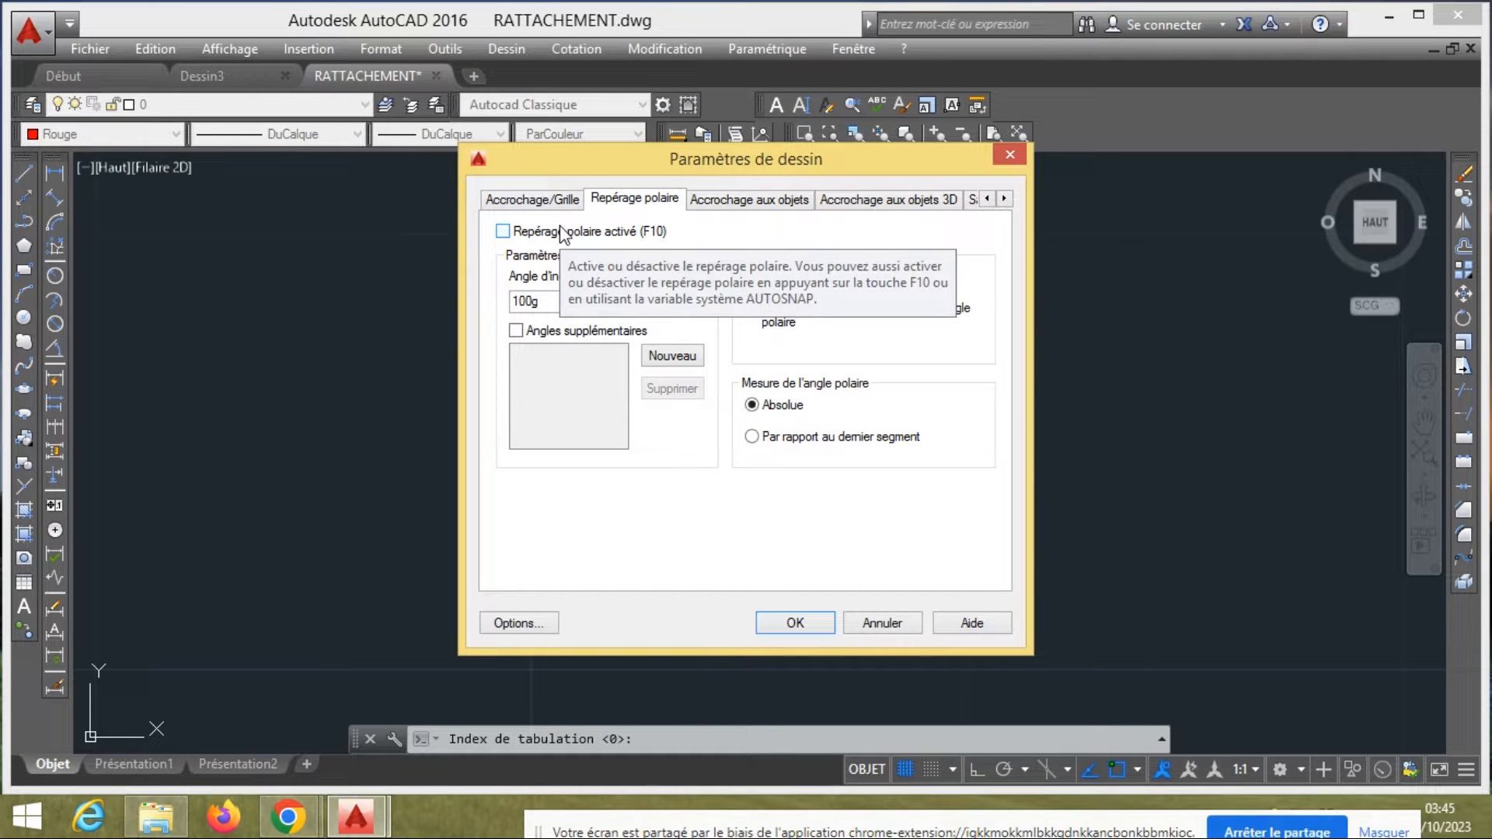
pyautogui.click(861, 204)
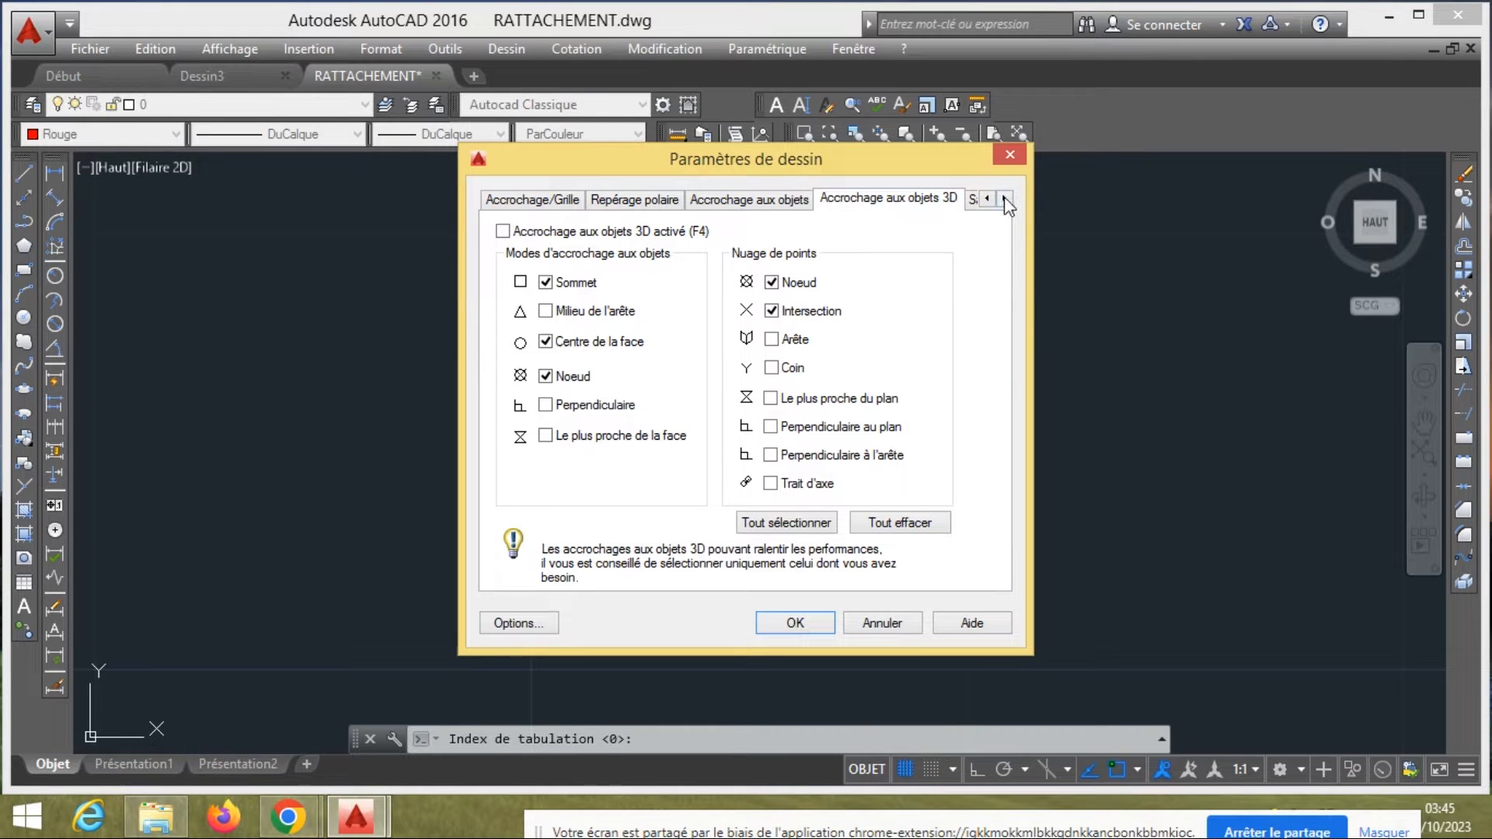
pyautogui.click(1004, 199)
pyautogui.click(884, 204)
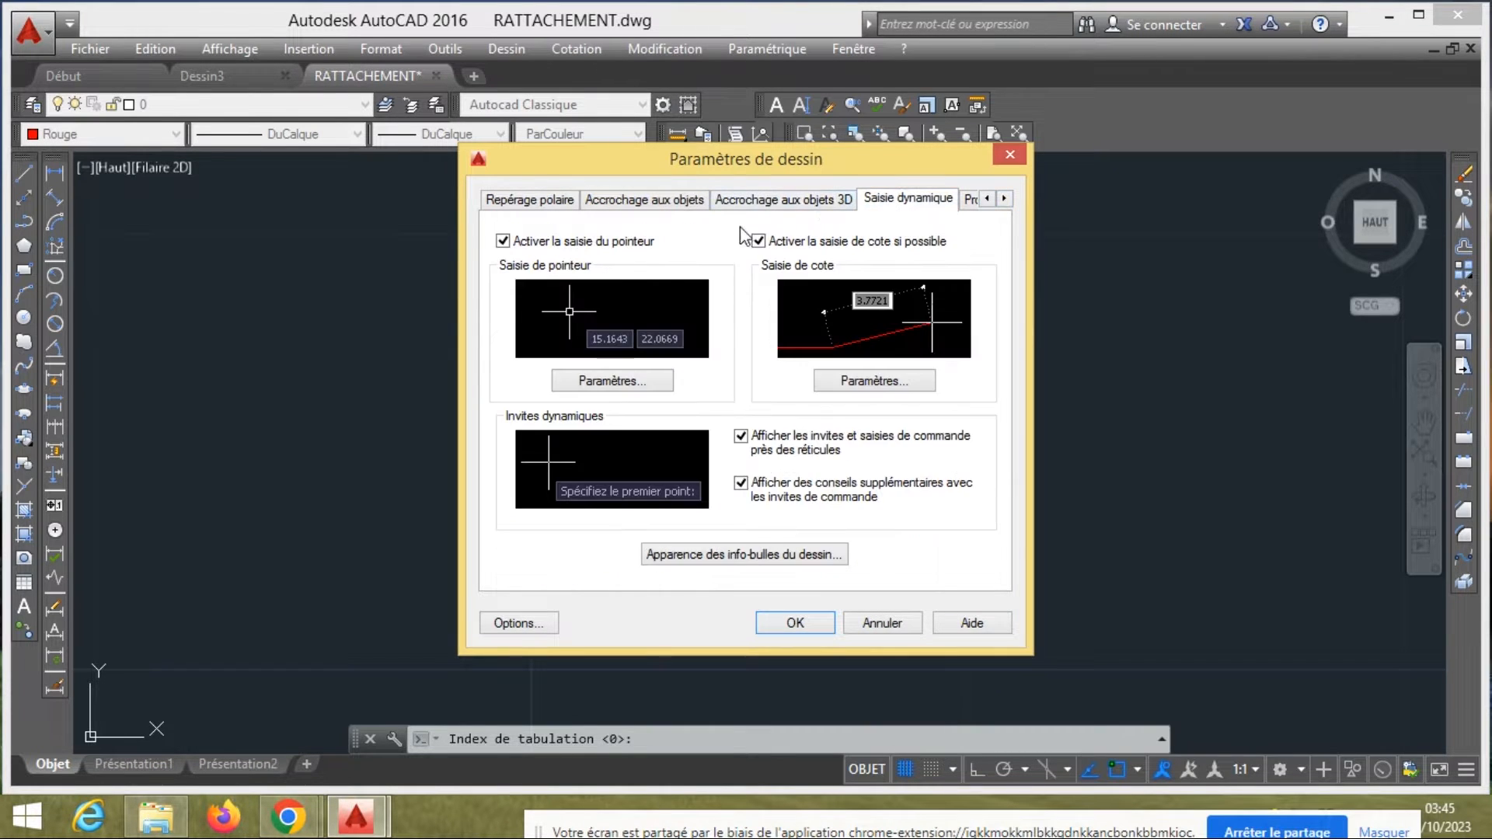
pyautogui.click(503, 241)
# Enable the Nodal and Insertion object snap modes and apply the drafting settings
pyautogui.click(614, 204)
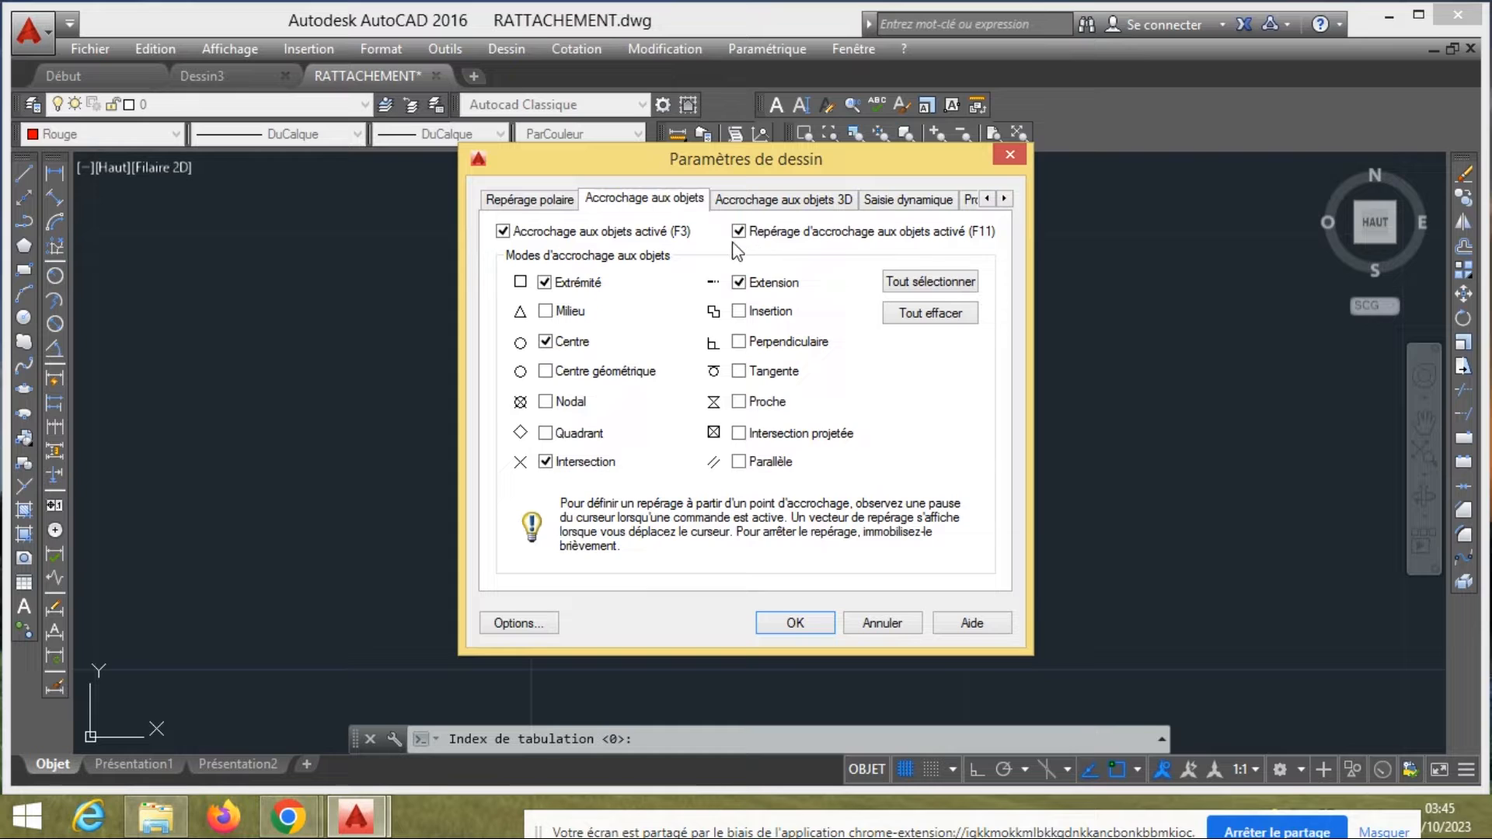
pyautogui.click(546, 402)
pyautogui.click(767, 313)
pyautogui.click(1004, 199)
pyautogui.click(1003, 199)
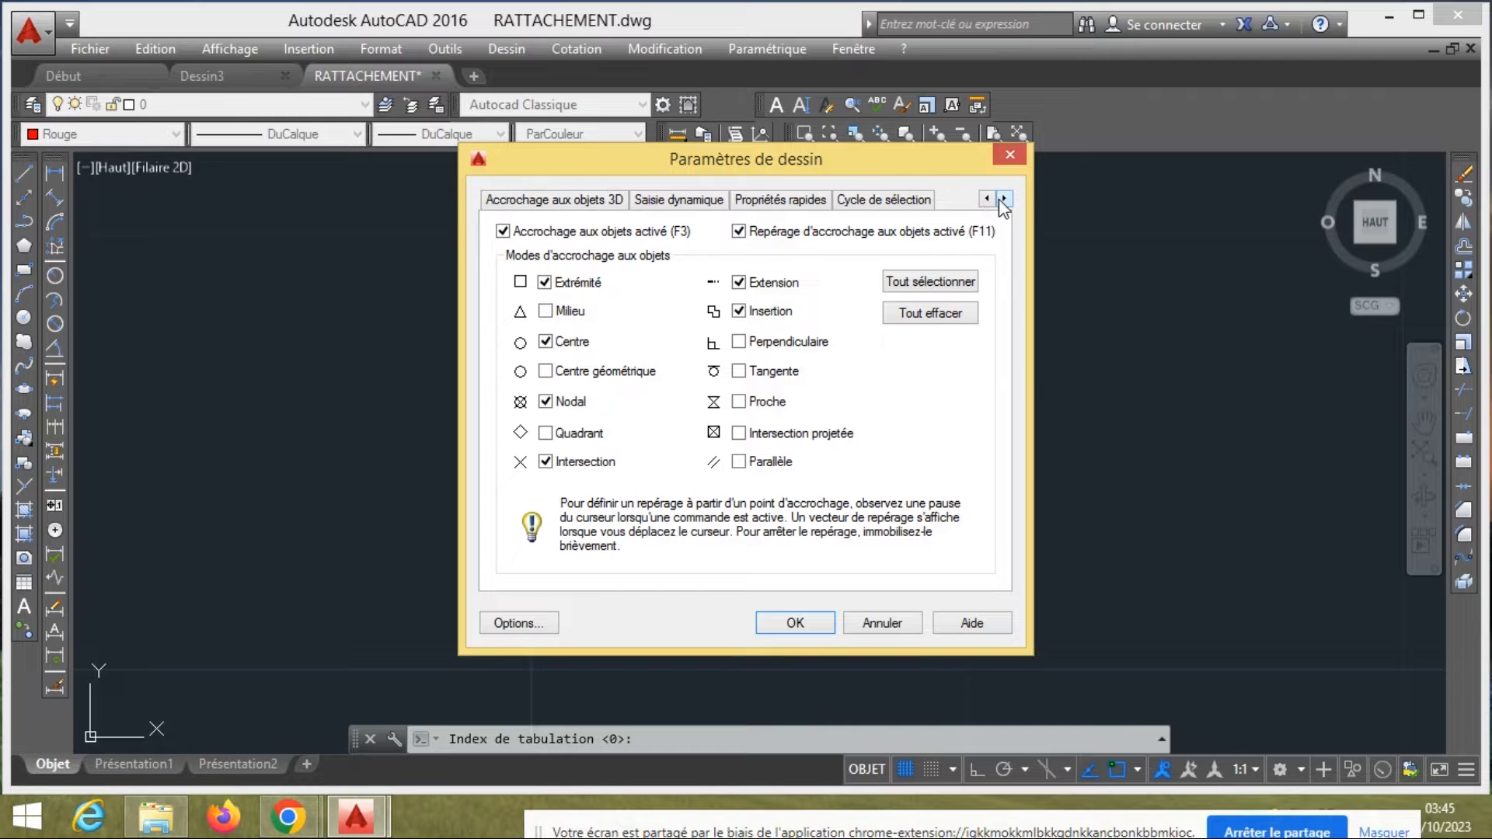
pyautogui.click(795, 622)
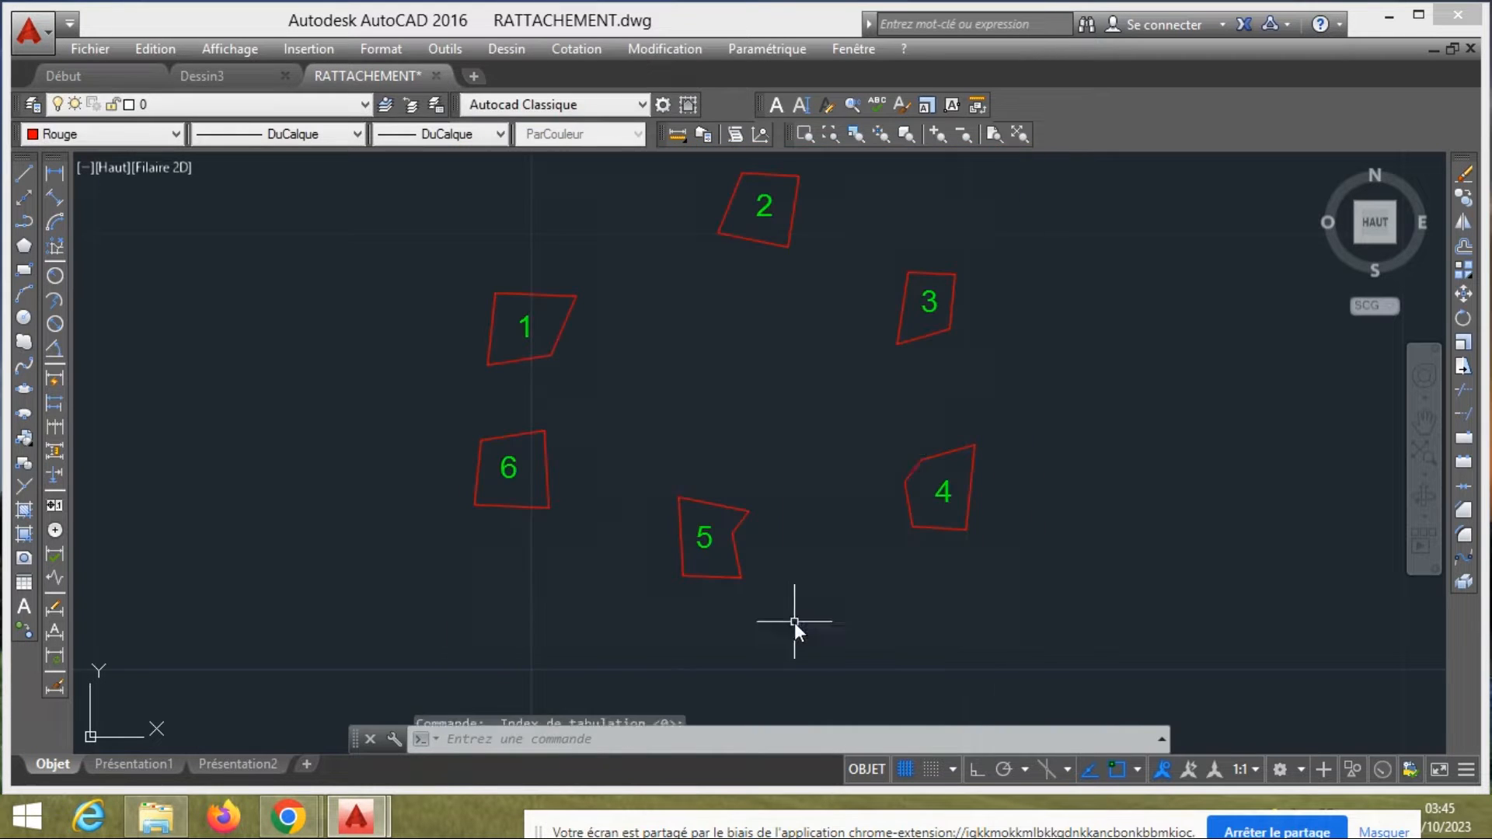
# Examine the layout of the numbered parcels 1 to 6 in the drawing
pyautogui.moveTo(716, 340); pyautogui.dragTo(712, 441, button='middle')
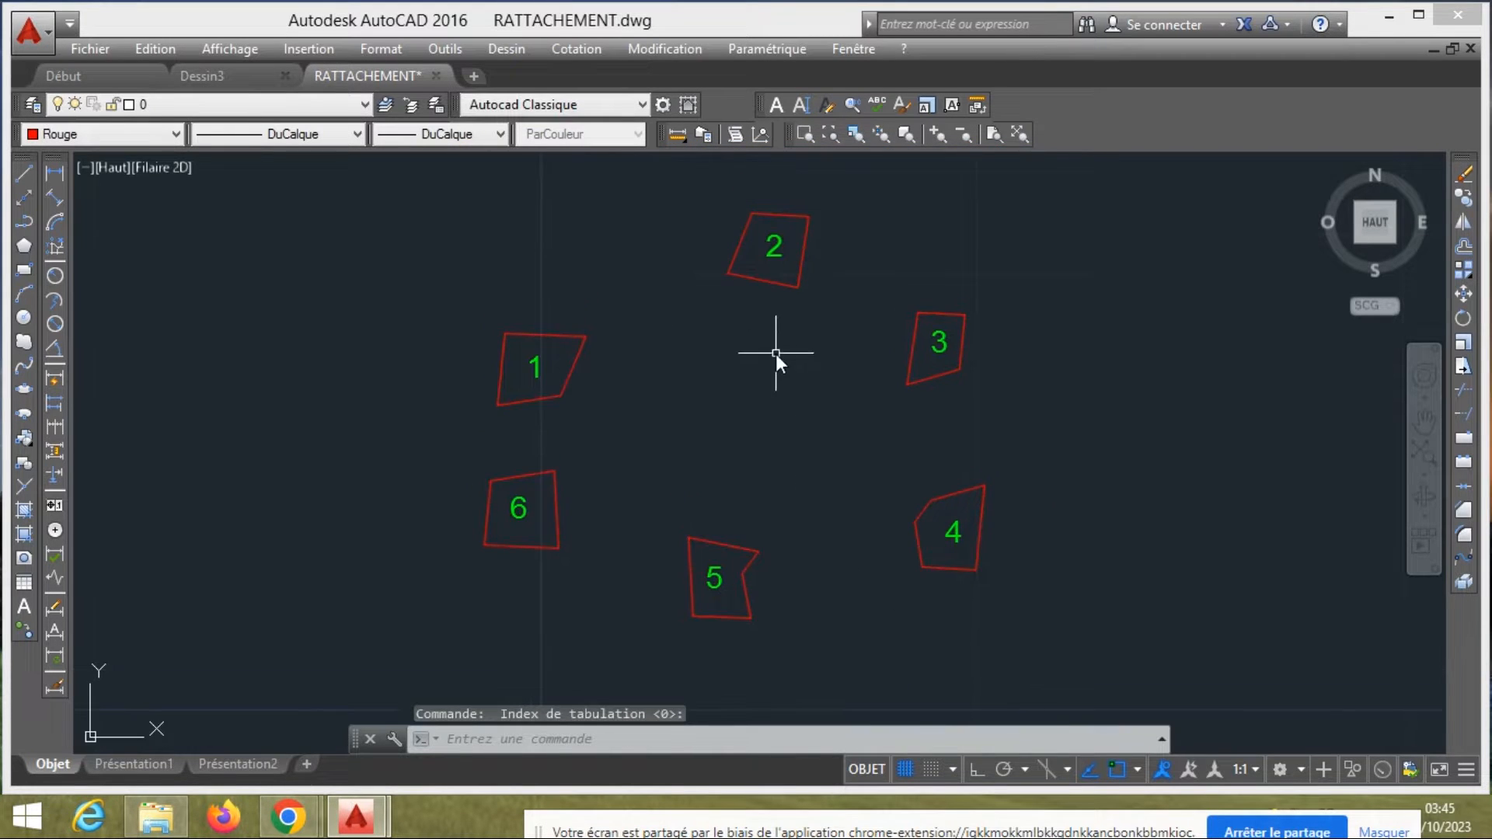
pyautogui.scroll(-2, 544, 419)
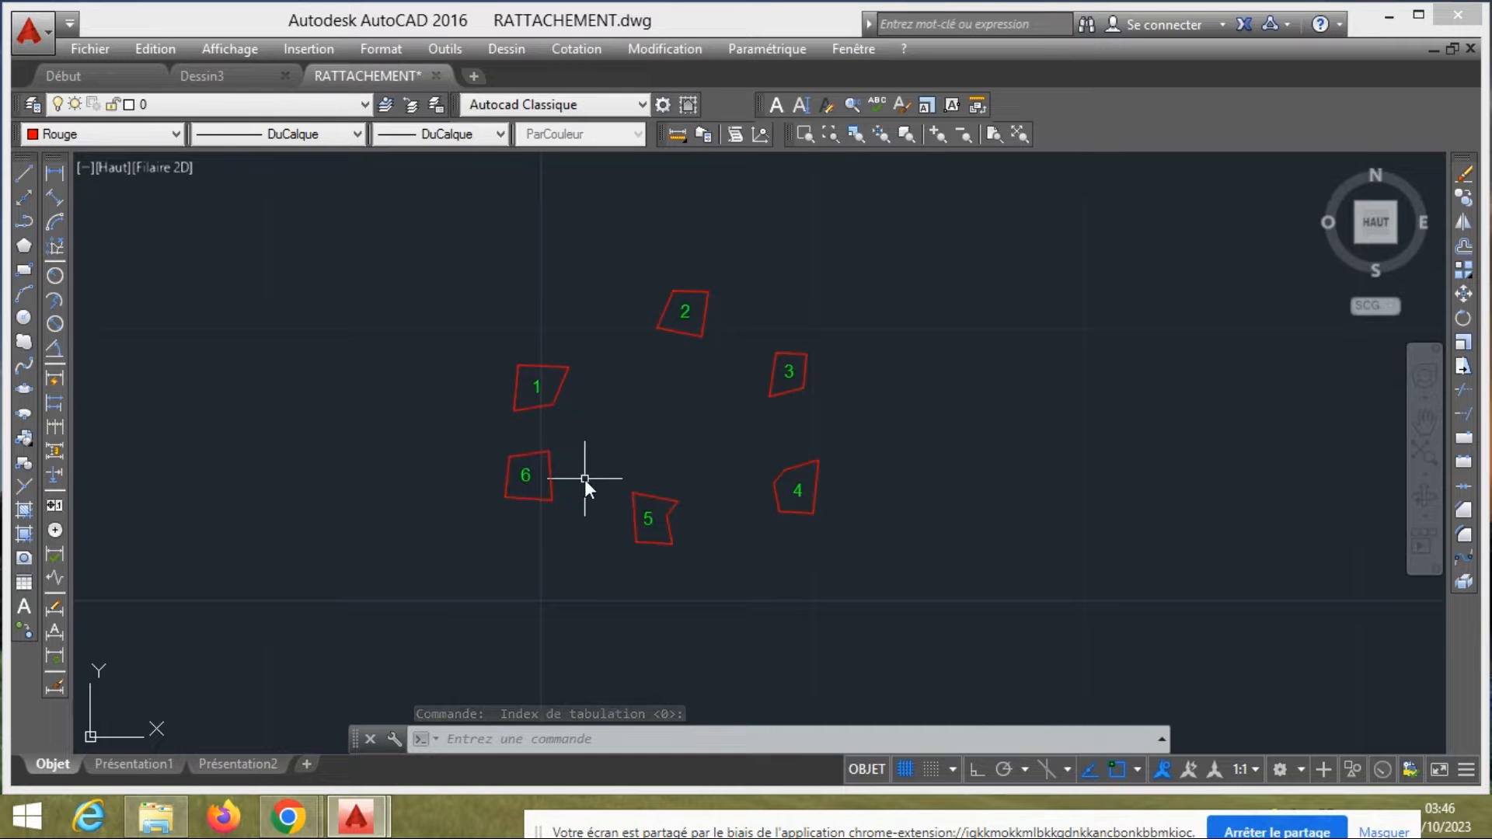
pyautogui.scroll(2, 582, 467)
pyautogui.moveTo(580, 459); pyautogui.dragTo(580, 503, button='middle')
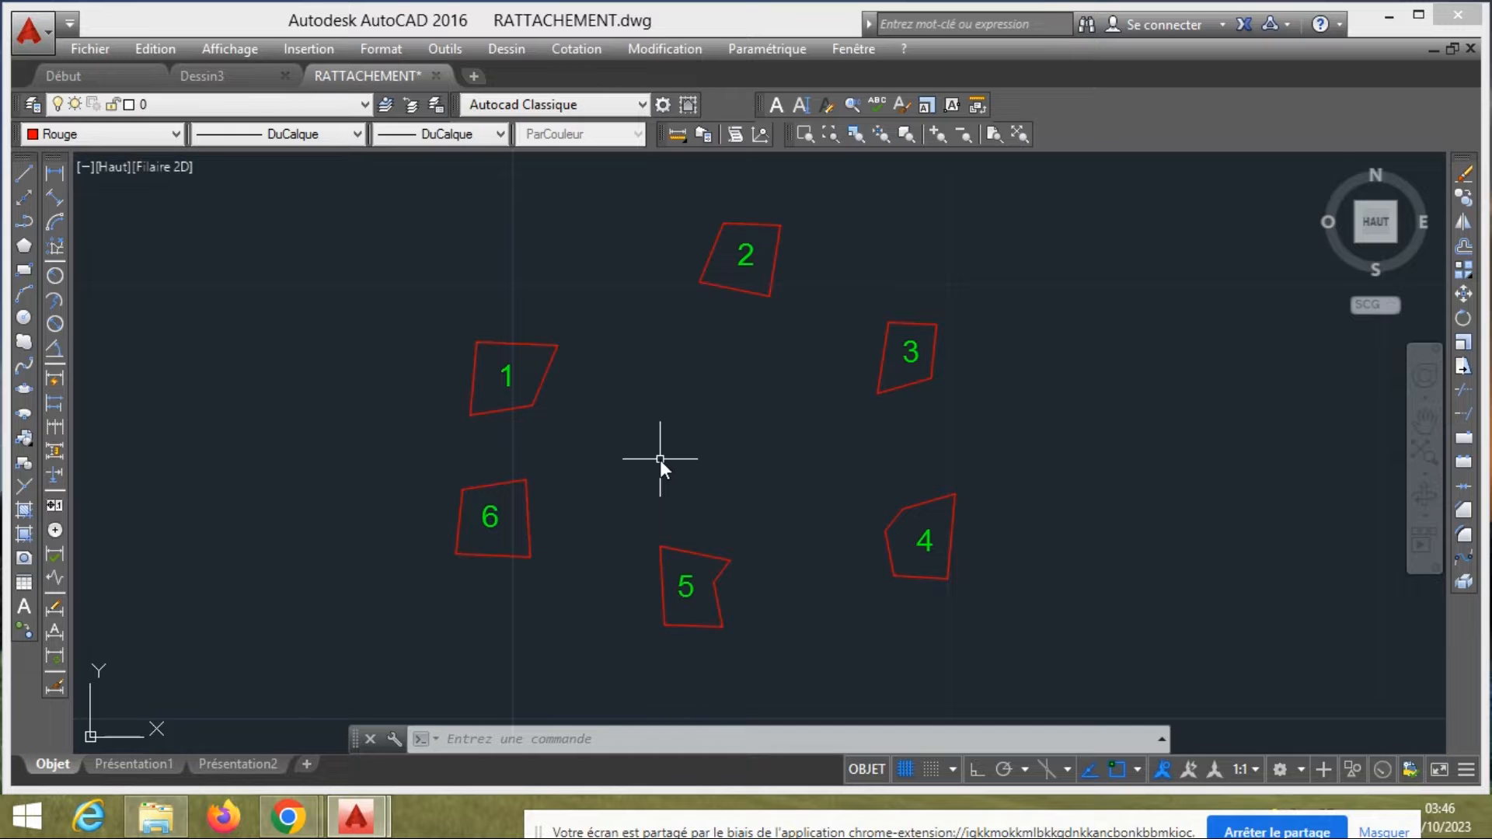
pyautogui.scroll(2, 662, 416)
pyautogui.scroll(-2, 667, 413)
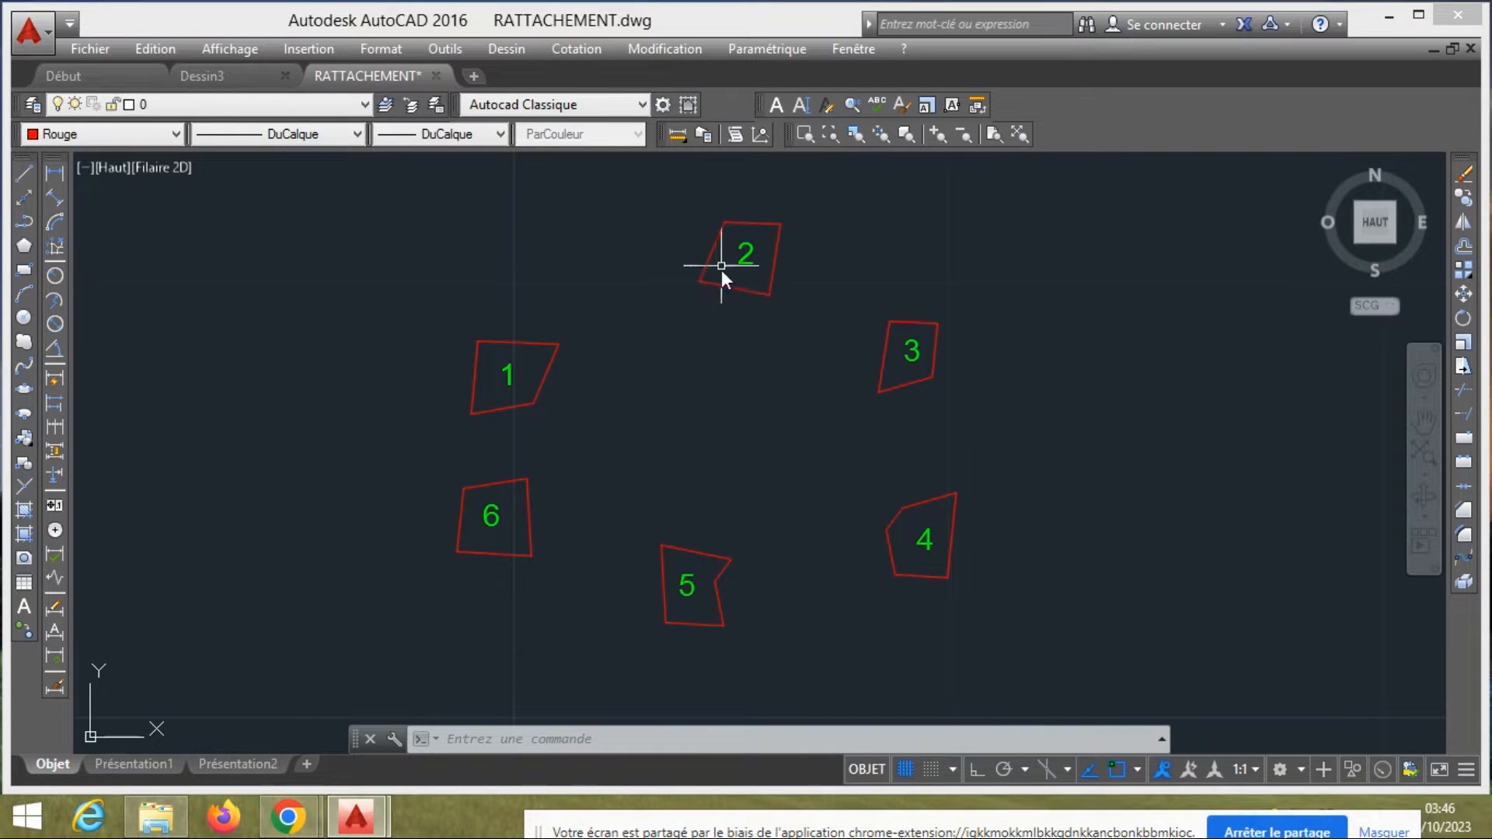
pyautogui.scroll(2, 495, 552)
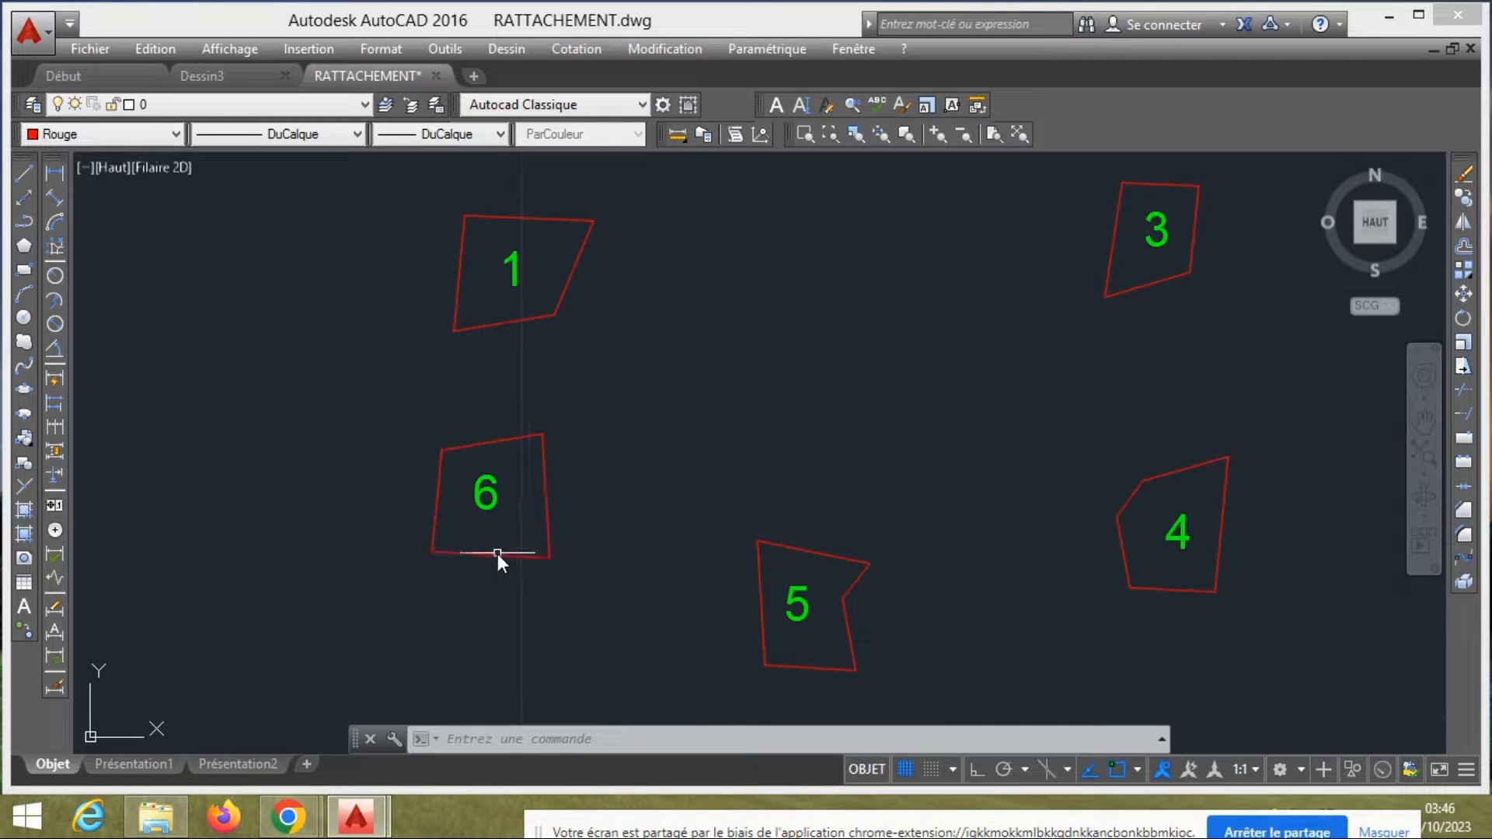
pyautogui.scroll(-2, 492, 477)
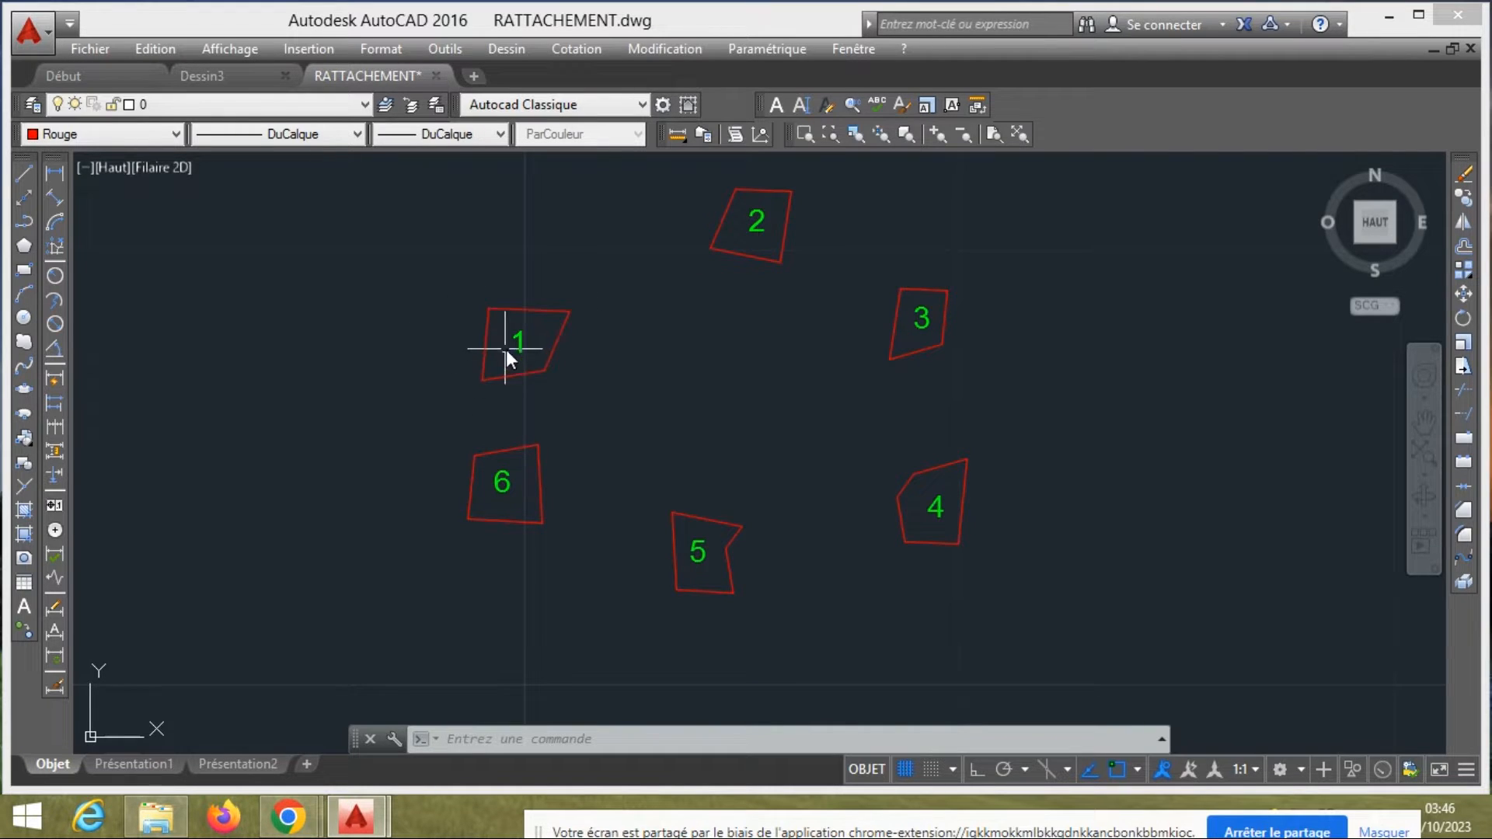
pyautogui.scroll(2, 516, 370)
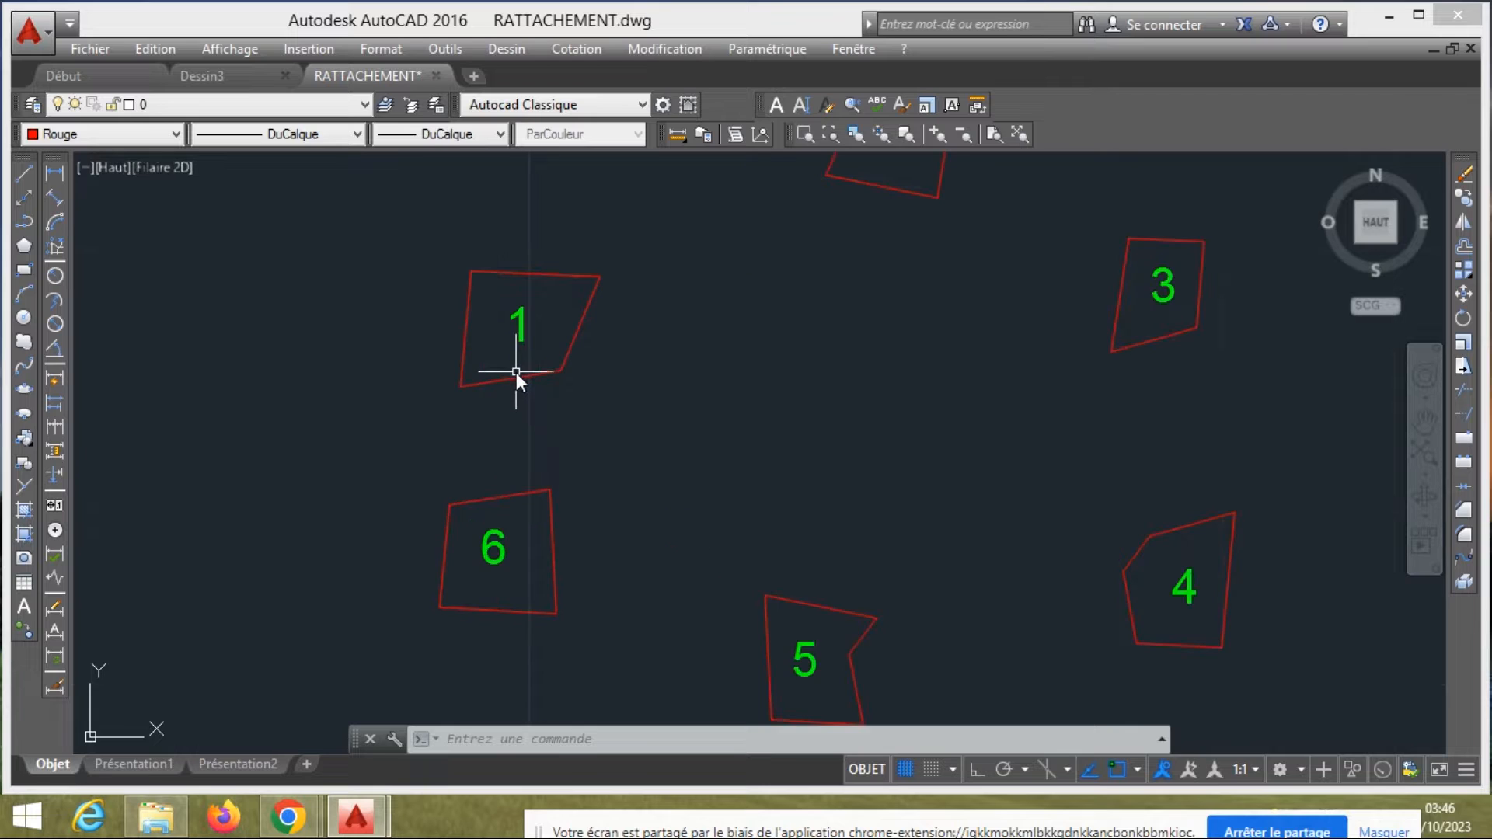
pyautogui.scroll(-2, 516, 374)
pyautogui.scroll(2, 534, 372)
pyautogui.scroll(-2, 535, 372)
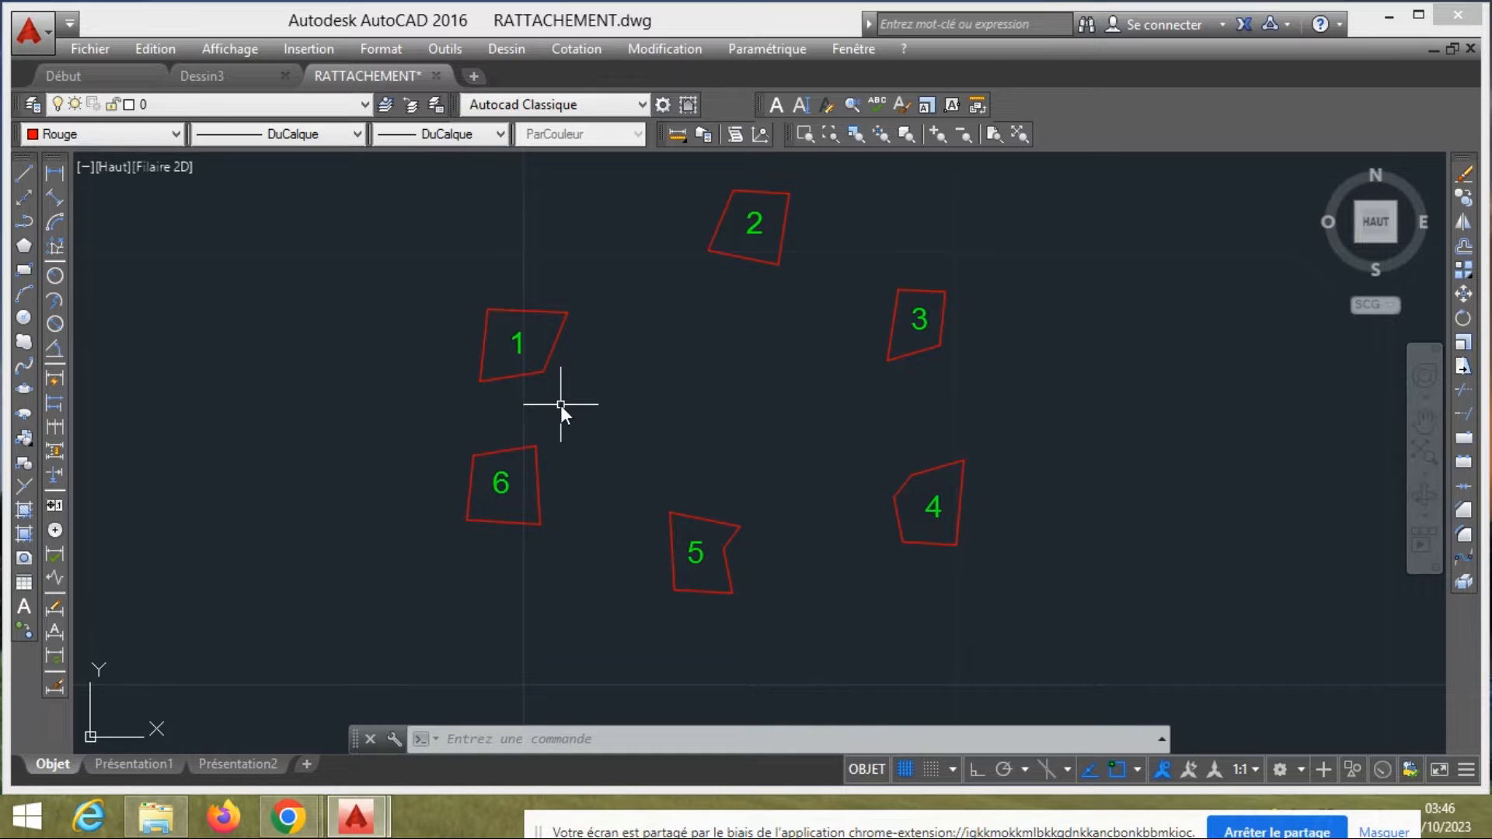
pyautogui.scroll(2, 562, 404)
pyautogui.scroll(-2, 545, 398)
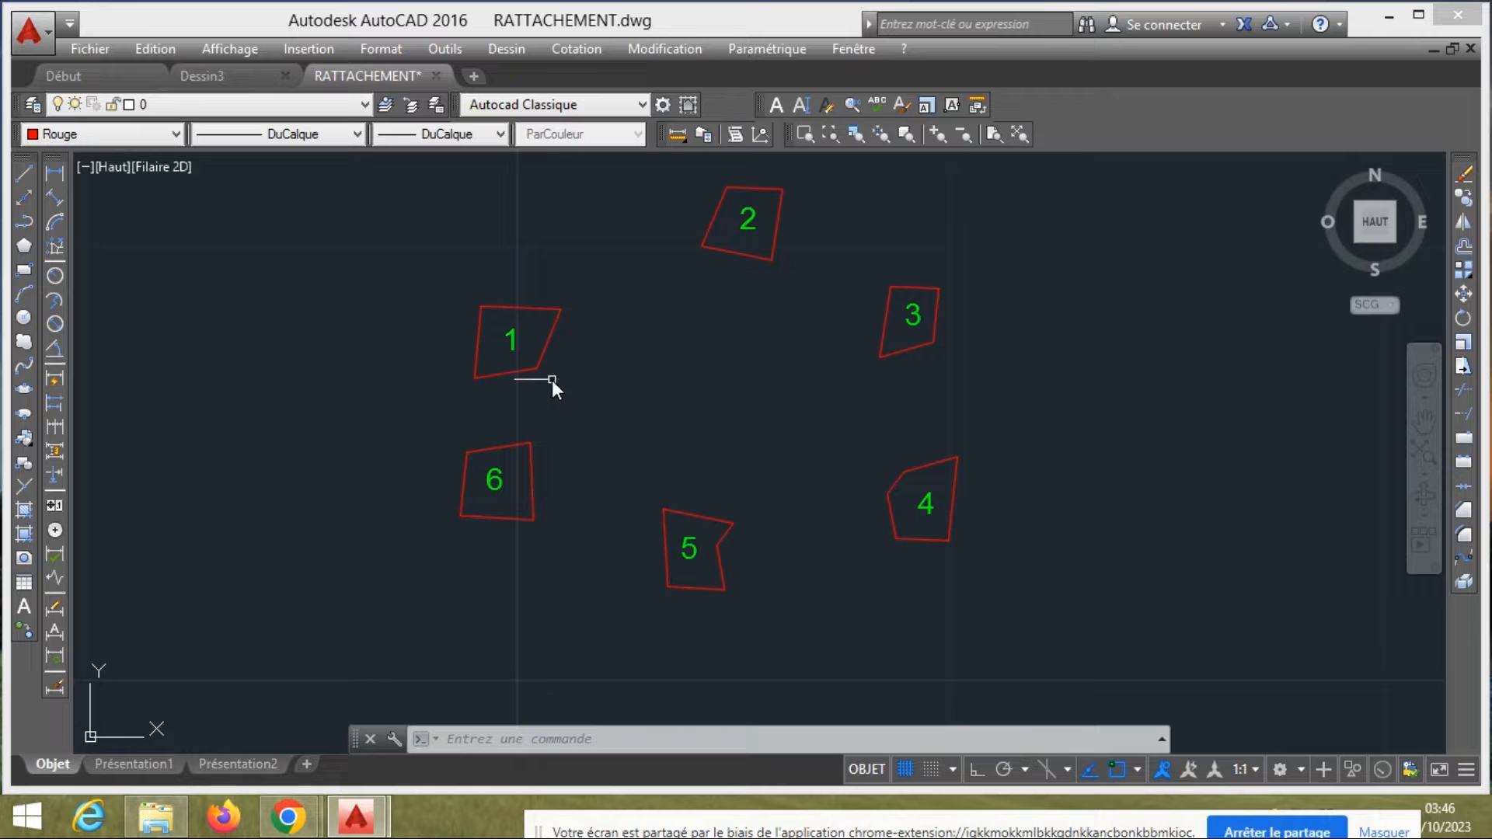
# Align parcel 2 and its number with parcel 1, matching its slanted left edge to parcel 1's right edge, without scaling
pyautogui.scroll(2, 801, 310)
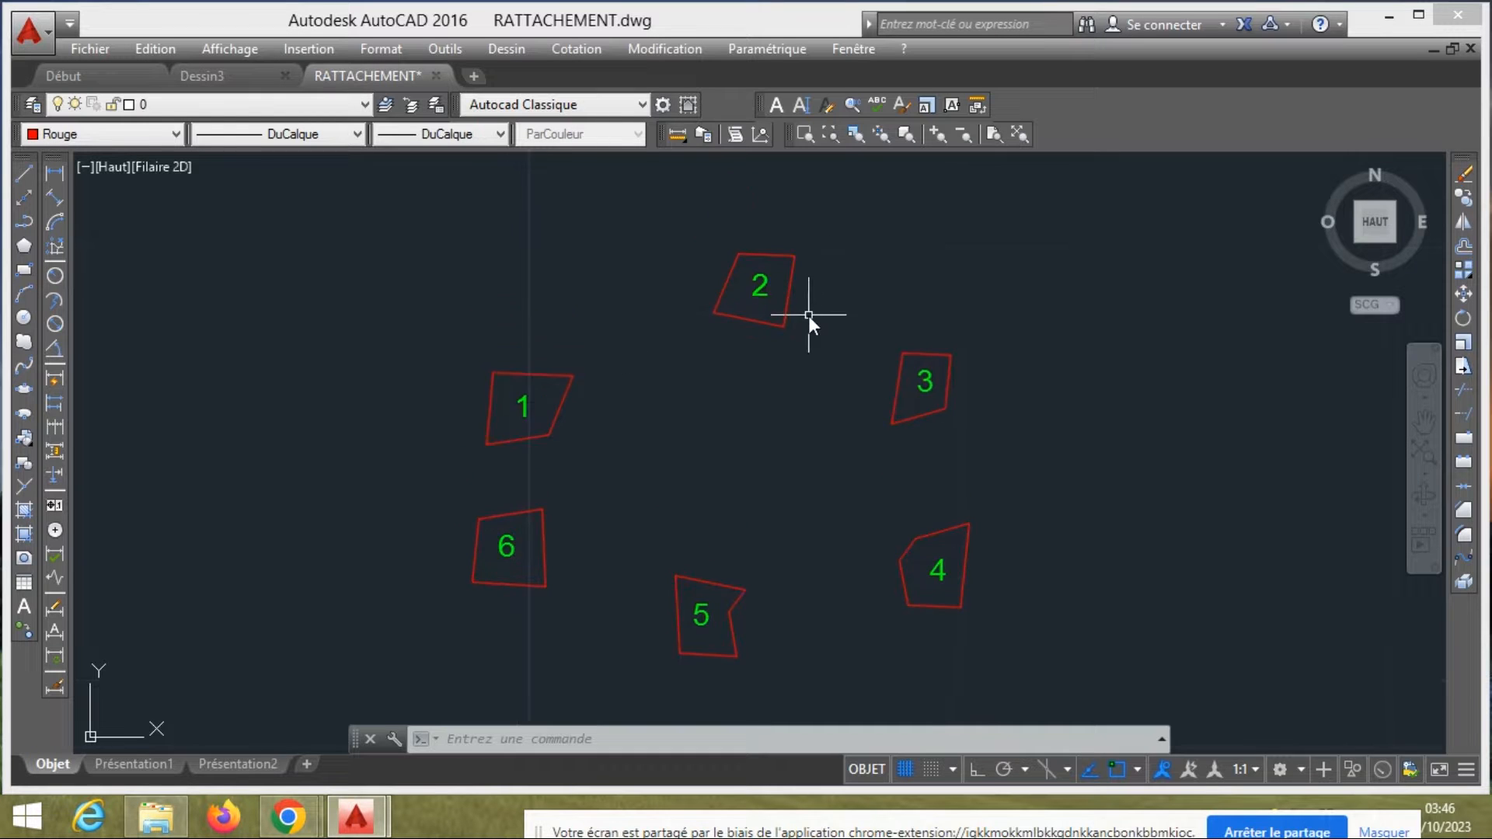
pyautogui.click(859, 464)
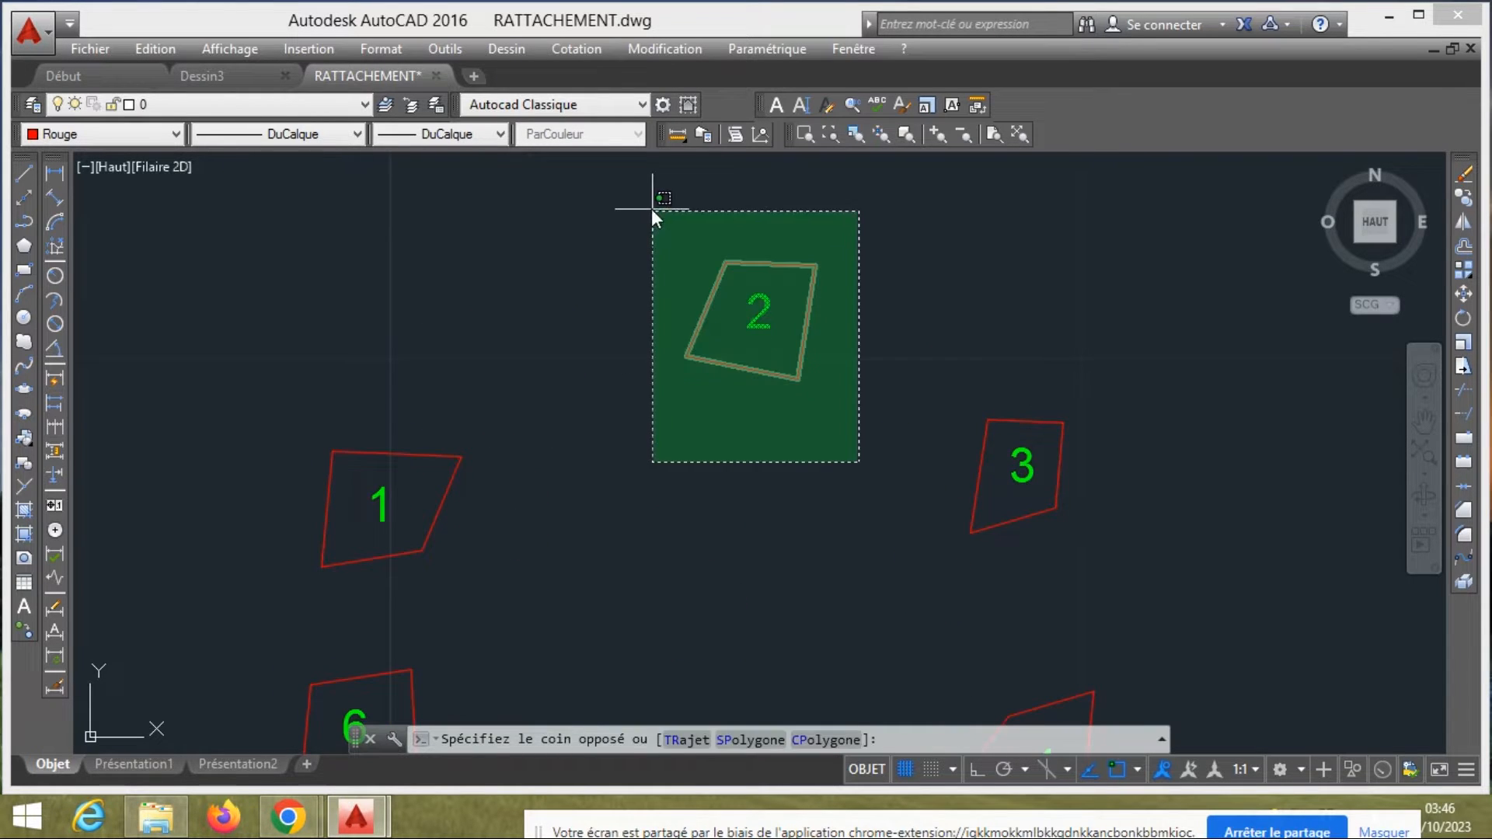
pyautogui.click(653, 213)
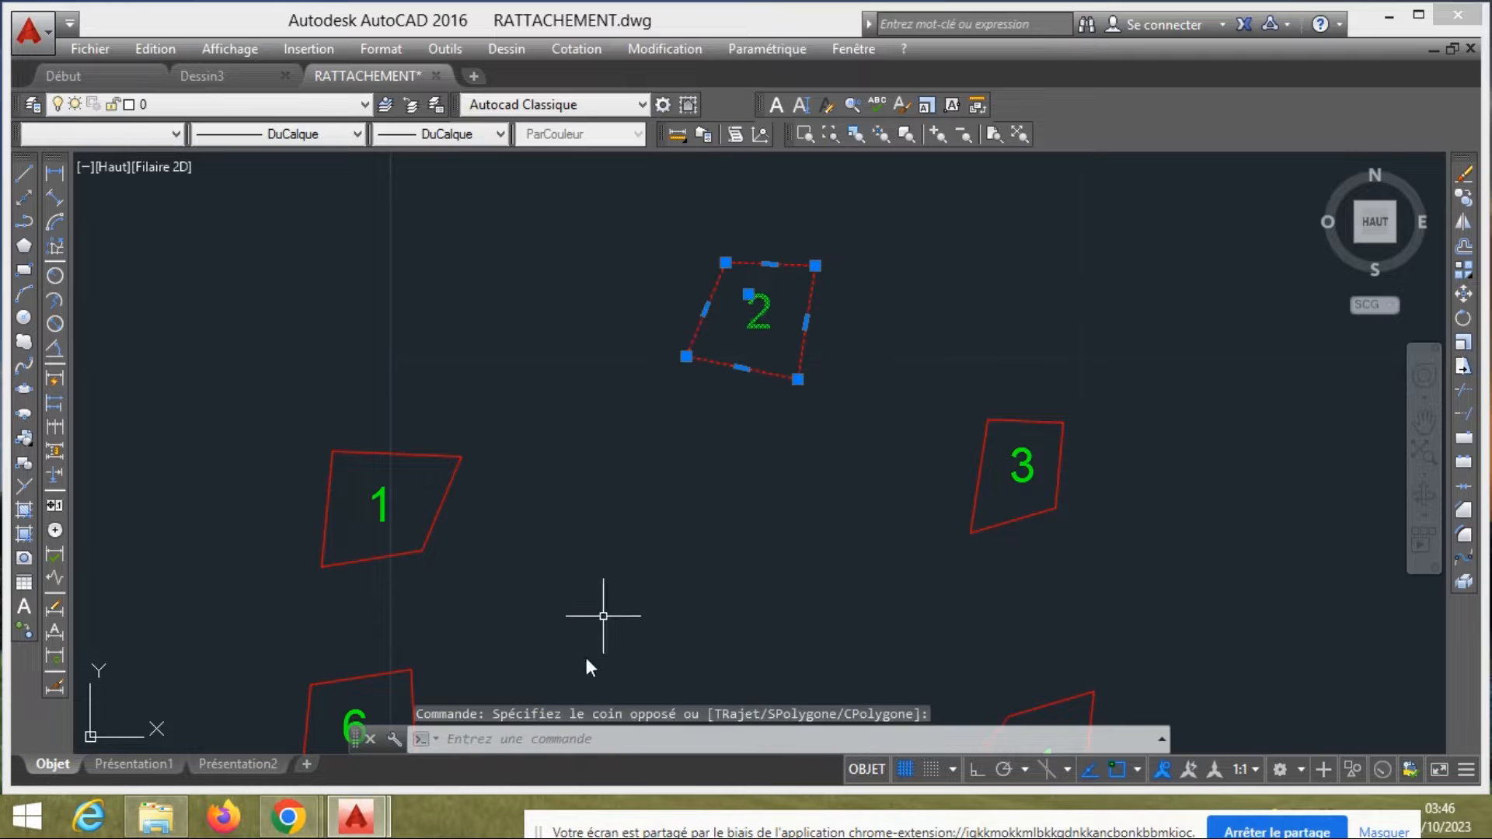
pyautogui.click(551, 741)
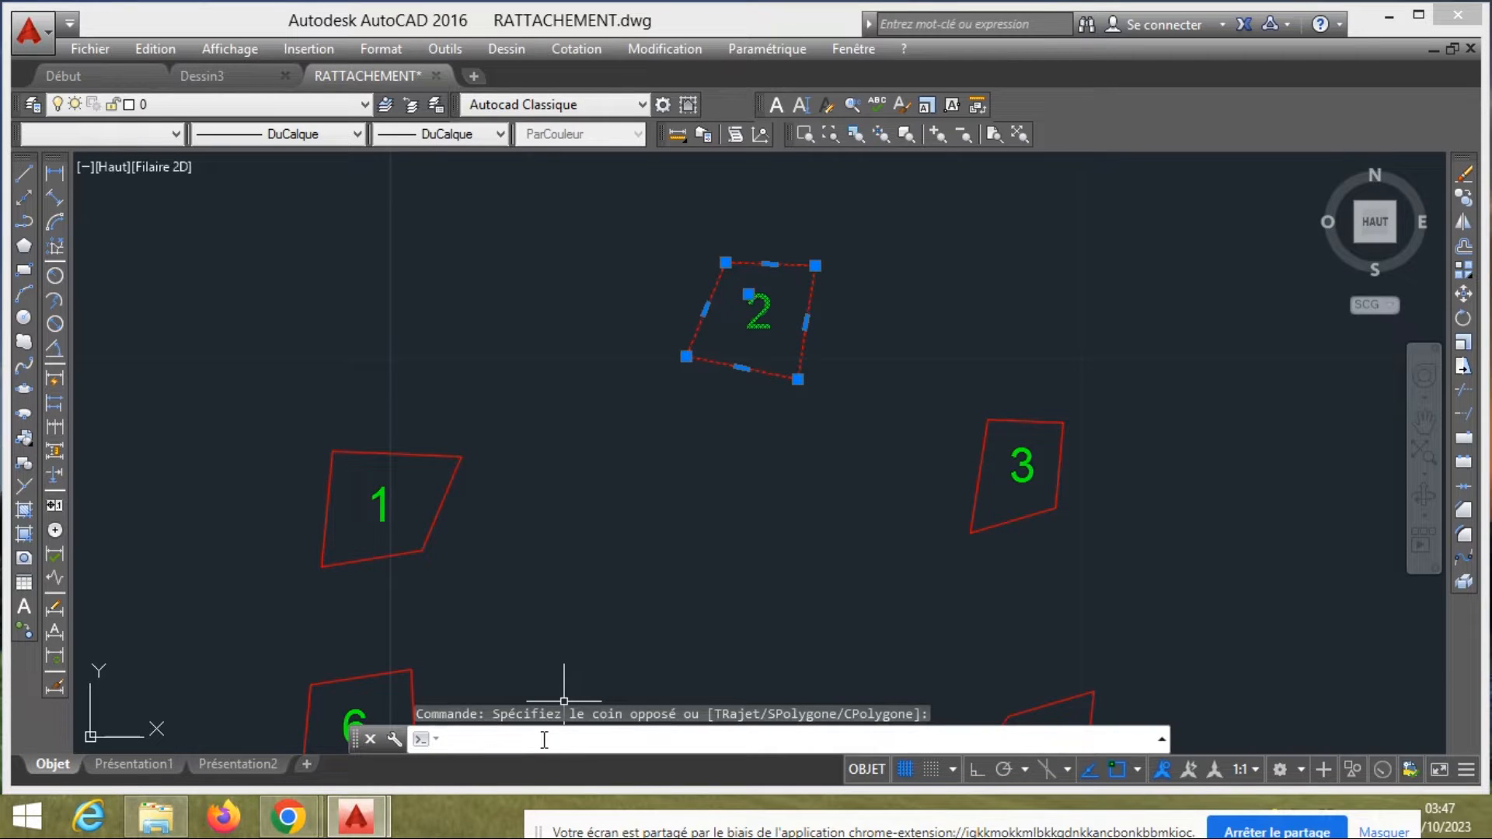
pyautogui.write('ALIGNER')
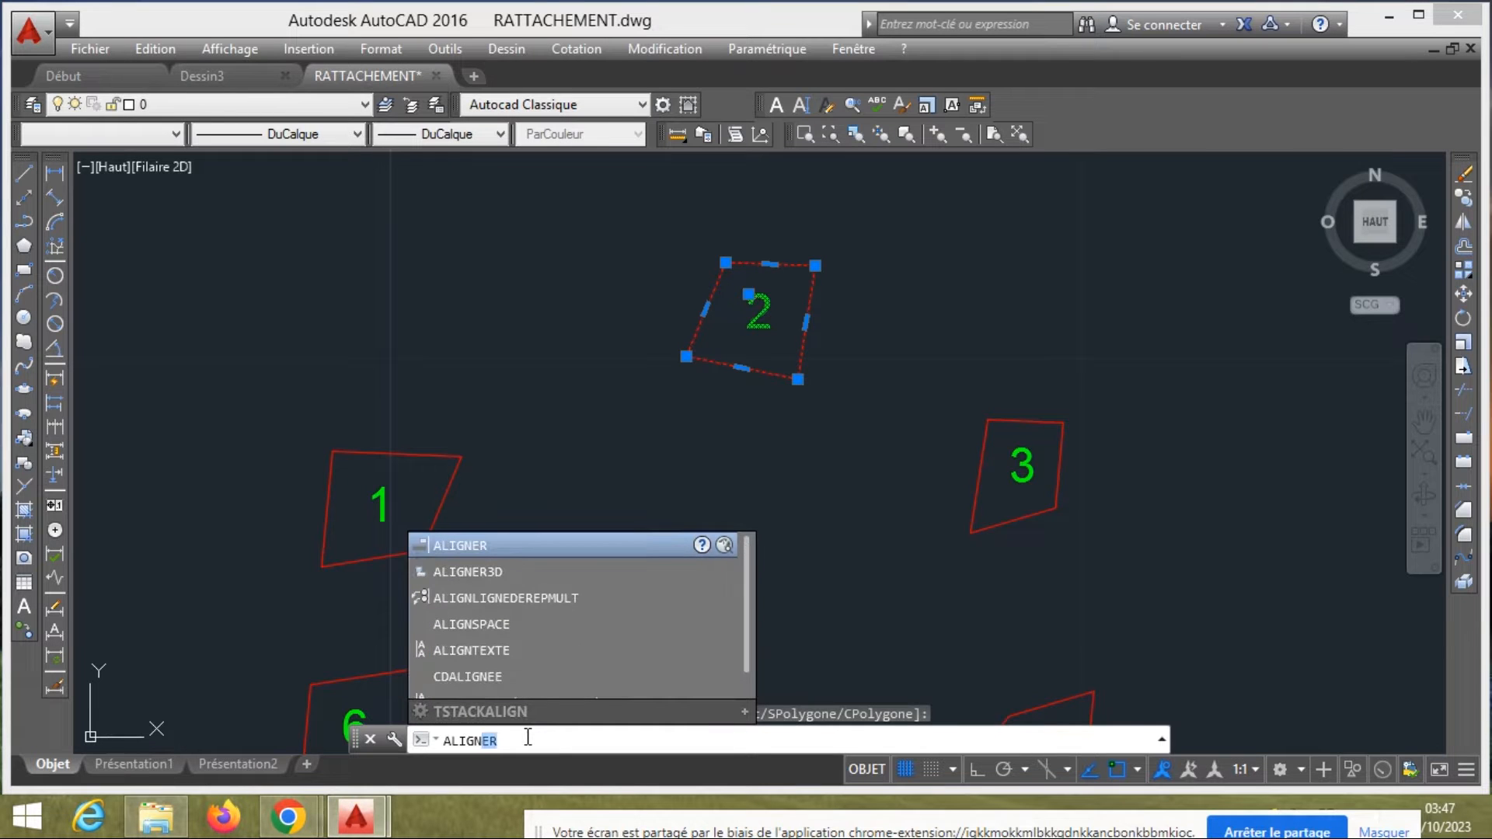
pyautogui.press('Return')
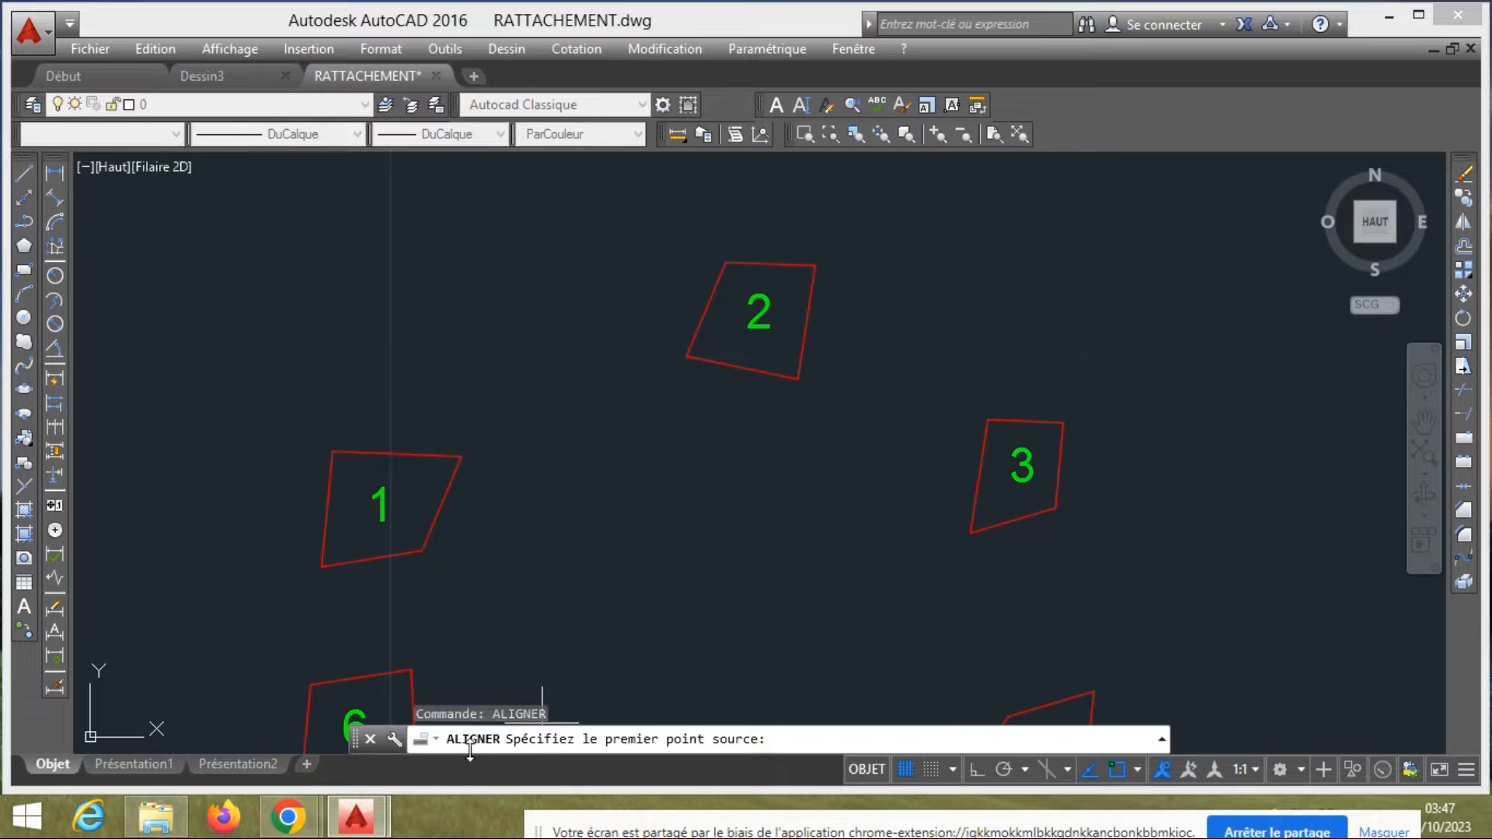
pyautogui.click(730, 261)
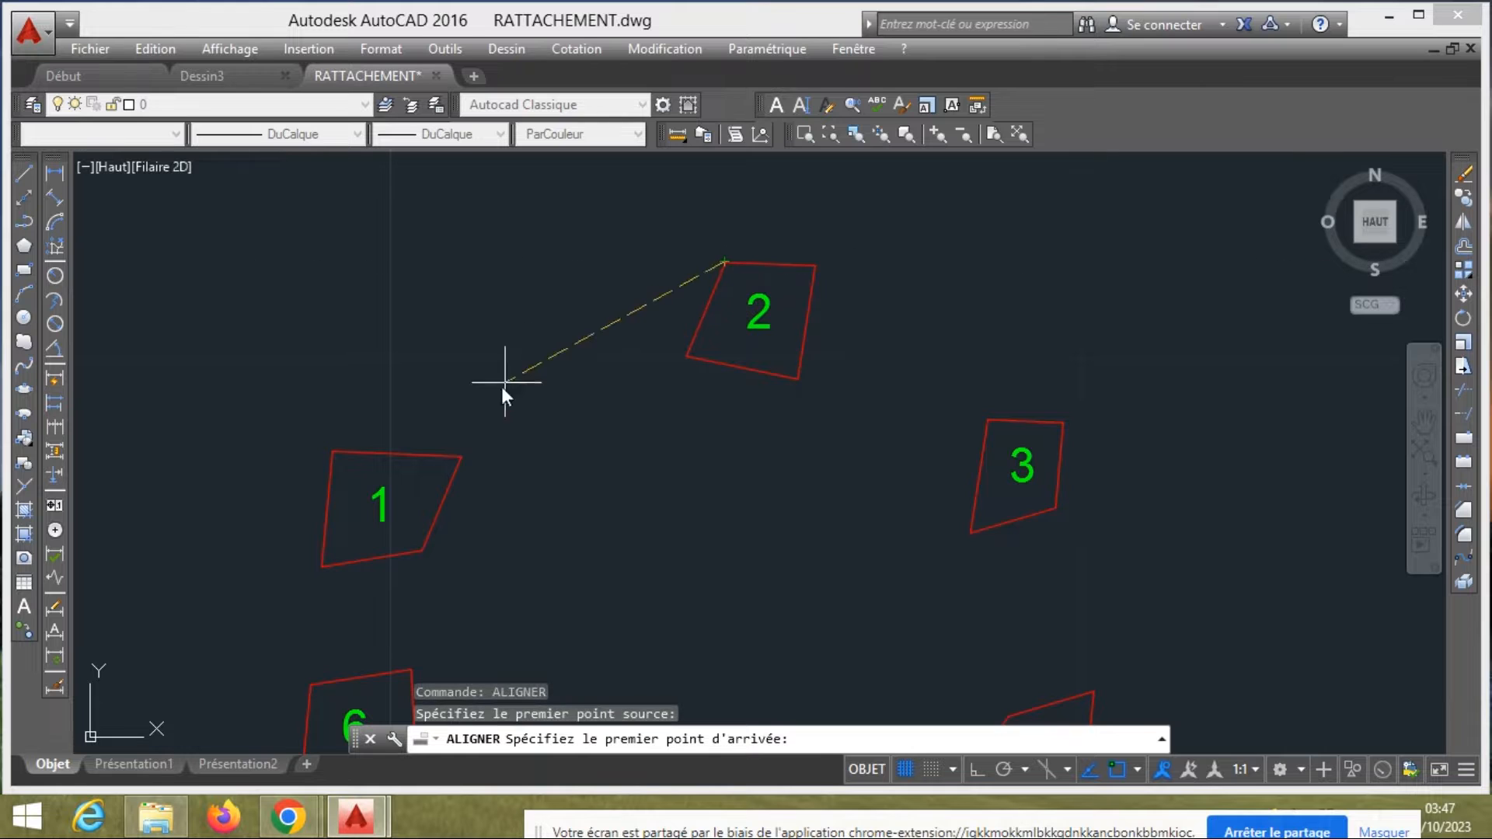
pyautogui.click(461, 456)
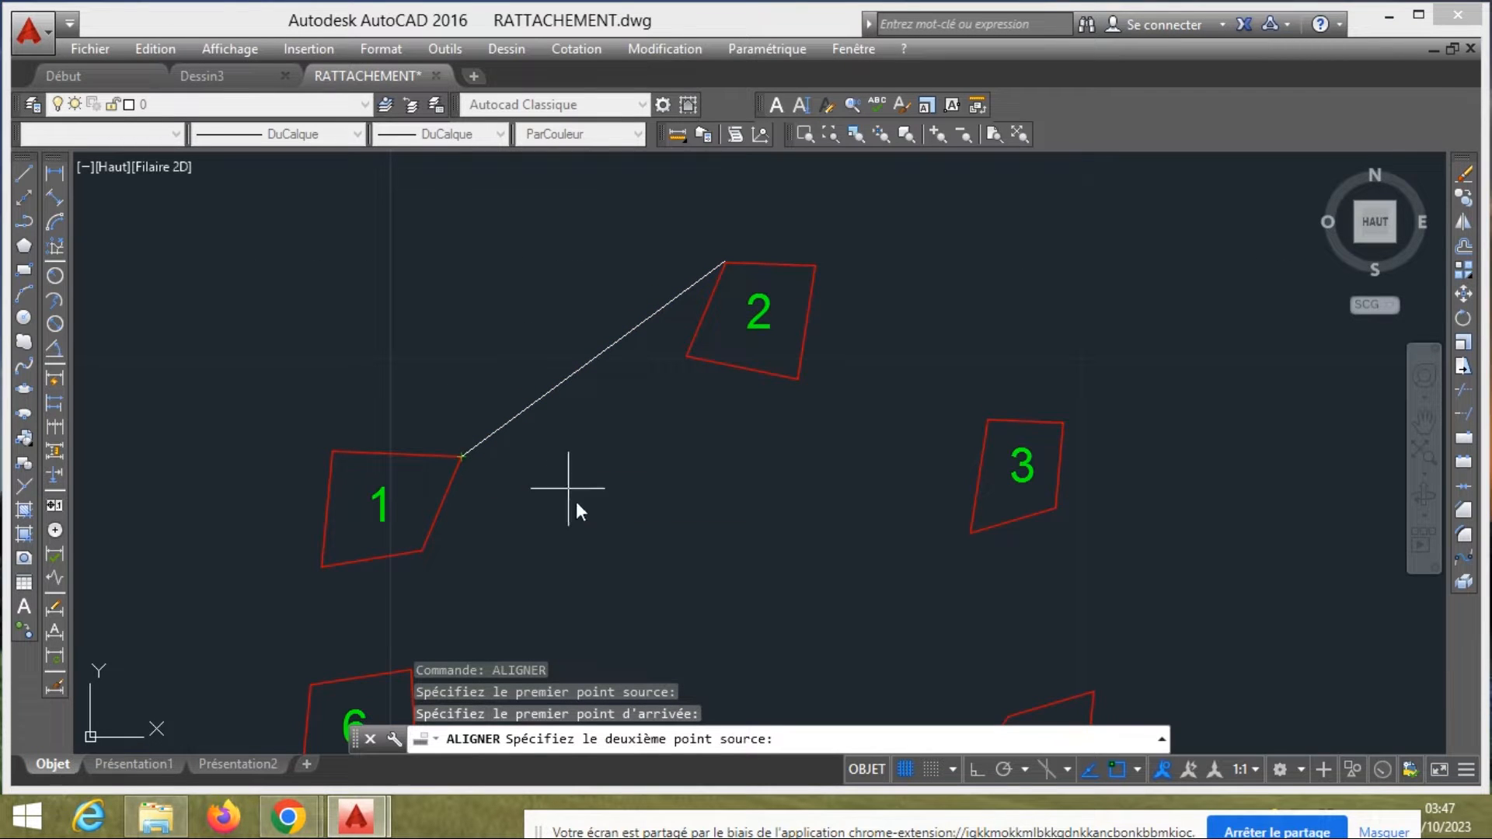
pyautogui.click(685, 356)
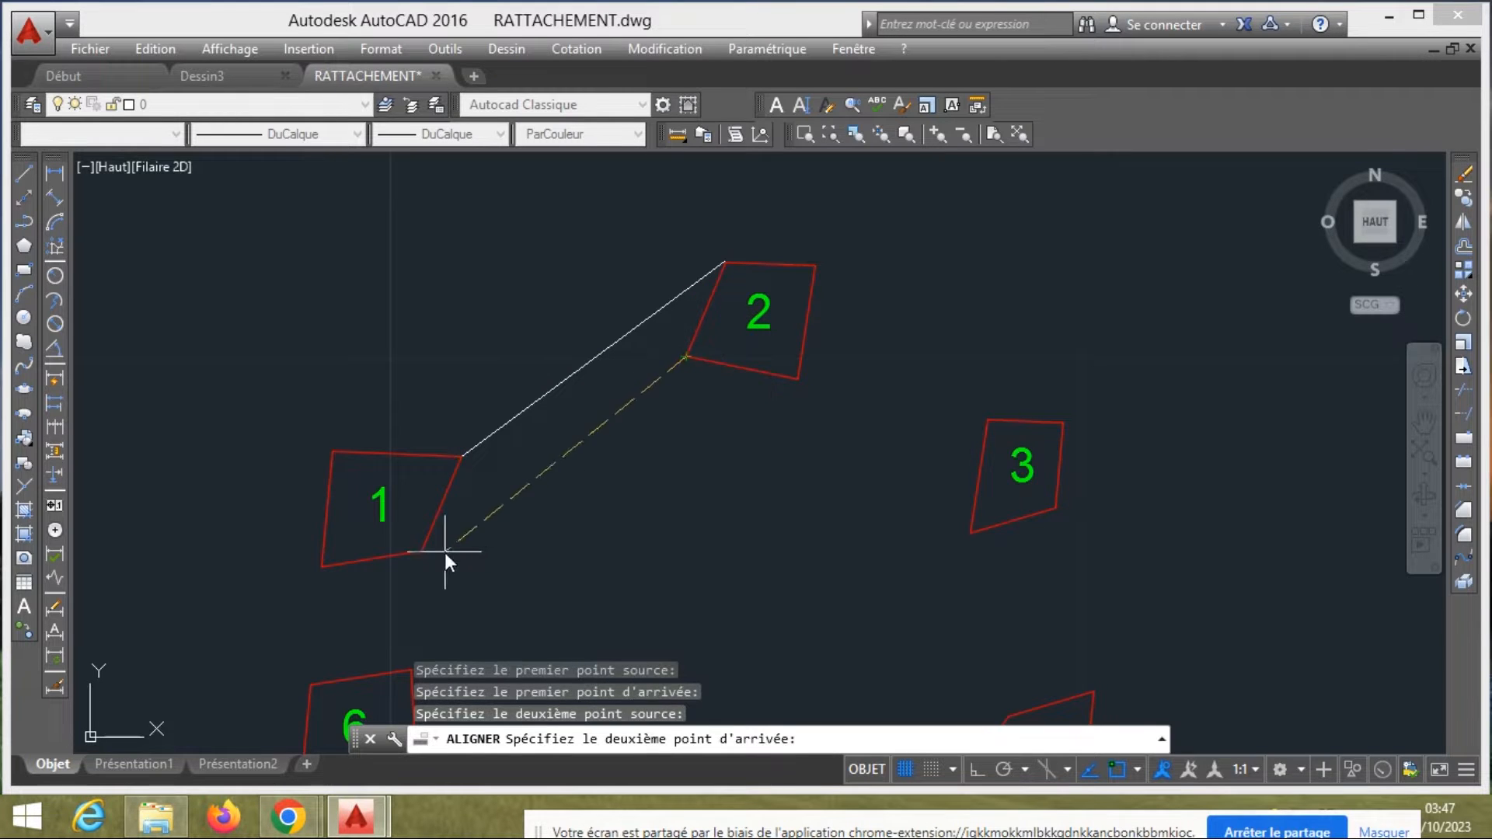
pyautogui.click(422, 549)
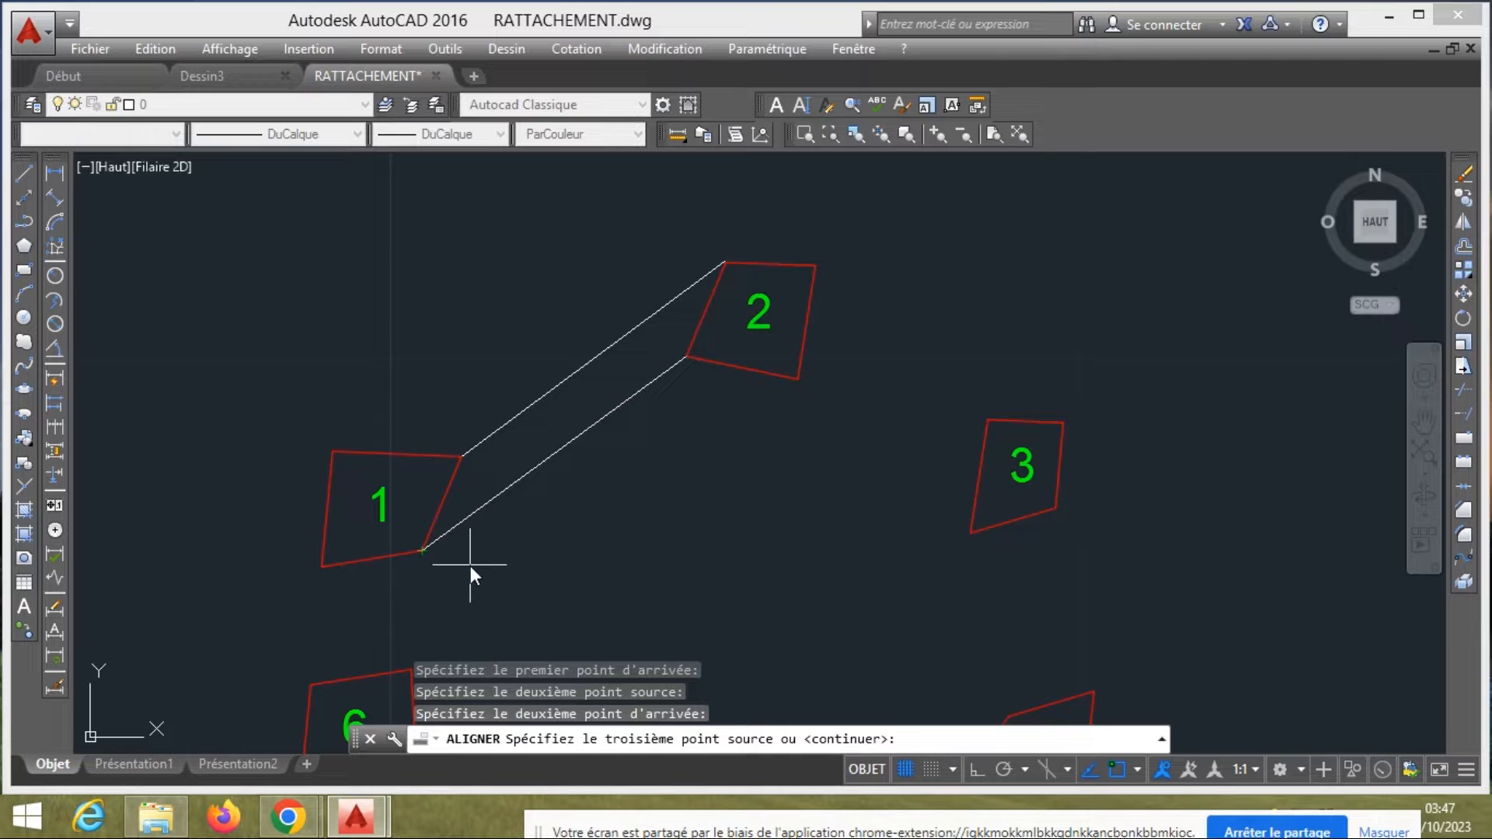
pyautogui.press('Return')
pyautogui.press('Return')
# Align parcel 6 and its number under parcel 1, matching its upper corners to parcel 1's lower corners, without scaling
pyautogui.scroll(-2, 626, 326)
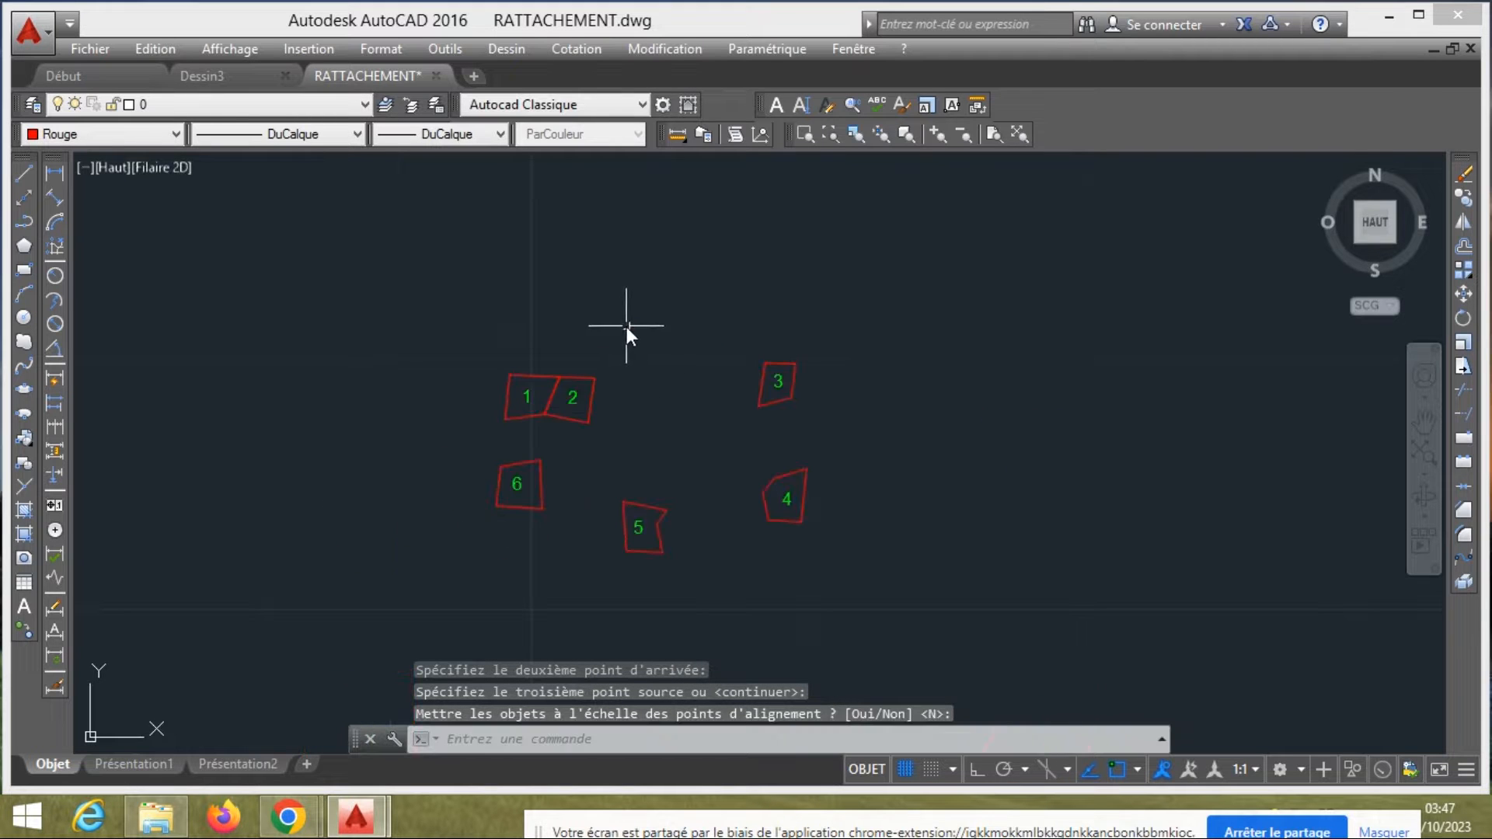
pyautogui.scroll(4, 533, 484)
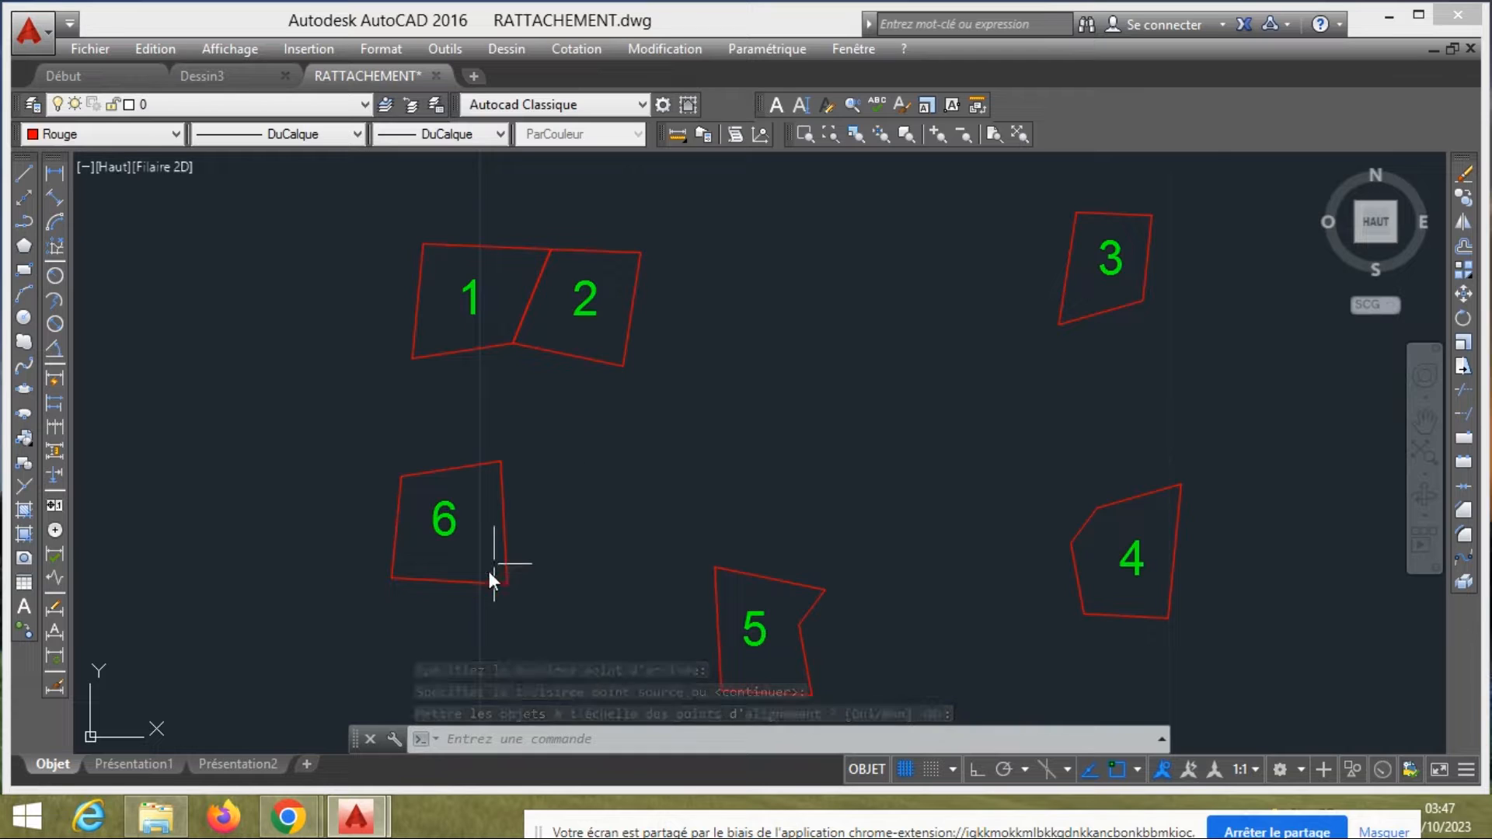
pyautogui.moveTo(489, 579); pyautogui.dragTo(553, 476, button='middle')
pyautogui.click(609, 536)
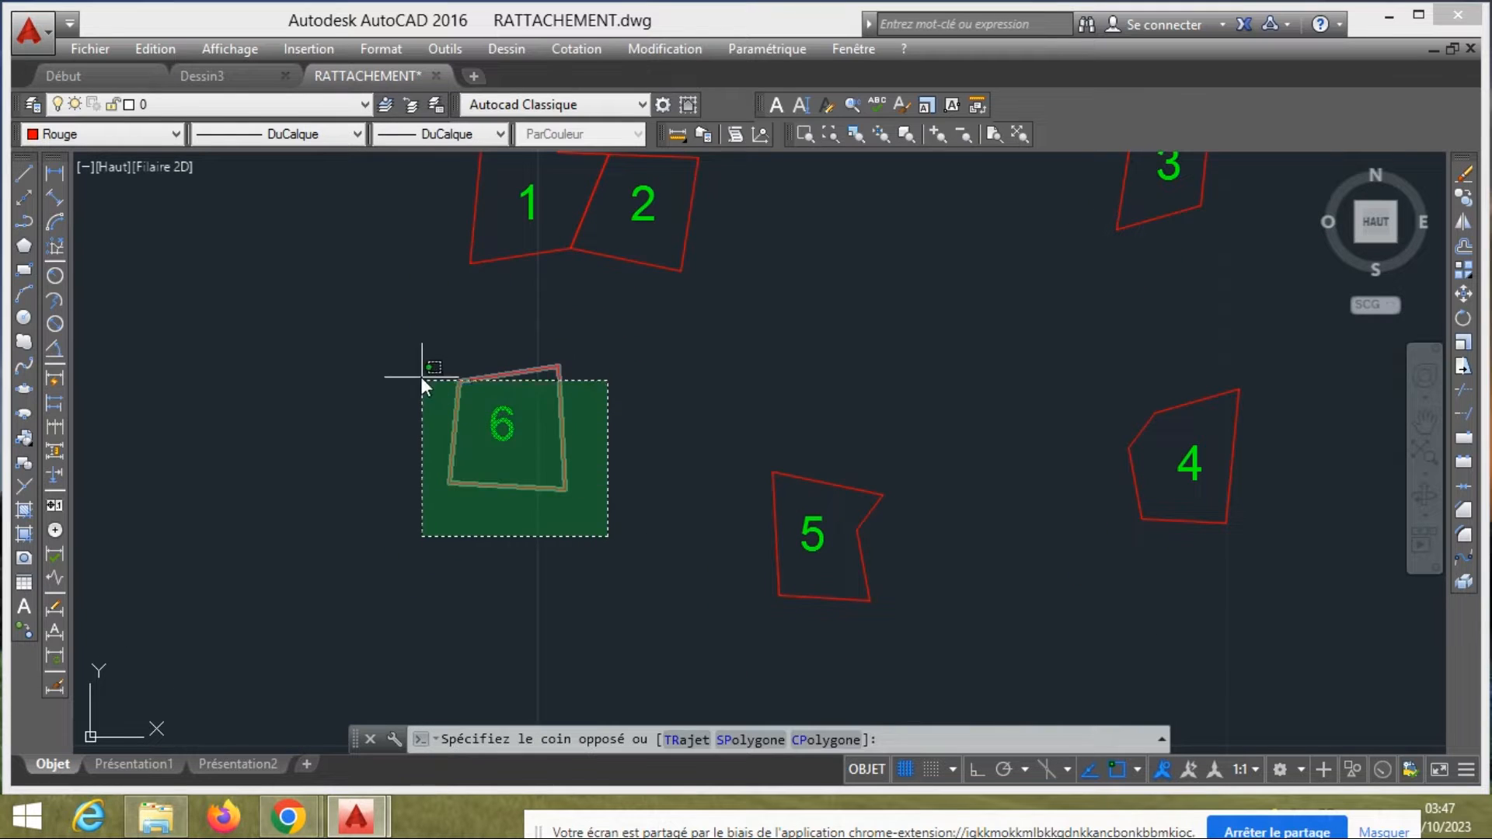
pyautogui.click(414, 352)
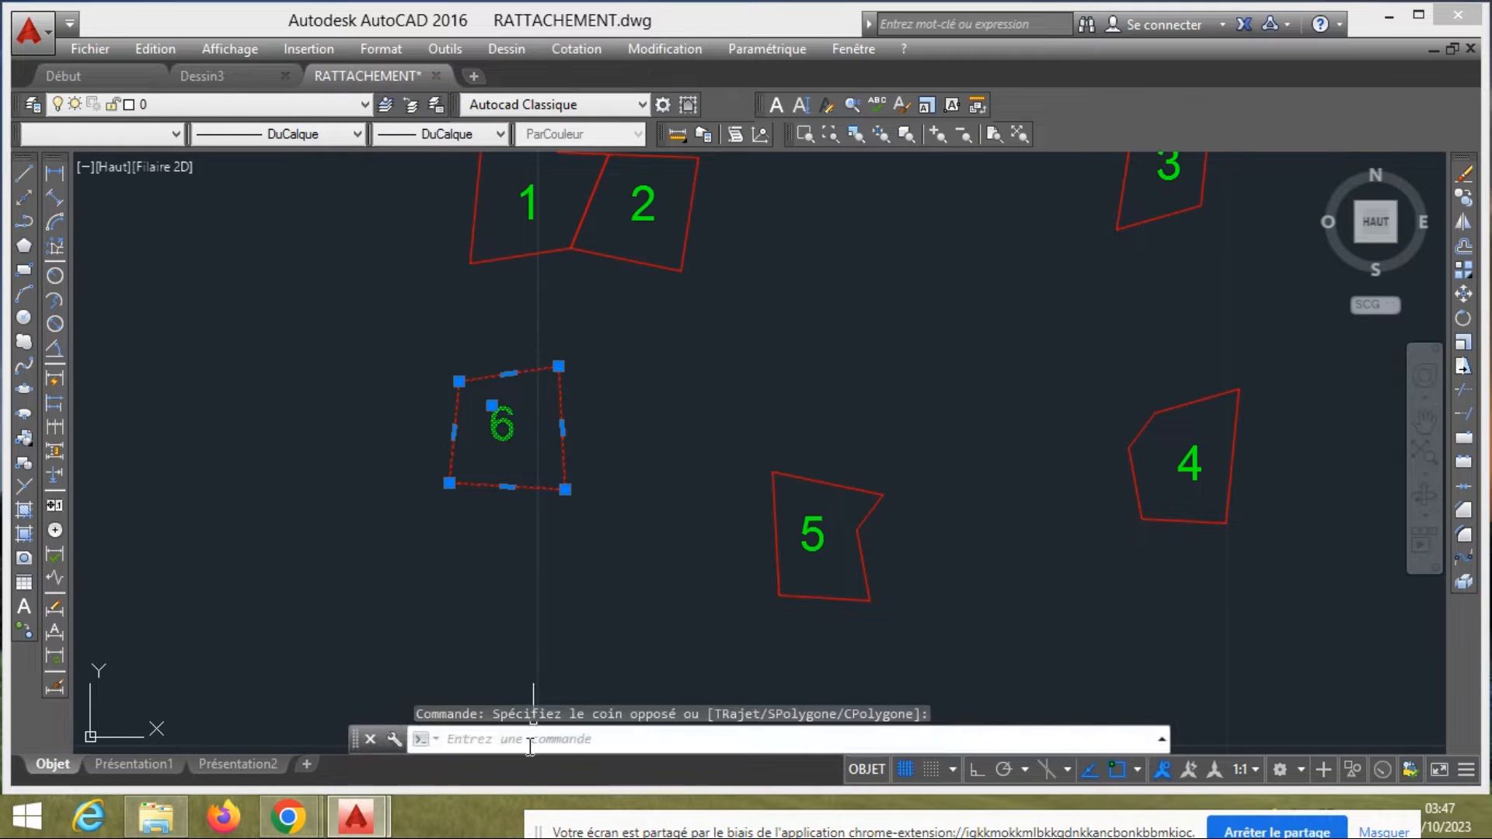
pyautogui.write('ALIGNER')
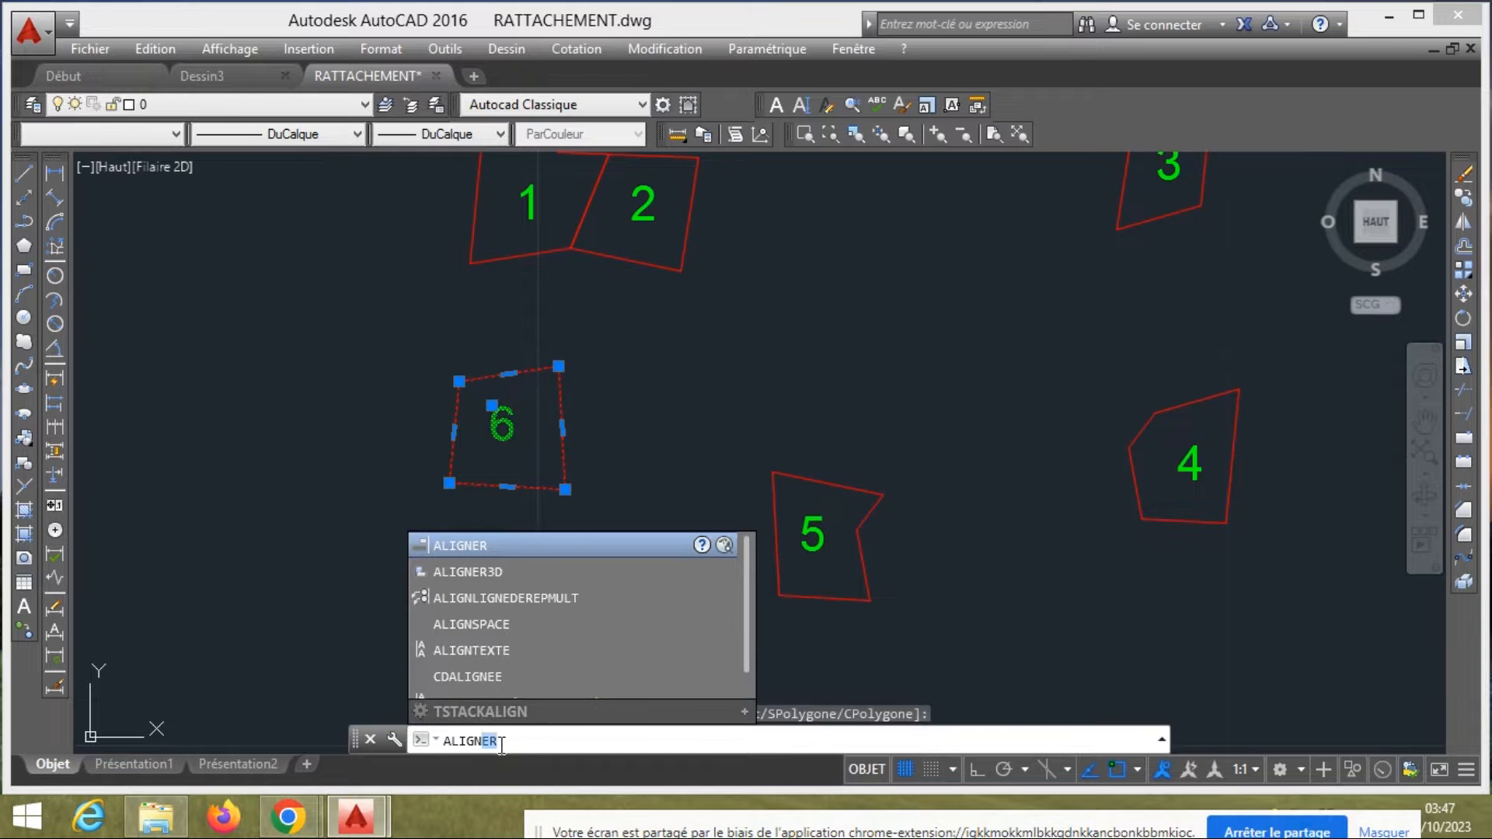
pyautogui.press('Return')
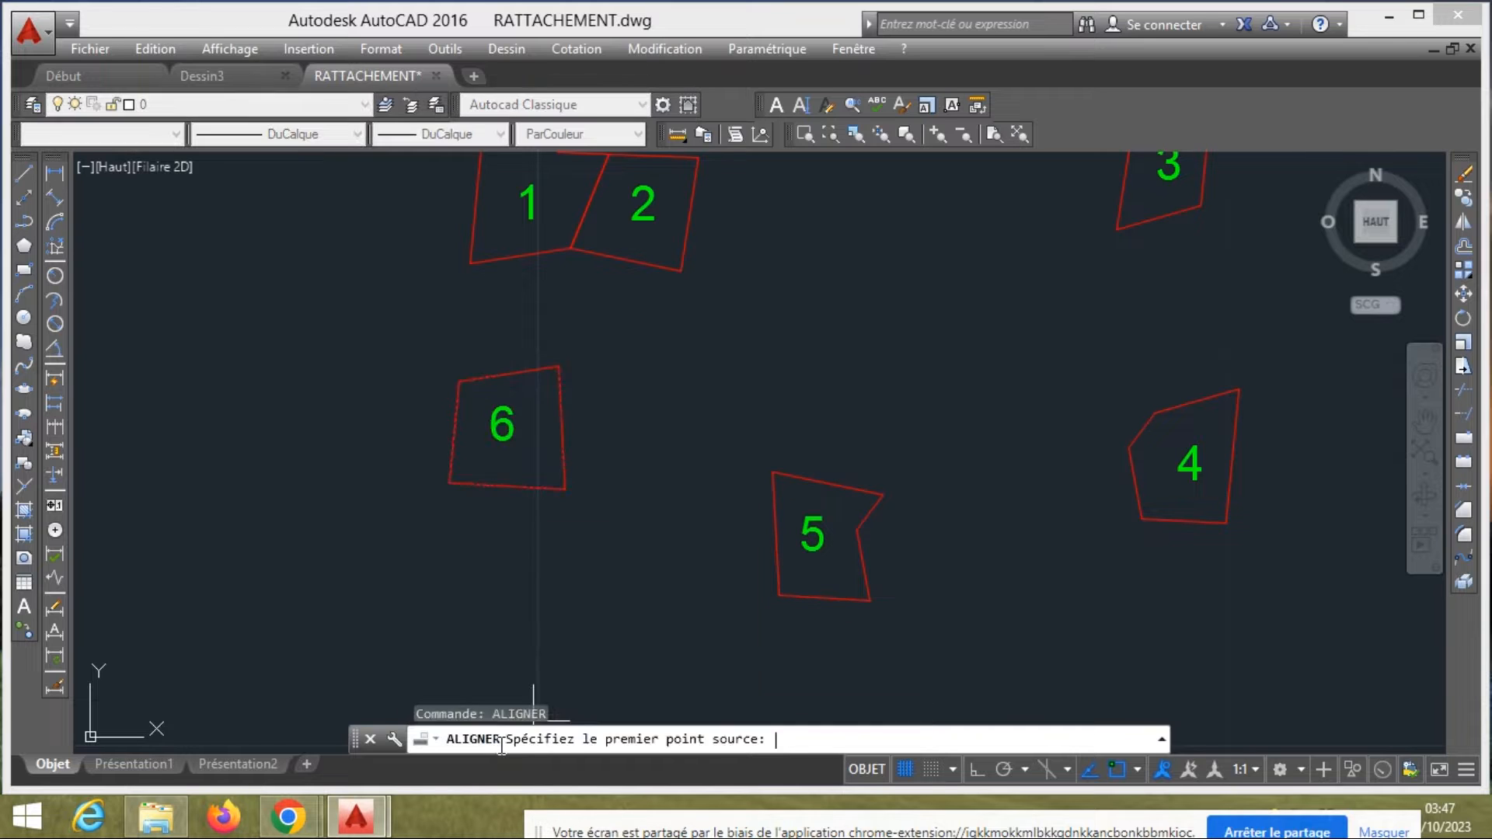
pyautogui.click(458, 382)
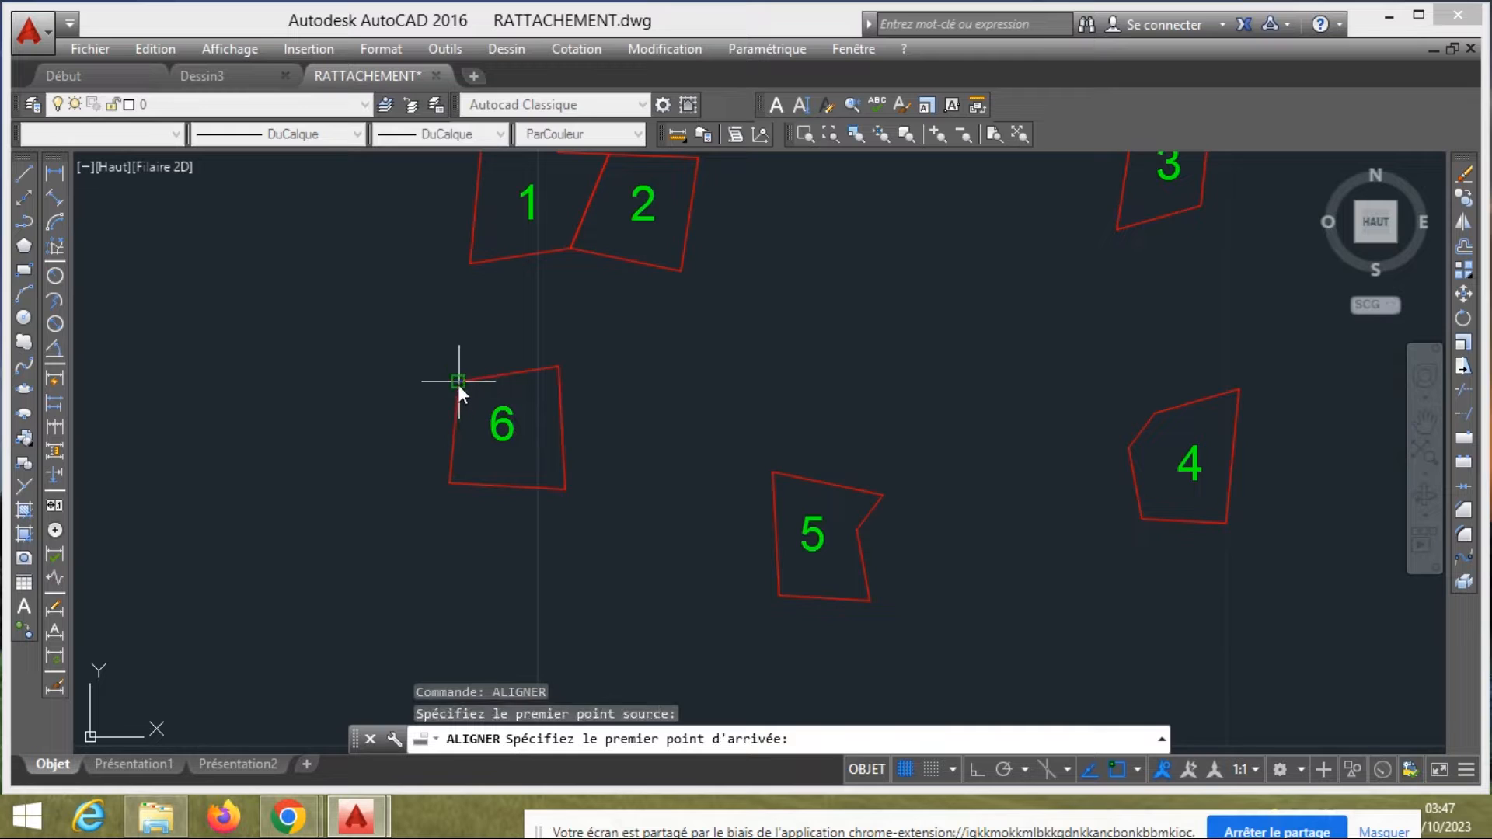
pyautogui.click(470, 262)
pyautogui.click(558, 366)
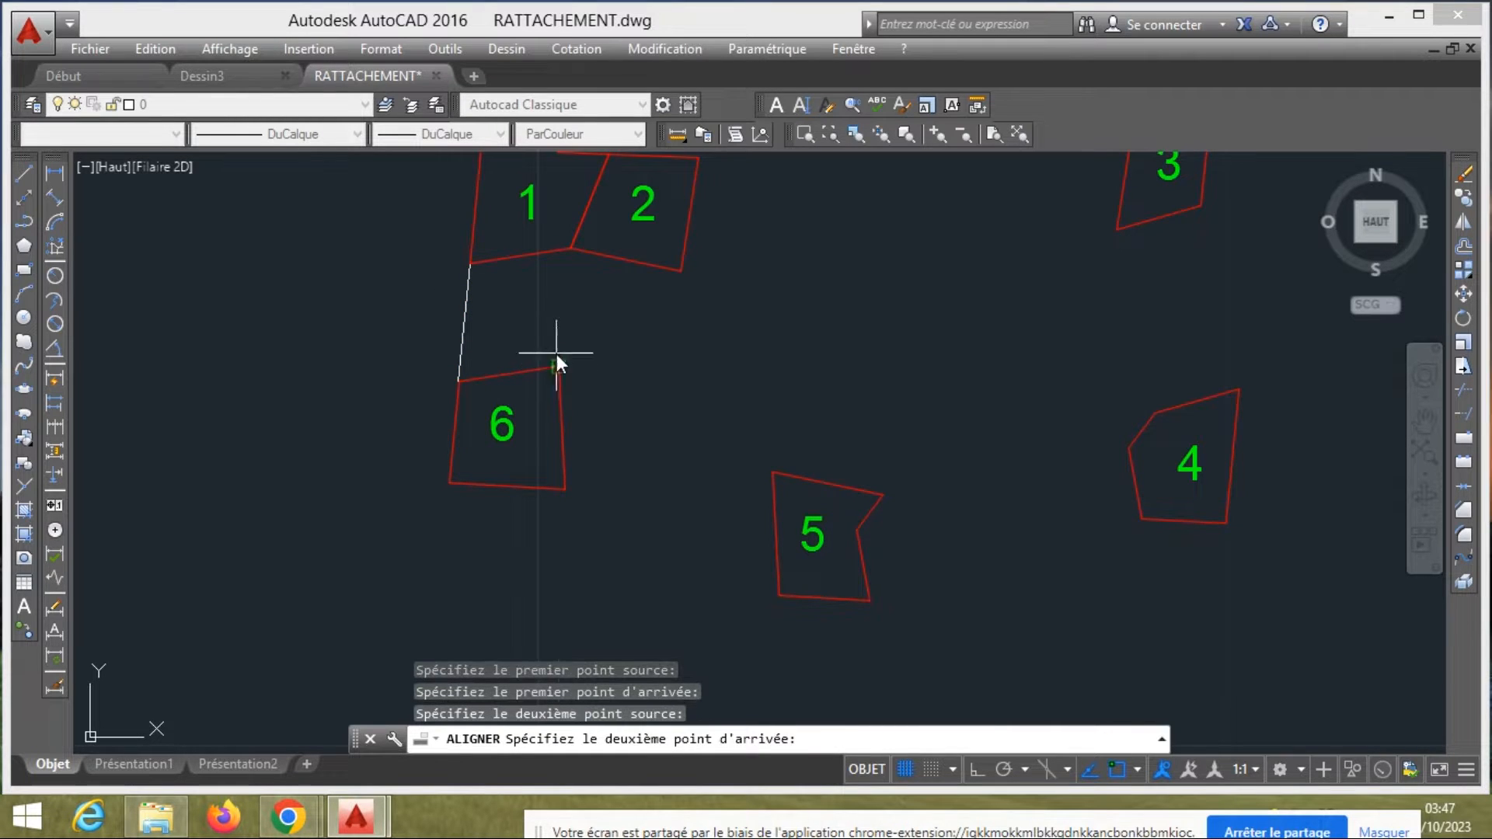
pyautogui.click(571, 248)
pyautogui.press('Return')
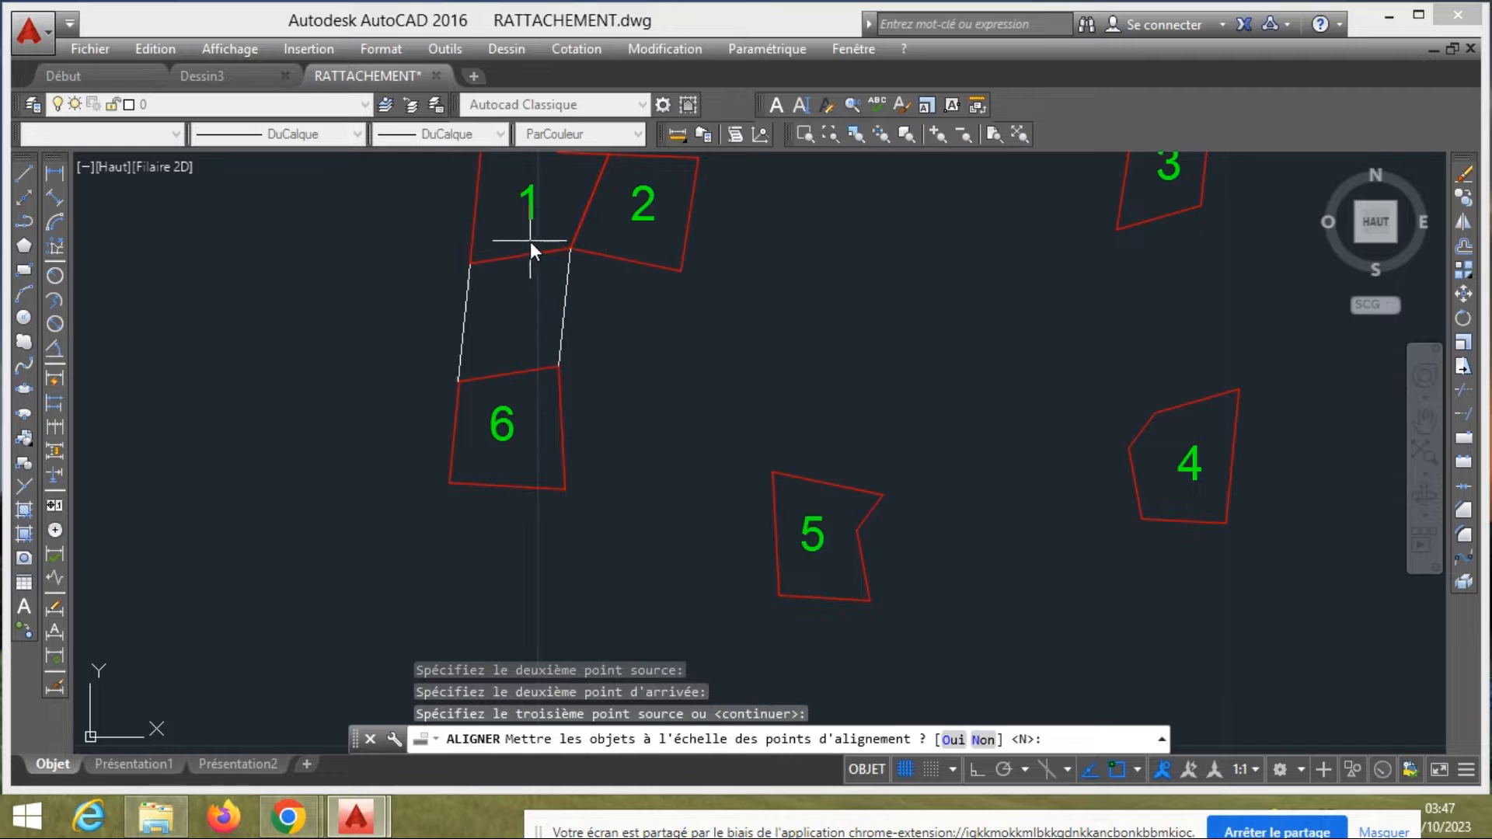
pyautogui.press('Return')
# Align parcel 3 and its number with parcel 2, matching its left edge to parcel 2's right edge, without scaling
pyautogui.scroll(-2, 732, 426)
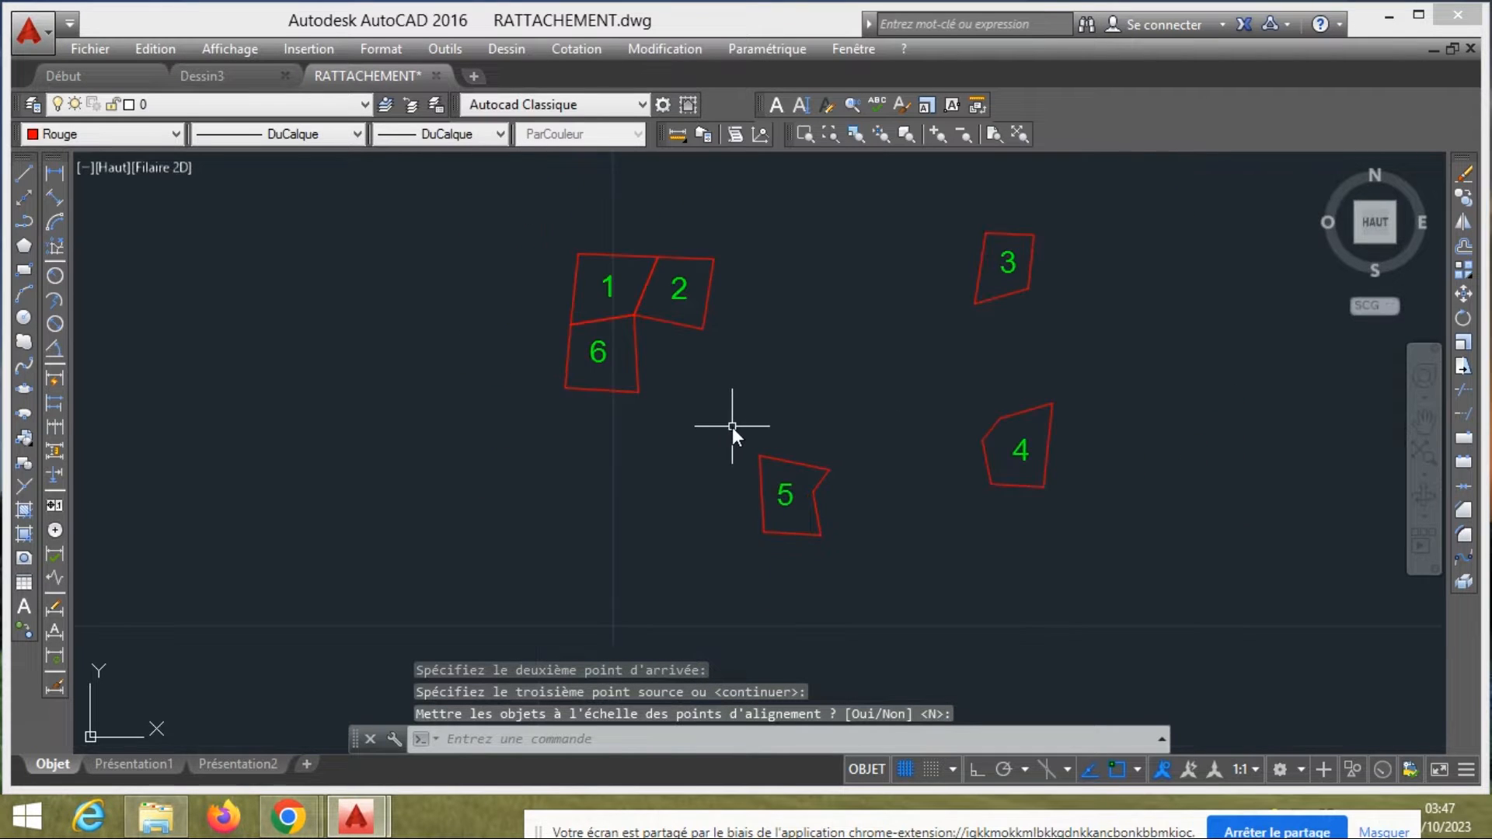
pyautogui.scroll(2, 726, 427)
pyautogui.scroll(-2, 729, 426)
pyautogui.scroll(2, 994, 288)
pyautogui.moveTo(1009, 383); pyautogui.dragTo(1009, 418, button='middle')
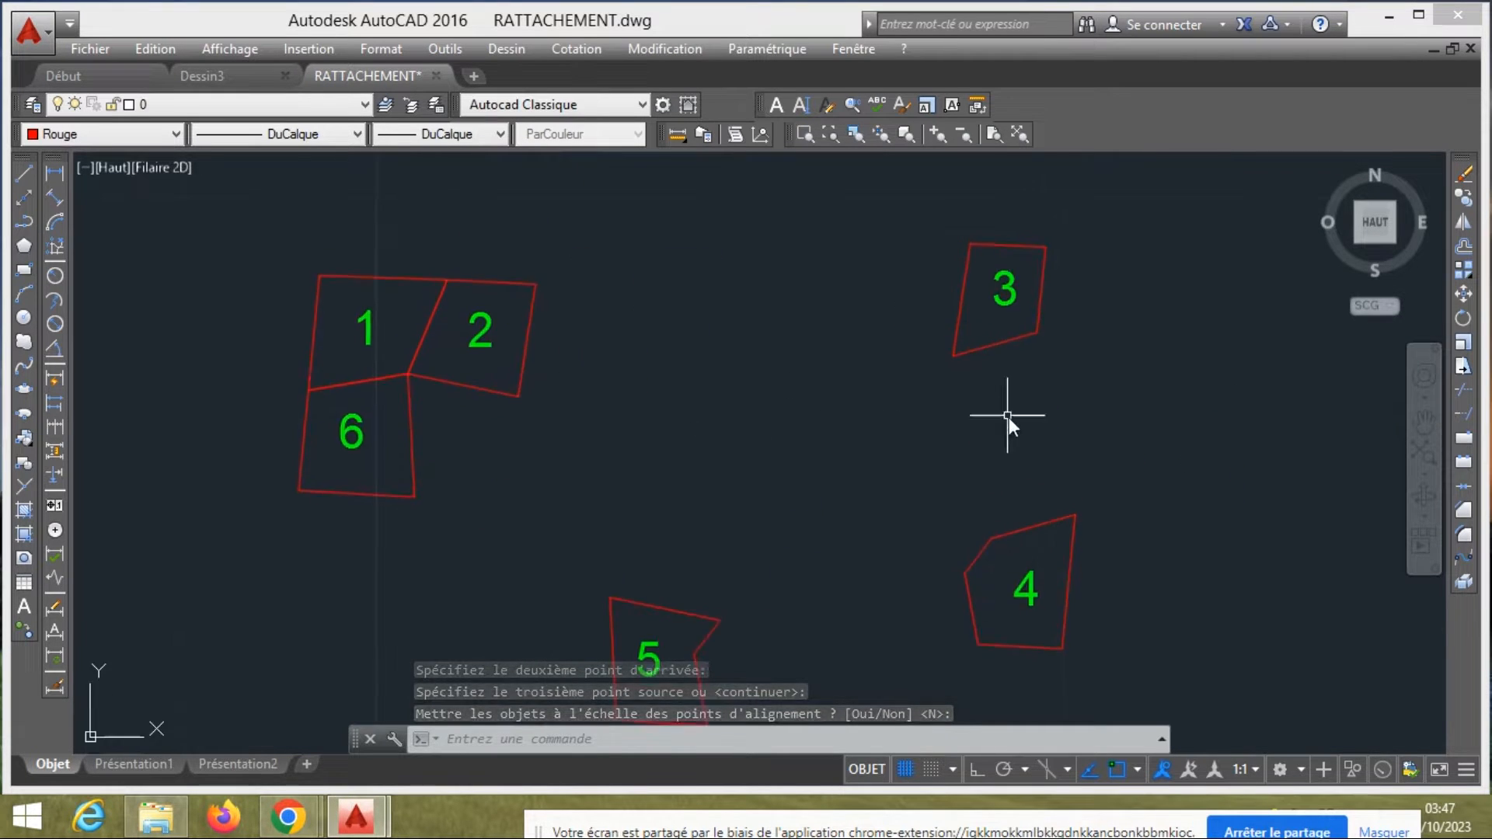
pyautogui.click(1089, 398)
pyautogui.click(931, 225)
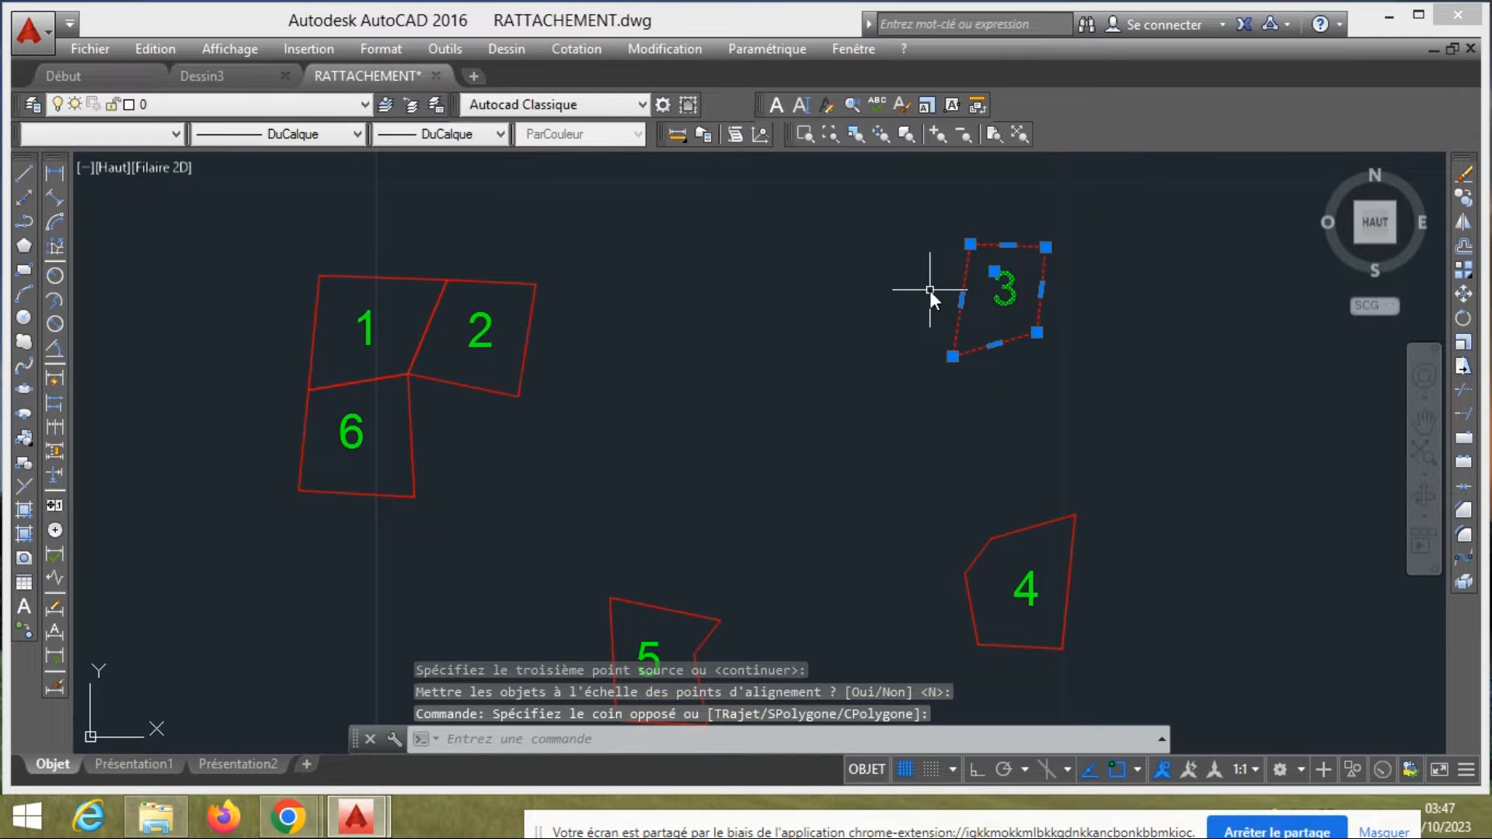
pyautogui.click(534, 745)
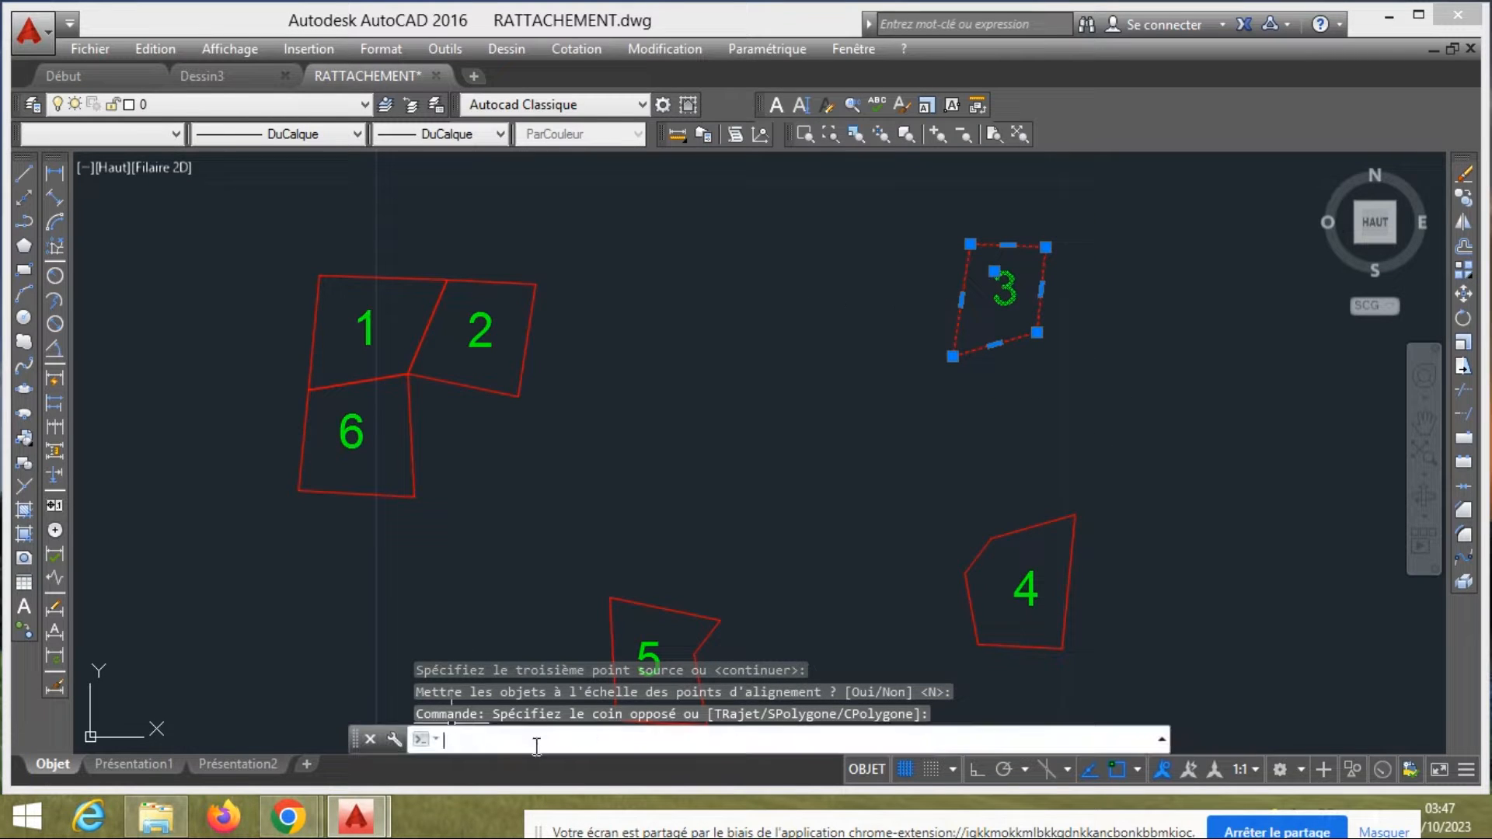
pyautogui.write('ALI')
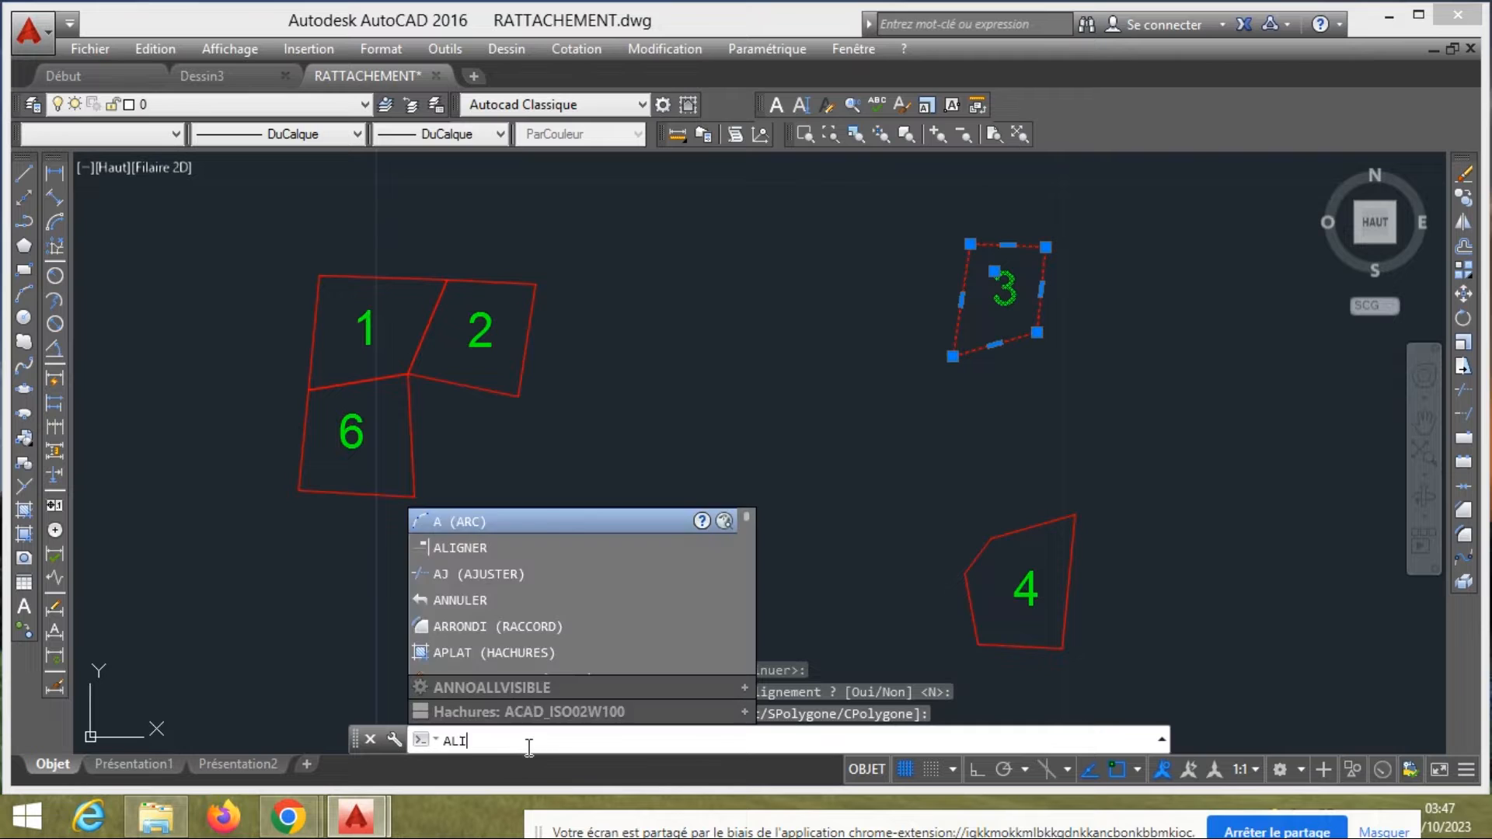
pyautogui.write('GN')
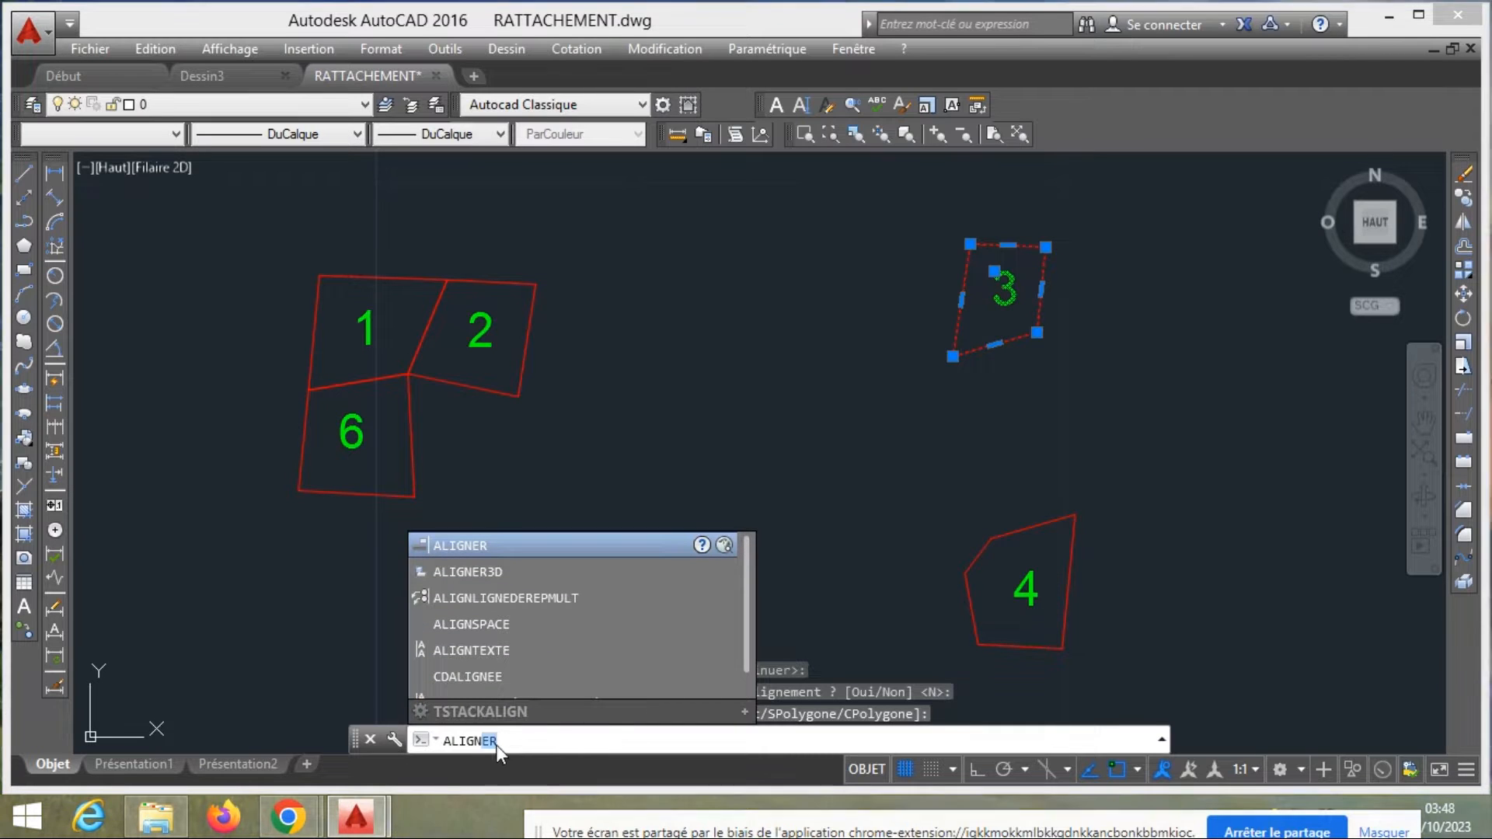
pyautogui.press('Return')
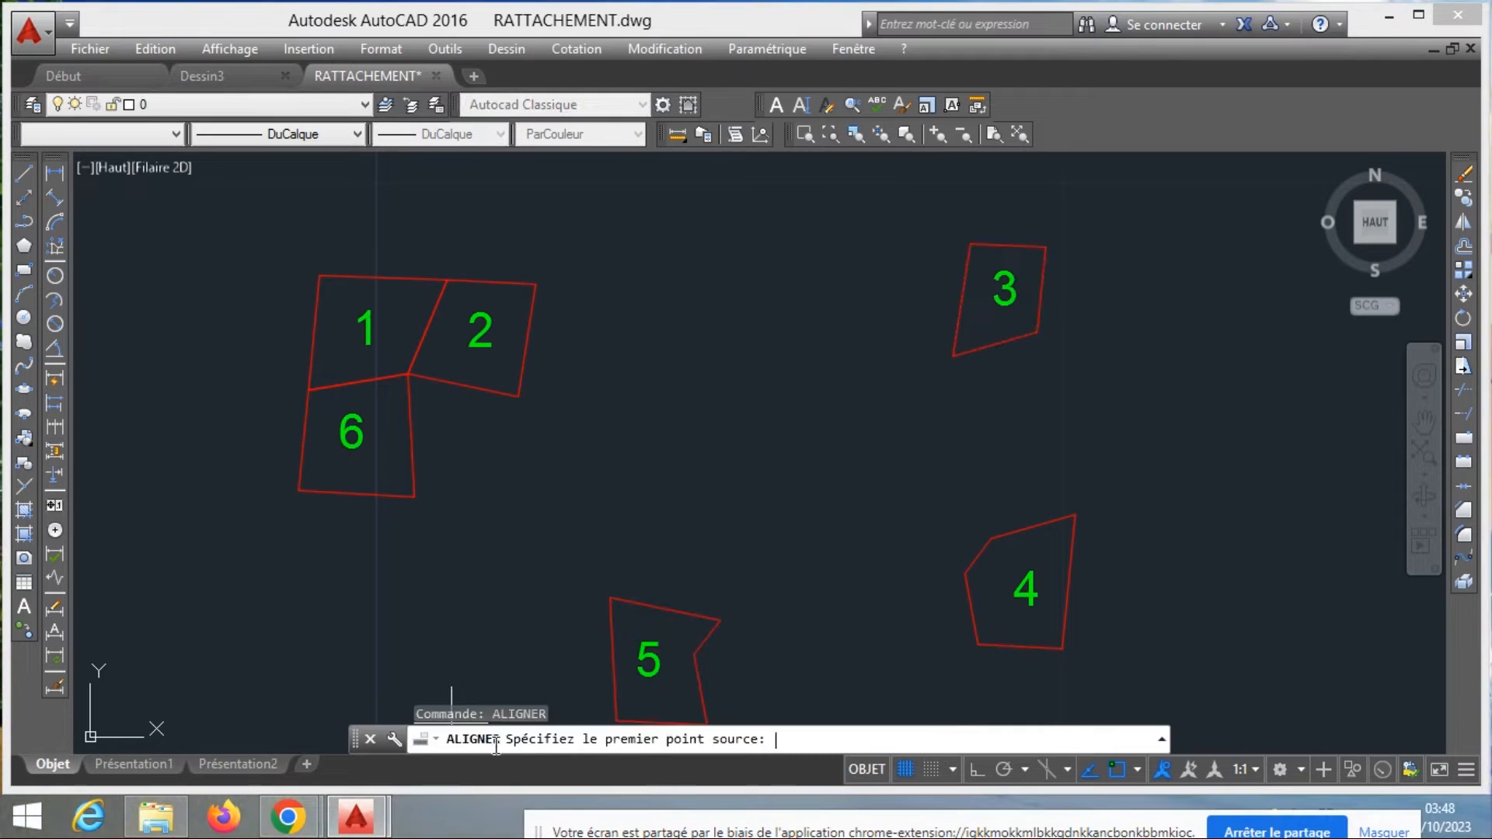
pyautogui.click(972, 244)
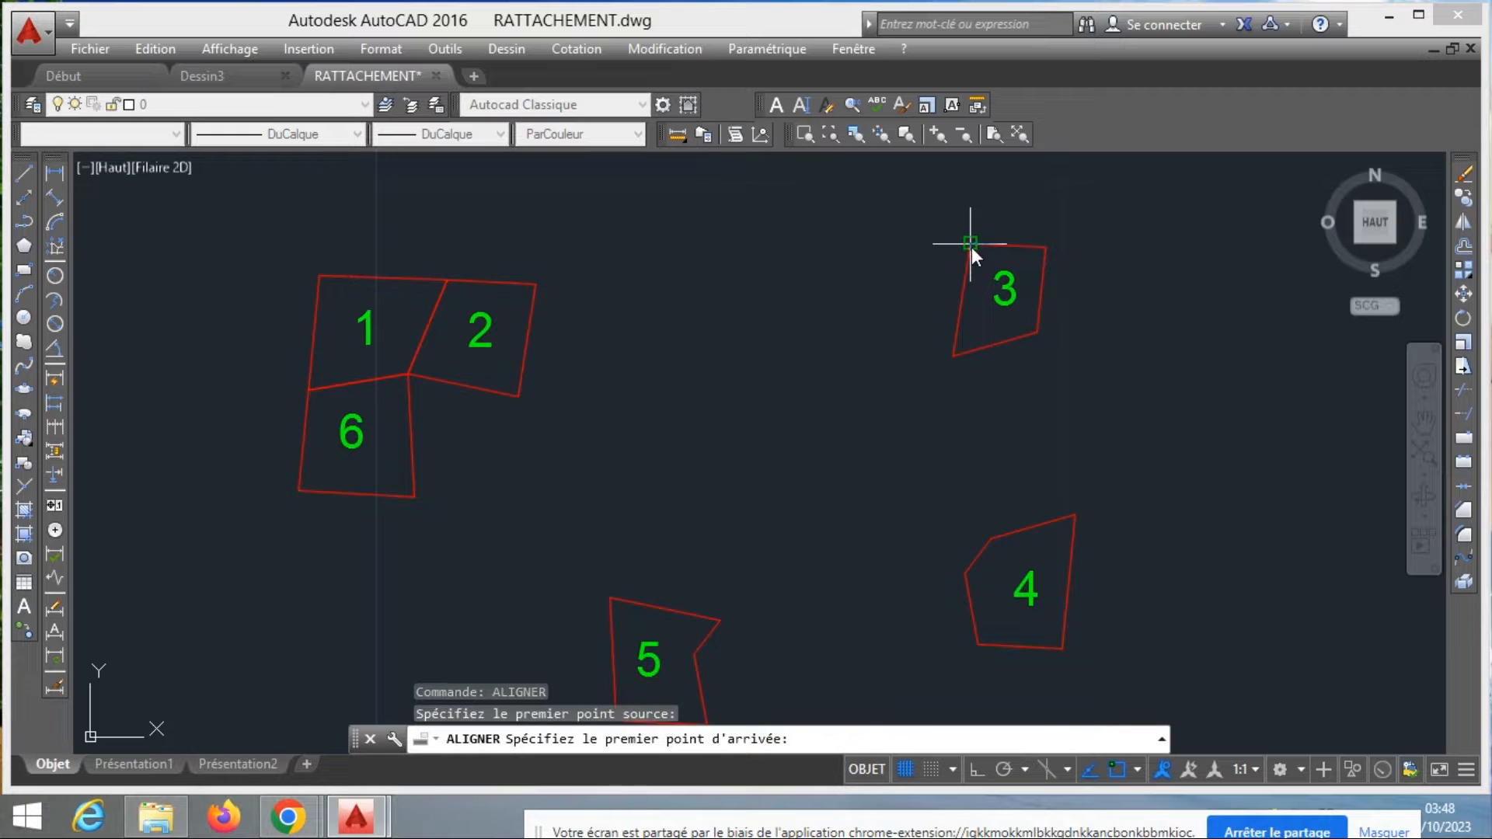
pyautogui.click(536, 285)
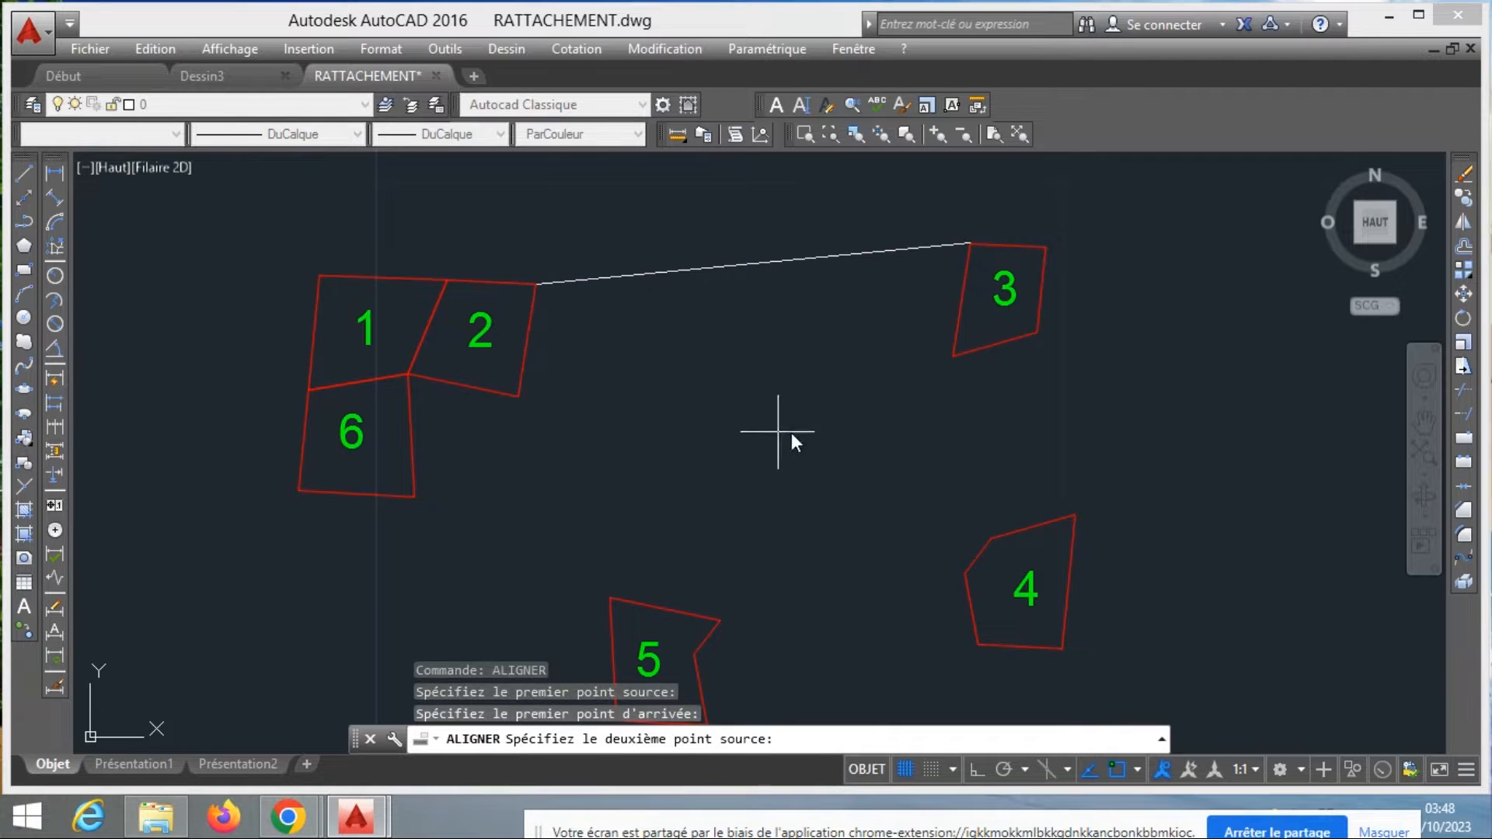
pyautogui.click(953, 356)
pyautogui.click(518, 397)
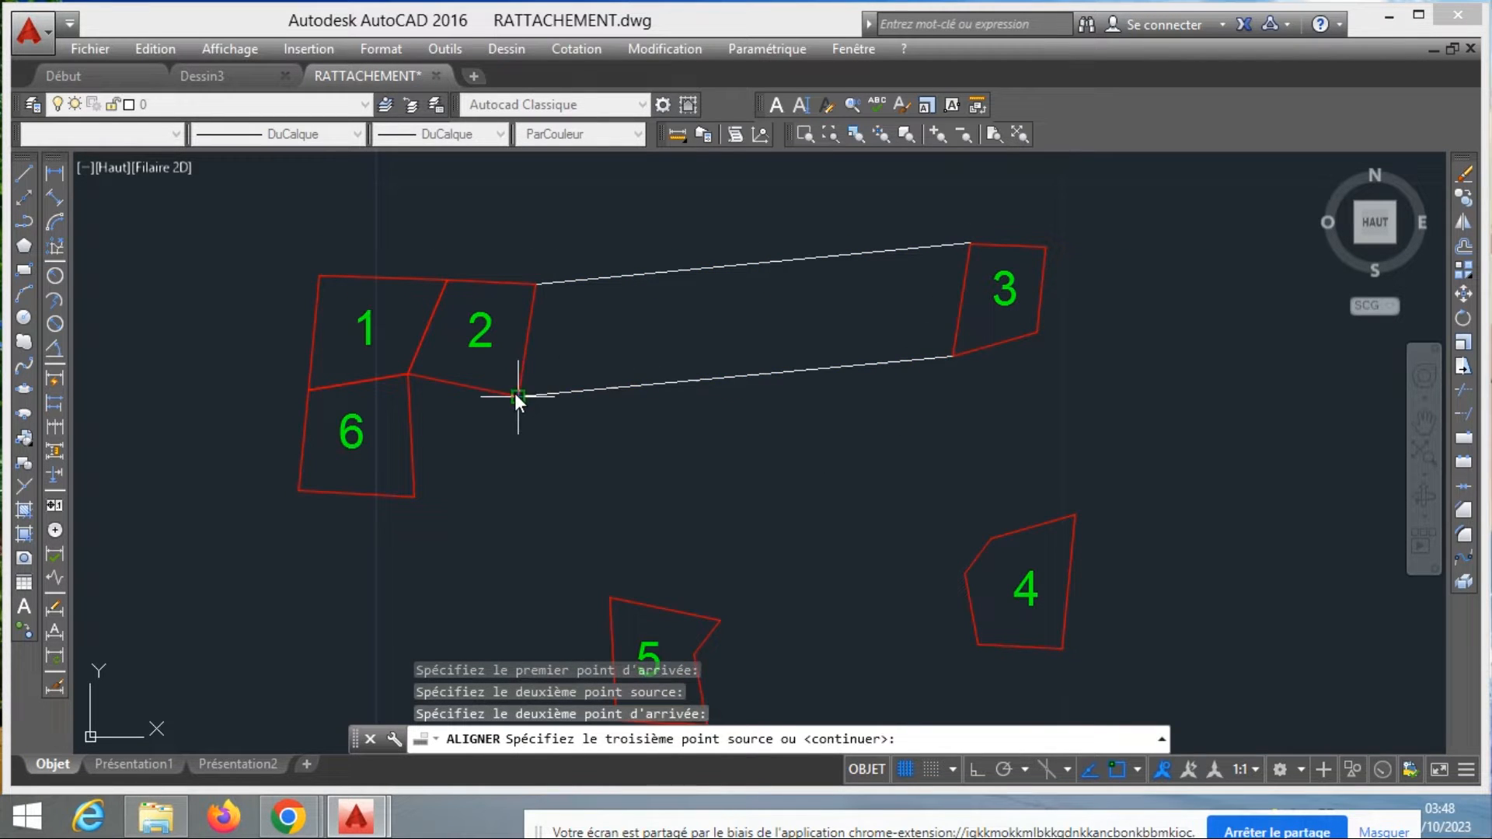
pyautogui.press('Return')
pyautogui.press('Return')
# Align parcel 4 and its number under parcel 3, matching its slanted top edge to parcel 3's lower edge, without scaling
pyautogui.scroll(-2, 707, 396)
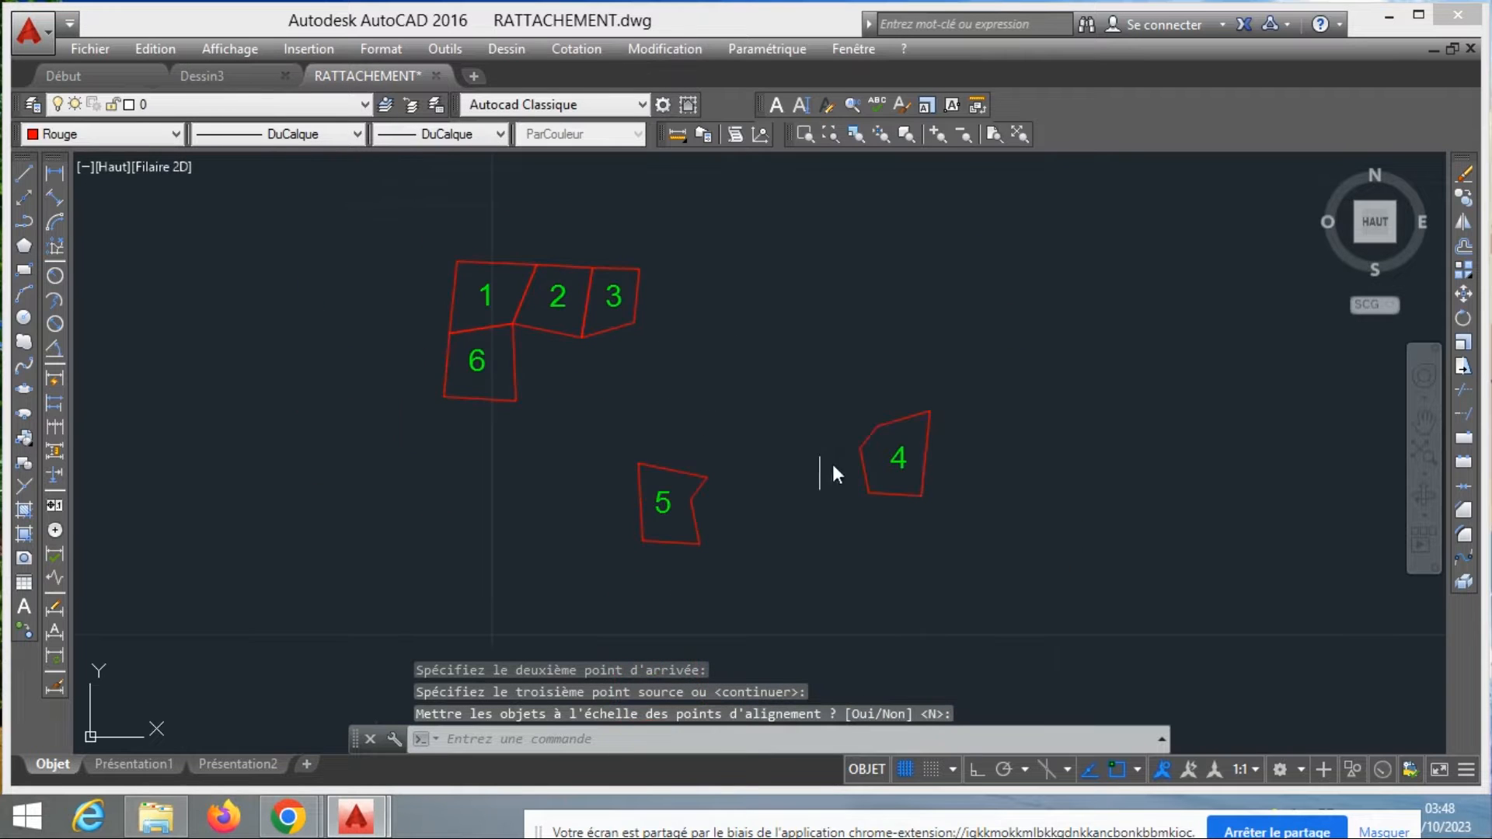
pyautogui.scroll(2, 904, 529)
pyautogui.scroll(-2, 980, 548)
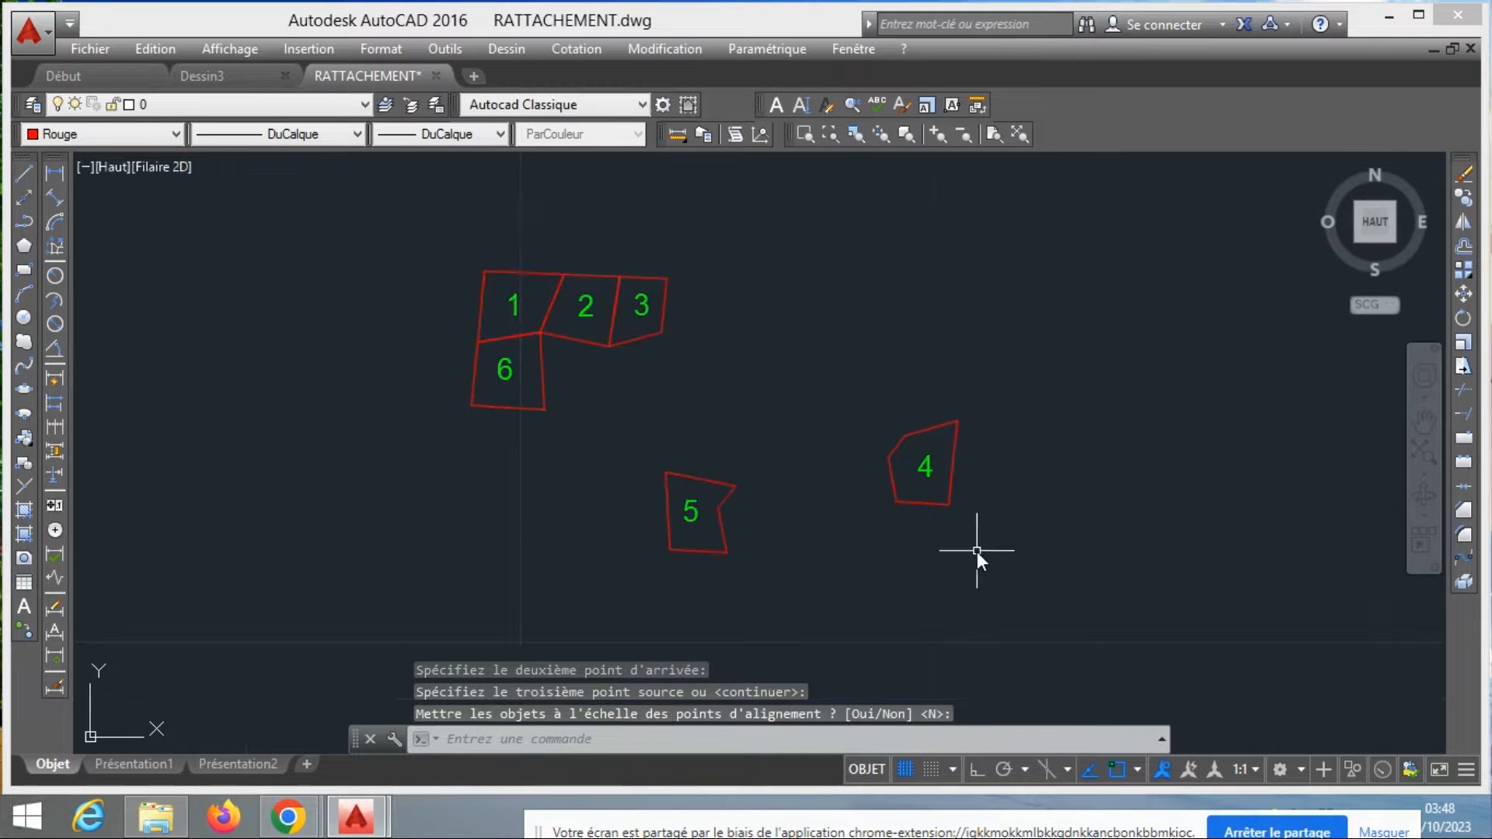
pyautogui.scroll(4, 765, 532)
pyautogui.scroll(-4, 827, 510)
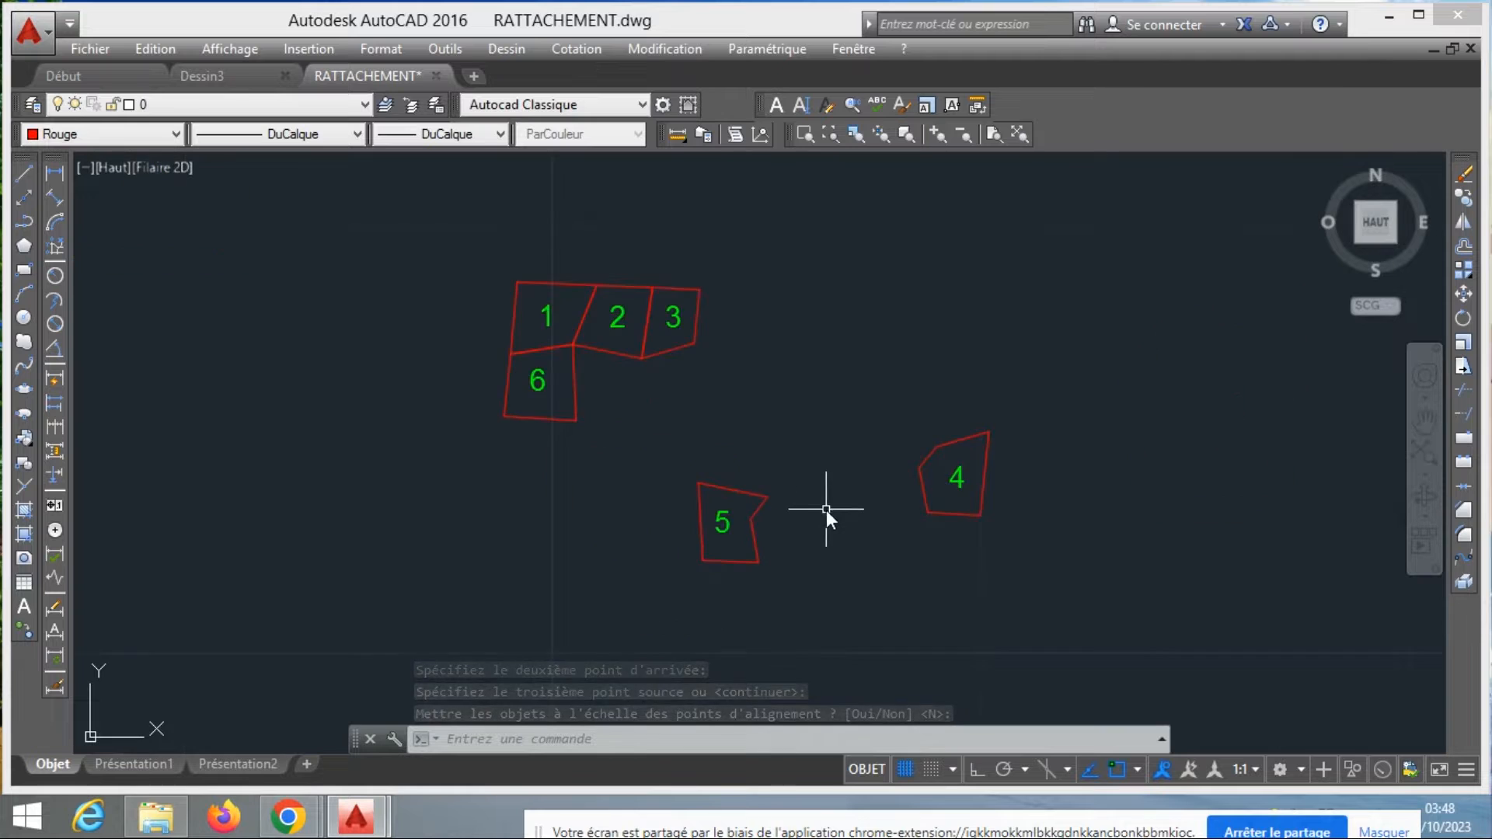
pyautogui.scroll(2, 833, 510)
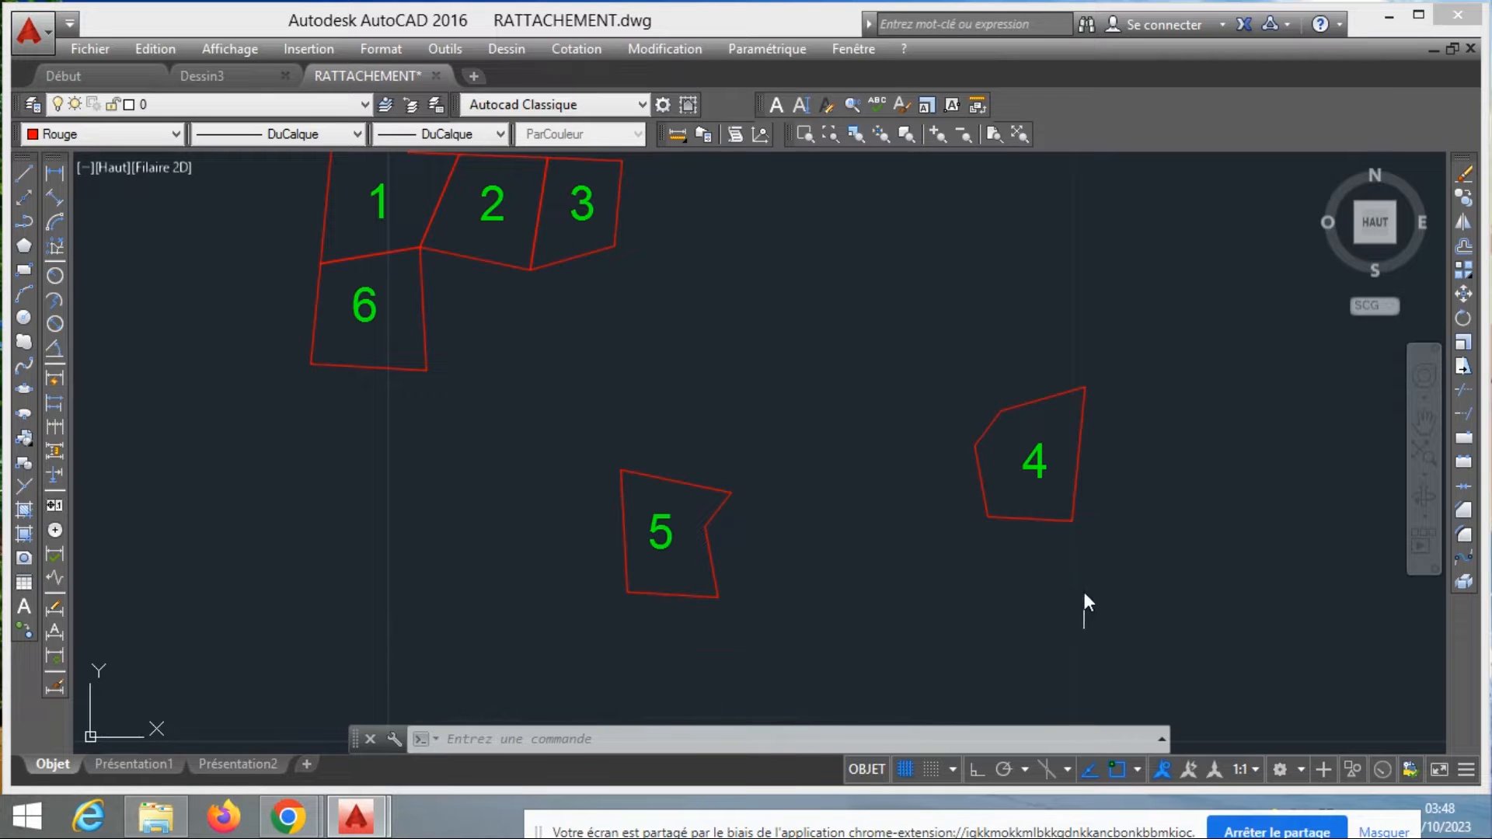
pyautogui.click(1110, 590)
pyautogui.click(921, 339)
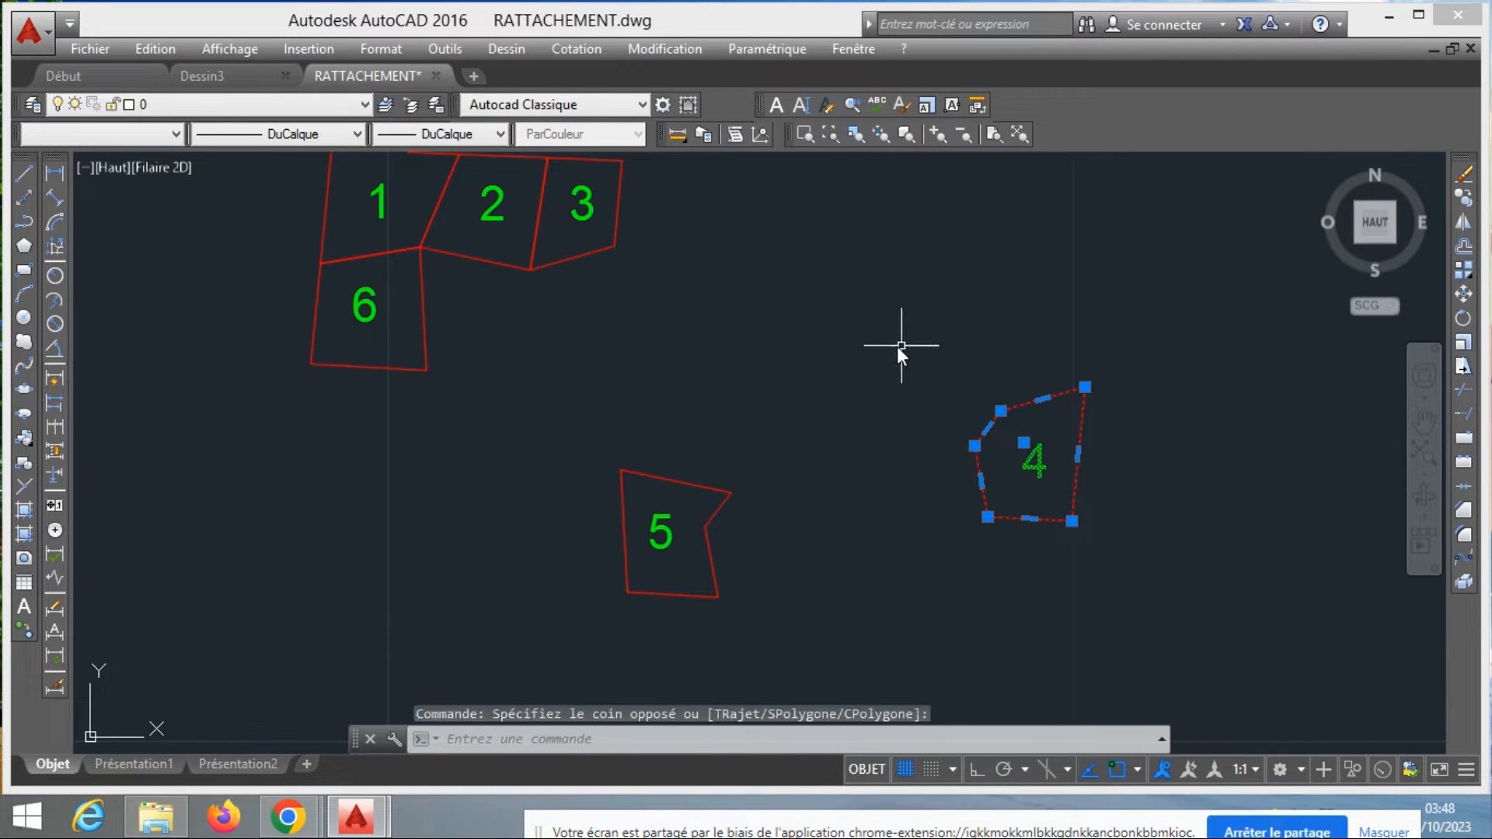
pyautogui.click(657, 740)
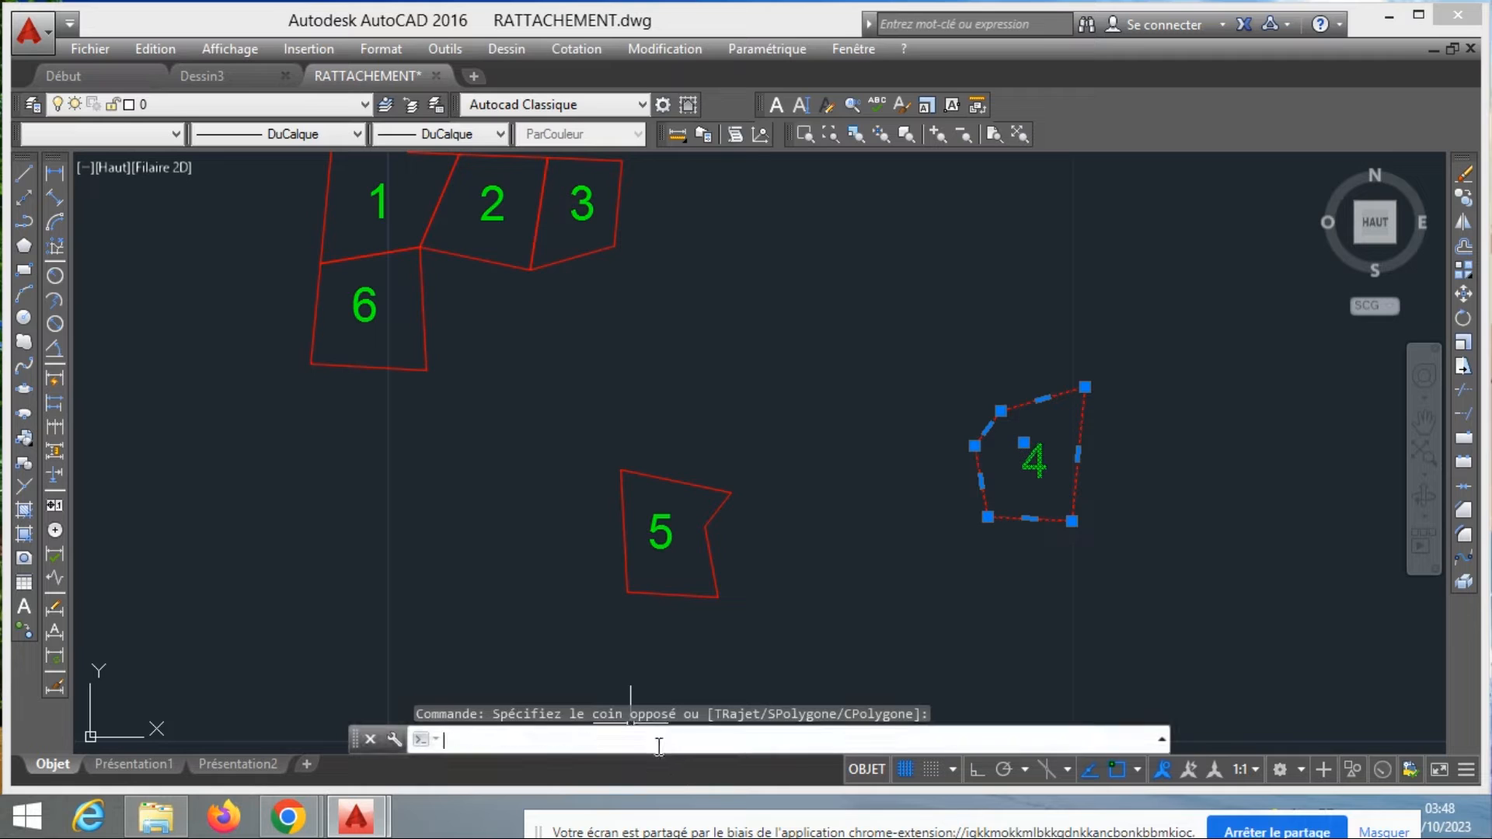
pyautogui.write('ALIGNER')
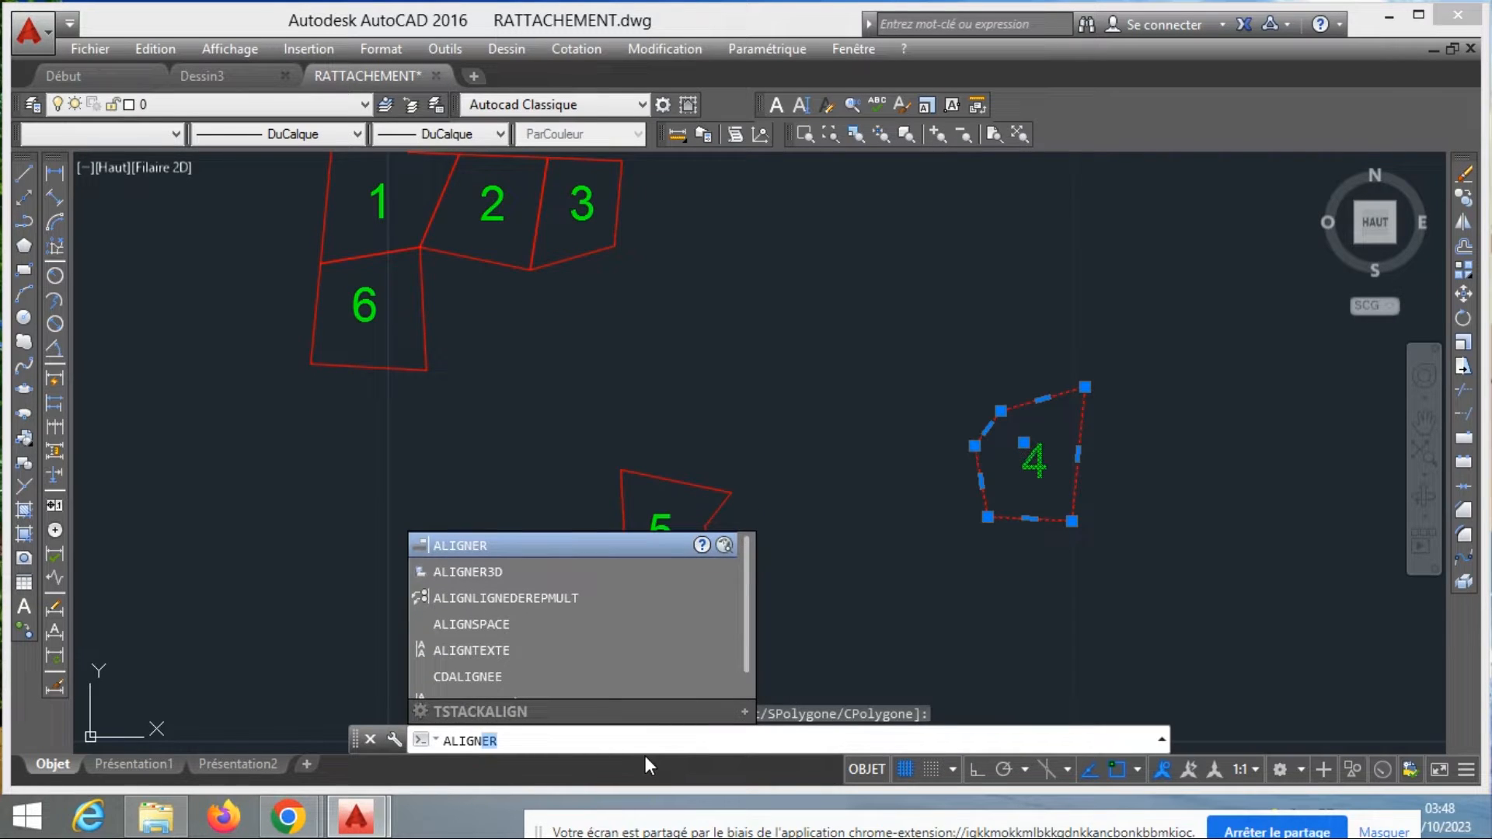
pyautogui.press('Return')
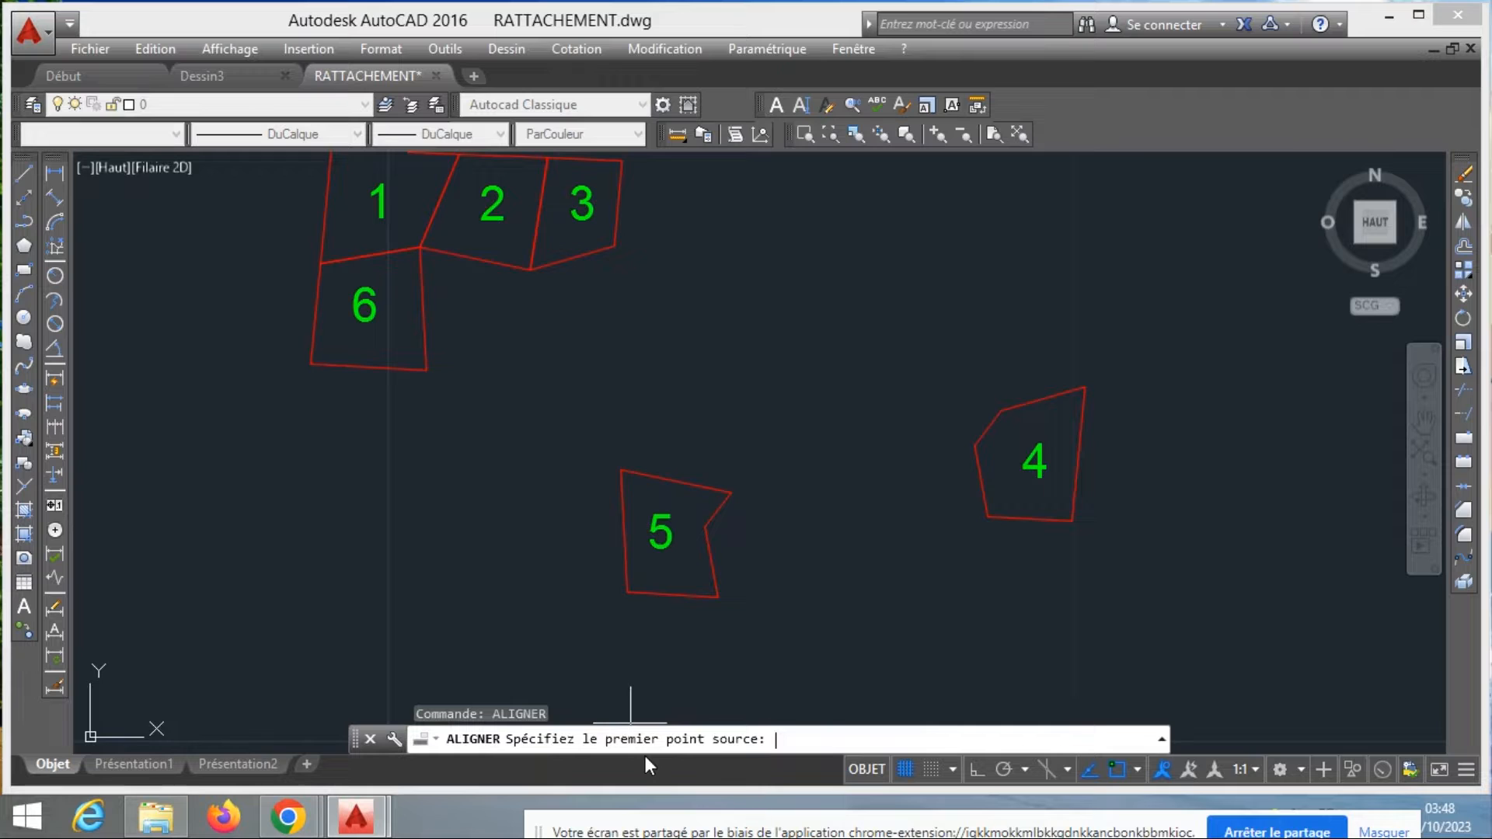
pyautogui.click(1085, 386)
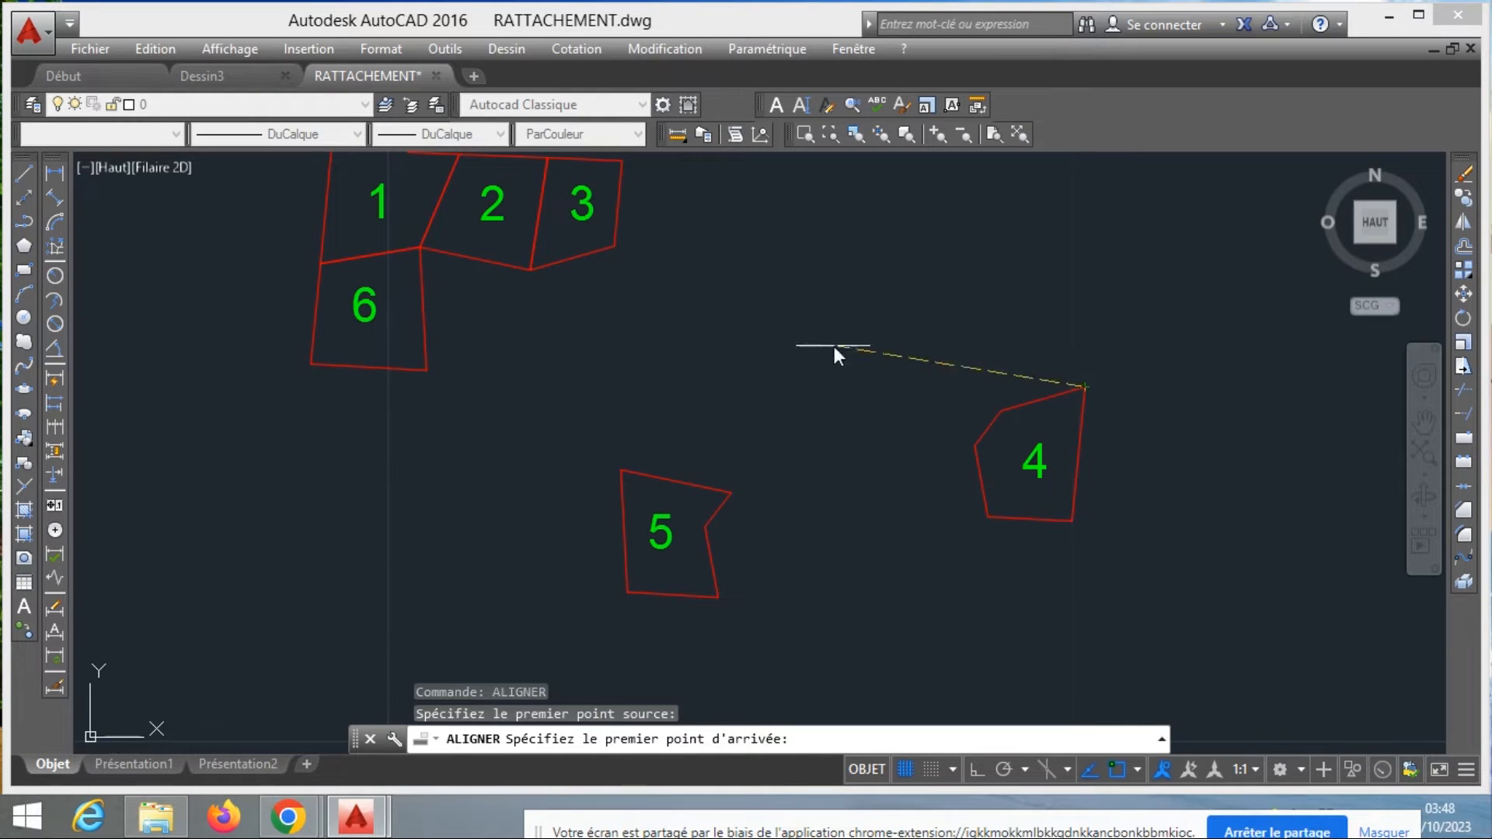
pyautogui.click(615, 248)
pyautogui.click(1000, 410)
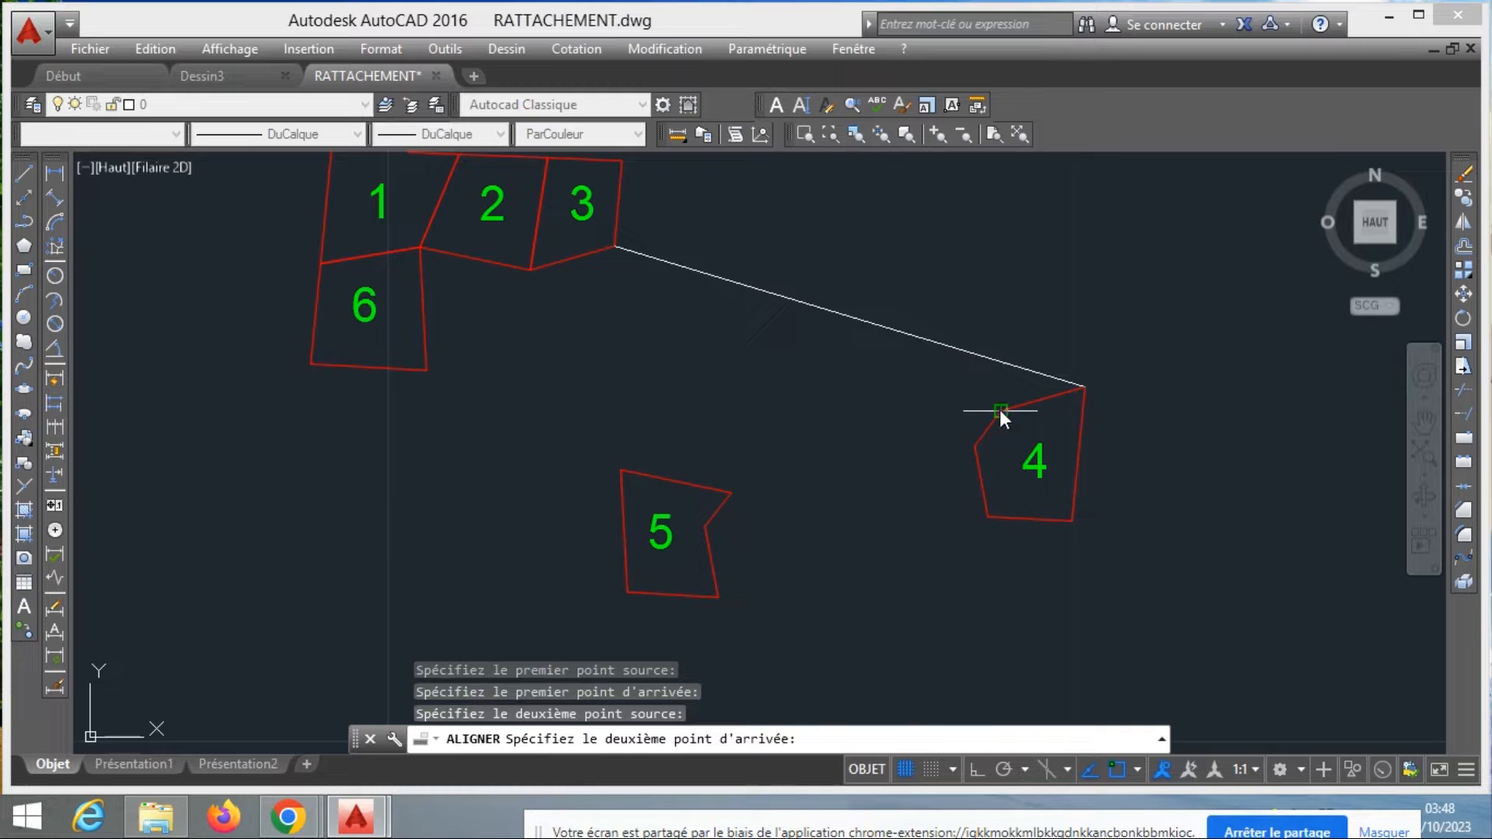
pyautogui.click(530, 269)
pyautogui.press('Return')
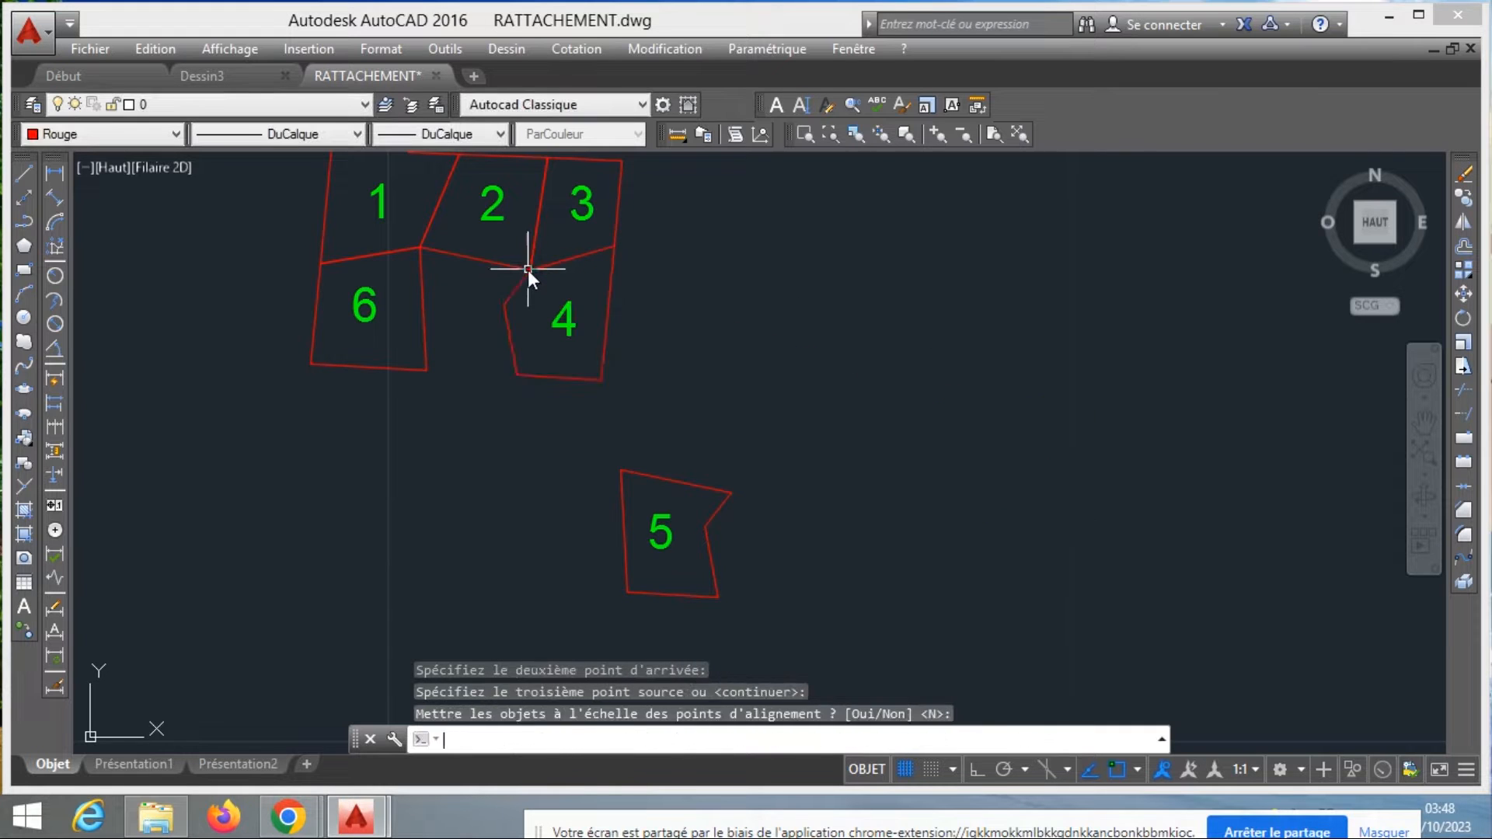
pyautogui.press('Return')
# Align parcel 5 and its number under parcel 2, matching its top edge to parcel 2's lower edge, without scaling
pyautogui.scroll(-2, 740, 407)
pyautogui.scroll(2, 726, 499)
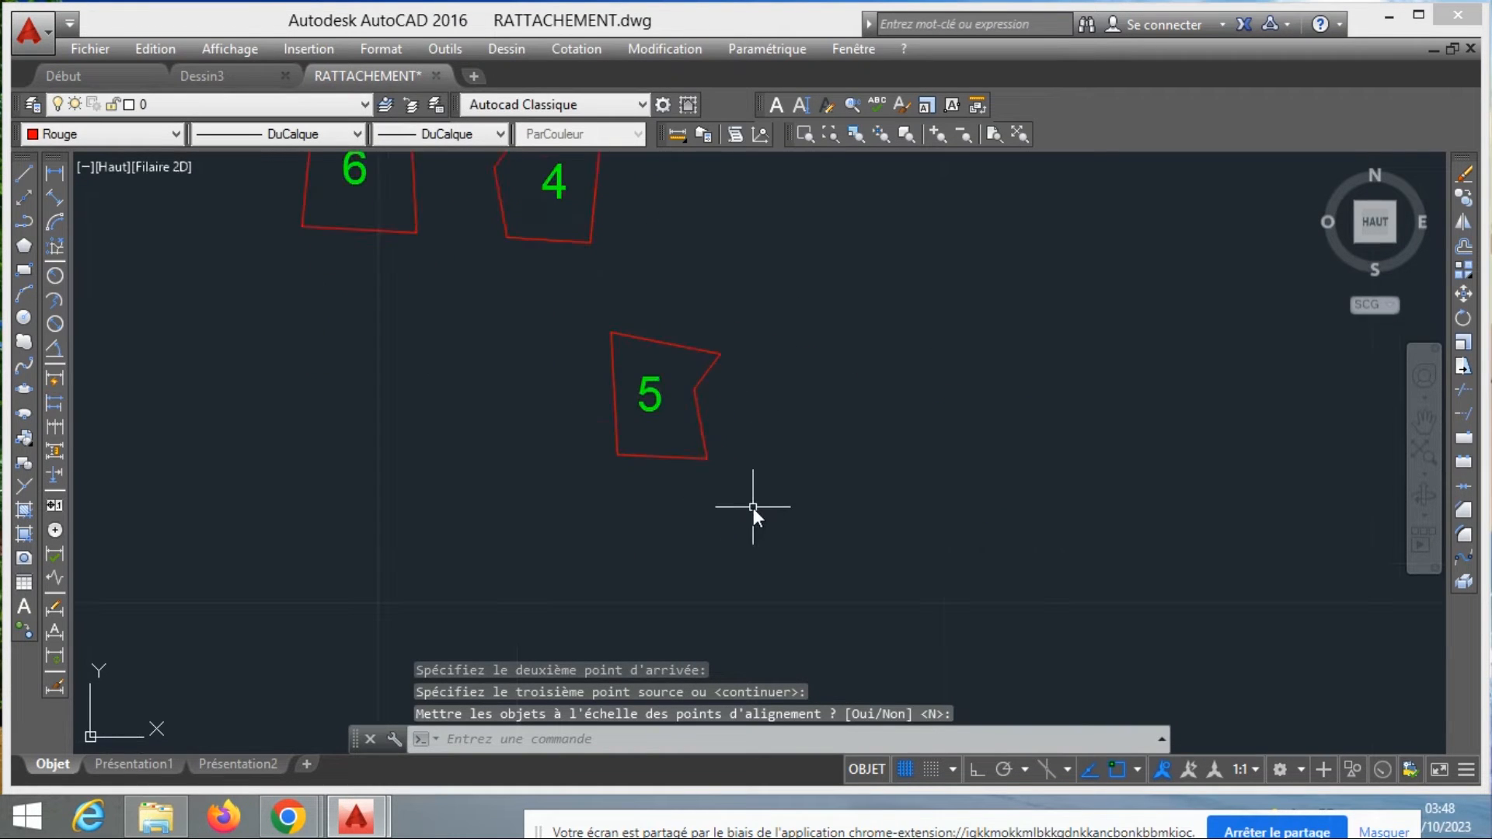
pyautogui.scroll(-2, 753, 507)
pyautogui.click(773, 511)
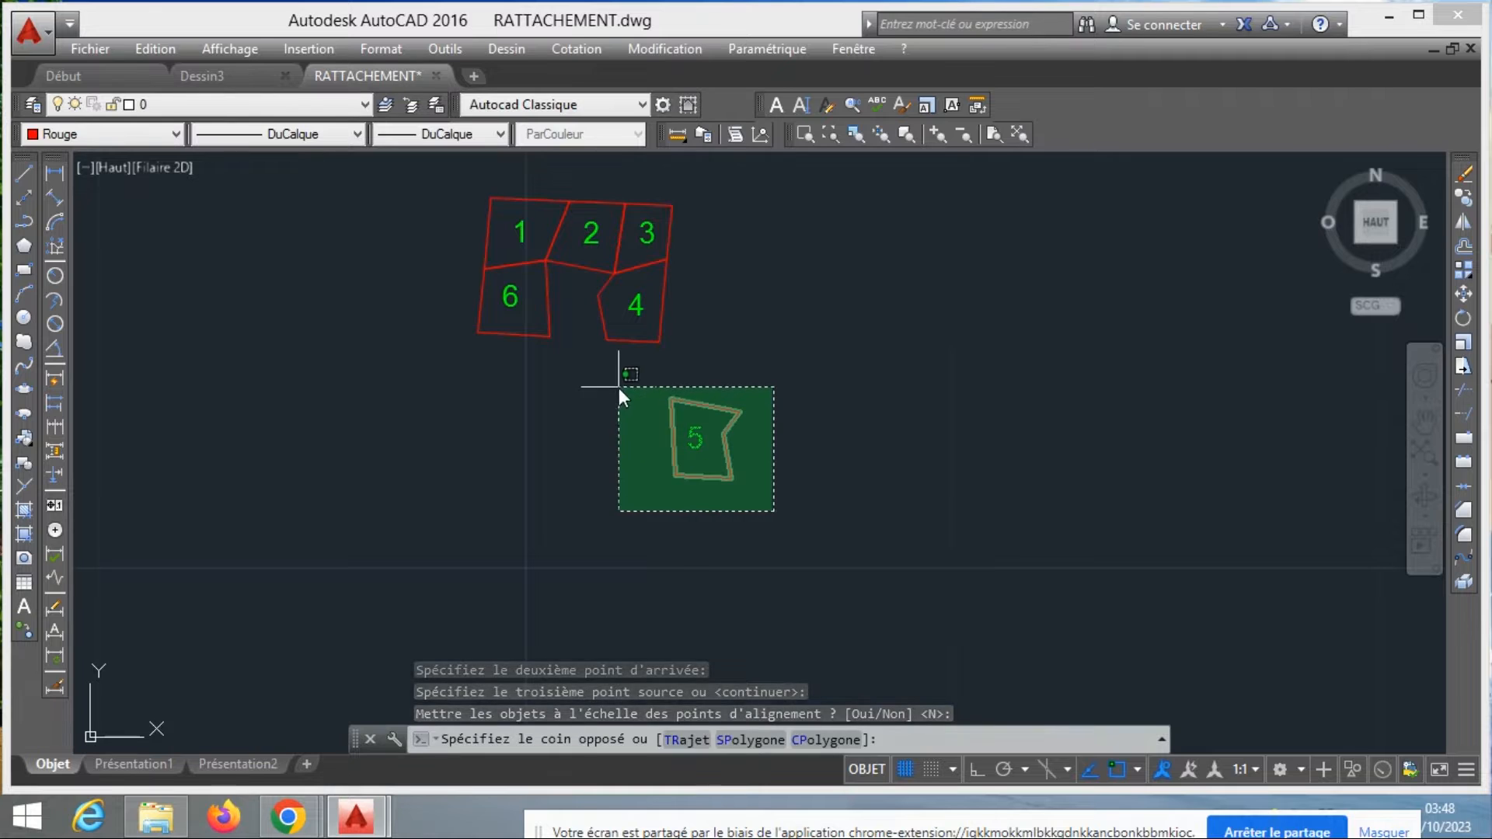
pyautogui.click(618, 390)
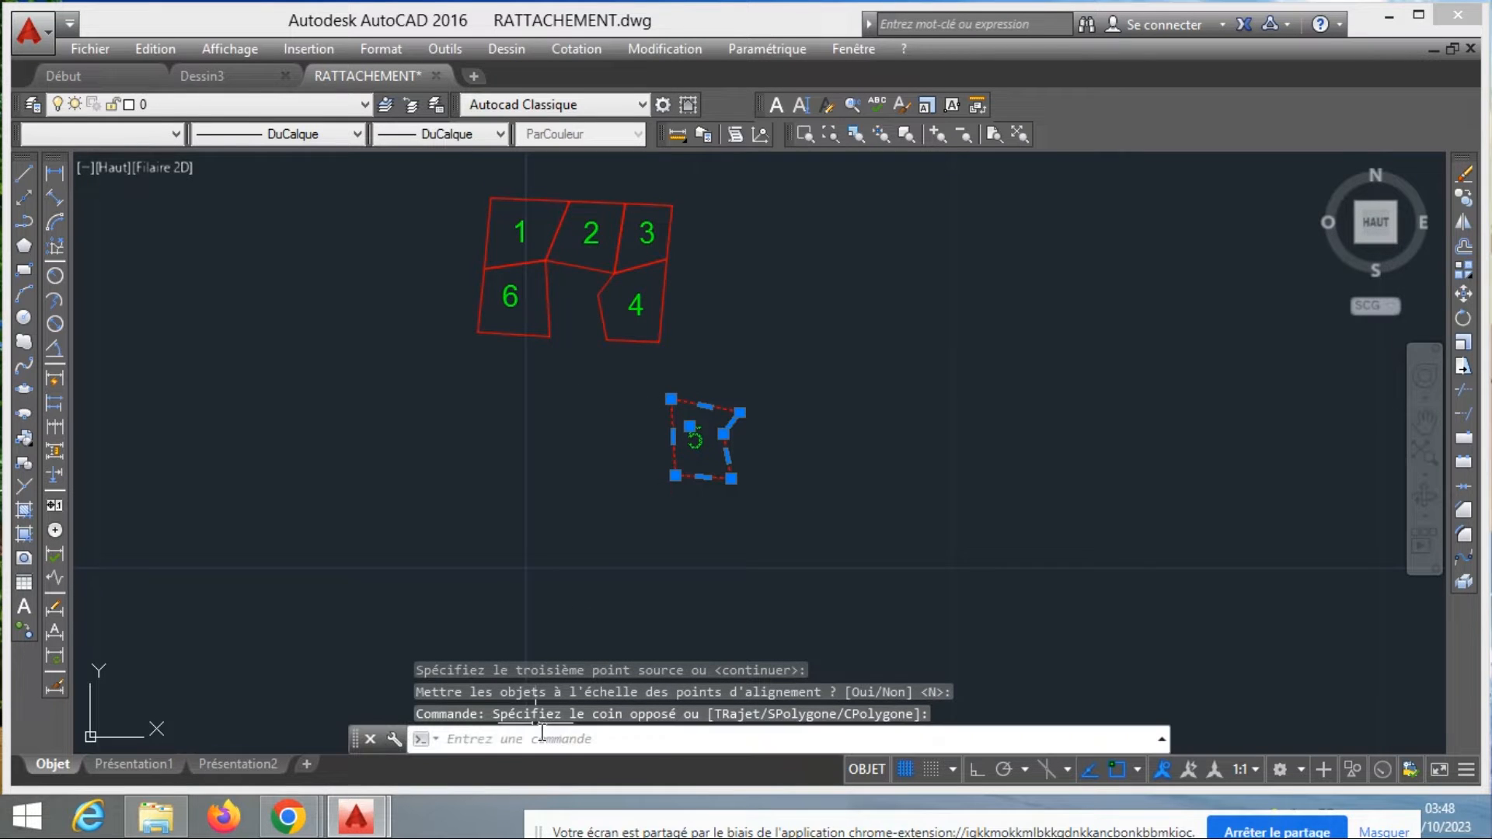
pyautogui.write('ALIGNER')
pyautogui.press('Return')
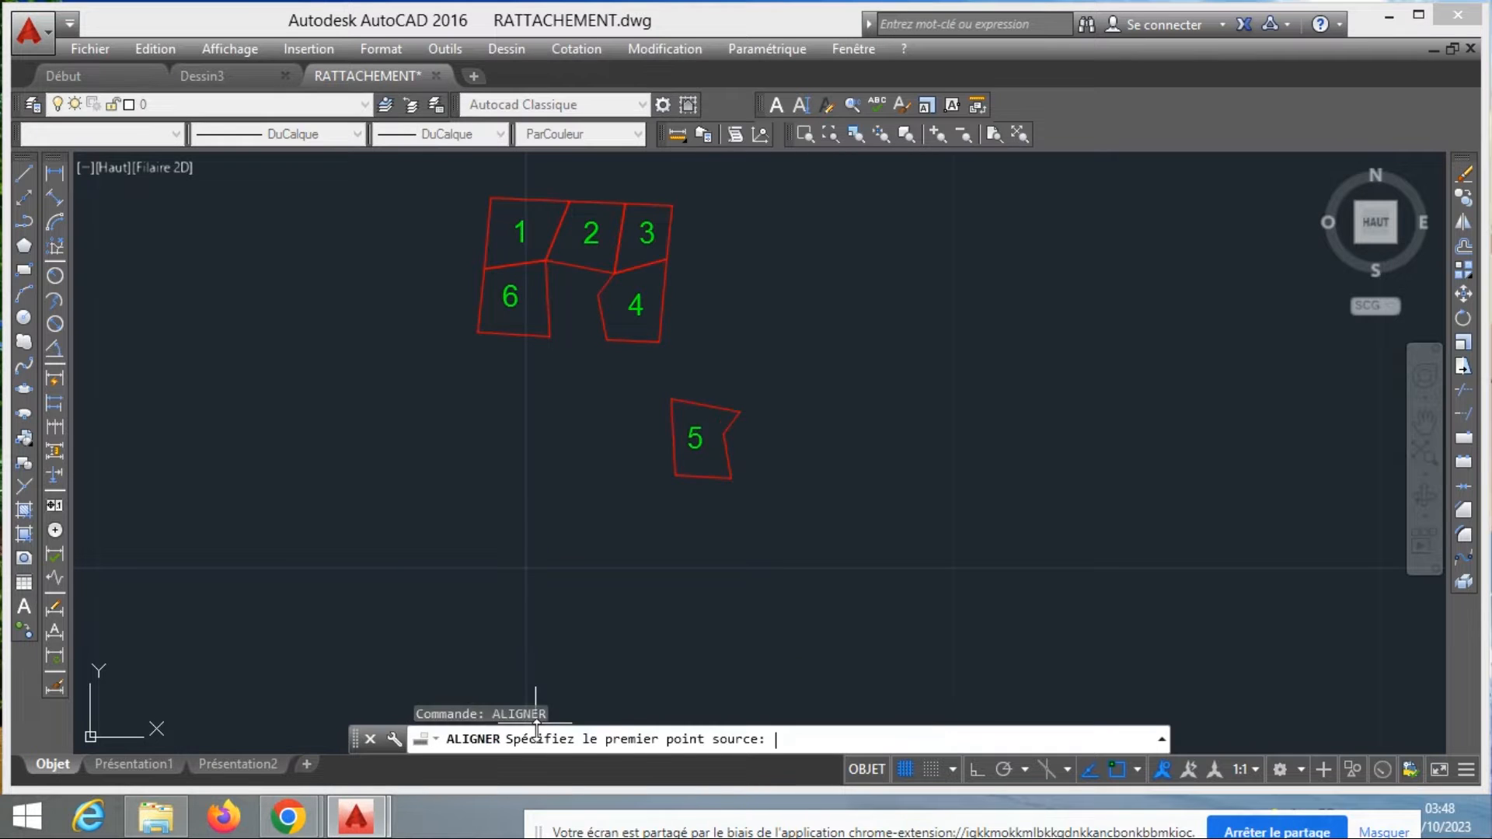
pyautogui.scroll(2, 665, 419)
pyautogui.click(678, 394)
pyautogui.scroll(-2, 673, 394)
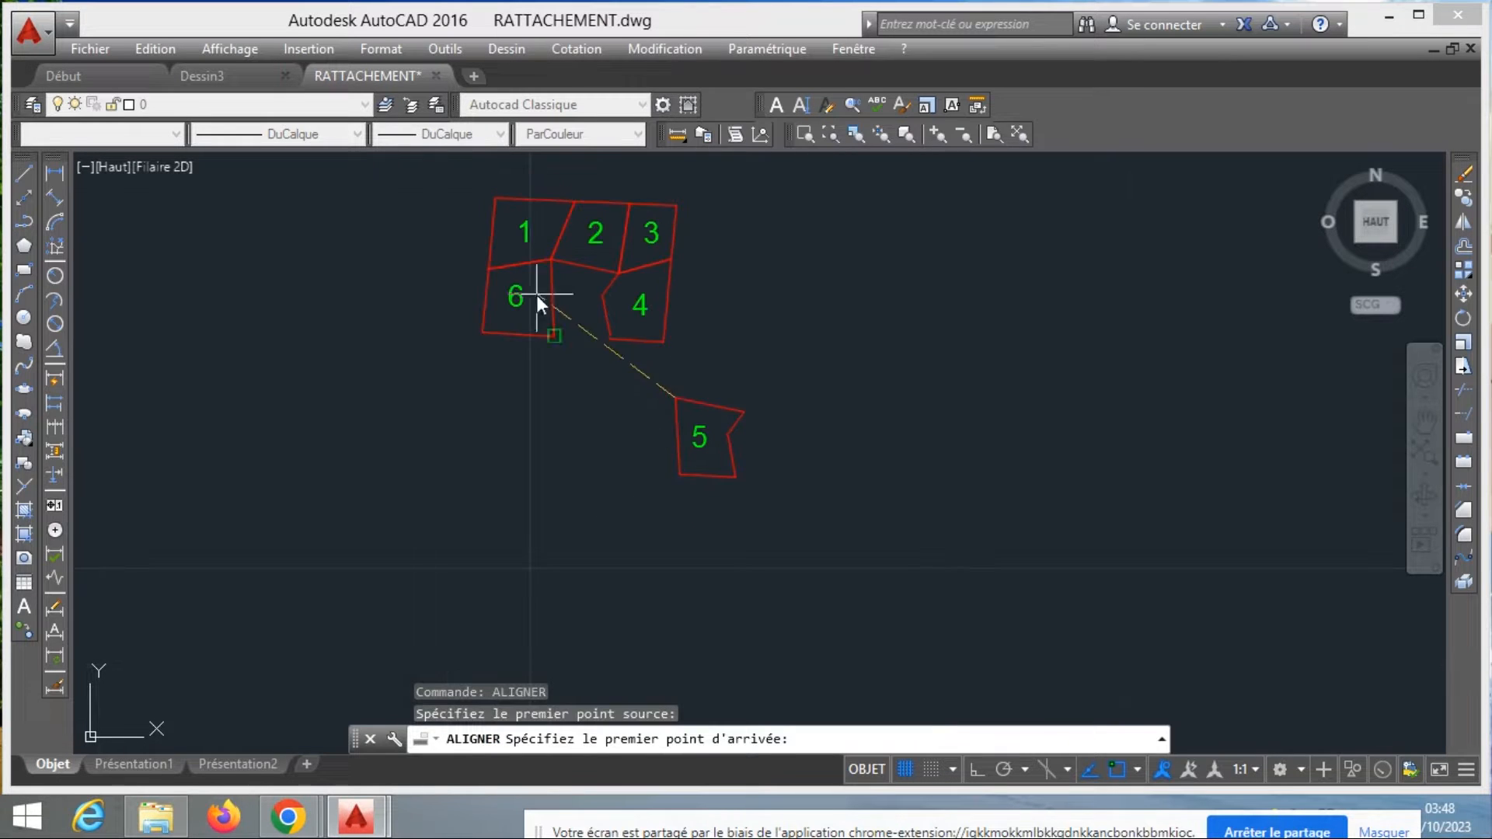
pyautogui.scroll(2, 537, 296)
pyautogui.click(571, 258)
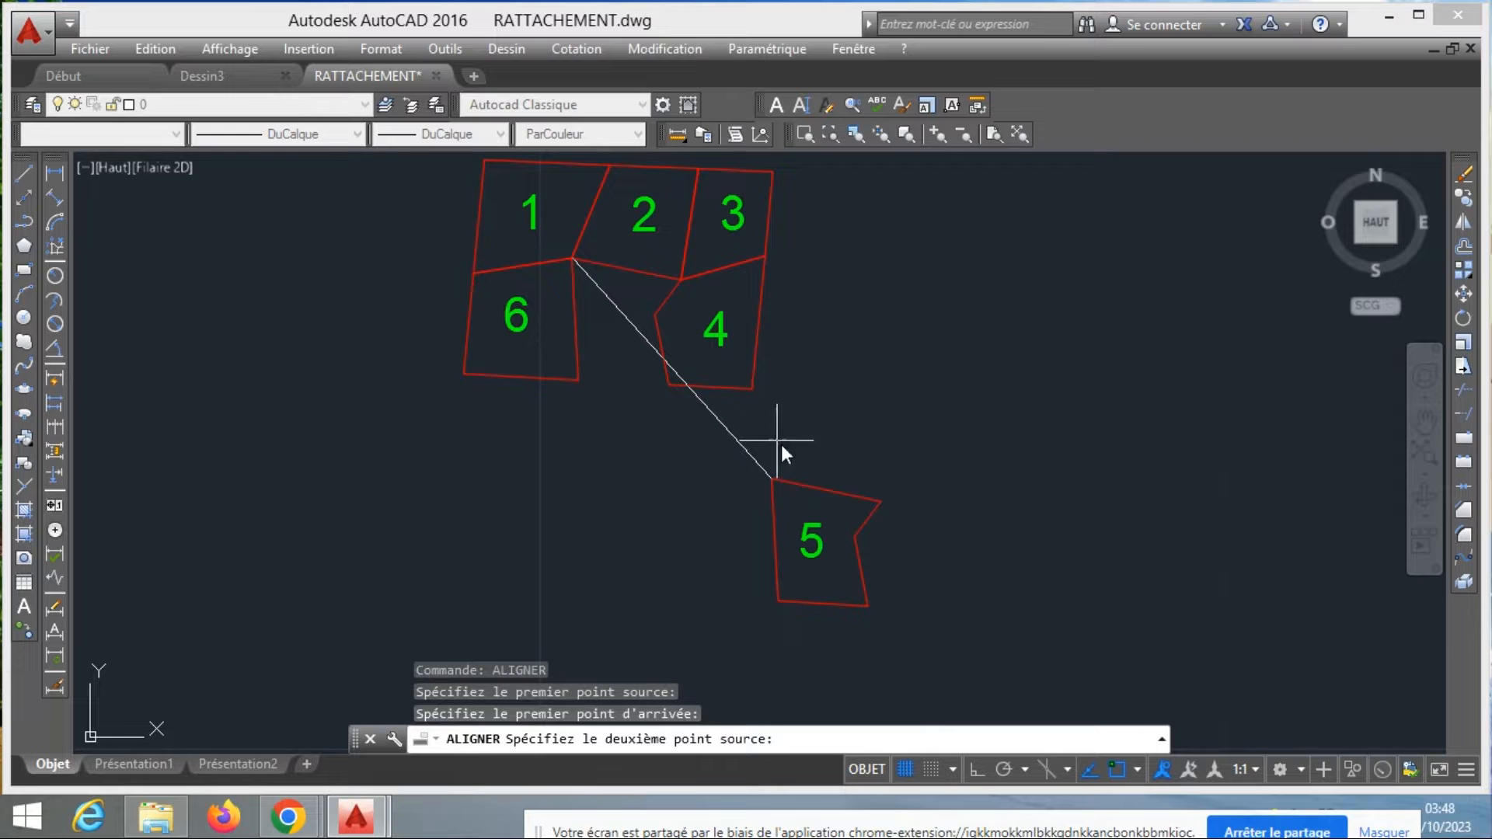
pyautogui.click(880, 501)
pyautogui.click(681, 279)
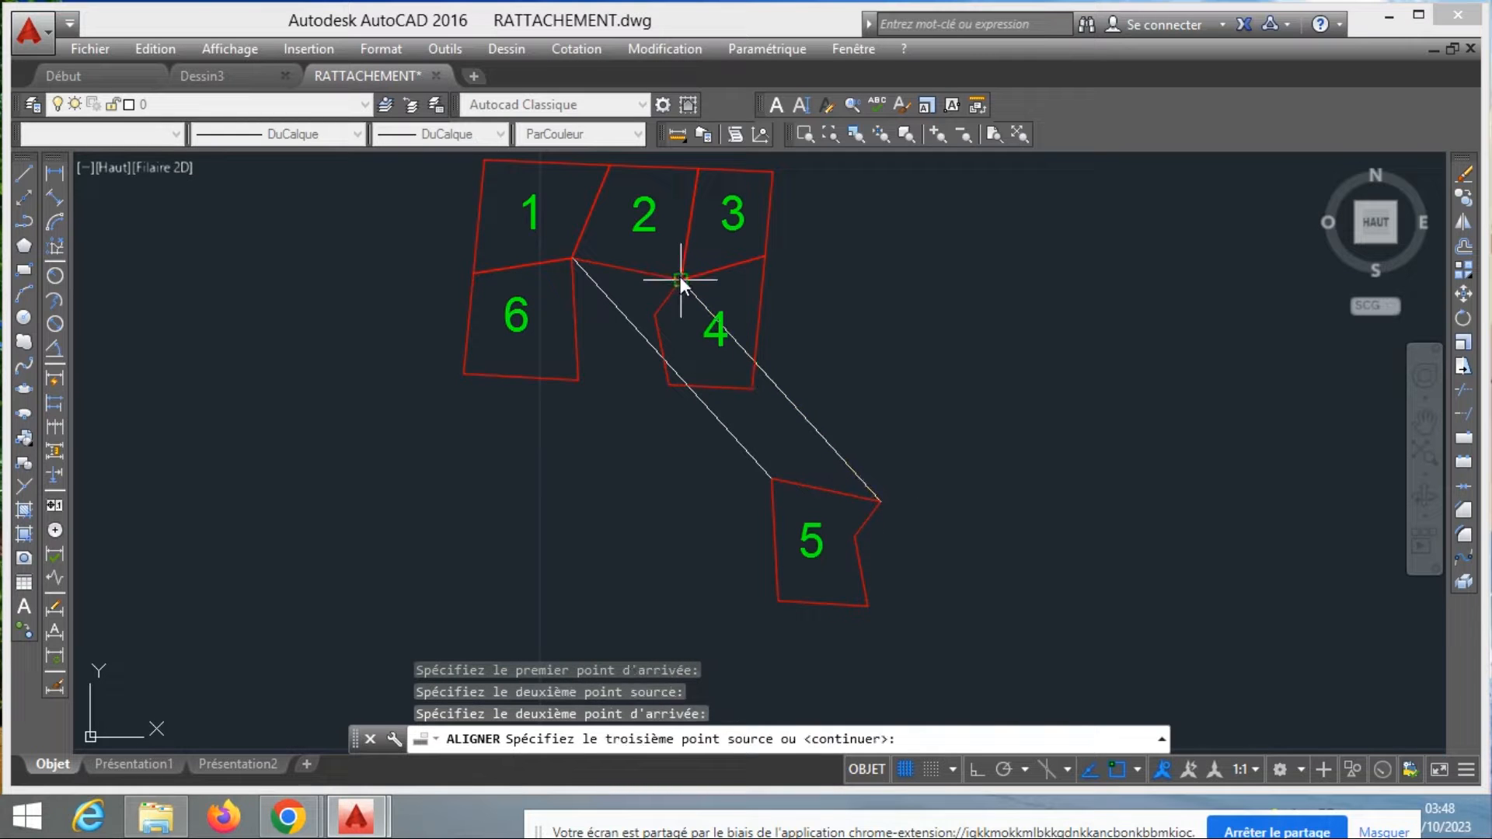
pyautogui.press('Return')
pyautogui.press('Return')
# Examine the assembled block of parcels 1 to 6 and the fit along their shared edges
pyautogui.scroll(-1, 754, 459)
pyautogui.scroll(2, 632, 291)
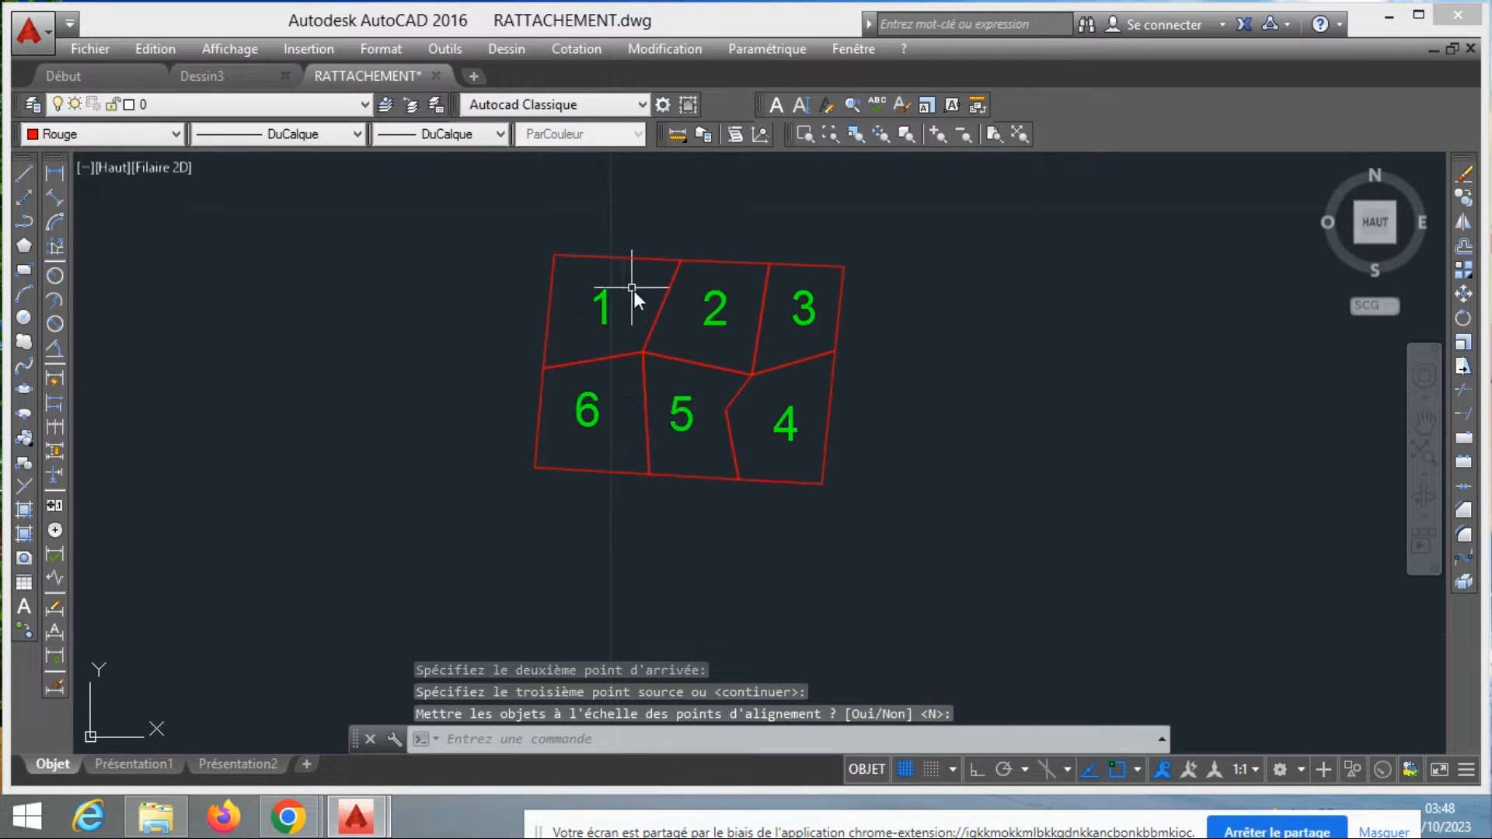
pyautogui.scroll(4, 643, 371)
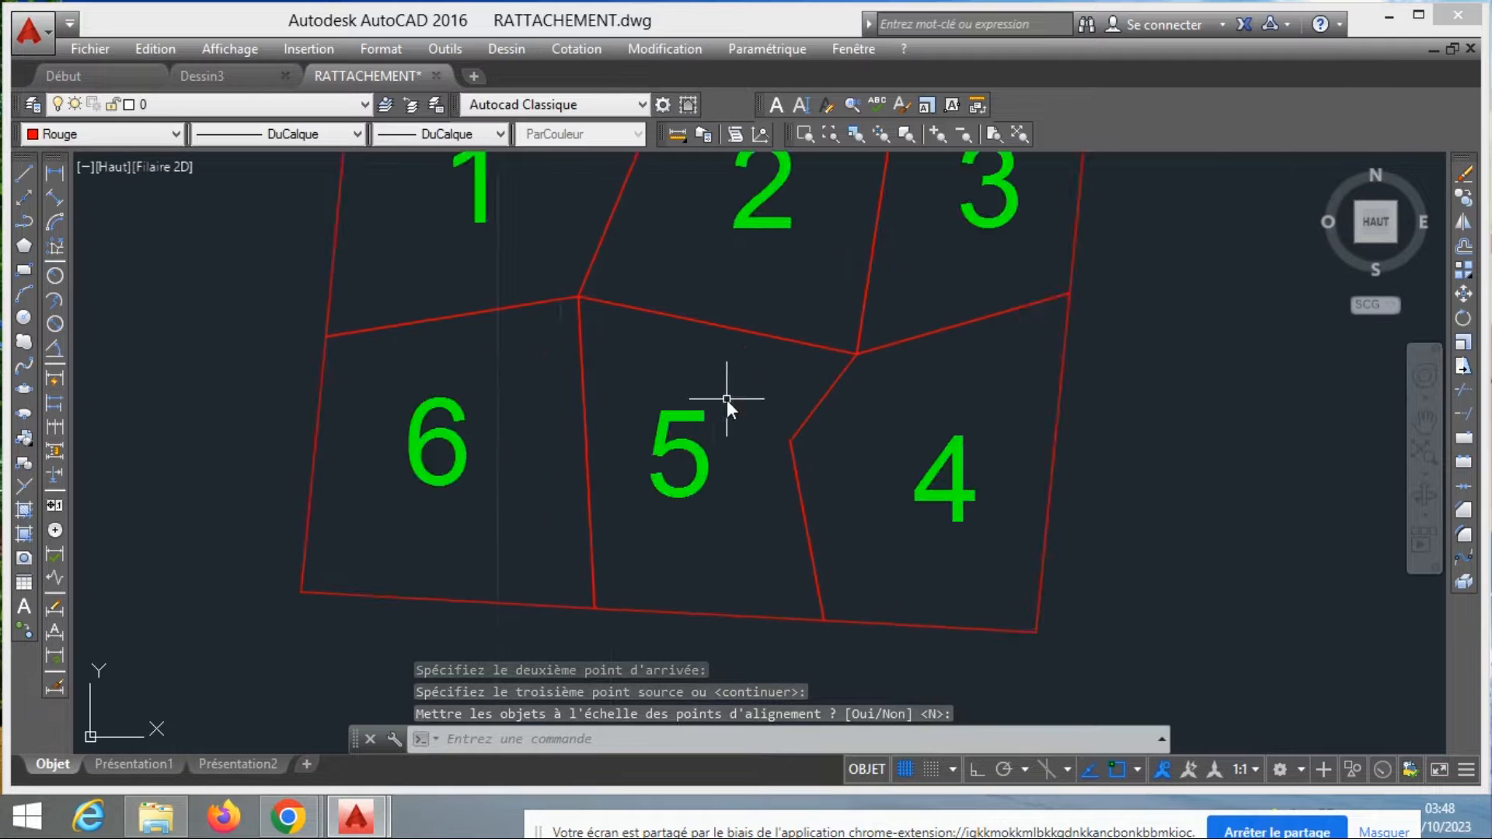
pyautogui.scroll(-6, 726, 399)
pyautogui.scroll(2, 673, 397)
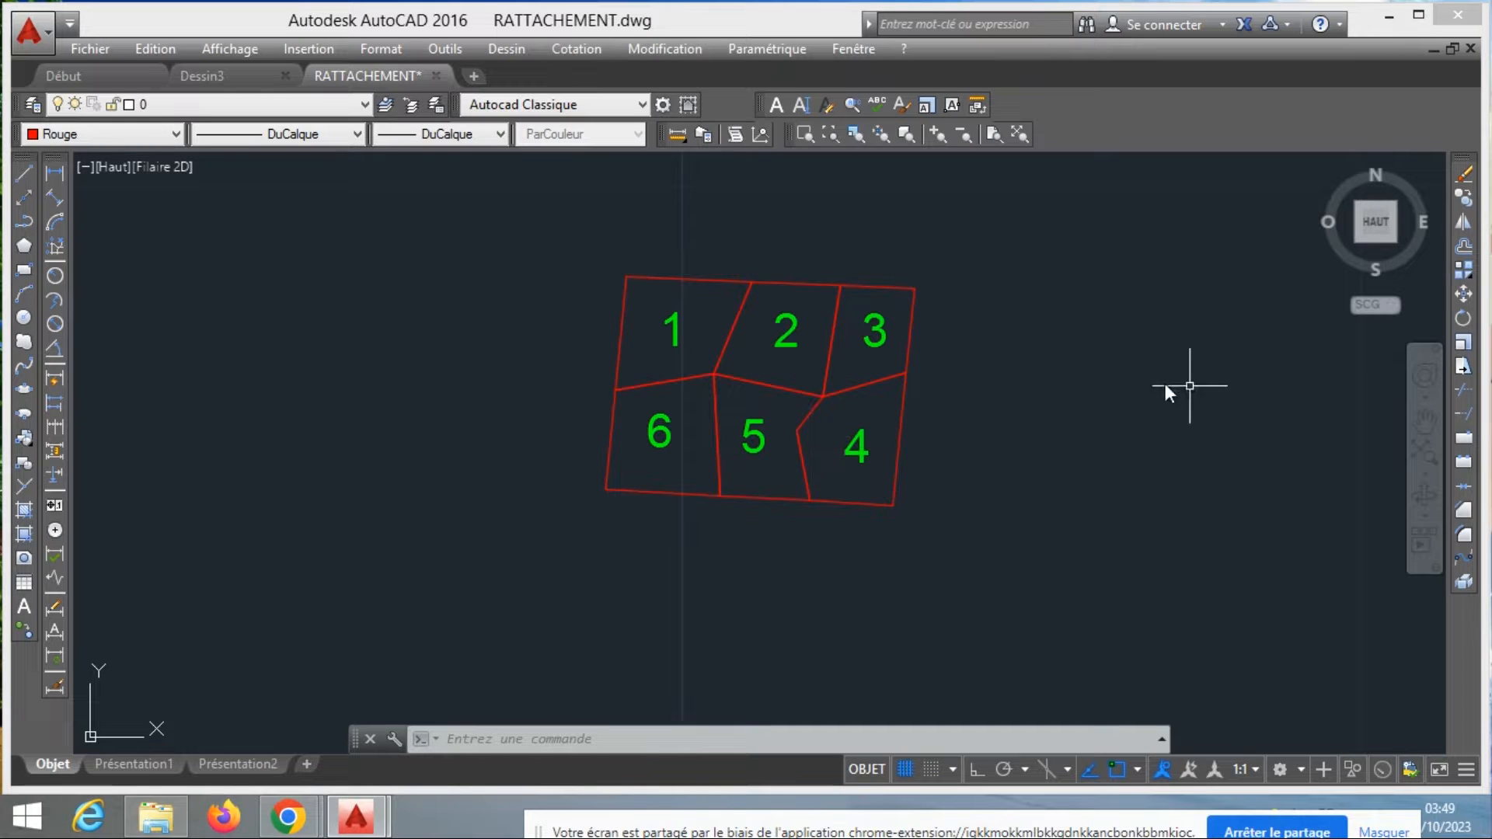
pyautogui.scroll(2, 774, 355)
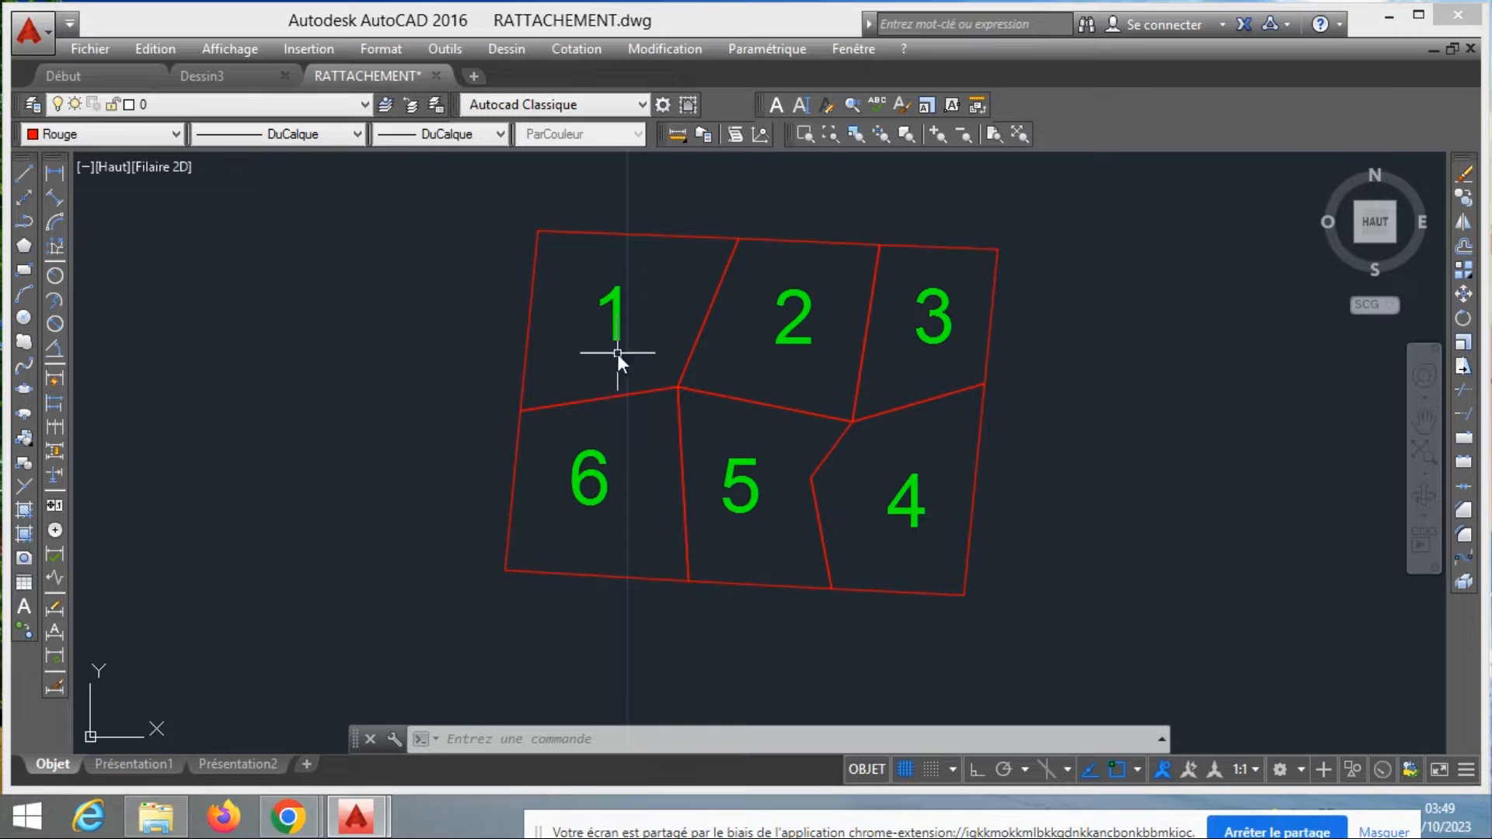
pyautogui.moveTo(617, 353)
pyautogui.mouseDown(button='middle')
pyautogui.moveTo(673, 451)
pyautogui.moveTo(591, 439)
pyautogui.mouseUp(button='middle')
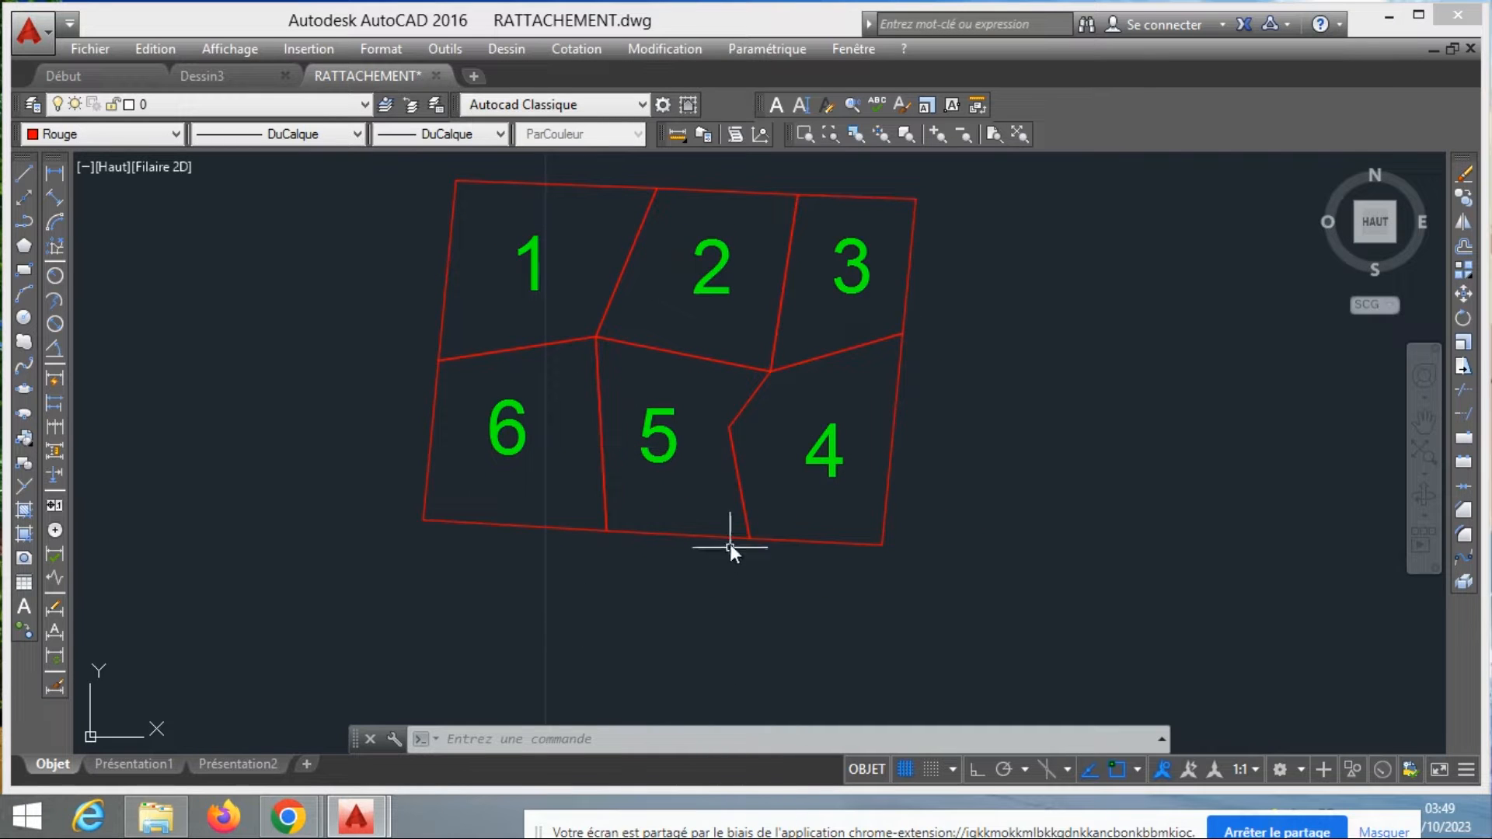
pyautogui.moveTo(525, 321); pyautogui.dragTo(560, 397, button='middle')
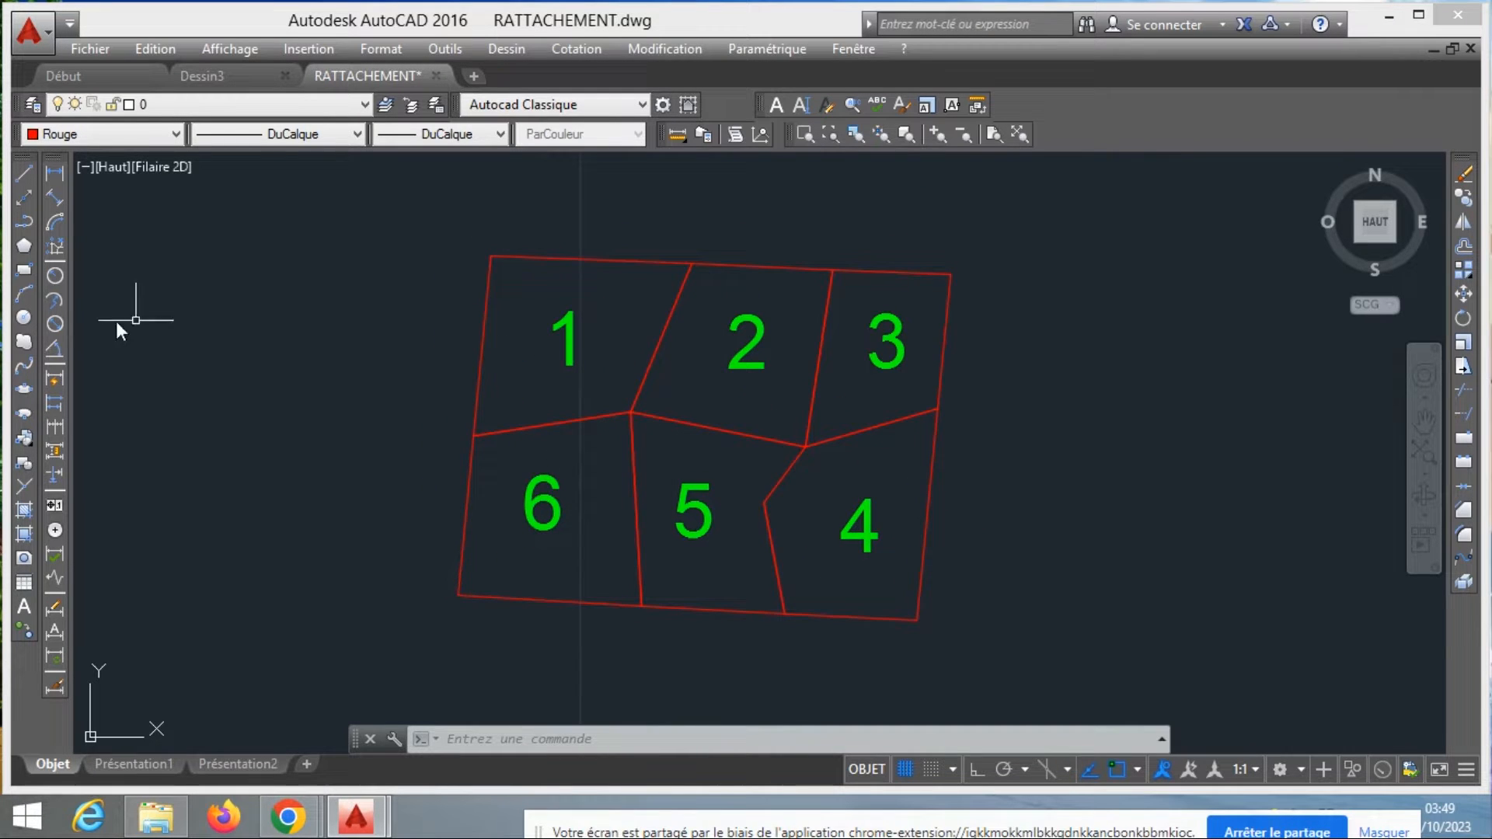
# Draw a closed polyline around the whole block of parcels through its four outer corners
pyautogui.click(24, 223)
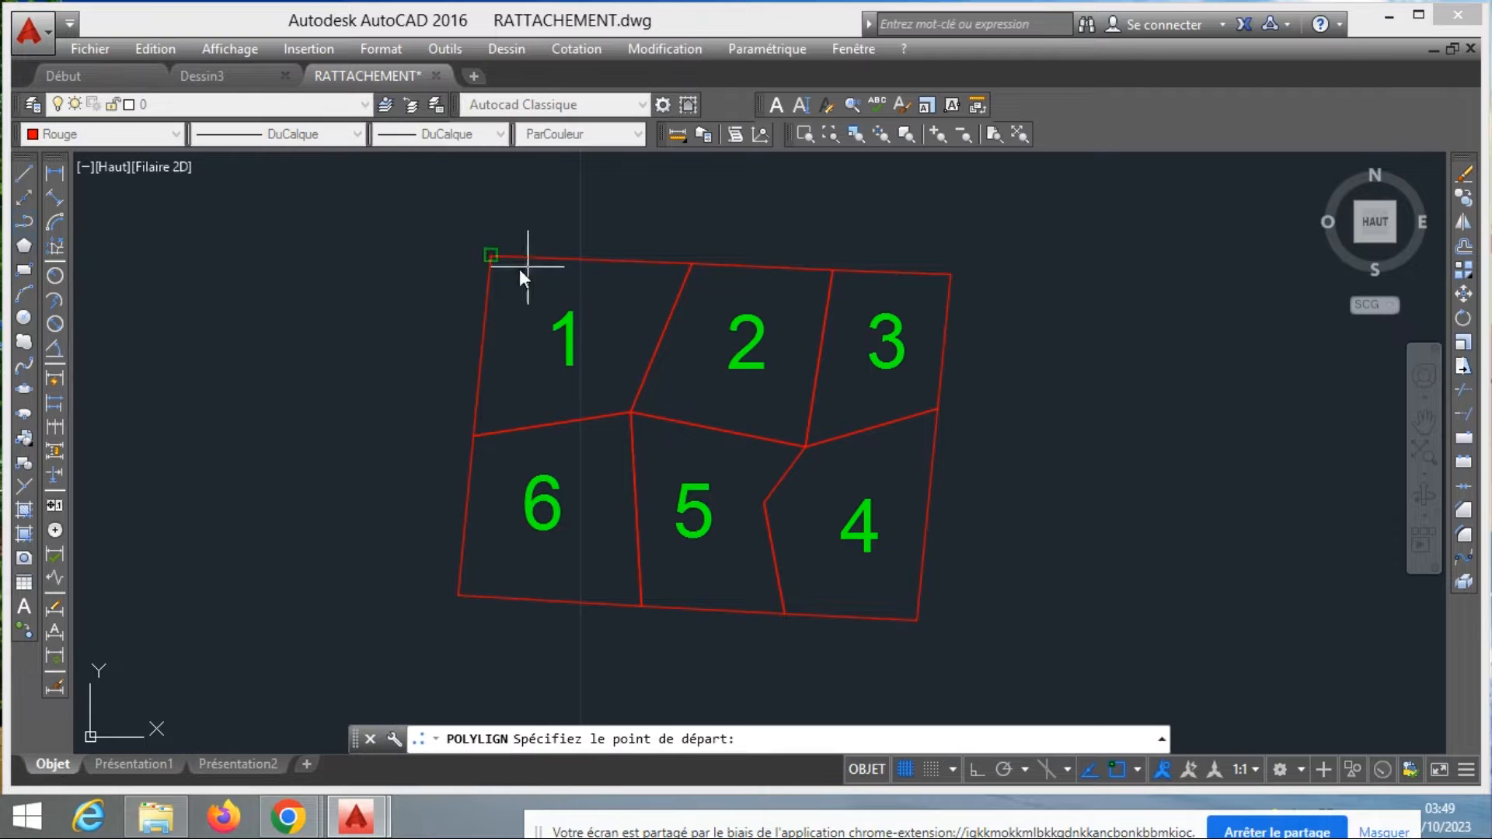
pyautogui.click(490, 255)
pyautogui.moveTo(777, 280); pyautogui.dragTo(773, 238, button='middle')
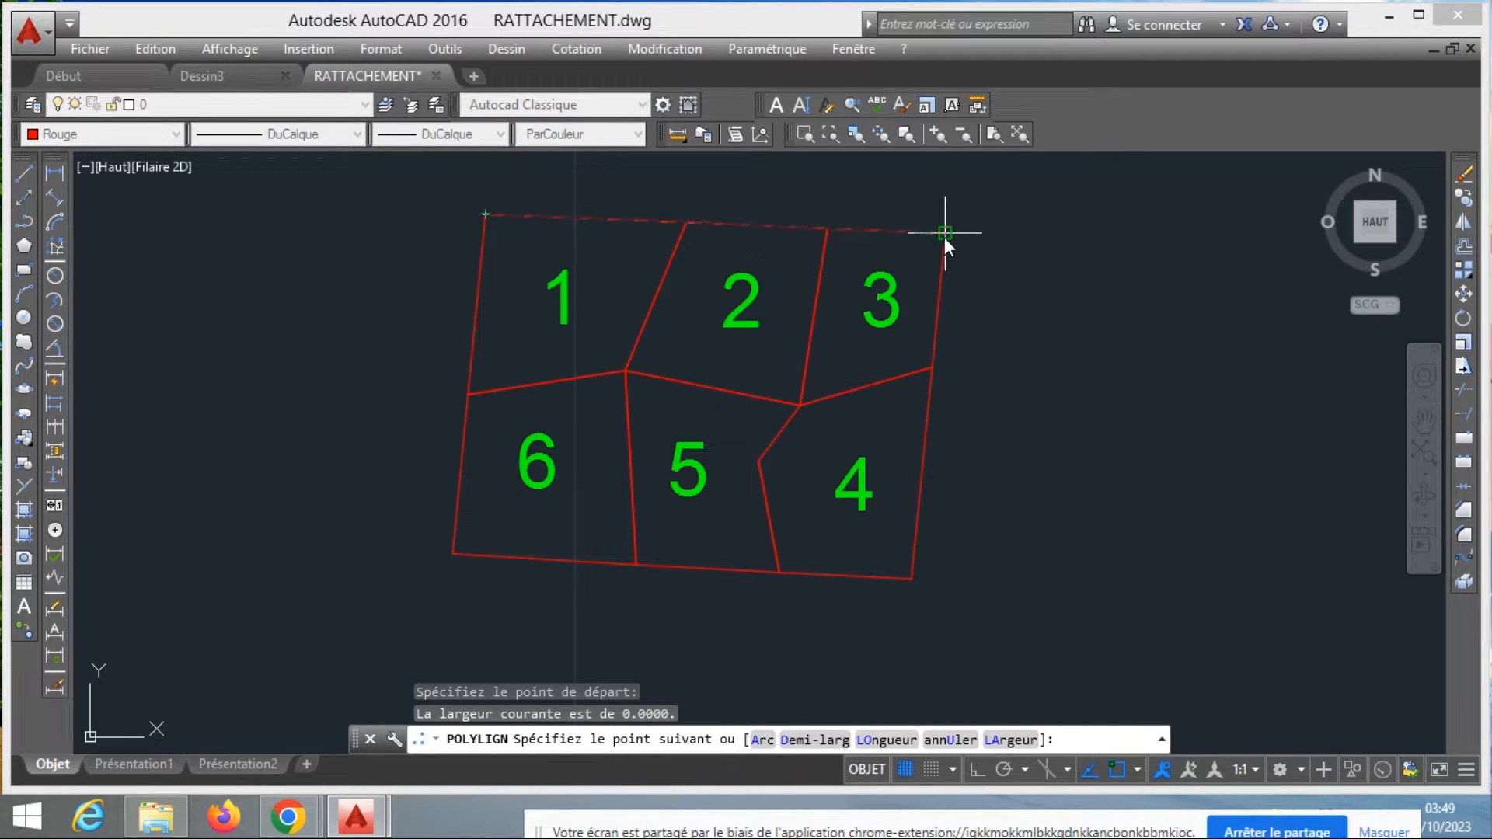
pyautogui.click(945, 232)
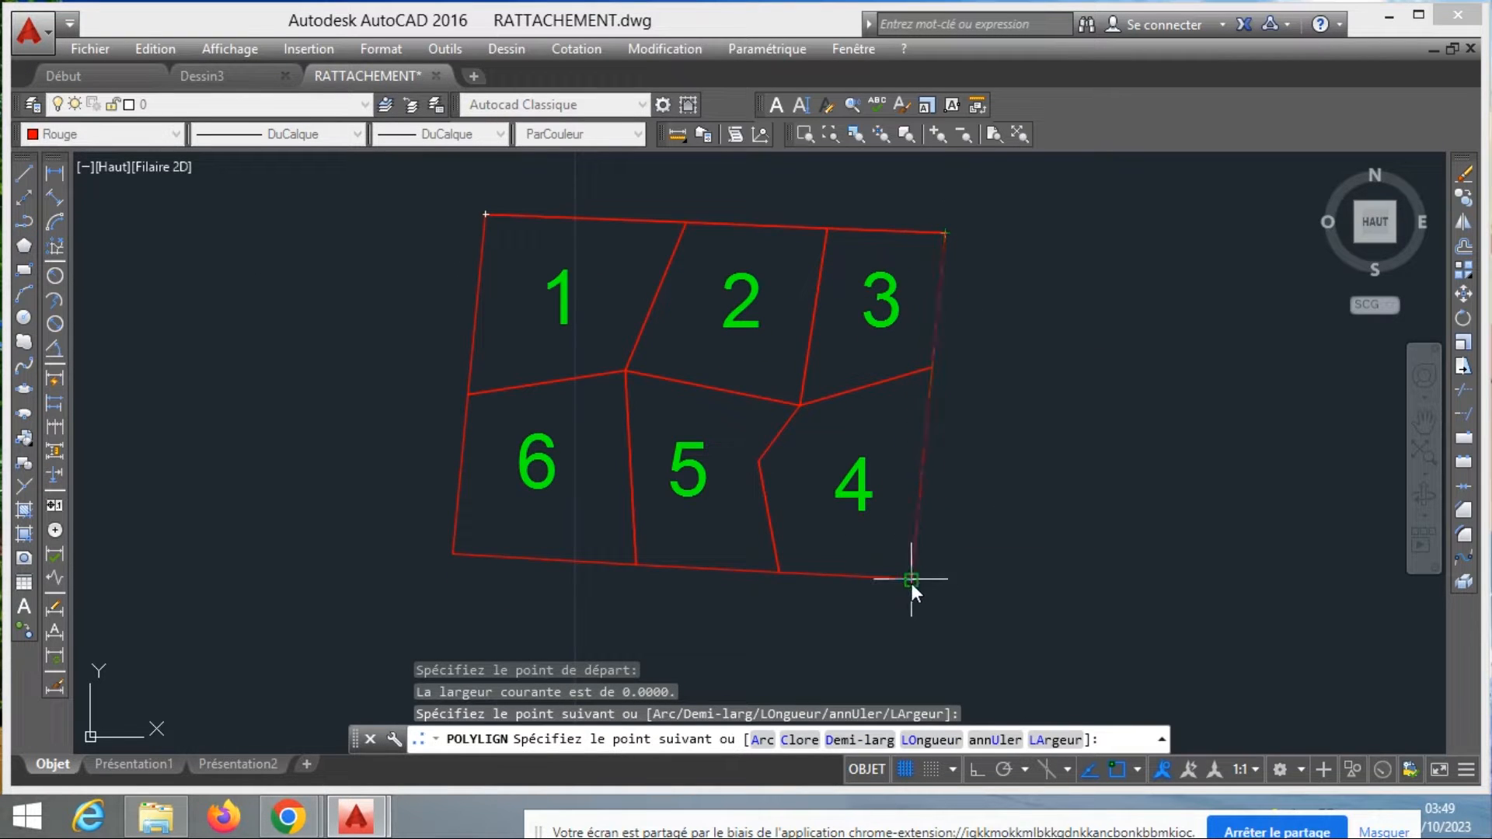
pyautogui.click(911, 579)
pyautogui.click(453, 554)
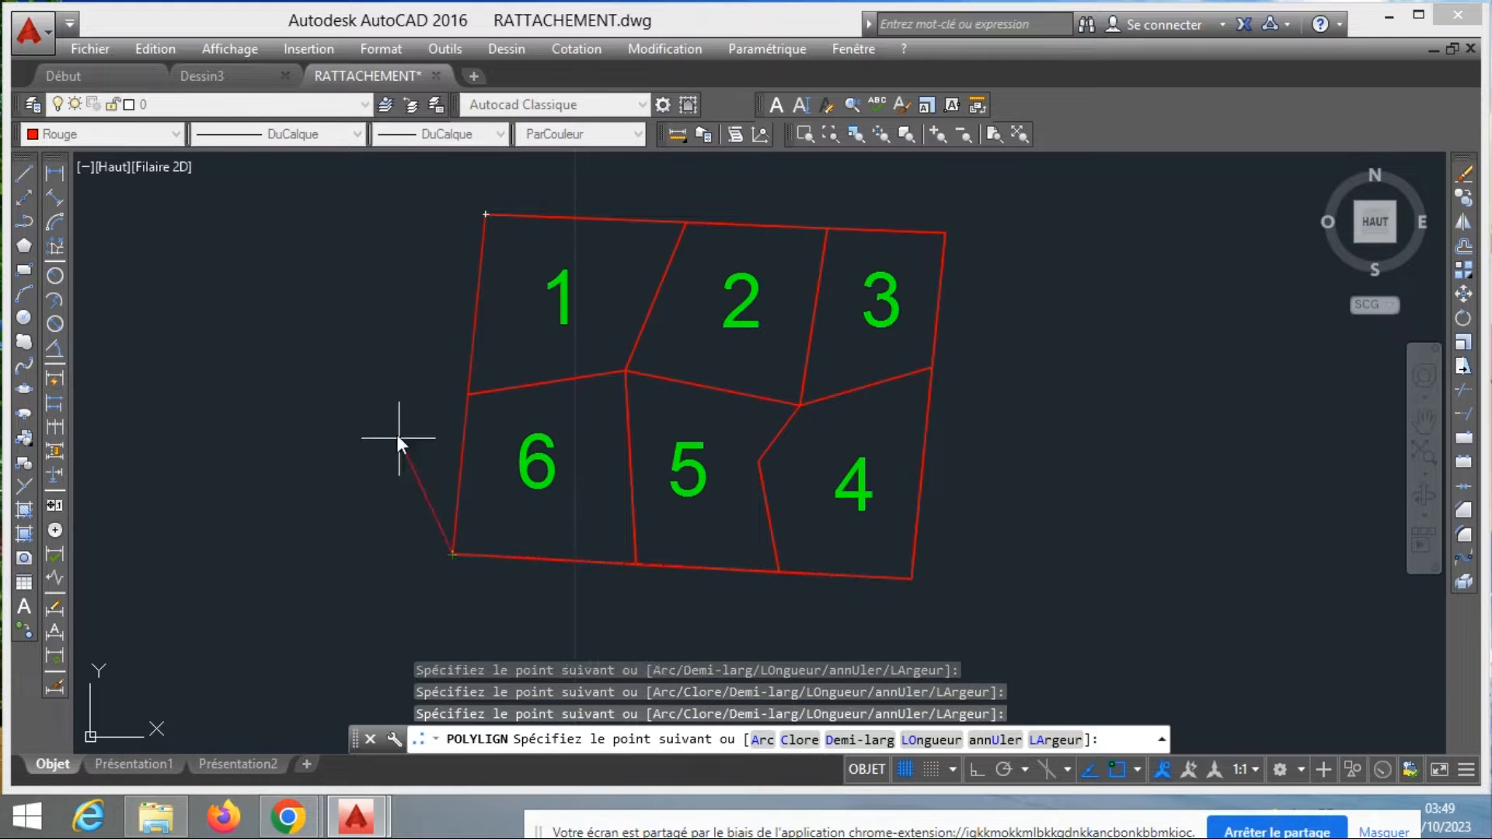
pyautogui.rightClick(398, 439)
pyautogui.click(437, 516)
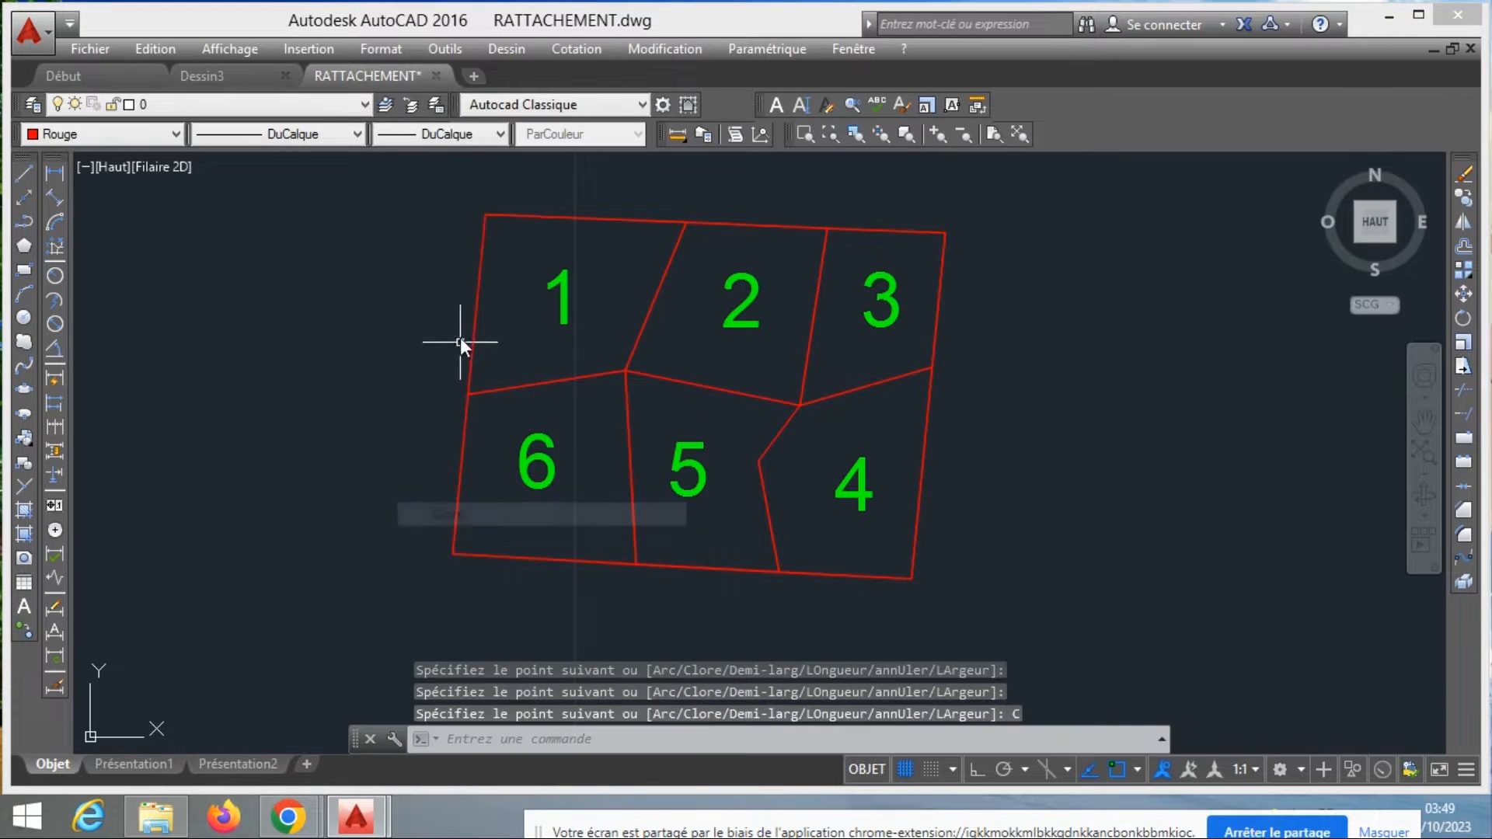
# Set the width of all segments of the outer boundary polyline to 1
pyautogui.click(482, 250)
pyautogui.rightClick(481, 251)
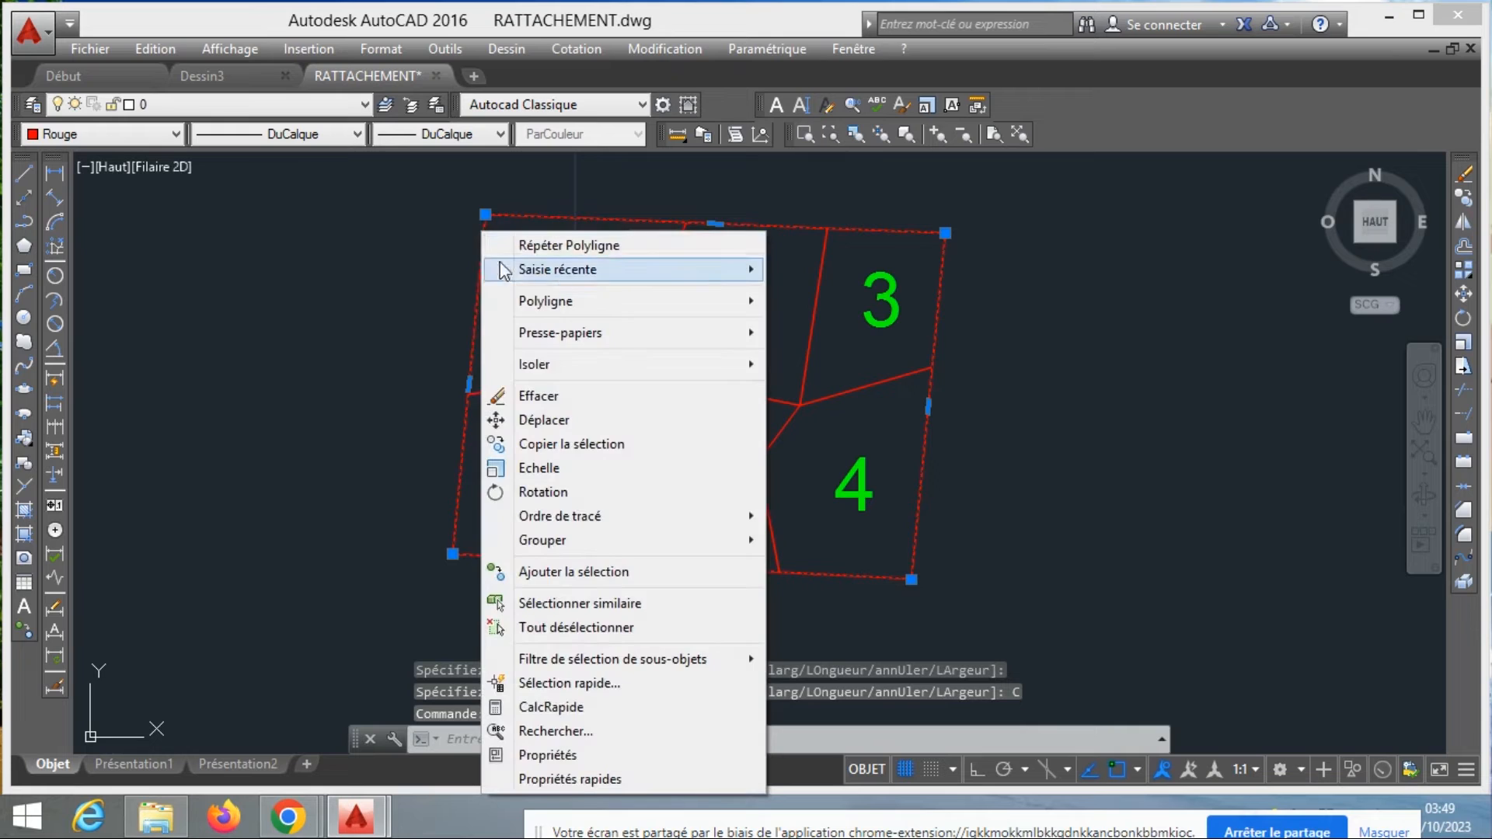
pyautogui.moveTo(667, 302)
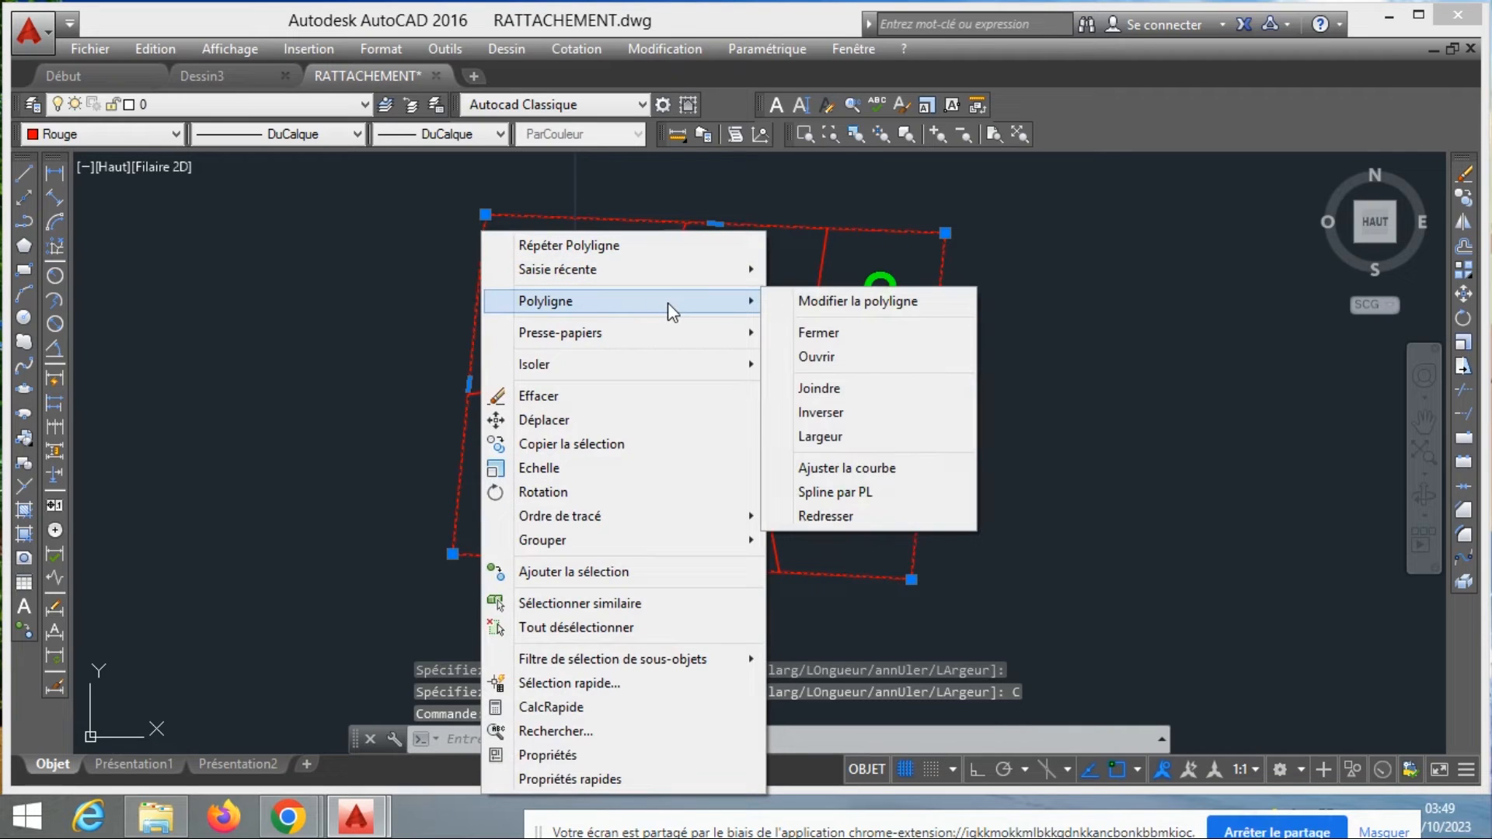
pyautogui.click(900, 437)
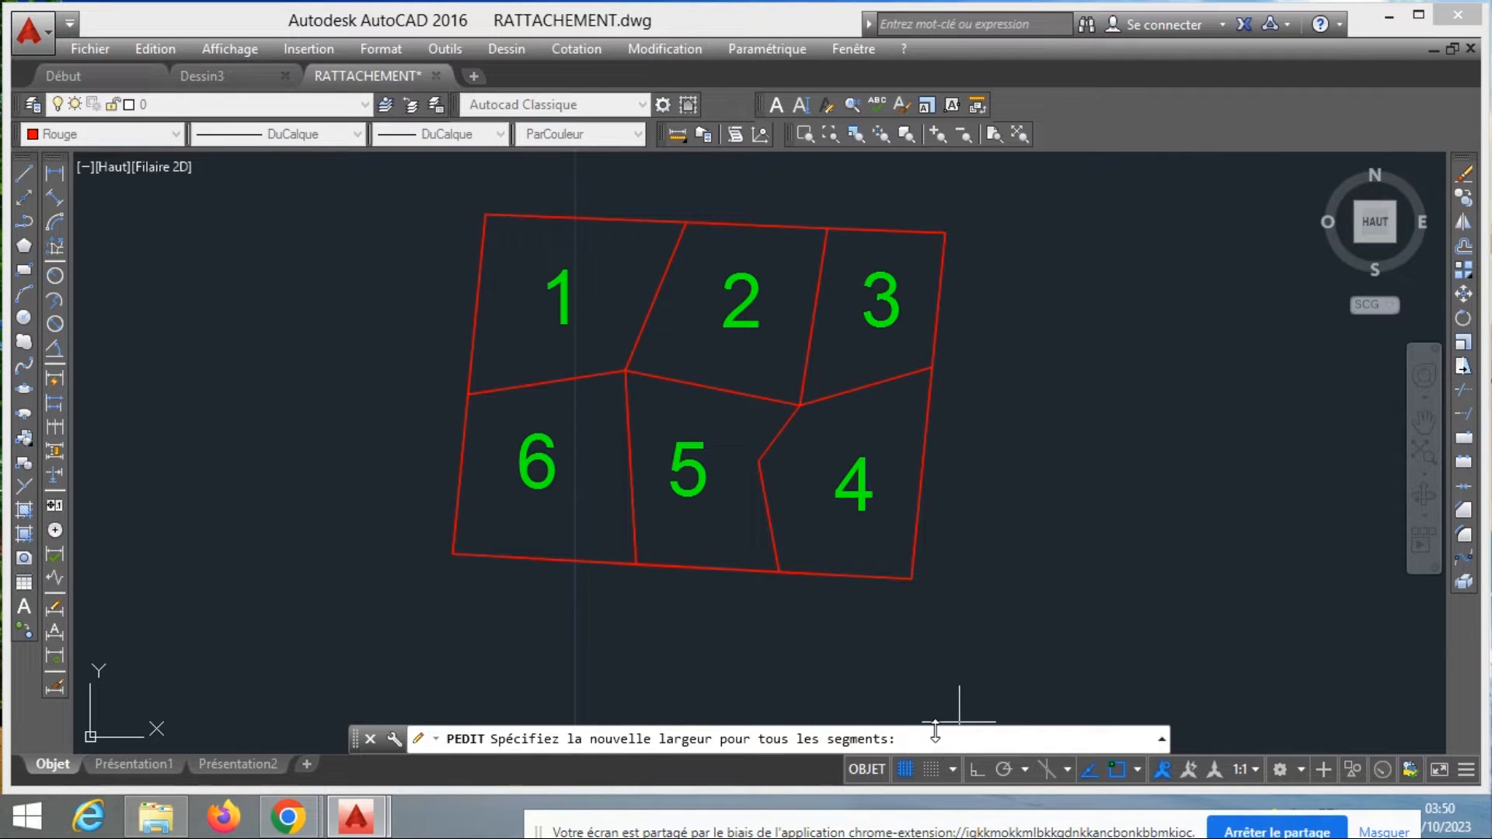
pyautogui.write('1')
pyautogui.press('Return')
pyautogui.press('Return')
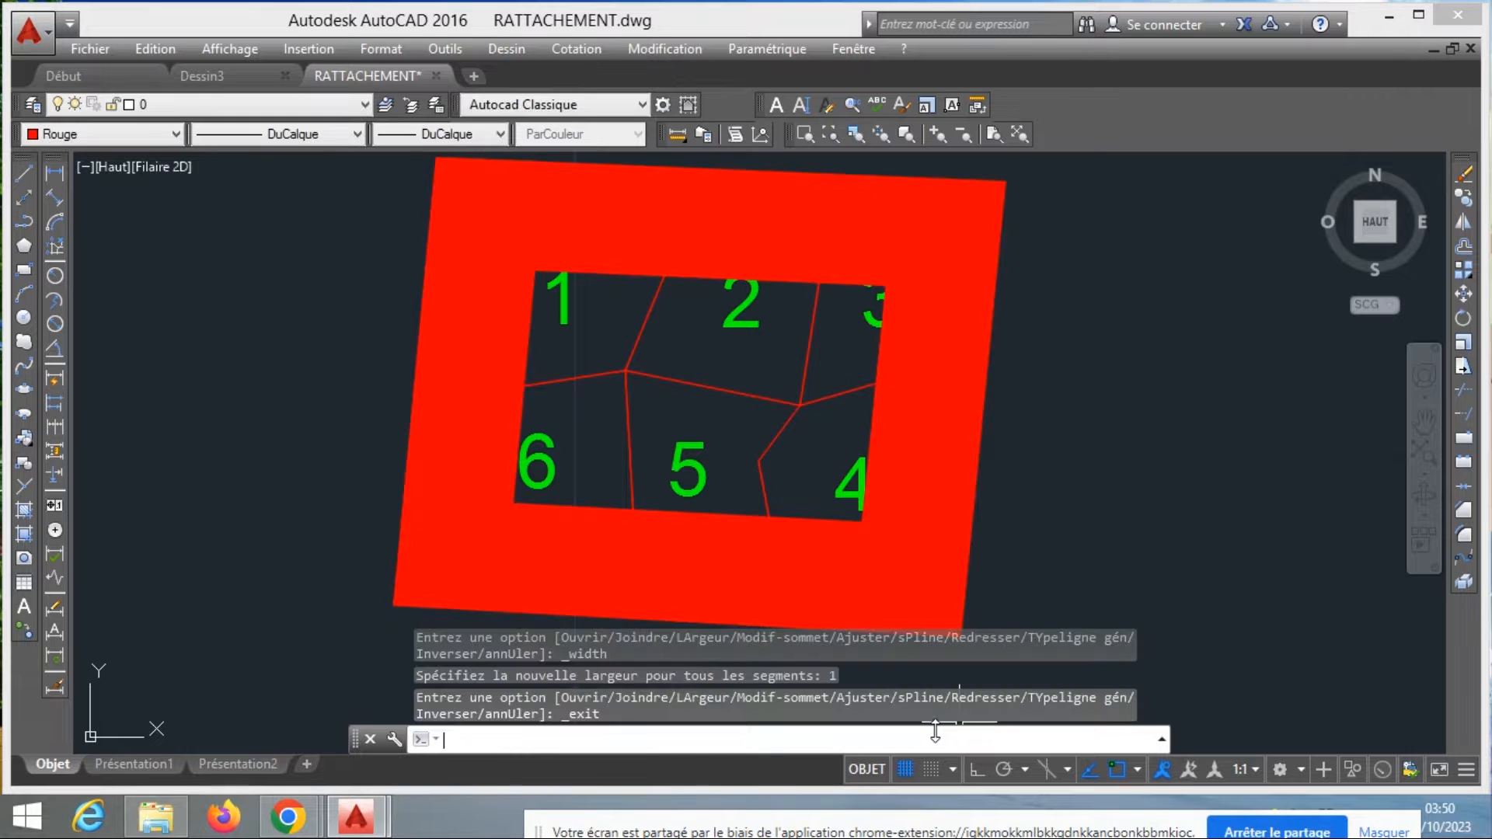
# Set the width of all segments of the outer boundary polyline to 0.2
pyautogui.click(976, 377)
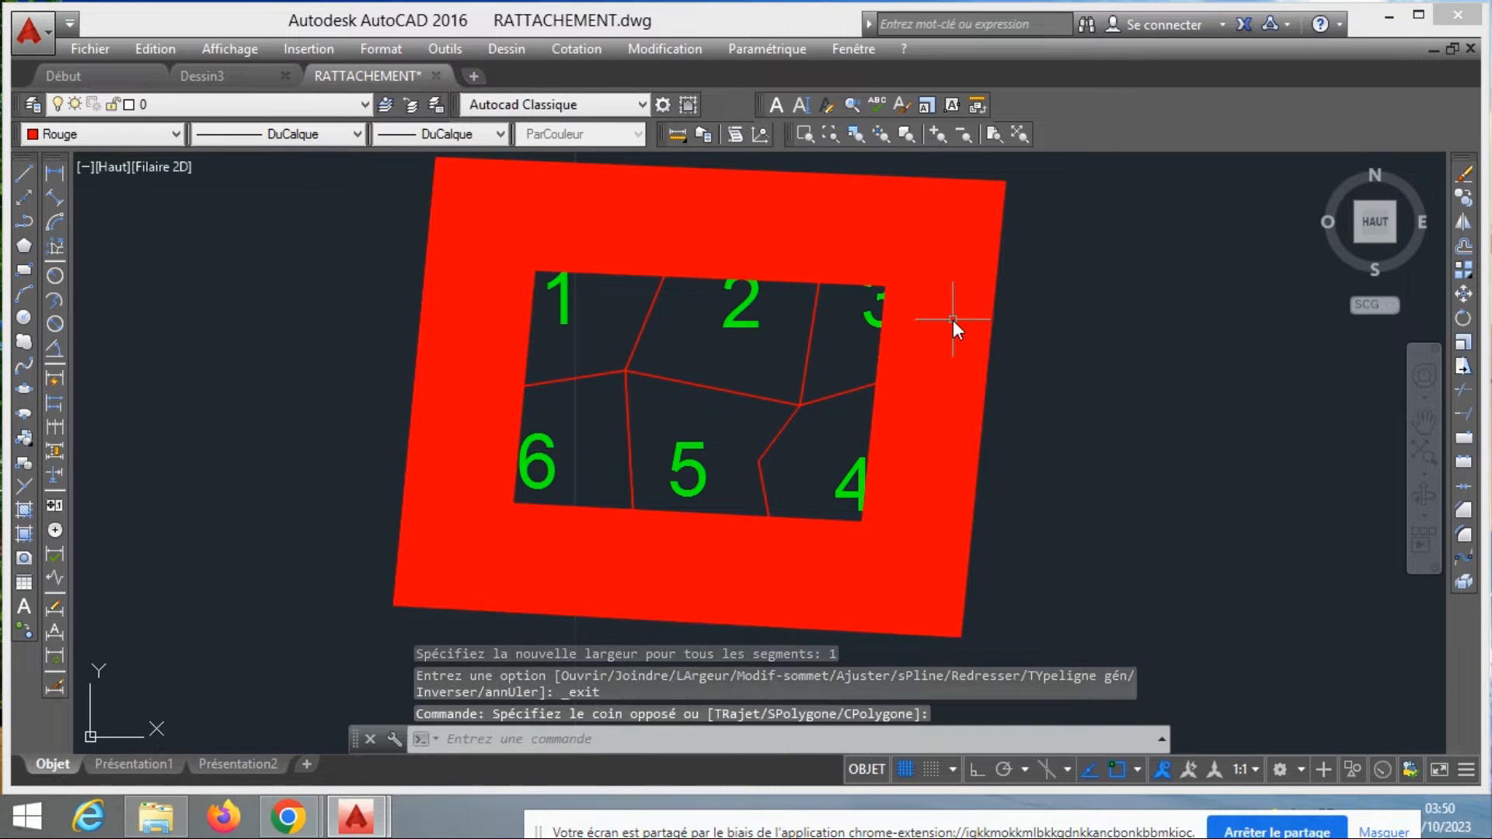
pyautogui.click(911, 229)
pyautogui.click(972, 216)
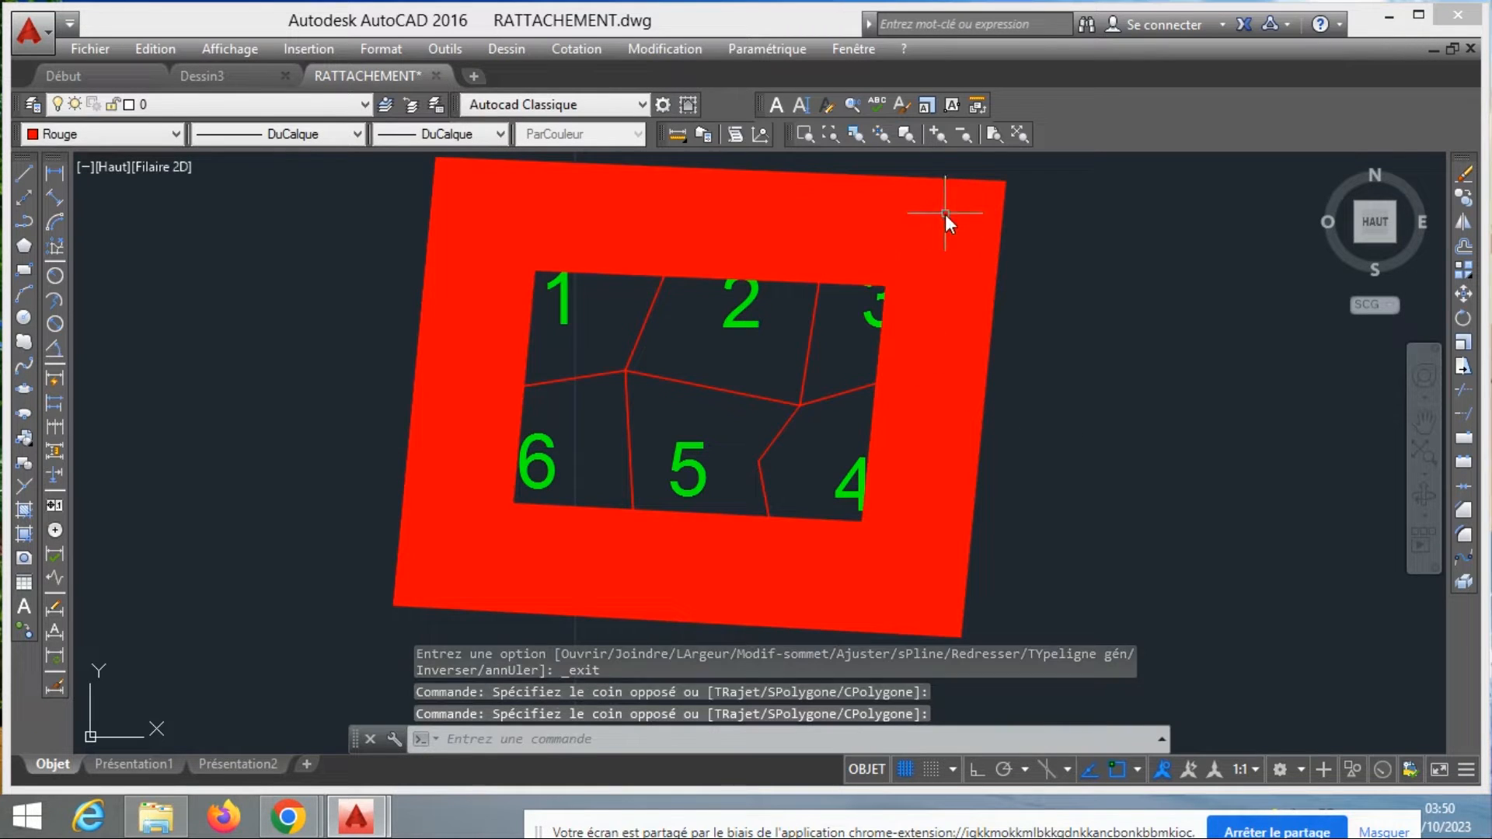
pyautogui.click(1120, 286)
pyautogui.click(970, 222)
pyautogui.rightClick(942, 224)
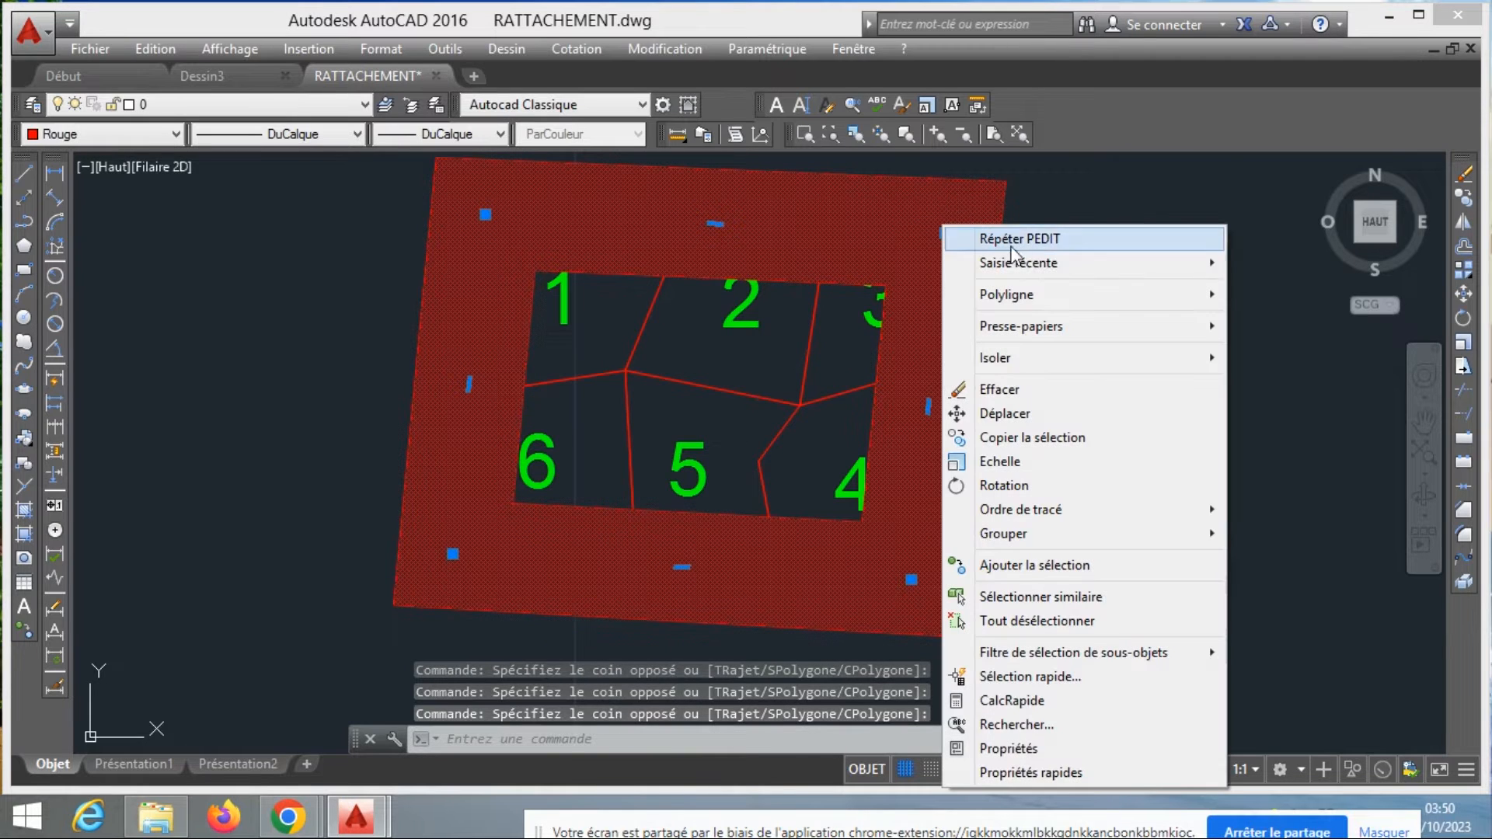
pyautogui.moveTo(1069, 303)
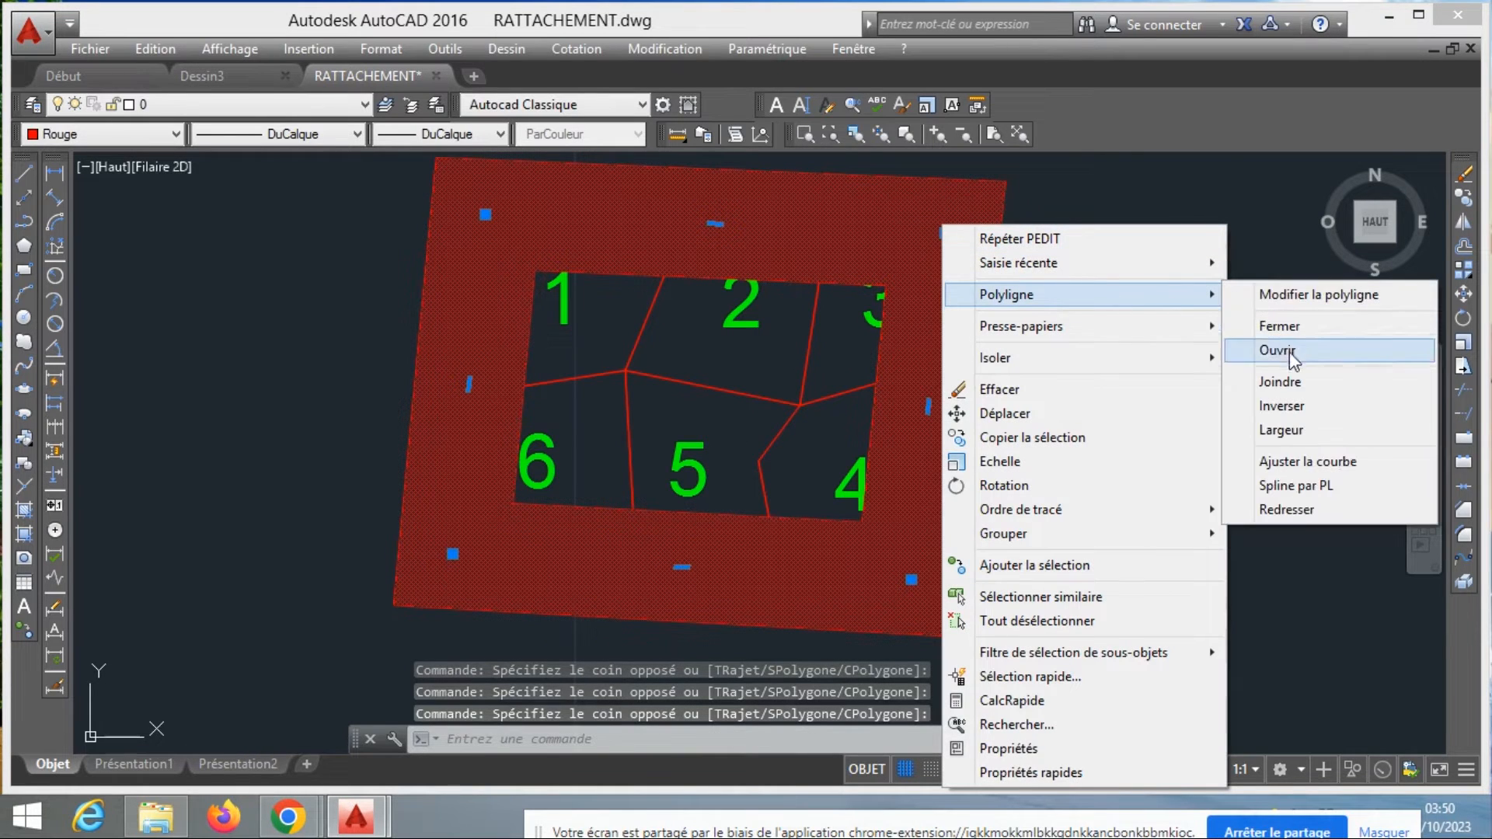
pyautogui.click(1290, 431)
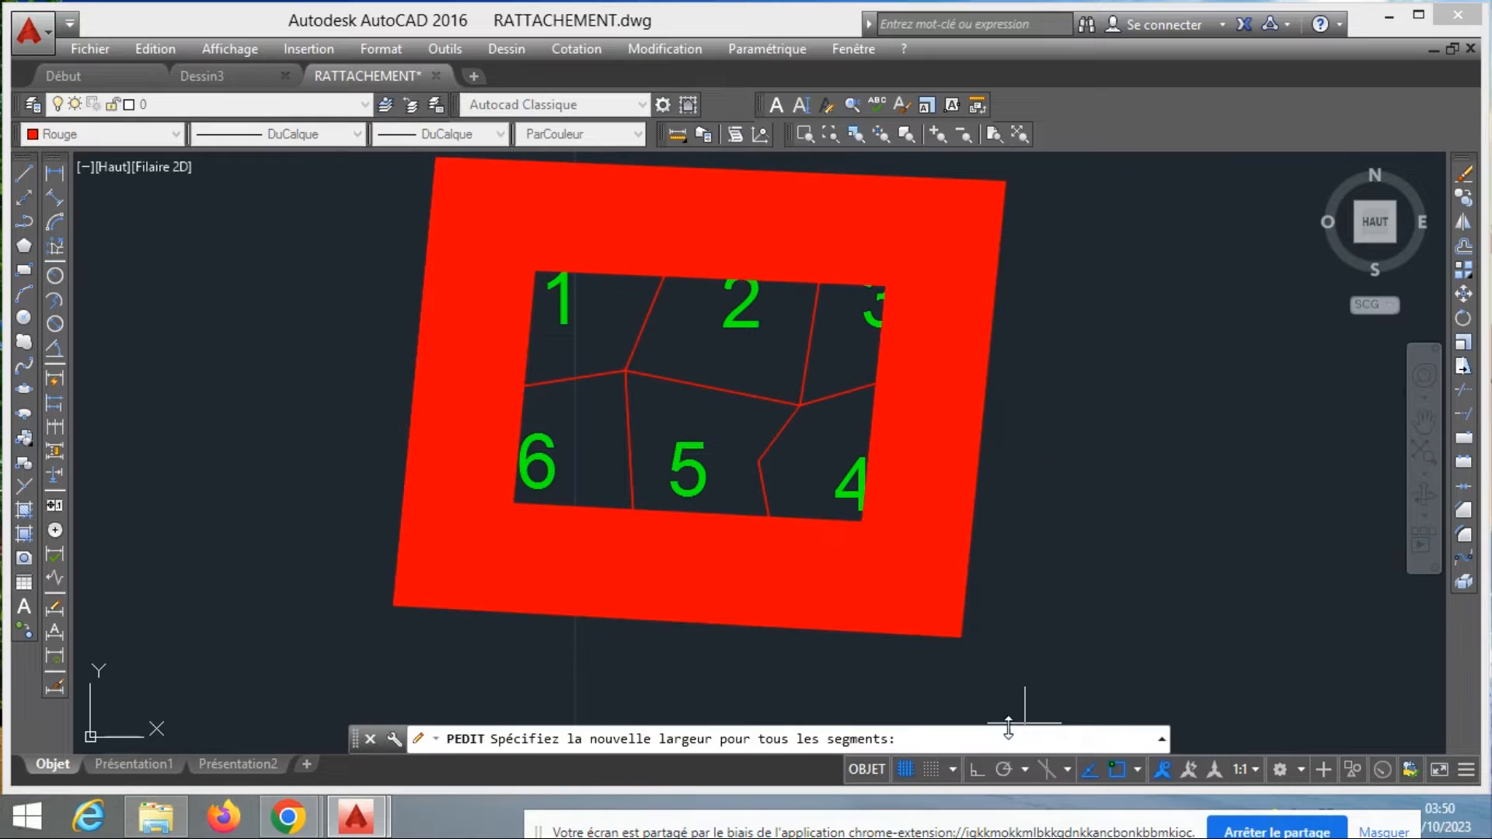
pyautogui.write('0.2')
pyautogui.press('Return')
pyautogui.press('Return')
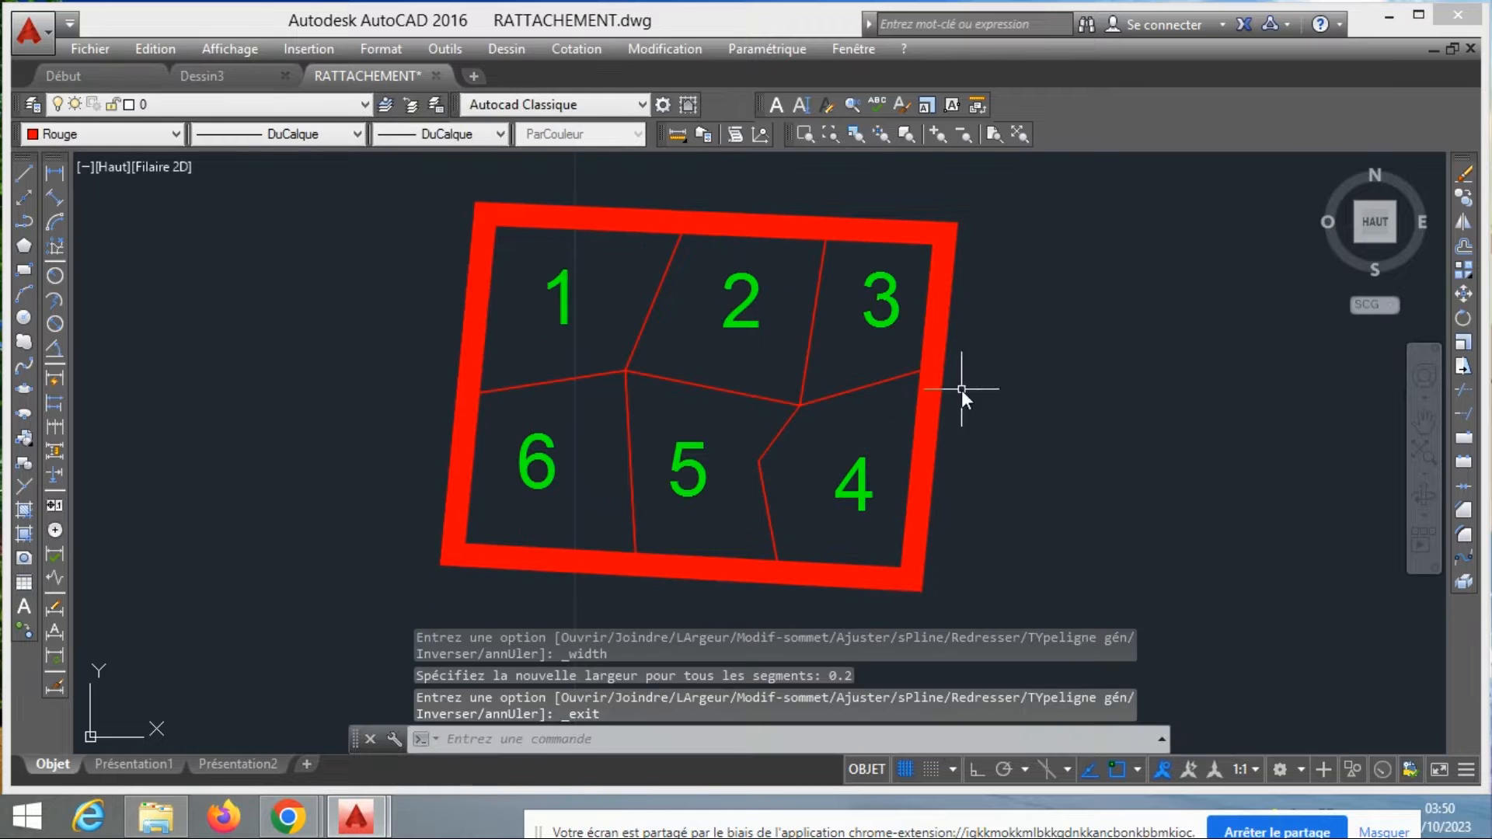
# Reduce the width of all segments of the outer boundary polyline to 0.1
pyautogui.click(934, 373)
pyautogui.press('Escape')
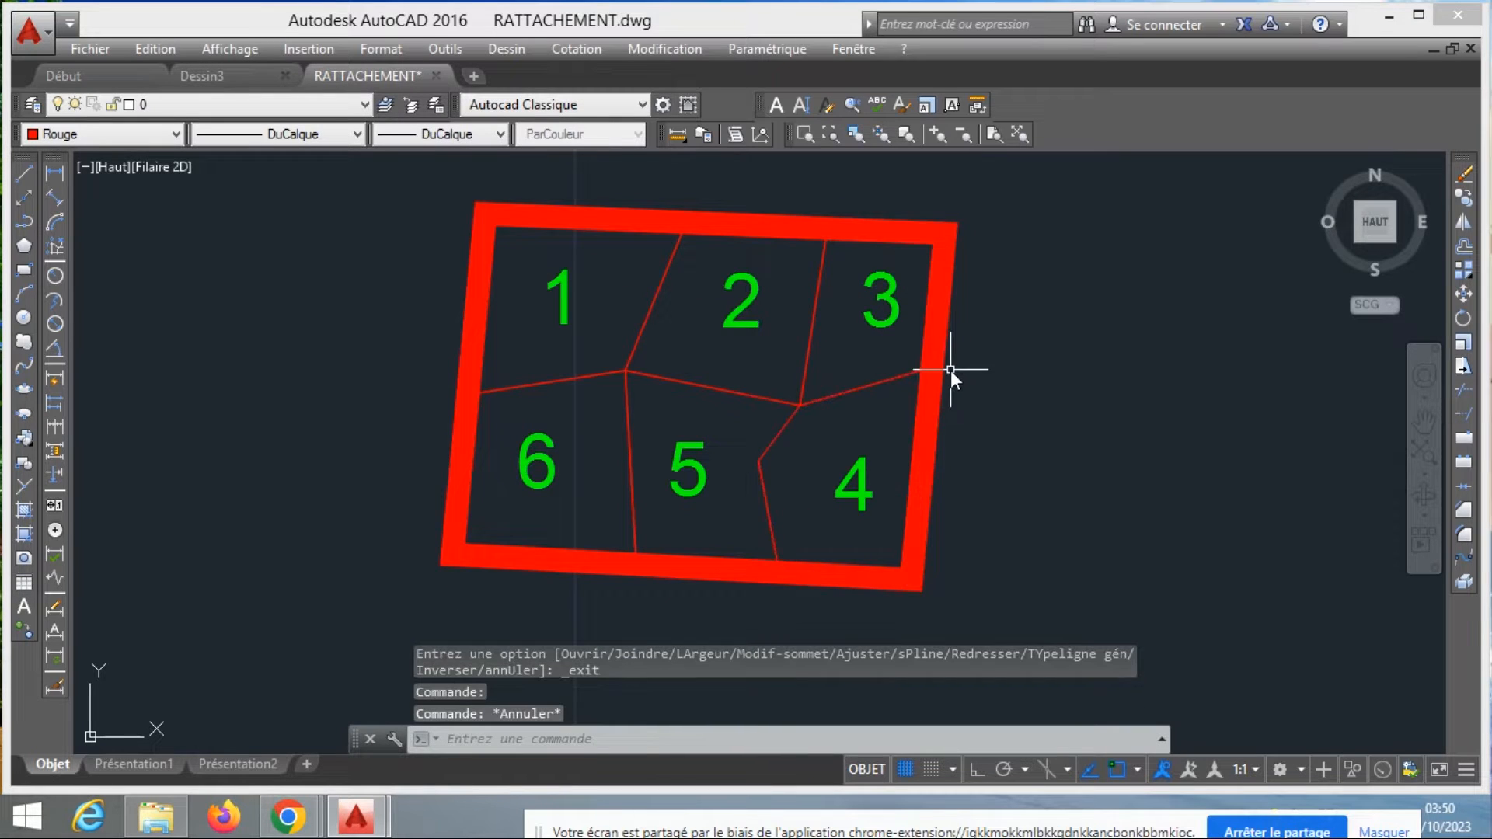
pyautogui.click(613, 208)
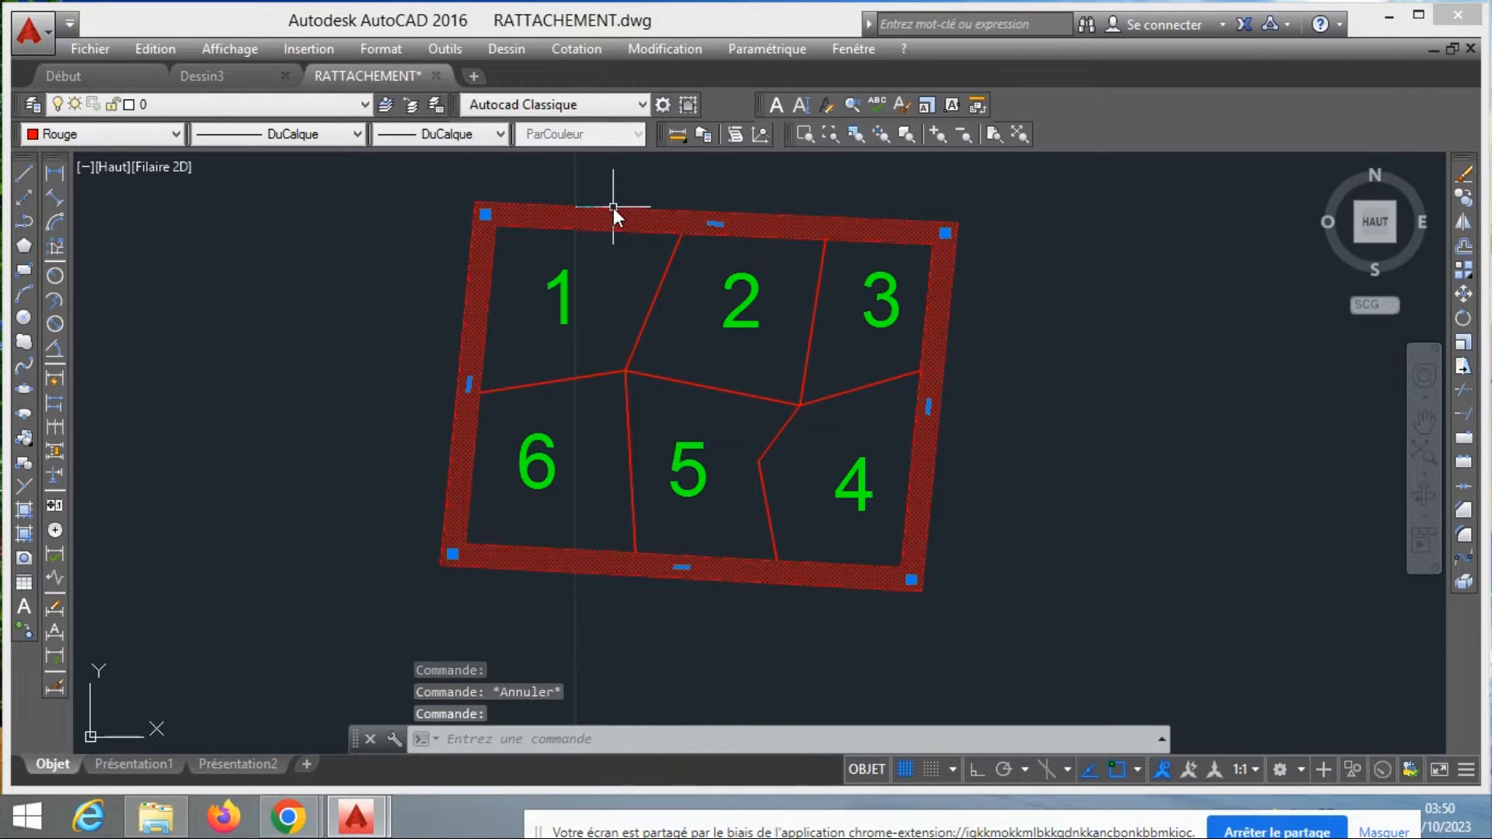
pyautogui.rightClick(613, 207)
pyautogui.moveTo(878, 281)
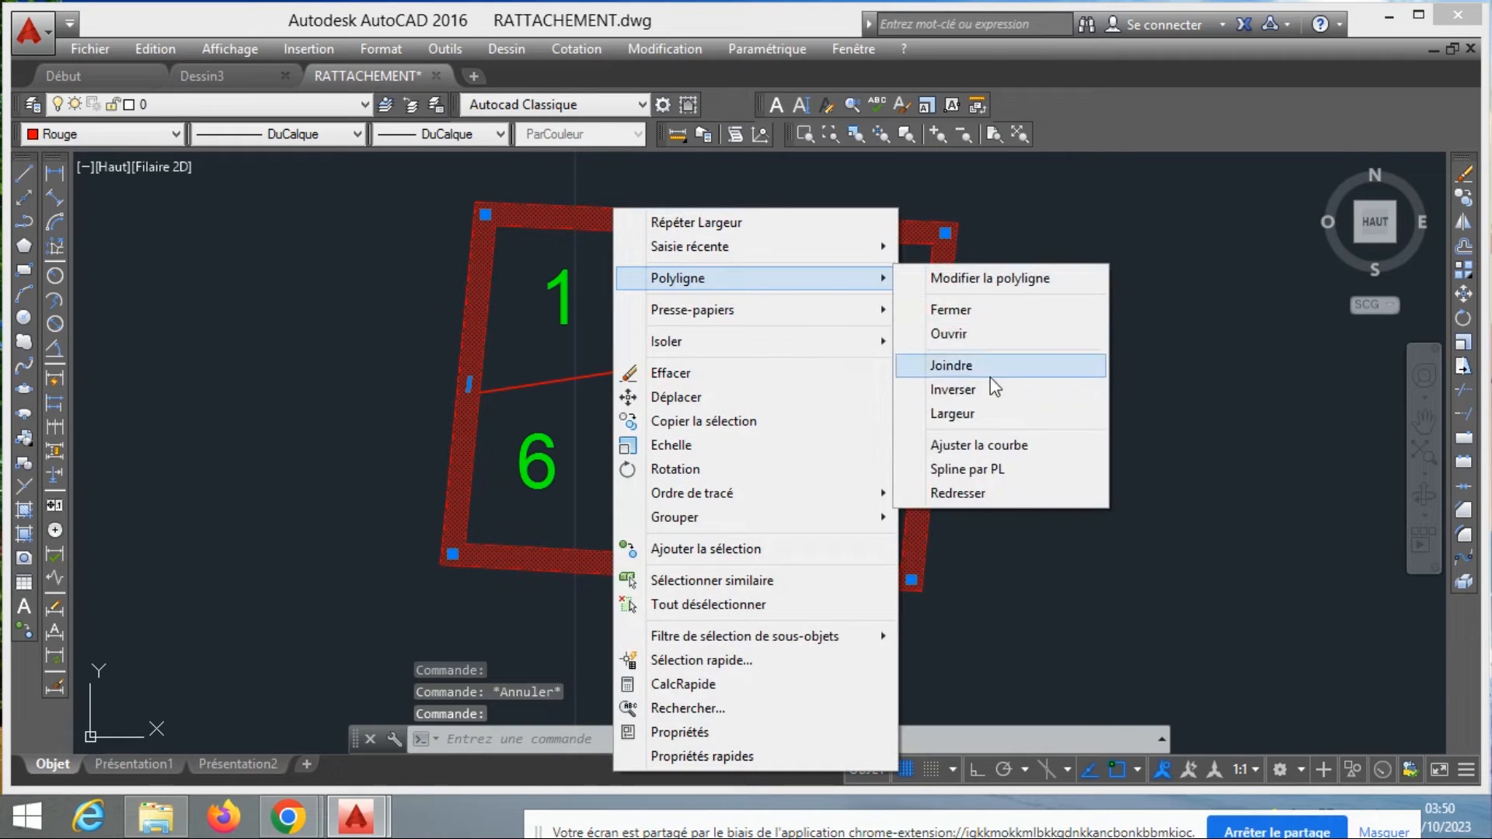
pyautogui.click(995, 415)
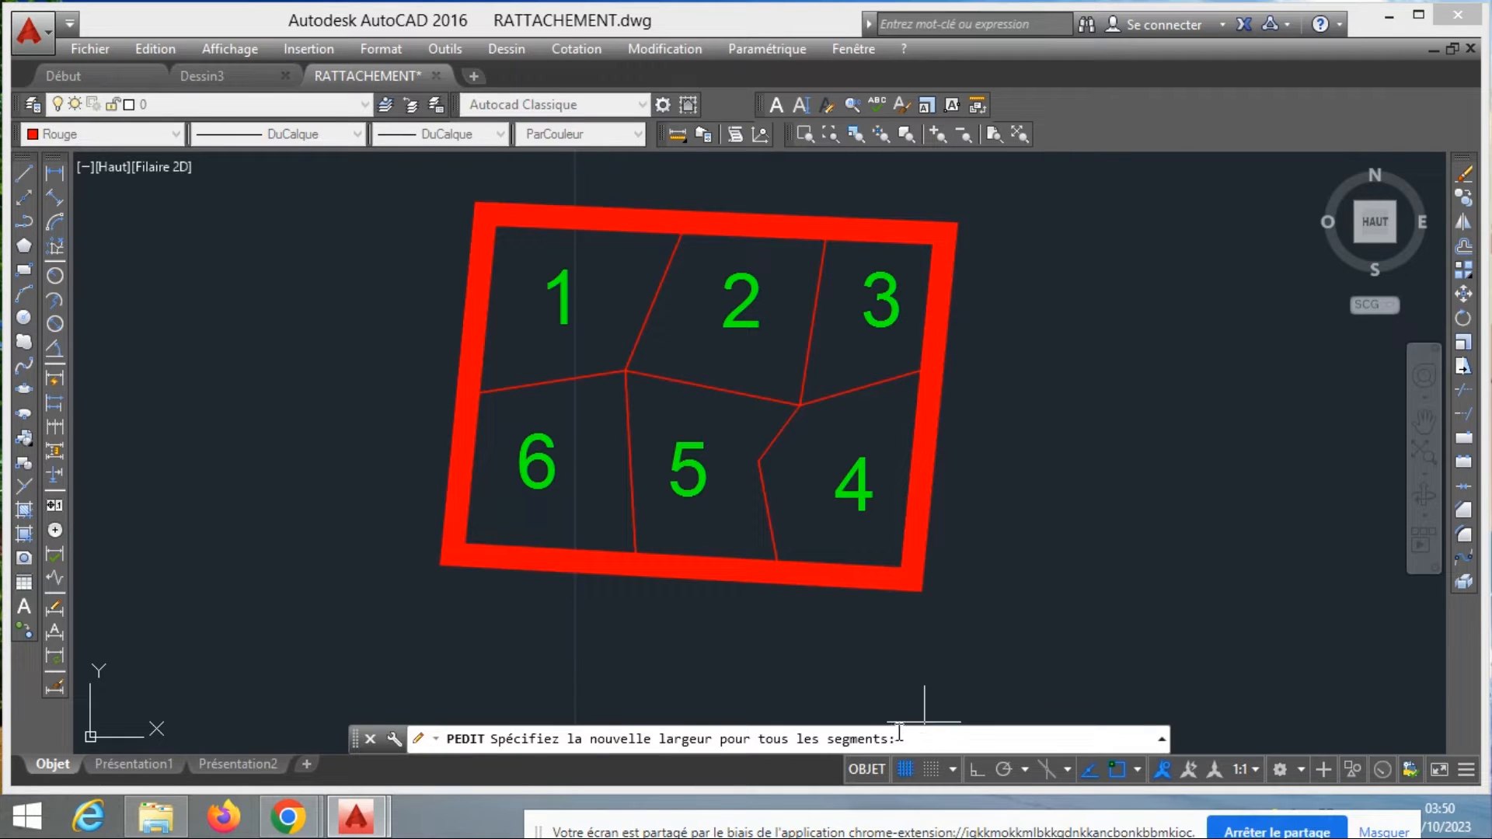
pyautogui.write('0.1')
pyautogui.press('Return')
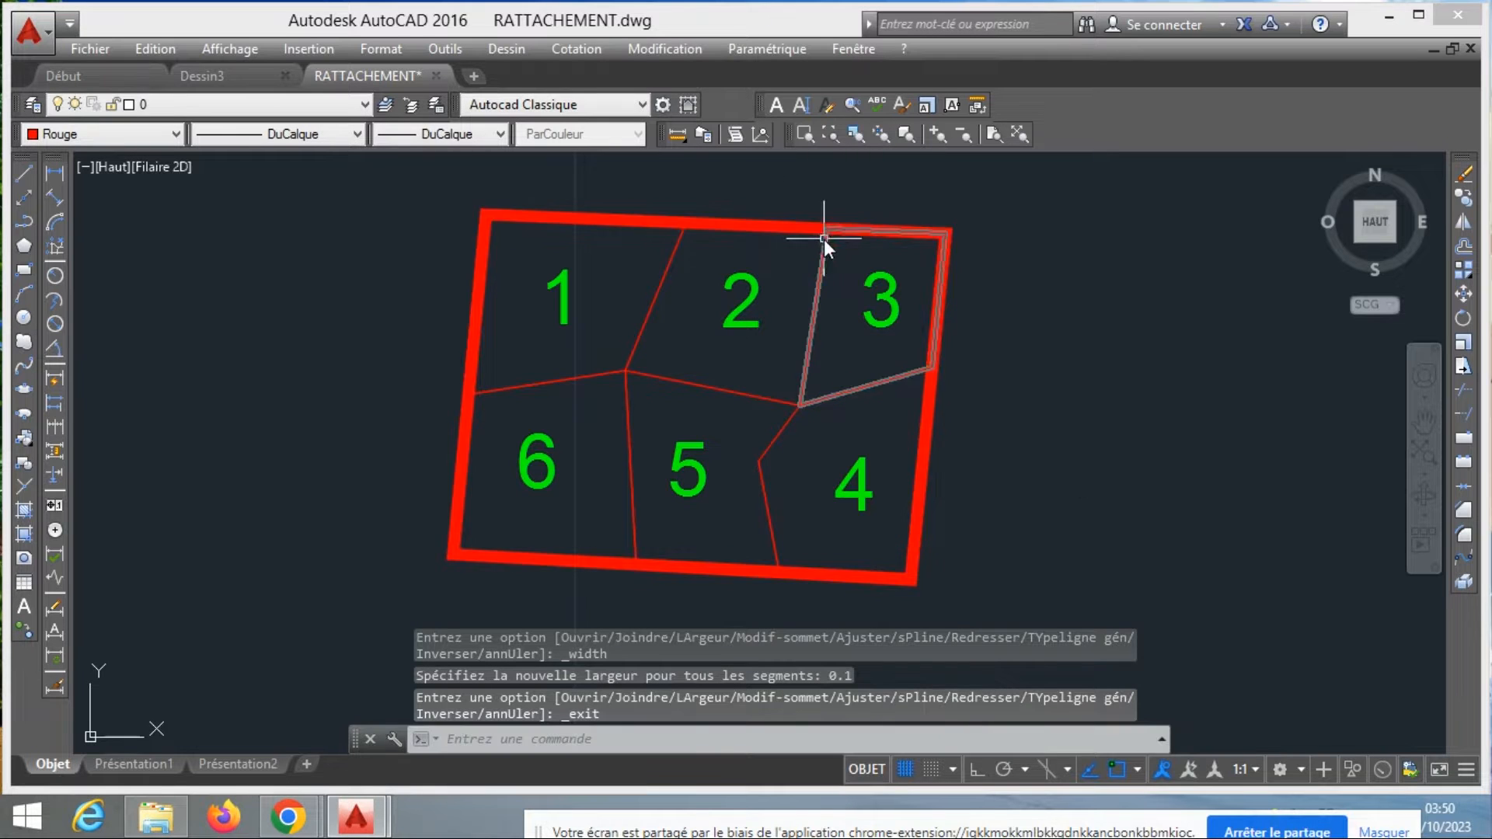
# Thin the outer boundary polyline by setting the width of all its segments to 0.08
pyautogui.click(804, 219)
pyautogui.rightClick(801, 218)
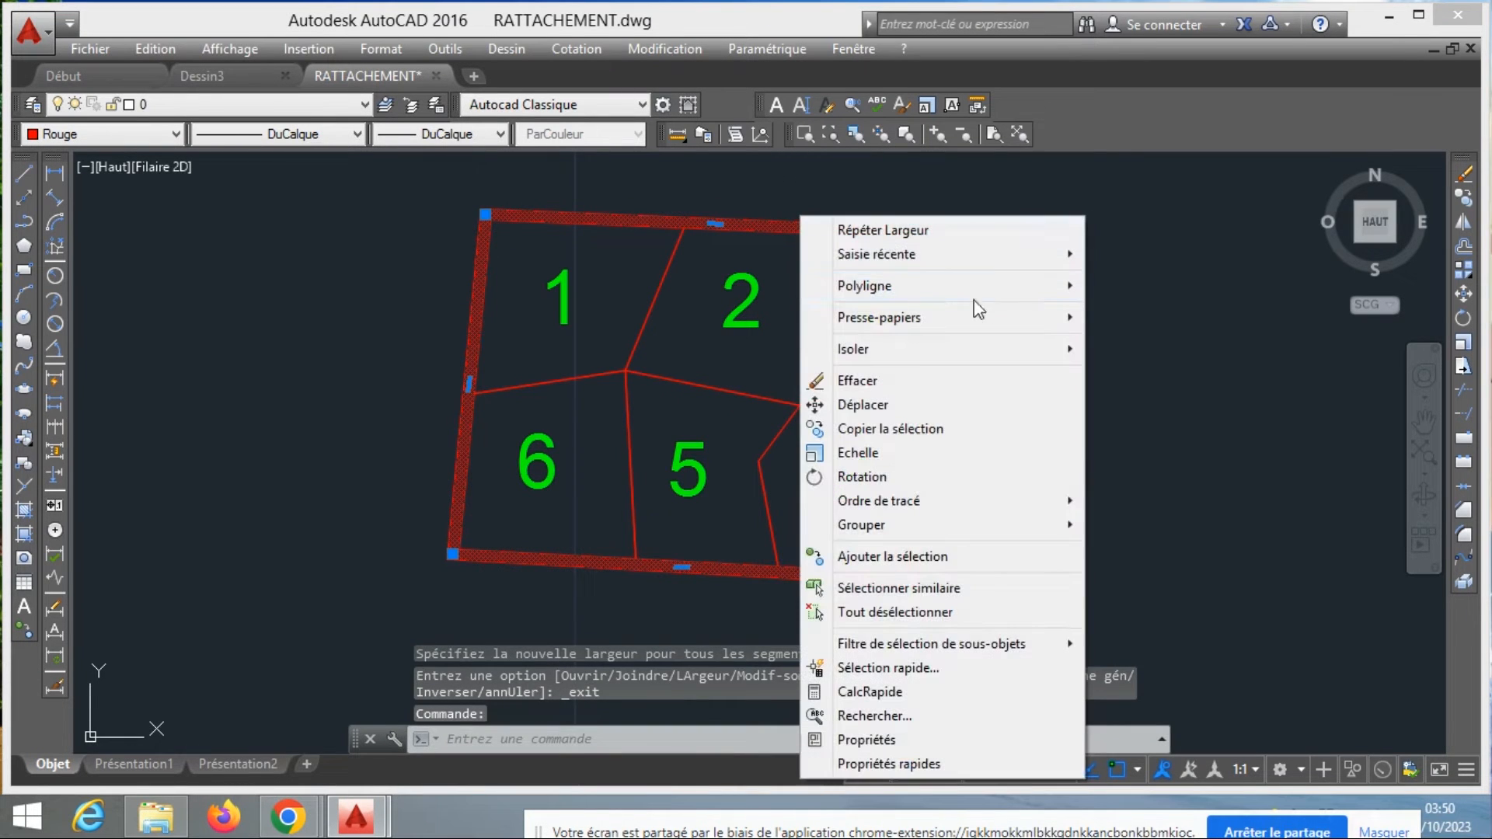
pyautogui.moveTo(1012, 302)
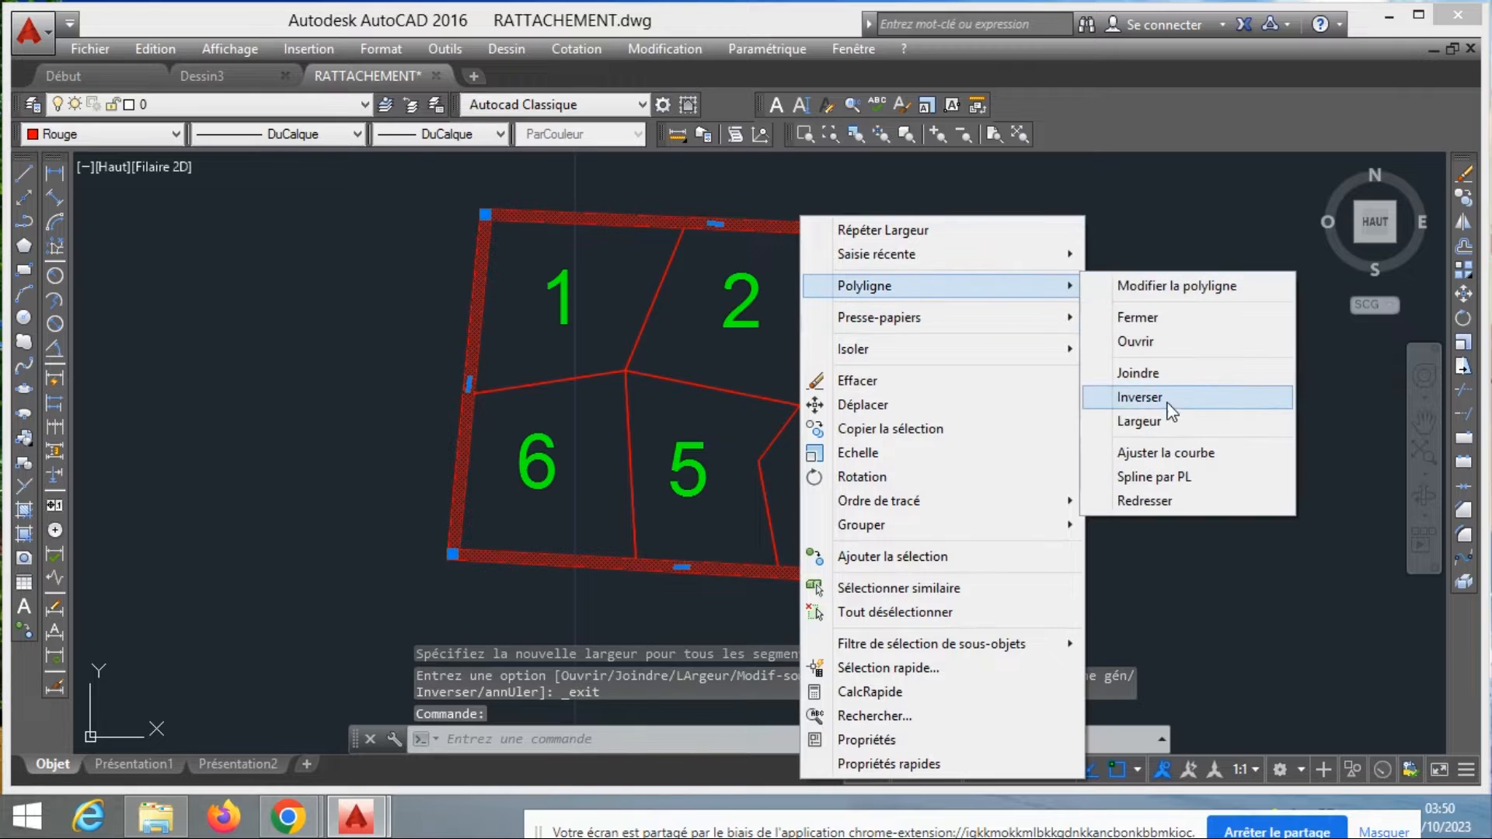
pyautogui.click(1150, 424)
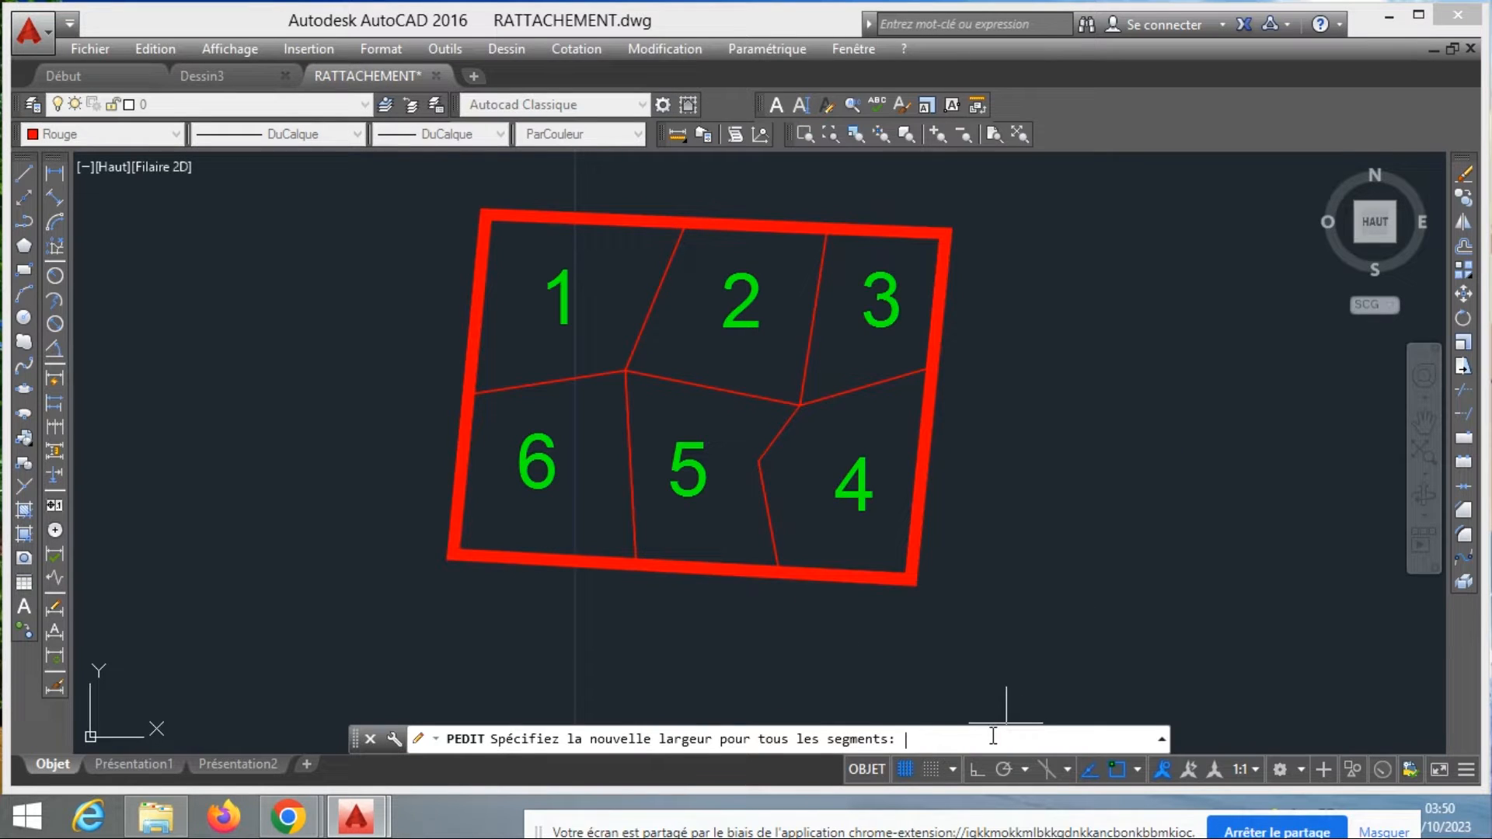
pyautogui.write('0.08')
pyautogui.press('Return')
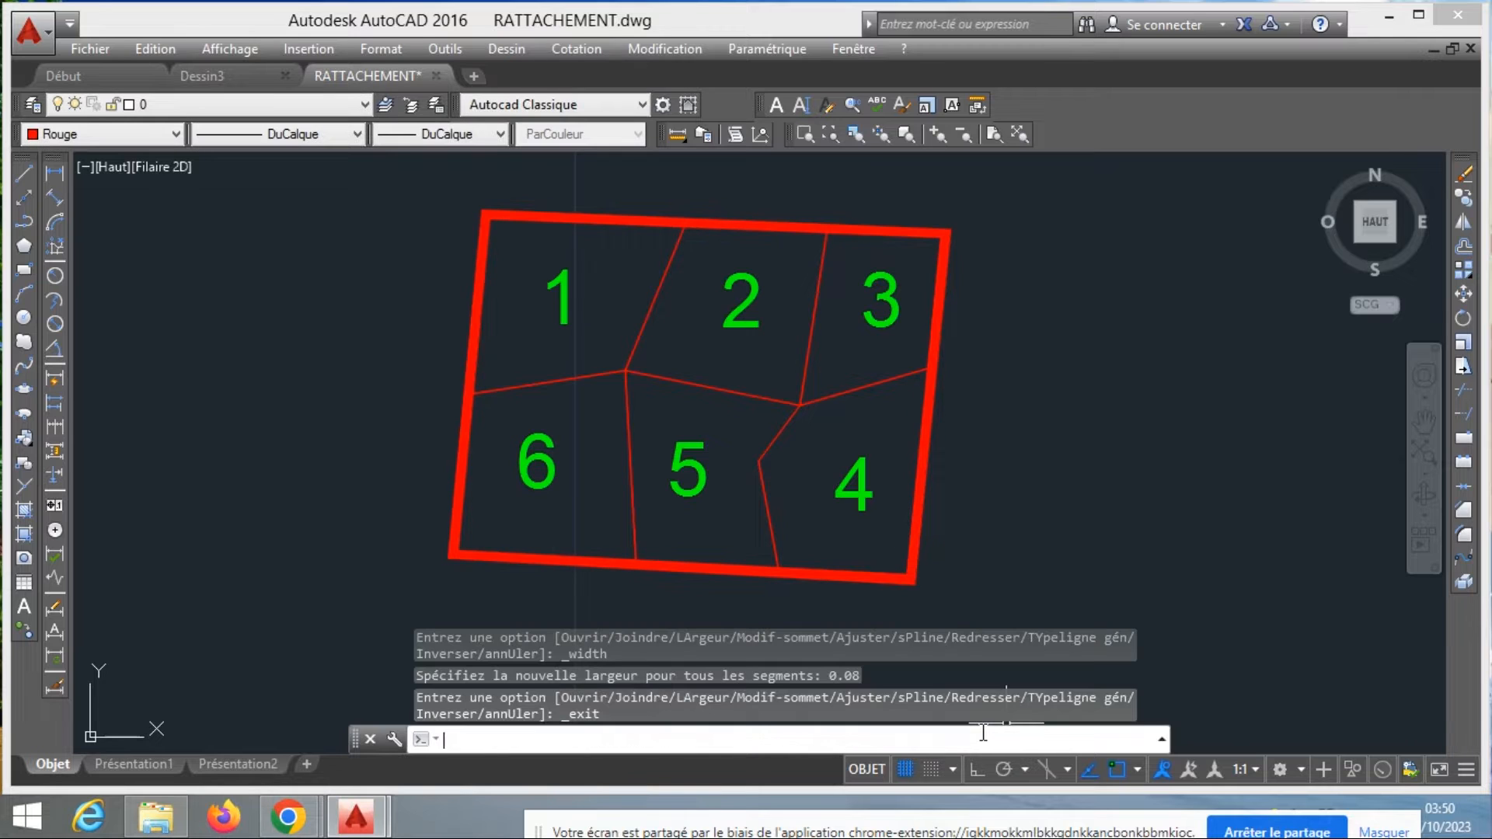
# Set the width of all segments of the outer boundary polyline around parcels 1 to 6 to 0.03
pyautogui.scroll(-2, 861, 265)
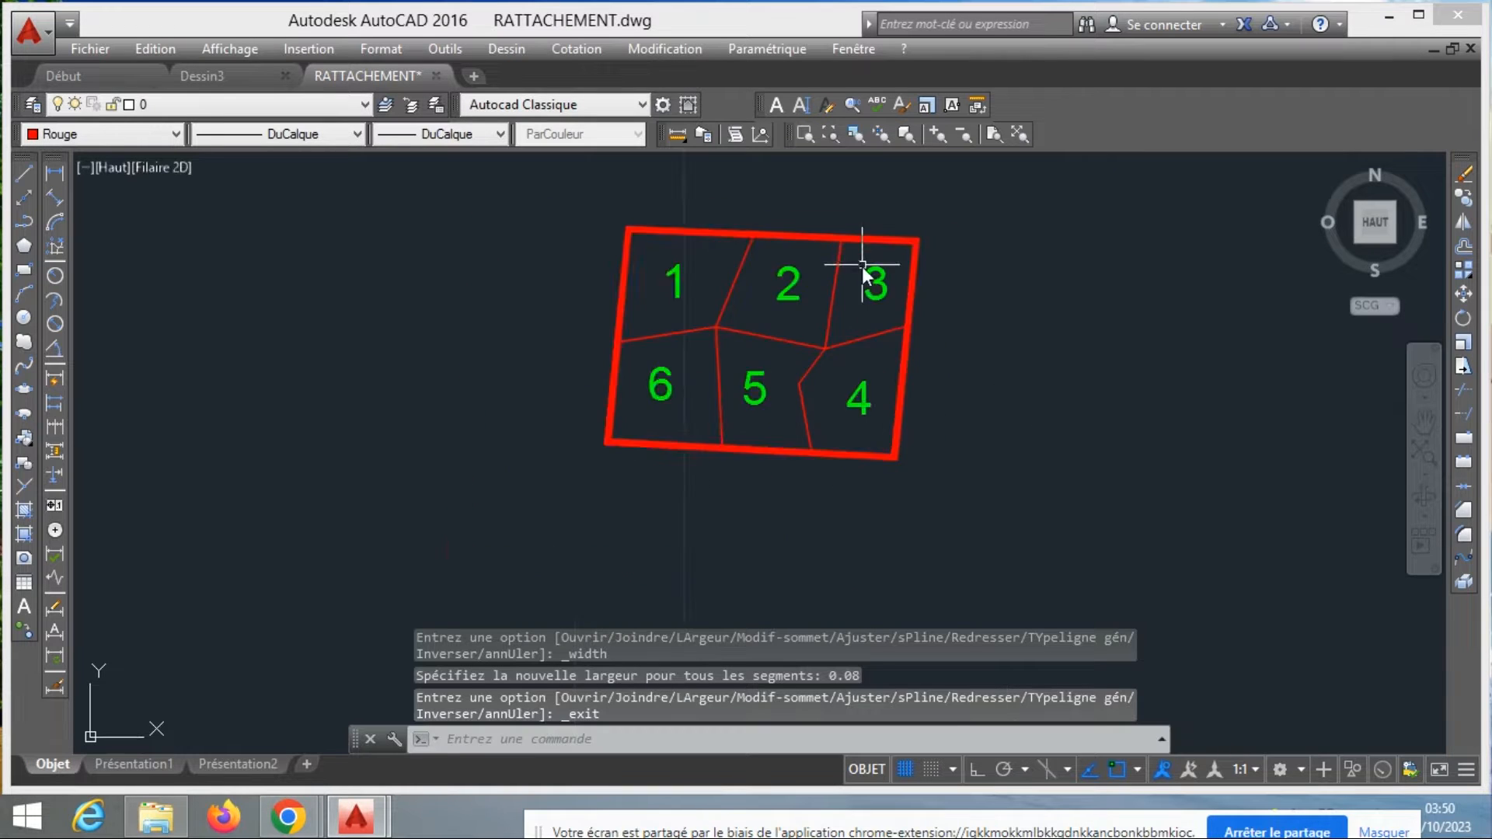
pyautogui.scroll(4, 866, 233)
pyautogui.click(872, 213)
pyautogui.rightClick(767, 217)
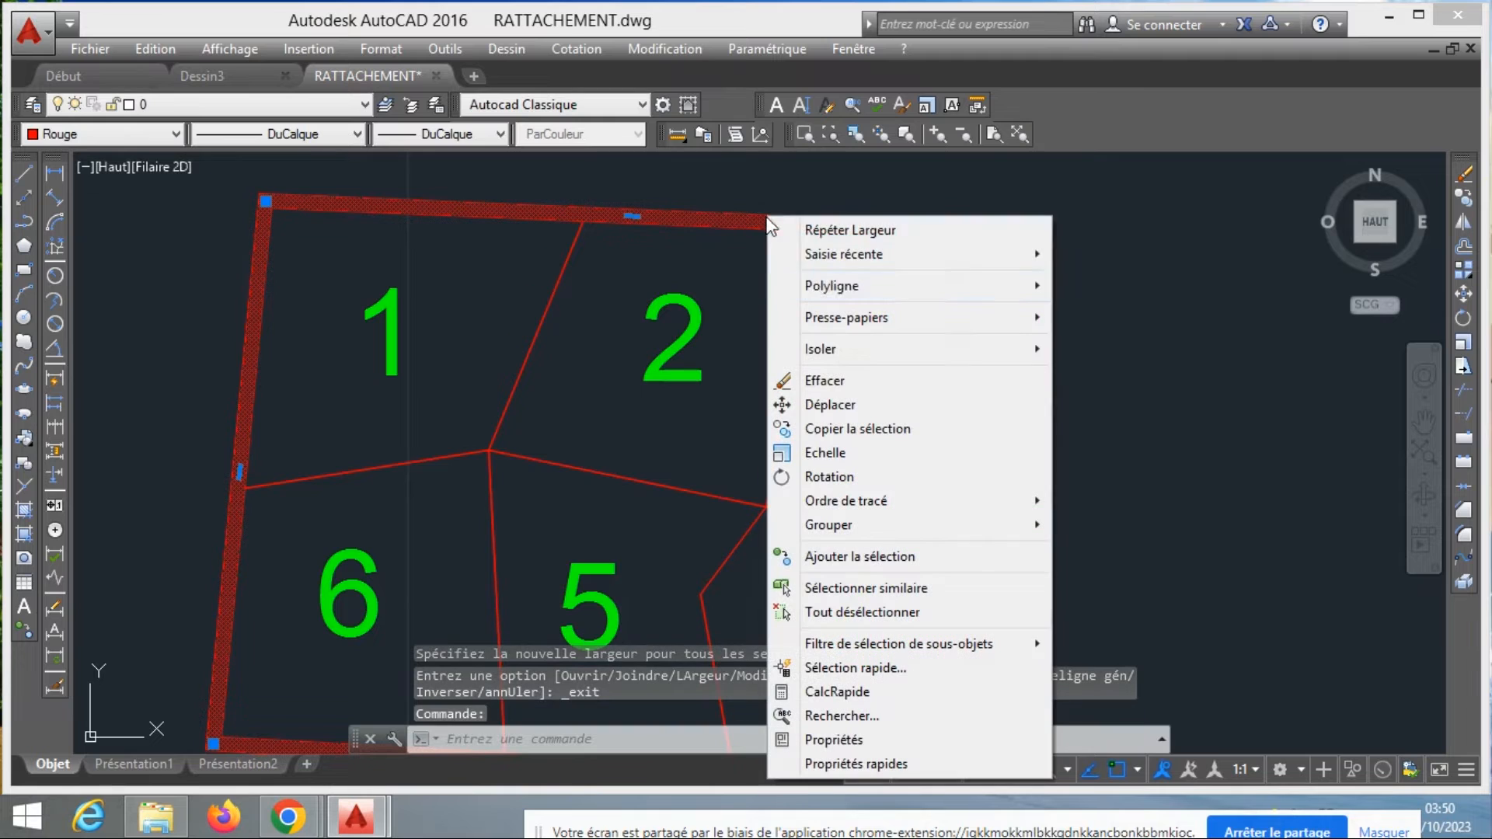
pyautogui.moveTo(943, 295)
pyautogui.click(1107, 422)
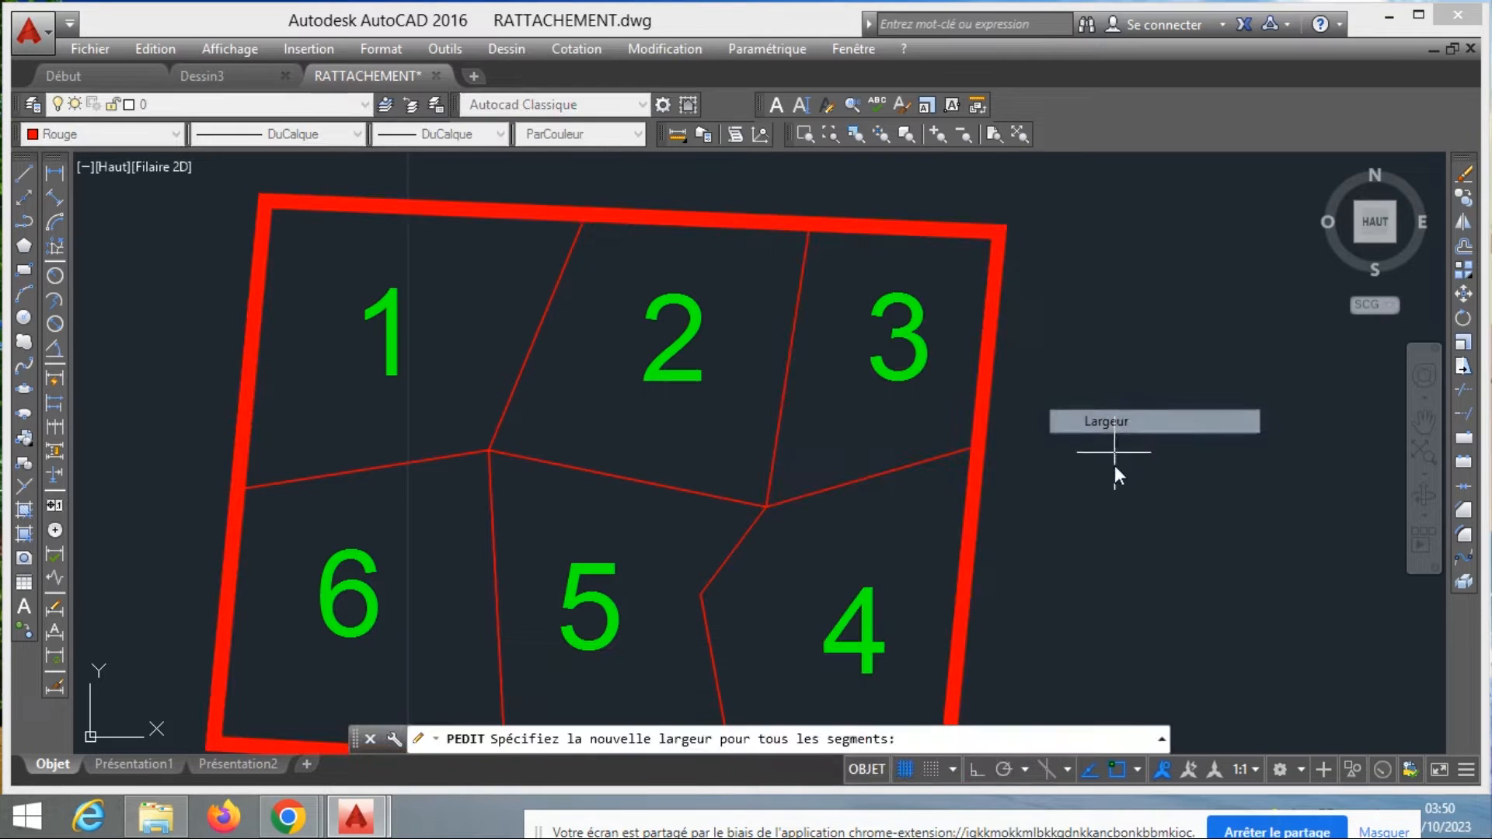
pyautogui.write('0.0')
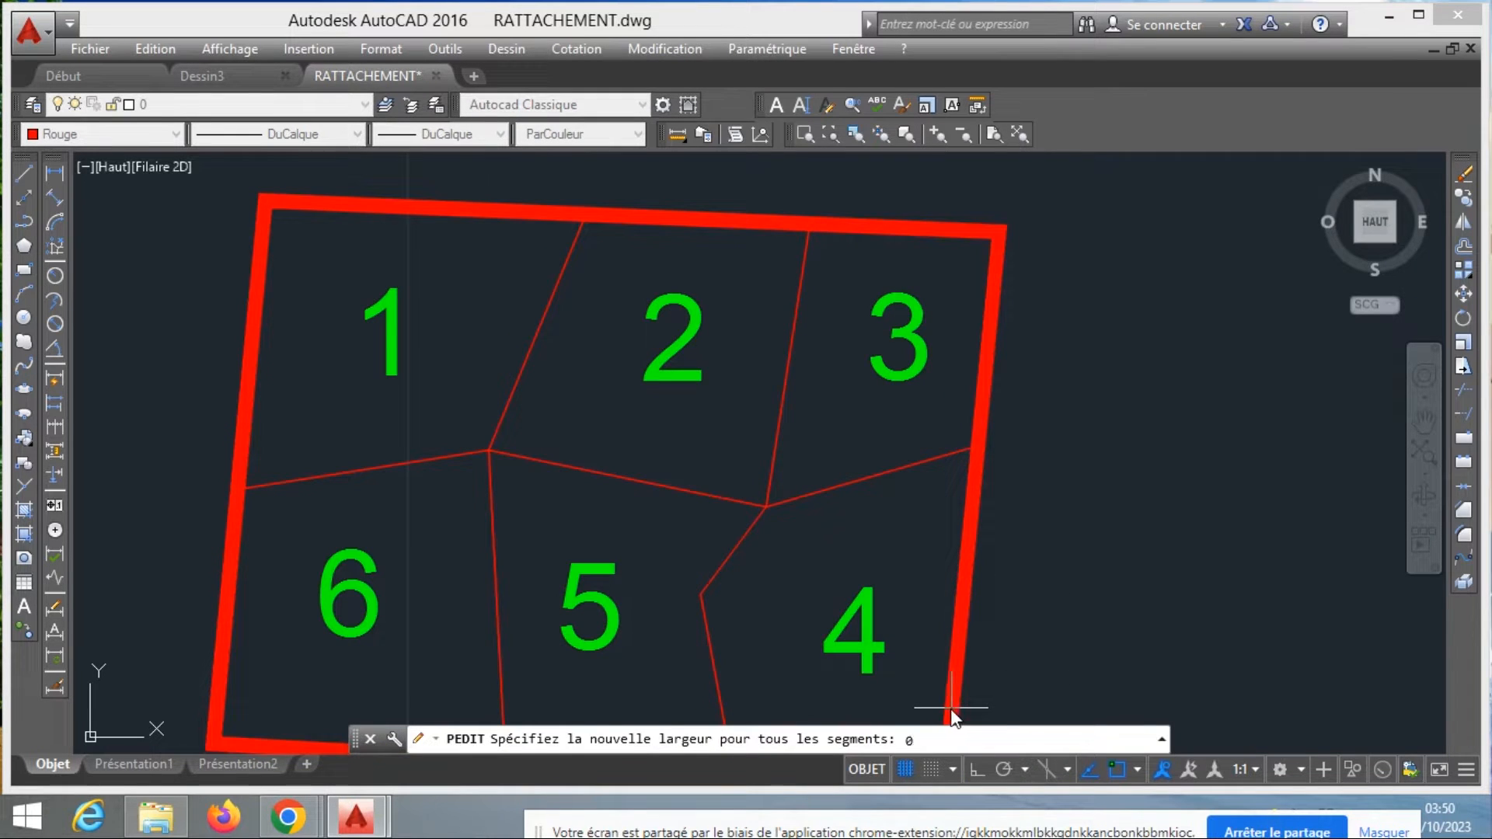
pyautogui.write('3')
pyautogui.press('Return')
pyautogui.press('Return')
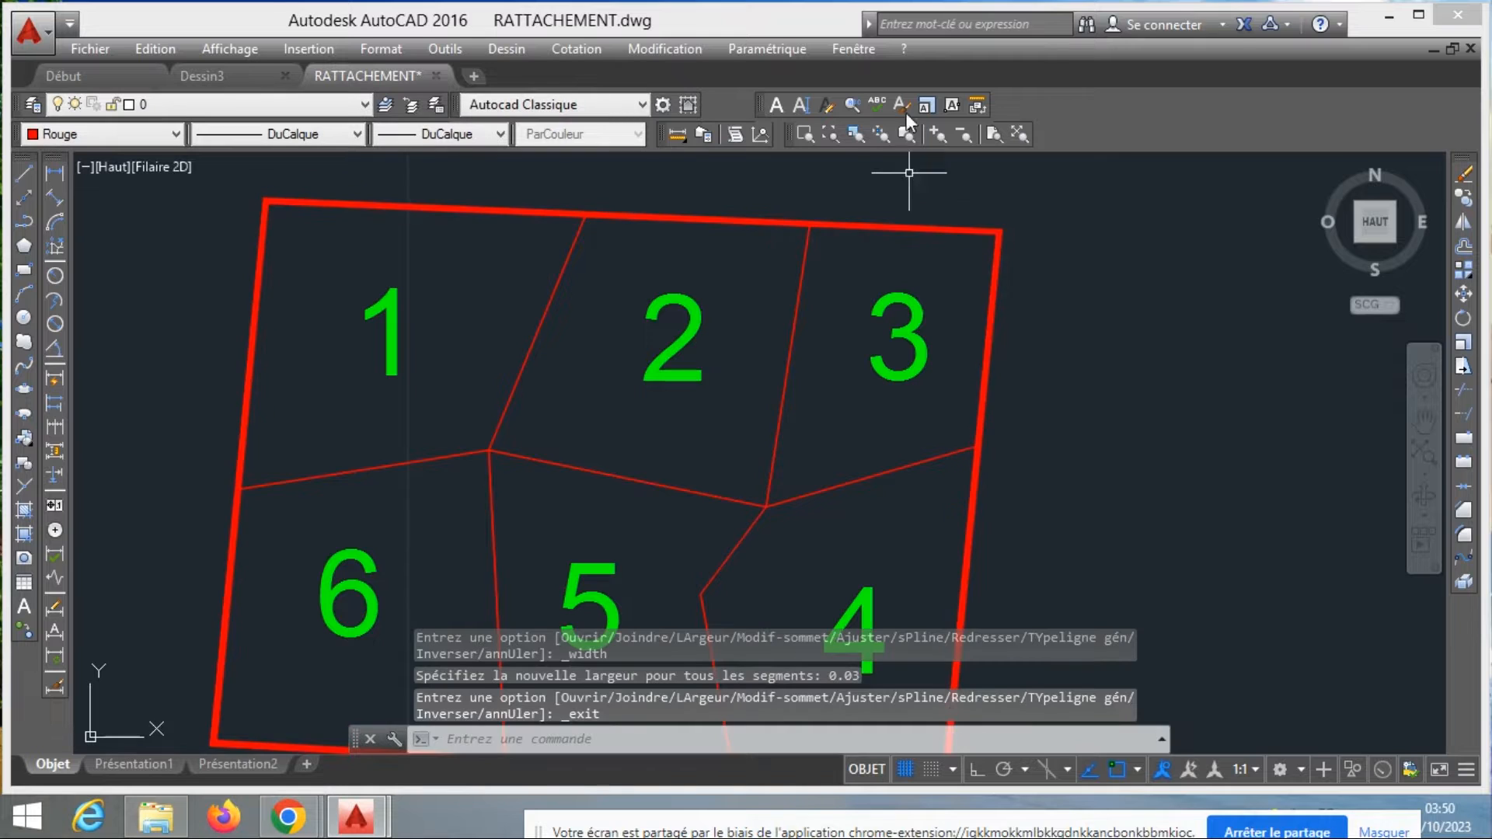
pyautogui.scroll(-4, 1014, 302)
pyautogui.scroll(2, 1104, 384)
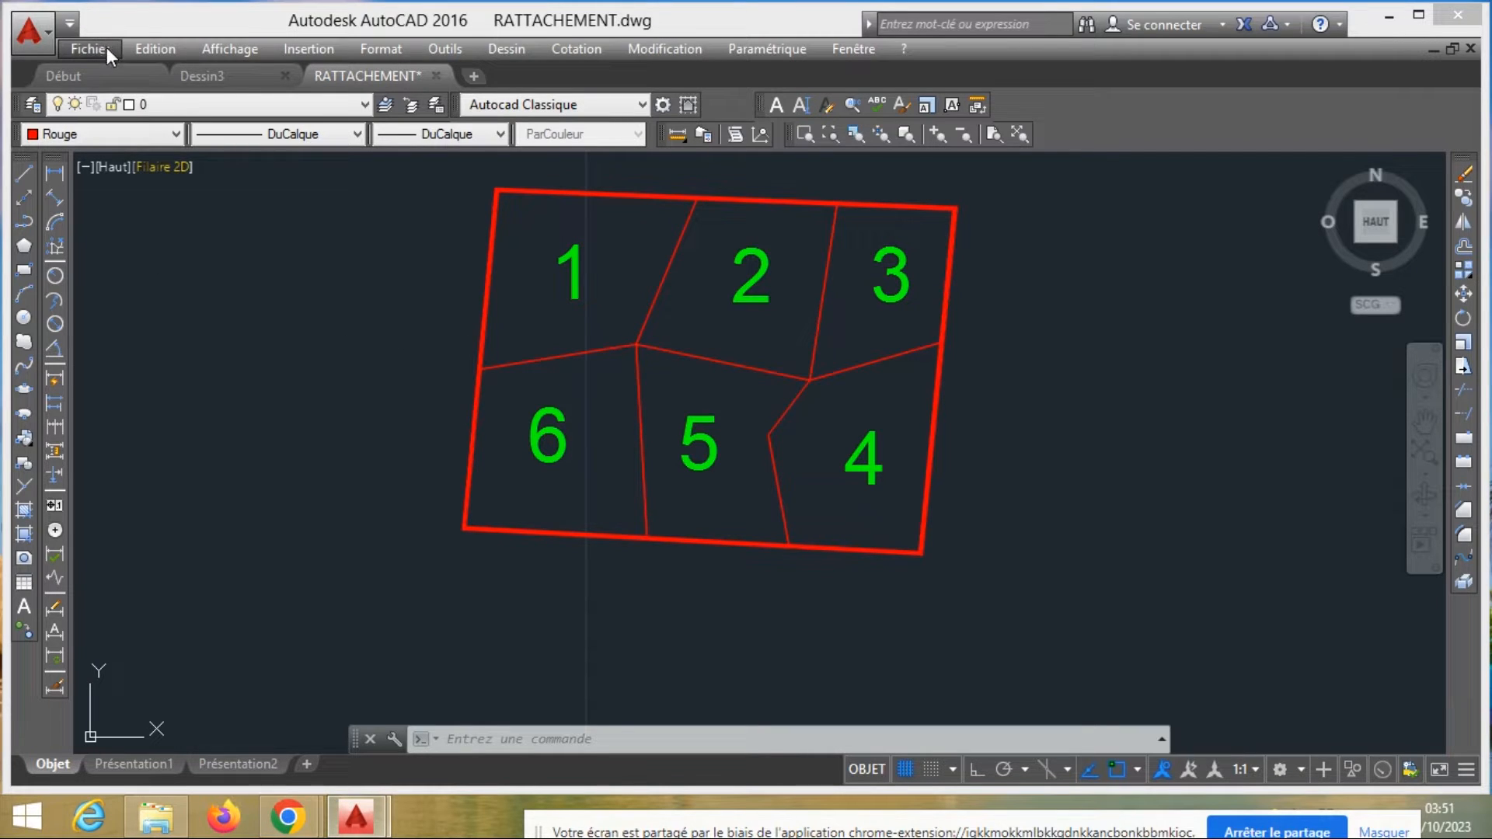
pyautogui.scroll(-4, 791, 490)
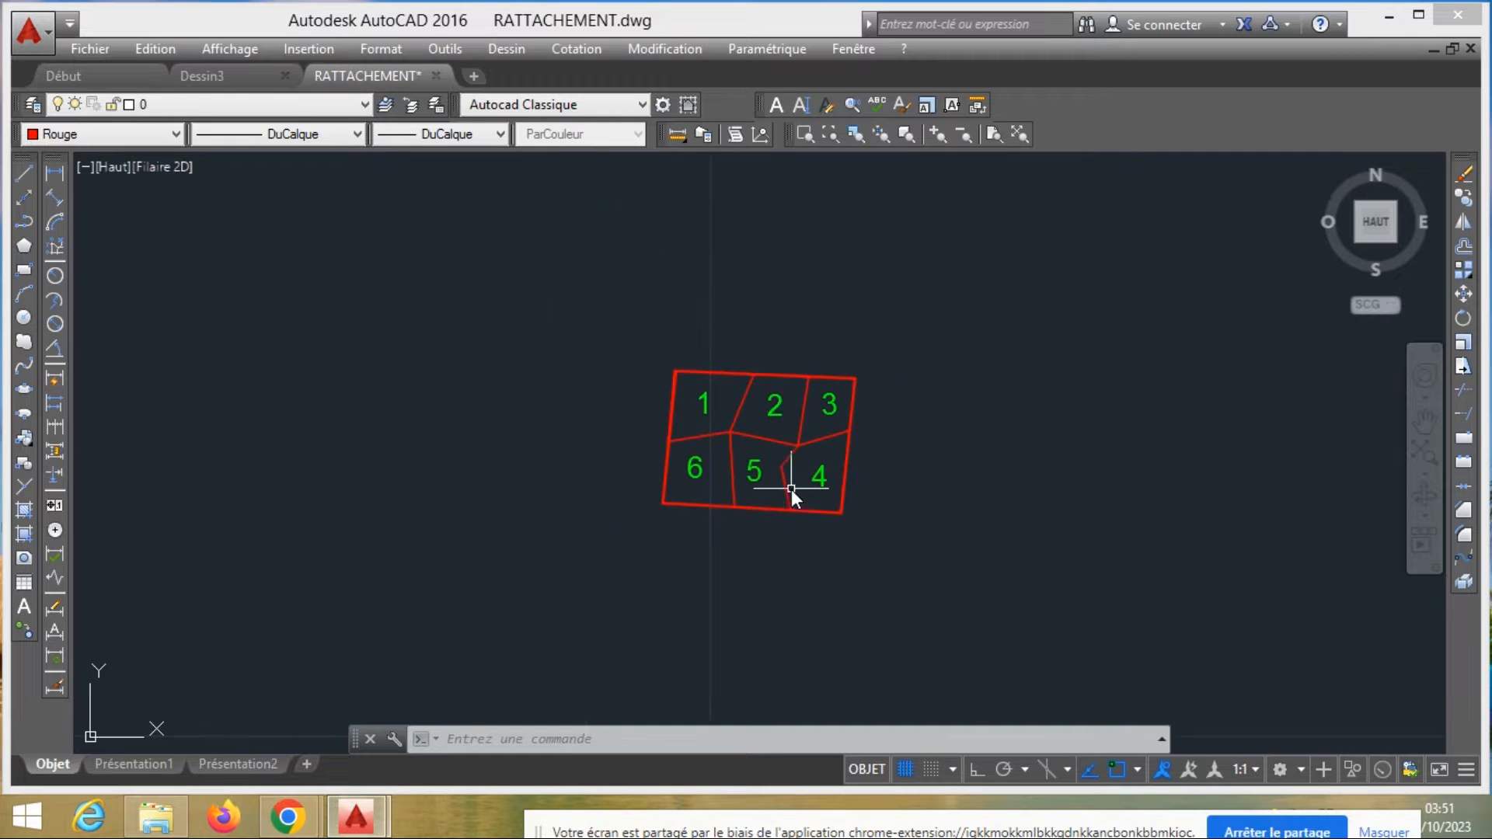
pyautogui.click(890, 547)
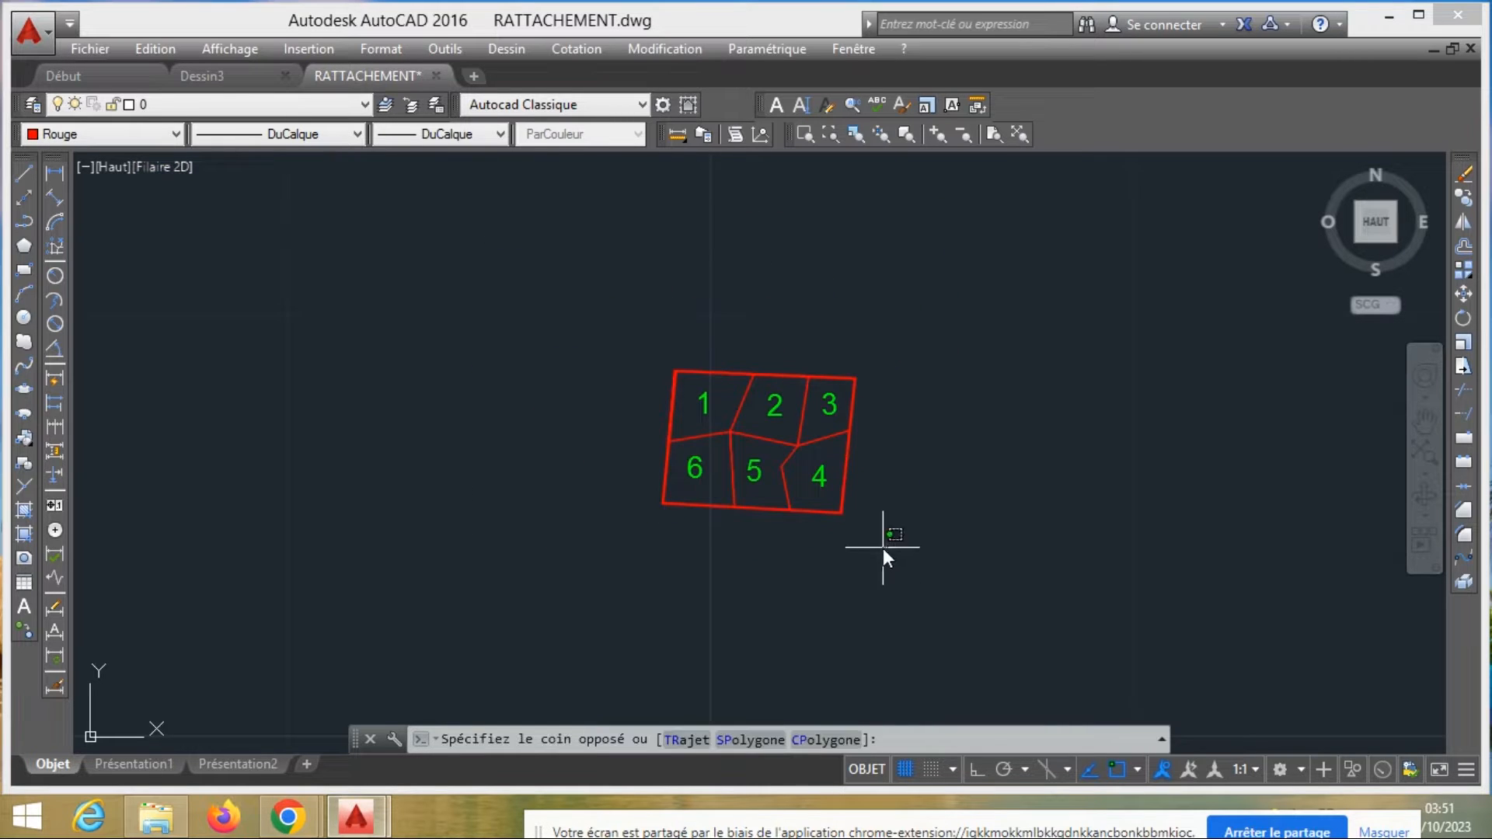
pyautogui.click(654, 361)
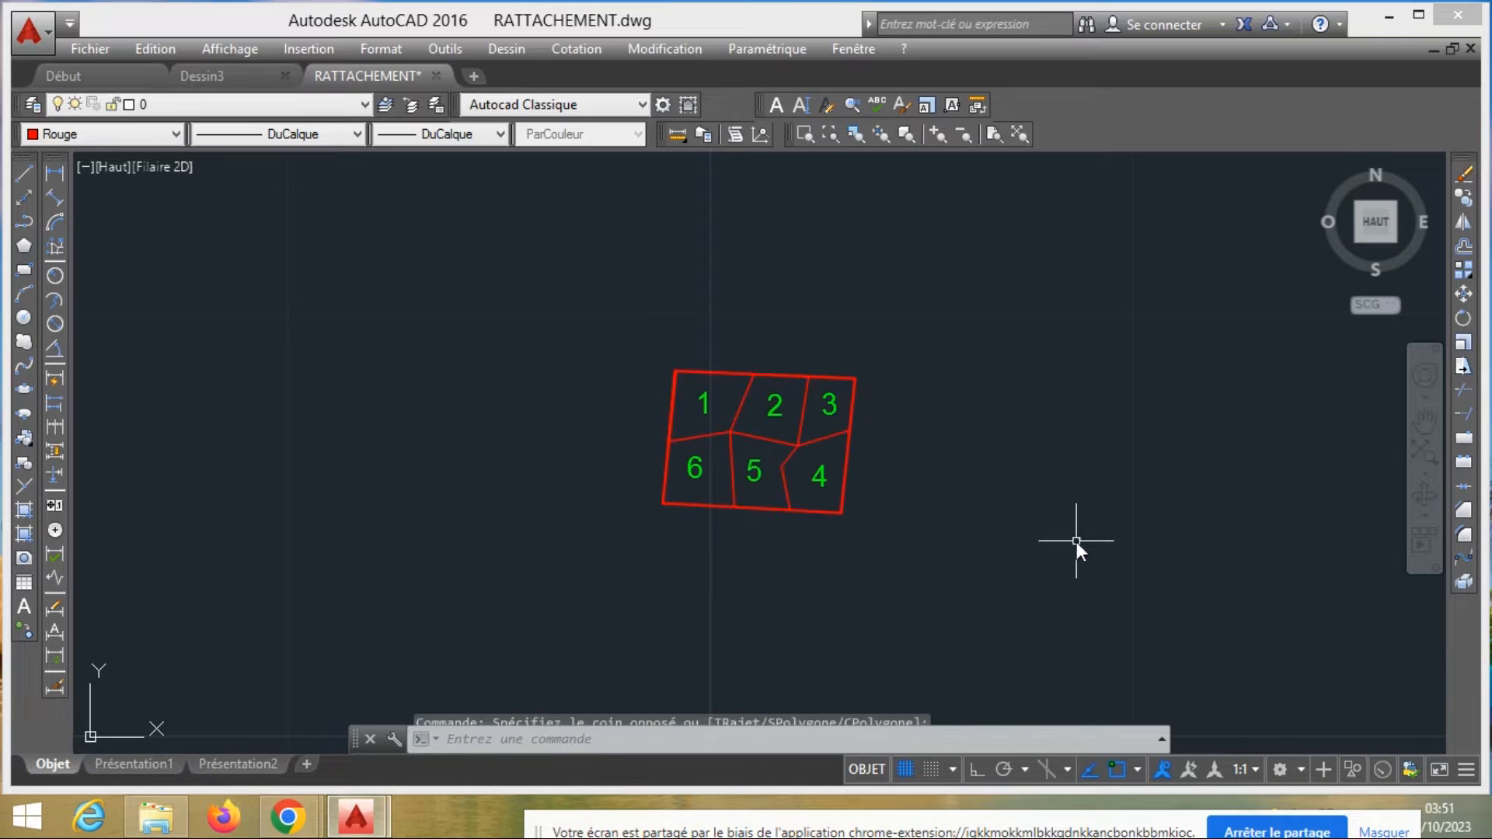
pyautogui.click(927, 572)
pyautogui.click(869, 555)
# Shrink the AutoCAD window and move it aside to uncover the desktop, and open the ratta2 sketch in the photo viewer
pyautogui.moveTo(869, 555)
pyautogui.mouseDown(button='middle')
pyautogui.moveTo(1263, 464)
pyautogui.moveTo(1399, 450)
pyautogui.mouseUp(button='middle')
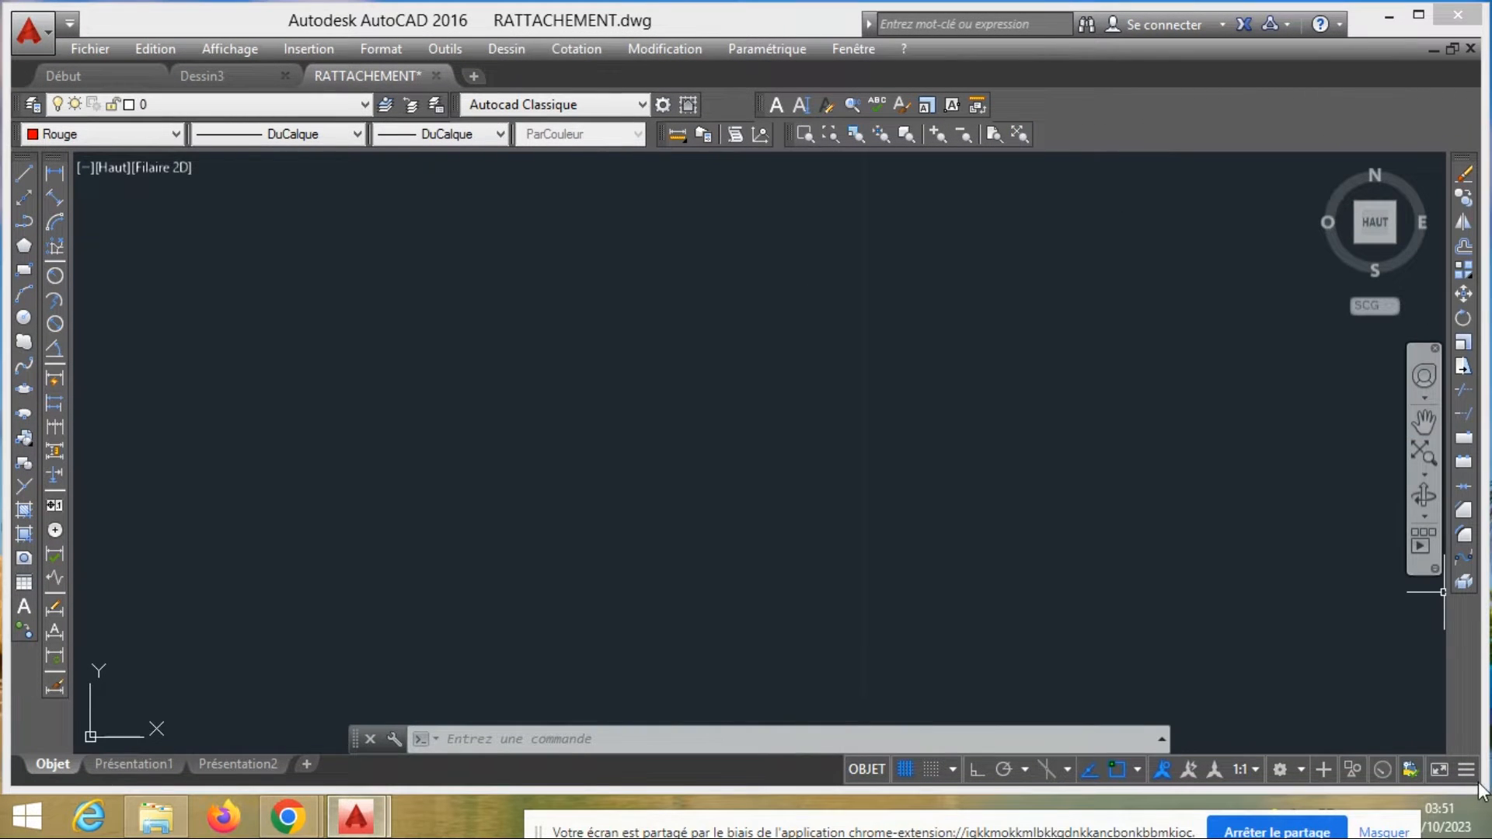
pyautogui.moveTo(1480, 791); pyautogui.dragTo(1225, 661)
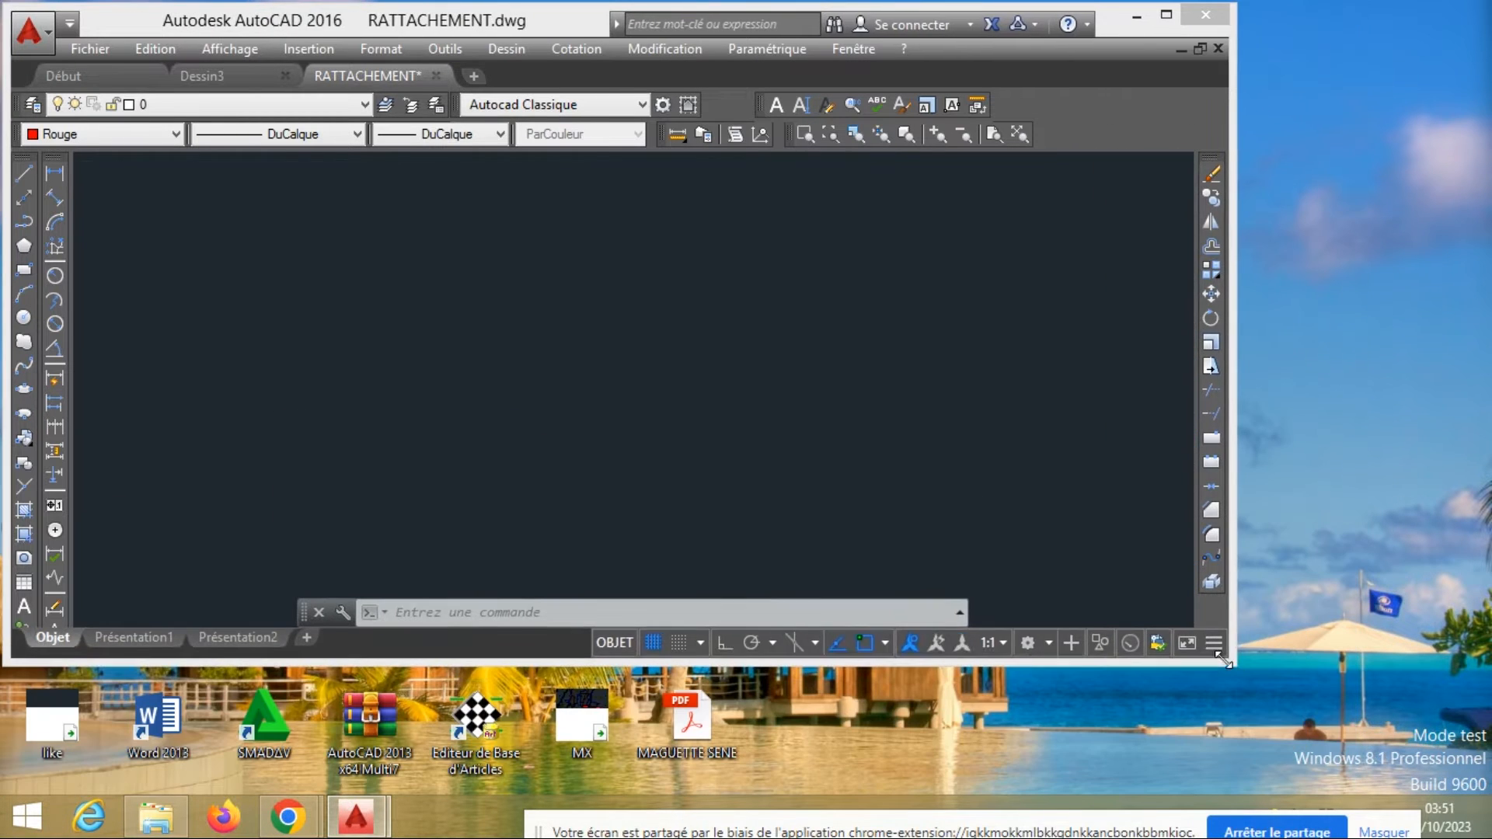
pyautogui.moveTo(559, 22); pyautogui.dragTo(1118, 23)
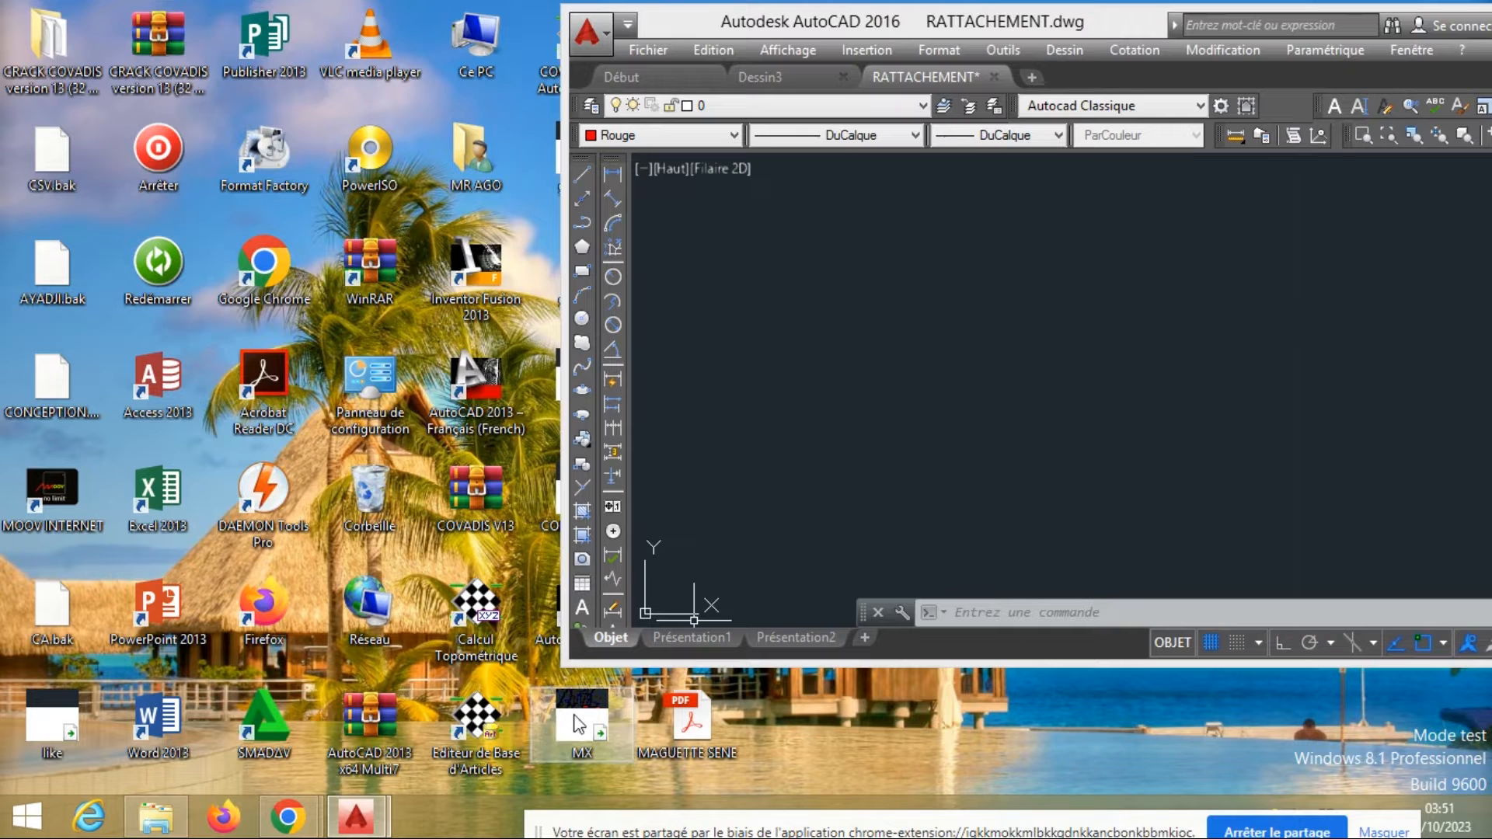
pyautogui.moveTo(562, 663); pyautogui.dragTo(768, 614)
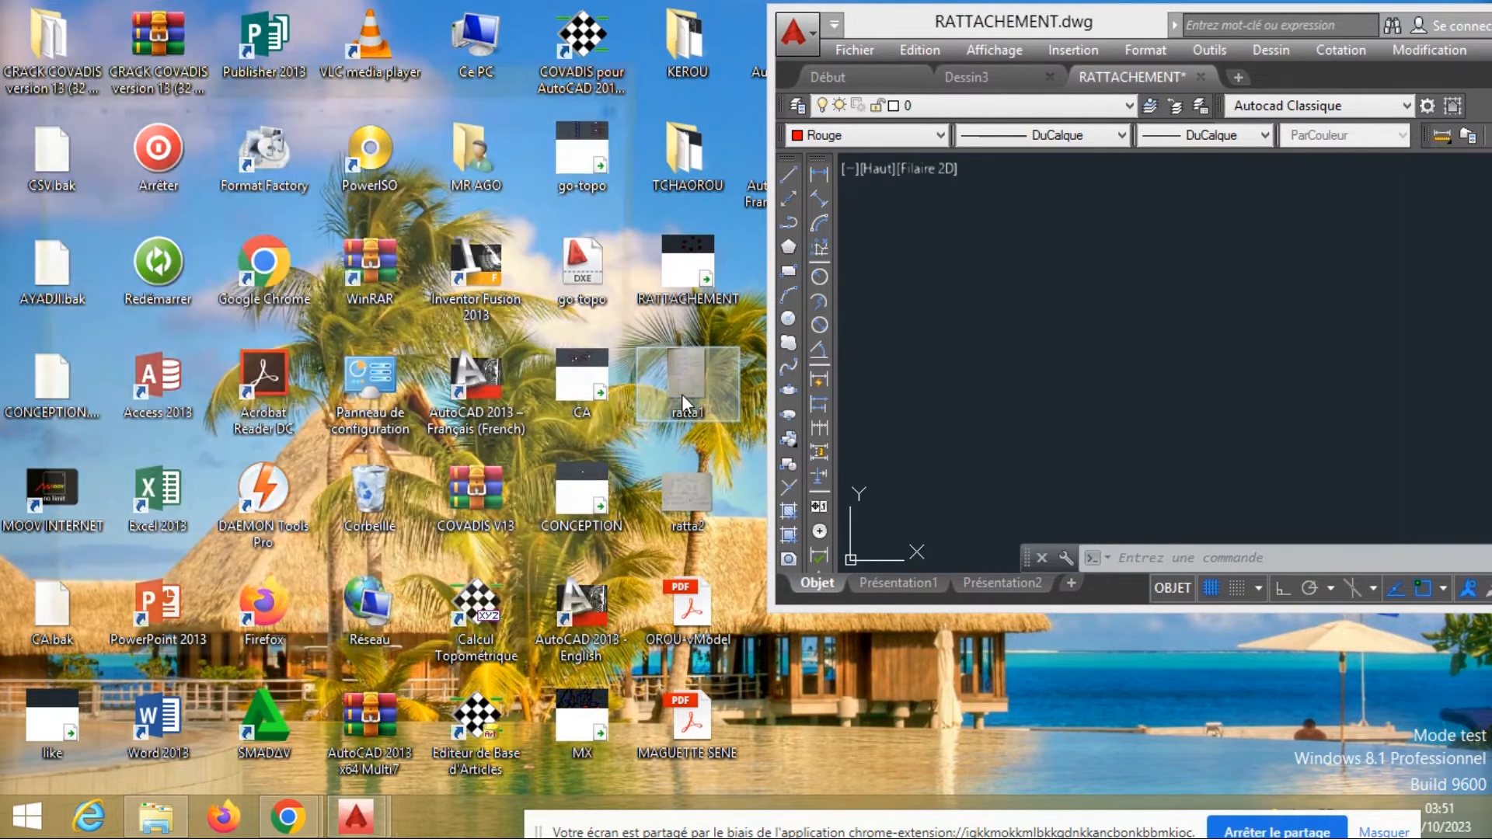
pyautogui.doubleClick(682, 396)
pyautogui.doubleClick(720, 500)
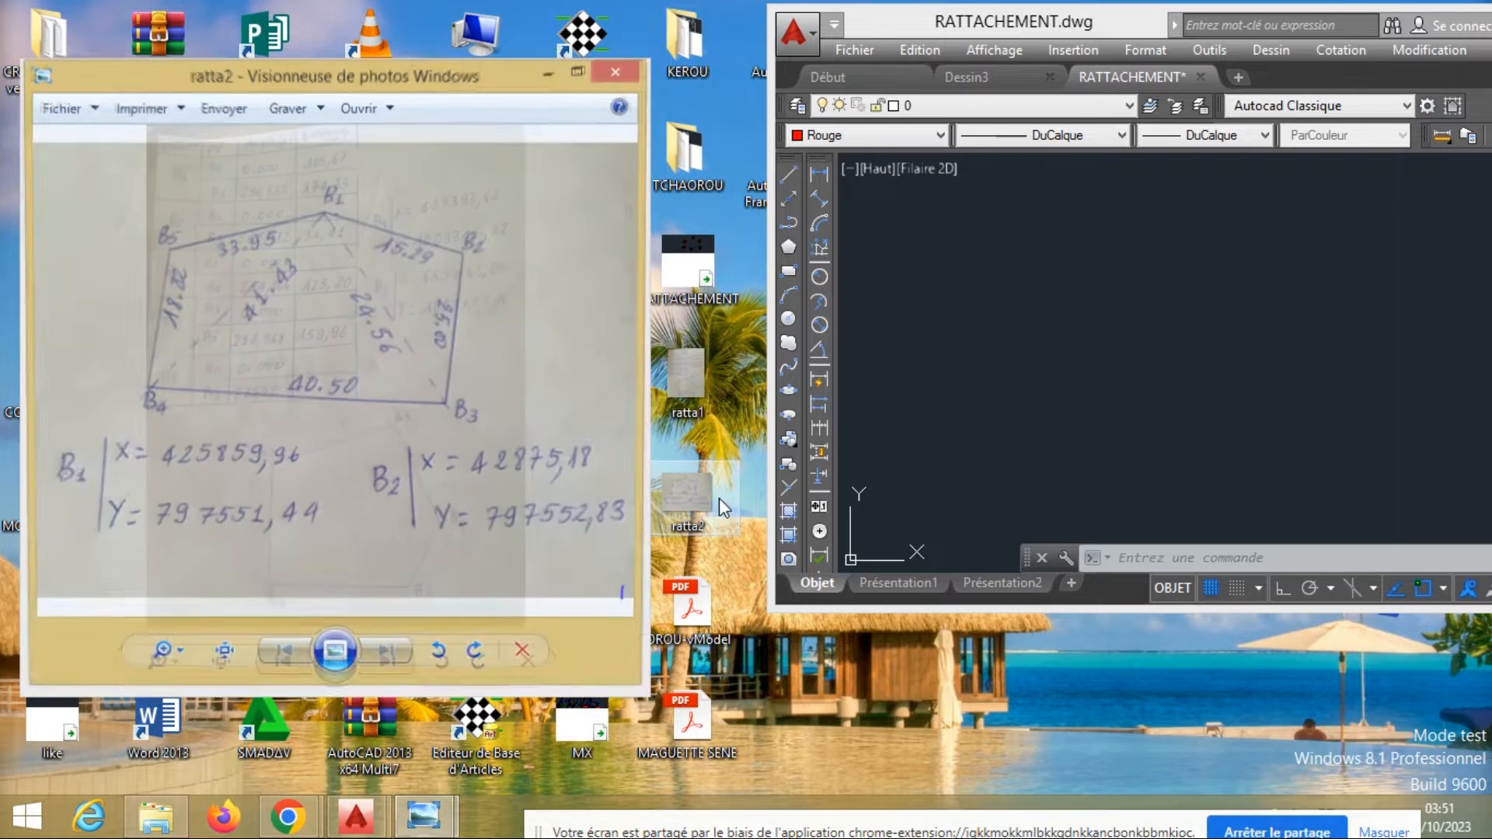
# Place the AutoCAD window directly beside the ratta2 sketch and resize it to fill the remaining screen width
pyautogui.click(1087, 23)
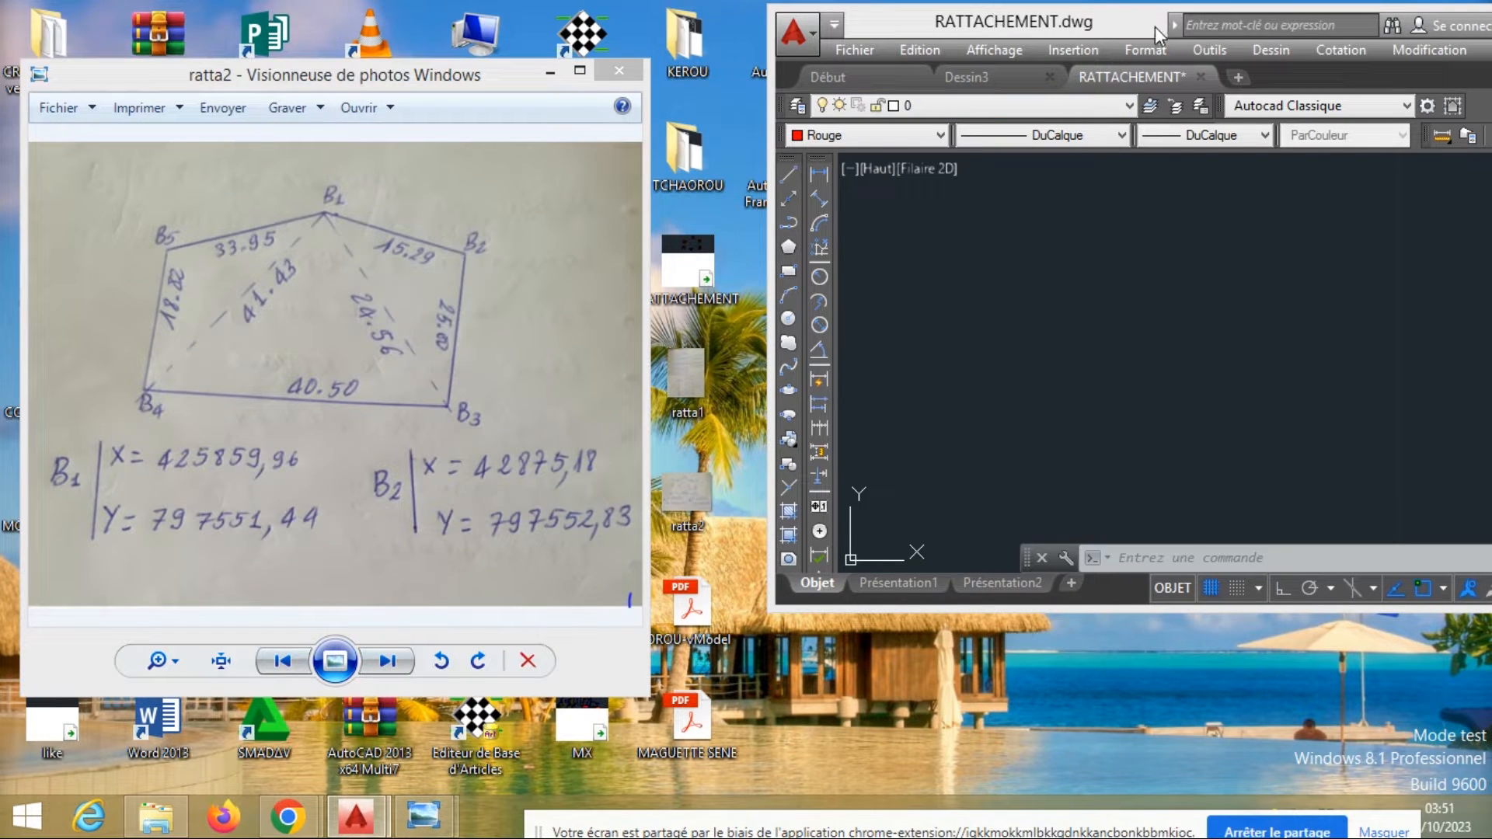
pyautogui.moveTo(1155, 28); pyautogui.dragTo(1046, 29)
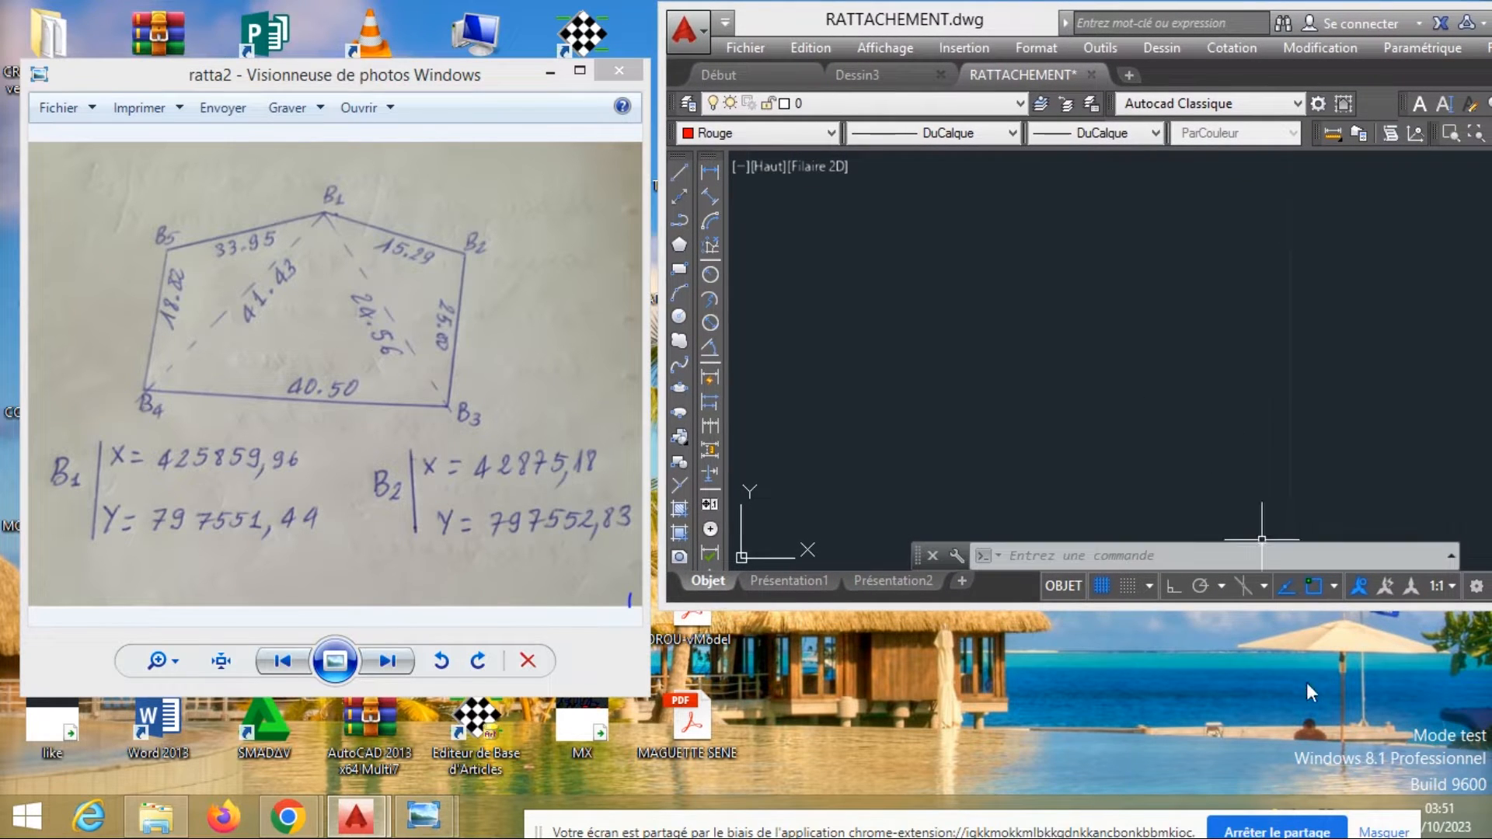
pyautogui.moveTo(1209, 606); pyautogui.dragTo(1200, 726)
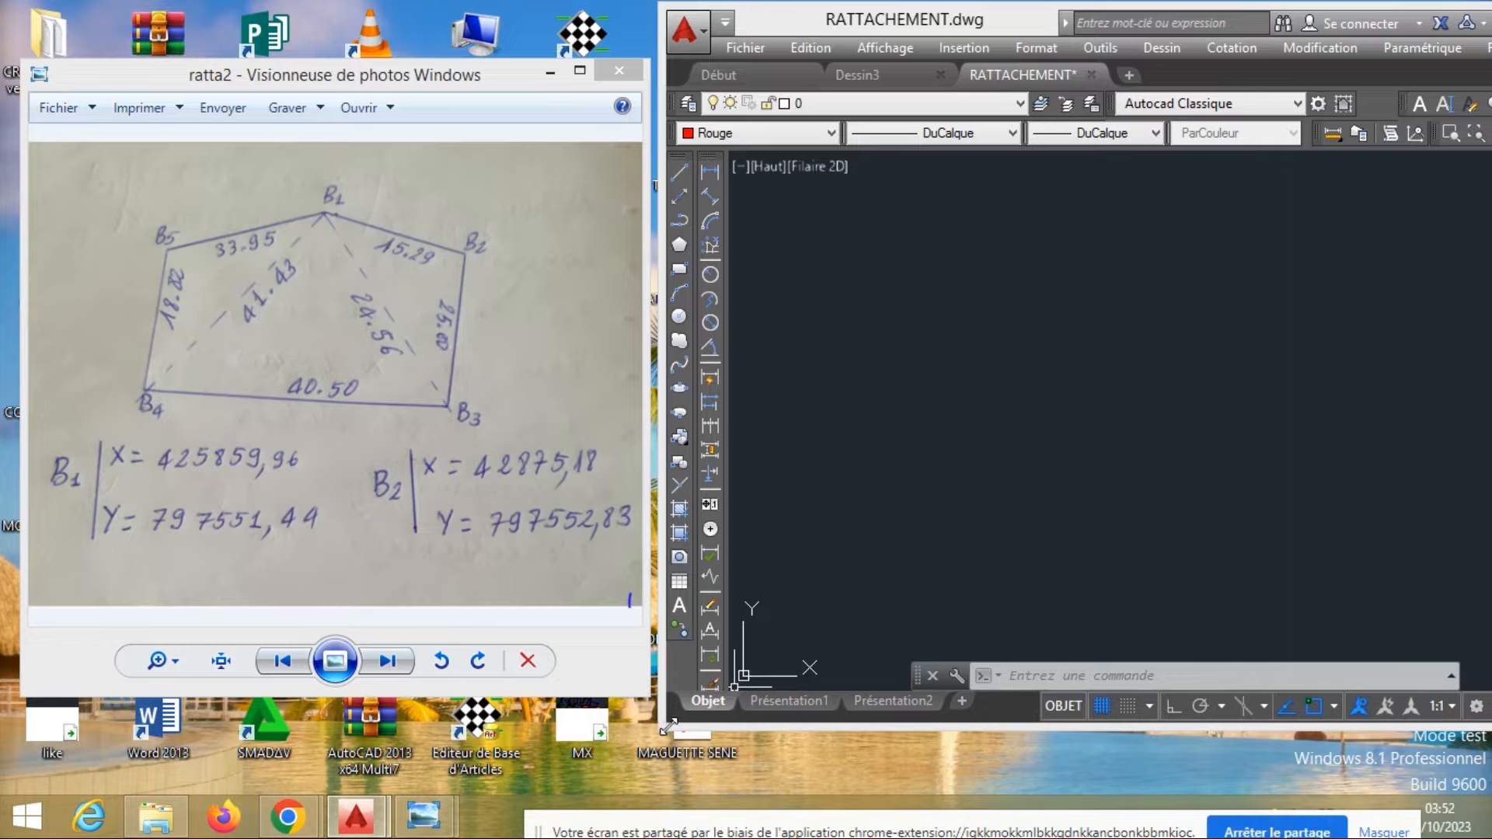
pyautogui.moveTo(667, 729); pyautogui.dragTo(876, 682)
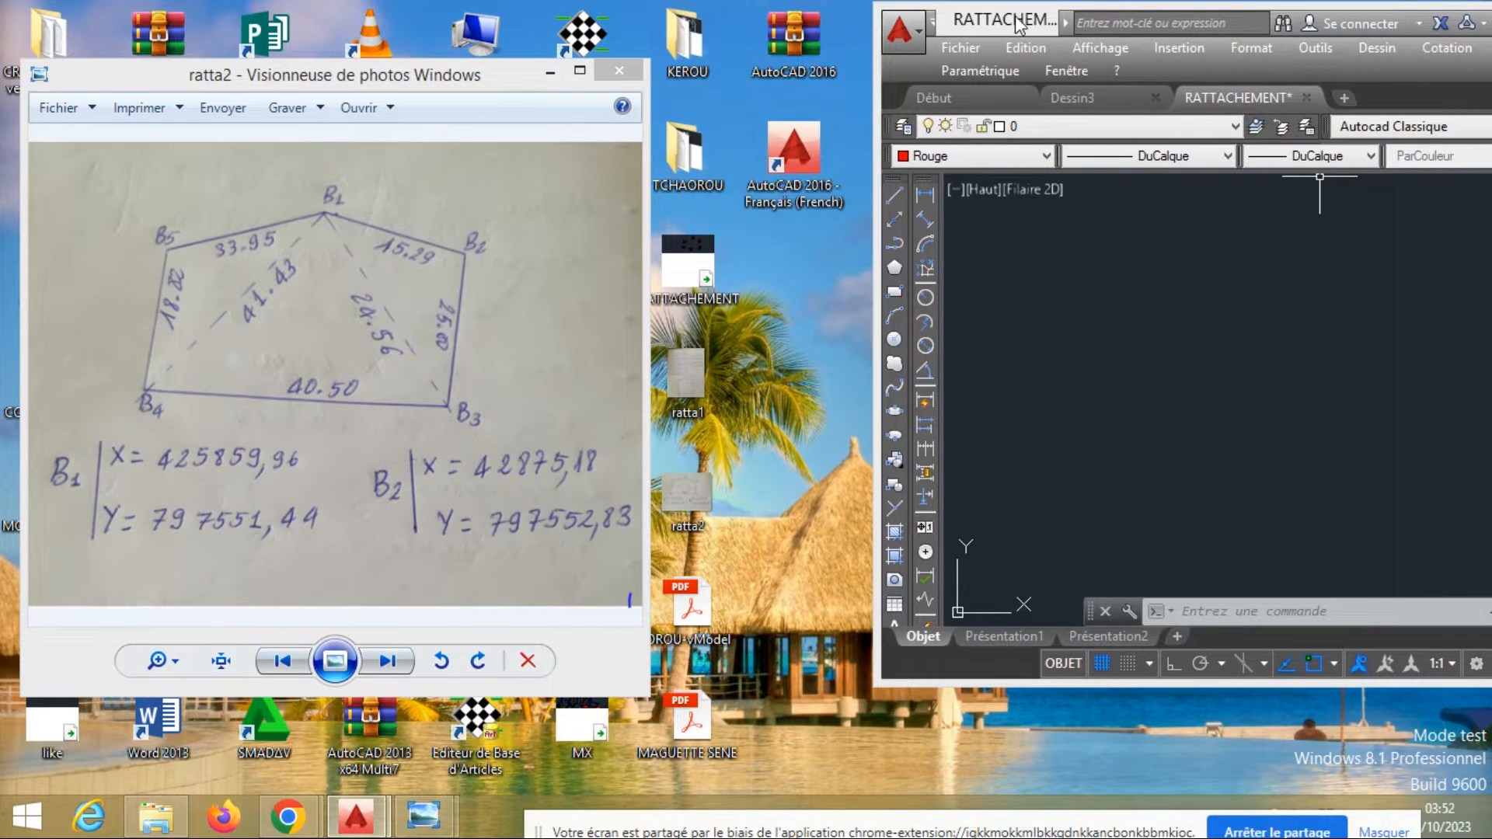
pyautogui.moveTo(1018, 21); pyautogui.dragTo(793, 22)
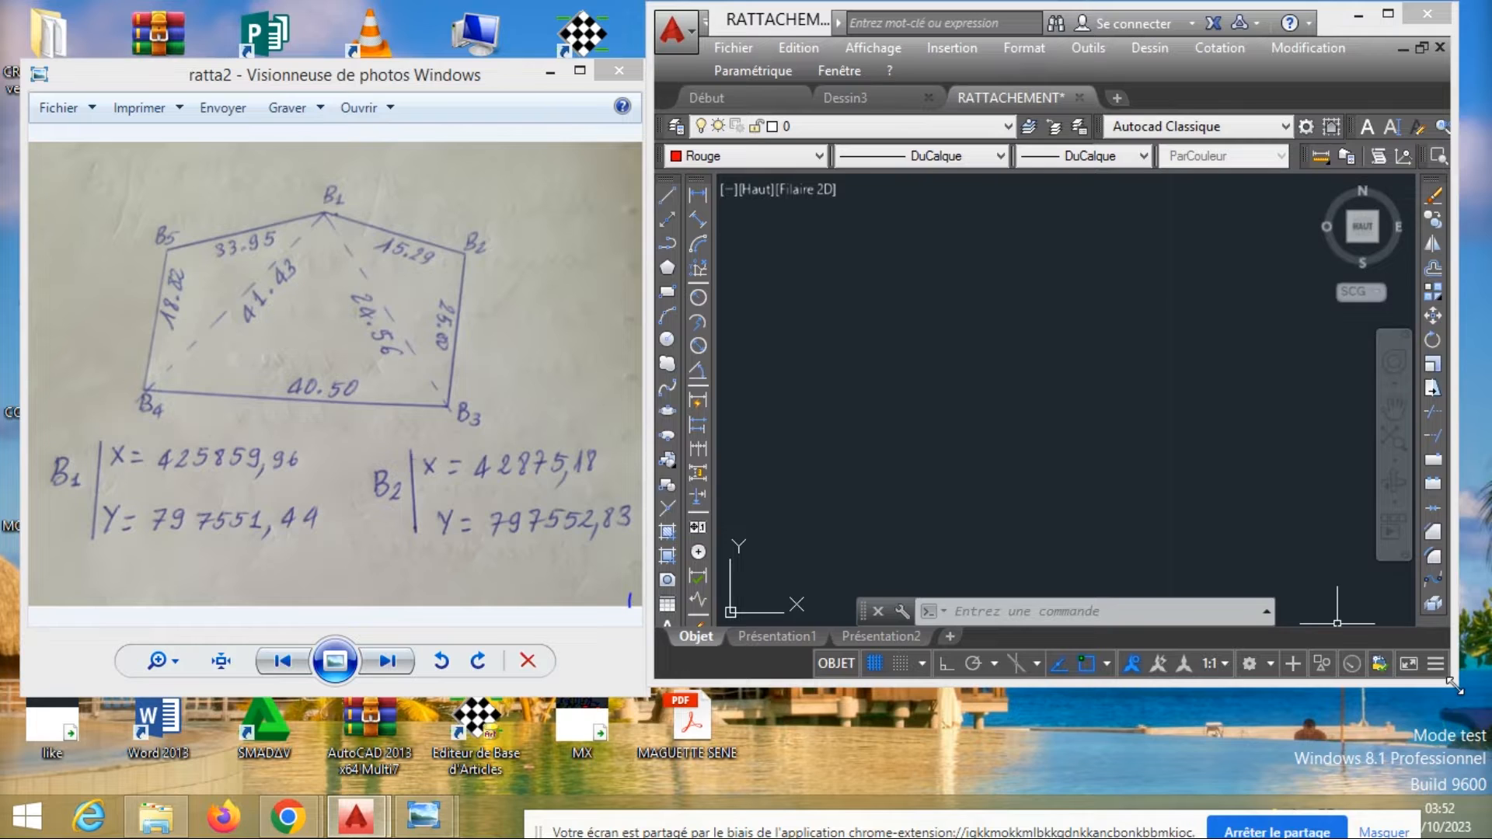
pyautogui.moveTo(1456, 683); pyautogui.dragTo(1488, 743)
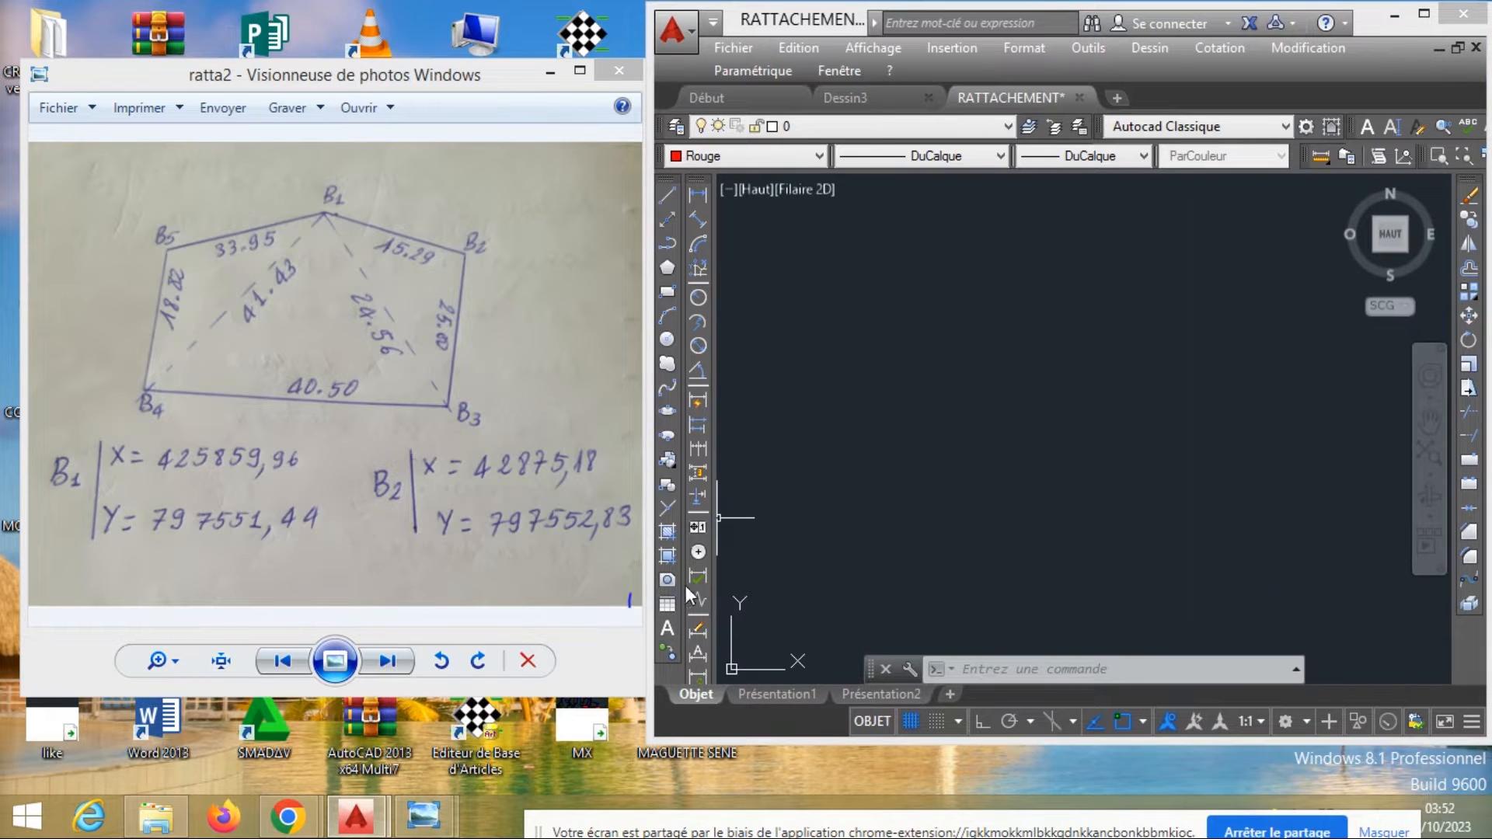
# Reduce the ratta2 sketch window slightly, place it beside the AutoCAD window, and close the ratta1 sketch viewer
pyautogui.moveTo(583, 697); pyautogui.dragTo(583, 676)
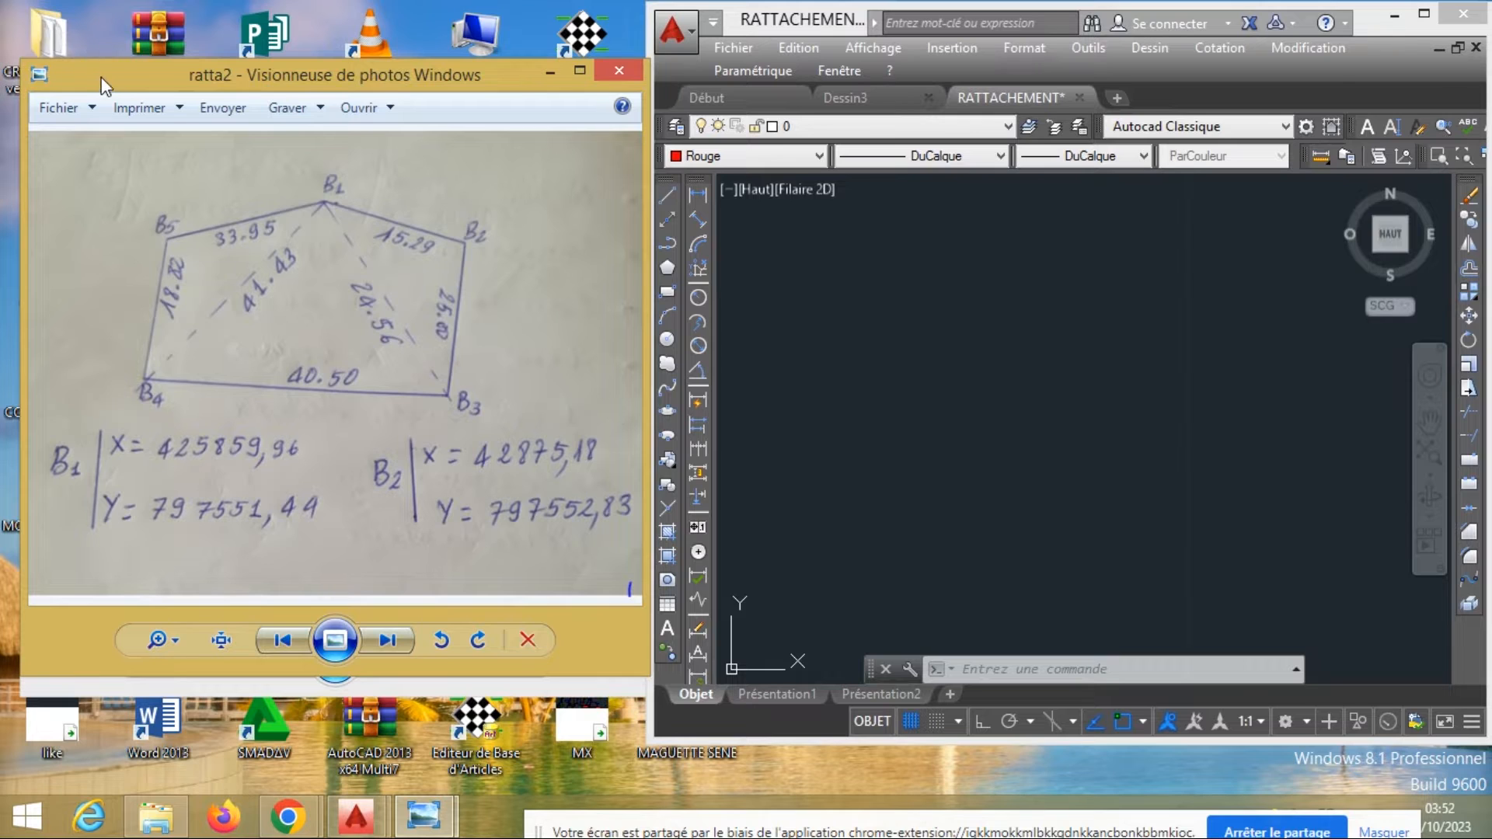
pyautogui.moveTo(101, 78); pyautogui.dragTo(68, 76)
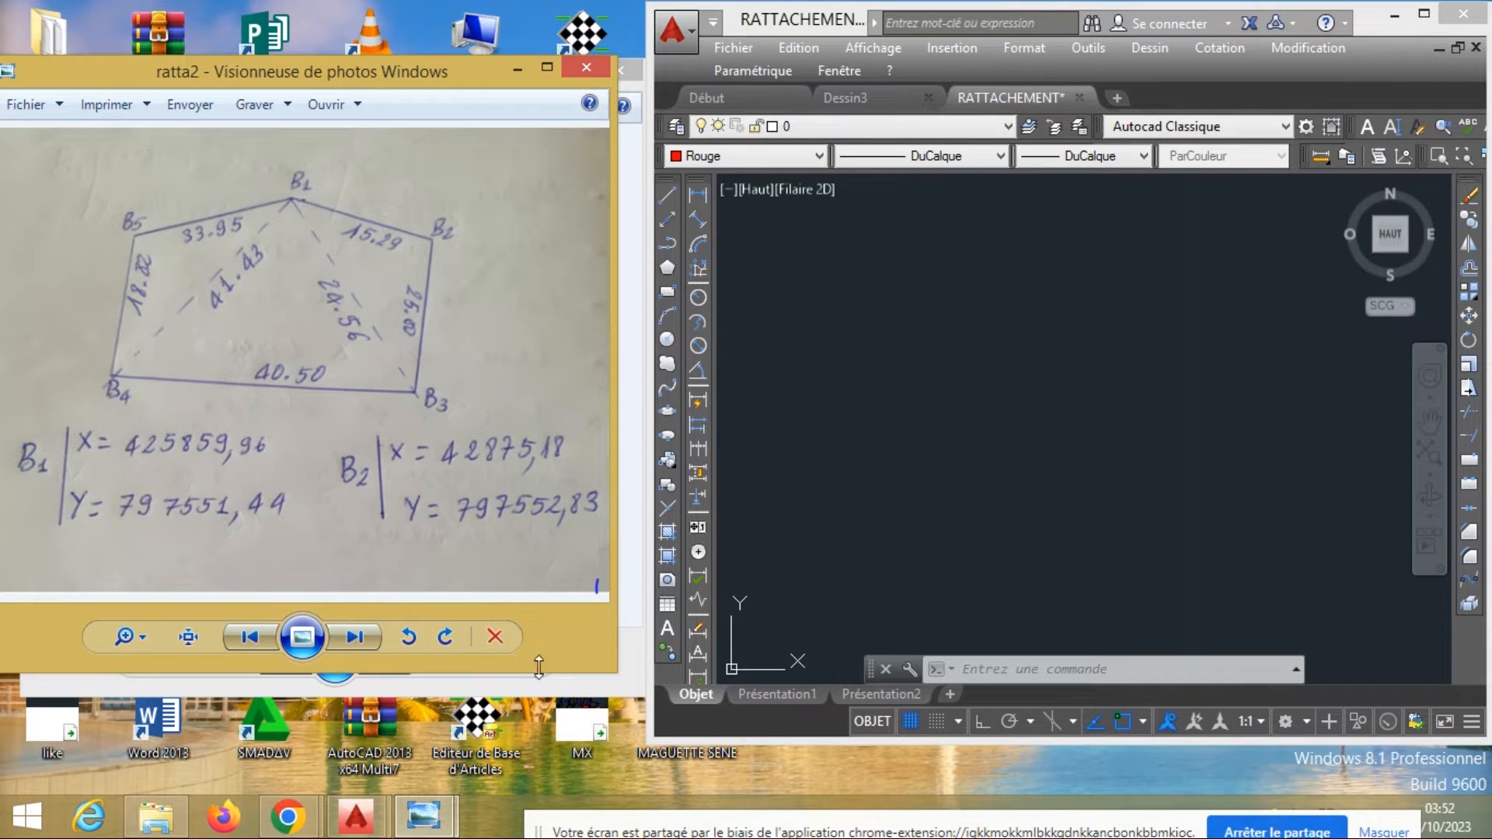
pyautogui.moveTo(617, 670); pyautogui.dragTo(577, 635)
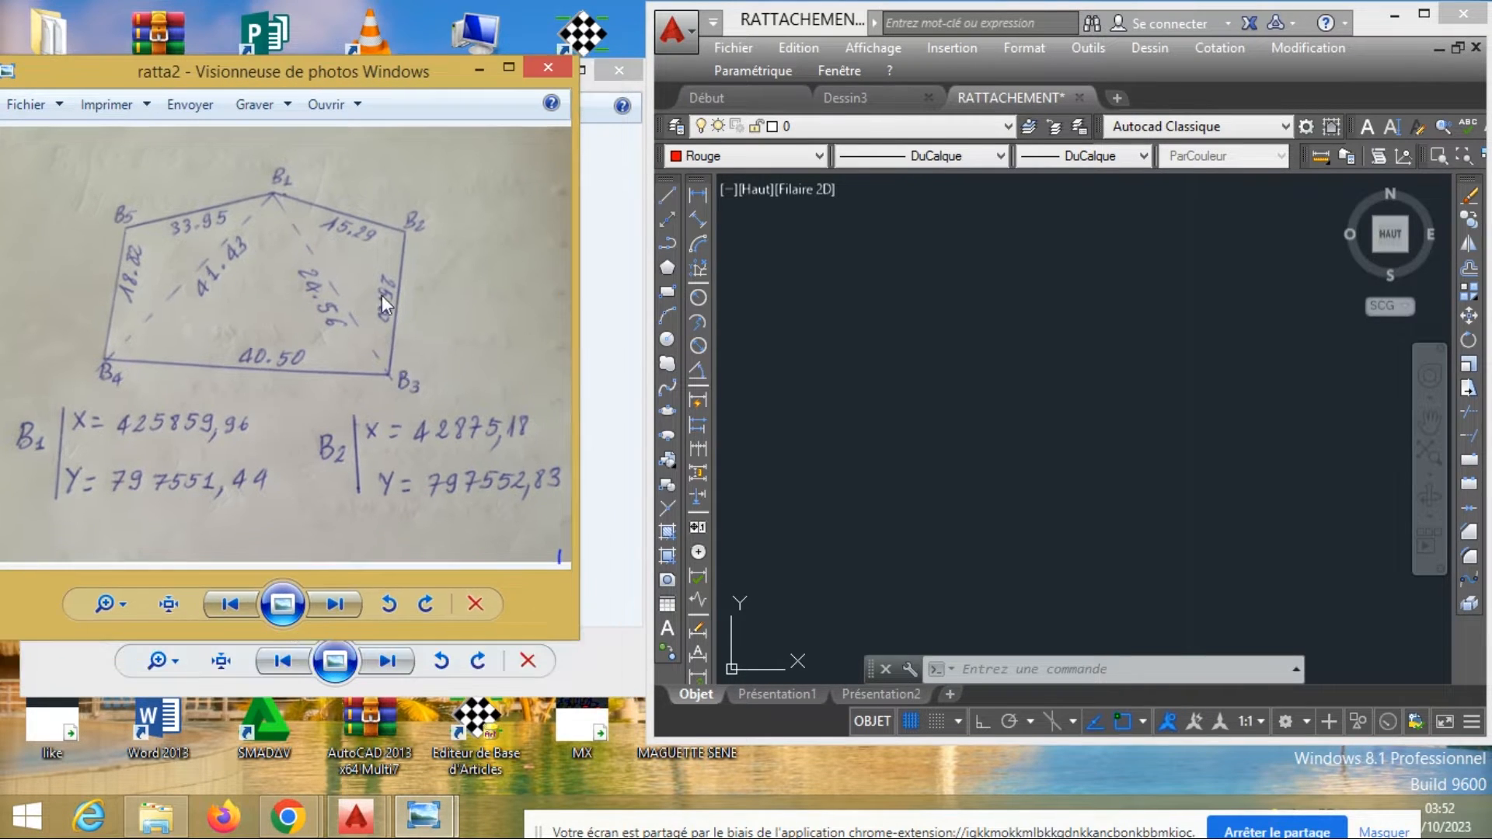
pyautogui.moveTo(357, 68); pyautogui.dragTo(404, 92)
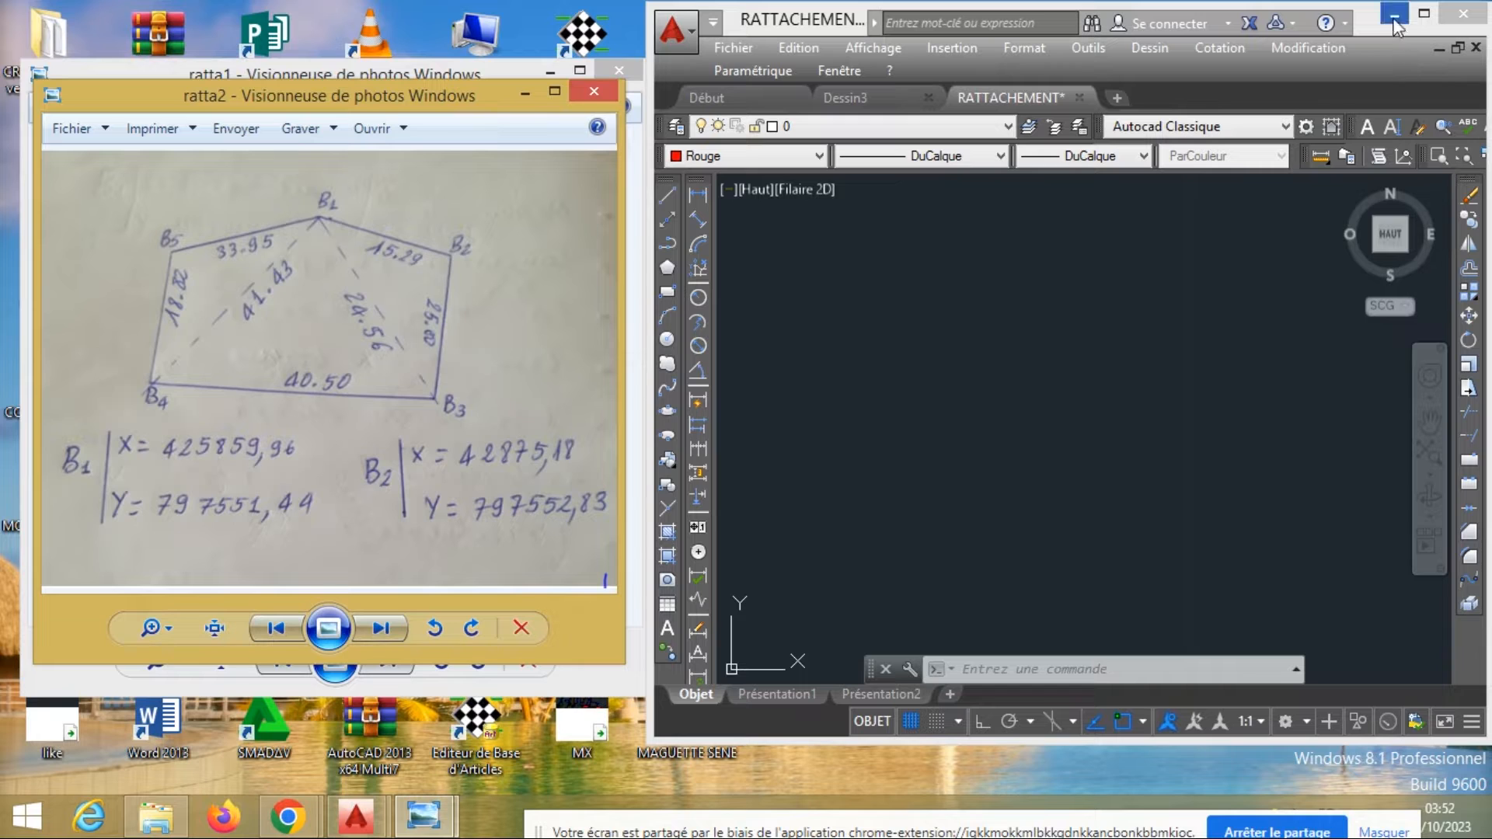
pyautogui.click(816, 19)
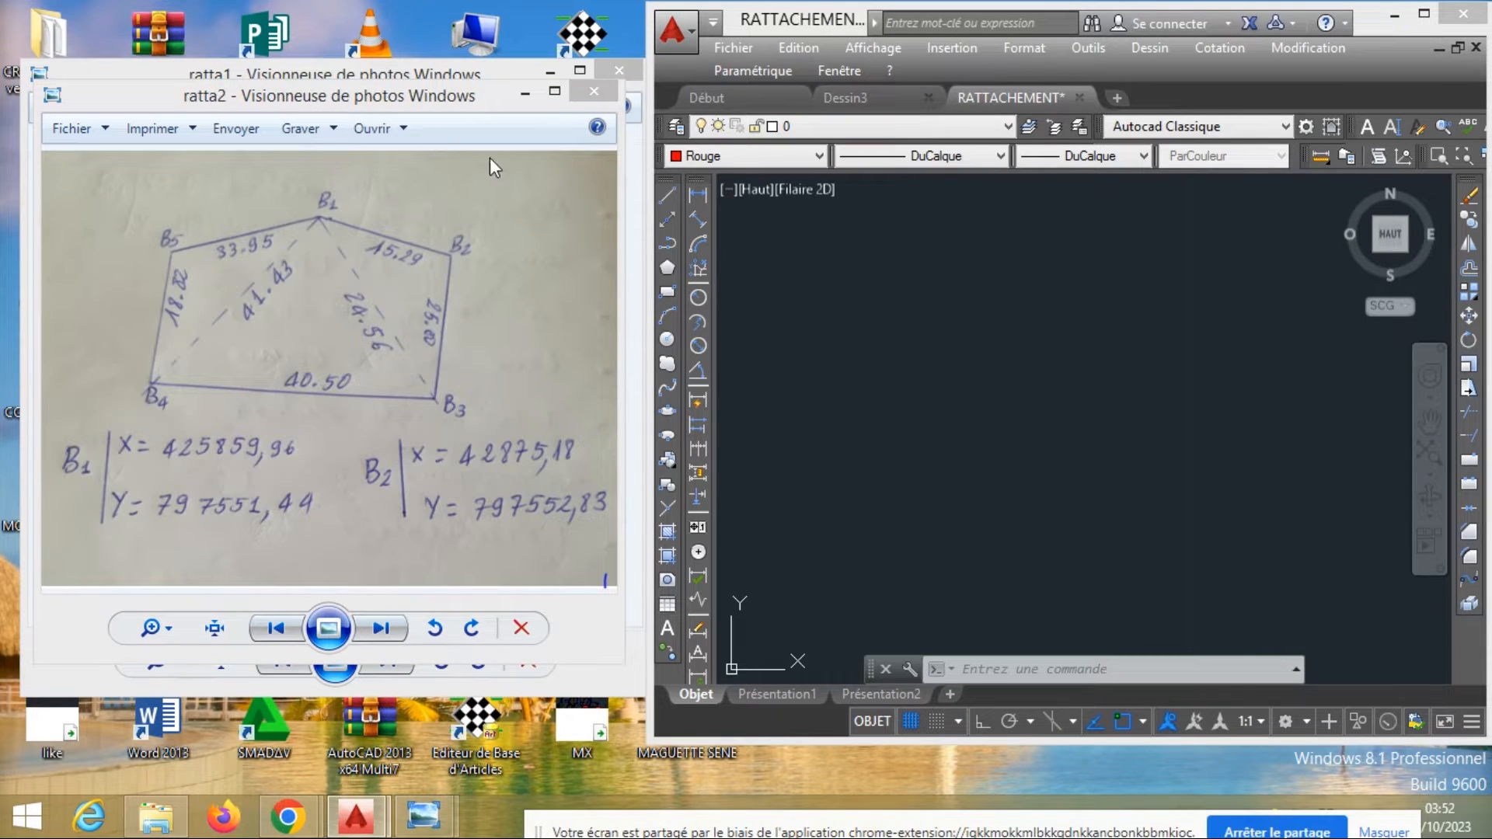
pyautogui.click(595, 93)
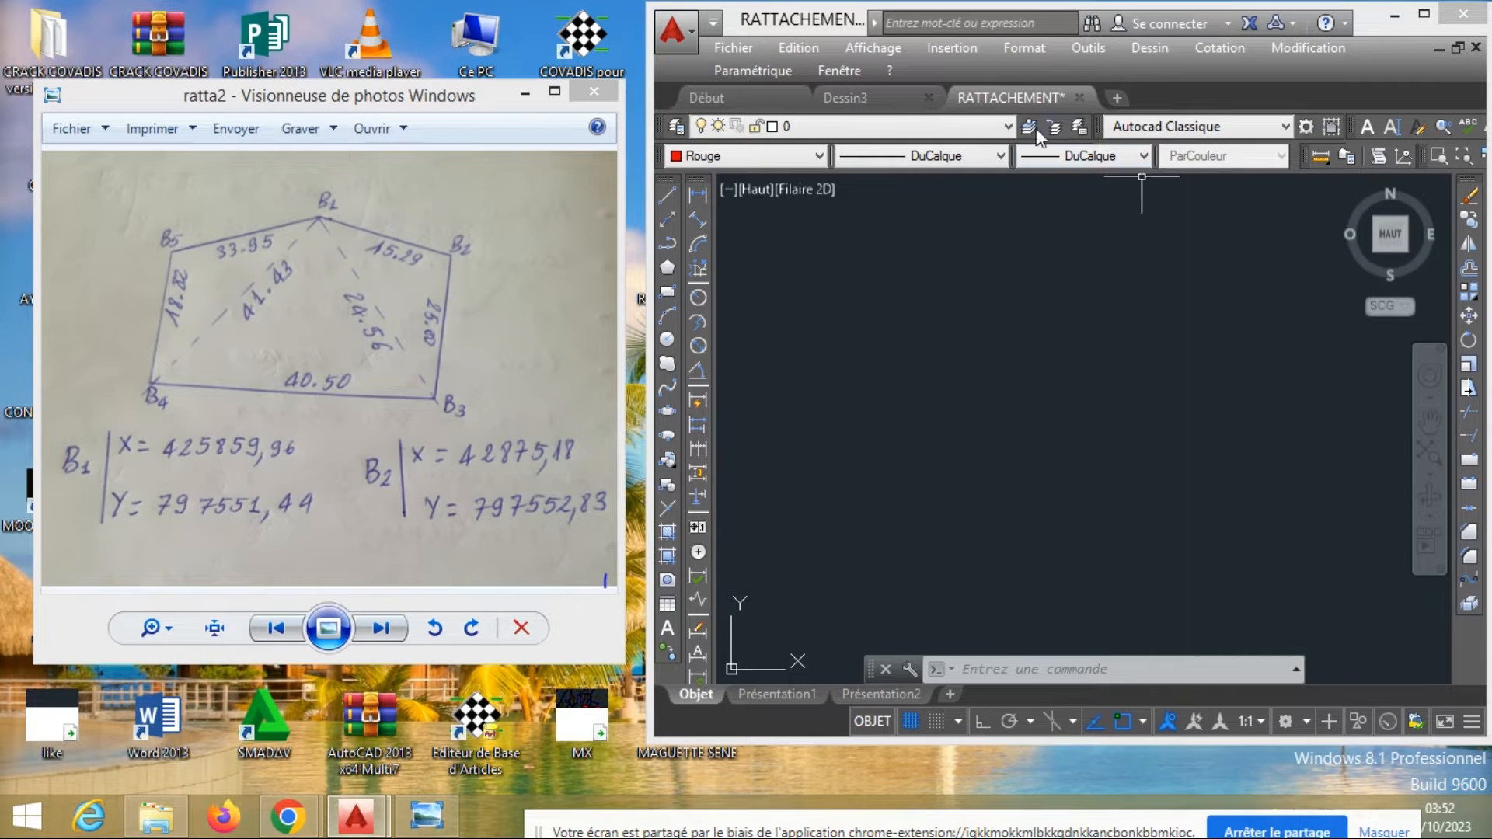
# Confirm the point style with the circle-in-square symbol and a point size of 2 in absolute units
pyautogui.click(1017, 55)
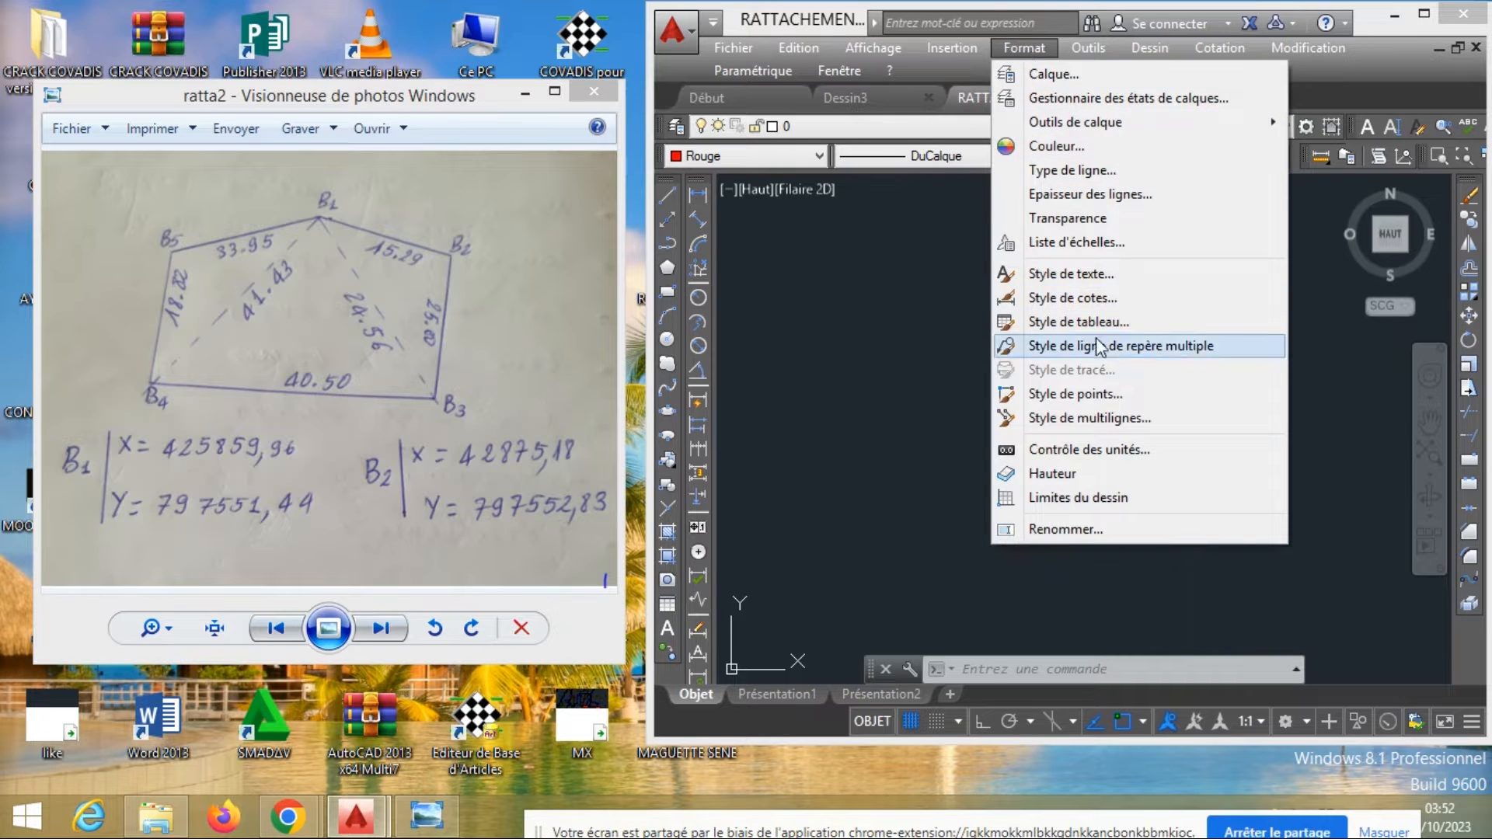
pyautogui.click(1096, 397)
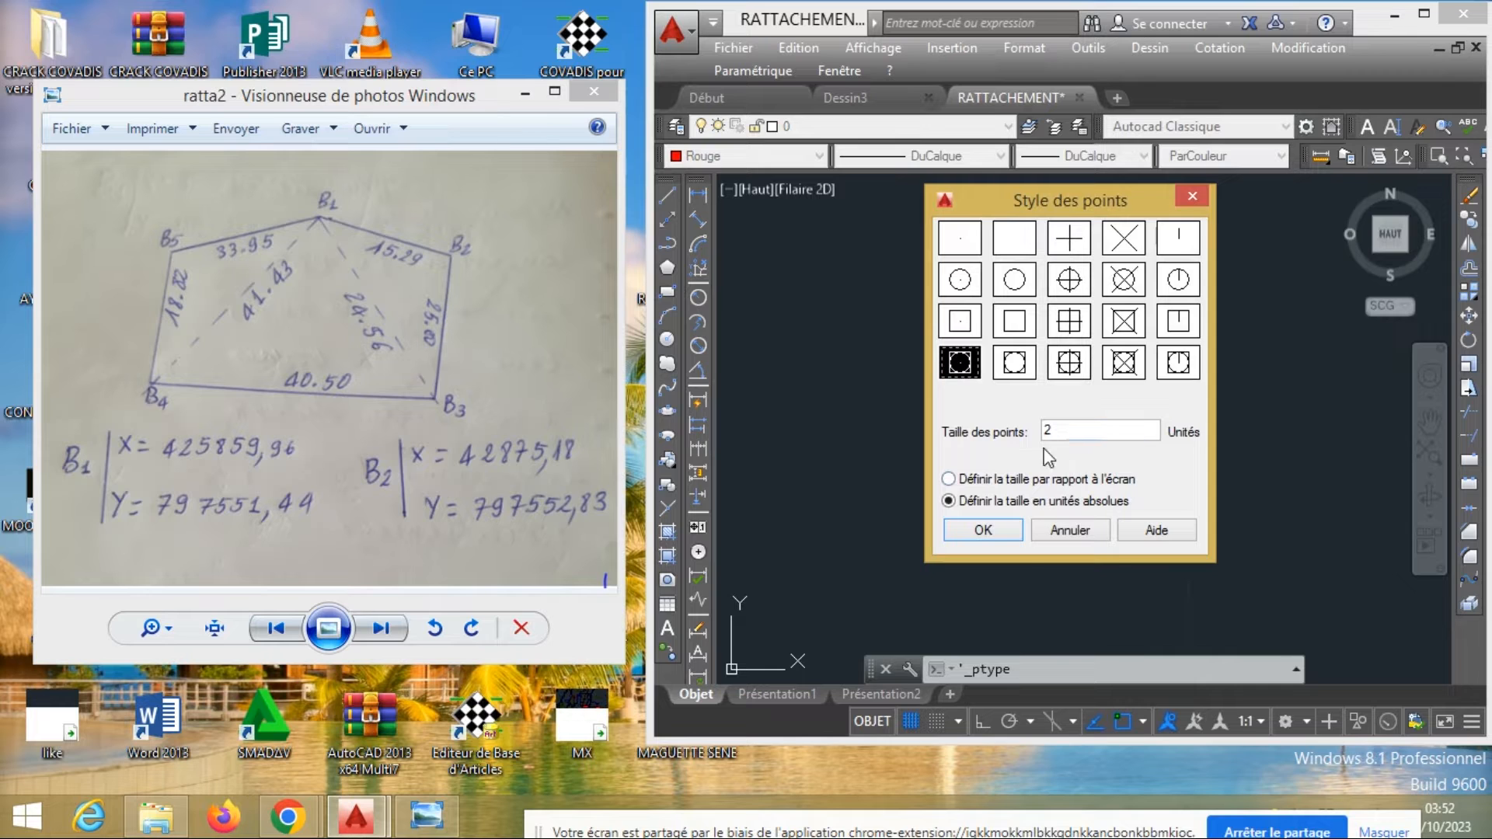
pyautogui.click(984, 532)
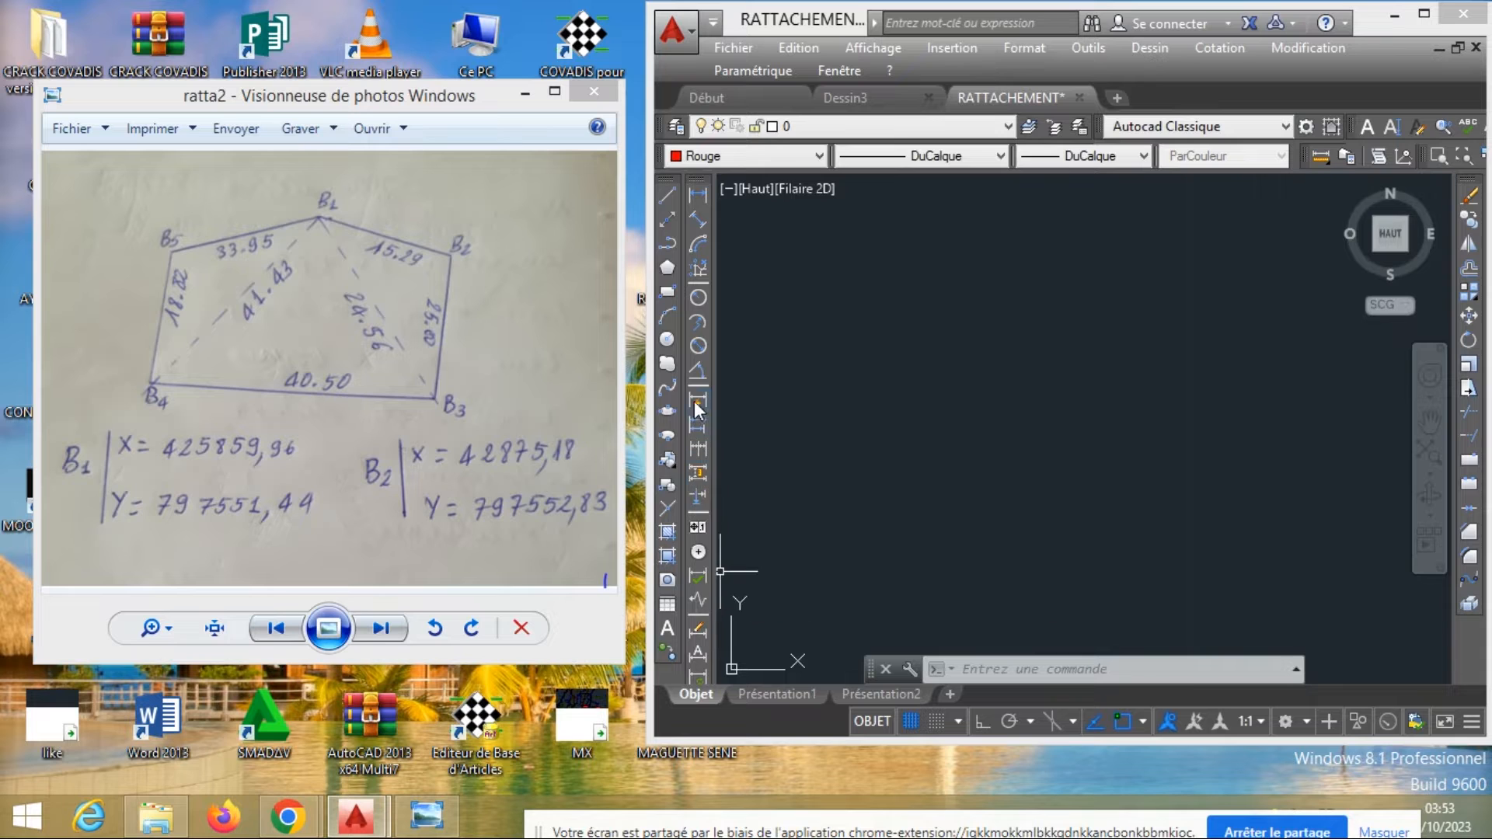
# Place one point in the empty area well left of parcels 1 to 6 and another just below parcel 4
pyautogui.click(667, 512)
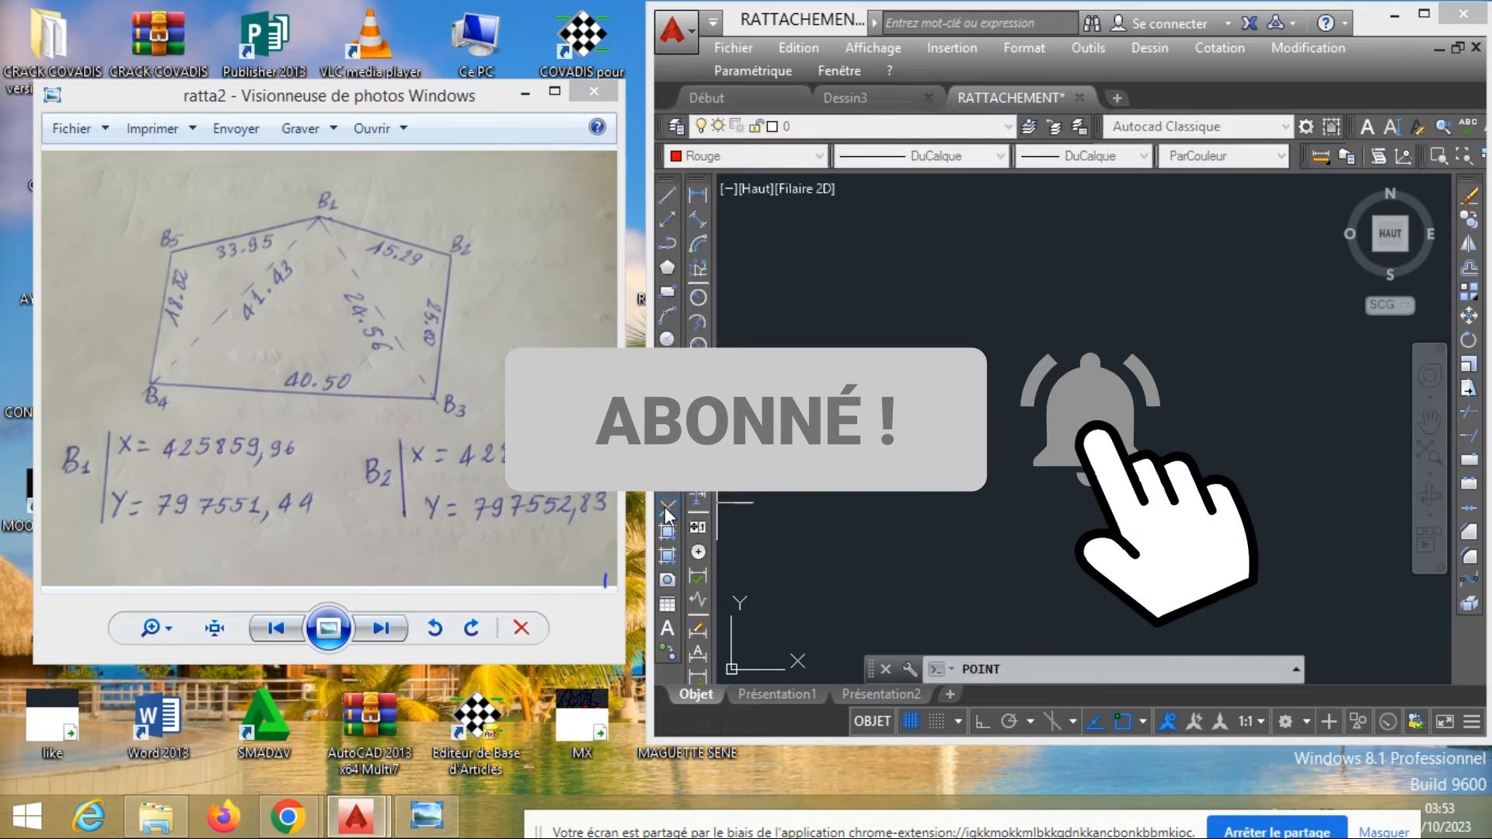
pyautogui.click(911, 327)
pyautogui.scroll(-6, 921, 404)
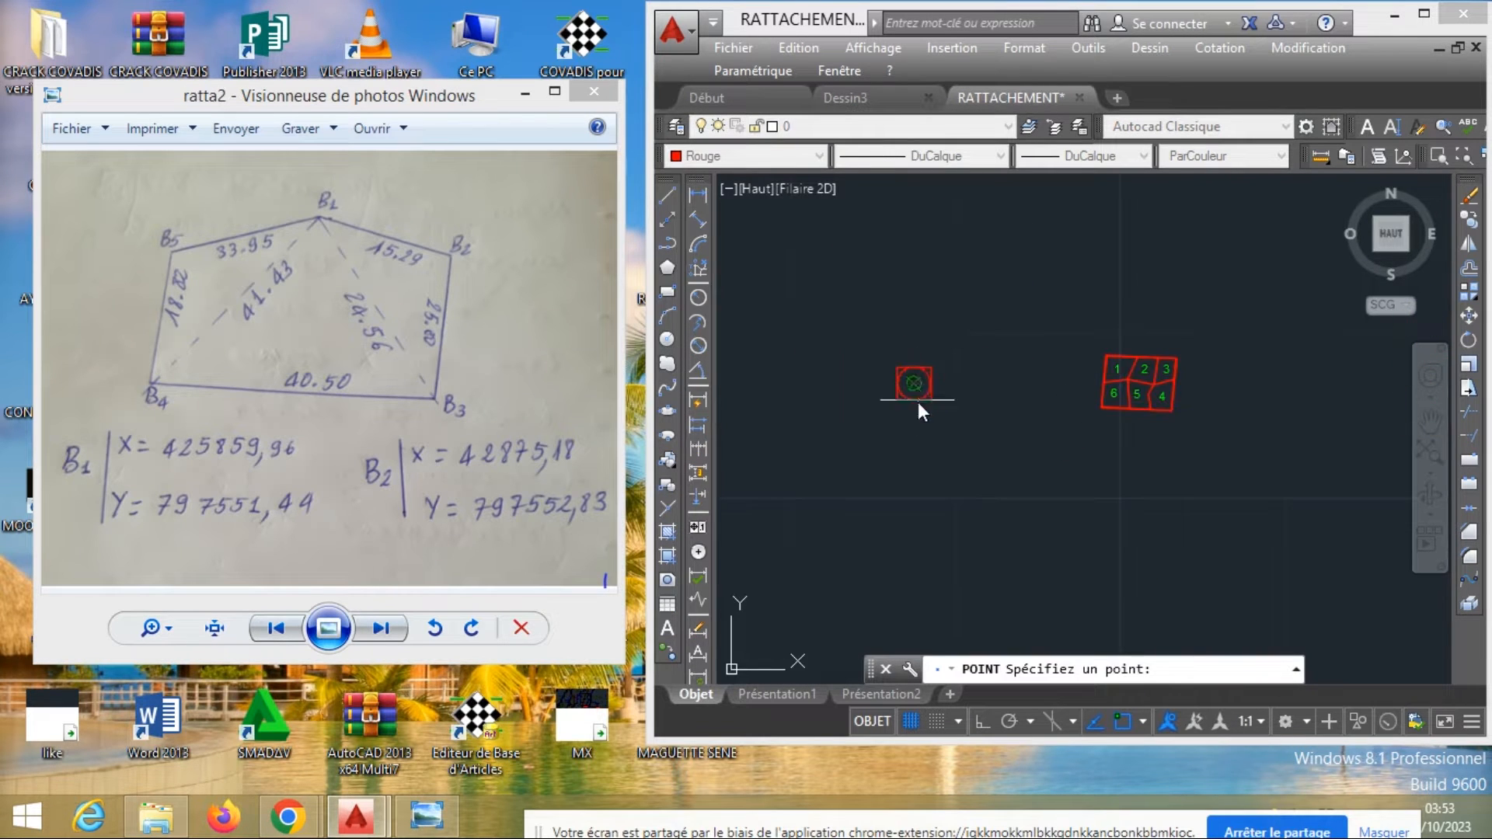
pyautogui.moveTo(1041, 419); pyautogui.dragTo(1105, 426, button='middle')
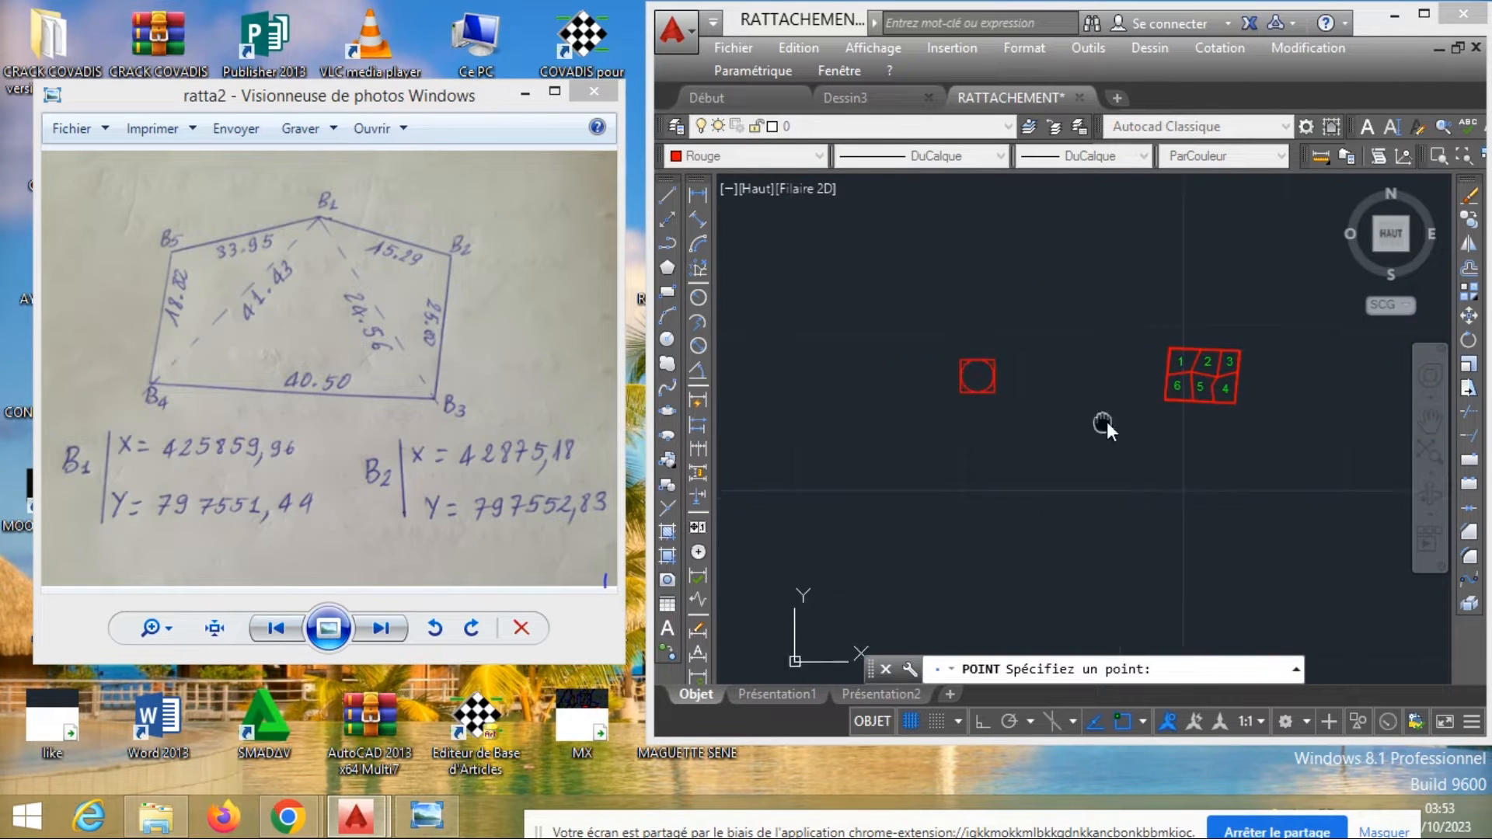
pyautogui.scroll(2, 989, 410)
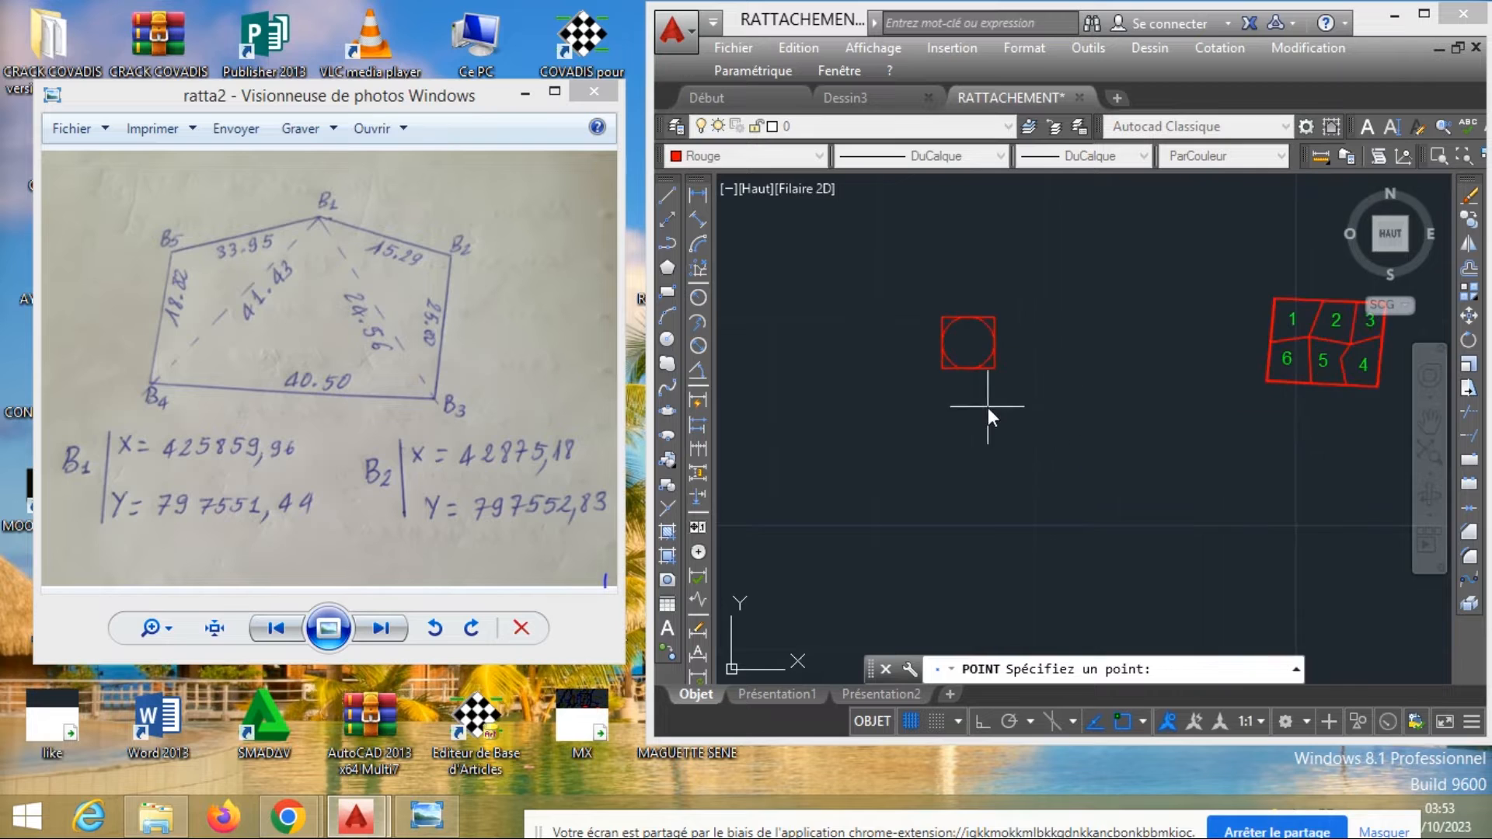
pyautogui.click(1333, 464)
pyautogui.press('Escape')
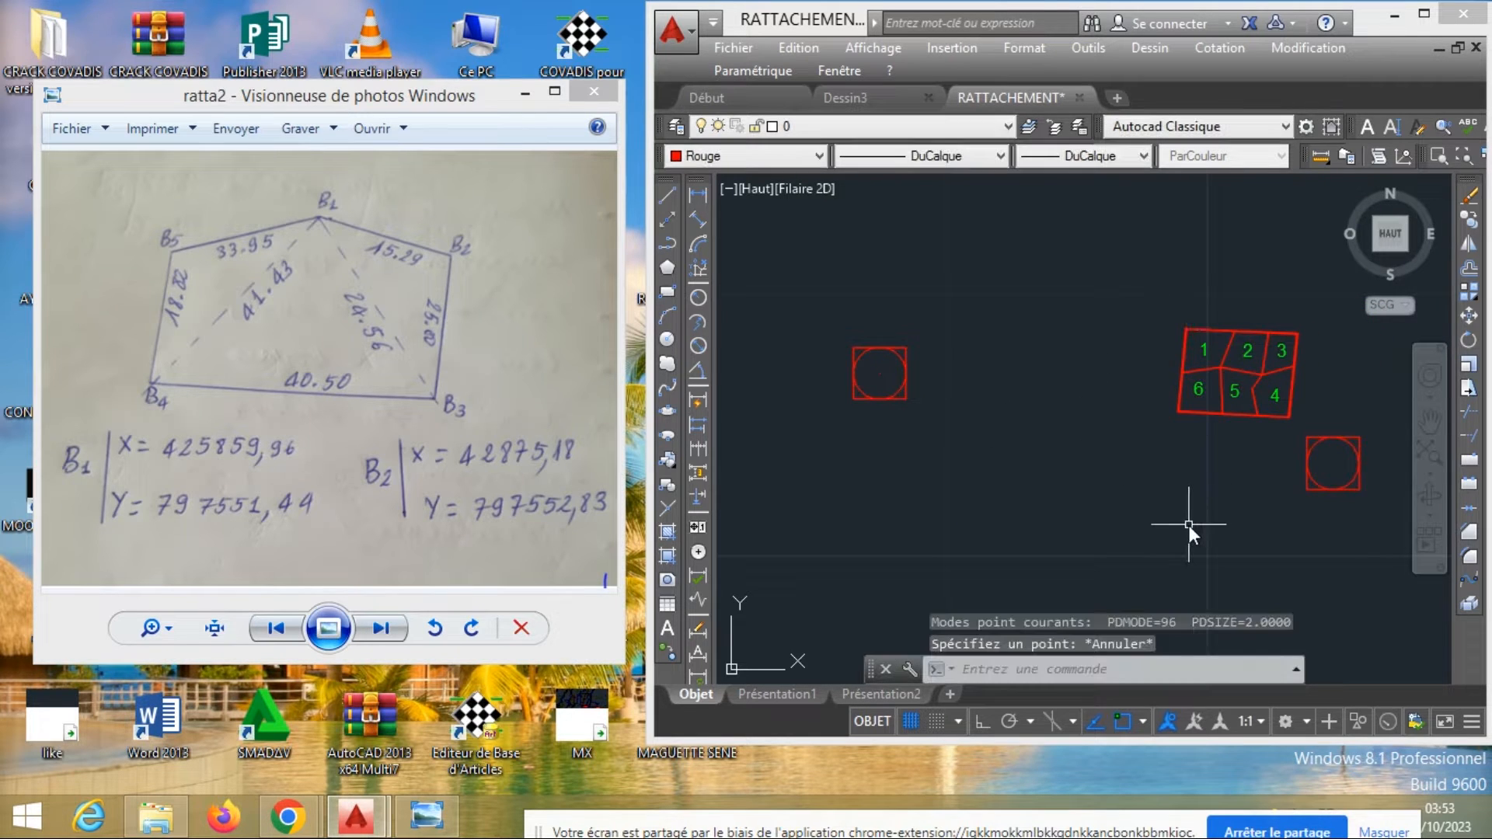
# Erase the extra point just below parcel 4
pyautogui.click(1322, 467)
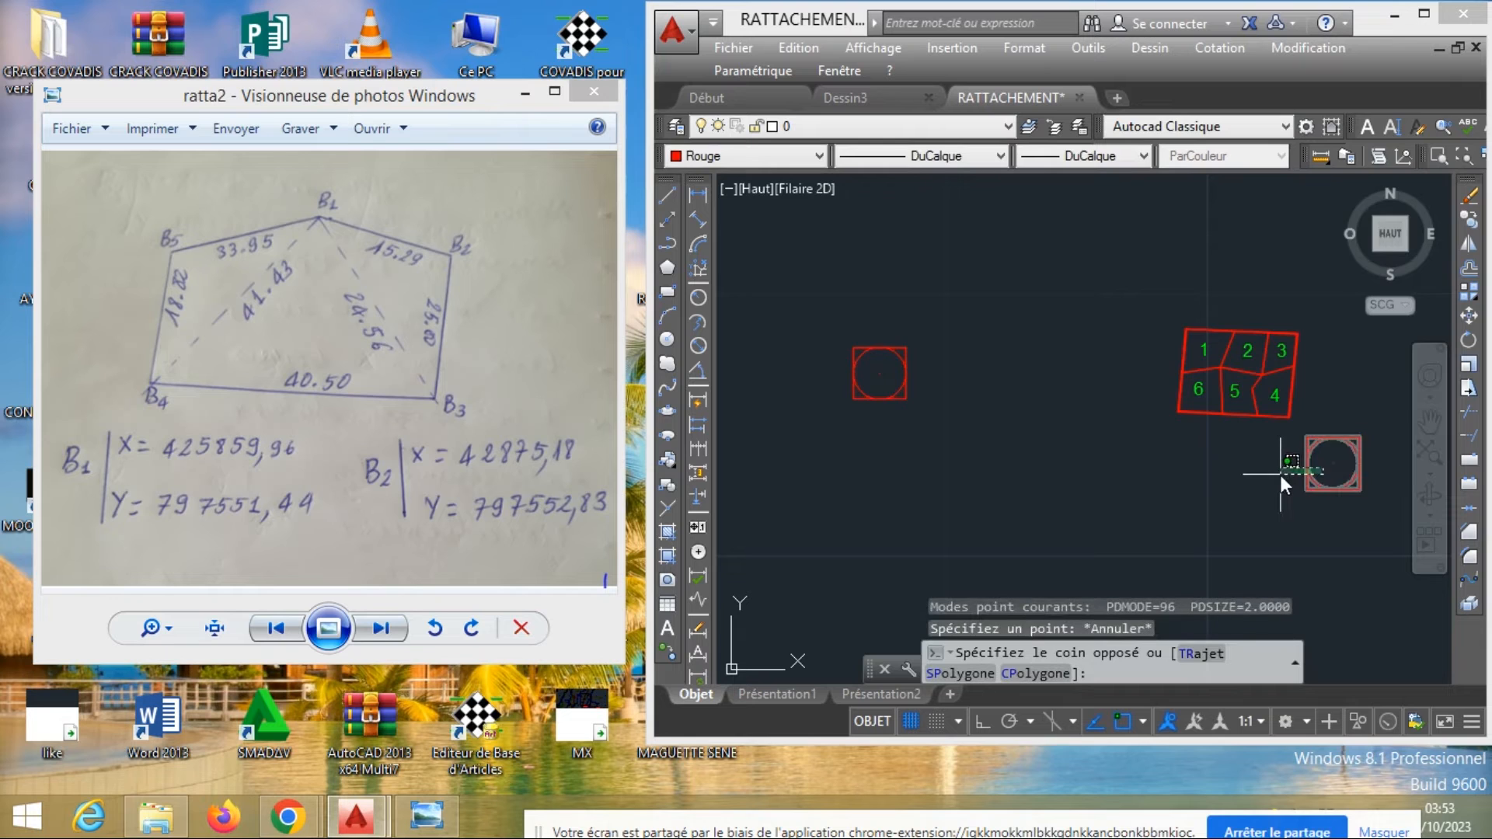
pyautogui.rightClick(1284, 484)
pyautogui.click(1234, 501)
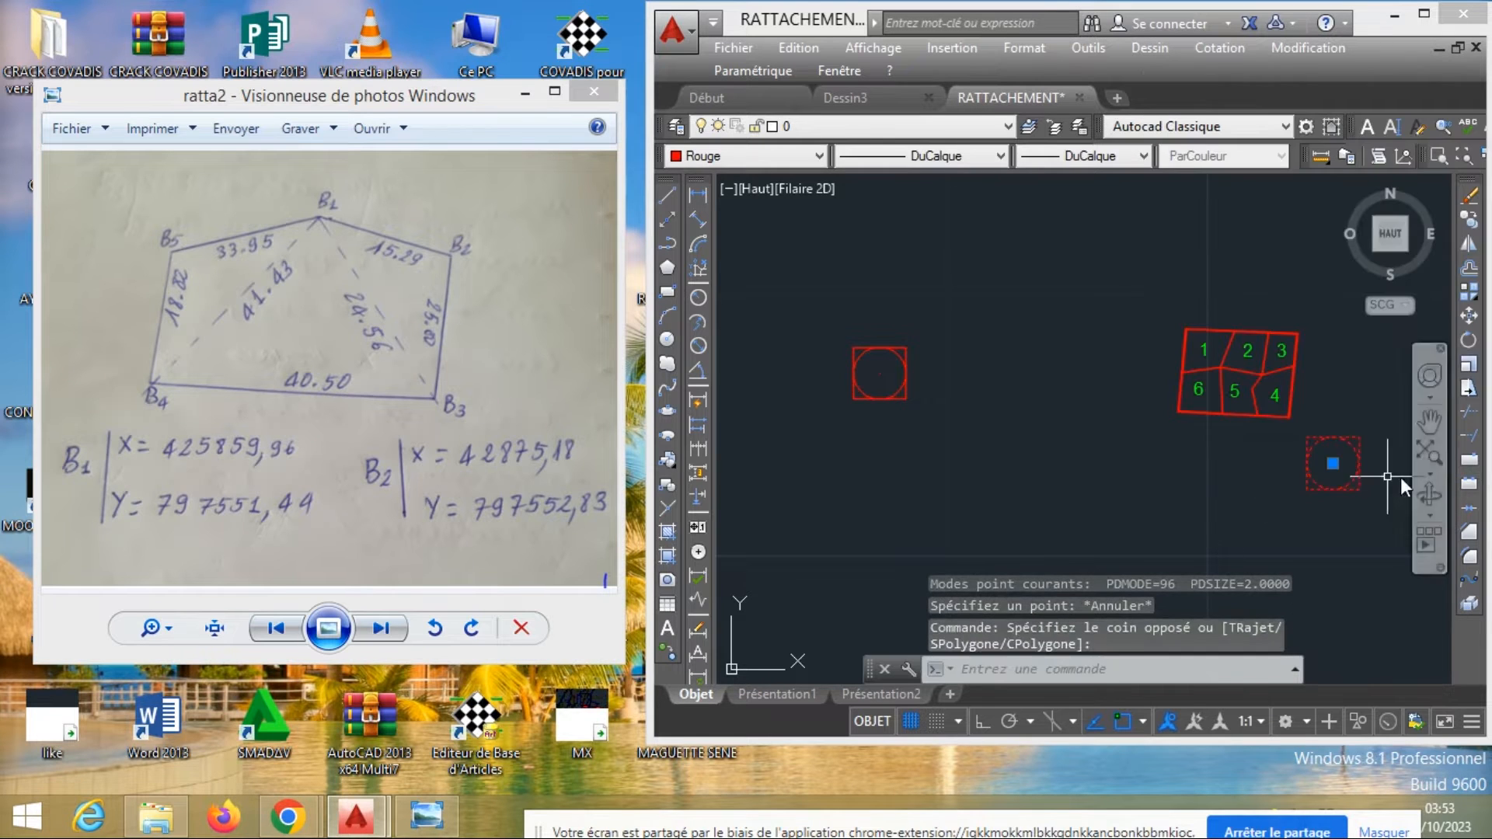
pyautogui.rightClick(1340, 411)
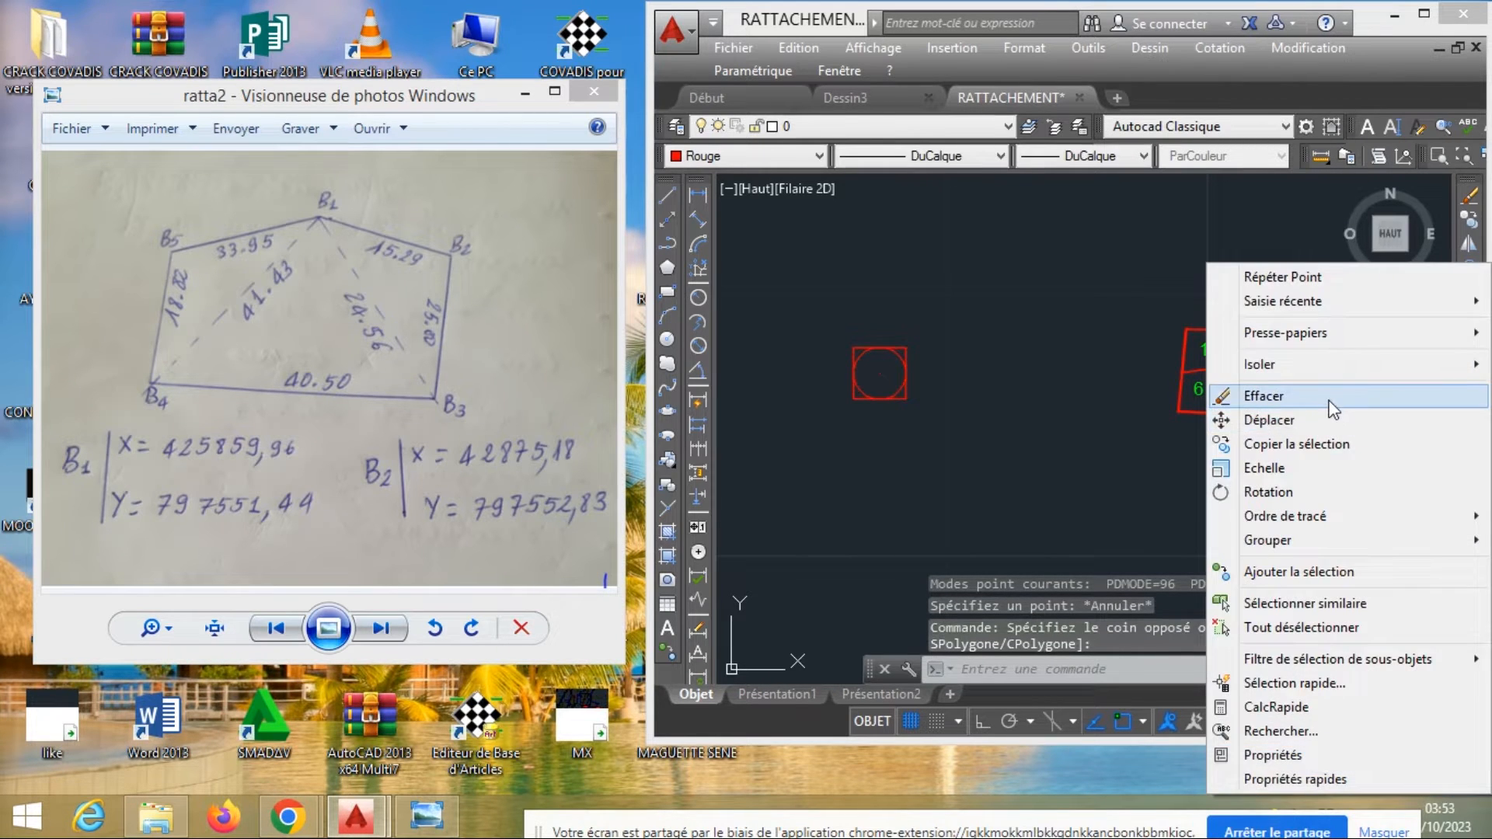
pyautogui.click(1330, 396)
# Move the whole block of parcels 1 to 6 far to the right, away from the remaining point
pyautogui.scroll(-5, 1139, 450)
pyautogui.scroll(3, 1158, 459)
pyautogui.click(1240, 467)
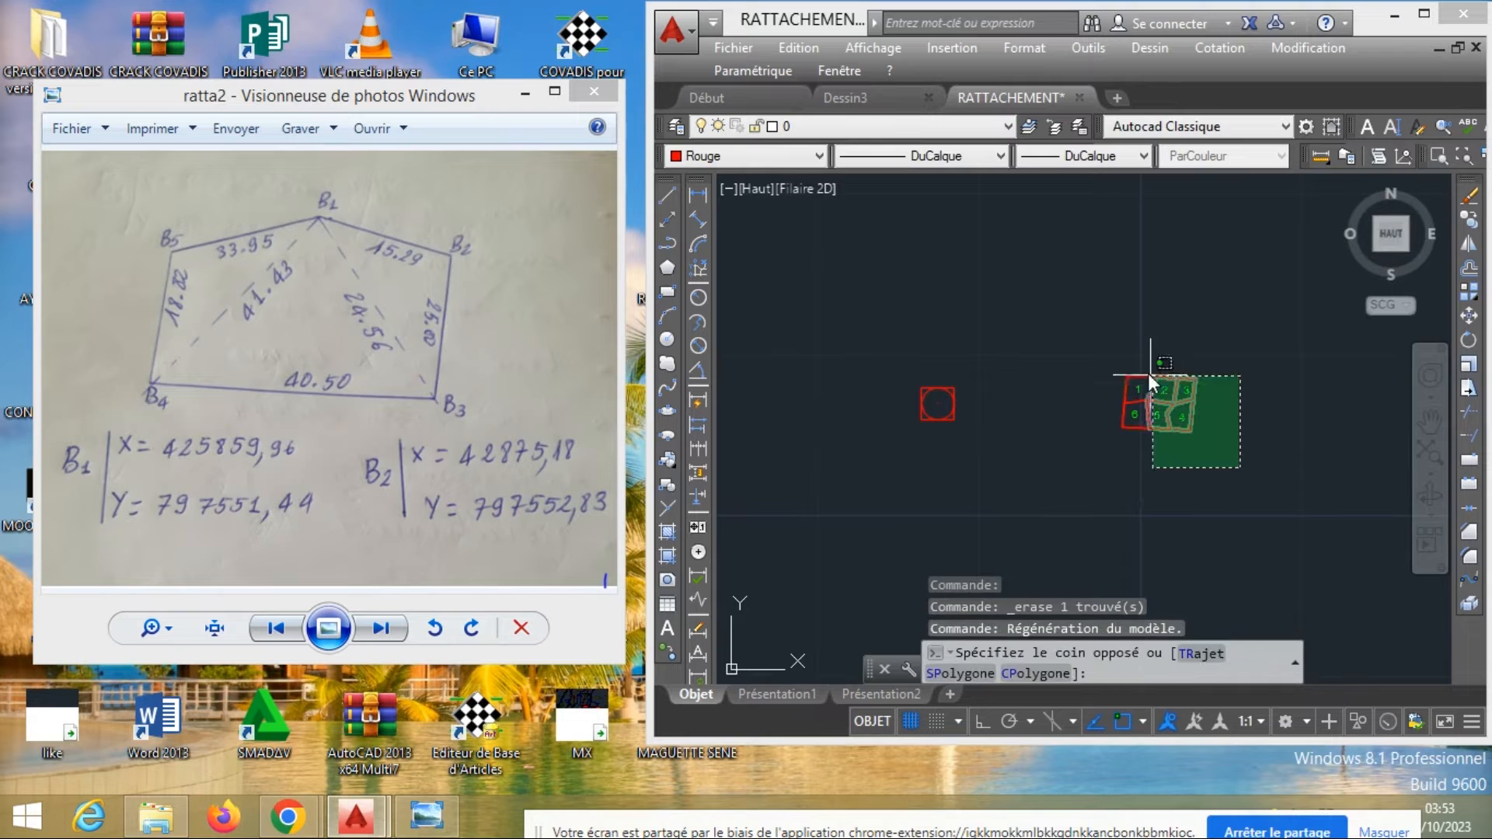
pyautogui.click(1099, 333)
pyautogui.scroll(-5, 1066, 360)
pyautogui.rightClick(1054, 400)
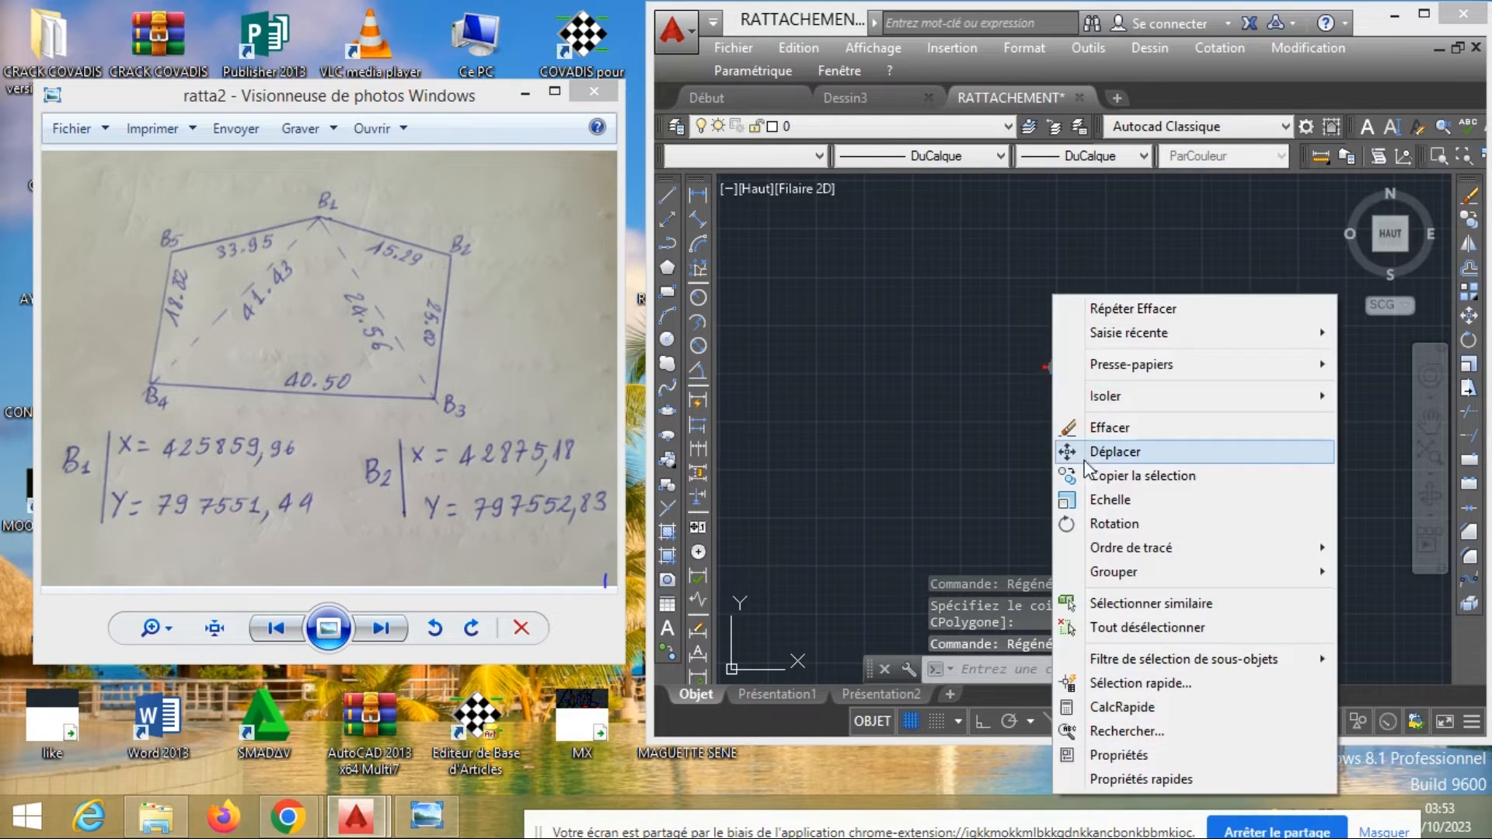
pyautogui.click(1076, 450)
pyautogui.click(1084, 454)
pyautogui.click(1366, 509)
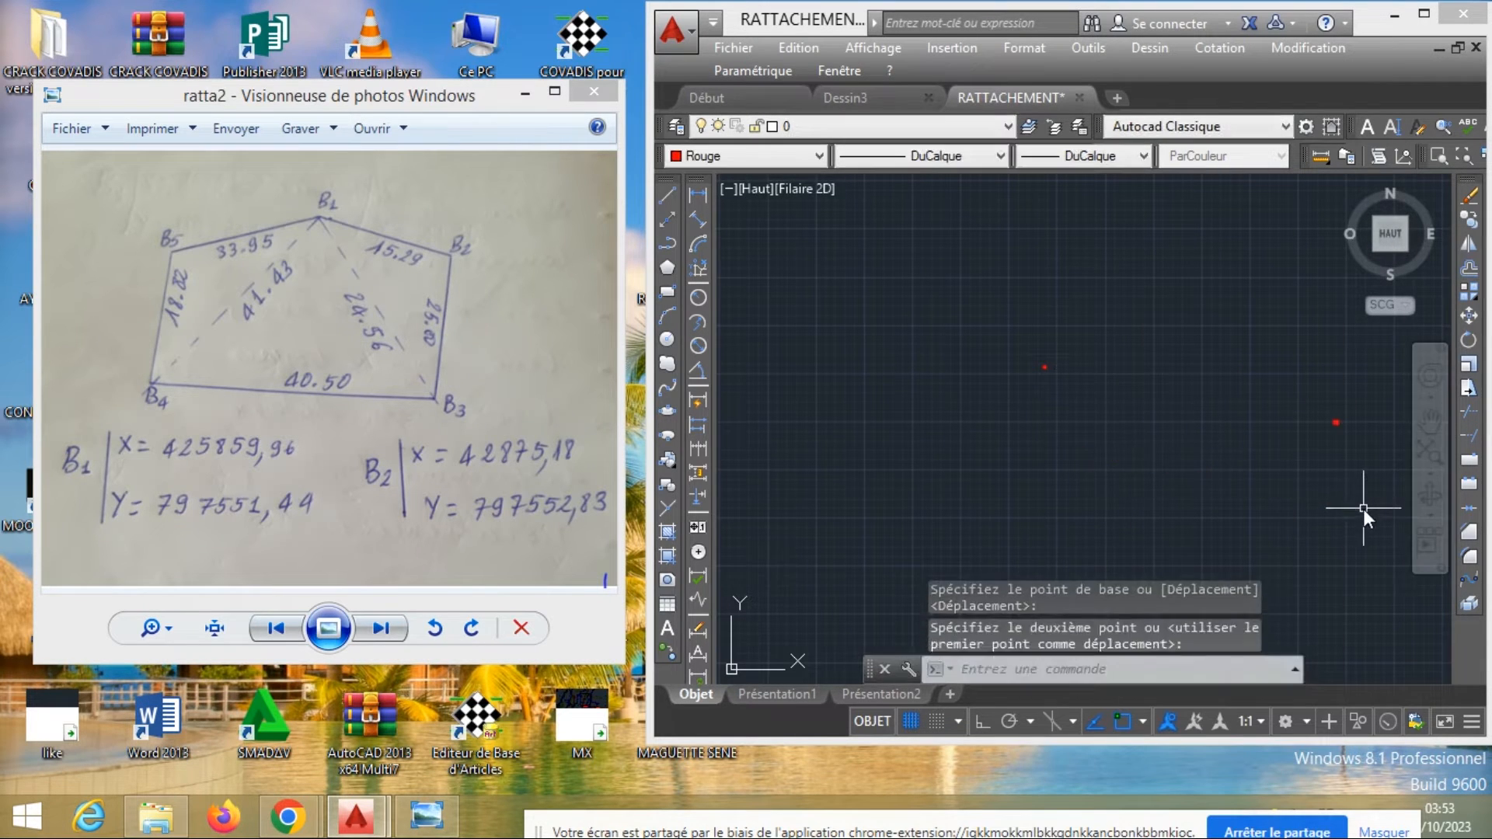
# Shift the ratta2 sketch window further left, then place the AutoCAD window against it and widen it to the screen edge
pyautogui.scroll(2, 1275, 428)
pyautogui.moveTo(1274, 428); pyautogui.dragTo(1050, 354, button='middle')
pyautogui.scroll(-2, 1032, 354)
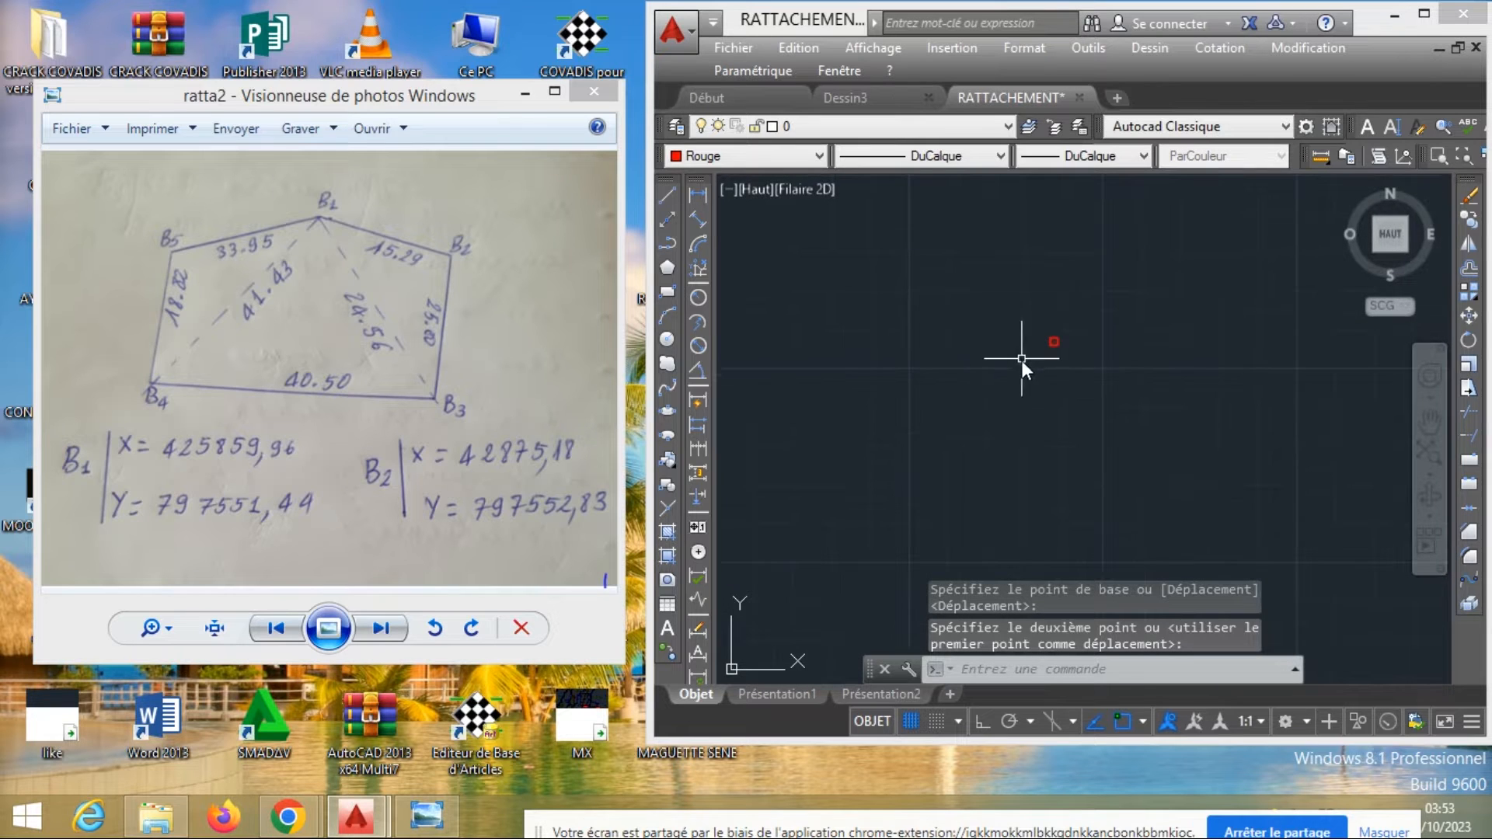
pyautogui.moveTo(1159, 405); pyautogui.dragTo(993, 355, button='middle')
pyautogui.scroll(2, 922, 310)
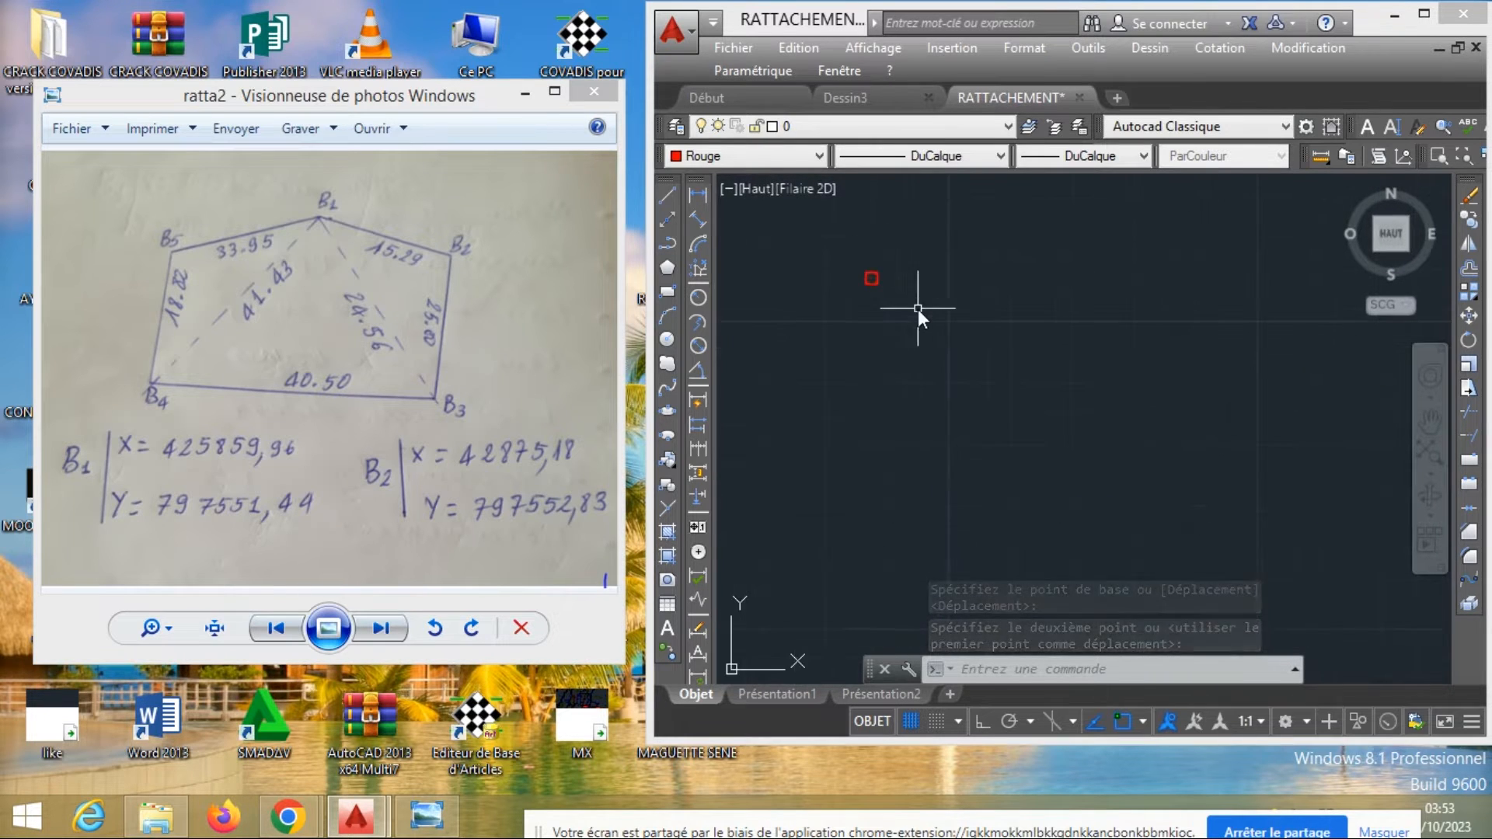
pyautogui.moveTo(922, 310); pyautogui.dragTo(1065, 316, button='middle')
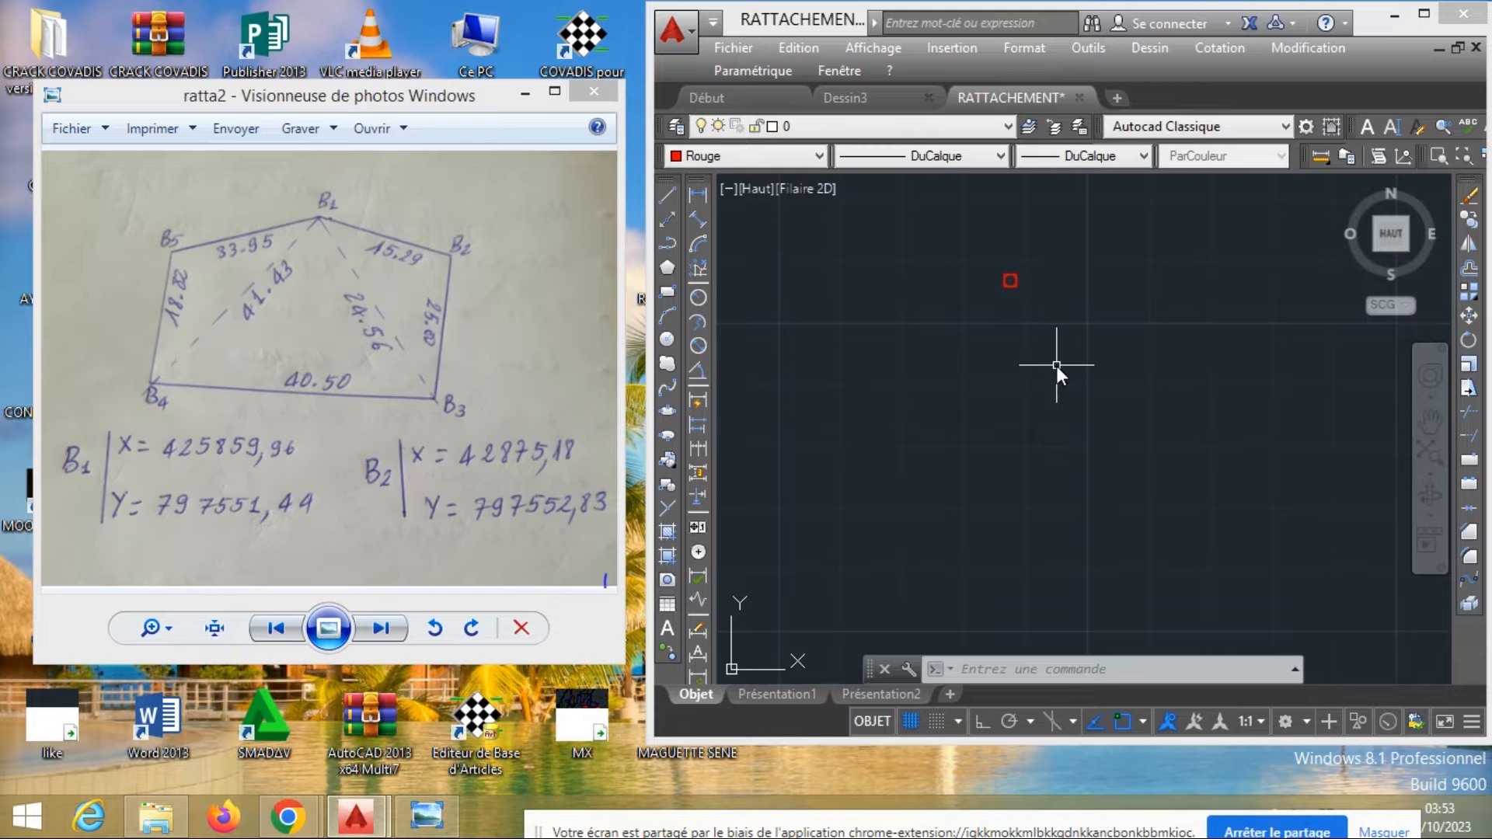
pyautogui.moveTo(348, 101); pyautogui.dragTo(294, 84)
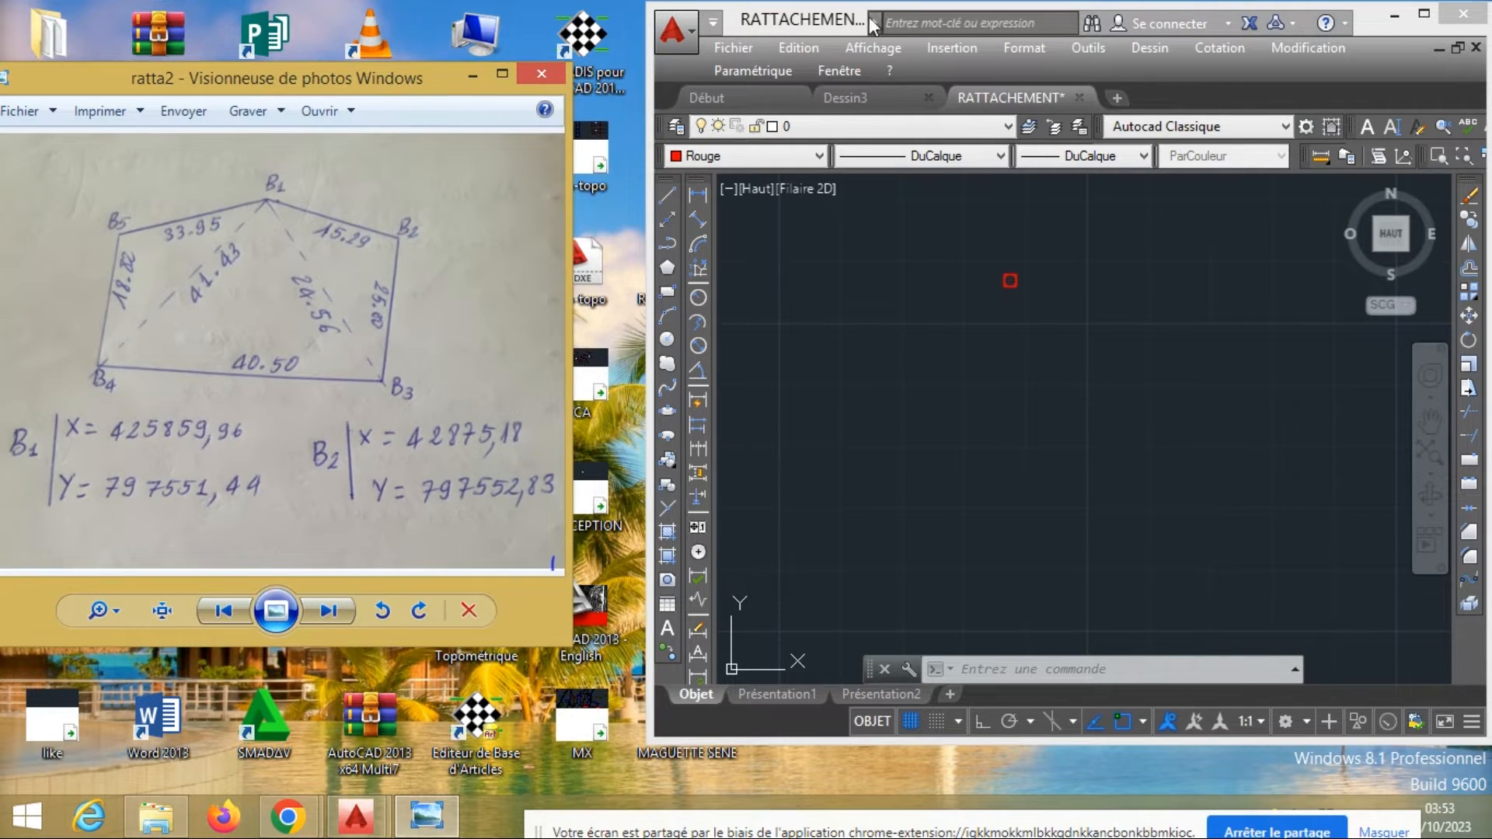
pyautogui.click(845, 23)
pyautogui.moveTo(791, 23); pyautogui.dragTo(714, 23)
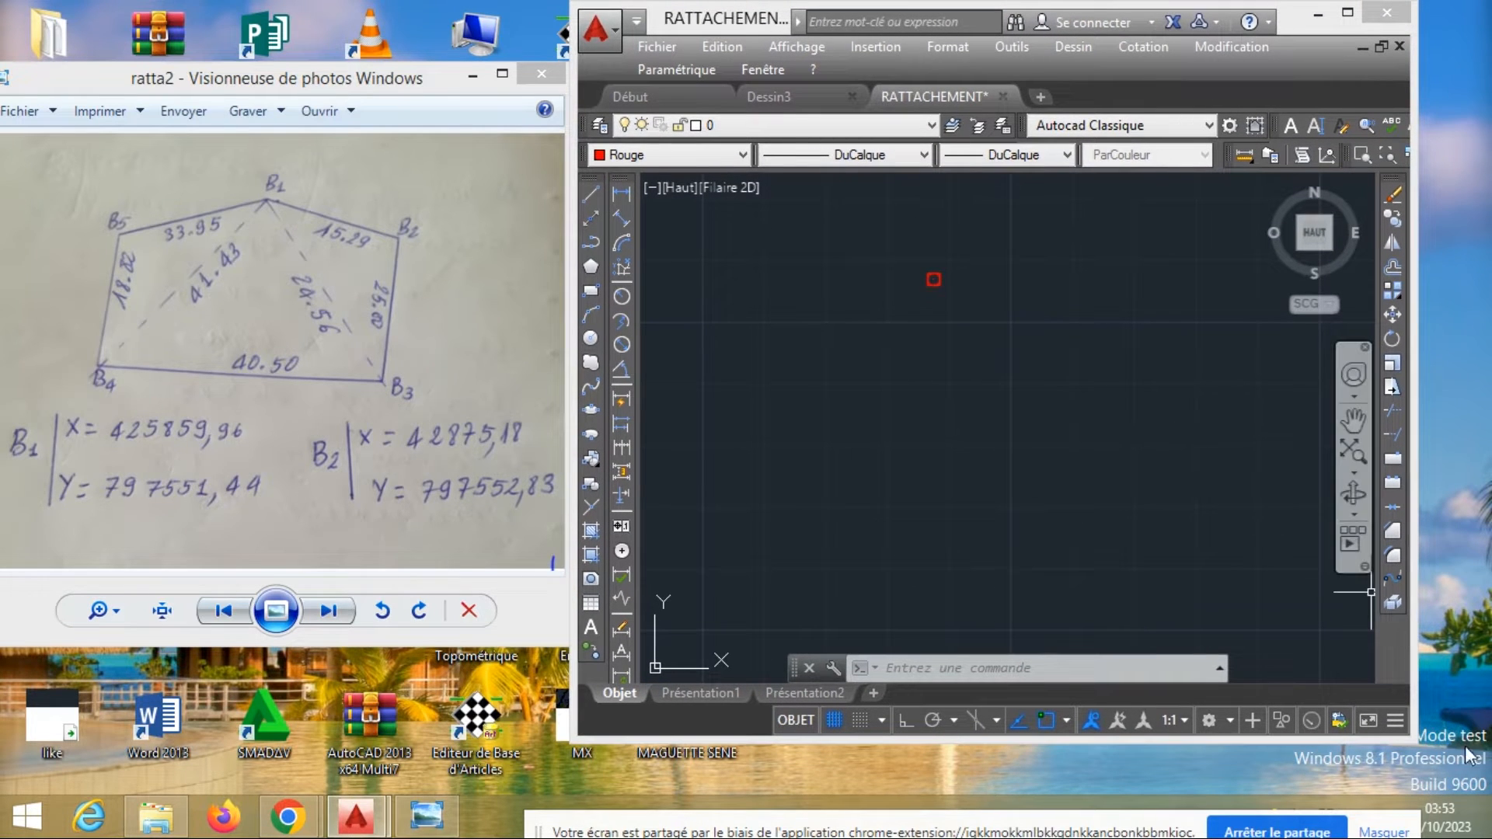
pyautogui.moveTo(1413, 735); pyautogui.dragTo(1486, 734)
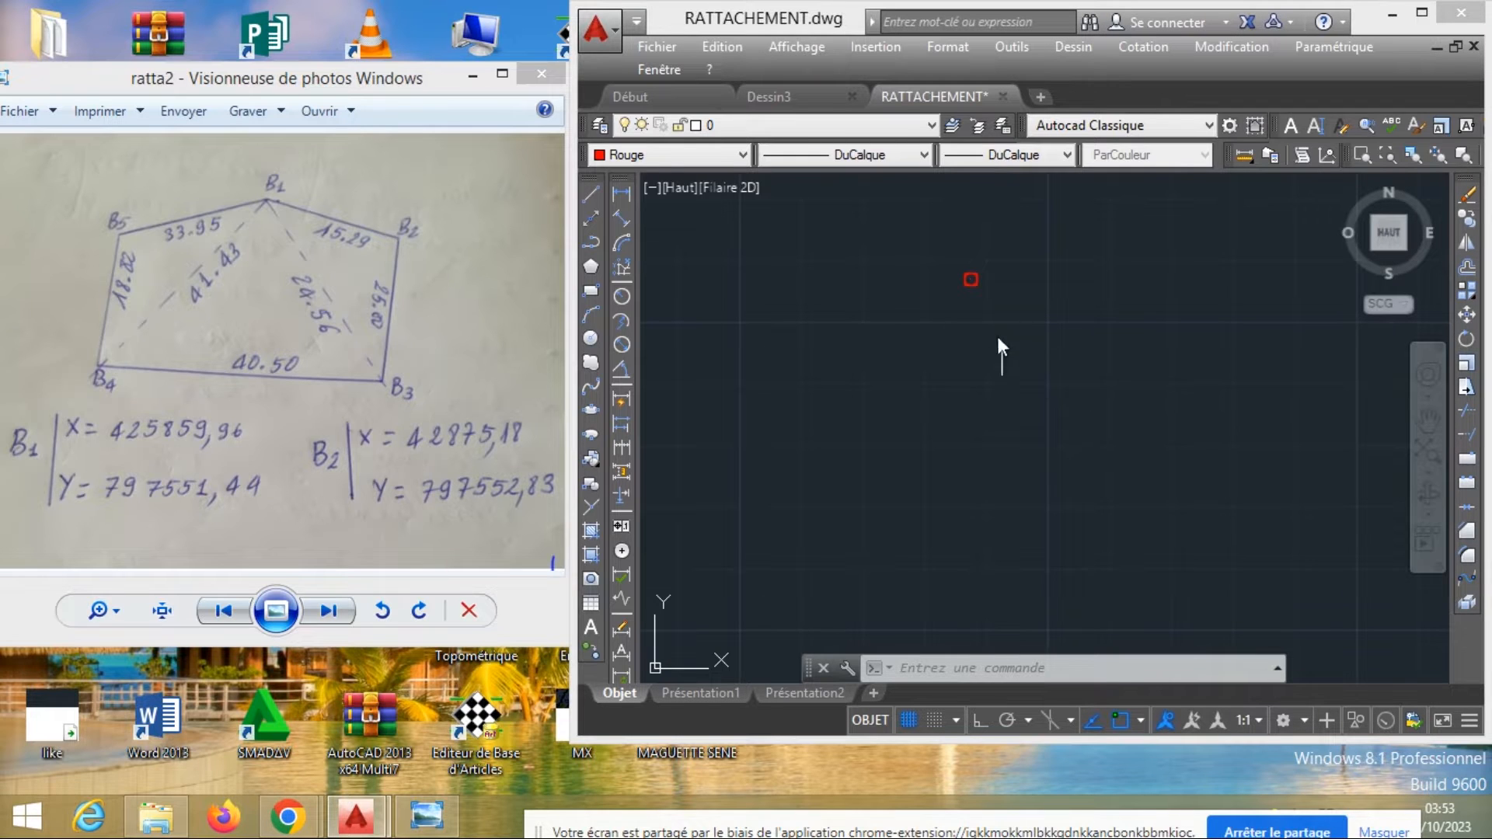
# Draw a construction line through the point, sloping gently down to the right as the direction from B1 to B2
pyautogui.moveTo(1023, 299); pyautogui.dragTo(819, 281, button='middle')
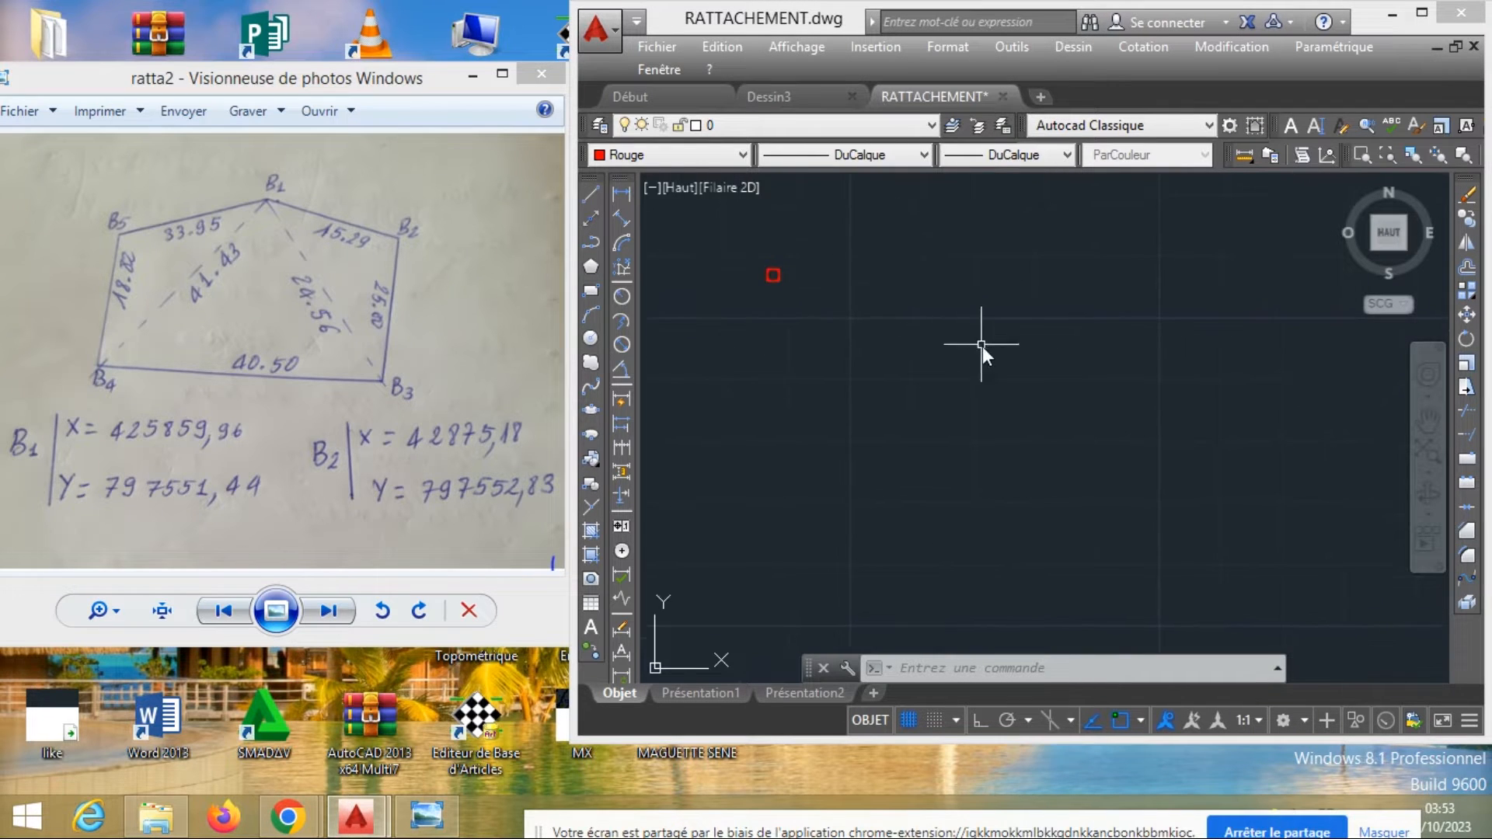
pyautogui.moveTo(981, 350)
pyautogui.mouseDown(button='middle')
pyautogui.moveTo(1233, 390)
pyautogui.moveTo(966, 347)
pyautogui.moveTo(1196, 353)
pyautogui.moveTo(1123, 353)
pyautogui.mouseUp(button='middle')
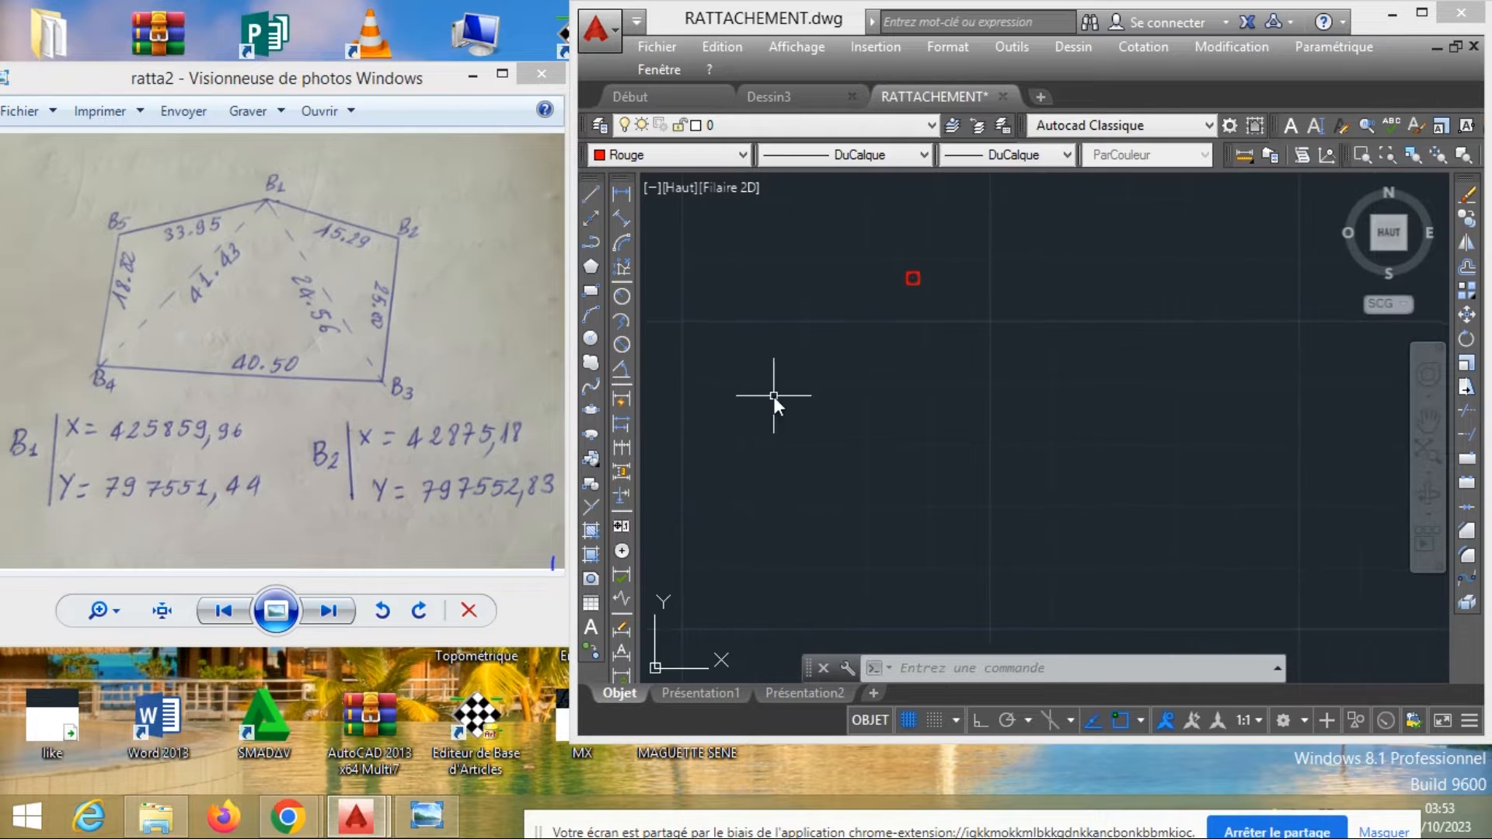
pyautogui.click(588, 220)
pyautogui.click(913, 278)
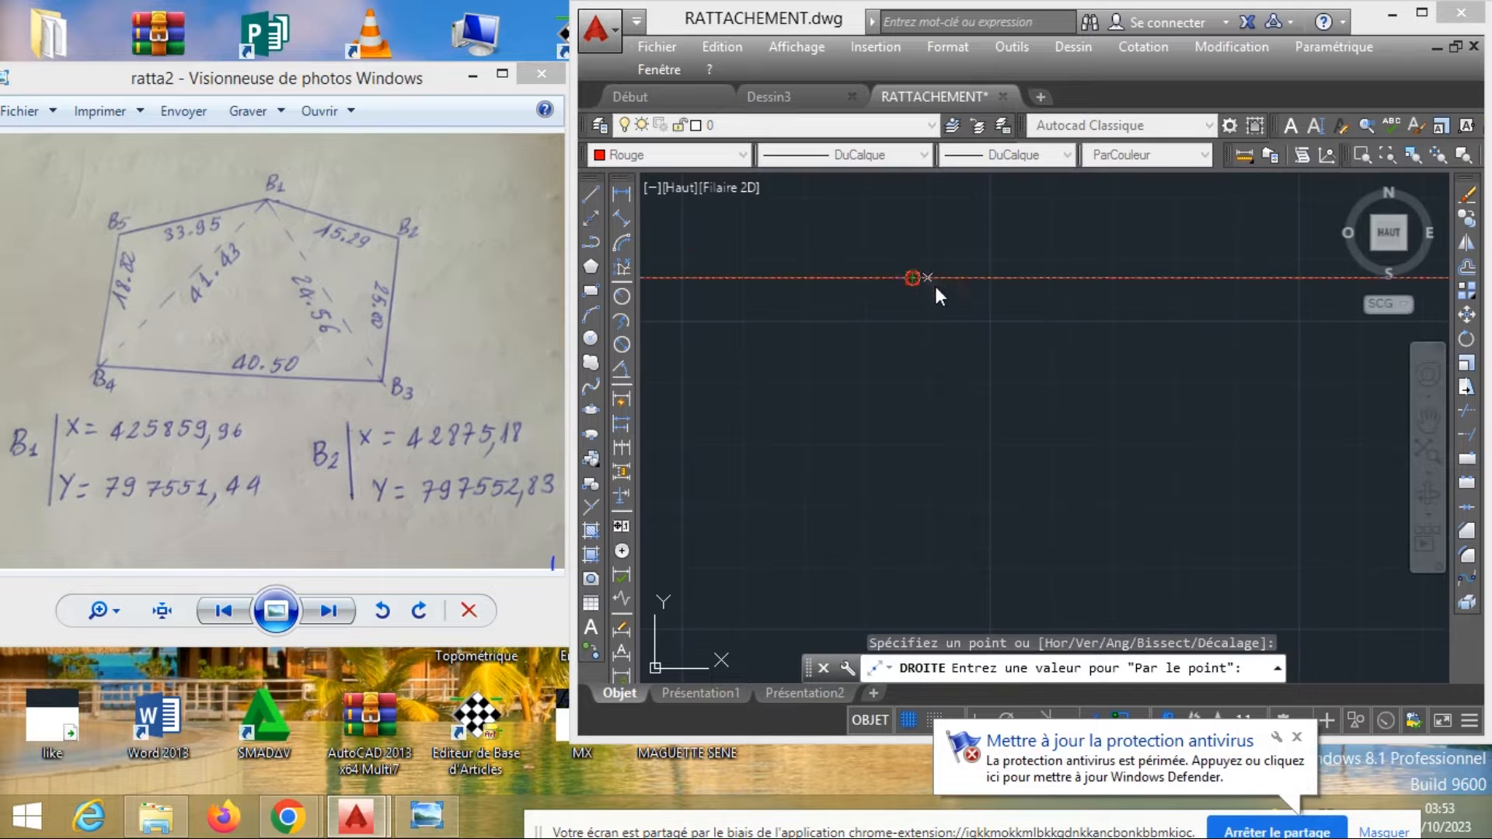
pyautogui.click(1084, 314)
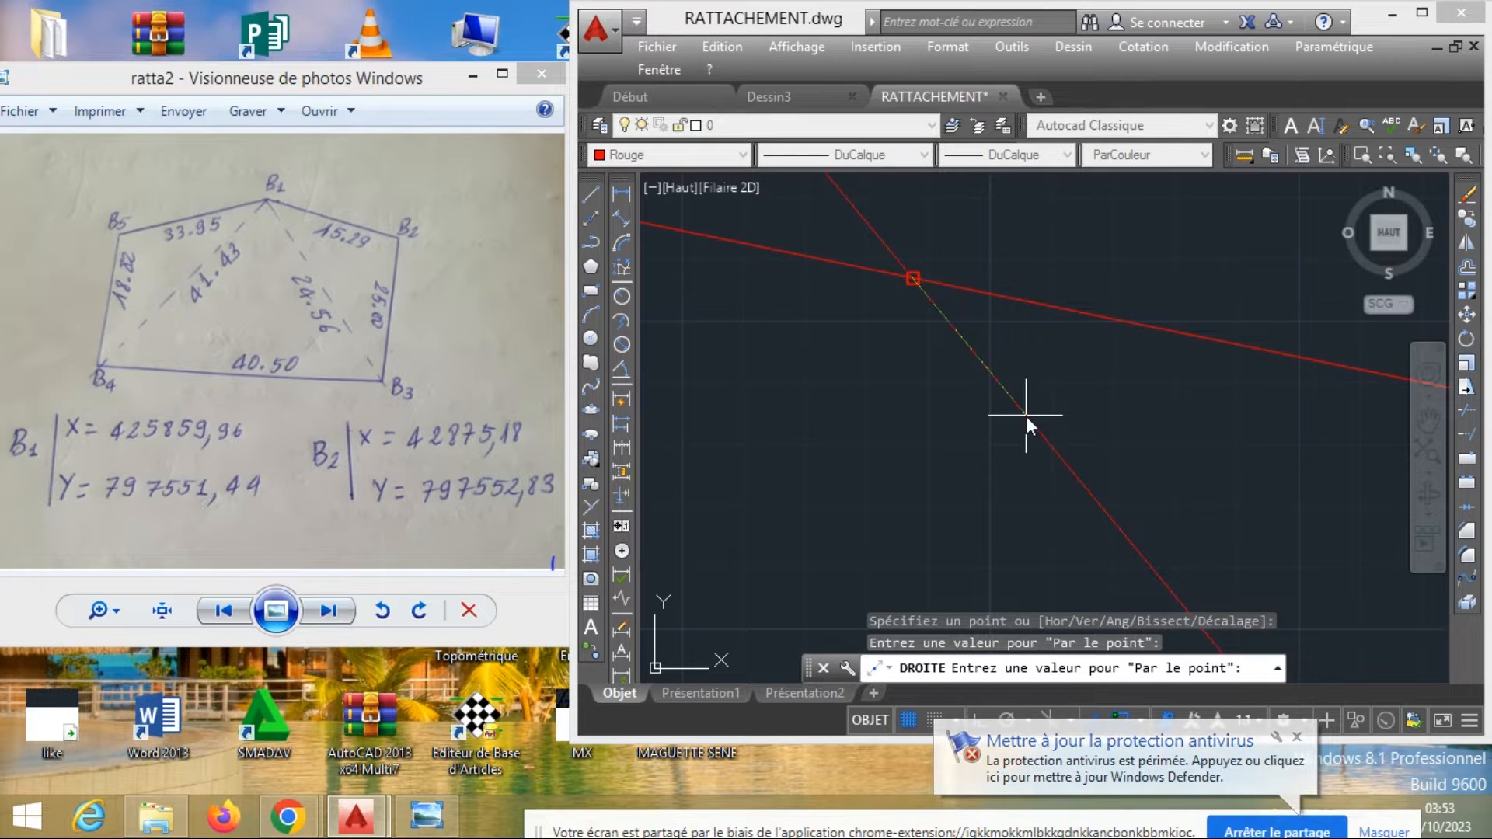
pyautogui.press('Escape')
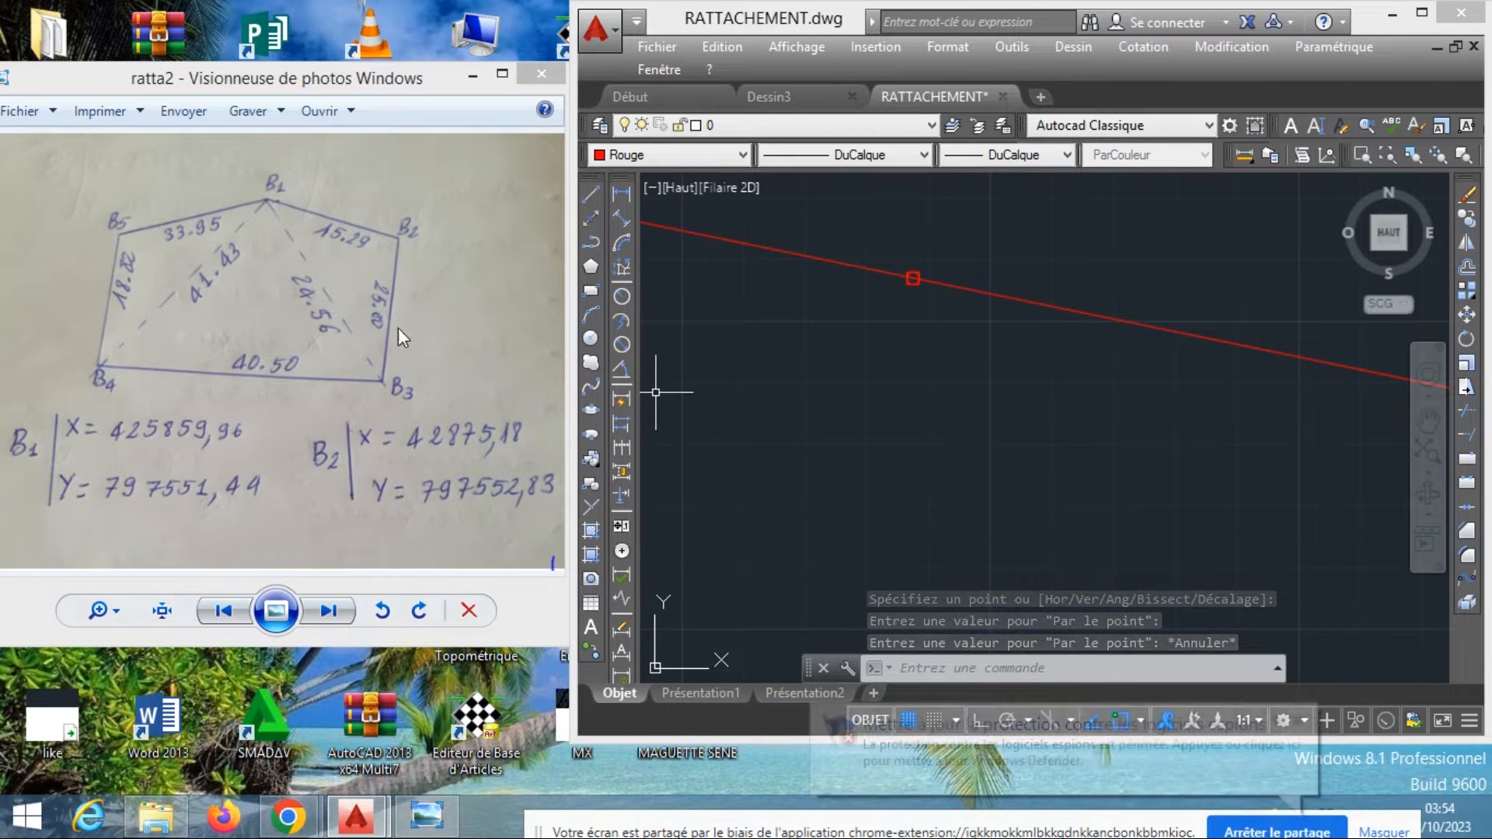
# Draw a circle of radius 15.29 centred on B1, and place point B2 where it crosses the construction line on the right
pyautogui.click(591, 340)
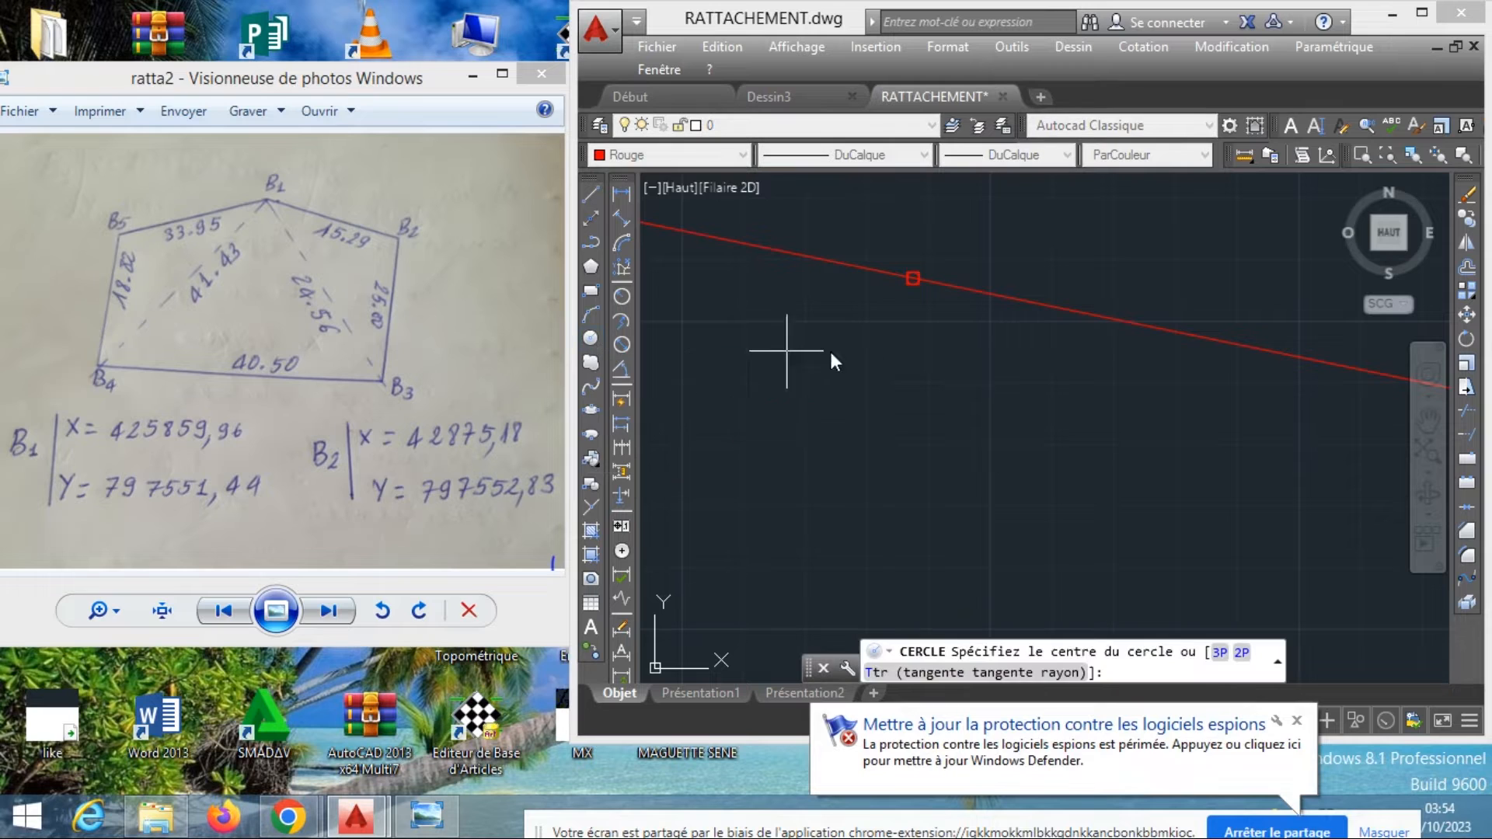
pyautogui.click(914, 280)
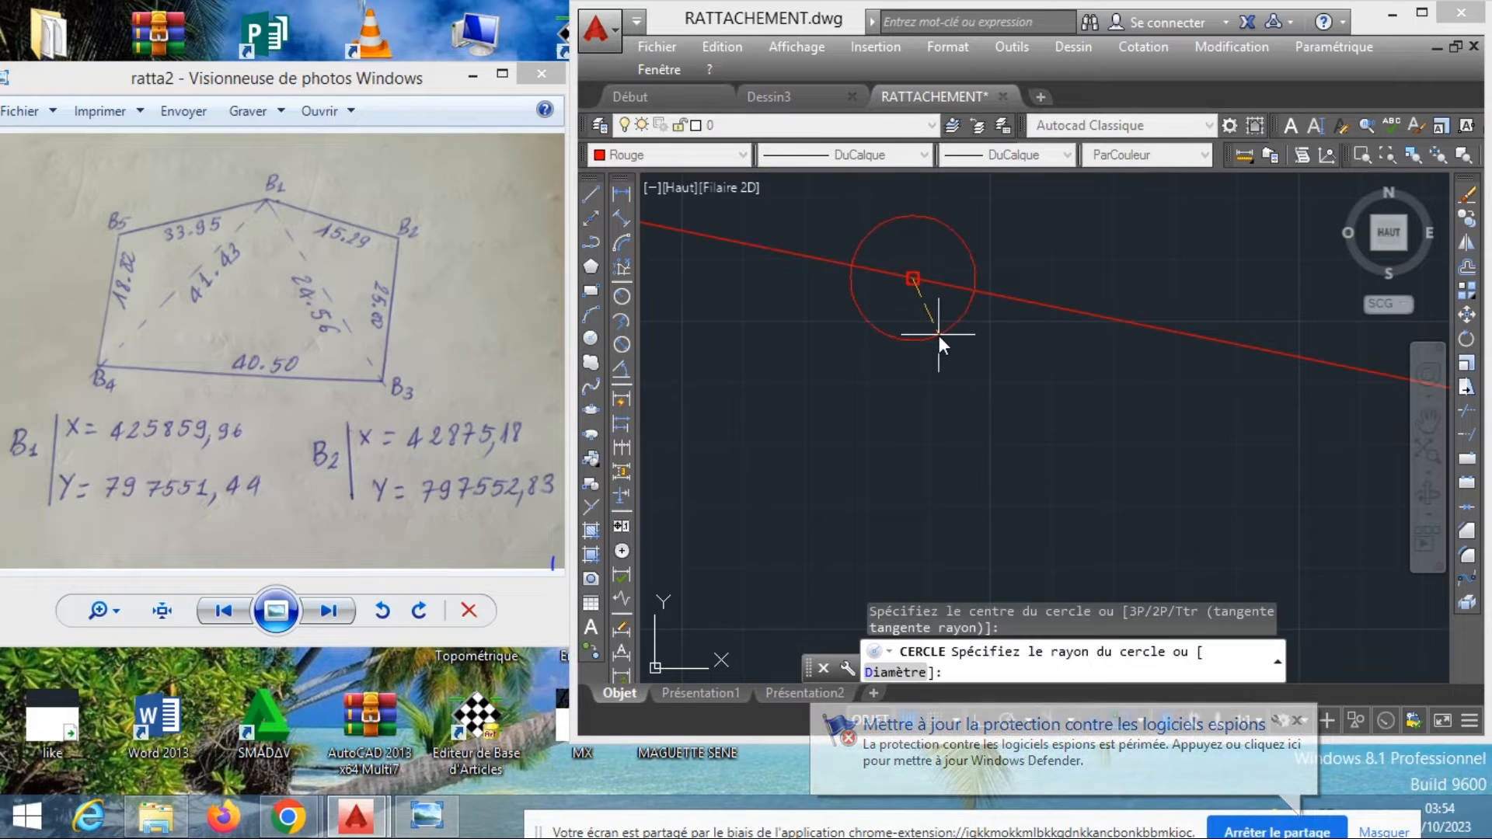
pyautogui.write('15.')
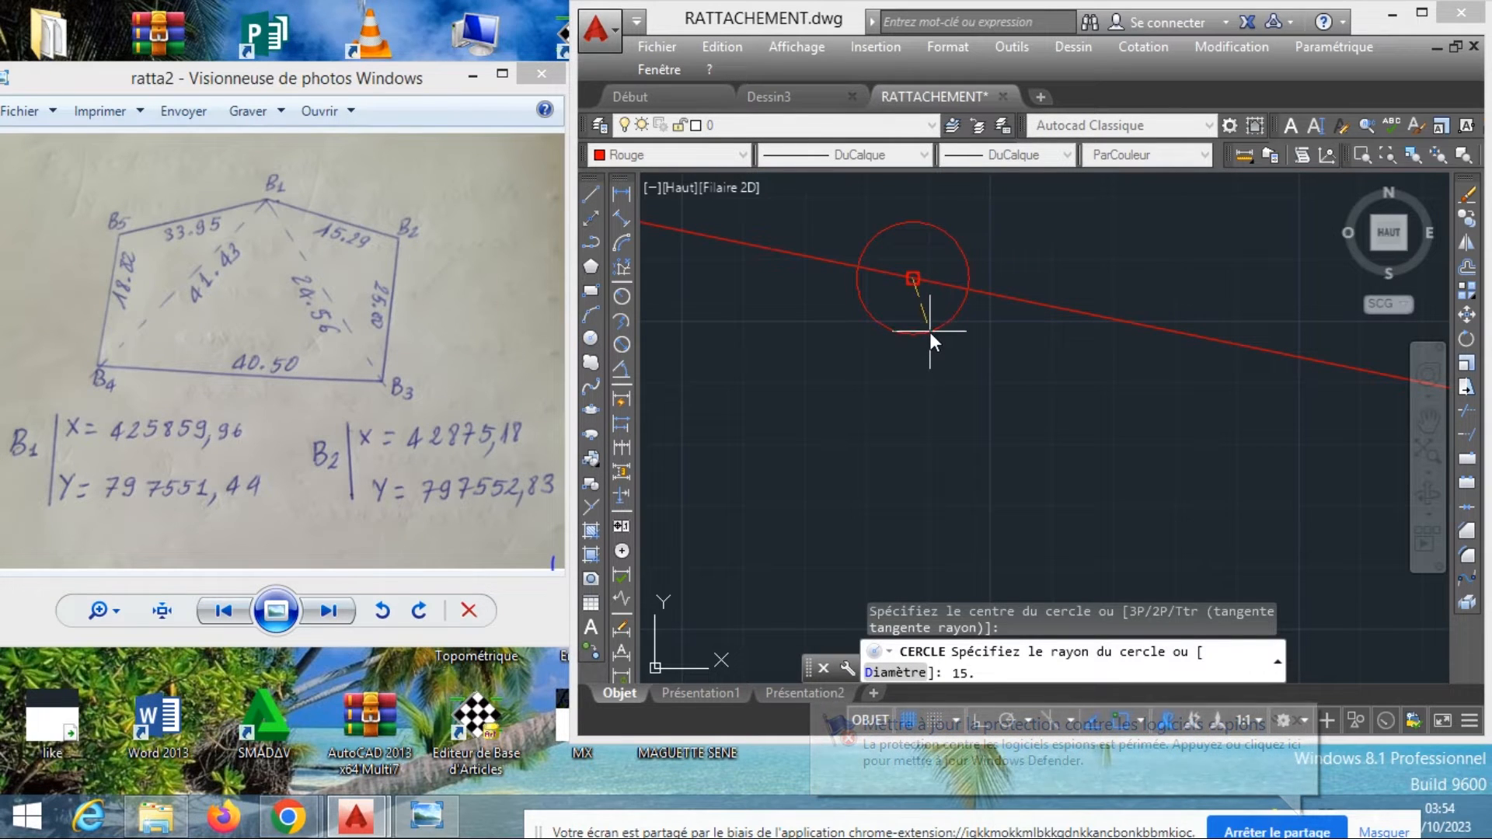
pyautogui.write('29')
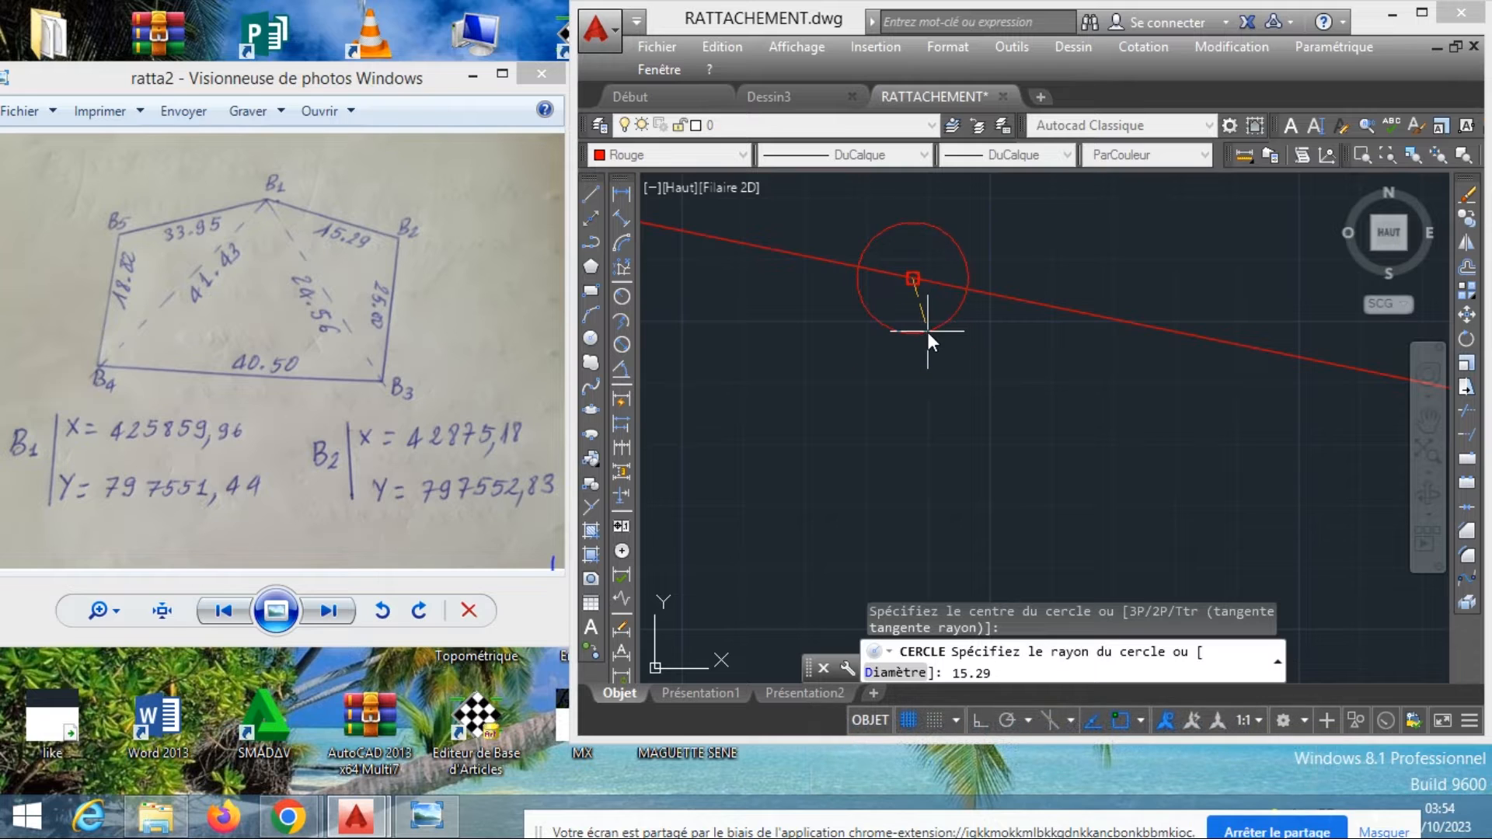
pyautogui.press('Return')
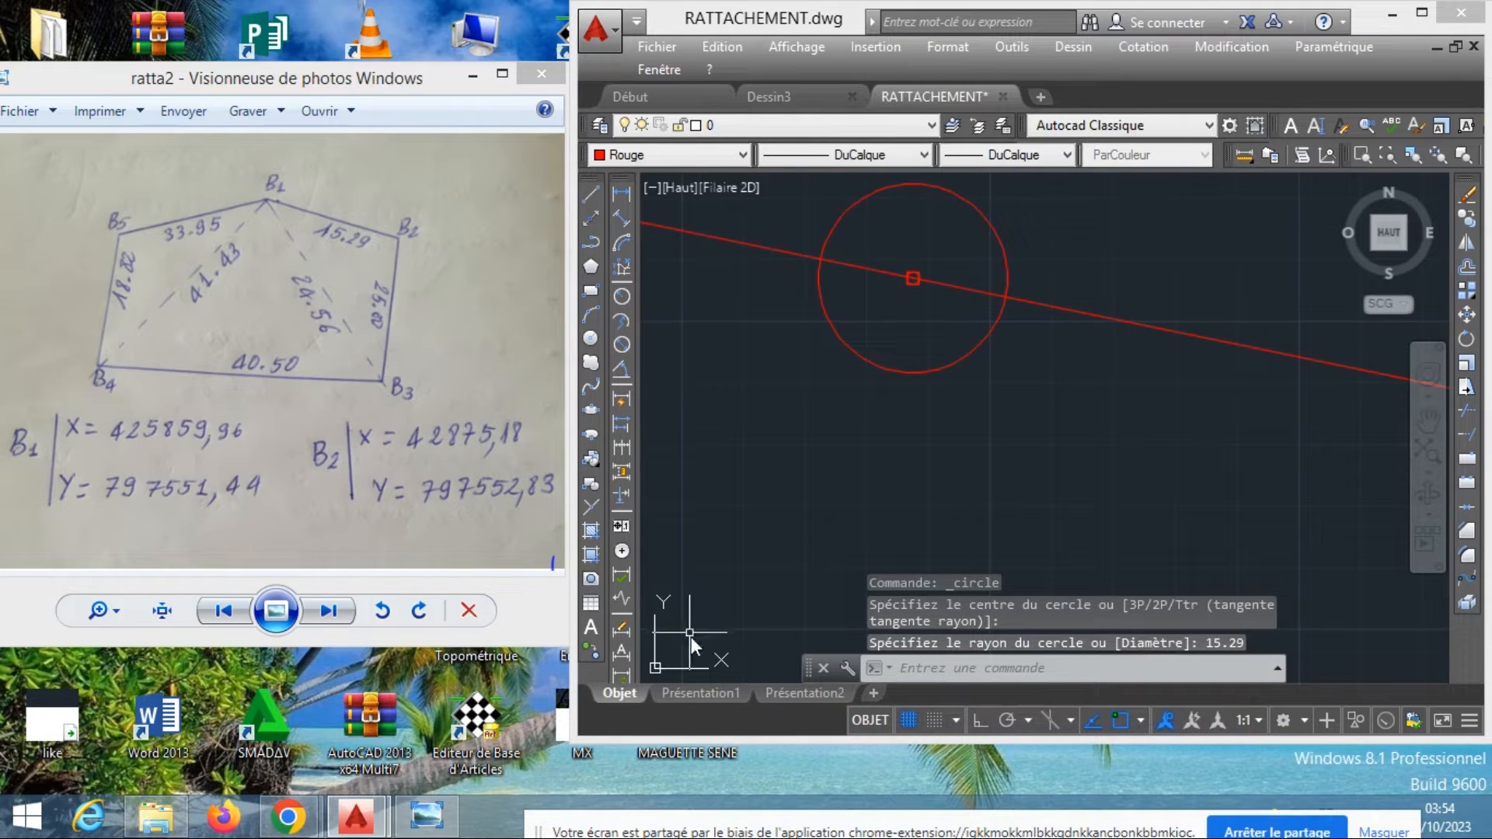
pyautogui.click(590, 508)
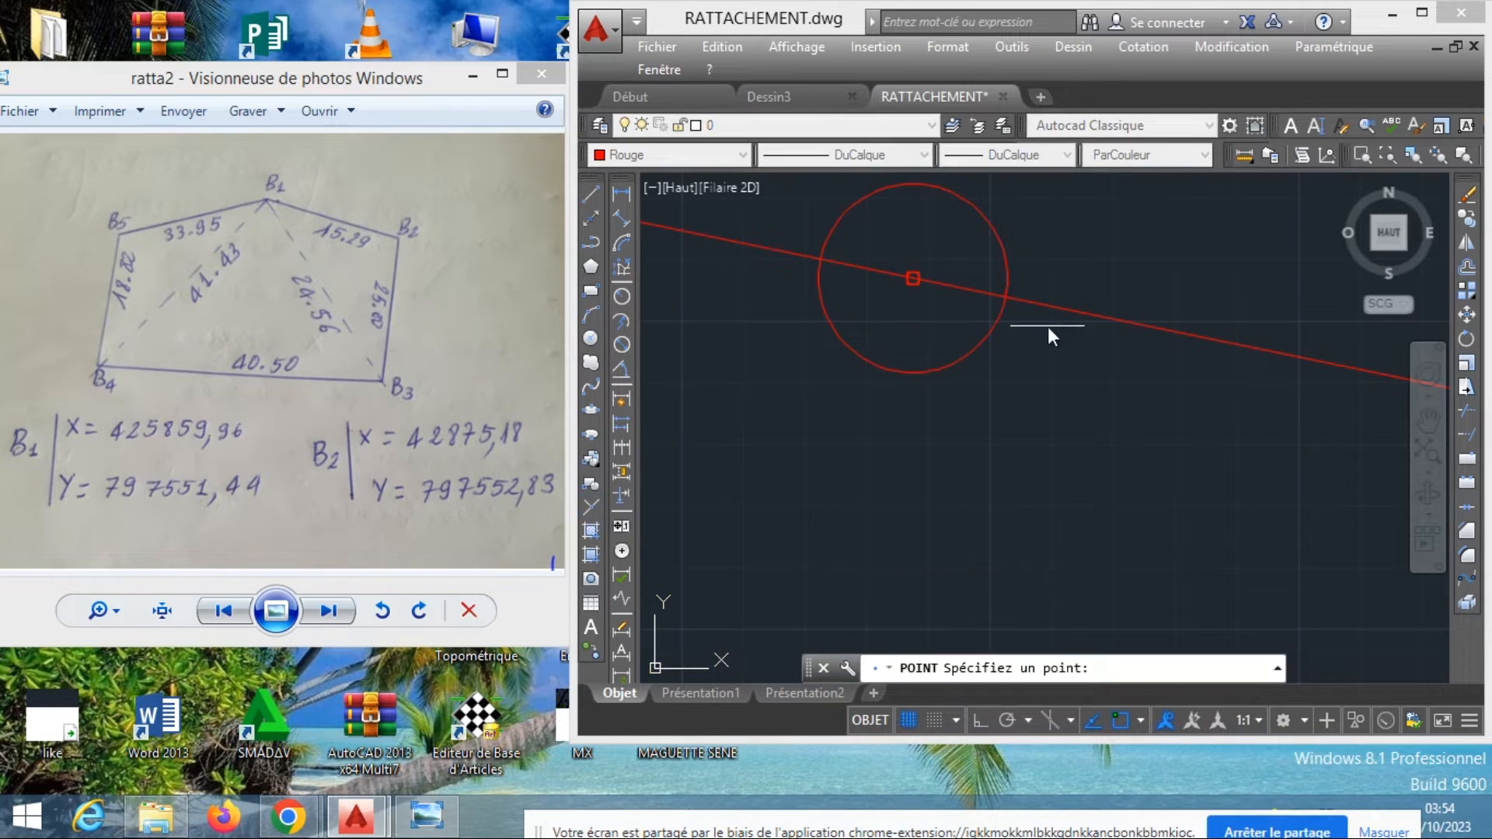
pyautogui.press('Escape')
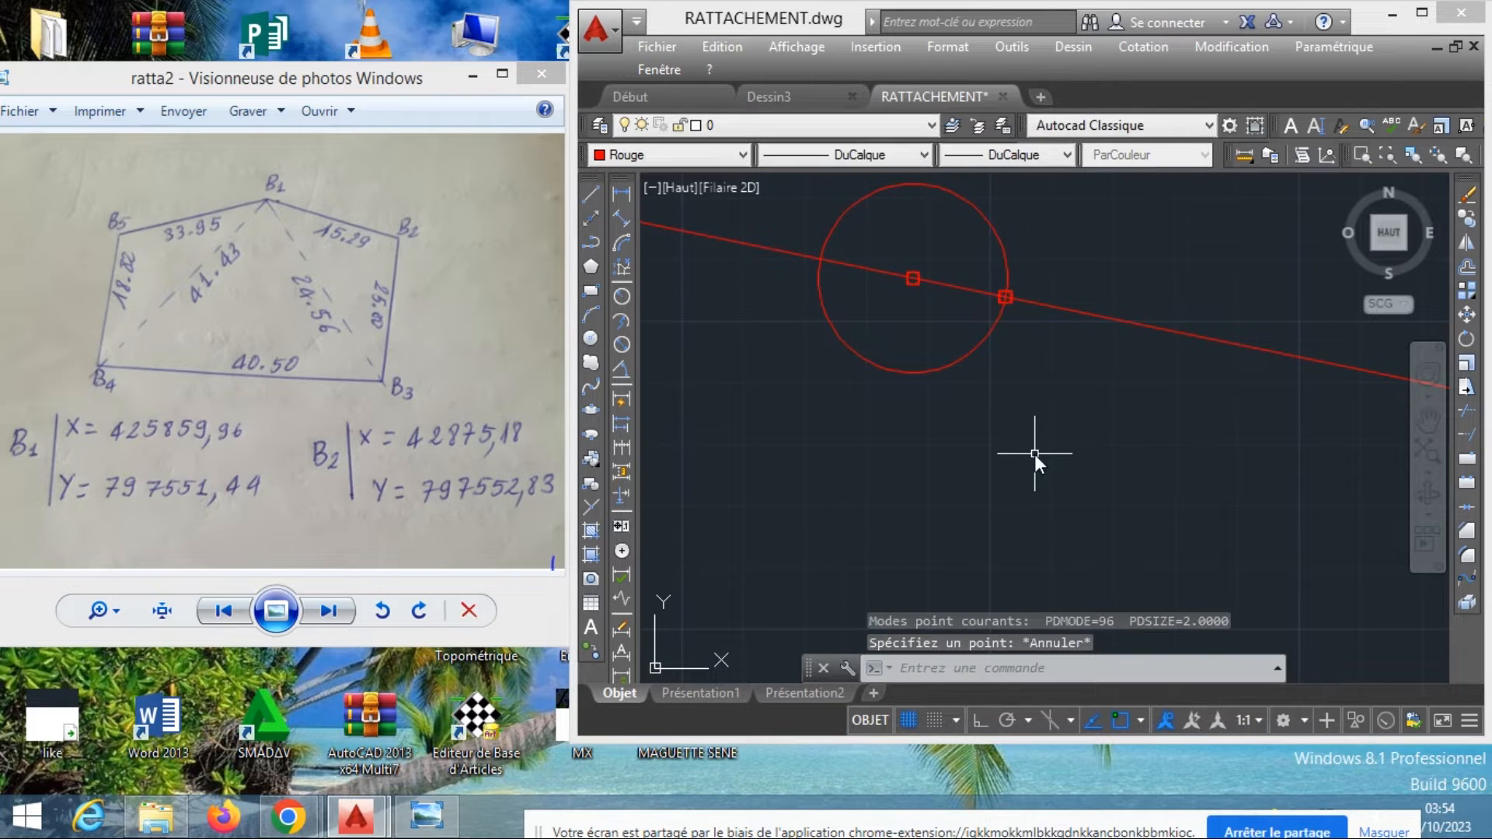
# Erase the 15.29 radius circle around B1
pyautogui.moveTo(1043, 442)
pyautogui.mouseDown(button='middle')
pyautogui.moveTo(1154, 459)
pyautogui.moveTo(1022, 488)
pyautogui.mouseUp(button='middle')
pyautogui.scroll(2, 1112, 432)
pyautogui.click(1119, 506)
pyautogui.click(1047, 410)
pyautogui.rightClick(1047, 410)
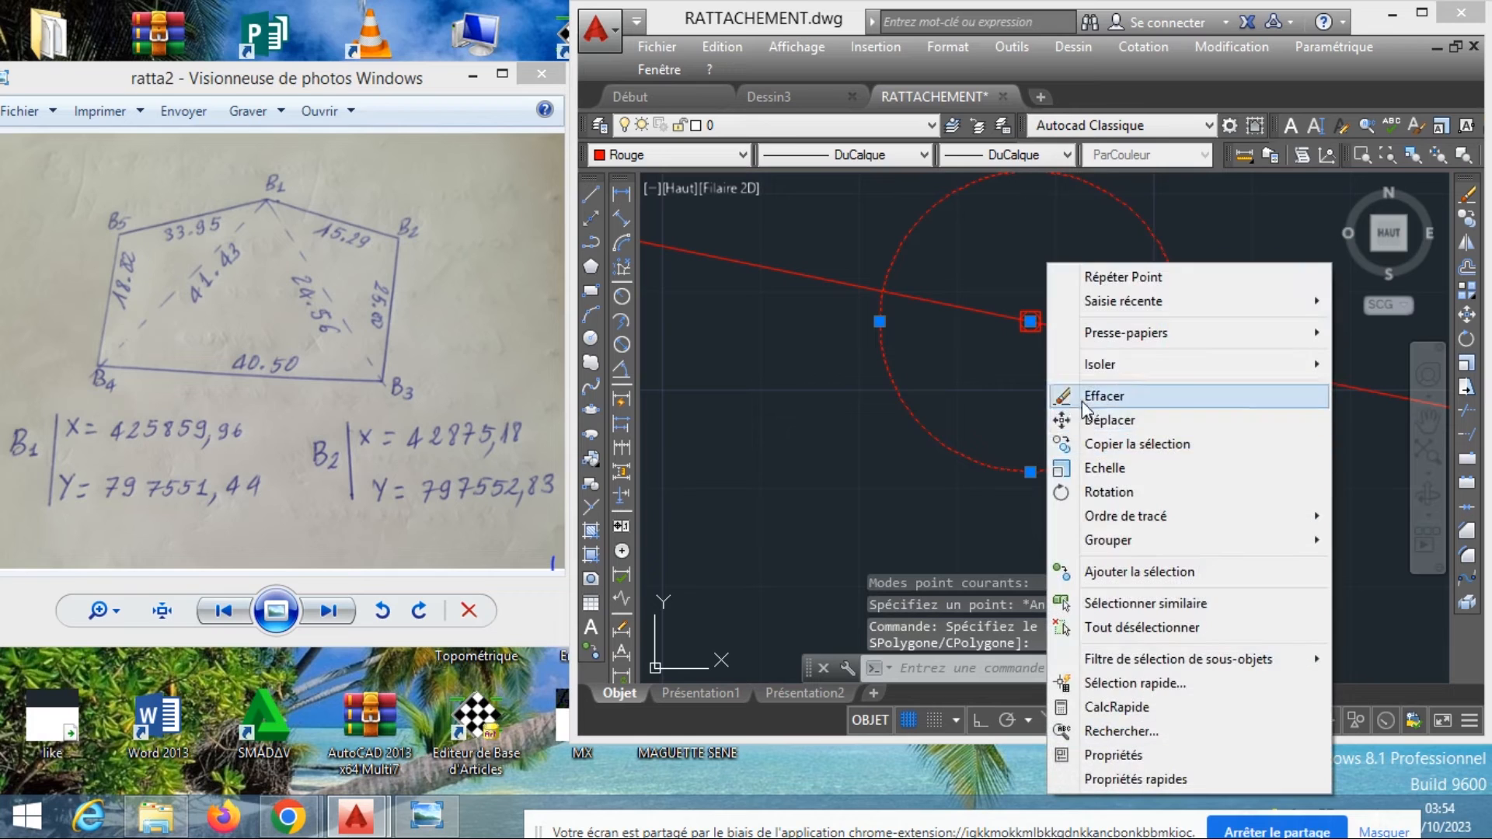
pyautogui.click(1085, 397)
# Erase the construction line running through B1 and B2, keeping both points
pyautogui.scroll(-2, 1077, 406)
pyautogui.scroll(4, 1066, 408)
pyautogui.click(1124, 325)
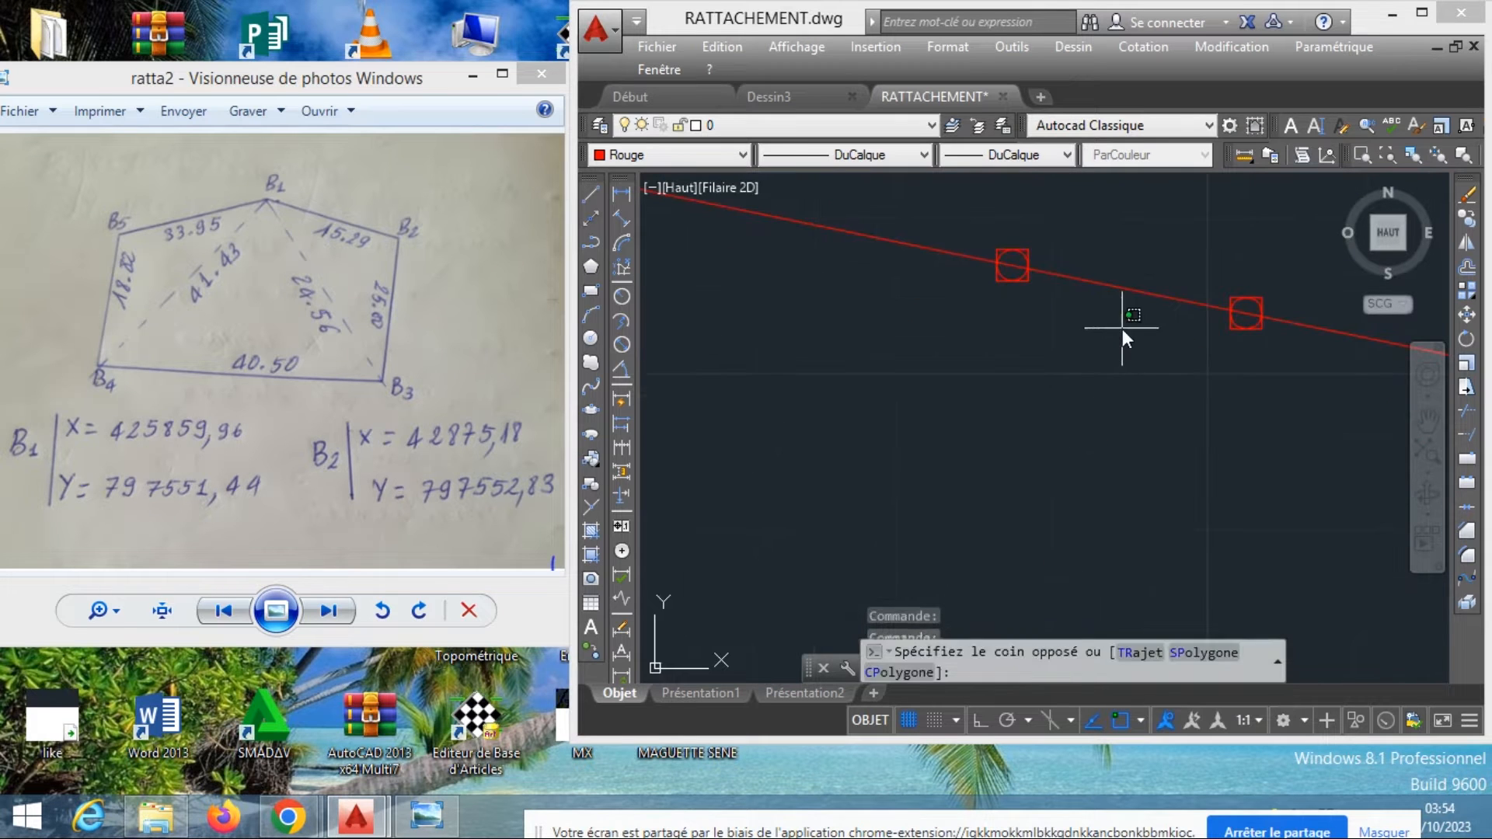
pyautogui.click(1088, 265)
pyautogui.rightClick(1088, 265)
pyautogui.click(1135, 395)
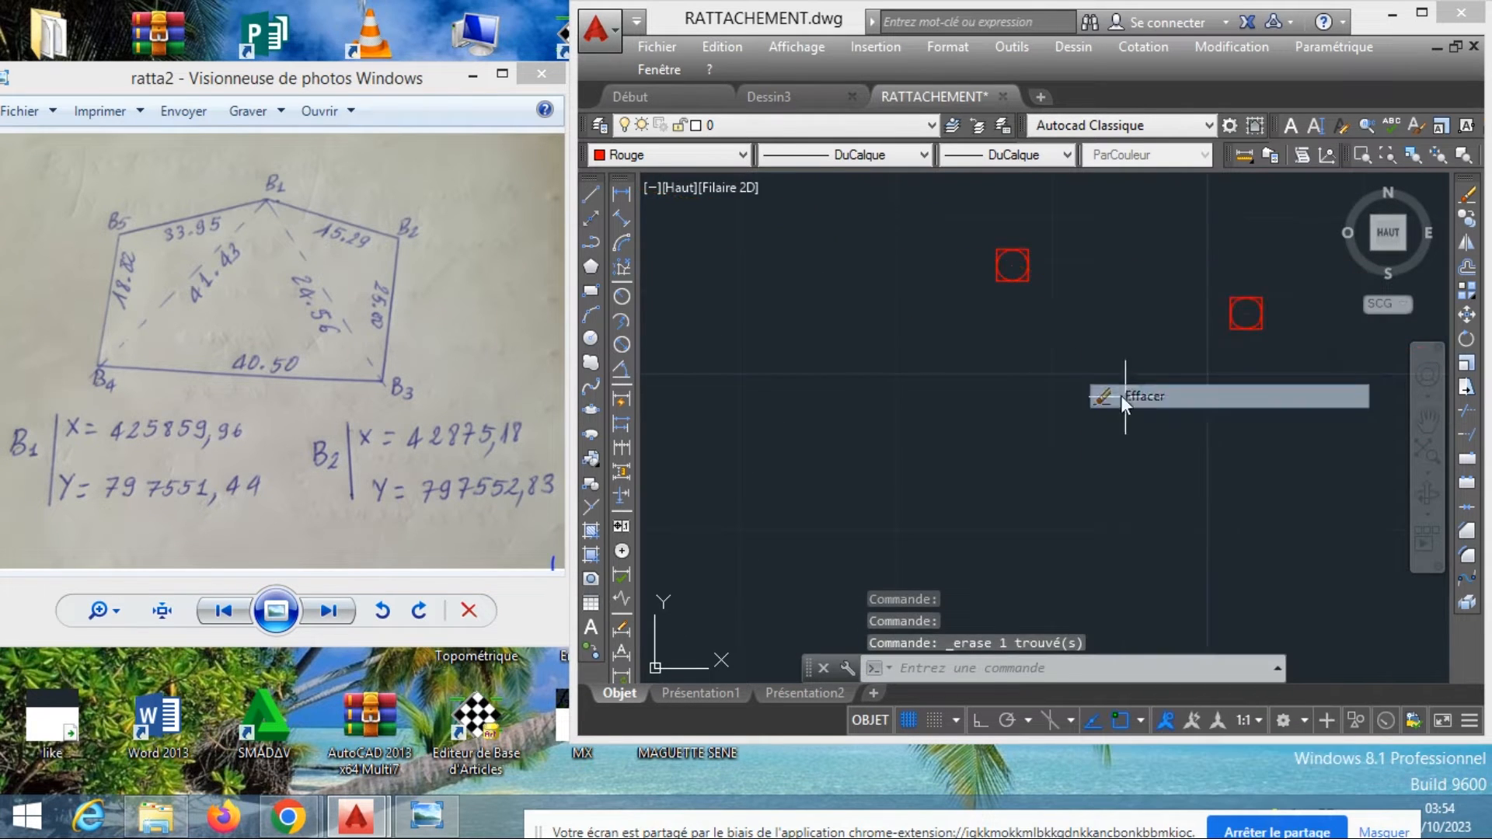
pyautogui.scroll(-2, 981, 355)
pyautogui.moveTo(981, 356); pyautogui.dragTo(981, 328, button='middle')
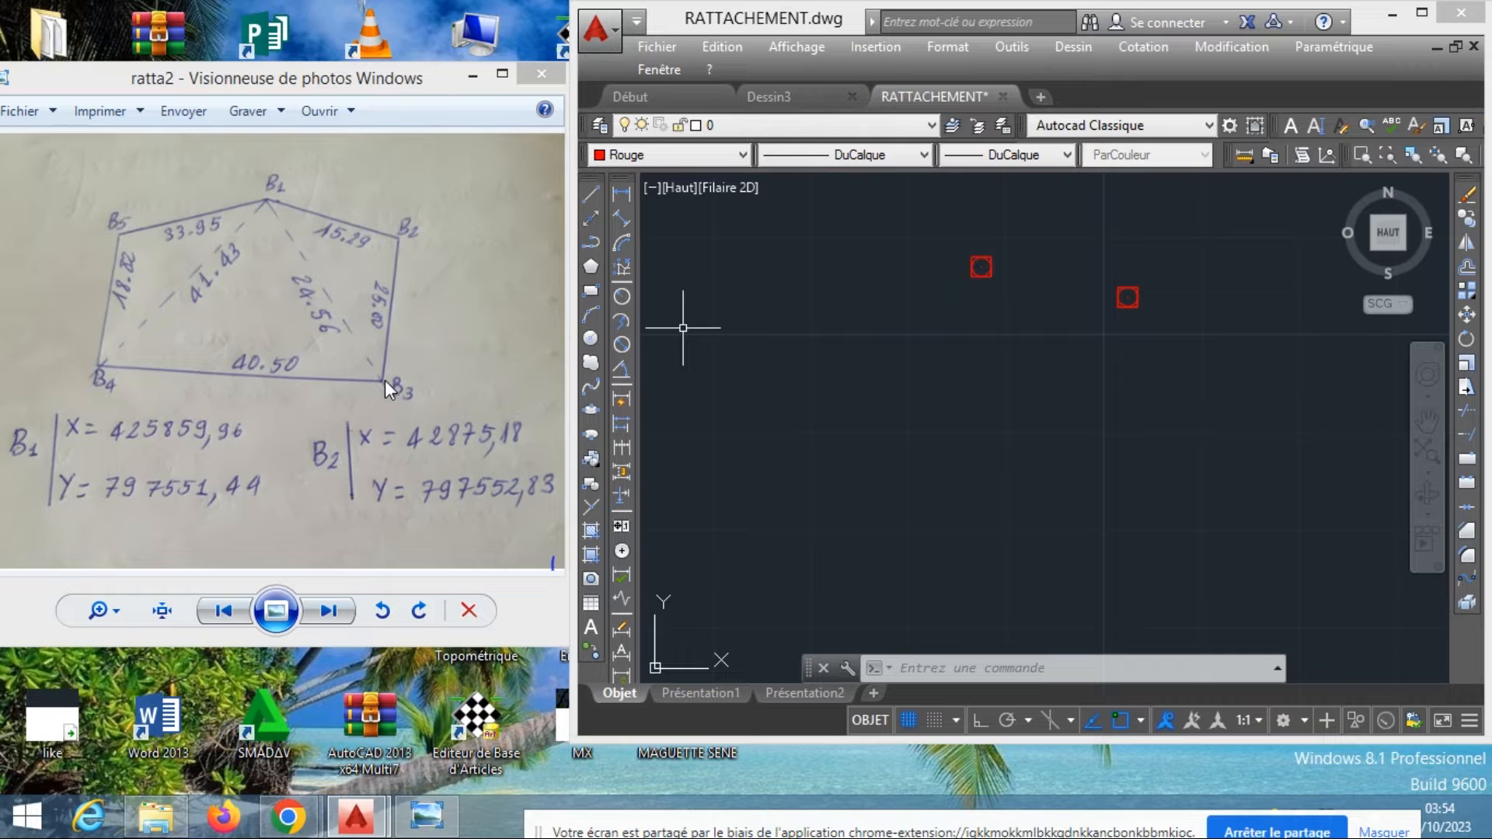
# Draw a circle of radius 24.56 centred on B1 and a circle of radius 25 centred on B2
pyautogui.click(592, 339)
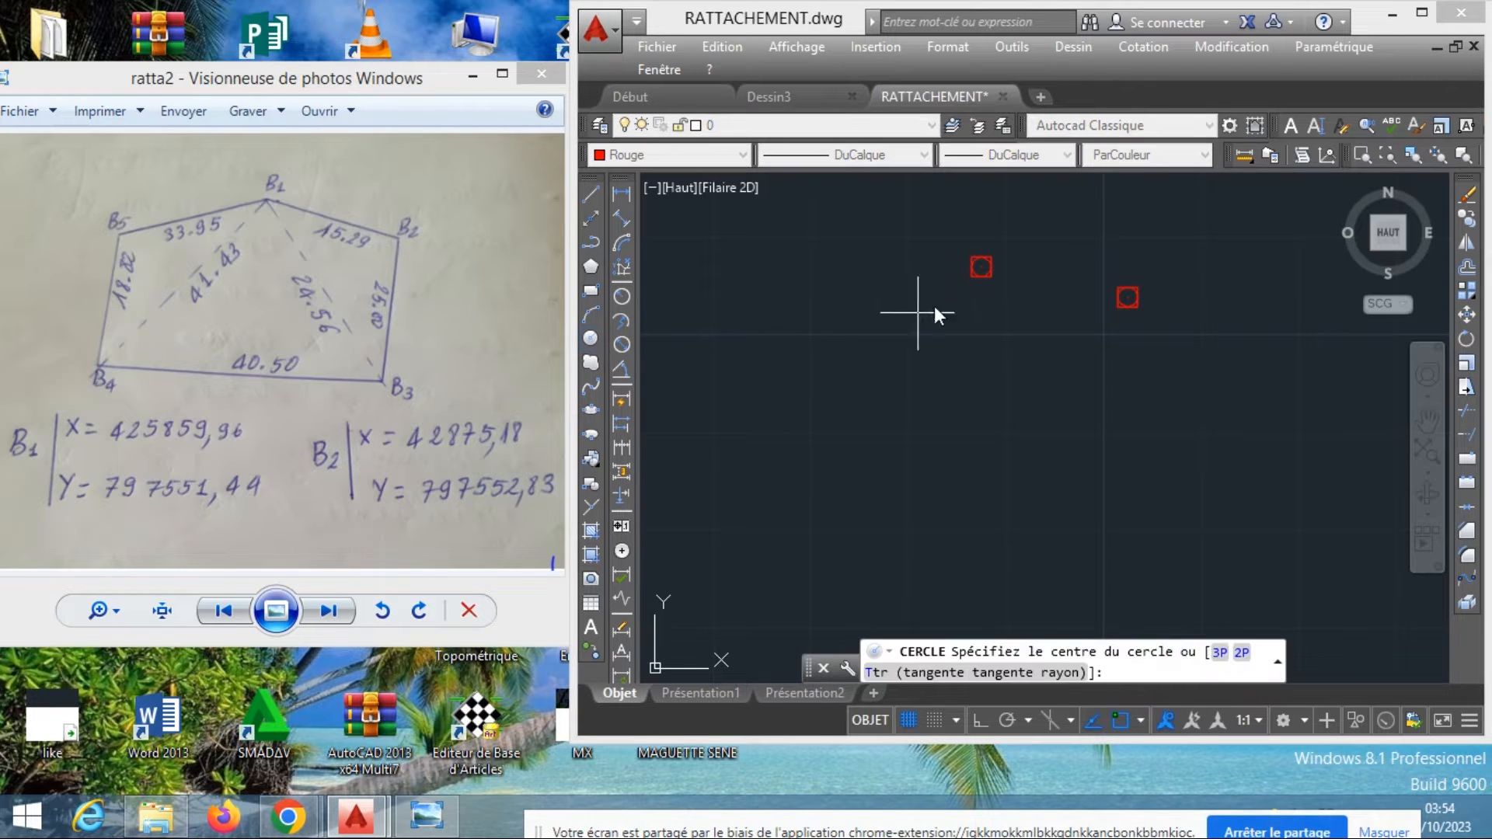
pyautogui.click(980, 267)
pyautogui.write('24')
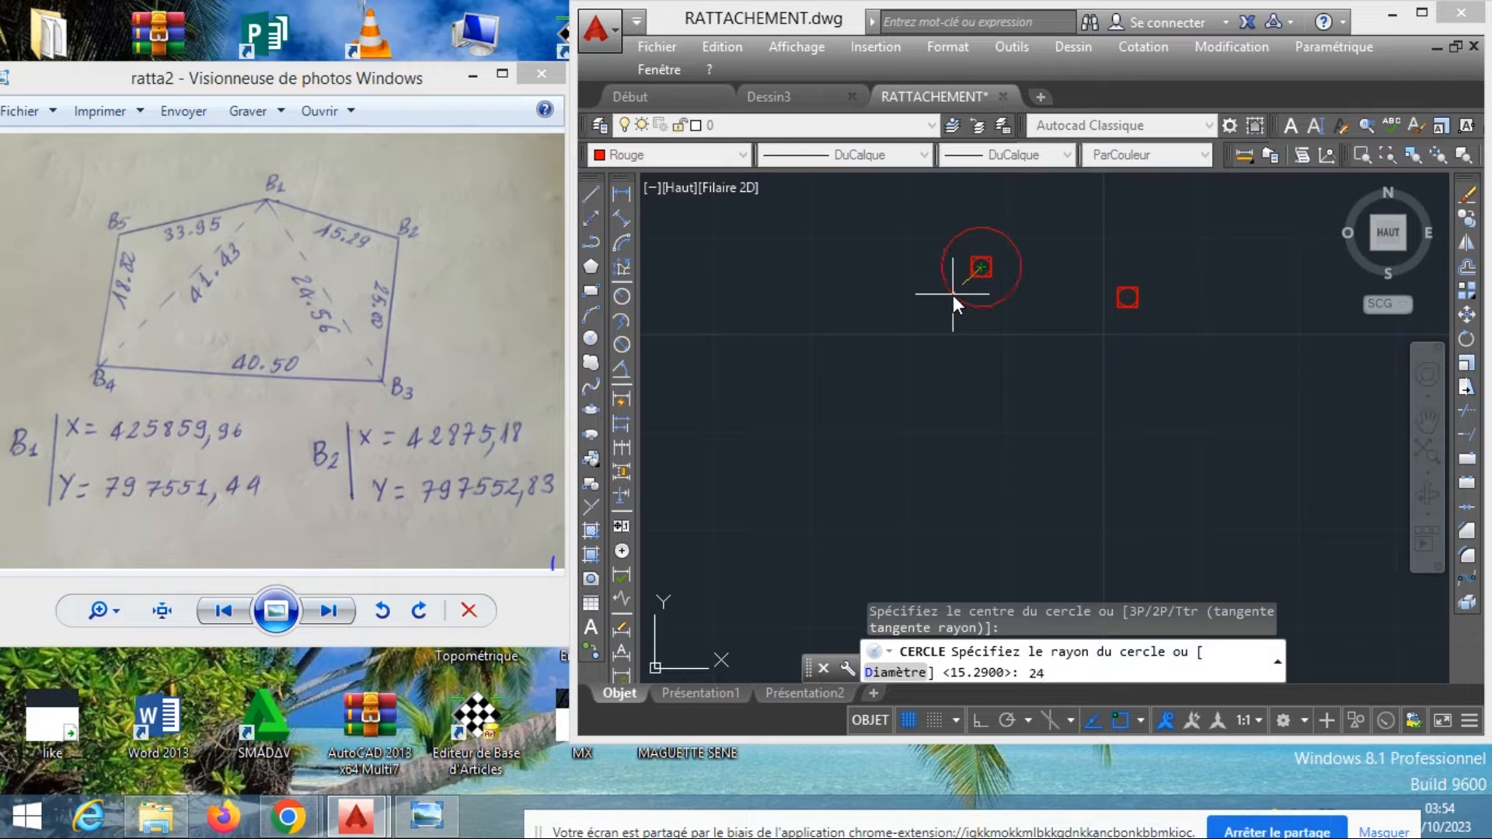
pyautogui.write('.56')
pyautogui.press('Return')
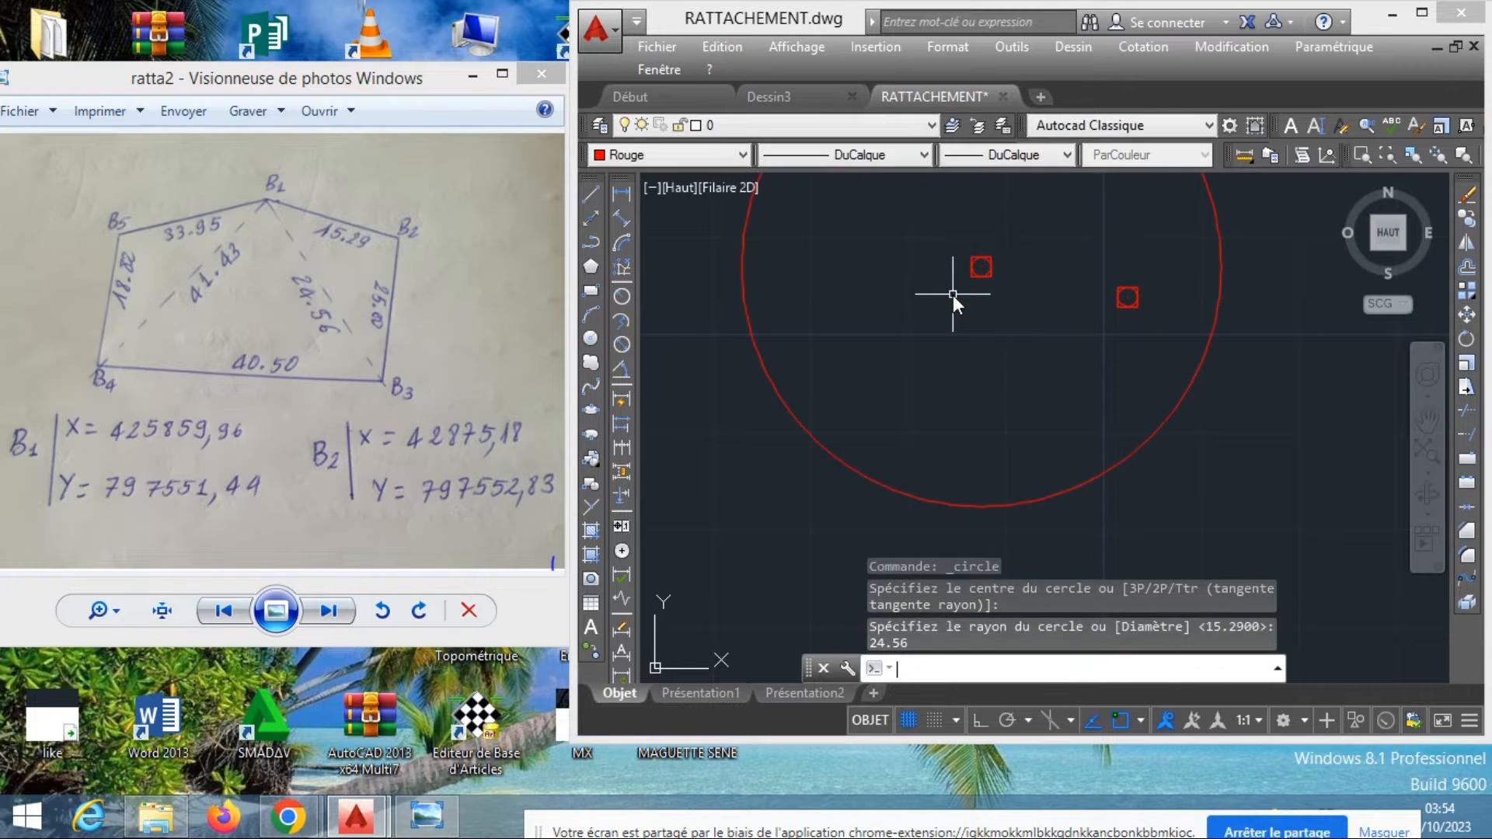
pyautogui.press('Return')
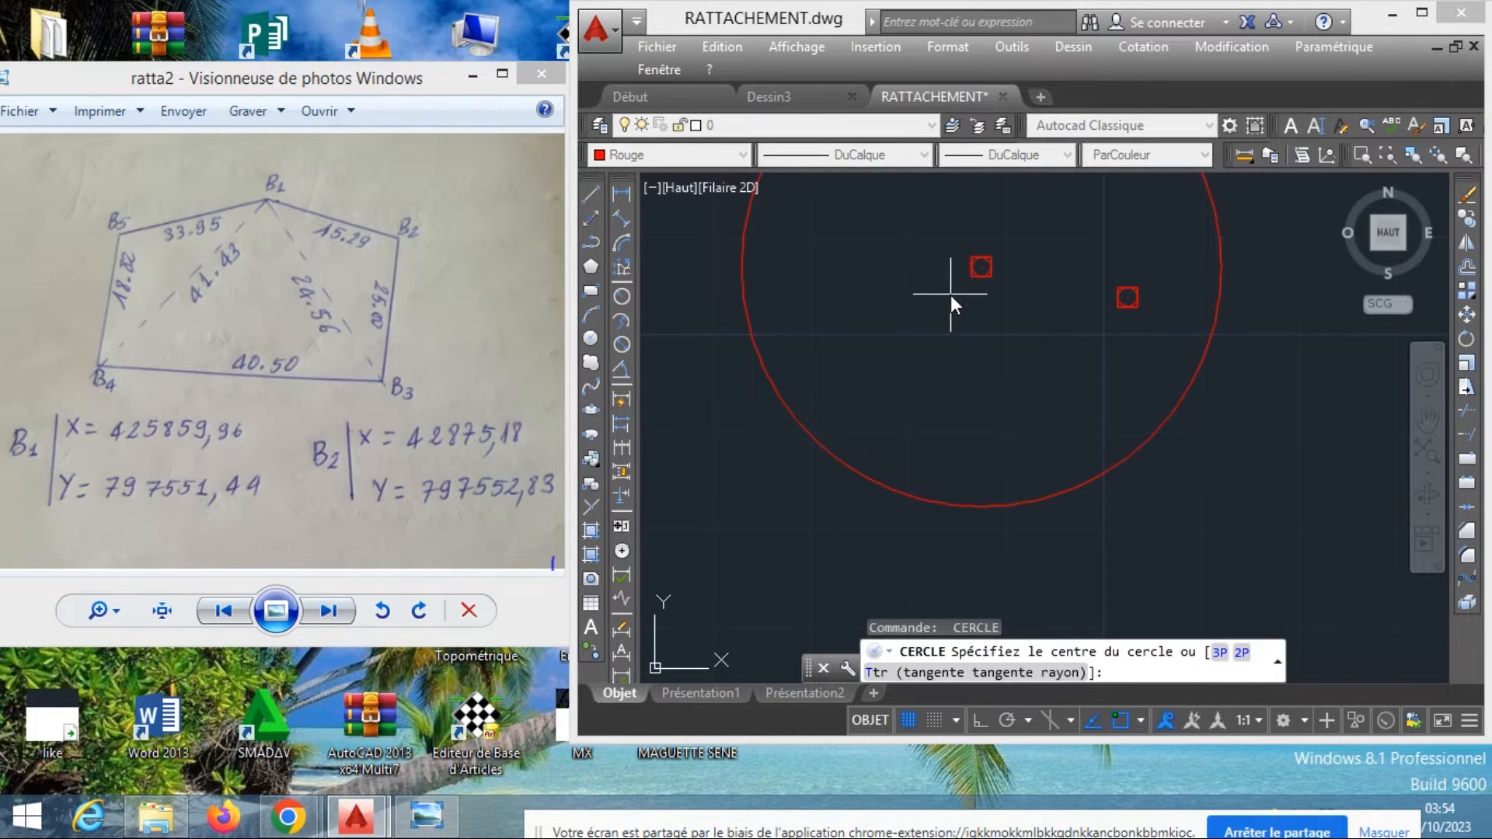
pyautogui.click(1125, 297)
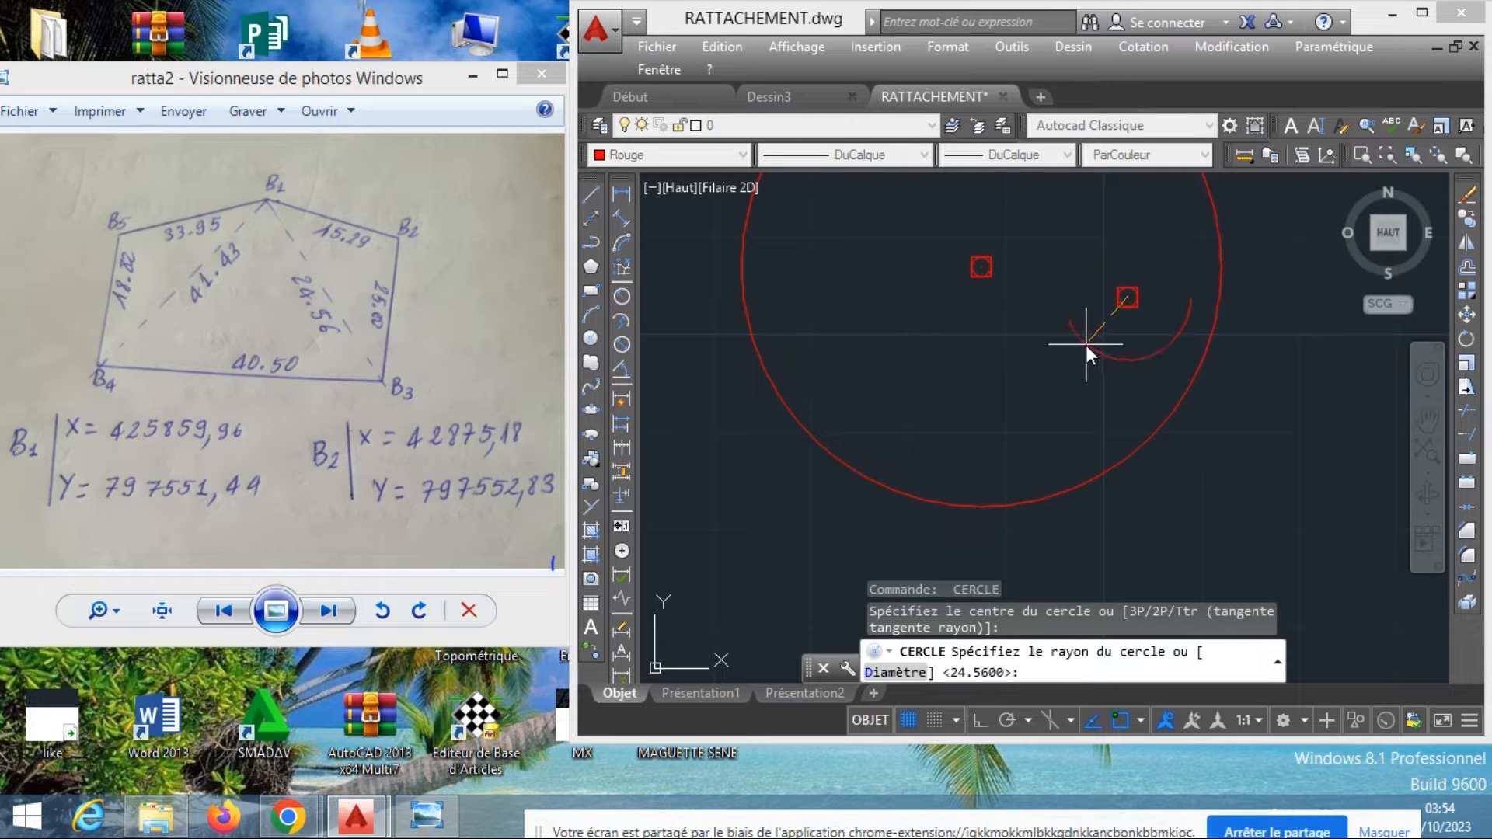
pyautogui.write('25')
pyautogui.press('Return')
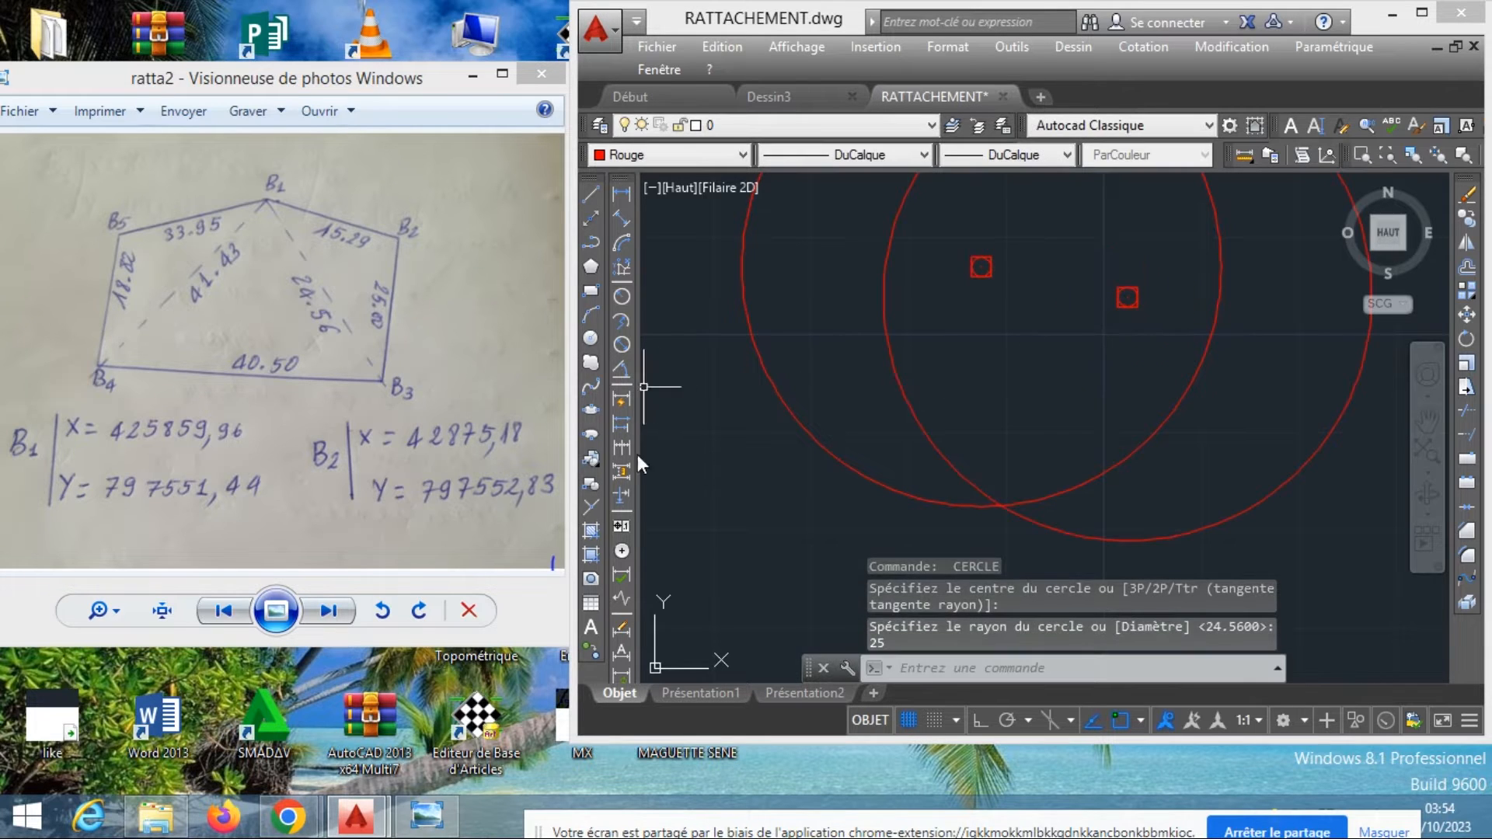
# Place point B3 at the lower intersection of the two circles
pyautogui.click(591, 507)
pyautogui.click(1003, 506)
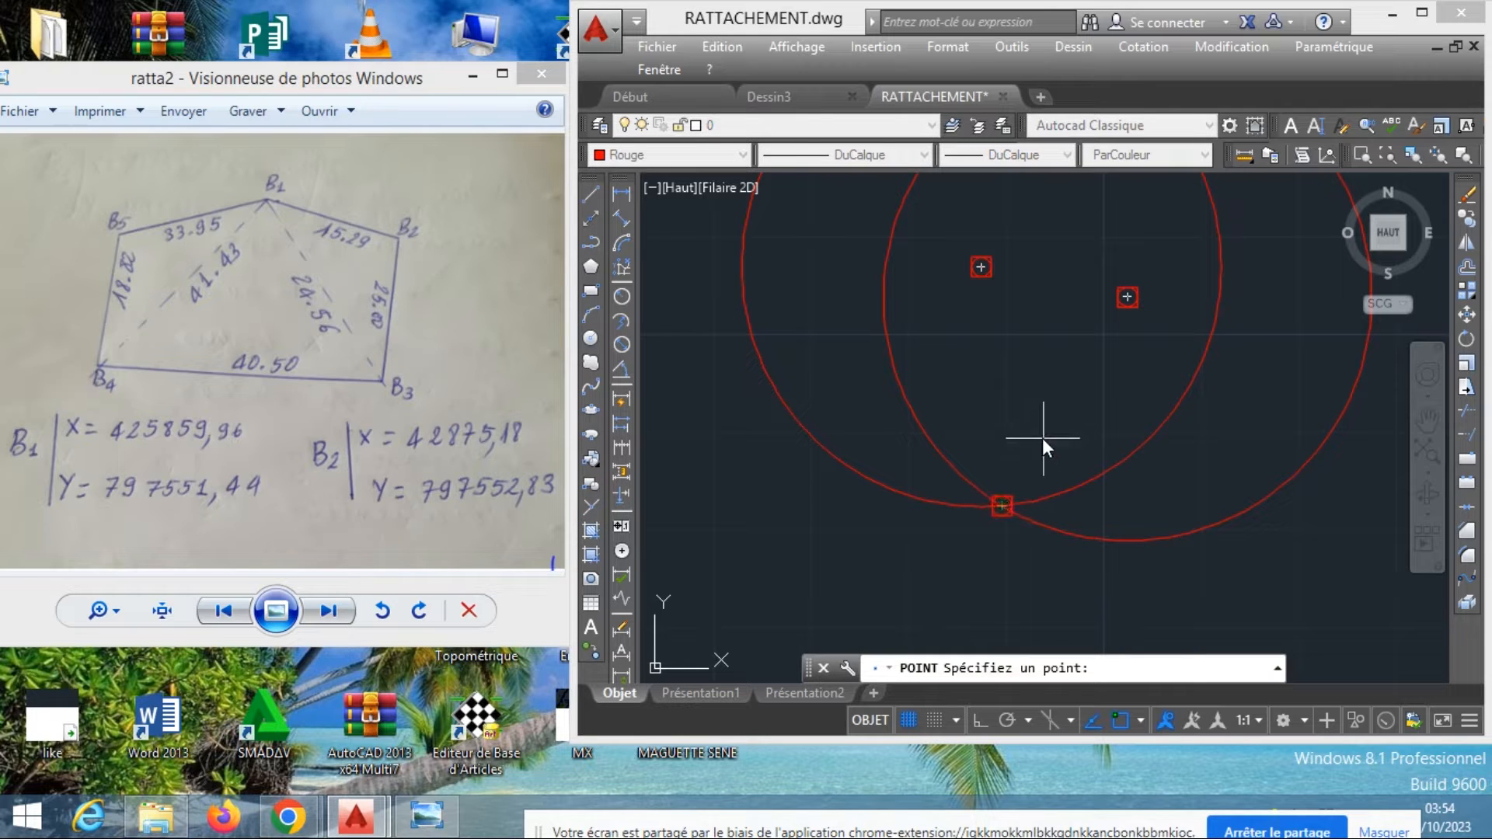
pyautogui.press('Escape')
# Erase the two circles around B1 and B2, leaving only the three points
pyautogui.click(998, 415)
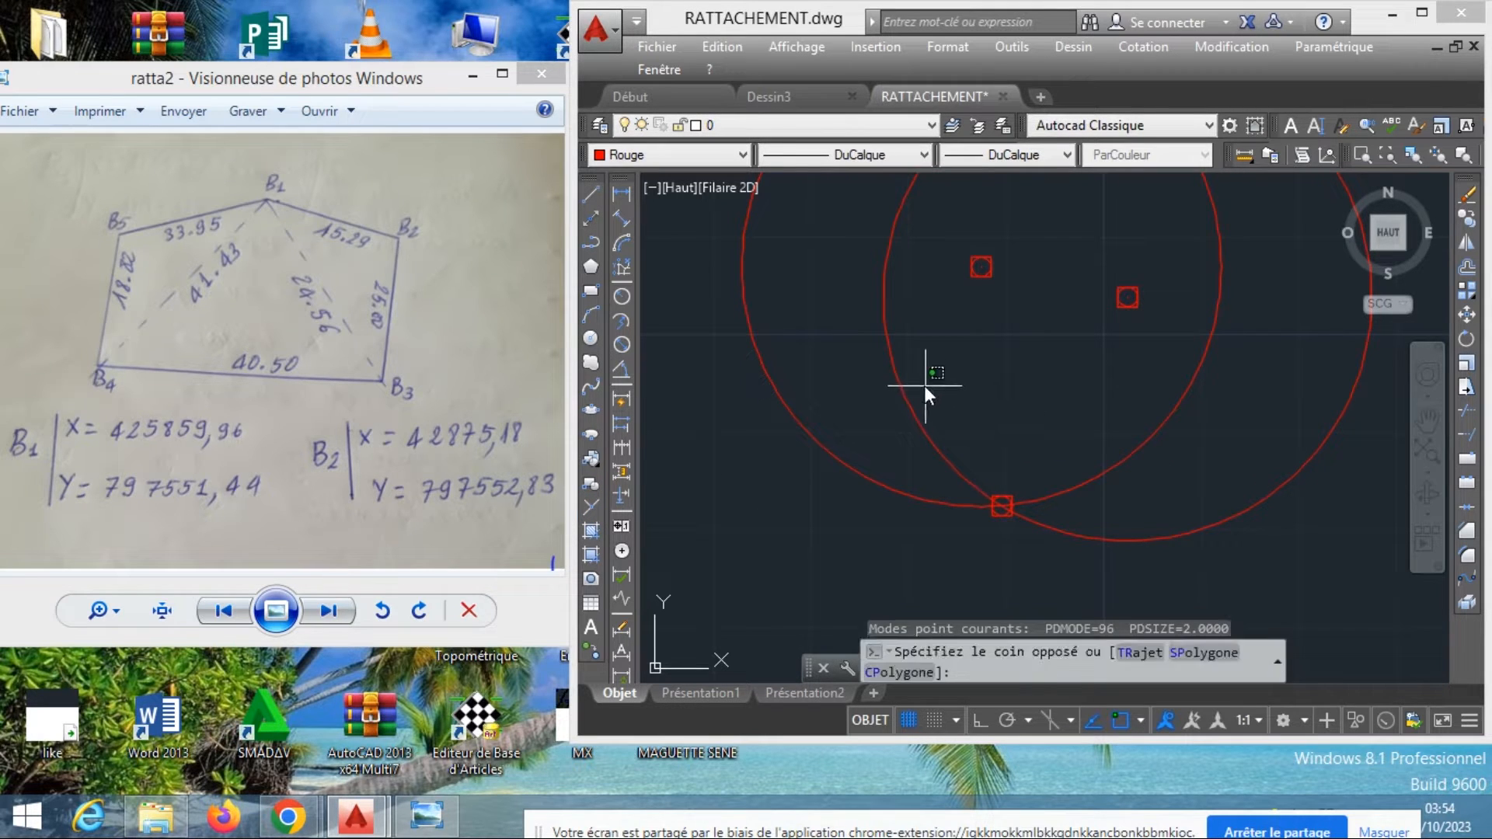
pyautogui.click(820, 463)
pyautogui.click(819, 458)
pyautogui.click(781, 443)
pyautogui.rightClick(783, 443)
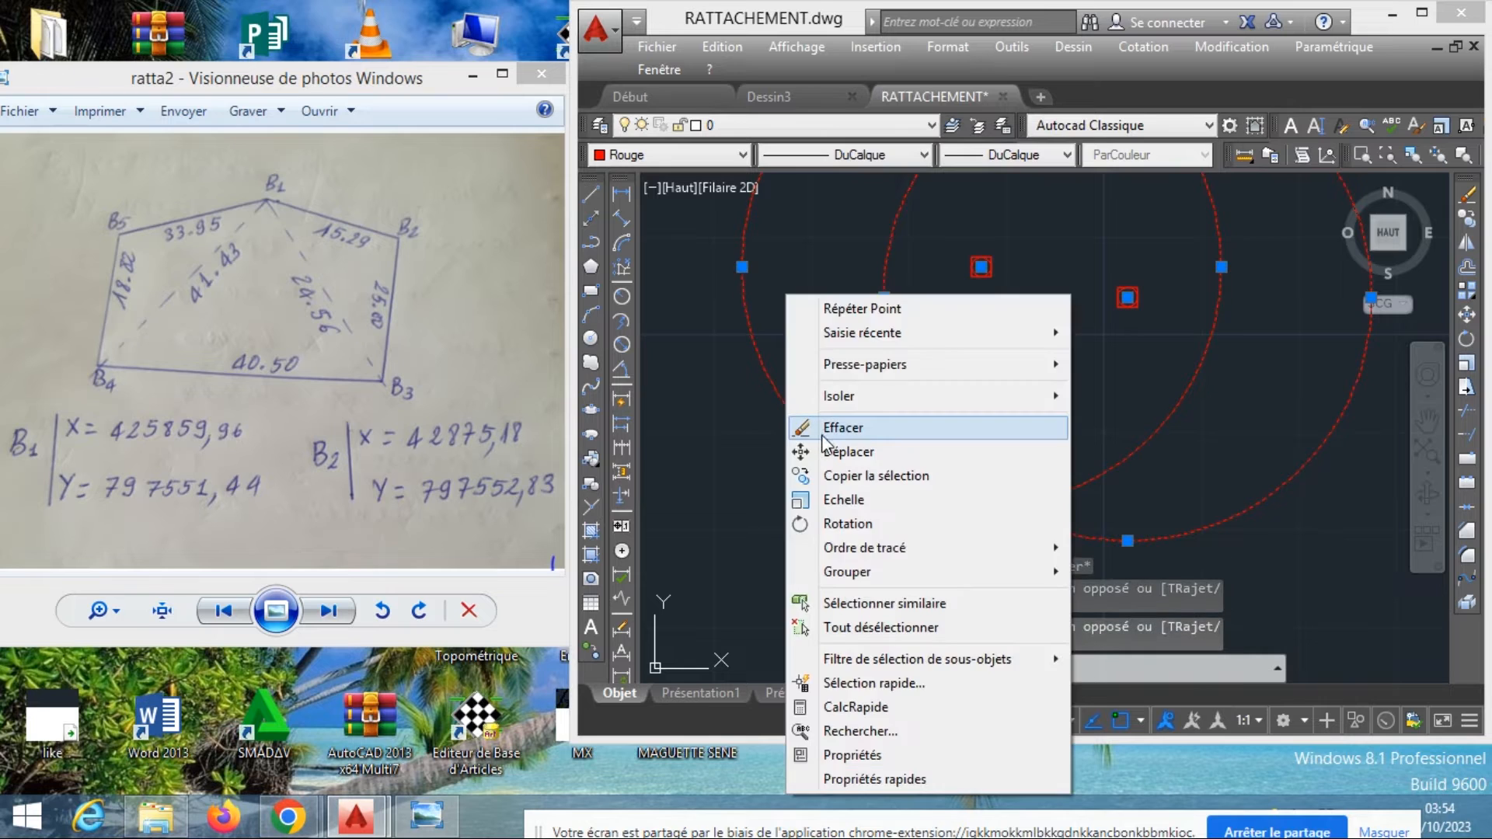
pyautogui.click(809, 427)
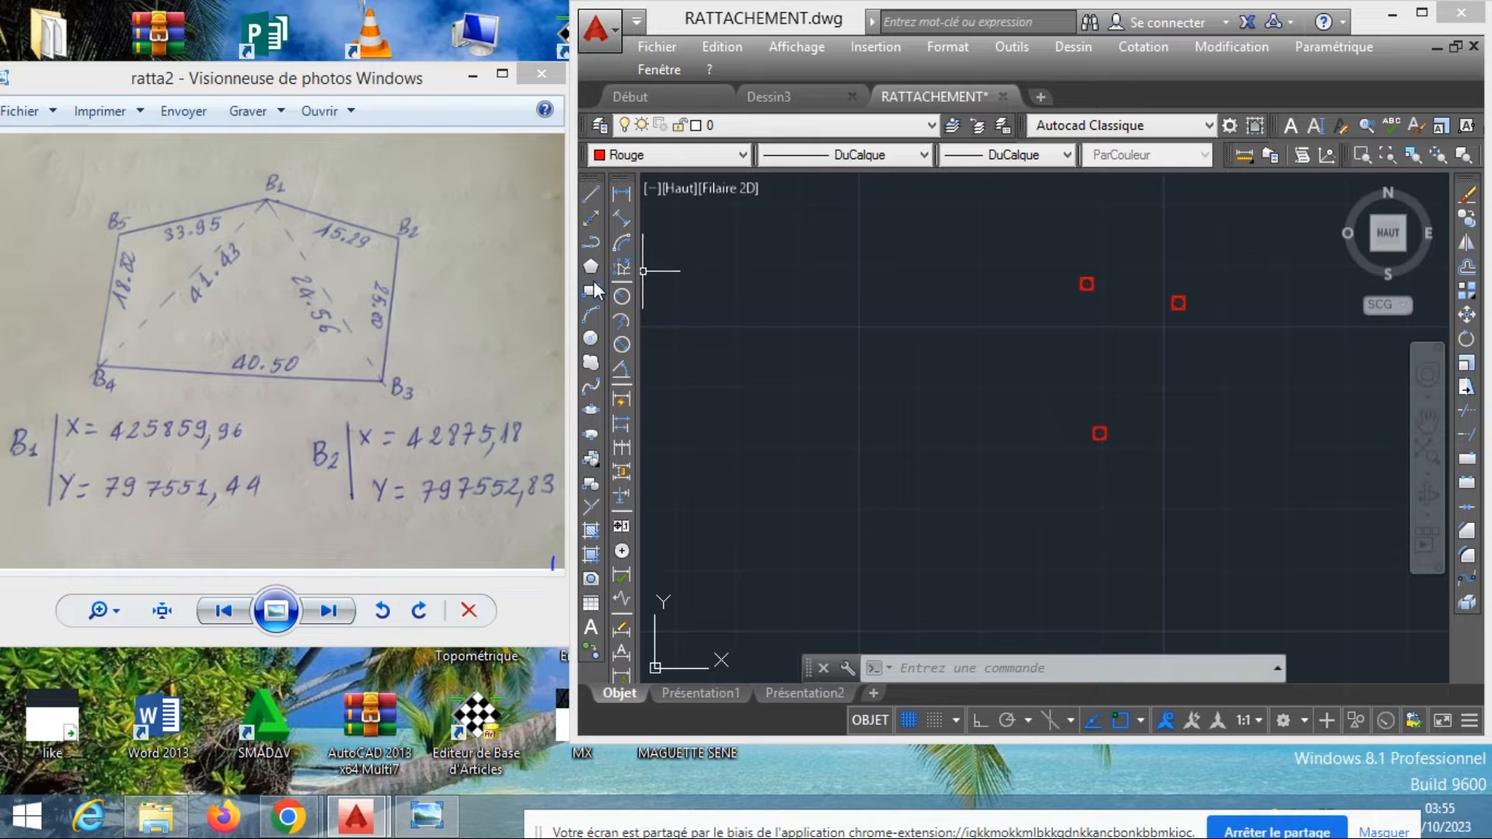
# Draw a circle of radius 40.50 centred on B3 and a circle of radius 41.43 centred on B1
pyautogui.click(590, 339)
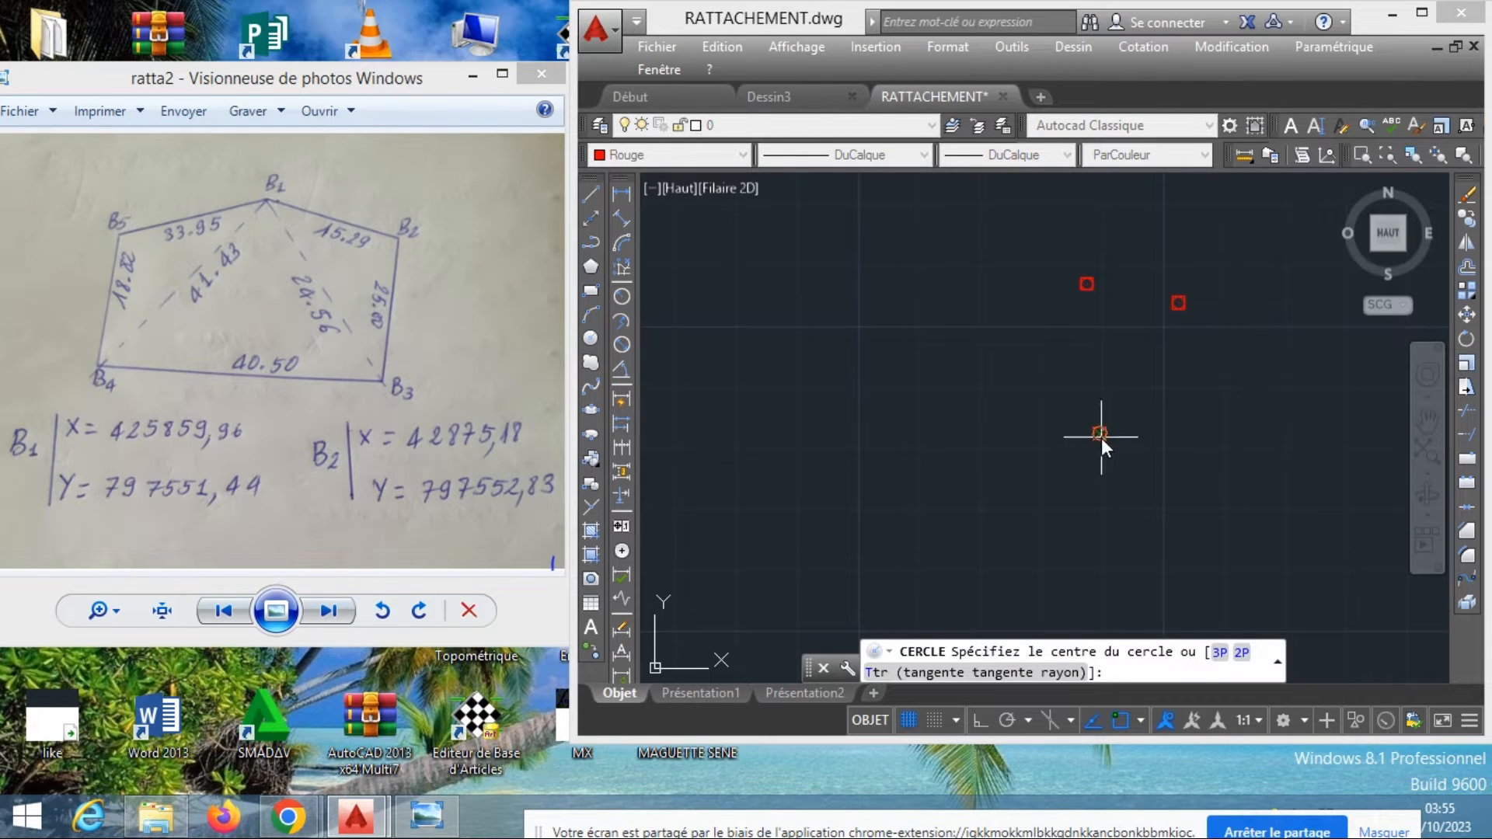
pyautogui.click(1099, 434)
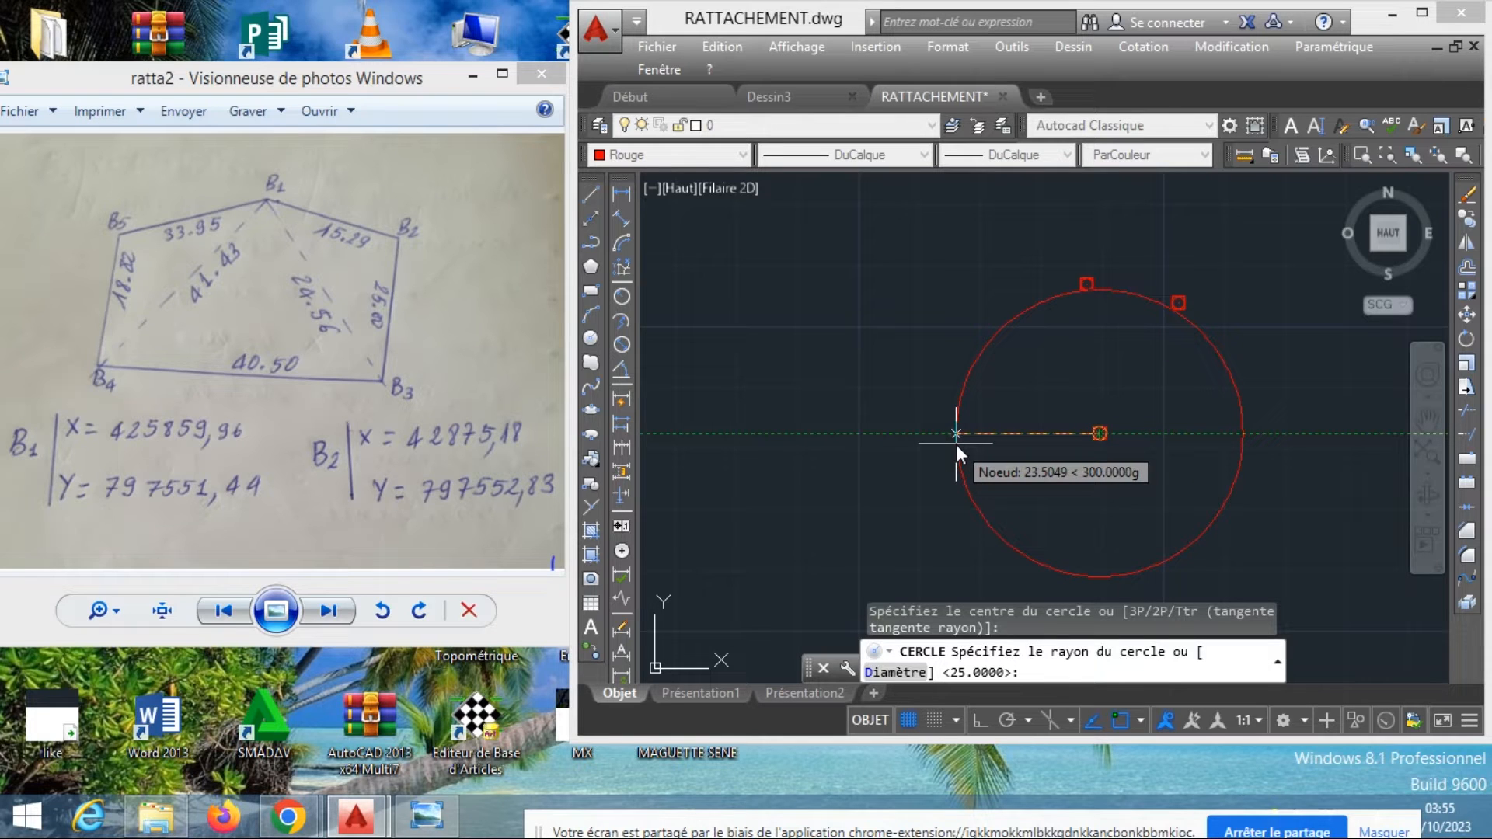
pyautogui.write('40.50')
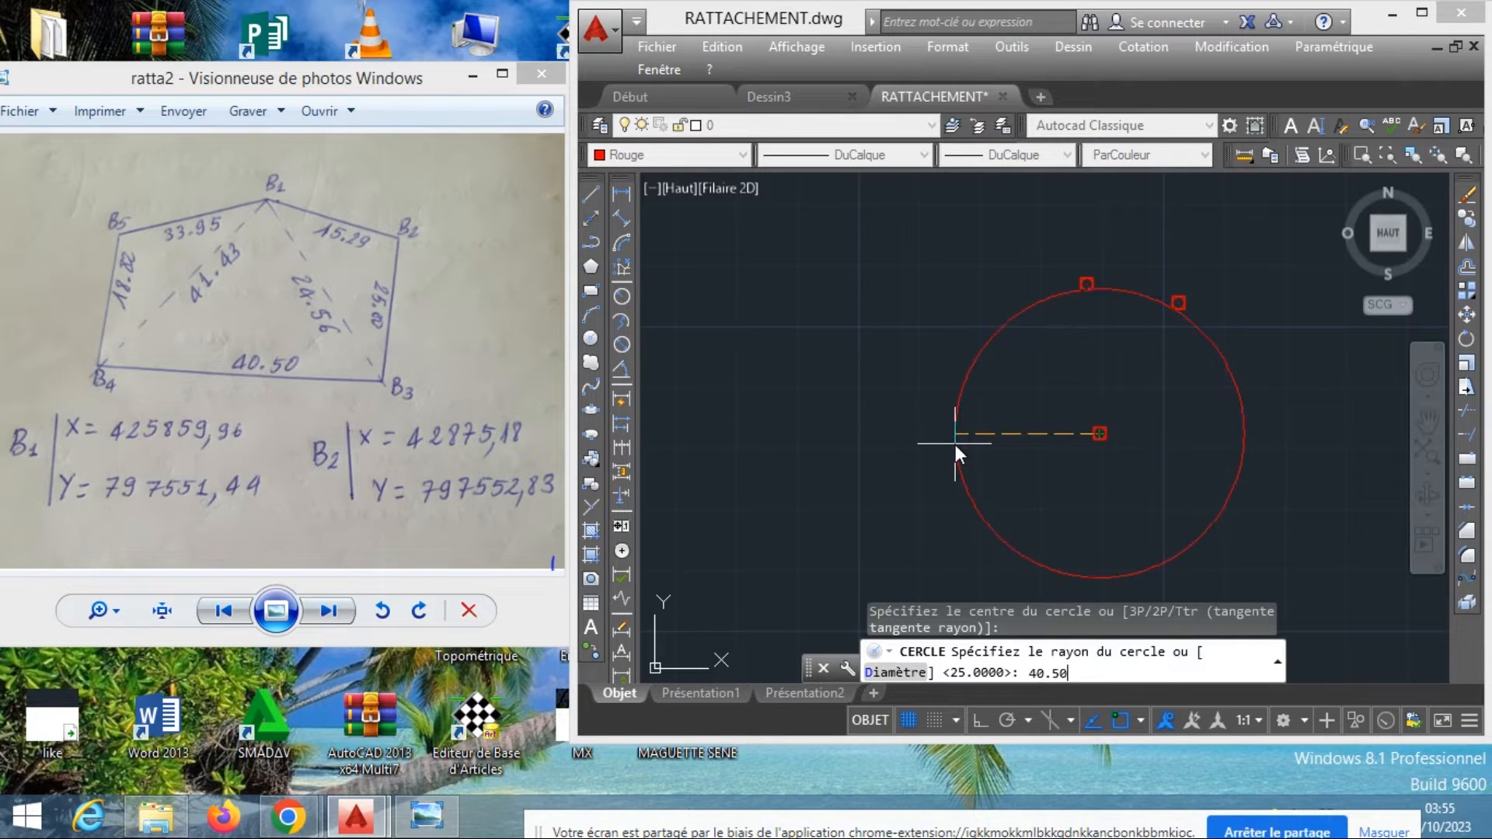
pyautogui.press('Return')
pyautogui.press('Return')
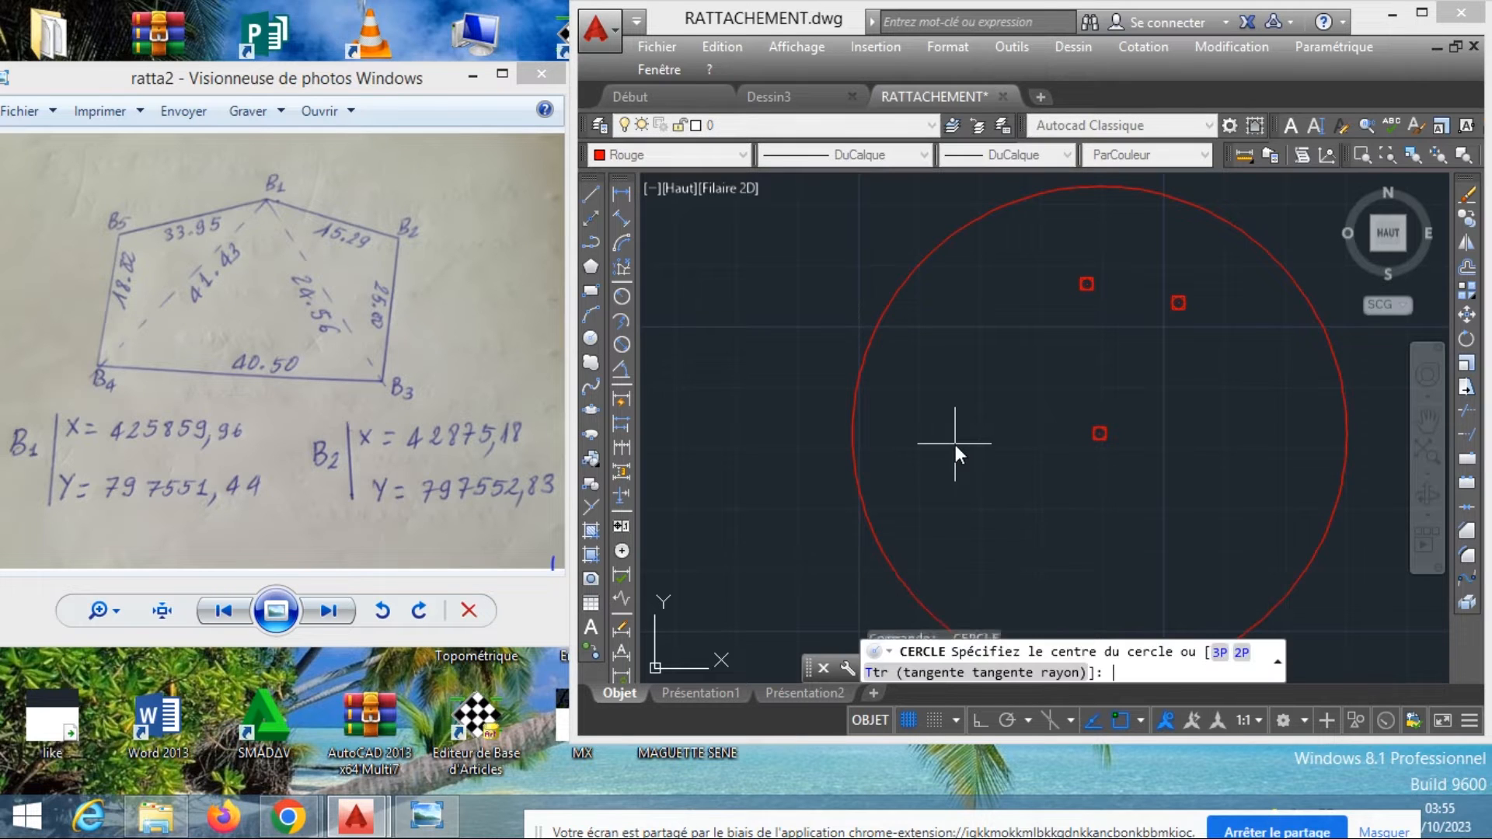
pyautogui.click(1086, 285)
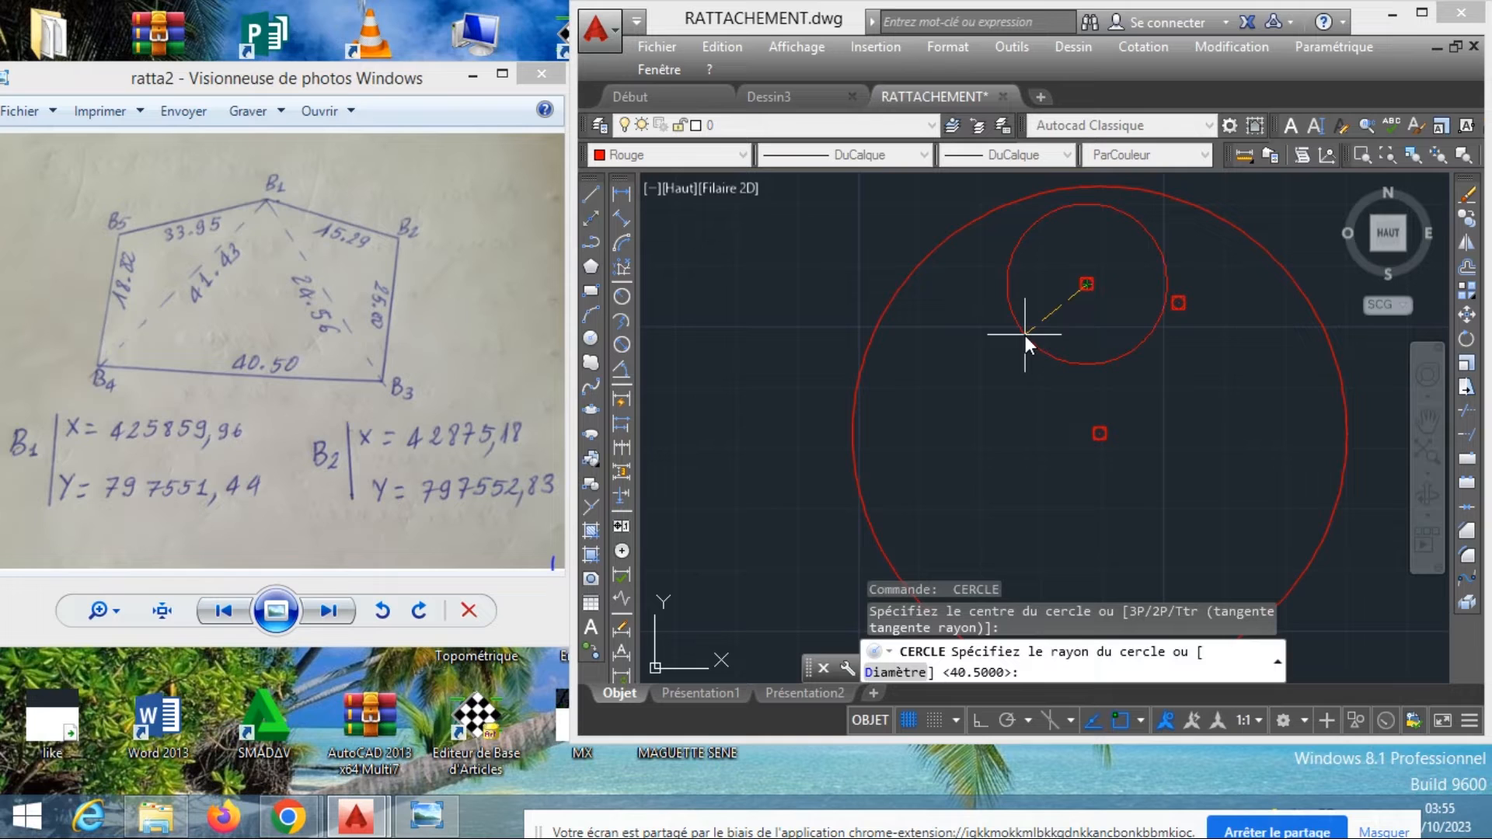
pyautogui.write('41.43')
pyautogui.press('Return')
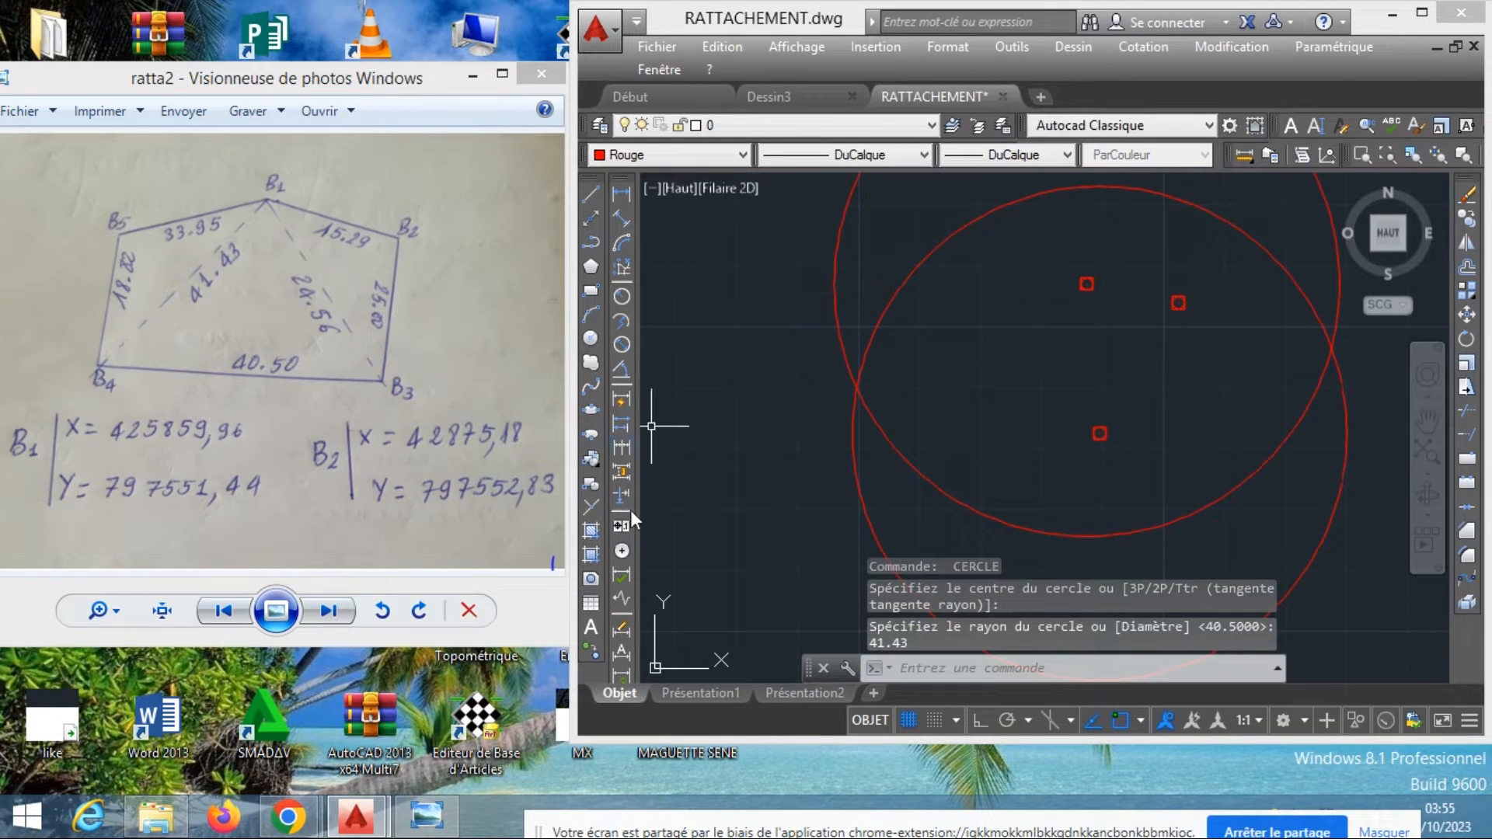
# Place point B4 at the left intersection of the circles around B3 and B1, and erase both circles
pyautogui.click(590, 507)
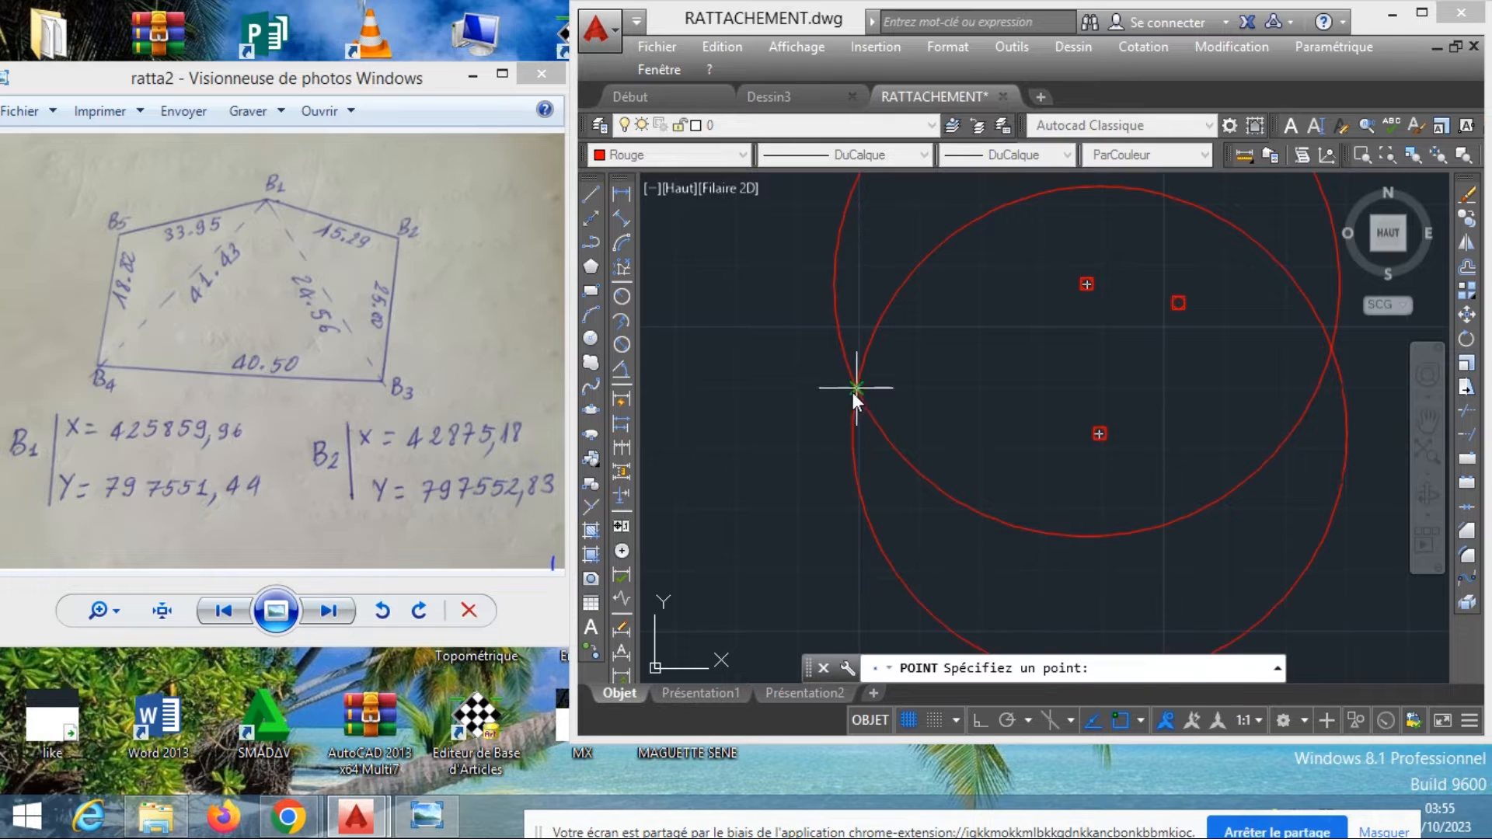
pyautogui.press('Escape')
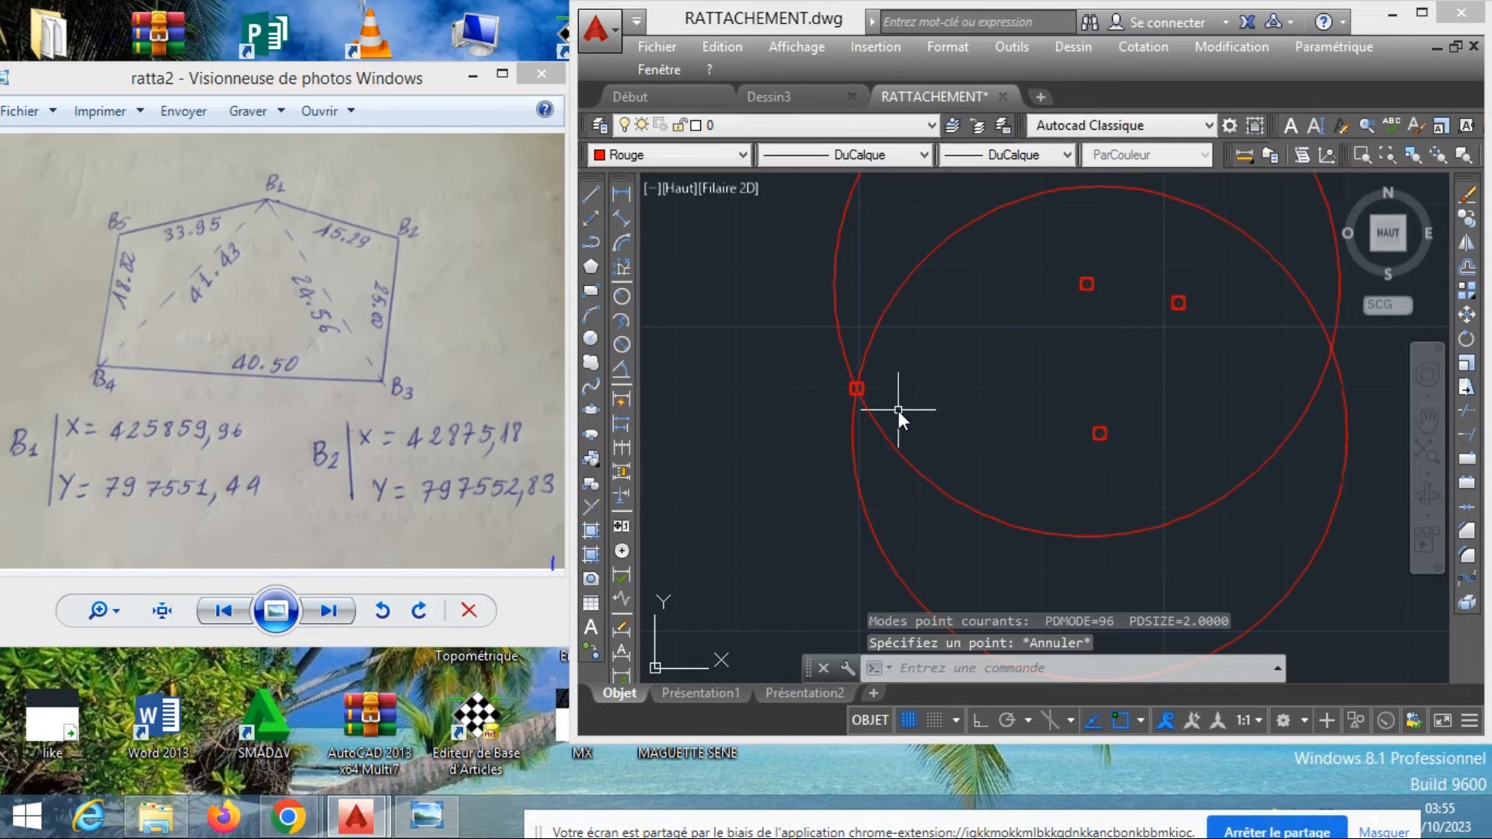
pyautogui.click(947, 296)
pyautogui.click(816, 283)
pyautogui.rightClick(789, 279)
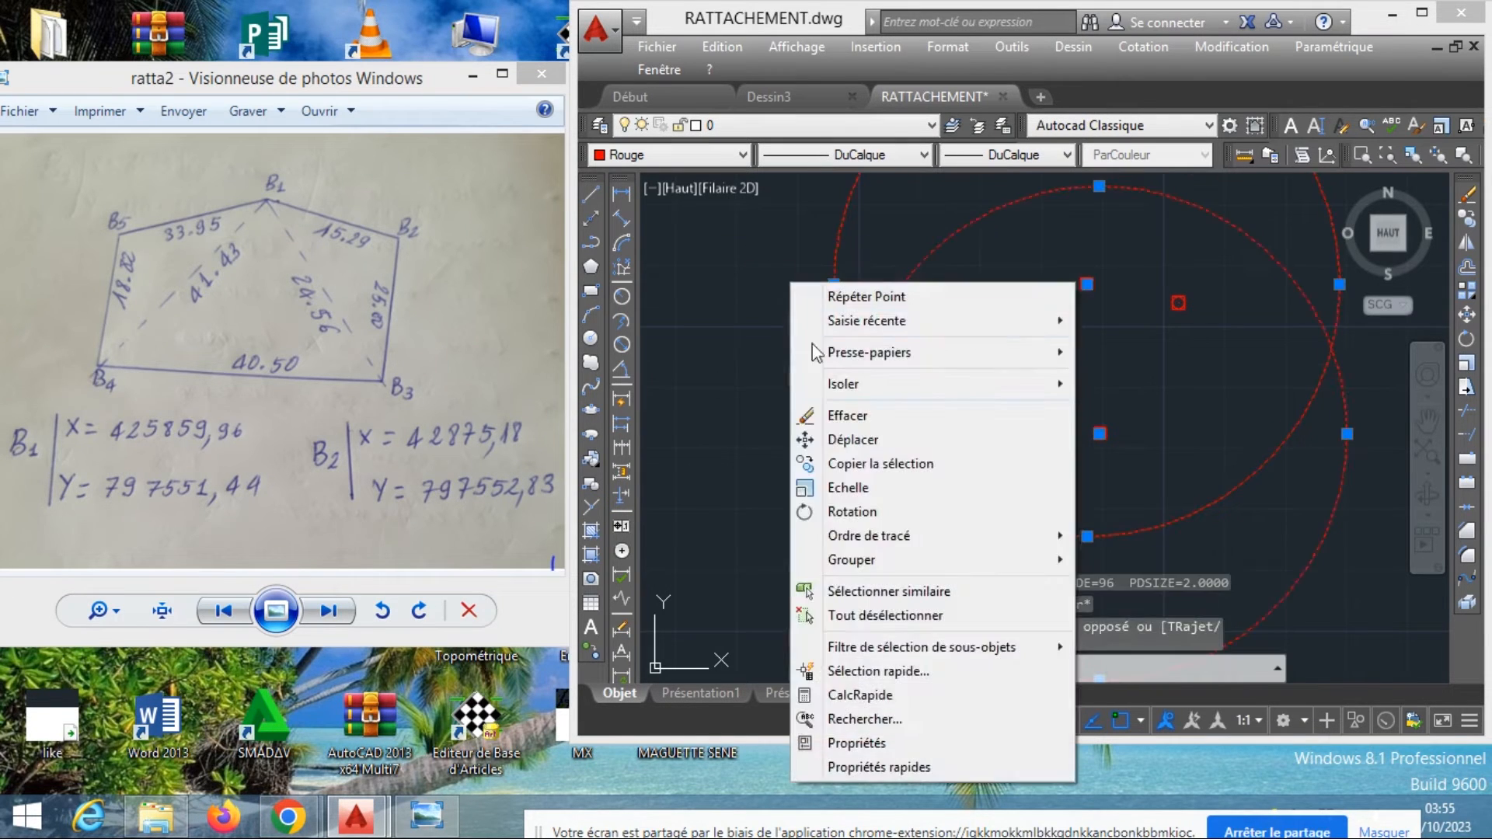
pyautogui.click(836, 417)
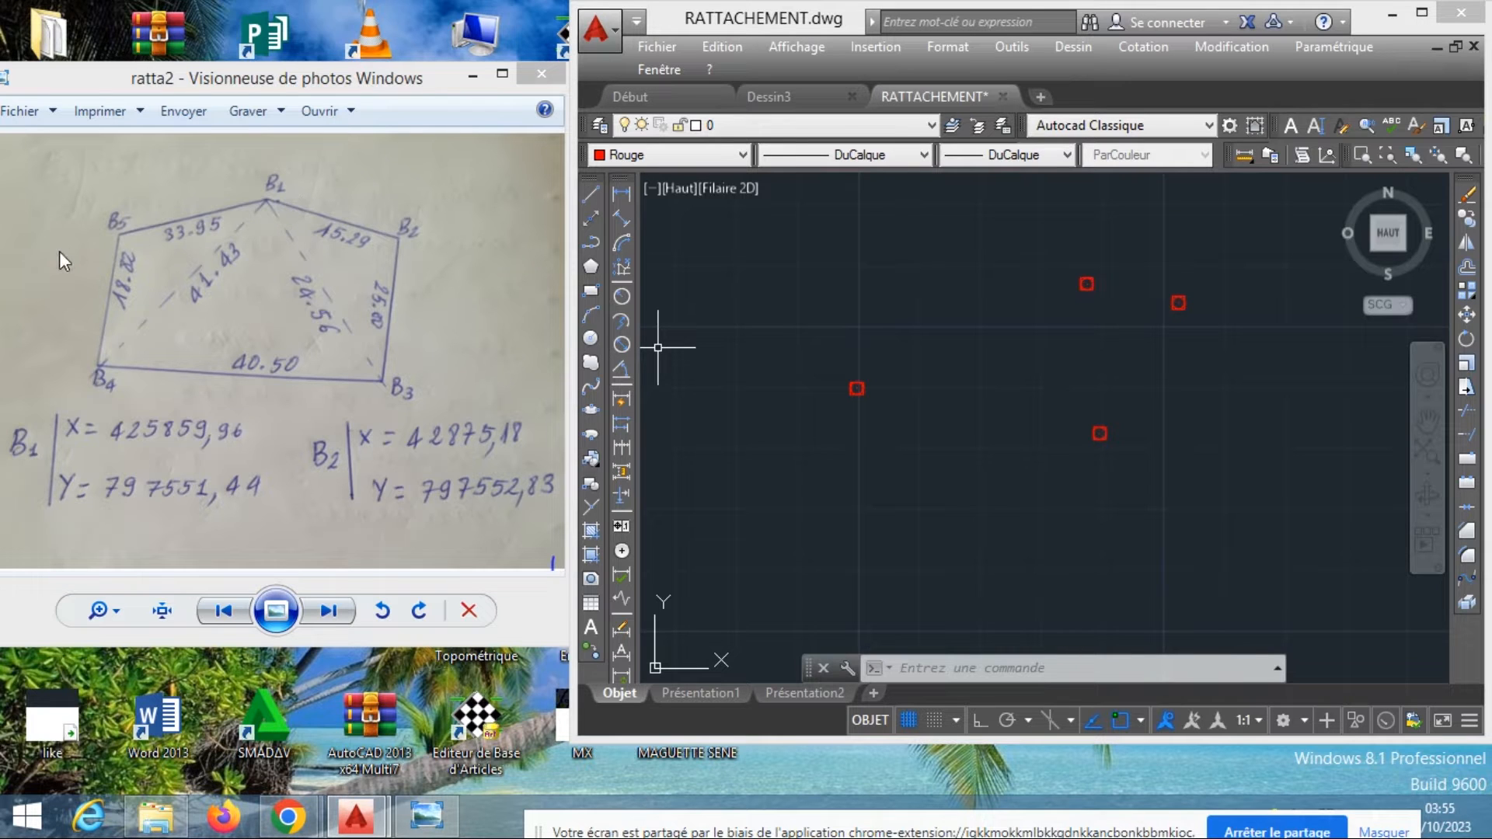
# Draw a circle of radius 18.82 centred on B4 and a circle of radius 33.95 centred on B1
pyautogui.click(591, 339)
pyautogui.click(858, 389)
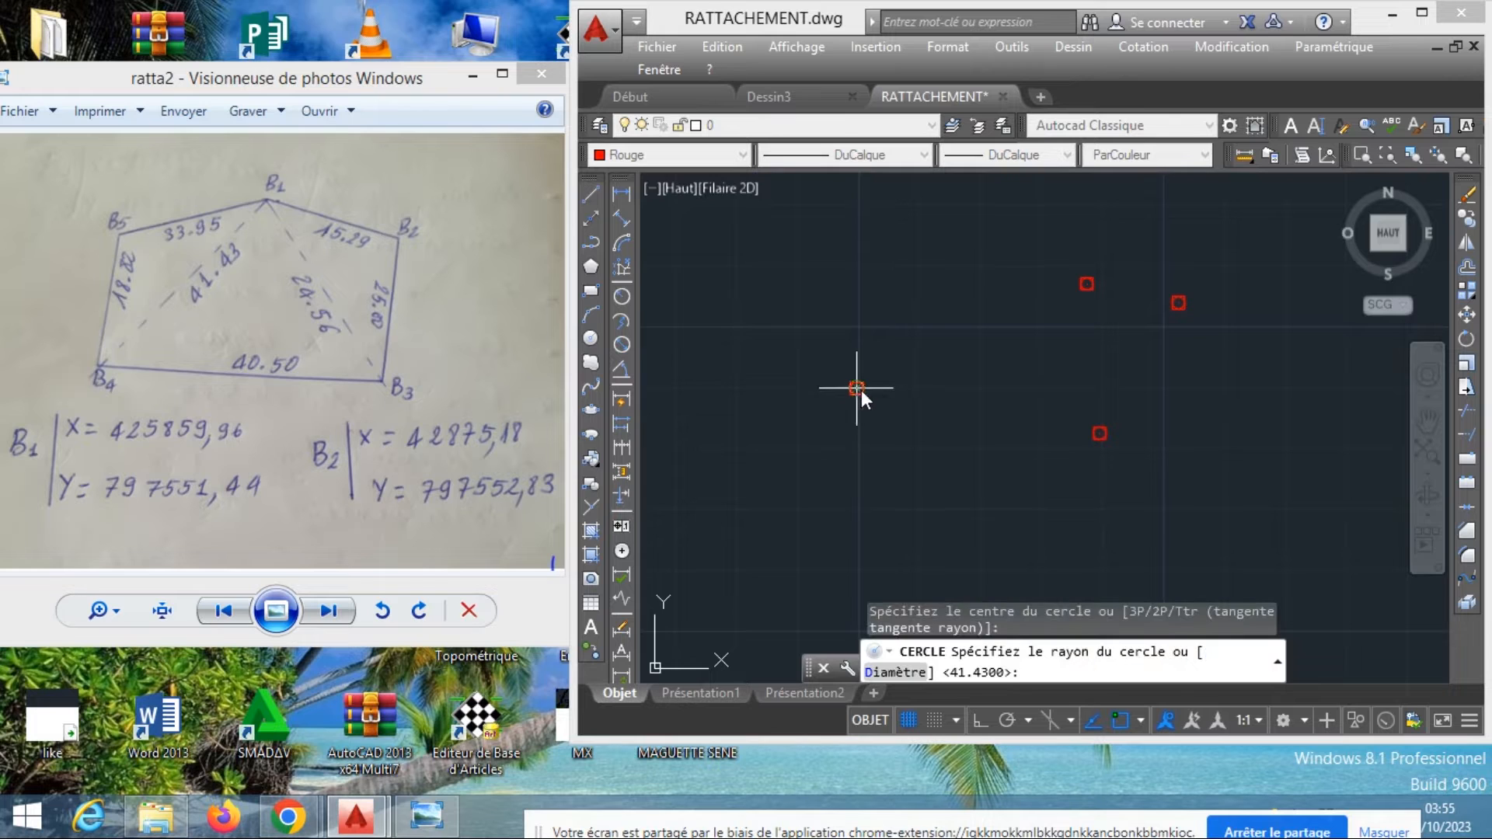
pyautogui.write('18.82')
pyautogui.press('Return')
pyautogui.press('Return')
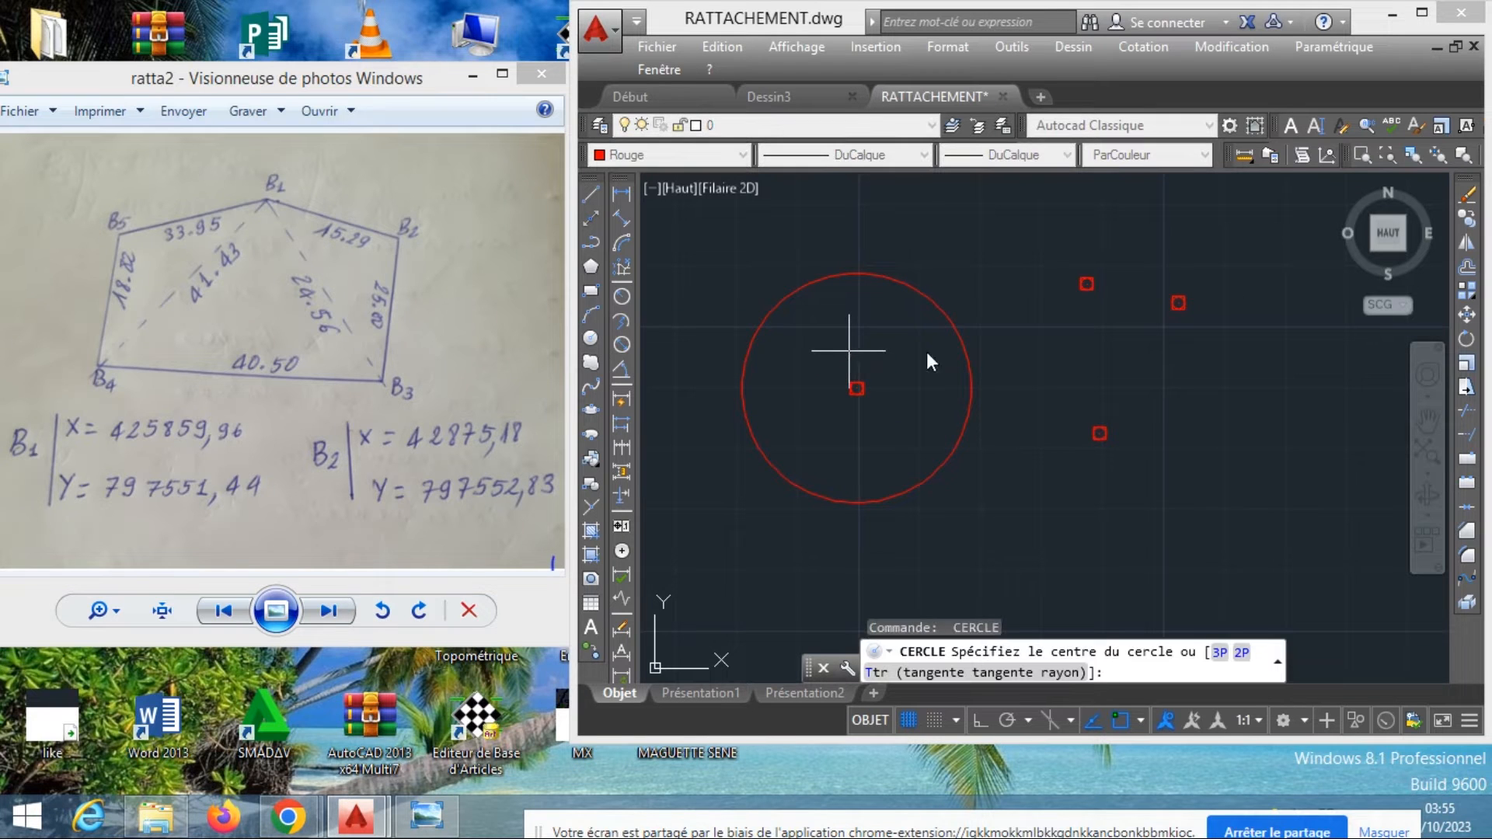
pyautogui.click(1087, 284)
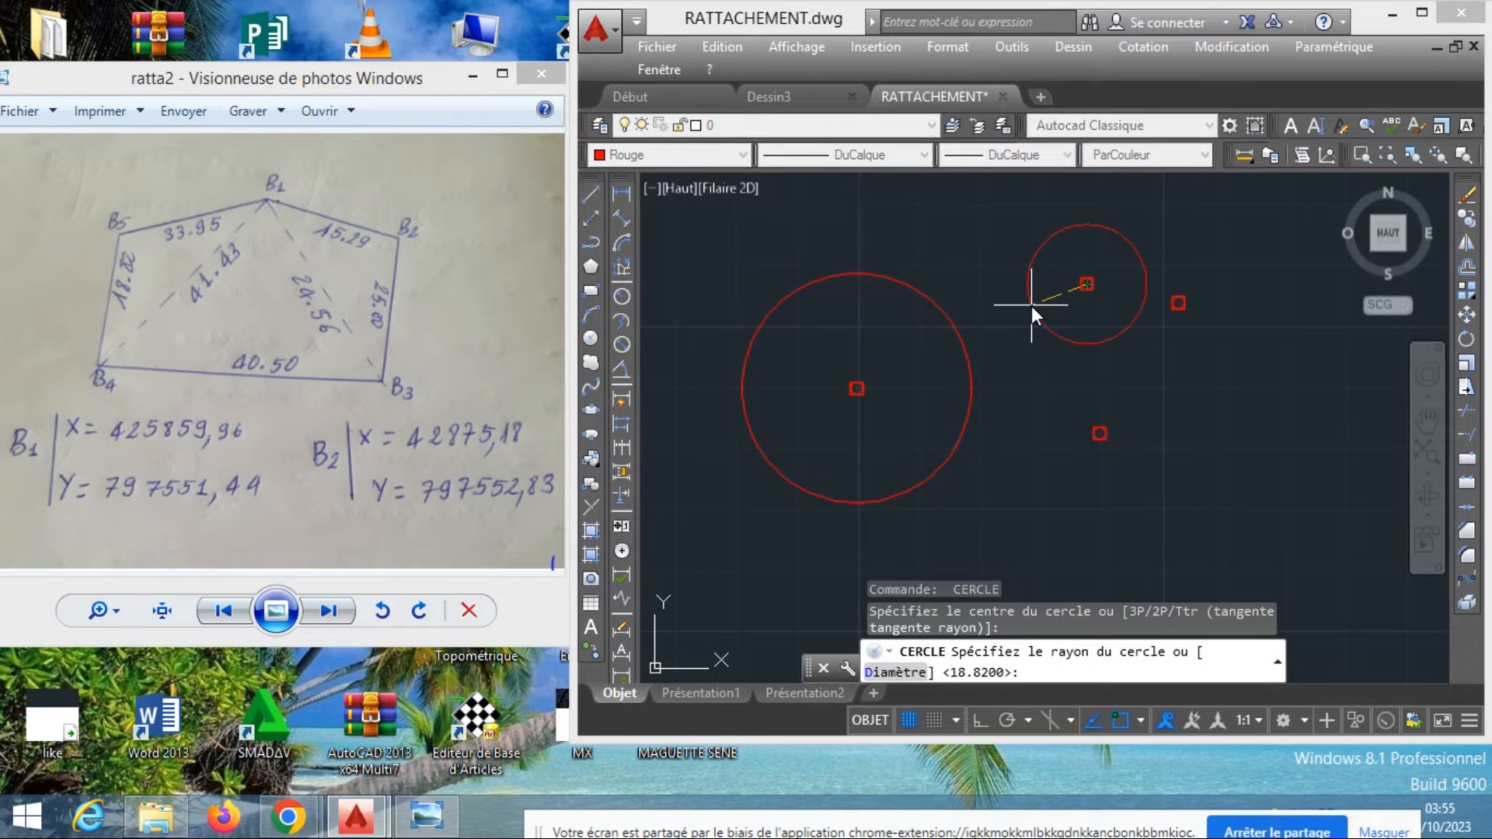
pyautogui.write('33.95')
pyautogui.press('Return')
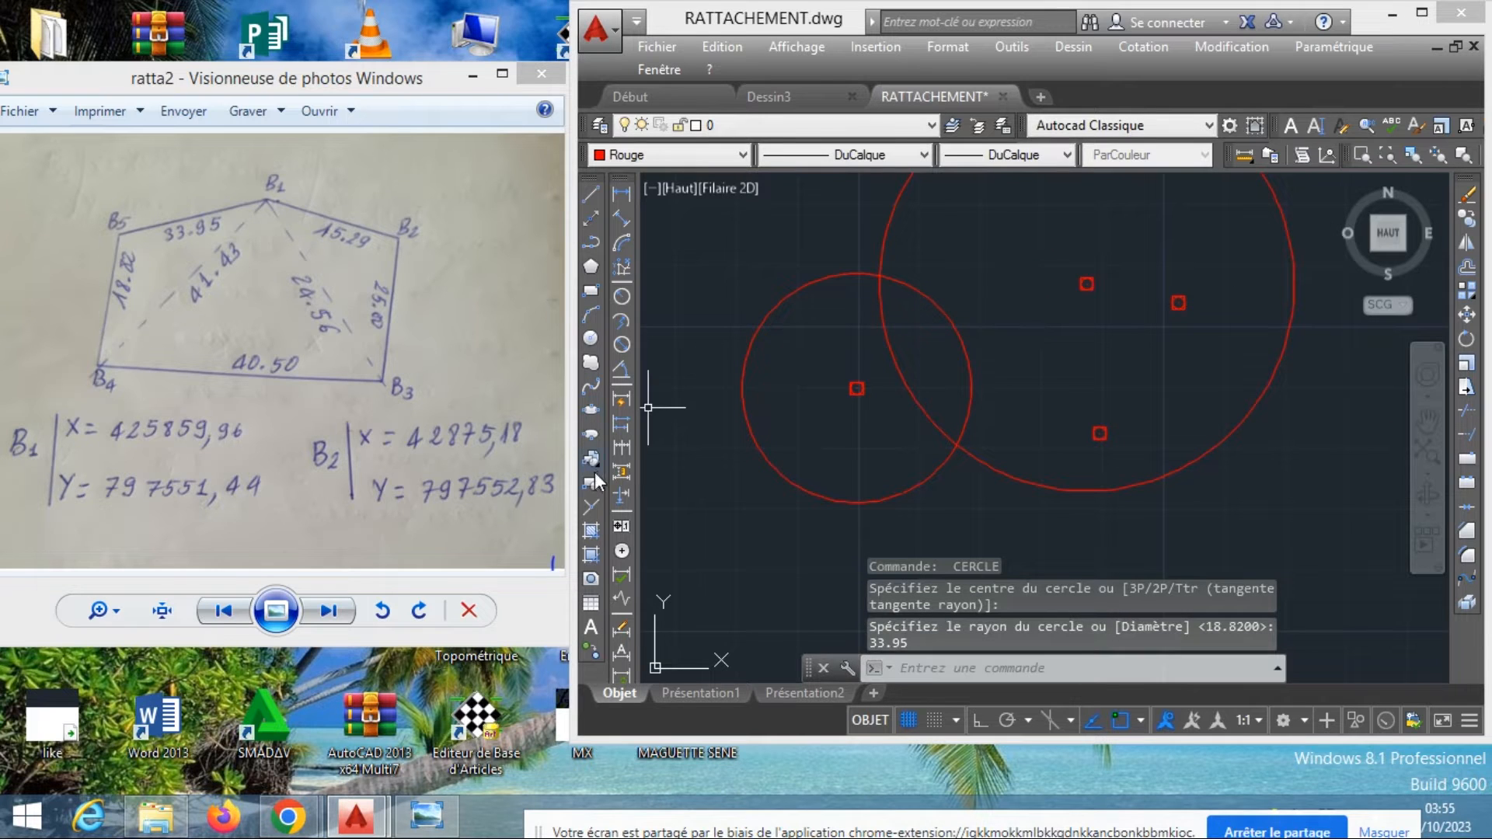
# Place point B5 at the upper-left intersection of the circles around B4 and B1, and erase both circles
pyautogui.click(593, 506)
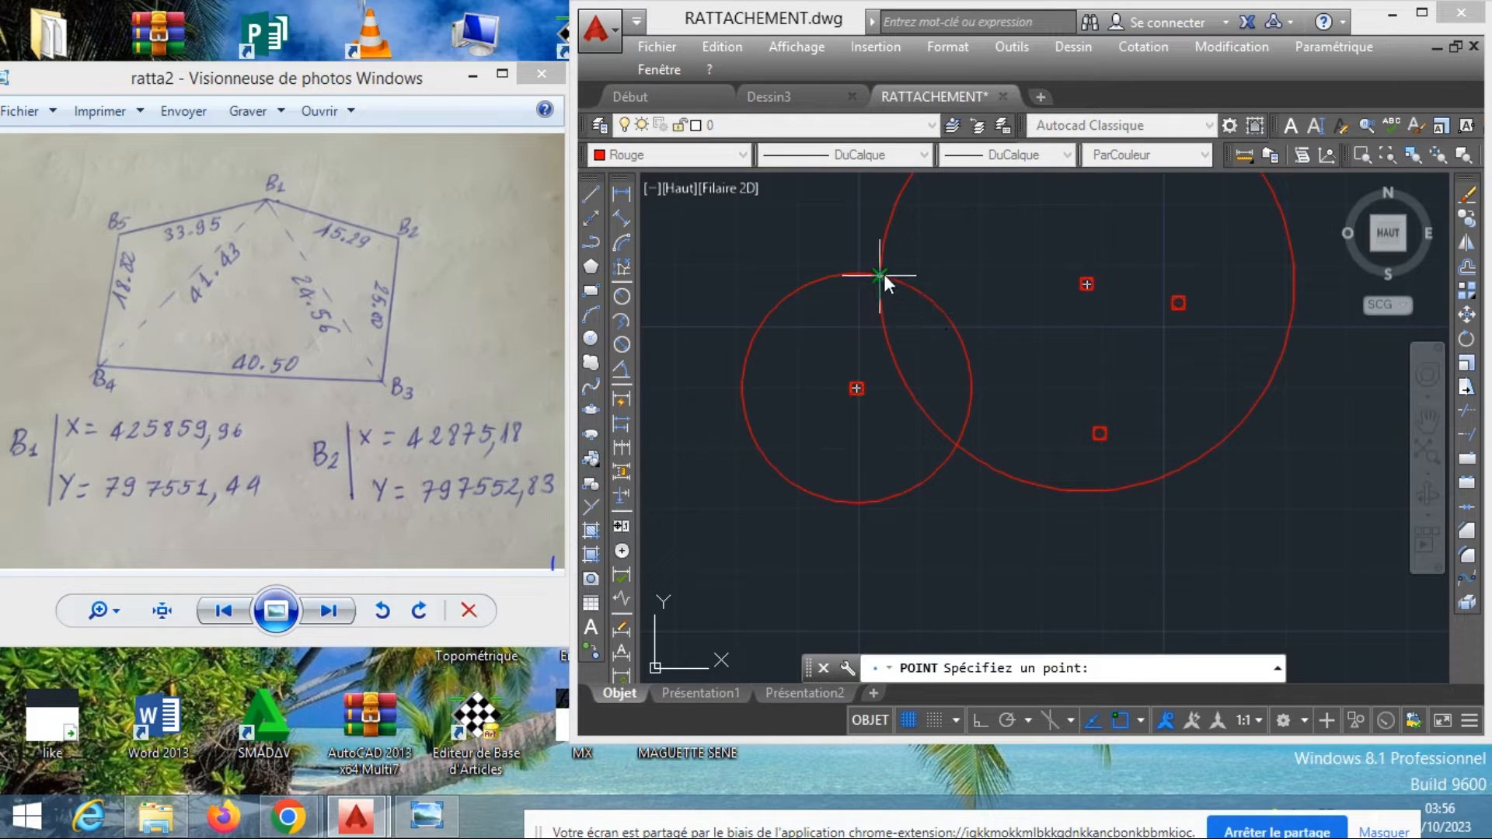
pyautogui.press('Escape')
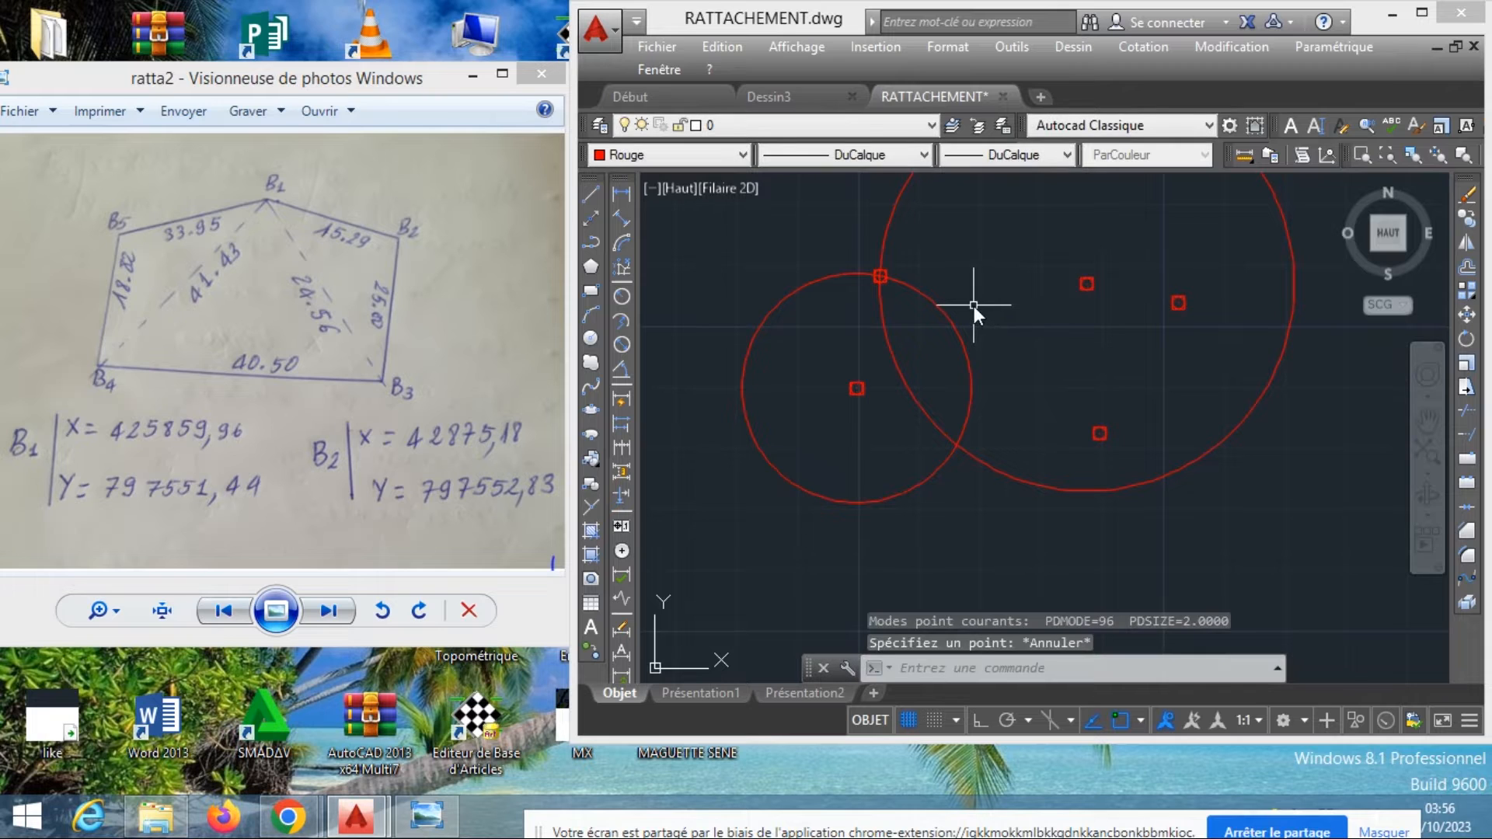
pyautogui.click(951, 339)
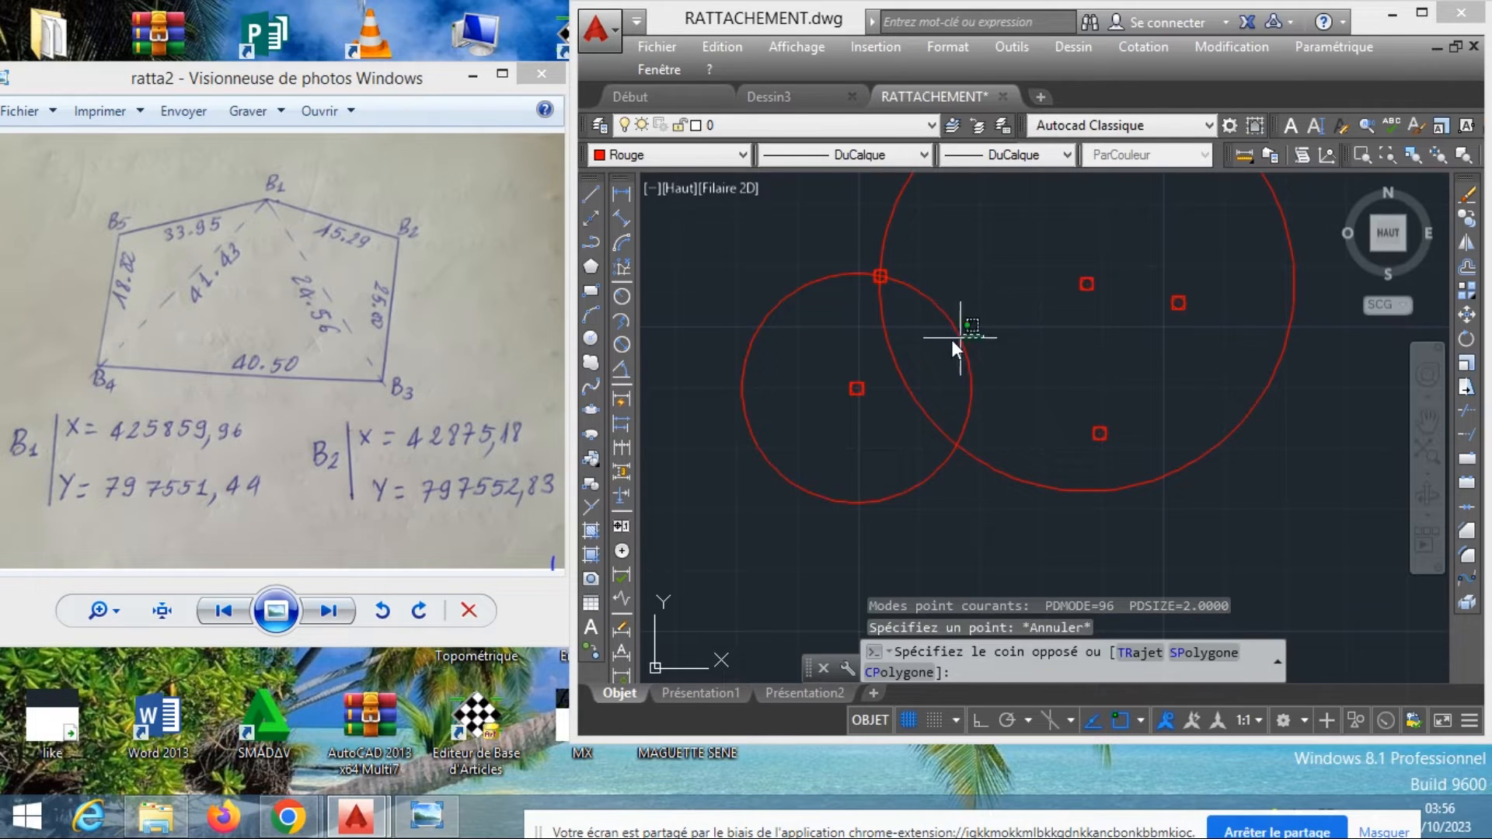
pyautogui.click(878, 331)
pyautogui.rightClick(878, 331)
pyautogui.click(933, 427)
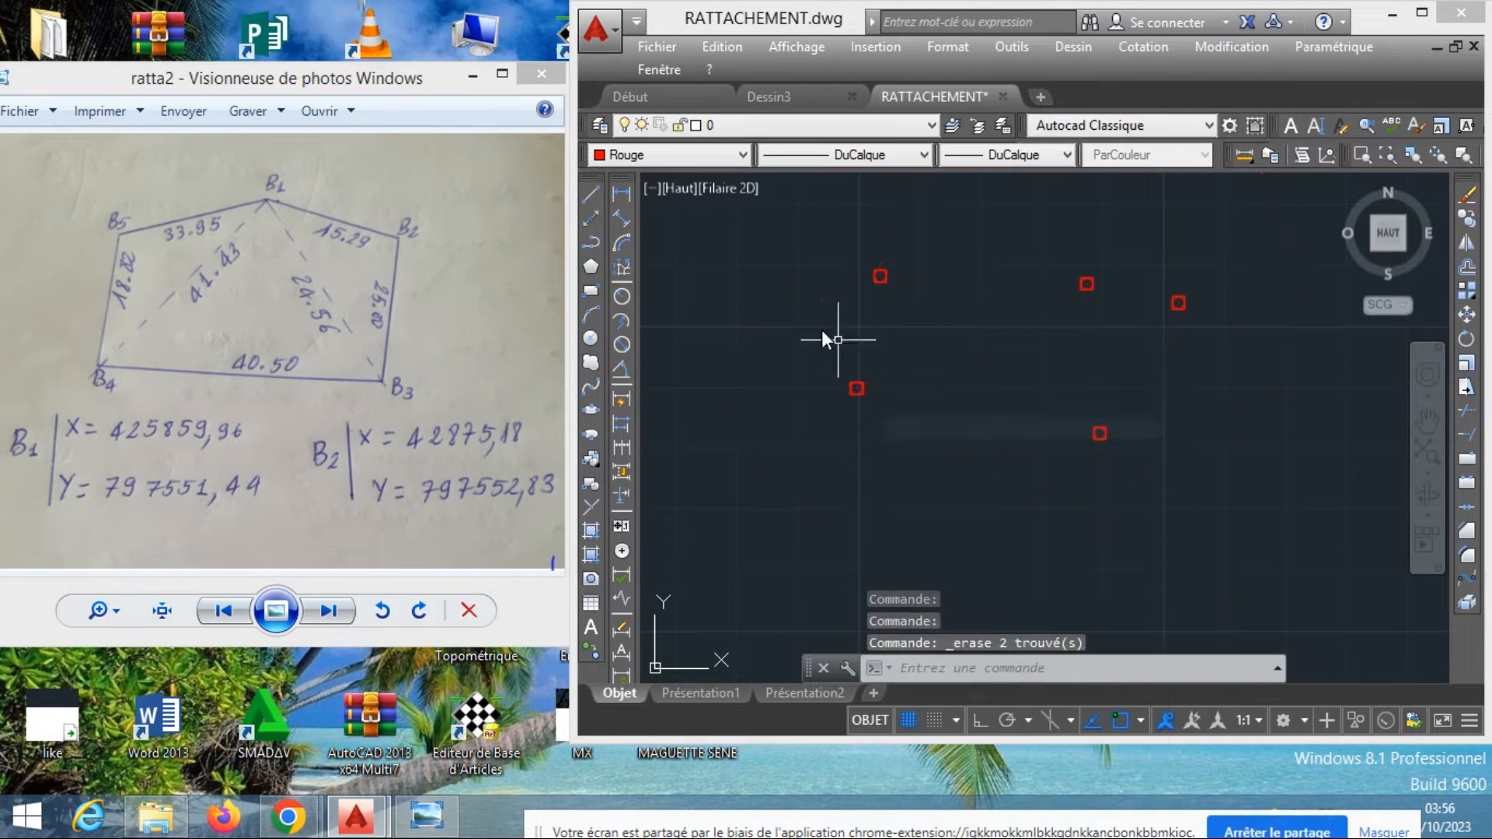
# Draw a closed polyline through the five points B5, B1, B2, B3 and B4 to form the parcel boundary
pyautogui.click(589, 244)
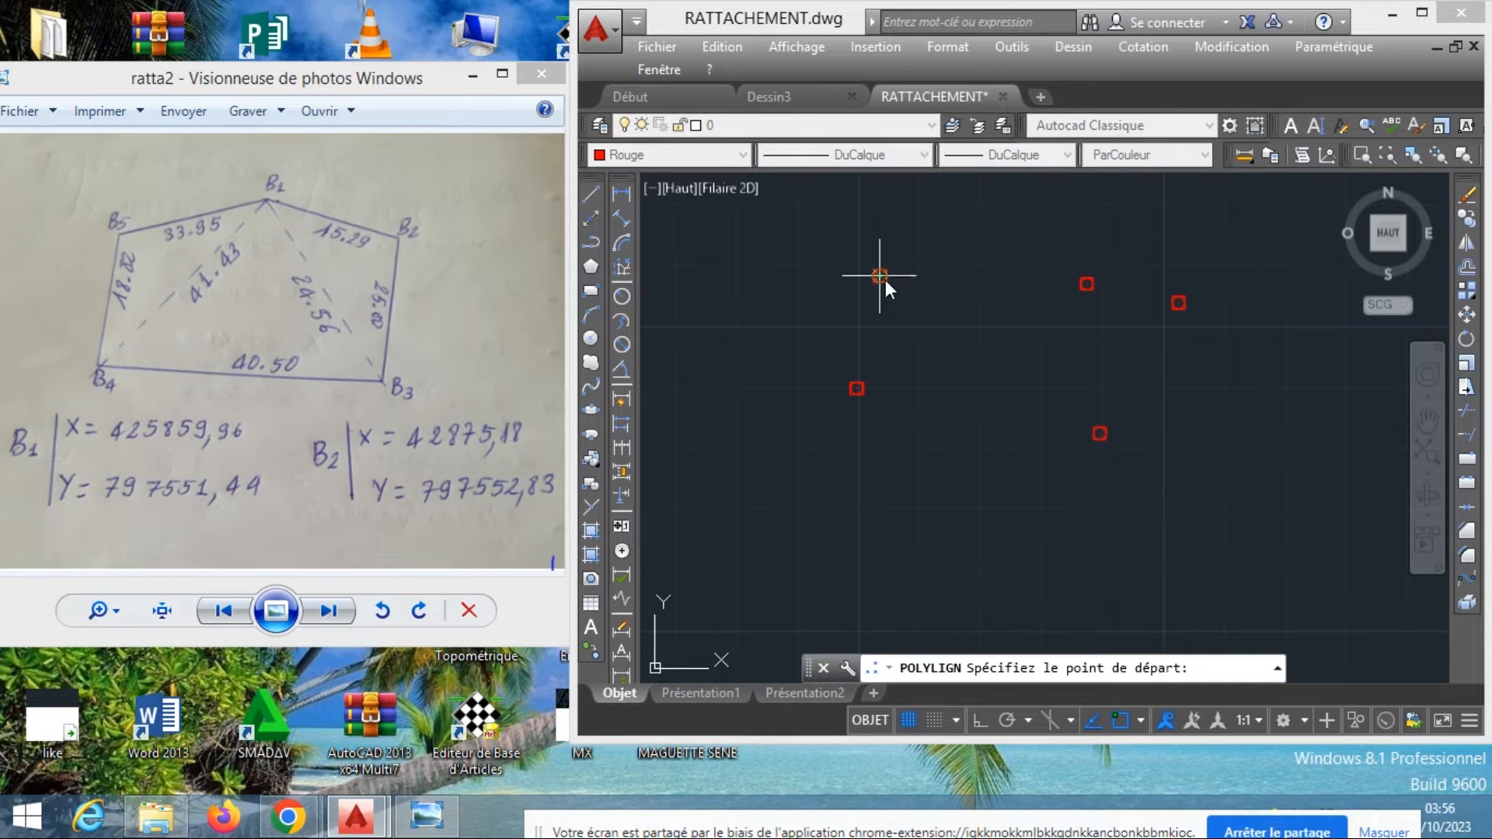
pyautogui.click(880, 274)
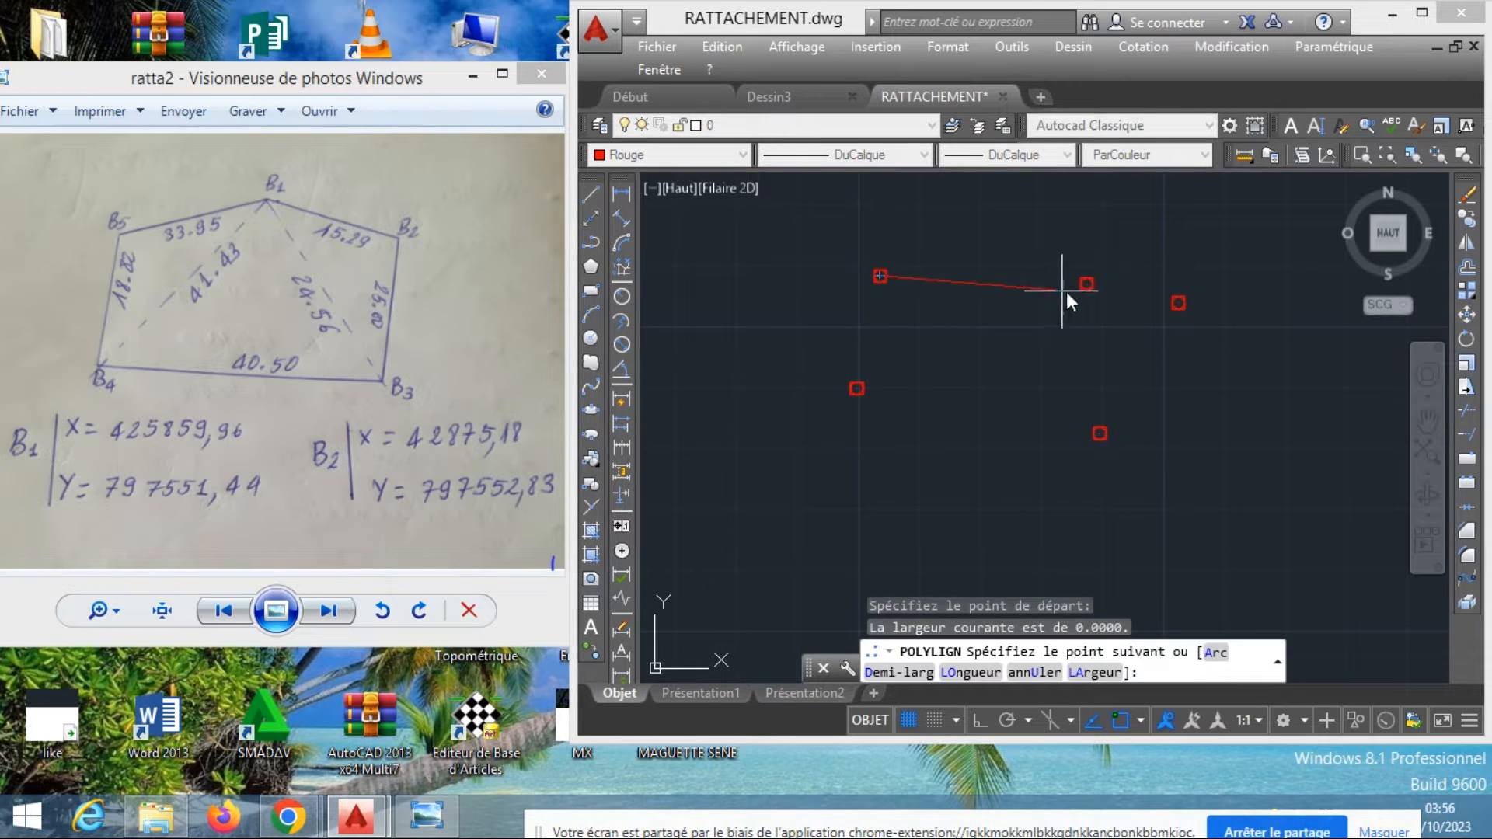
pyautogui.click(1087, 284)
pyautogui.click(1179, 303)
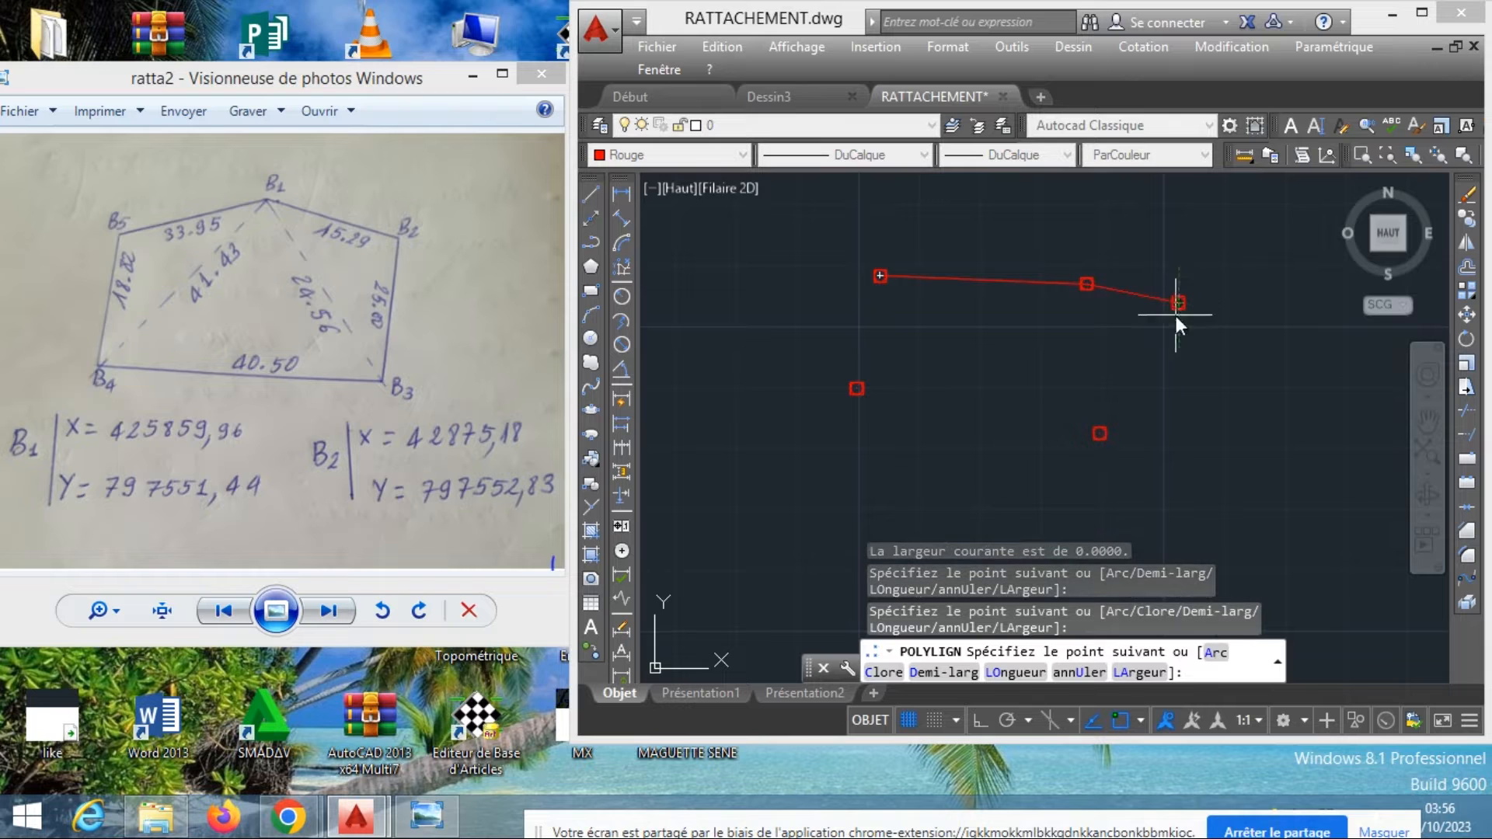
pyautogui.click(1099, 434)
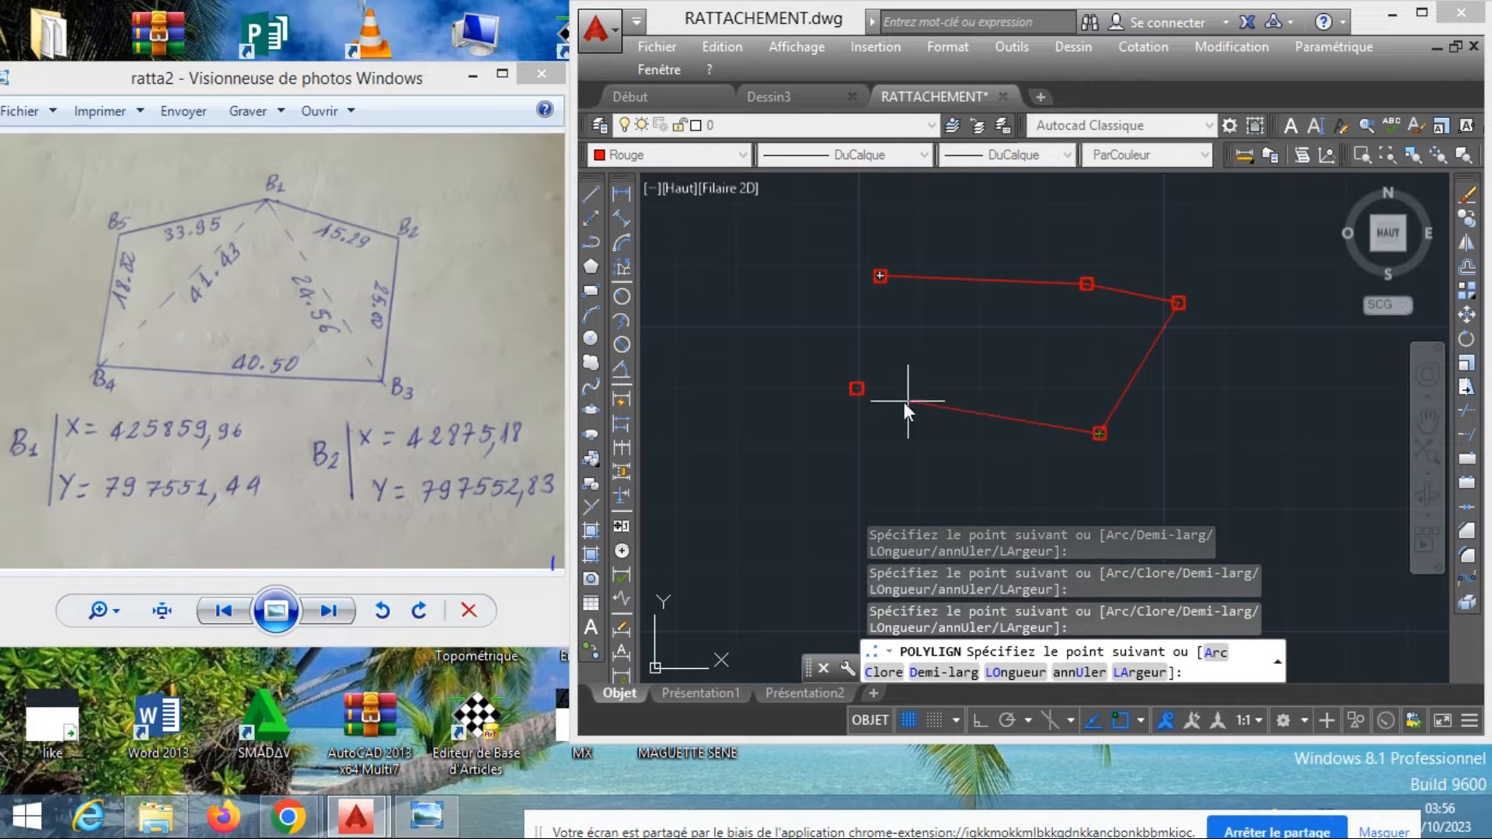
pyautogui.click(855, 389)
pyautogui.rightClick(934, 334)
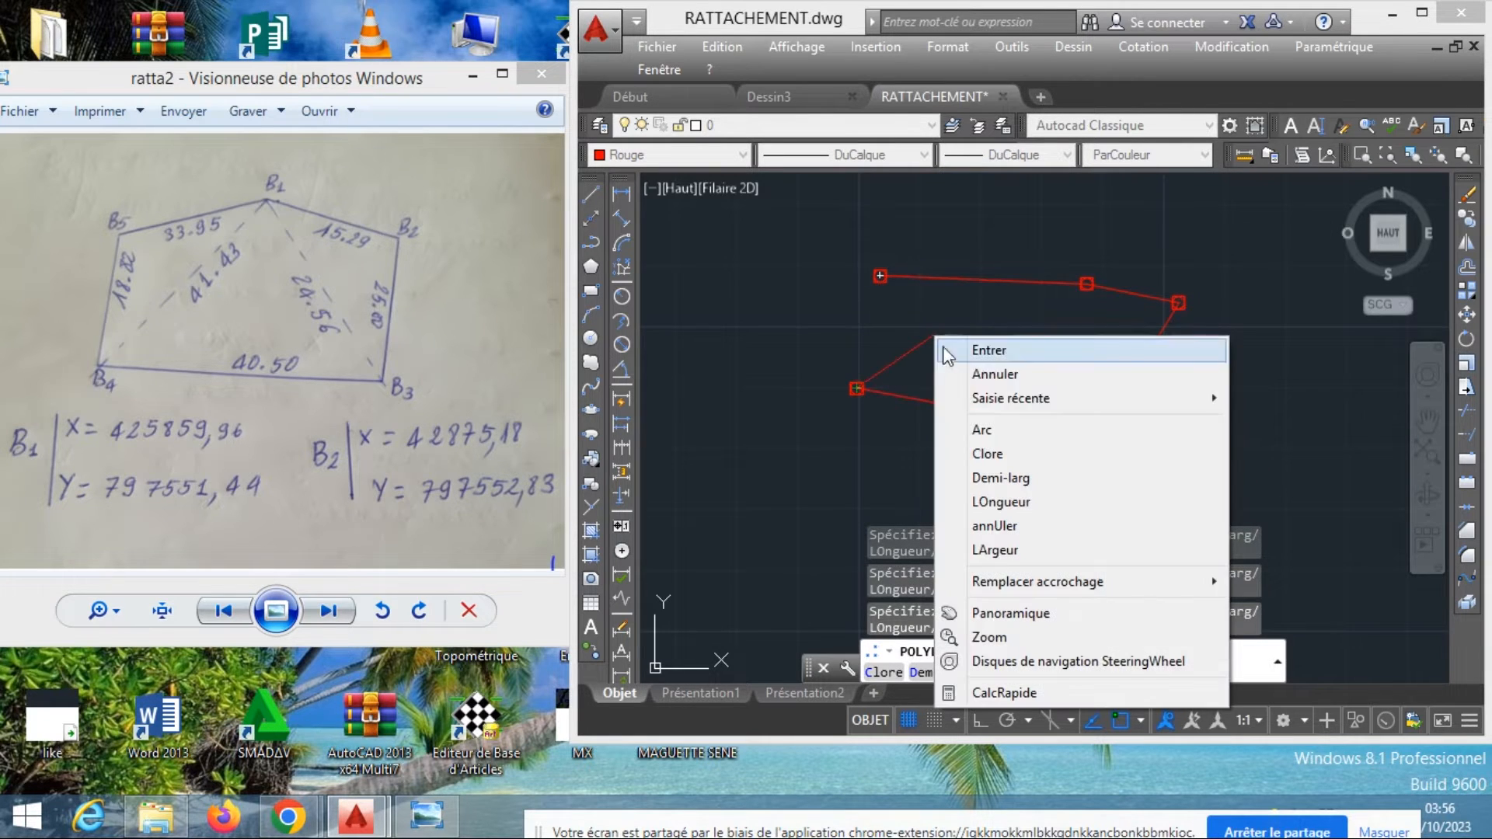
pyautogui.click(998, 457)
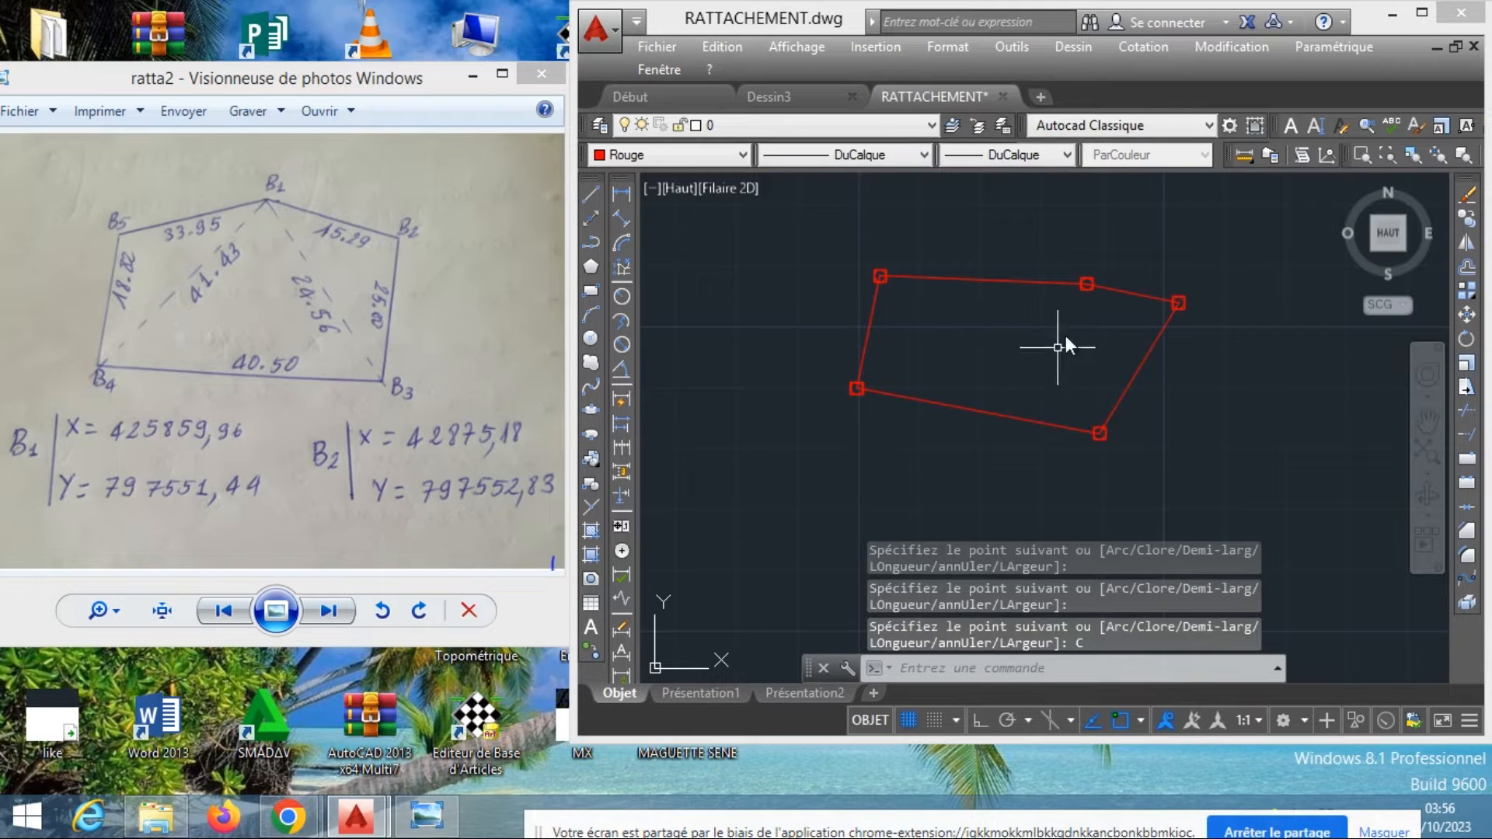
pyautogui.scroll(-2, 1053, 450)
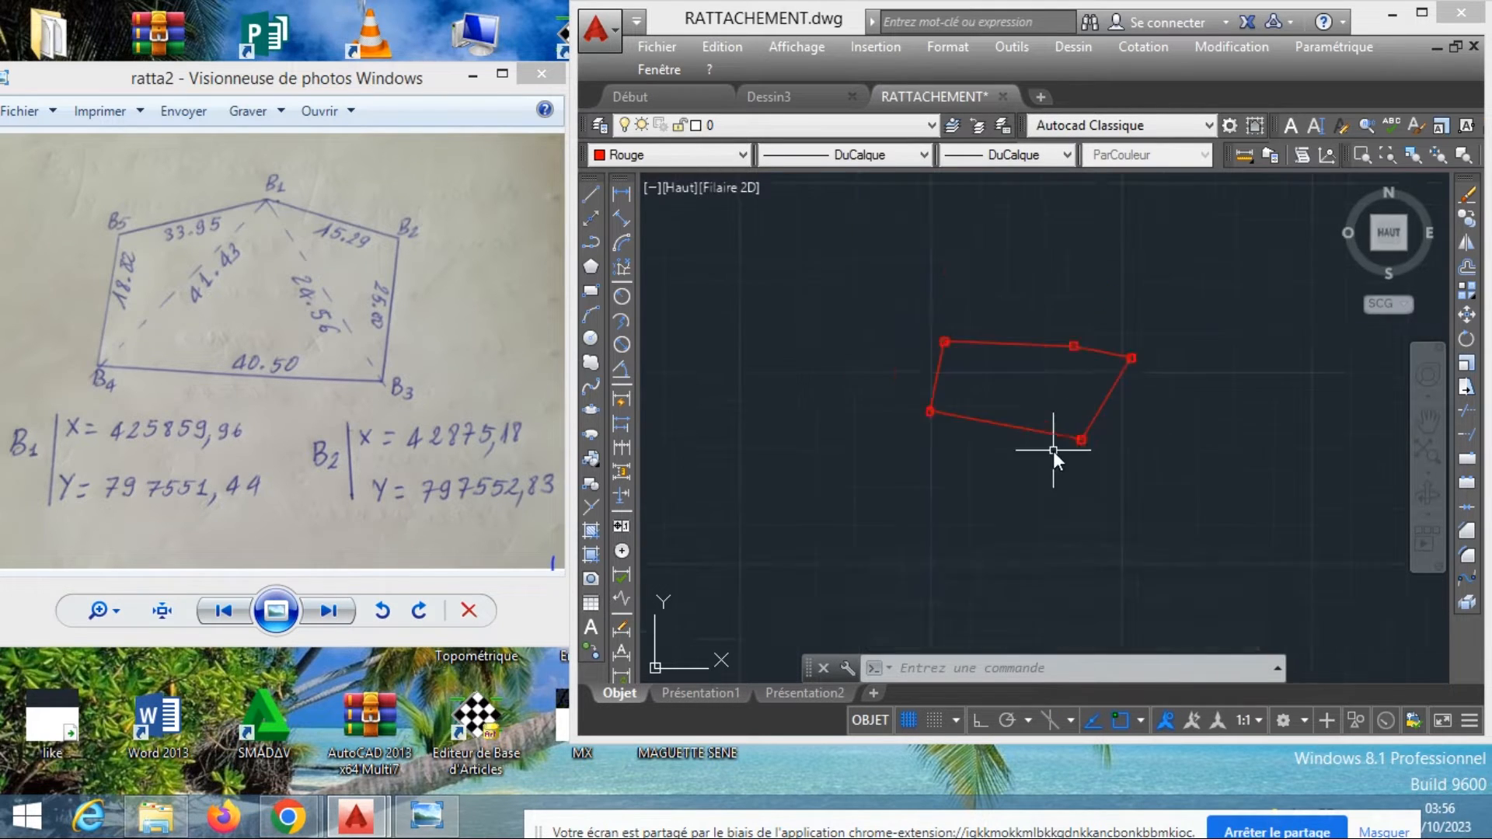
pyautogui.scroll(2, 1042, 465)
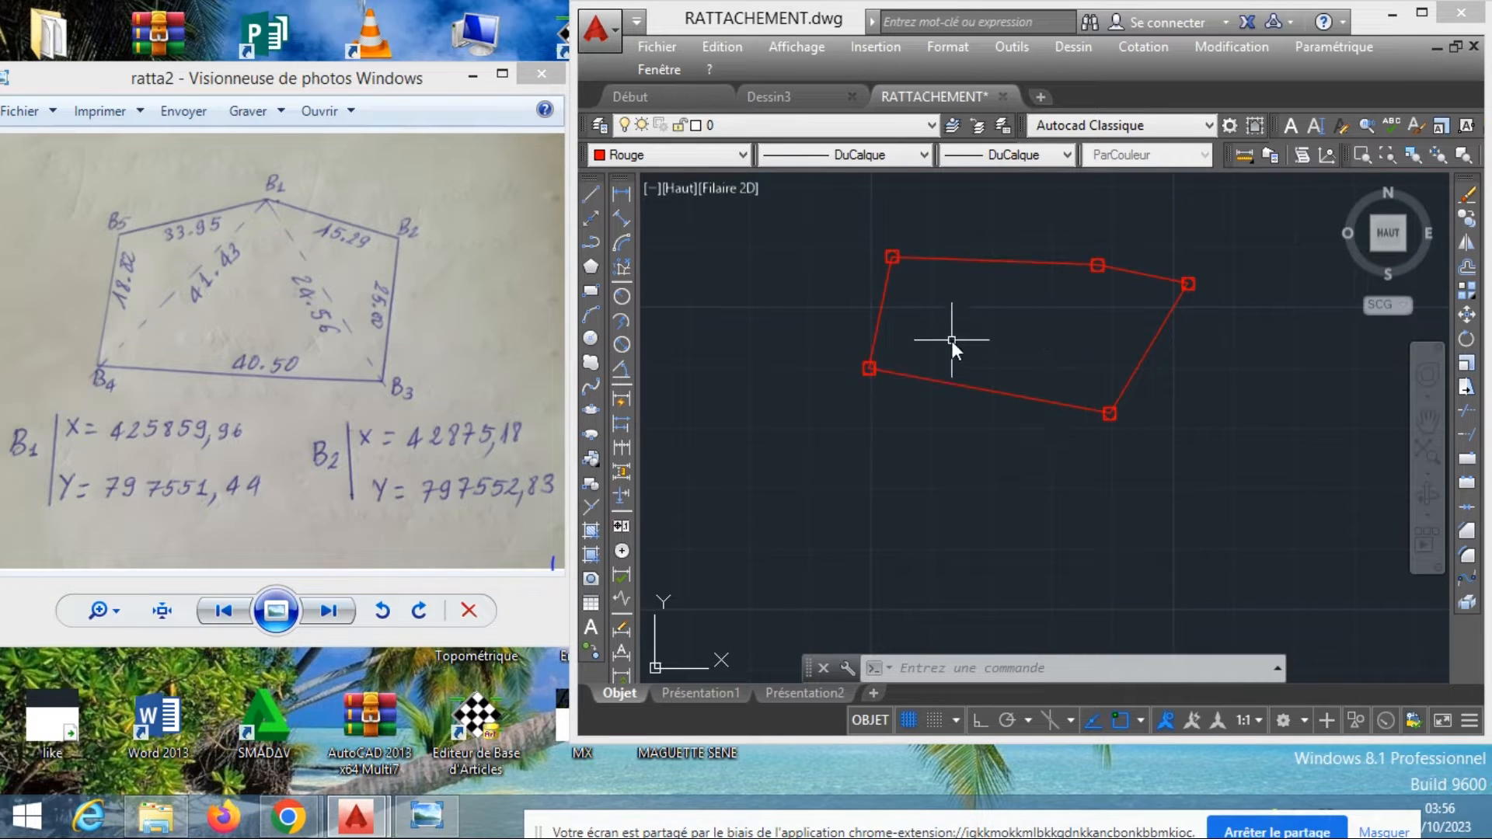
pyautogui.click(622, 219)
pyautogui.click(892, 257)
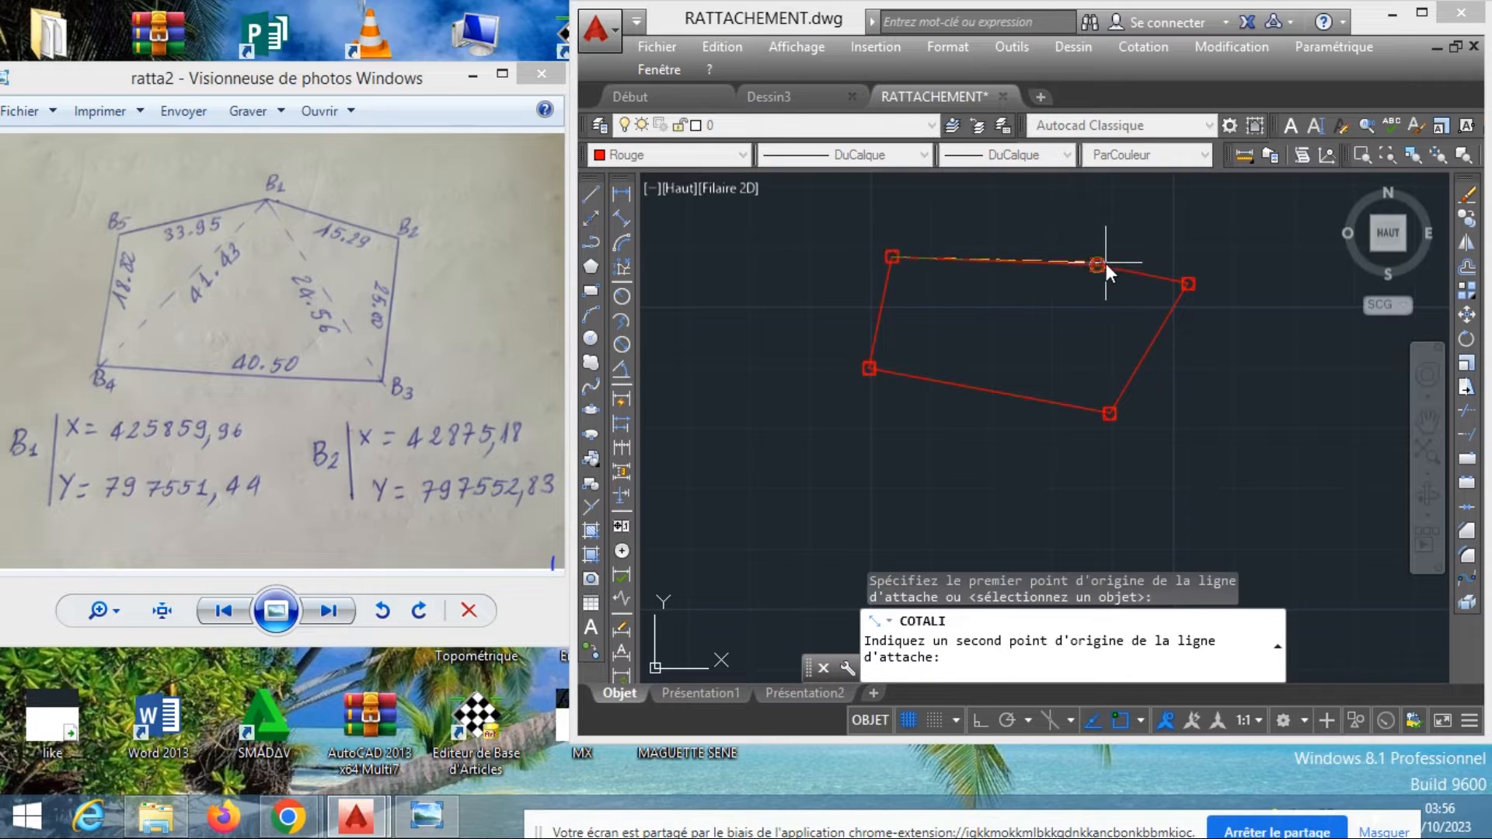
pyautogui.click(1097, 265)
pyautogui.scroll(4, 1019, 286)
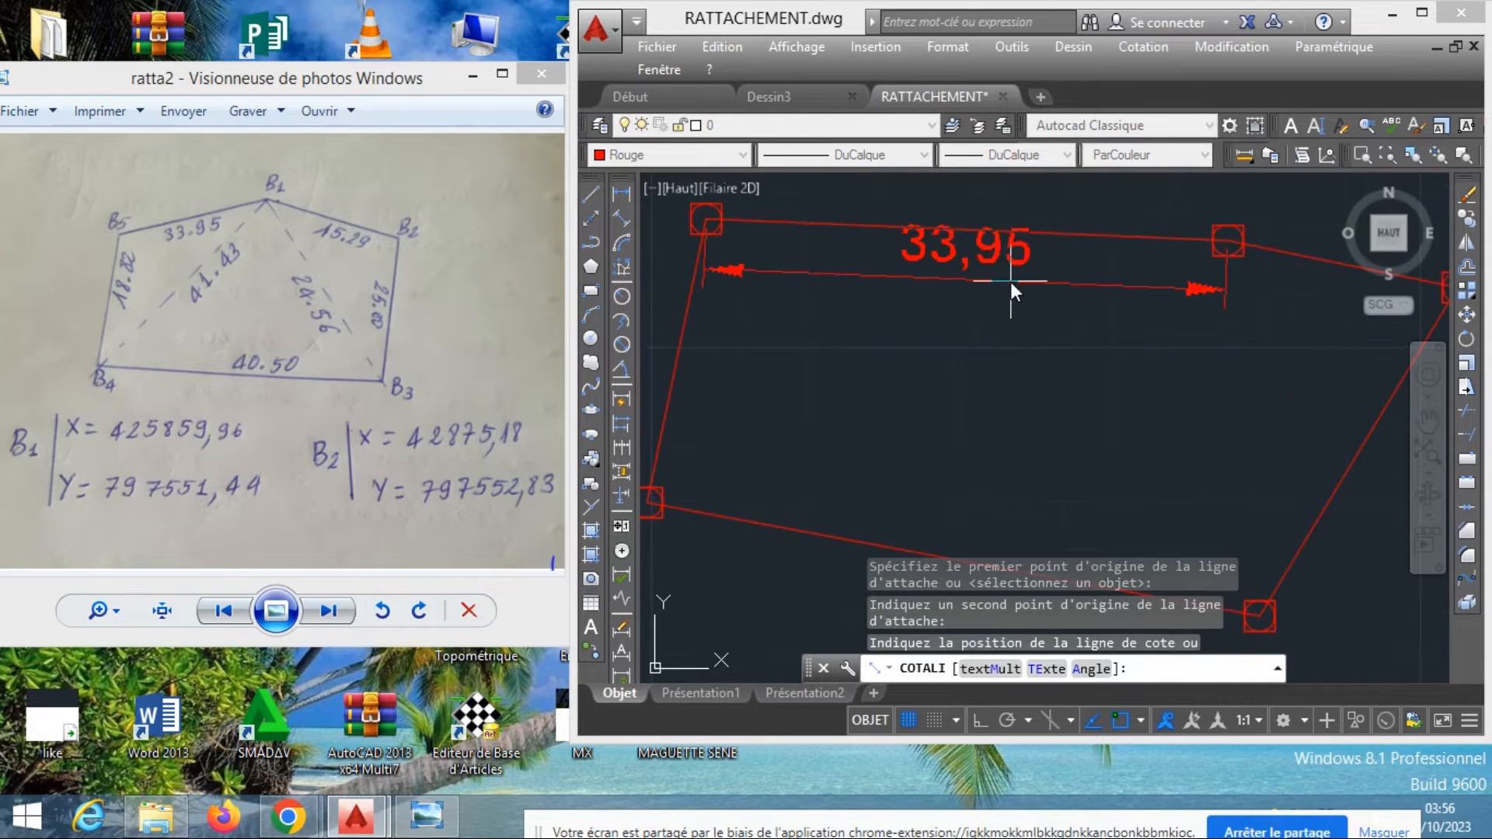
pyautogui.scroll(-2, 1016, 303)
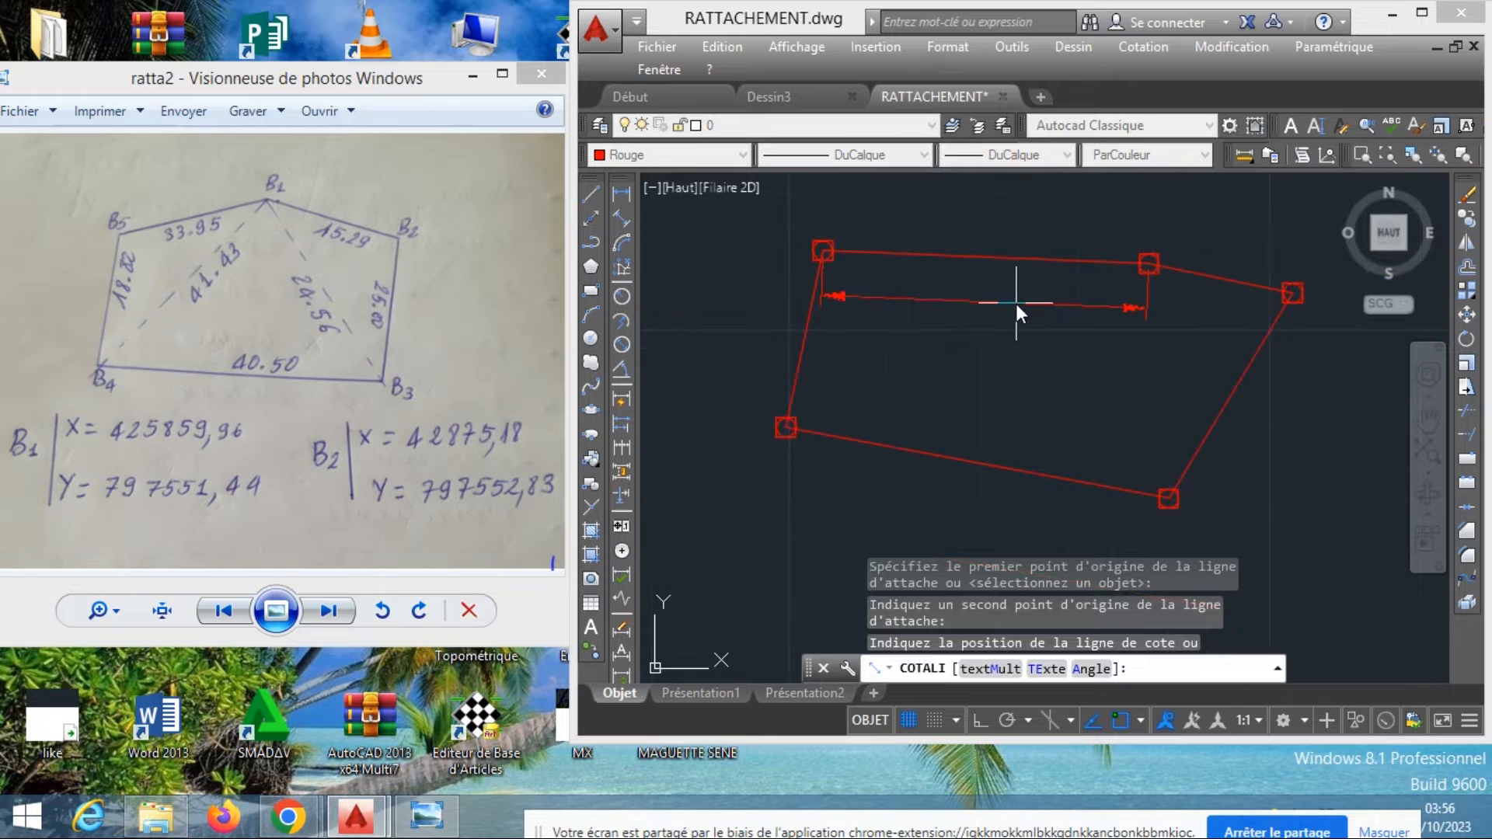
pyautogui.press('Escape')
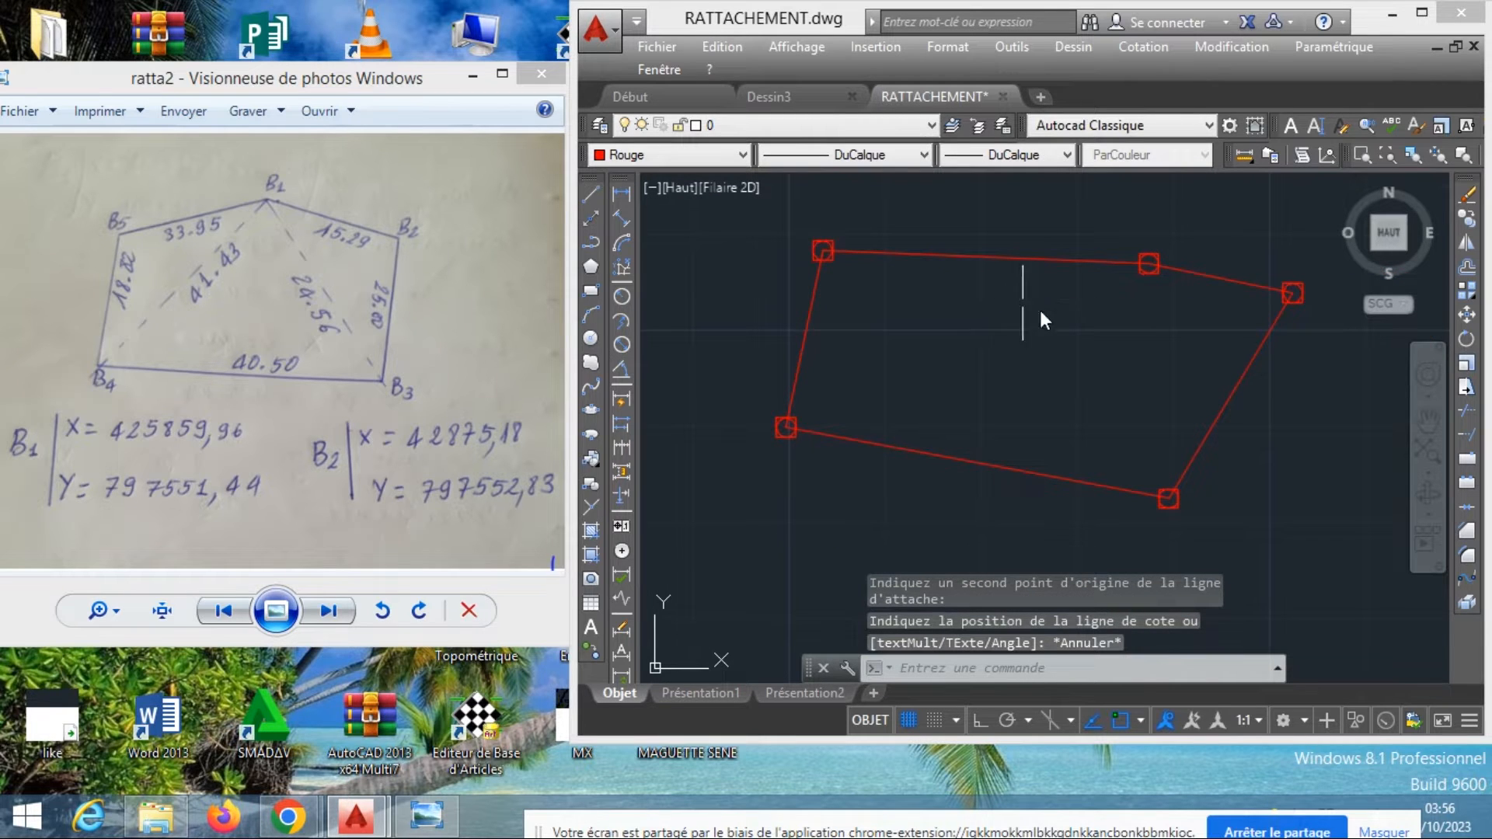
# Modify the ISO-25 dimension style to suppress both dimension lines and both extension lines
pyautogui.click(933, 47)
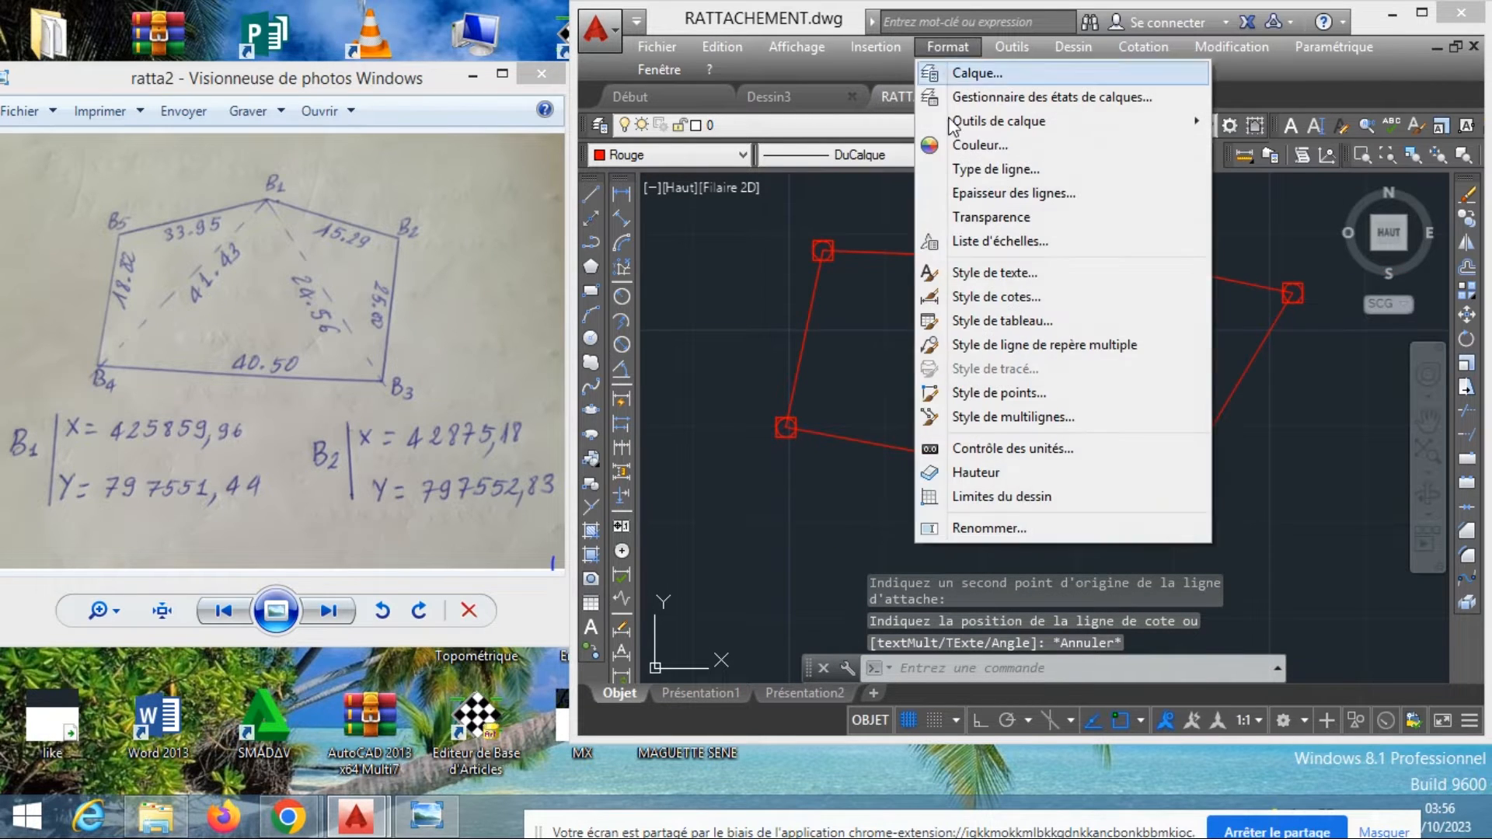
pyautogui.click(1011, 296)
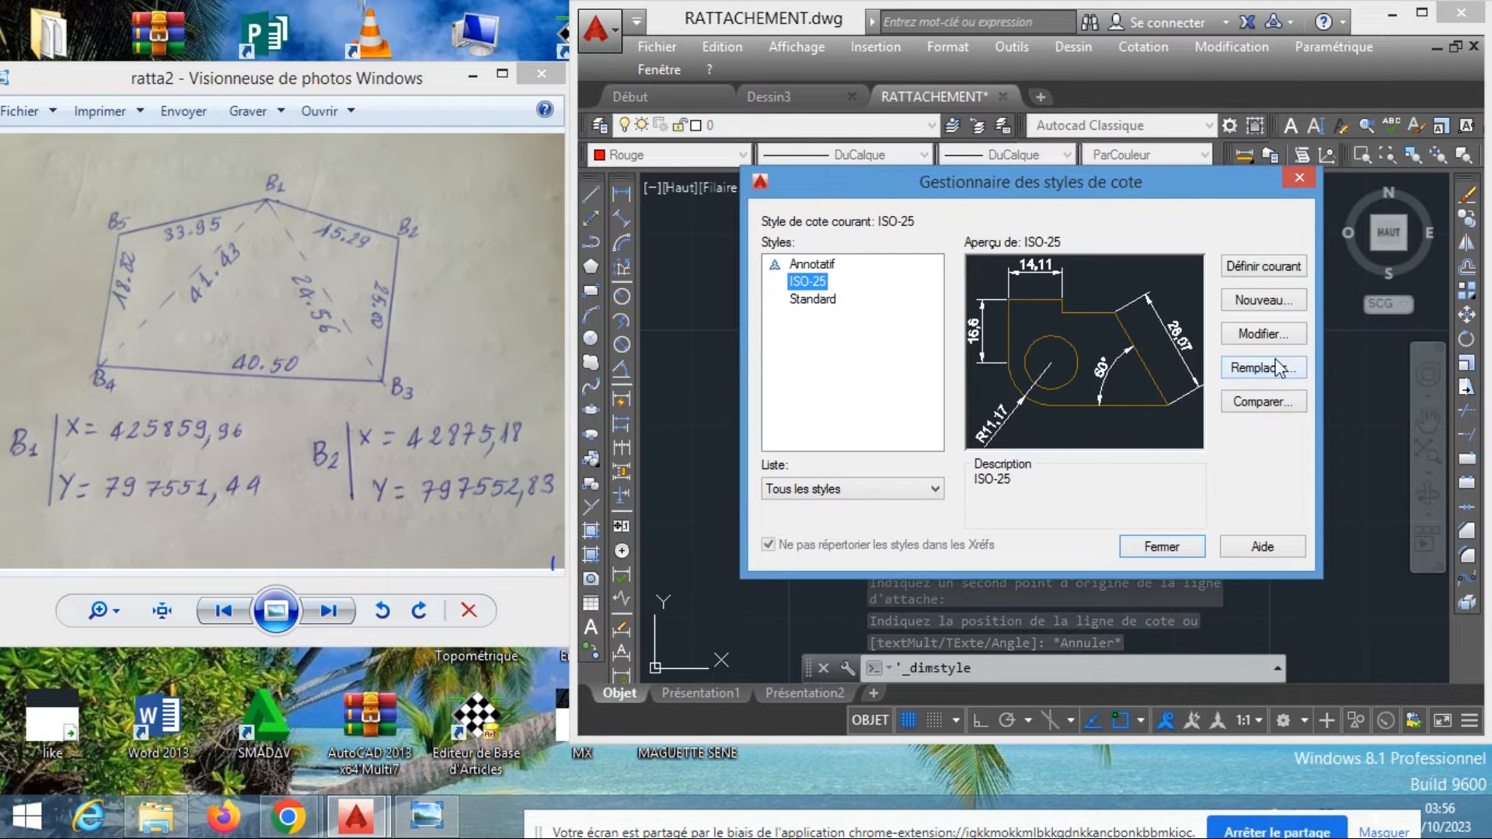
pyautogui.click(1259, 334)
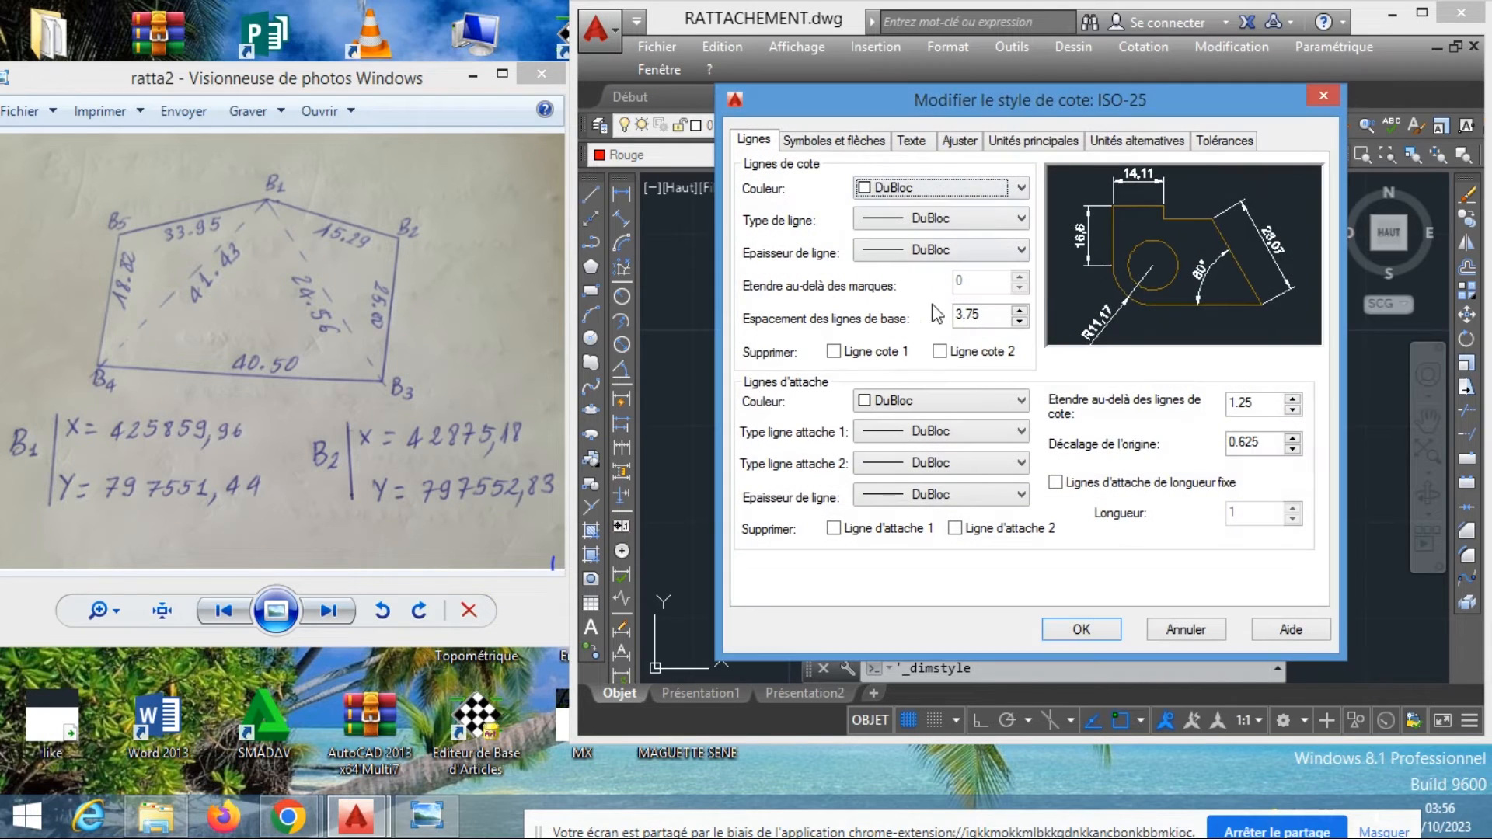
pyautogui.click(941, 350)
pyautogui.click(834, 351)
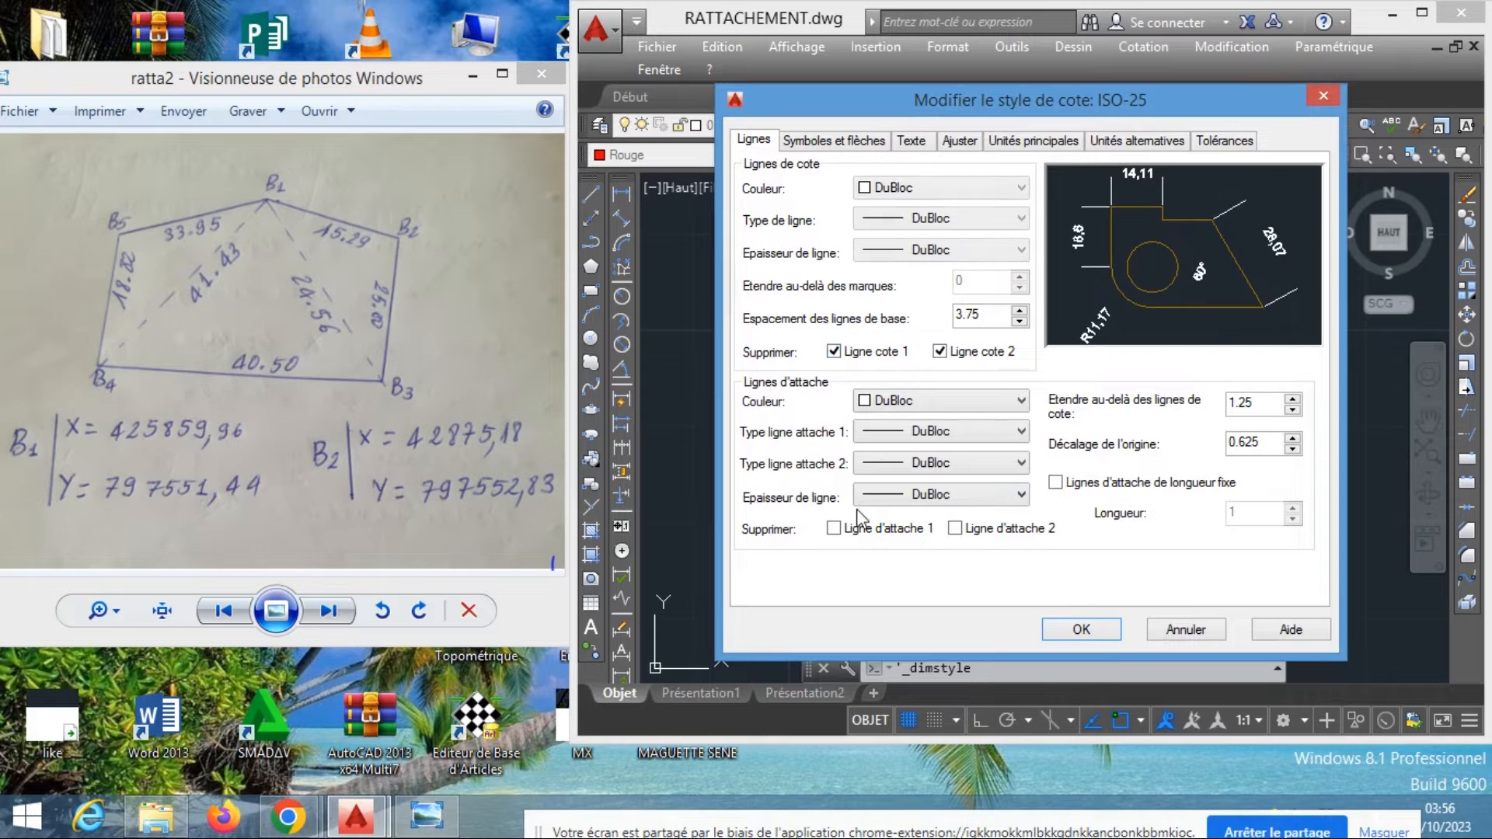
pyautogui.click(834, 528)
pyautogui.click(955, 529)
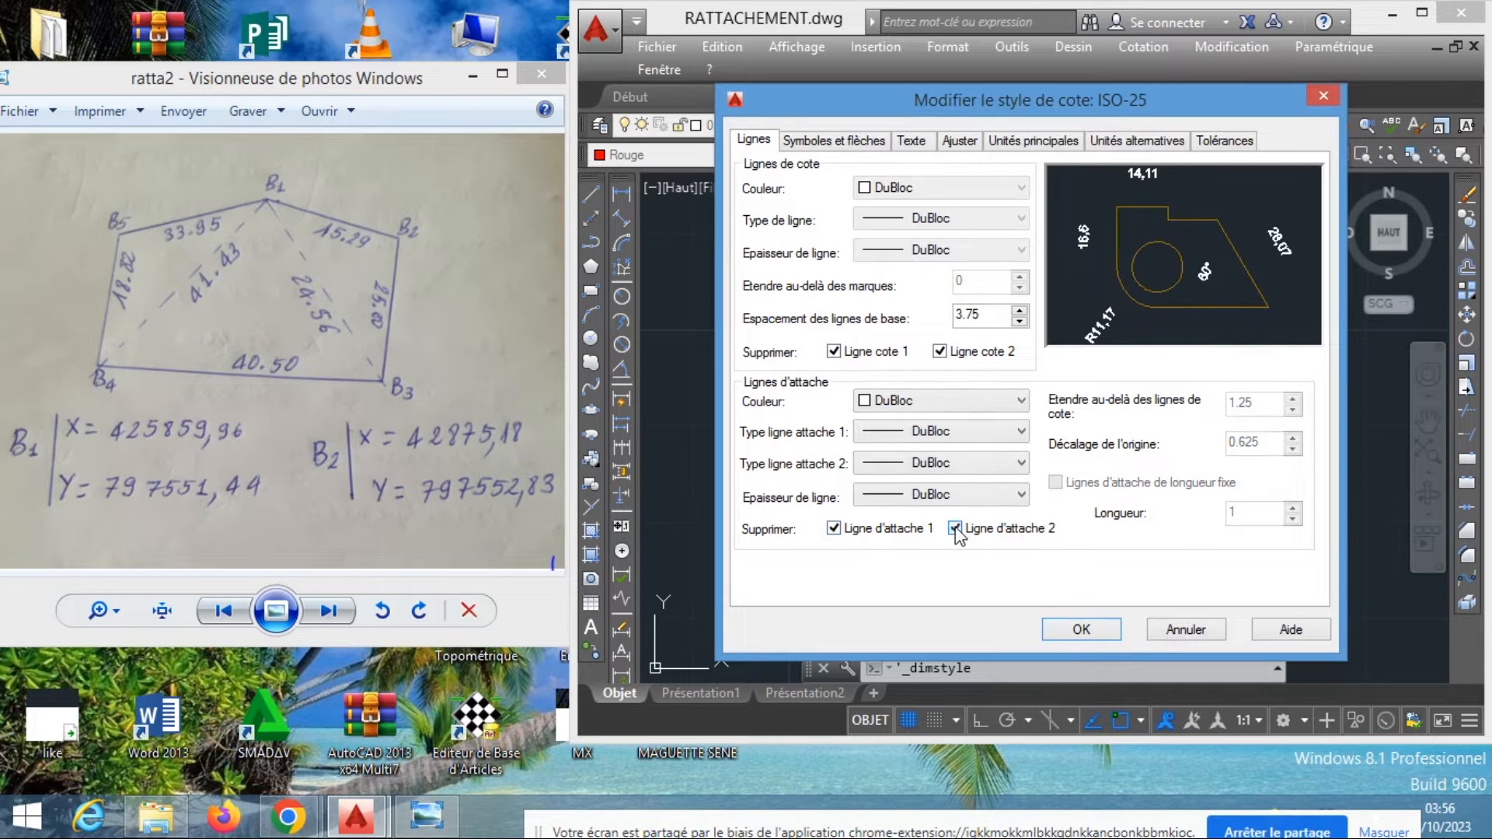
# Set the ISO-25 style's linear dimensions to keep trailing zeros and suppress leading zeros, and save the style
pyautogui.click(911, 141)
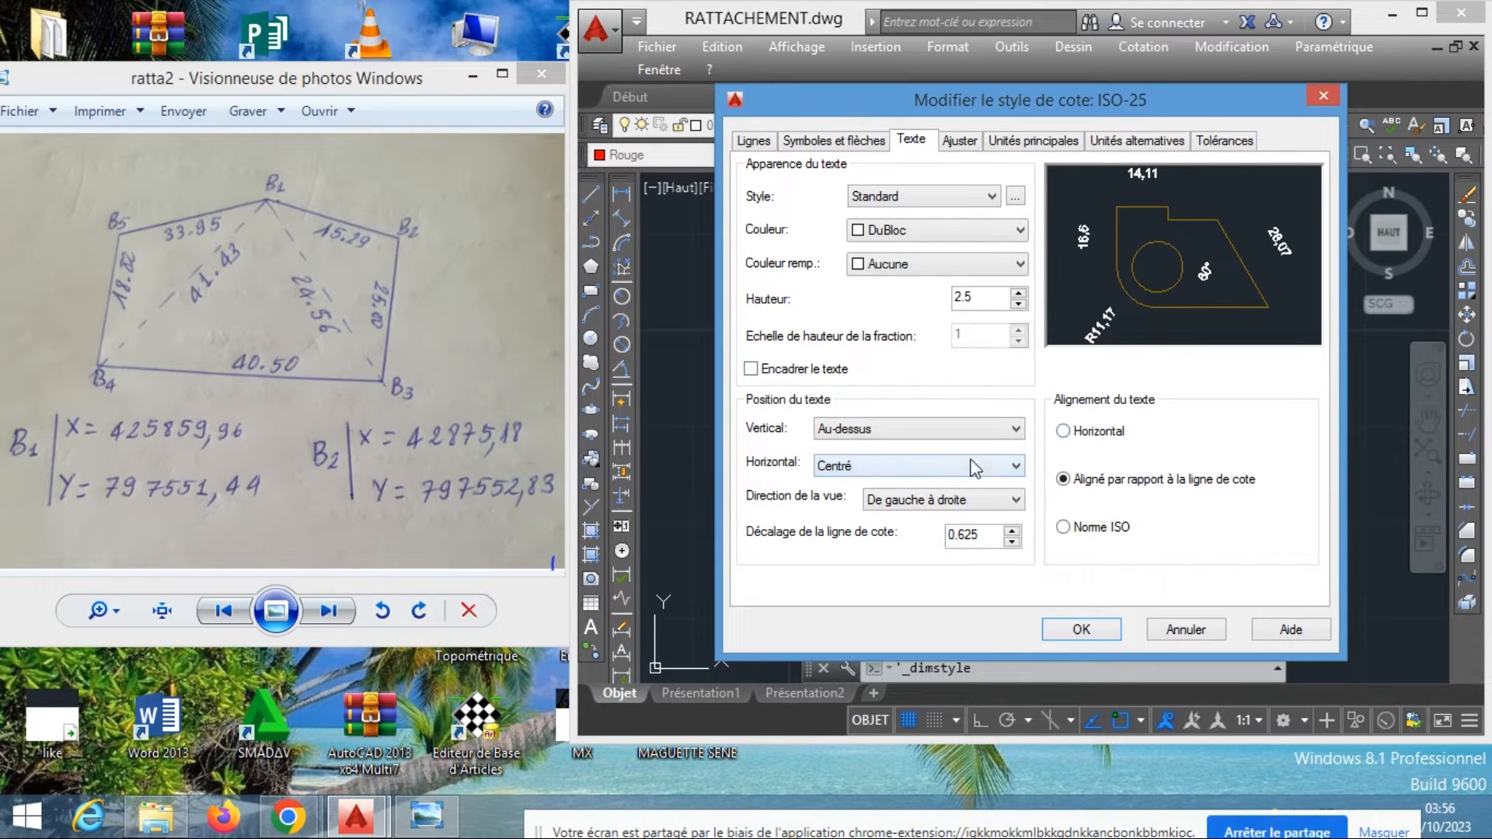
pyautogui.click(1014, 146)
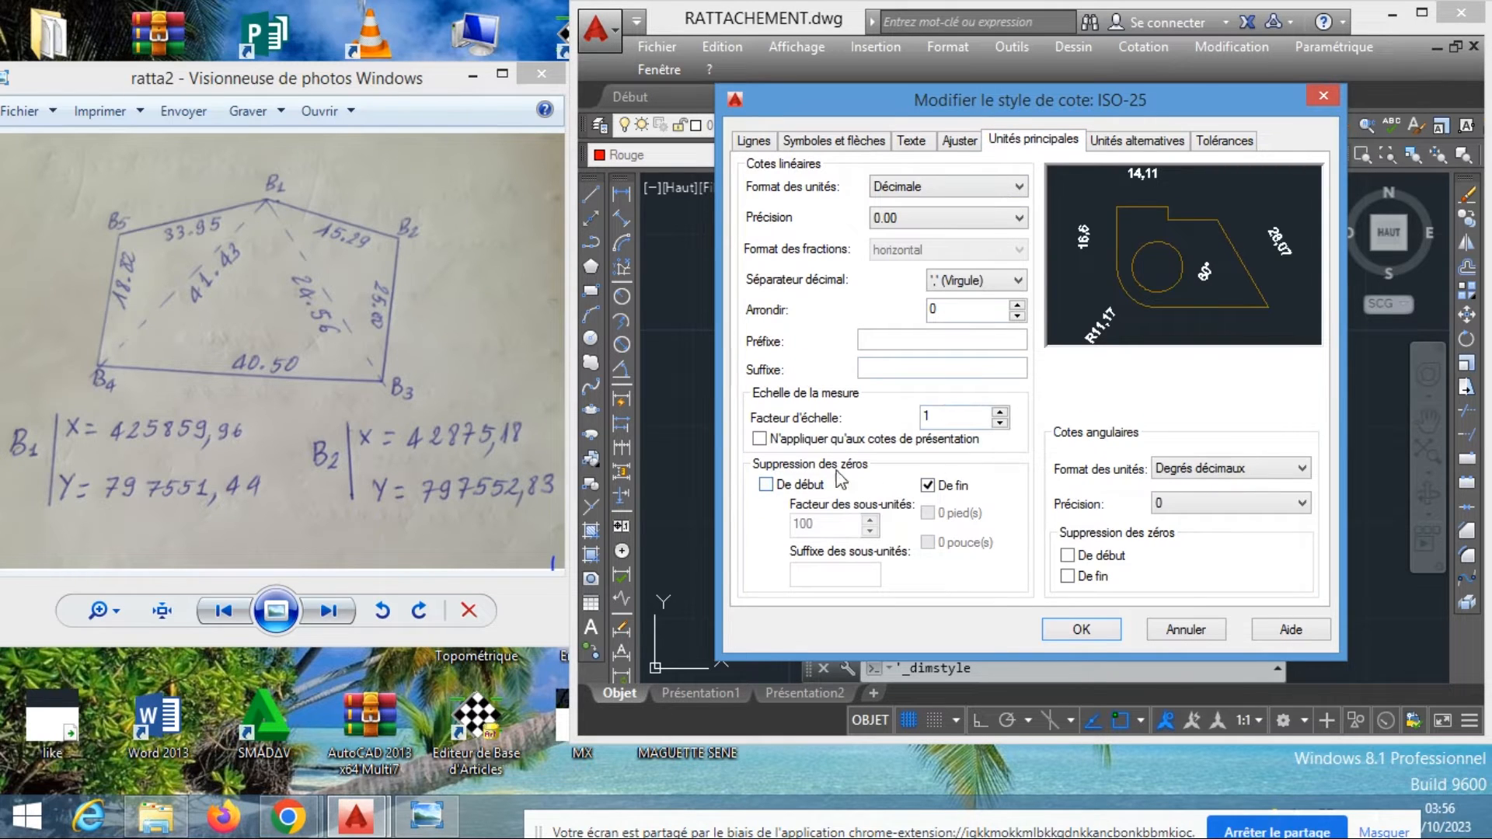
pyautogui.click(928, 486)
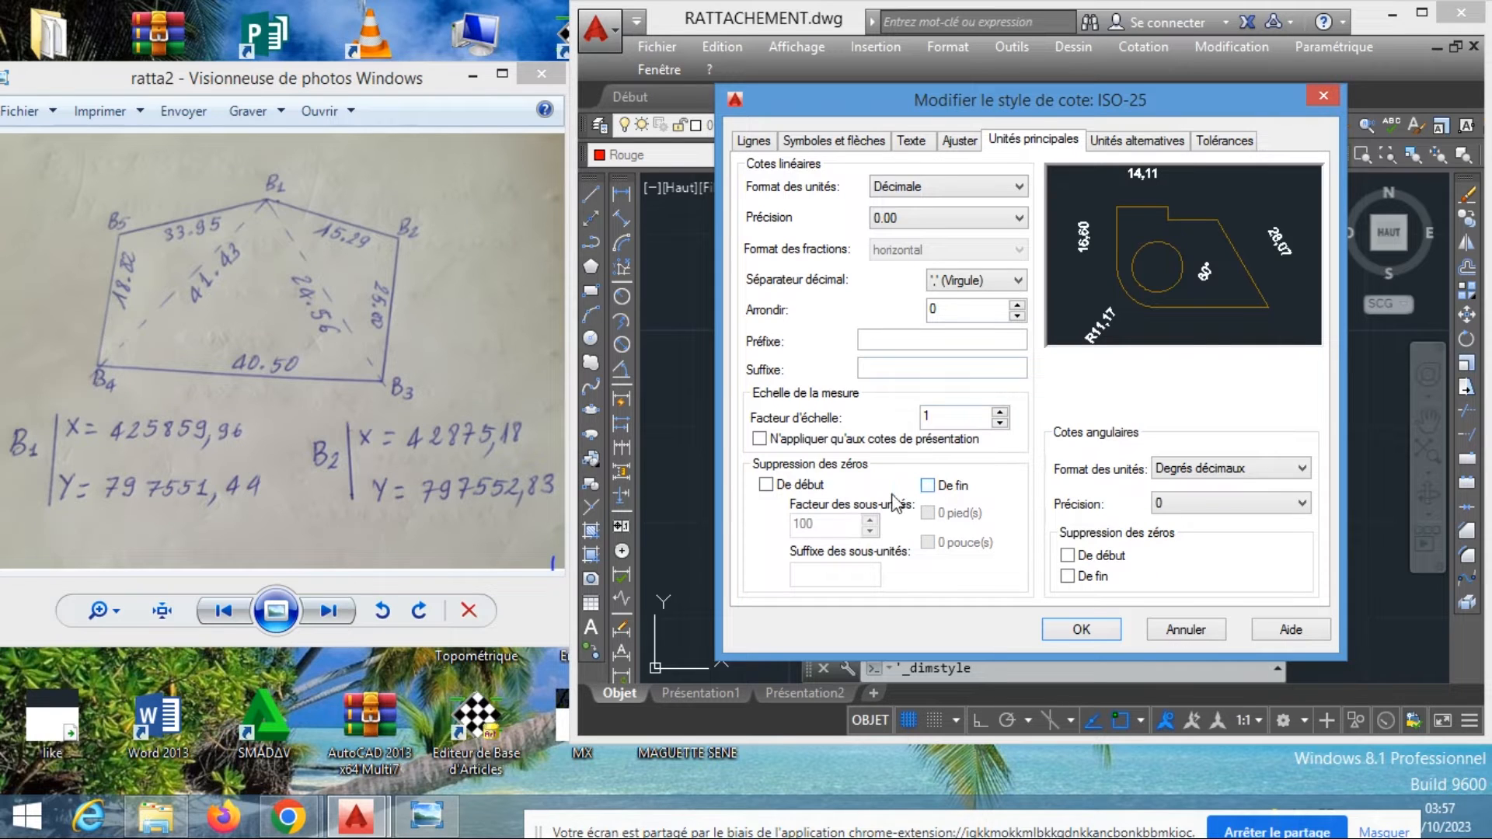
pyautogui.click(766, 485)
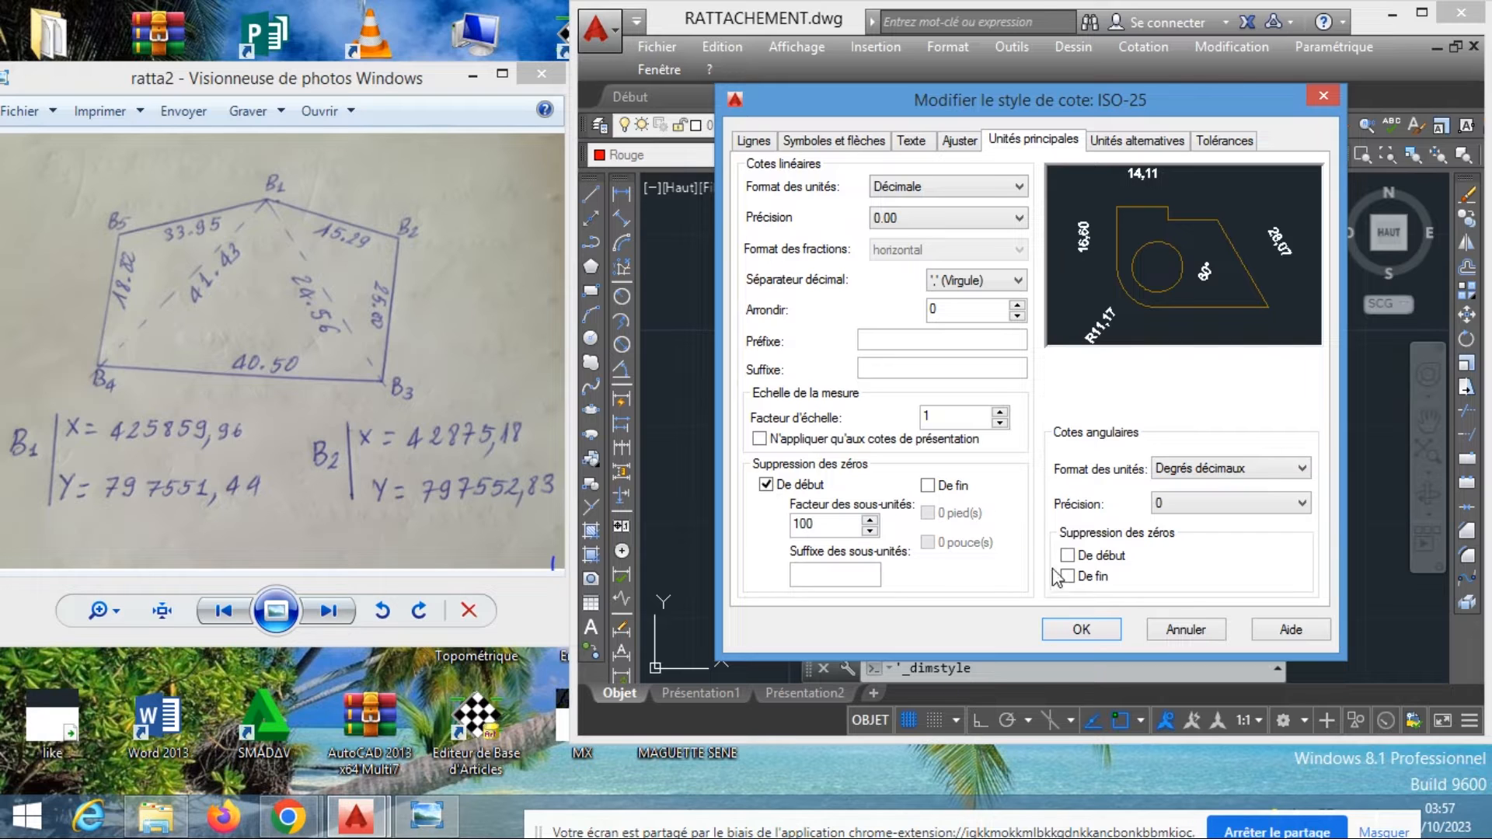
pyautogui.click(1096, 628)
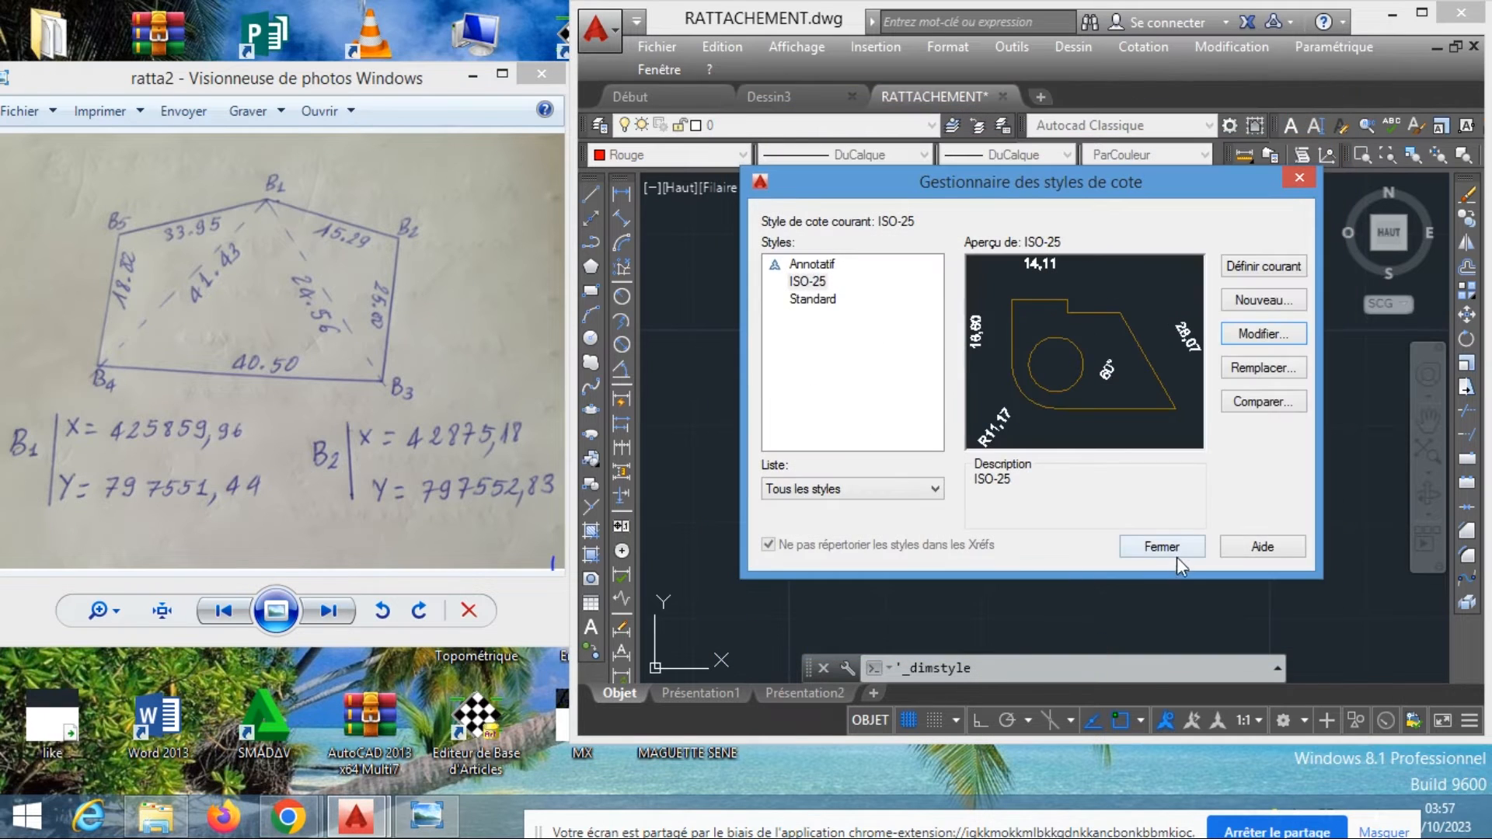
pyautogui.click(1166, 542)
# Add an aligned dimension to side B5–B1, with its text inside the parcel
pyautogui.scroll(-2, 981, 404)
pyautogui.scroll(2, 958, 392)
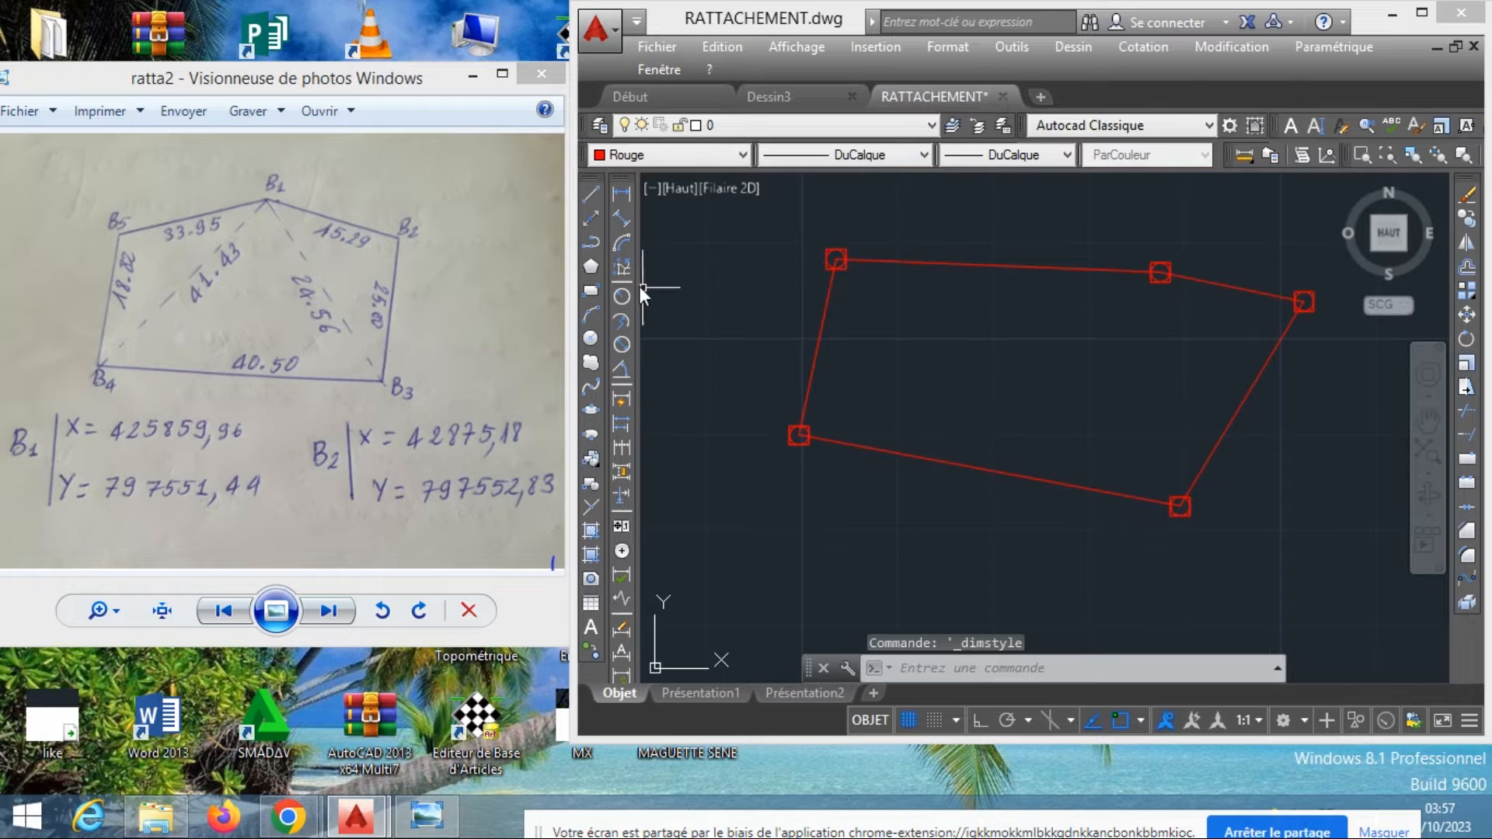
pyautogui.click(622, 211)
pyautogui.click(844, 261)
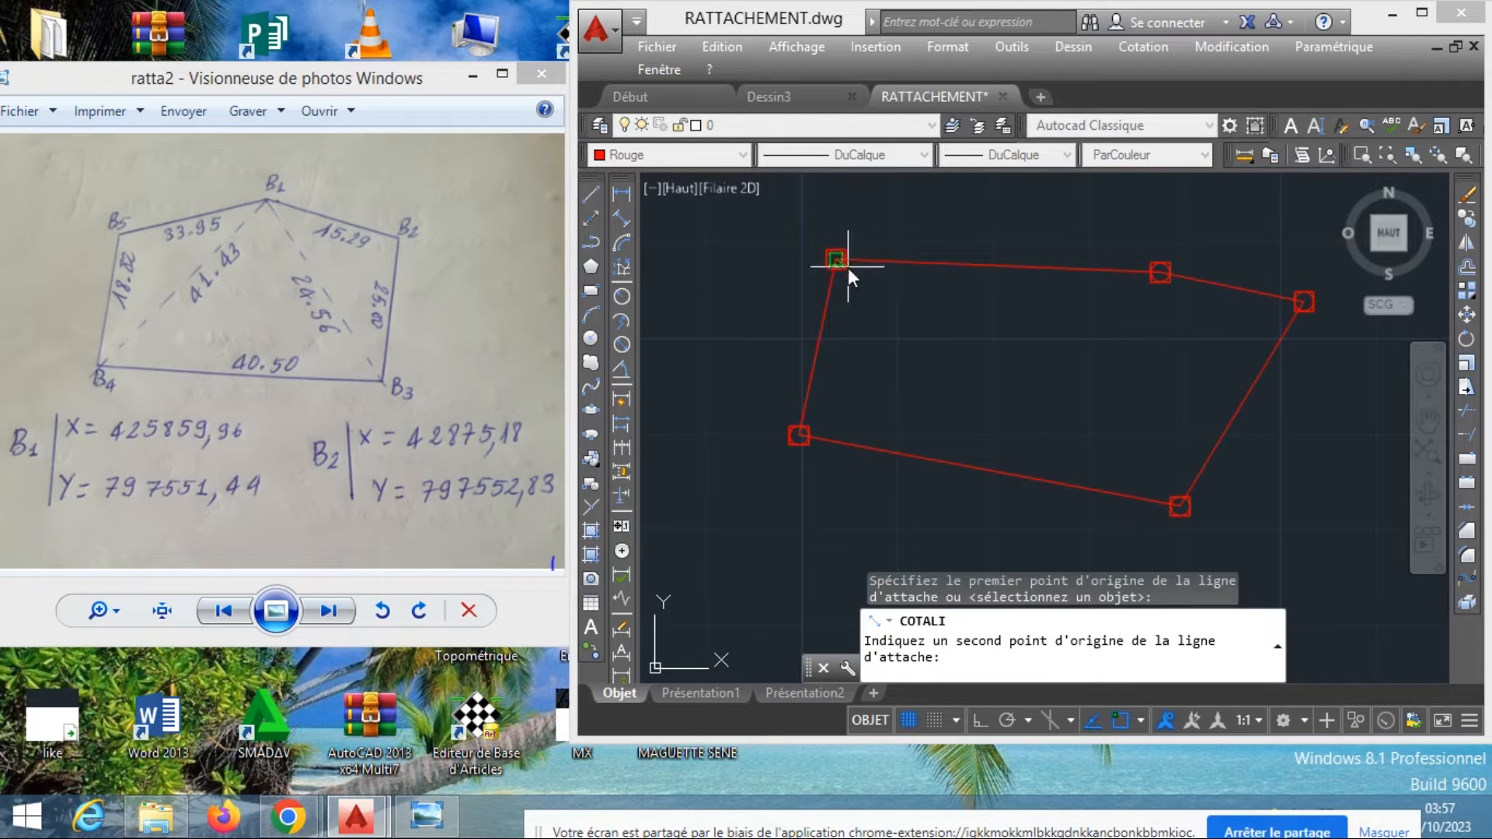
pyautogui.click(1160, 272)
pyautogui.click(1072, 312)
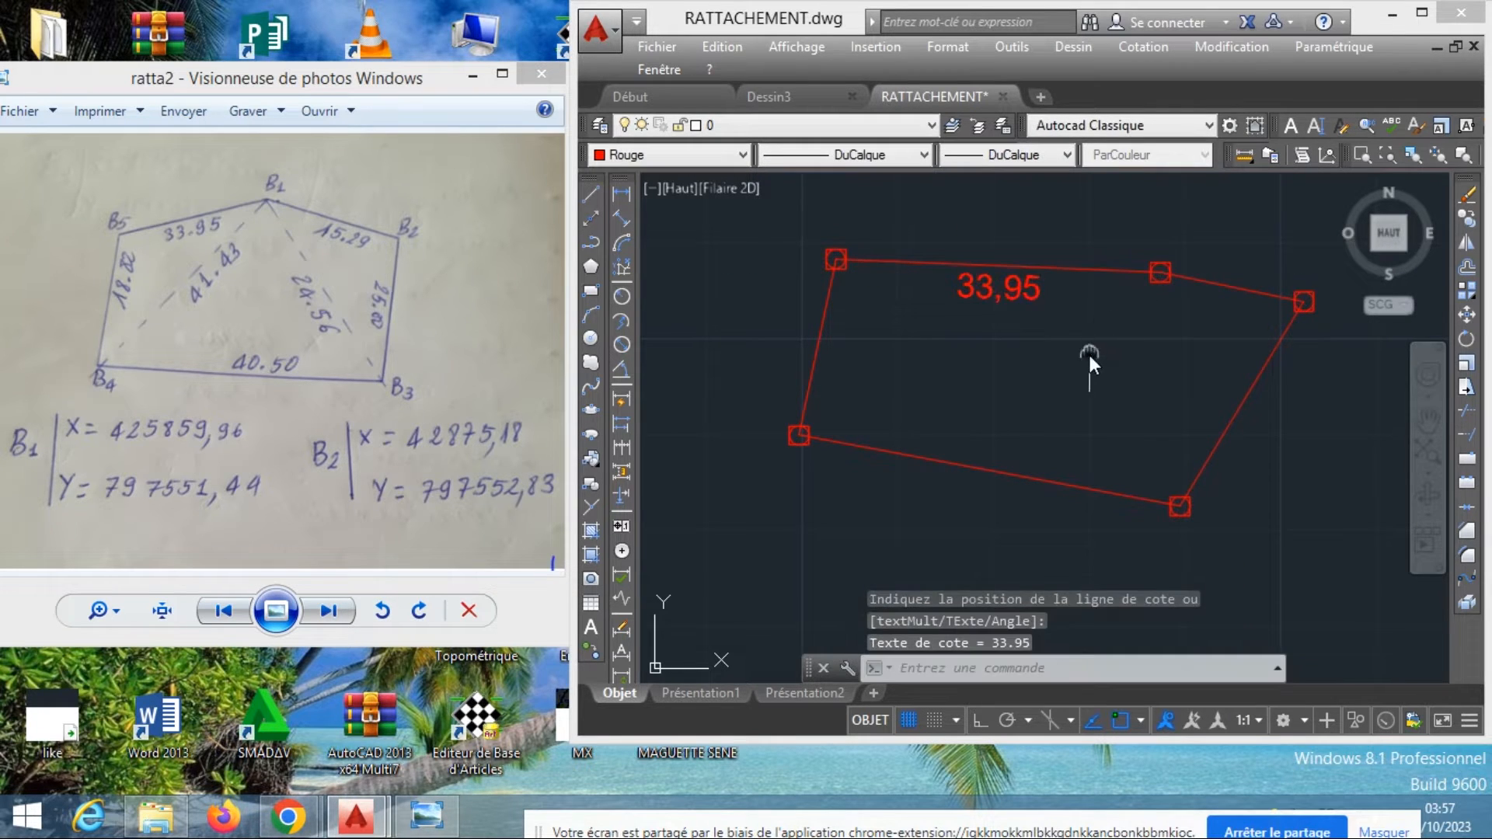
# Add an aligned dimension to side B1–B2, with its text inside the parcel
pyautogui.moveTo(1089, 351); pyautogui.dragTo(1046, 345, button='middle')
pyautogui.rightClick(1045, 346)
pyautogui.click(1046, 346)
pyautogui.click(1104, 260)
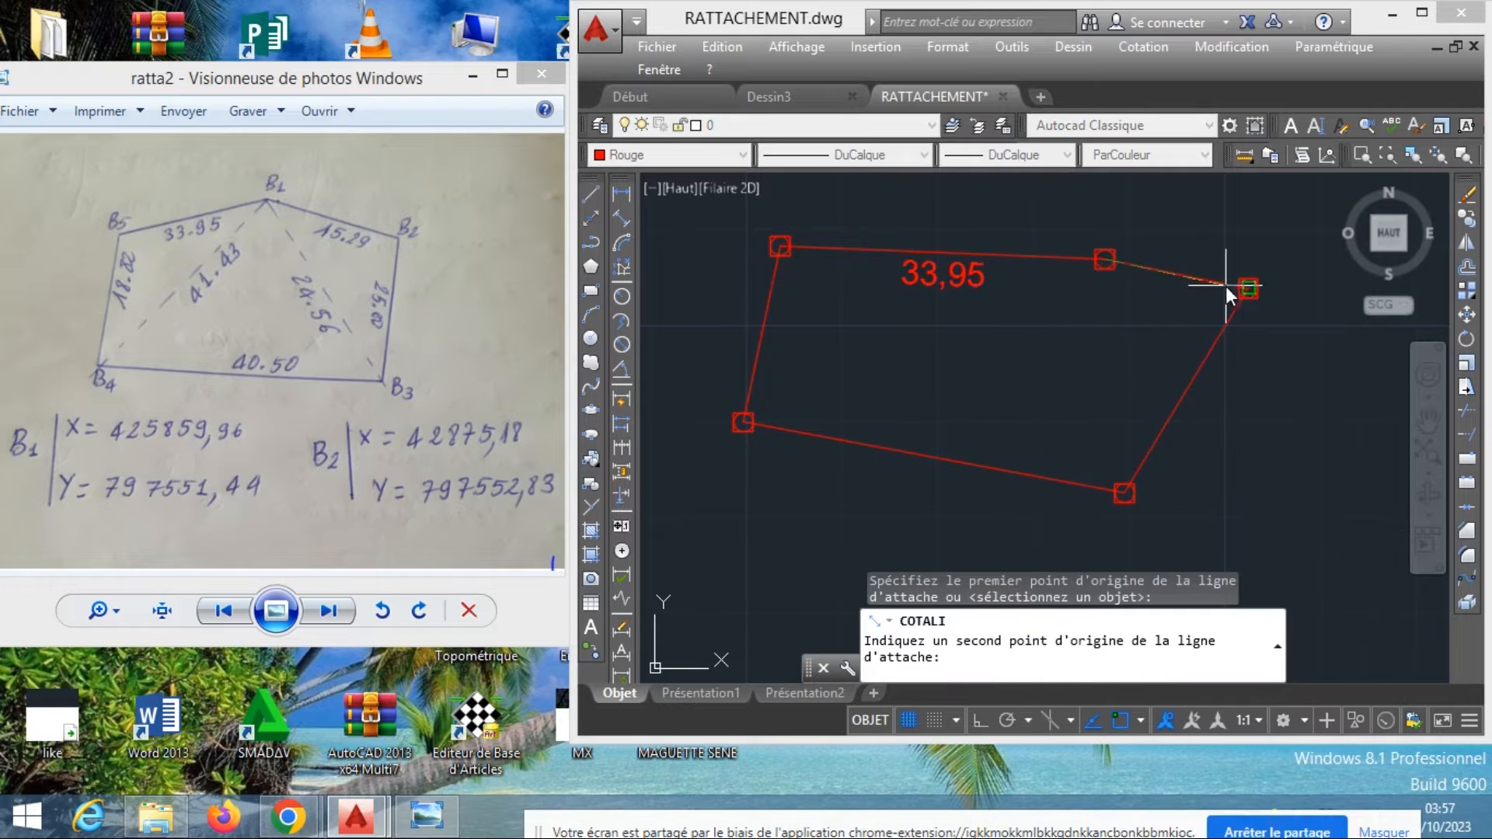
pyautogui.click(1248, 289)
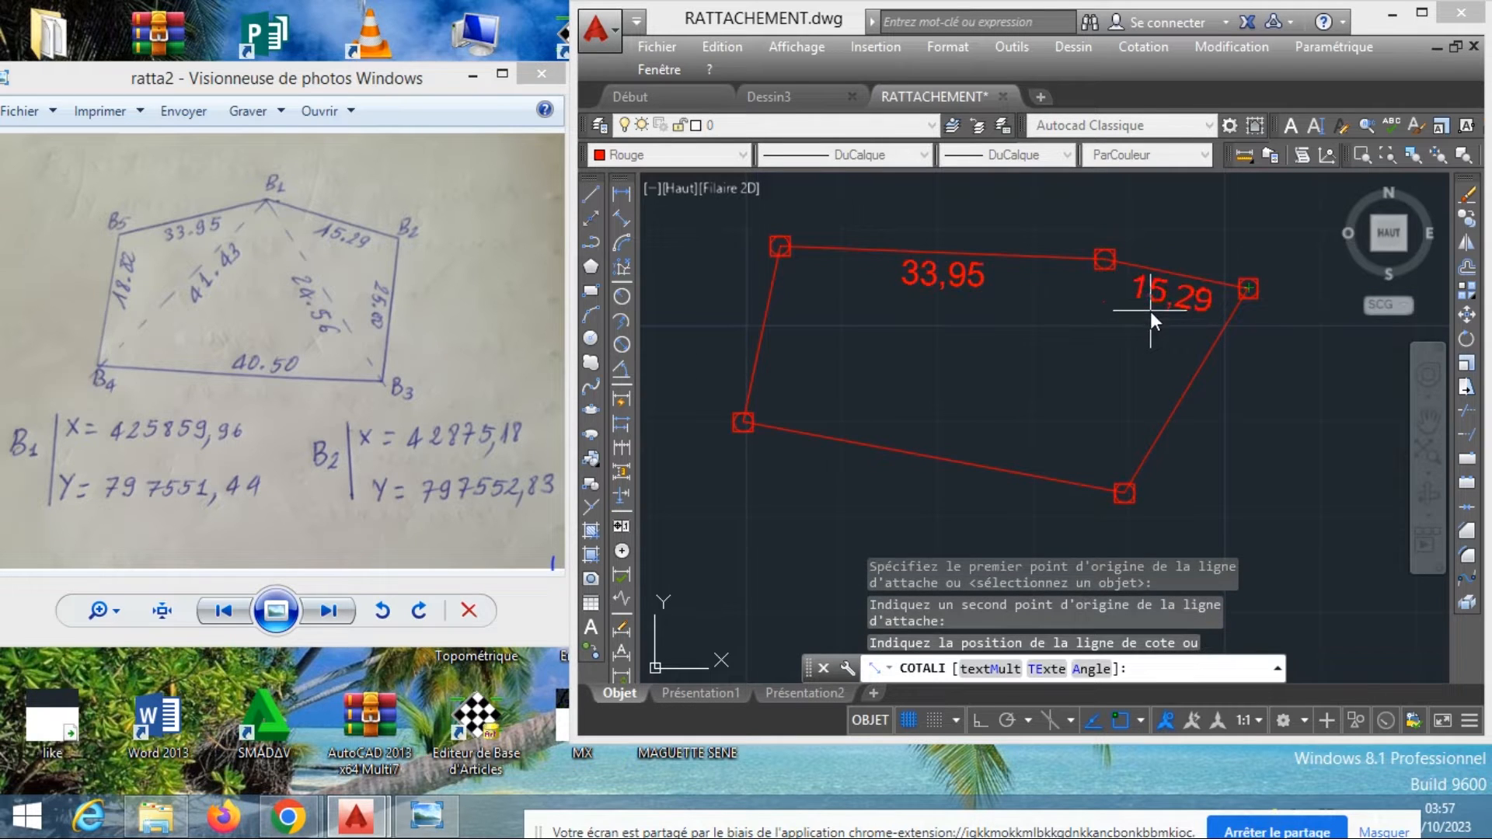
pyautogui.click(1151, 311)
# Add an aligned dimension to side B3–B2, with its text outside the parcel
pyautogui.rightClick(1122, 342)
pyautogui.click(1137, 357)
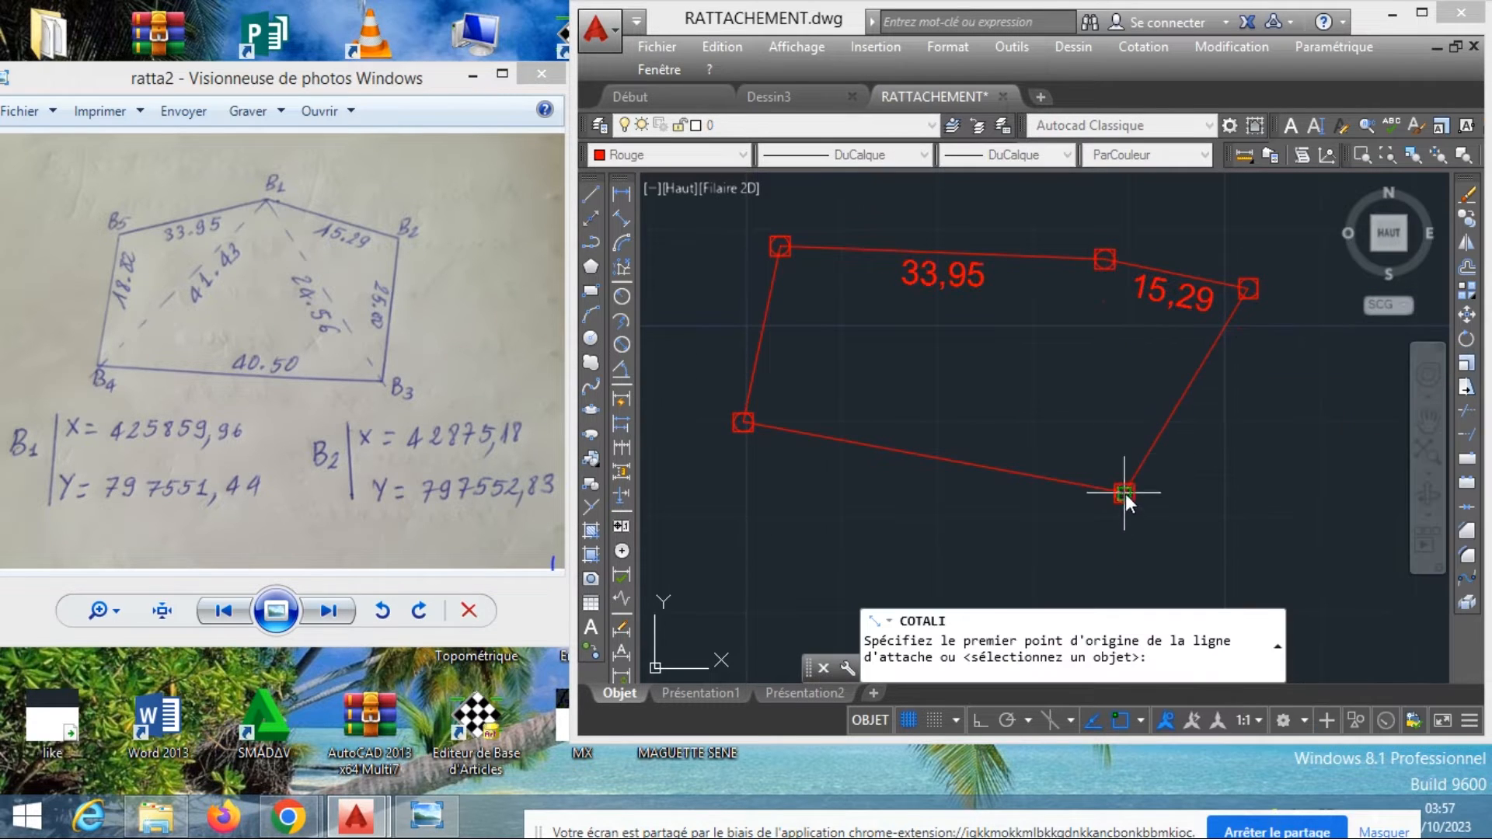
pyautogui.click(1124, 492)
pyautogui.click(1245, 290)
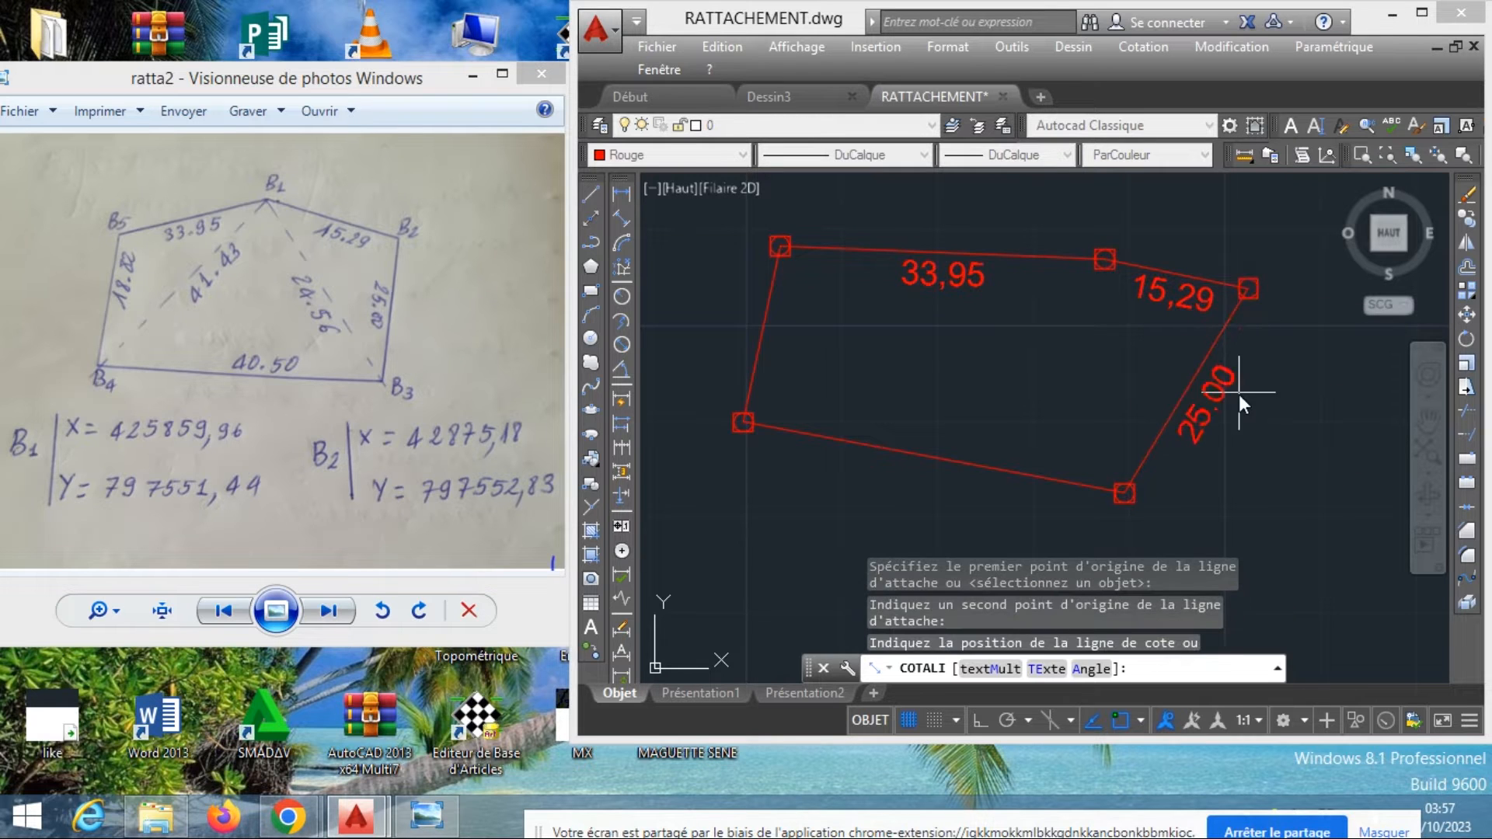
pyautogui.scroll(5, 1236, 392)
pyautogui.scroll(-3, 1234, 390)
pyautogui.click(1236, 389)
pyautogui.scroll(-3, 1237, 389)
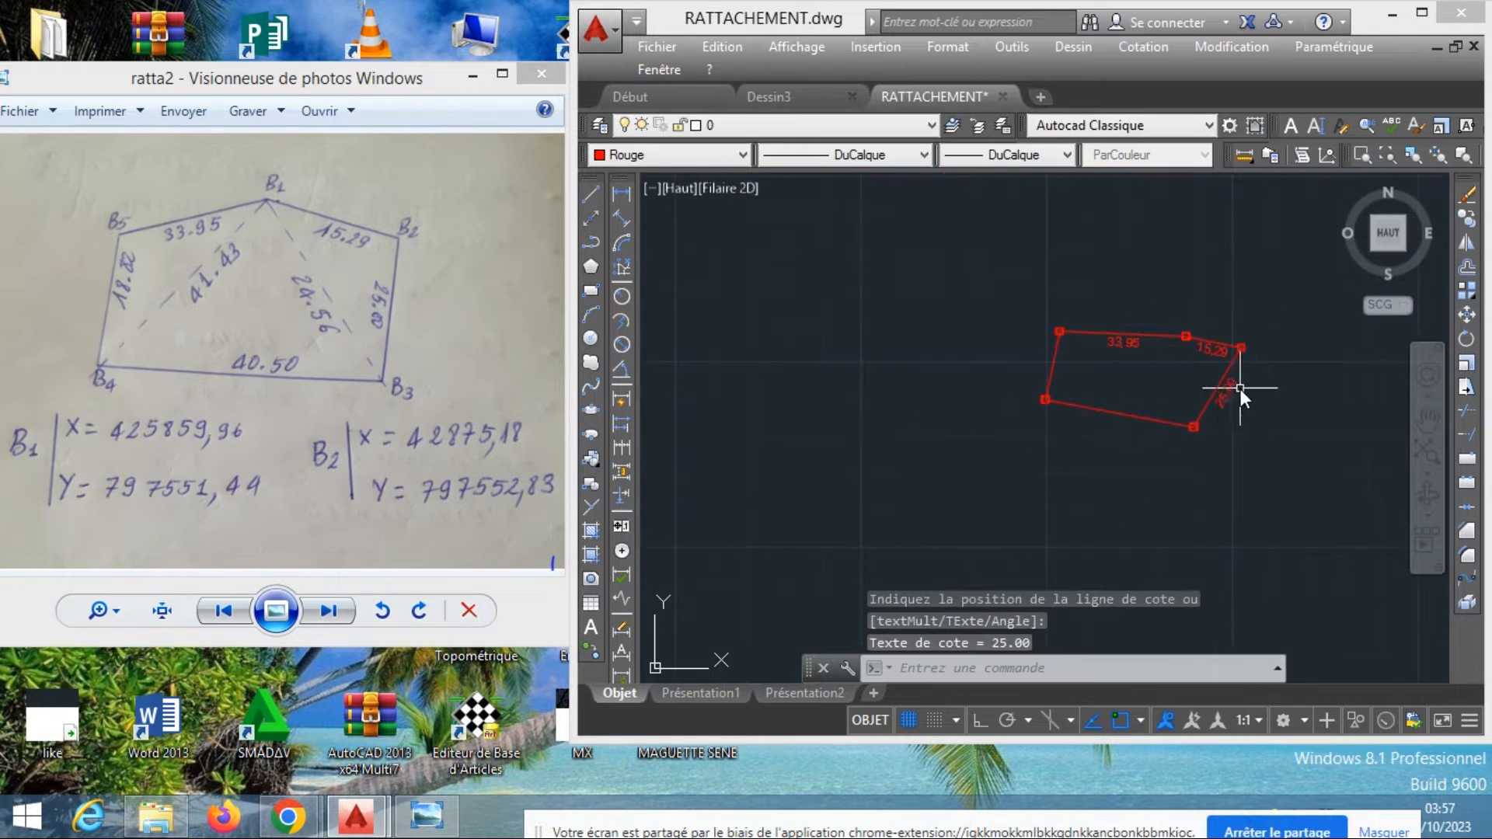
# Add an aligned dimension to side B3–B4, with its text inside the parcel
pyautogui.scroll(2, 1132, 433)
pyautogui.scroll(4, 1135, 429)
pyautogui.rightClick(1136, 420)
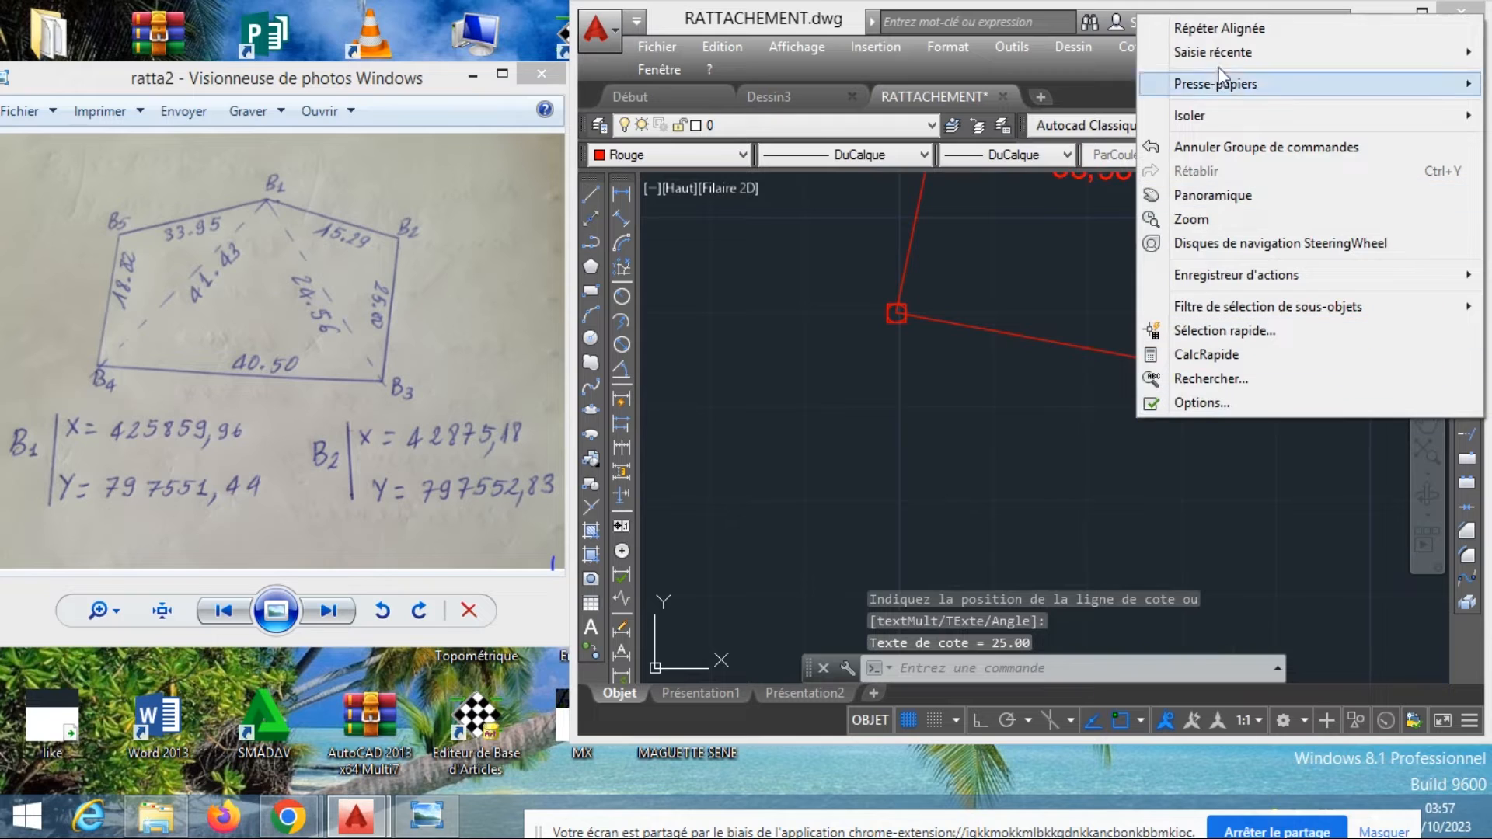
pyautogui.click(1234, 29)
pyautogui.click(1272, 382)
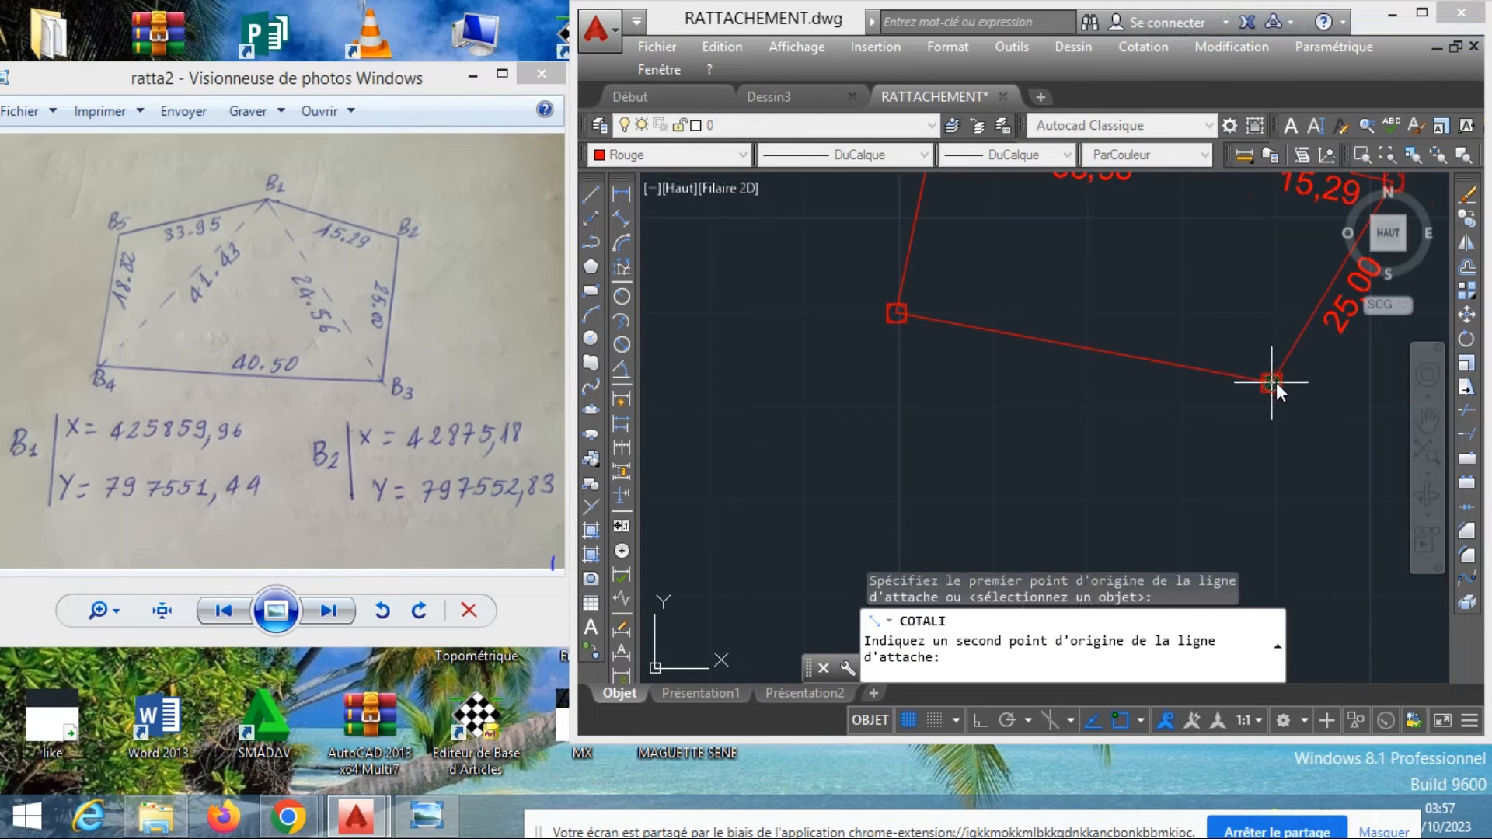
pyautogui.click(897, 313)
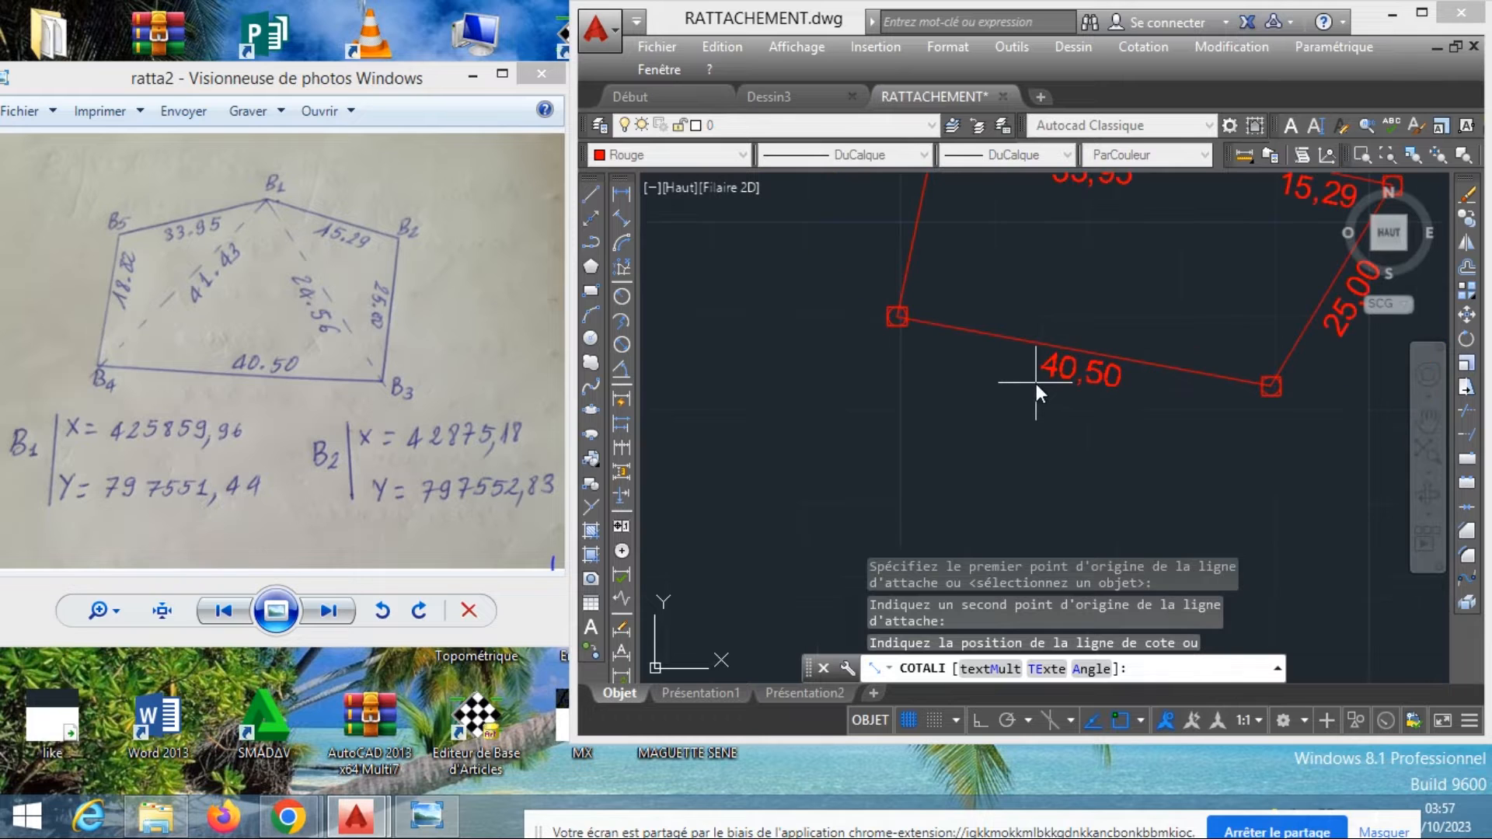
pyautogui.moveTo(1037, 384); pyautogui.dragTo(901, 403, button='middle')
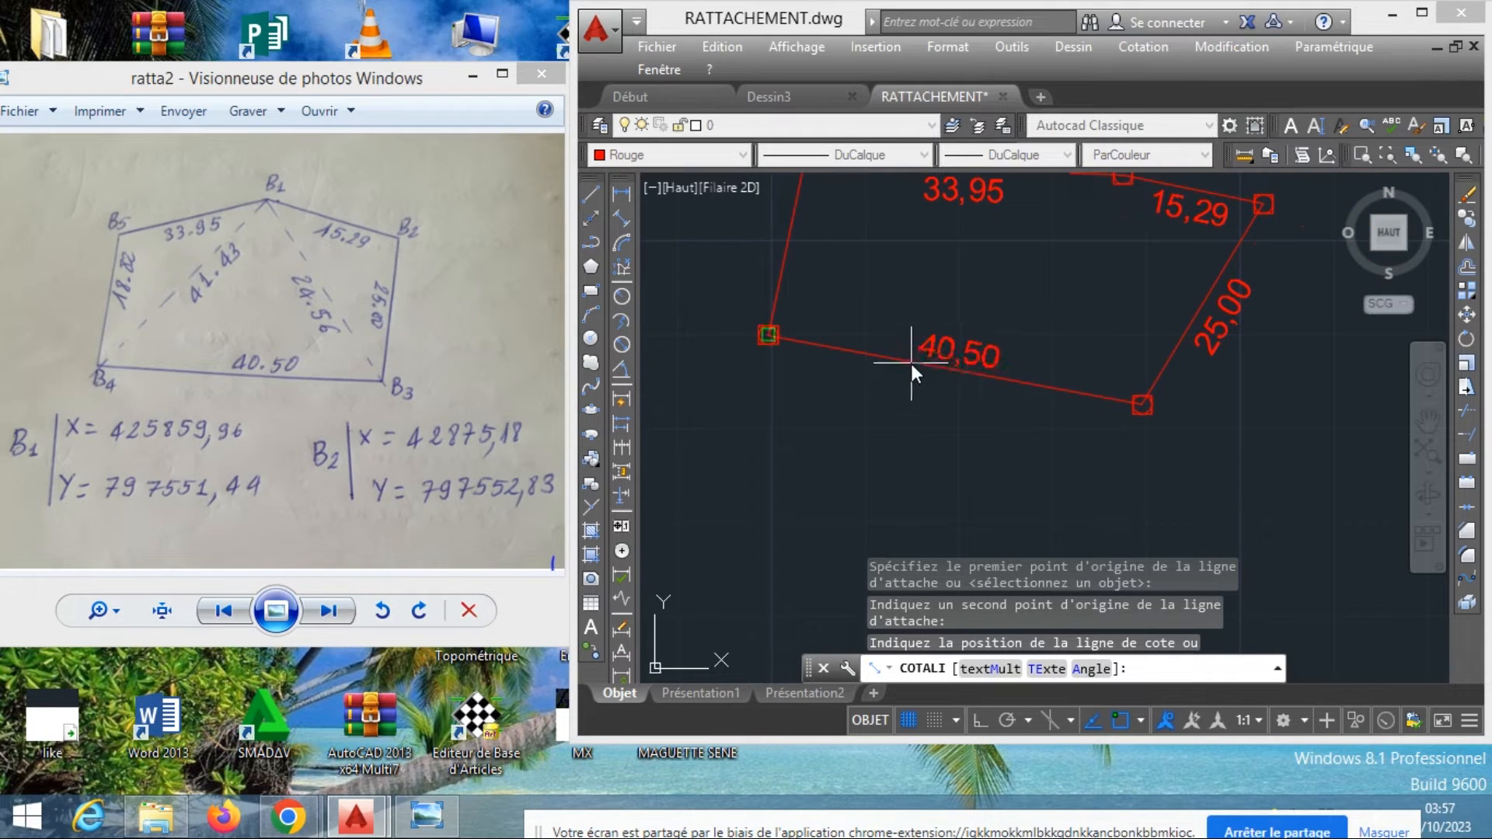
pyautogui.scroll(3, 912, 366)
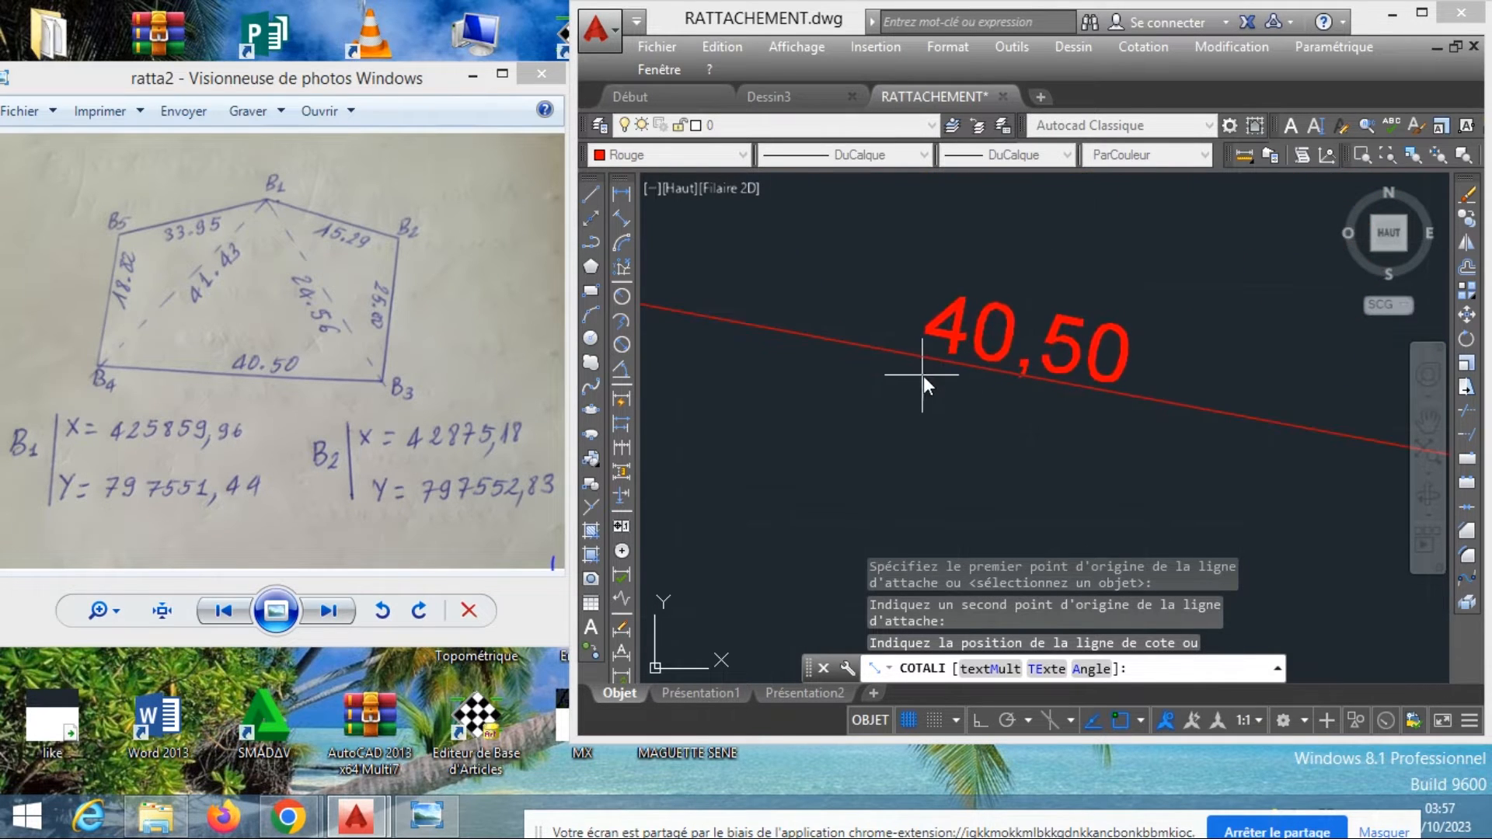
pyautogui.click(925, 377)
# Add an aligned dimension to side B4–B5, with its text inside the parcel
pyautogui.scroll(-6, 959, 406)
pyautogui.scroll(5, 934, 377)
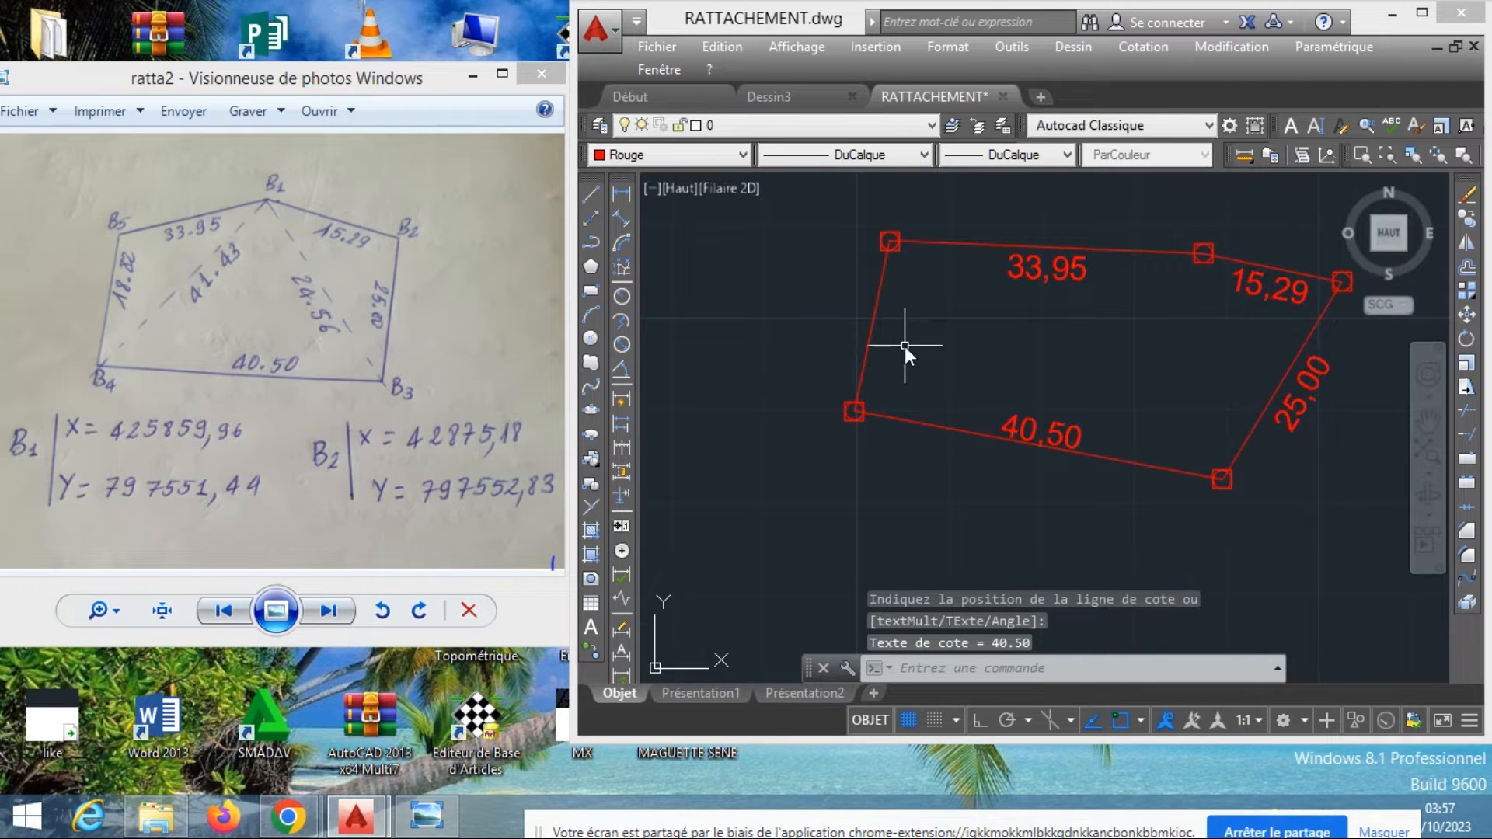
pyautogui.rightClick(904, 347)
pyautogui.click(941, 361)
pyautogui.click(854, 410)
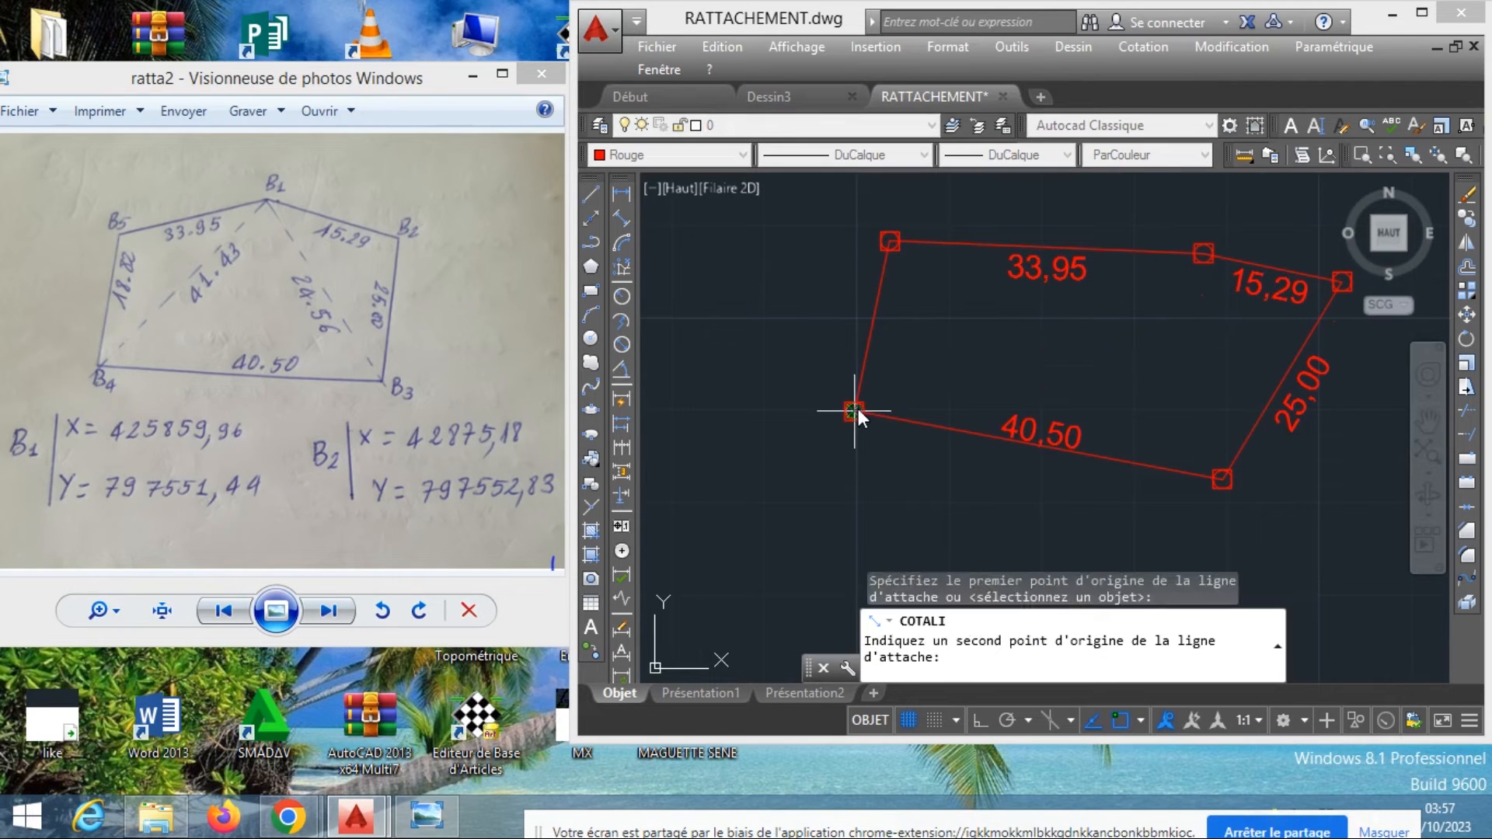
pyautogui.click(890, 241)
pyautogui.scroll(3, 904, 283)
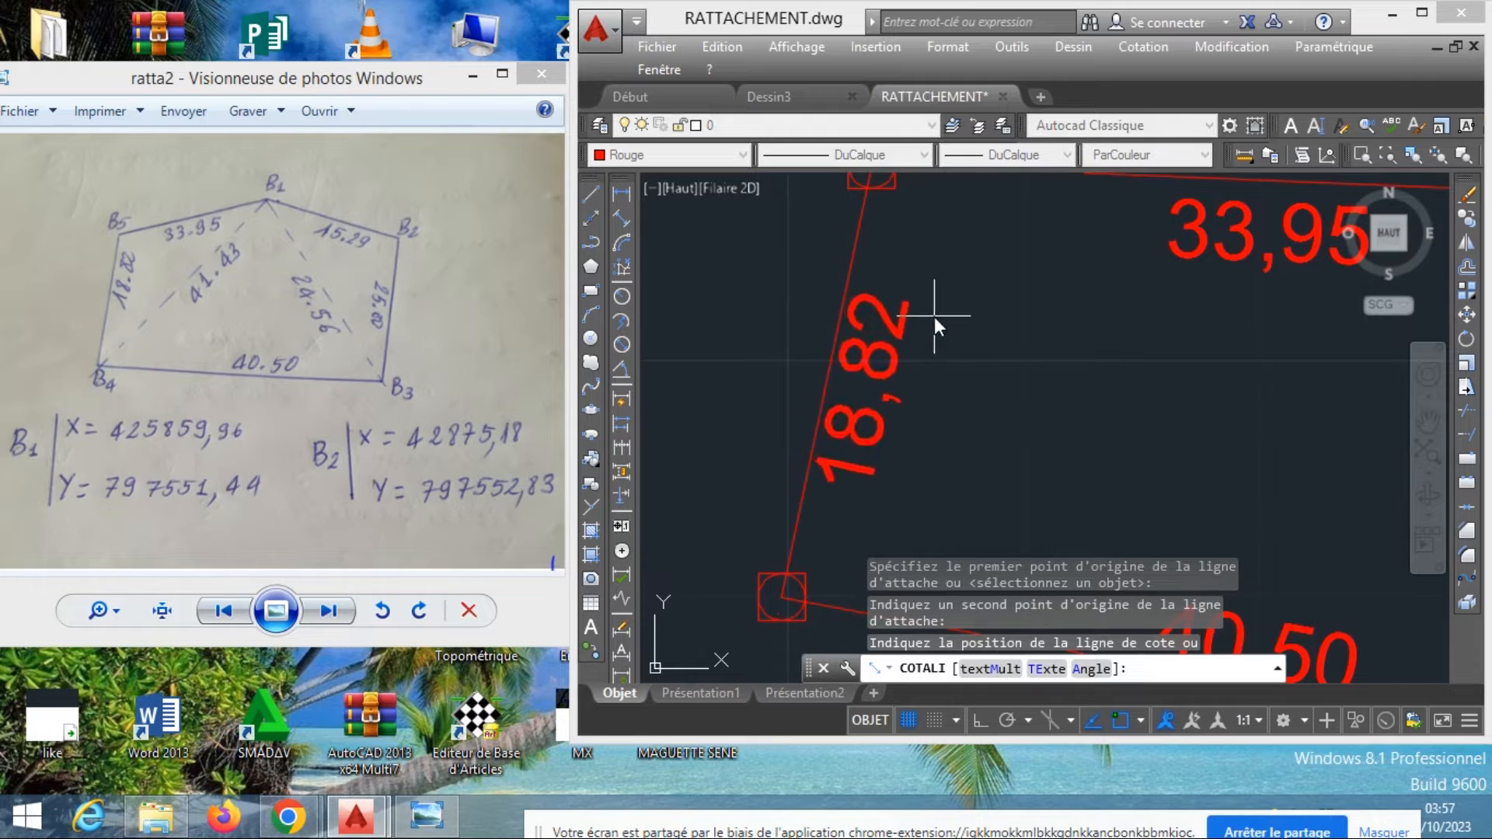
pyautogui.click(937, 319)
pyautogui.scroll(-4, 939, 320)
# Move the dimension of side B3–B2 from outside to inside the parcel
pyautogui.moveTo(1298, 445); pyautogui.dragTo(1189, 383, button='middle')
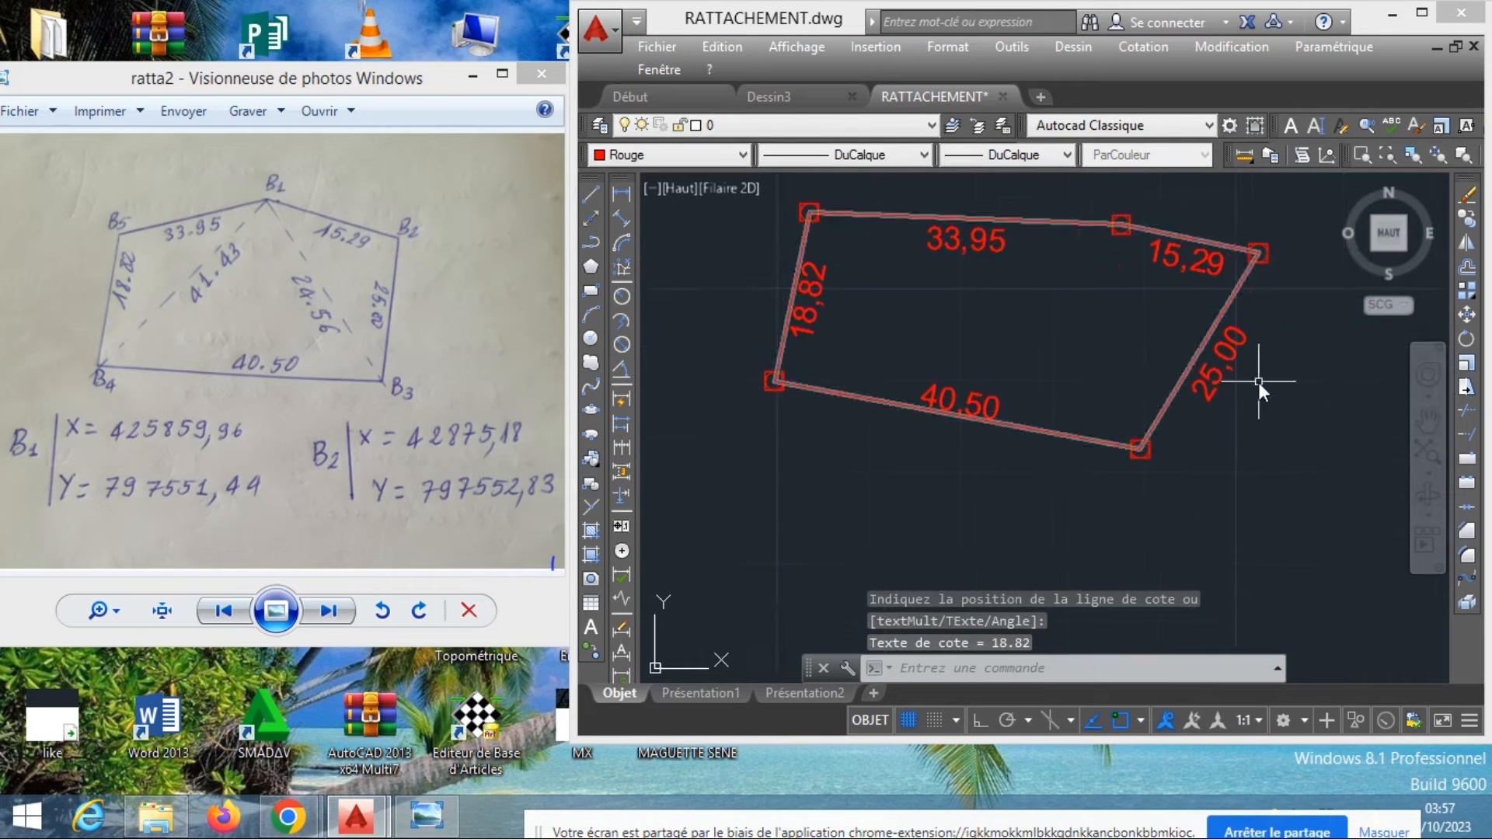
pyautogui.click(1233, 371)
pyautogui.rightClick(1233, 371)
pyautogui.click(1275, 421)
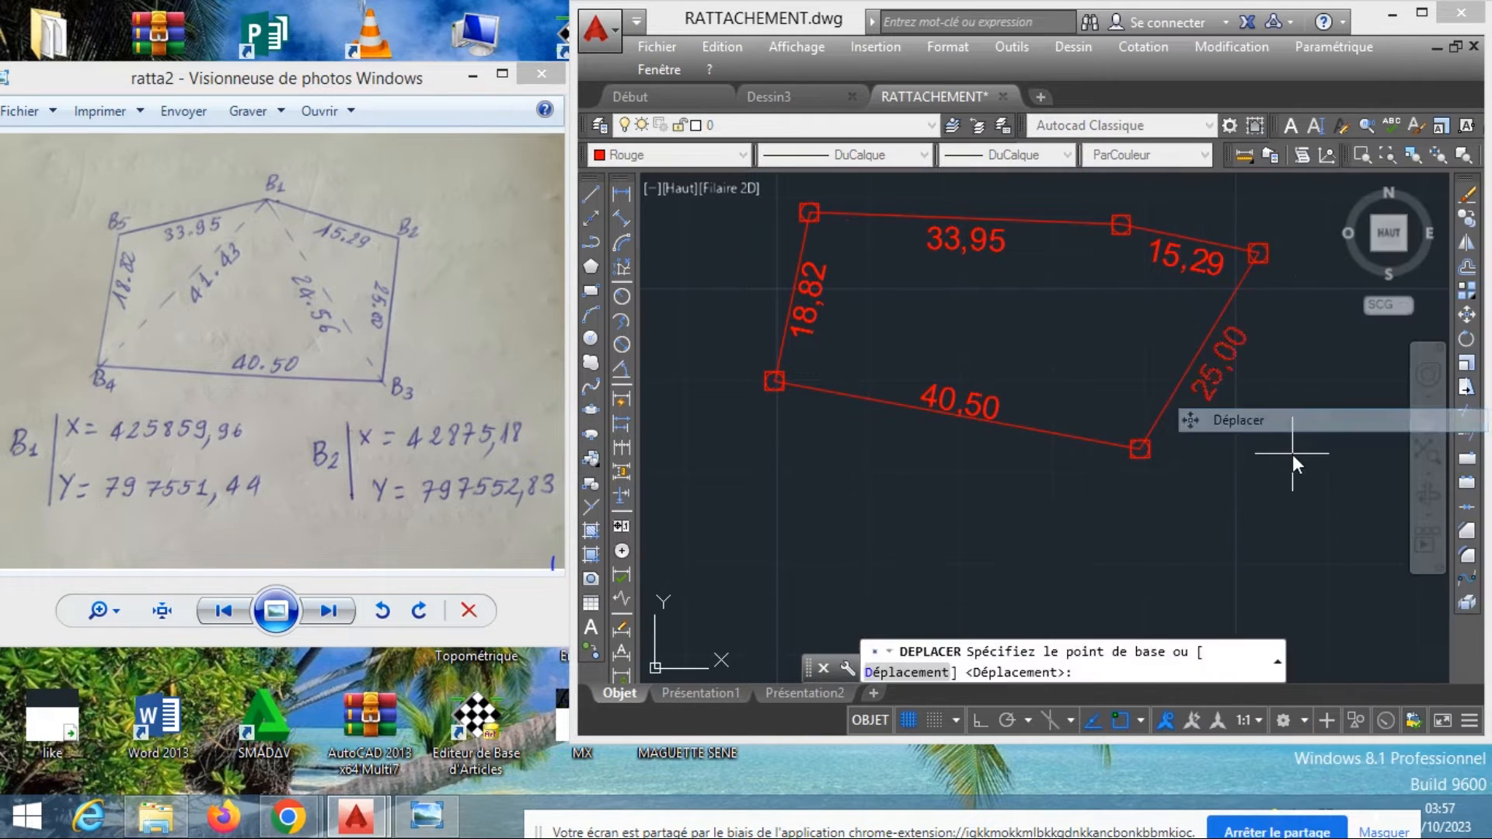
pyautogui.click(1293, 453)
pyautogui.click(1254, 435)
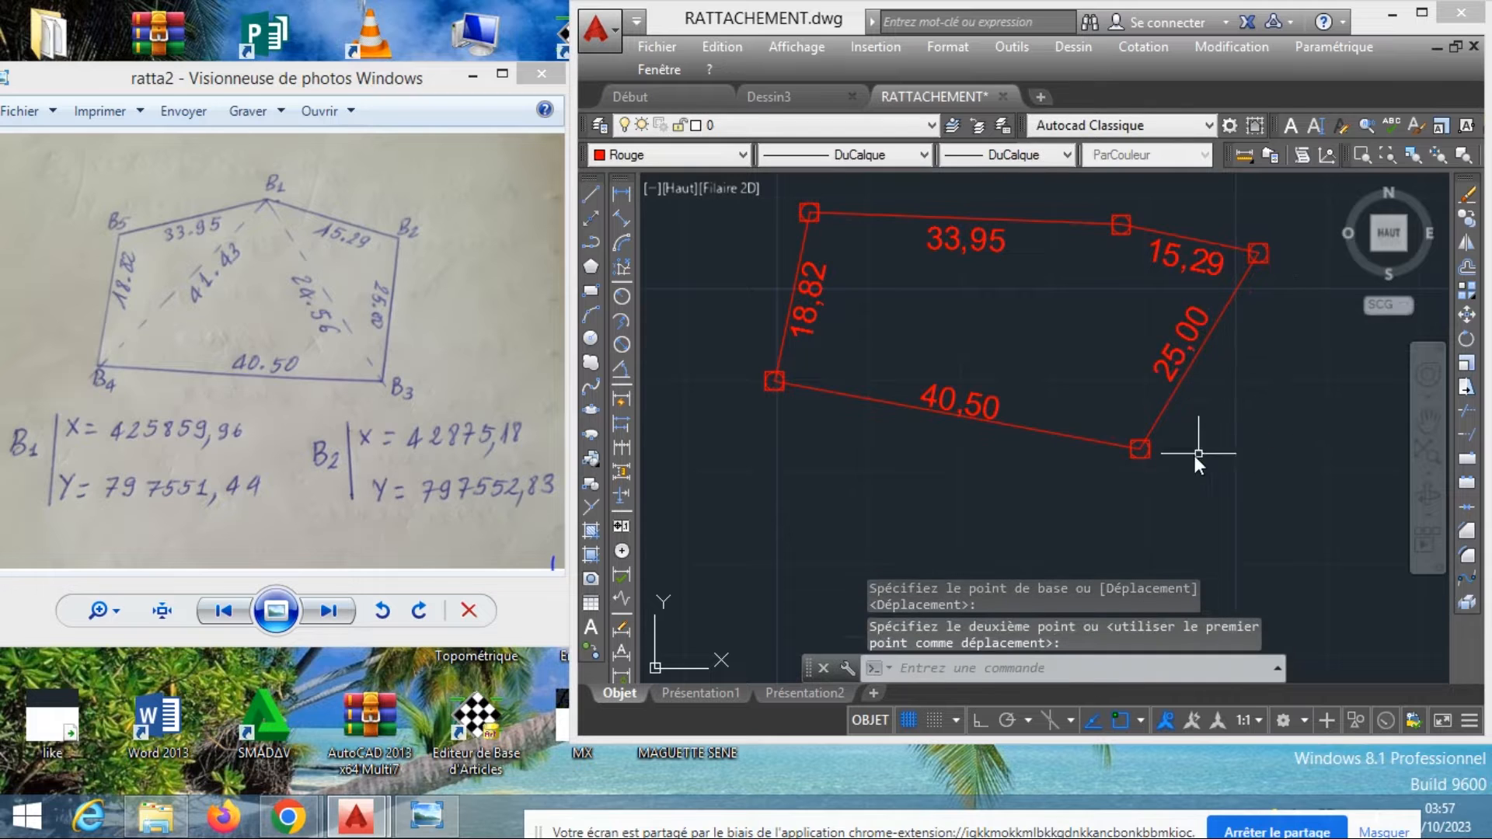
# Change the colour of the whole parcel, including its corner points and dimensions, to Blanc
pyautogui.scroll(-4, 1238, 487)
pyautogui.scroll(4, 1236, 474)
pyautogui.scroll(-2, 1221, 482)
pyautogui.click(1221, 483)
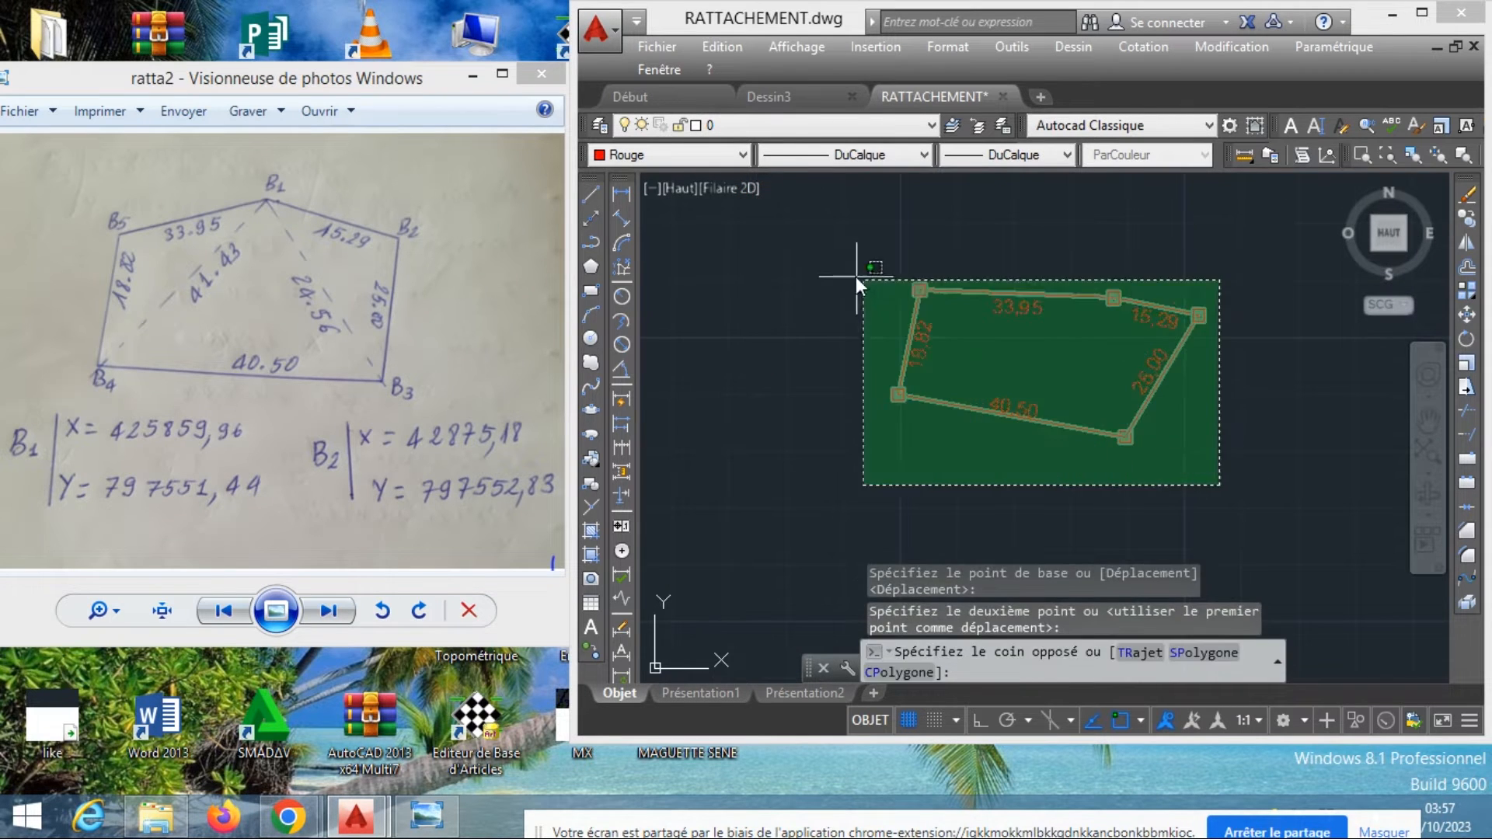
pyautogui.click(851, 271)
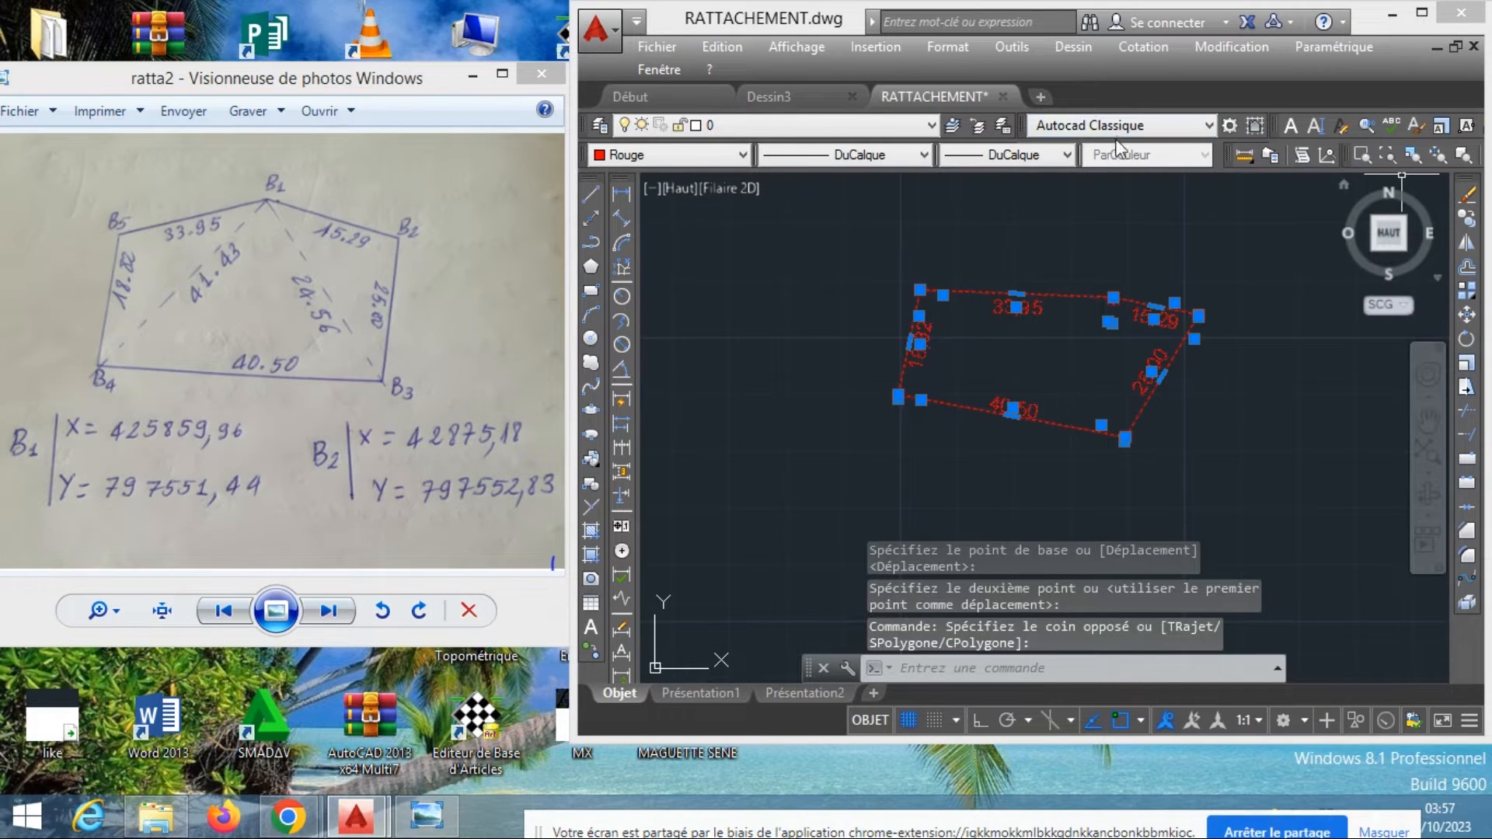
pyautogui.click(709, 154)
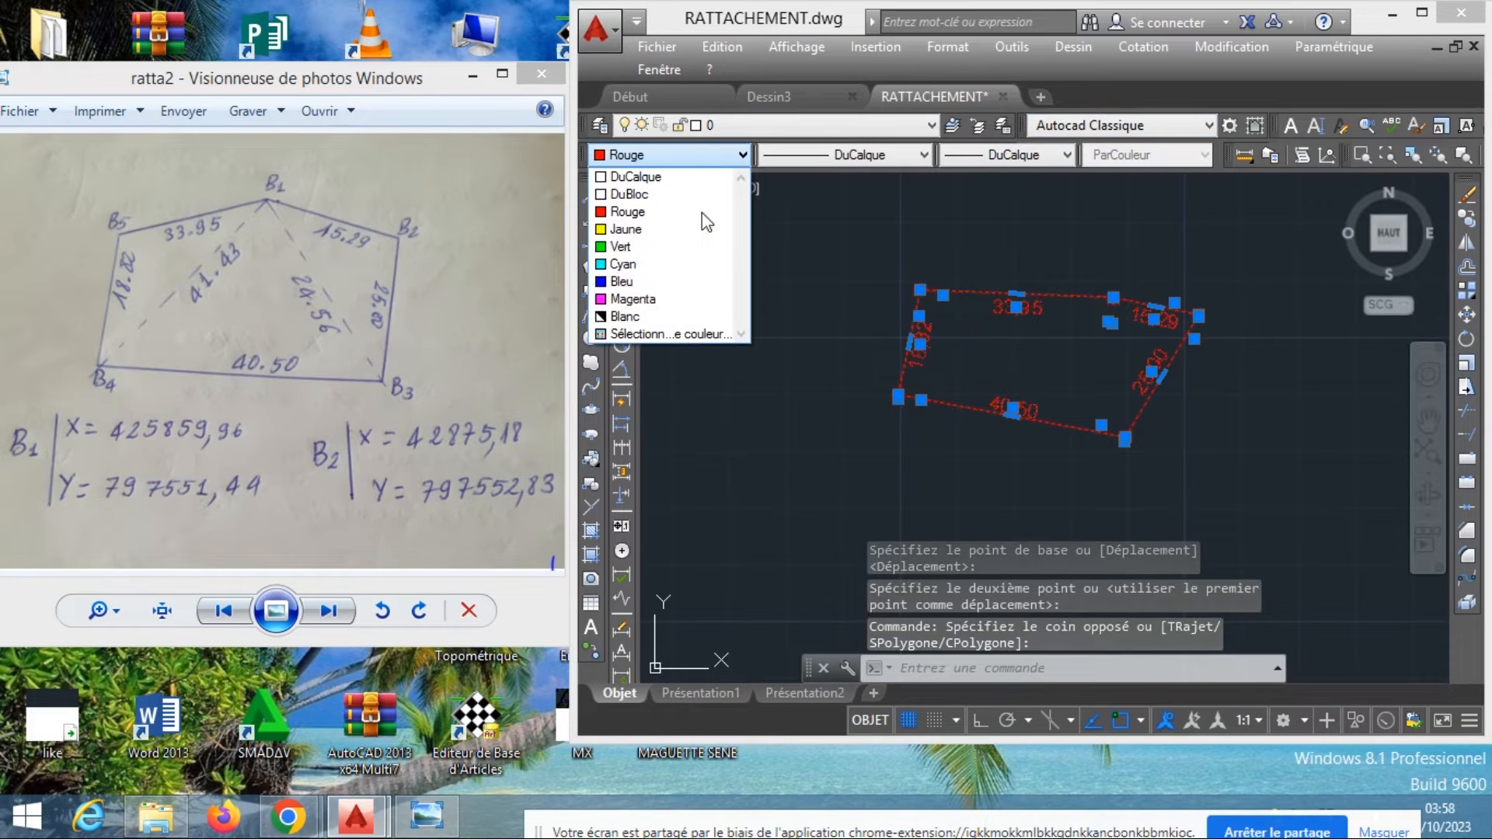
pyautogui.click(669, 317)
pyautogui.scroll(2, 1025, 411)
pyautogui.press('Escape')
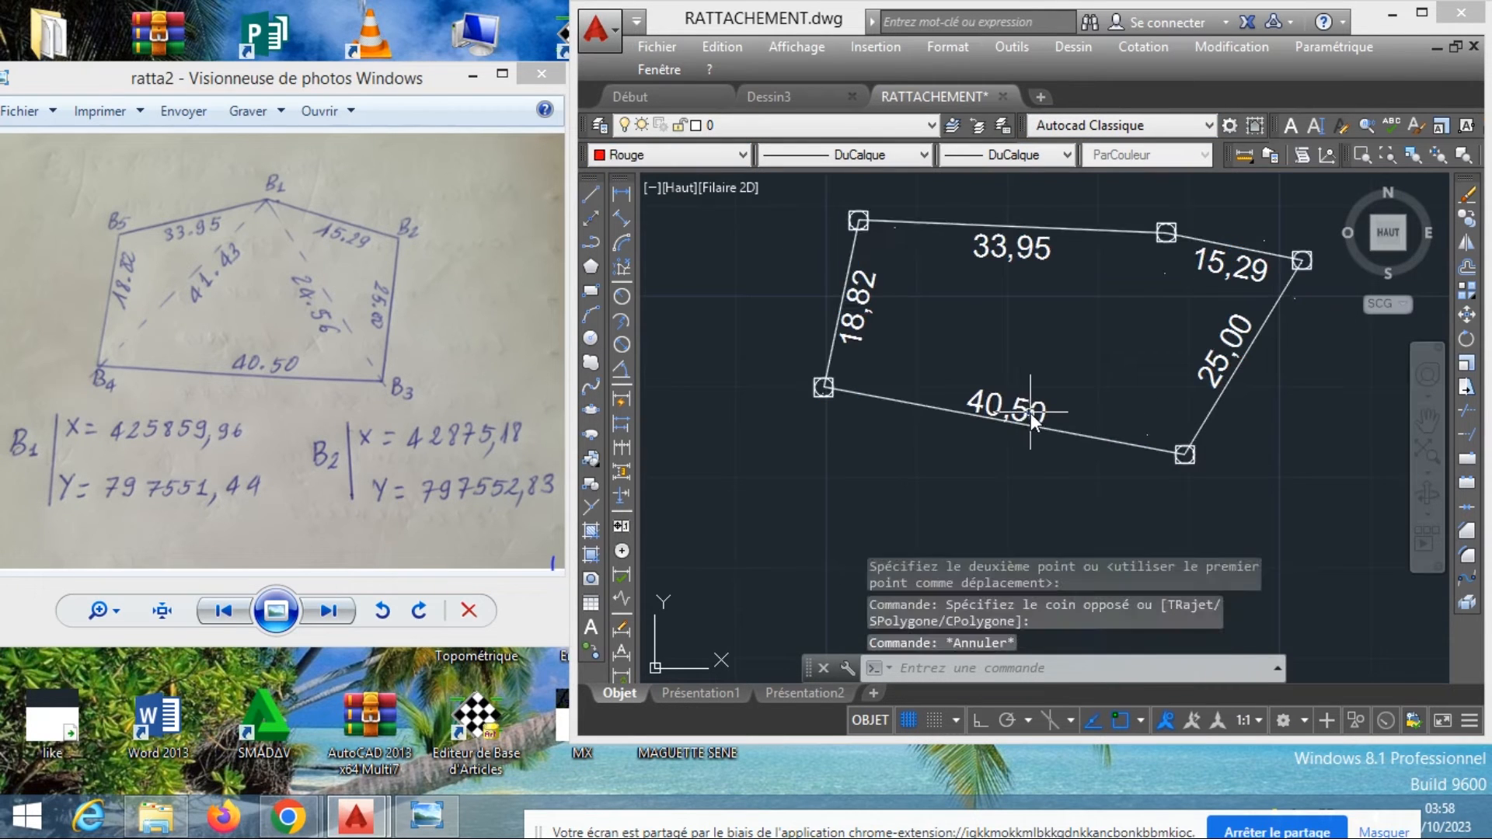
# Set the current drawing colour to Blanc
pyautogui.click(691, 153)
pyautogui.click(669, 317)
pyautogui.scroll(-2, 1091, 410)
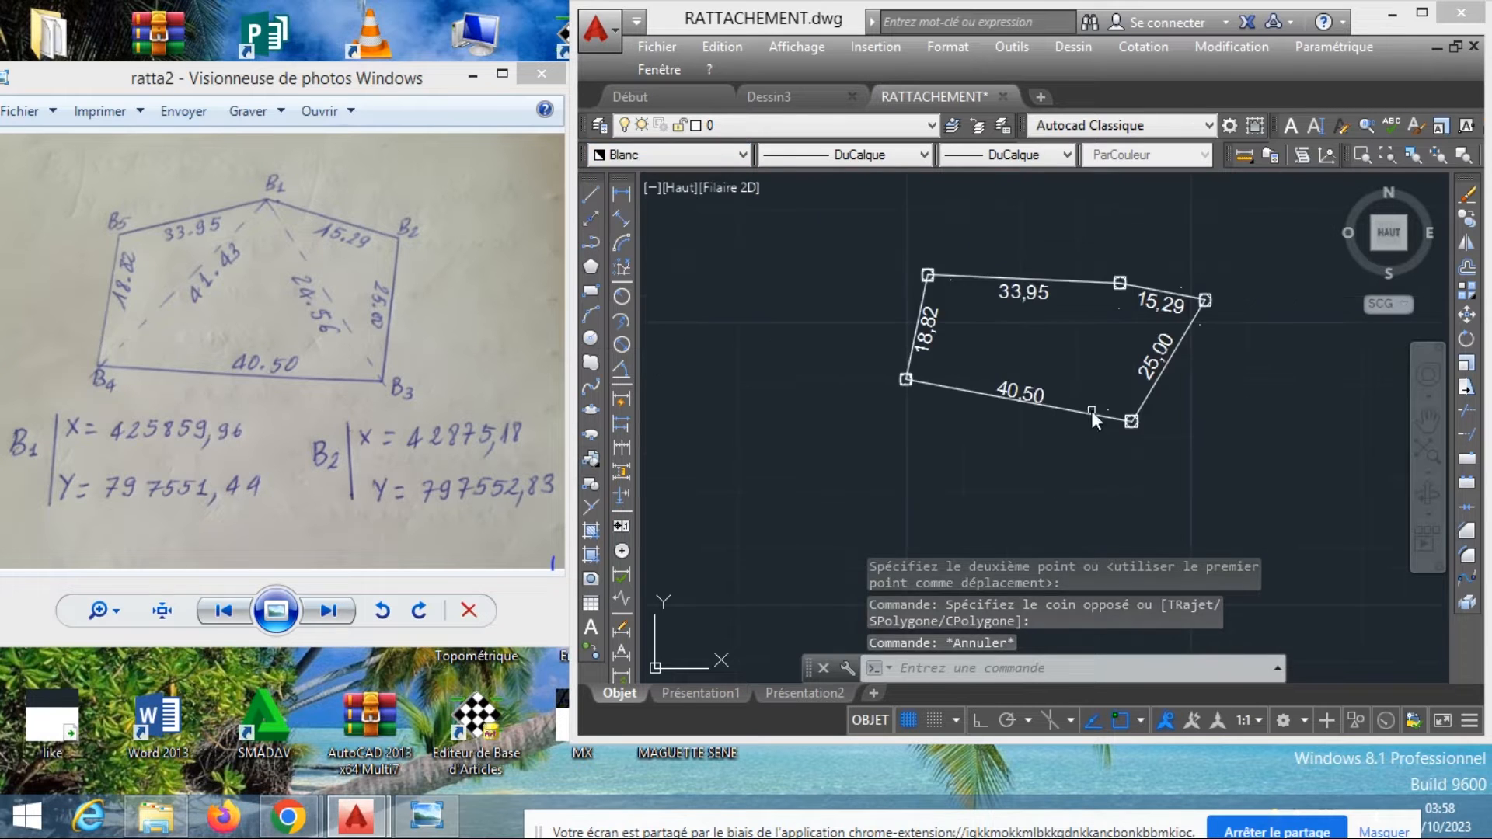
pyautogui.scroll(1, 1125, 419)
pyautogui.scroll(-2, 1117, 426)
pyautogui.scroll(3, 1117, 426)
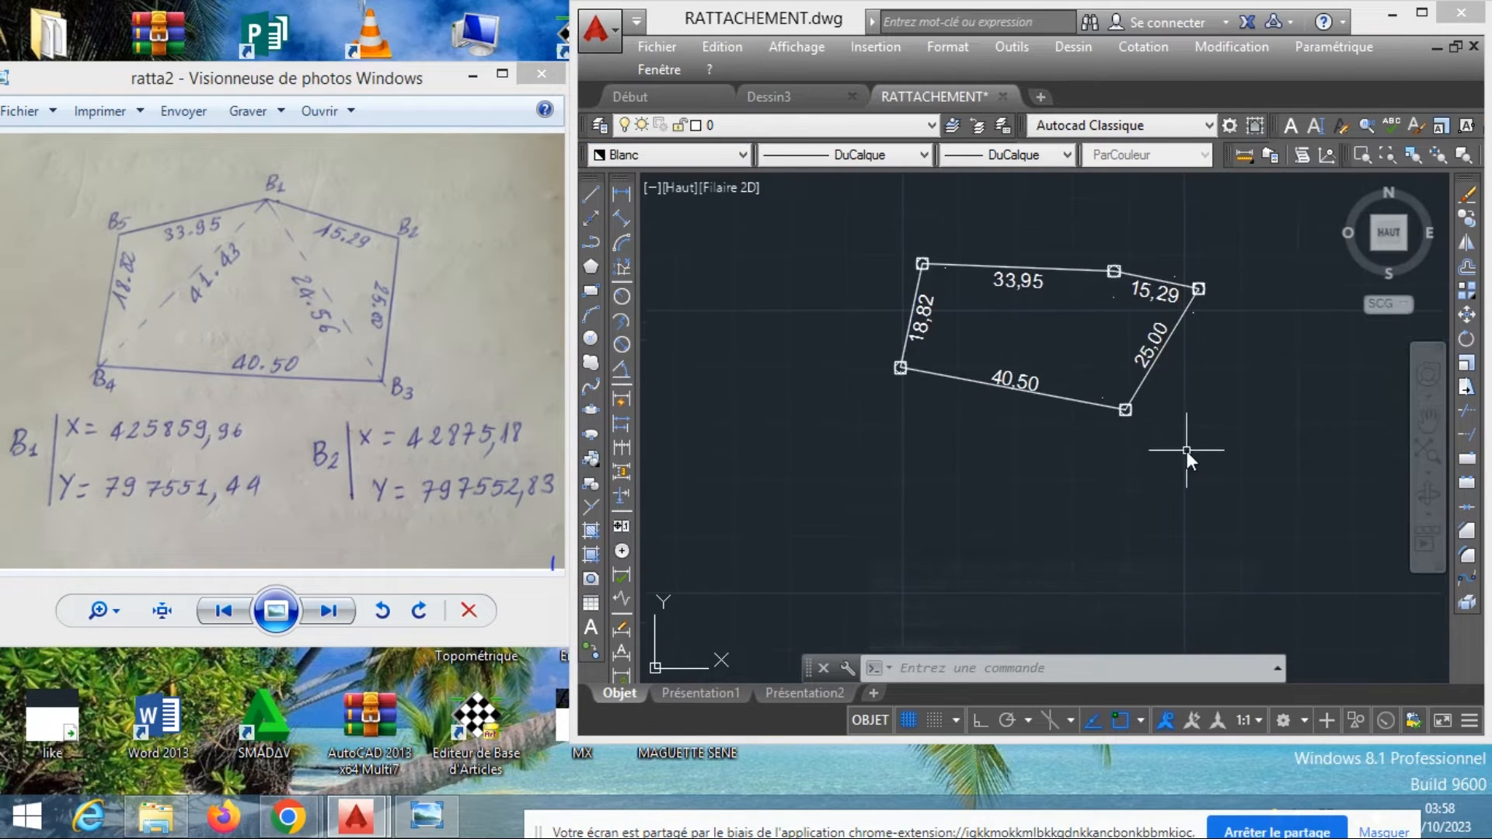
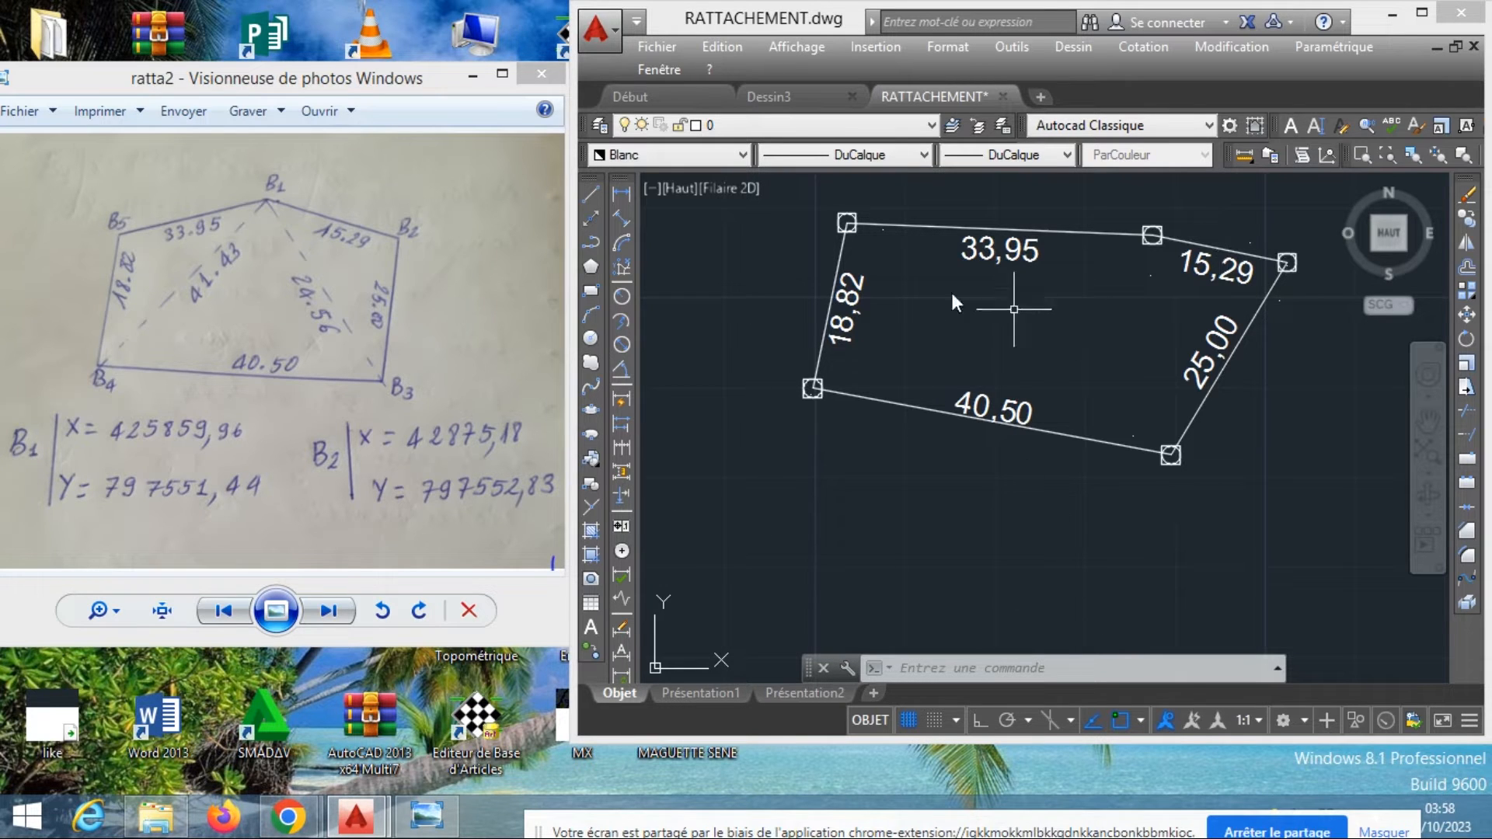
# Set the current colour to Rouge and place a point for B1 at its survey coordinates 425859.96,797551.44
pyautogui.click(652, 158)
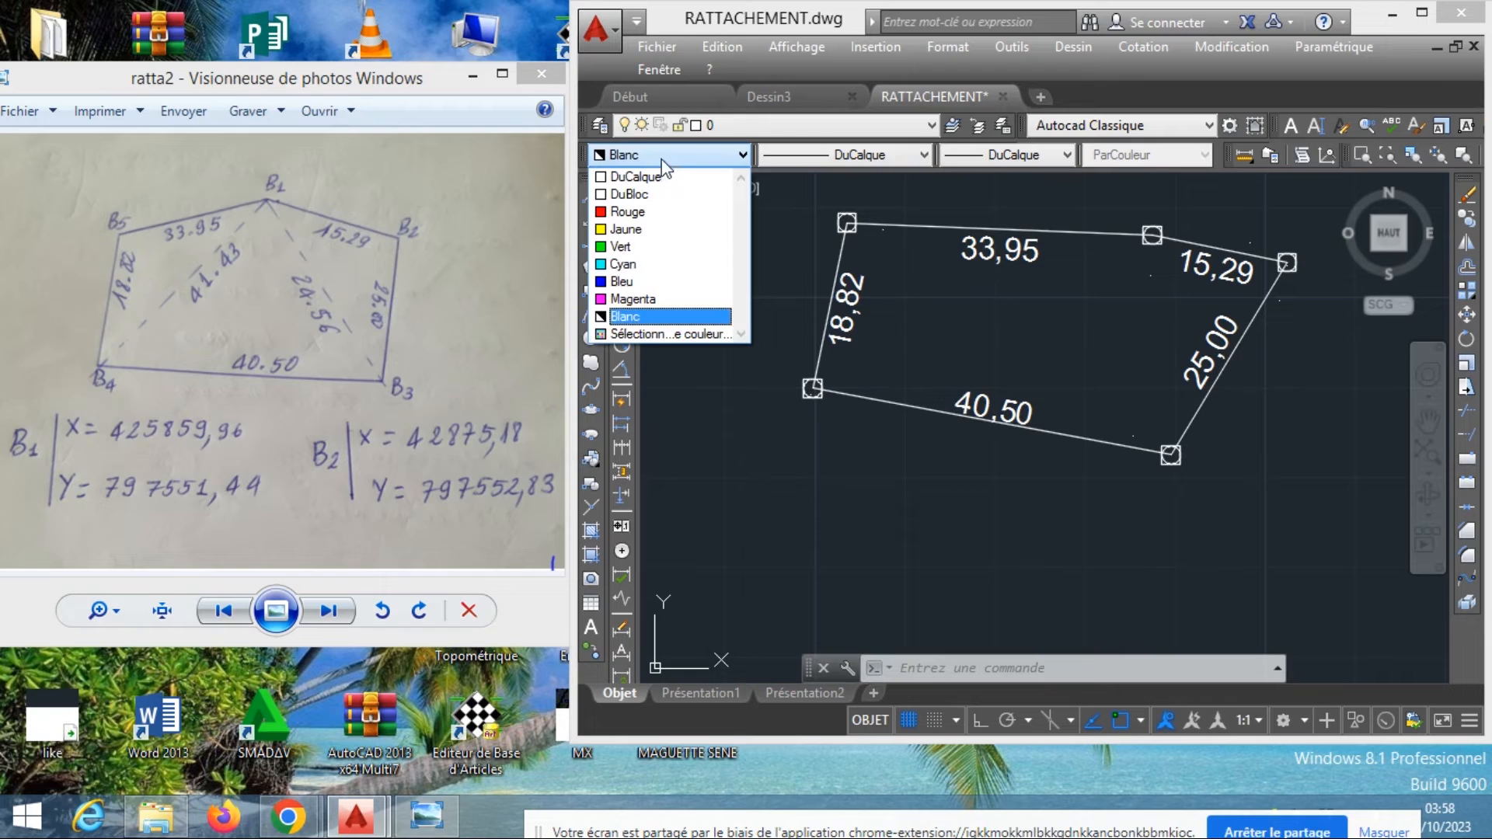
pyautogui.click(673, 212)
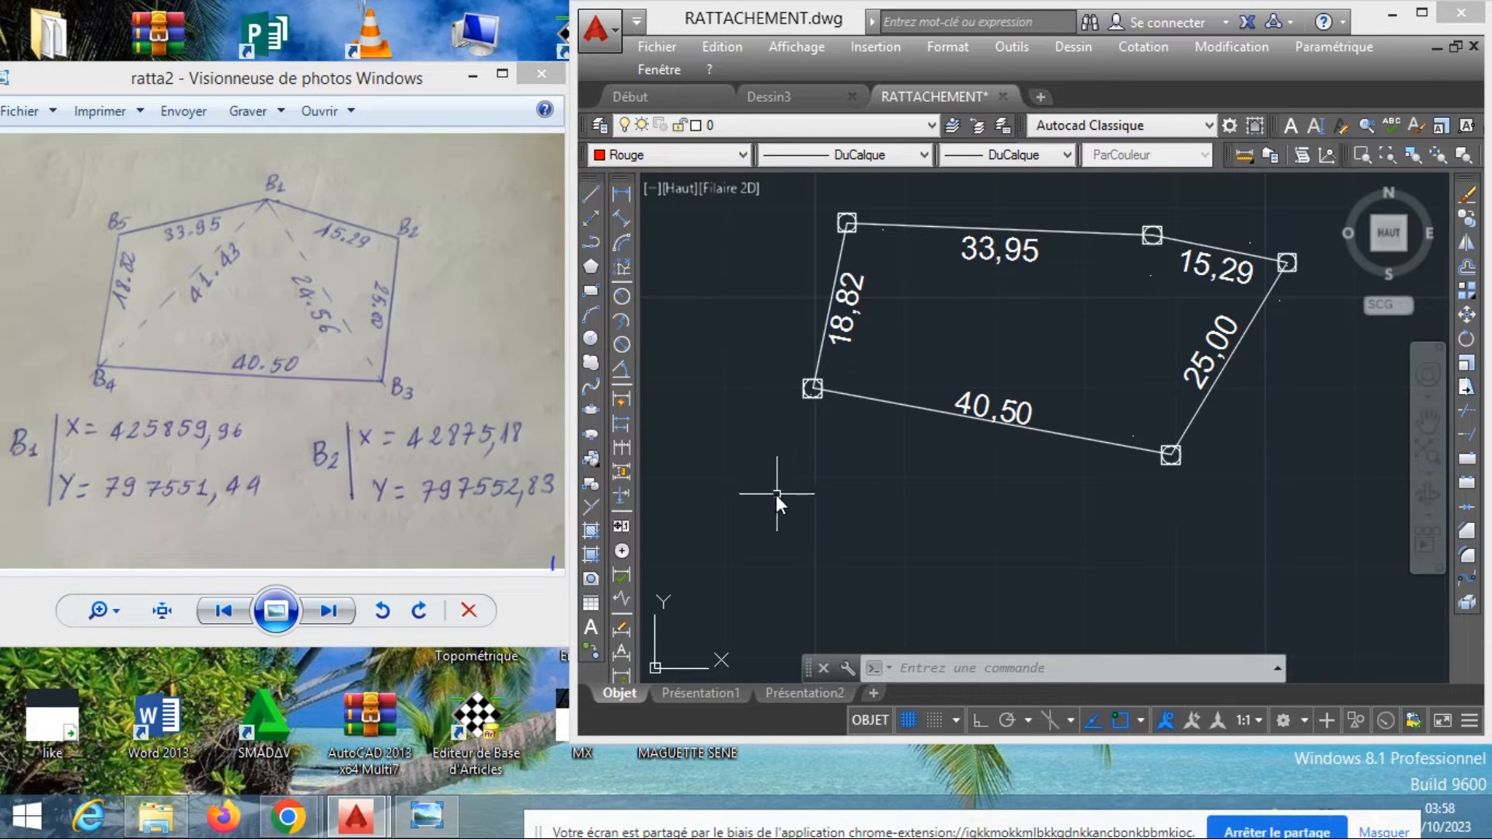
pyautogui.click(590, 511)
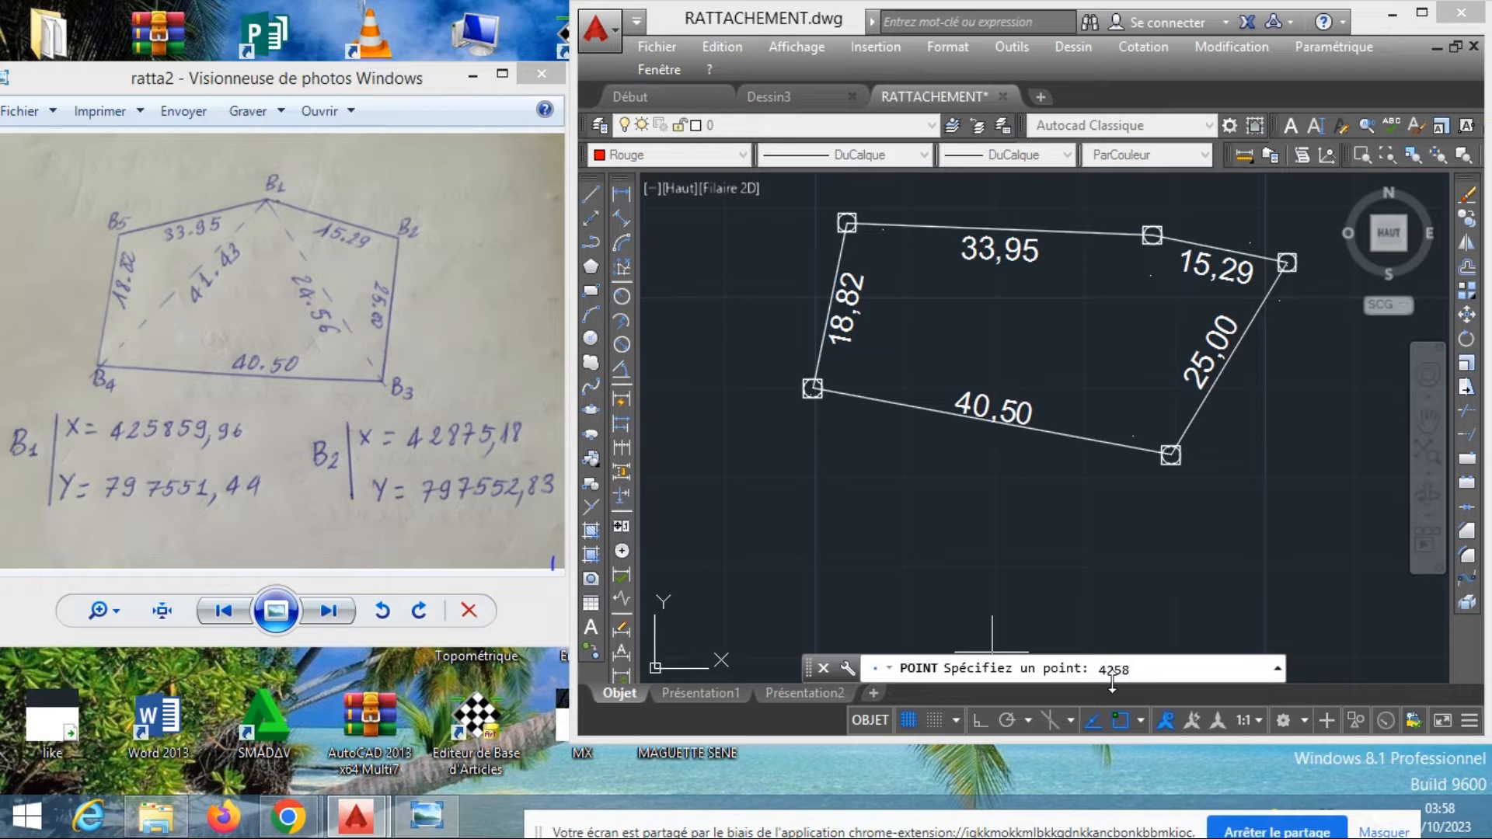
pyautogui.write('9.96,797551.44')
pyautogui.press('Return')
pyautogui.scroll(-4, 960, 416)
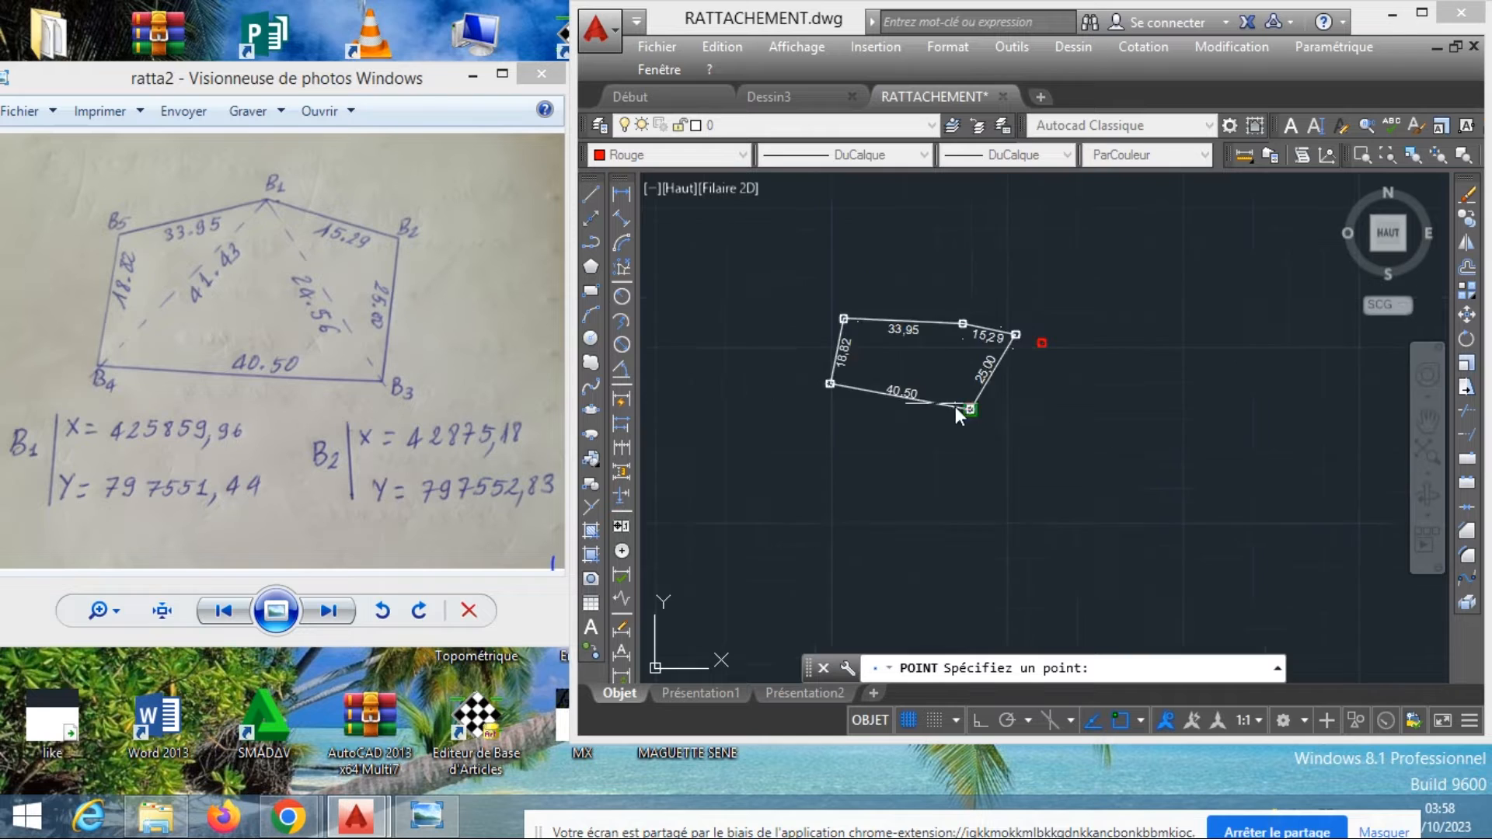
pyautogui.scroll(-1, 960, 416)
pyautogui.scroll(3, 1076, 445)
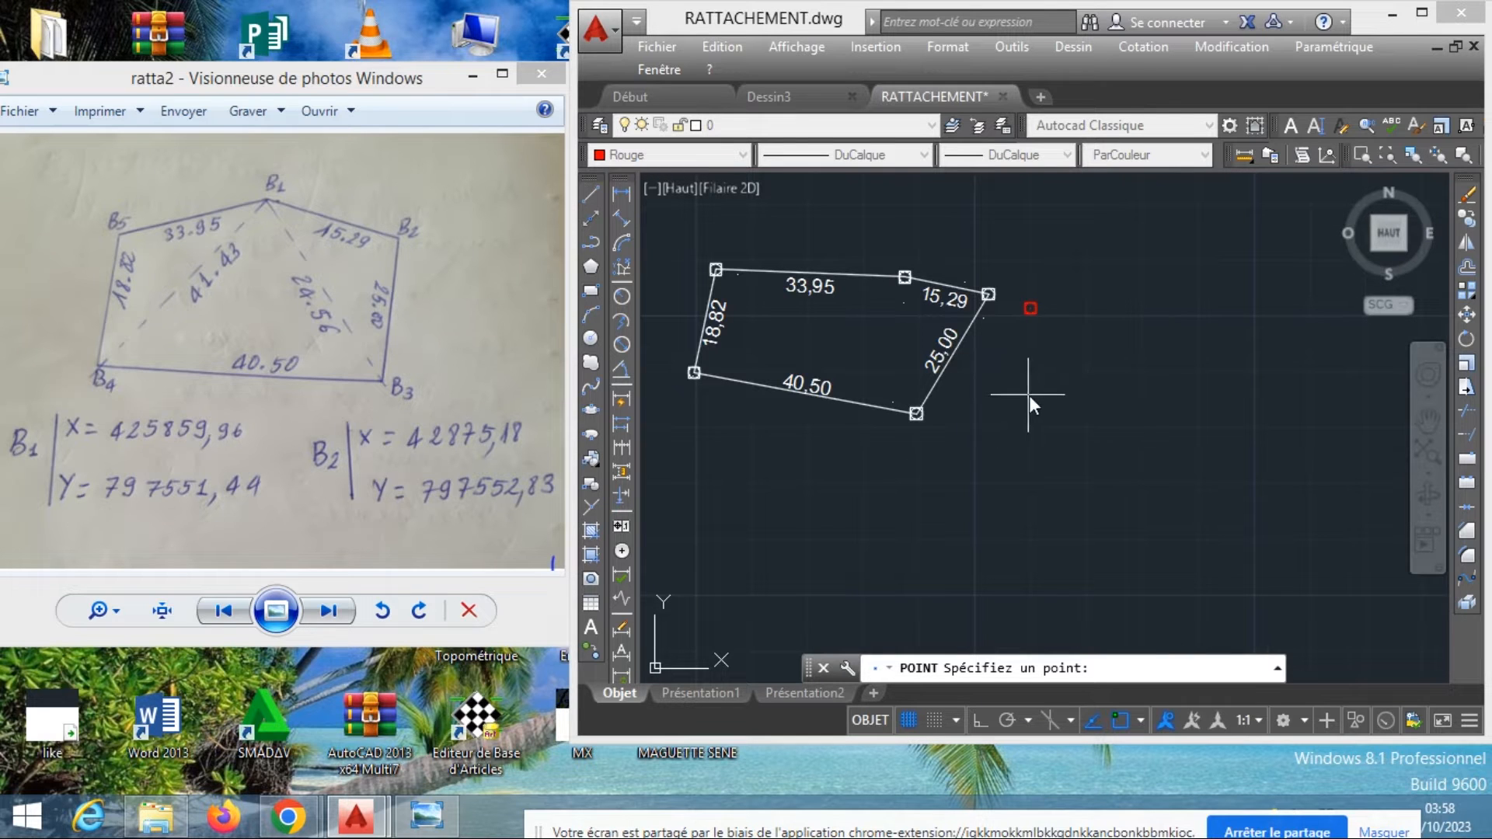
pyautogui.moveTo(1029, 395); pyautogui.dragTo(1176, 391, button='middle')
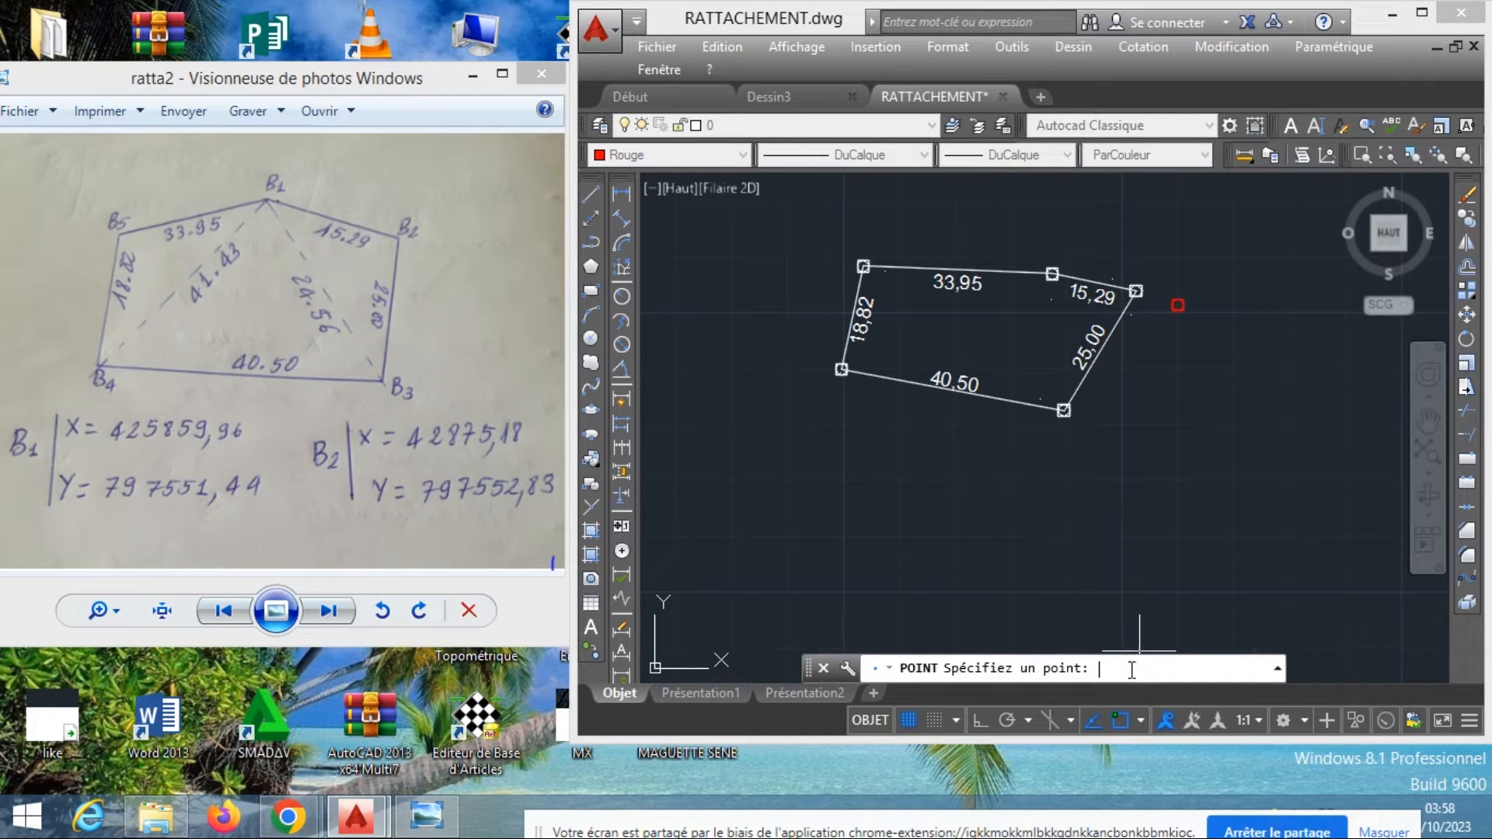
# Place a point for B2 at the sketch coordinates 42875.18,797552.83
pyautogui.write('42875.18,7975')
pyautogui.write('.83')
pyautogui.press('Return')
pyautogui.scroll(-3, 820, 461)
pyautogui.scroll(1, 955, 482)
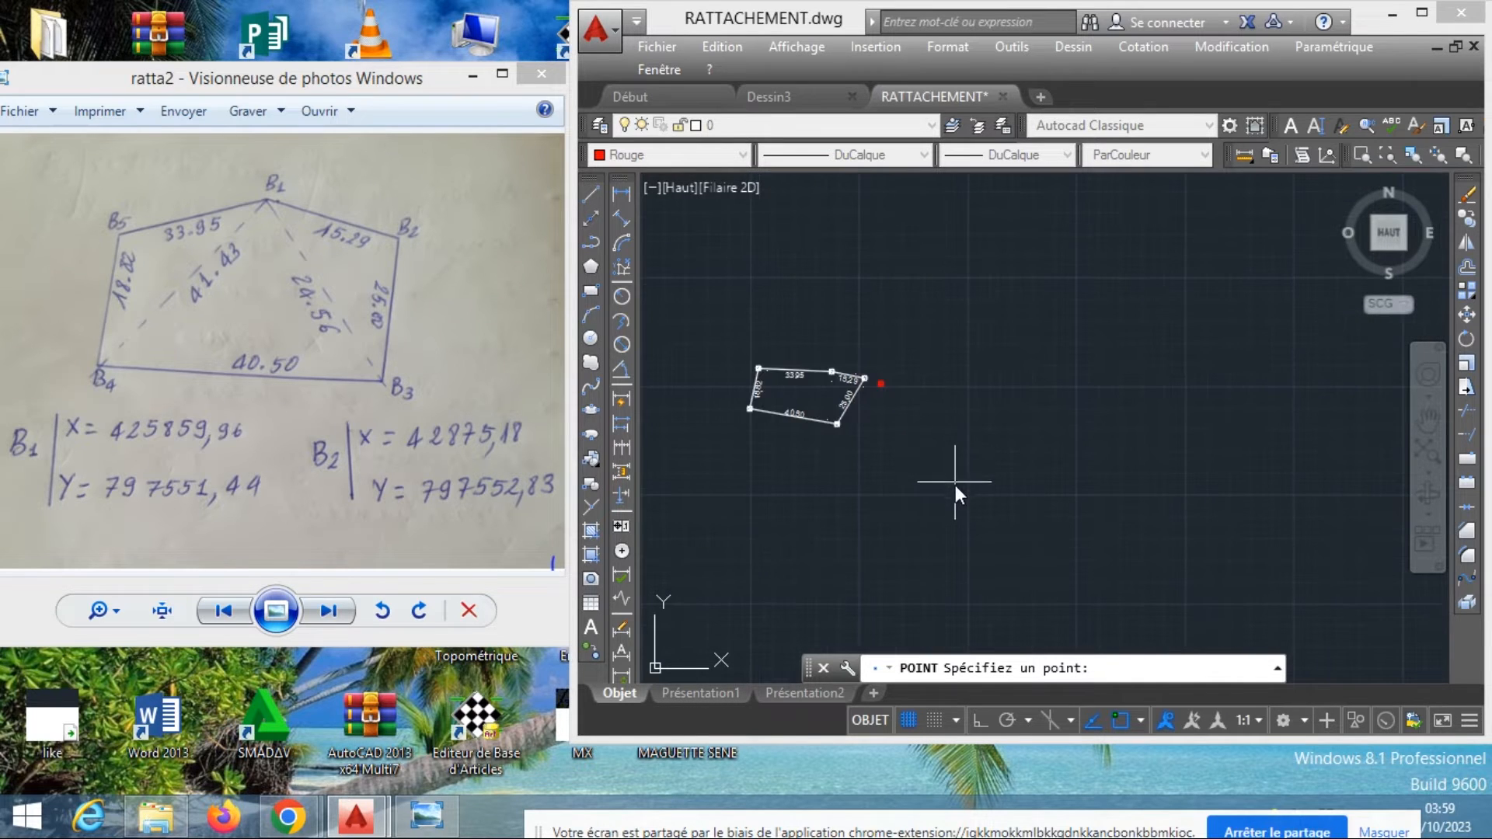
# Examine the area around the parcel for the two entered coordinate points, and end the Point command
pyautogui.moveTo(819, 455); pyautogui.dragTo(897, 451, button='middle')
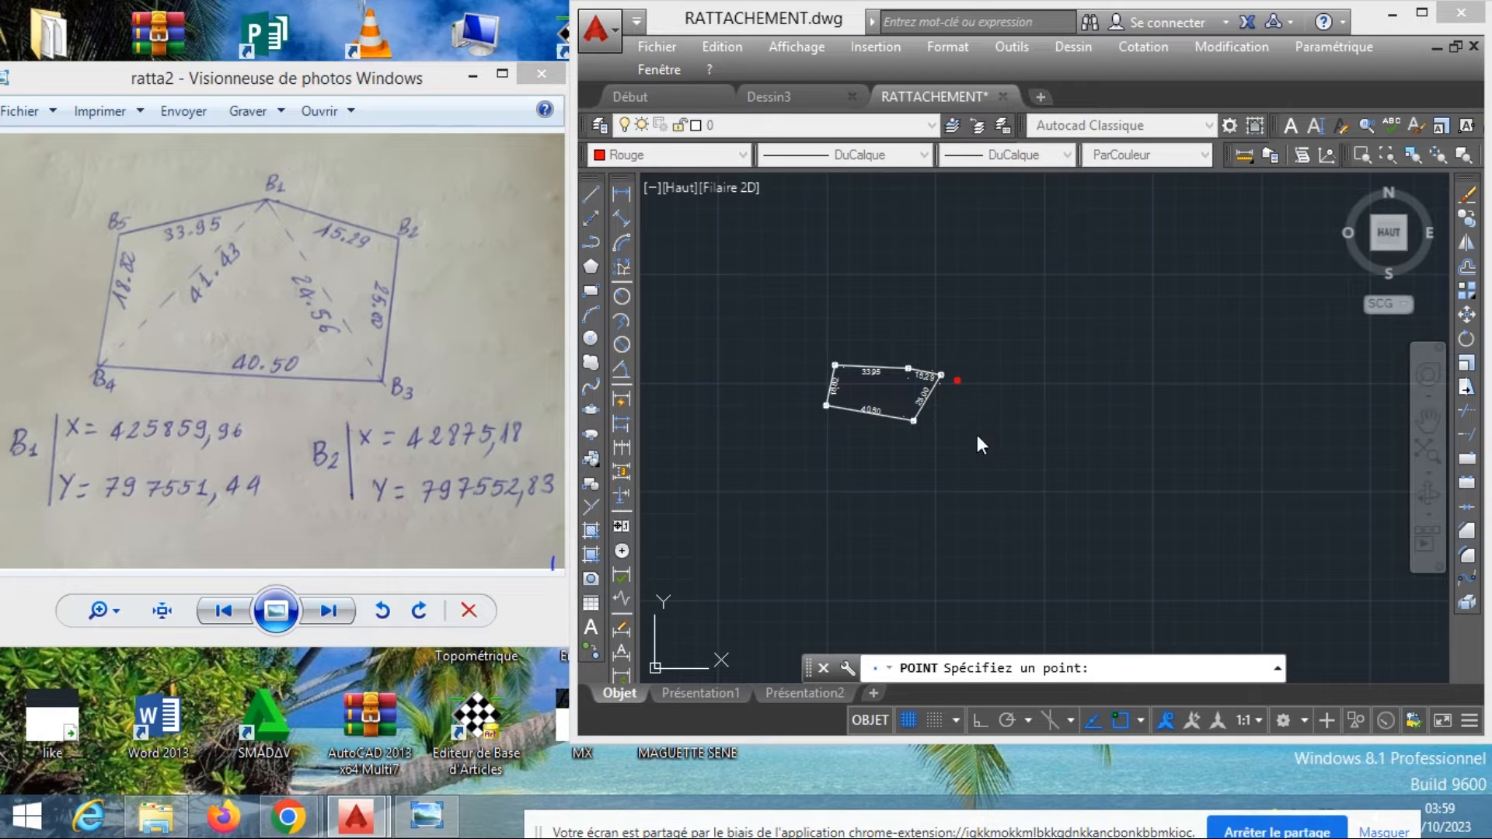
pyautogui.scroll(2, 1013, 407)
pyautogui.scroll(-4, 949, 394)
pyautogui.scroll(2, 1309, 465)
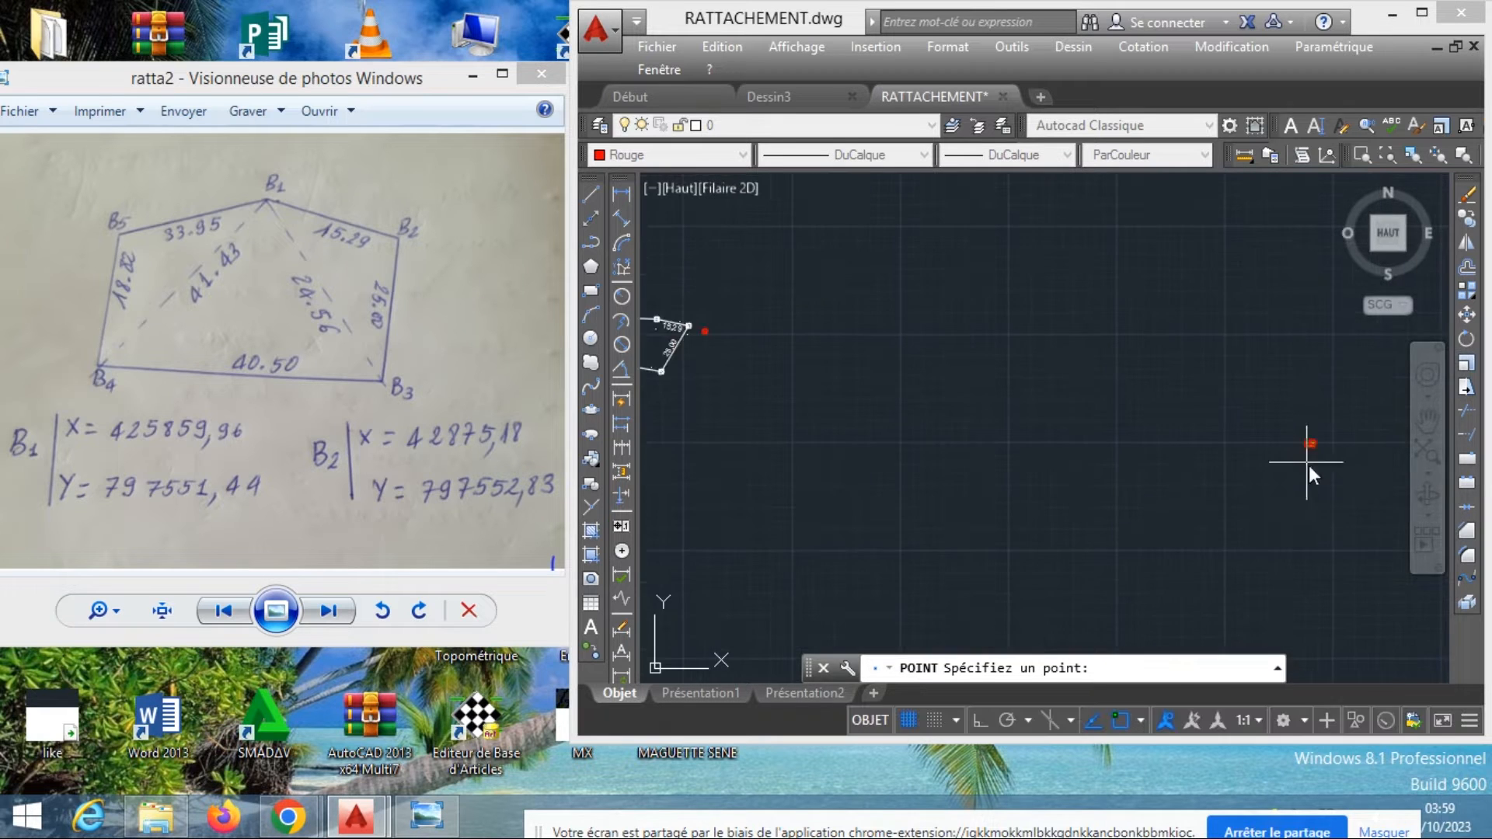
pyautogui.scroll(2, 1323, 462)
pyautogui.scroll(-2, 1244, 457)
pyautogui.scroll(3, 897, 379)
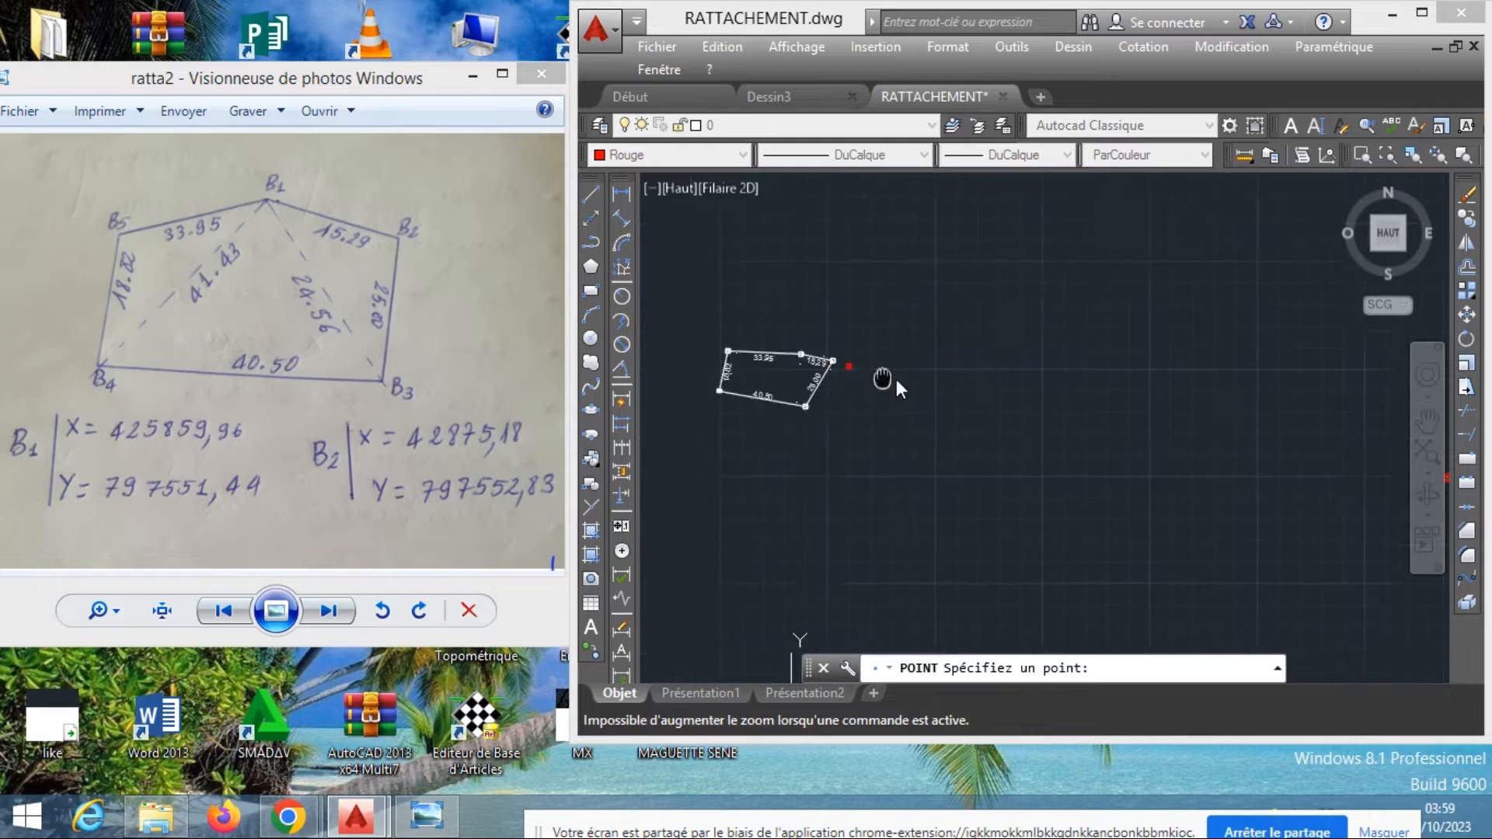
pyautogui.scroll(2, 962, 381)
pyautogui.scroll(-5, 911, 353)
pyautogui.scroll(1, 1084, 412)
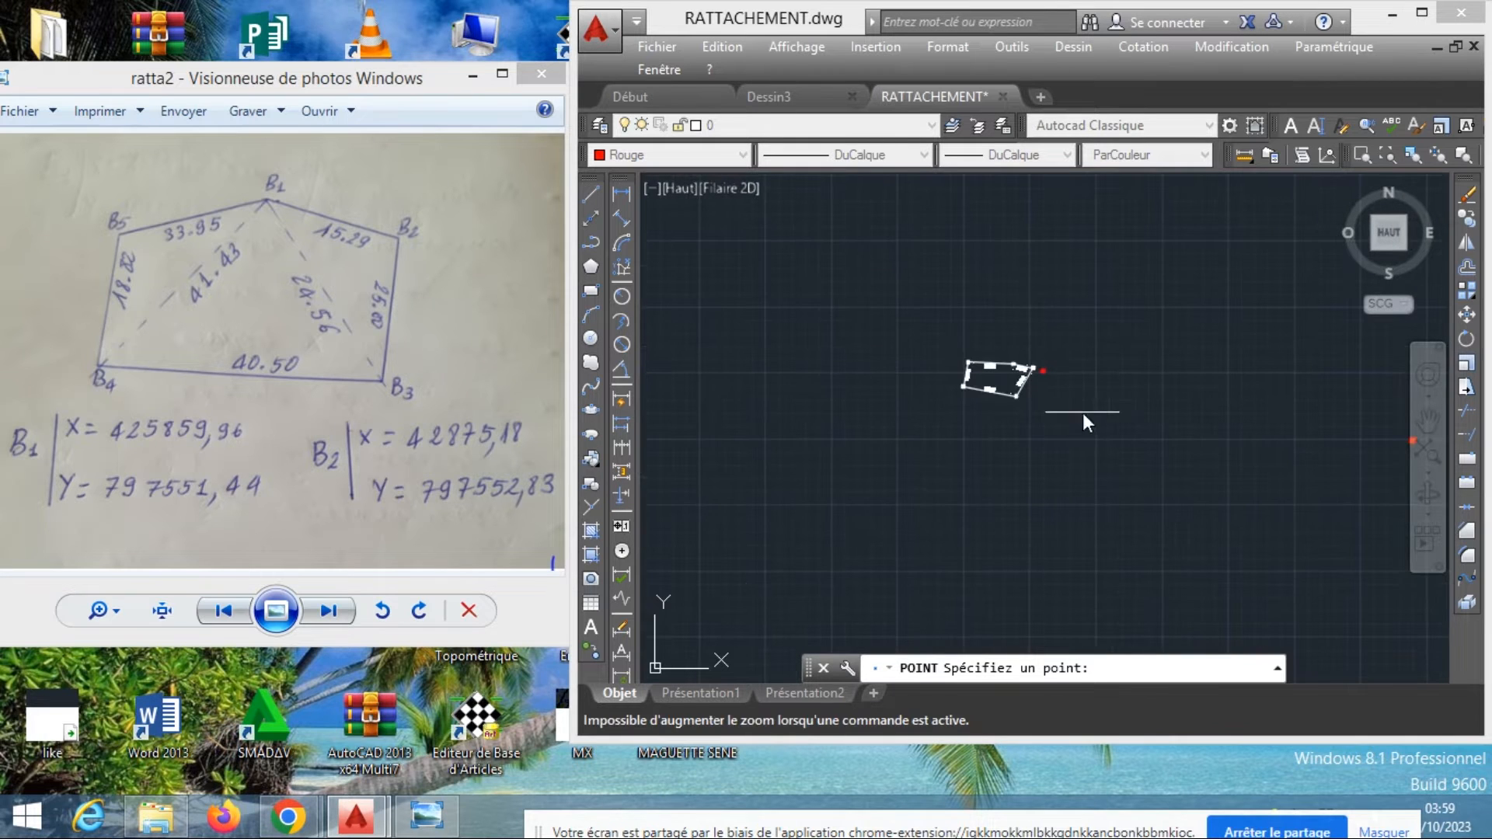
pyautogui.moveTo(1042, 424); pyautogui.dragTo(1060, 435, button='middle')
pyautogui.press('Escape')
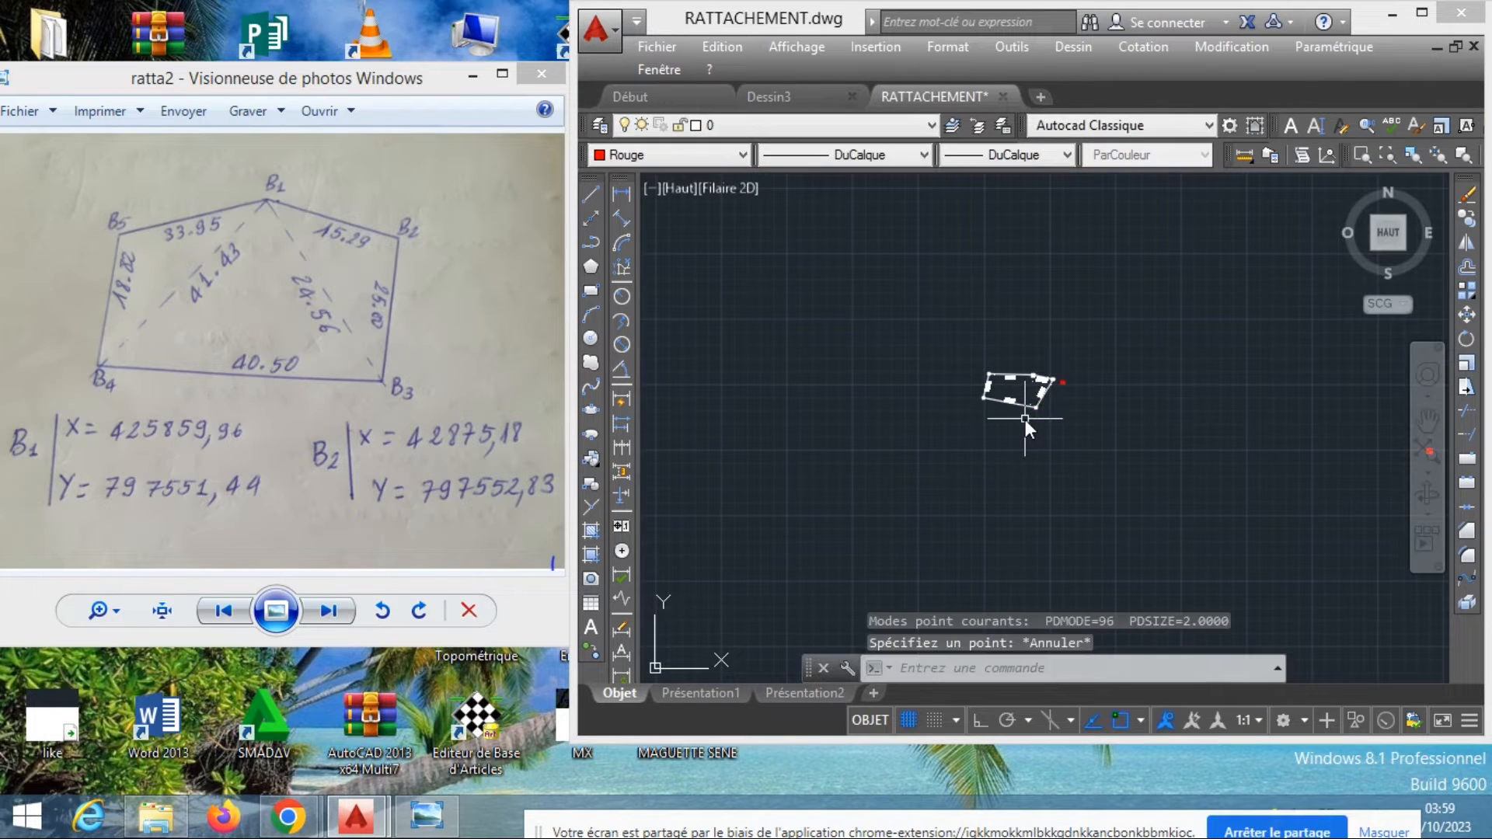
# Delete the red point just outside the parcel beside corner B2
pyautogui.scroll(6, 1088, 389)
pyautogui.click(1074, 404)
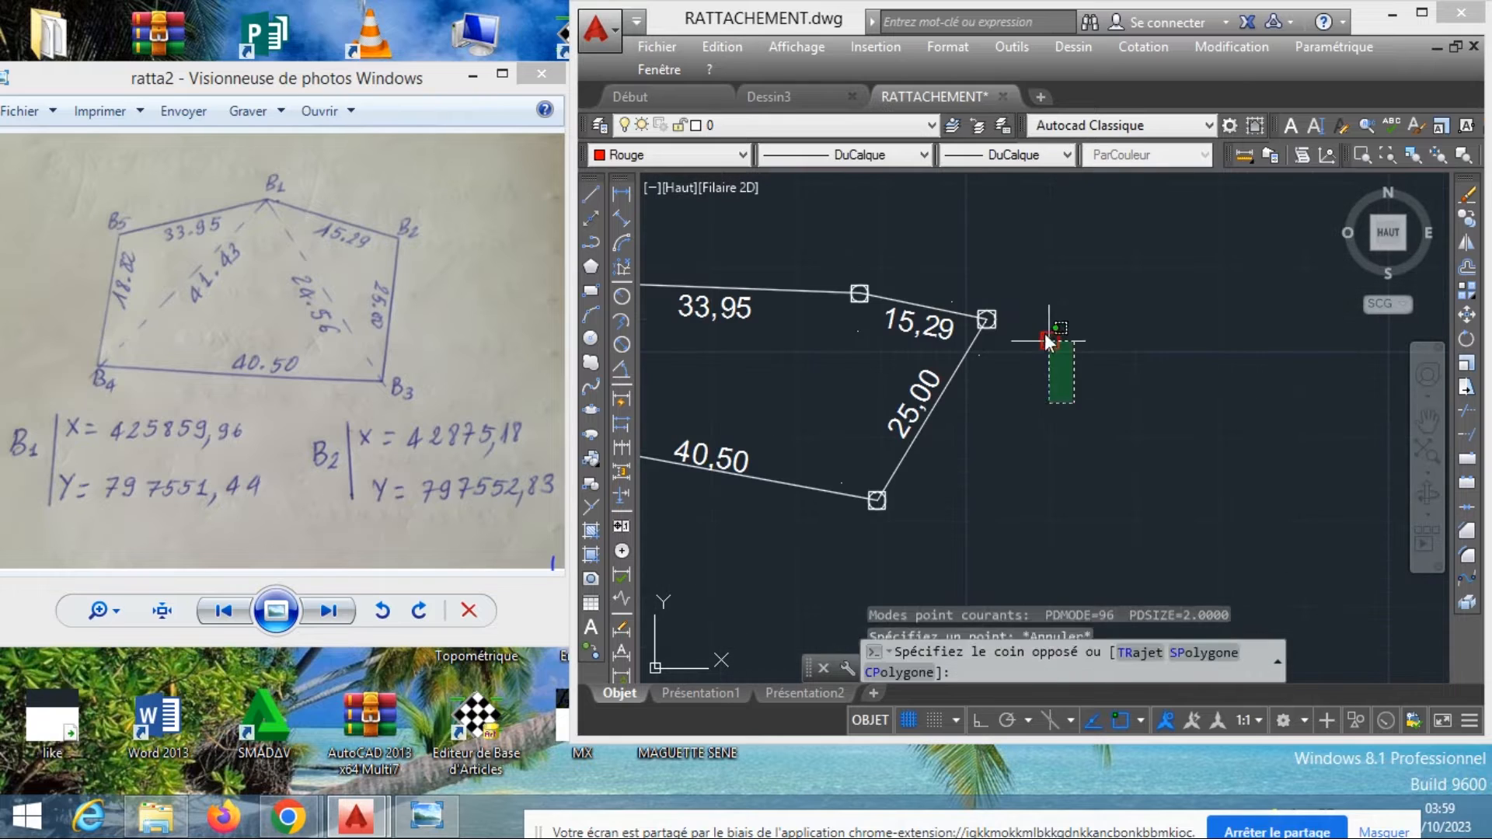
pyautogui.click(1034, 308)
pyautogui.rightClick(1034, 308)
pyautogui.click(1077, 396)
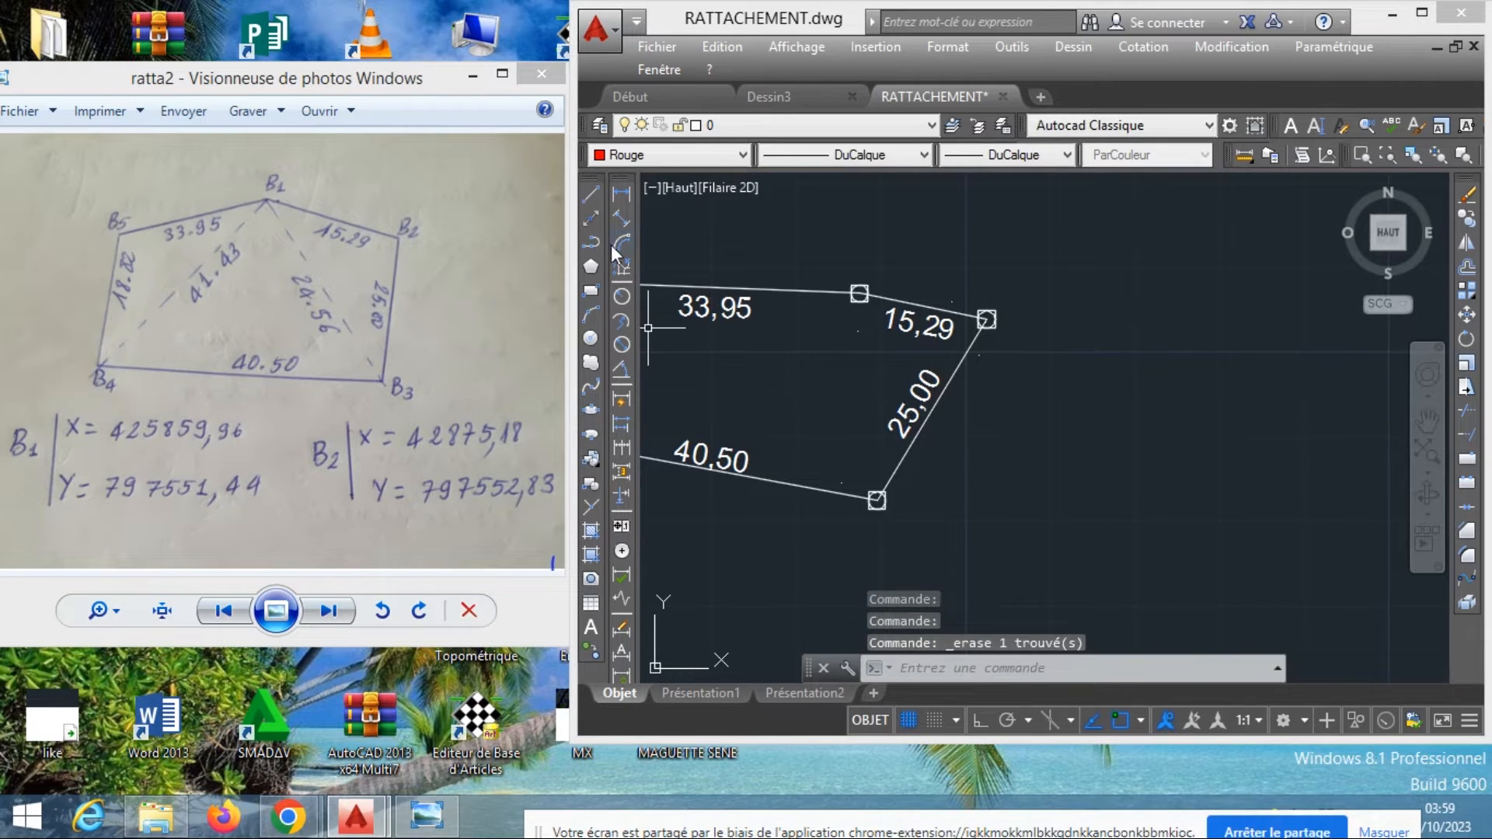
# Place the B1 reference point again at 425859.96,797551.44
pyautogui.click(592, 509)
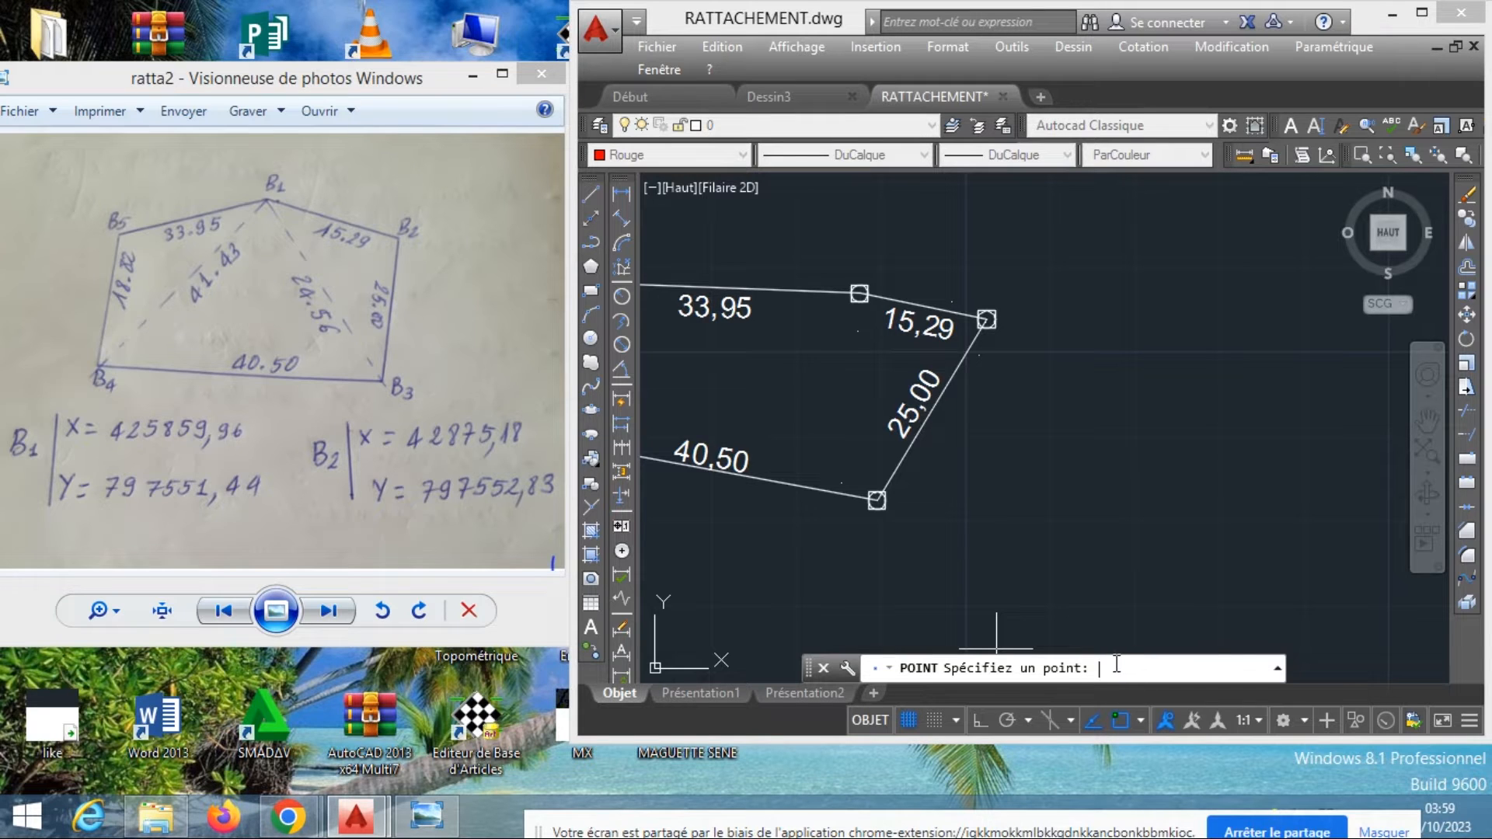
pyautogui.write('425859')
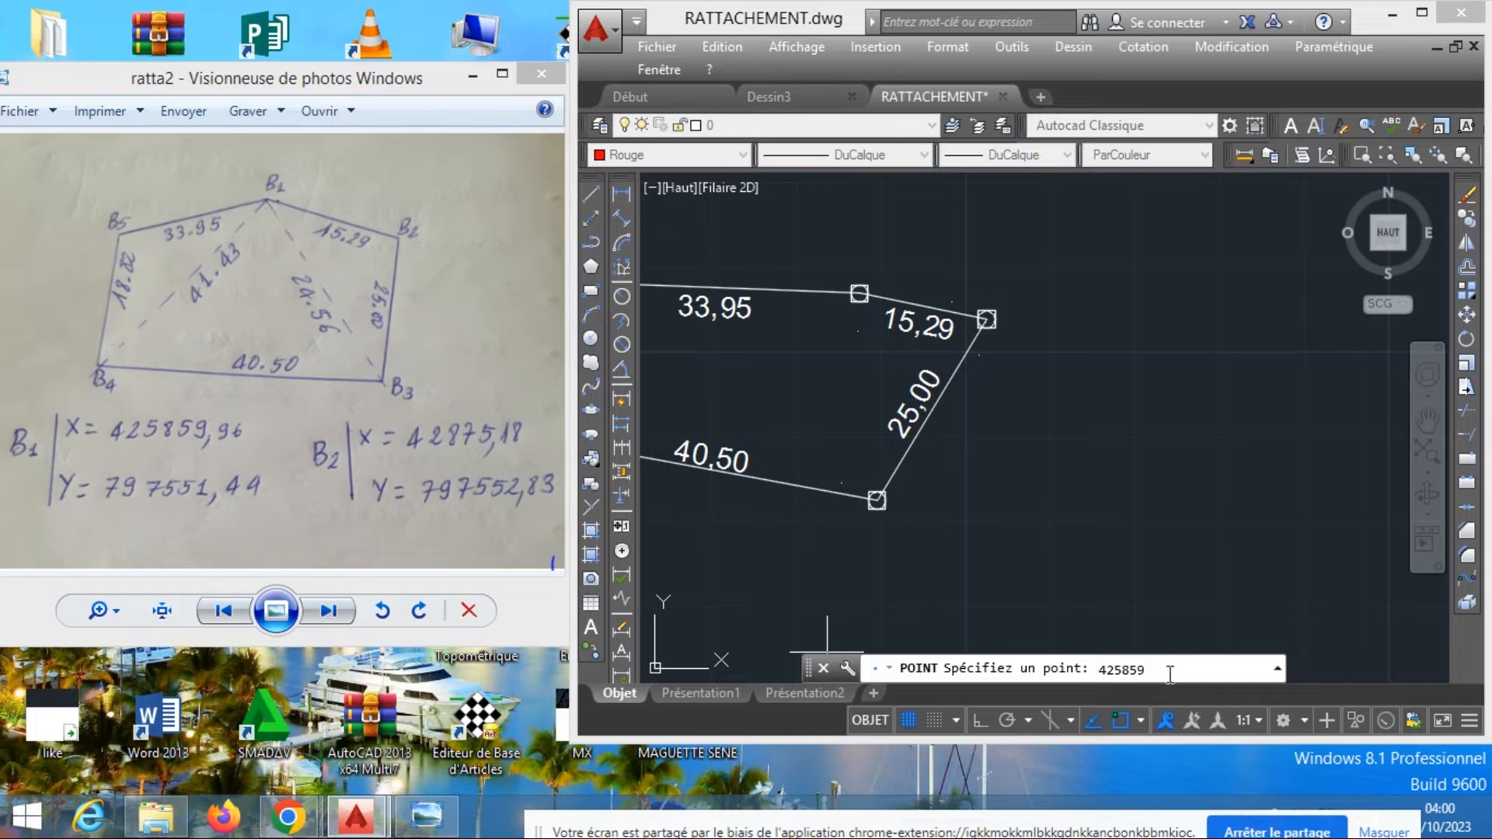
pyautogui.press('Left')
pyautogui.press('Left')
pyautogui.press('Left')
pyautogui.press('Left')
pyautogui.click(1165, 668)
pyautogui.press('BackSpace')
pyautogui.press('BackSpace')
pyautogui.press('BackSpace')
pyautogui.press('BackSpace')
pyautogui.write('859.96,797551.44')
pyautogui.press('Return')
# Enter 42875.18,797552.83 as the B2 reference point and end the Point command
pyautogui.write('42875.18,797552.83')
pyautogui.press('Escape')
pyautogui.press('Escape')
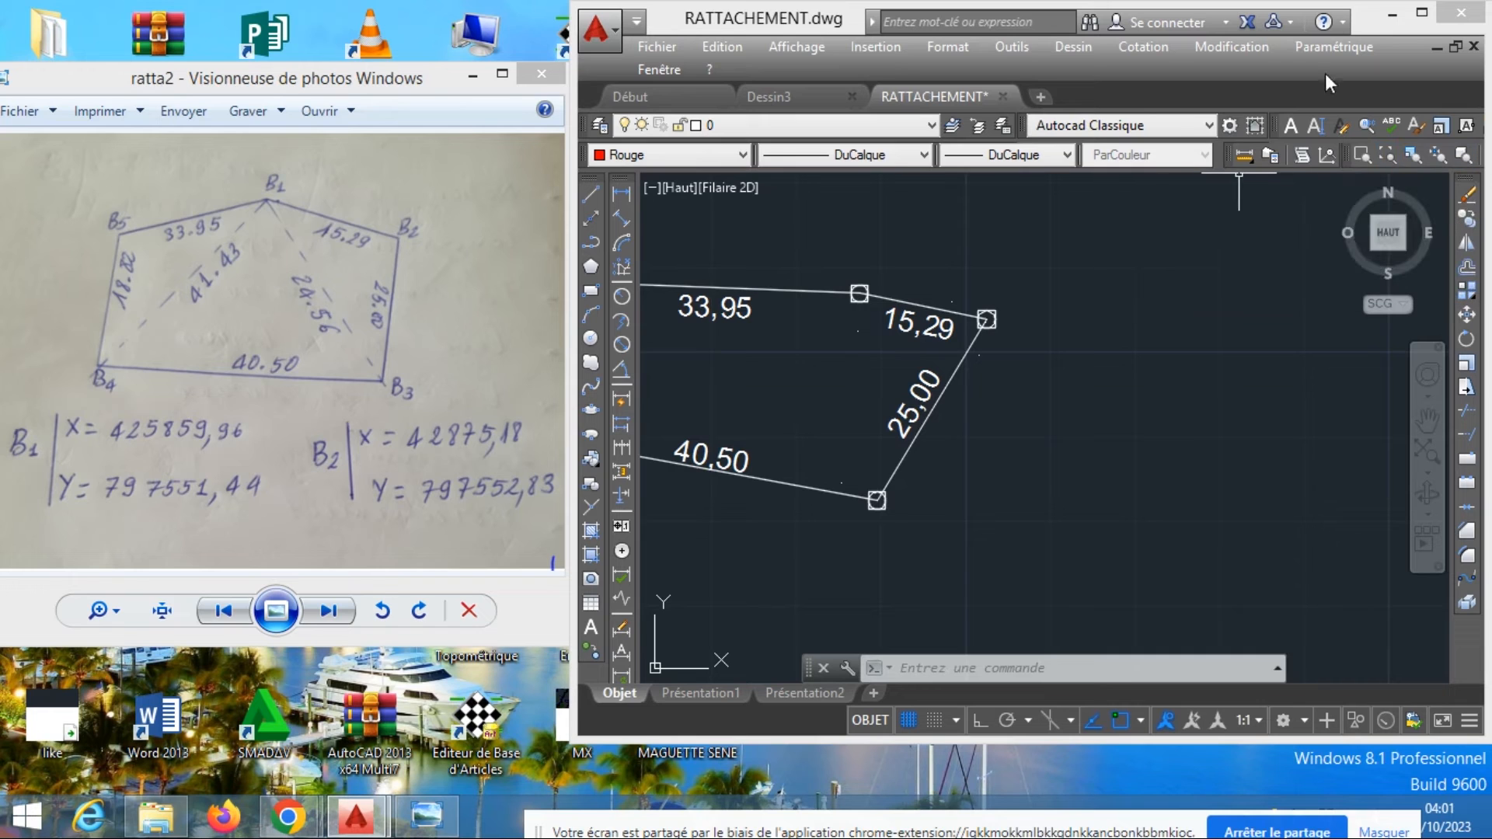
# Shift and widen the drawing window so it takes up more of the screen, still leaving the parcel sketch visible
pyautogui.moveTo(820, 20); pyautogui.dragTo(765, 19)
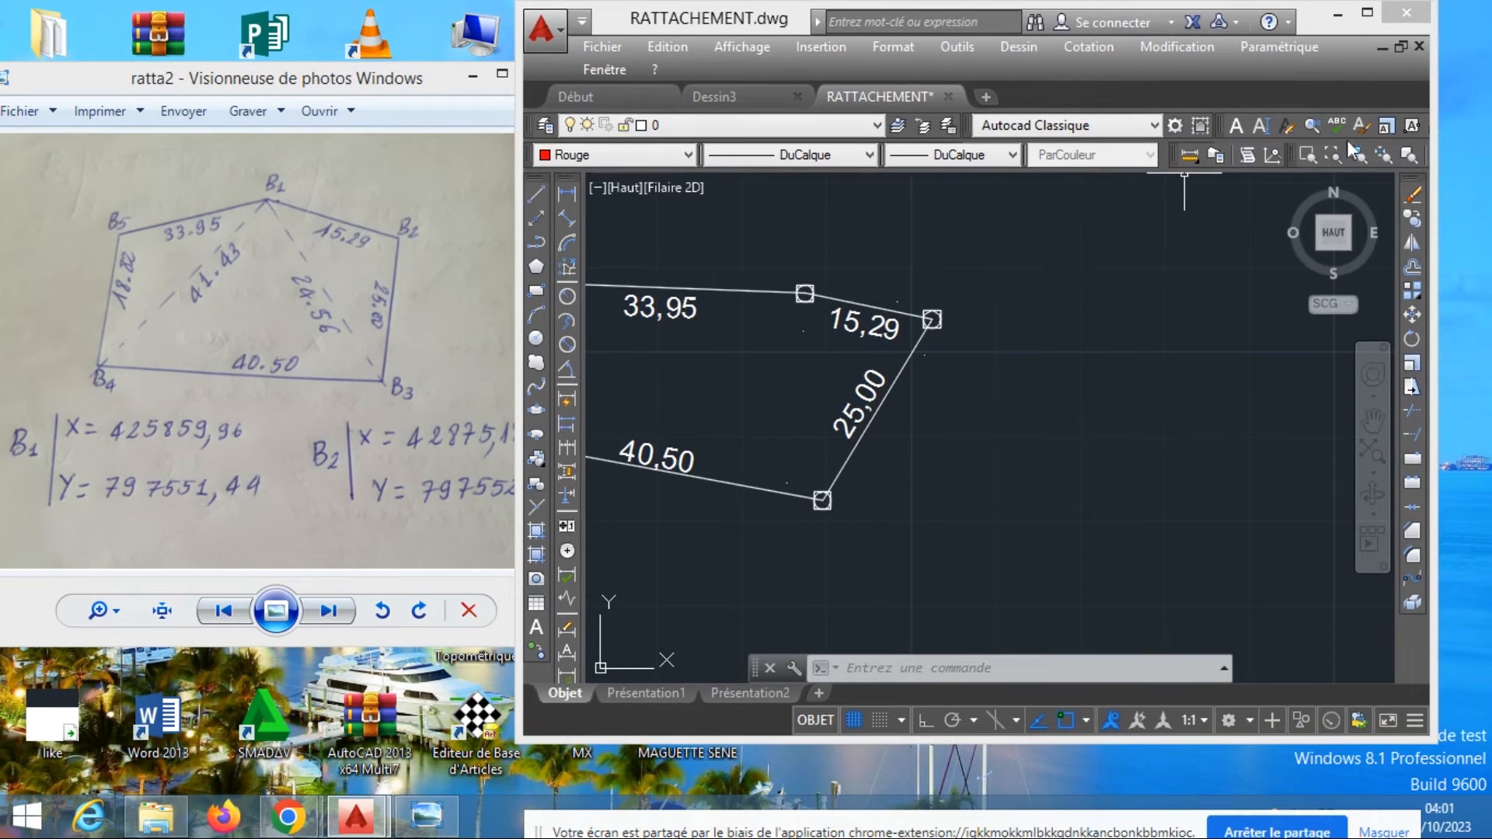
pyautogui.moveTo(1436, 126); pyautogui.dragTo(1485, 127)
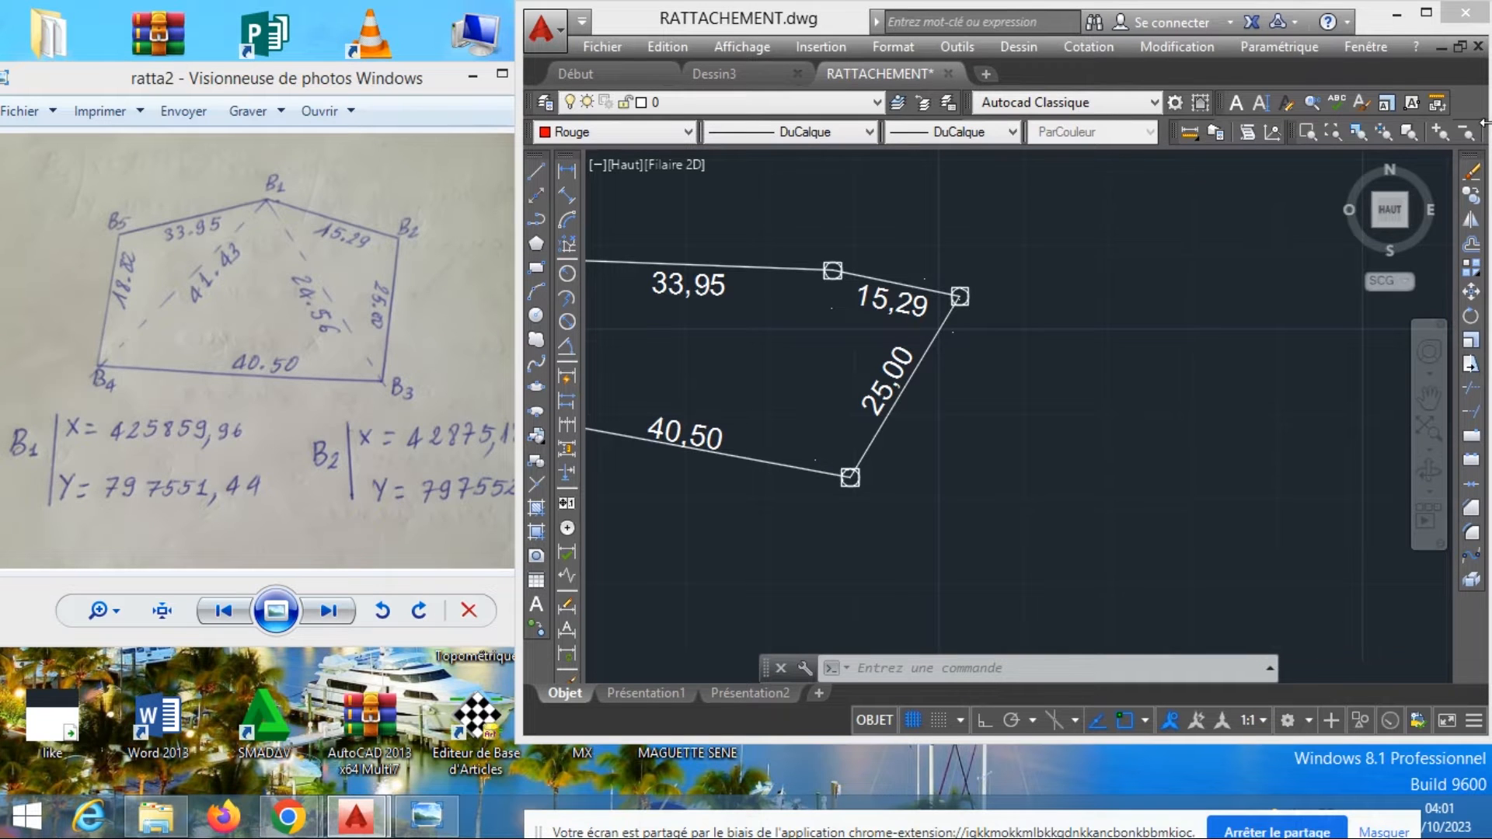
pyautogui.moveTo(787, 17); pyautogui.dragTo(717, 17)
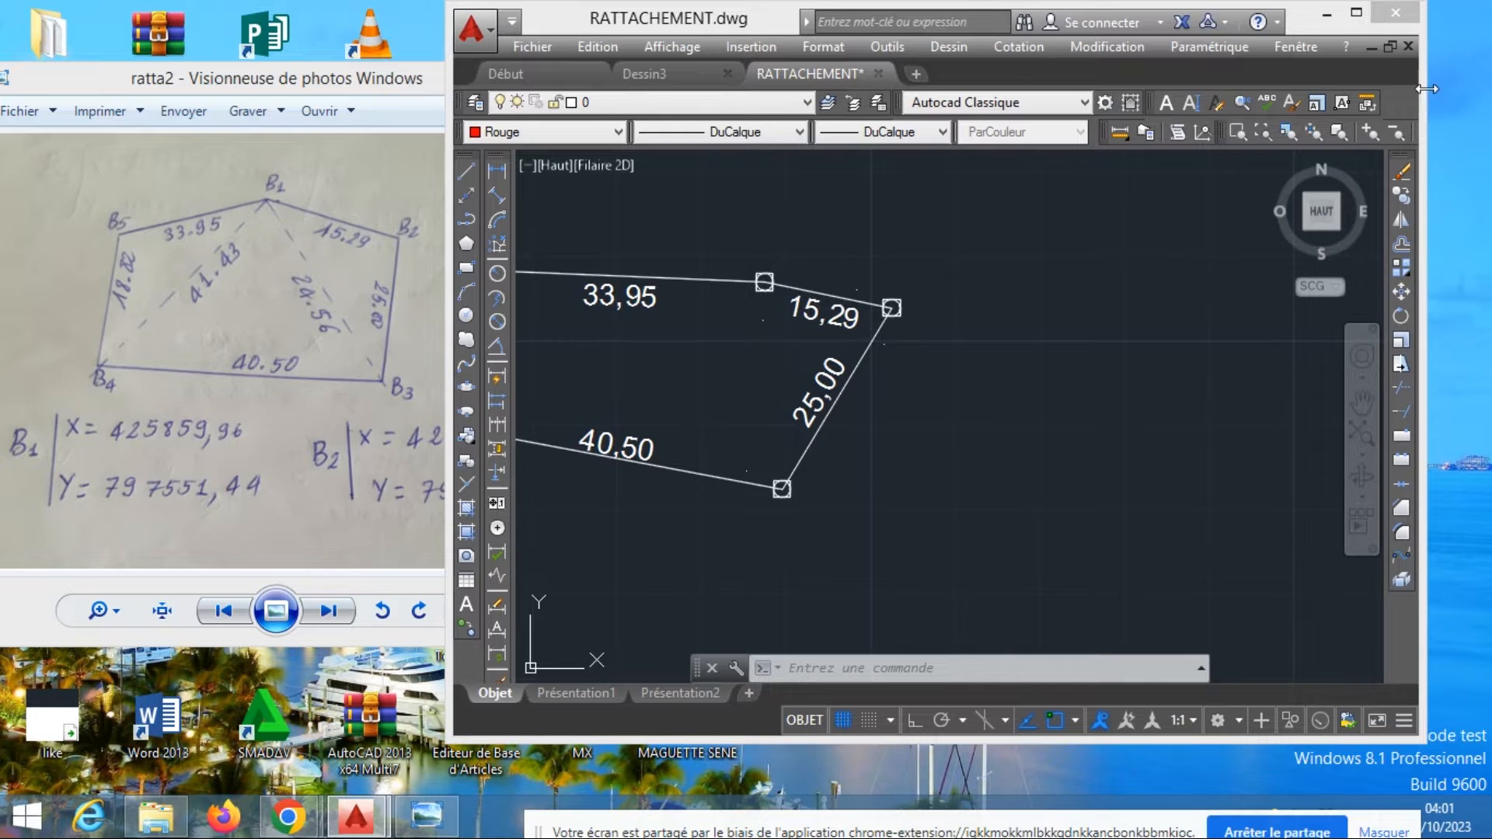
pyautogui.moveTo(1427, 85); pyautogui.dragTo(1484, 101)
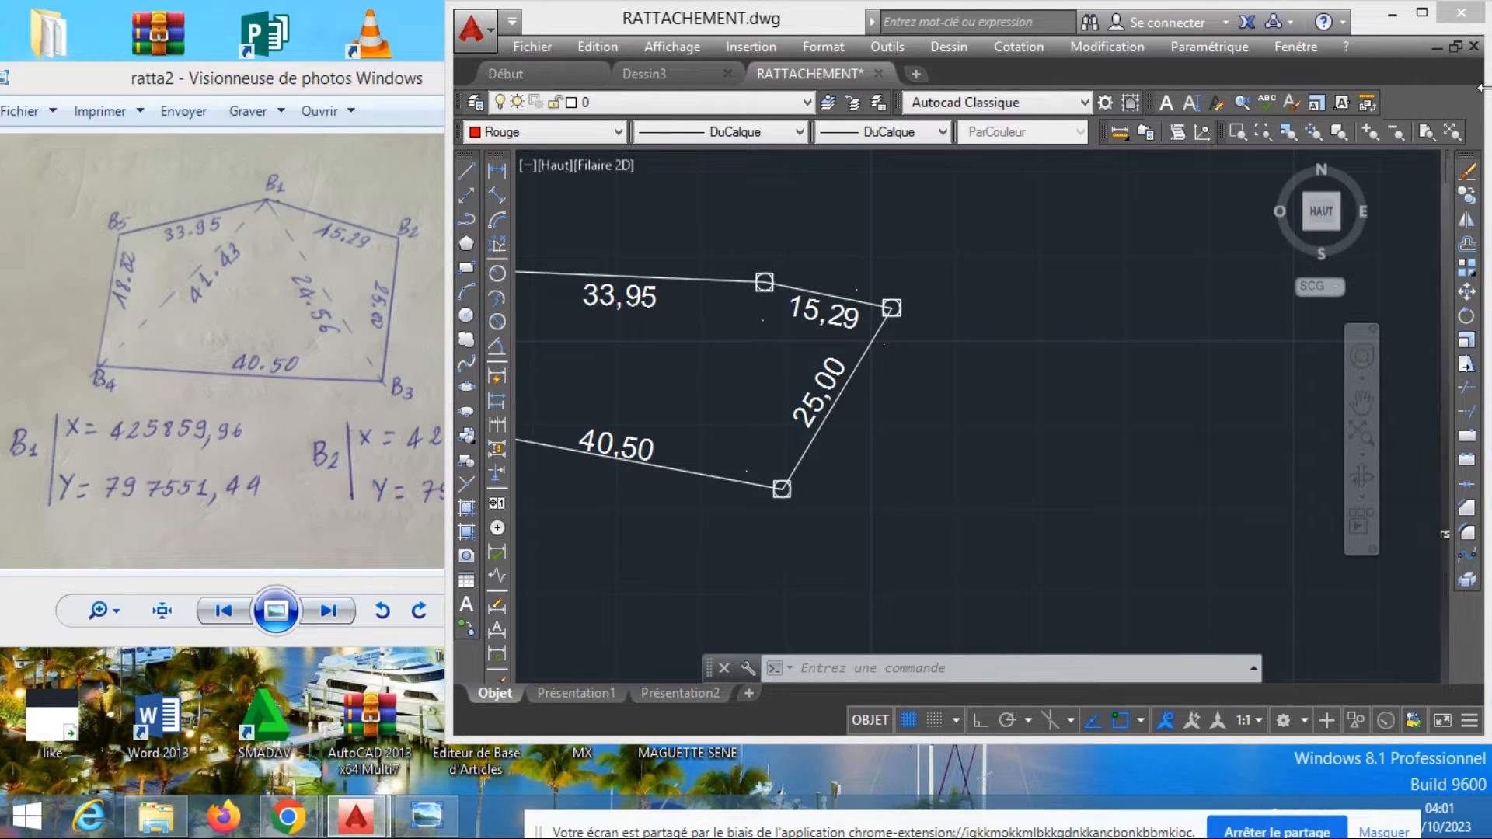
# Fit the whole drawing in view and inspect it for the parcel and the plotted B1 and B2 reference points
pyautogui.click(1452, 133)
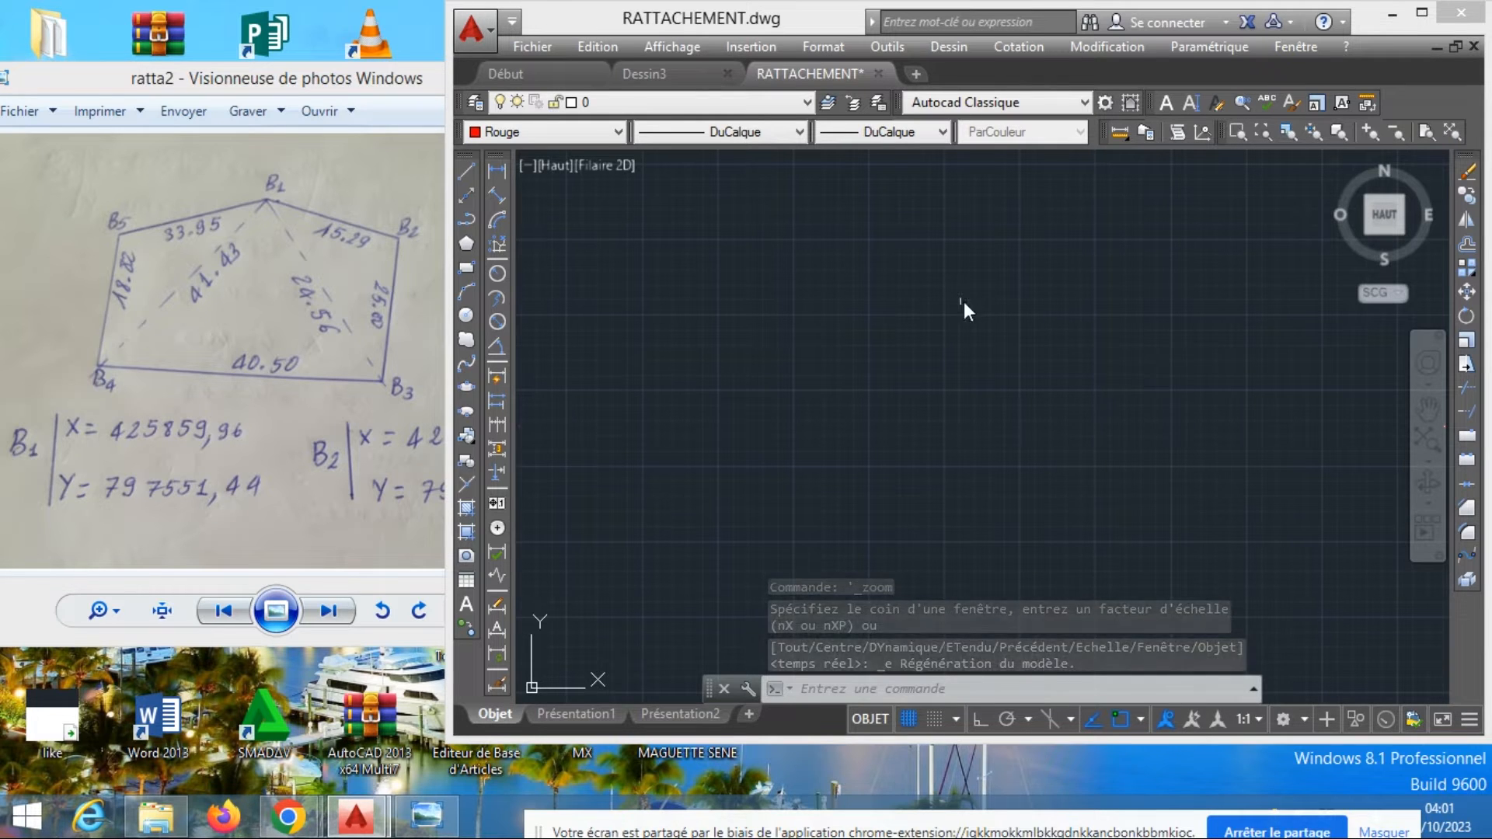
pyautogui.scroll(5, 1029, 363)
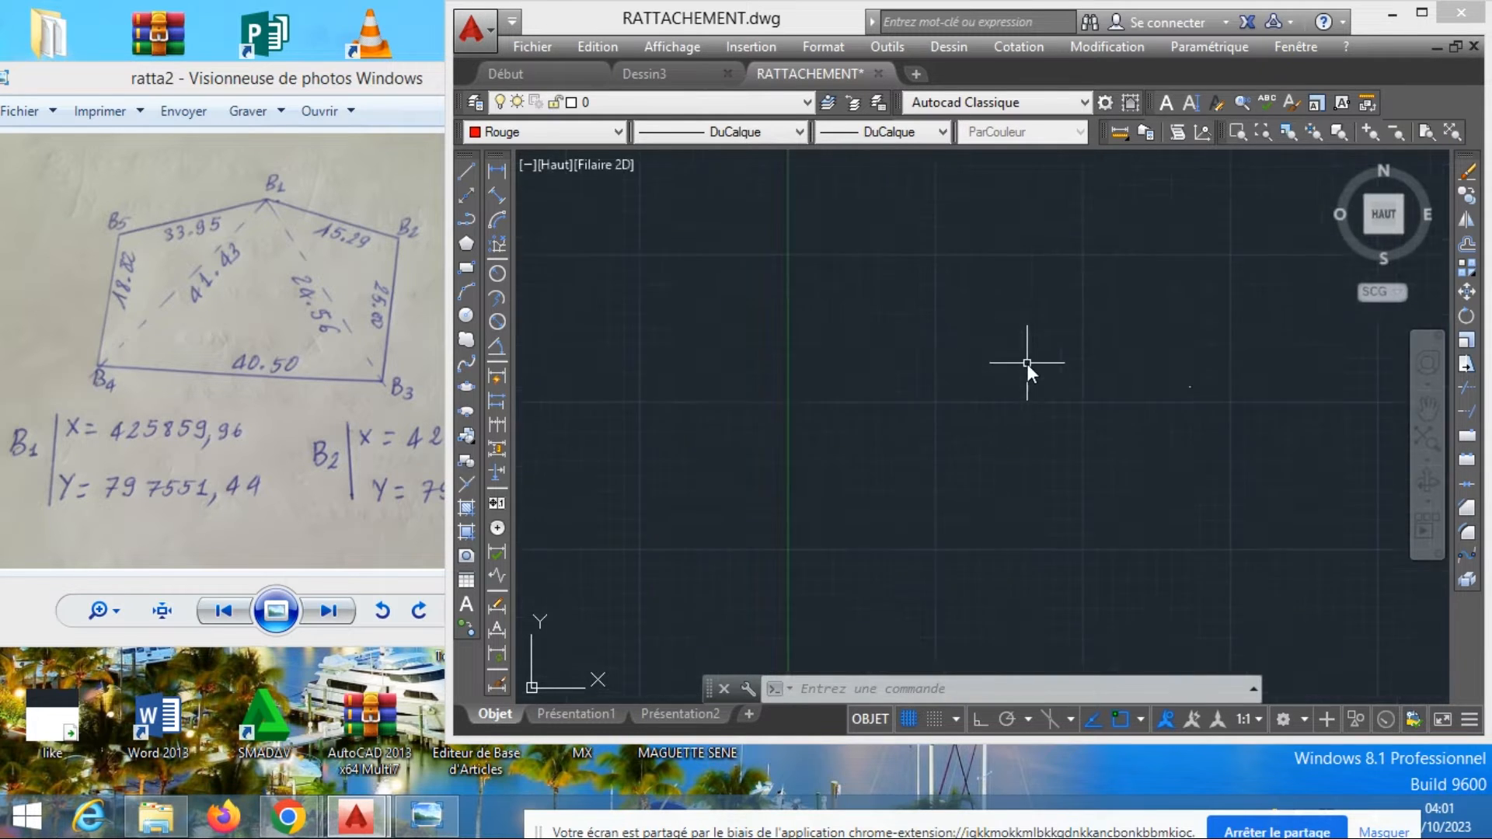
pyautogui.scroll(8, 1164, 379)
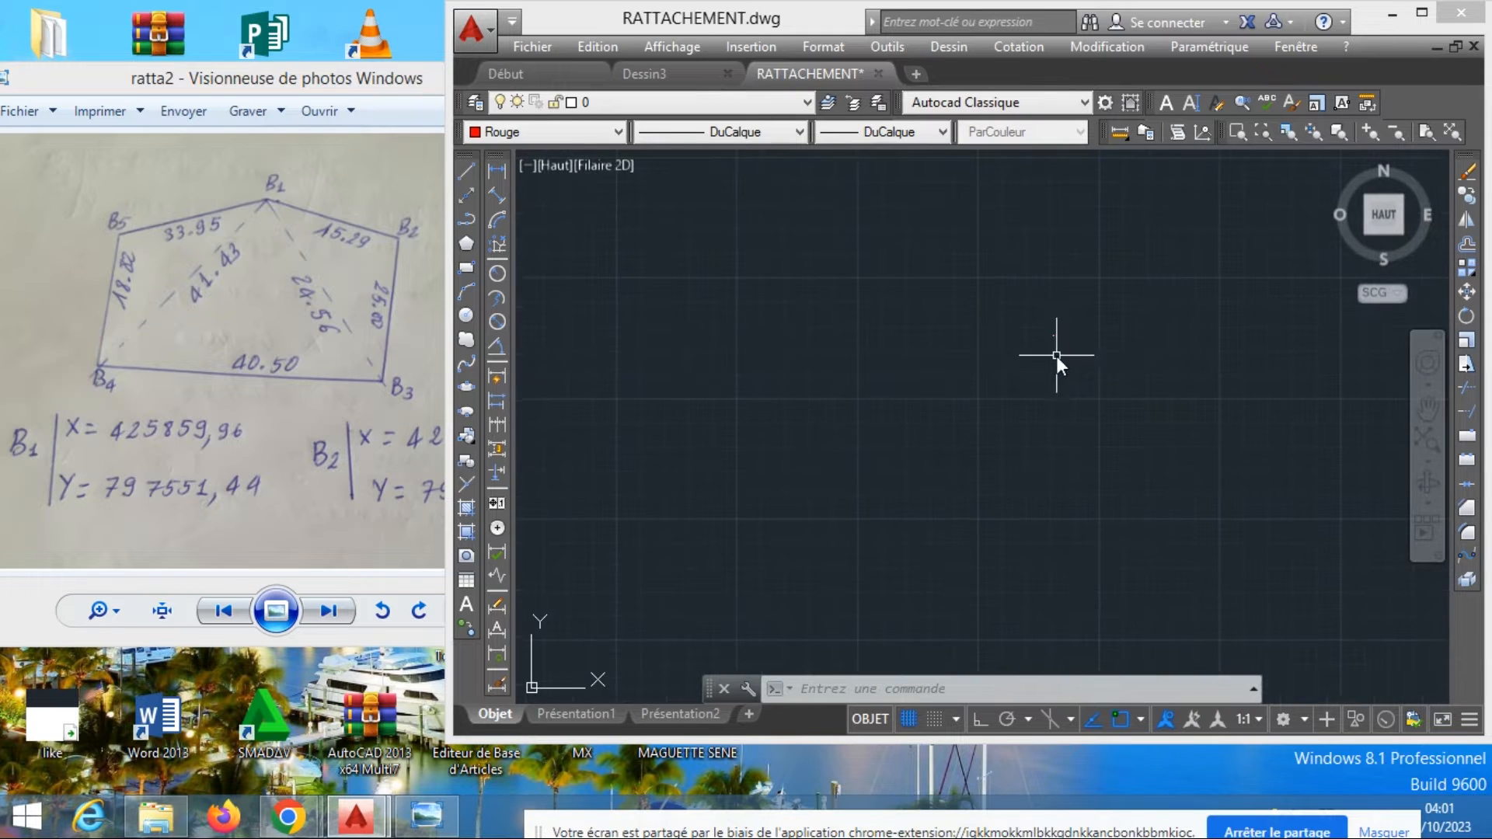
pyautogui.scroll(5, 1132, 288)
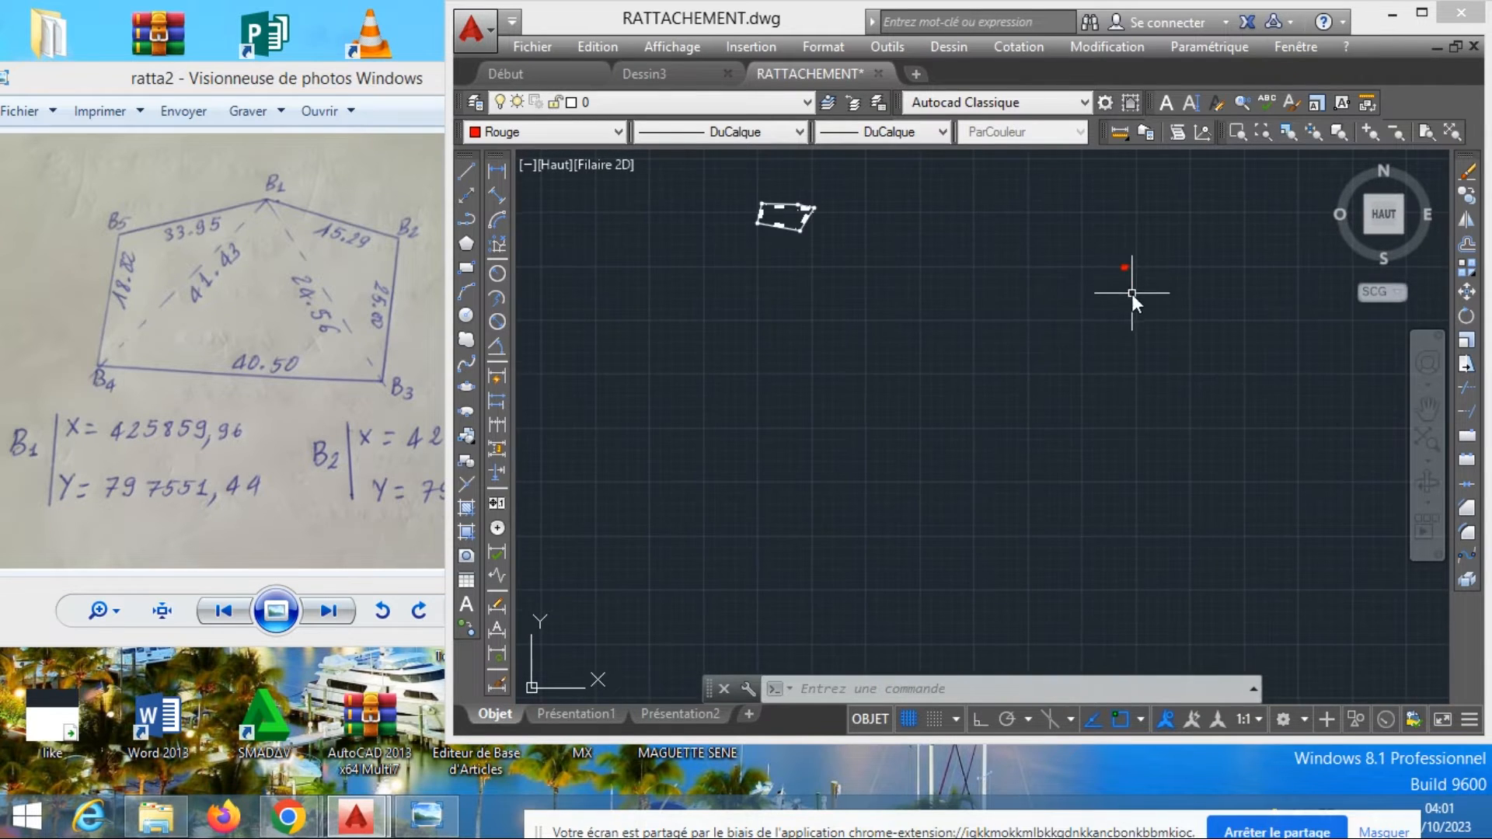
pyautogui.scroll(10, 1134, 280)
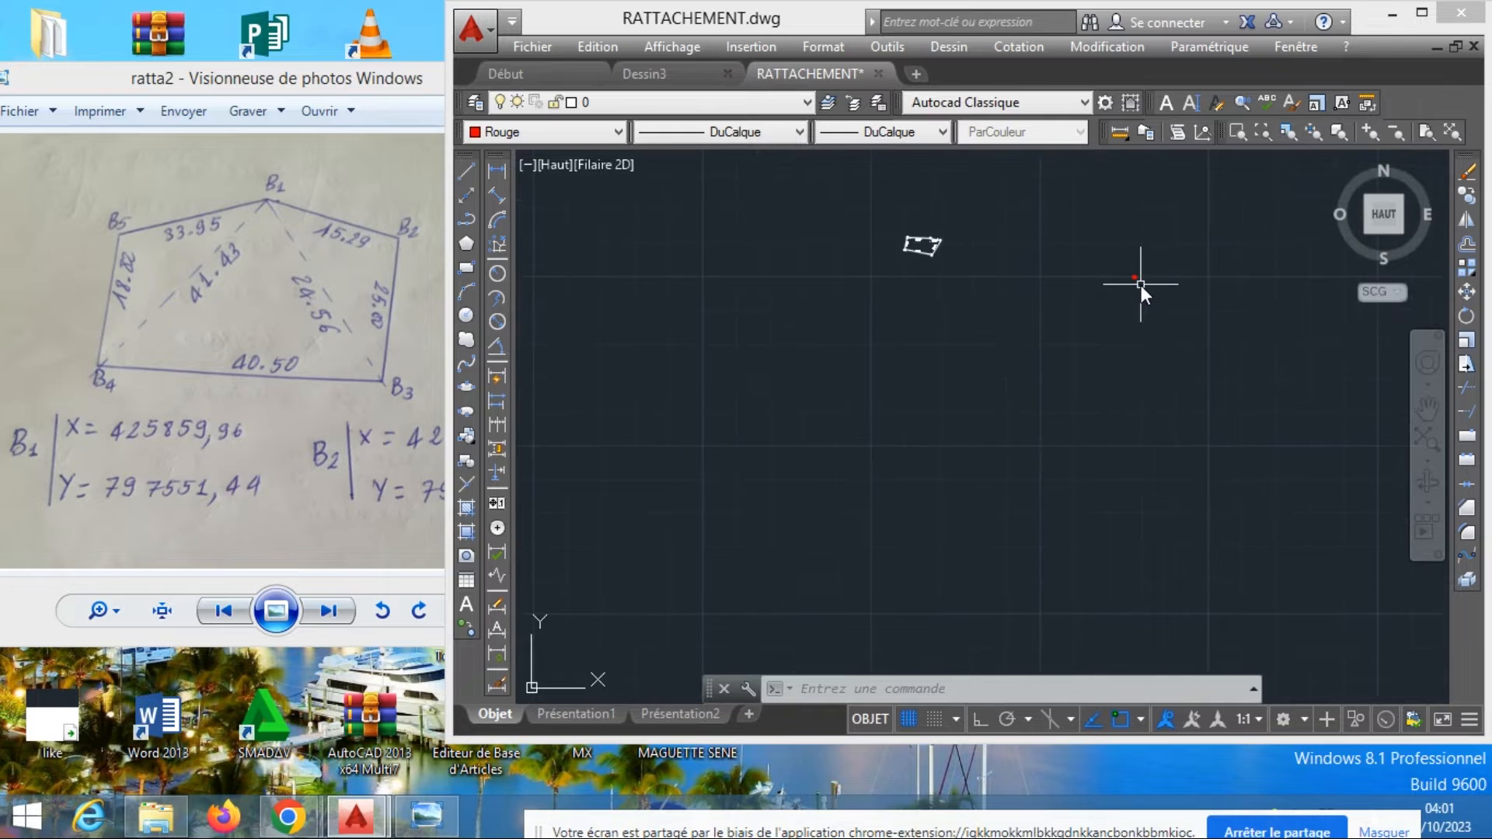
pyautogui.scroll(4, 1191, 443)
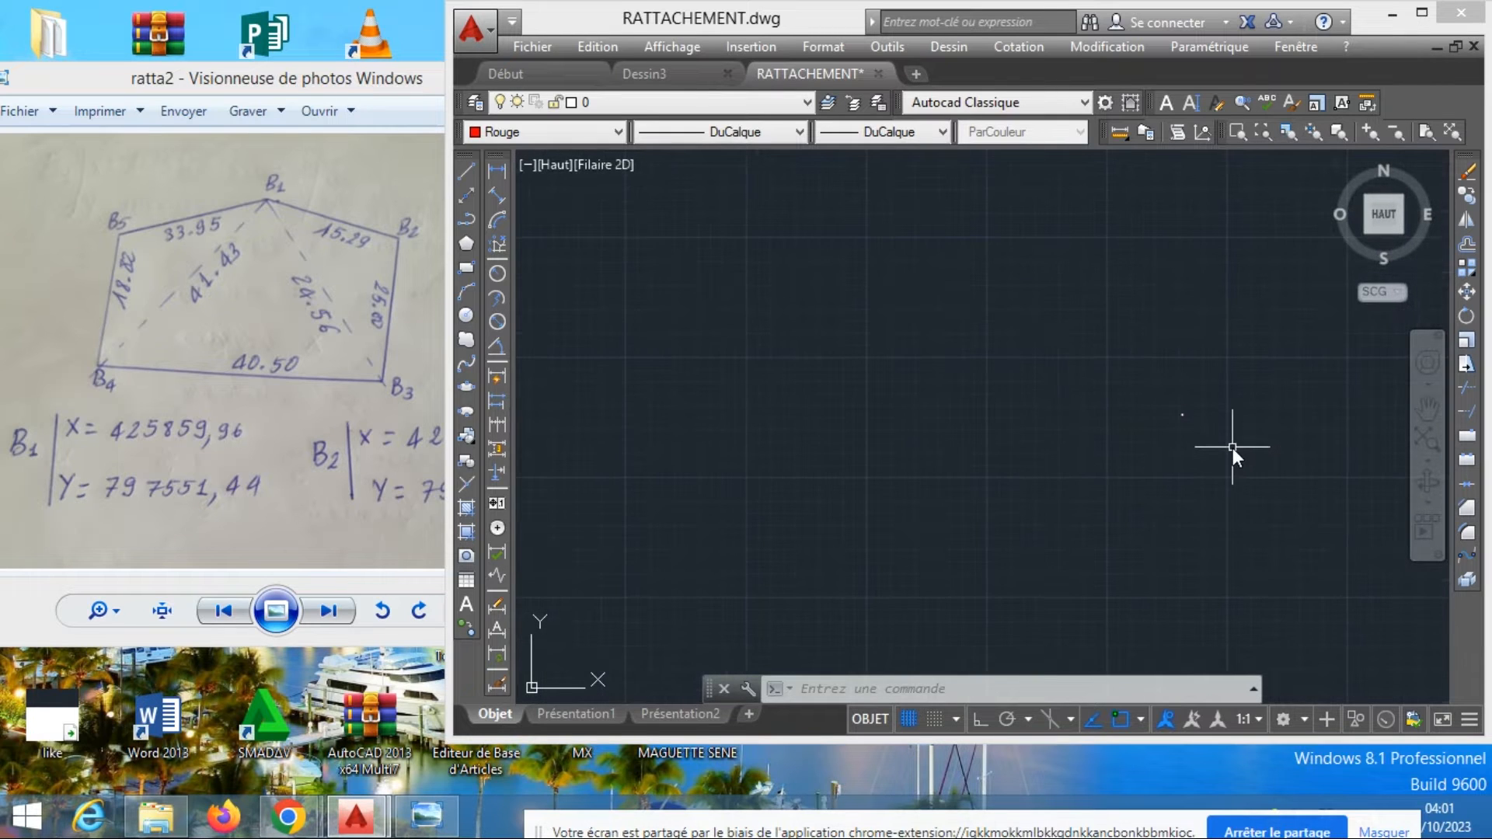
pyautogui.scroll(-4, 1232, 446)
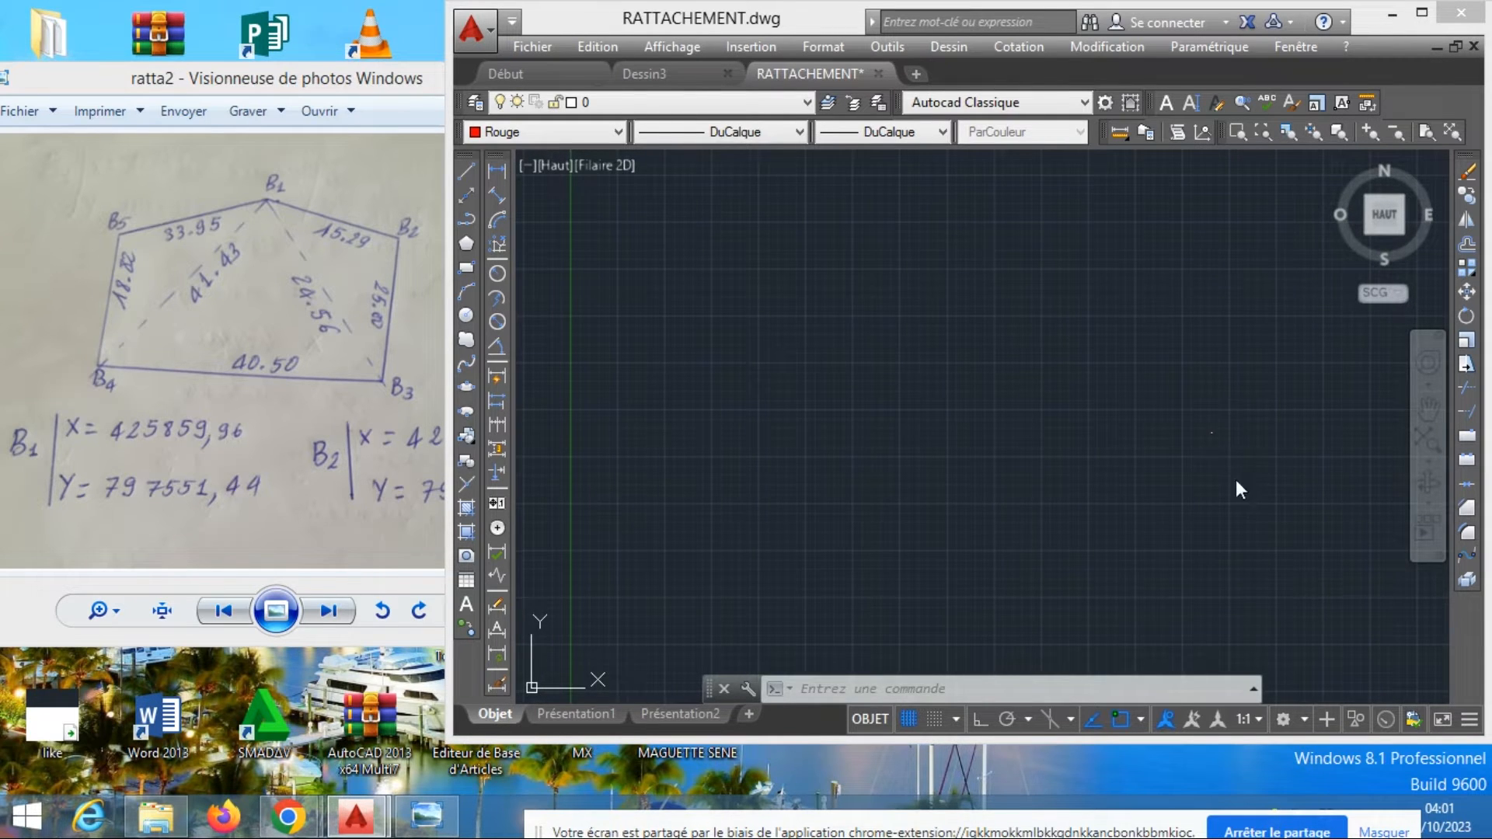
pyautogui.moveTo(1235, 489); pyautogui.dragTo(1193, 433, button='middle')
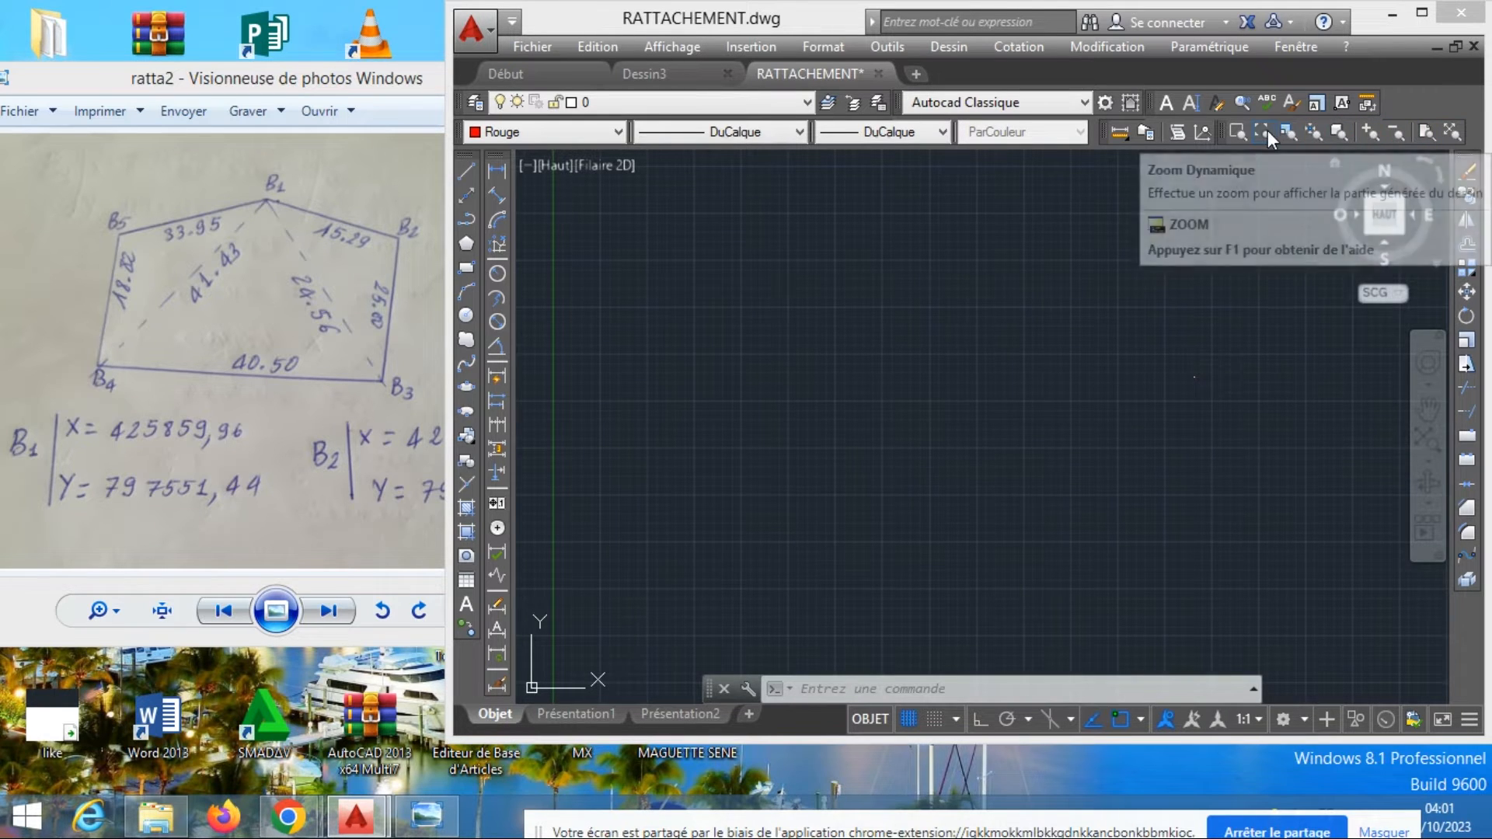
pyautogui.click(1312, 132)
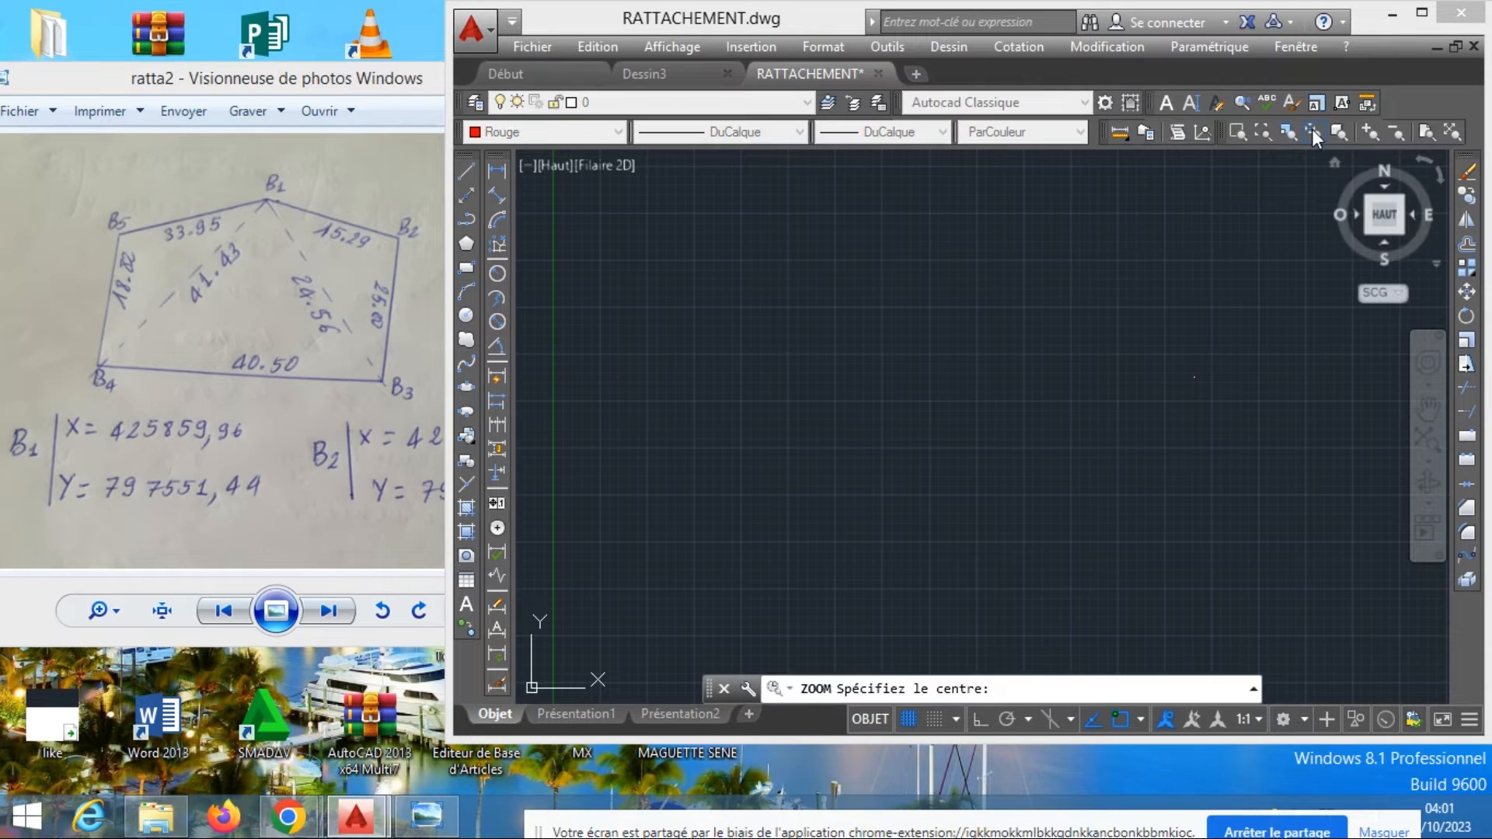
pyautogui.click(1312, 131)
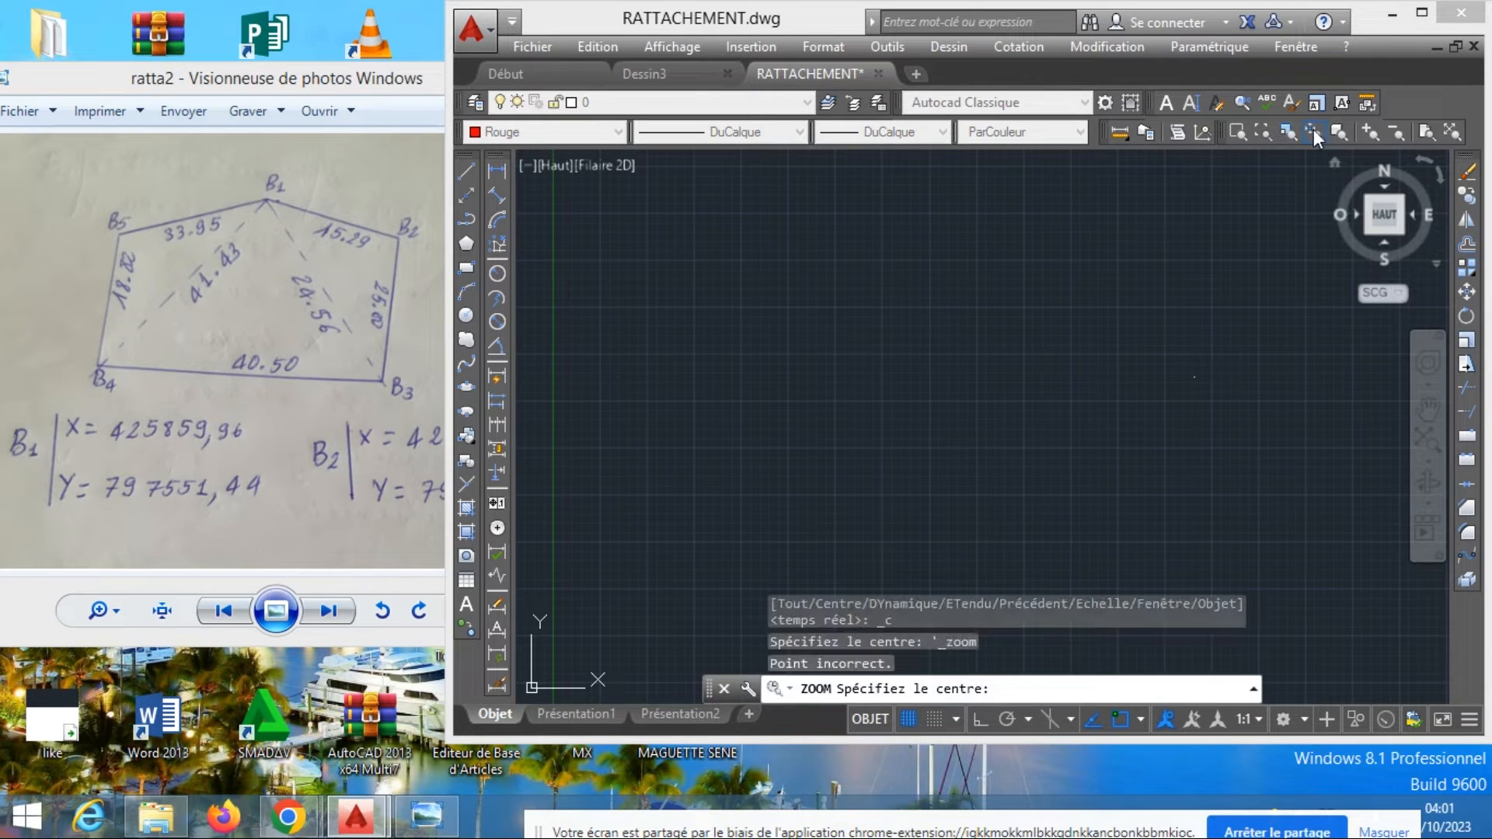
pyautogui.click(1313, 134)
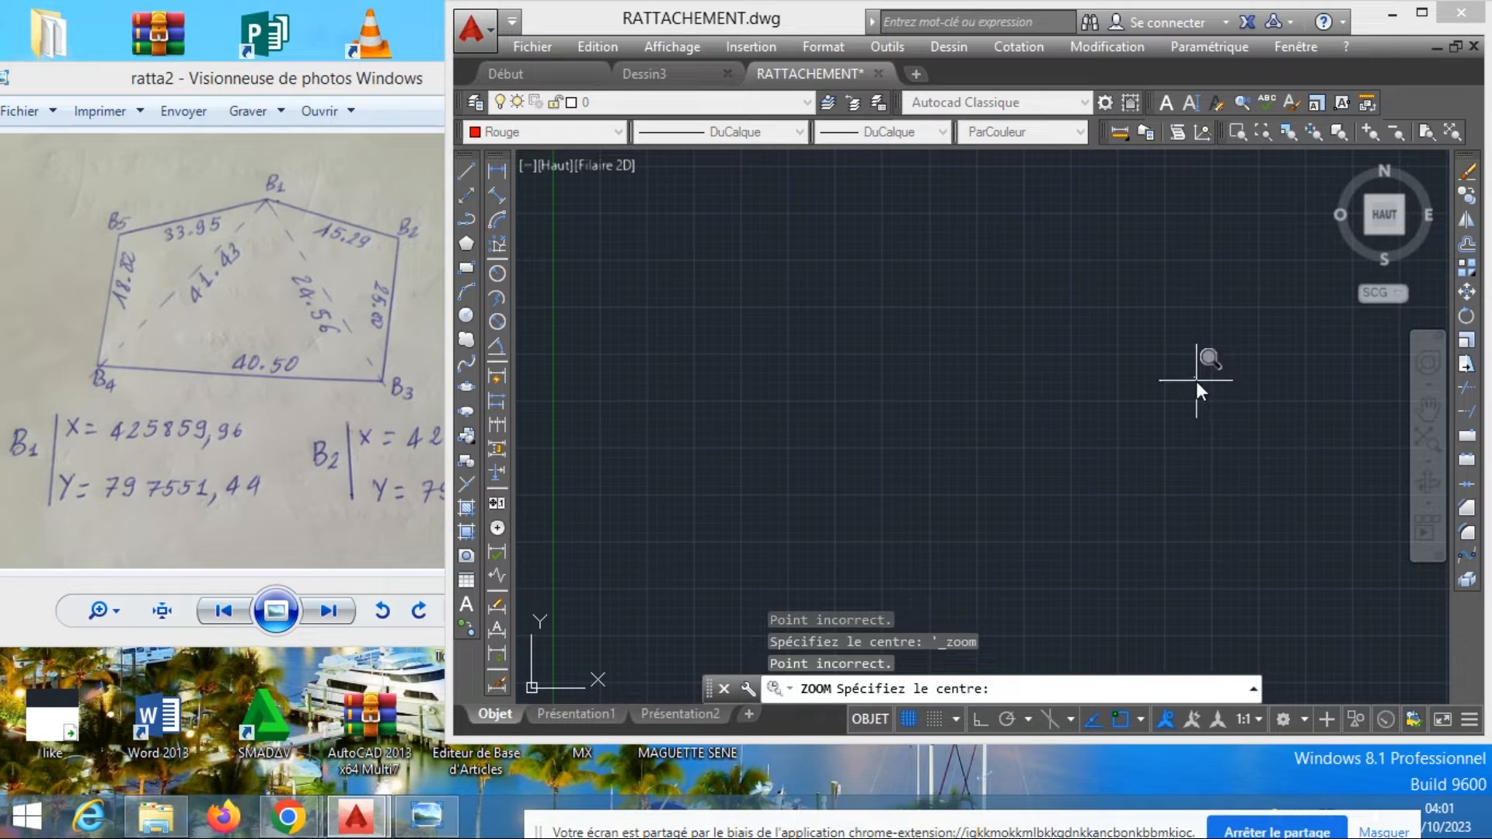
pyautogui.click(1183, 404)
pyautogui.click(1183, 410)
pyautogui.scroll(1, 1180, 412)
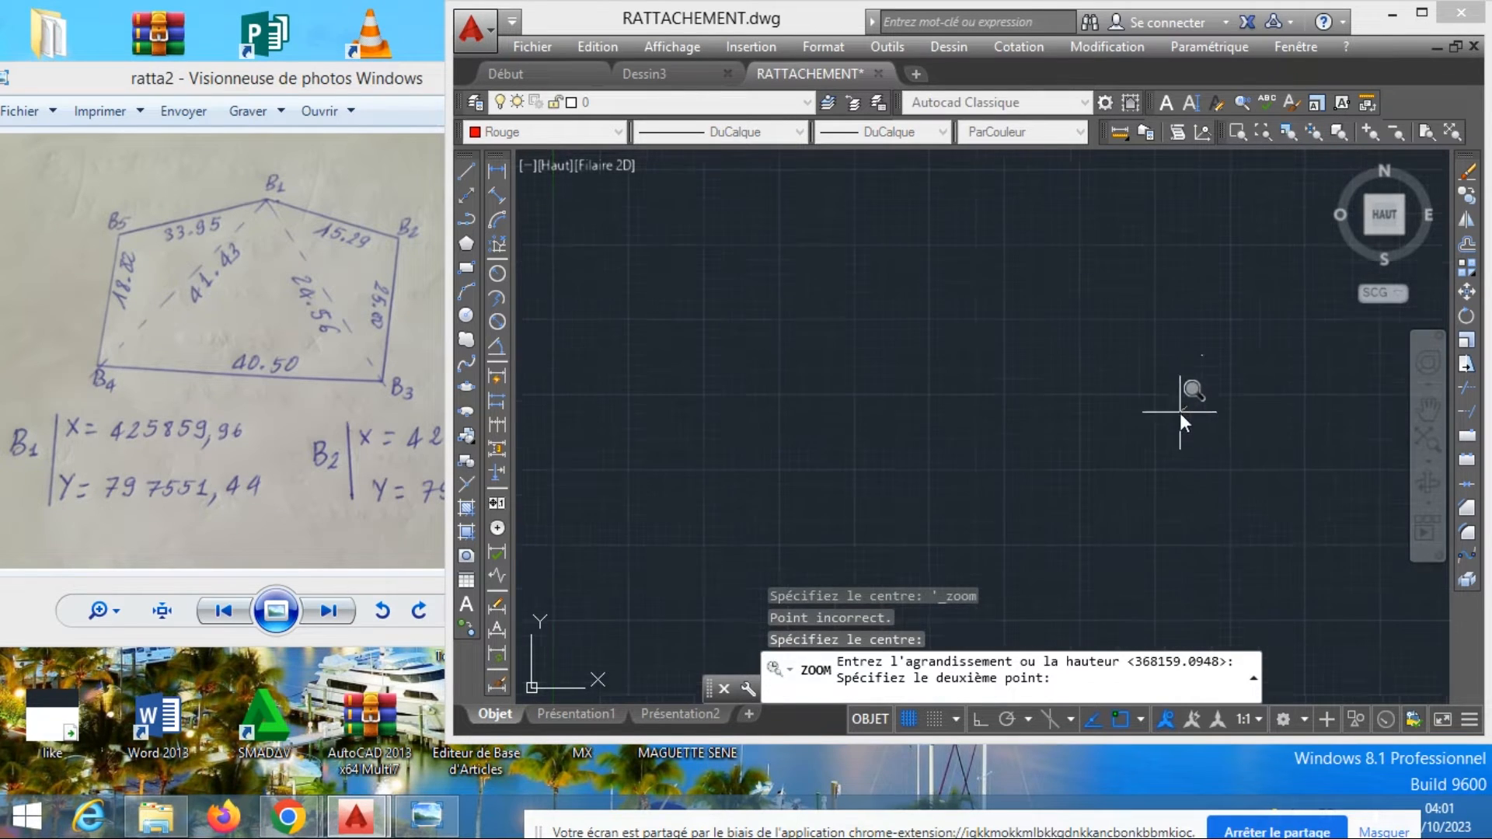
pyautogui.scroll(-1, 1221, 364)
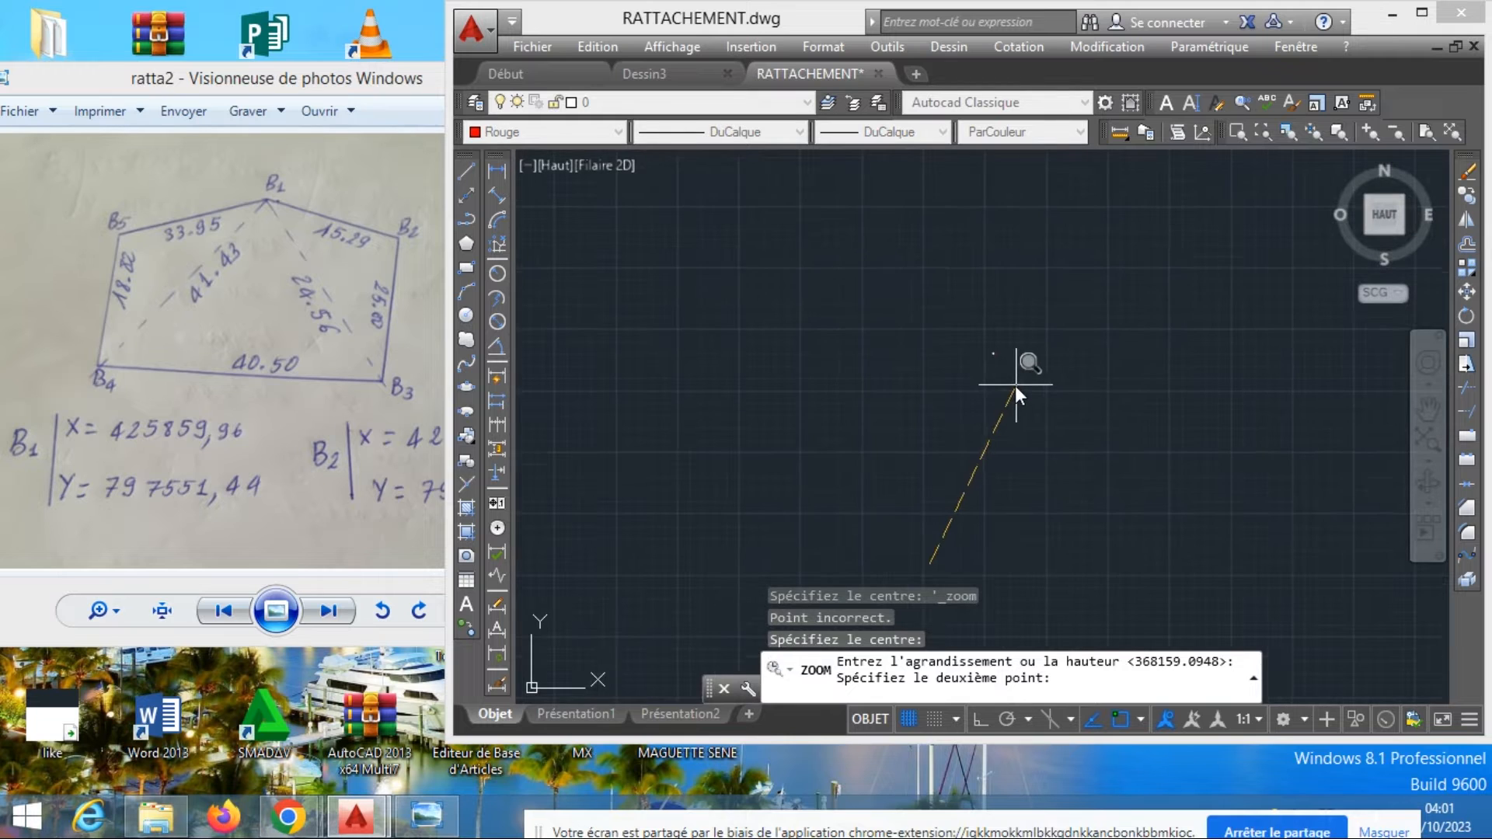
pyautogui.press('Escape')
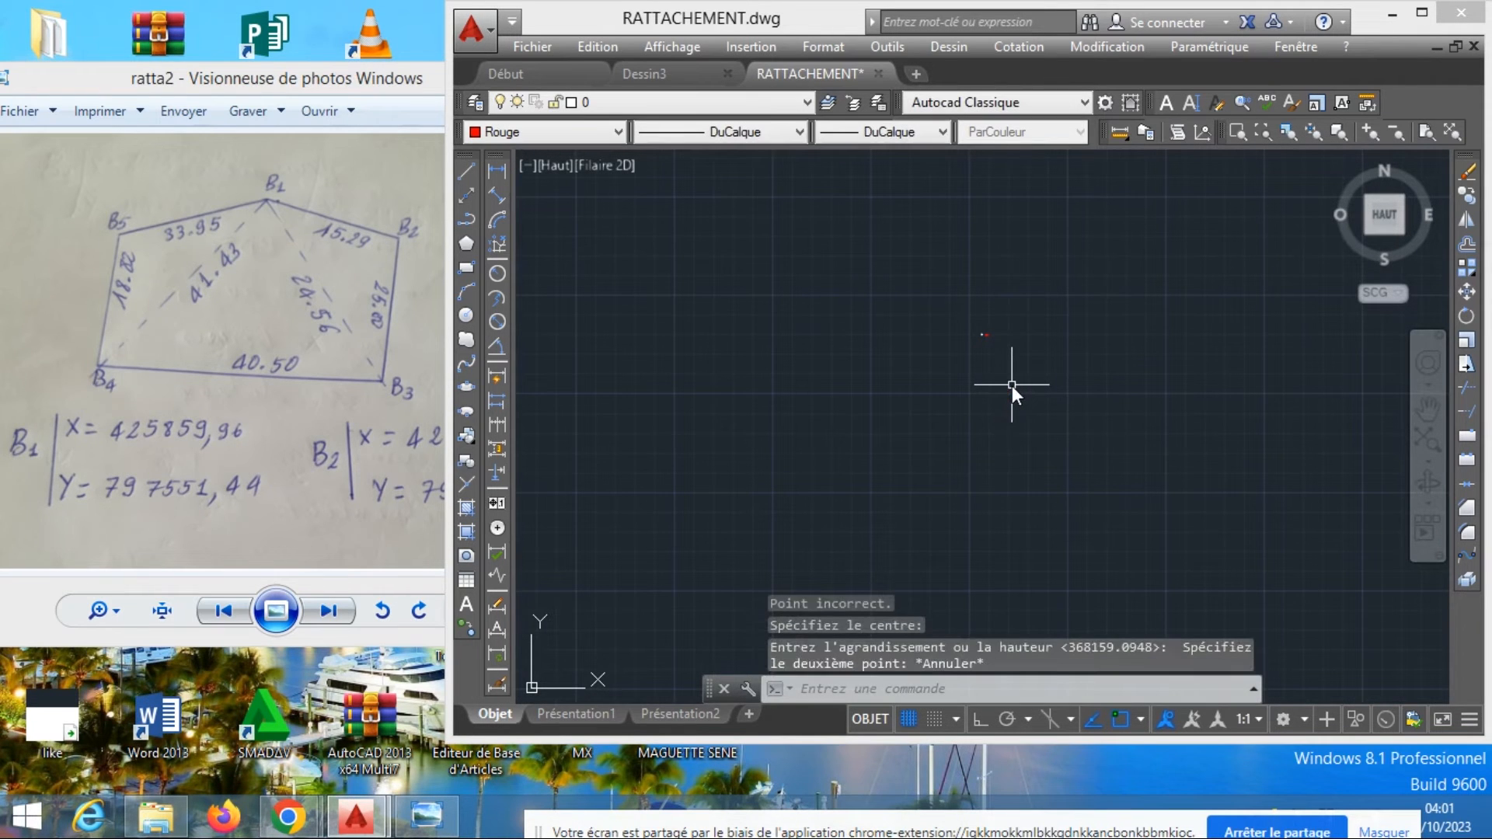
# Check the parcel against the nearby red reference point, and display the drawing extents again
pyautogui.scroll(1, 935, 356)
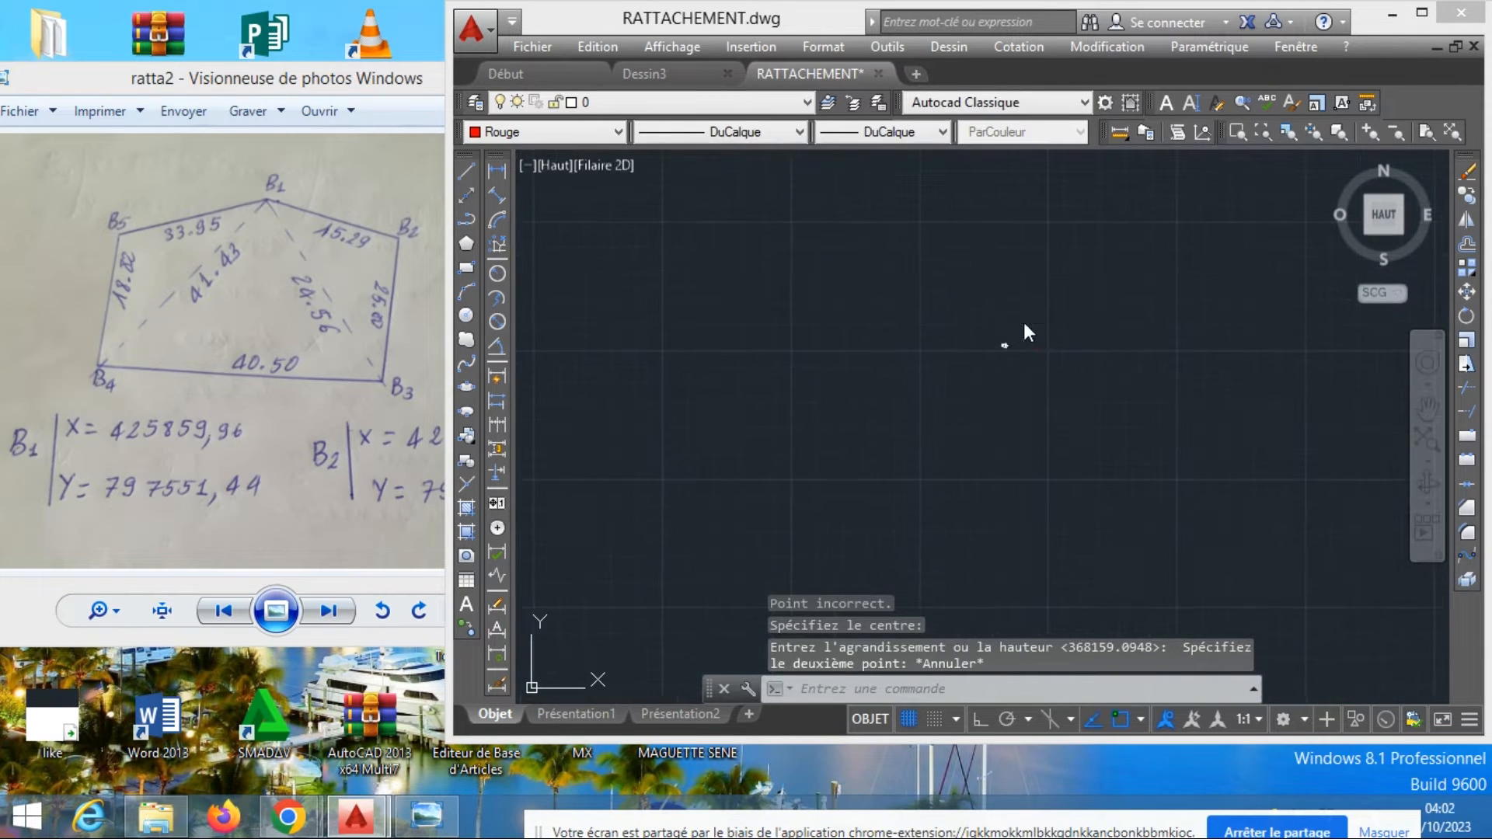
pyautogui.scroll(5, 1038, 363)
pyautogui.scroll(-3, 1072, 398)
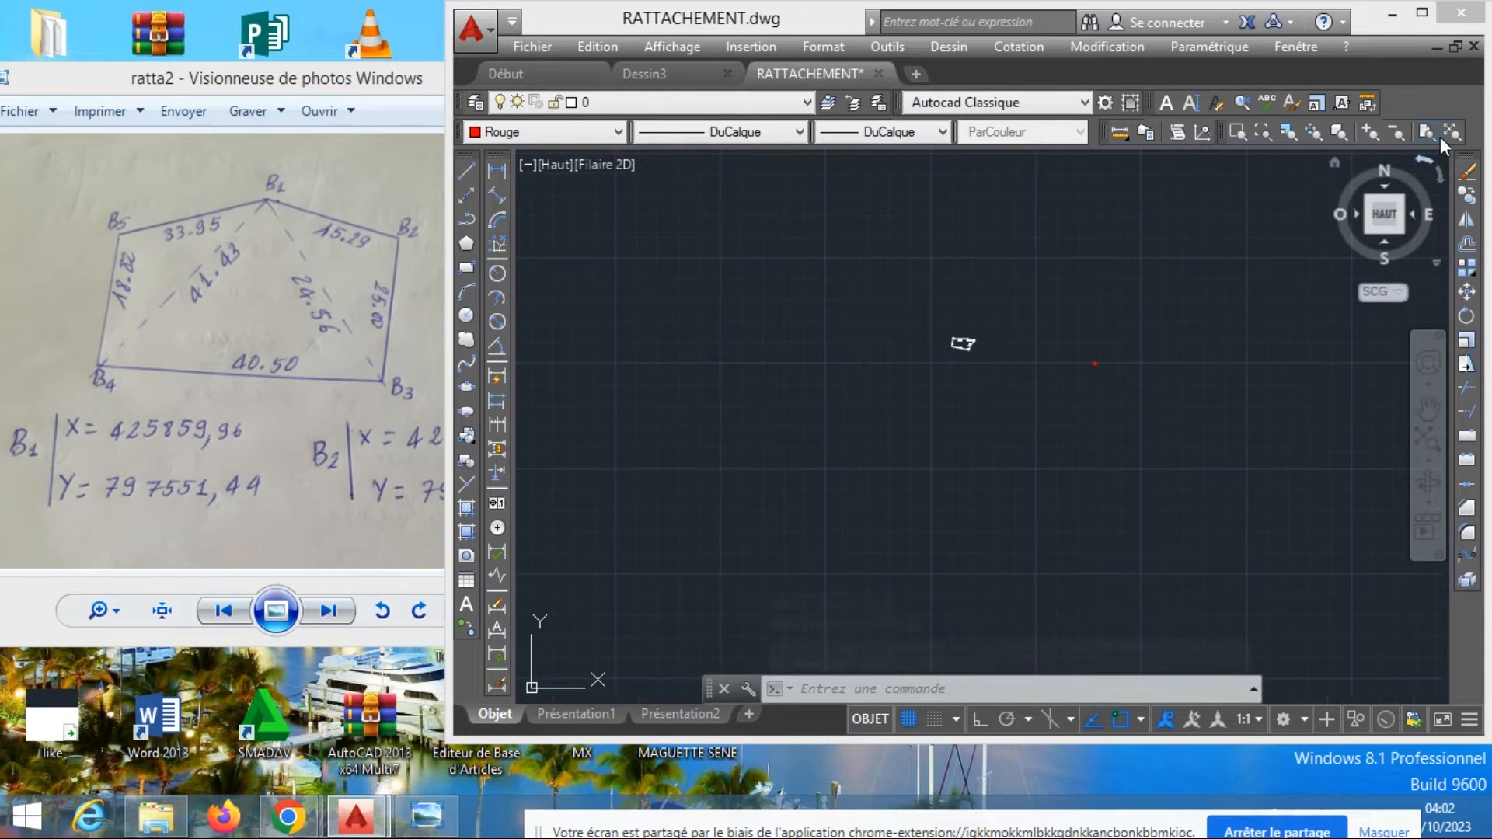
pyautogui.click(1448, 132)
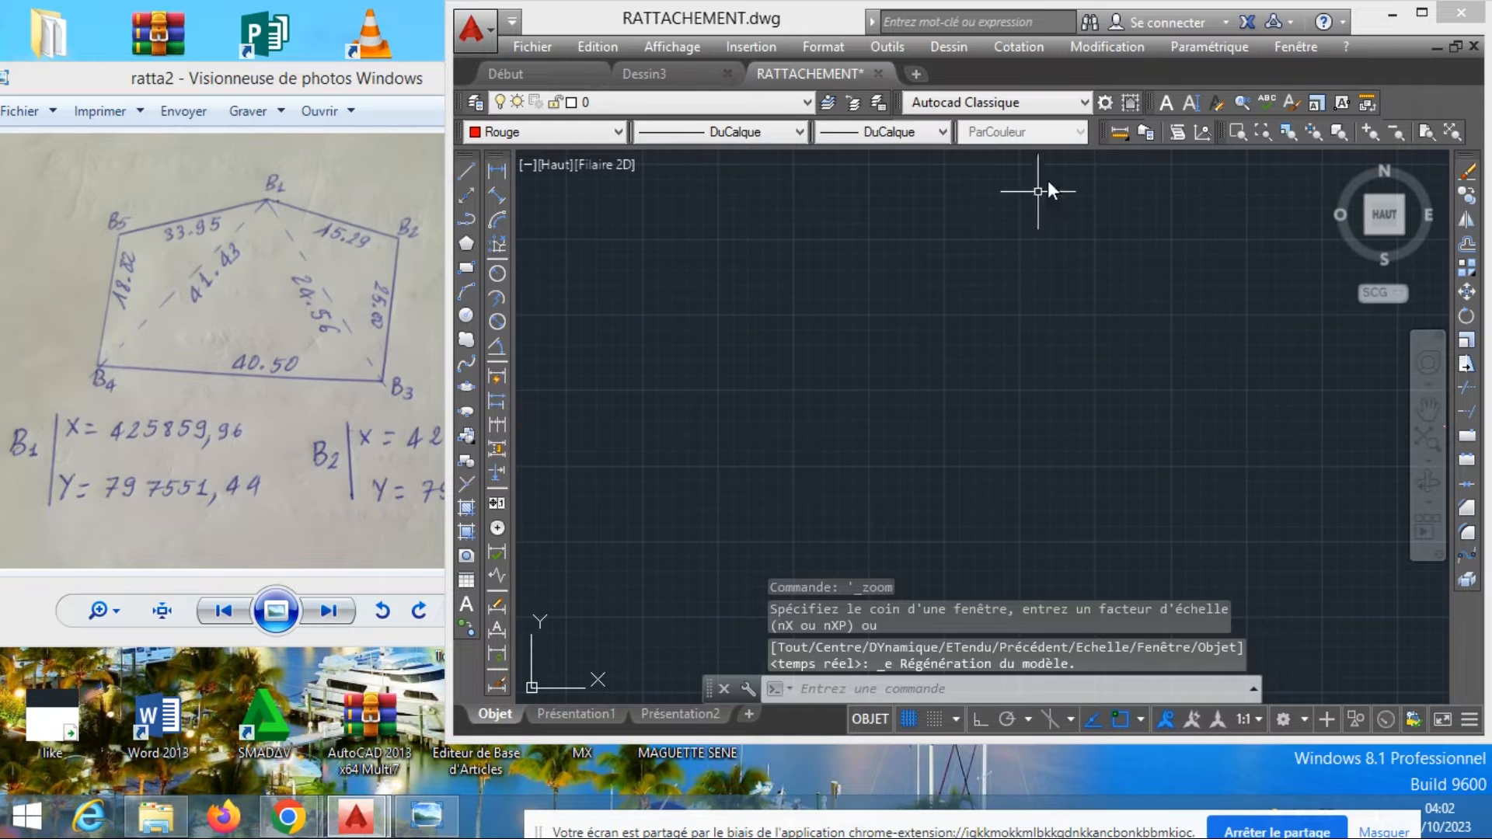
# Maximize the drawing window and replace the floating command line with the docked one
pyautogui.click(1422, 13)
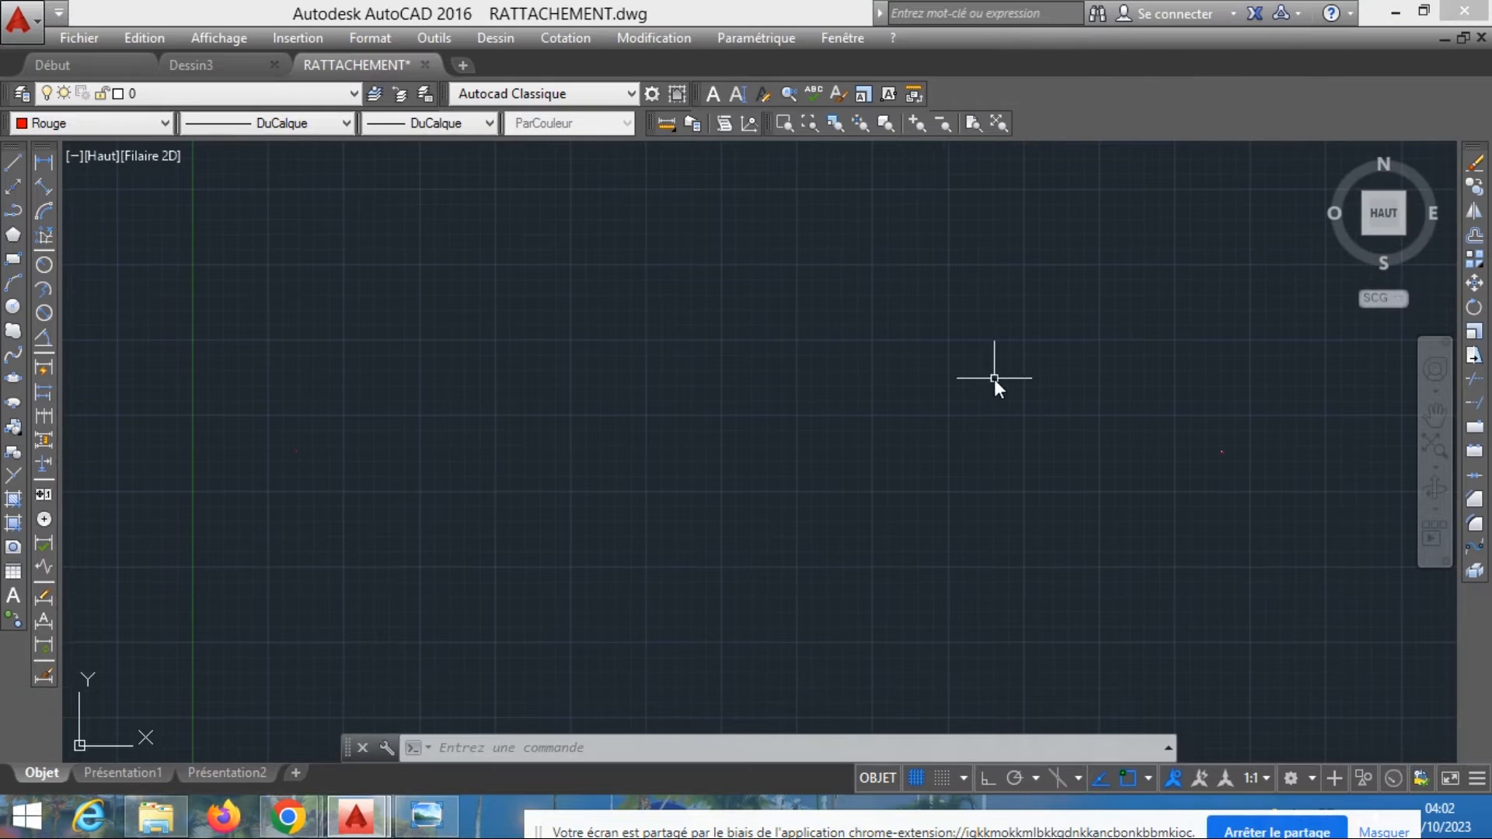
pyautogui.click(358, 747)
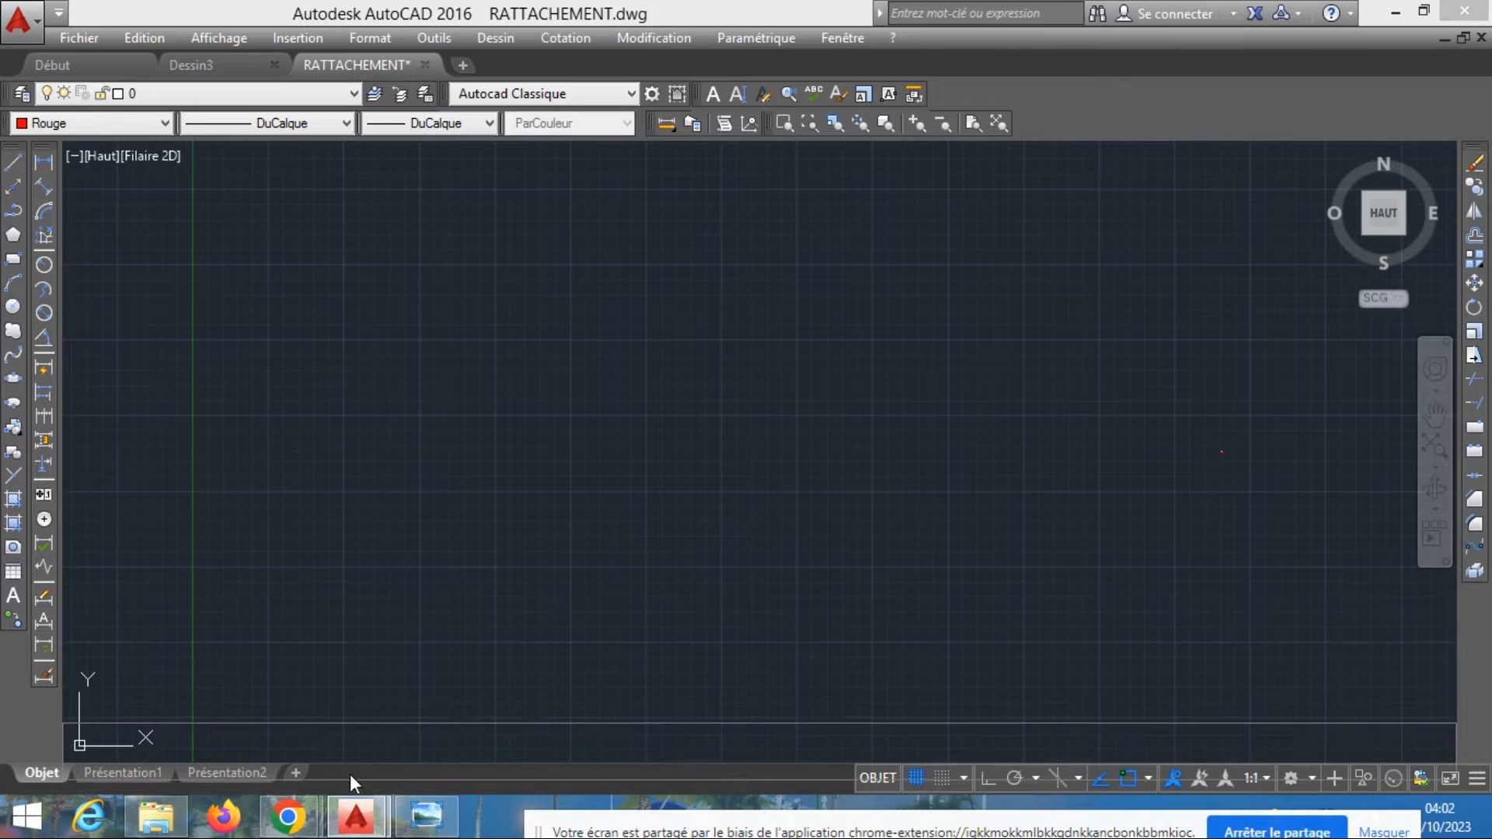
pyautogui.hotkey('ctrl', '9')
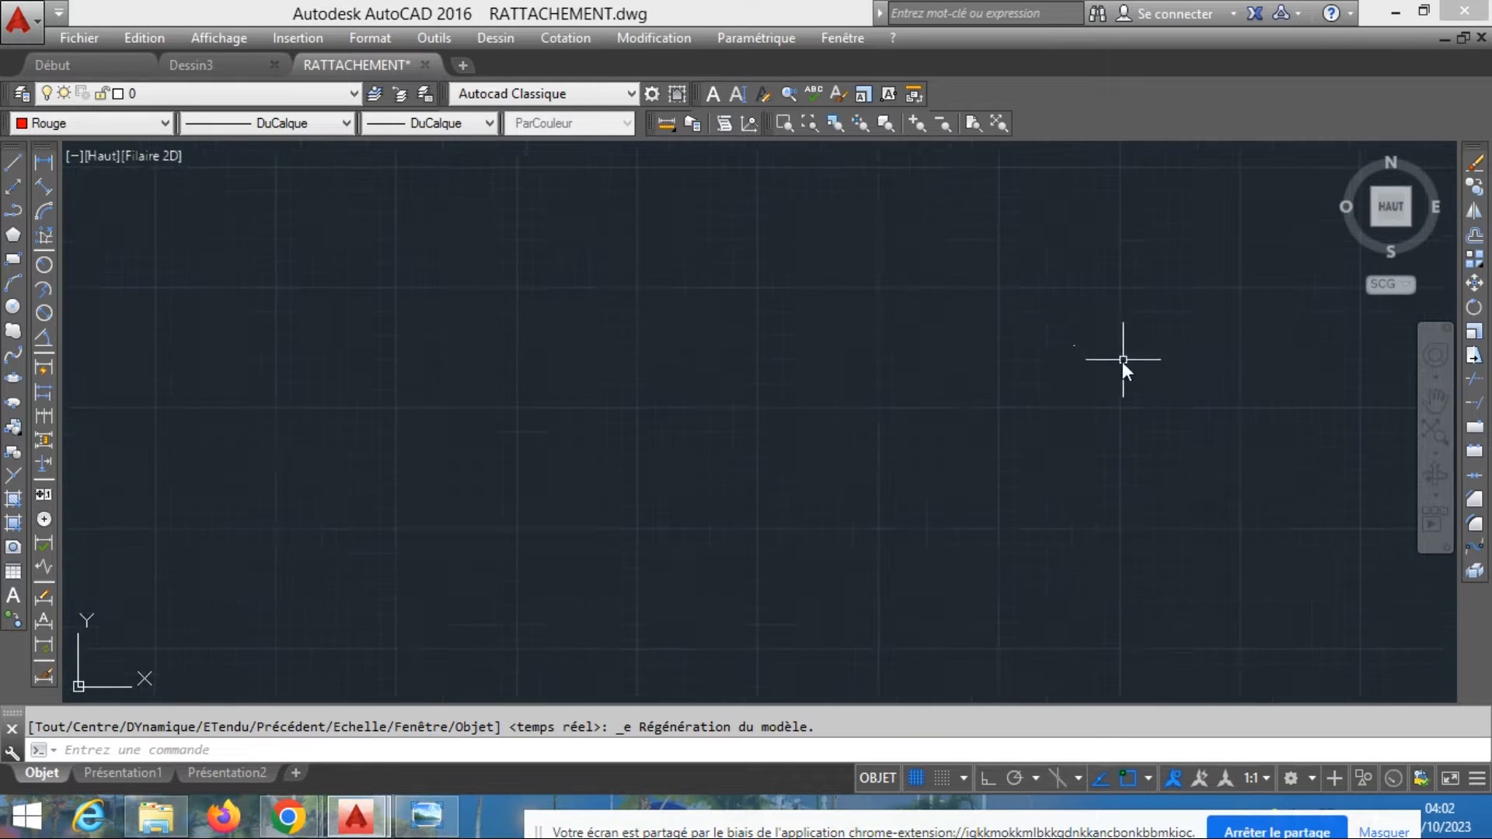
# Search the maximized drawing around the parcel and beyond it for the two plotted reference points
pyautogui.scroll(2, 1071, 352)
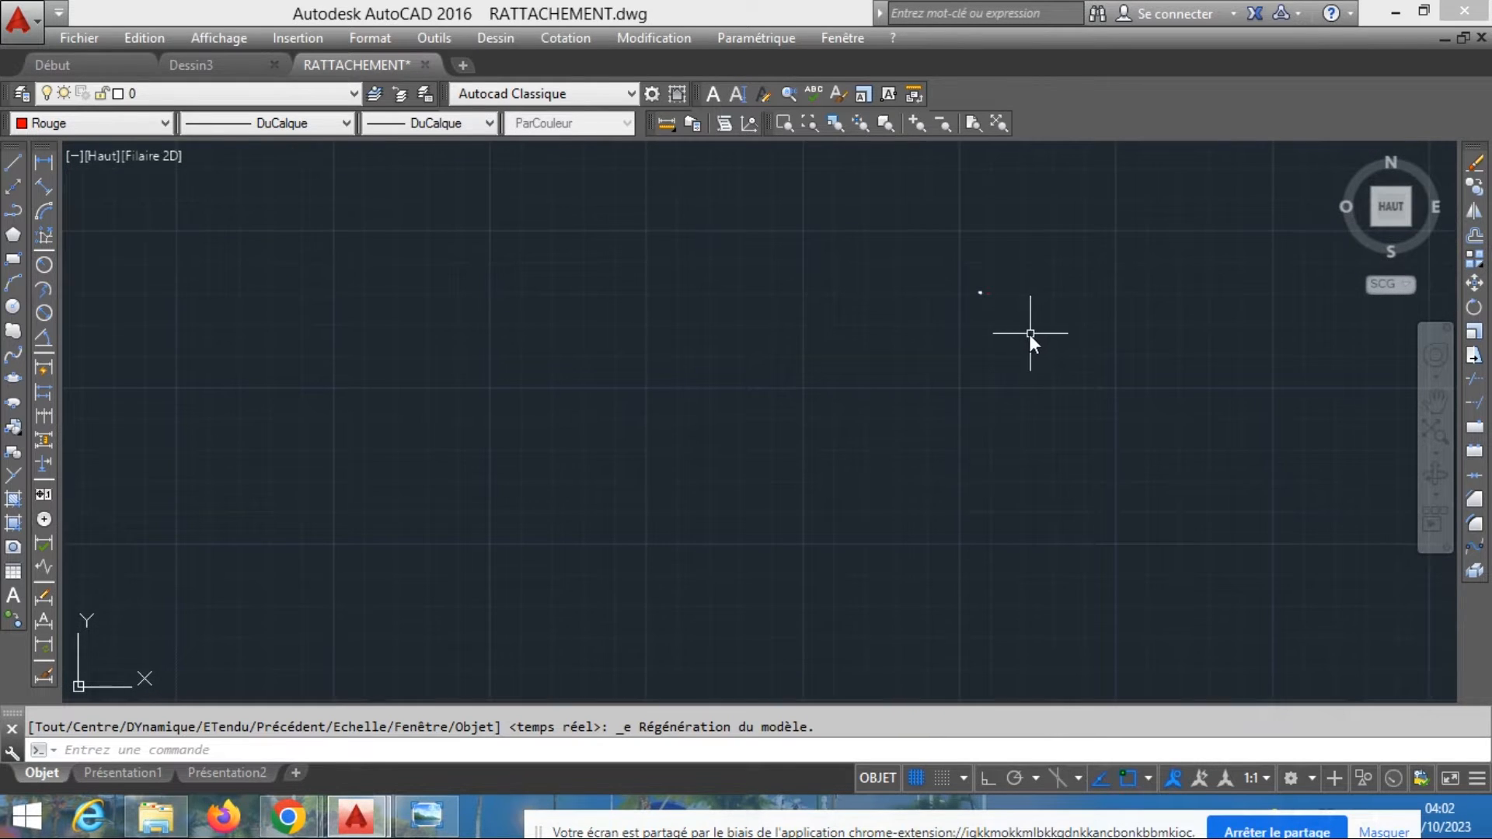
pyautogui.scroll(3, 1010, 318)
pyautogui.scroll(4, 949, 286)
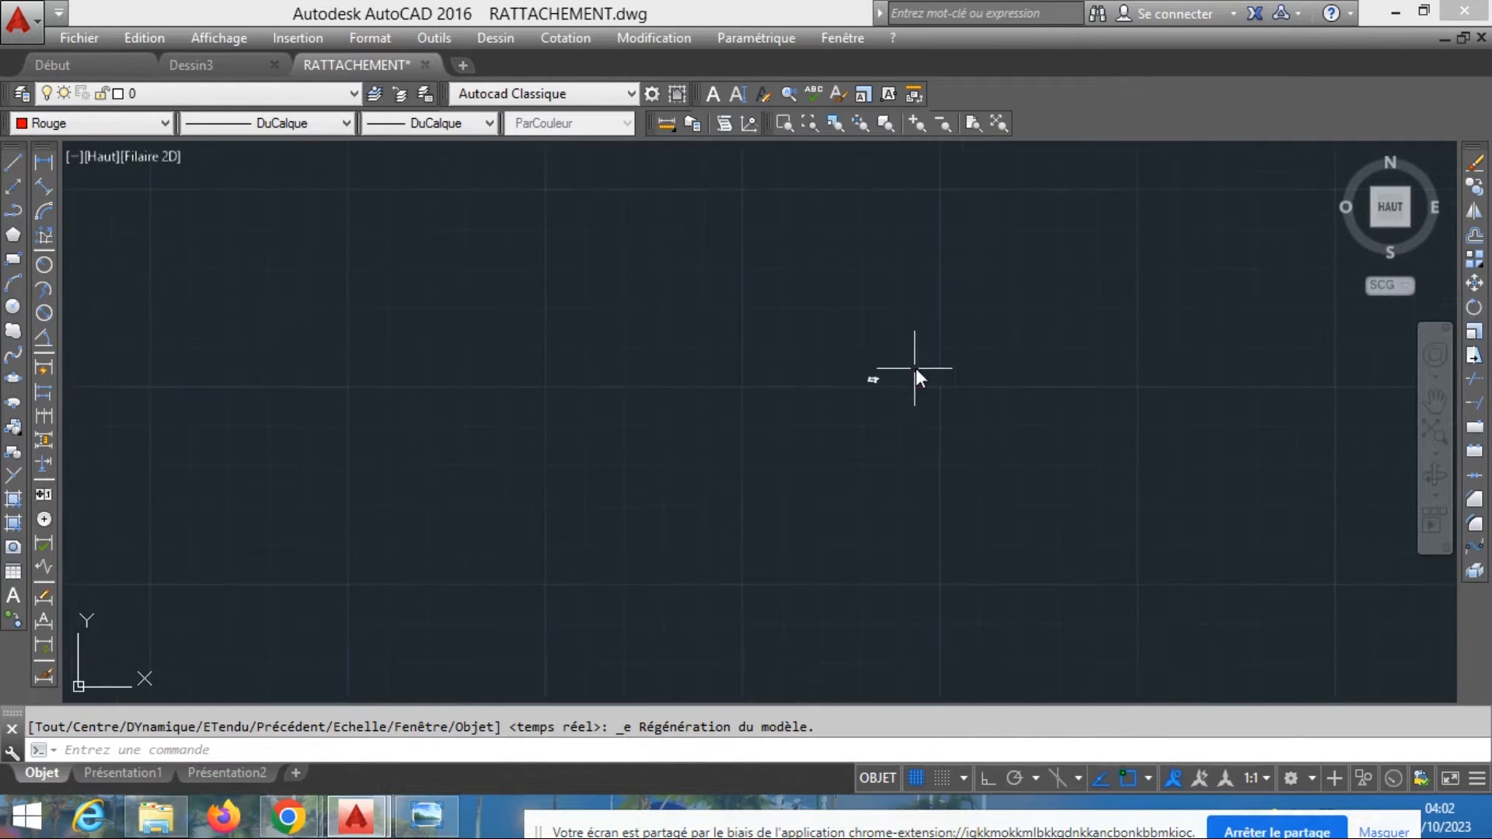
pyautogui.scroll(-5, 915, 367)
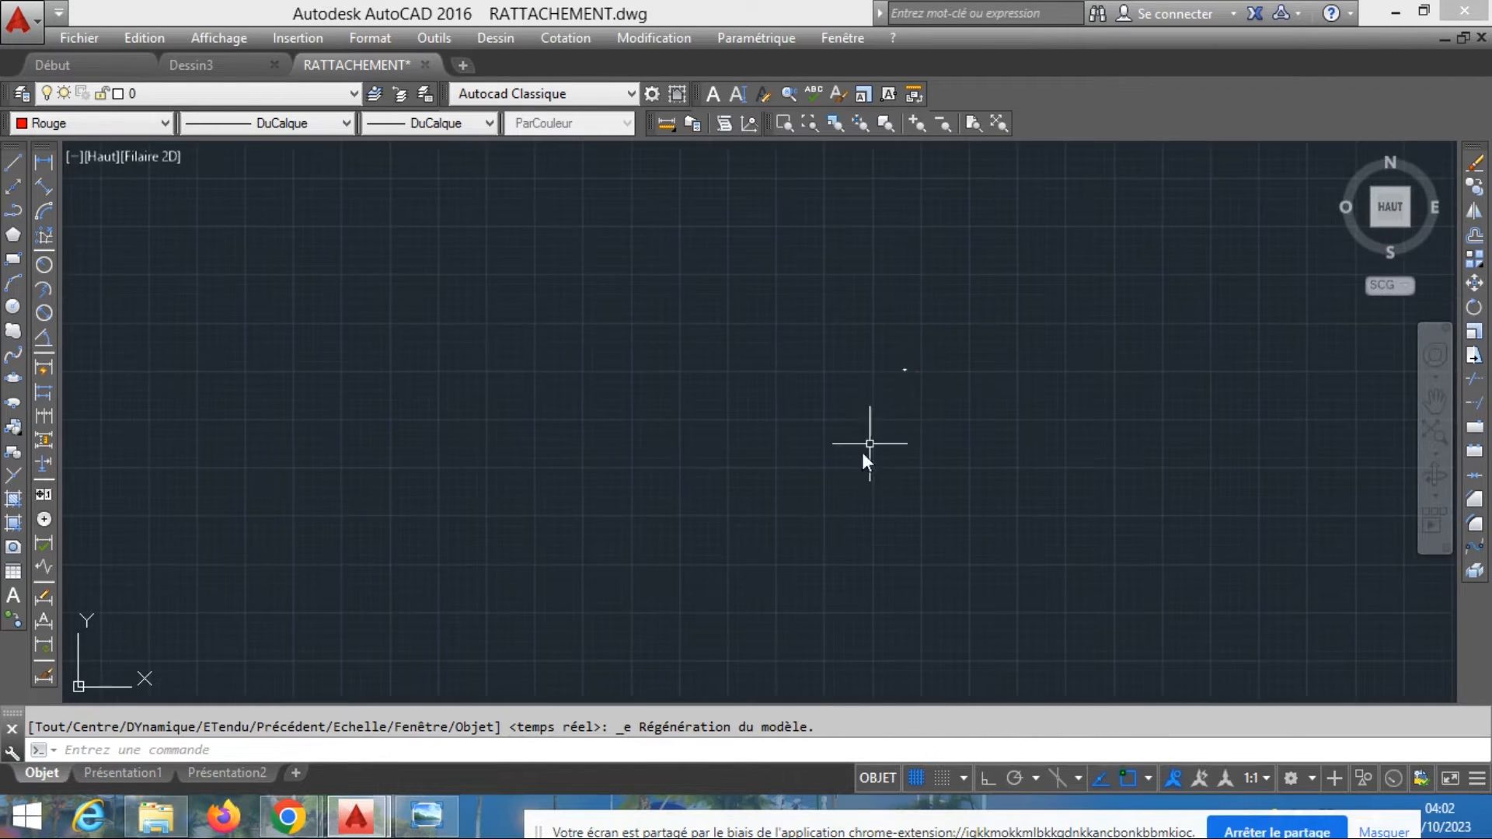
pyautogui.scroll(-4, 805, 524)
pyautogui.scroll(-6, 914, 491)
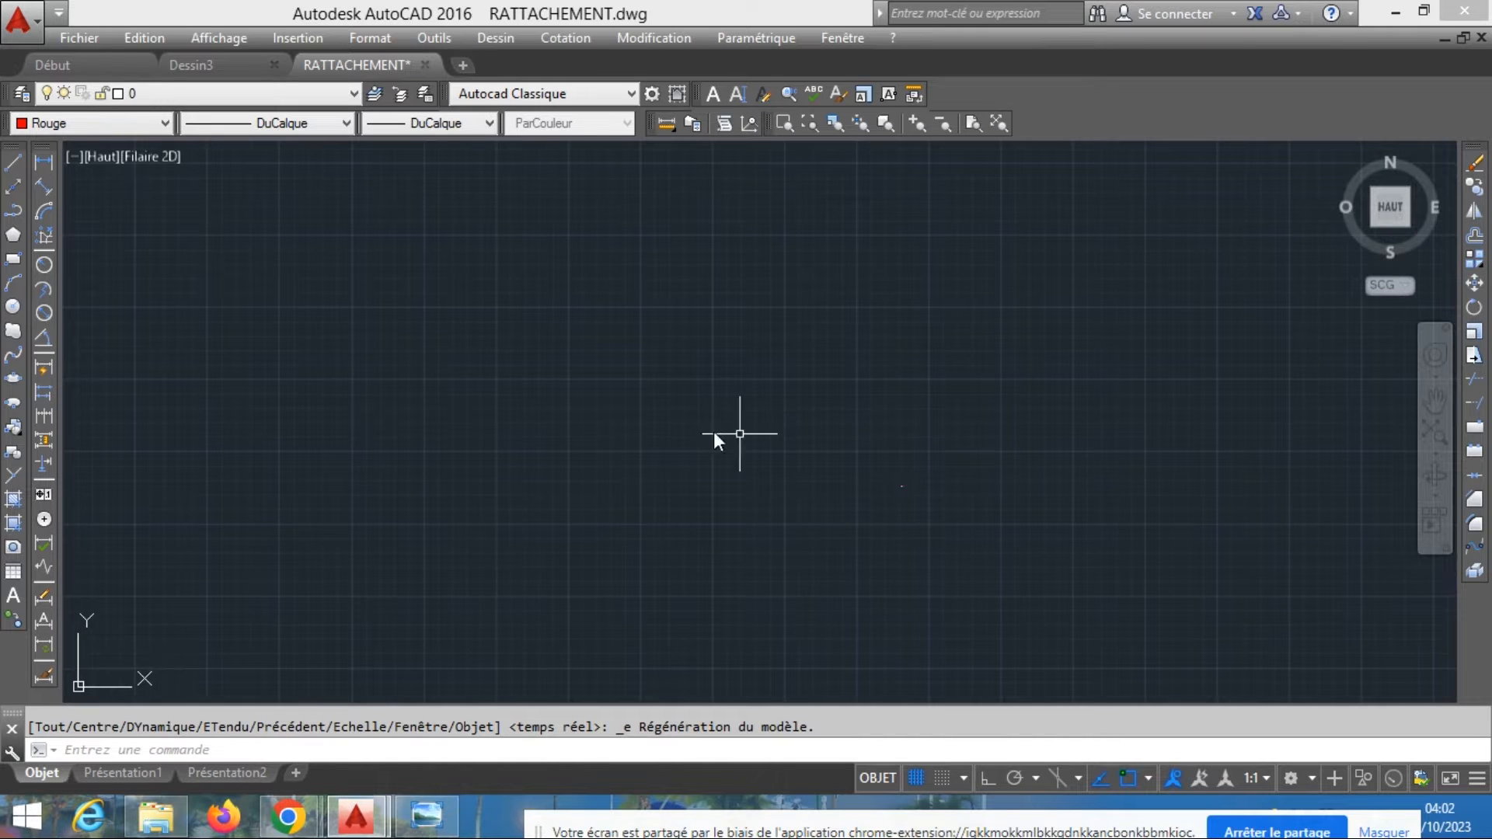
pyautogui.moveTo(498, 478); pyautogui.dragTo(581, 382, button='middle')
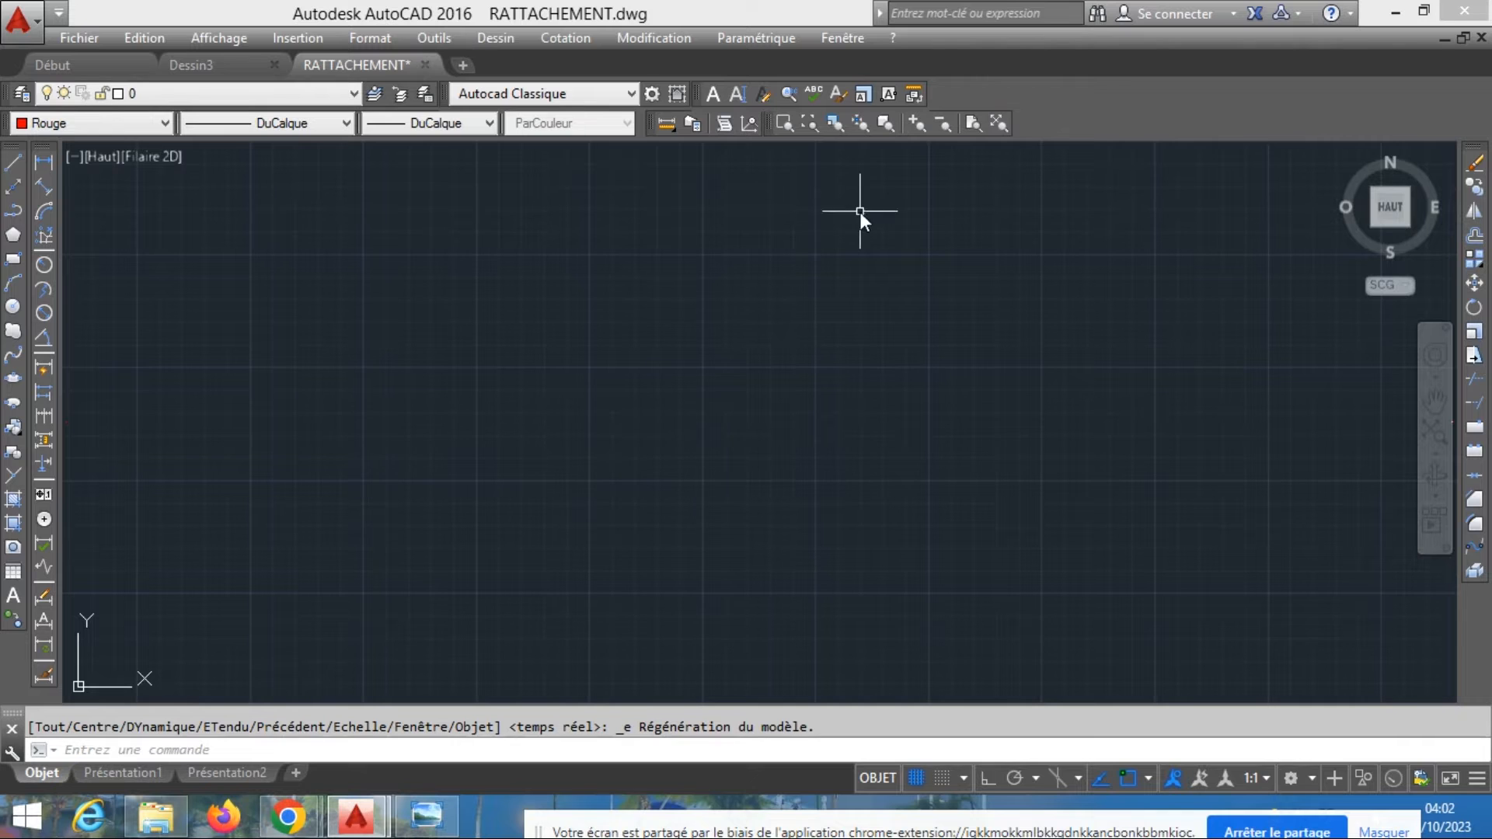
pyautogui.click(1002, 124)
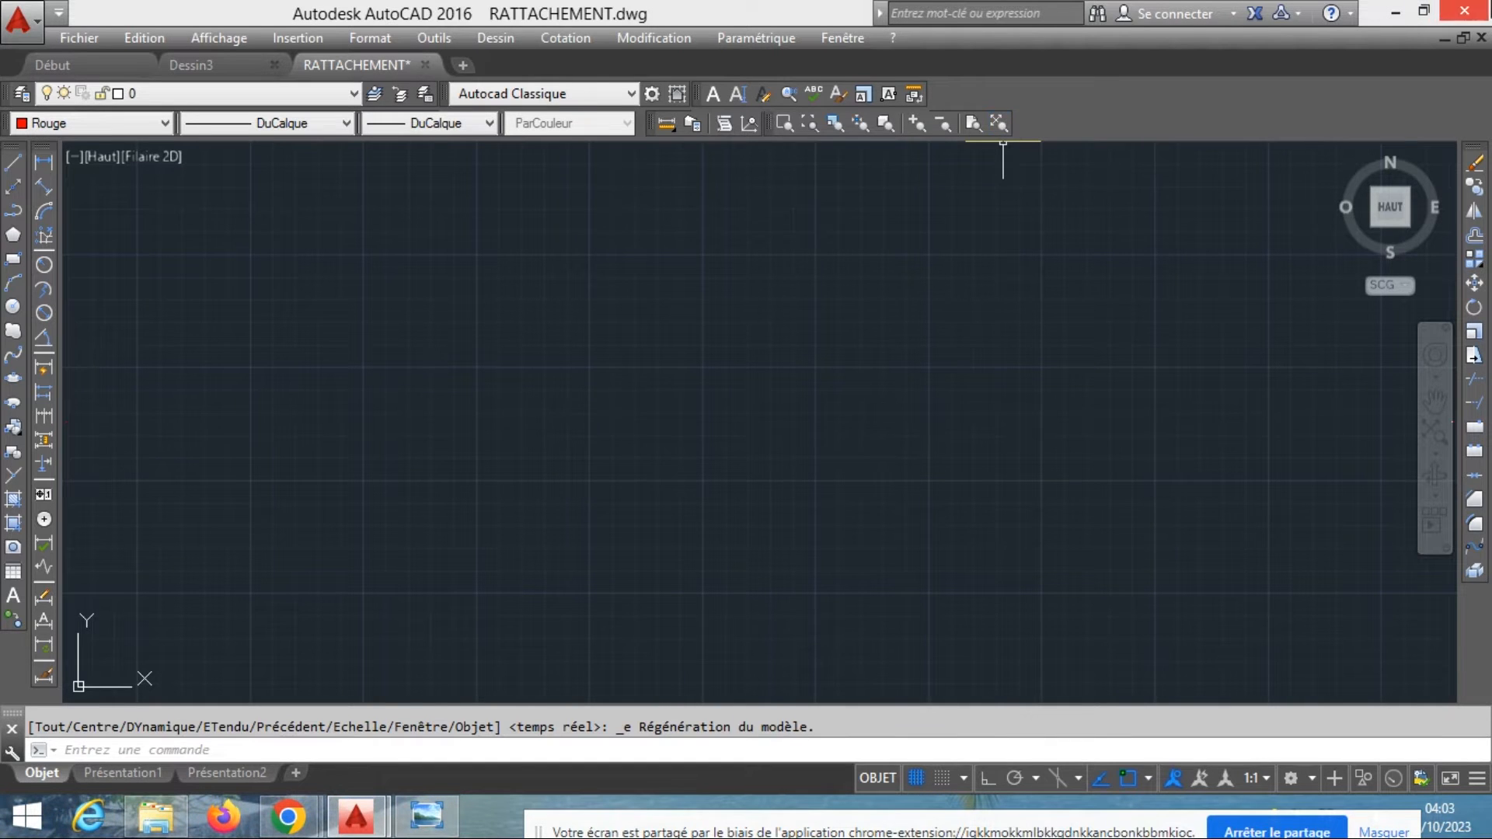
# Restore the drawing window beside the sketch, and review the drawing units, accepting the existing settings
pyautogui.click(1423, 11)
pyautogui.click(841, 45)
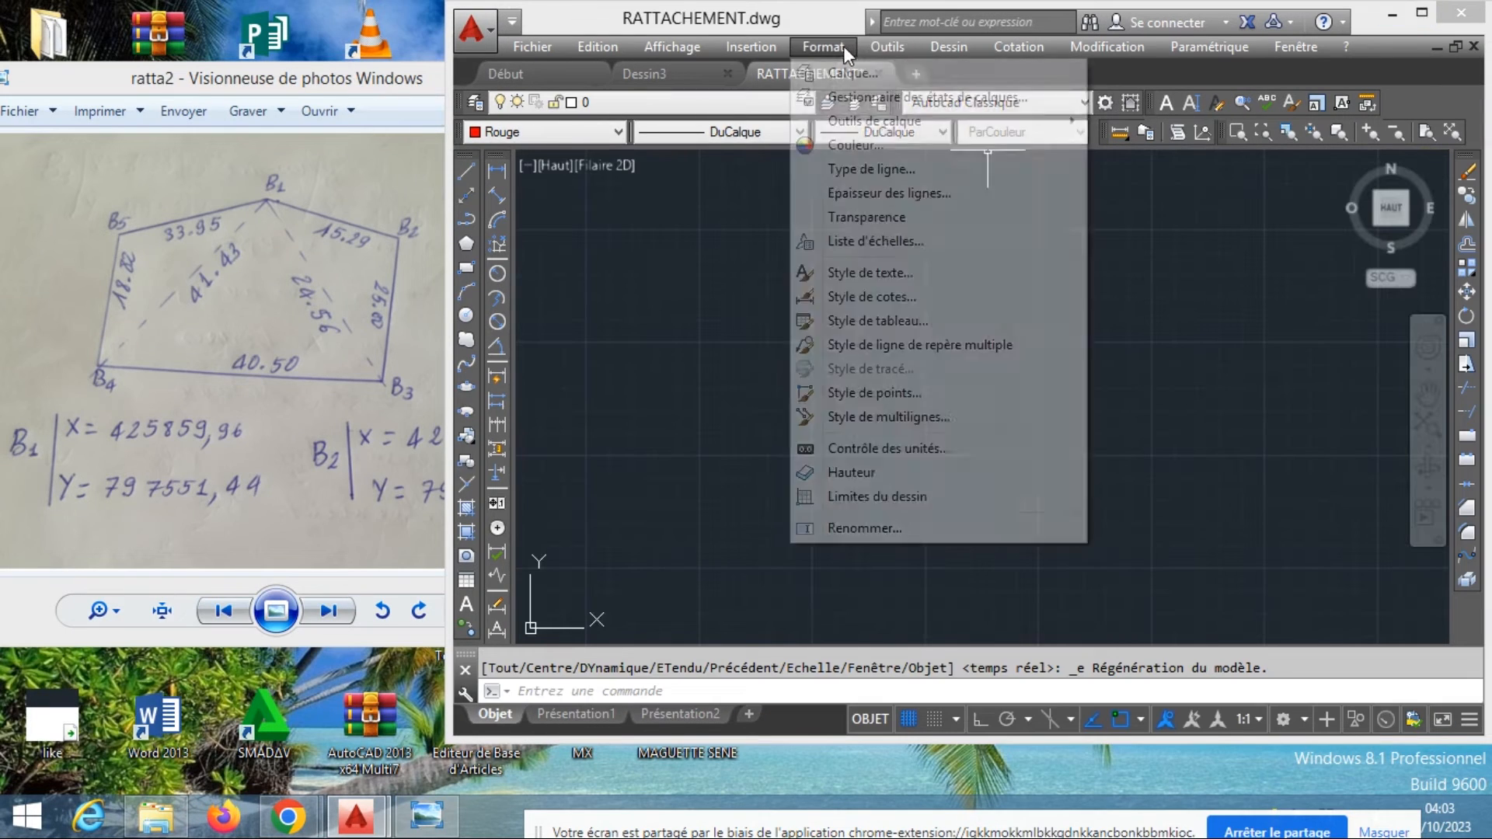
pyautogui.click(885, 448)
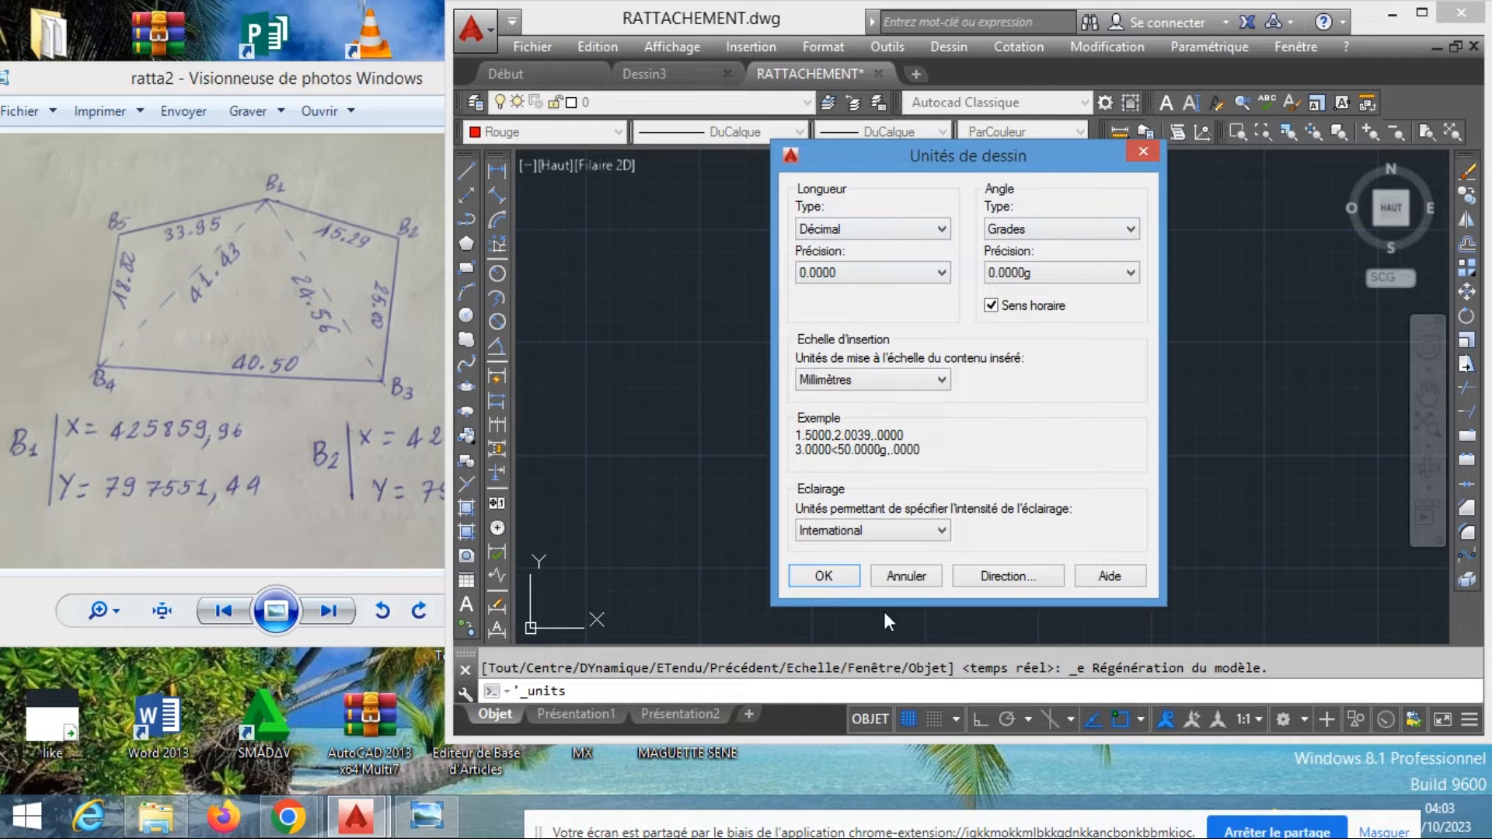
pyautogui.click(828, 577)
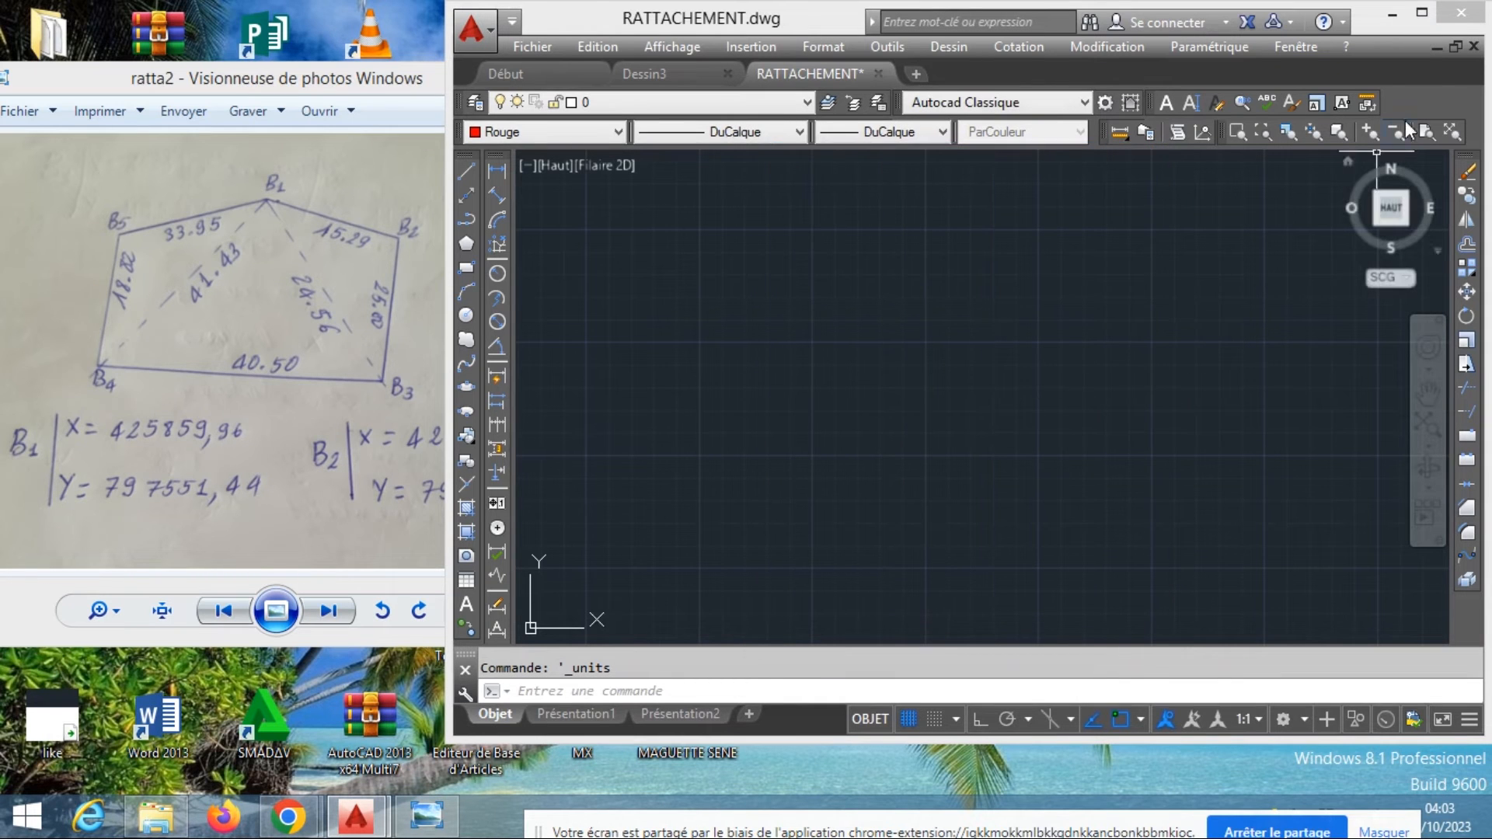
# Display the drawing extents and locate the parcel and the red reference point
pyautogui.click(1452, 132)
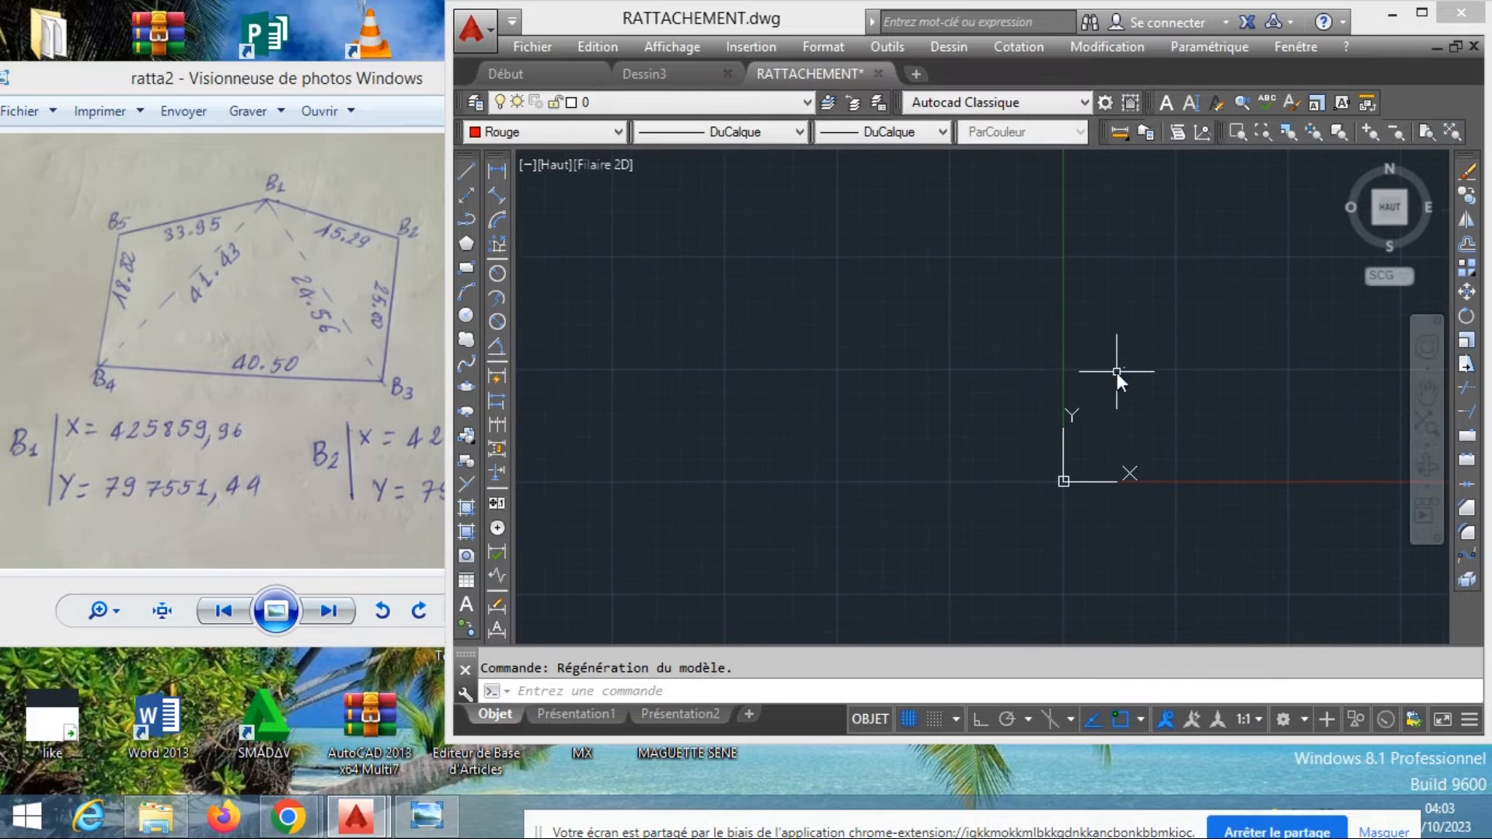
pyautogui.scroll(3, 1122, 304)
pyautogui.scroll(5, 995, 445)
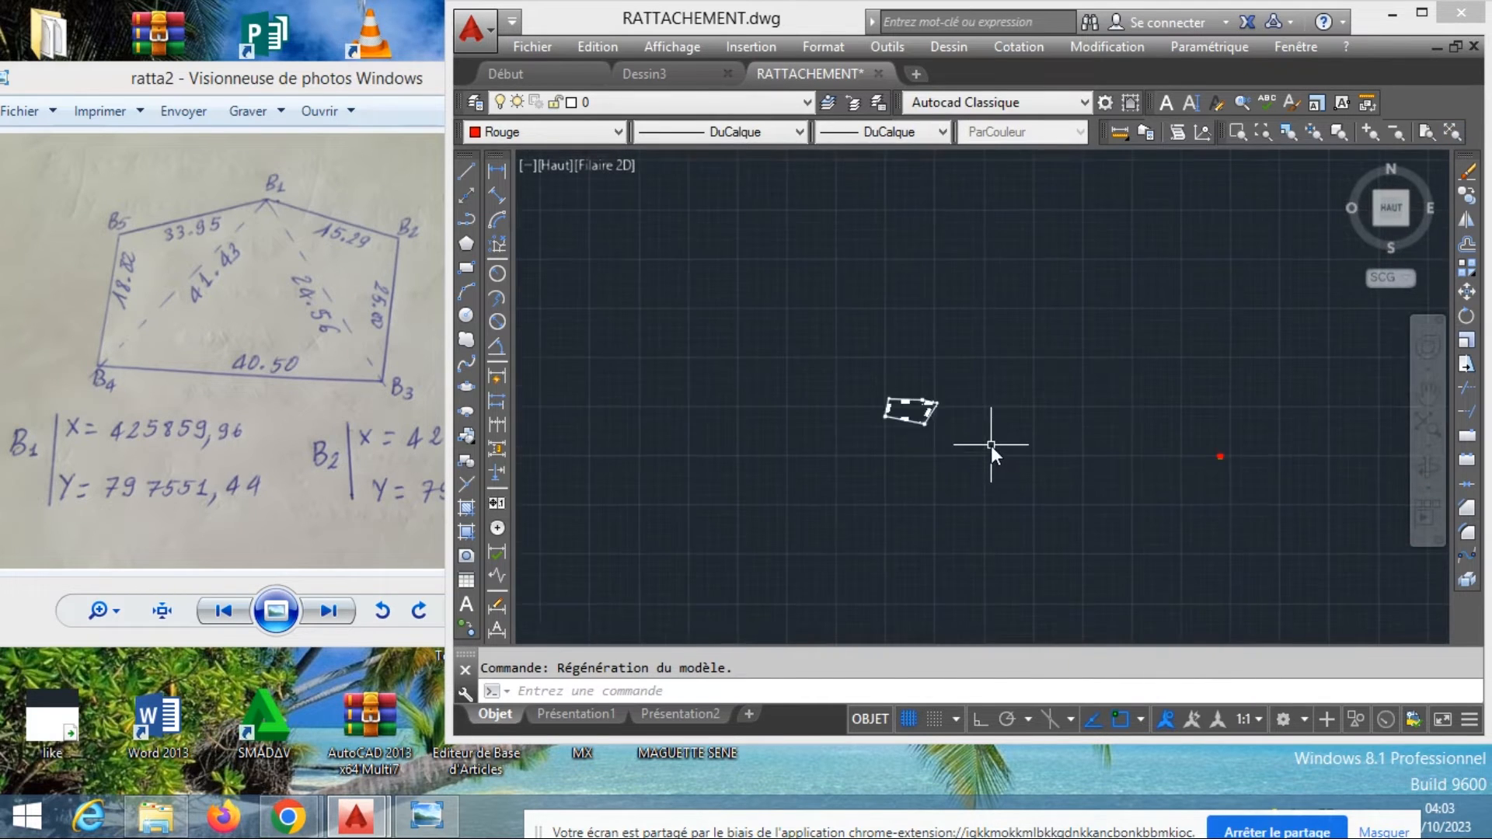
pyautogui.scroll(1, 991, 446)
pyautogui.scroll(-8, 997, 452)
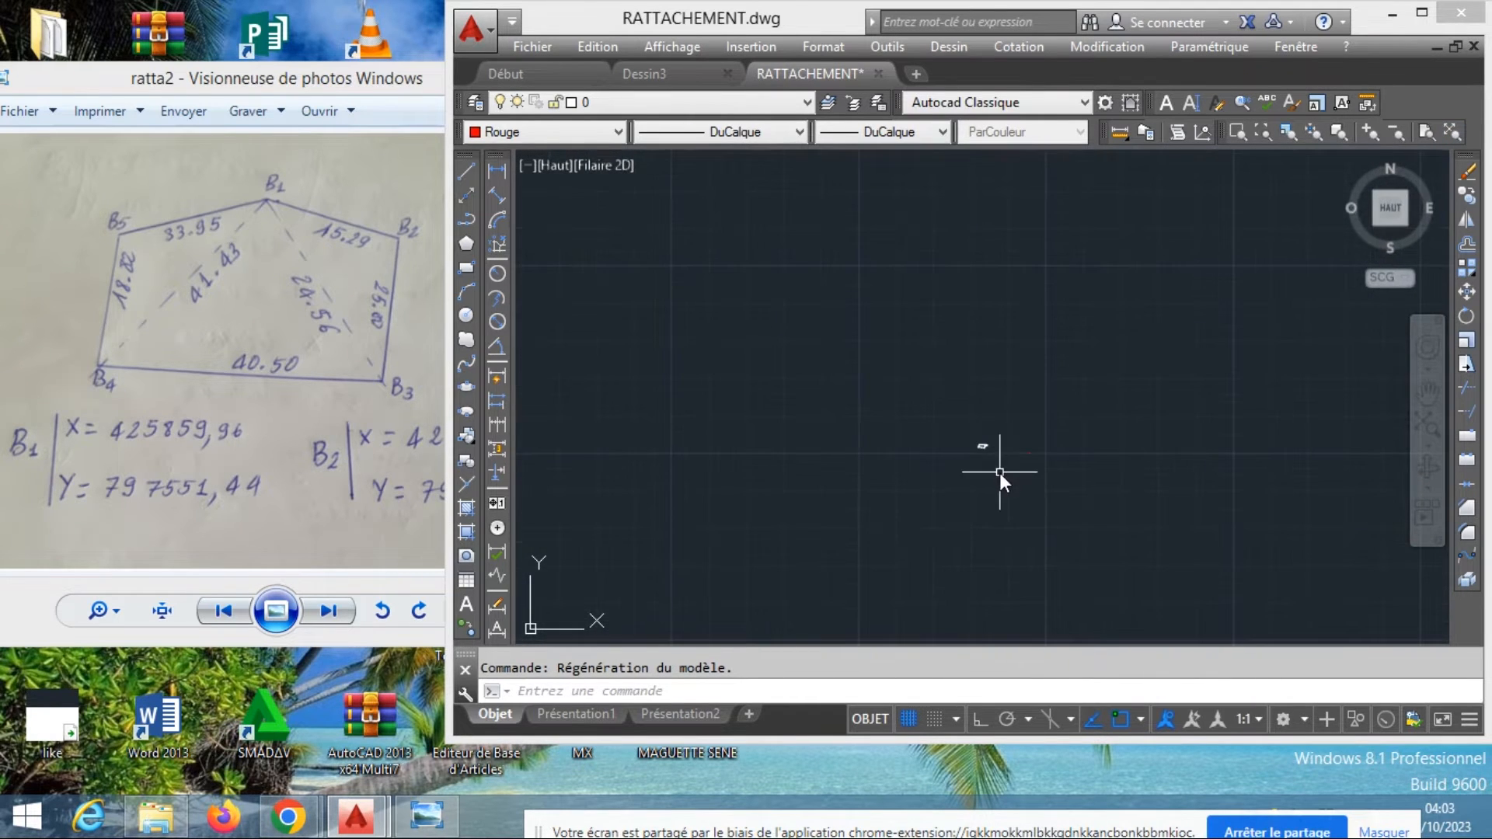
pyautogui.scroll(2, 1000, 473)
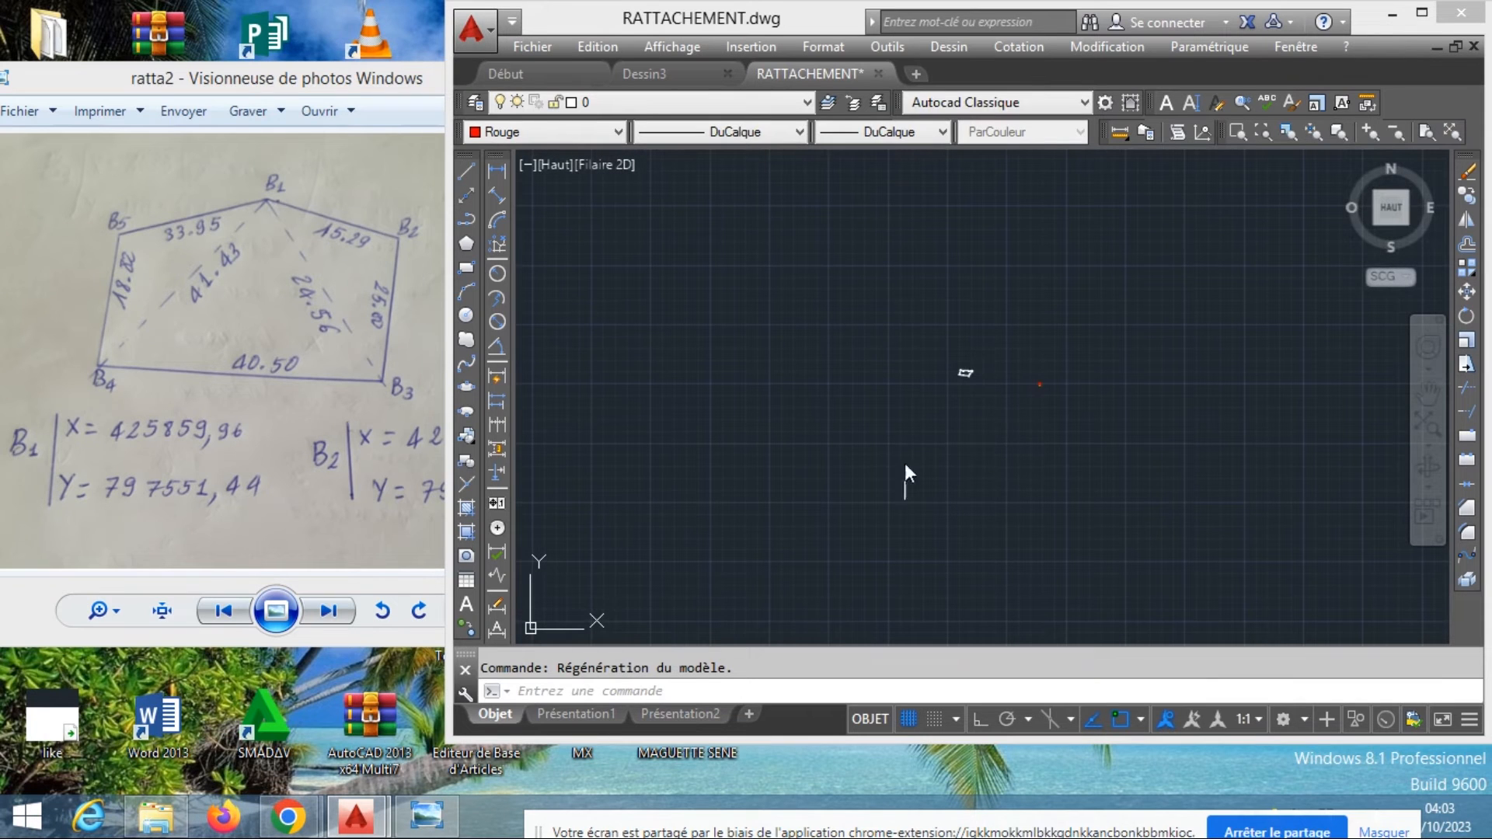
pyautogui.click(466, 218)
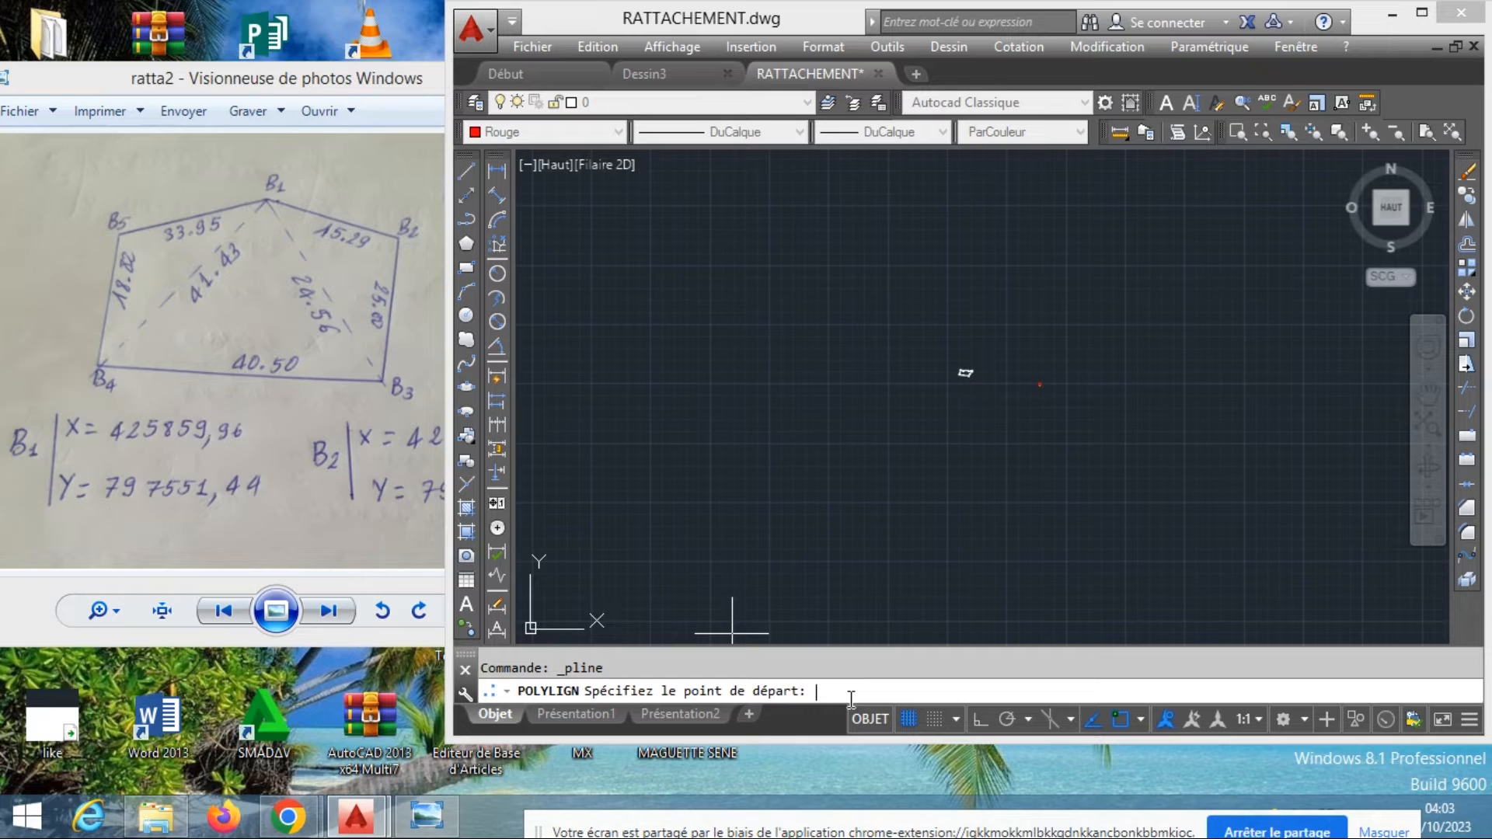
pyautogui.write('42')
pyautogui.write('859')
pyautogui.moveTo(662, 23); pyautogui.dragTo(847, 6)
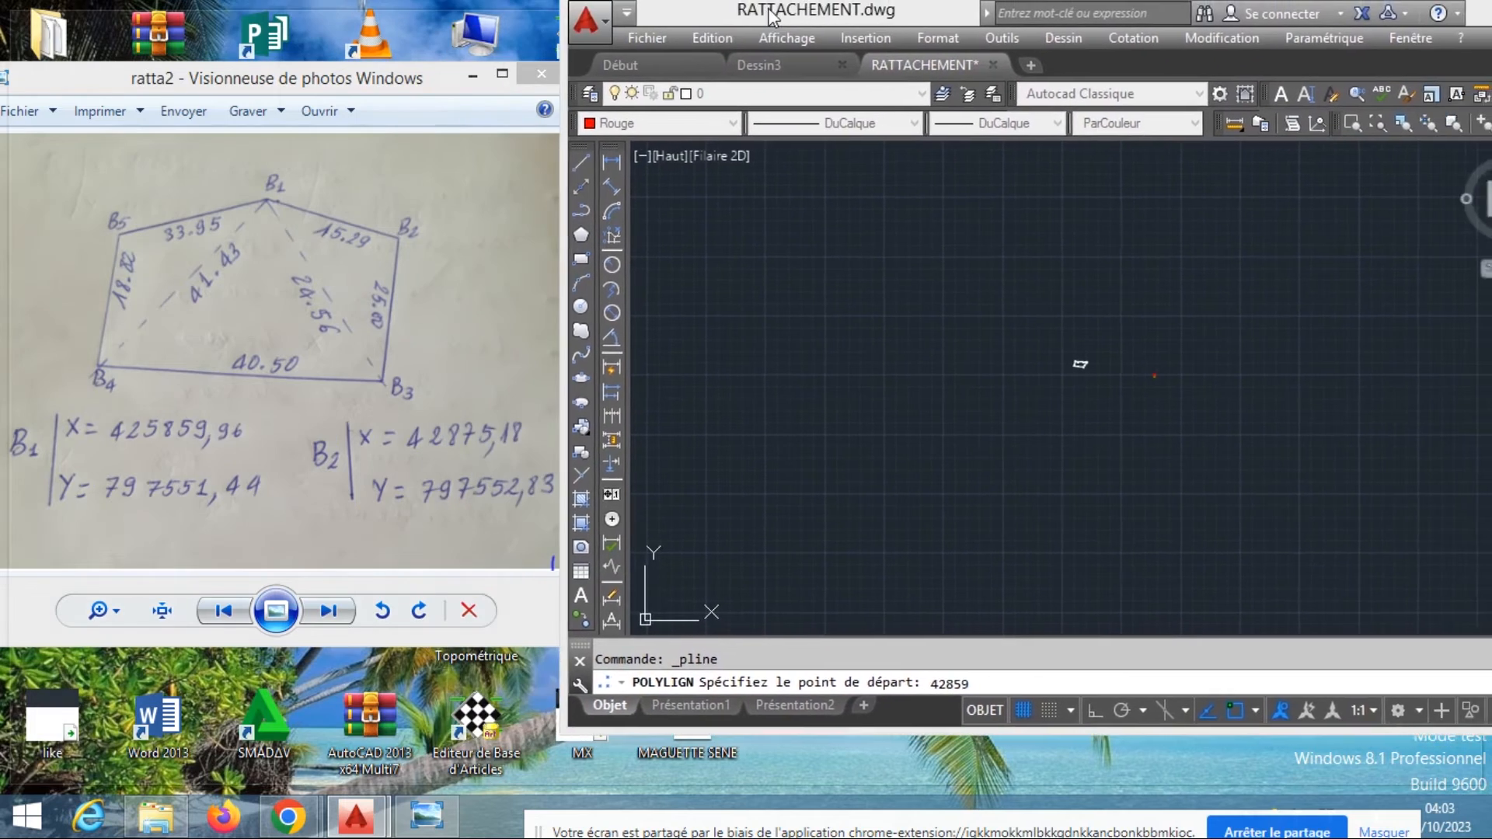
pyautogui.doubleClick(847, 7)
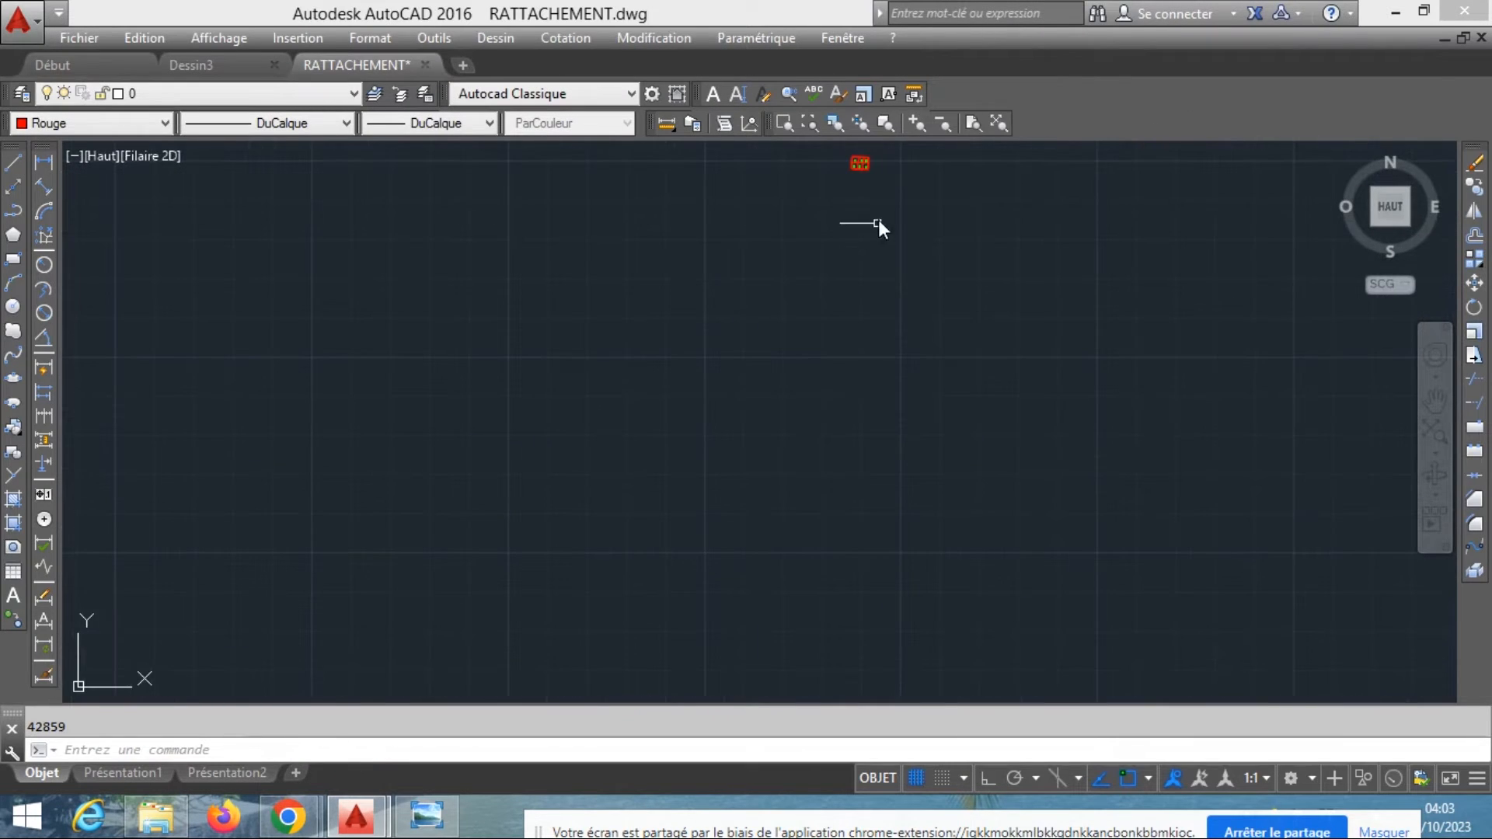
pyautogui.click(1426, 14)
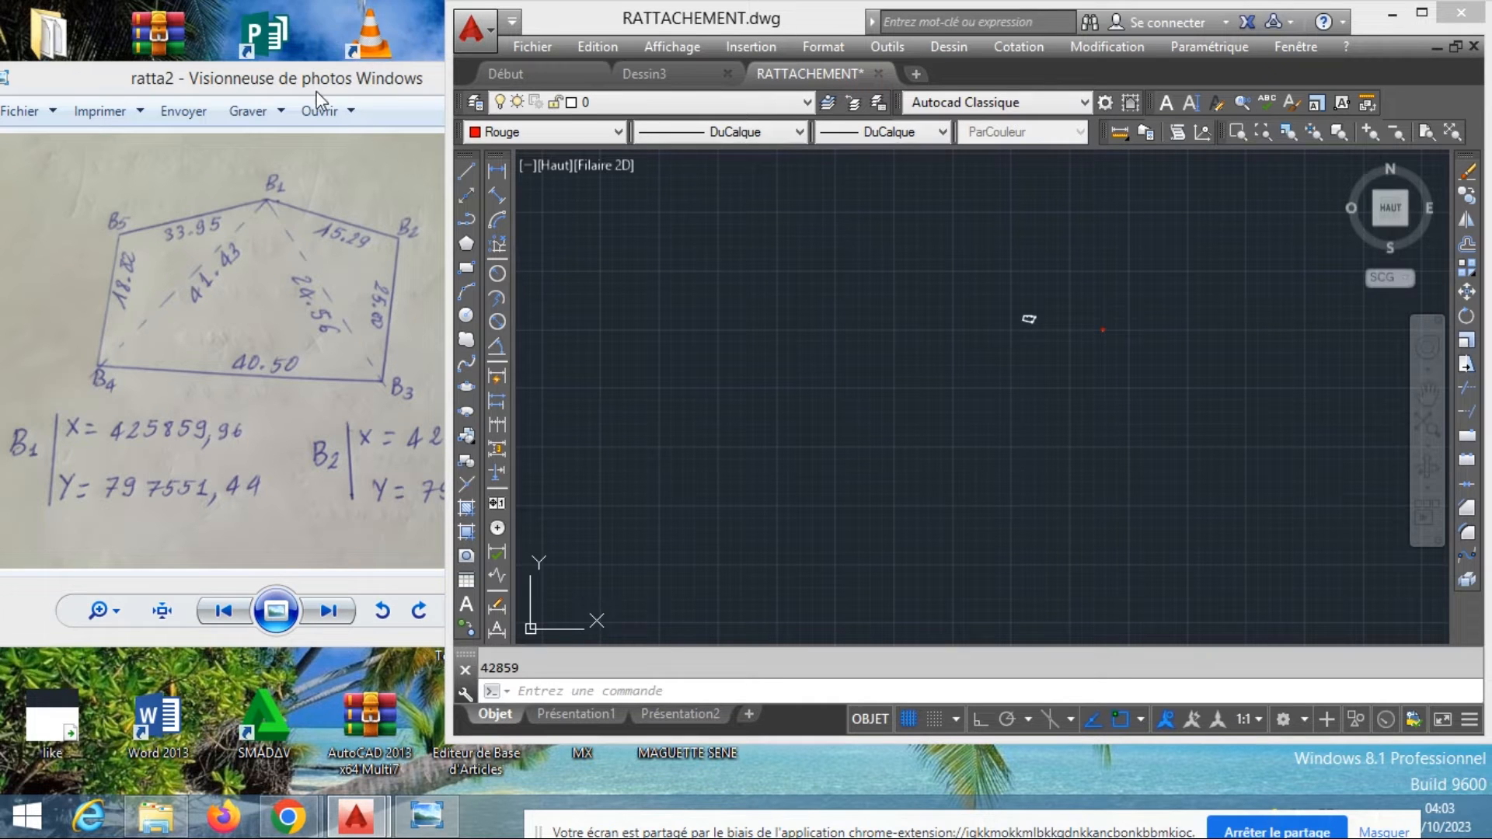
# Arrange the sketch and drawing windows side by side with the drawing window narrowed, so the B1 and B2 coordinates are readable
pyautogui.moveTo(325, 76); pyautogui.dragTo(244, 23)
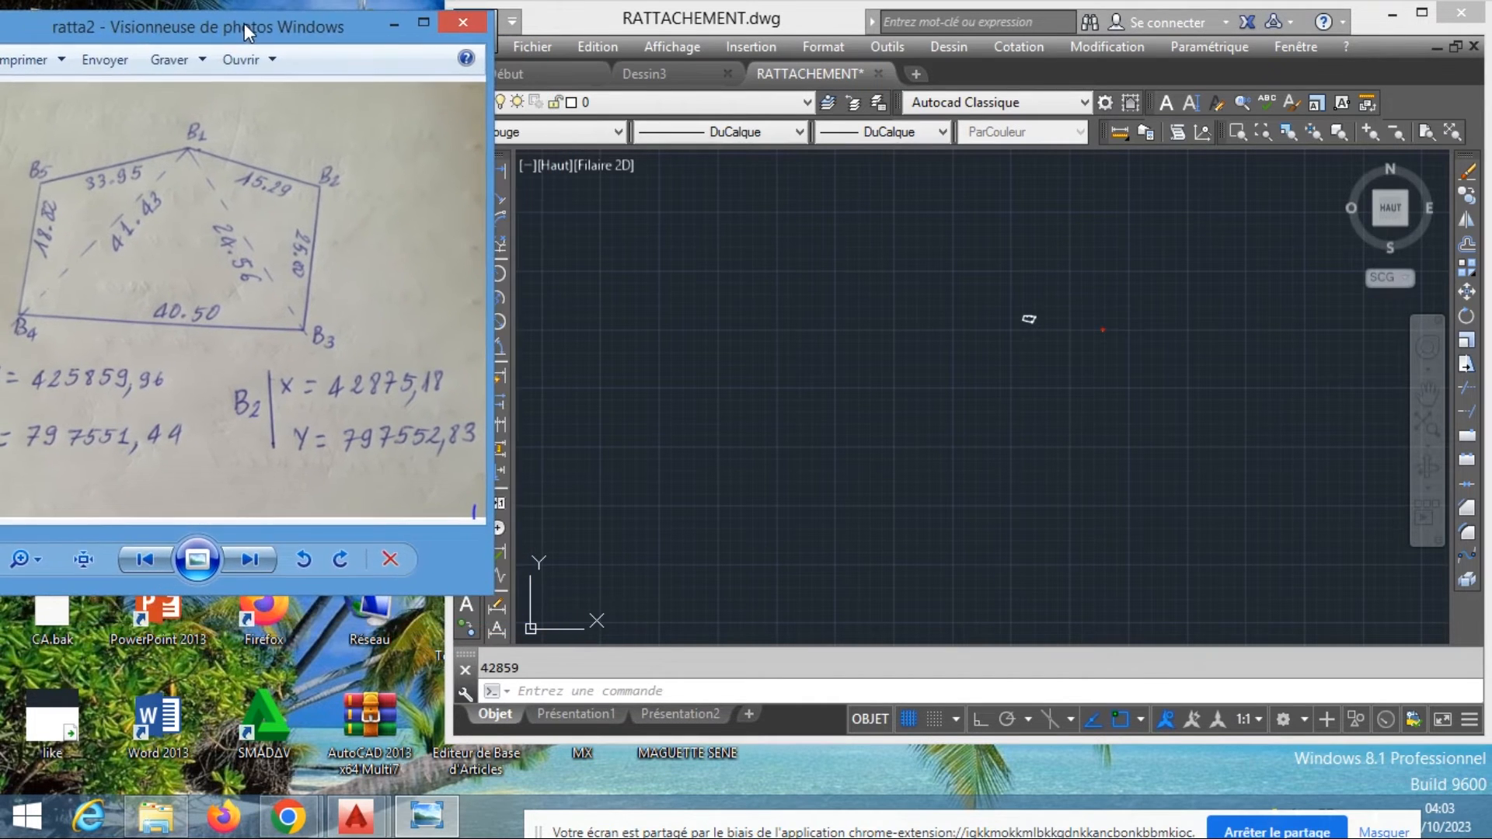
pyautogui.click(663, 23)
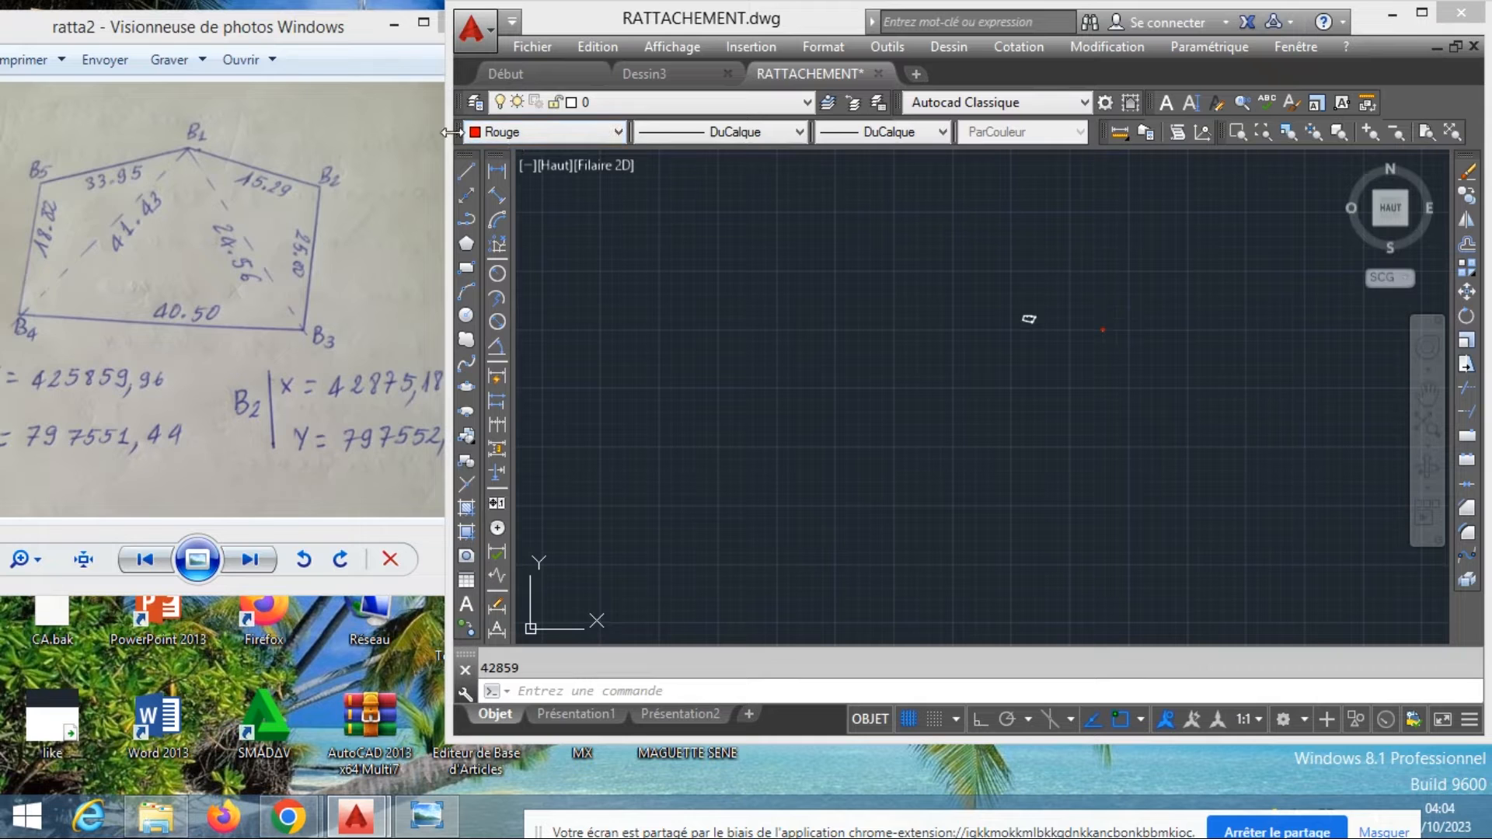
pyautogui.moveTo(449, 132); pyautogui.dragTo(543, 115)
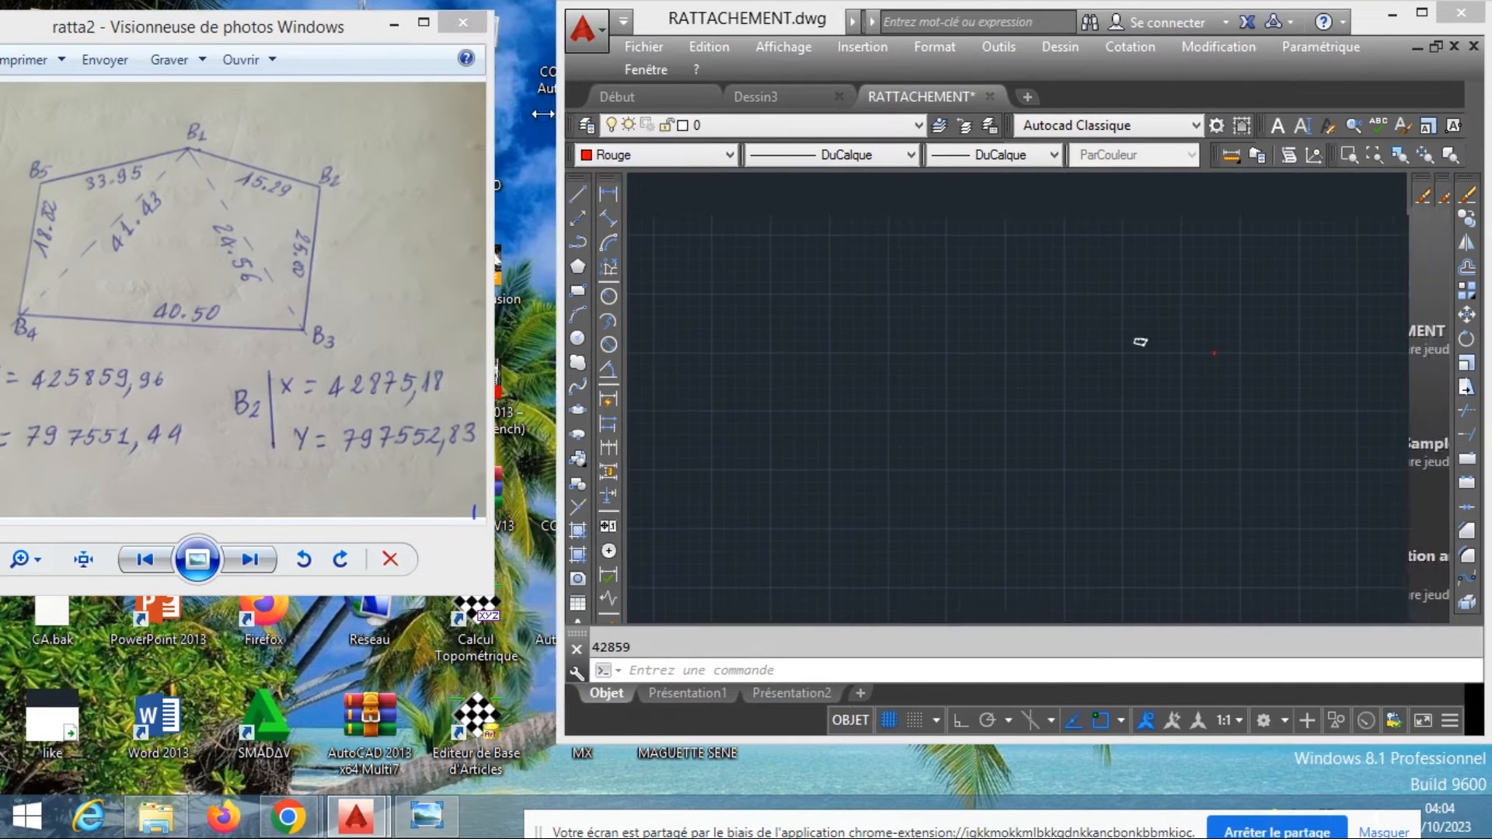
pyautogui.moveTo(284, 25); pyautogui.dragTo(333, 25)
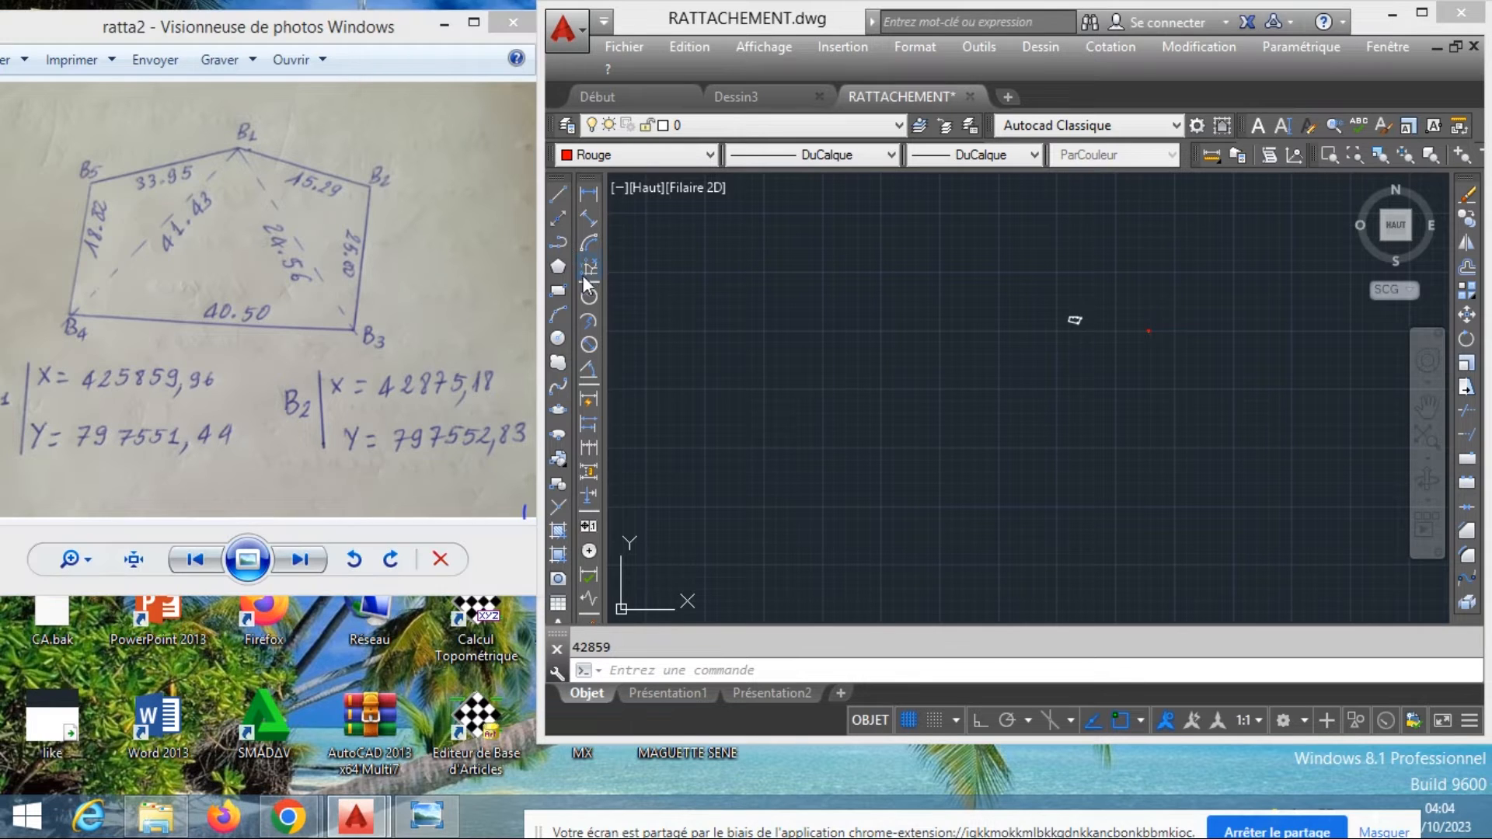
# Draw a red reference polyline from B1 at 425859.96,797551.44 to B2 at 425875.18,797552.83
pyautogui.click(550, 243)
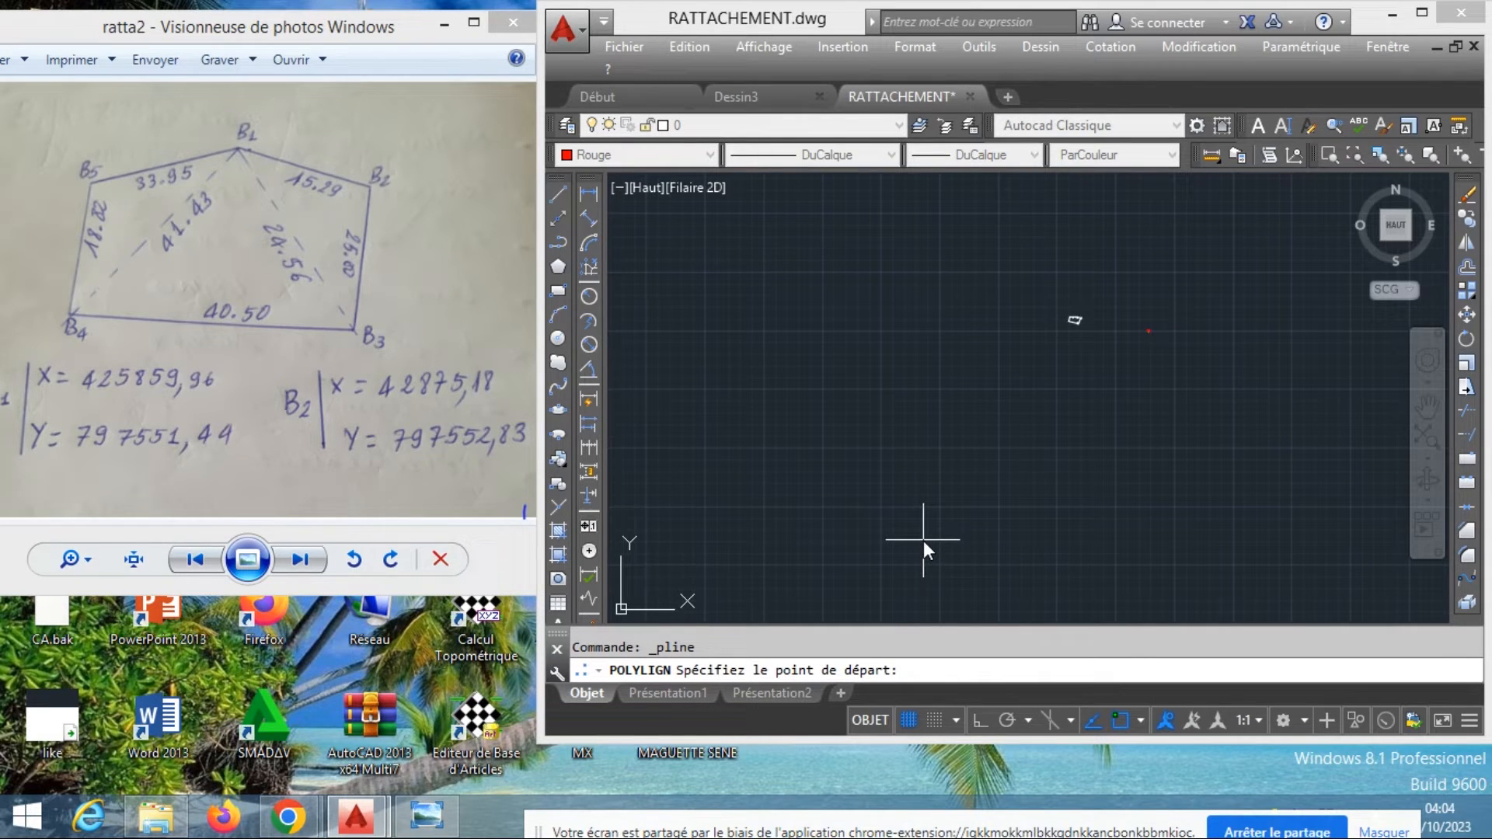
pyautogui.write('425859.96,797551.44')
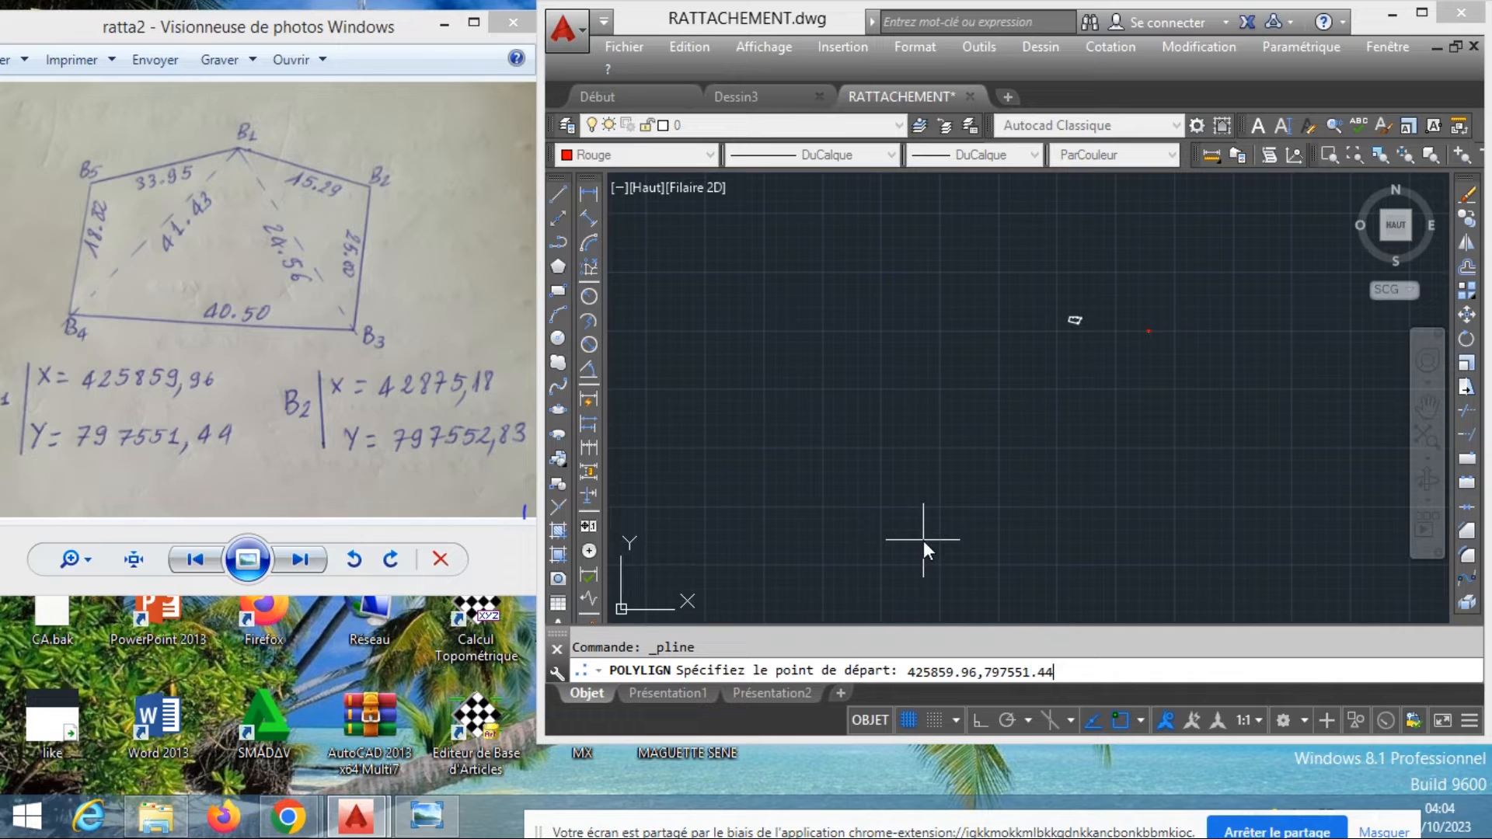
pyautogui.press('Return')
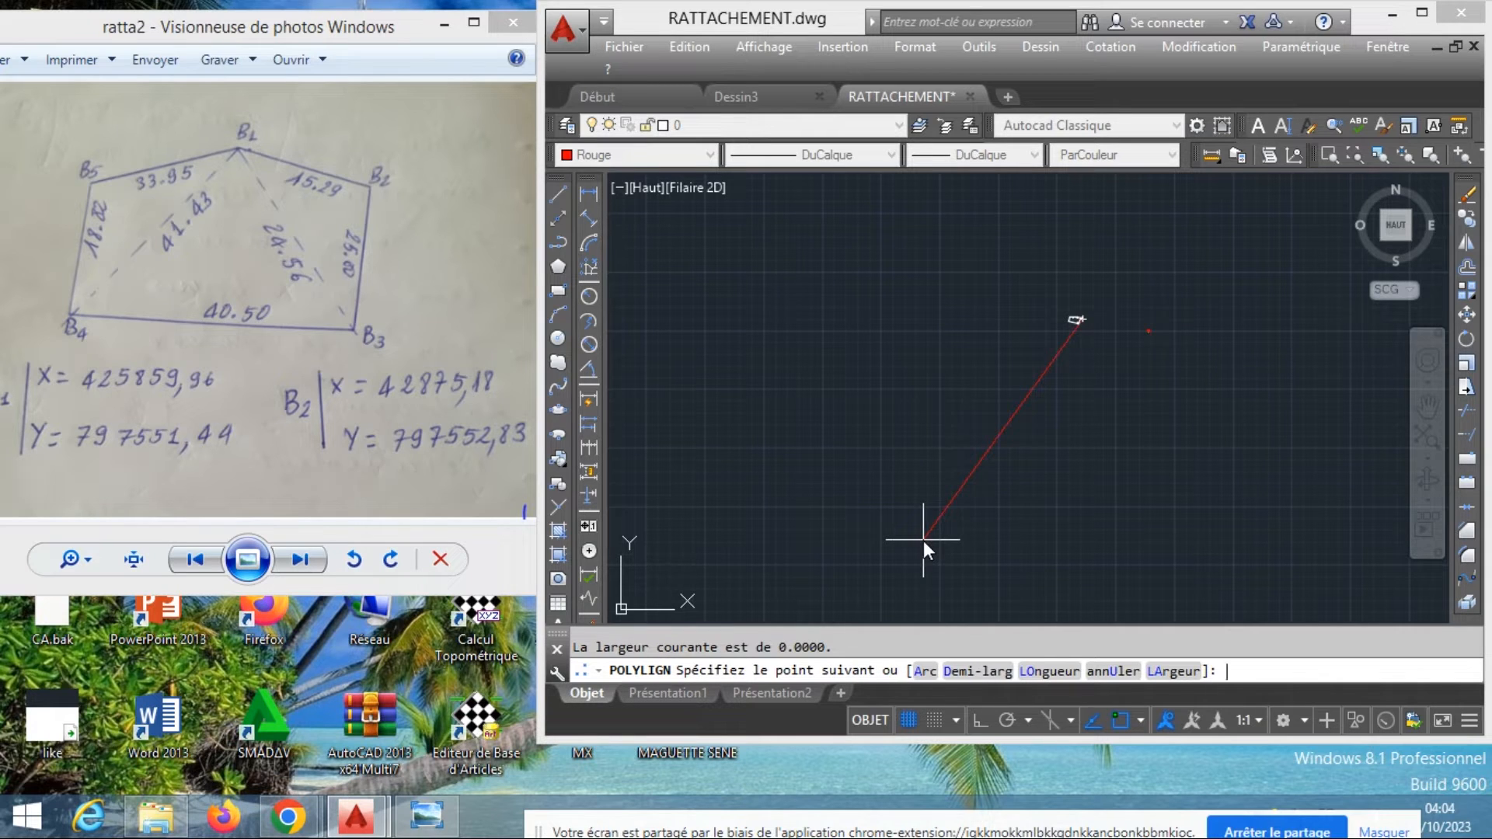
pyautogui.scroll(5, 1125, 315)
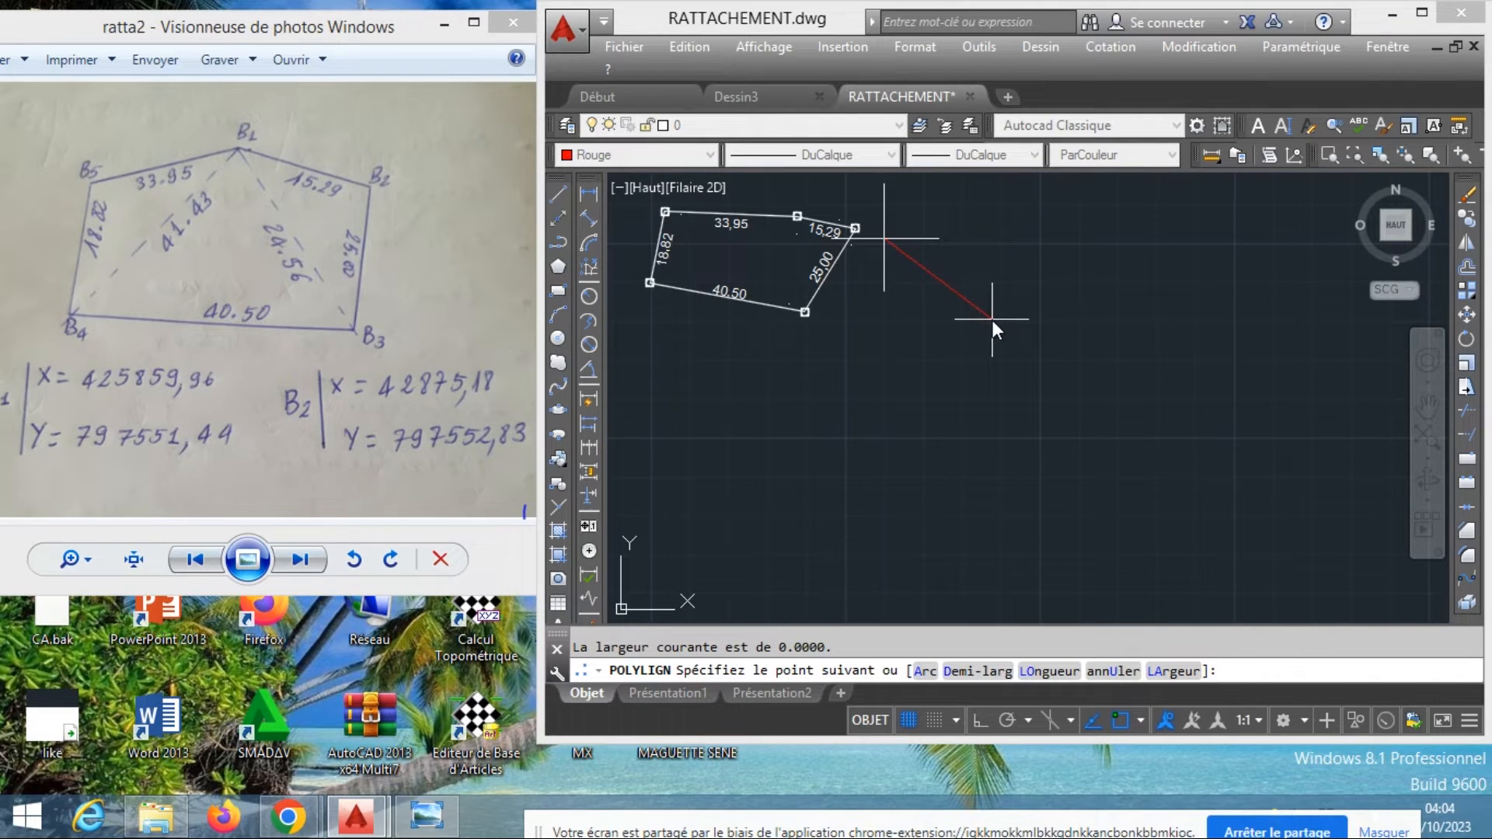
pyautogui.write('425875.18,797552.83')
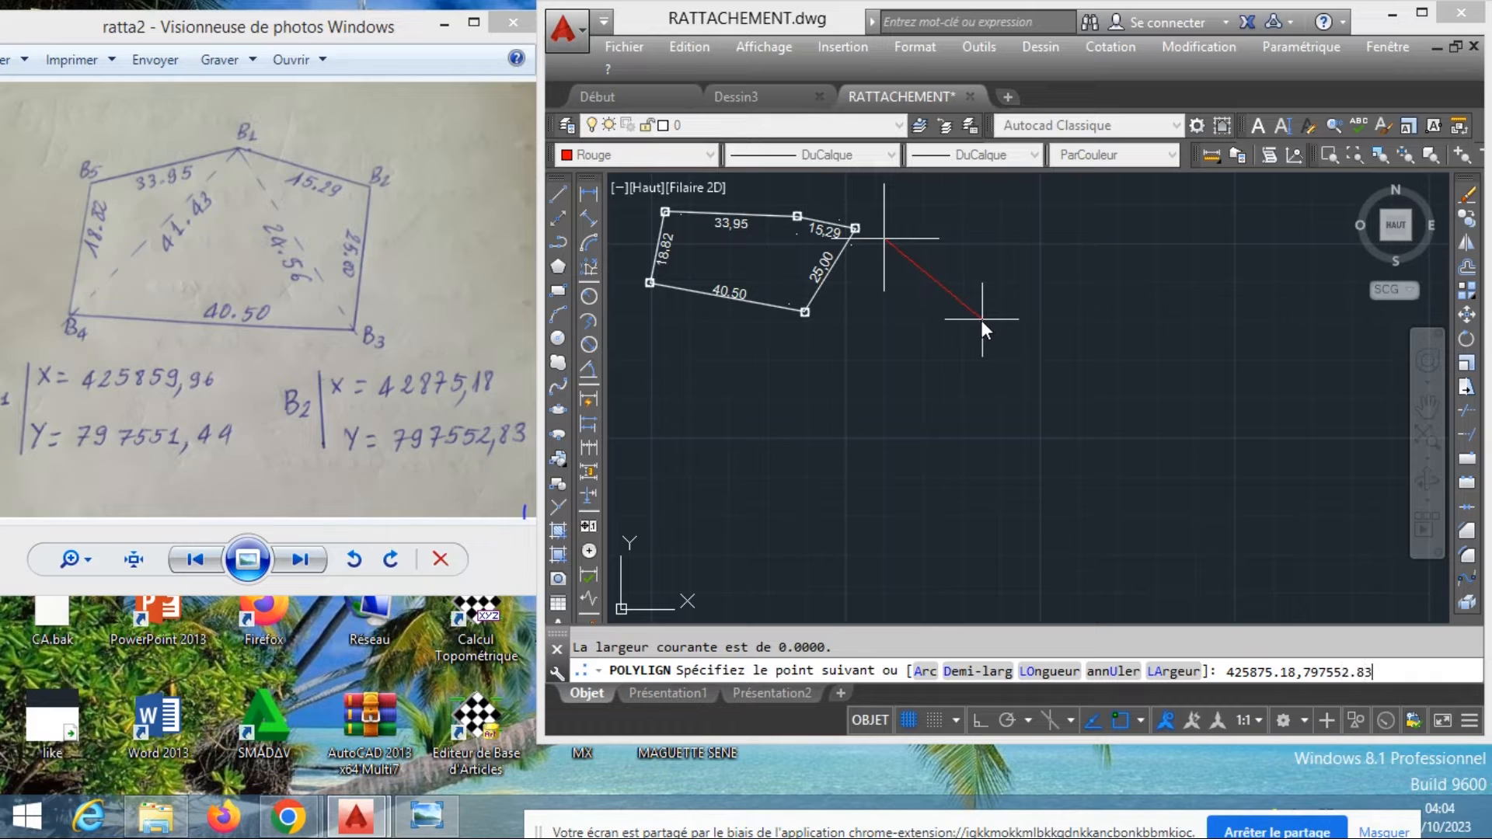
pyautogui.press('Return')
pyautogui.scroll(4, 874, 247)
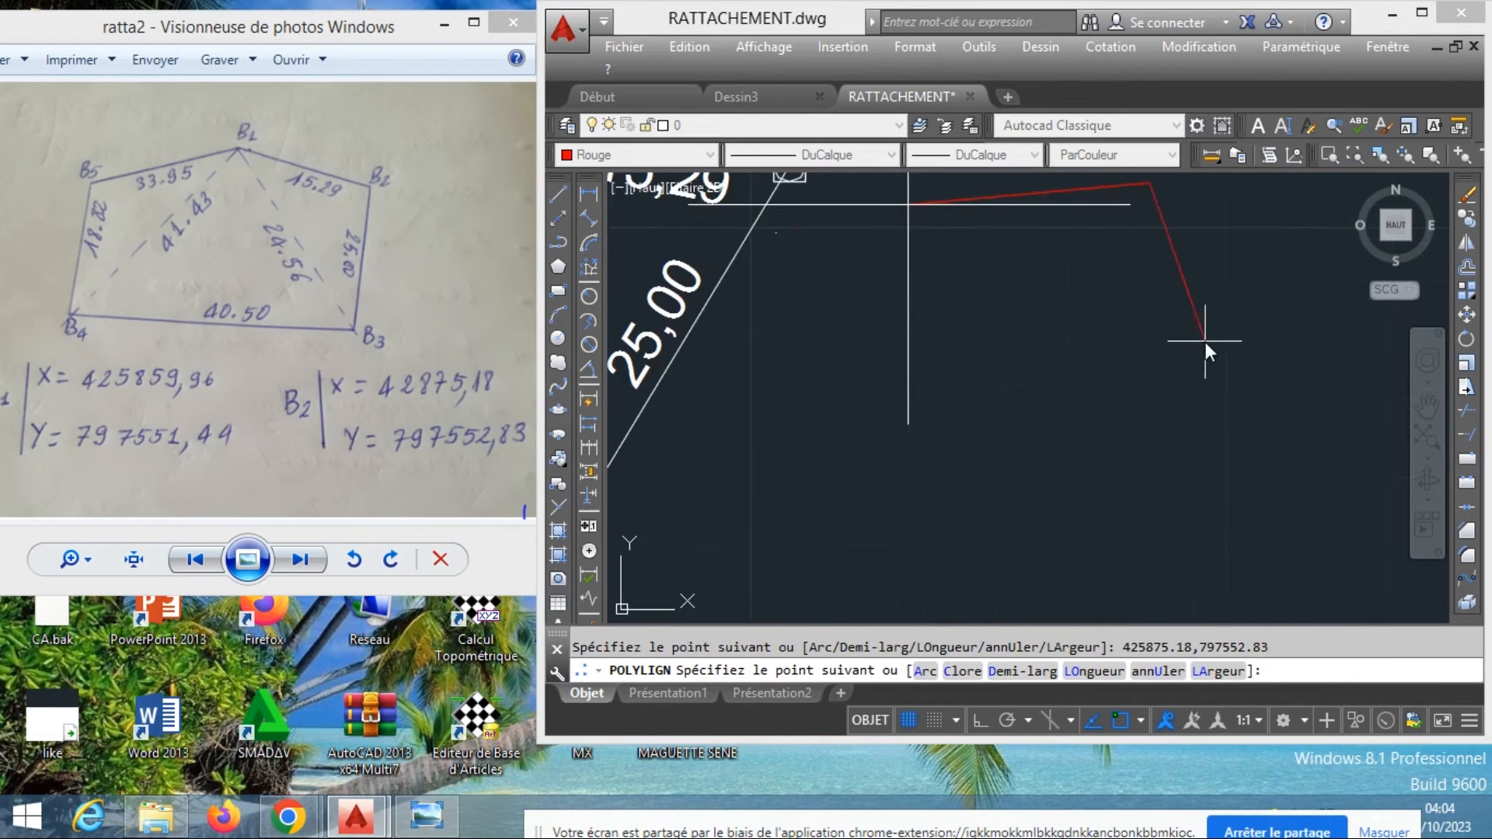
pyautogui.scroll(-2, 1141, 403)
pyautogui.scroll(2, 1166, 351)
pyautogui.rightClick(1159, 350)
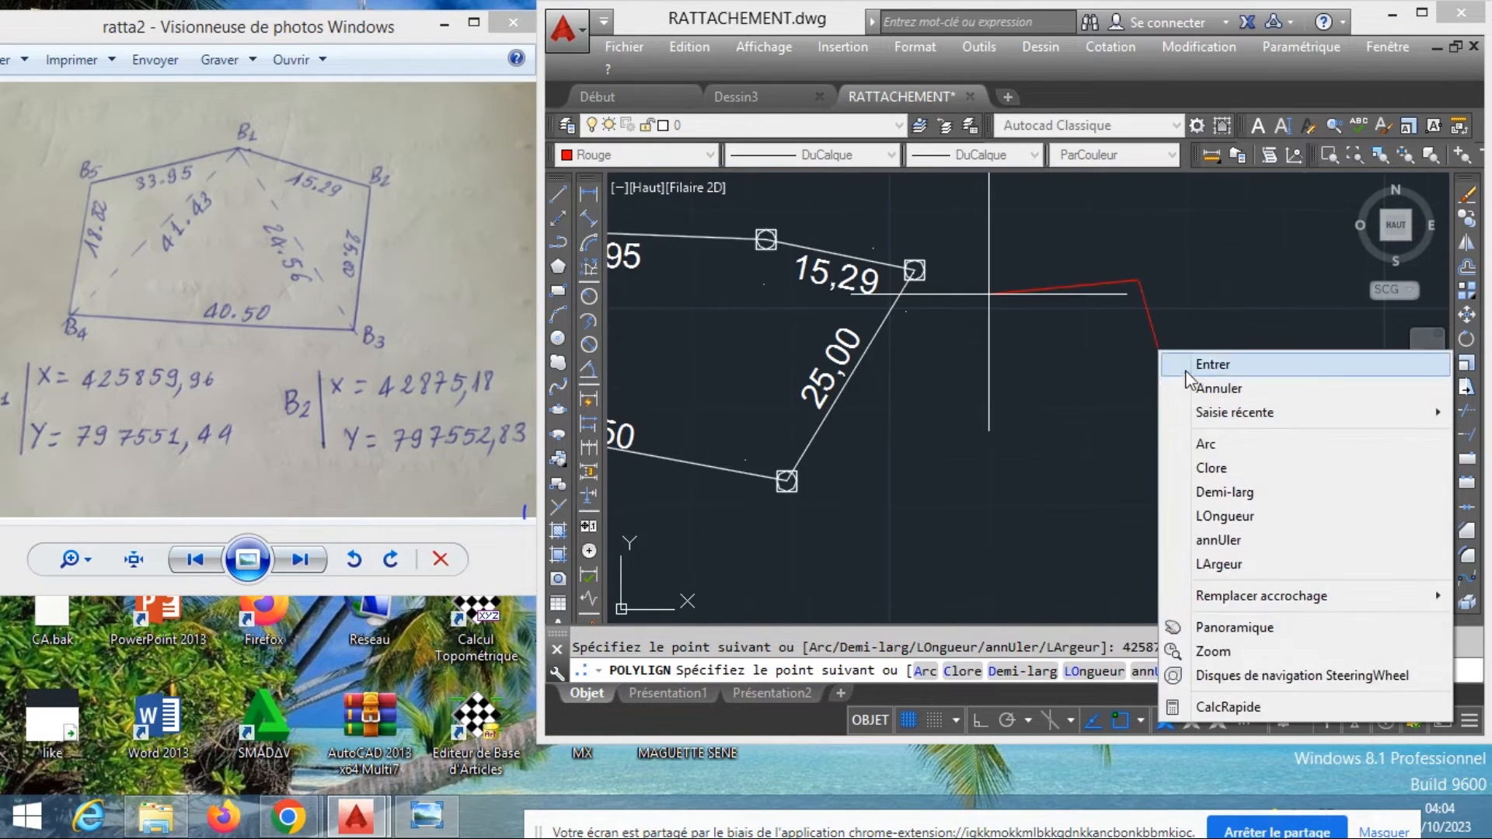
pyautogui.click(1190, 370)
pyautogui.scroll(-2, 1135, 359)
pyautogui.scroll(4, 1041, 344)
pyautogui.scroll(-4, 1046, 341)
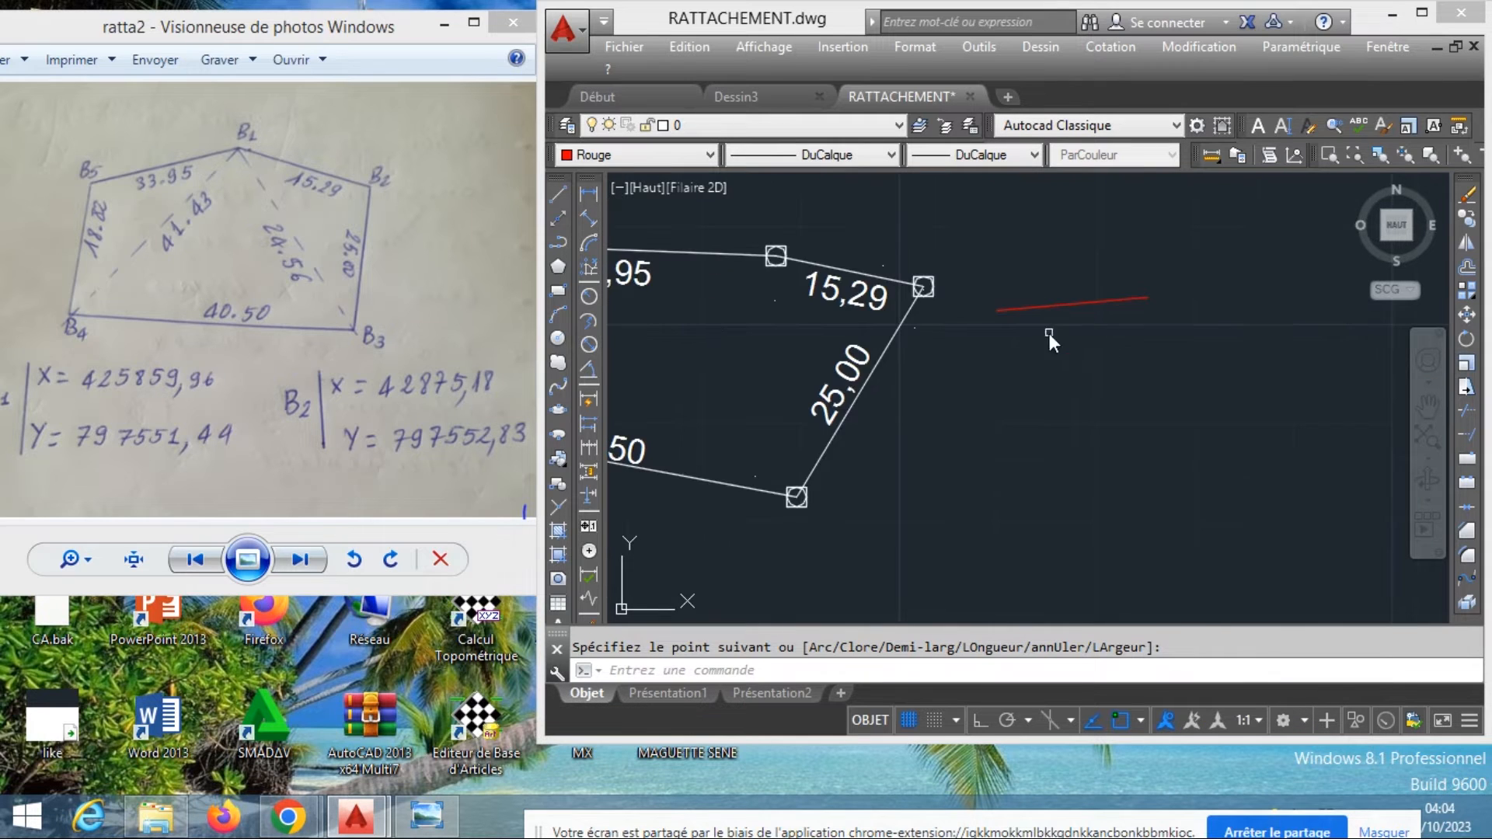
# Move the parcel outline with its dimensions to the free area below the red B1–B2 reference line
pyautogui.click(935, 488)
pyautogui.scroll(-2, 935, 488)
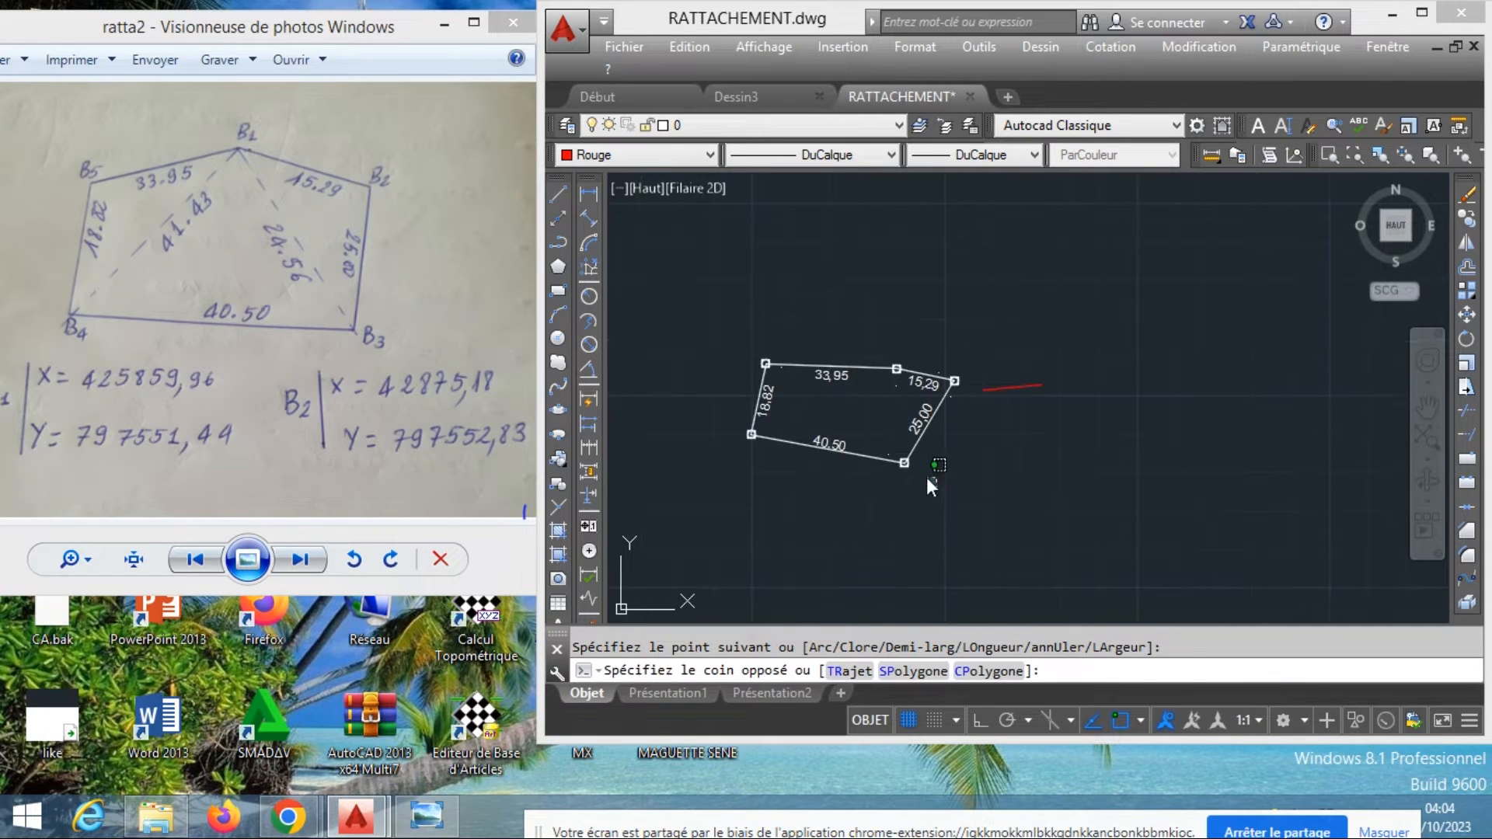
pyautogui.click(778, 343)
pyautogui.rightClick(777, 342)
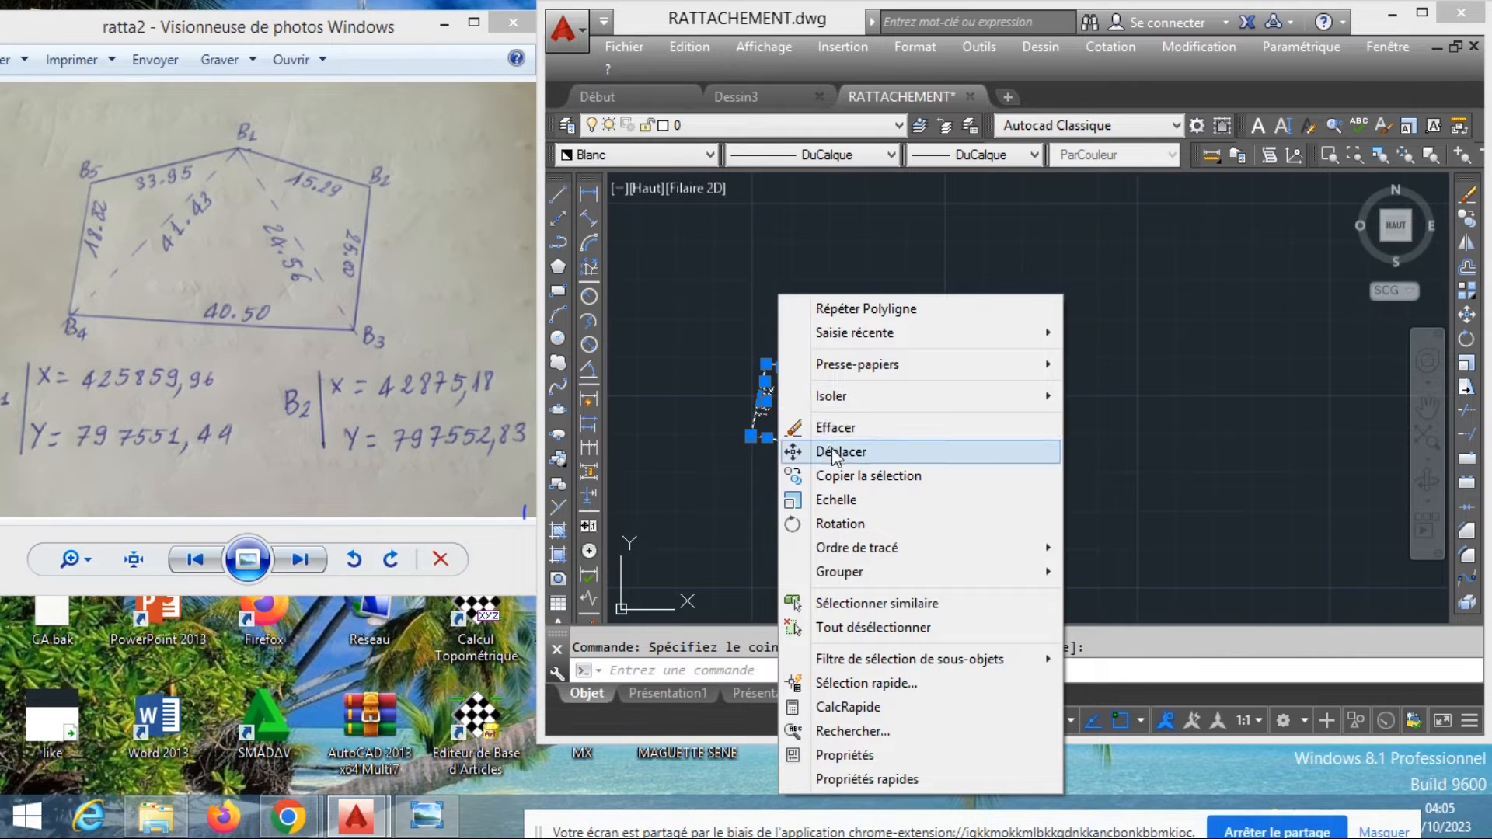
pyautogui.click(837, 451)
pyautogui.scroll(2, 840, 412)
pyautogui.moveTo(839, 407); pyautogui.dragTo(841, 365, button='middle')
pyautogui.click(841, 365)
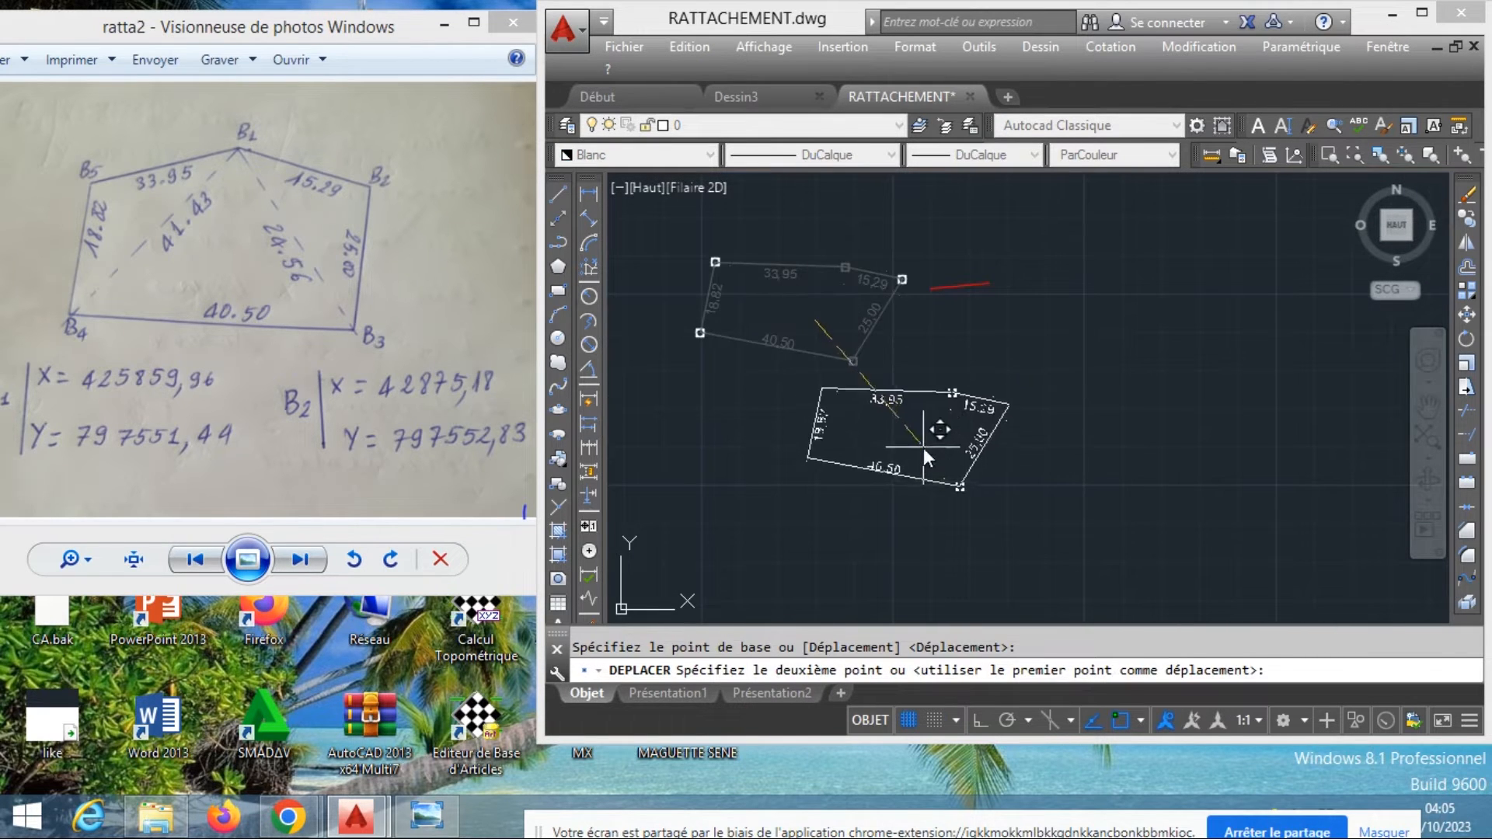
pyautogui.click(929, 444)
pyautogui.scroll(2, 940, 432)
pyautogui.scroll(-2, 937, 432)
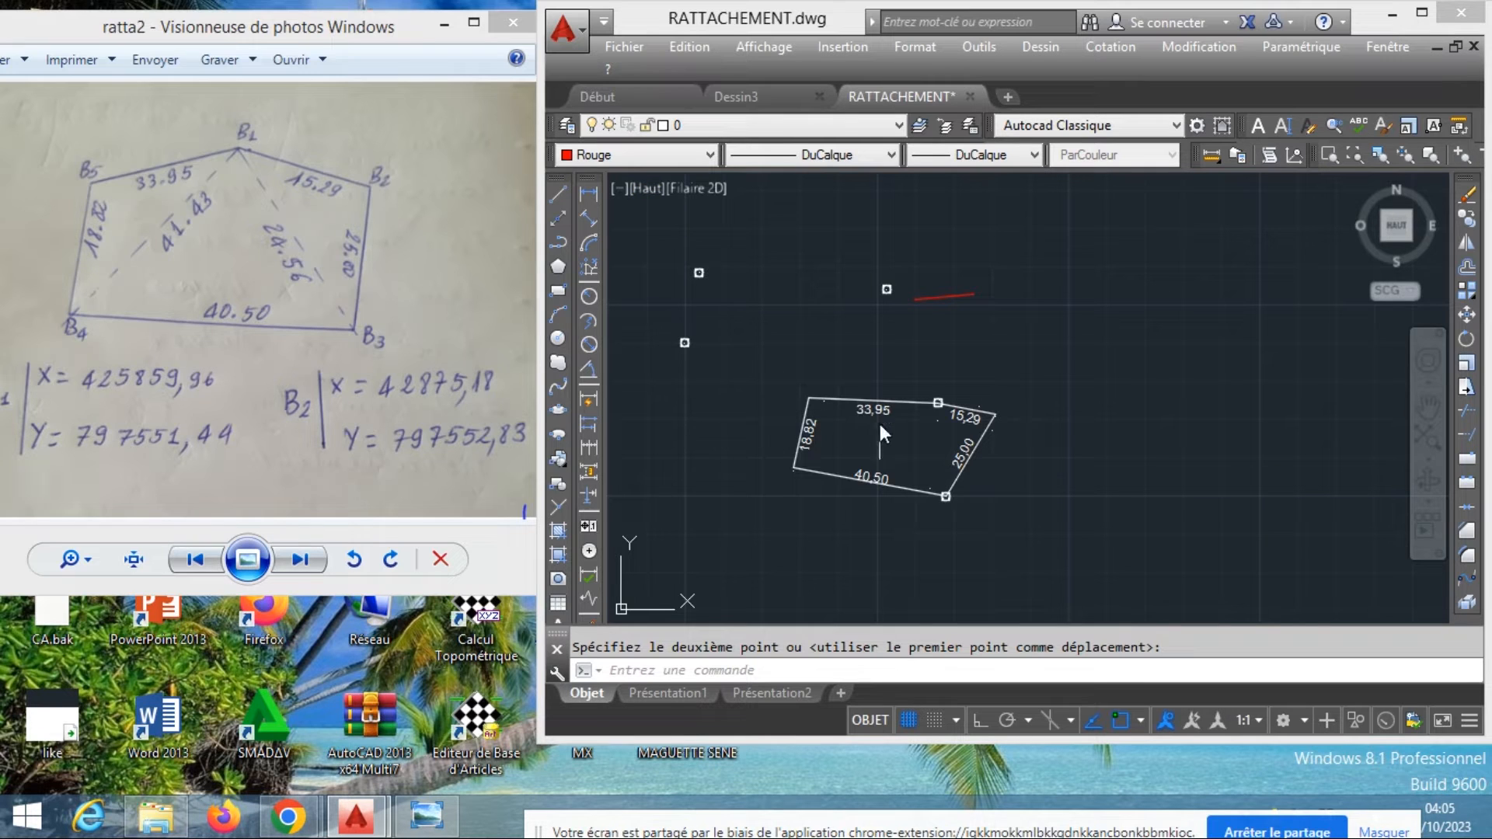
# Erase the three stray white point markers lying above the parcel outline
pyautogui.click(709, 366)
pyautogui.click(663, 299)
pyautogui.click(715, 307)
pyautogui.click(661, 250)
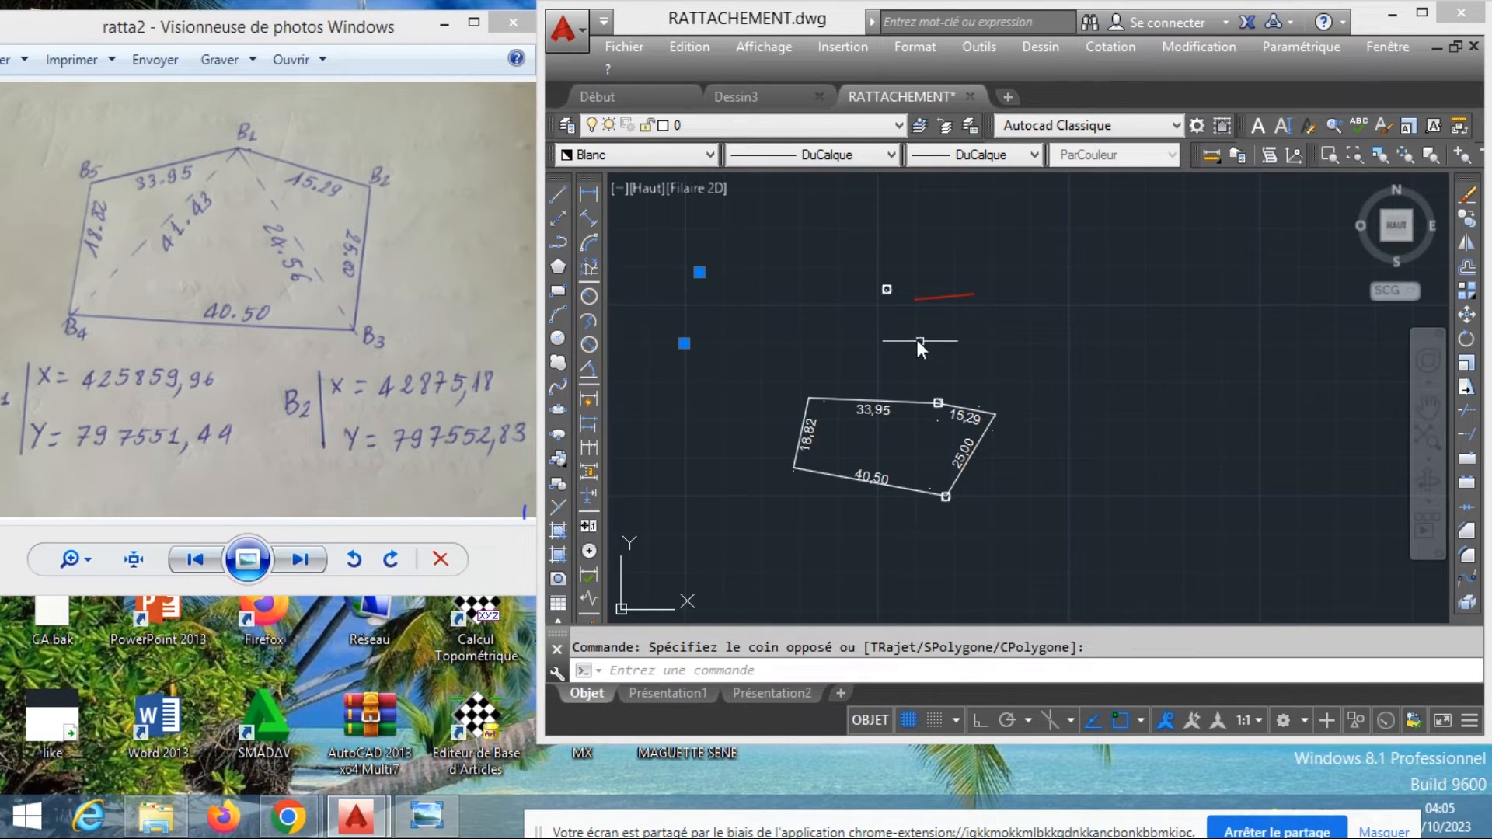
pyautogui.click(890, 310)
pyautogui.click(878, 286)
pyautogui.rightClick(810, 282)
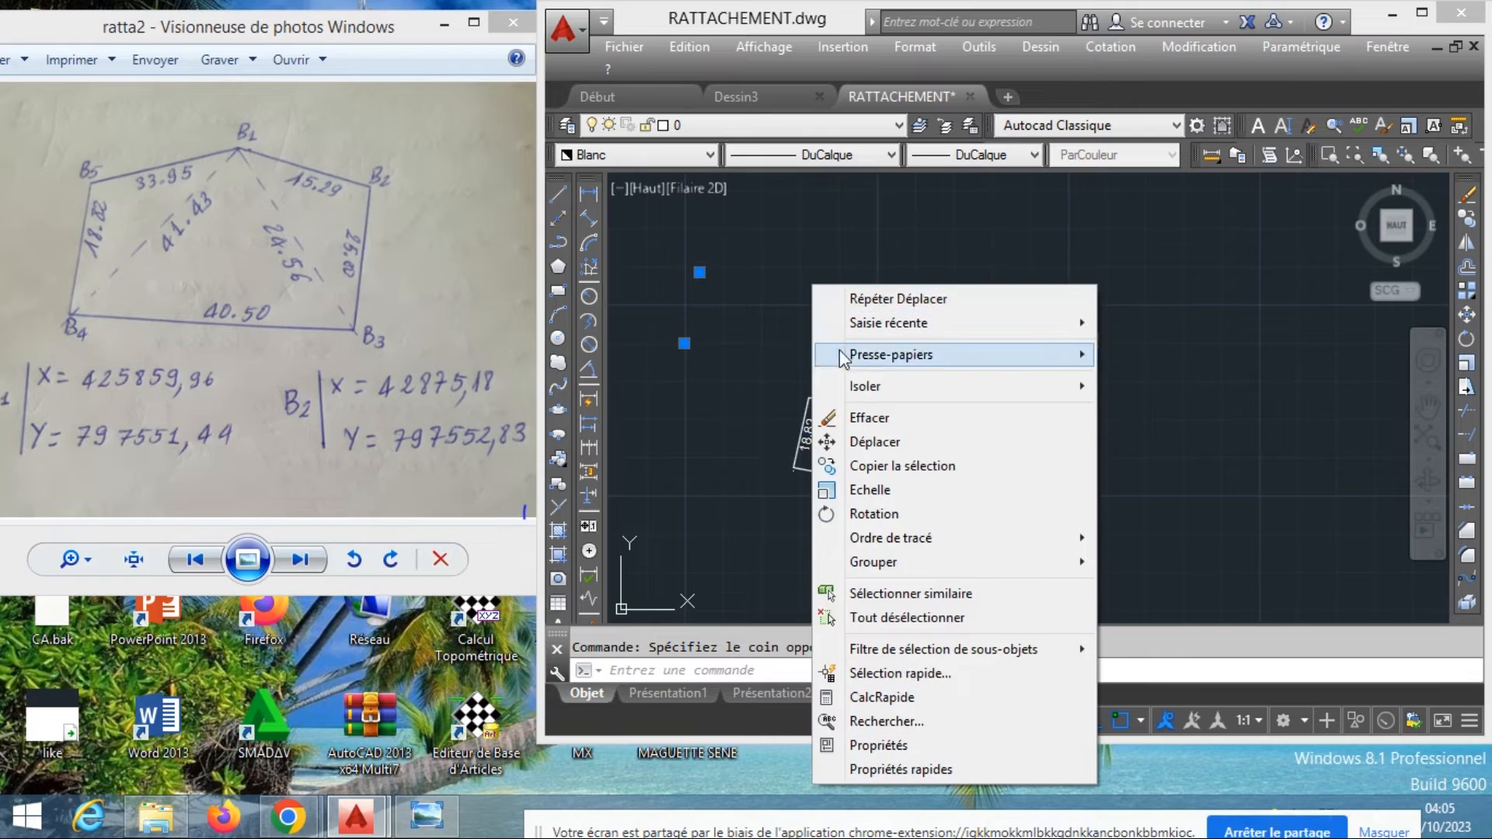
pyautogui.click(861, 415)
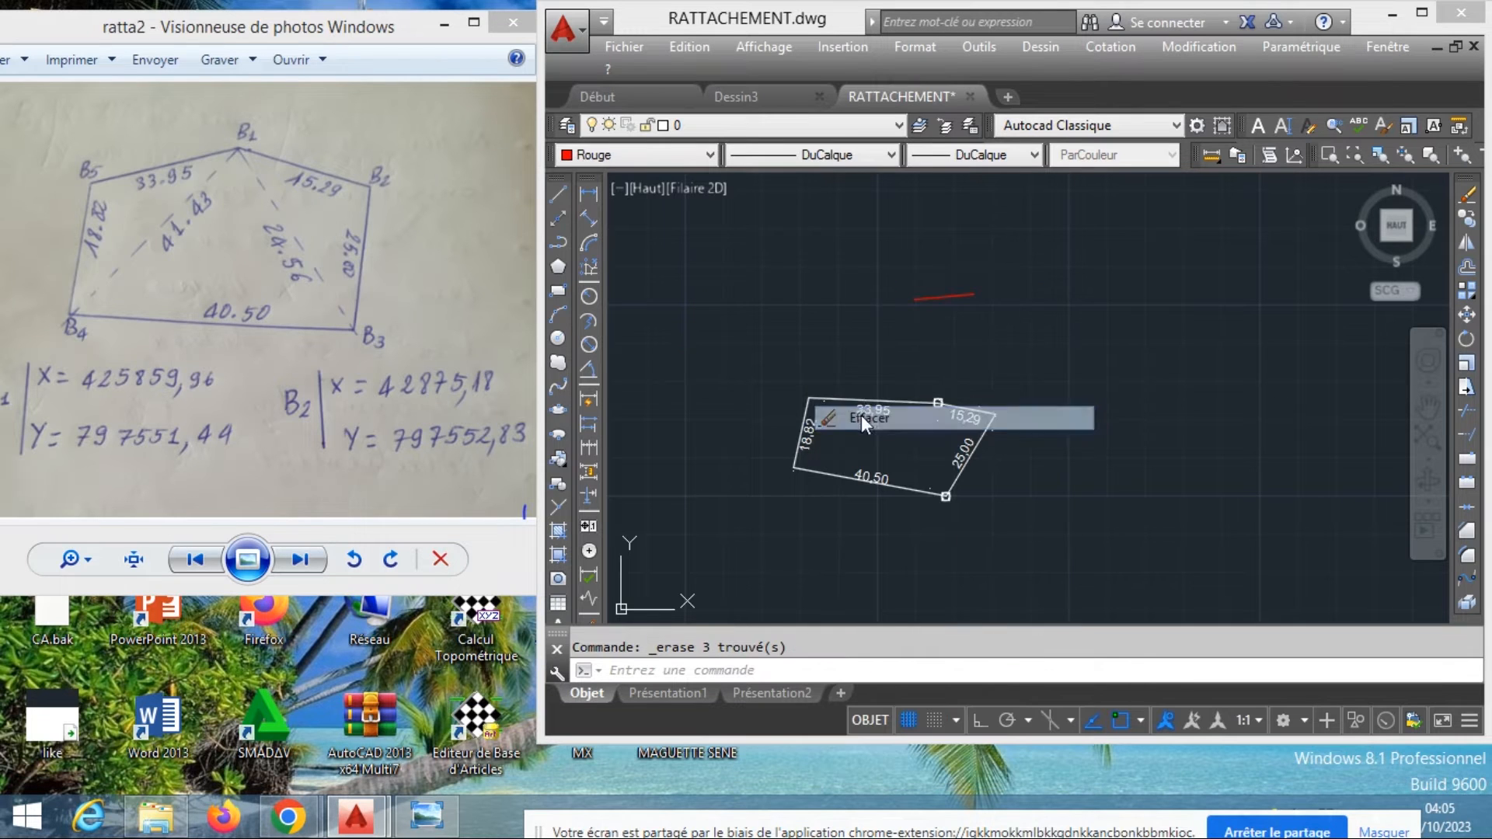
# Place red point markers on the parcel corners B2, B4 and B5
pyautogui.click(559, 506)
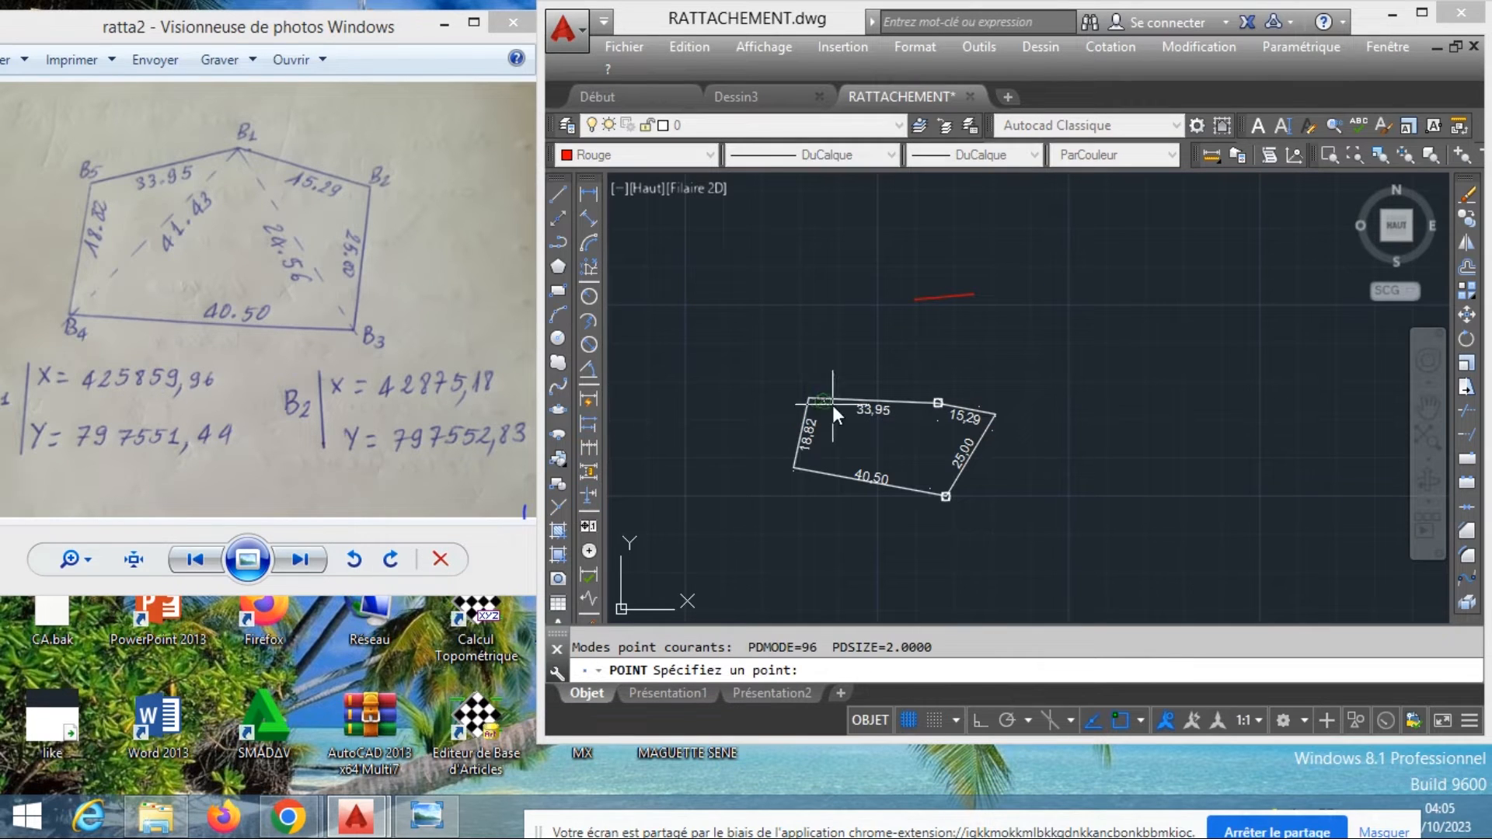
pyautogui.click(995, 414)
pyautogui.scroll(3, 994, 419)
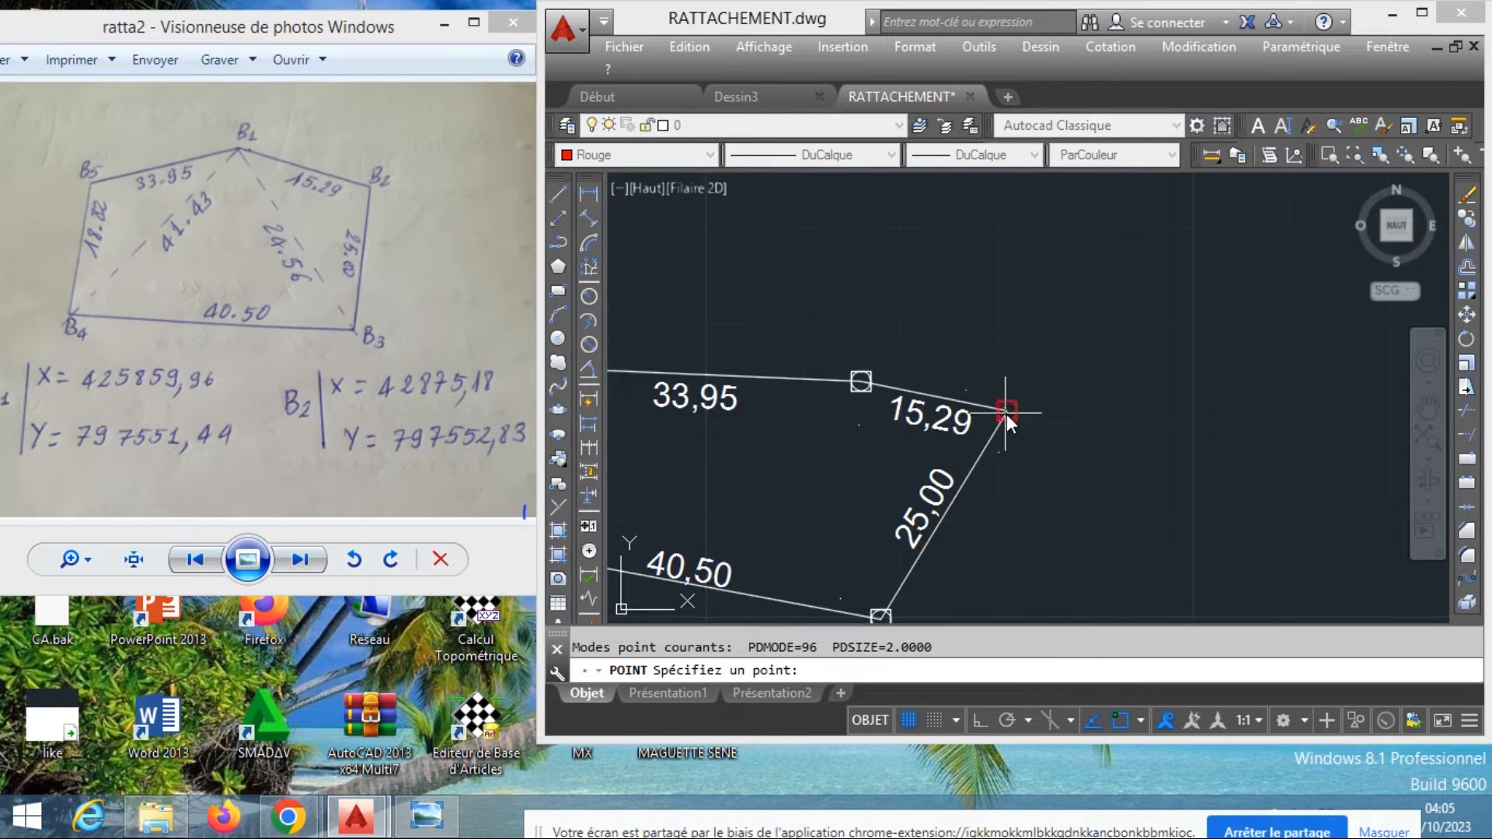
pyautogui.scroll(-2, 1006, 414)
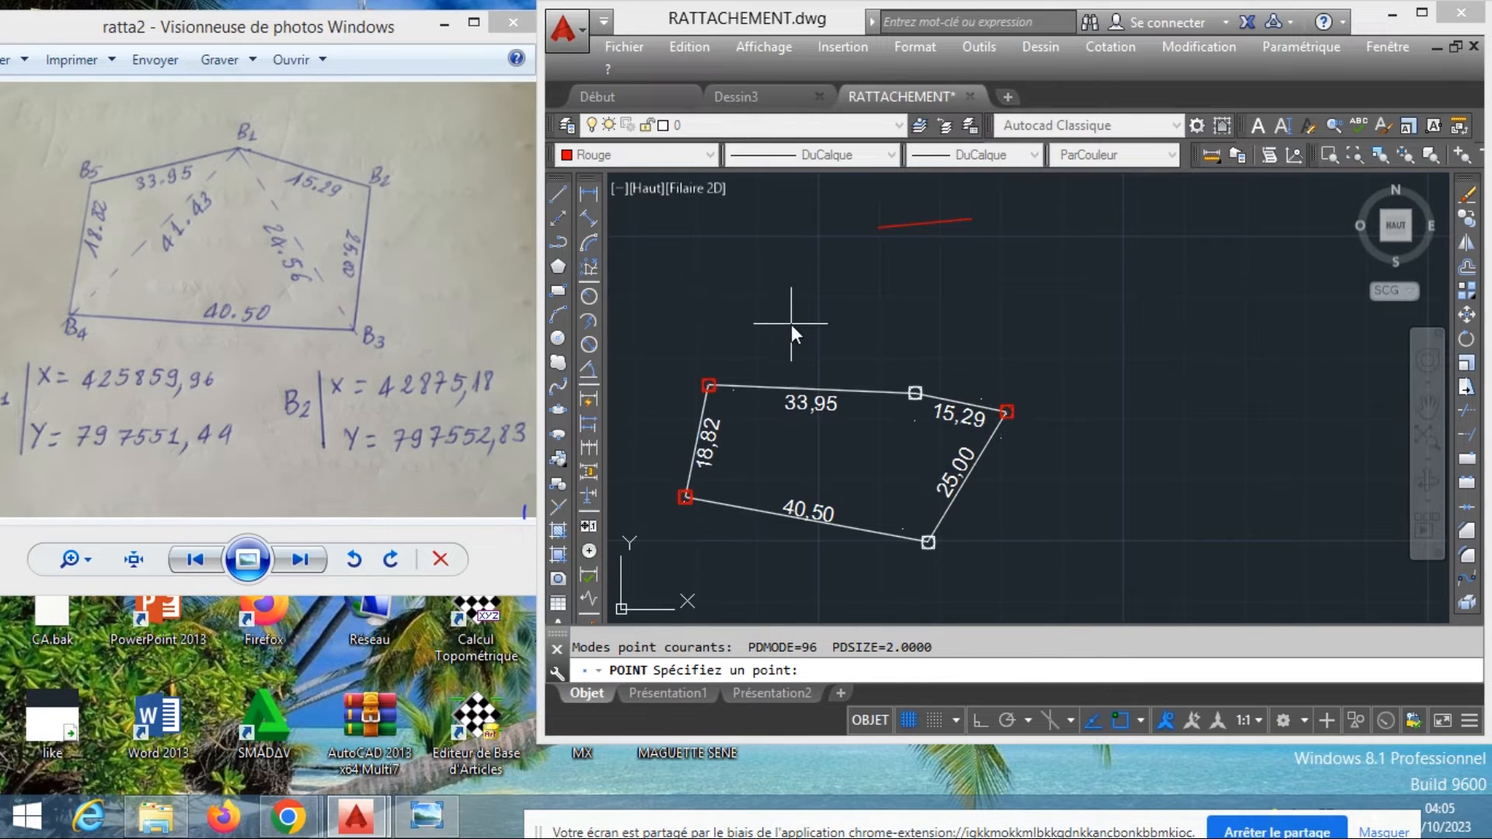
pyautogui.press('Escape')
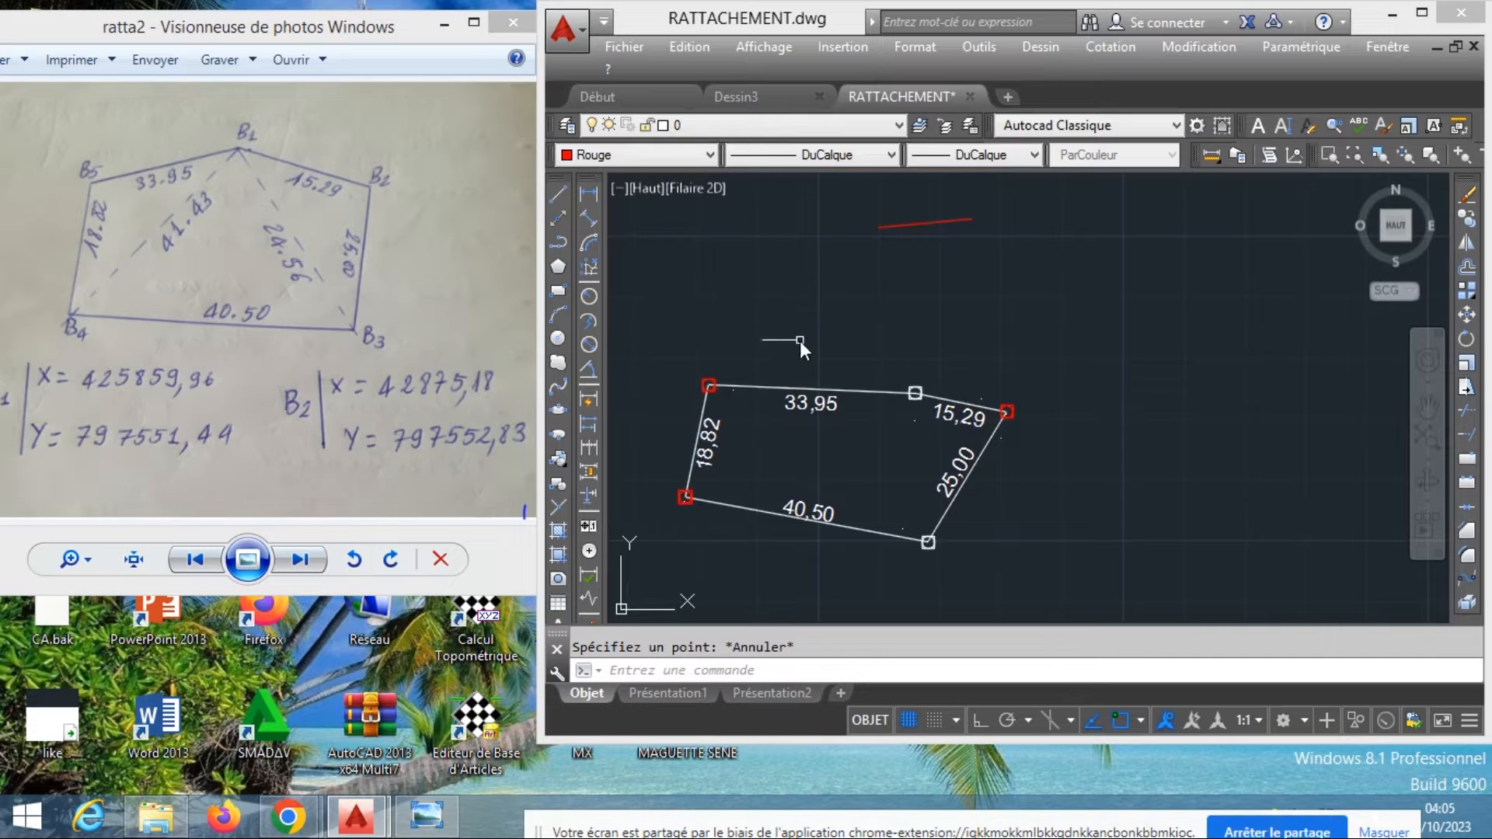
# Start ALIGNER on the whole parcel with its dimensions and points, matching corner B1 to the red reference line's left end
pyautogui.moveTo(971, 453); pyautogui.dragTo(964, 456, button='middle')
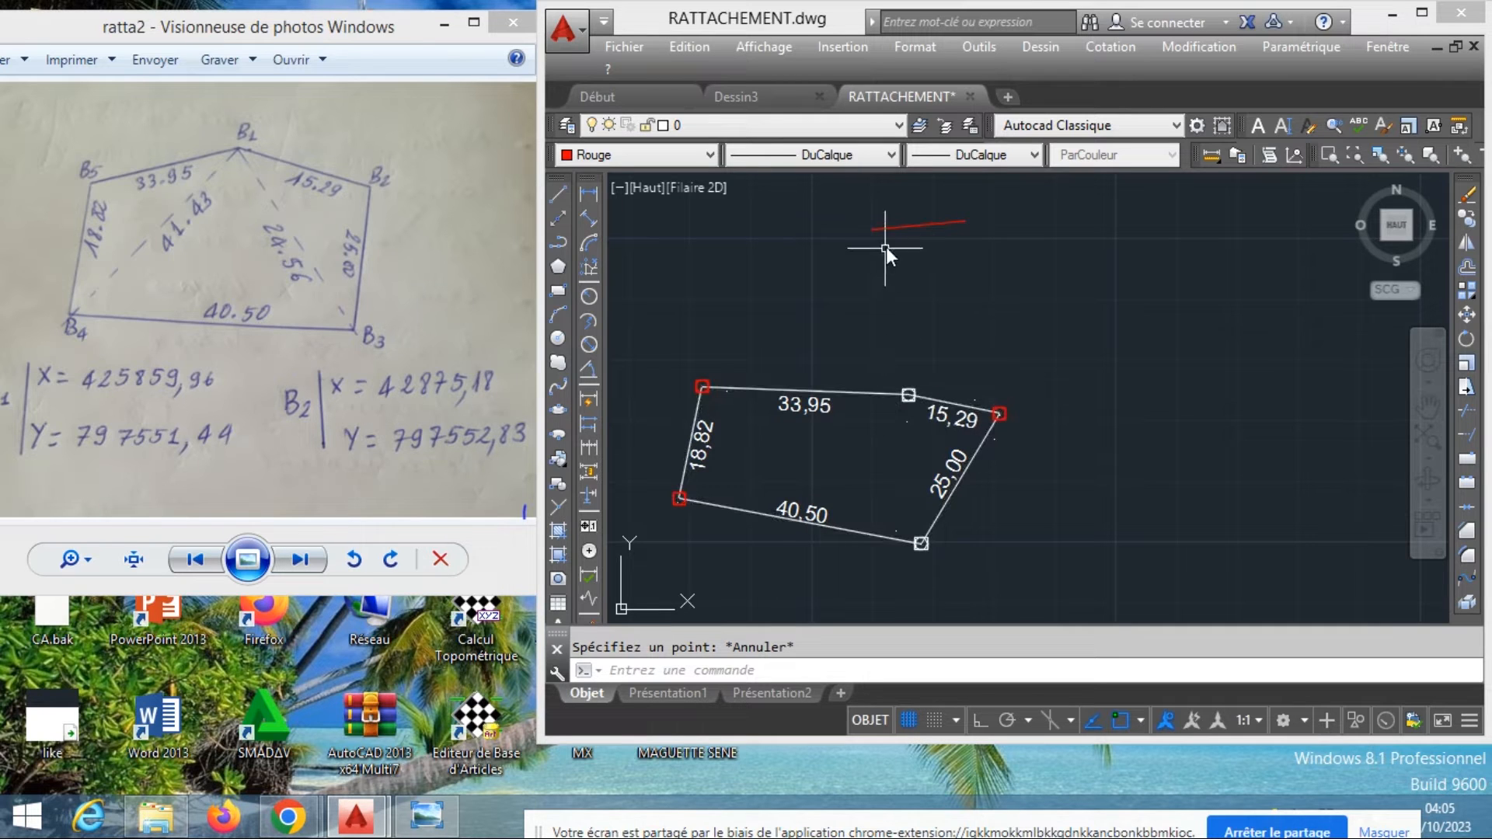
pyautogui.scroll(2, 894, 233)
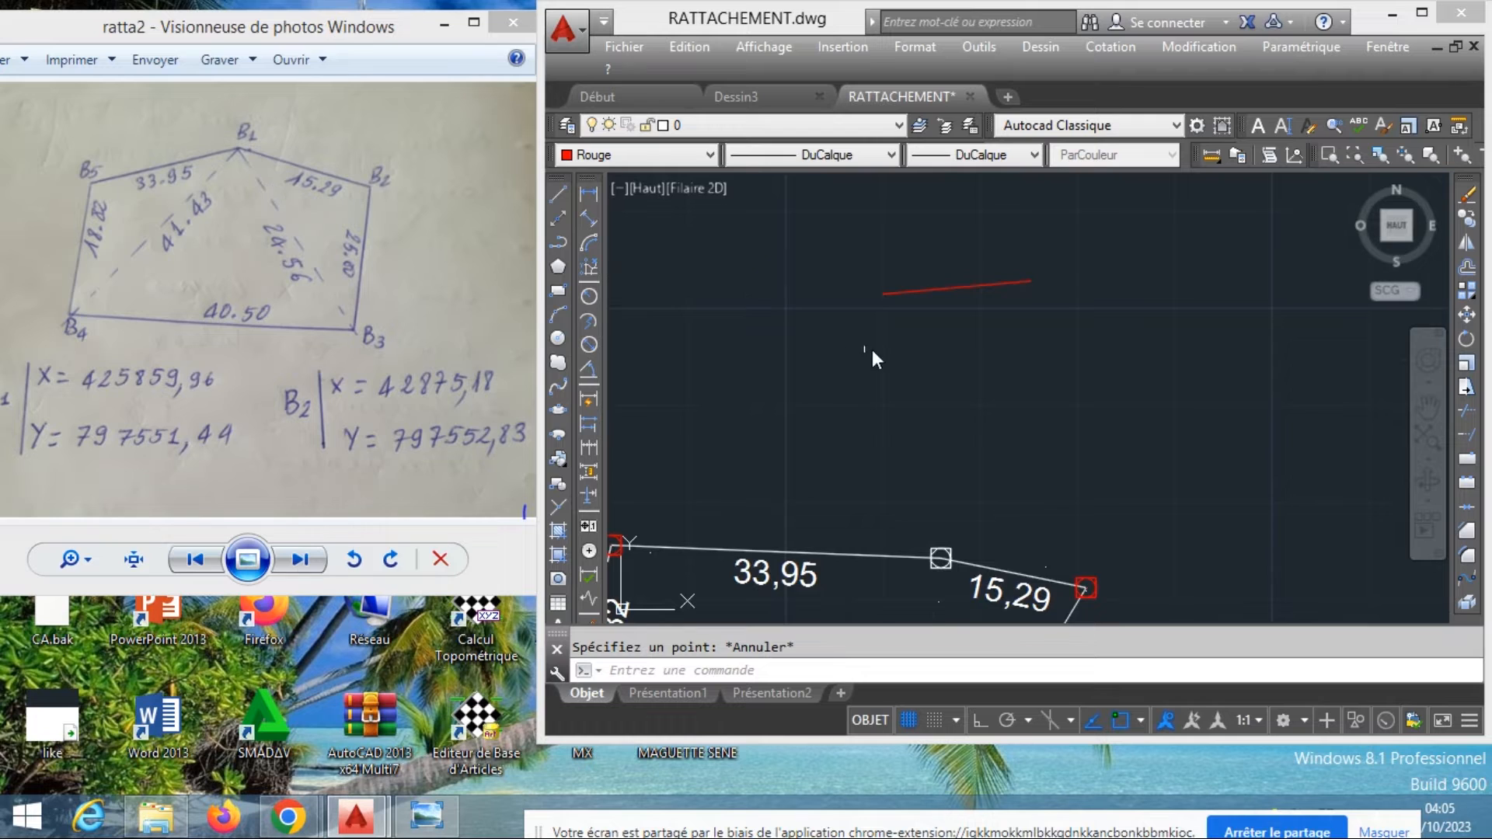
pyautogui.scroll(-4, 894, 352)
pyautogui.click(979, 553)
pyautogui.click(714, 399)
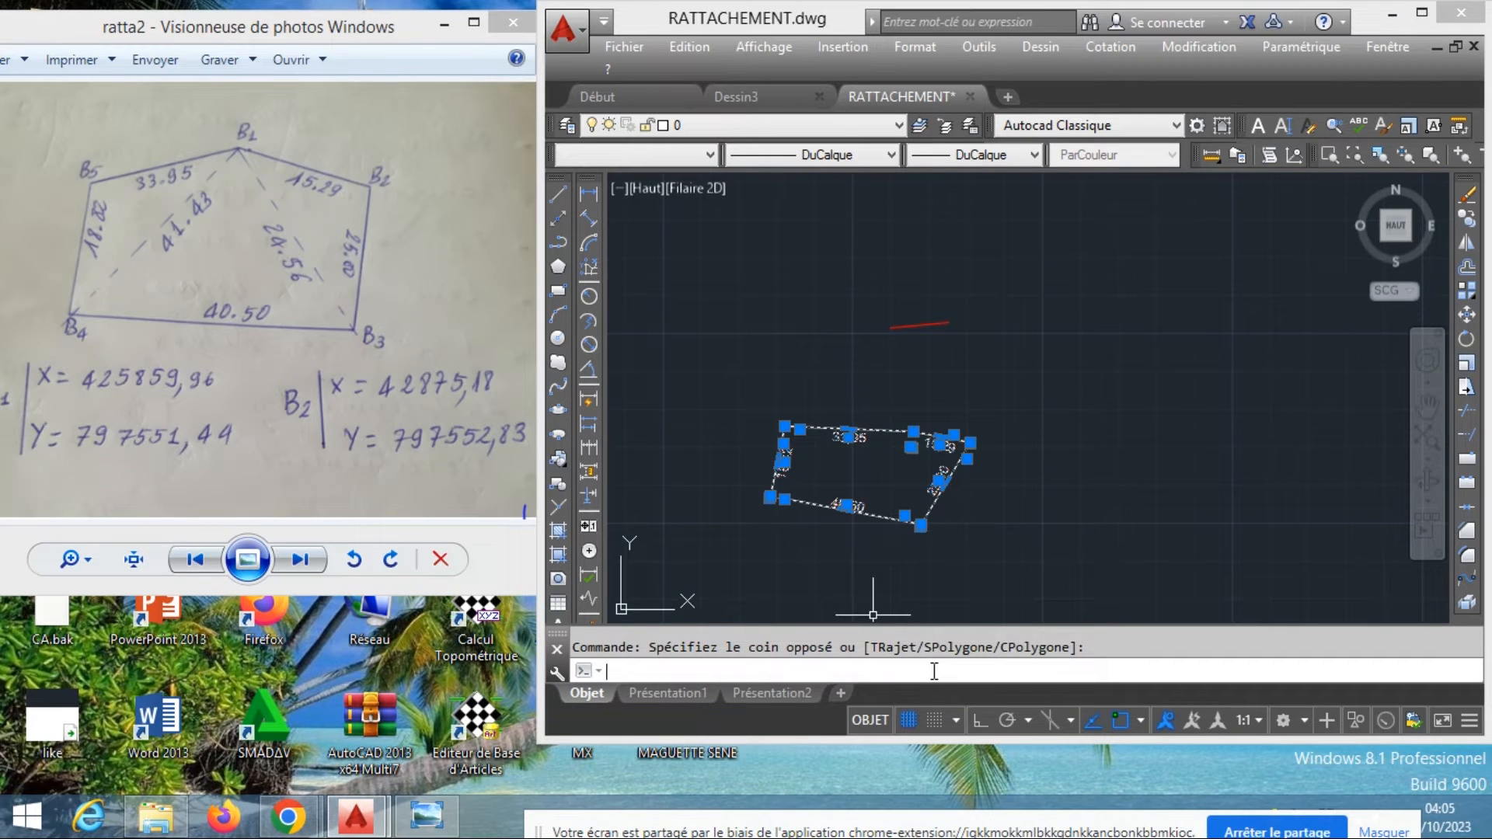
pyautogui.write('ALI')
pyautogui.press('Down')
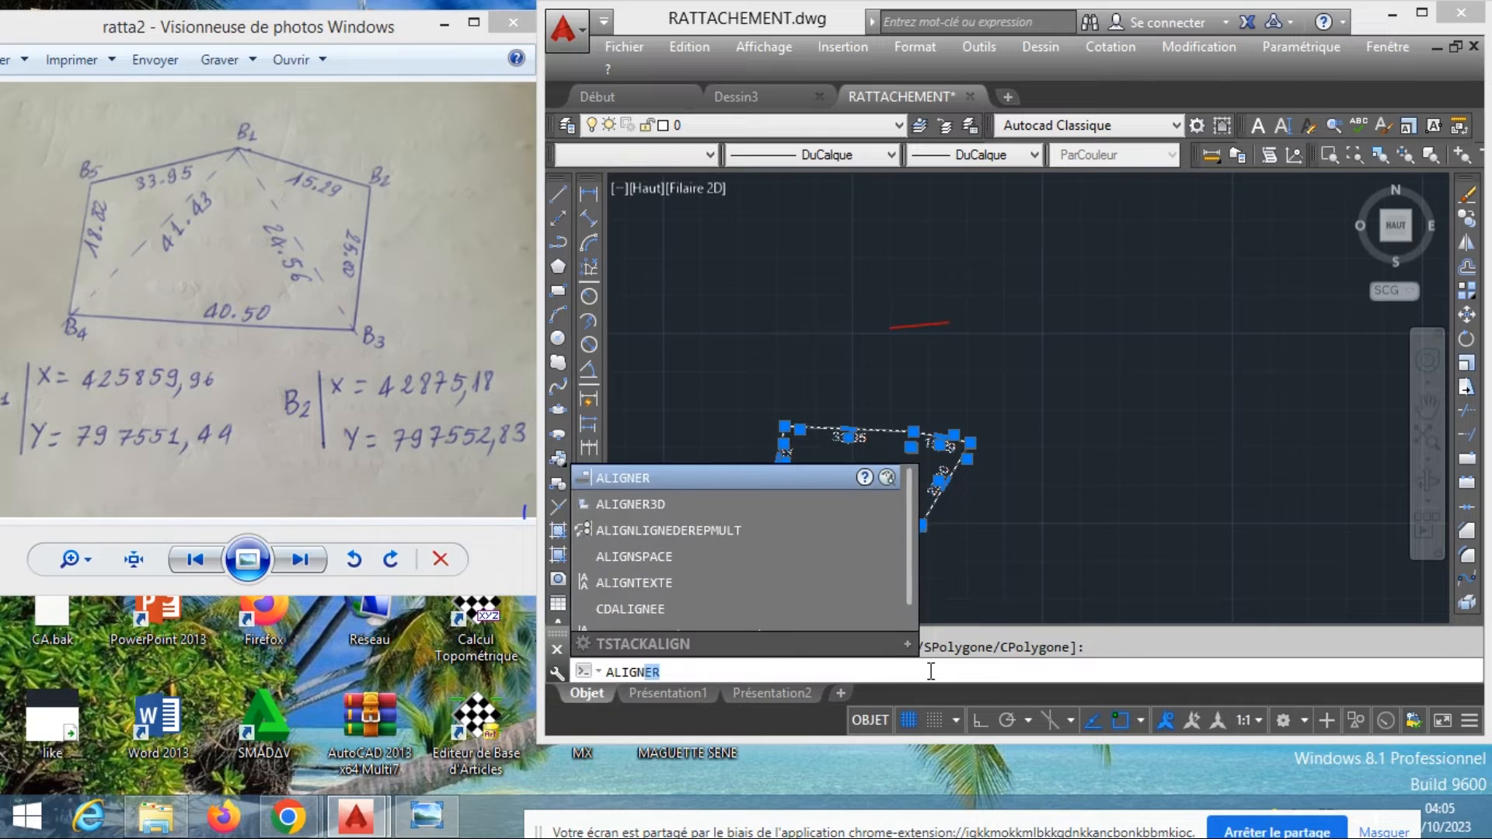
pyautogui.press('Return')
pyautogui.scroll(4, 941, 449)
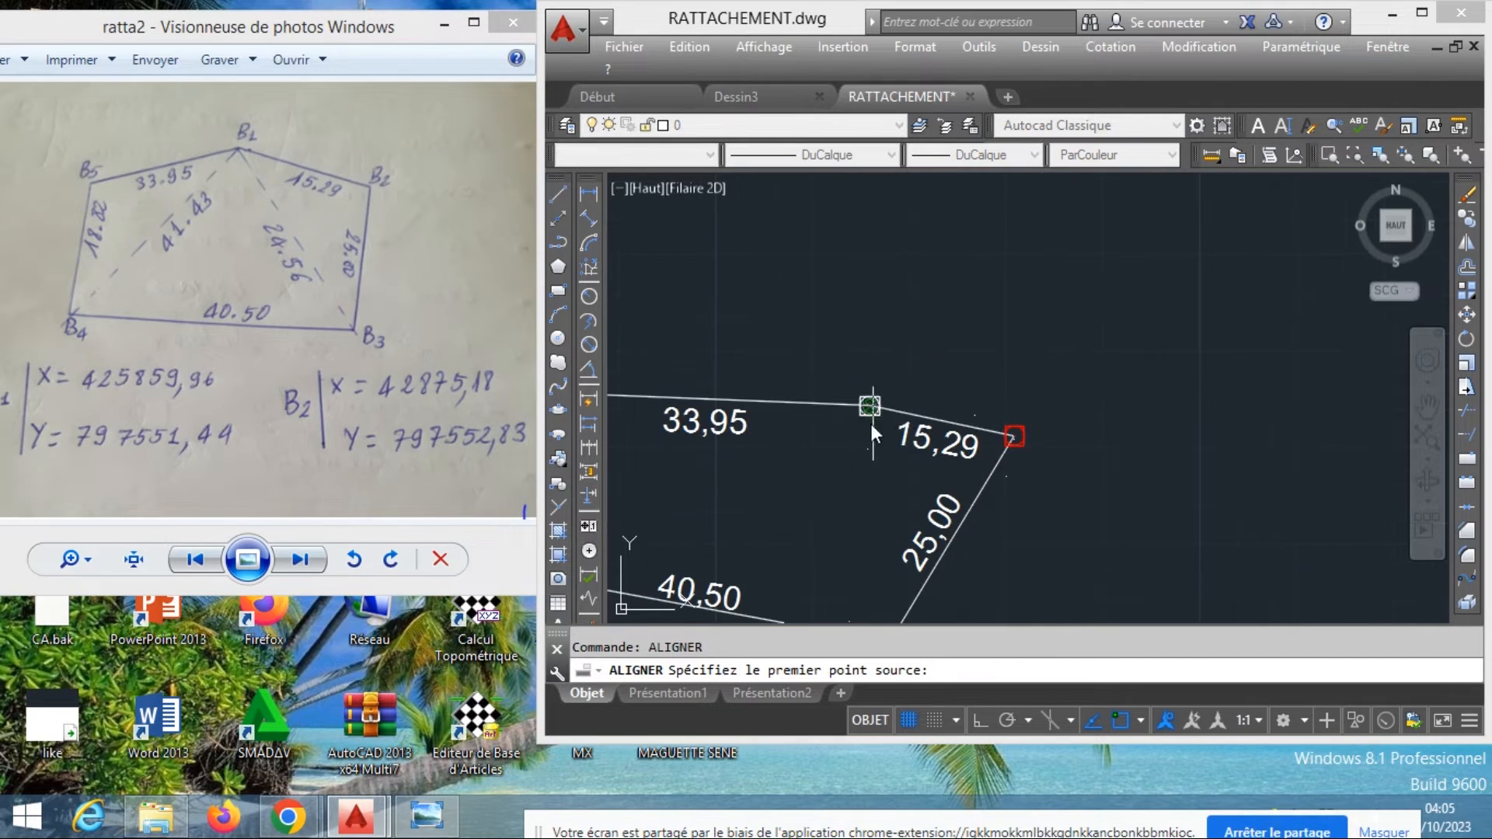
pyautogui.click(870, 405)
pyautogui.scroll(-4, 878, 420)
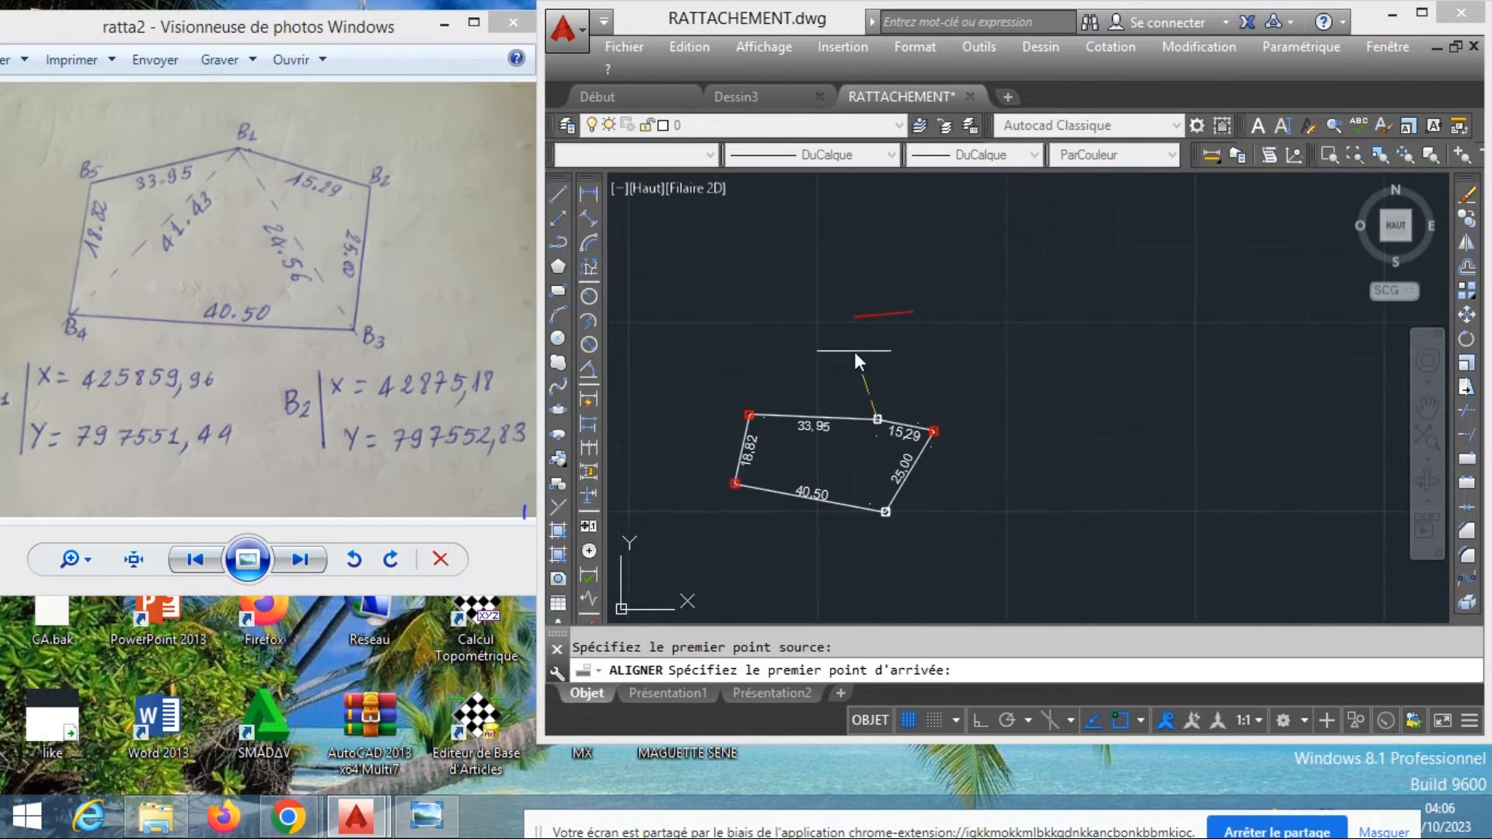
pyautogui.scroll(4, 858, 318)
pyautogui.click(852, 316)
pyautogui.scroll(-4, 893, 394)
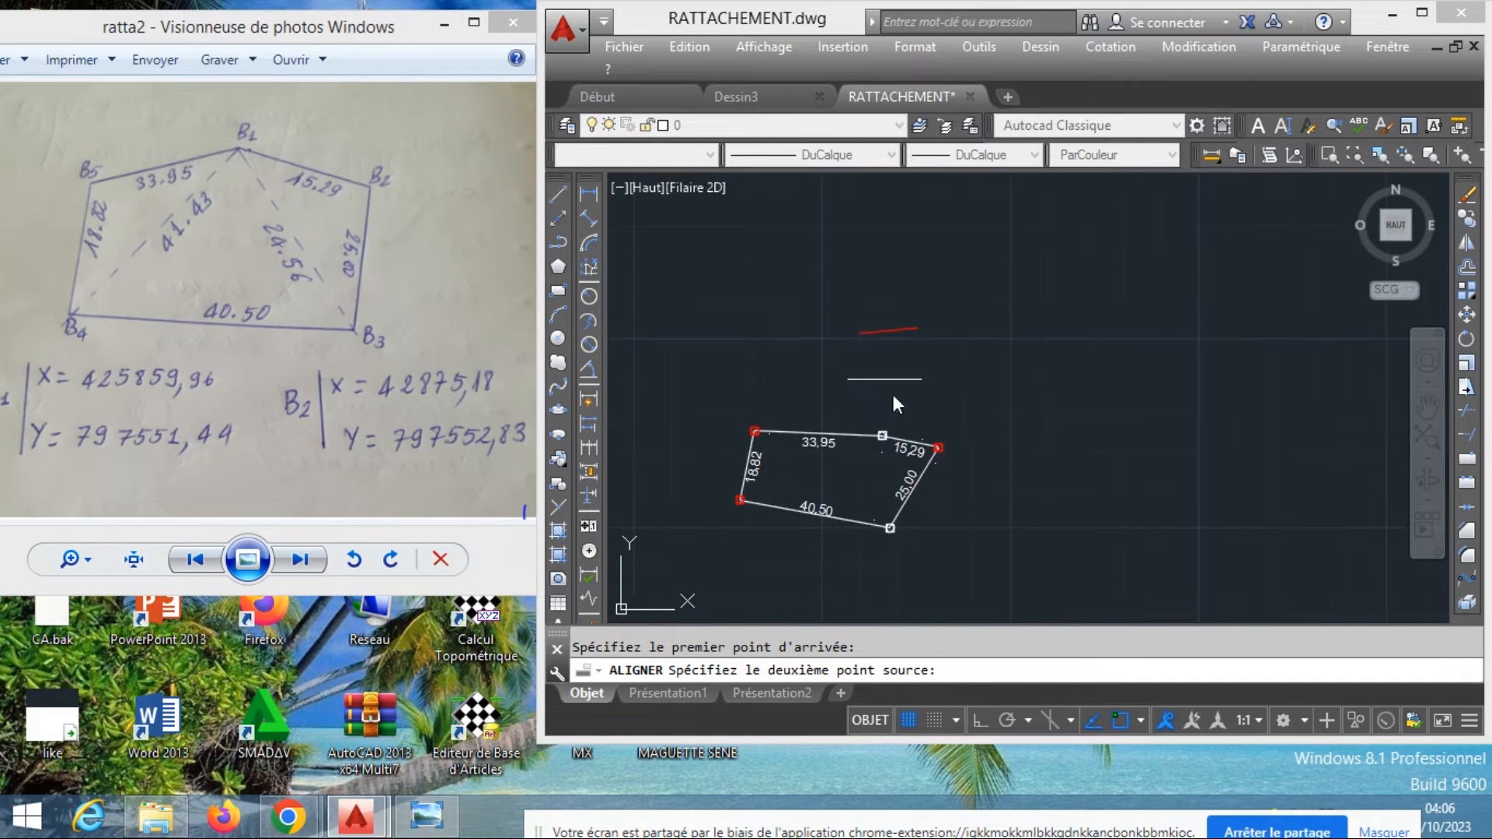
# Match corner B2 to the red line's right end and finish the alignment without scaling the parcel
pyautogui.scroll(5, 935, 449)
pyautogui.click(949, 474)
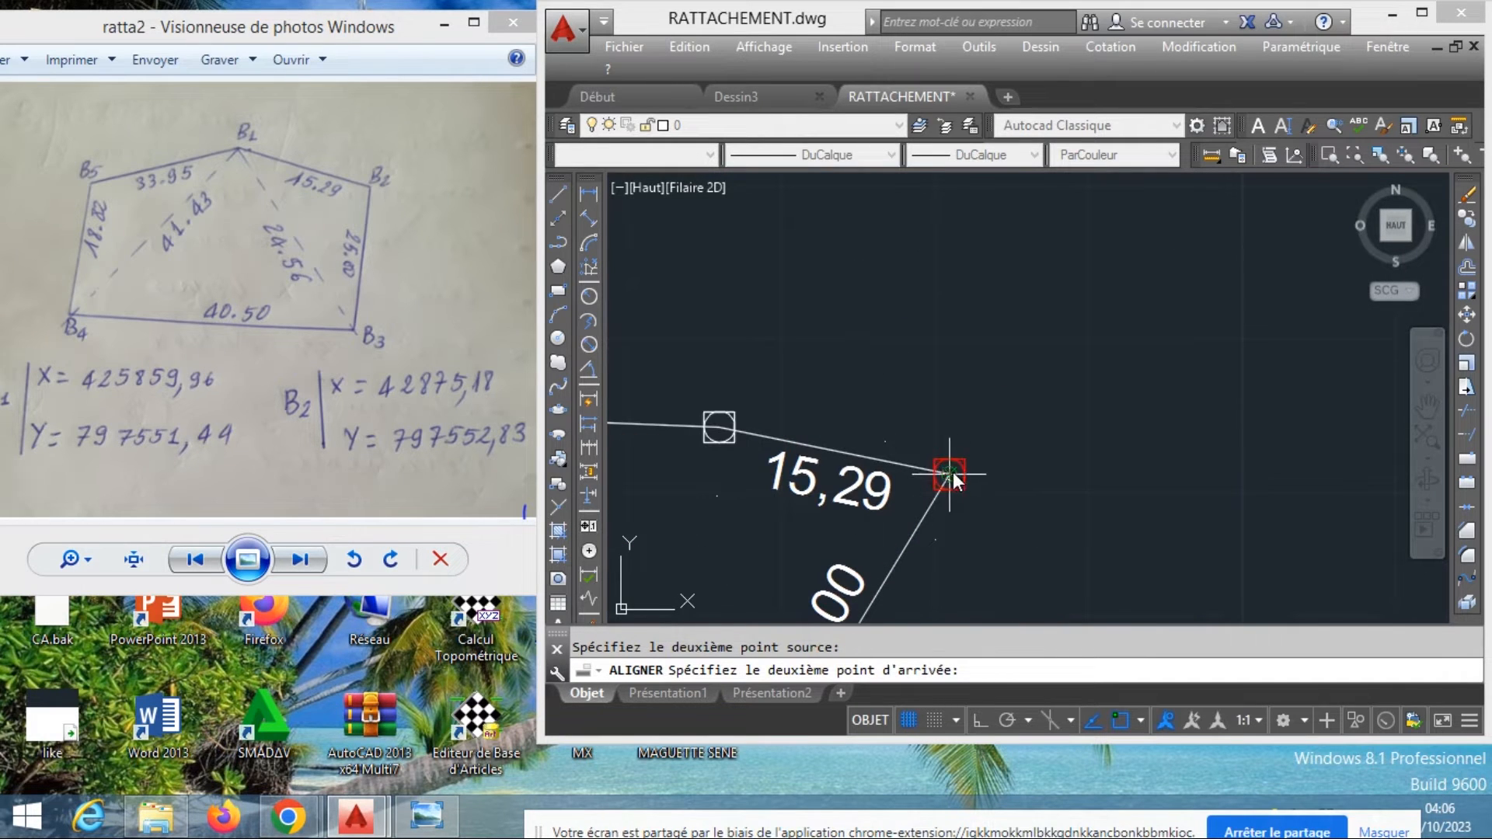
pyautogui.scroll(-2, 949, 474)
pyautogui.scroll(-3, 936, 375)
pyautogui.click(911, 240)
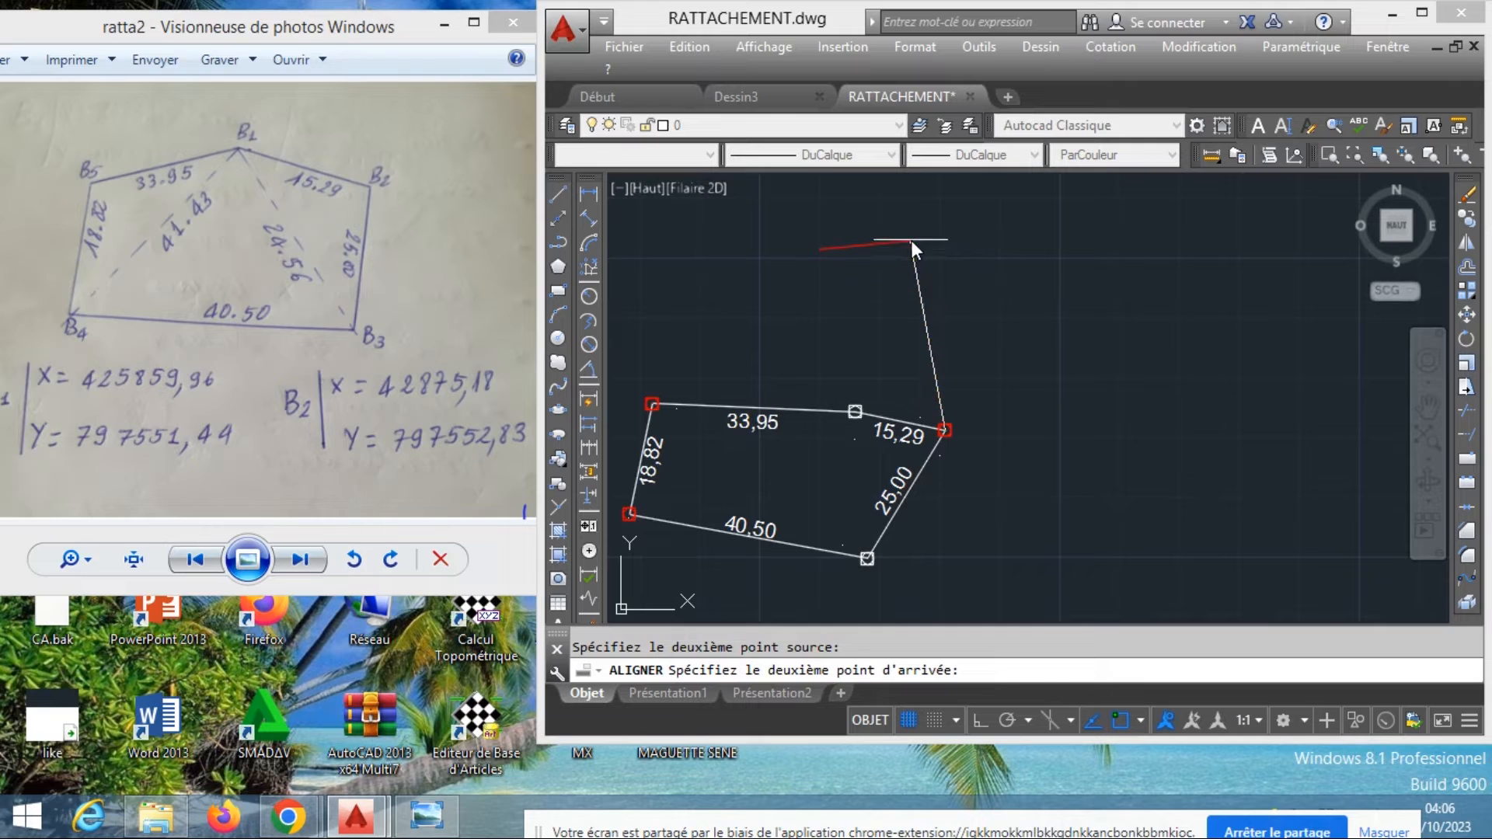
pyautogui.press('Return')
pyautogui.press('Return')
pyautogui.scroll(-7, 990, 390)
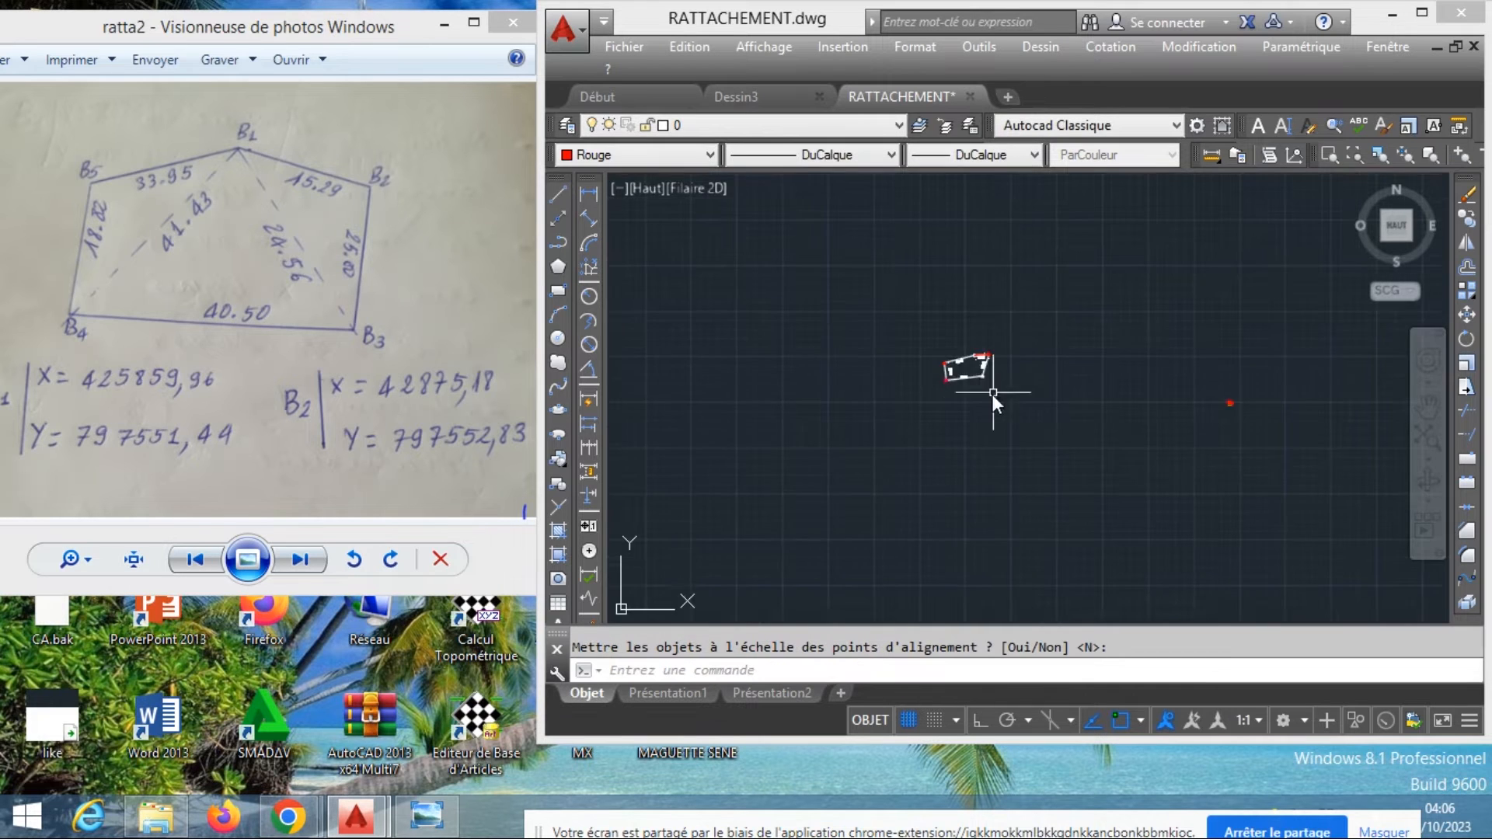
pyautogui.scroll(6, 986, 380)
pyautogui.scroll(-3, 998, 400)
pyautogui.scroll(3, 945, 246)
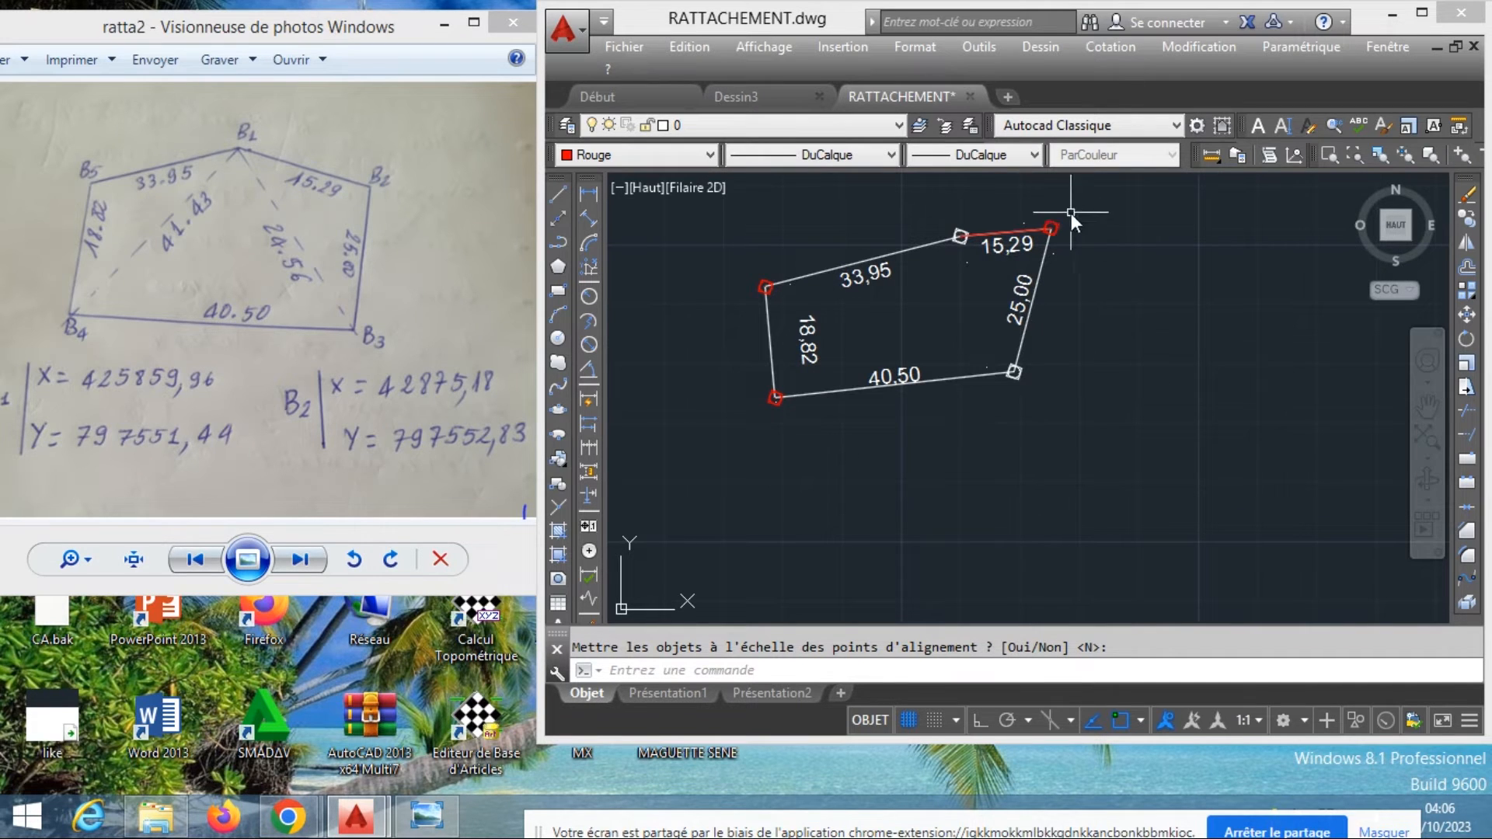
# Erase the red reference line and all the rotated point markers on the parcel's corners
pyautogui.scroll(5, 1048, 218)
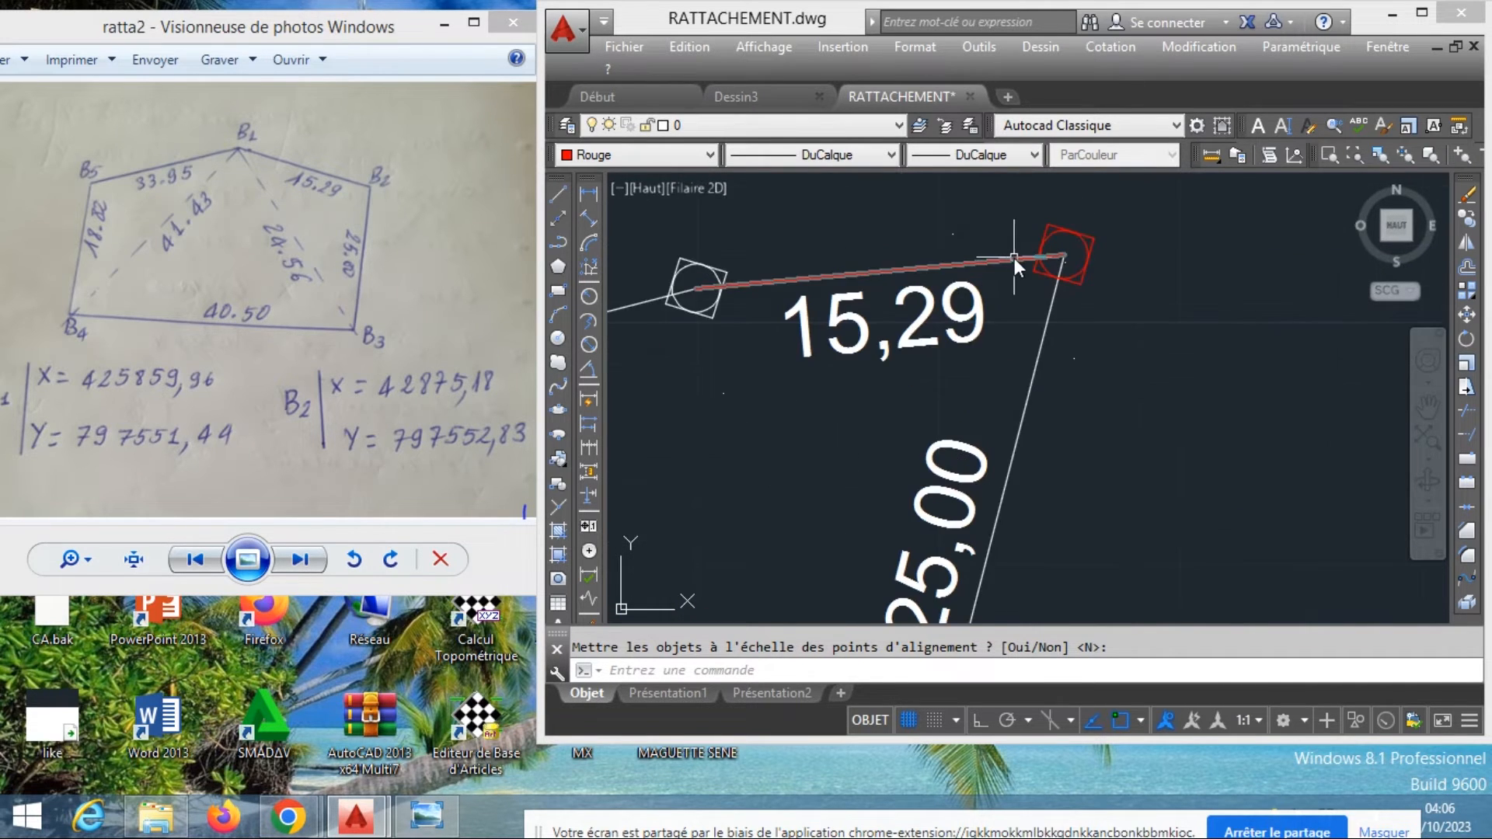
pyautogui.click(1015, 258)
pyautogui.click(1068, 227)
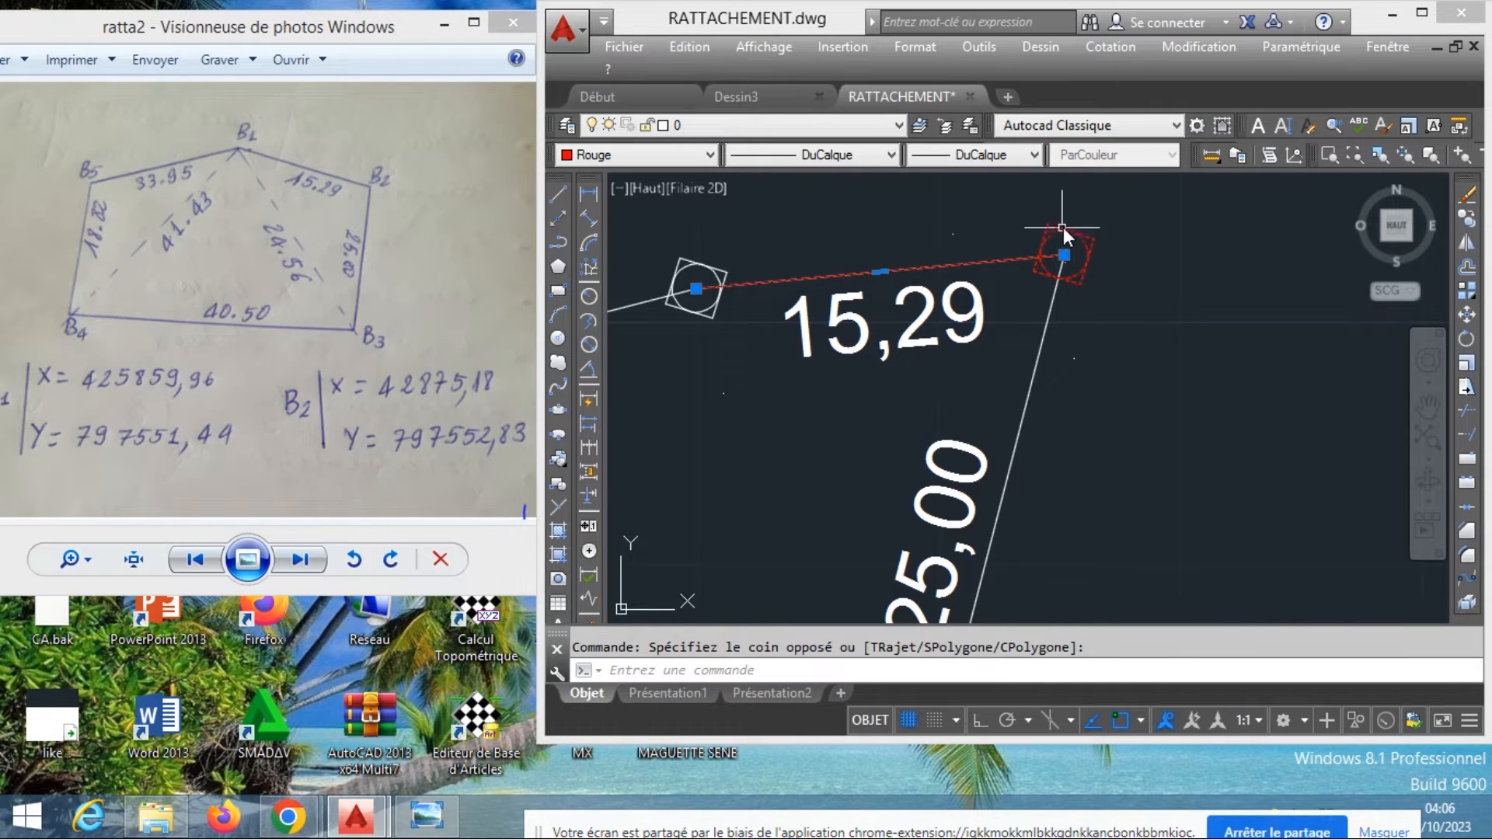
pyautogui.scroll(-5, 1064, 227)
pyautogui.scroll(4, 996, 228)
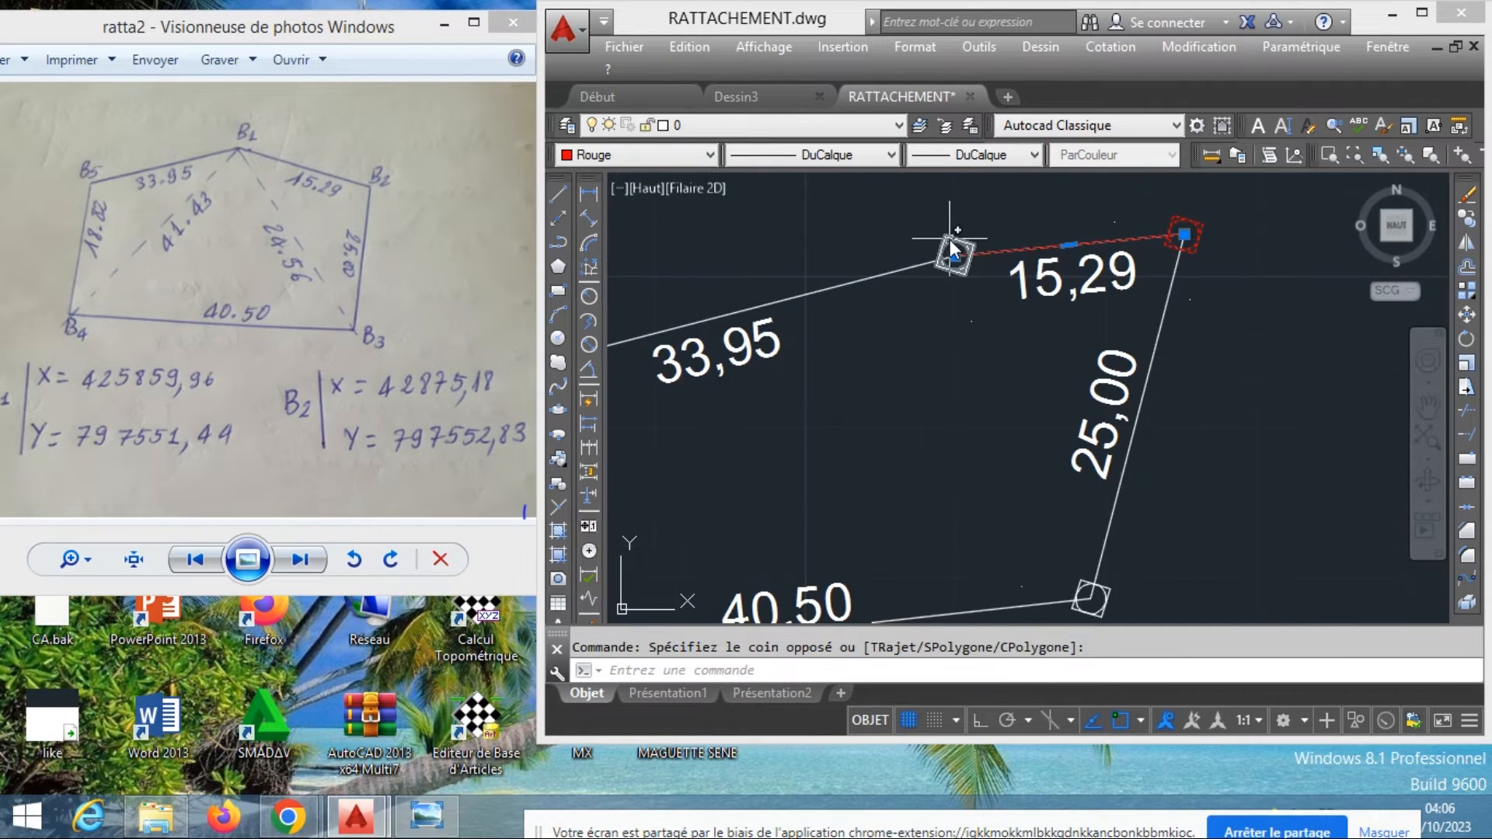
pyautogui.click(1007, 240)
pyautogui.scroll(-2, 1009, 238)
pyautogui.scroll(-2, 1009, 238)
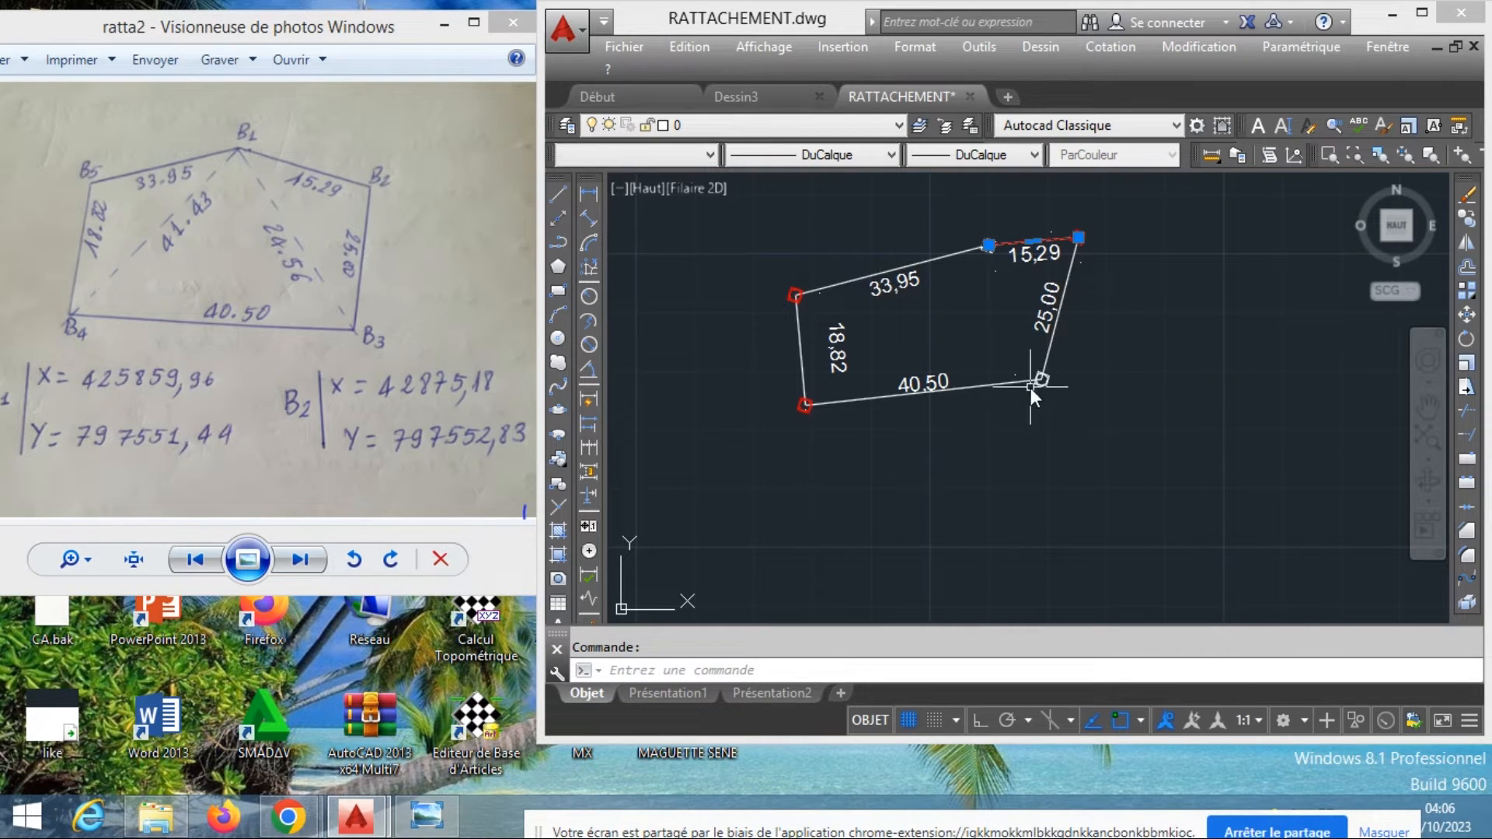
pyautogui.scroll(4, 1033, 389)
pyautogui.click(1062, 386)
pyautogui.scroll(-4, 1010, 411)
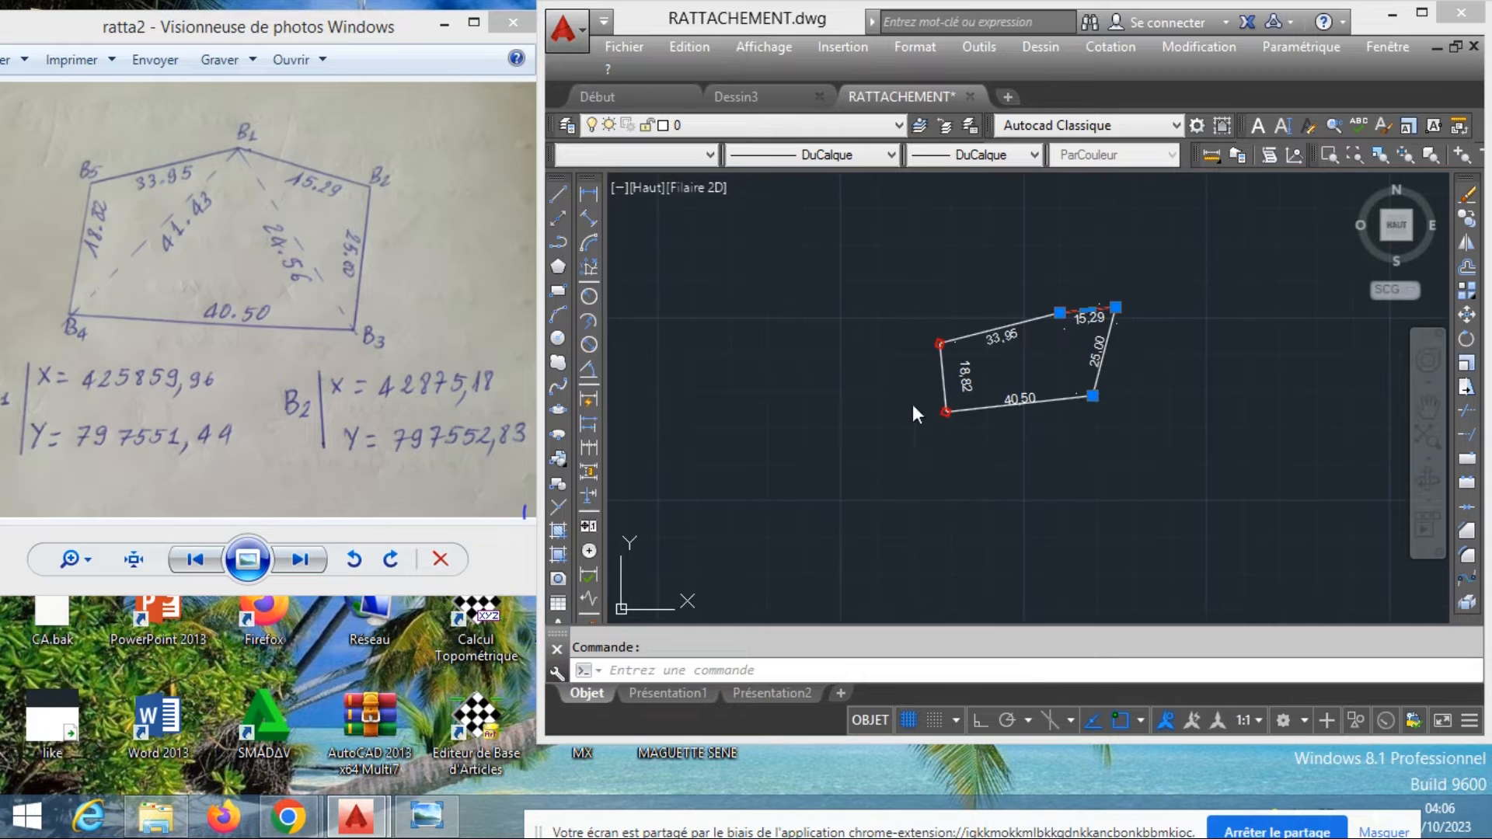
pyautogui.scroll(4, 933, 420)
pyautogui.scroll(-4, 945, 334)
pyautogui.scroll(4, 945, 337)
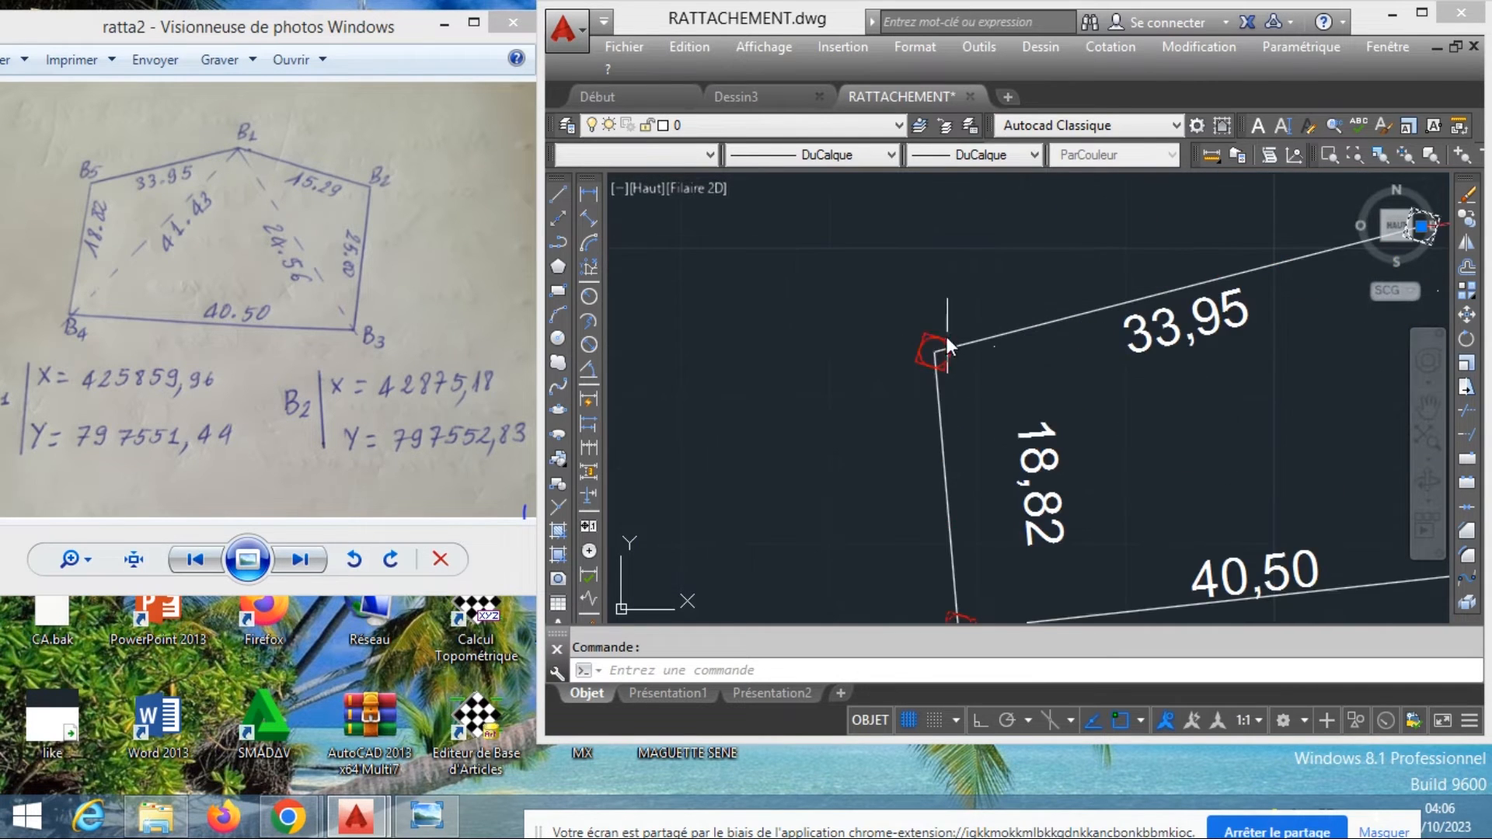
pyautogui.click(944, 341)
pyautogui.scroll(-4, 883, 346)
pyautogui.rightClick(1037, 344)
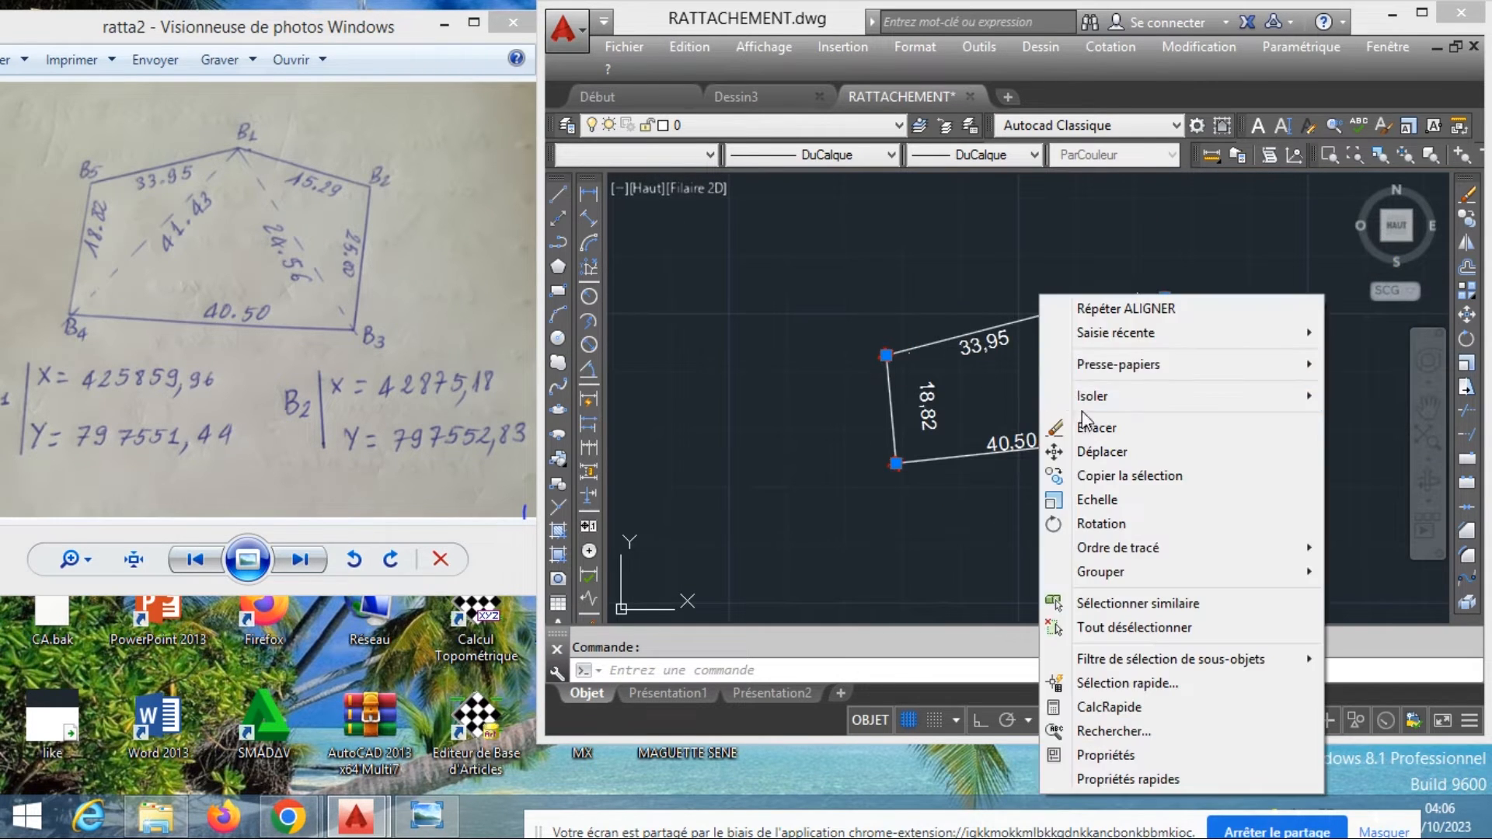
pyautogui.click(1104, 426)
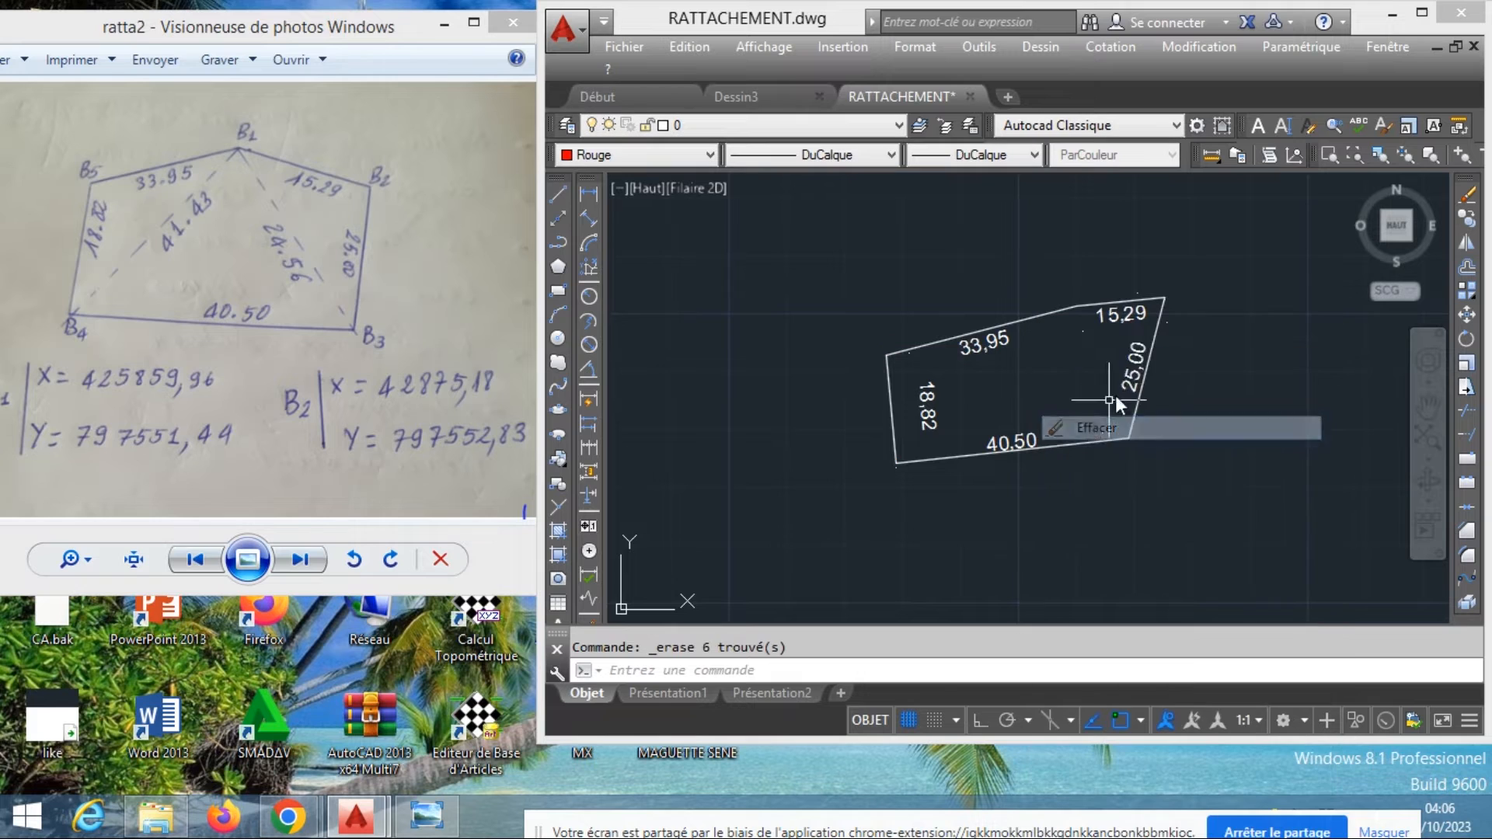
# Place new red point markers on all five corners of the aligned parcel
pyautogui.click(560, 508)
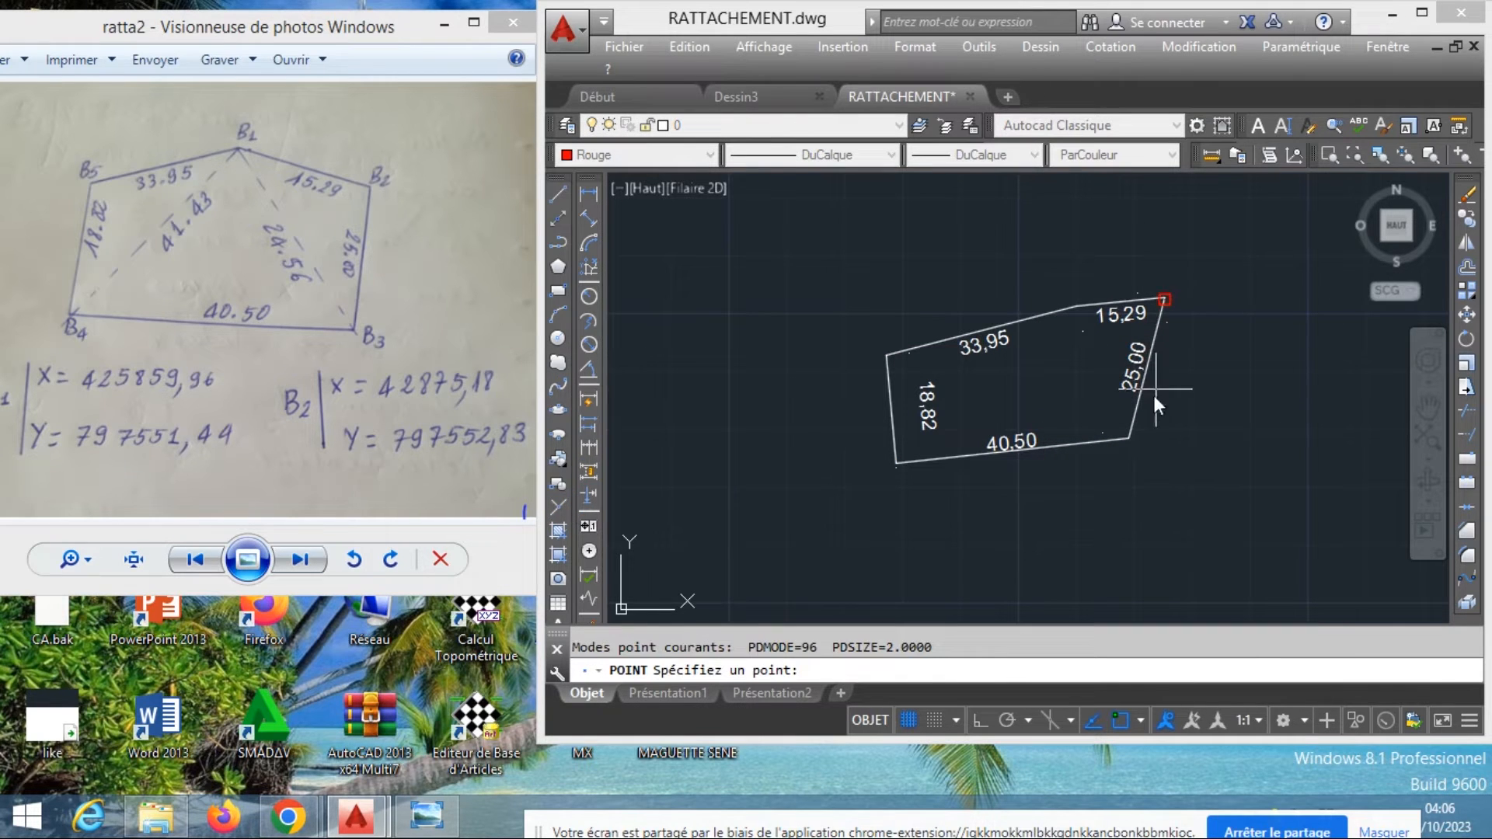
pyautogui.click(1128, 432)
pyautogui.click(1076, 305)
pyautogui.scroll(2, 1069, 364)
pyautogui.scroll(-3, 1047, 381)
pyautogui.scroll(1, 1047, 381)
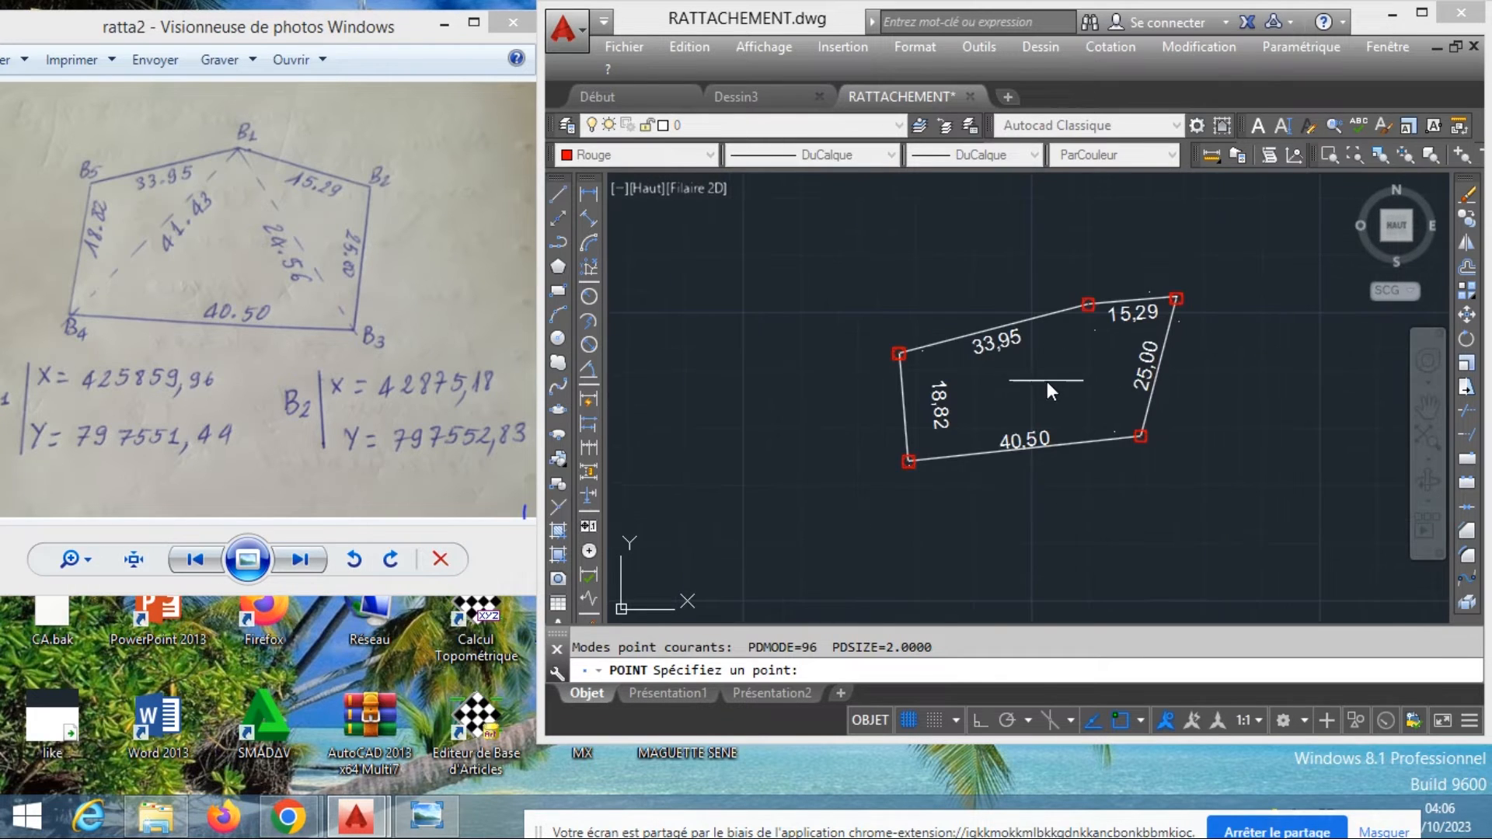
pyautogui.press('Escape')
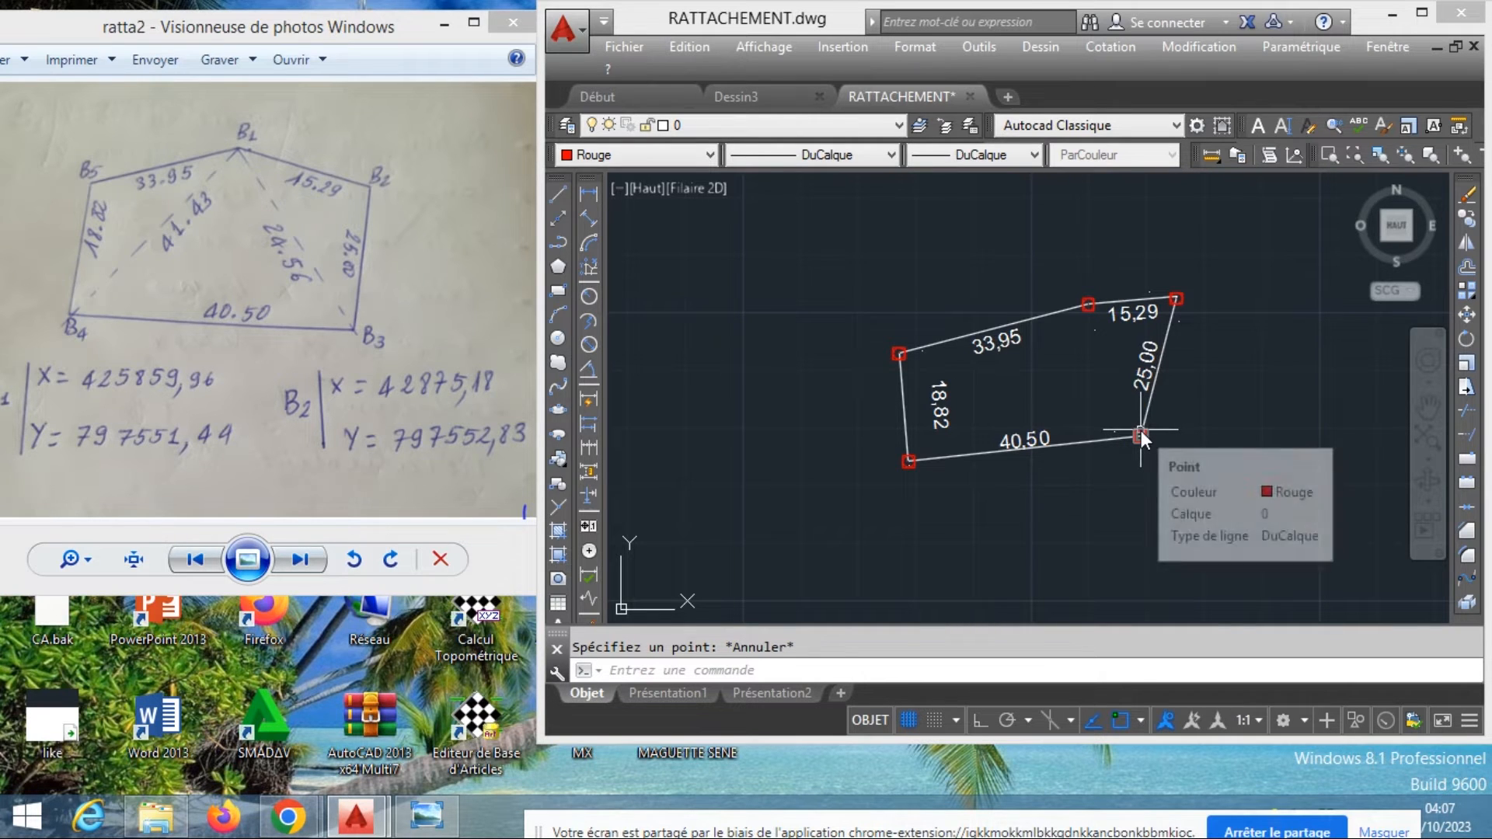
# Examine the drawing area around the parcel and check the isolated object to its east
pyautogui.scroll(-5, 1058, 300)
pyautogui.scroll(3, 1103, 357)
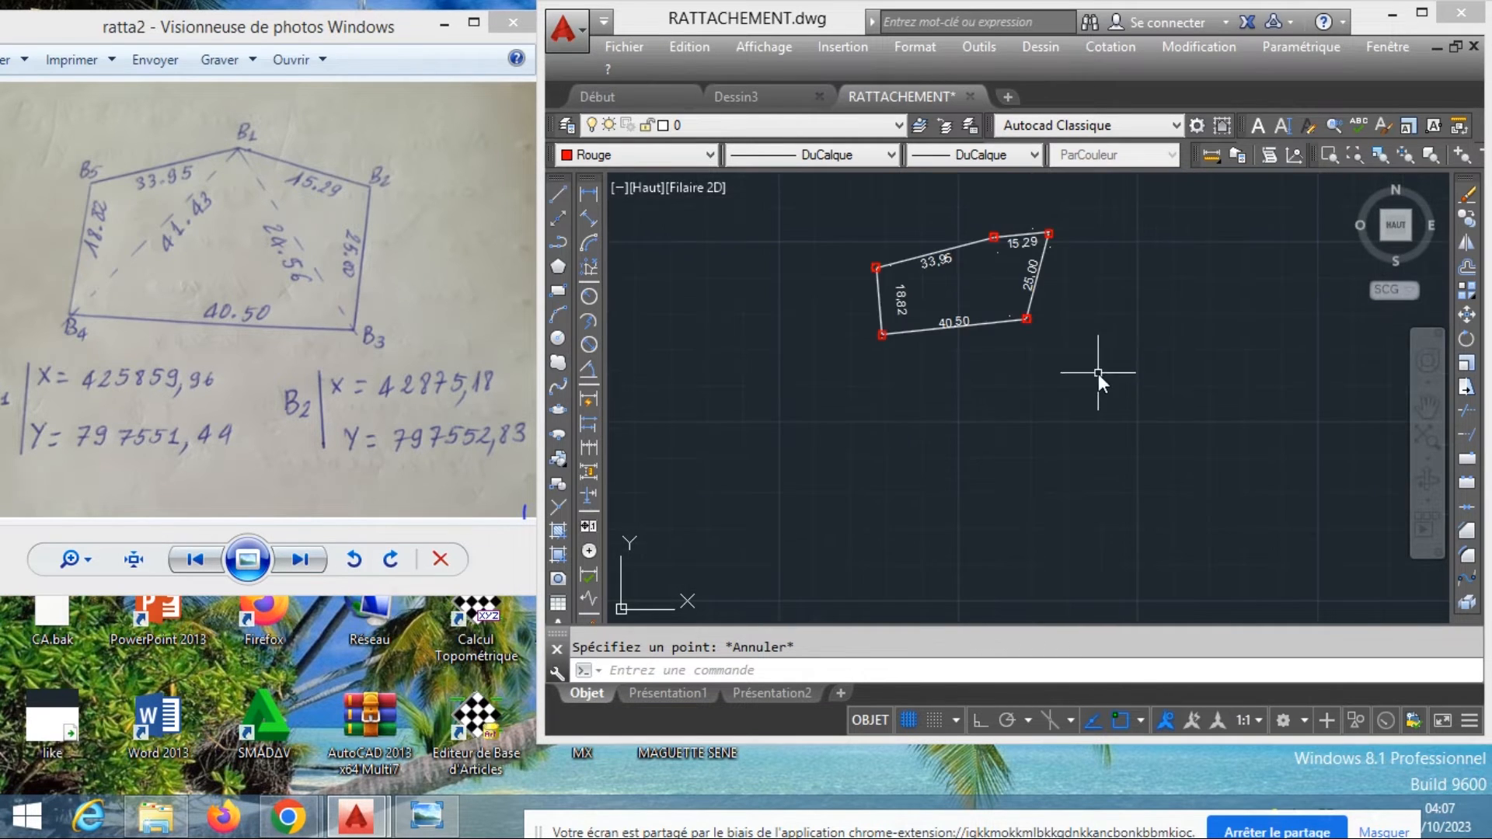
pyautogui.moveTo(1098, 374); pyautogui.dragTo(1220, 429, button='middle')
pyautogui.moveTo(1052, 411)
pyautogui.mouseDown(button='middle')
pyautogui.moveTo(1043, 393)
pyautogui.moveTo(1313, 451)
pyautogui.mouseUp(button='middle')
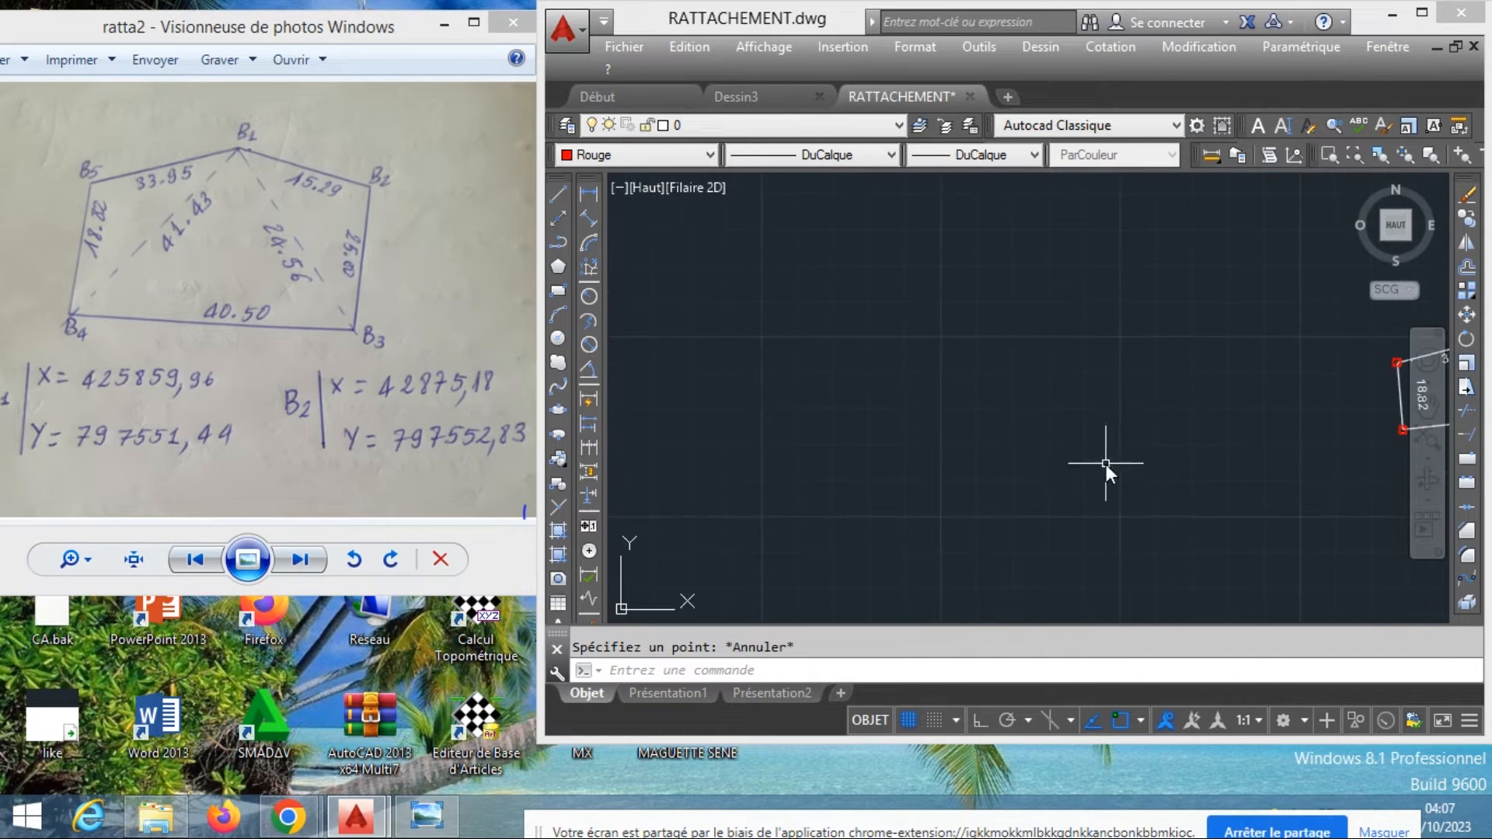
pyautogui.moveTo(1106, 465); pyautogui.dragTo(1159, 440, button='middle')
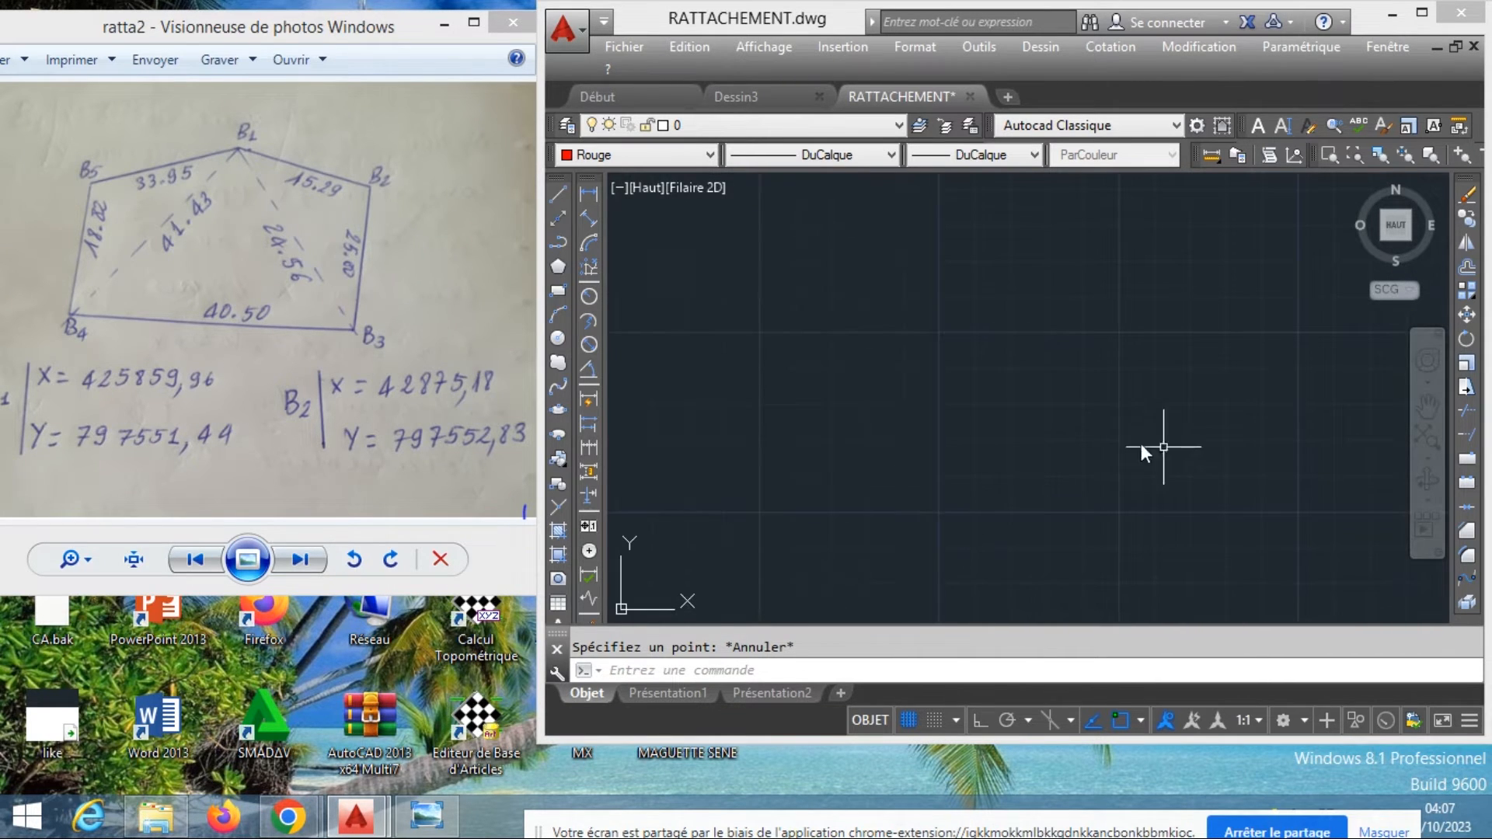
pyautogui.click(1071, 437)
pyautogui.scroll(-2, 1079, 446)
pyautogui.click(1067, 452)
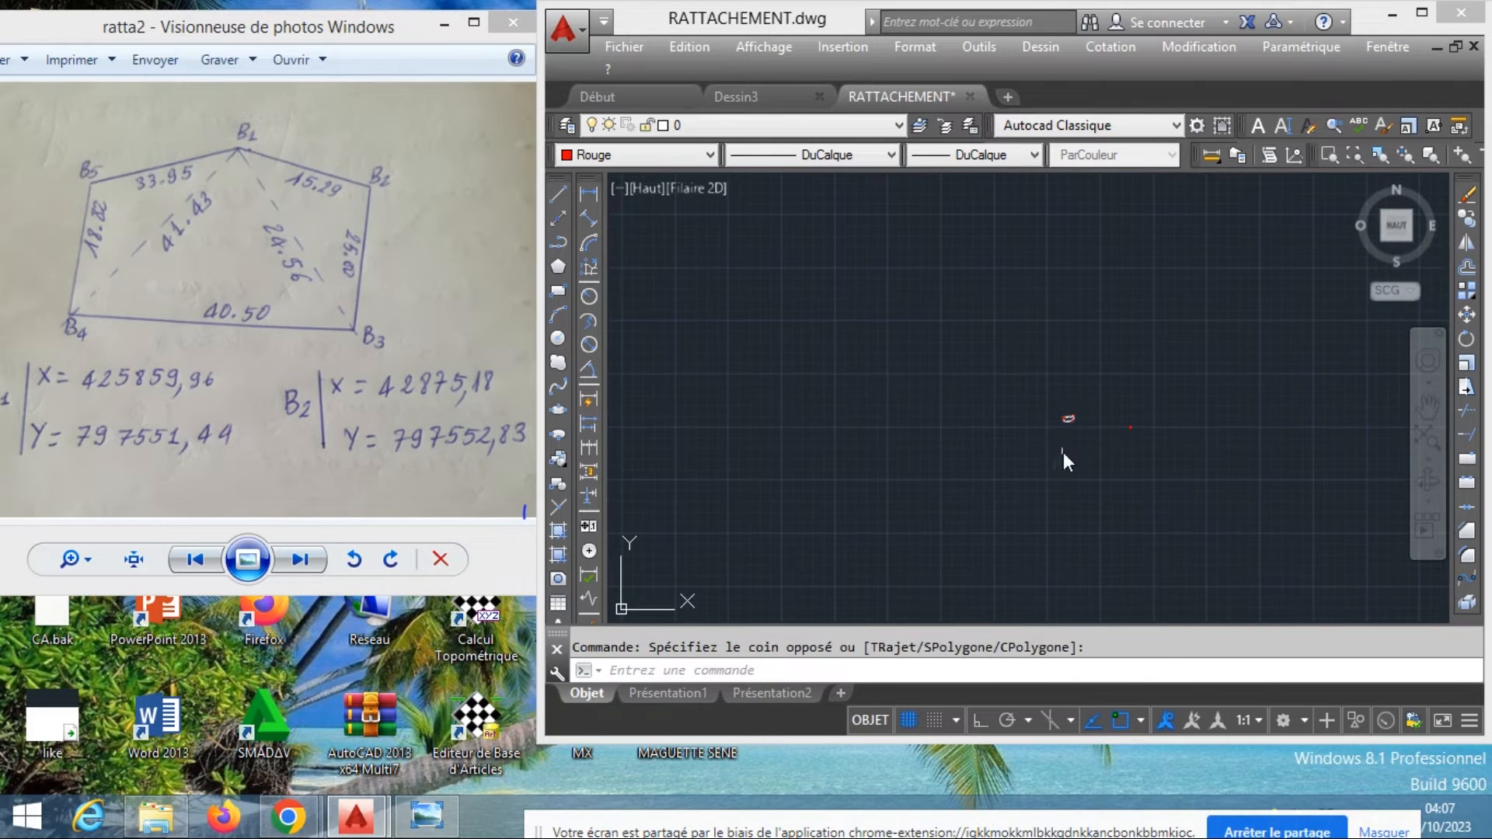
pyautogui.moveTo(1017, 451); pyautogui.dragTo(1167, 449)
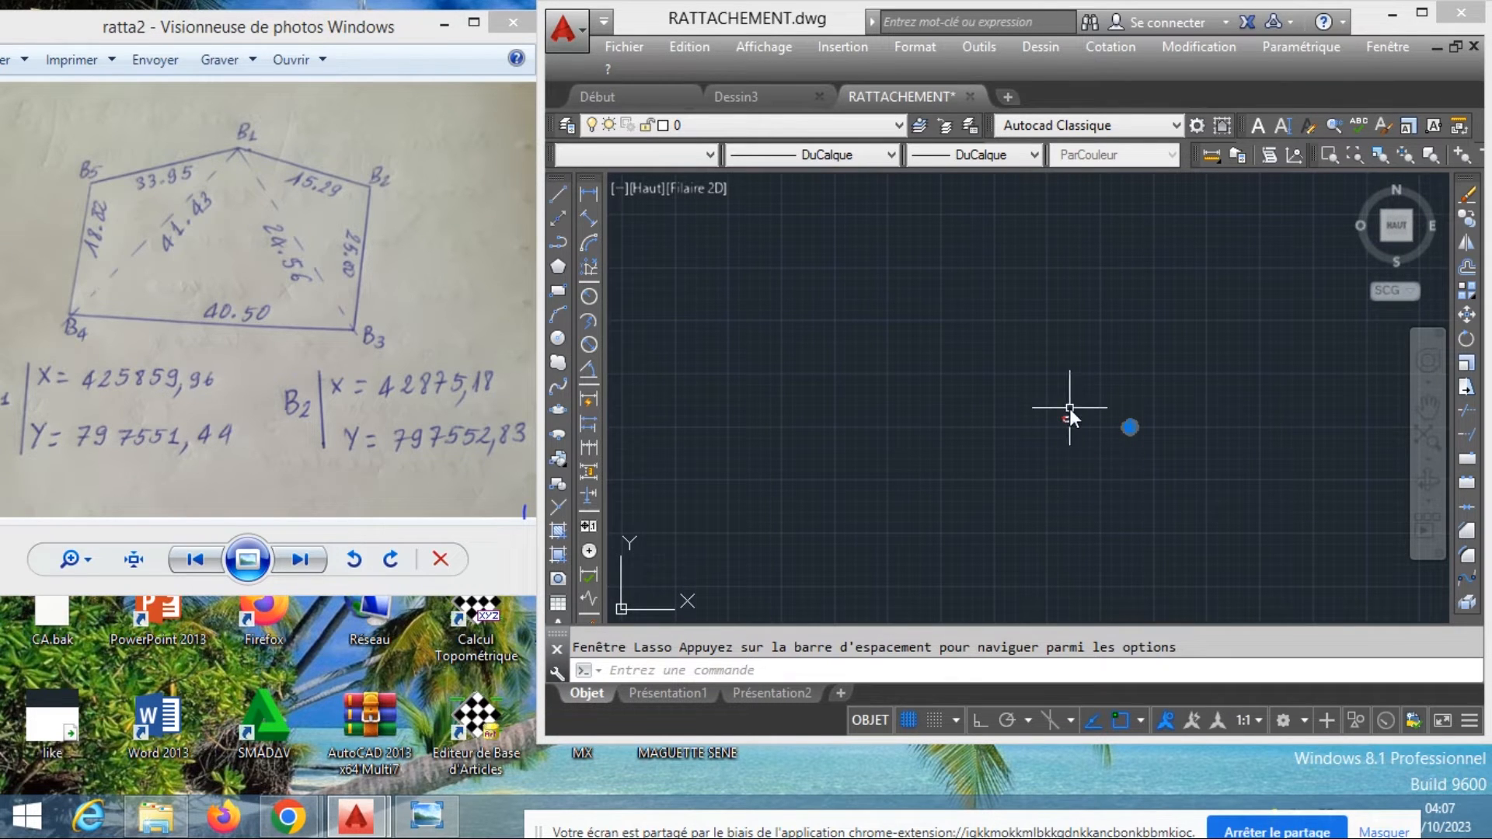
pyautogui.press('Escape')
pyautogui.scroll(3, 1014, 474)
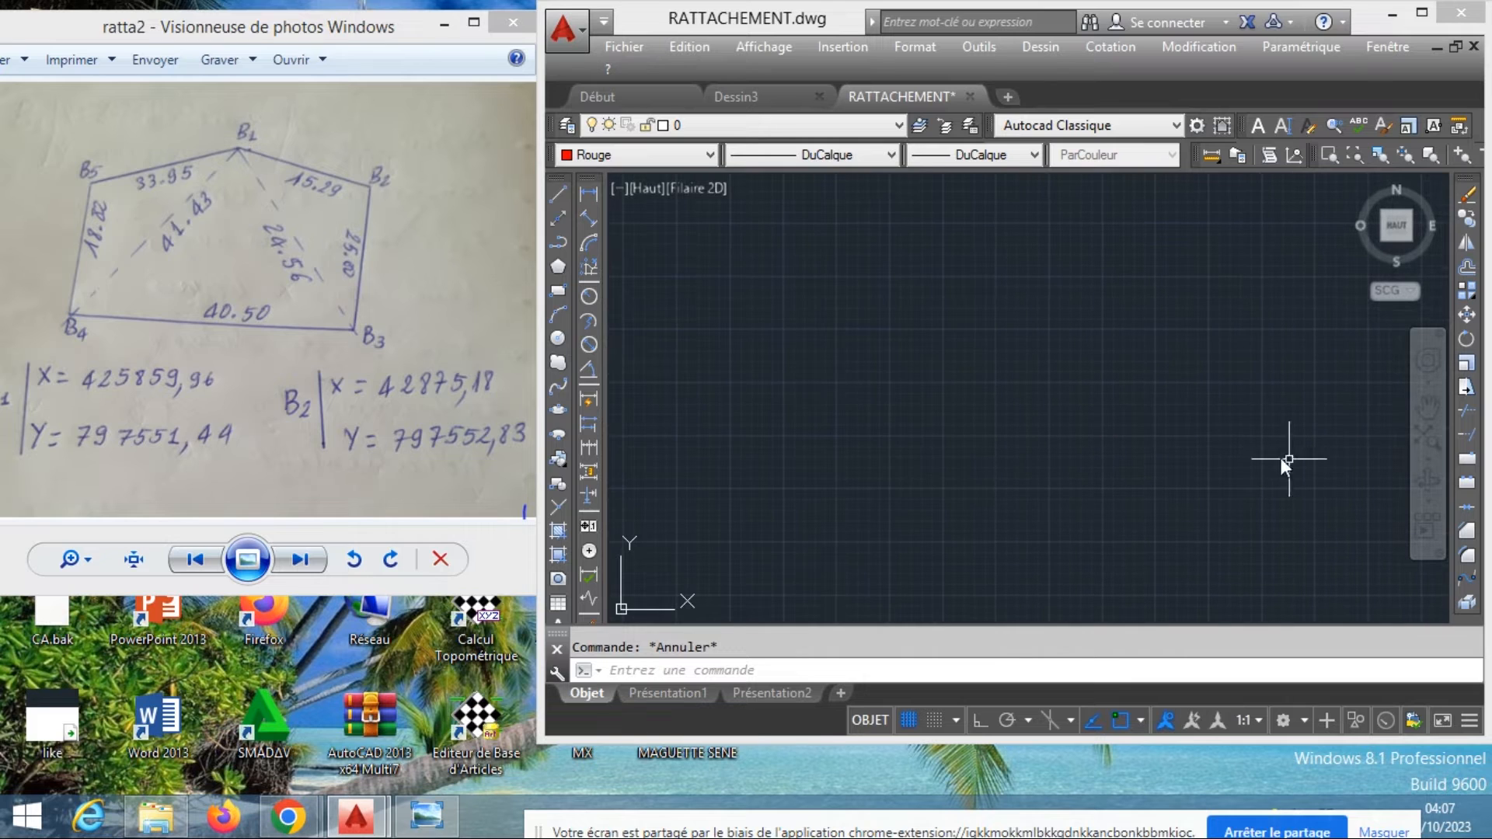
# Swap the ratta2 sketch for the ratta1 survey photo and arrange it beside the RATTACHEMENT.dwg drawing window
pyautogui.moveTo(852, 380); pyautogui.dragTo(1258, 428, button='middle')
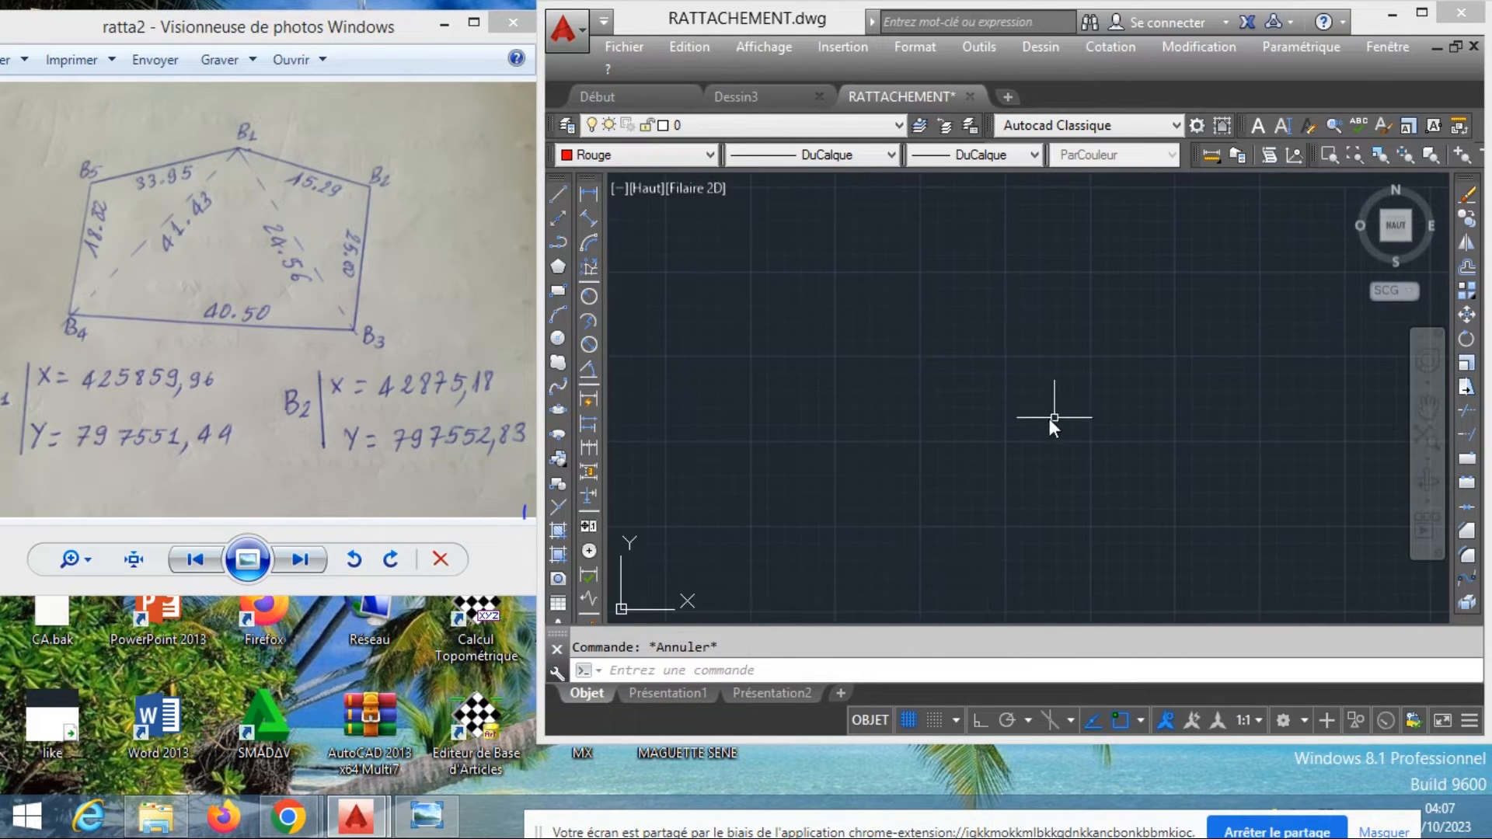
pyautogui.scroll(4, 1050, 423)
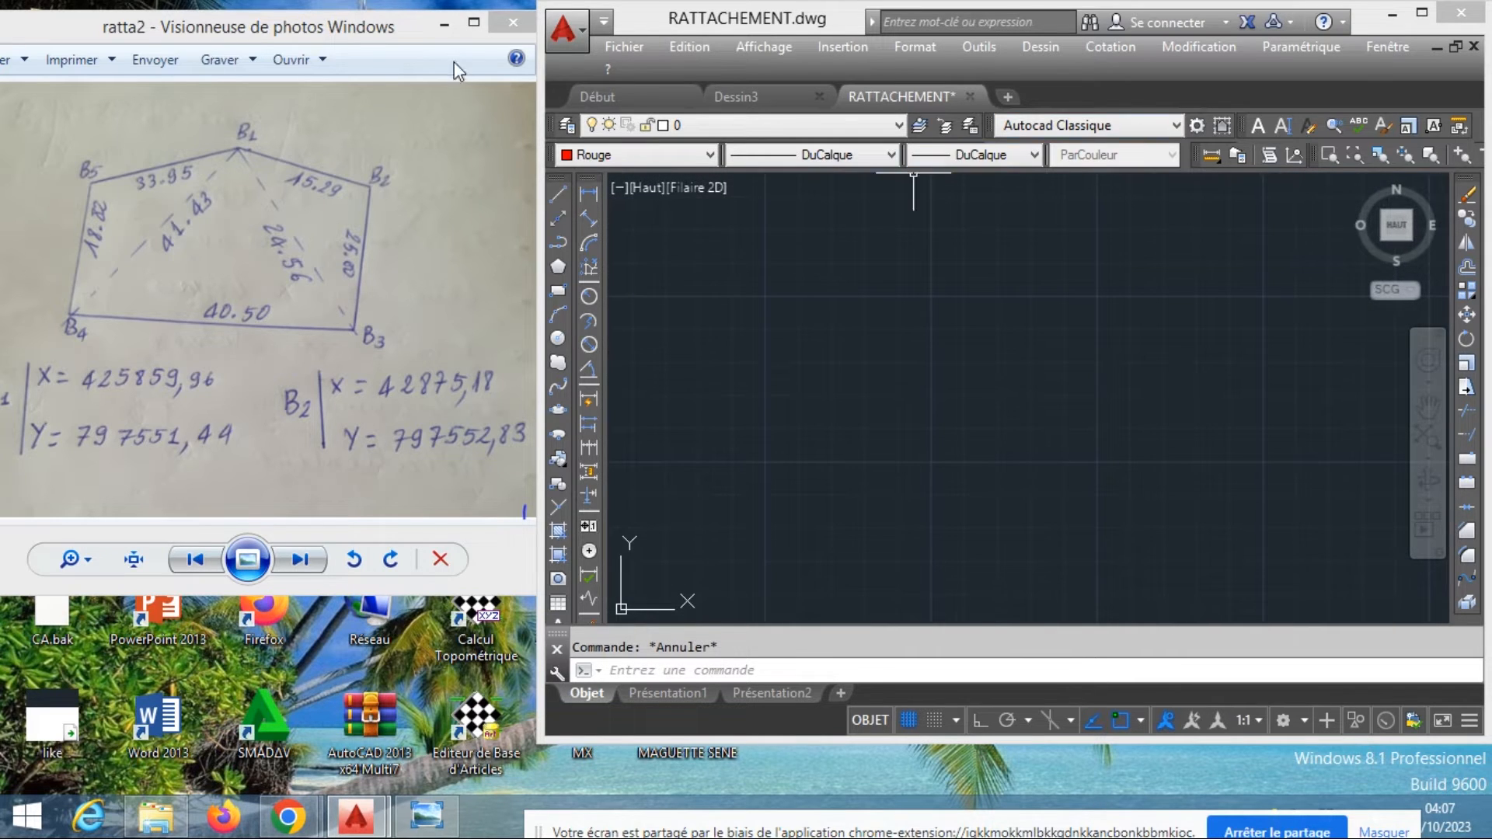
pyautogui.click(440, 25)
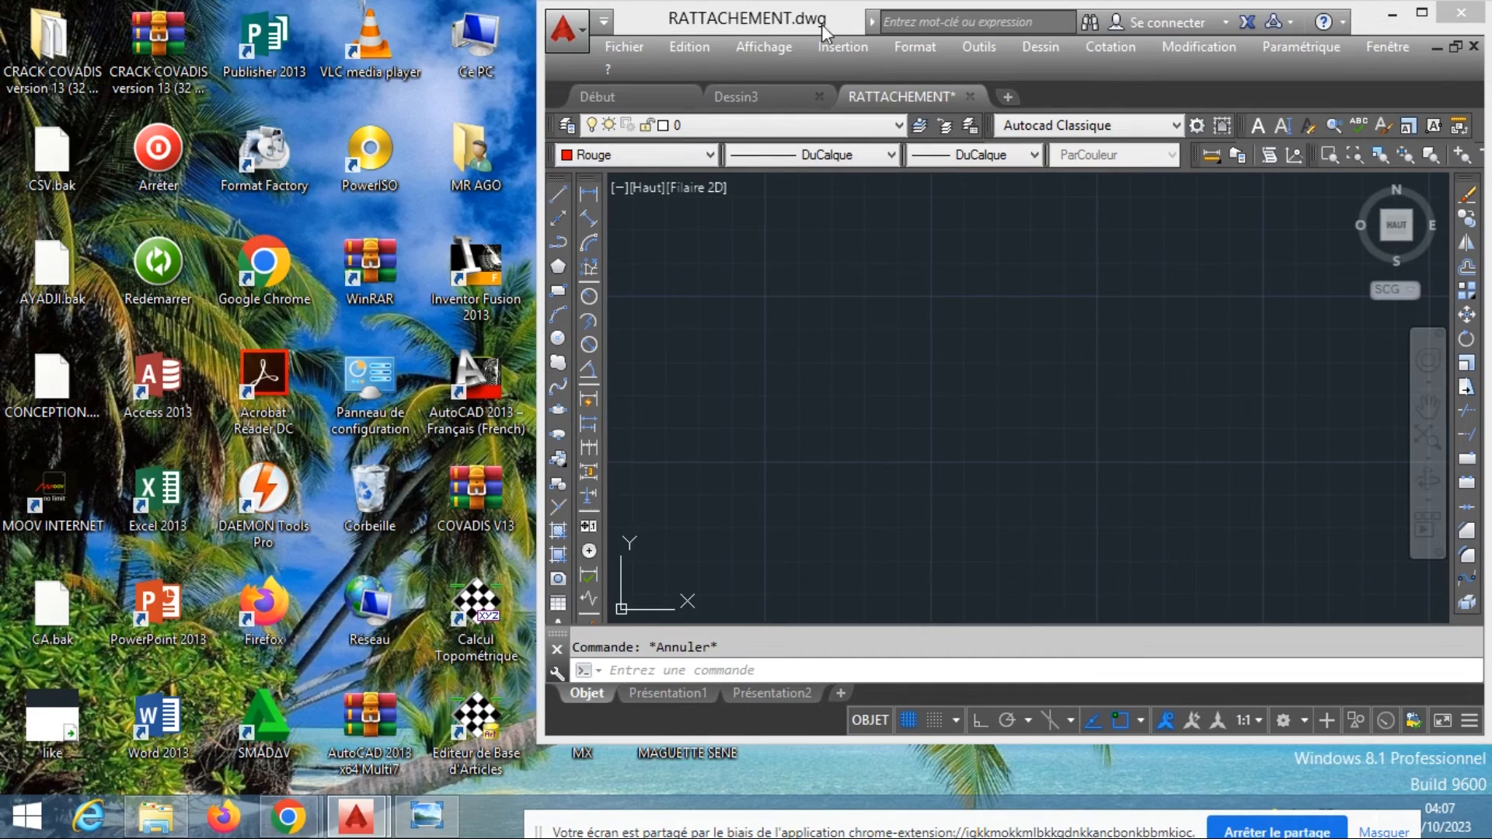
pyautogui.click(1392, 14)
pyautogui.click(427, 816)
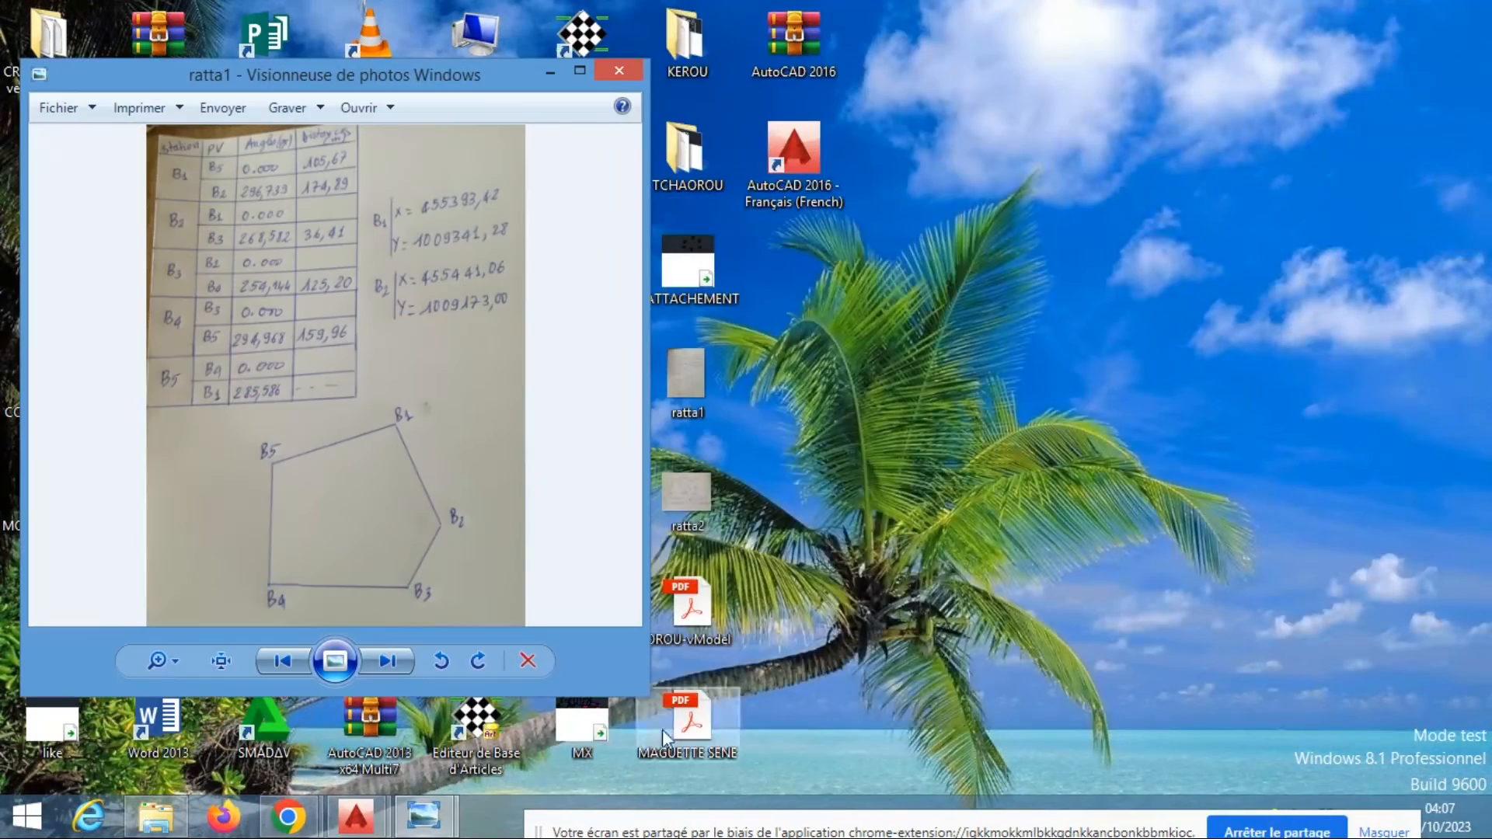
pyautogui.moveTo(384, 814)
pyautogui.click(365, 660)
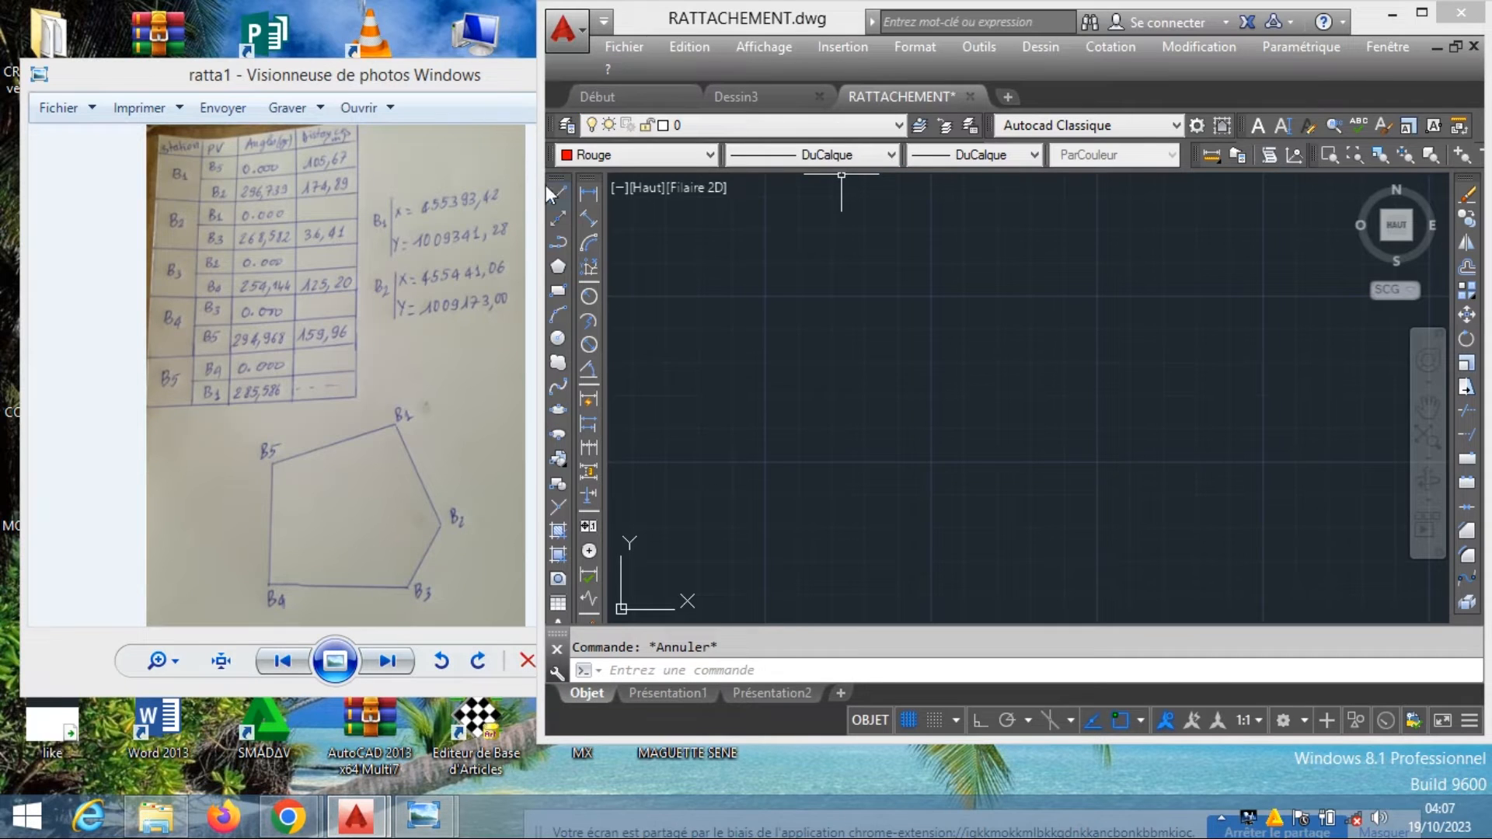
pyautogui.moveTo(413, 69); pyautogui.dragTo(288, 43)
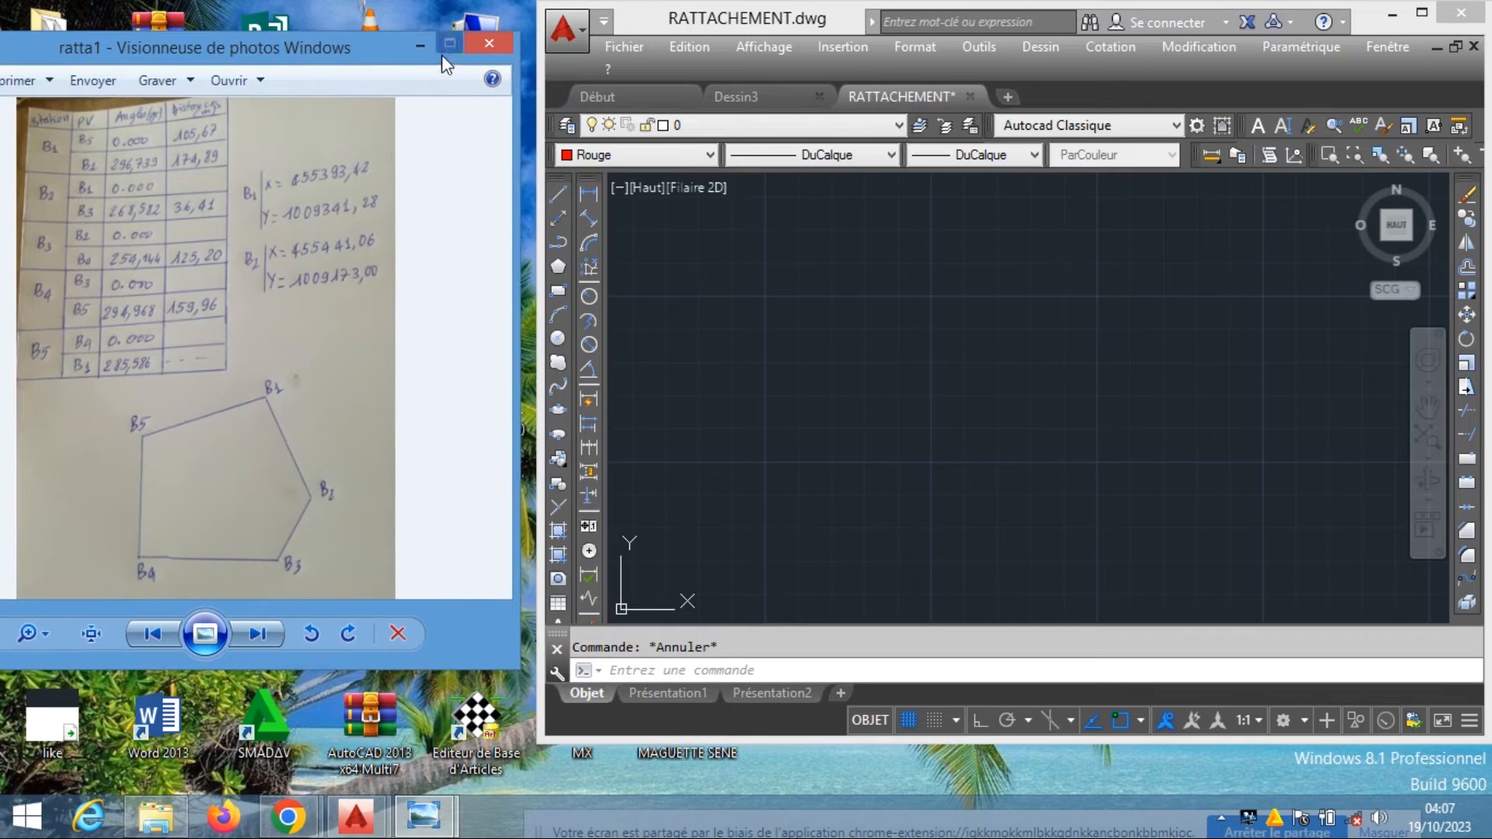
pyautogui.click(697, 22)
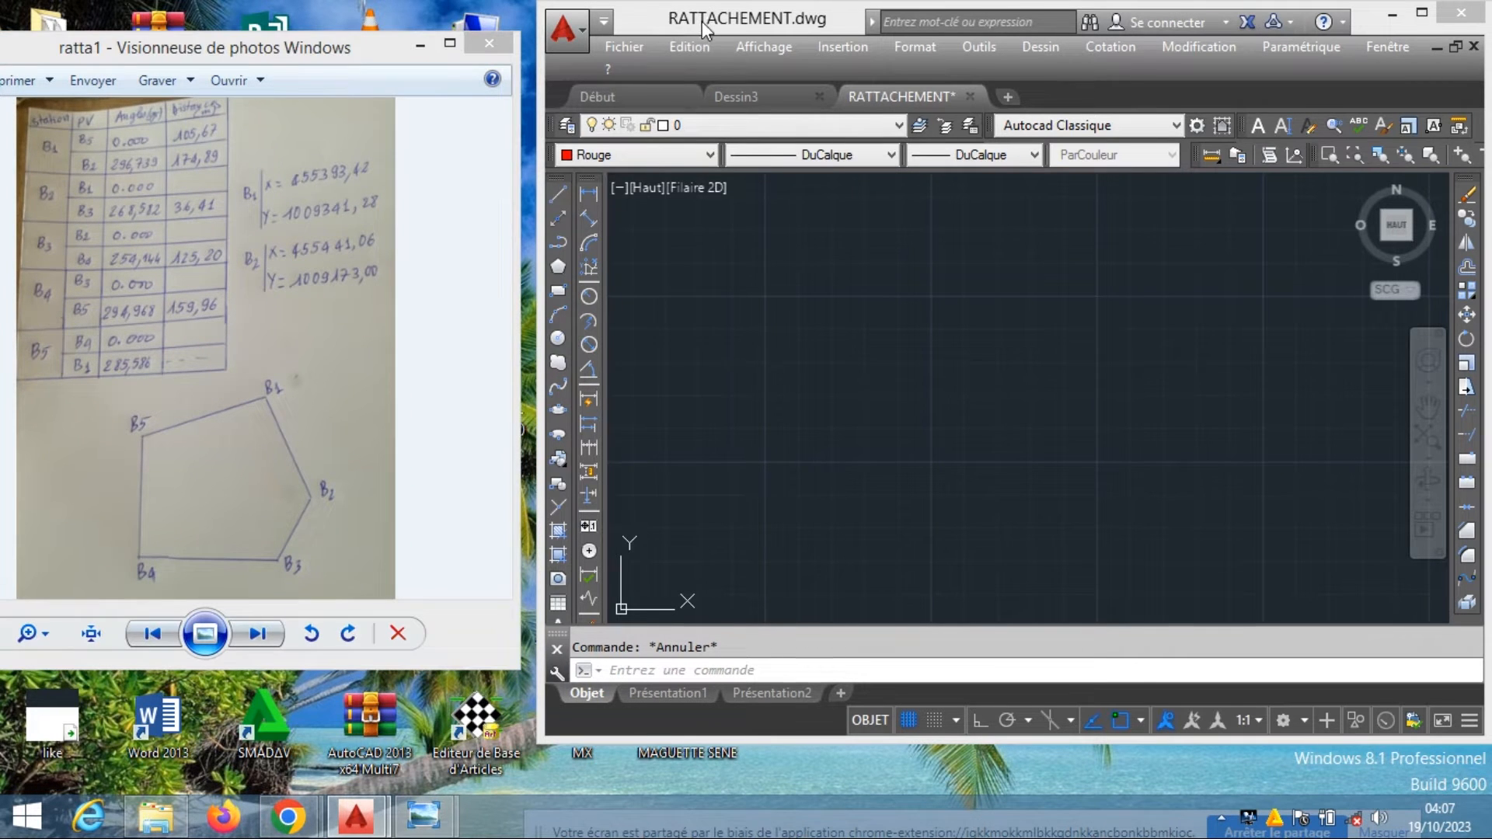
pyautogui.moveTo(704, 29)
pyautogui.mouseDown()
pyautogui.moveTo(674, 30)
pyautogui.moveTo(694, 28)
pyautogui.mouseUp()
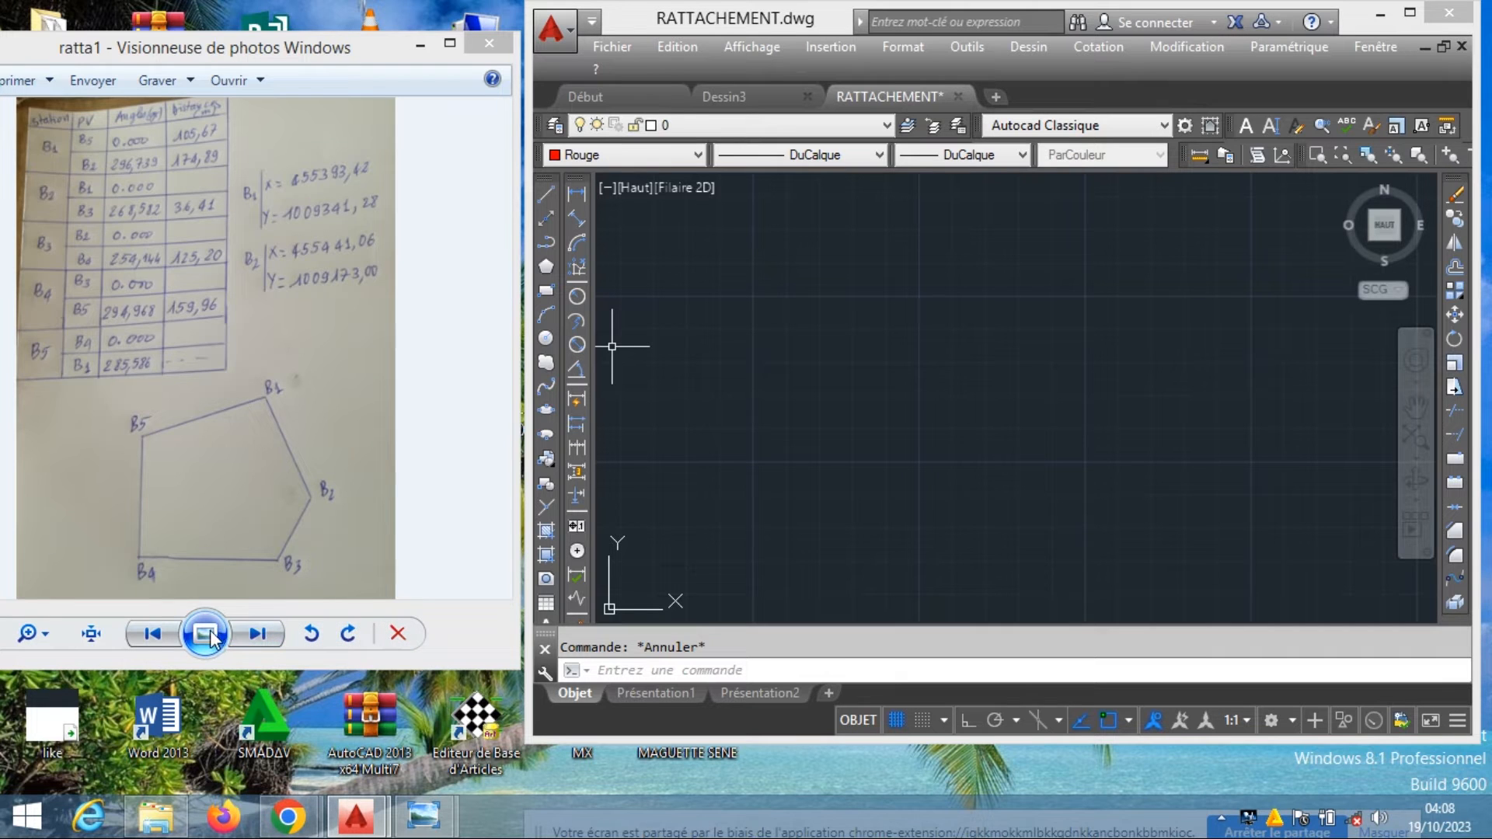
# Enlarge the ratta1 photo and examine its table of stations, sighted points, angles in grads and distances
pyautogui.click(43, 633)
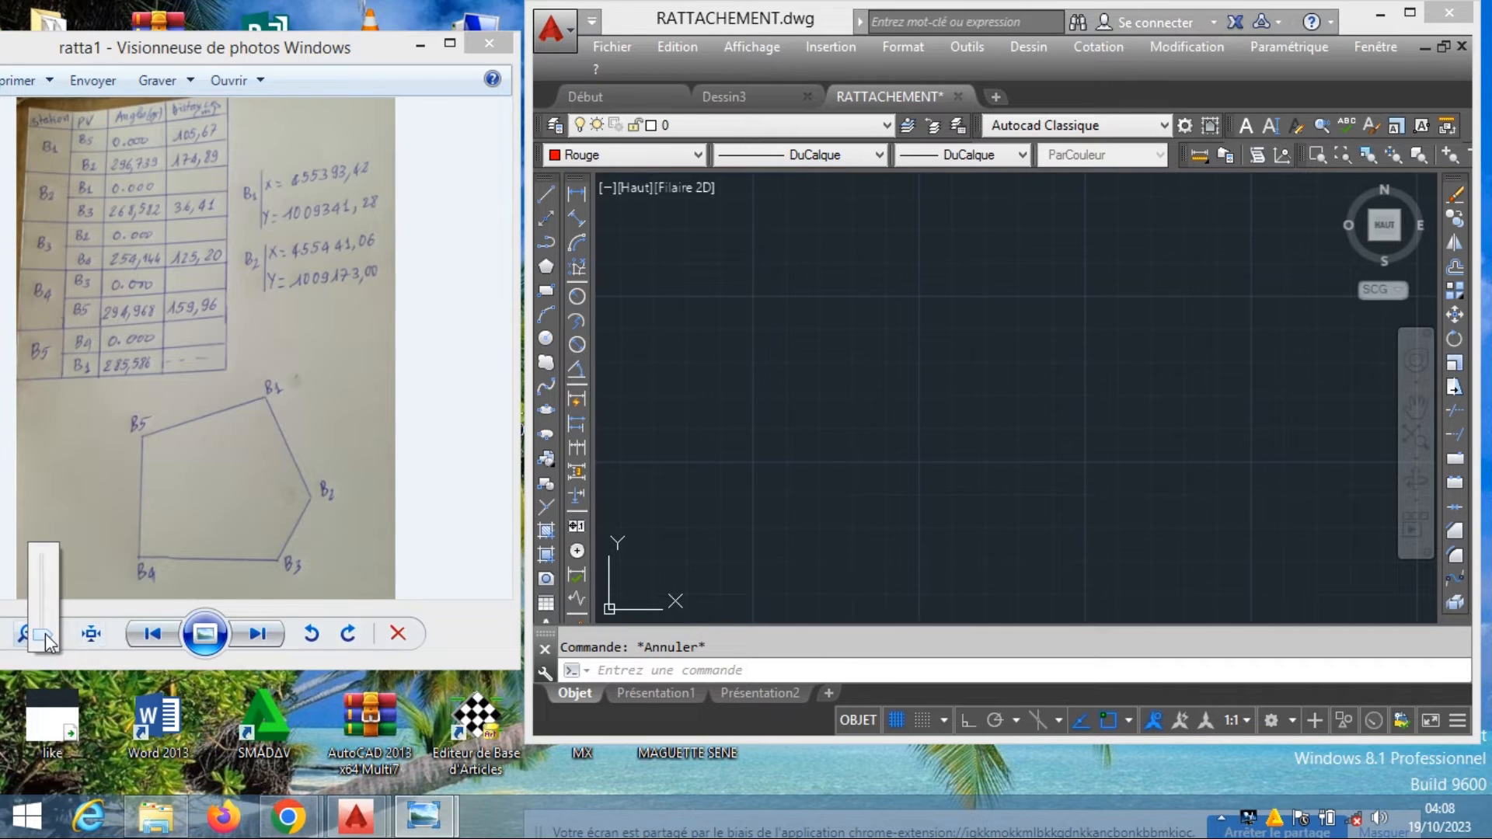
pyautogui.click(45, 614)
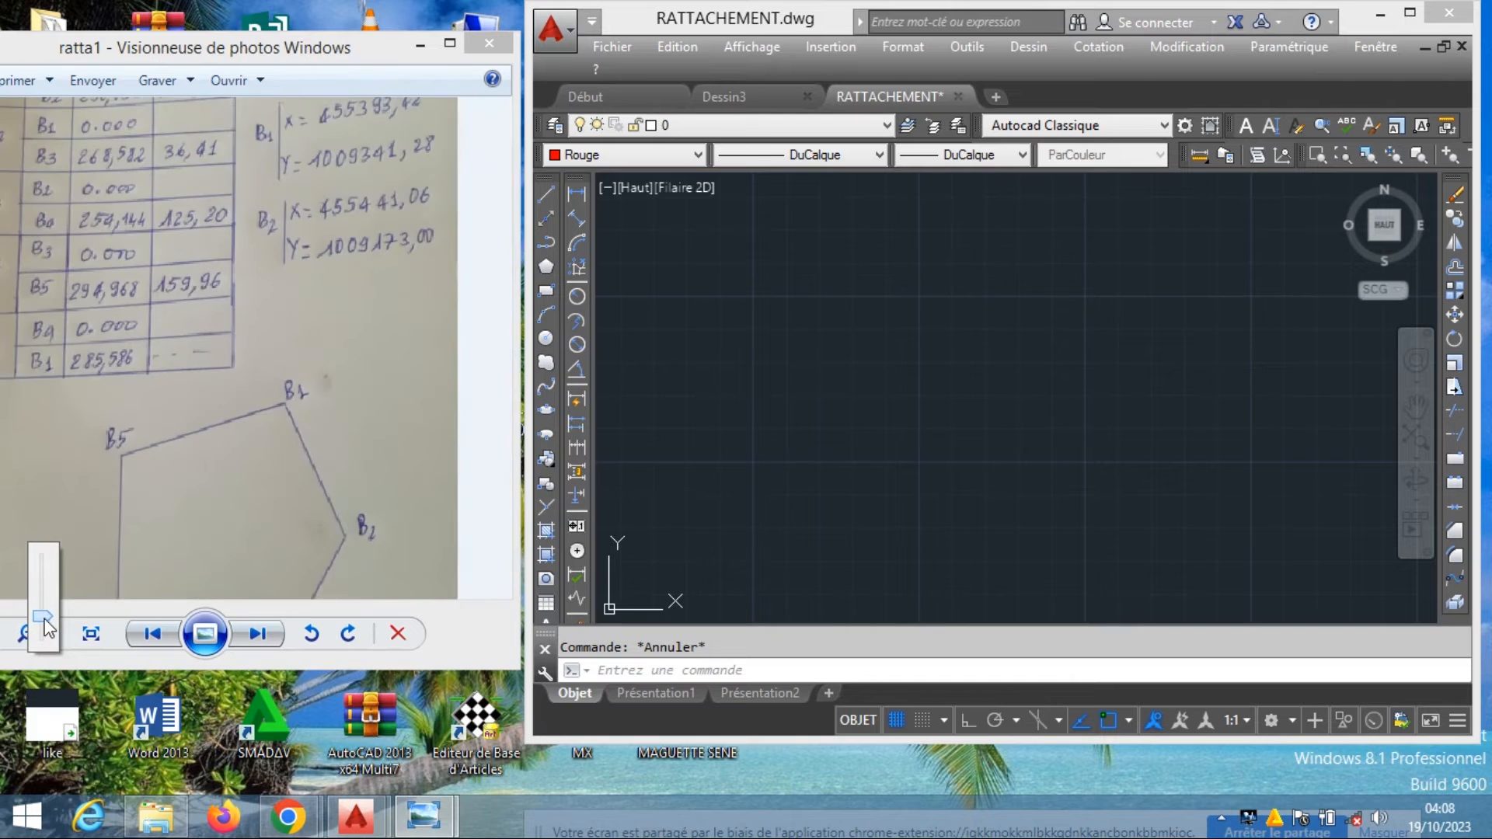
pyautogui.moveTo(47, 614); pyautogui.dragTo(47, 621)
pyautogui.scroll(2, 154, 328)
pyautogui.scroll(-4, 154, 332)
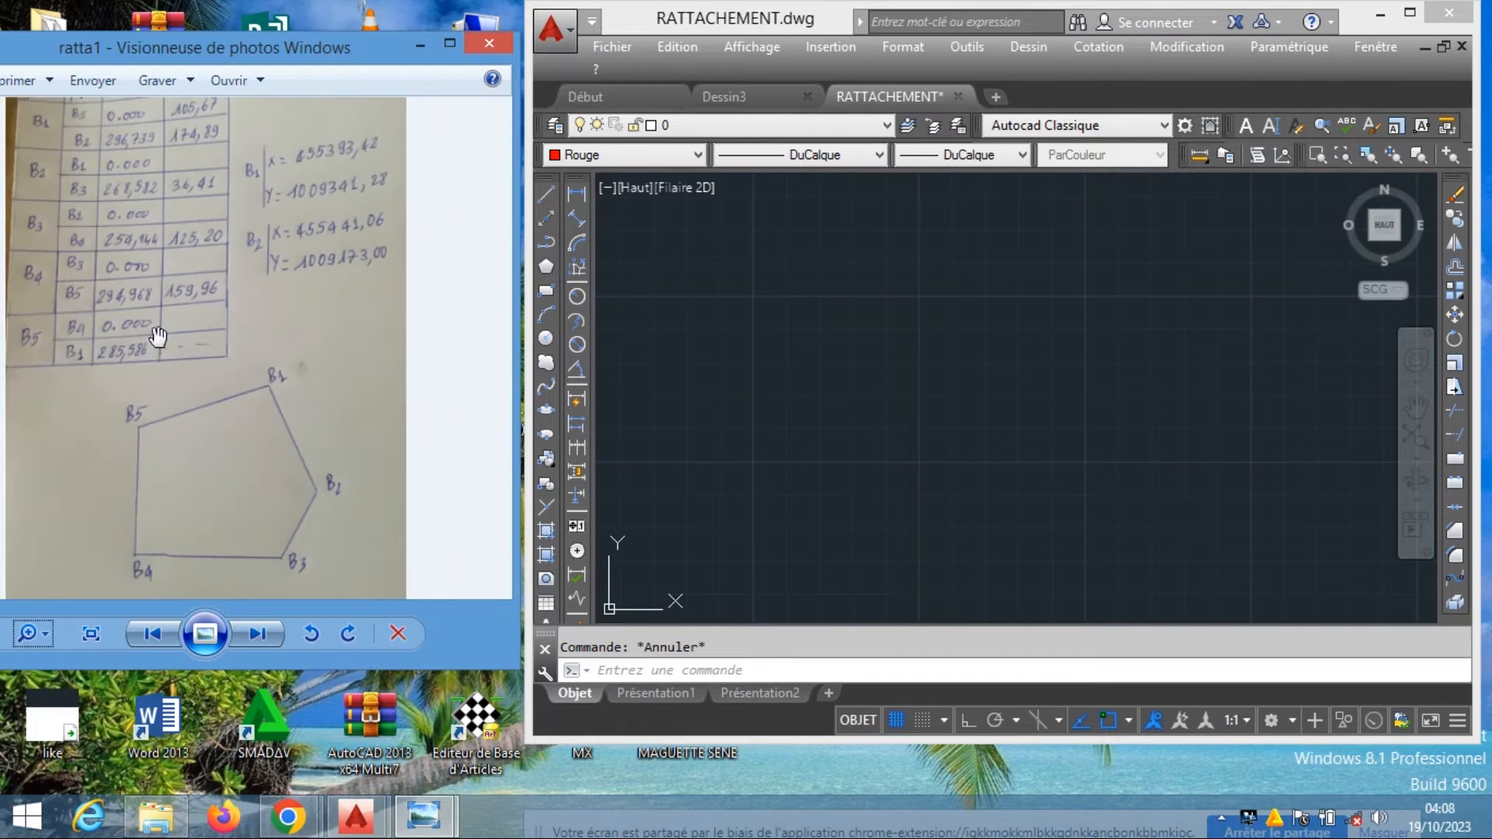
pyautogui.scroll(1, 152, 226)
pyautogui.scroll(-1, 158, 224)
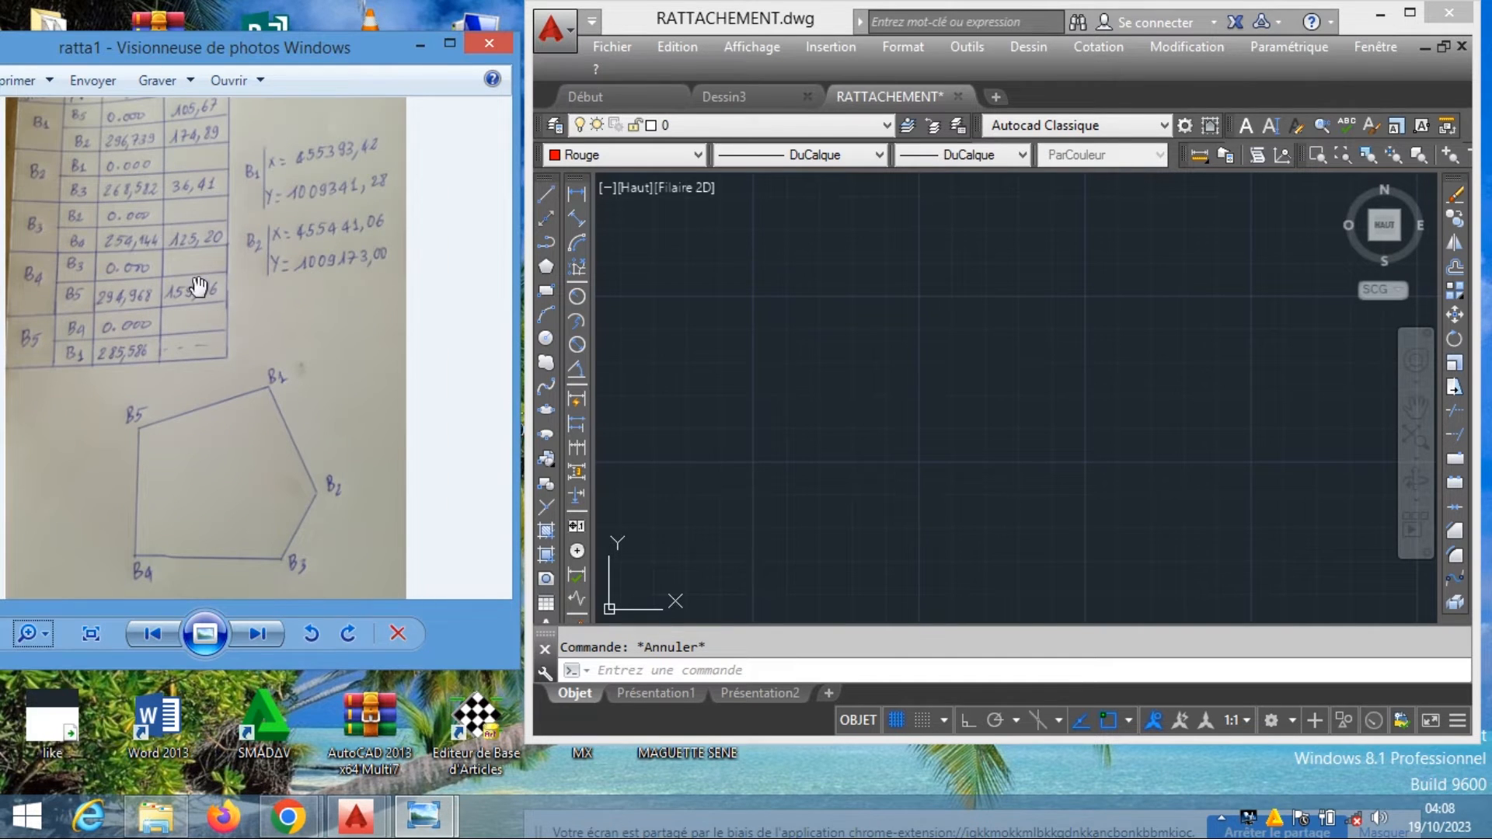
pyautogui.scroll(1, 159, 178)
pyautogui.scroll(-2, 166, 177)
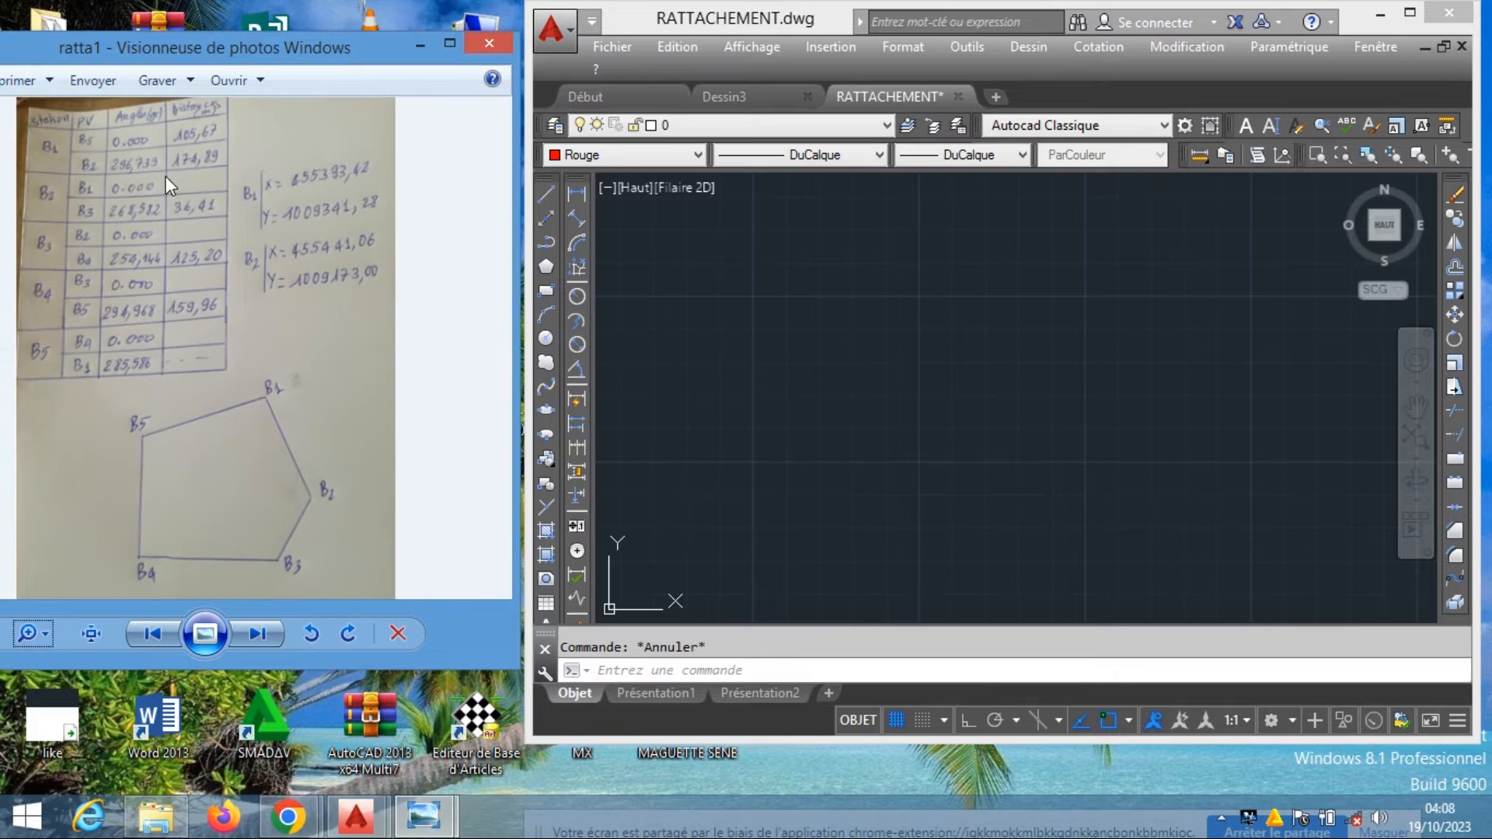
pyautogui.scroll(1, 137, 104)
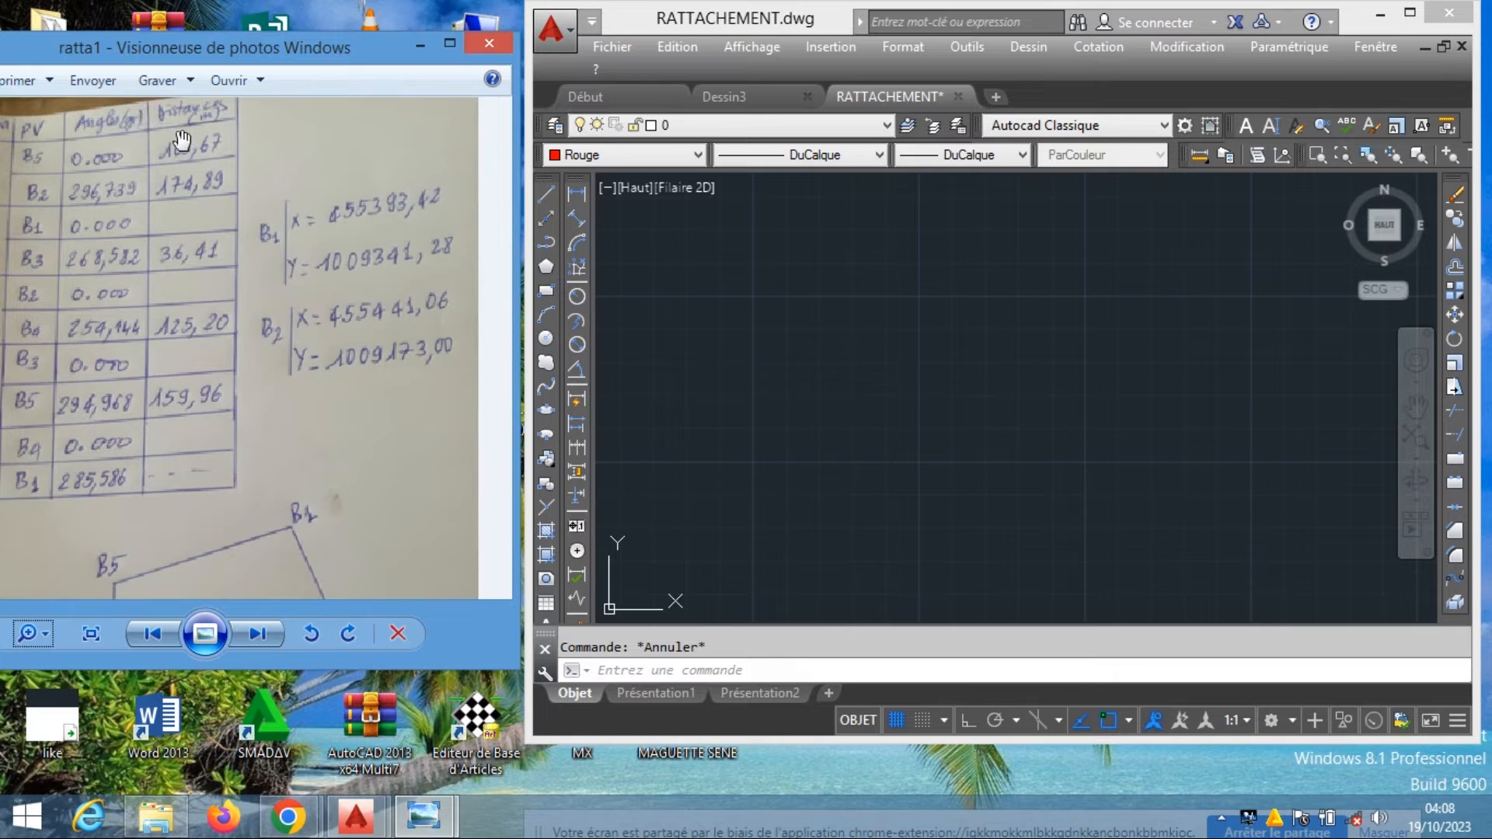
pyautogui.scroll(-2, 174, 139)
pyautogui.scroll(1, 163, 148)
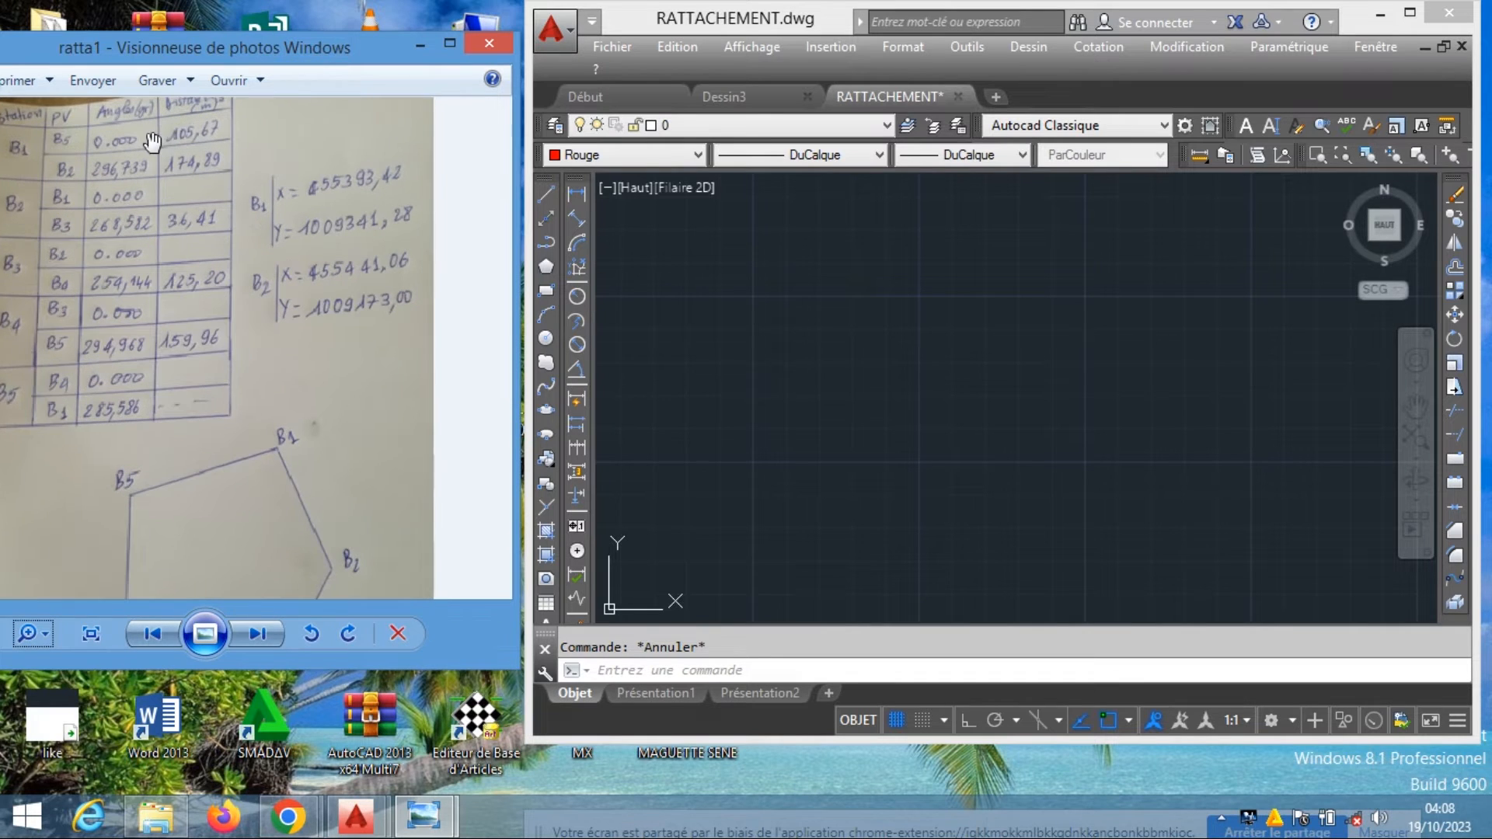
pyautogui.scroll(1, 150, 159)
pyautogui.scroll(-2, 151, 158)
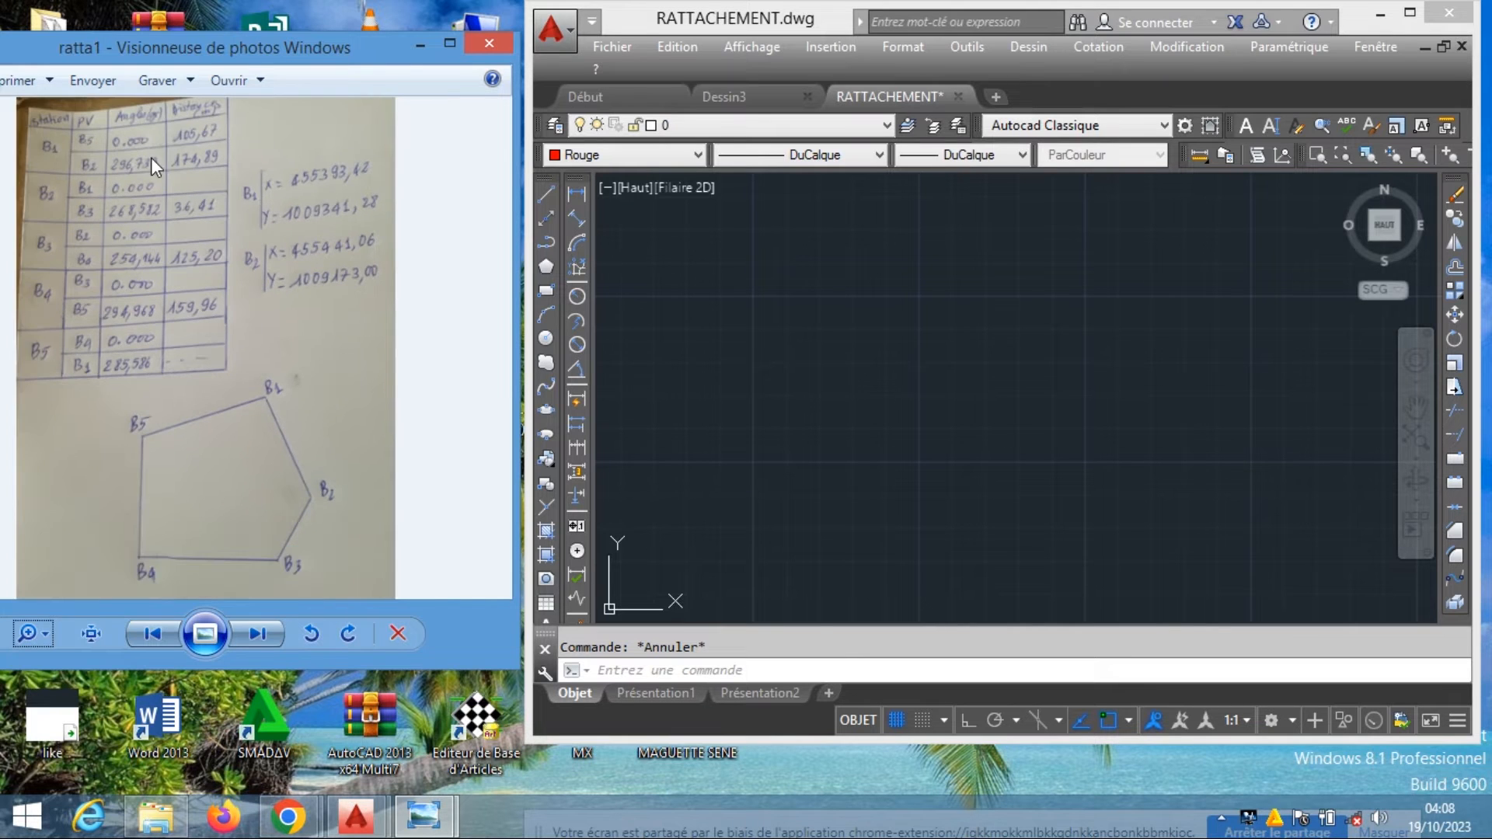
pyautogui.scroll(1, 149, 159)
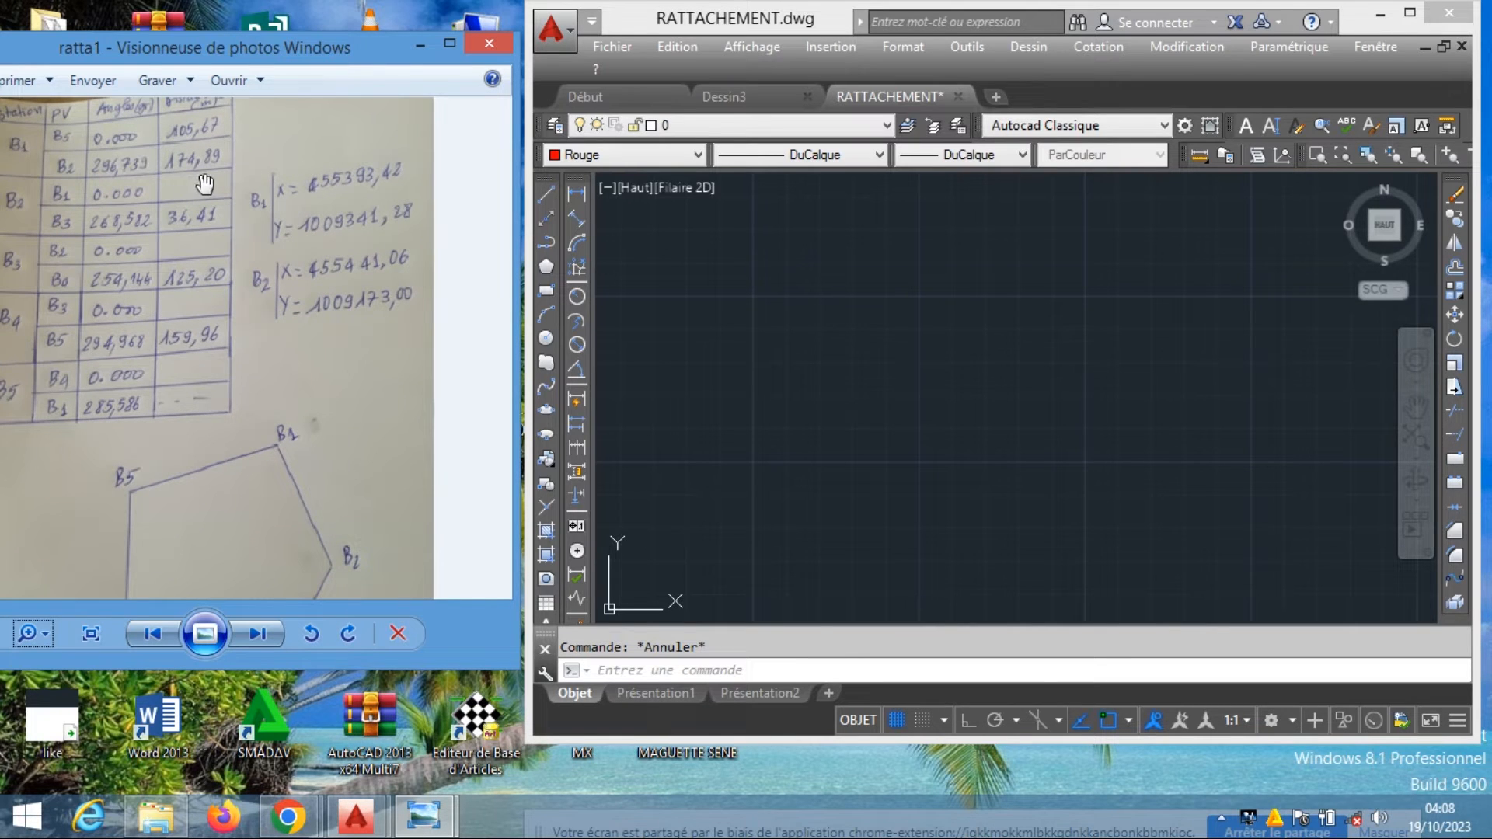
# Compare the observations for stations B1 to B5 with the parcel sketch, keeping the photo beside the drawing
pyautogui.moveTo(321, 57); pyautogui.dragTo(394, 48)
pyautogui.scroll(1, 209, 159)
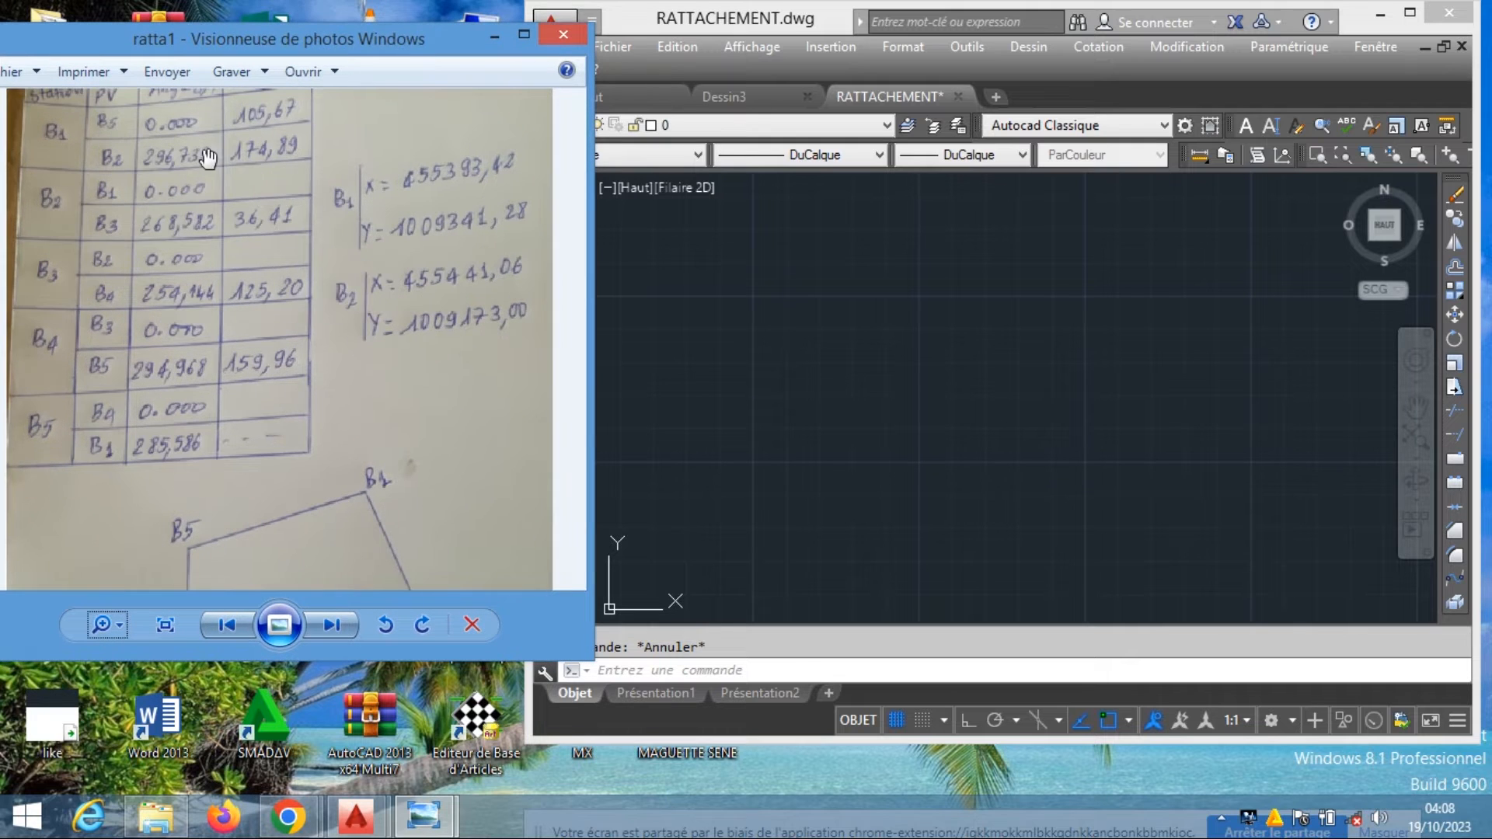
pyautogui.scroll(-1, 447, 202)
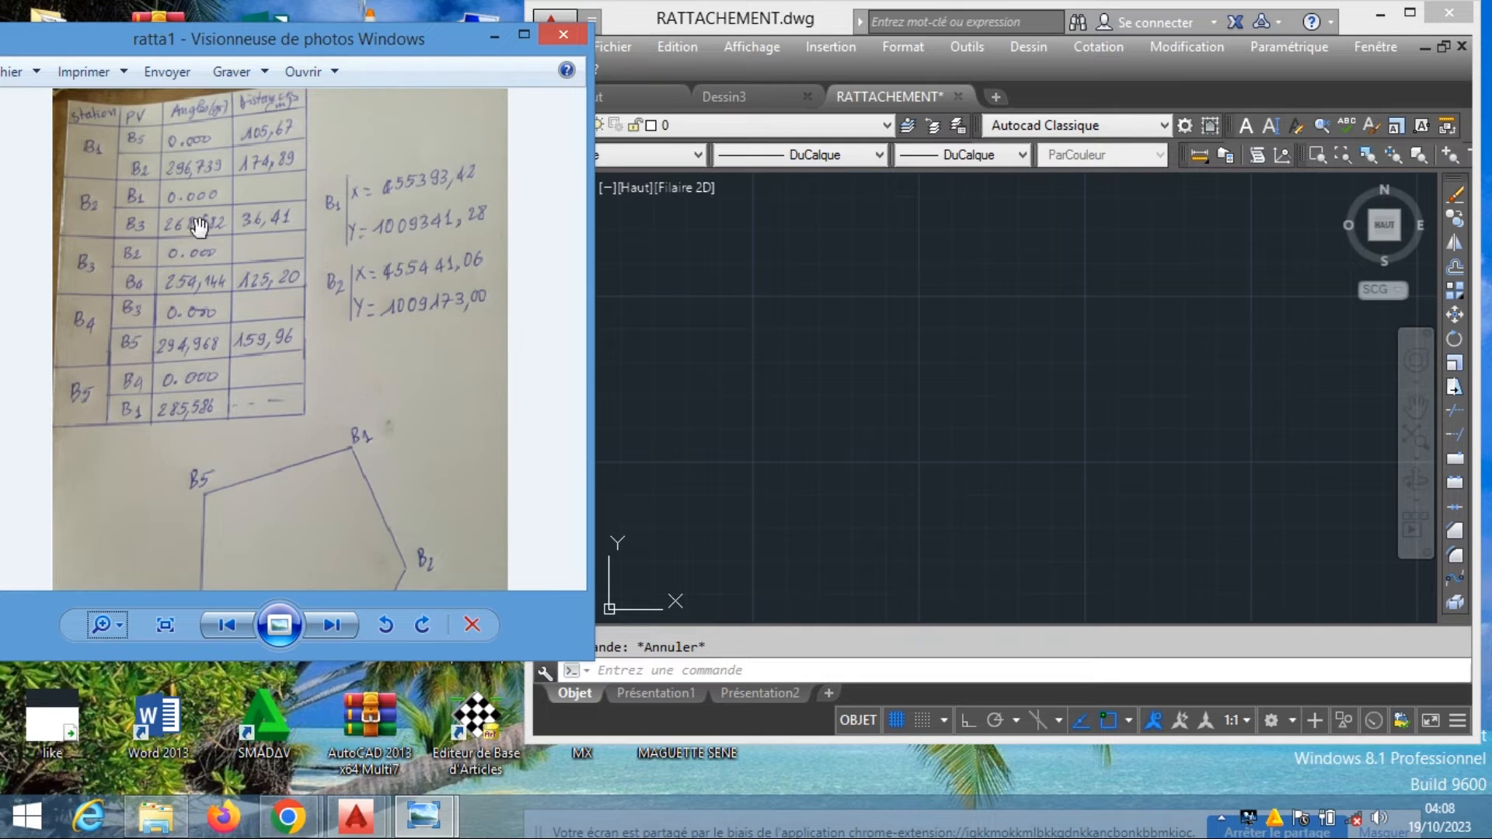
pyautogui.scroll(-2, 271, 309)
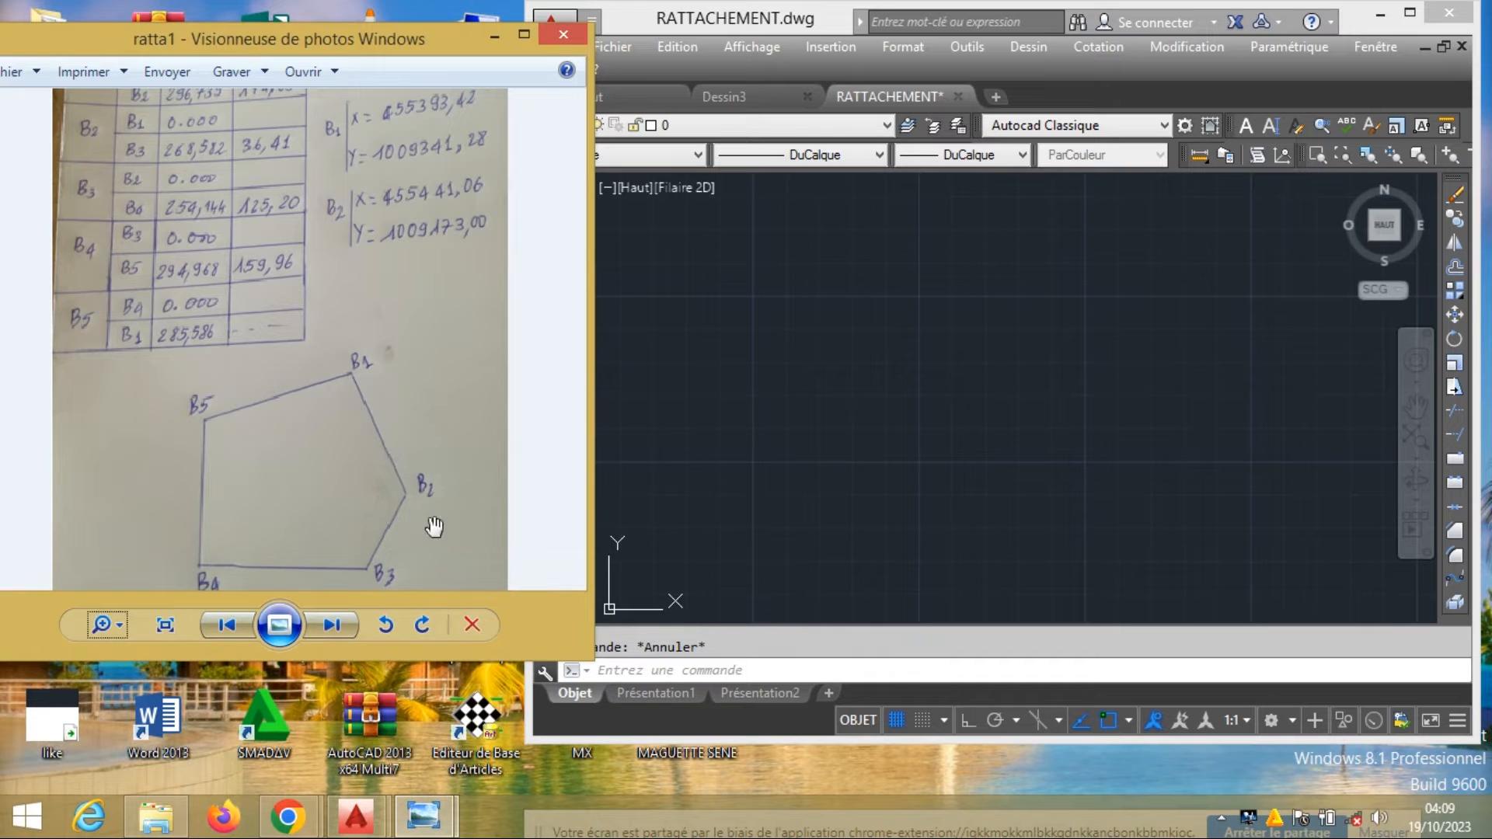
pyautogui.scroll(-1, 401, 513)
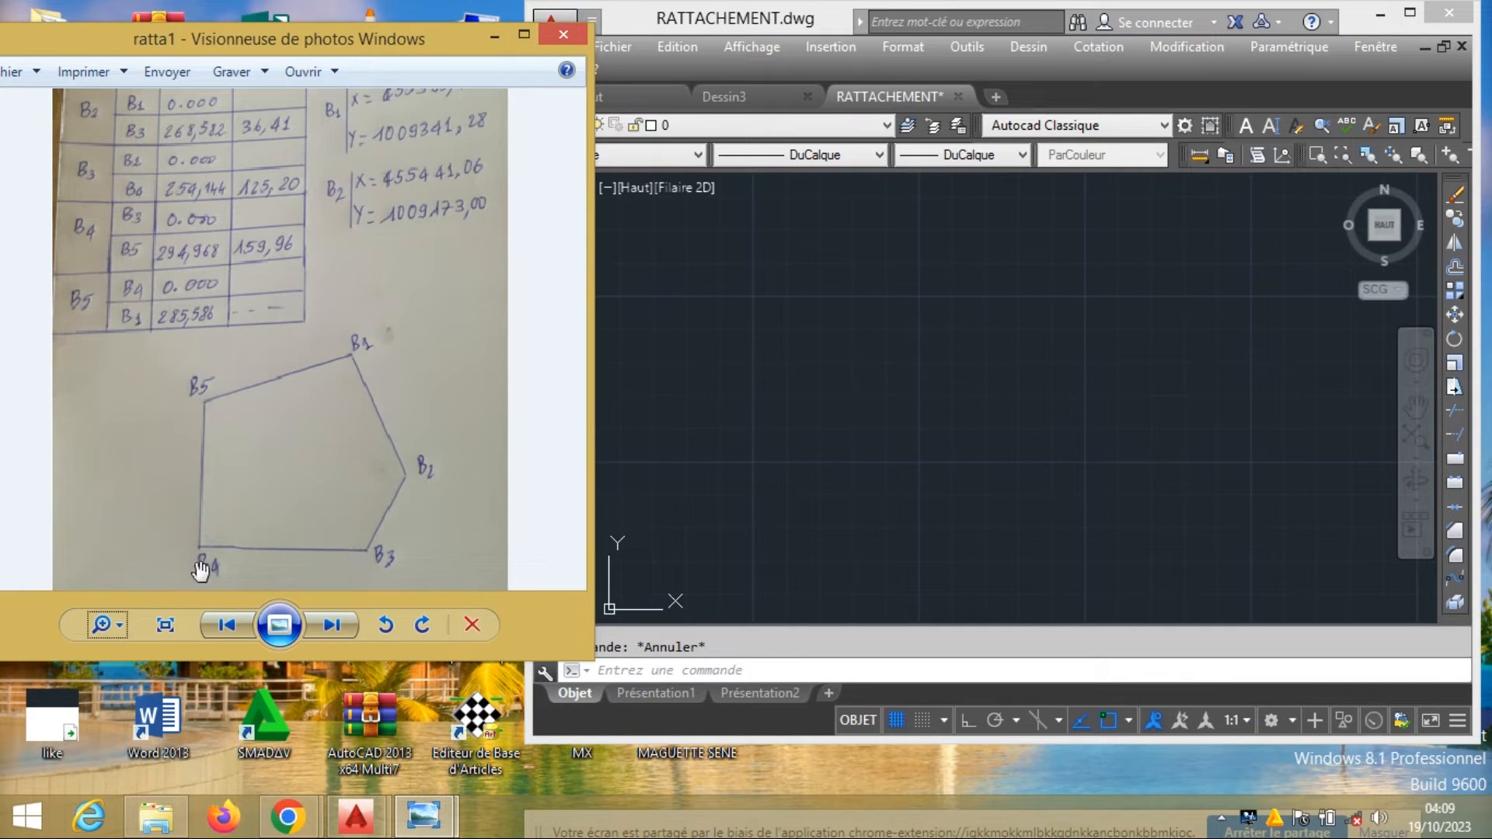
pyautogui.scroll(-1, 315, 384)
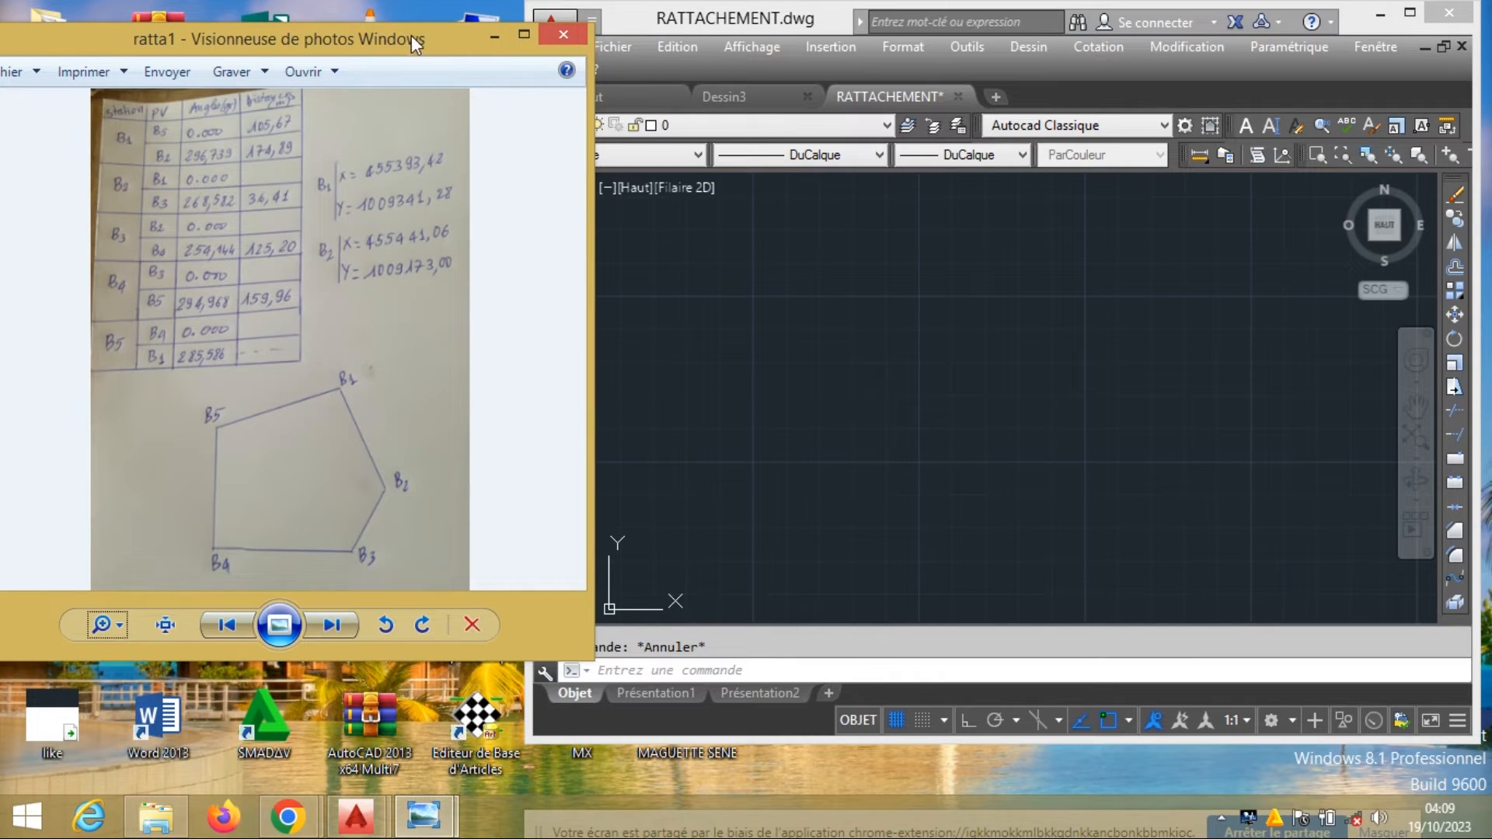
pyautogui.moveTo(412, 35); pyautogui.dragTo(347, 16)
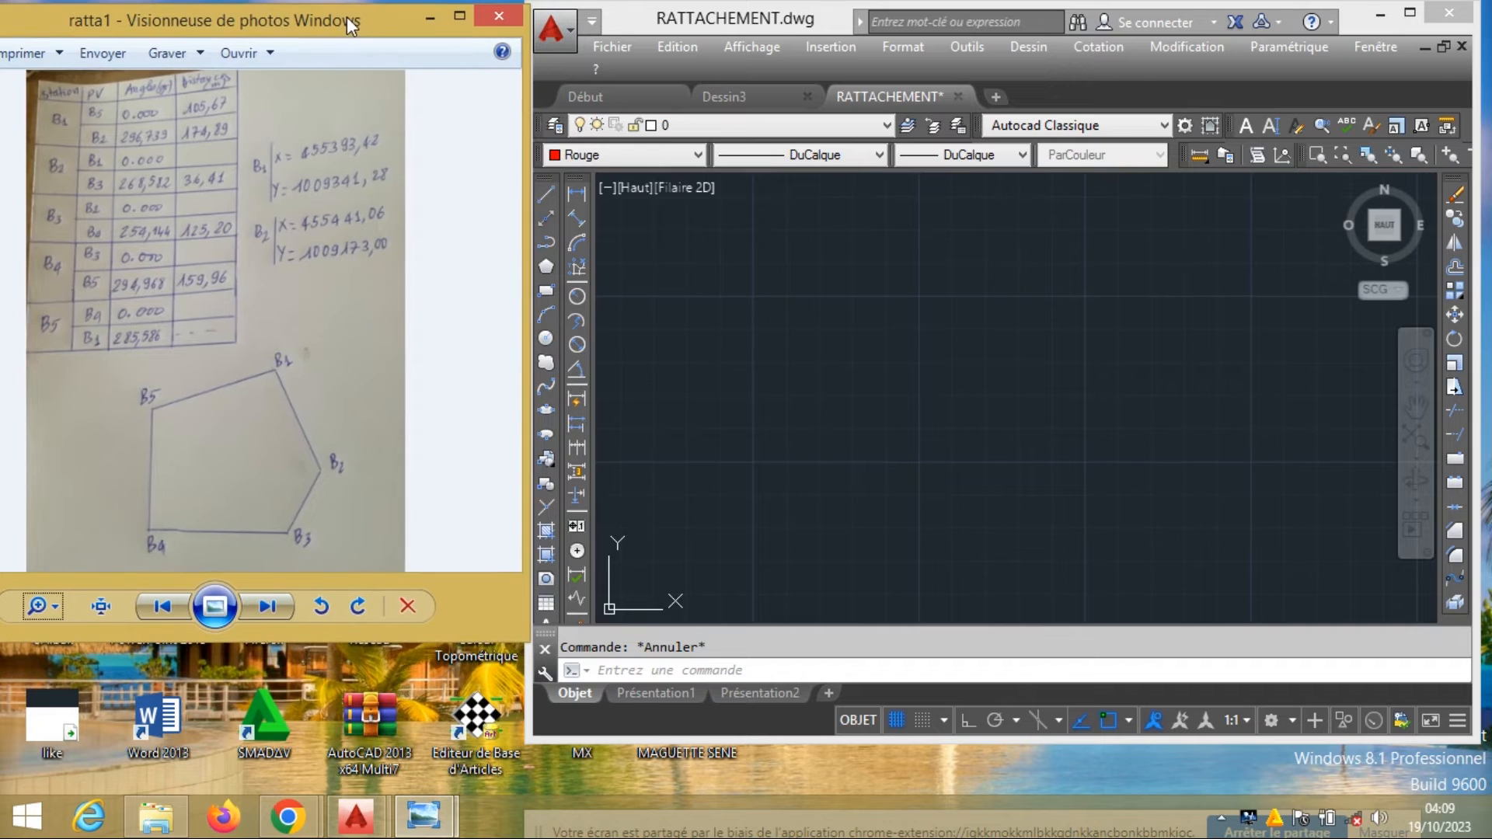
# Set the drawing units' angle precision to 0.000g and accept Nord as the base angle direction
pyautogui.click(925, 46)
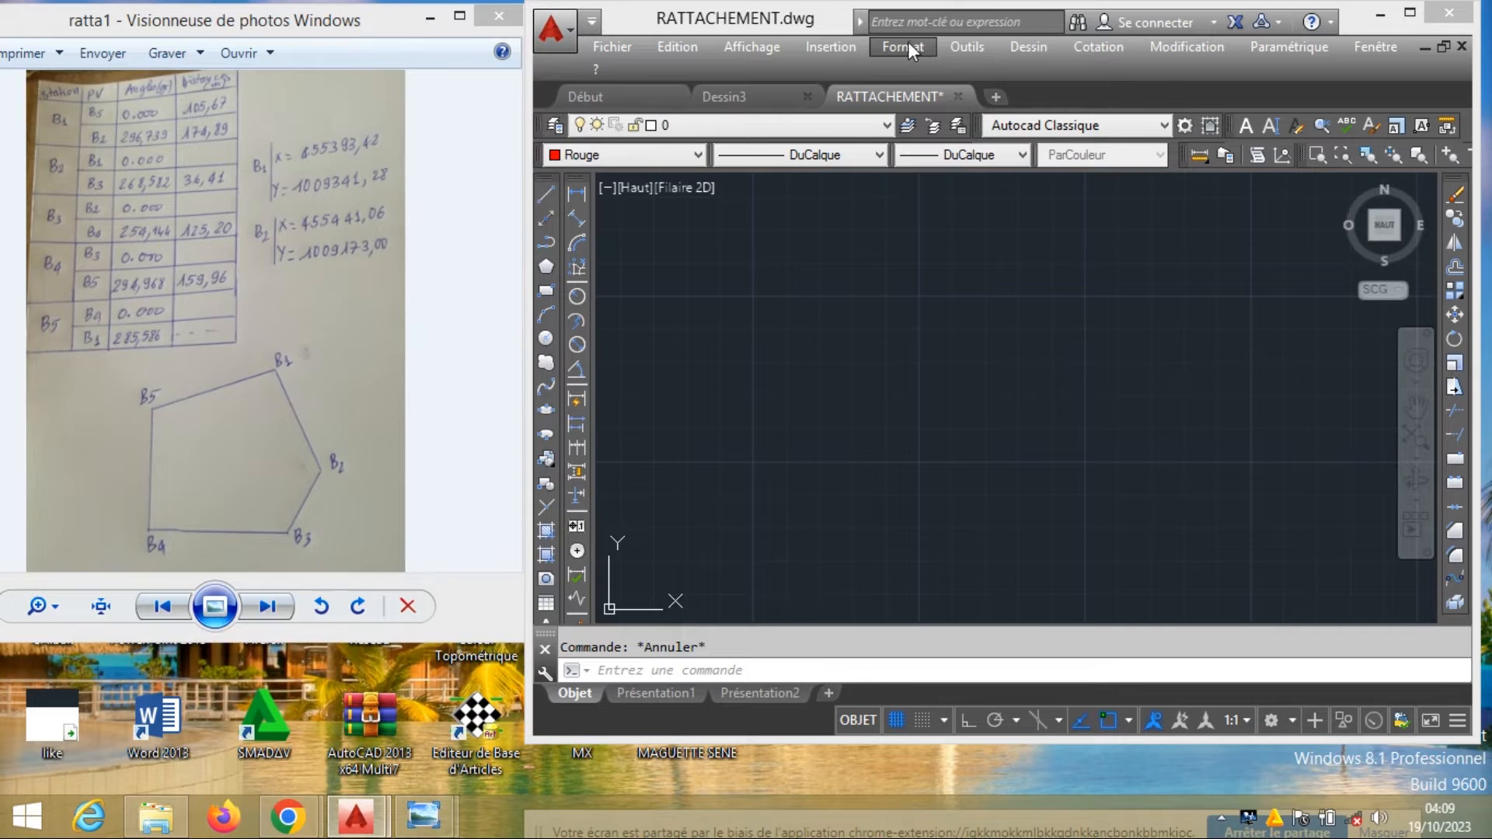
pyautogui.click(907, 45)
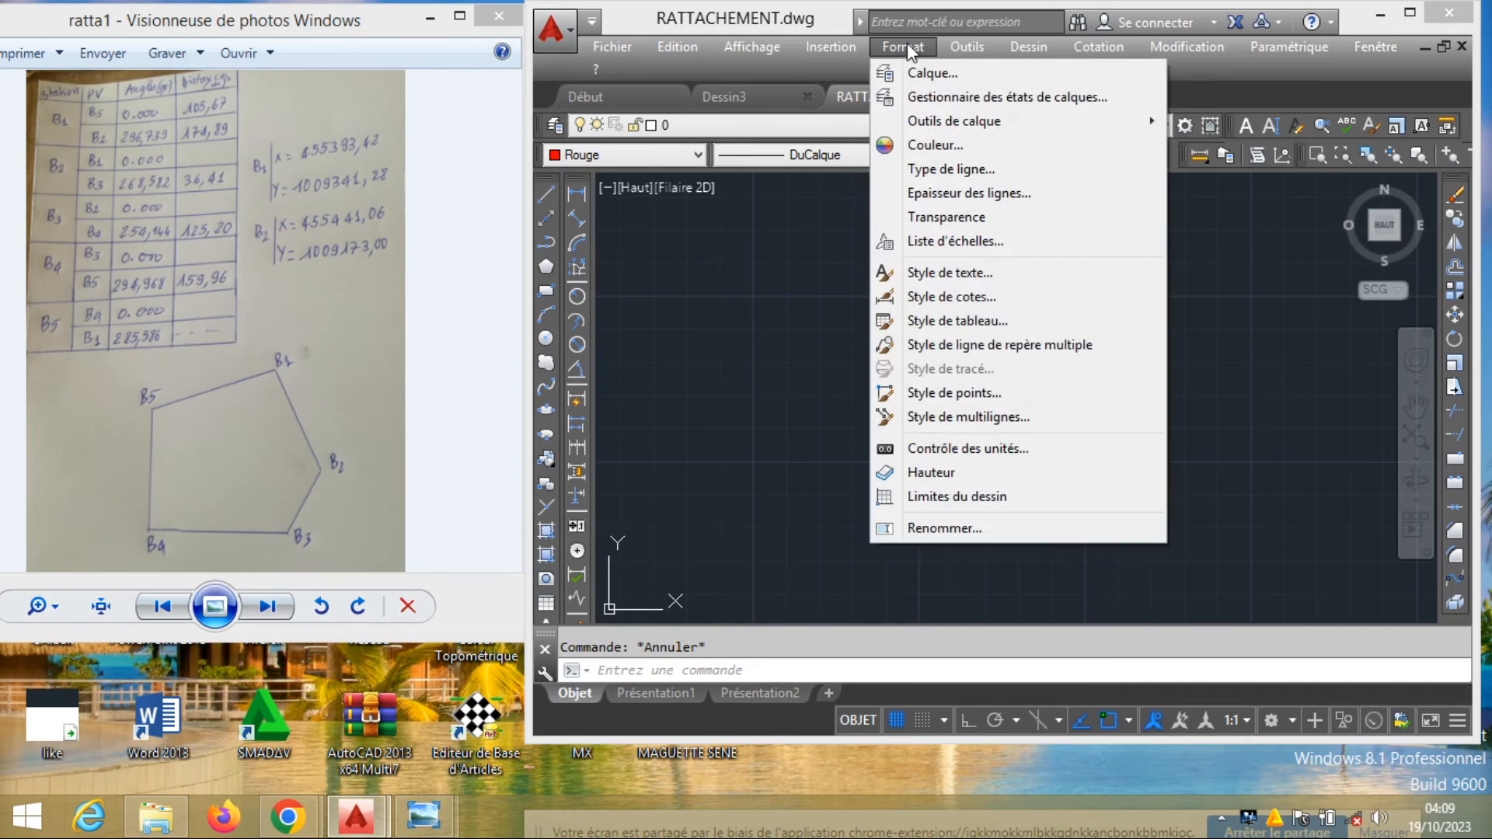
pyautogui.click(977, 447)
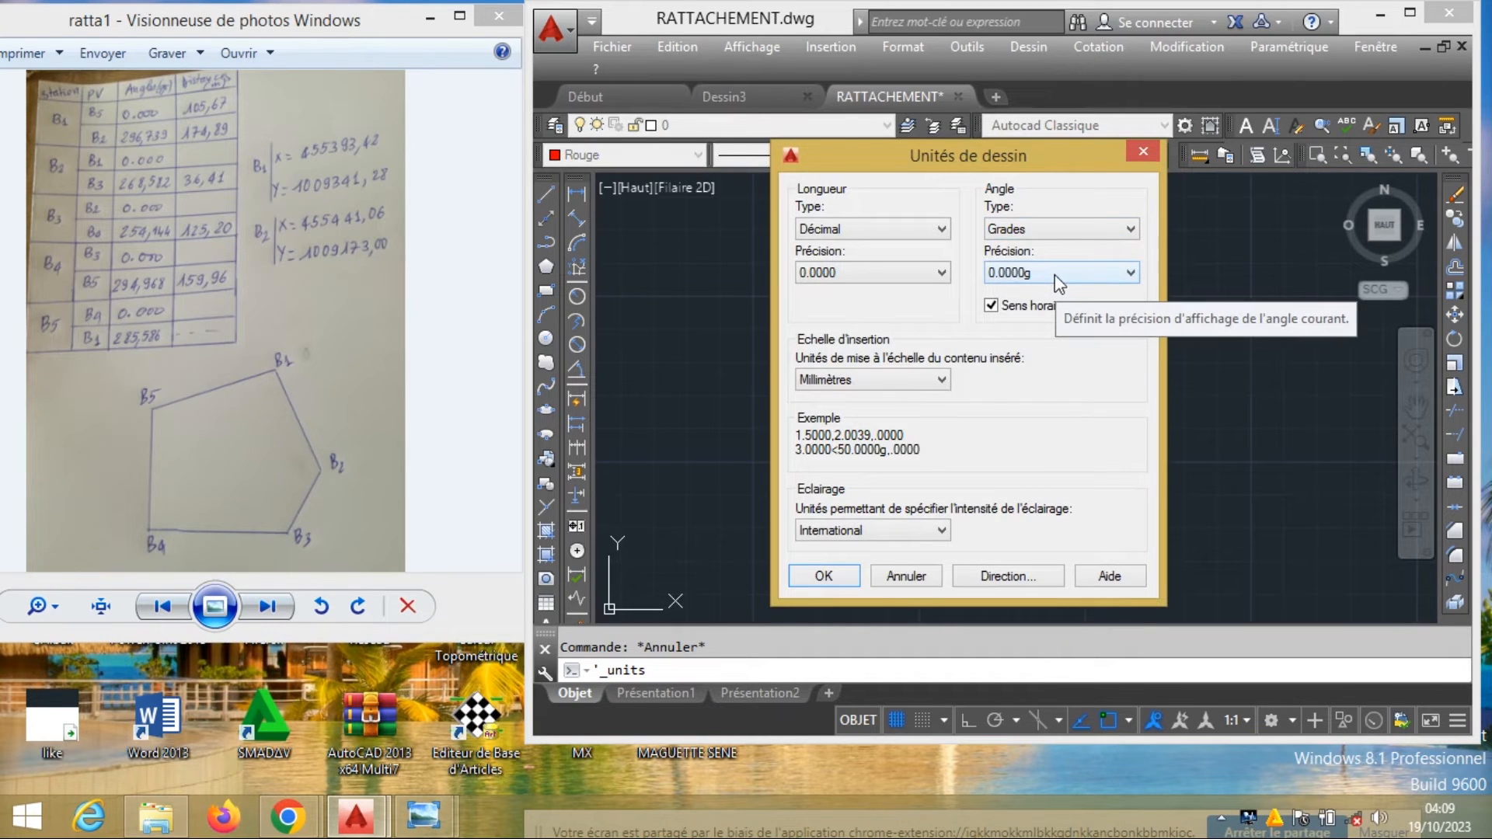
pyautogui.click(1058, 280)
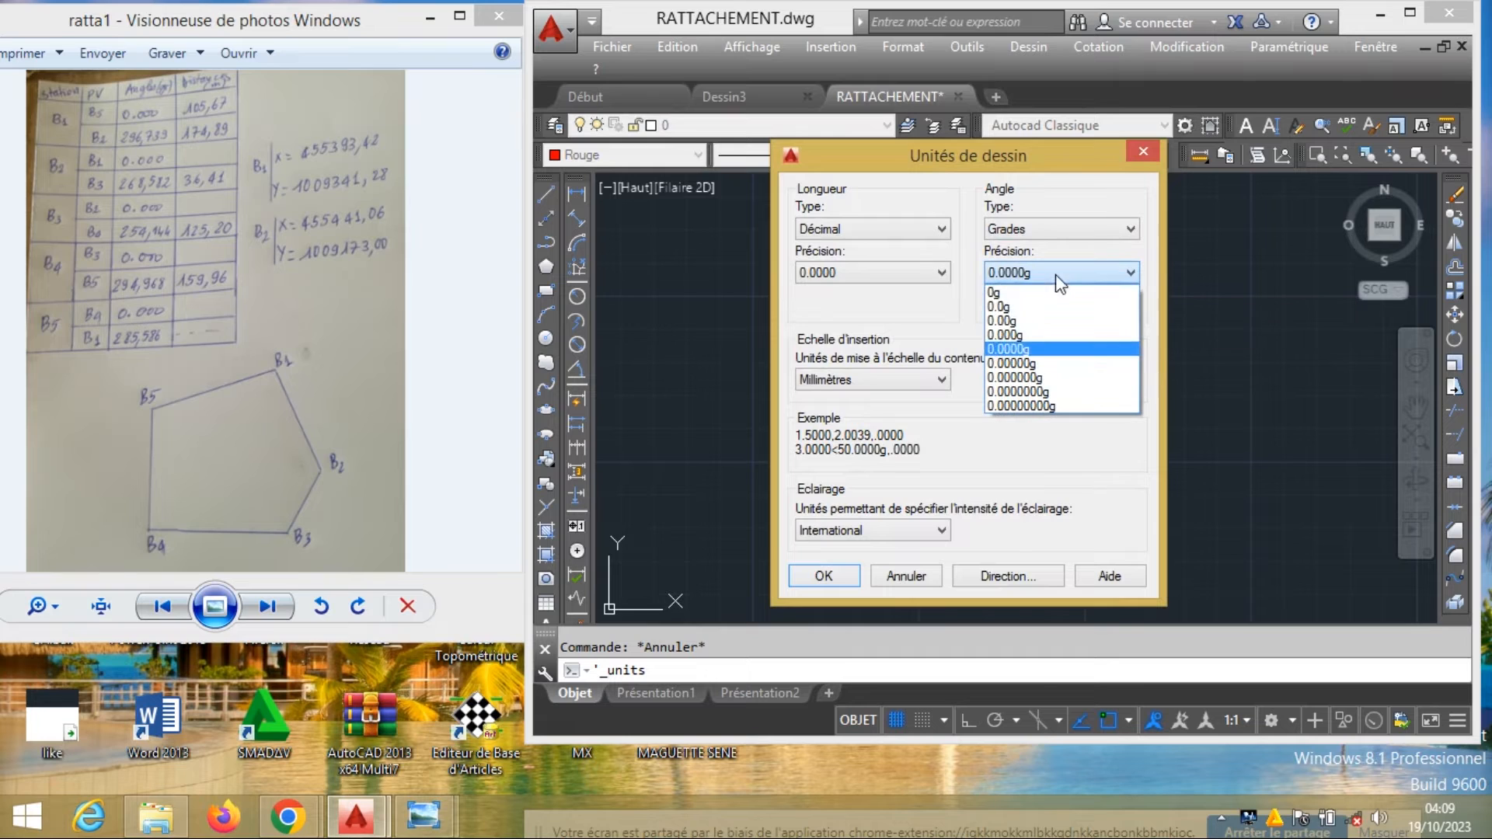
pyautogui.click(1063, 344)
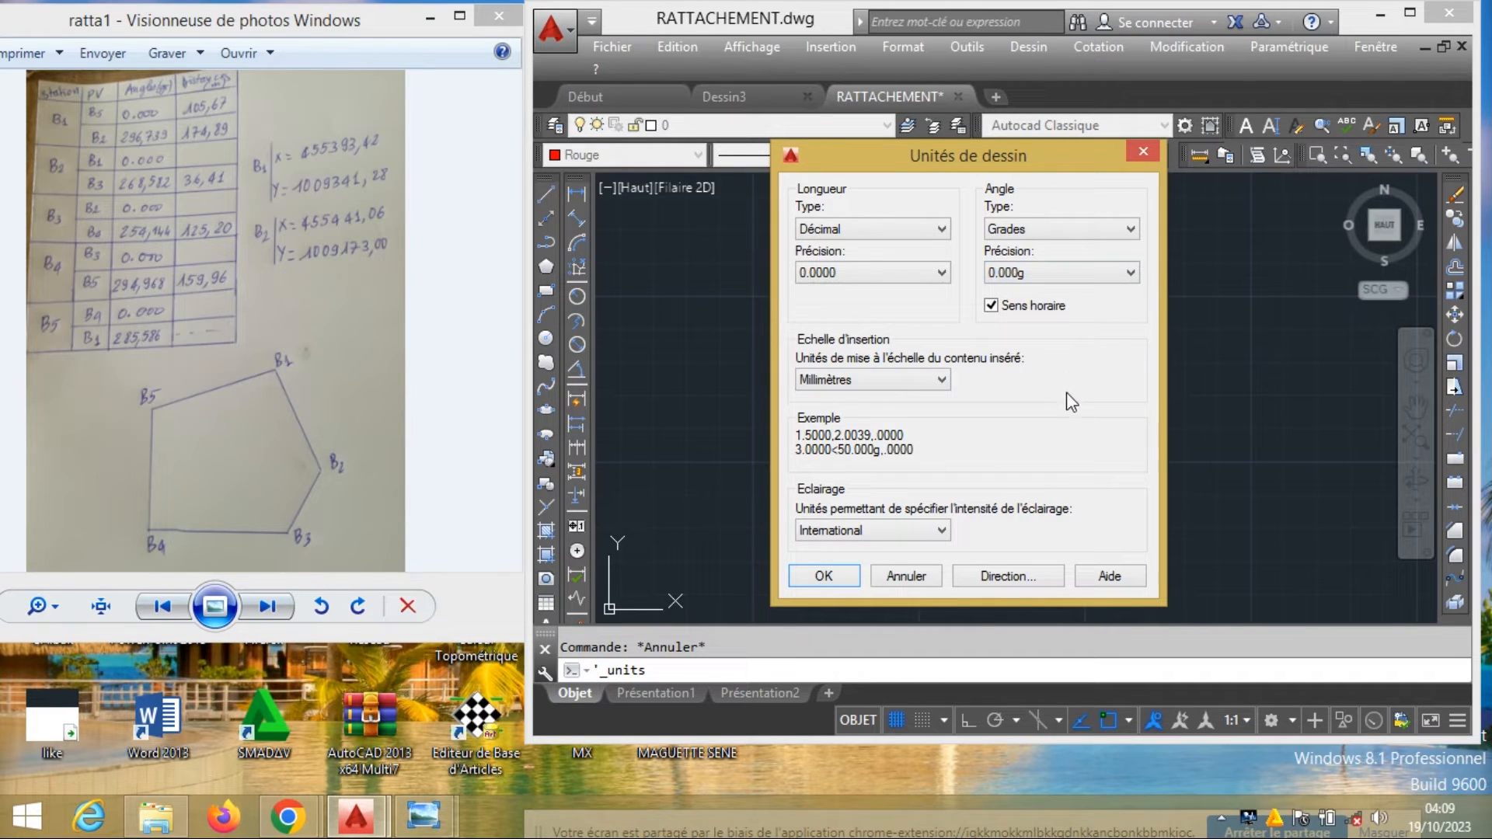
pyautogui.click(1028, 579)
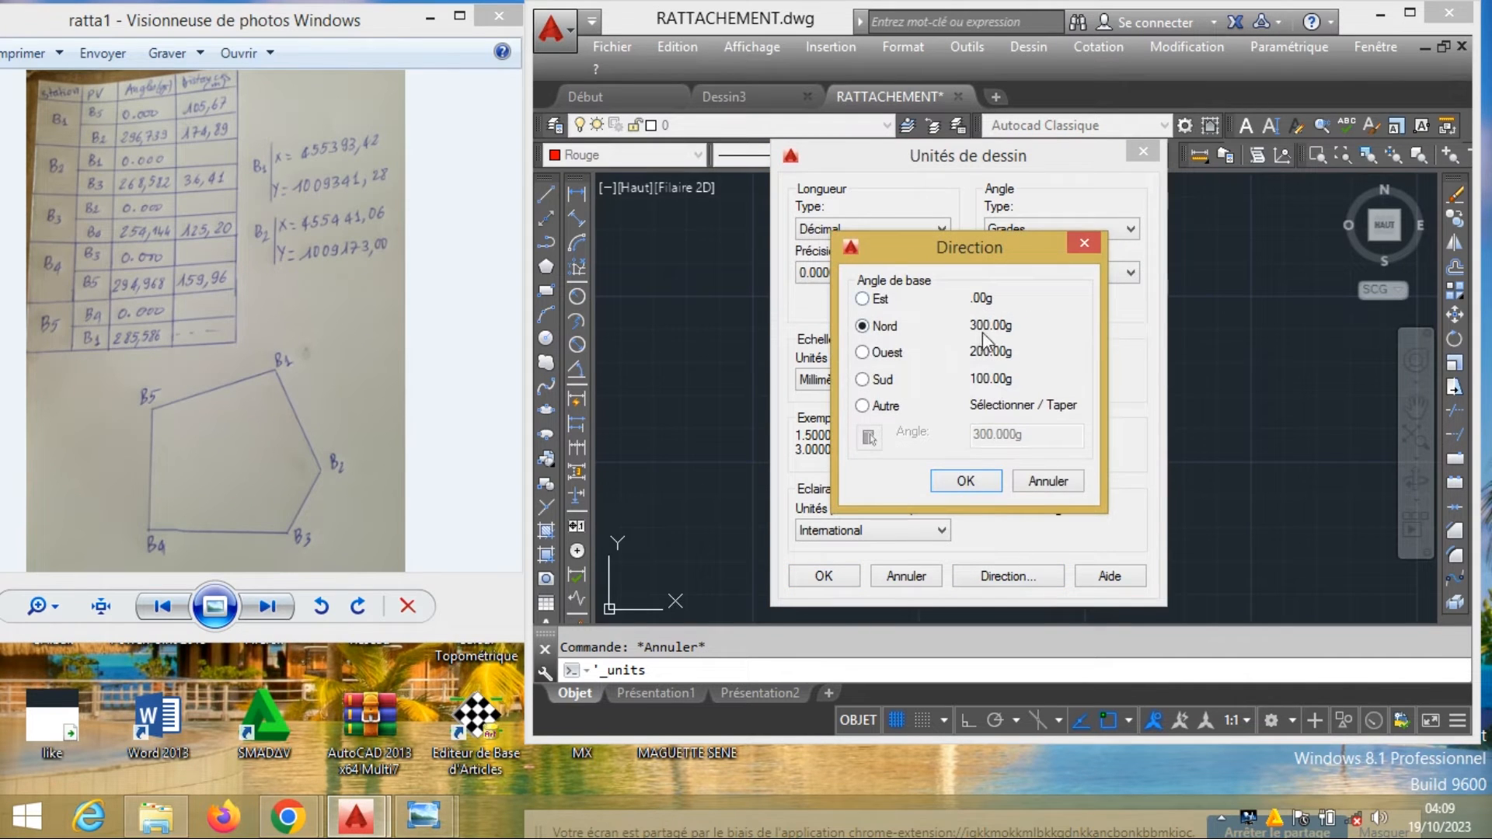
pyautogui.click(966, 482)
pyautogui.click(824, 575)
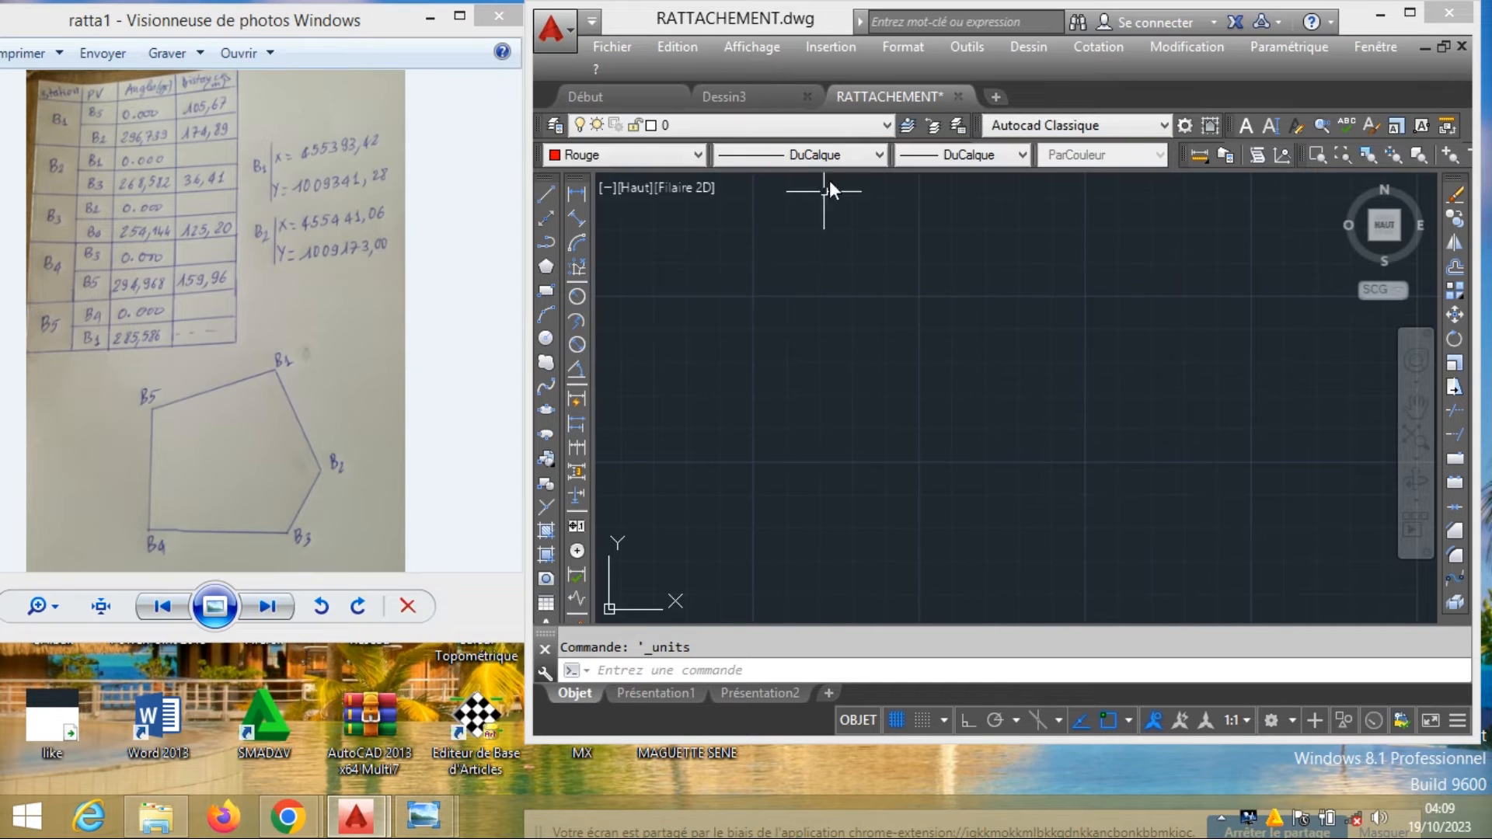
# Set the ISO-25 dimension style's angular dimensions to Grades with a precision of 0.000g
pyautogui.click(904, 48)
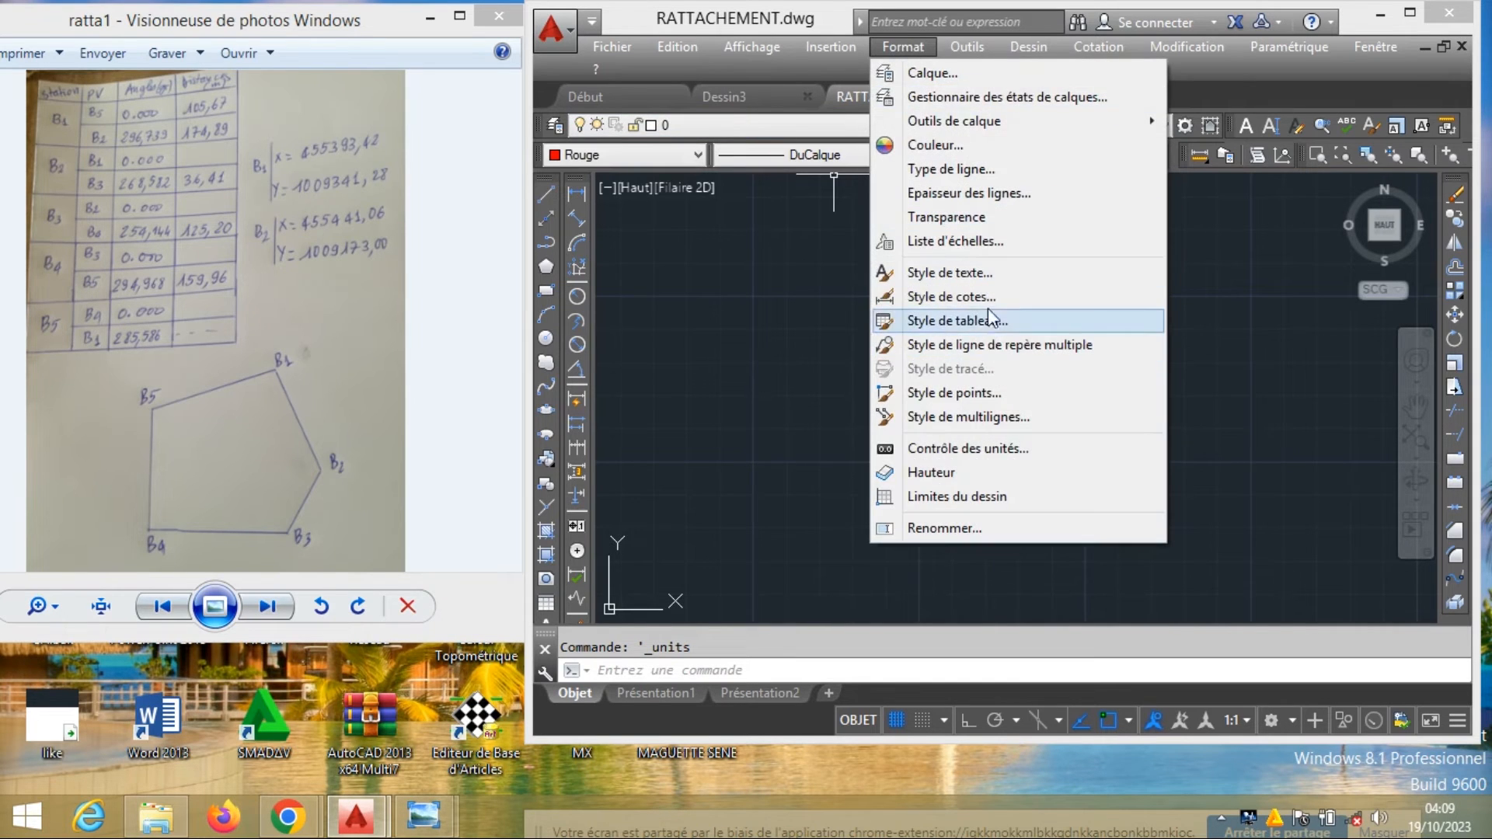
pyautogui.click(993, 295)
pyautogui.click(1261, 335)
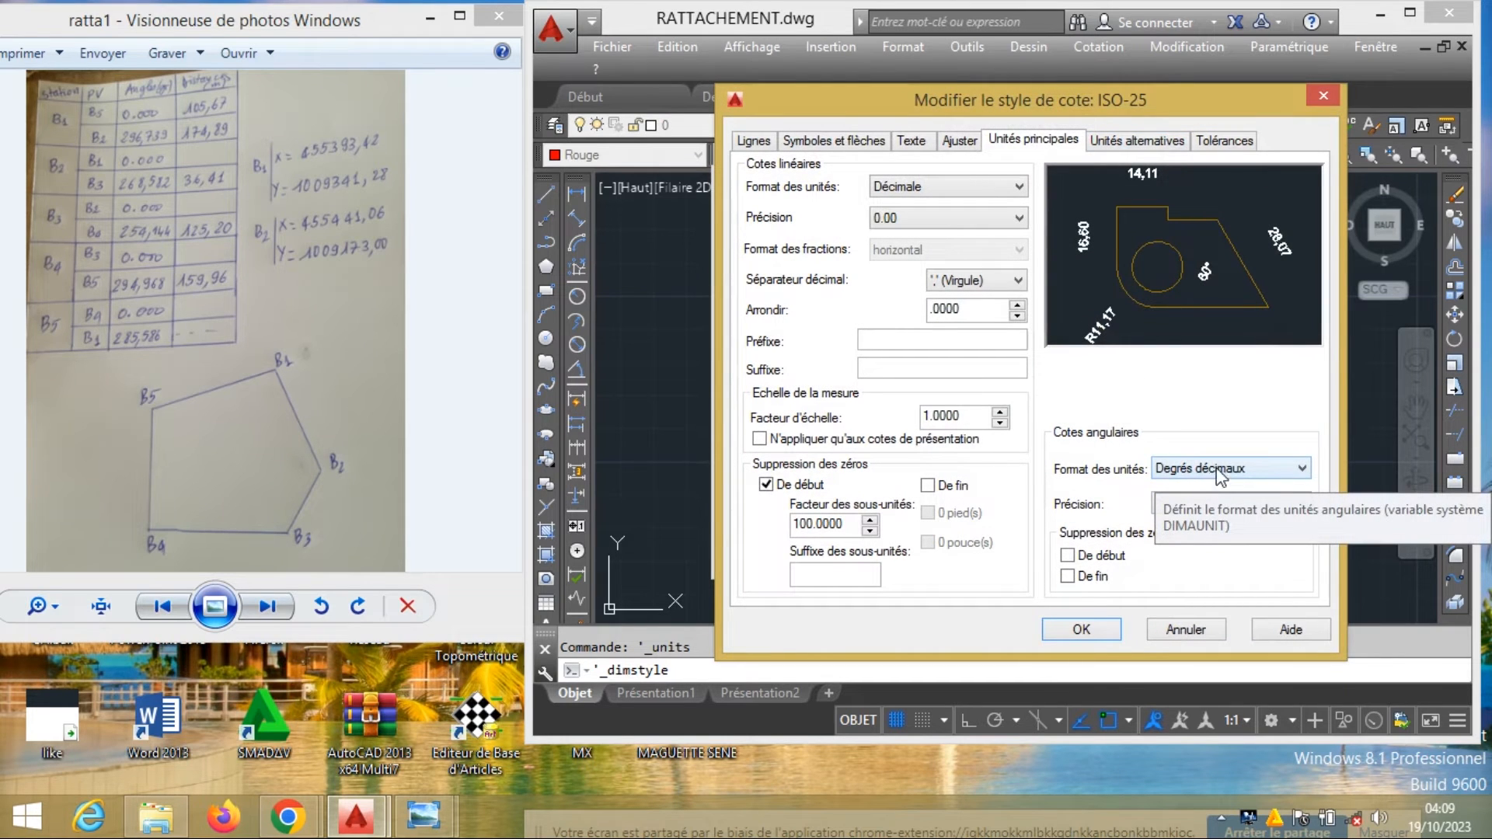
pyautogui.click(1216, 474)
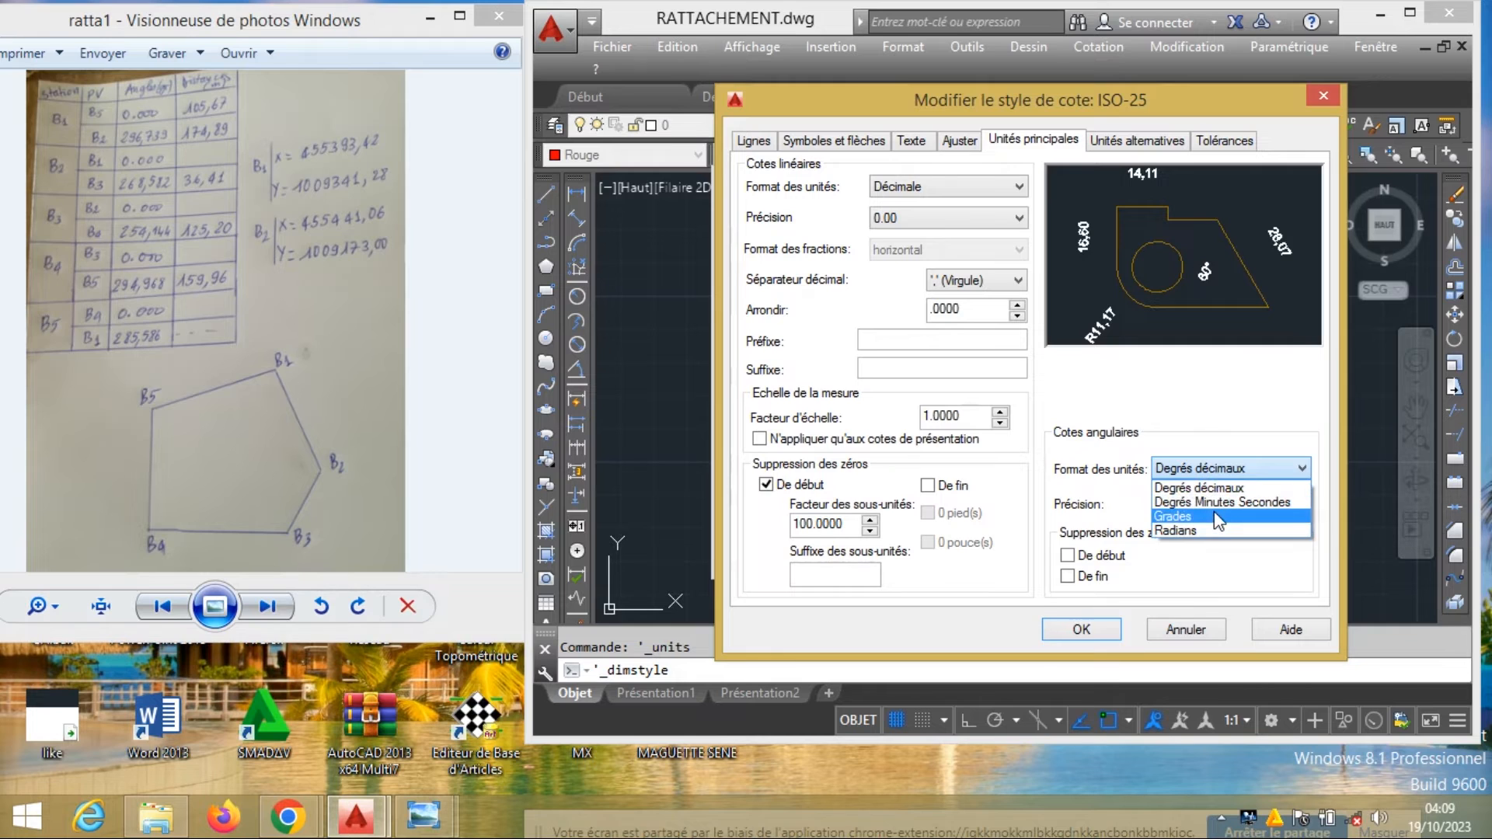
pyautogui.click(1217, 517)
pyautogui.click(1214, 509)
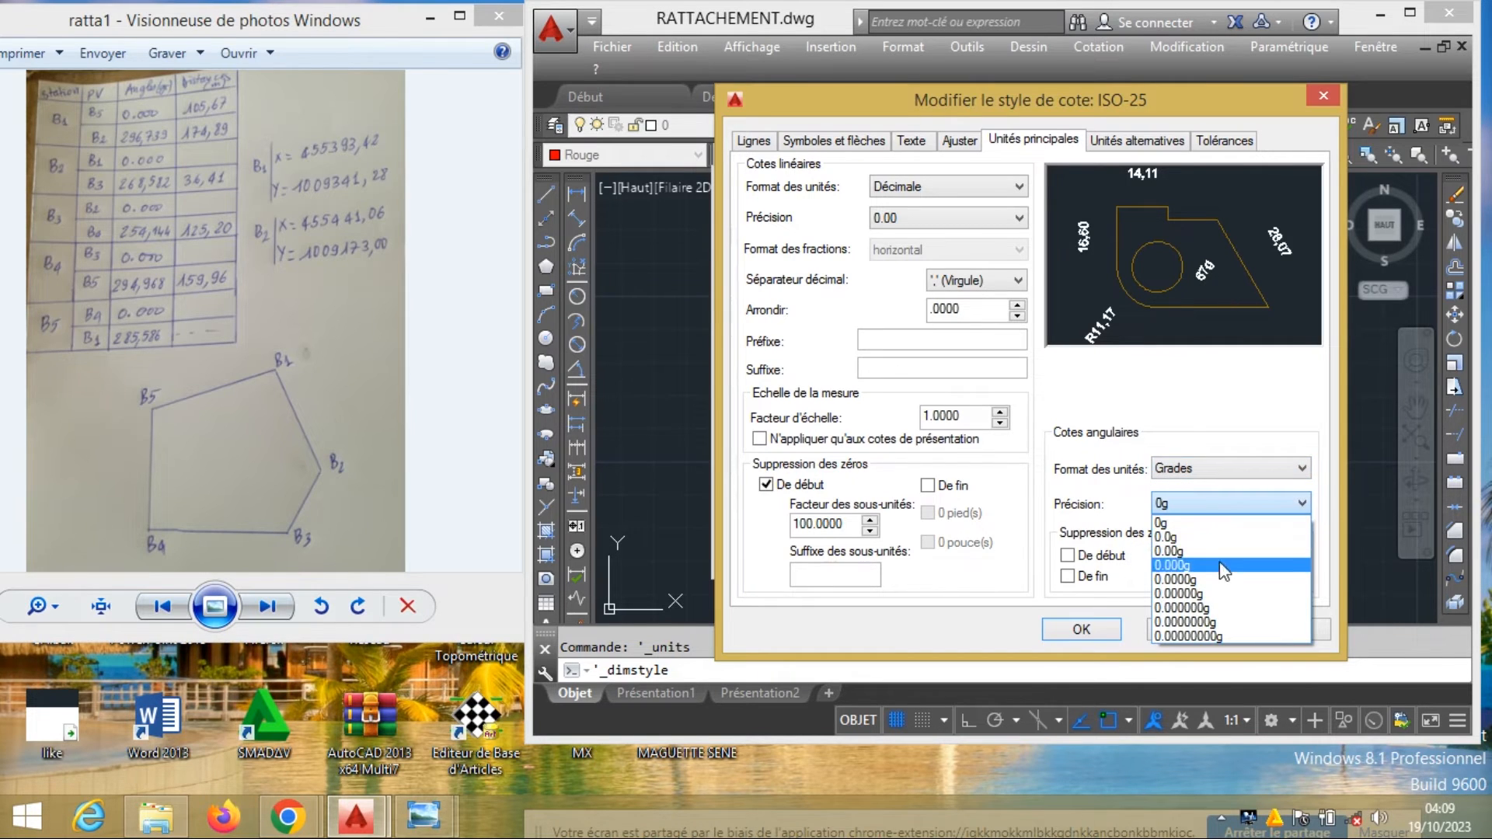
pyautogui.click(1225, 576)
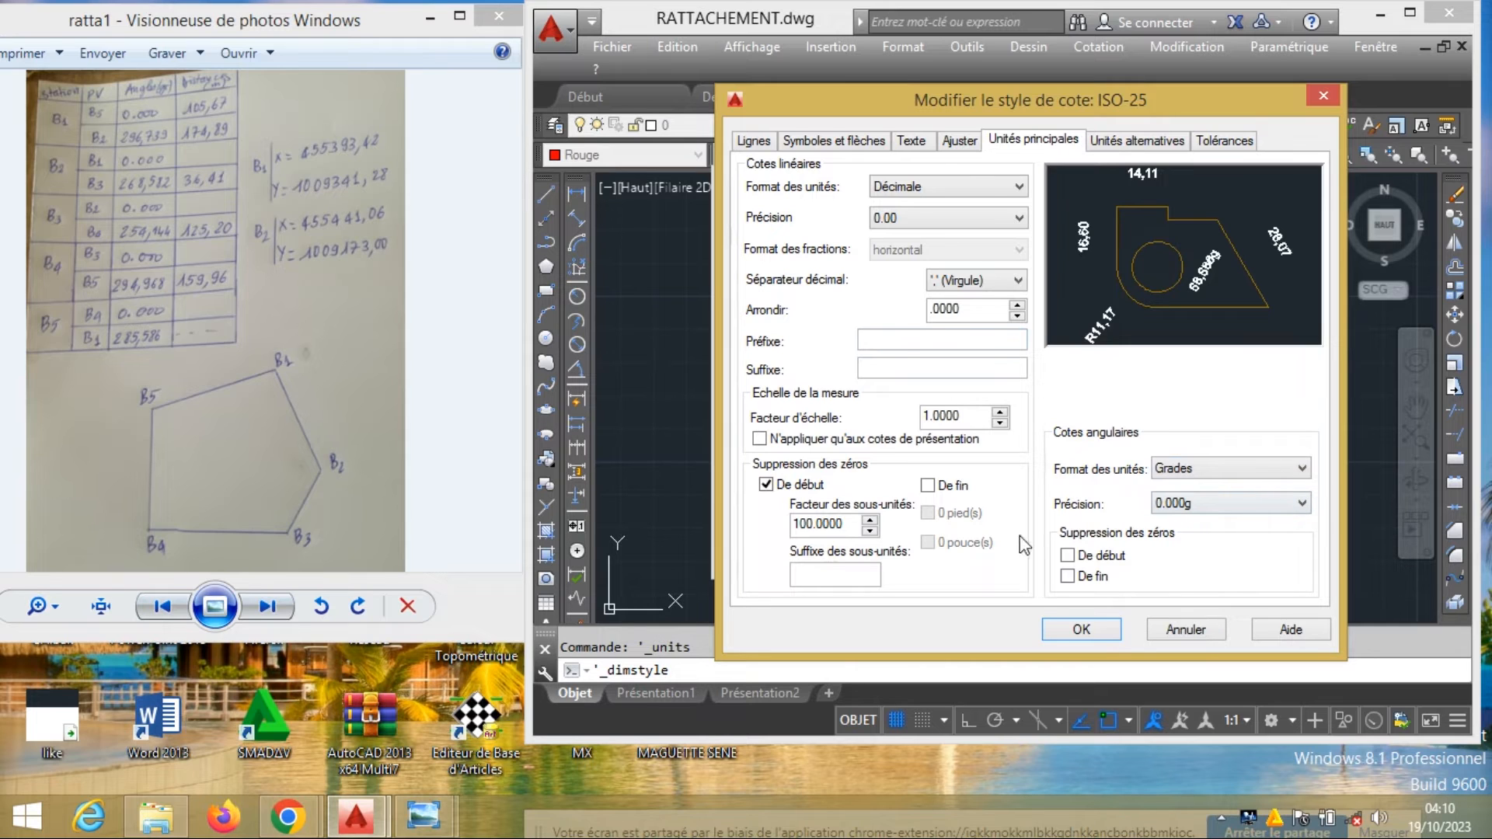
pyautogui.click(1092, 639)
pyautogui.click(1139, 542)
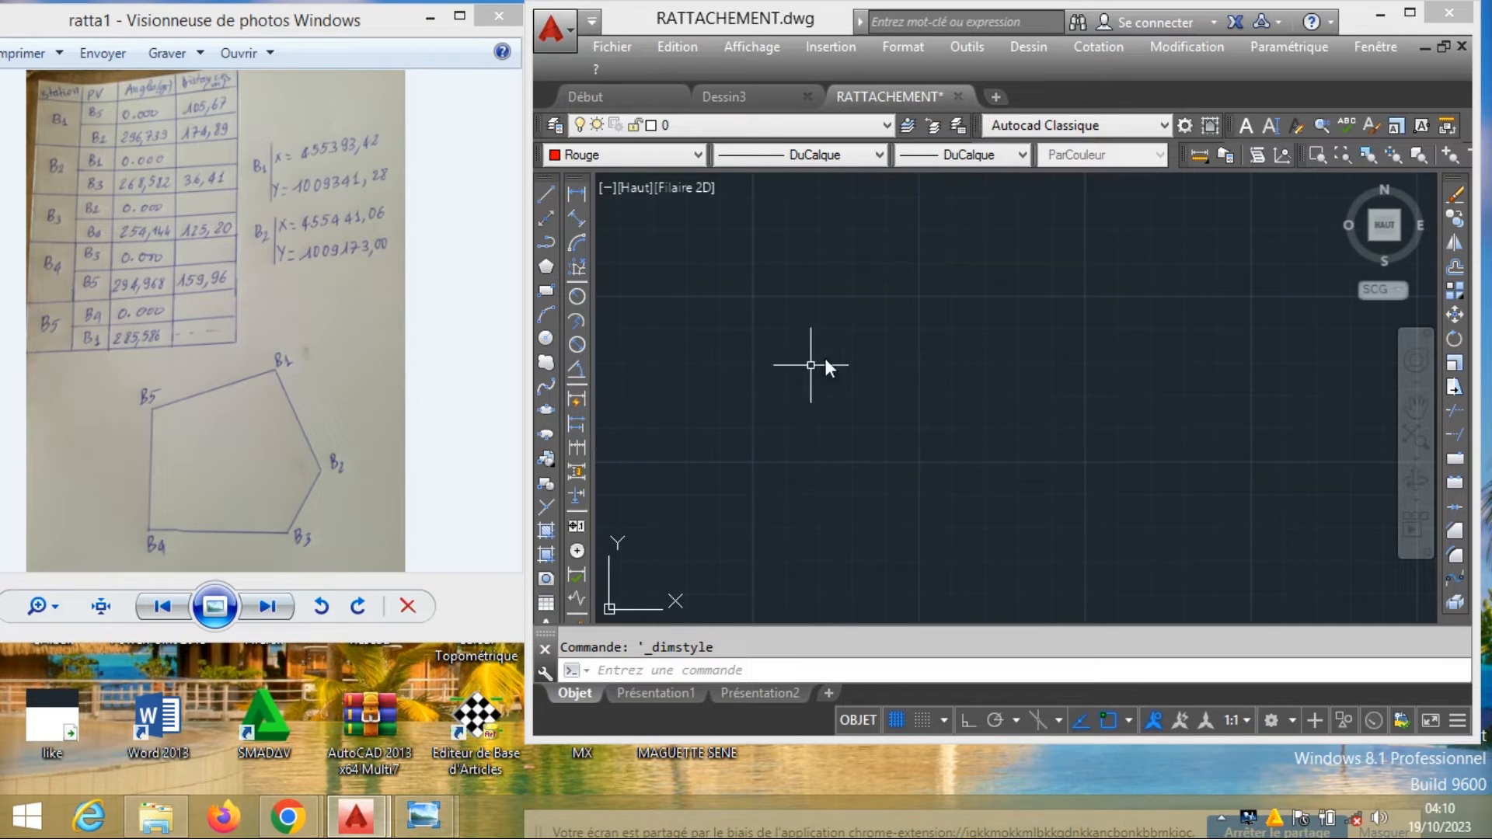
# Place a free point in an empty area of the drawing as the starting corner B5
pyautogui.click(547, 506)
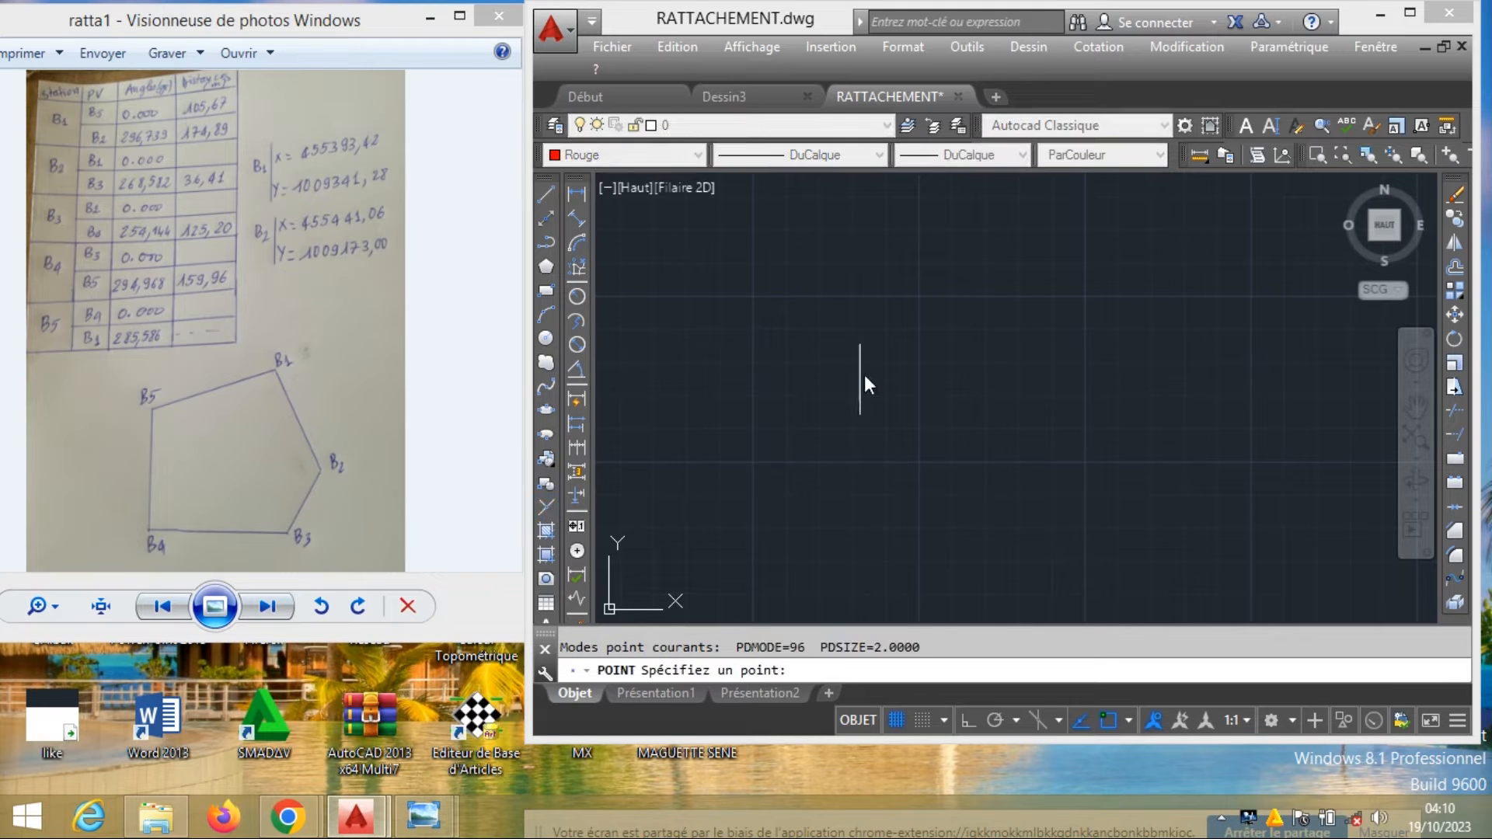
pyautogui.scroll(-3, 853, 326)
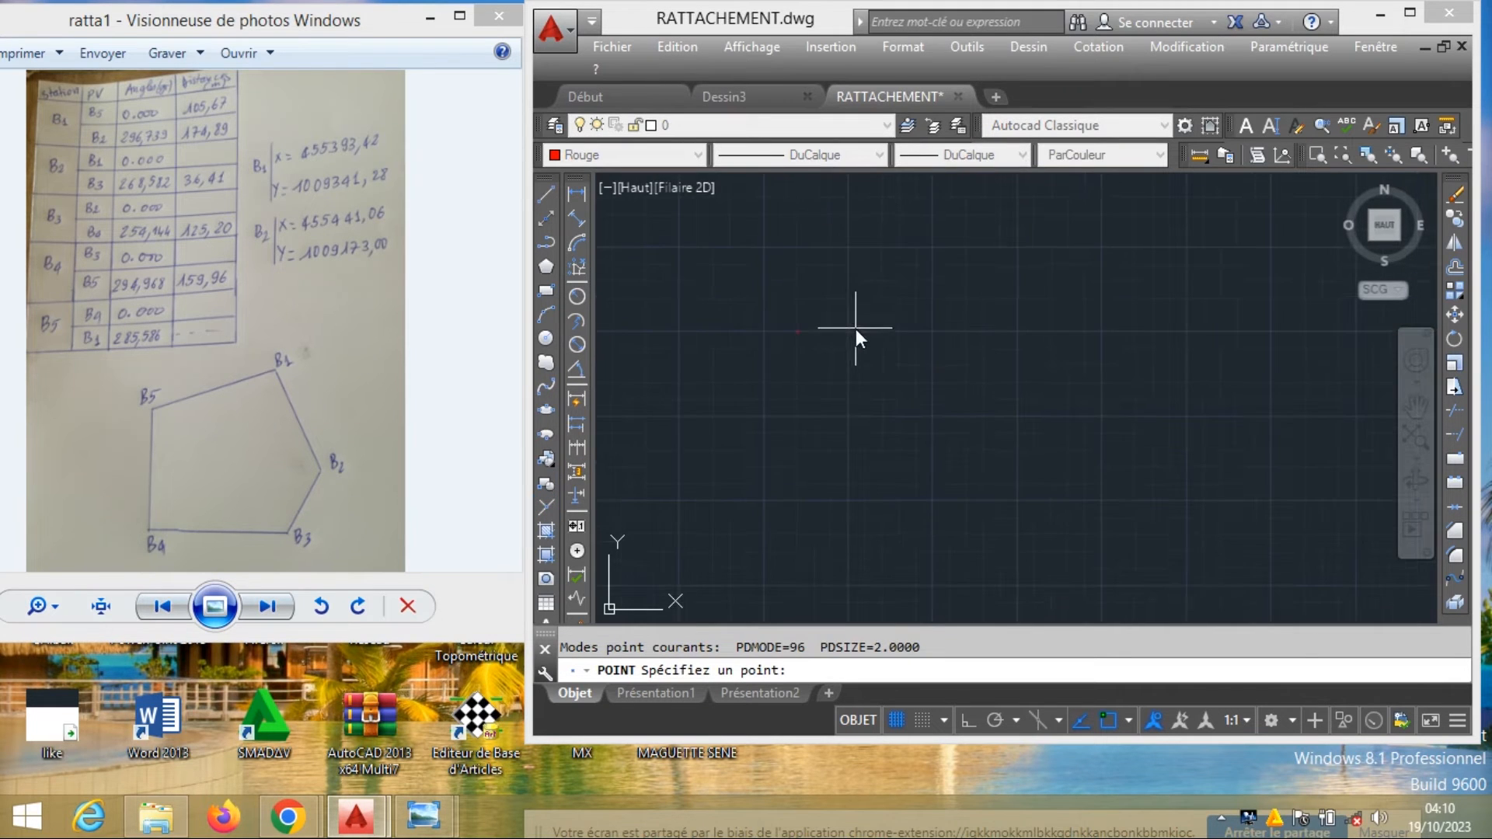
pyautogui.scroll(-5, 759, 346)
pyautogui.scroll(6, 953, 213)
pyautogui.moveTo(894, 292); pyautogui.dragTo(747, 328, button='middle')
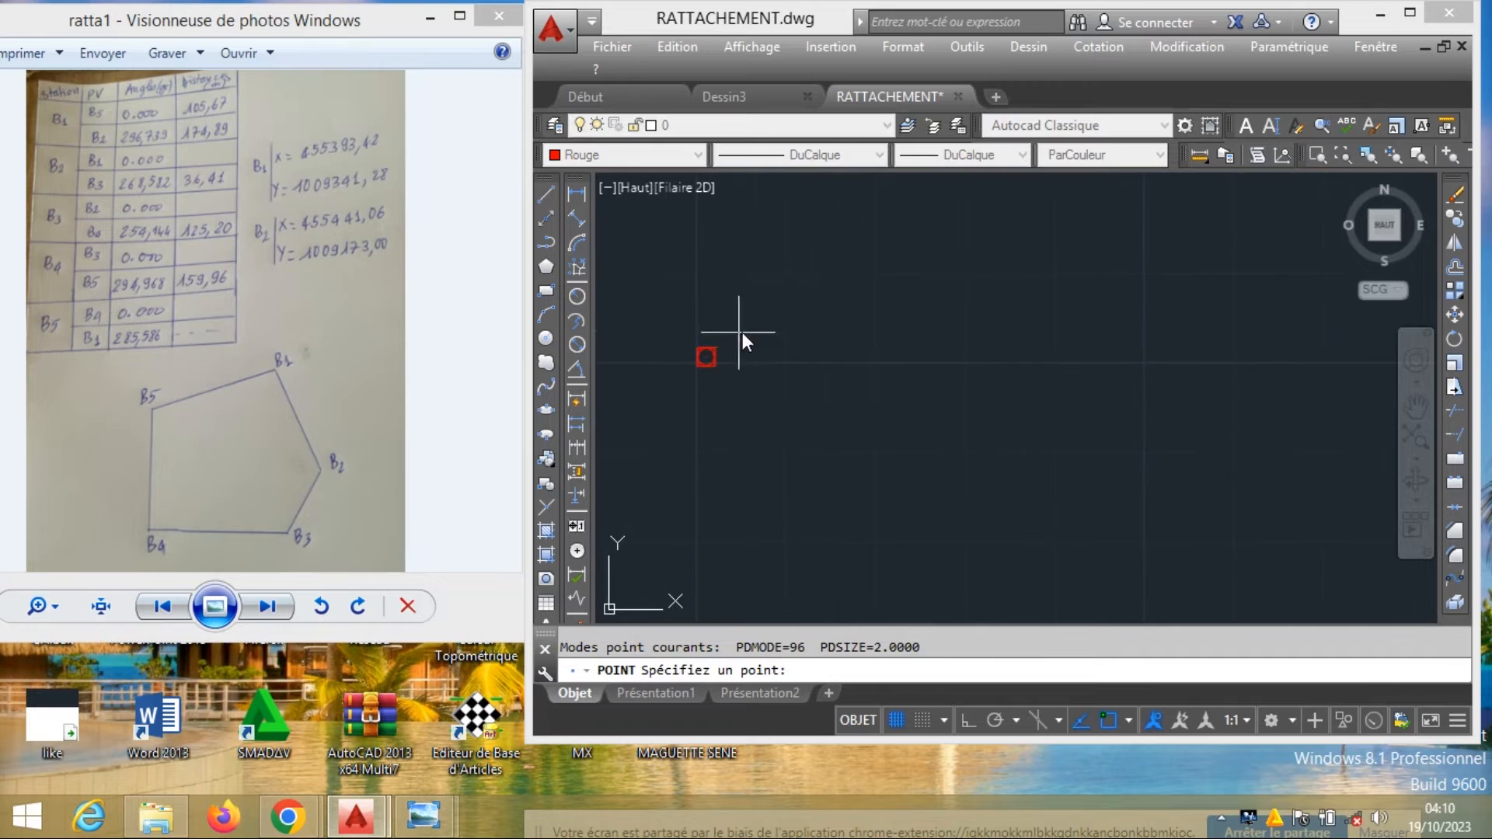
pyautogui.scroll(-2, 926, 302)
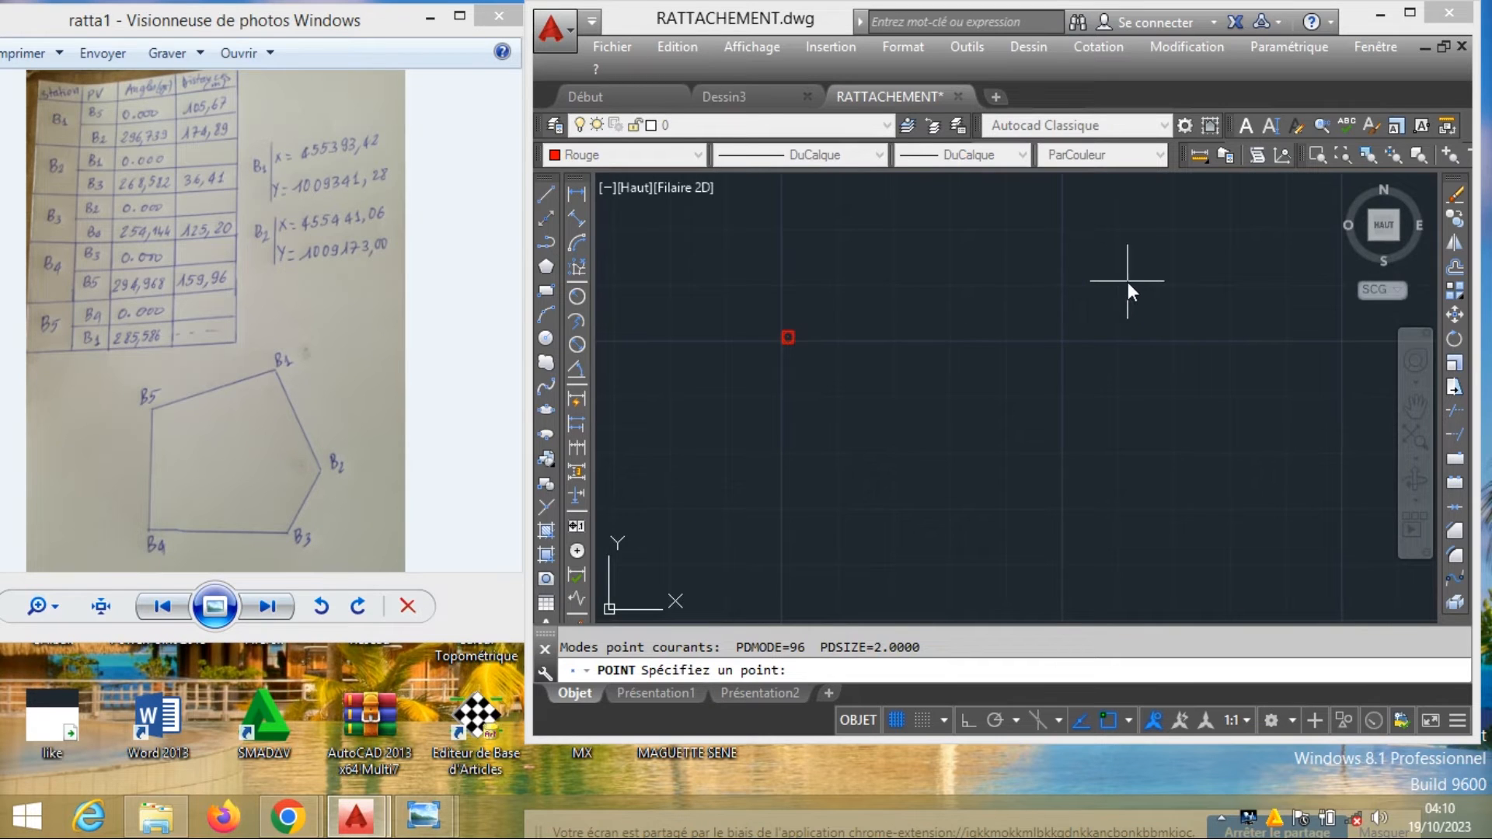
pyautogui.press('Escape')
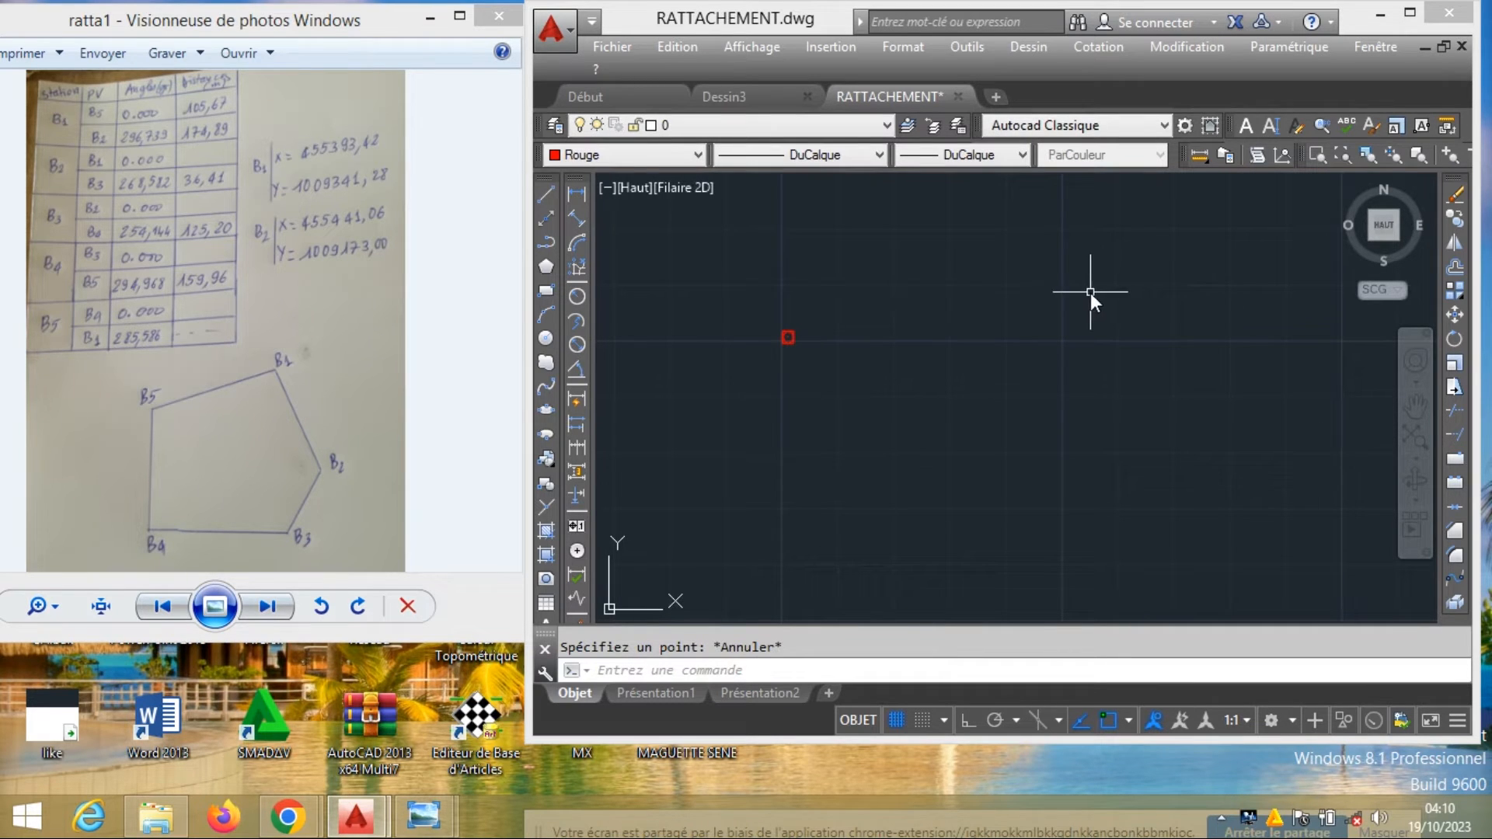
# Draw a construction line through point B5, sloping gently upward to the east like side B5–B1 in the sketch
pyautogui.click(546, 217)
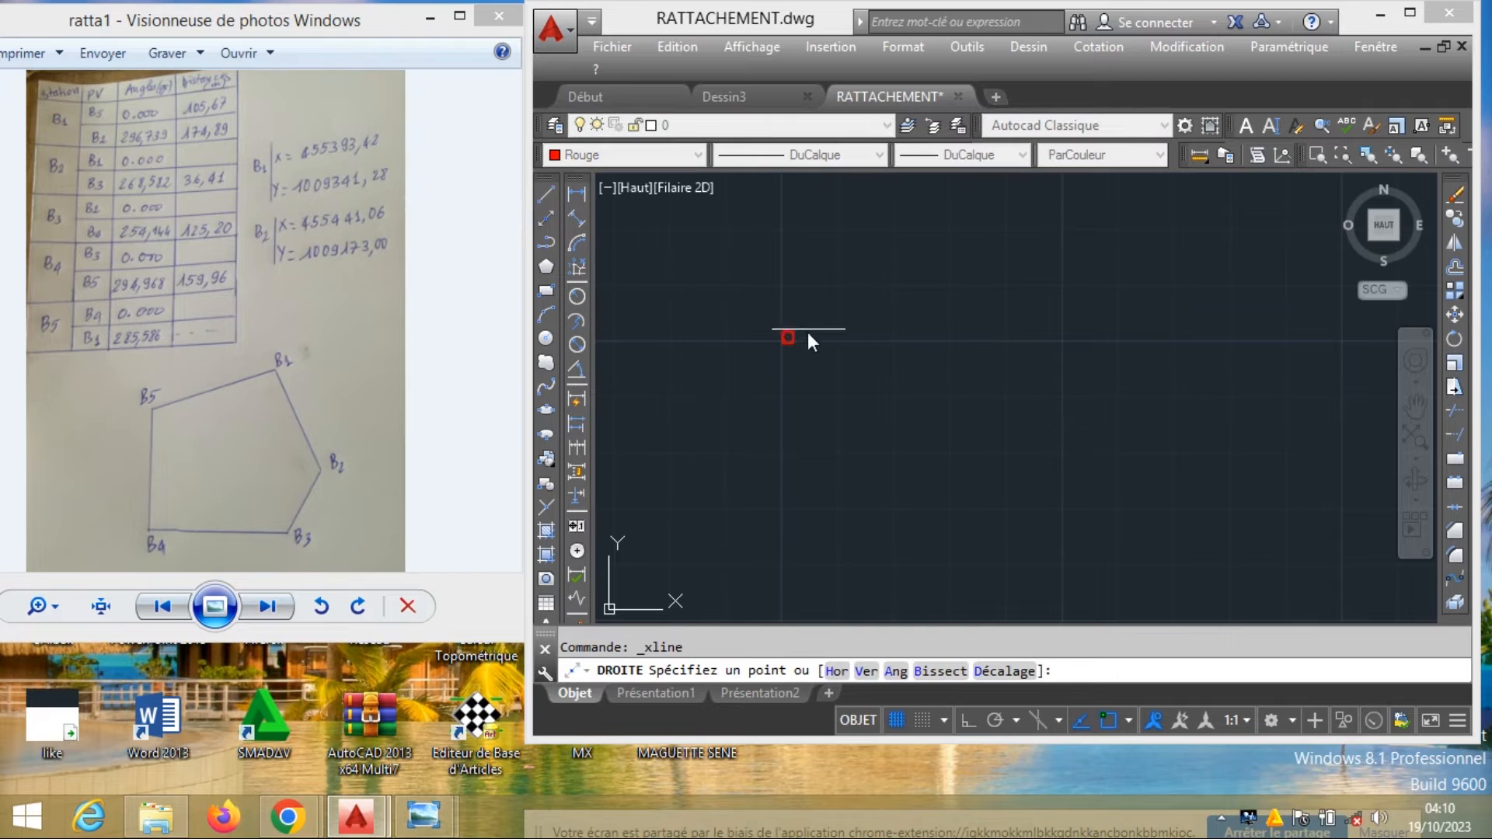
pyautogui.click(788, 338)
pyautogui.click(1099, 274)
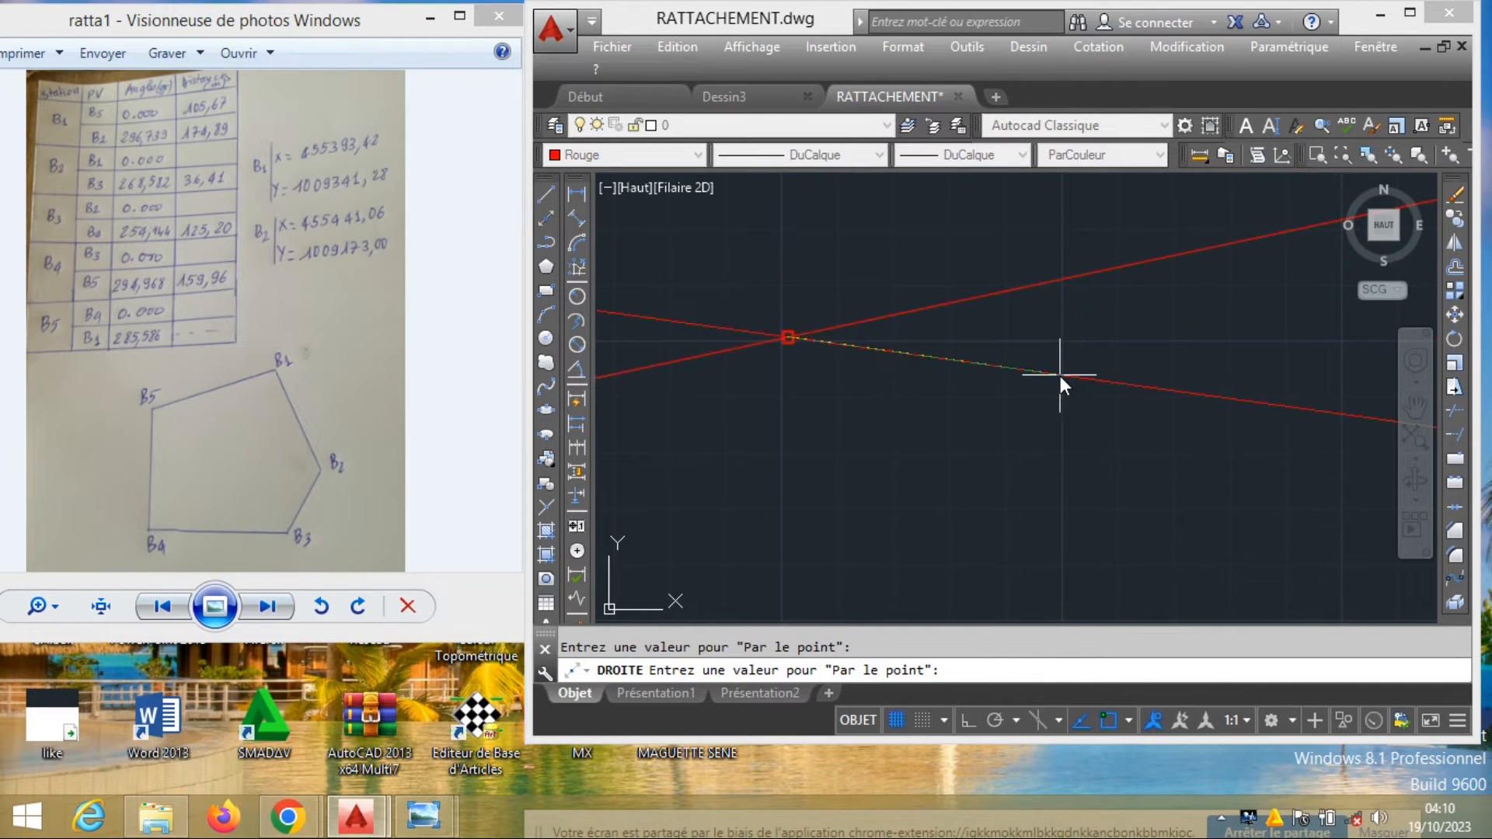
pyautogui.press('Escape')
# Change the colour of point B5 and its construction line to Blanc
pyautogui.click(967, 411)
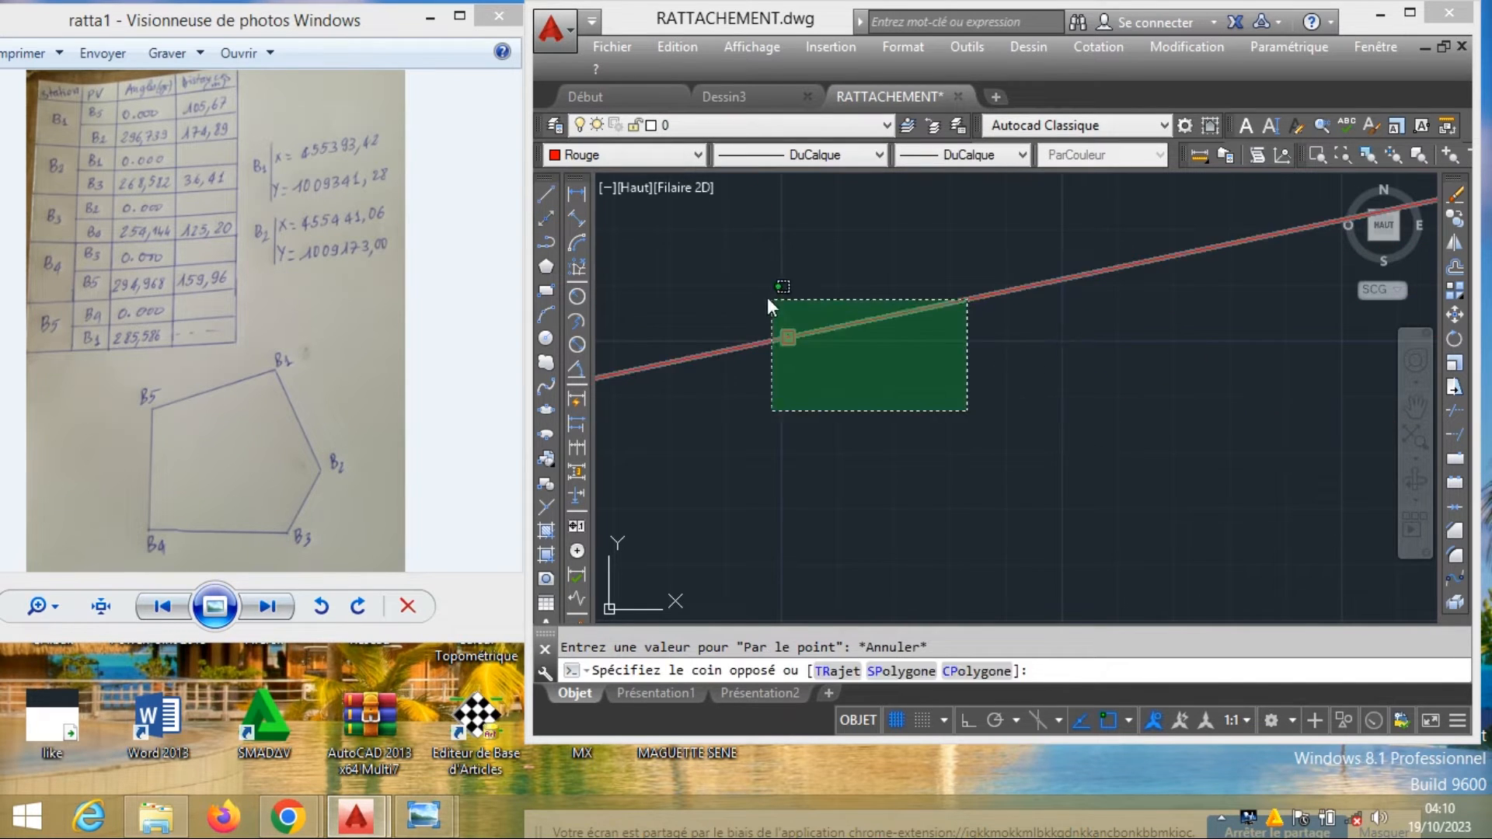
pyautogui.click(768, 300)
pyautogui.click(697, 154)
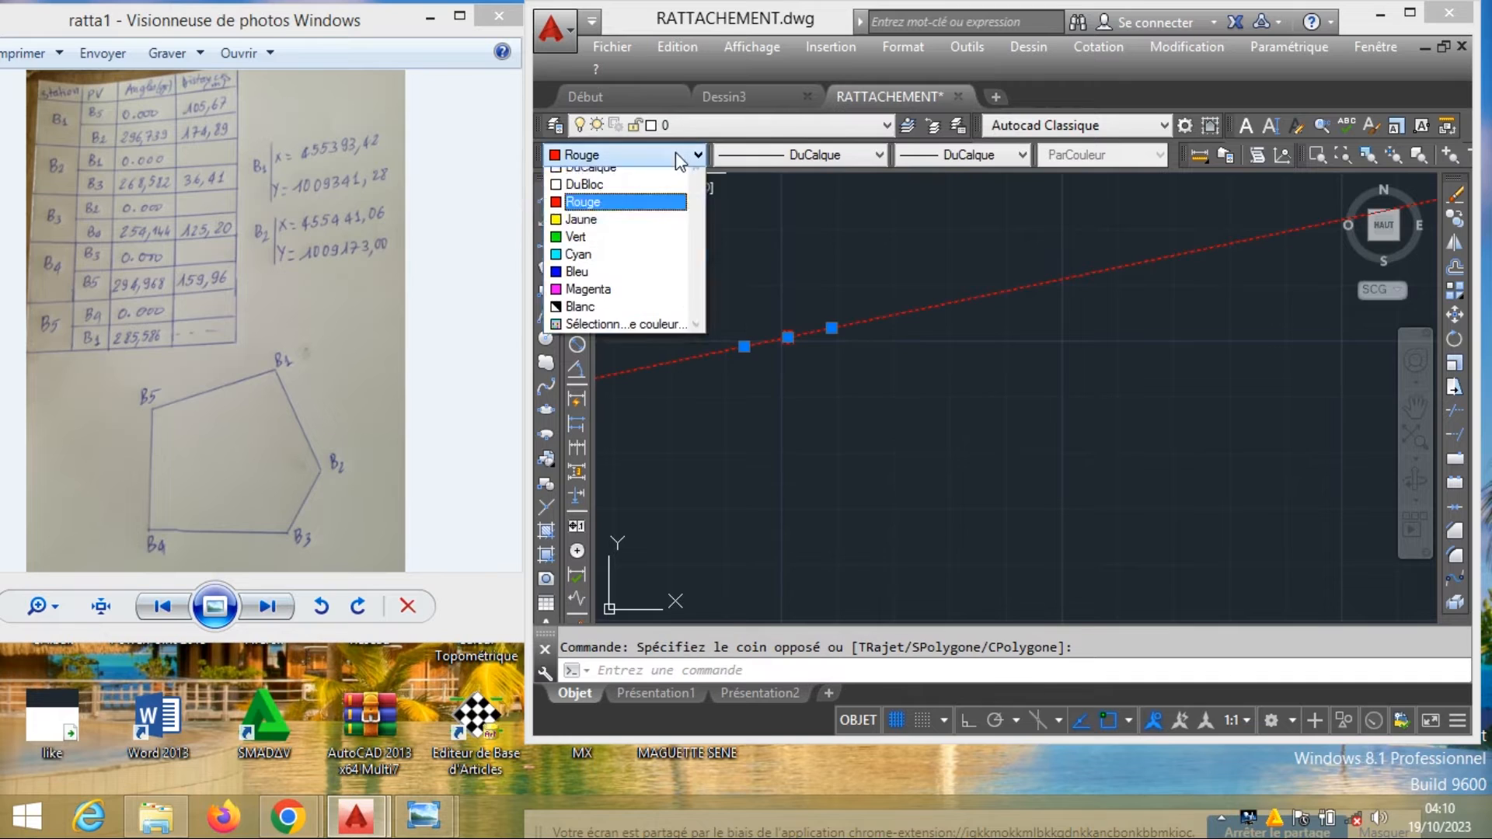
pyautogui.click(655, 317)
pyautogui.press('Escape')
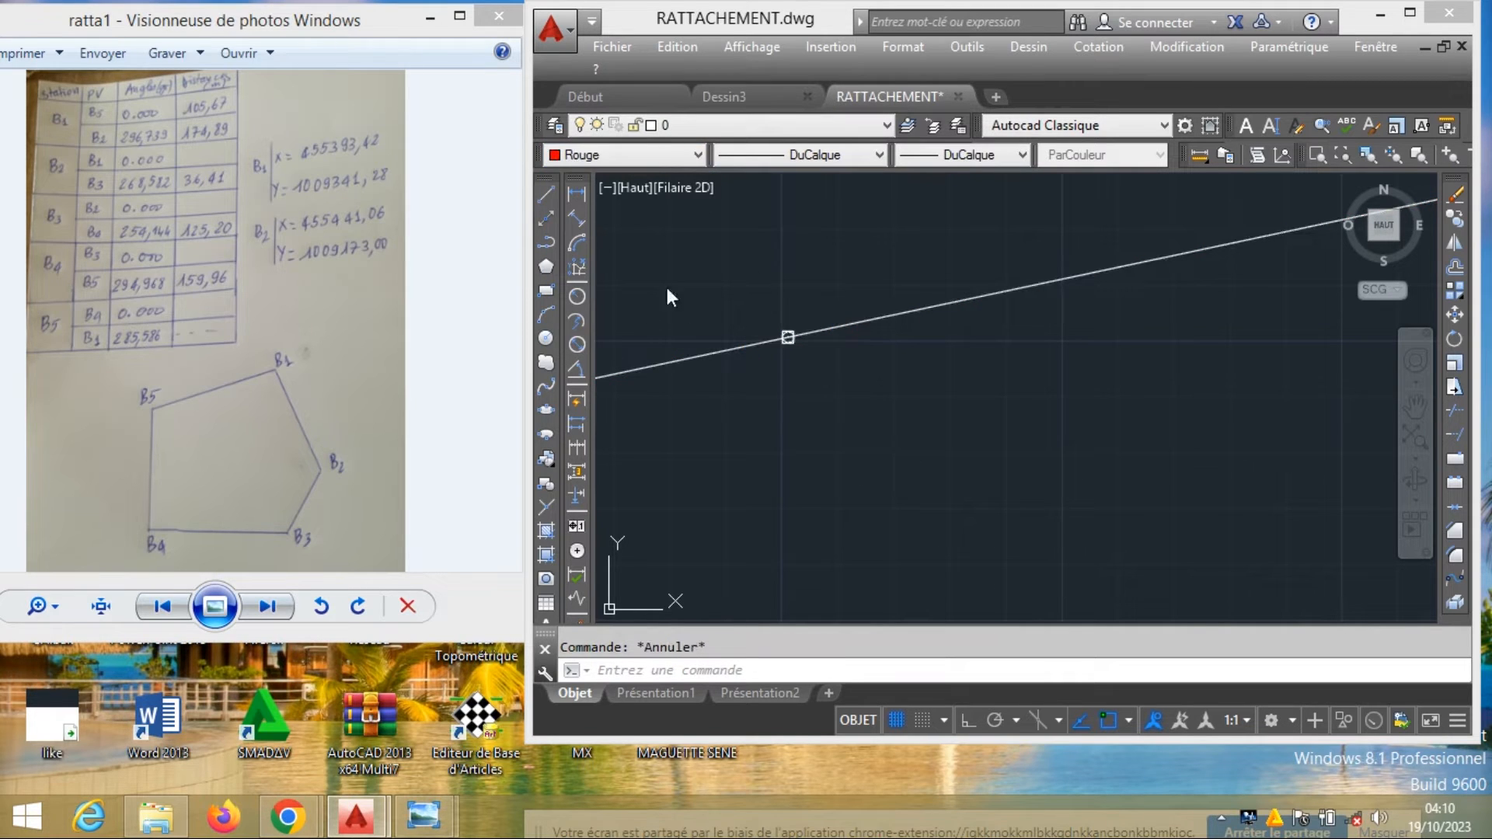
pyautogui.moveTo(894, 367); pyautogui.dragTo(843, 345, button='middle')
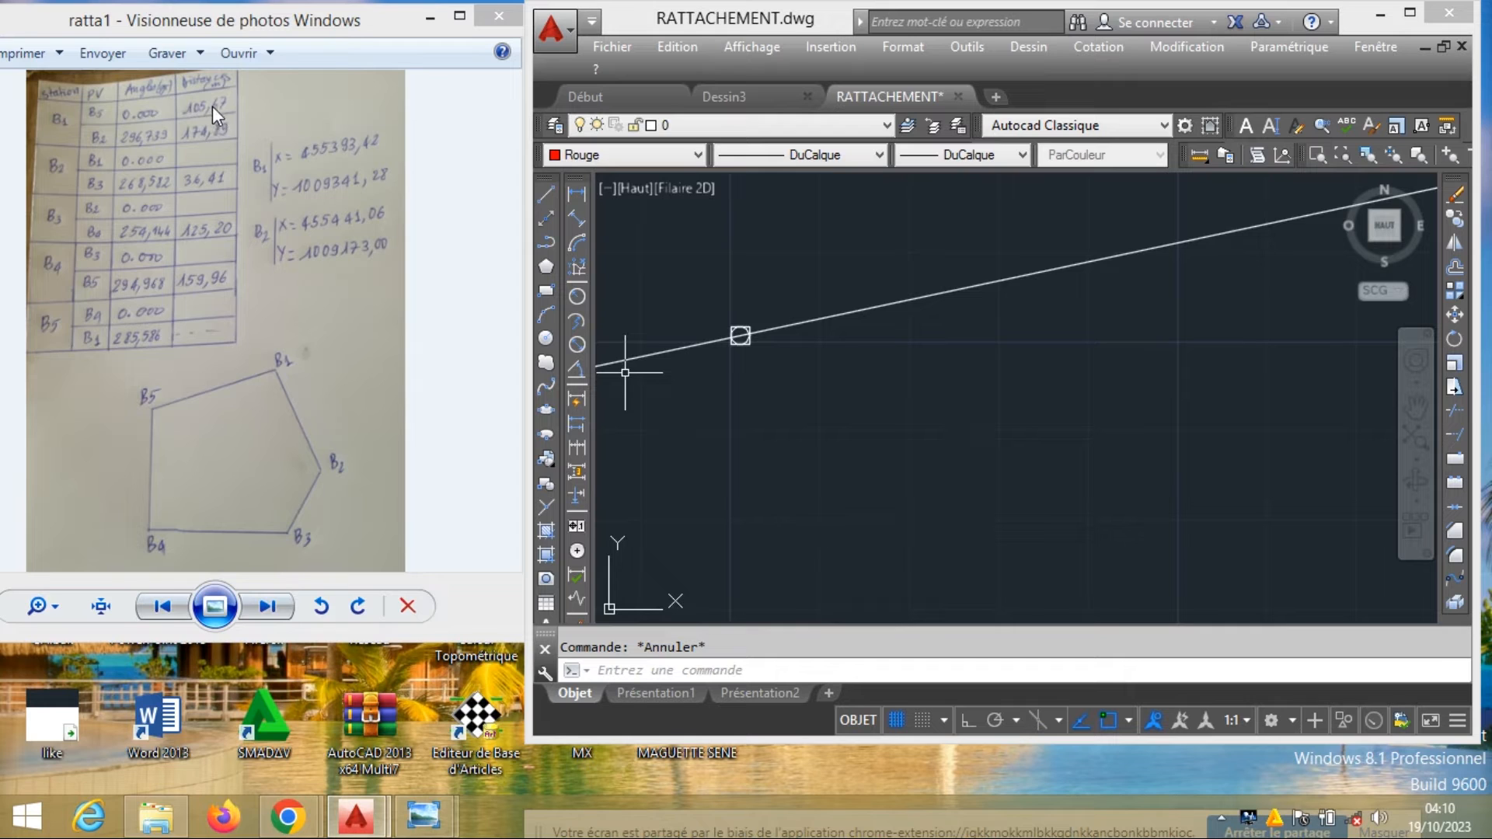
pyautogui.click(546, 339)
pyautogui.click(739, 337)
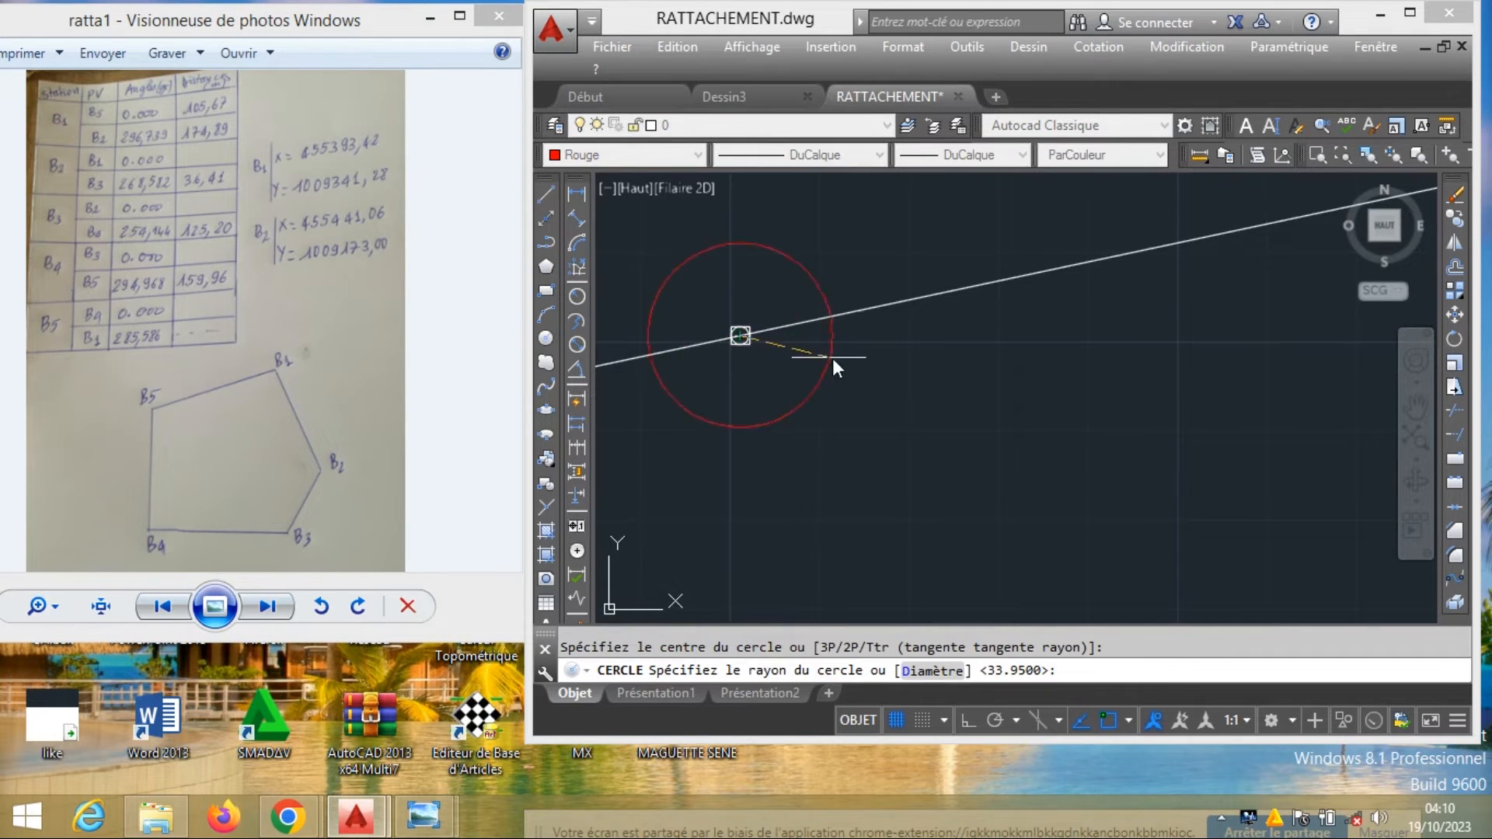
pyautogui.press('Escape')
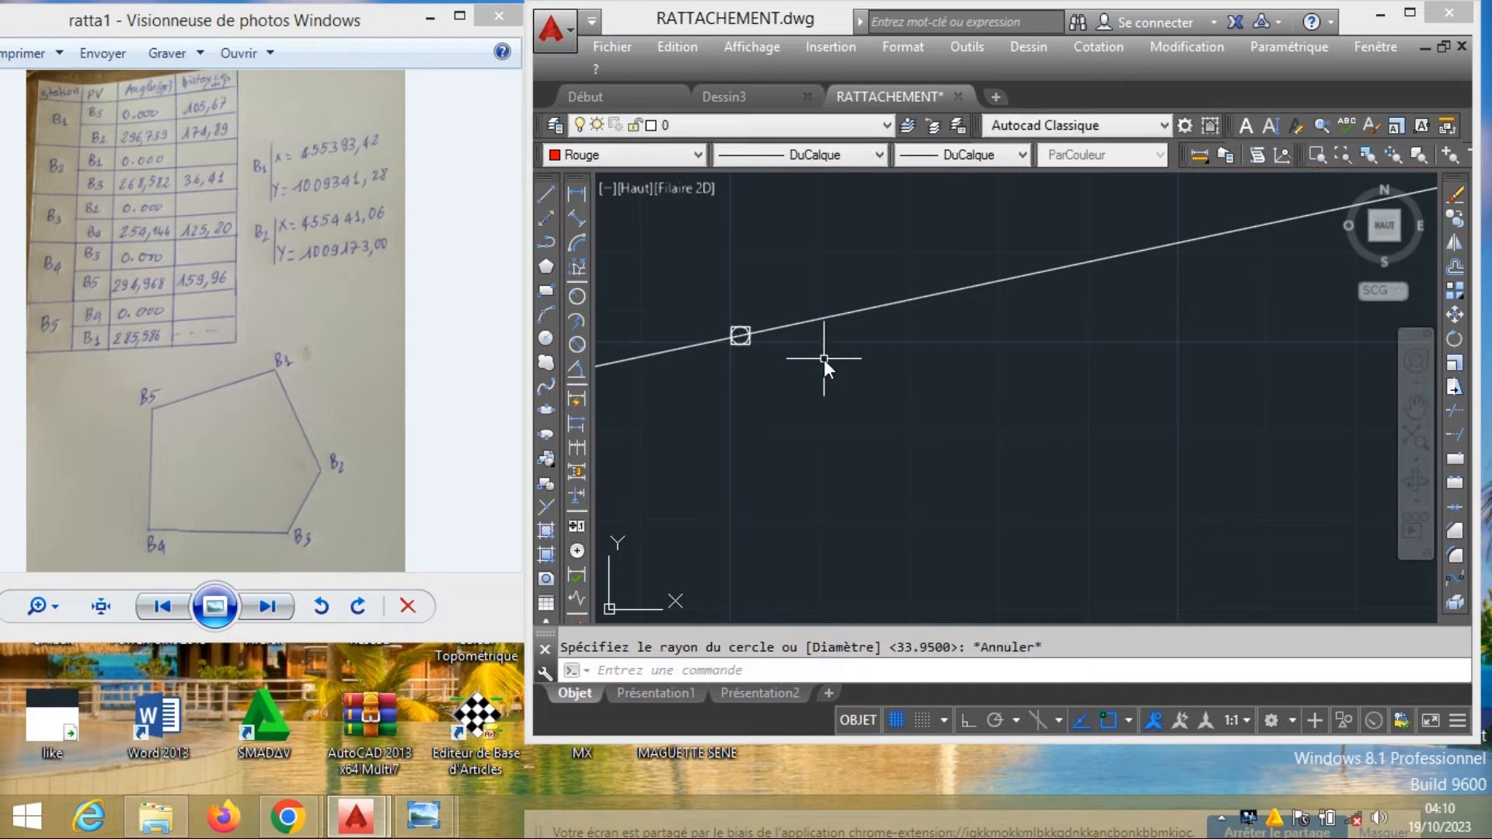
# Set the current colour to Blanc and draw a circle of radius 105.67 centred on point B5
pyautogui.click(704, 152)
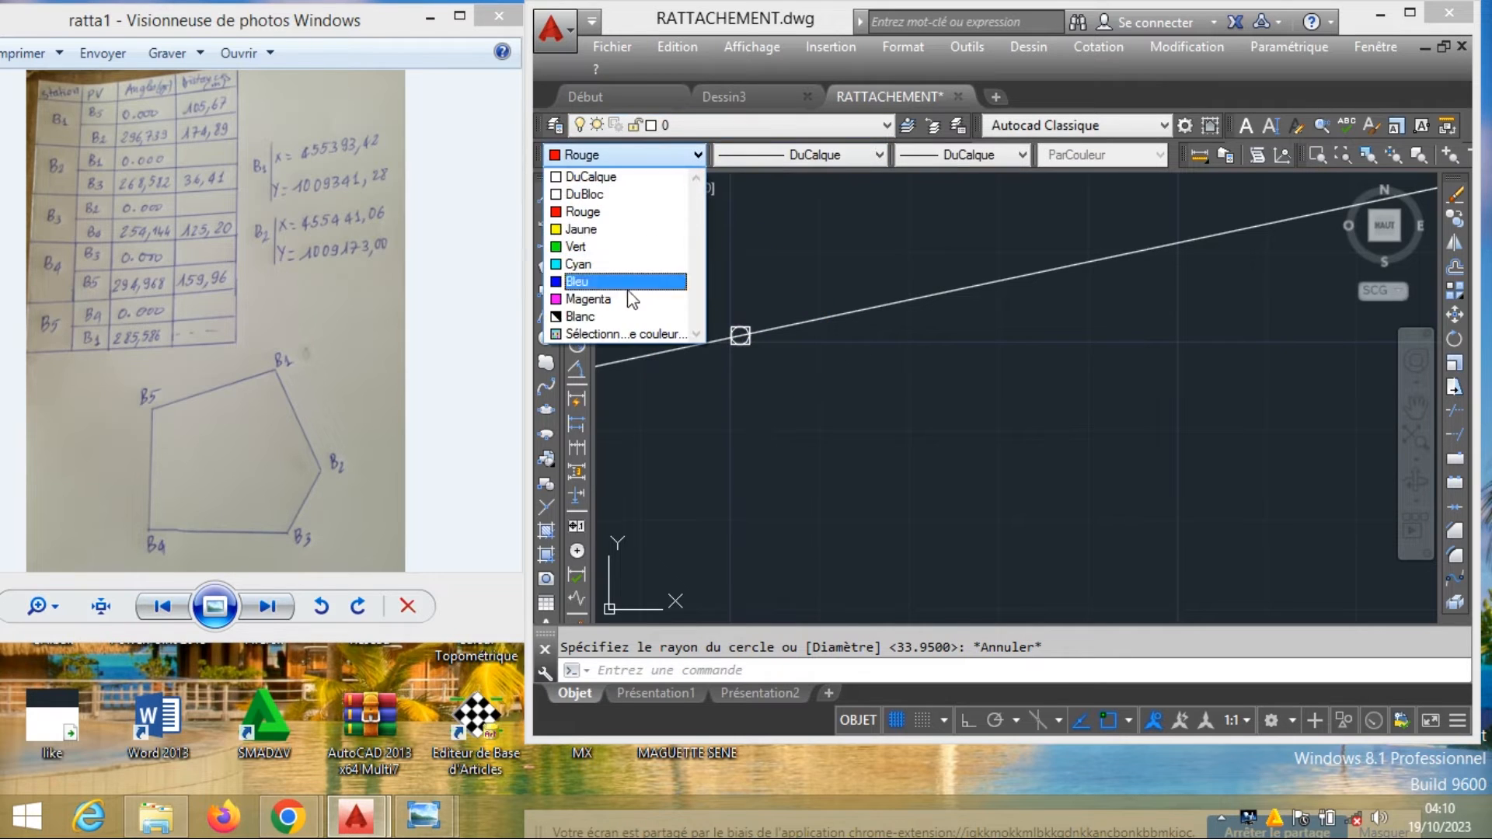
pyautogui.click(623, 310)
pyautogui.click(547, 339)
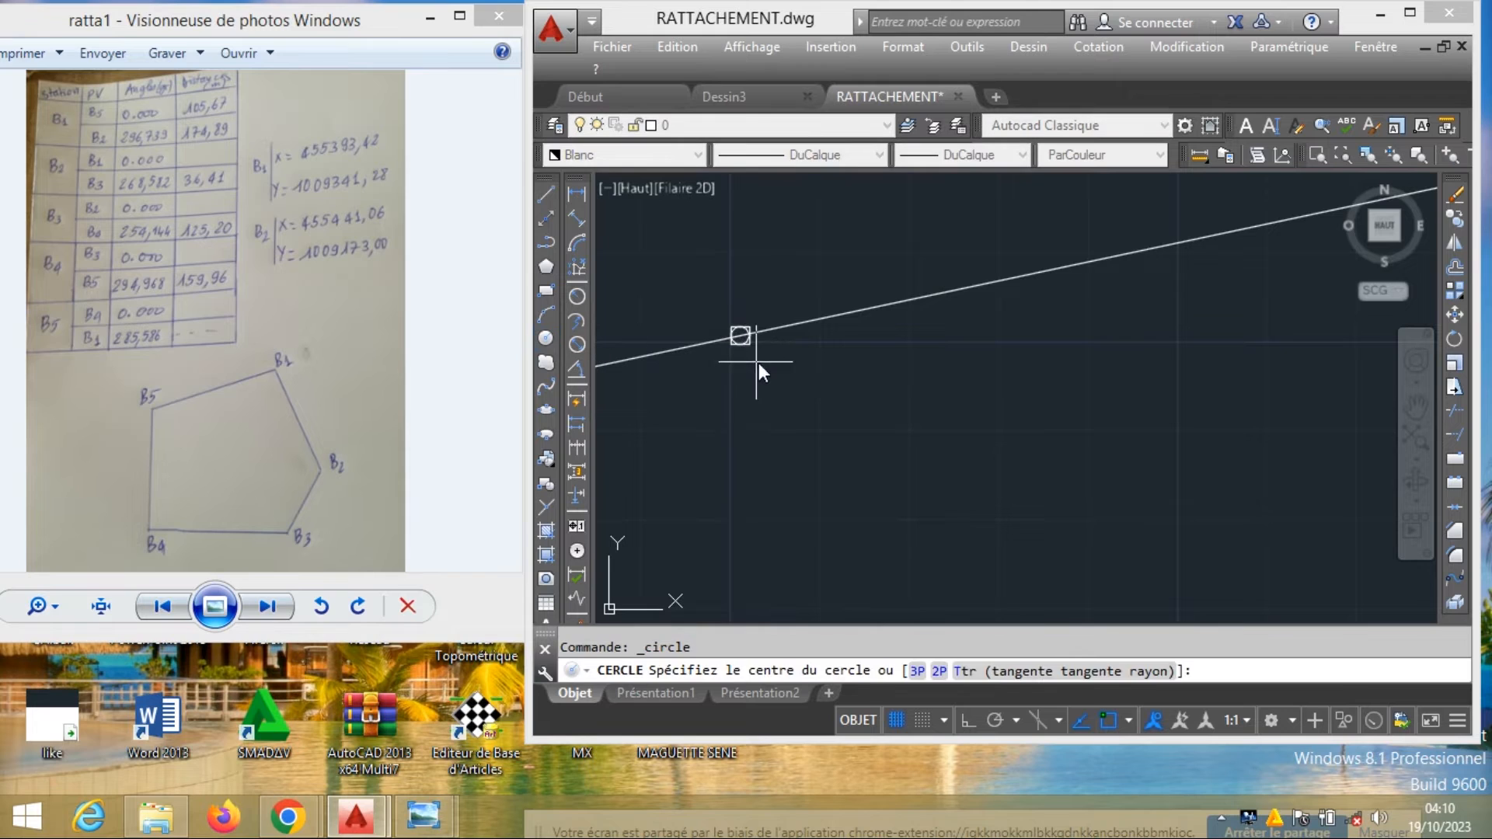
pyautogui.click(740, 336)
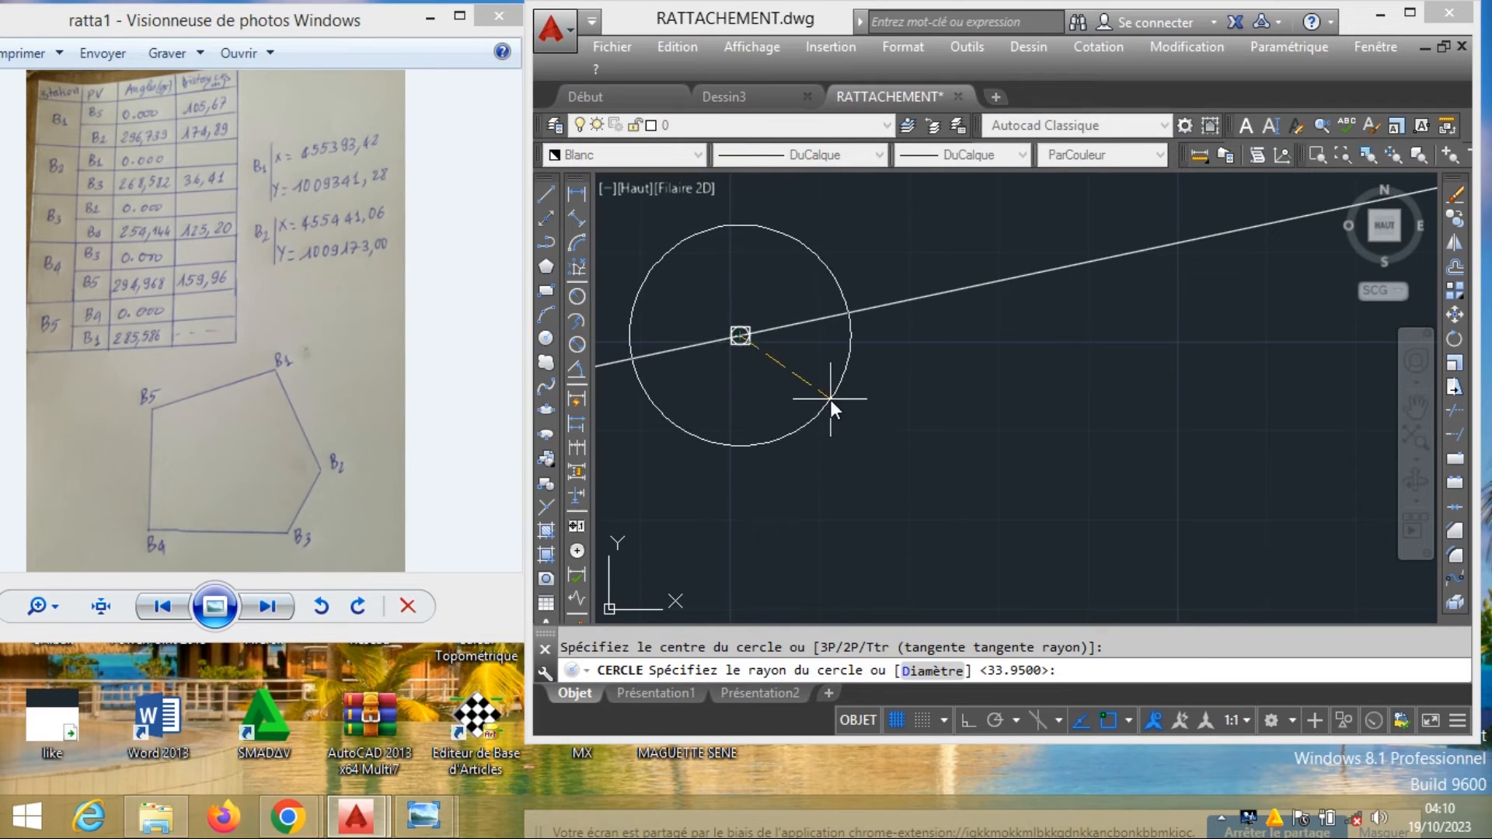
pyautogui.write('105')
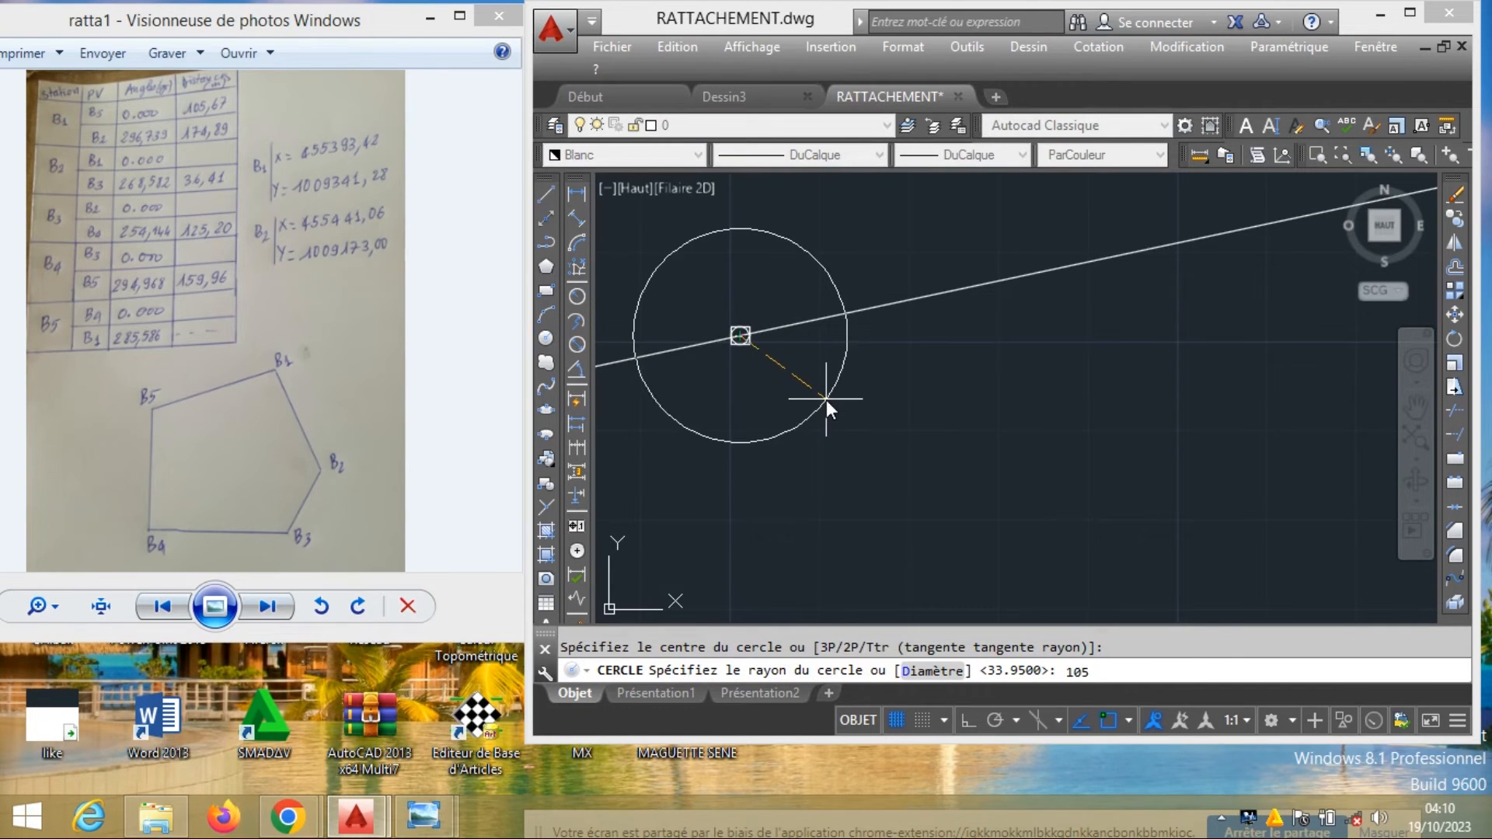
pyautogui.write('.67')
pyautogui.press('Return')
# Mark B1 with a point where the circle crosses the construction line east of B5, and erase the circle
pyautogui.scroll(-5, 837, 358)
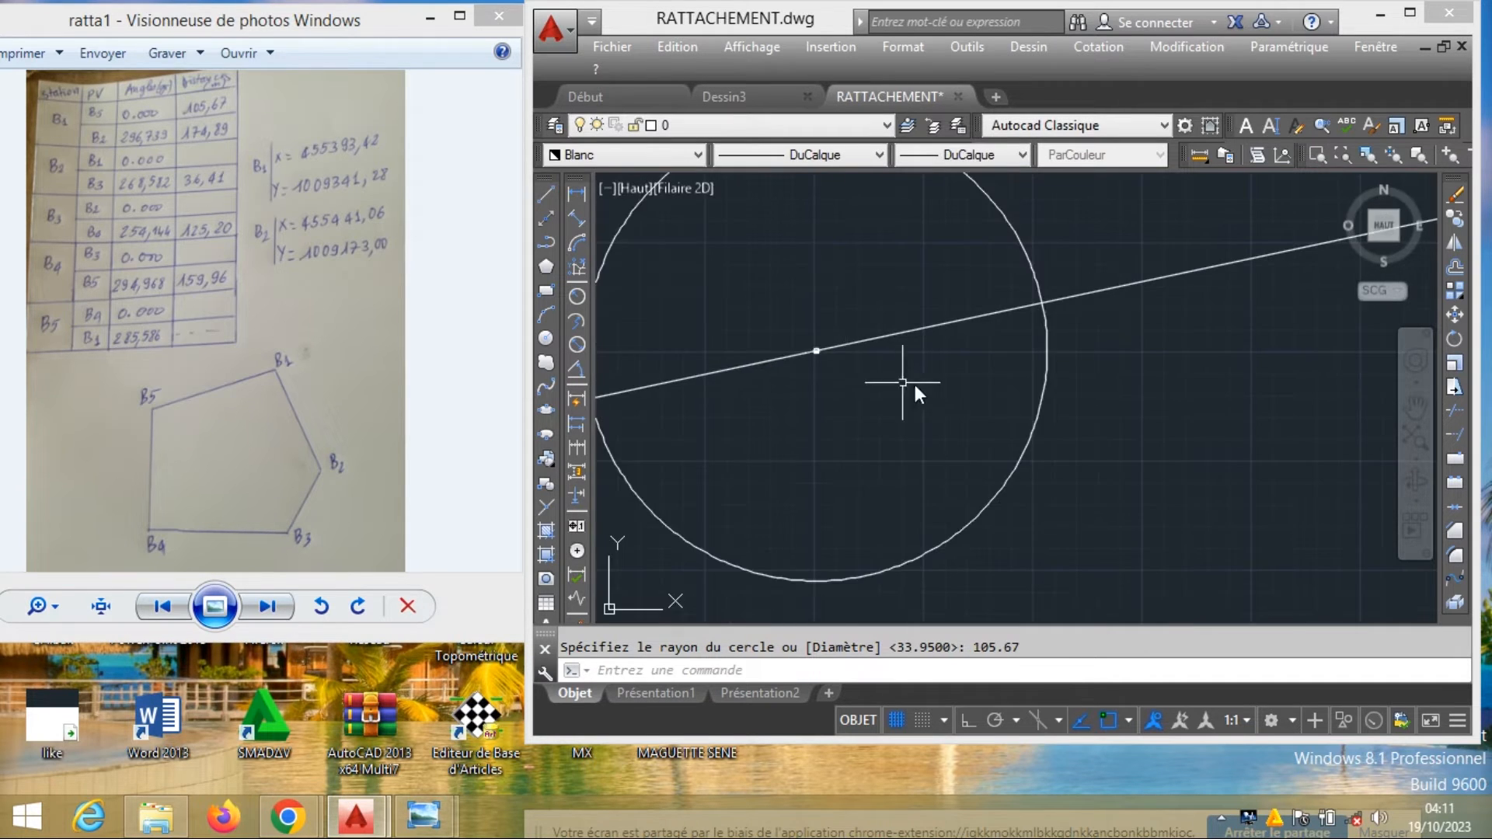
pyautogui.scroll(2, 918, 385)
pyautogui.click(548, 509)
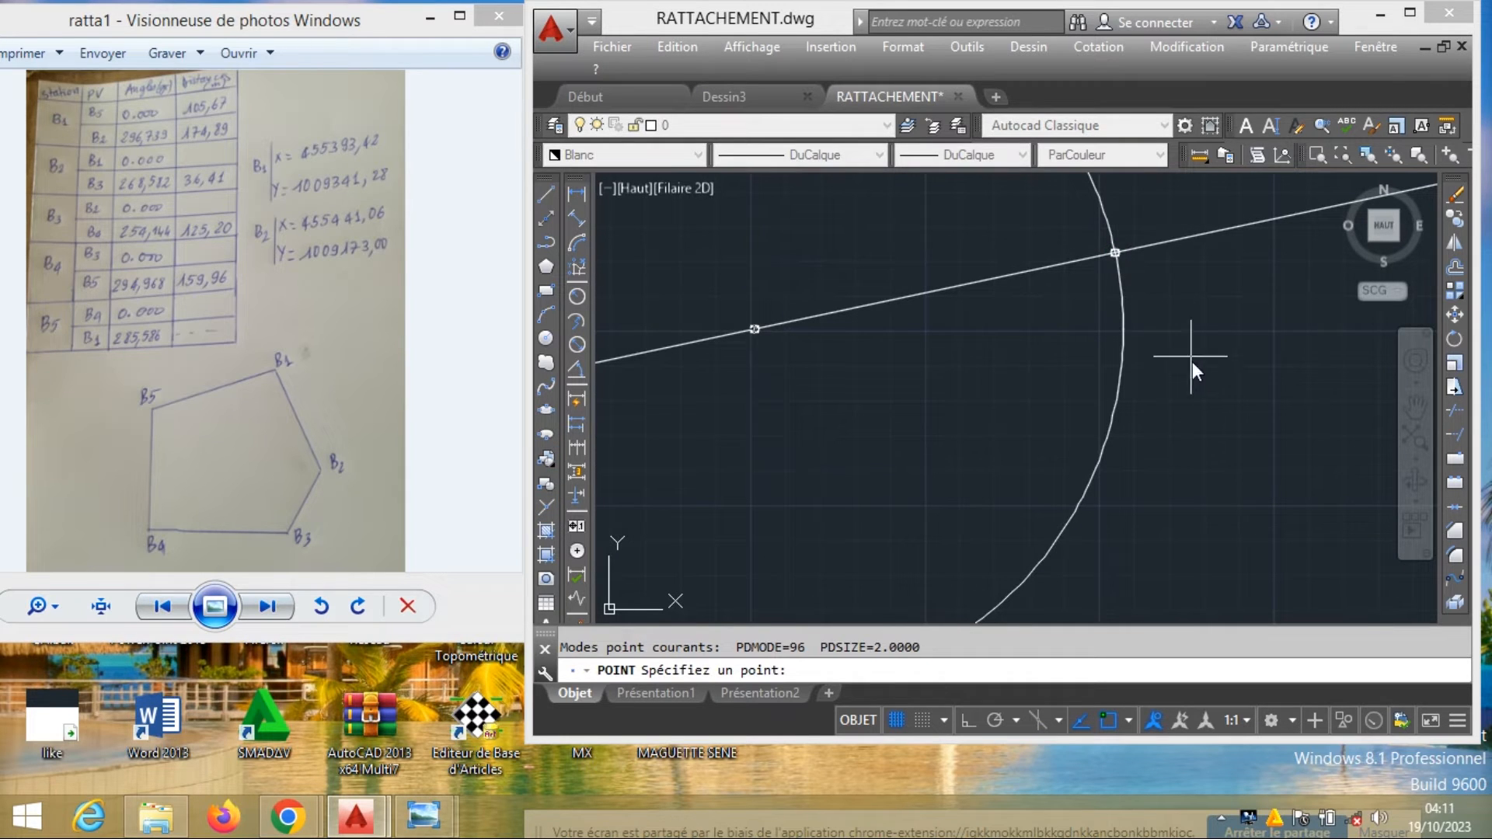
pyautogui.press('Escape')
pyautogui.click(1172, 370)
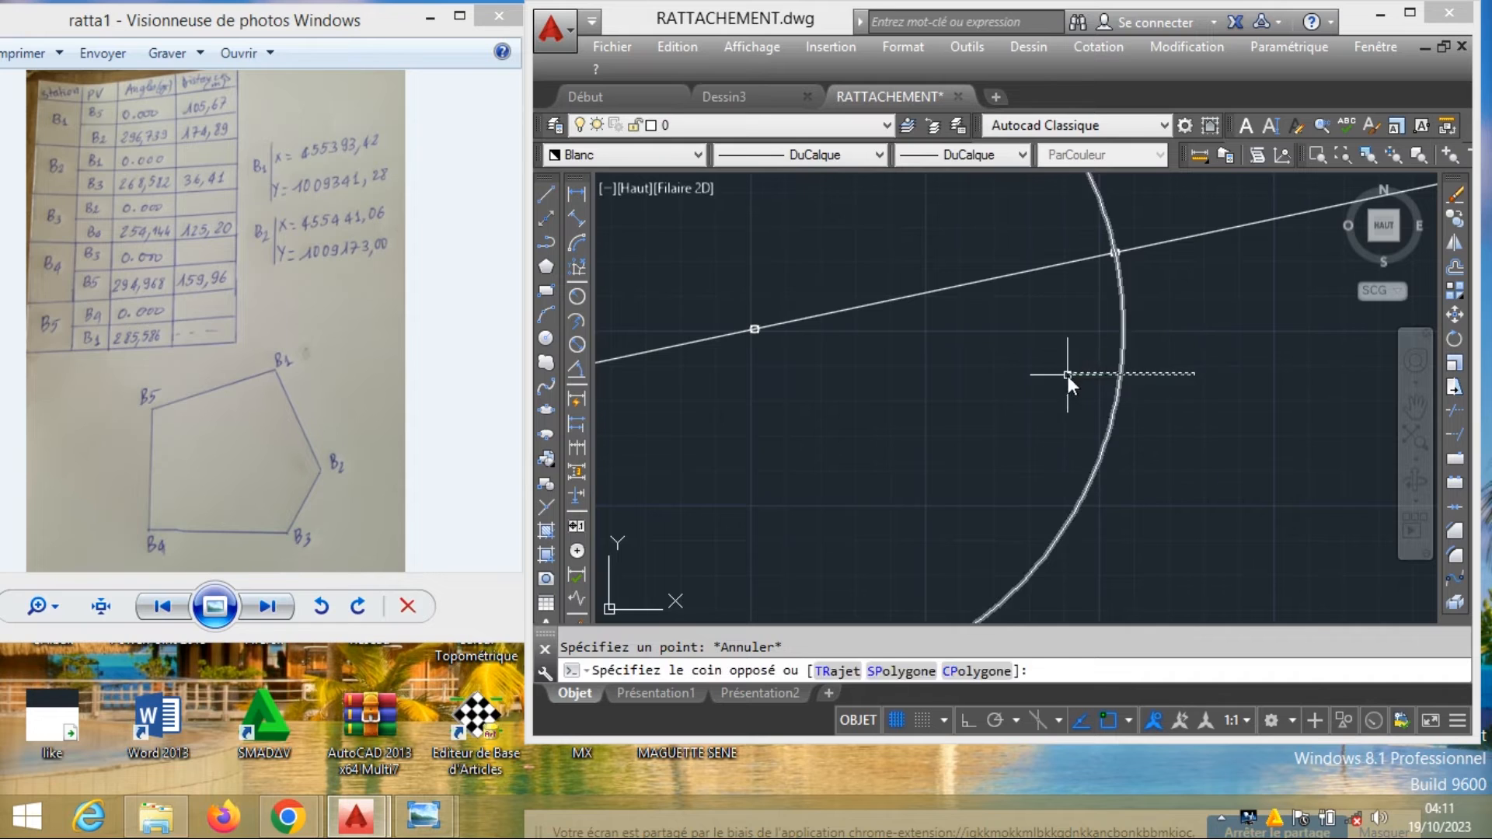
pyautogui.click(1029, 365)
pyautogui.rightClick(1029, 365)
pyautogui.click(1073, 394)
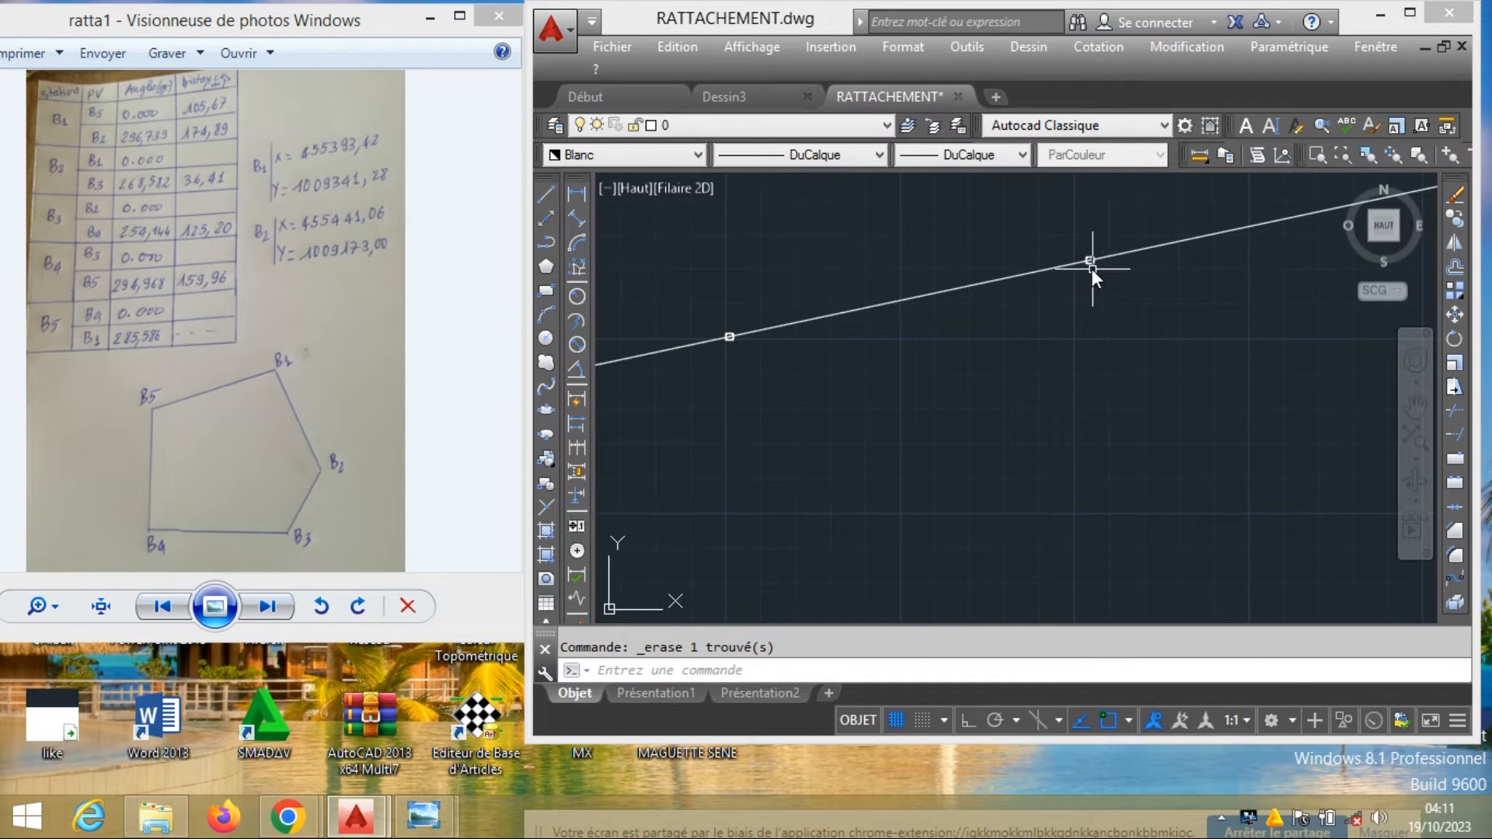
# Draw a construction line through point B1 at an angle of 296.739 grads, referenced to the B5–B1 line
pyautogui.click(546, 219)
pyautogui.rightClick(982, 357)
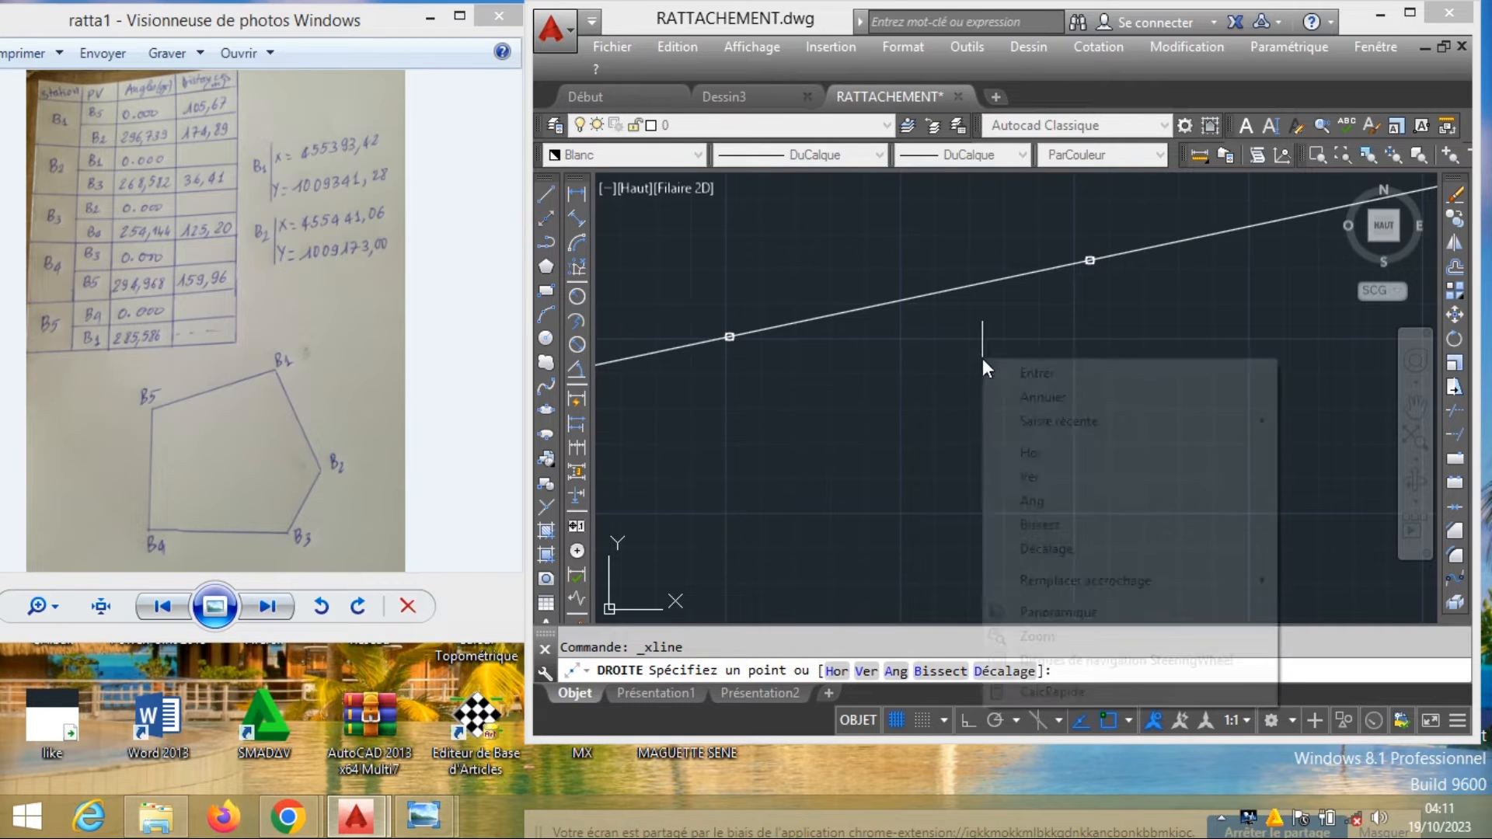
pyautogui.click(1082, 503)
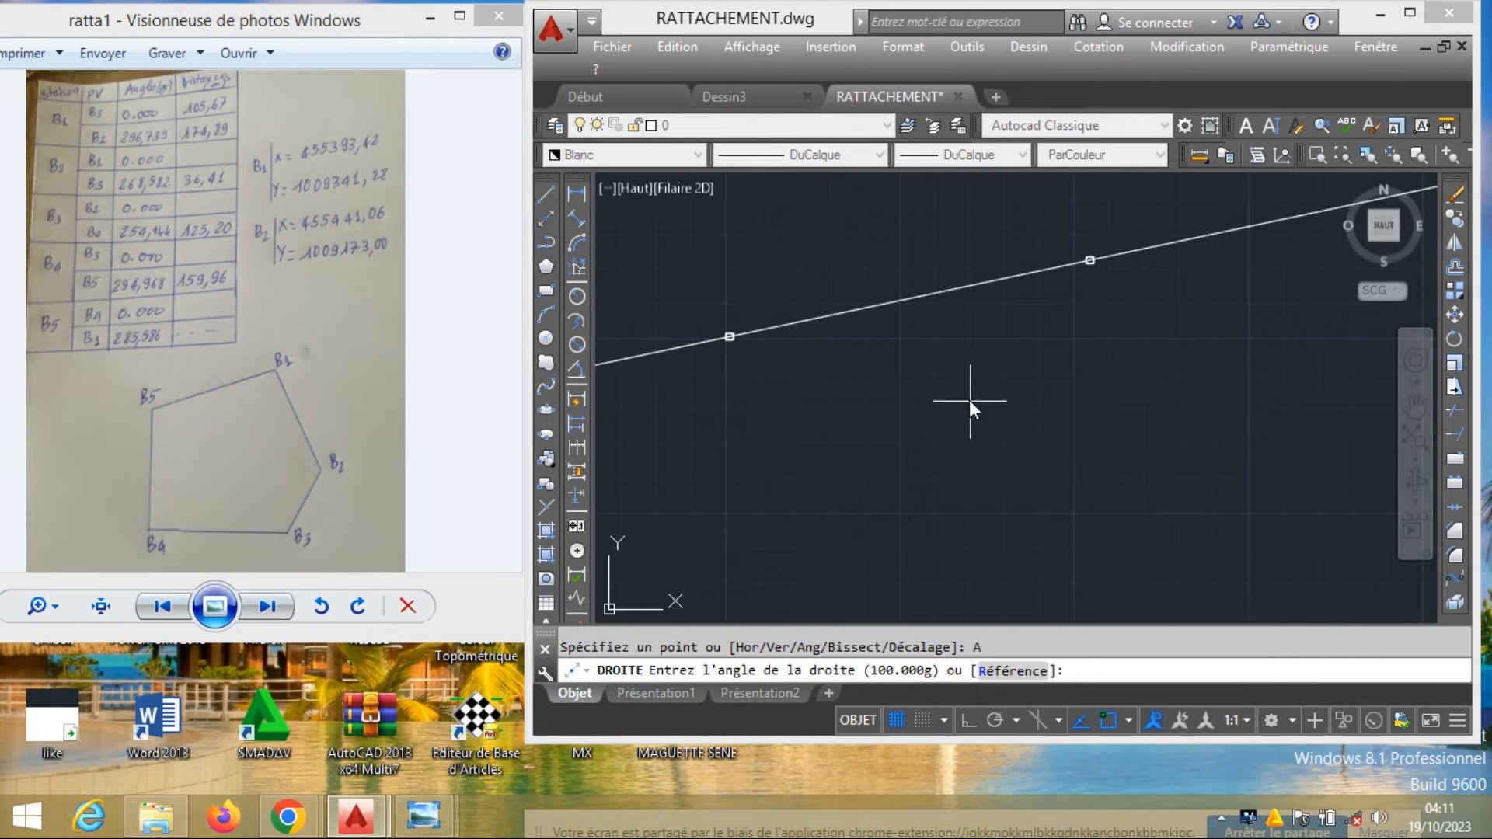
pyautogui.rightClick(968, 400)
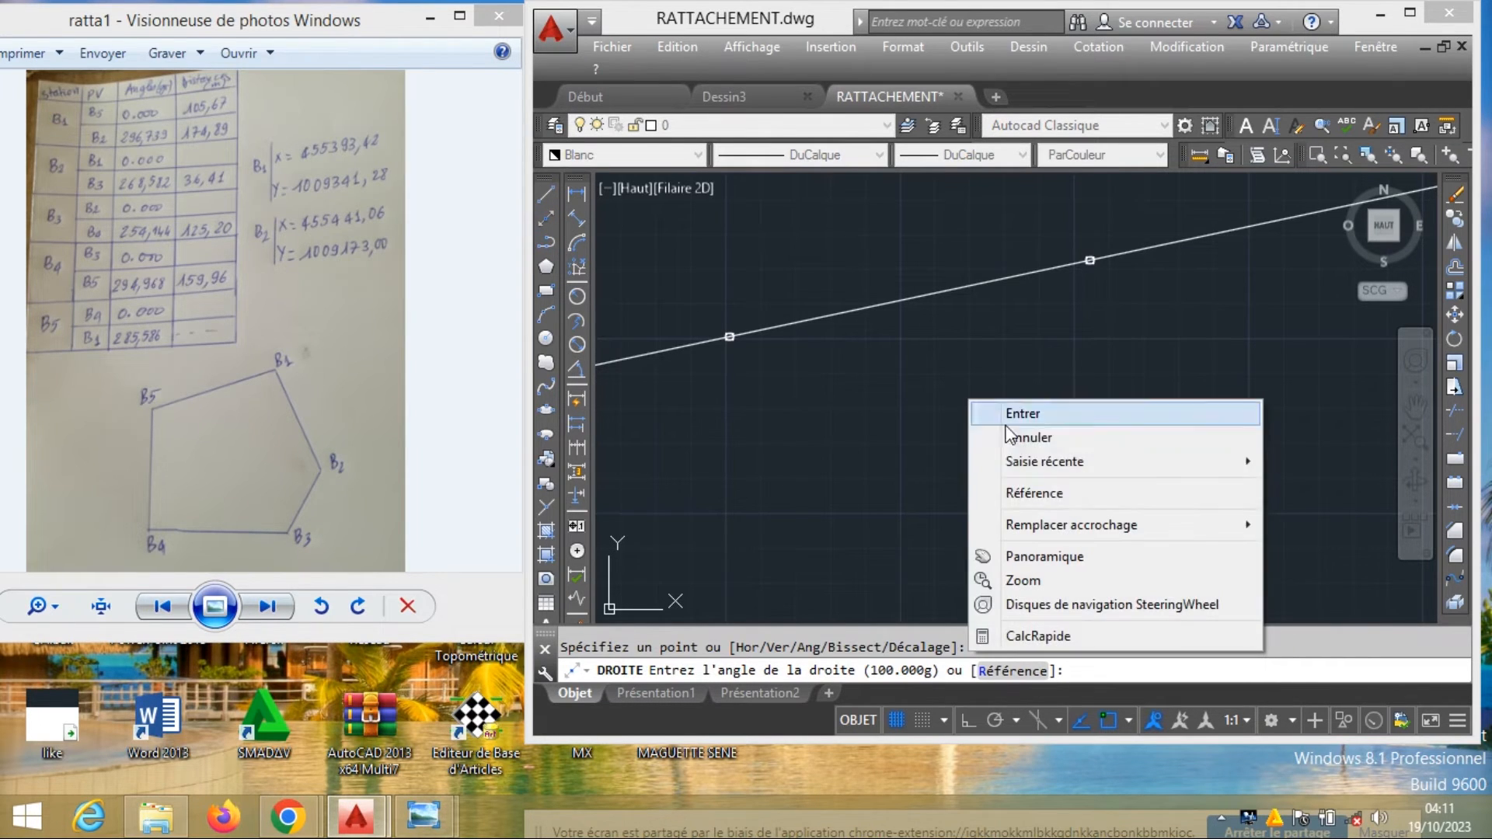
pyautogui.click(1066, 497)
pyautogui.click(996, 281)
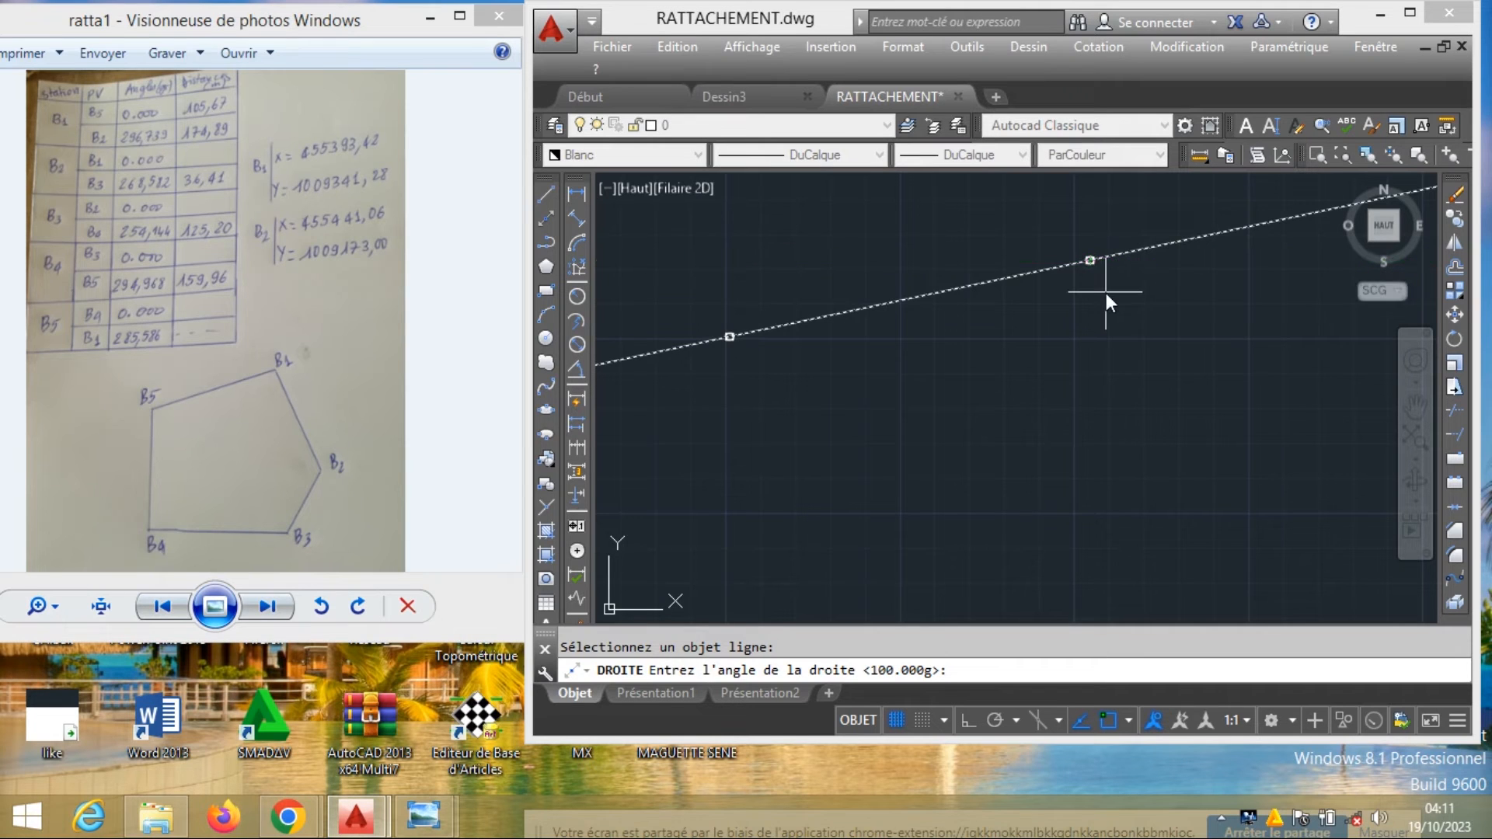
pyautogui.write('296.739')
pyautogui.press('Return')
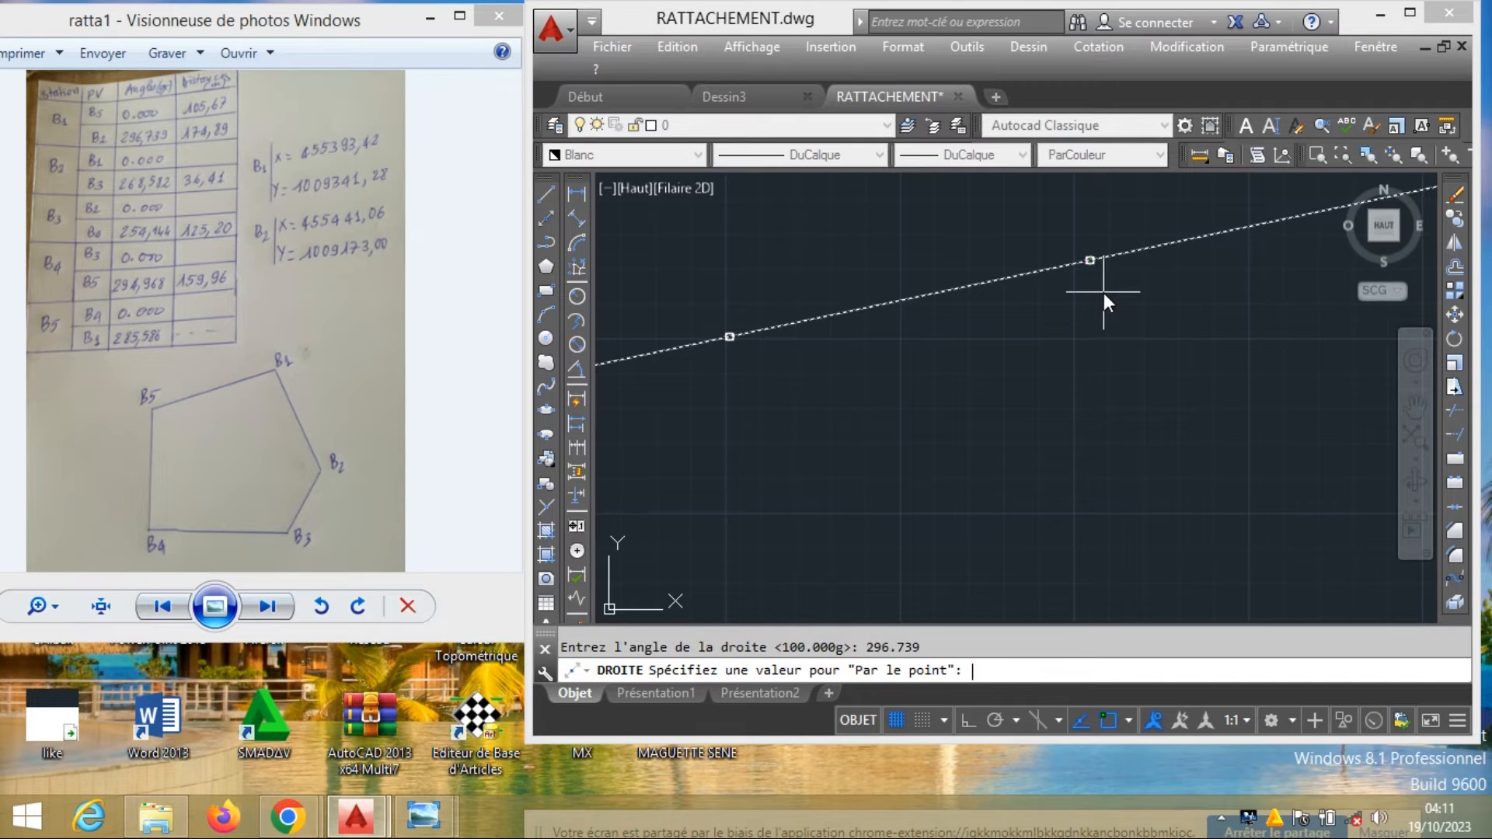
pyautogui.click(1092, 258)
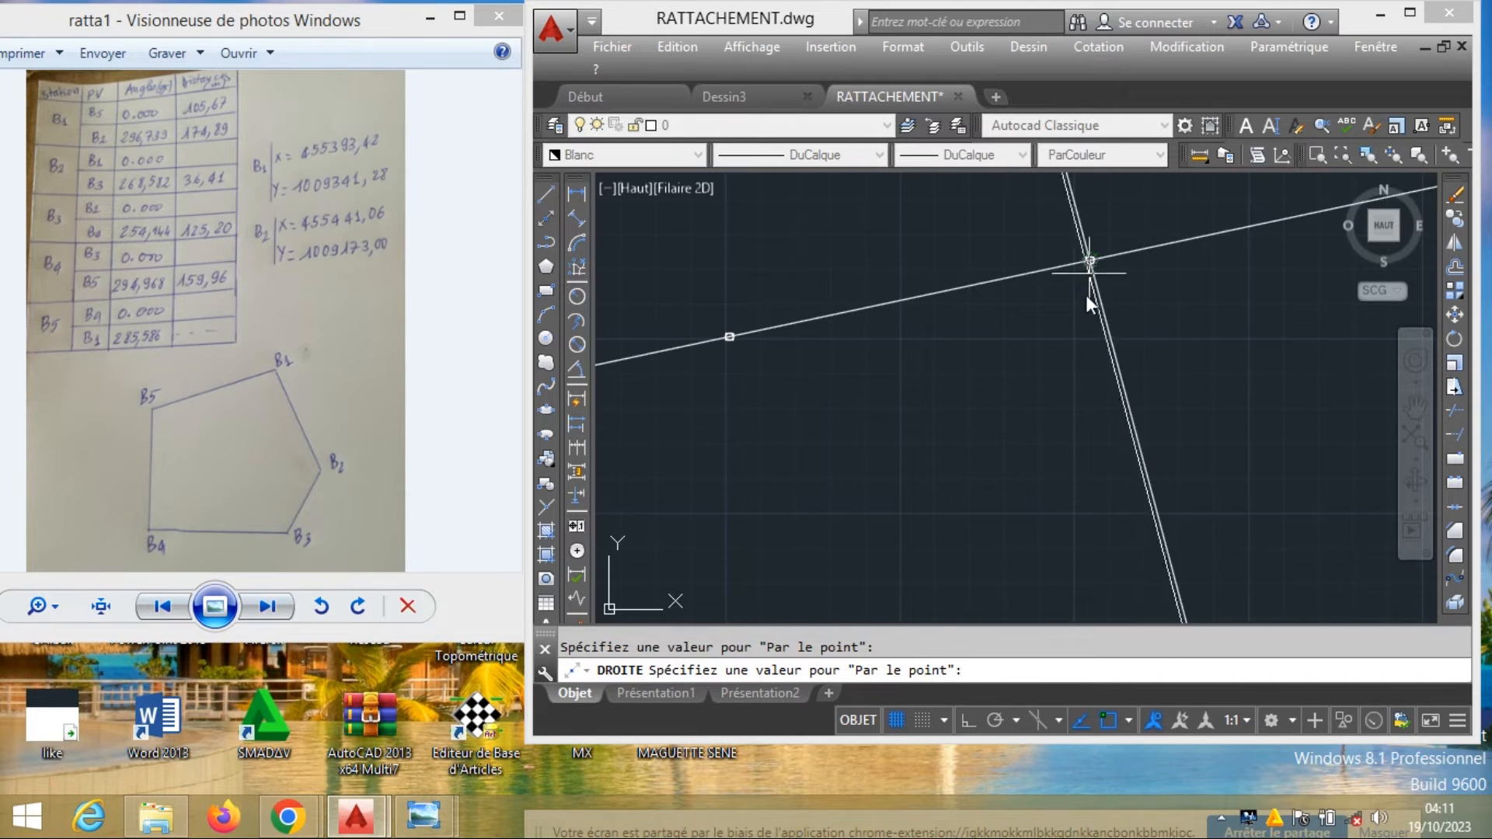
pyautogui.press('Escape')
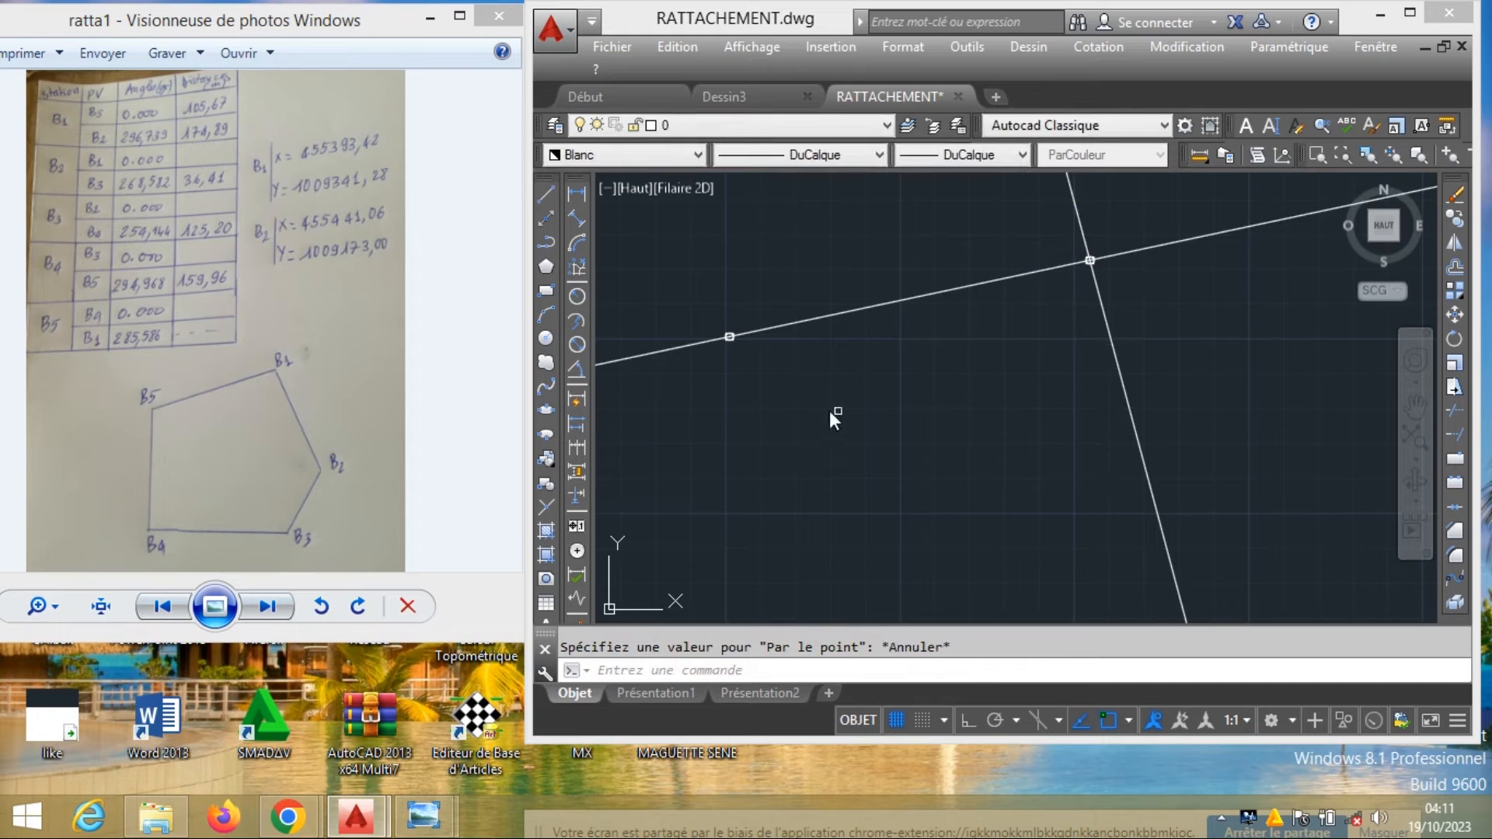
# Draw a circle of radius 174.89 centred on point B1
pyautogui.click(545, 339)
pyautogui.click(1089, 260)
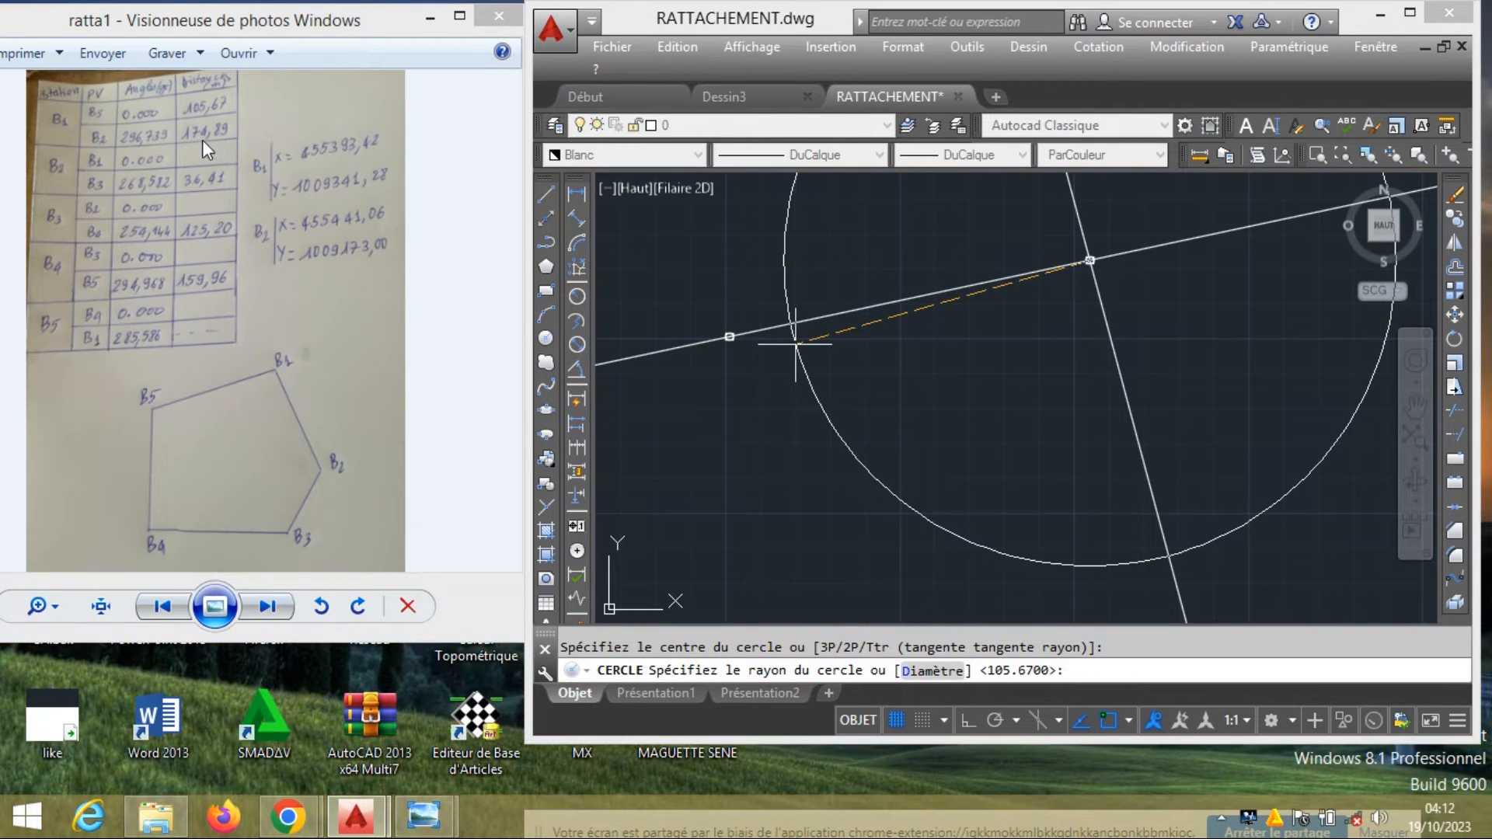
pyautogui.write('174')
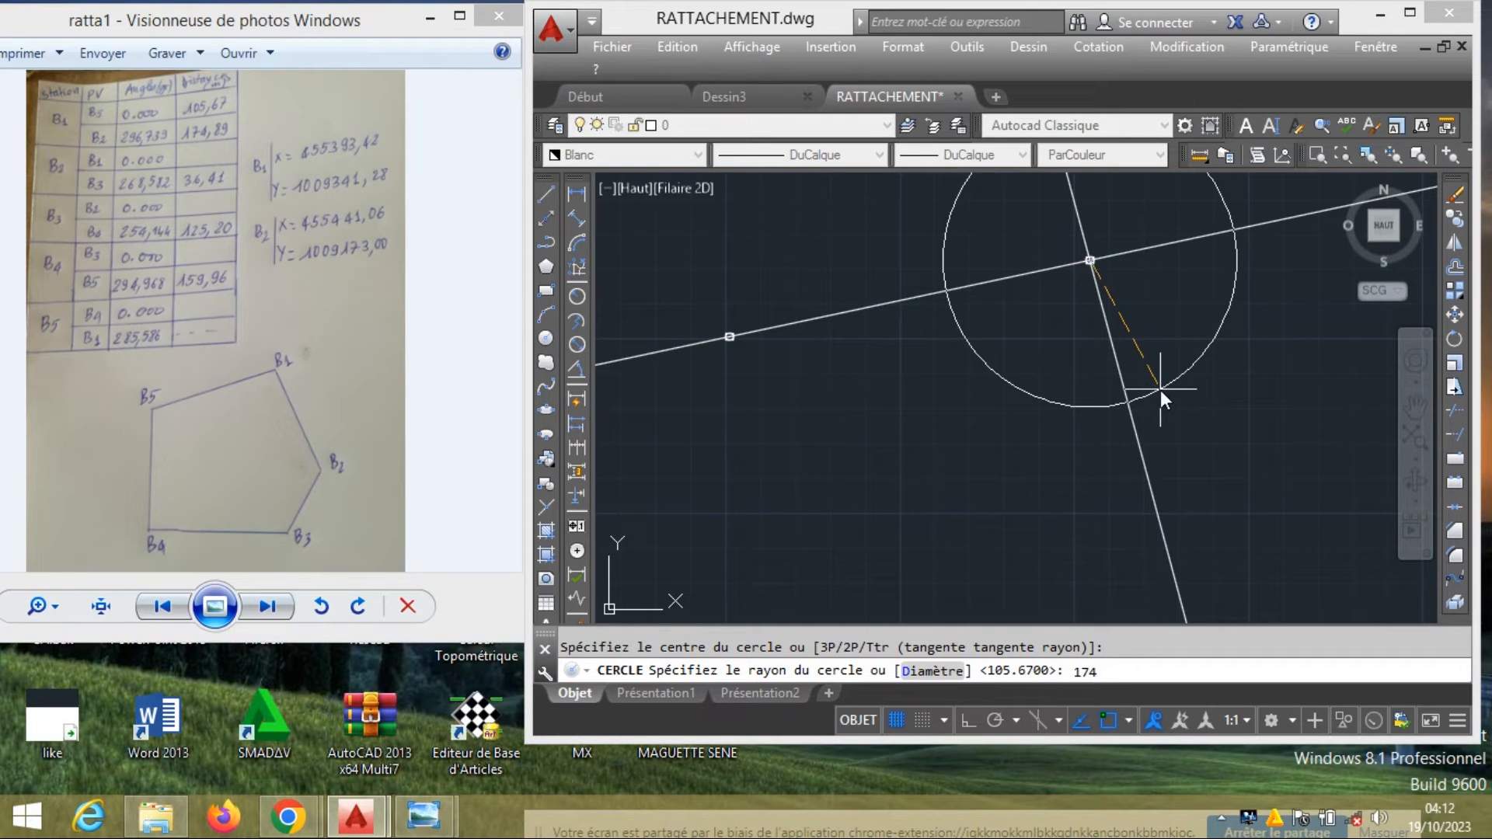
pyautogui.write('.89')
pyautogui.press('Return')
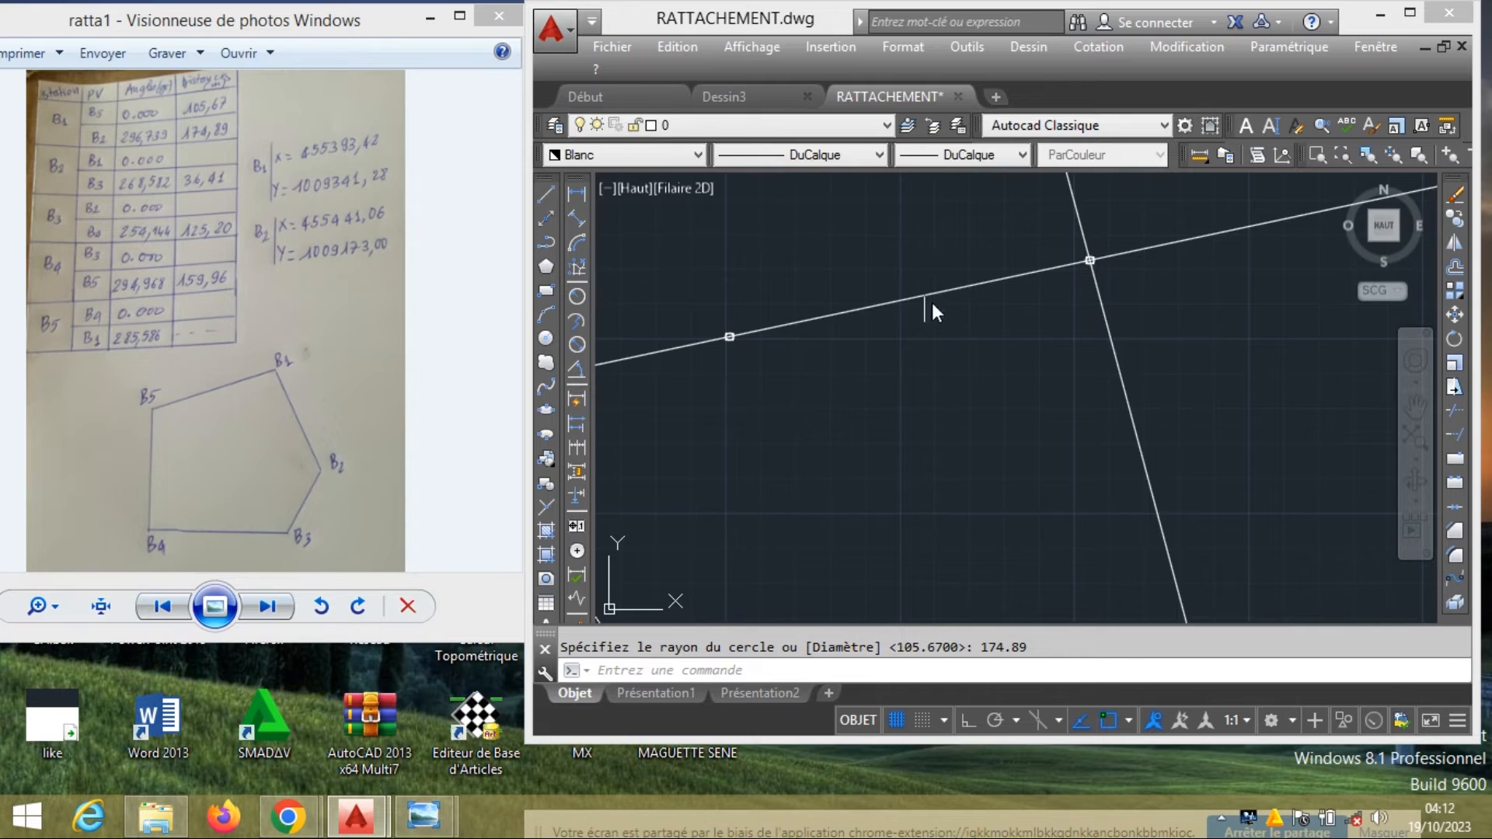
# Mark B2 with a point where the circle crosses the construction line south of B1, and erase the circle
pyautogui.scroll(-3, 932, 305)
pyautogui.scroll(5, 973, 405)
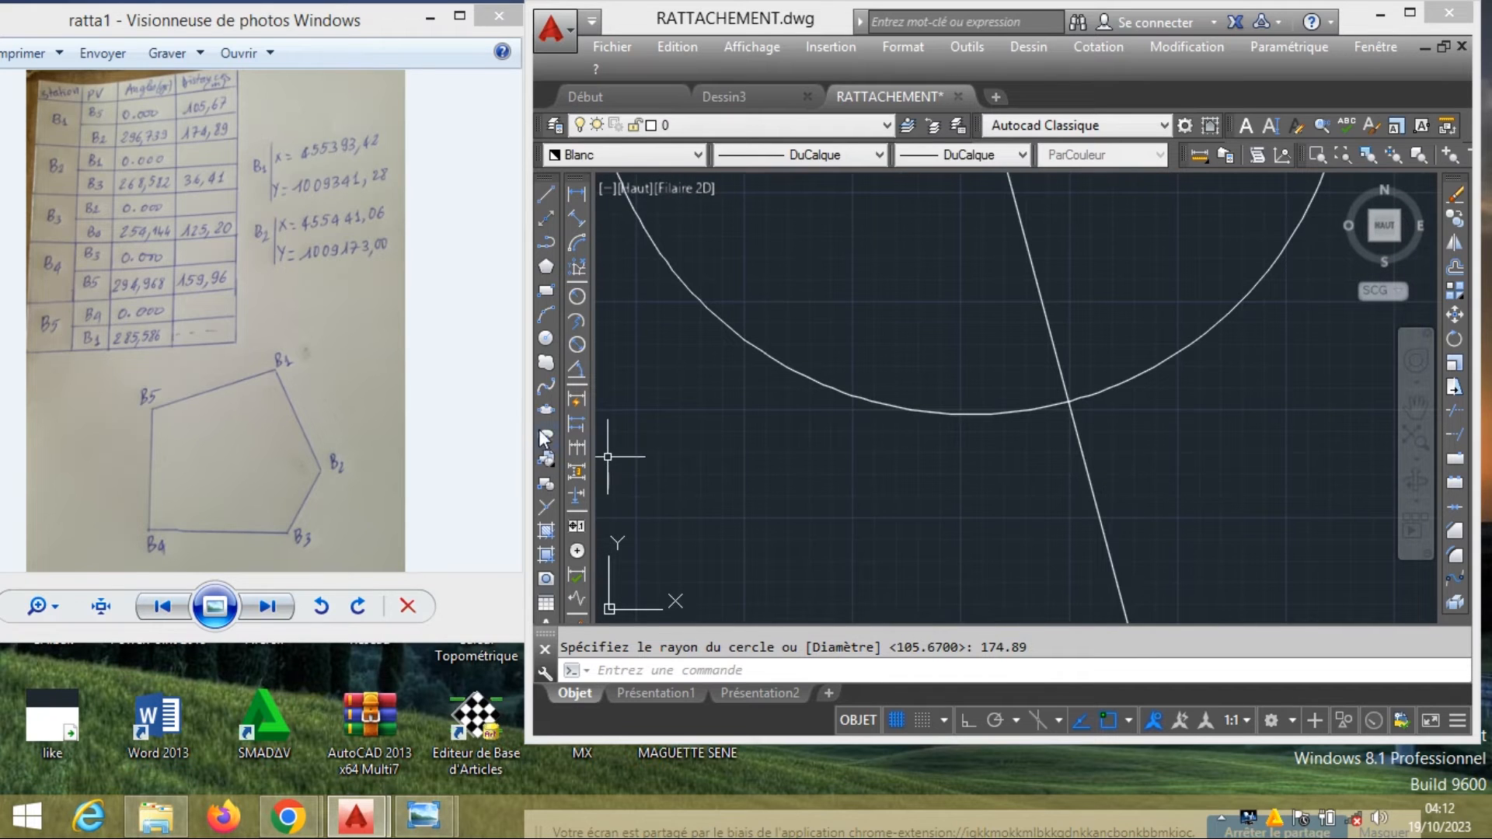
pyautogui.click(546, 509)
pyautogui.click(1069, 398)
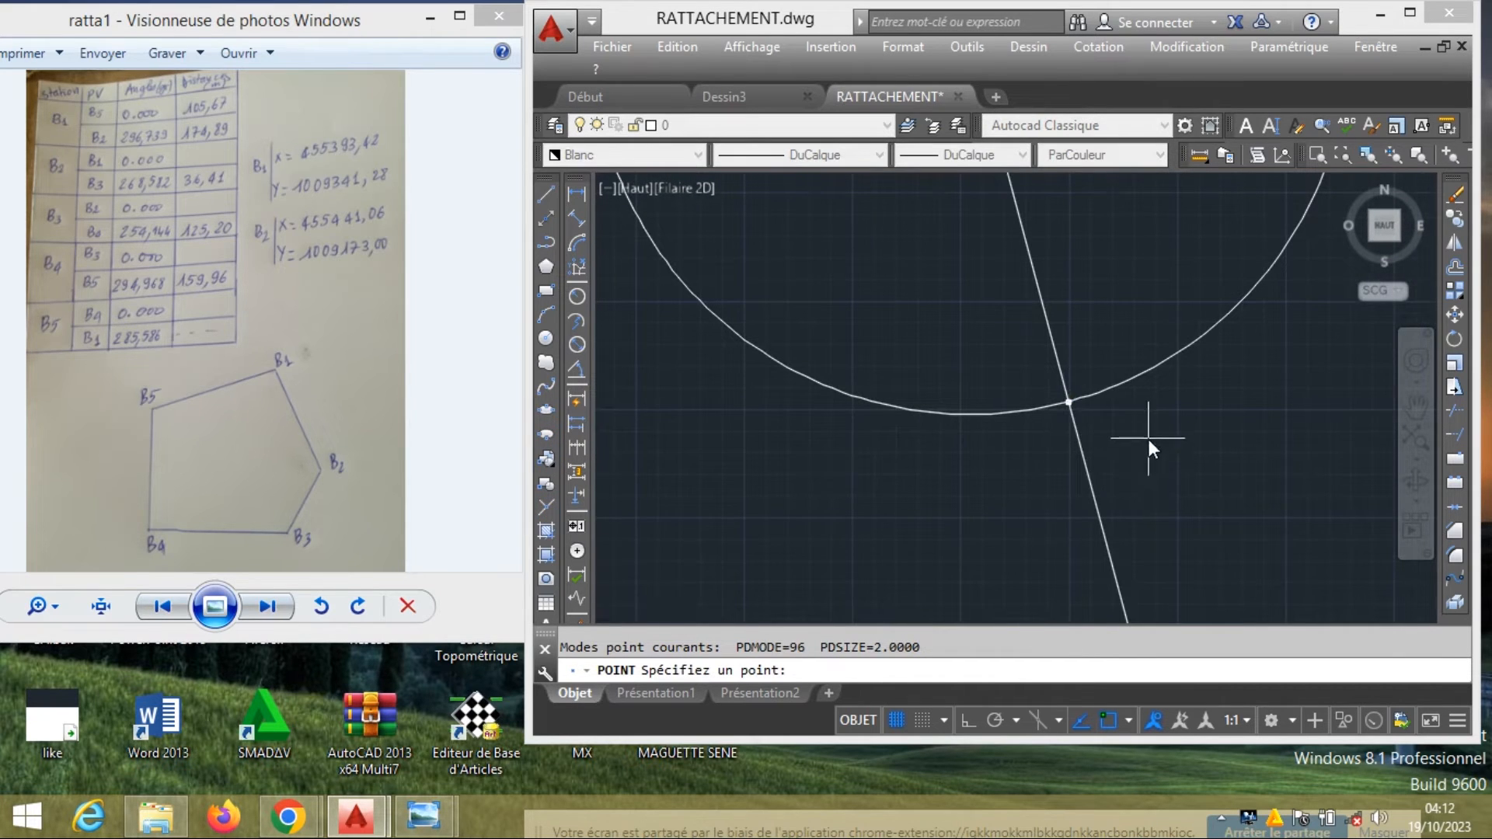
pyautogui.scroll(-3, 1148, 443)
pyautogui.scroll(3, 1117, 442)
pyautogui.press('Escape')
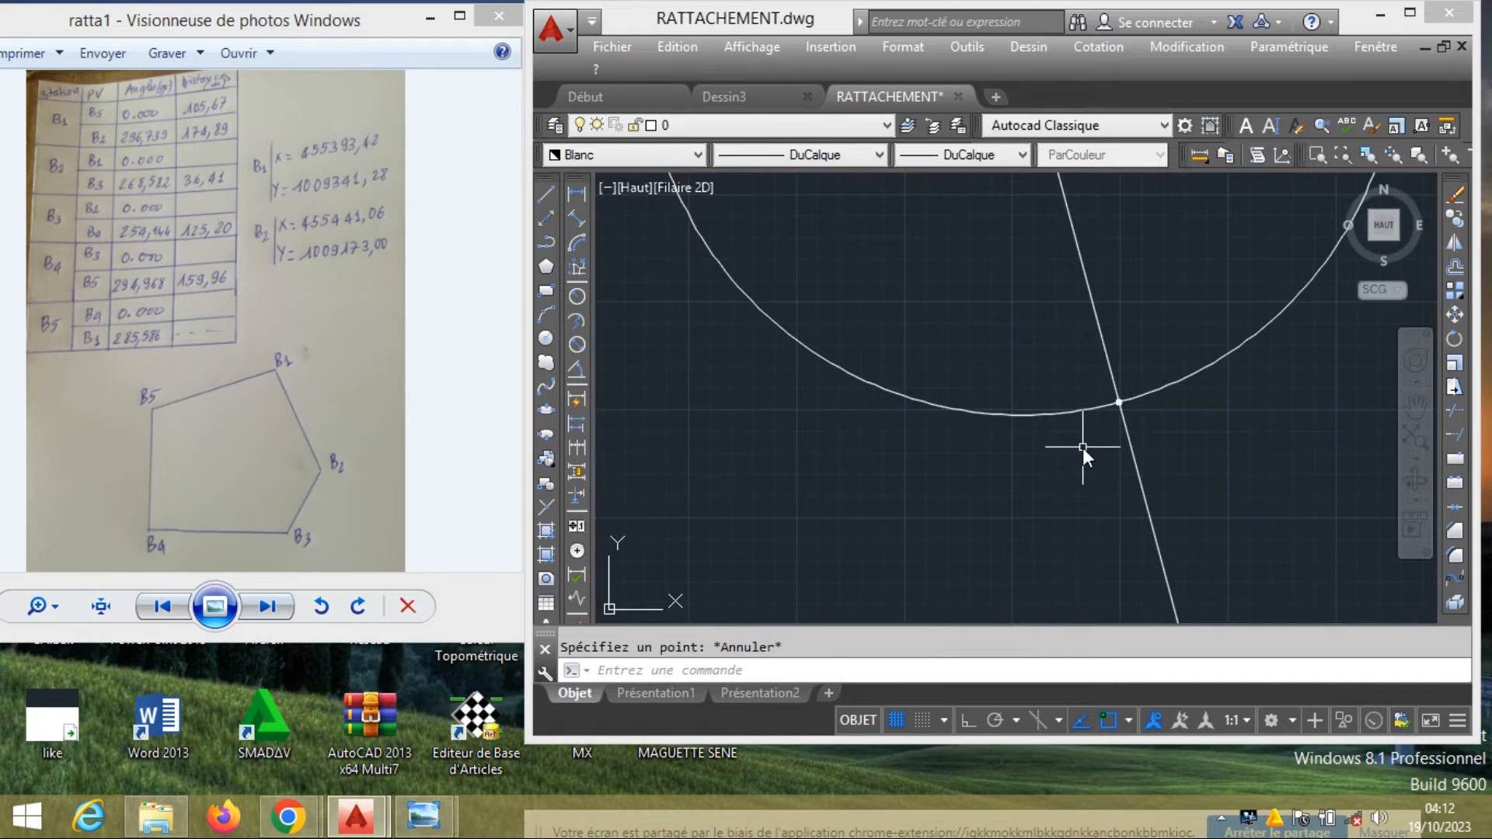
pyautogui.click(1083, 448)
pyautogui.click(993, 359)
pyautogui.rightClick(994, 359)
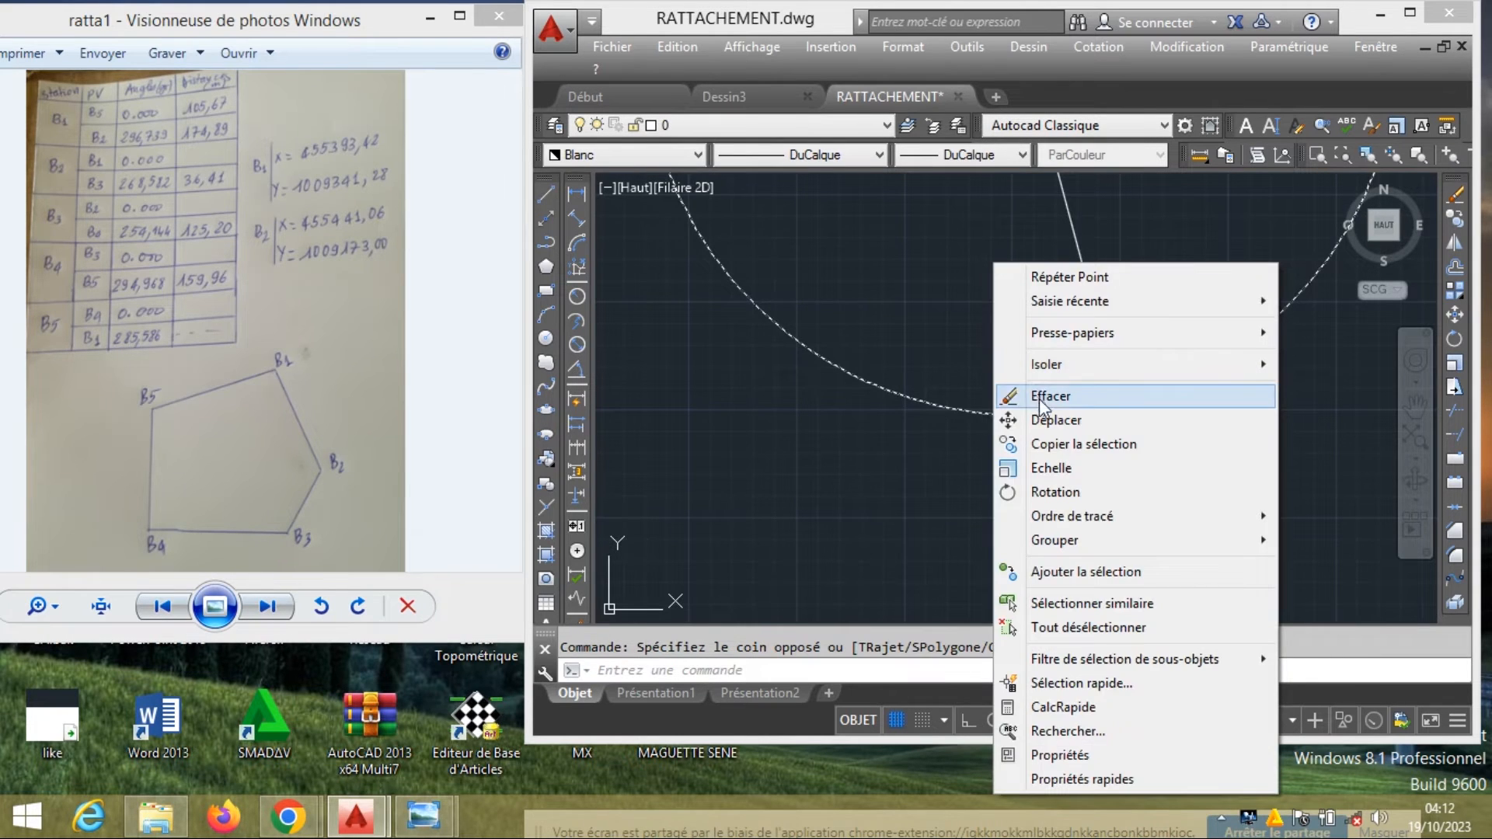
pyautogui.click(1037, 396)
pyautogui.moveTo(1154, 391); pyautogui.dragTo(1147, 400, button='middle')
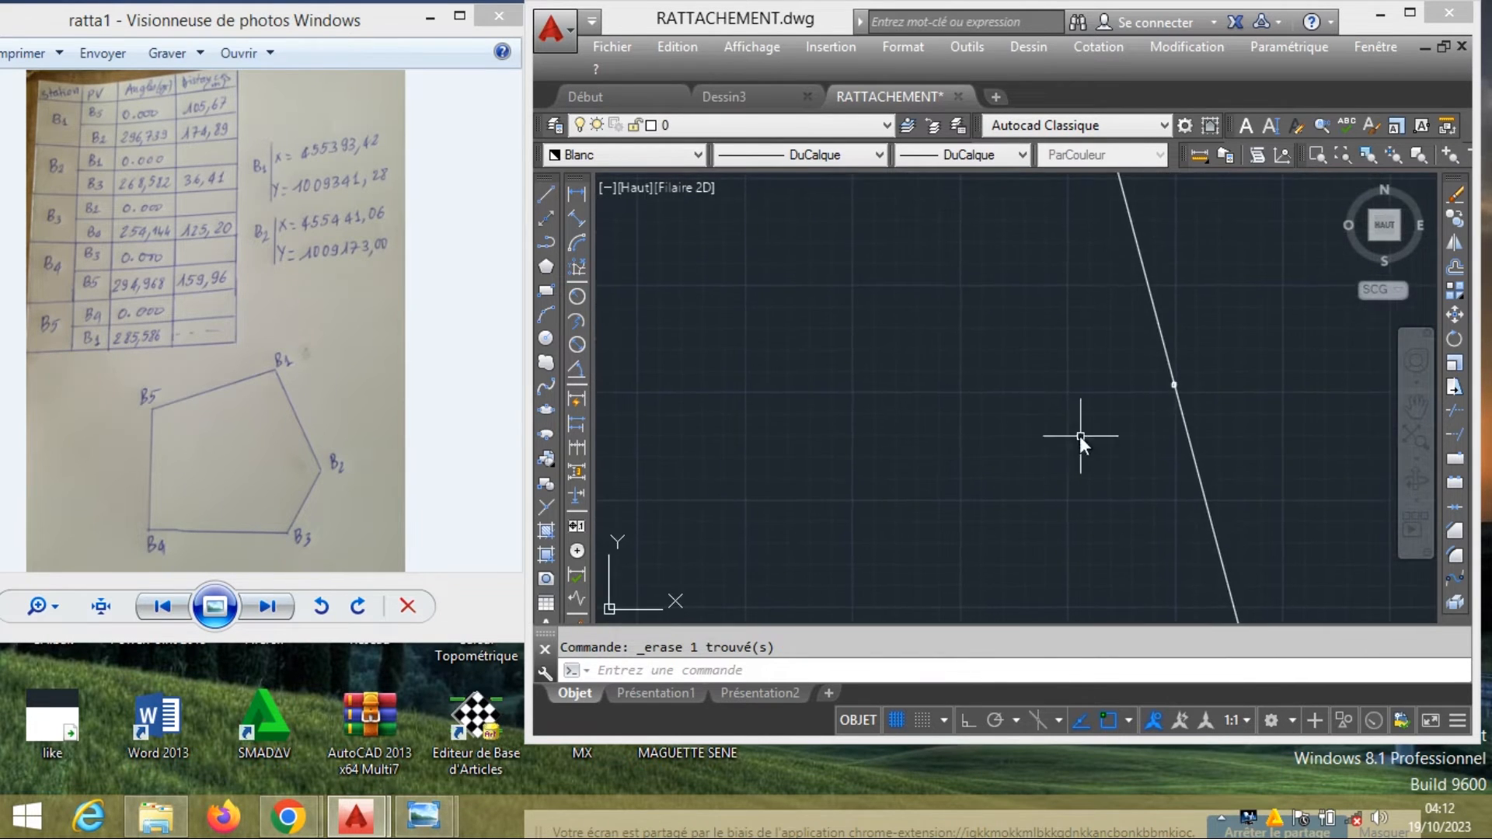
# Draw a construction line through point B2 at an angle of 268.582 grads, referenced to the B1–B2 line
pyautogui.click(547, 213)
pyautogui.rightClick(783, 257)
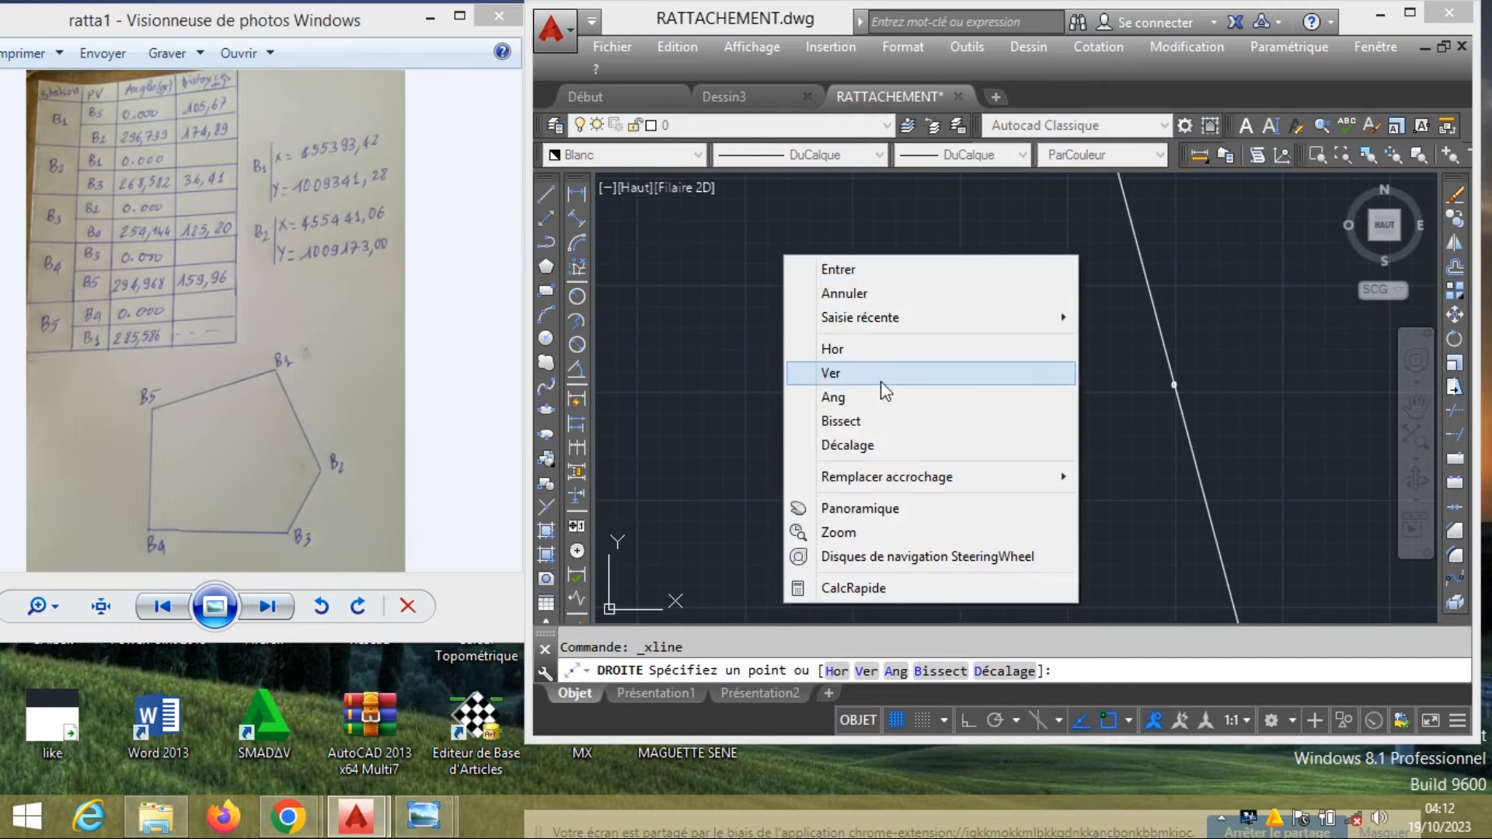
pyautogui.click(893, 404)
pyautogui.rightClick(893, 359)
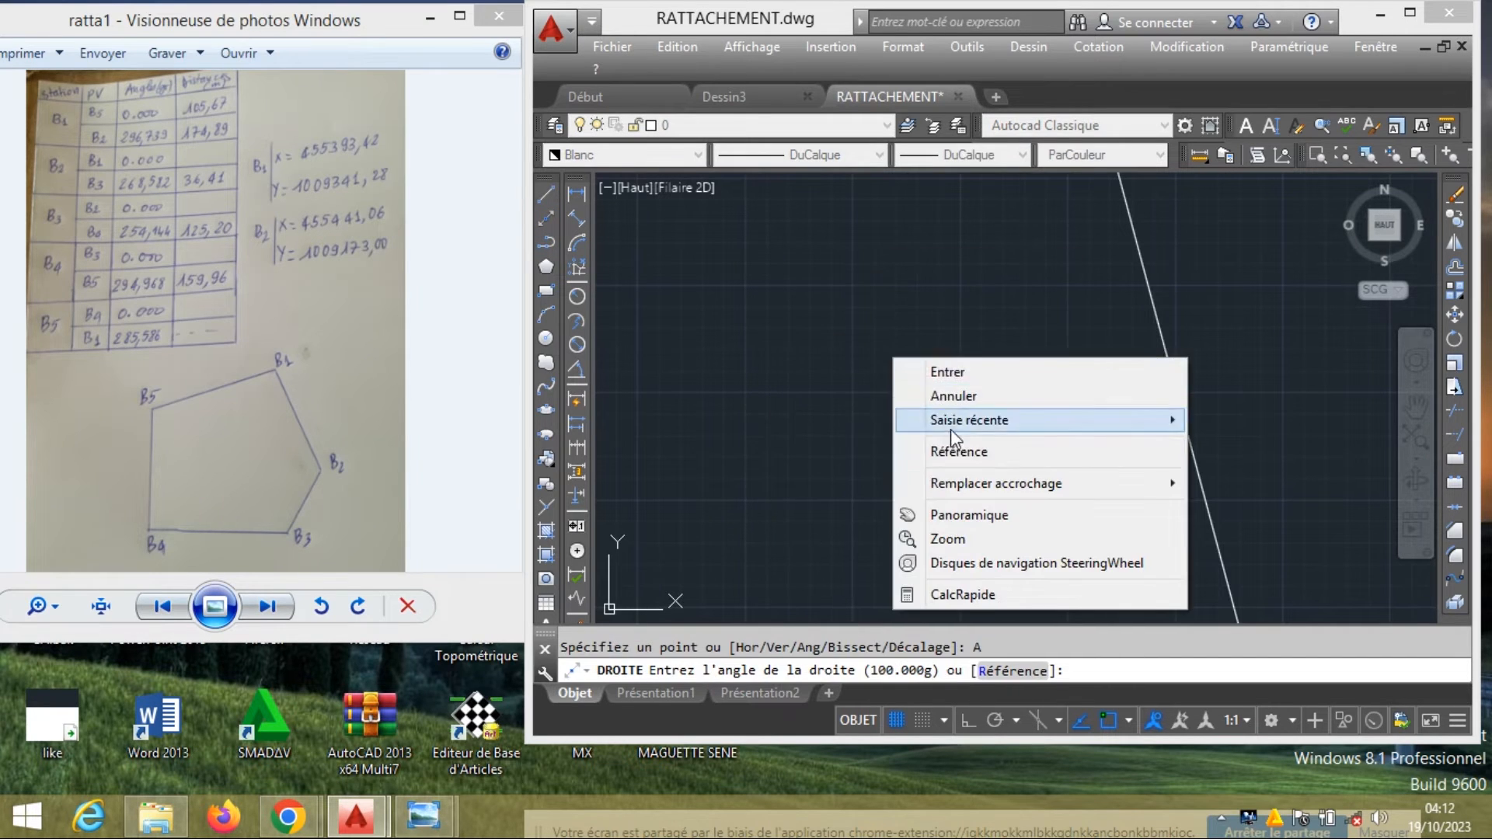
pyautogui.click(964, 457)
pyautogui.click(1167, 360)
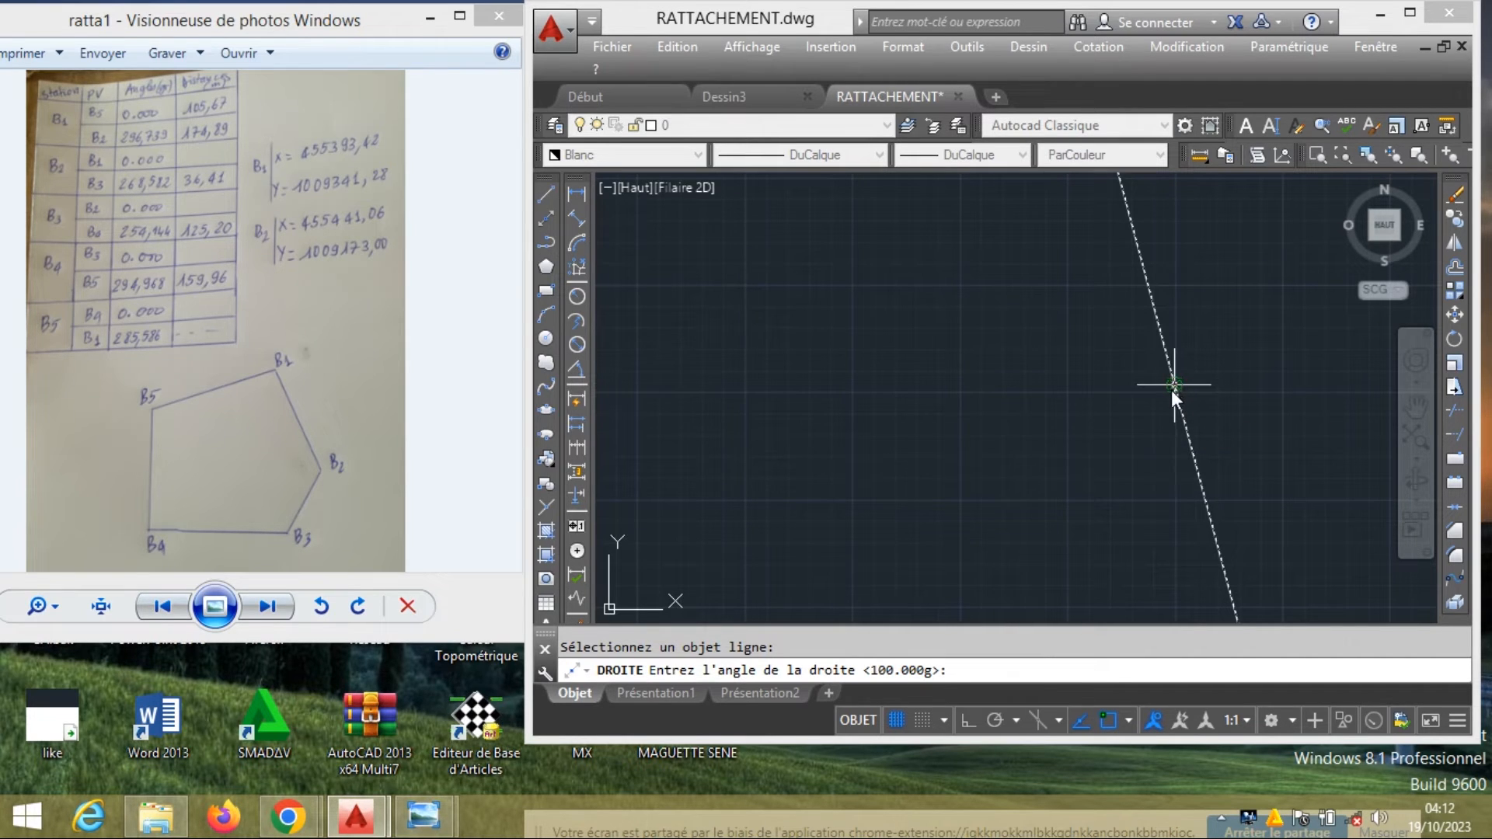
pyautogui.write('268.')
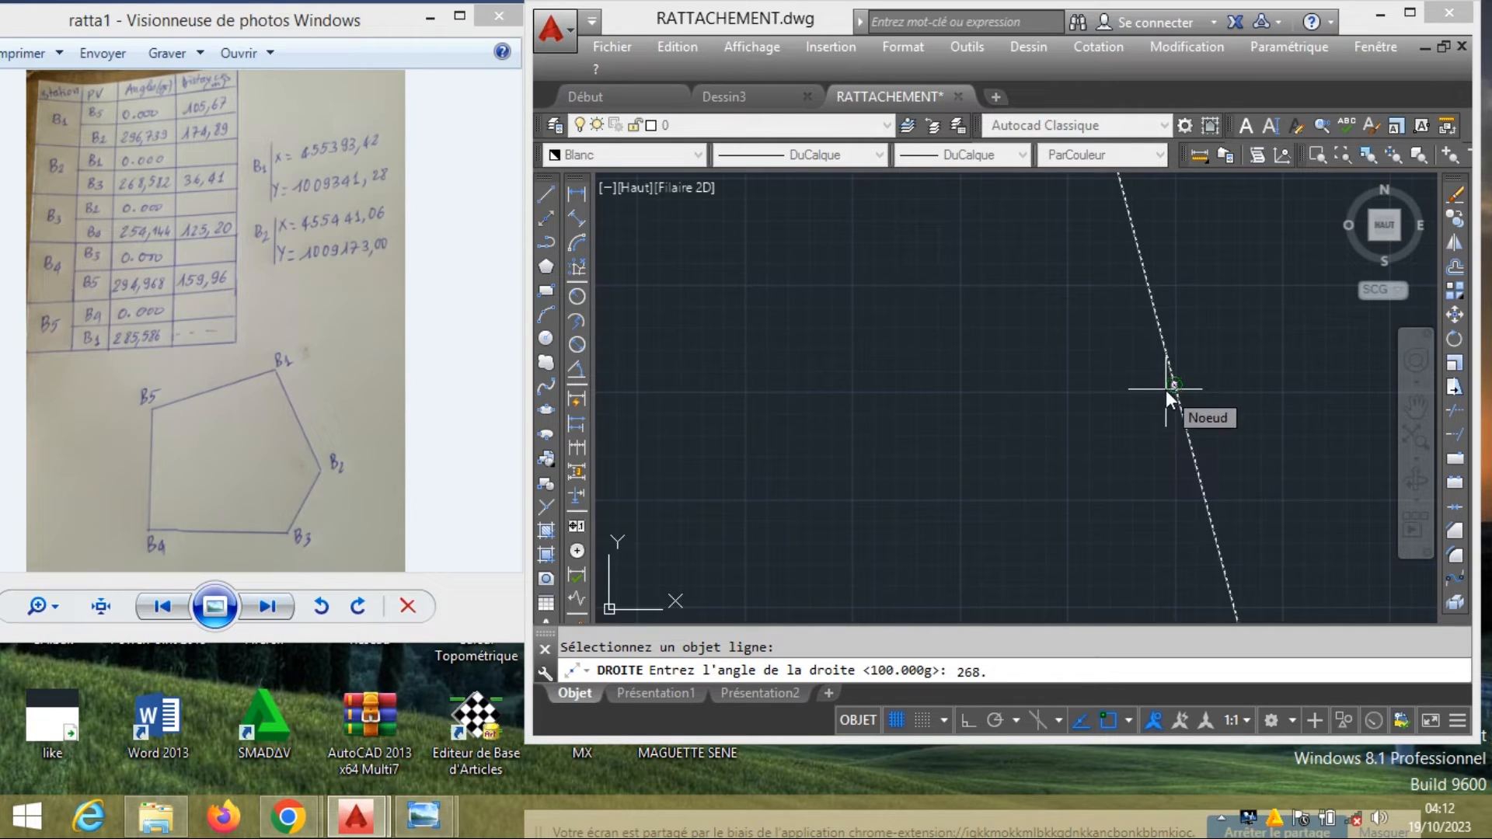
pyautogui.write('582')
pyautogui.press('Return')
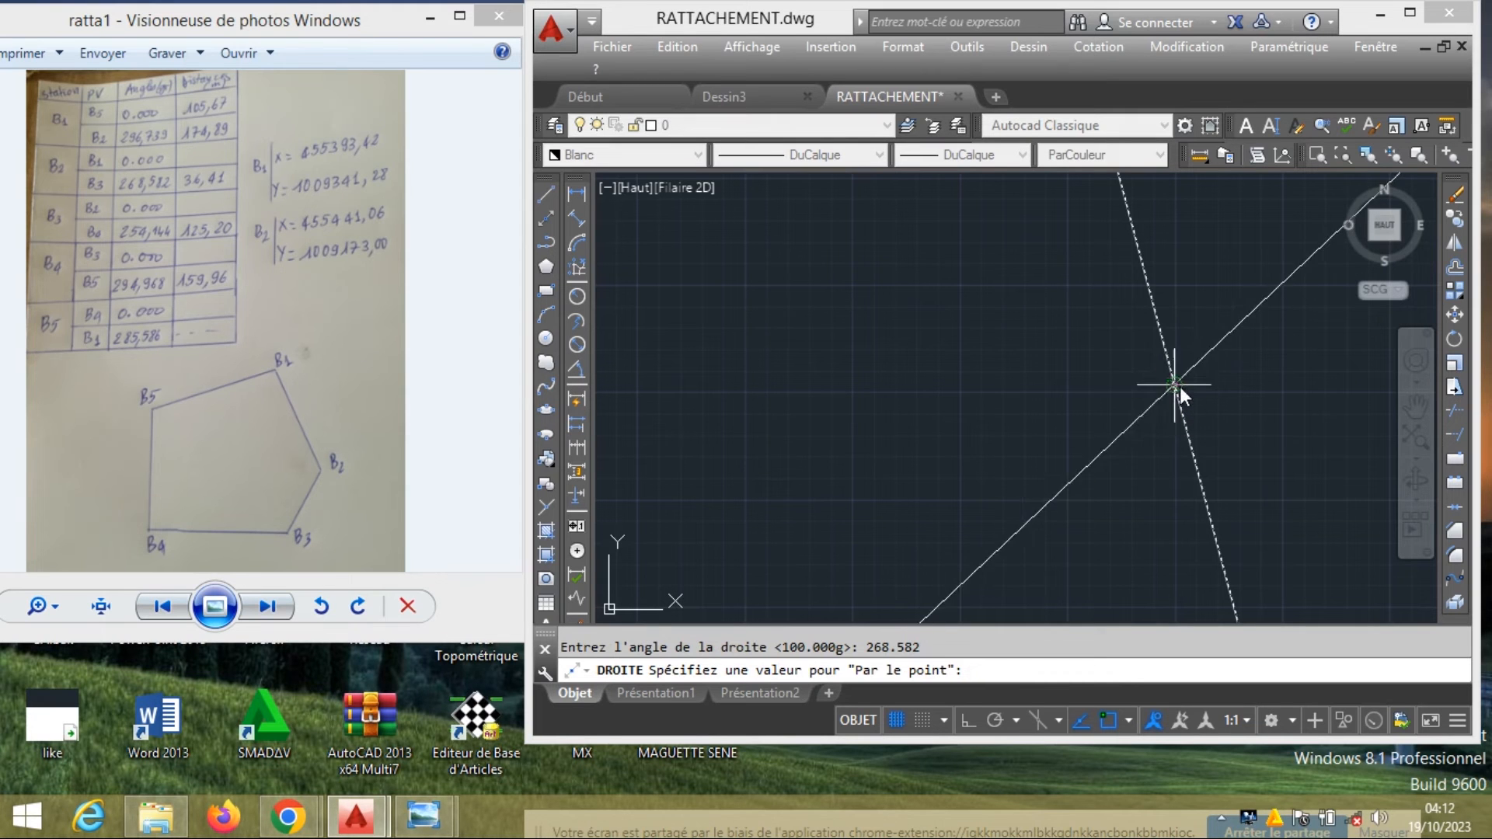
pyautogui.click(1180, 382)
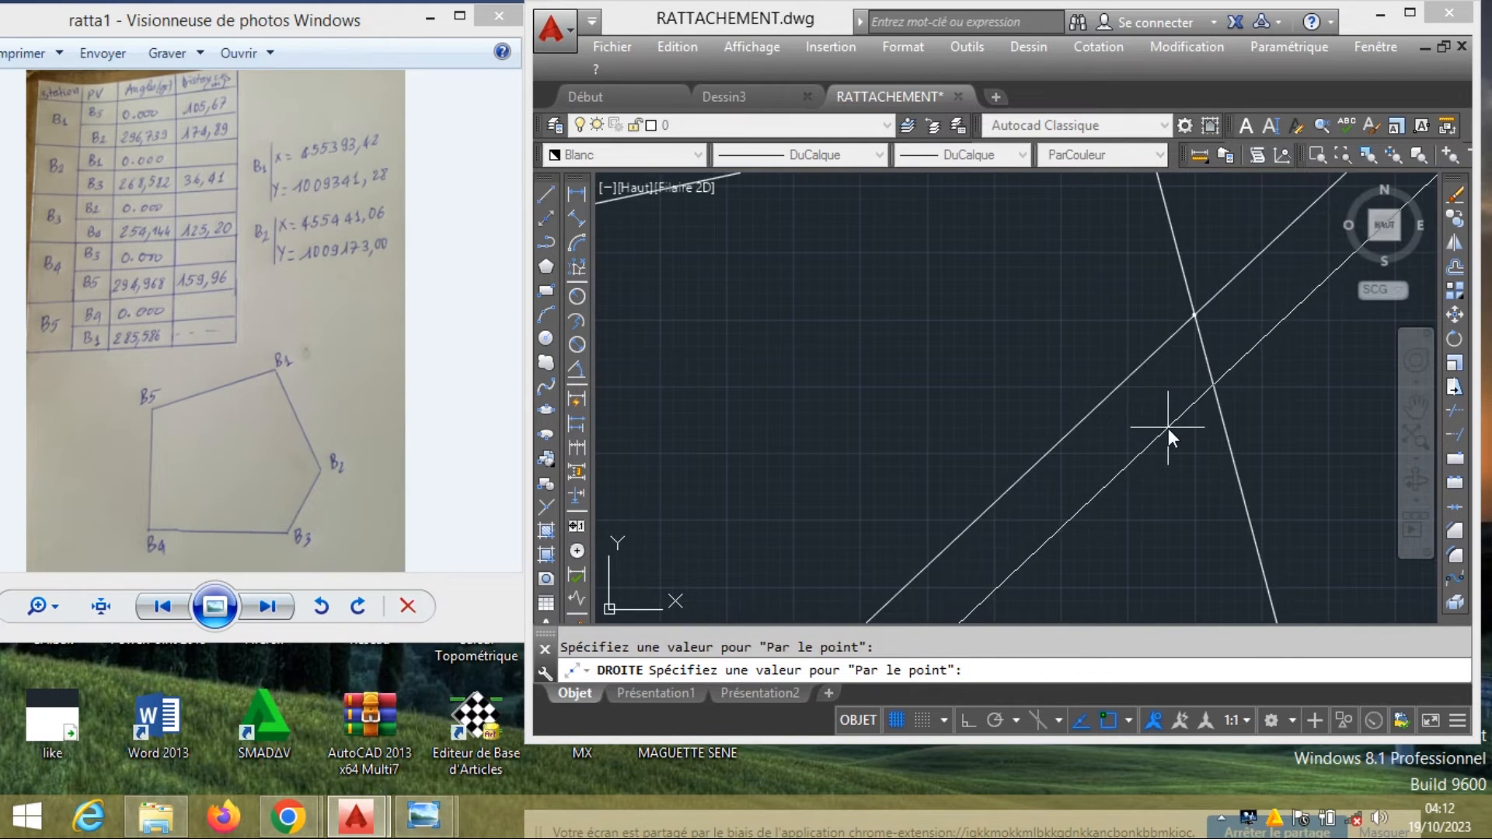
pyautogui.press('Escape')
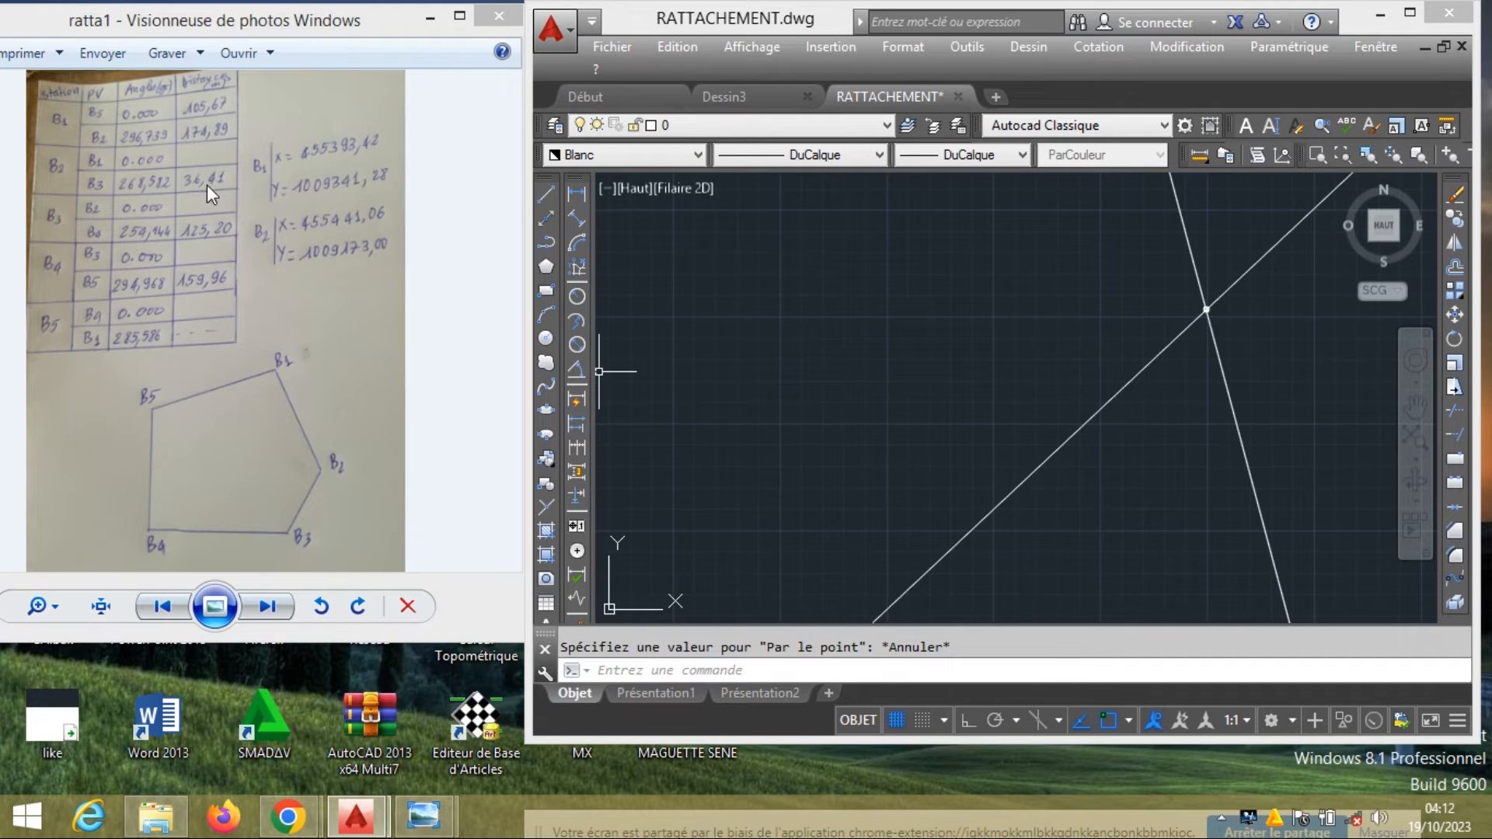
# Draw a circle of radius 36.41 centred on point B2
pyautogui.click(546, 339)
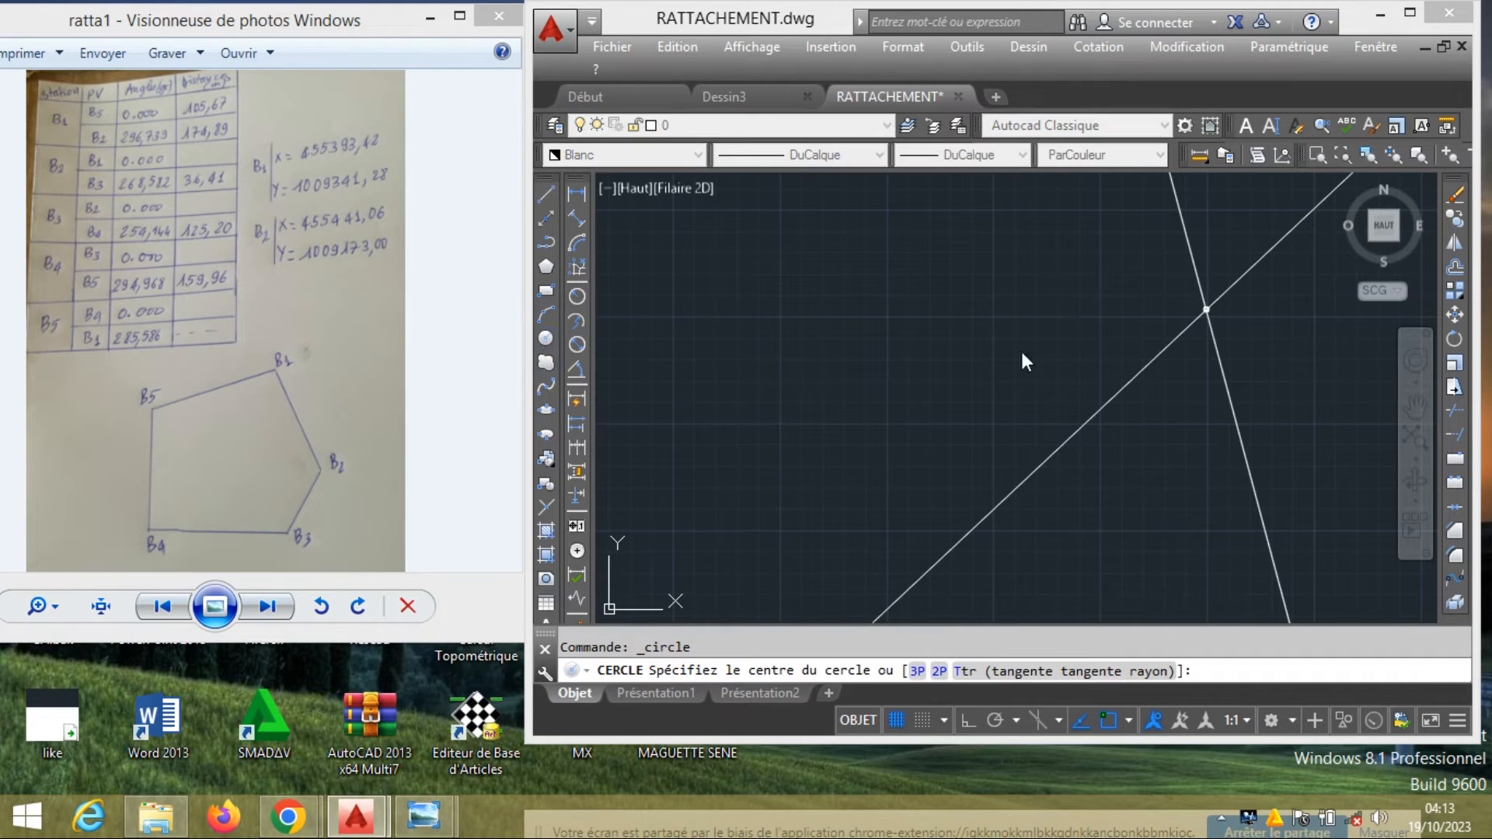
pyautogui.click(1205, 311)
pyautogui.write('36.41')
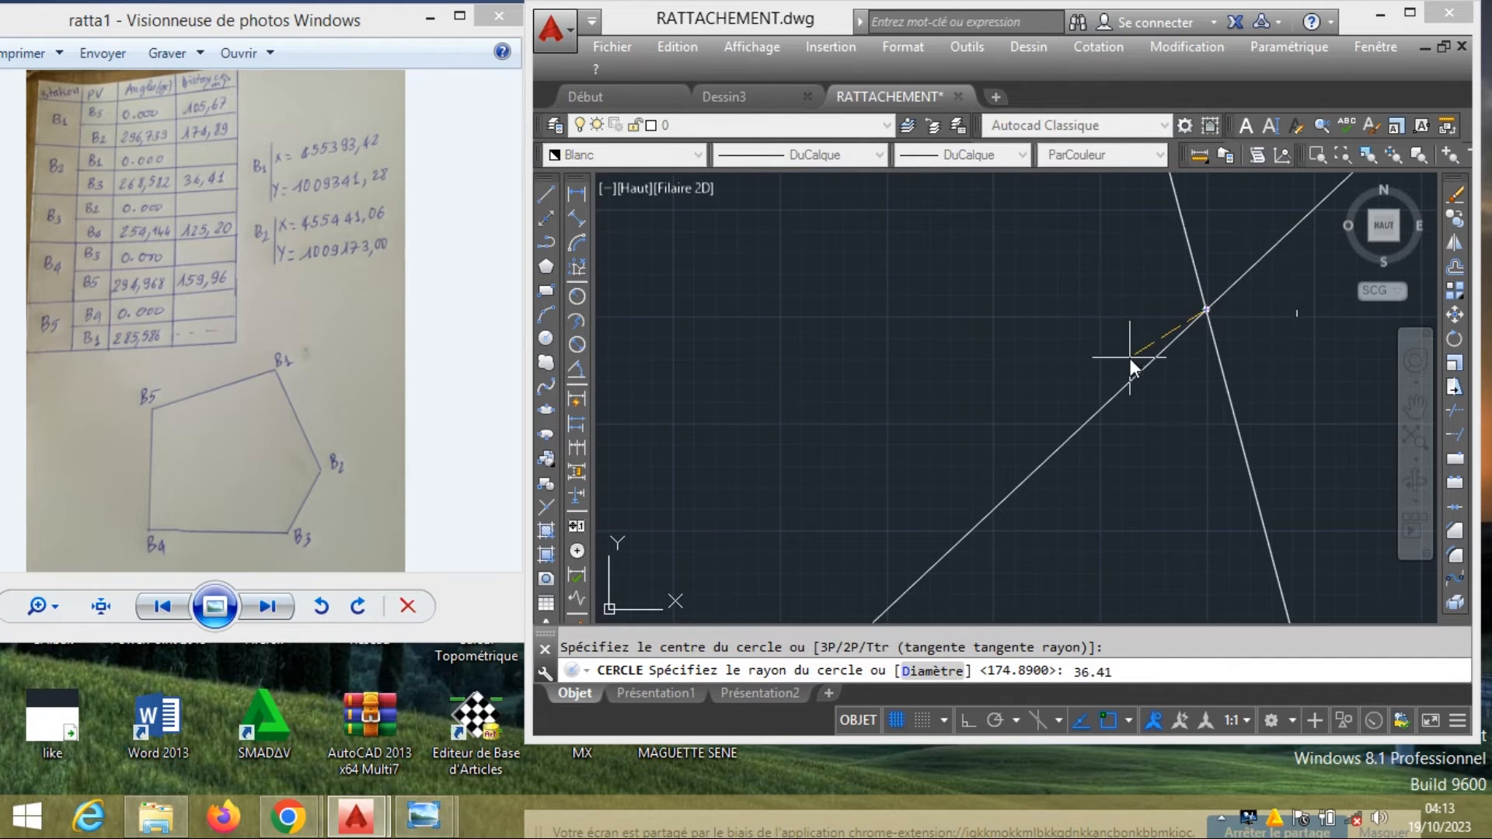
pyautogui.press('Return')
# Mark B3 with a point where the circle crosses the construction line southwest of B2
pyautogui.scroll(4, 1141, 383)
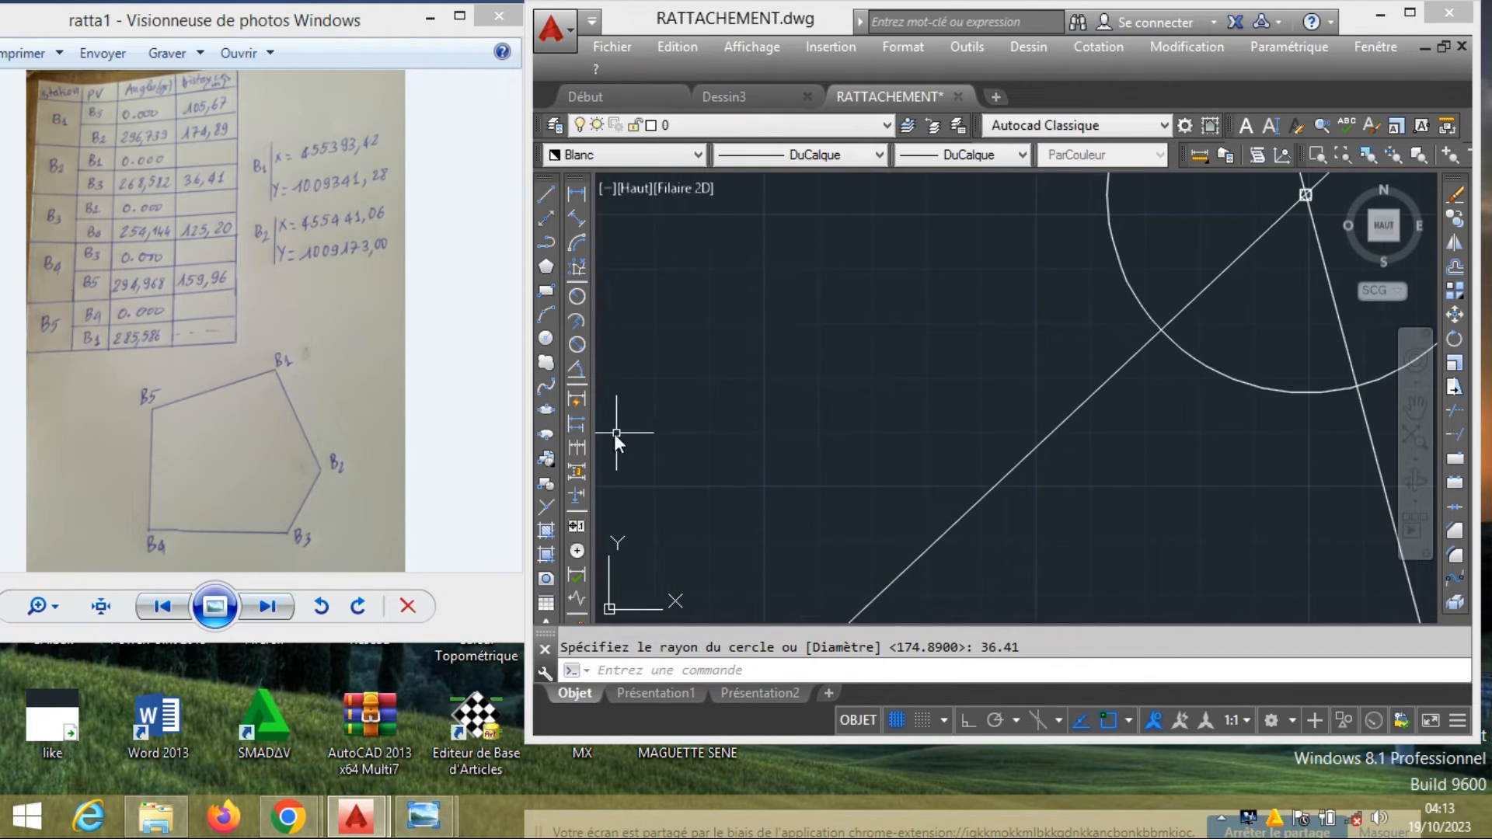
pyautogui.click(546, 507)
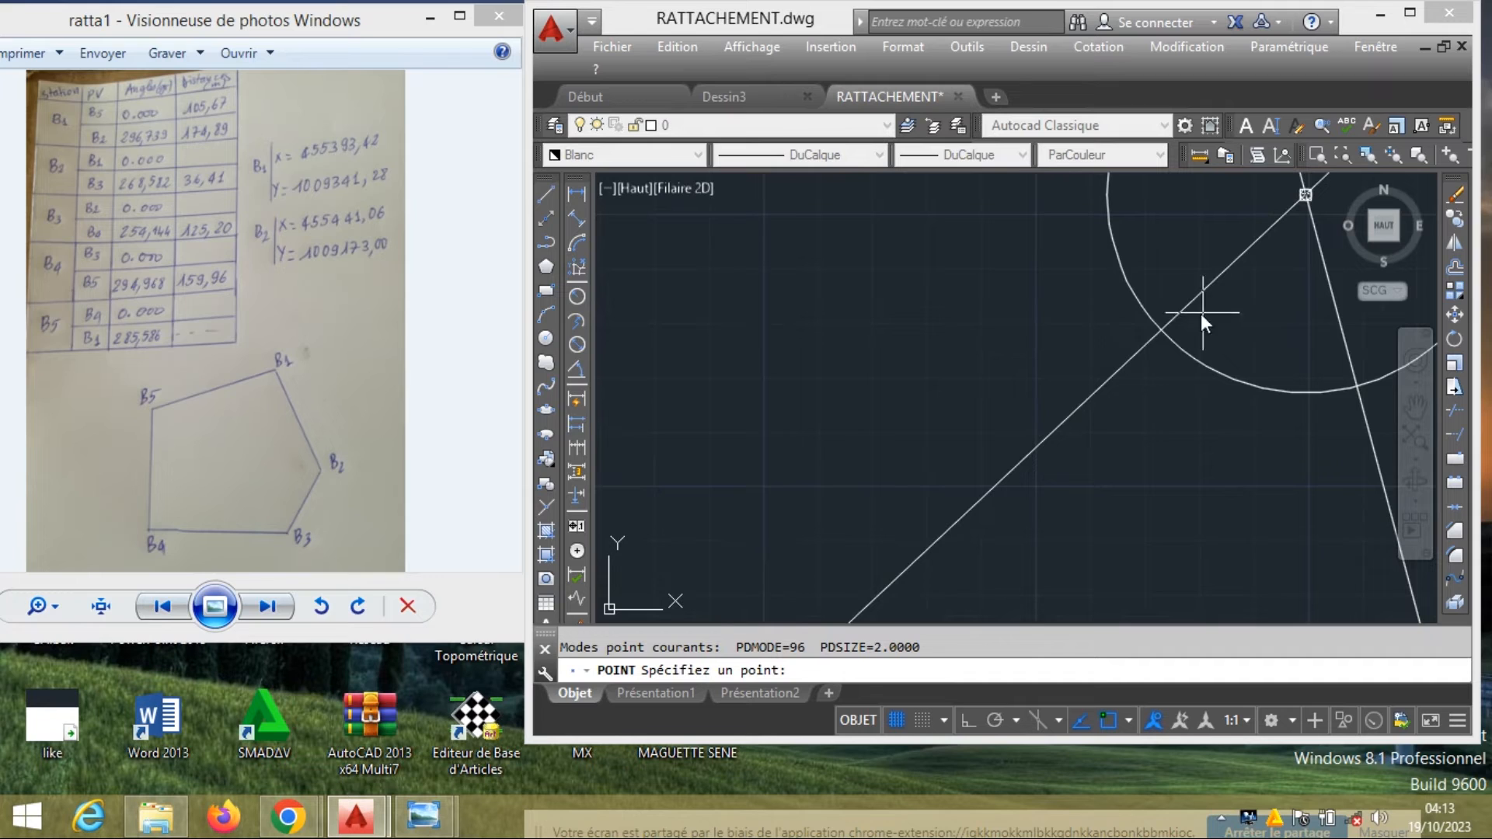
pyautogui.click(1162, 330)
pyautogui.press('Escape')
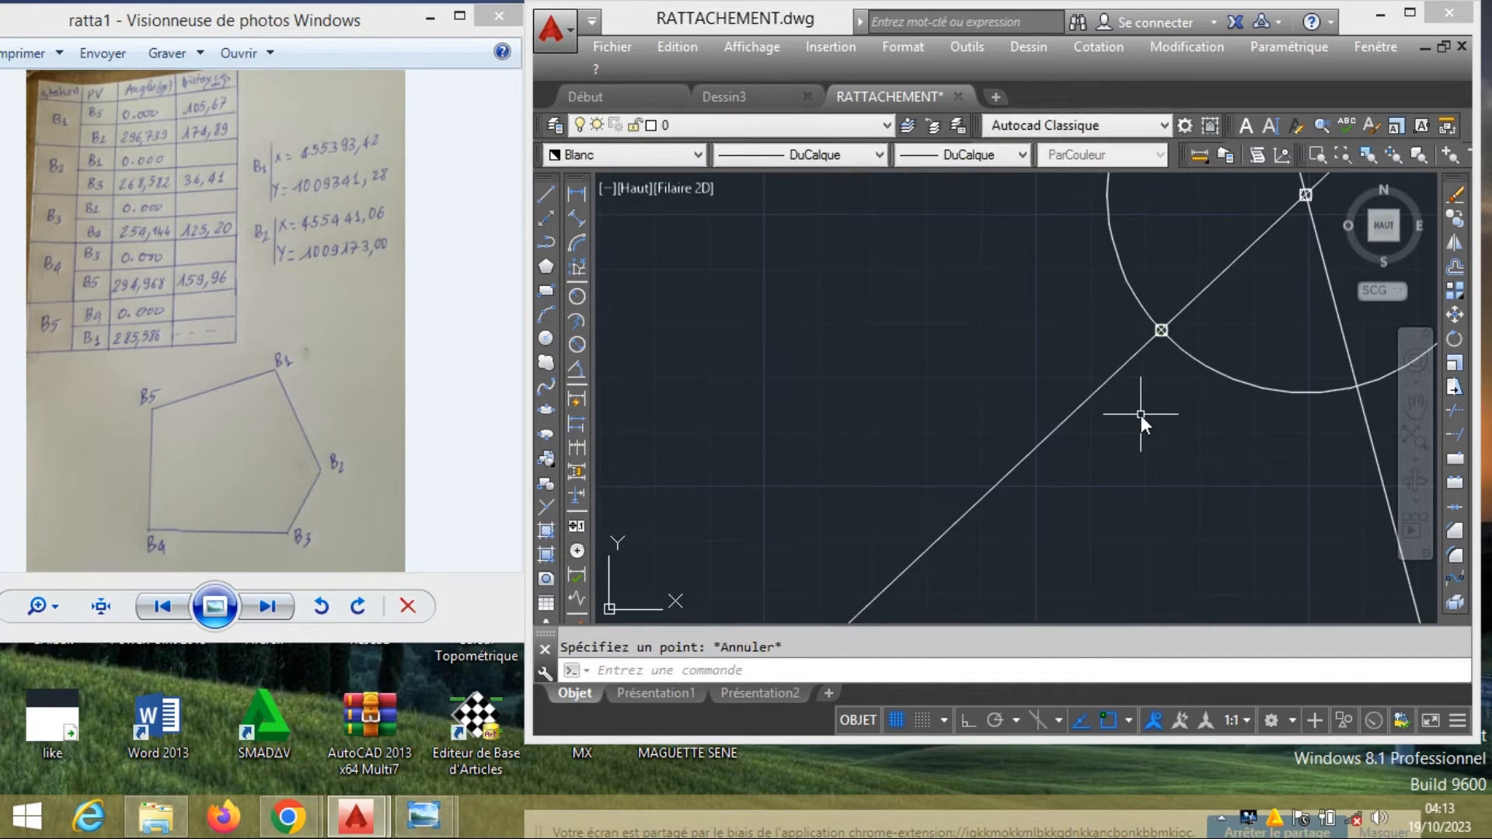
# Erase the circle around B2 and the two construction lines crossing at that point
pyautogui.scroll(-3, 1090, 413)
pyautogui.scroll(1, 1168, 412)
pyautogui.click(1178, 425)
pyautogui.click(1124, 407)
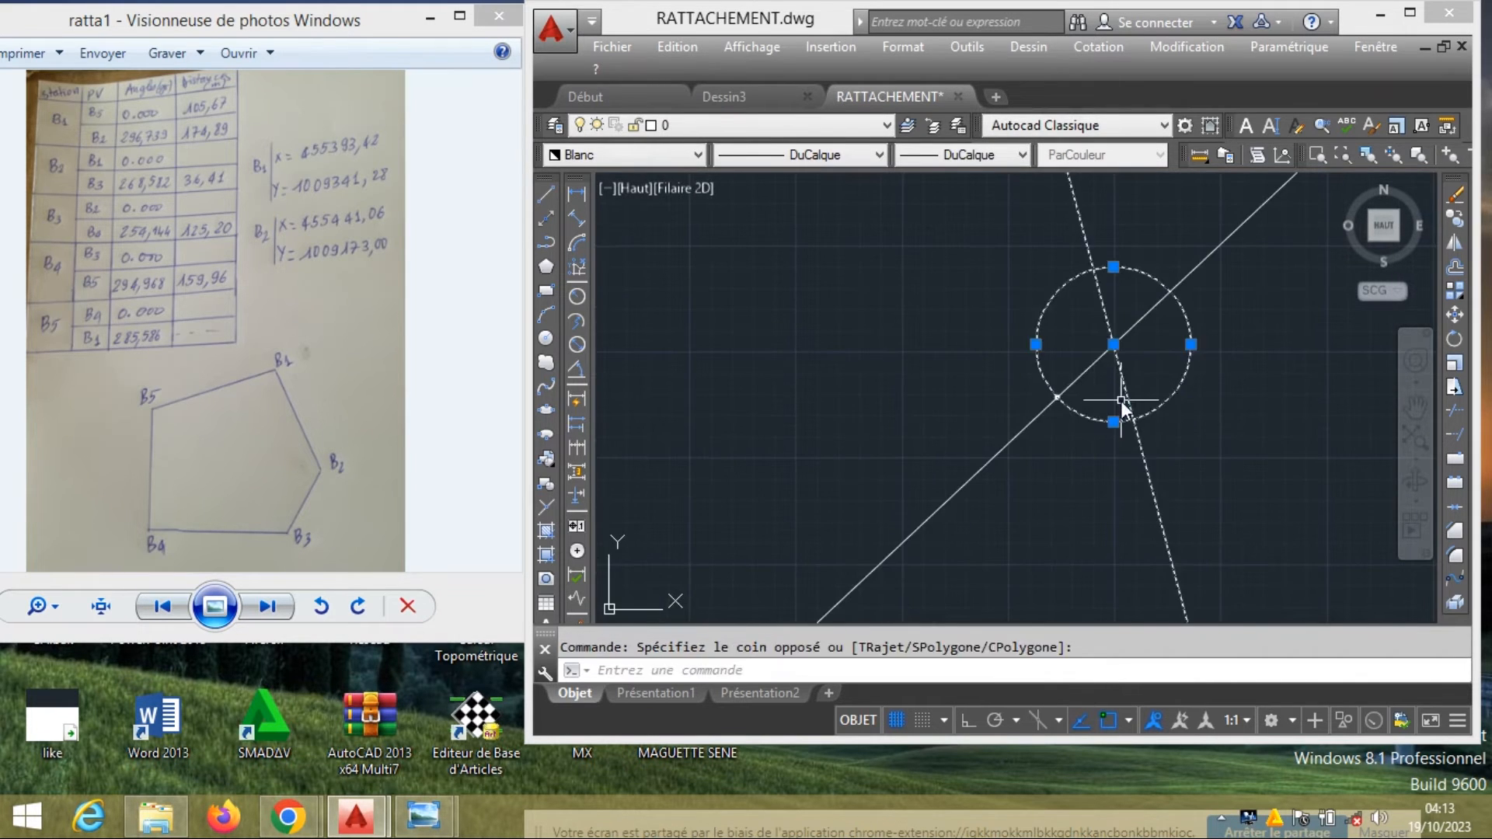
pyautogui.scroll(-2, 1117, 414)
pyautogui.click(1181, 322)
pyautogui.click(1161, 292)
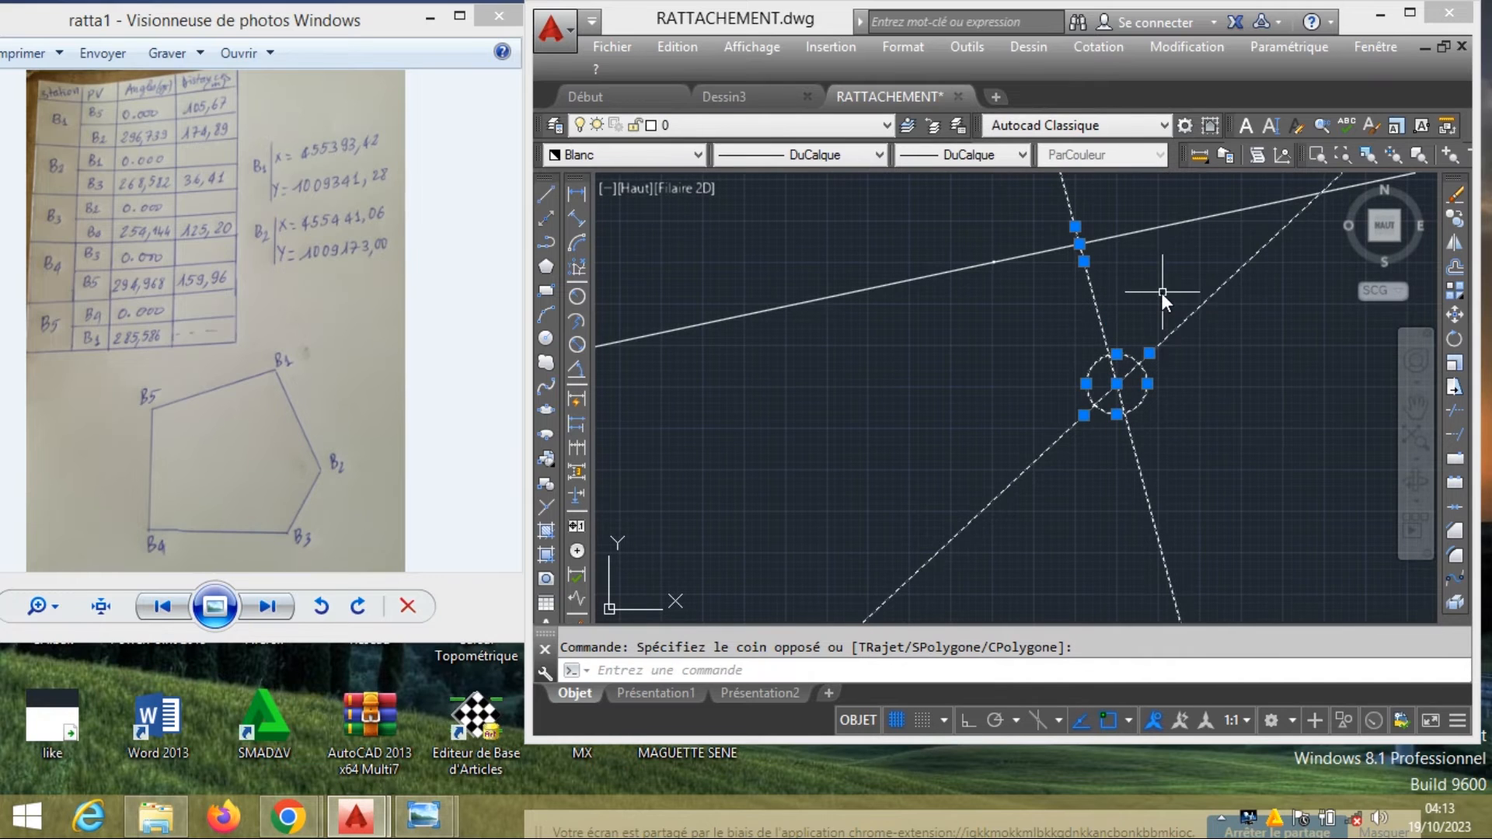
pyautogui.rightClick(1161, 292)
pyautogui.click(1224, 426)
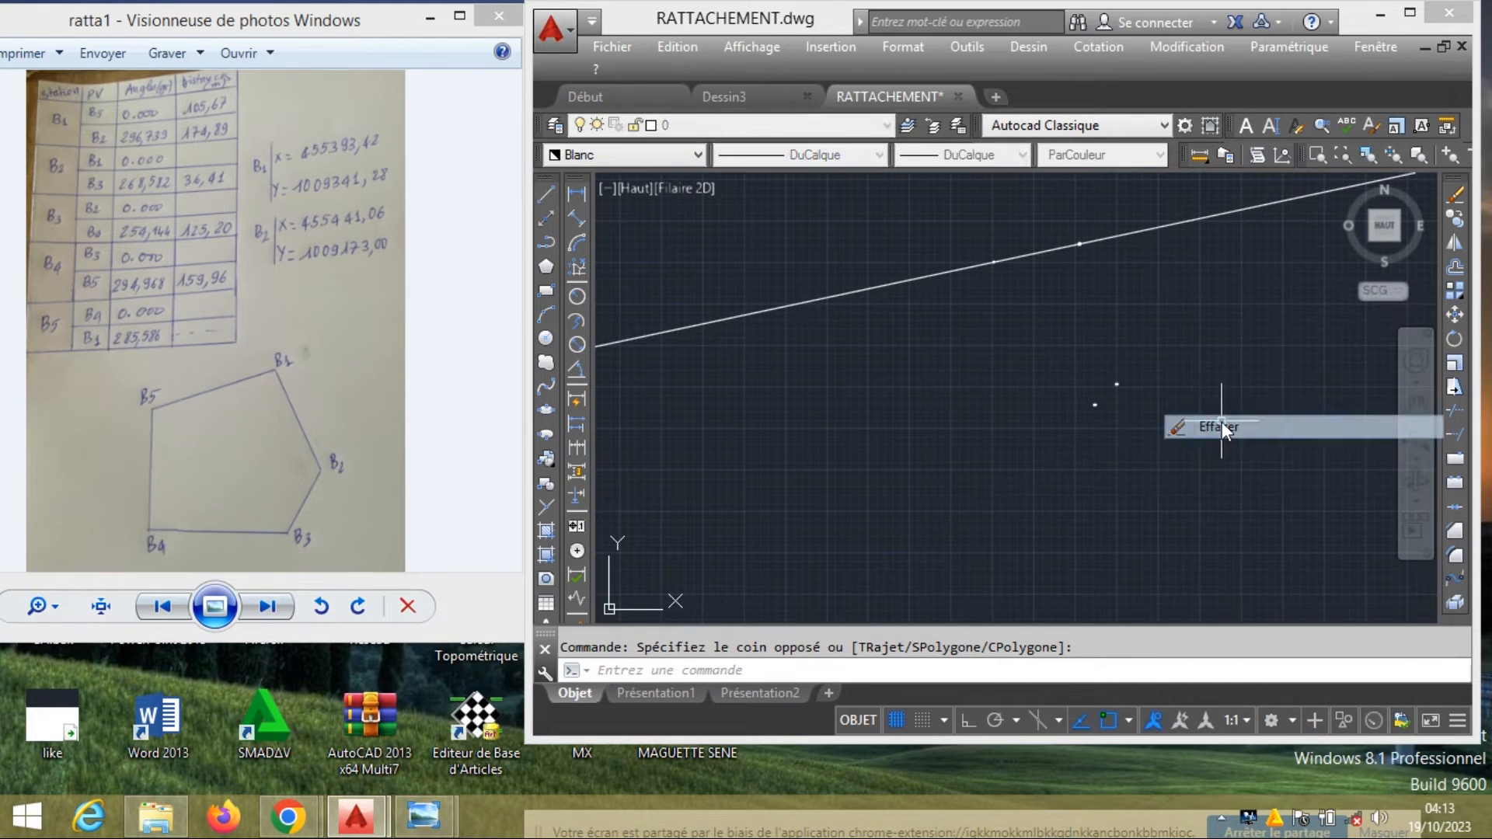
# Draw a construction line from point B3 through point B2
pyautogui.scroll(5, 1111, 406)
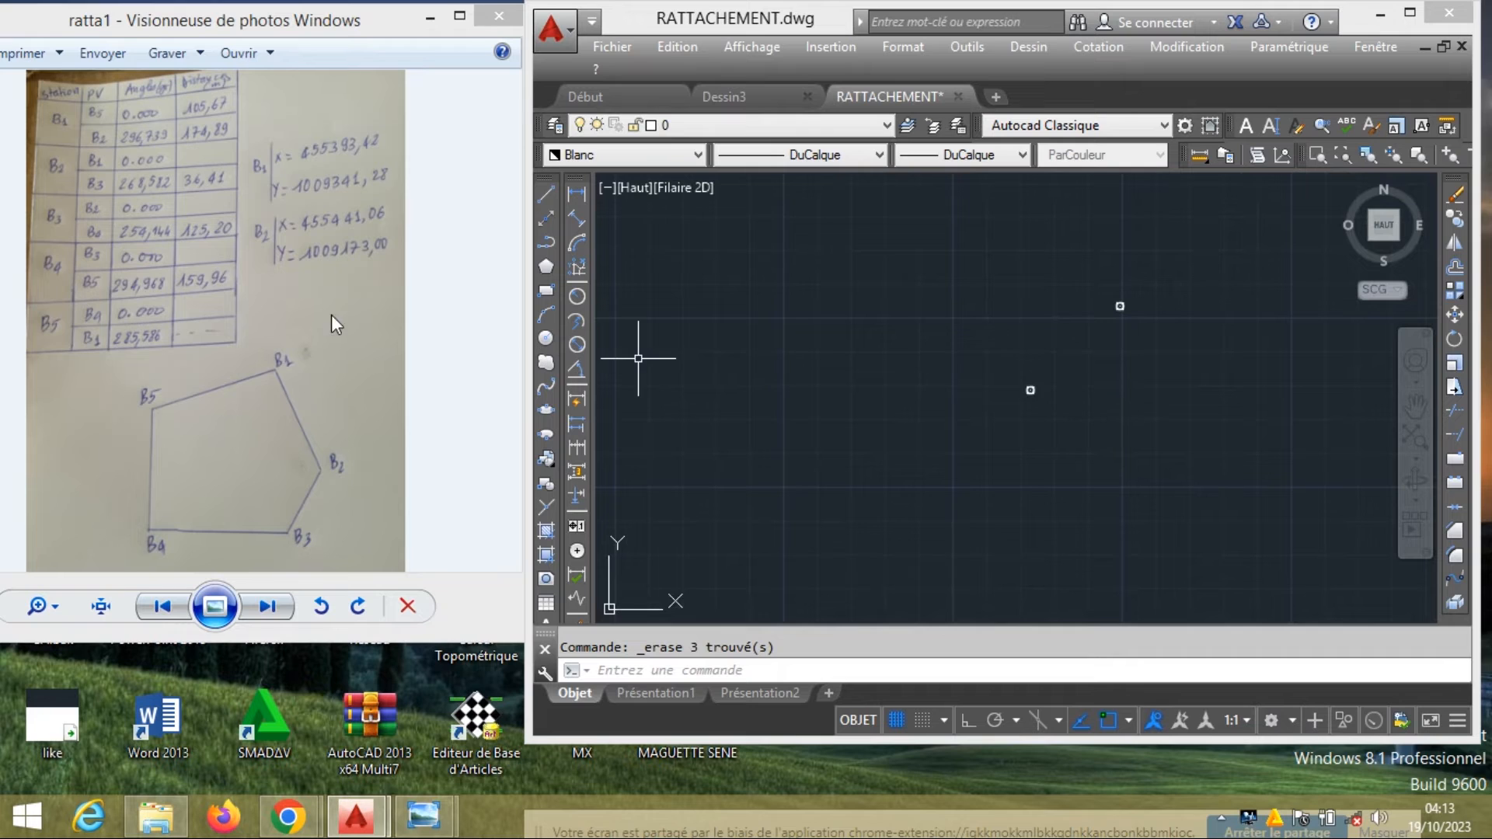
pyautogui.click(545, 218)
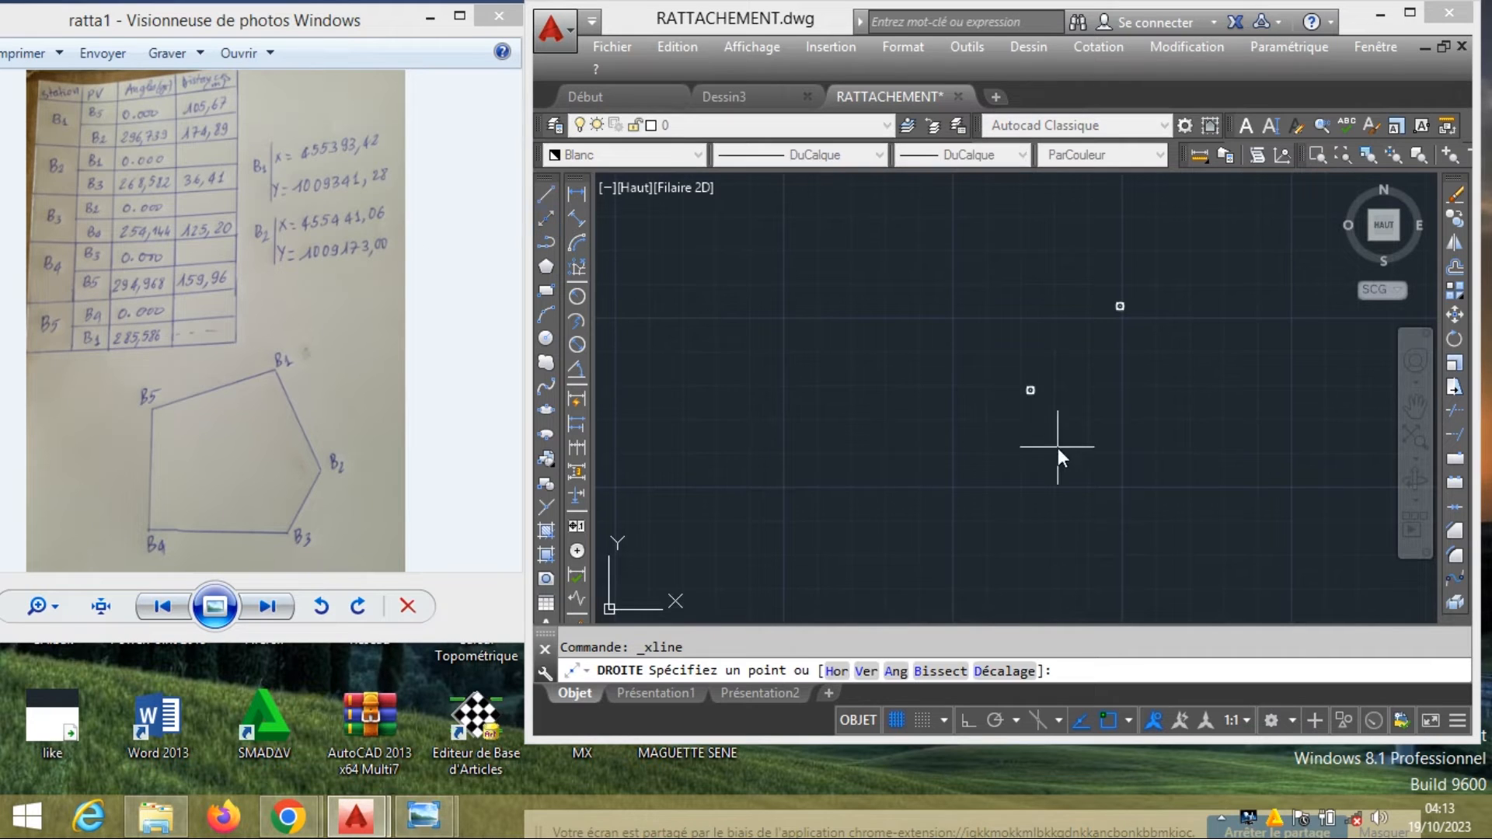
pyautogui.click(1031, 390)
pyautogui.click(1121, 306)
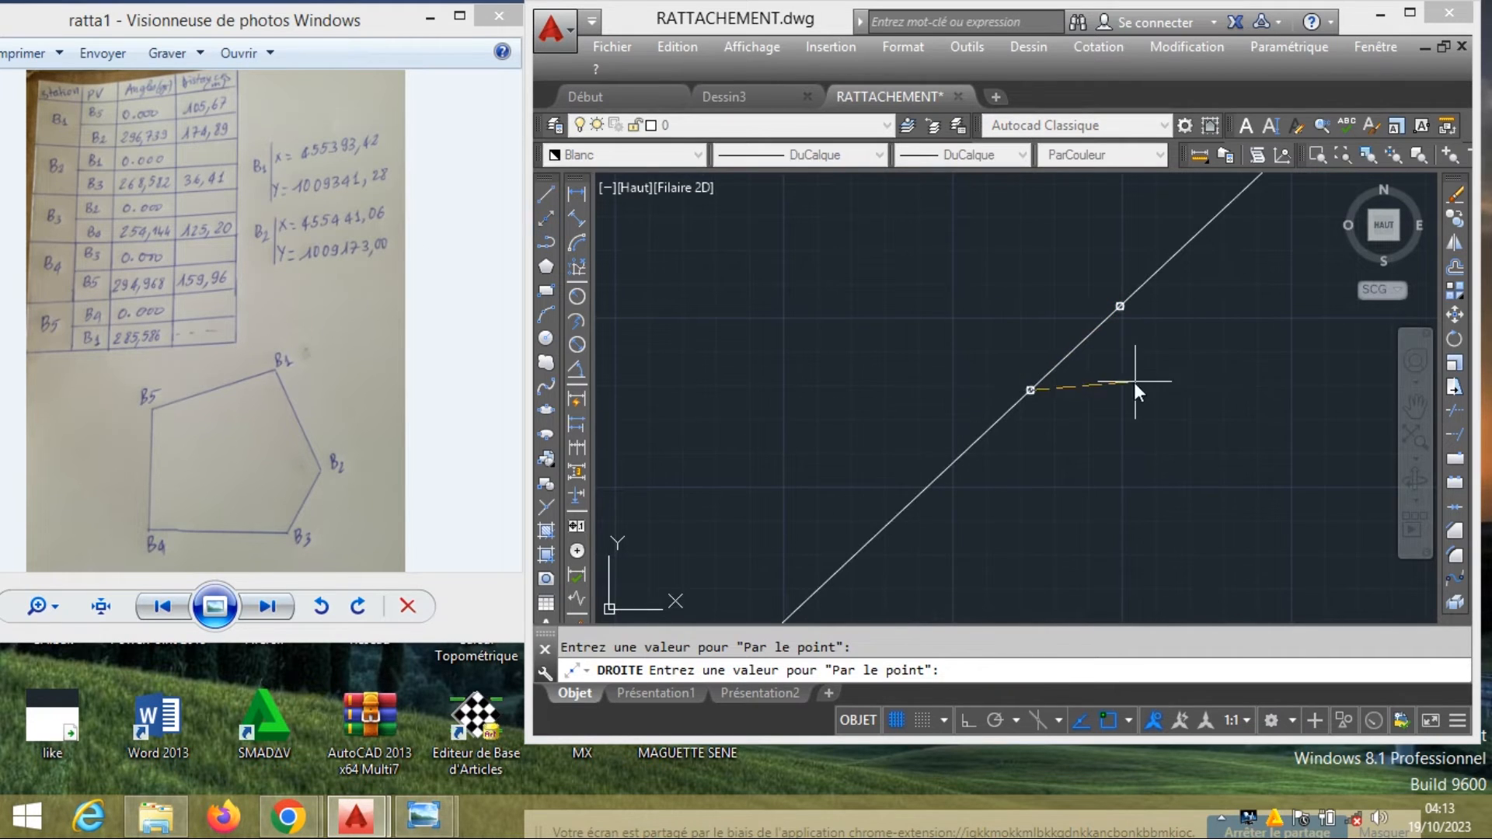
pyautogui.press('Escape')
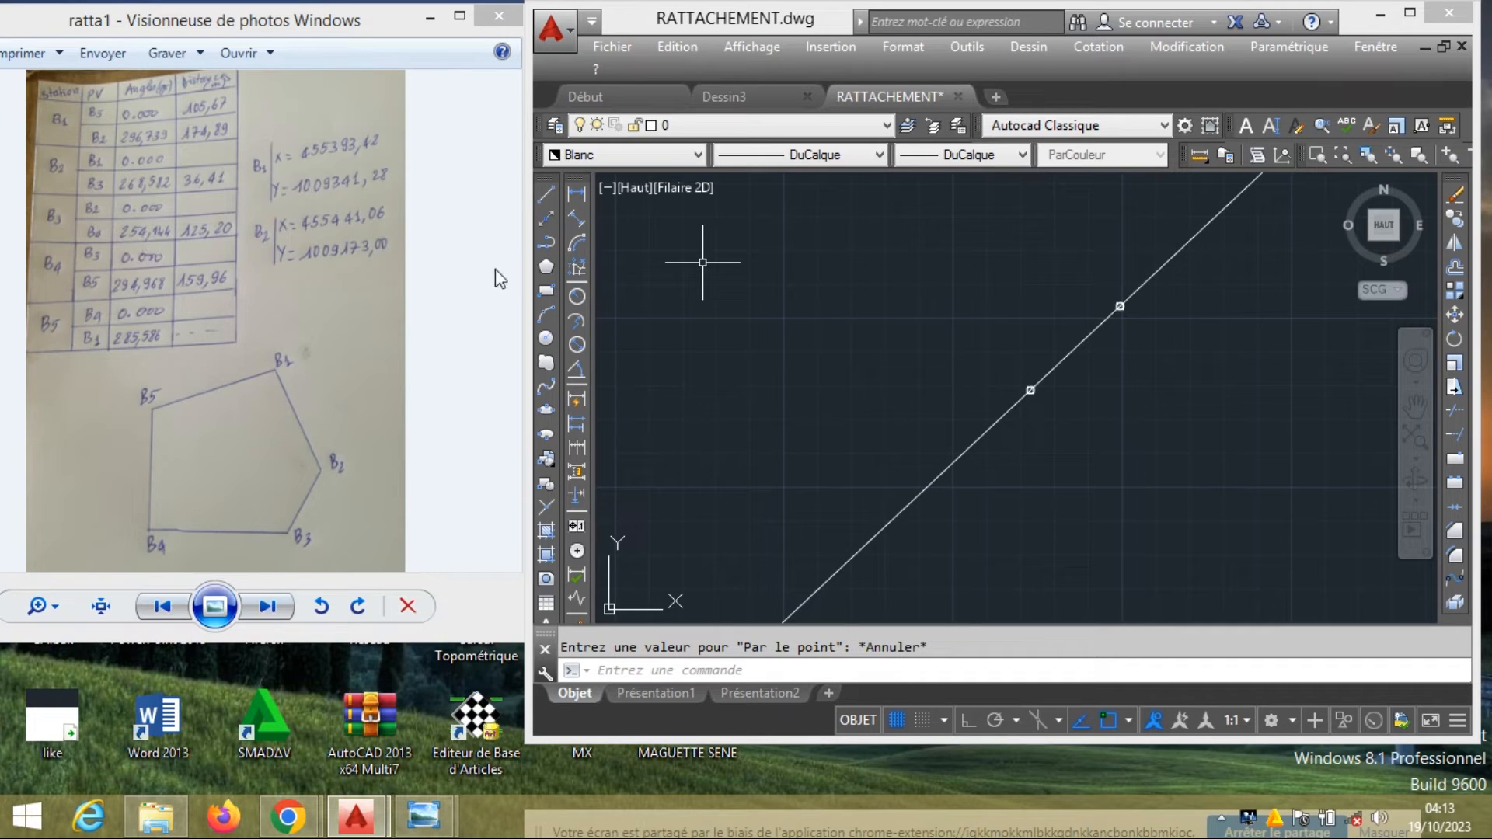
# Draw a construction line through point B3 at an angle of 254.144 grads, referenced to the B2–B3 line
pyautogui.click(546, 218)
pyautogui.rightClick(790, 265)
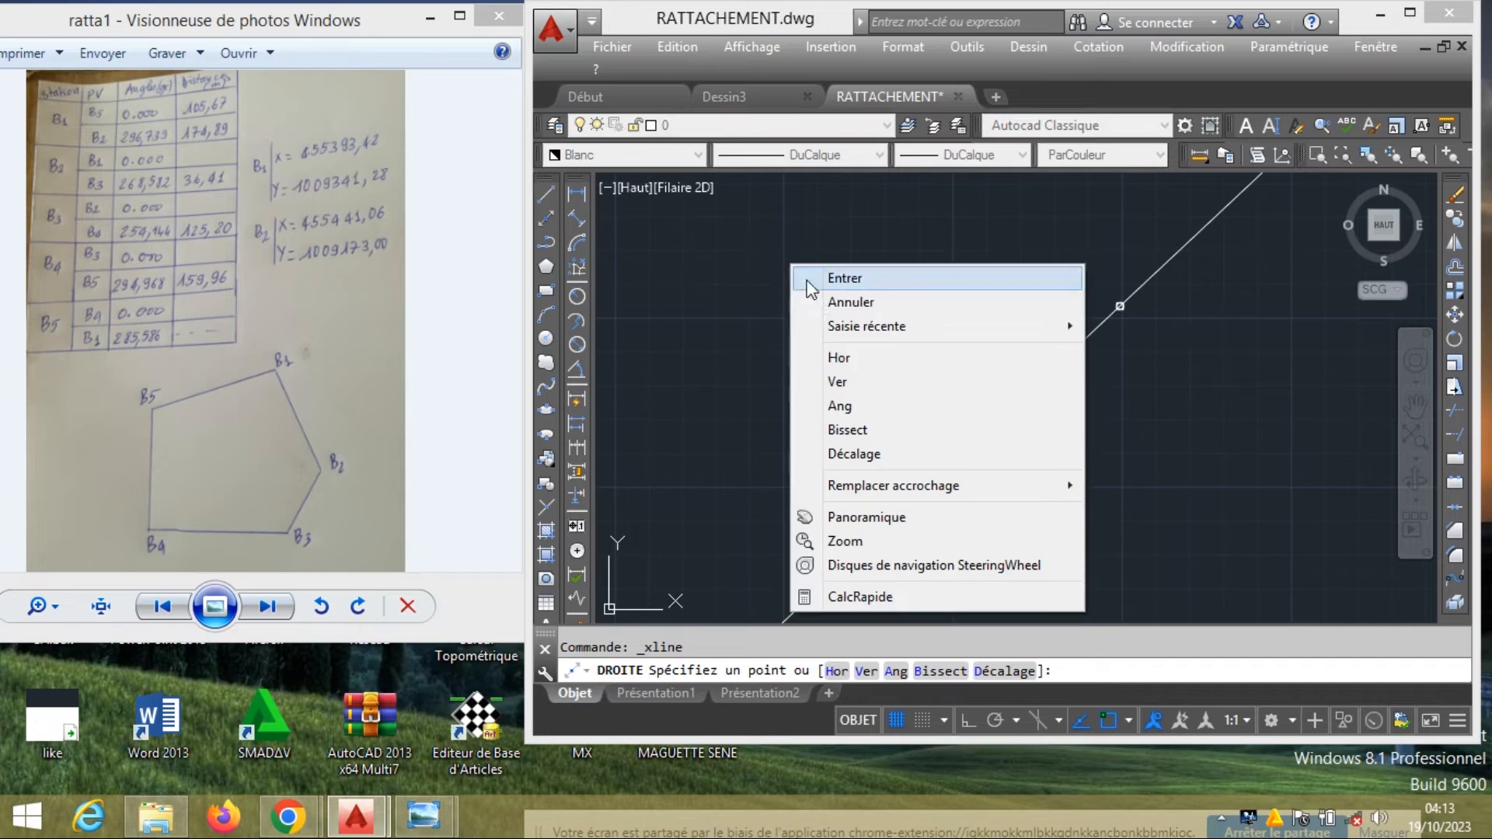
pyautogui.click(855, 406)
pyautogui.rightClick(847, 320)
pyautogui.click(931, 415)
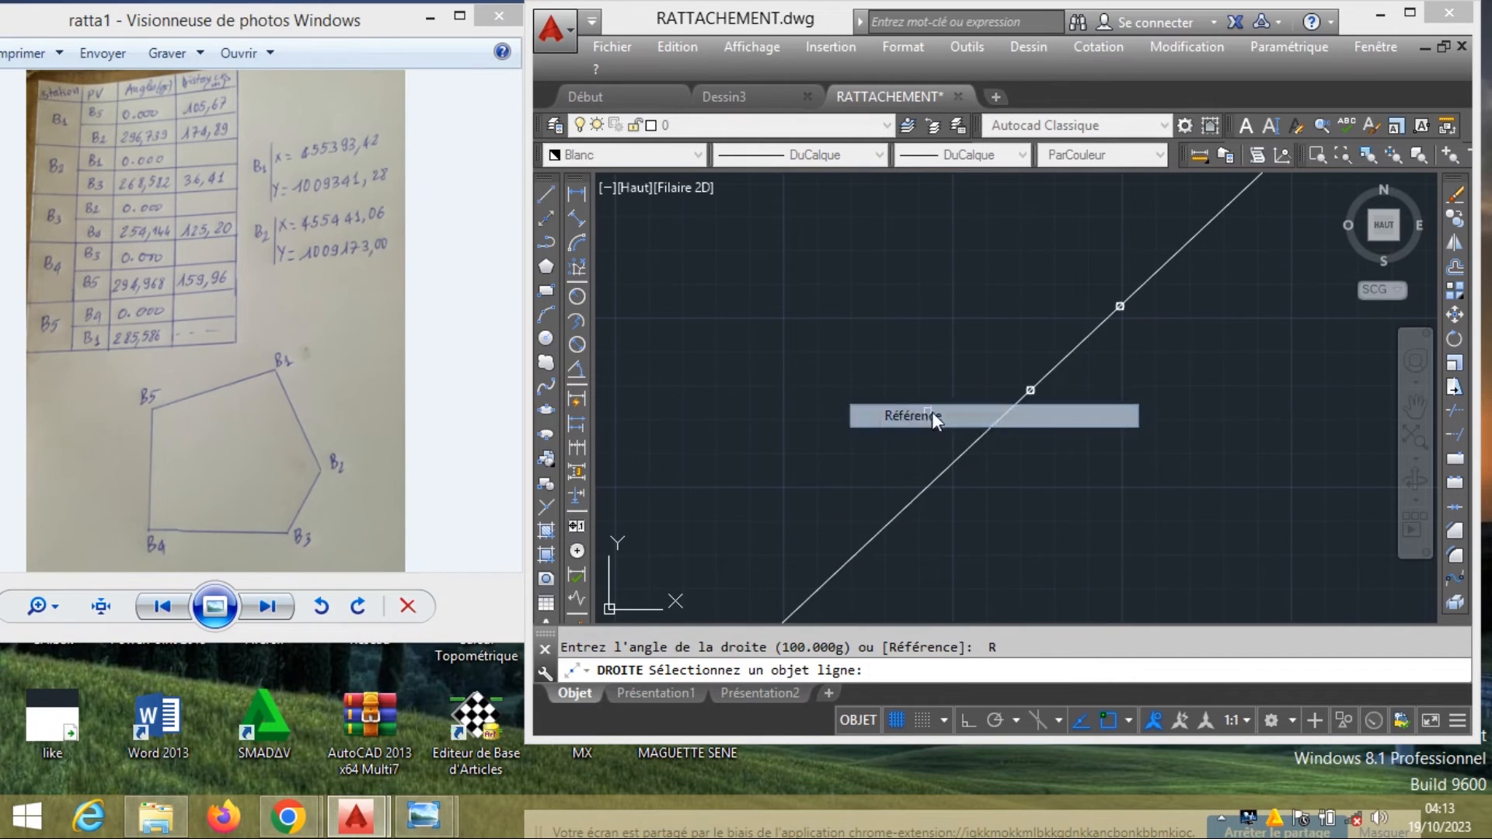
pyautogui.click(1076, 352)
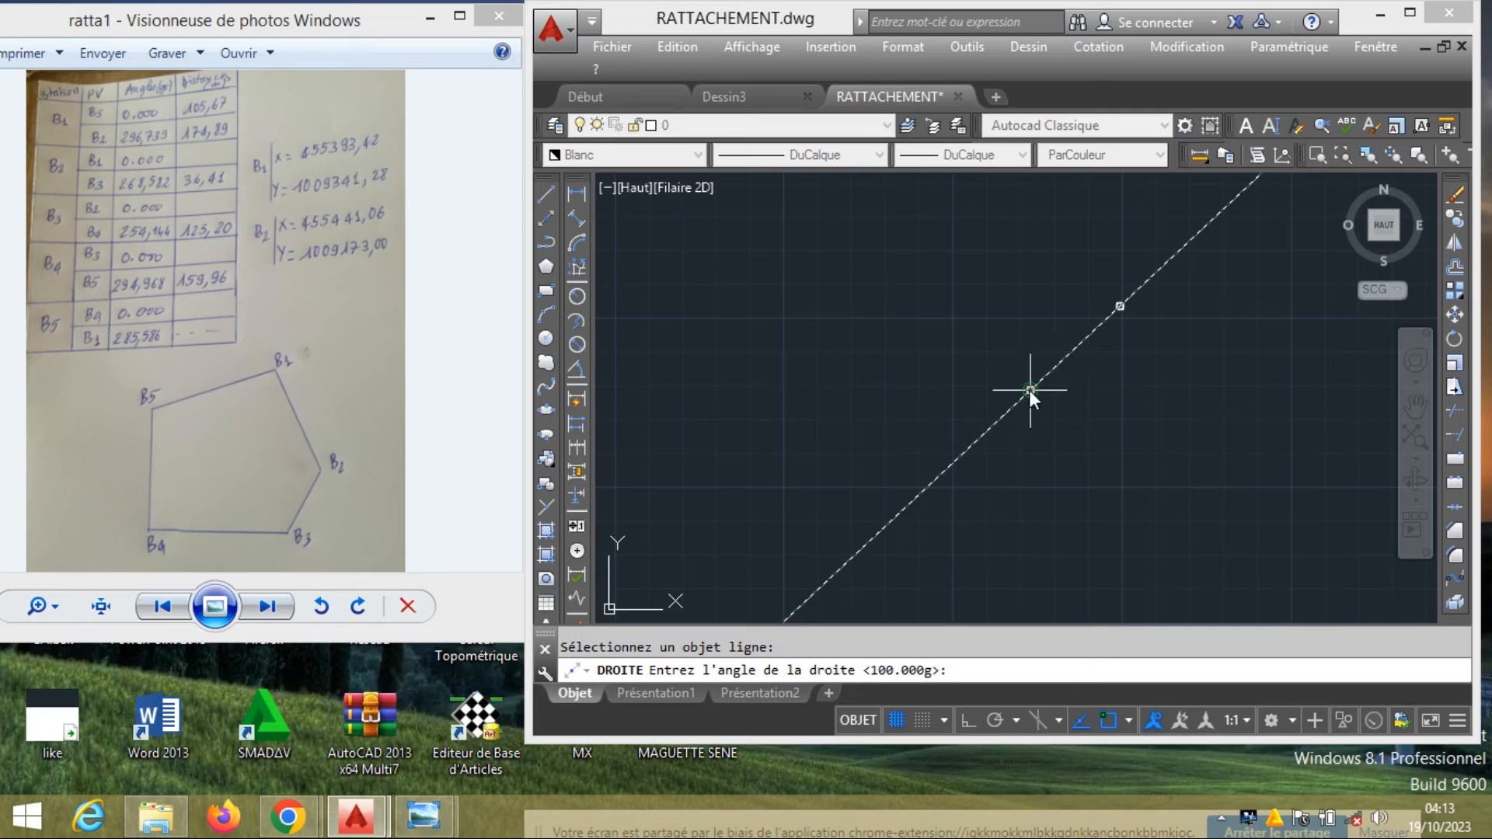
pyautogui.write('254')
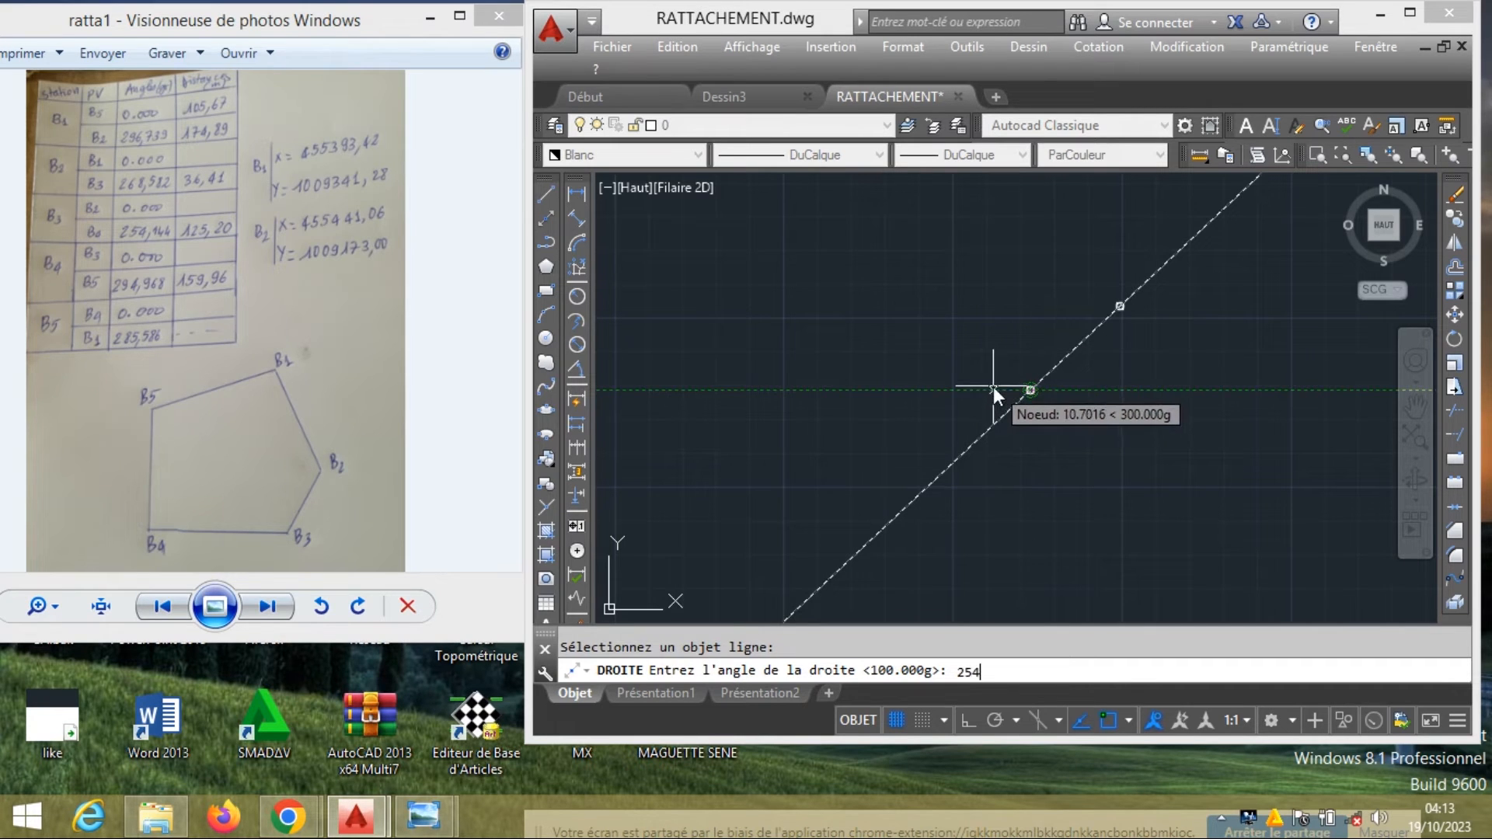
pyautogui.write('.144')
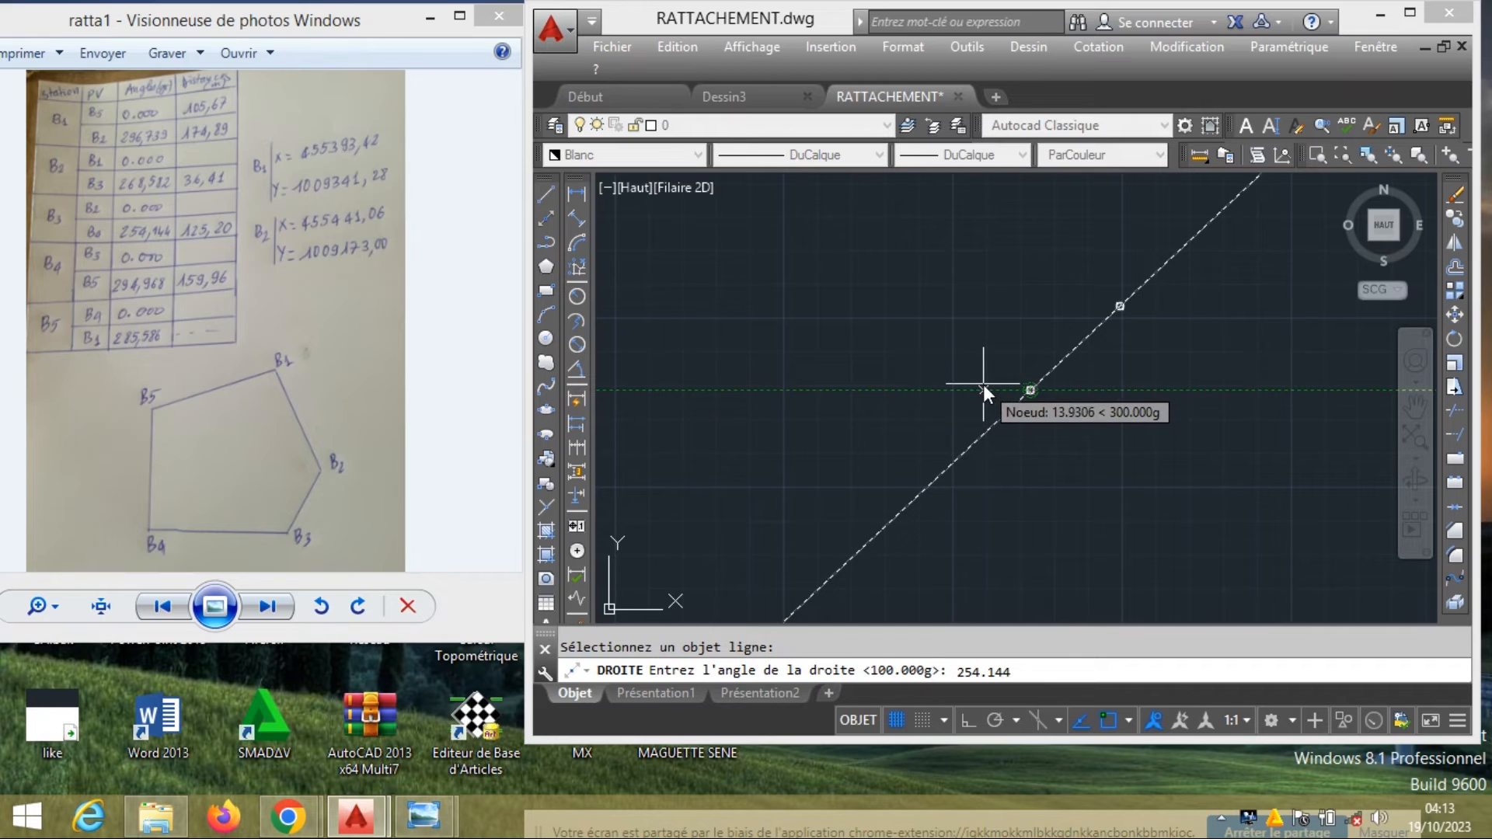
pyautogui.press('Return')
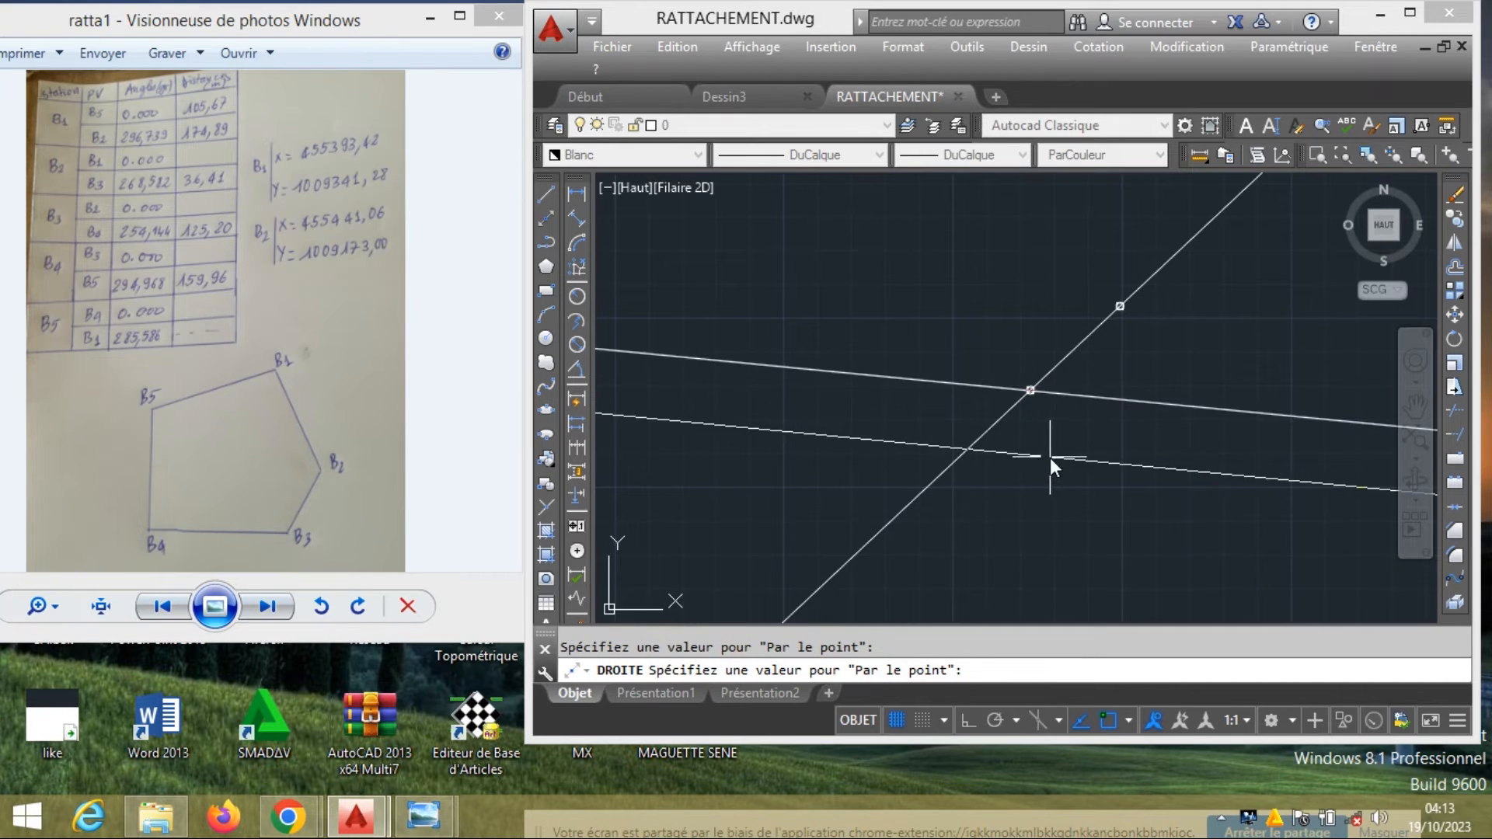
pyautogui.press('Escape')
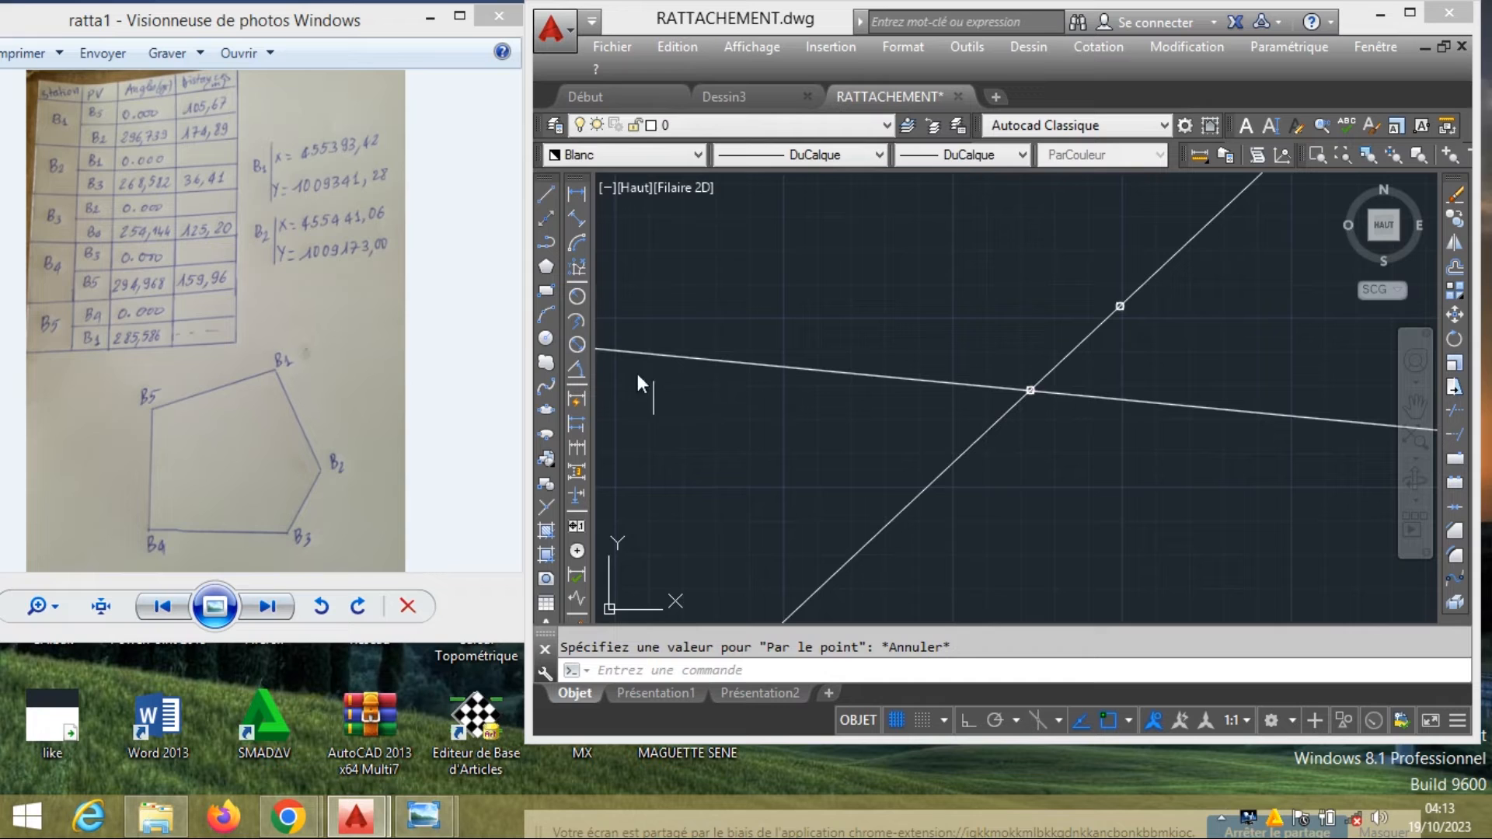
# Draw a circle centered on point B3 with a radius of 125.20
pyautogui.click(546, 340)
pyautogui.moveTo(976, 406); pyautogui.dragTo(1090, 439, button='middle')
pyautogui.scroll(2, 1153, 427)
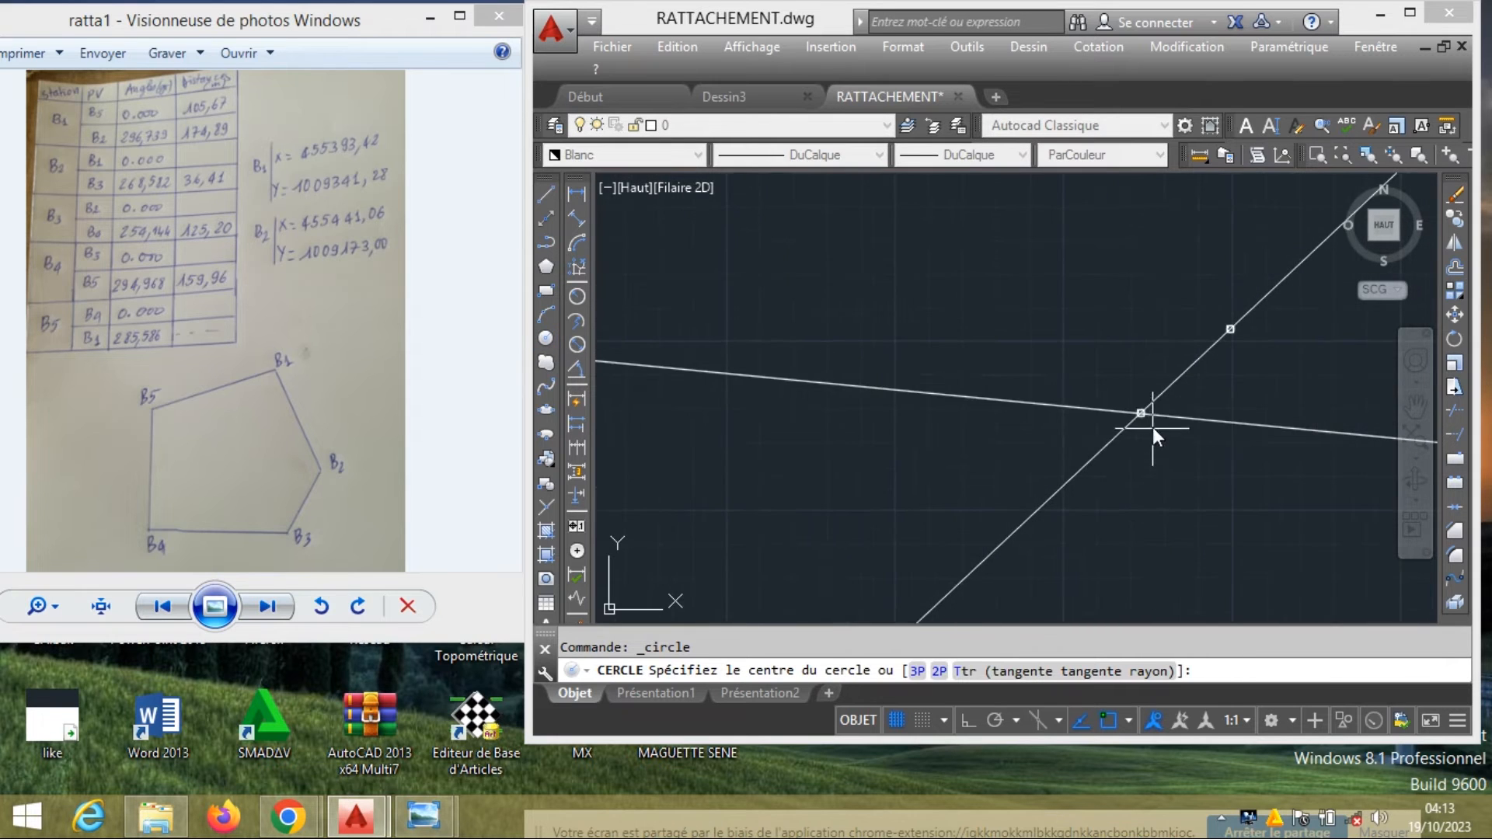
pyautogui.click(1141, 413)
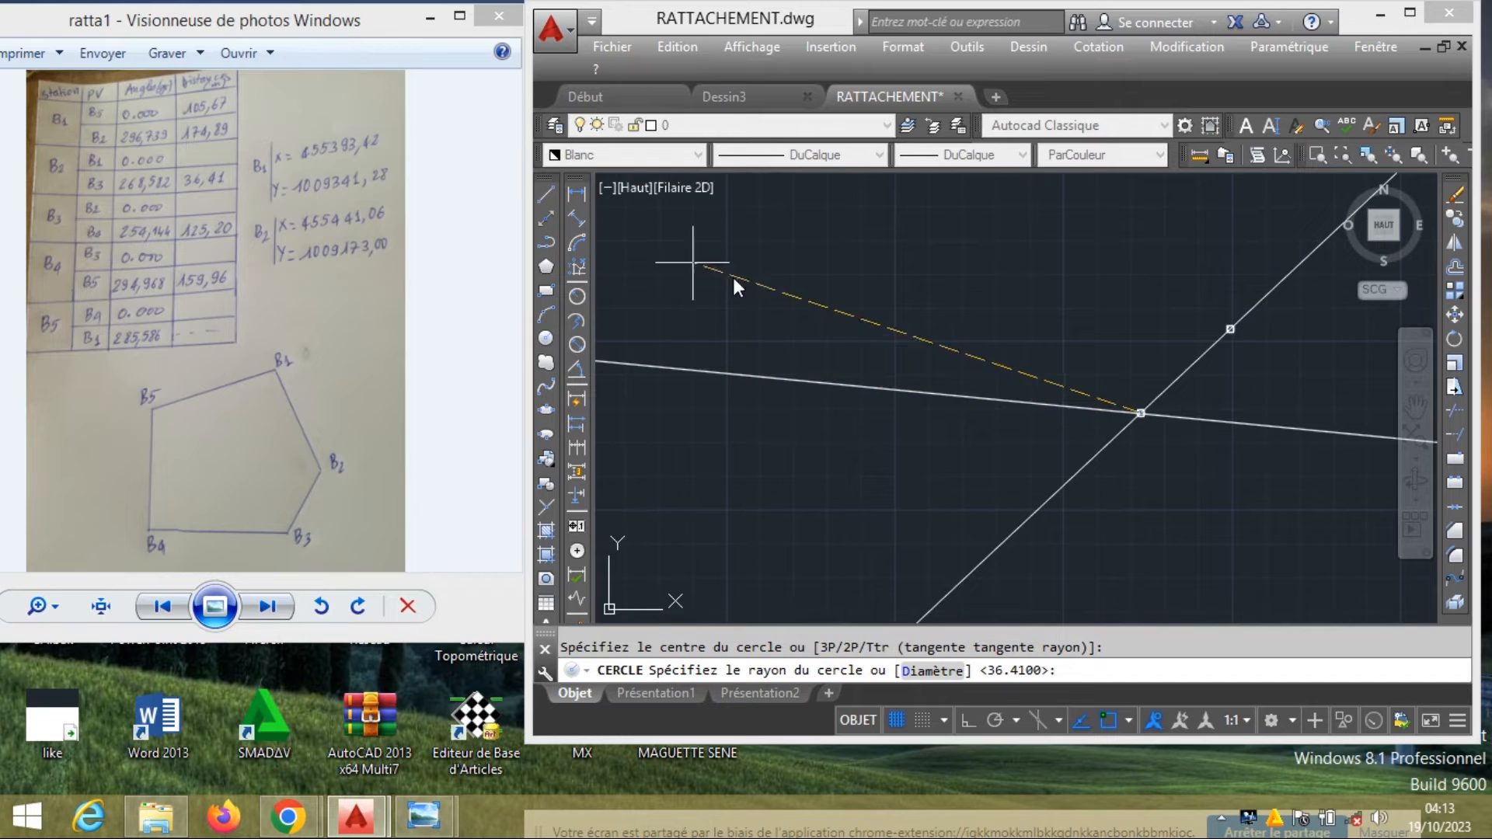
pyautogui.write('125.')
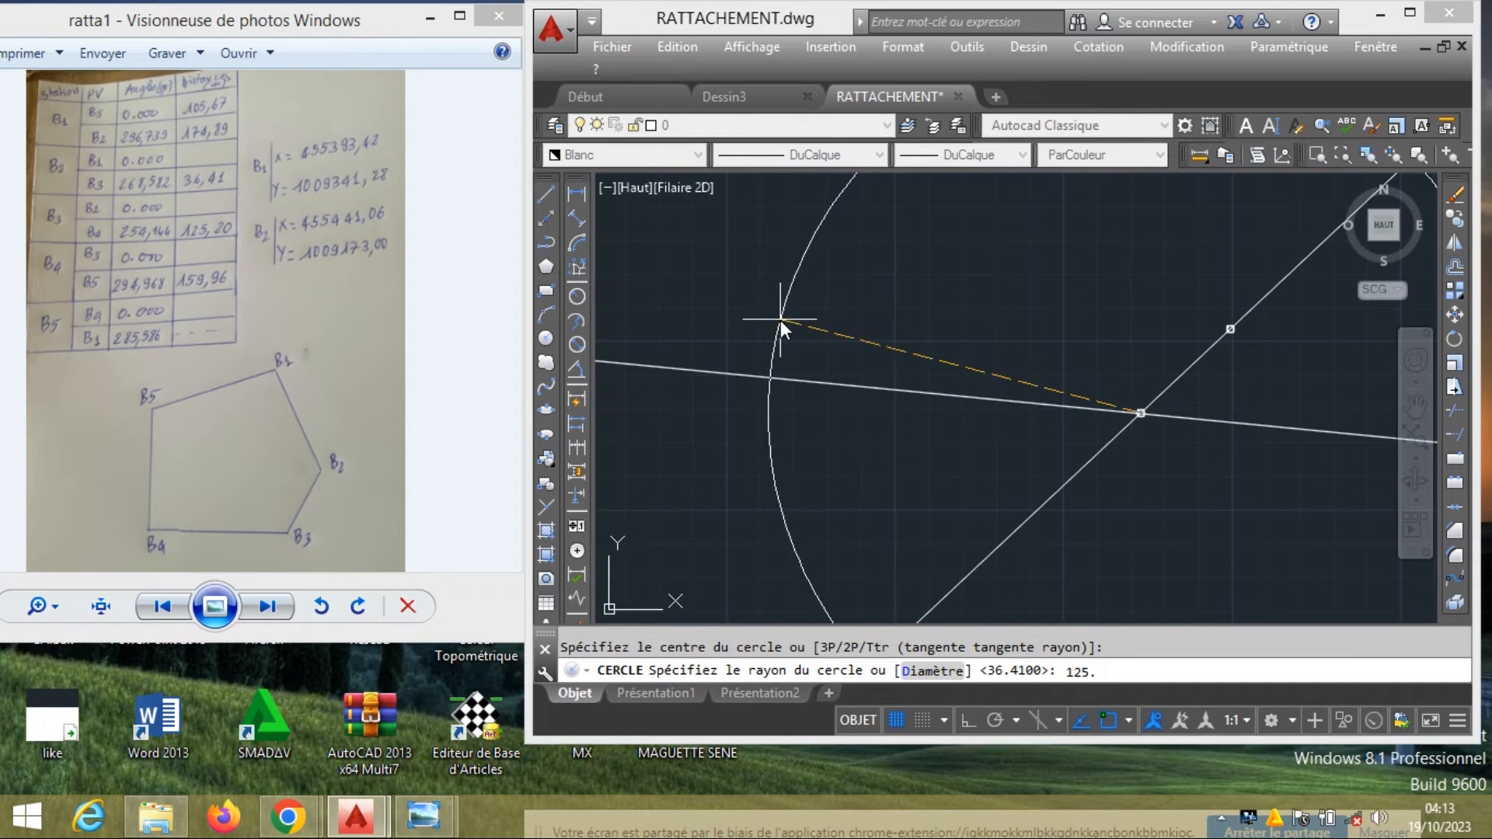
pyautogui.write('20')
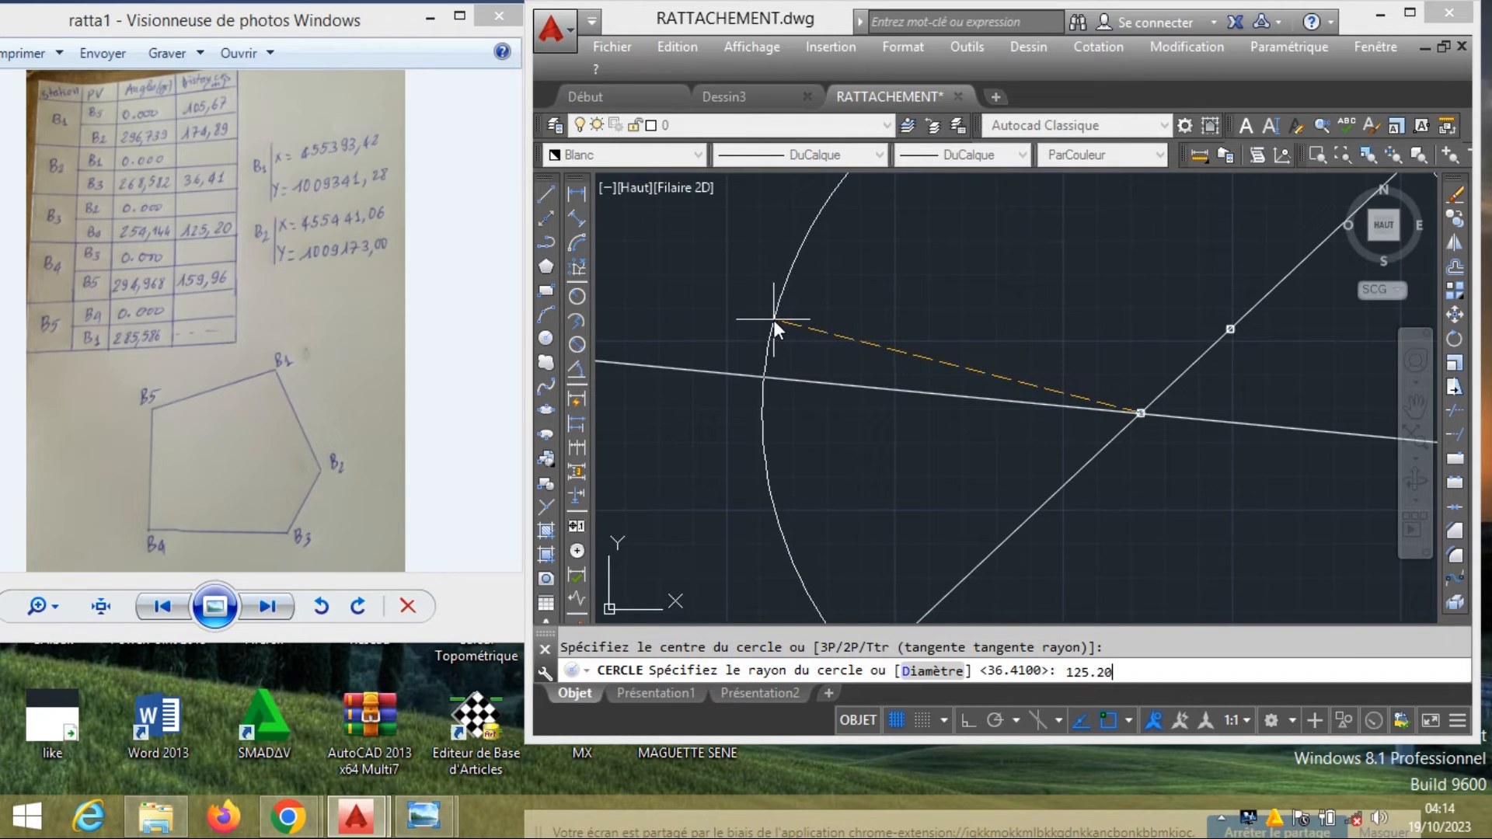
pyautogui.press('Return')
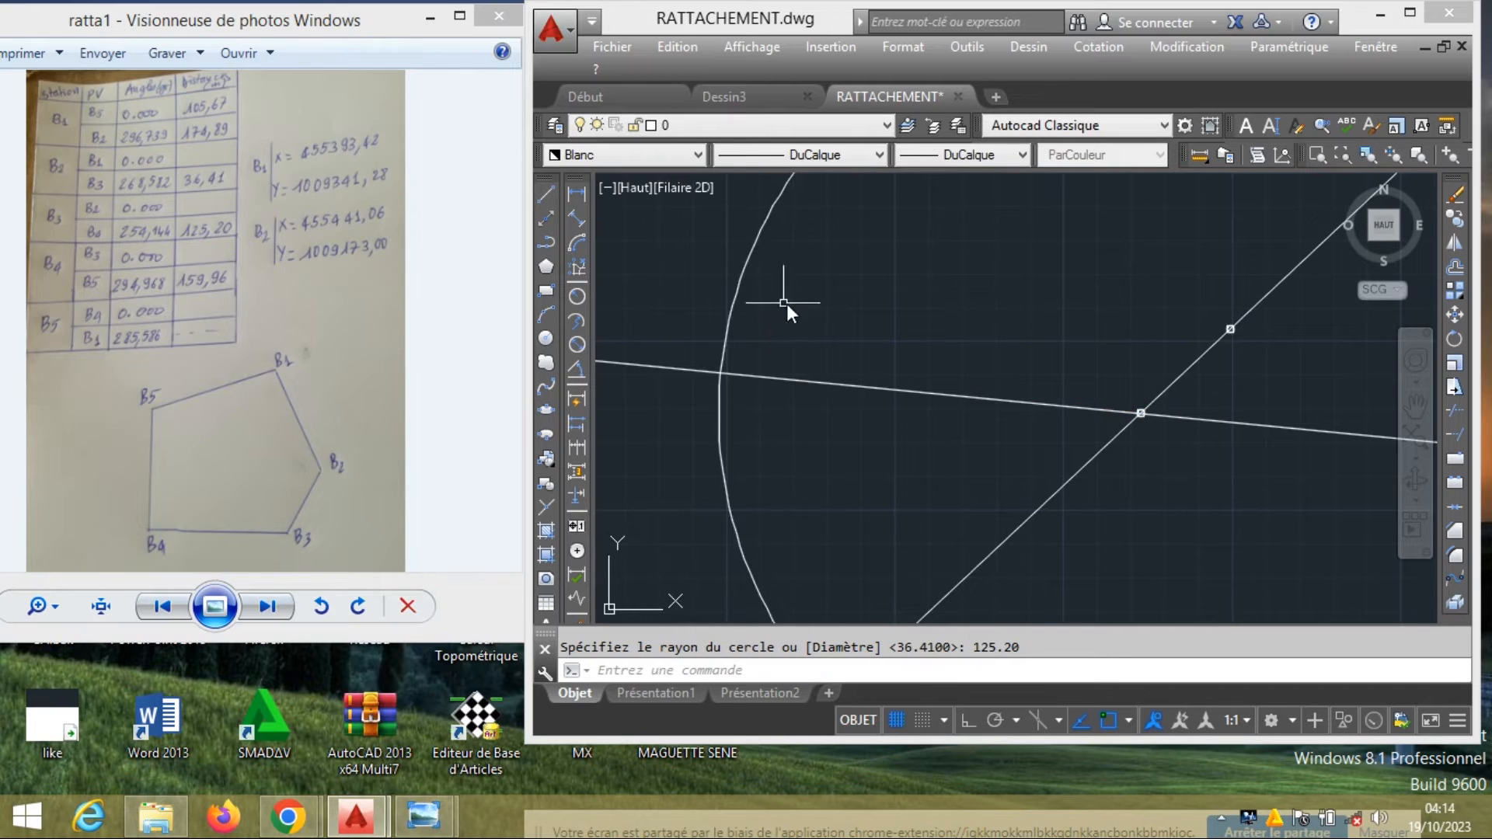
# Mark B4 with a point where the circle crosses the angled construction line west of B3
pyautogui.scroll(-2, 787, 304)
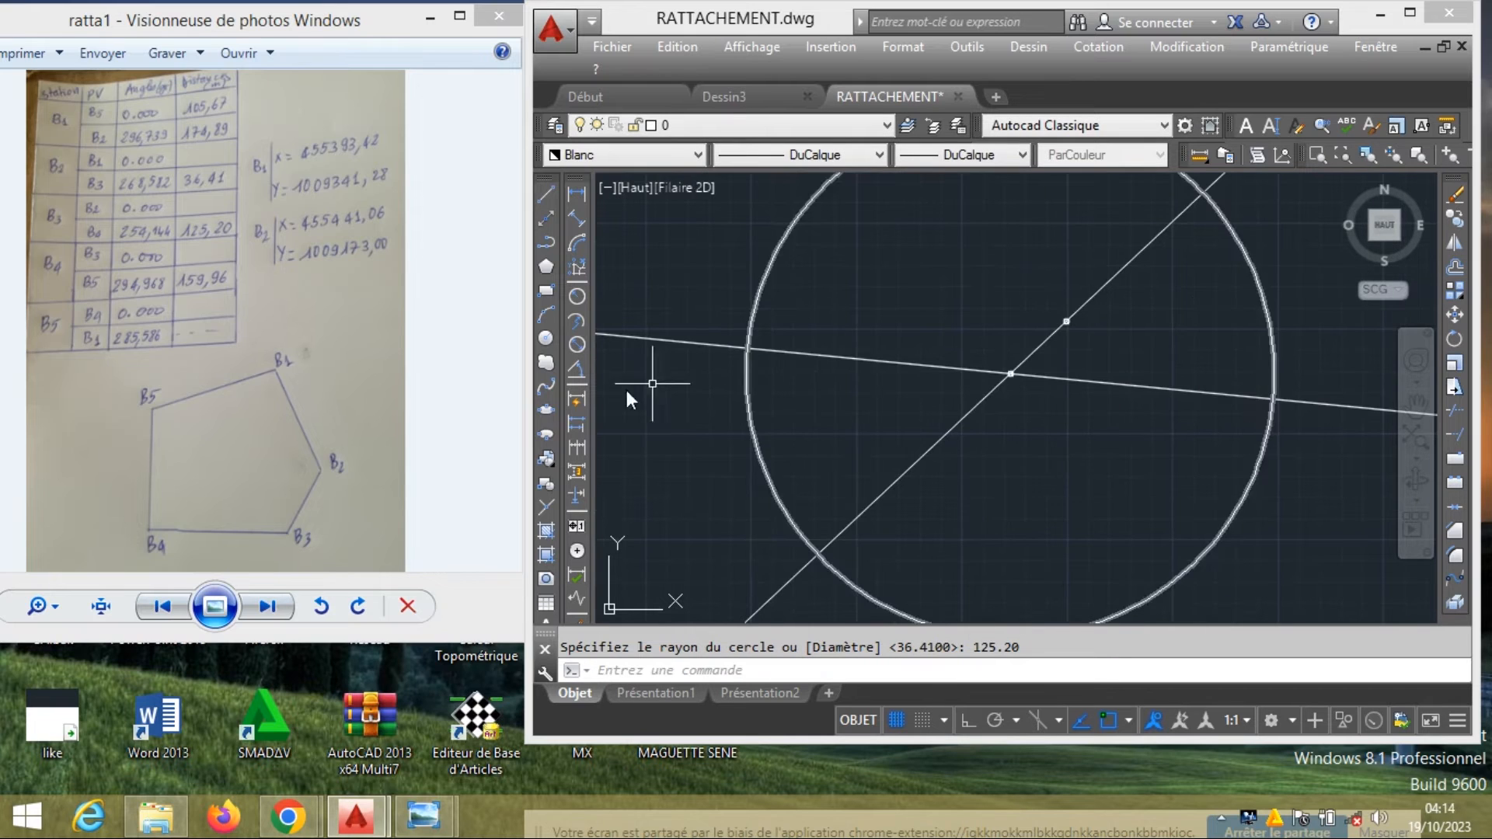
pyautogui.click(546, 506)
pyautogui.click(746, 350)
pyautogui.moveTo(747, 408); pyautogui.dragTo(890, 420, button='middle')
pyautogui.press('Escape')
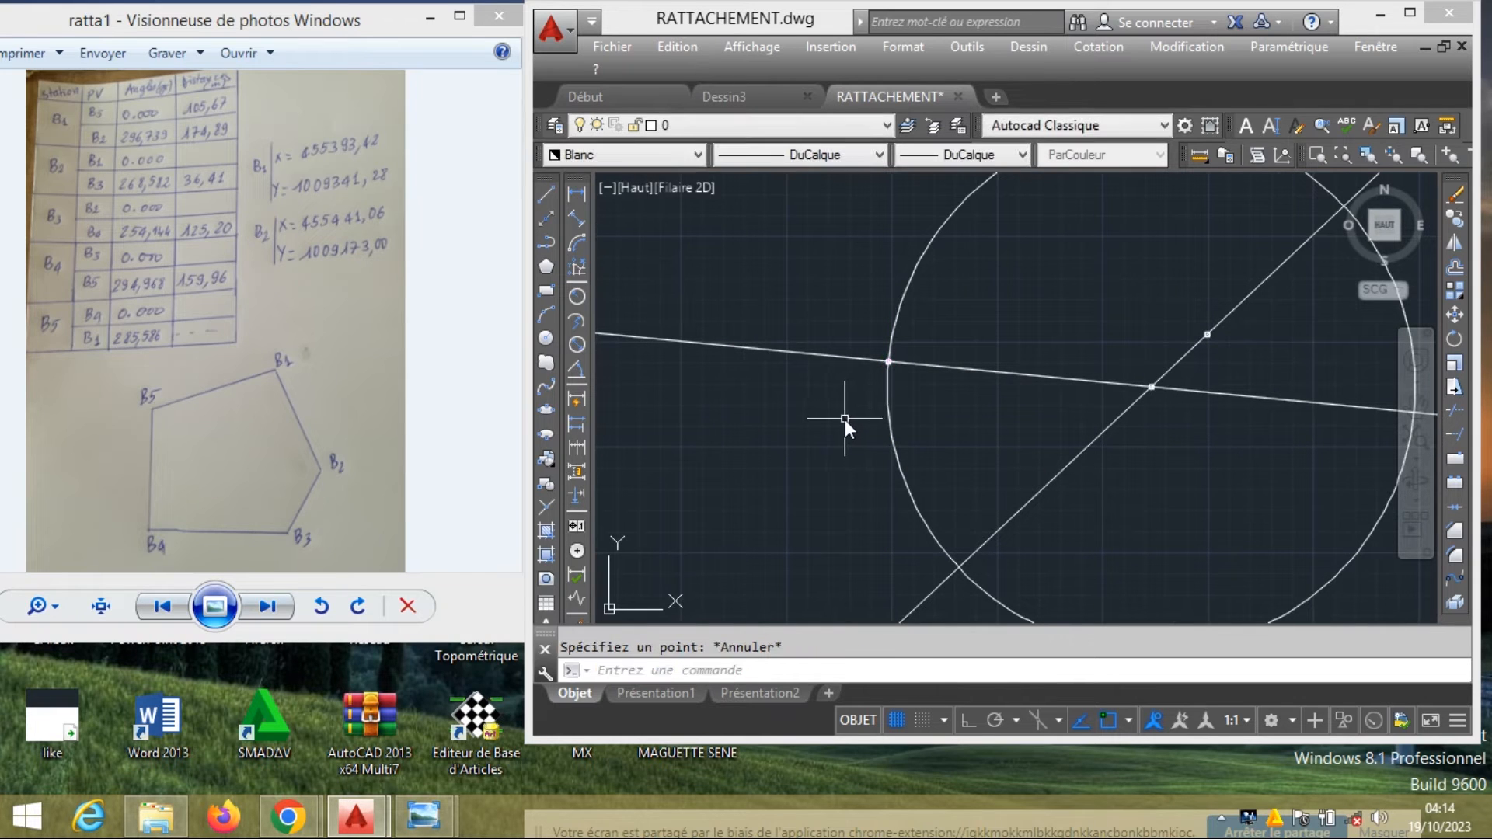
# Erase the circle around B3 and the construction line running through B2 and B3
pyautogui.click(1107, 520)
pyautogui.click(879, 526)
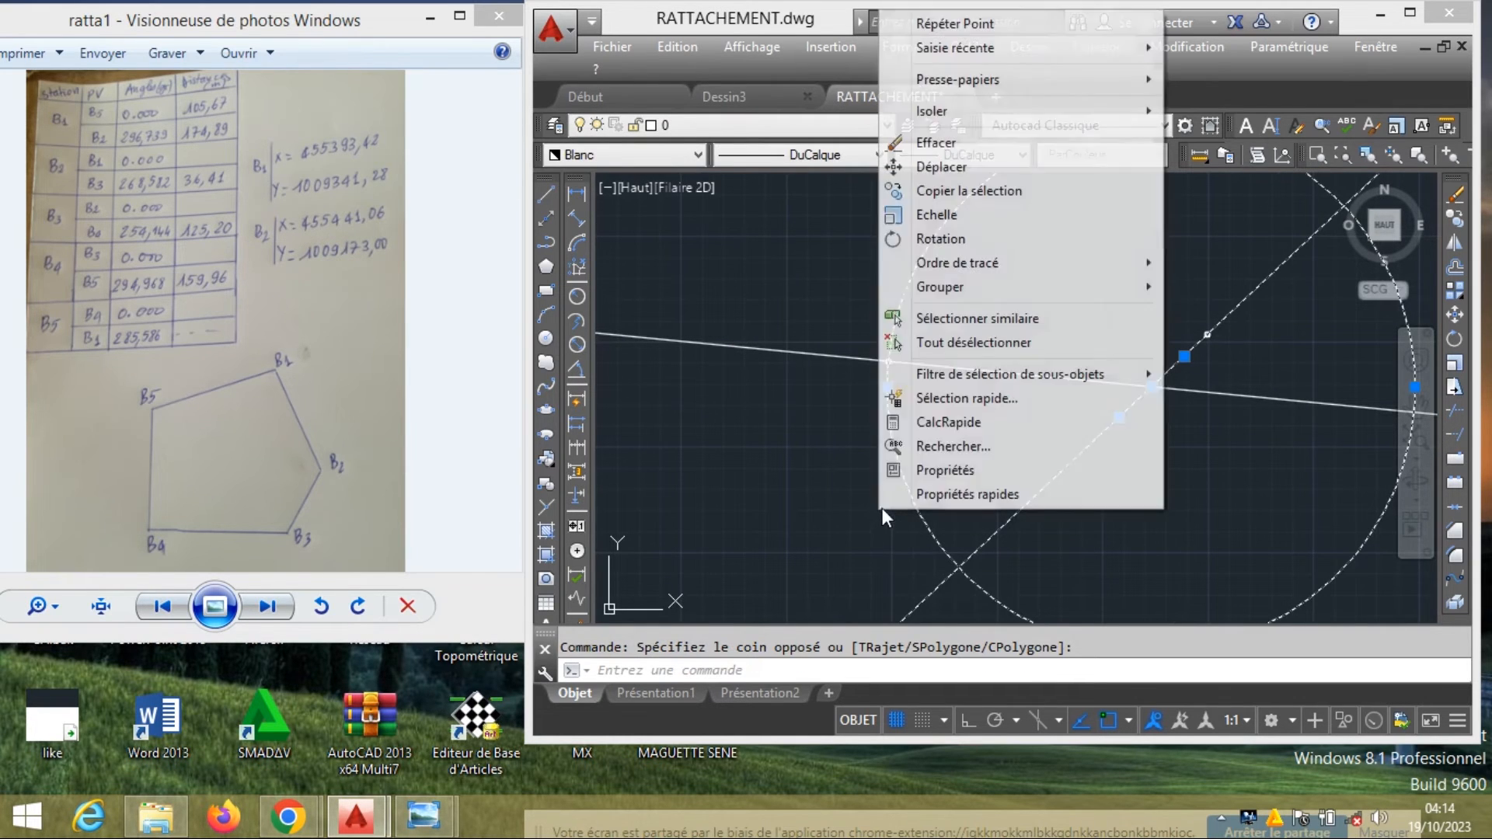
pyautogui.rightClick(883, 508)
pyautogui.click(942, 144)
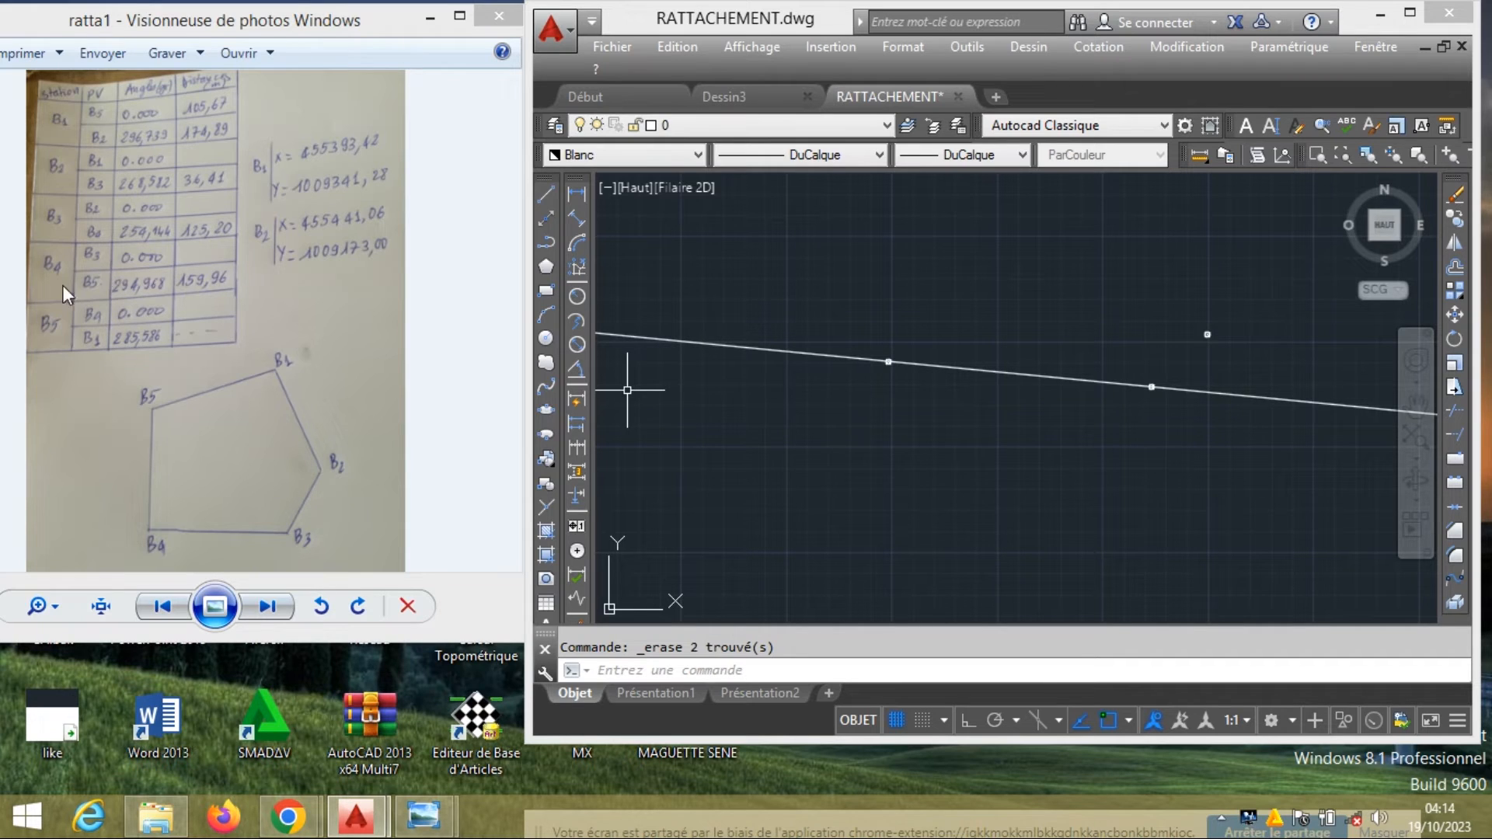
# Add an aligned dimension between points B5 and B1 on the upper construction line, placing its text just below the line
pyautogui.scroll(-4, 1040, 403)
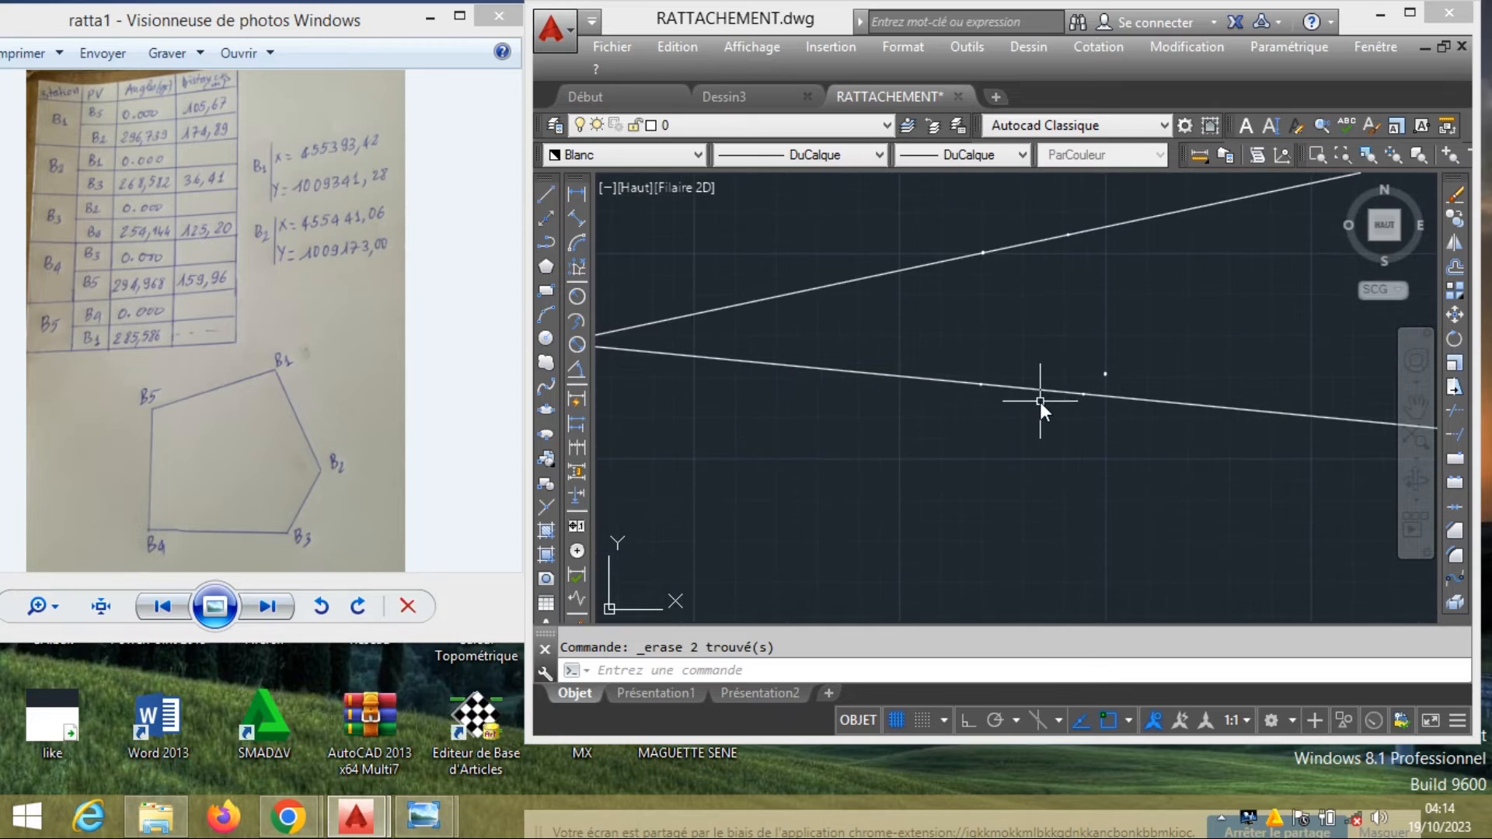
pyautogui.scroll(2, 1042, 404)
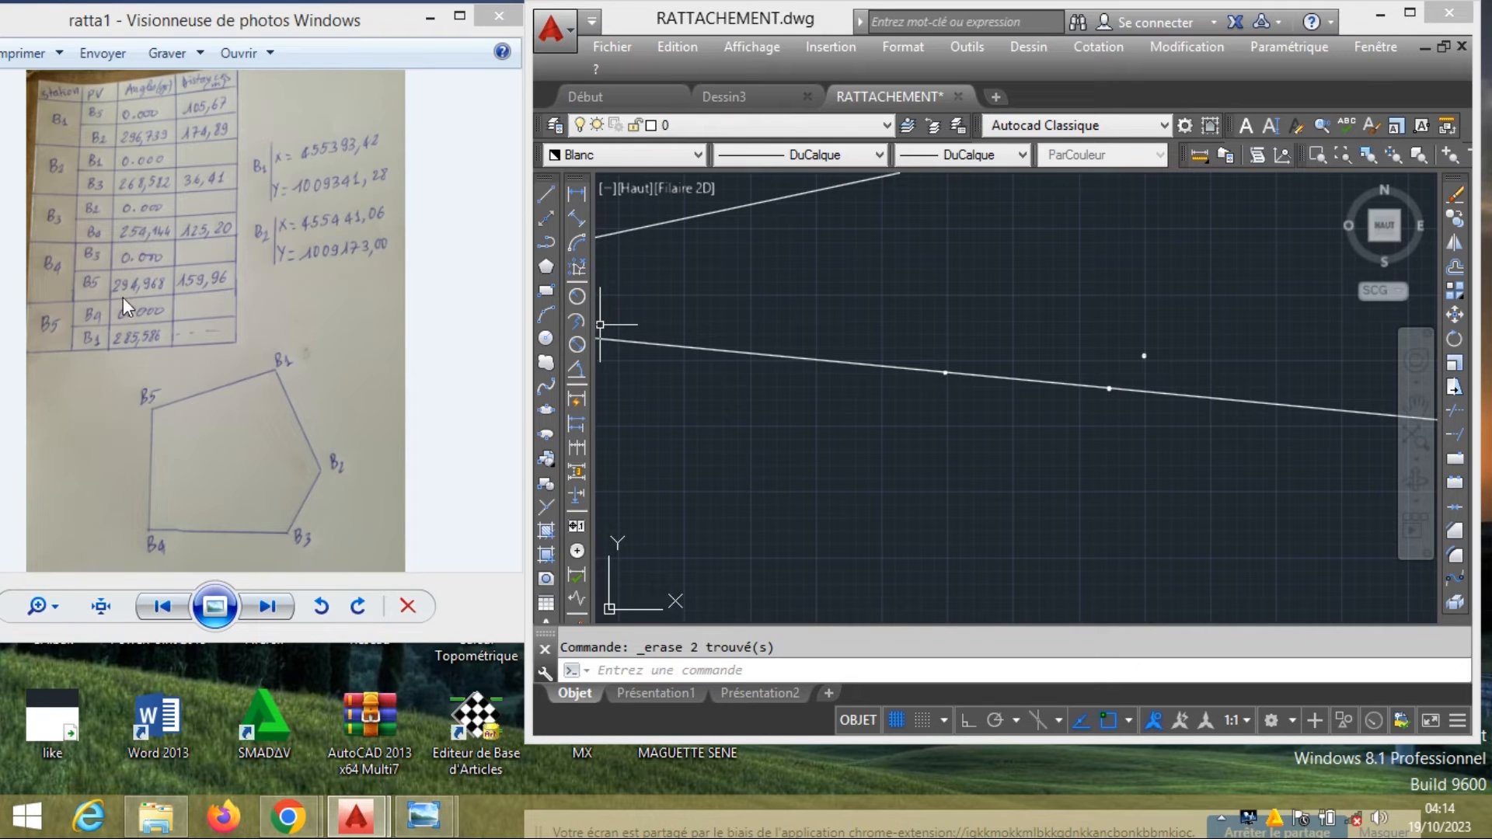
pyautogui.scroll(-2, 783, 192)
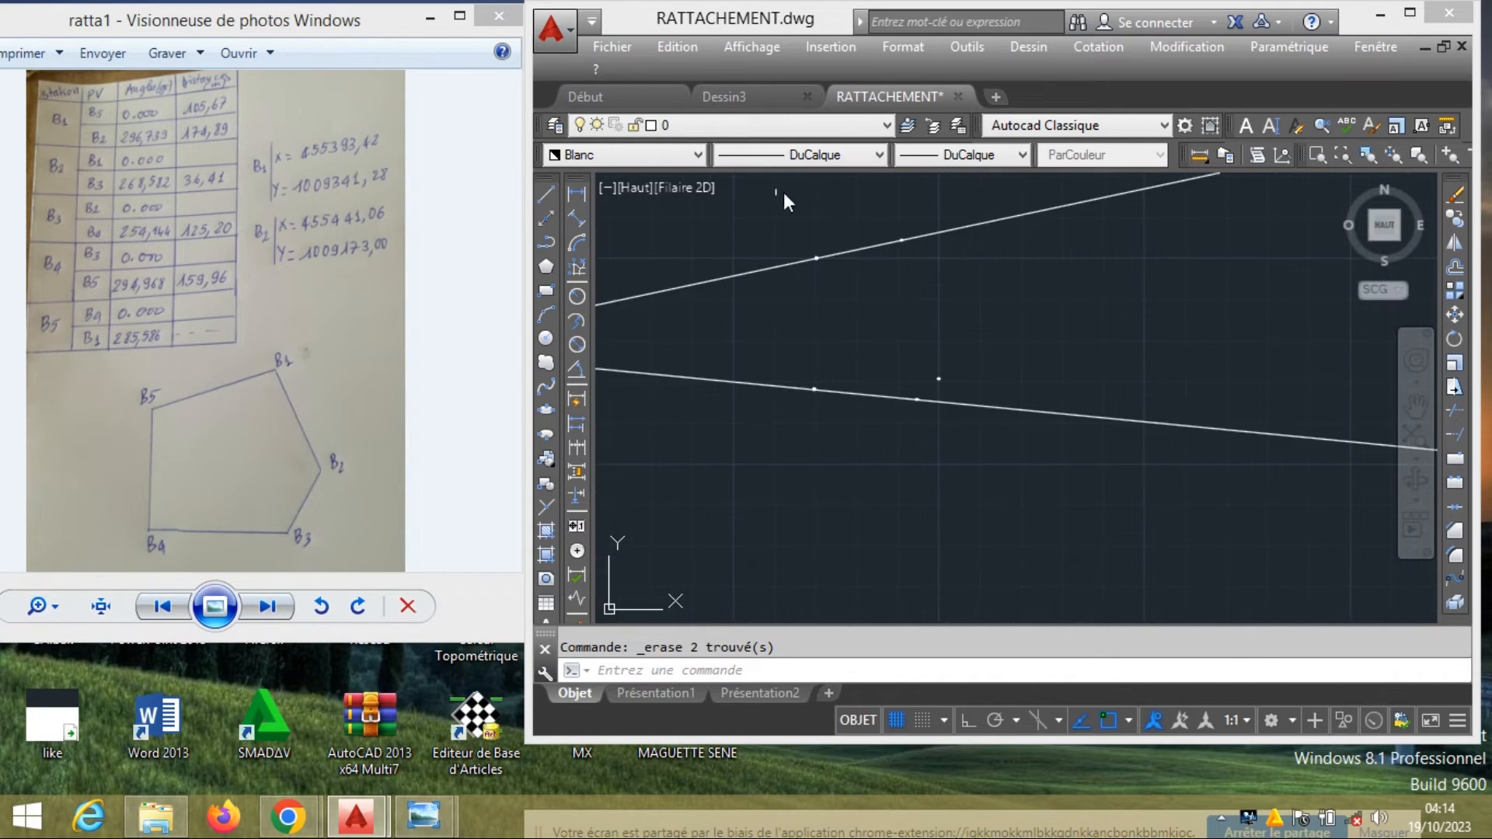
pyautogui.scroll(5, 861, 324)
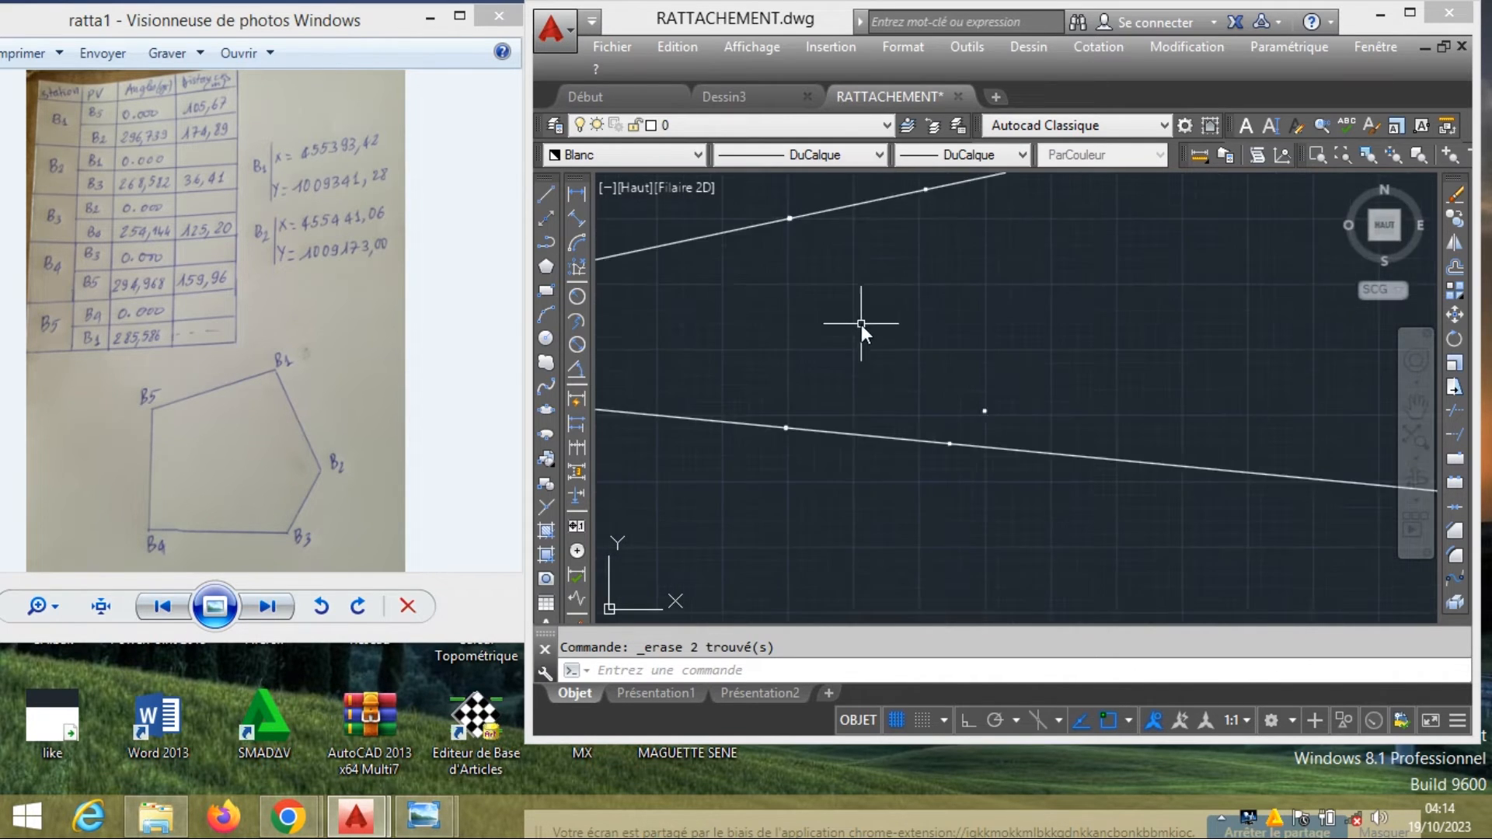
pyautogui.click(576, 219)
pyautogui.scroll(3, 789, 303)
pyautogui.click(690, 246)
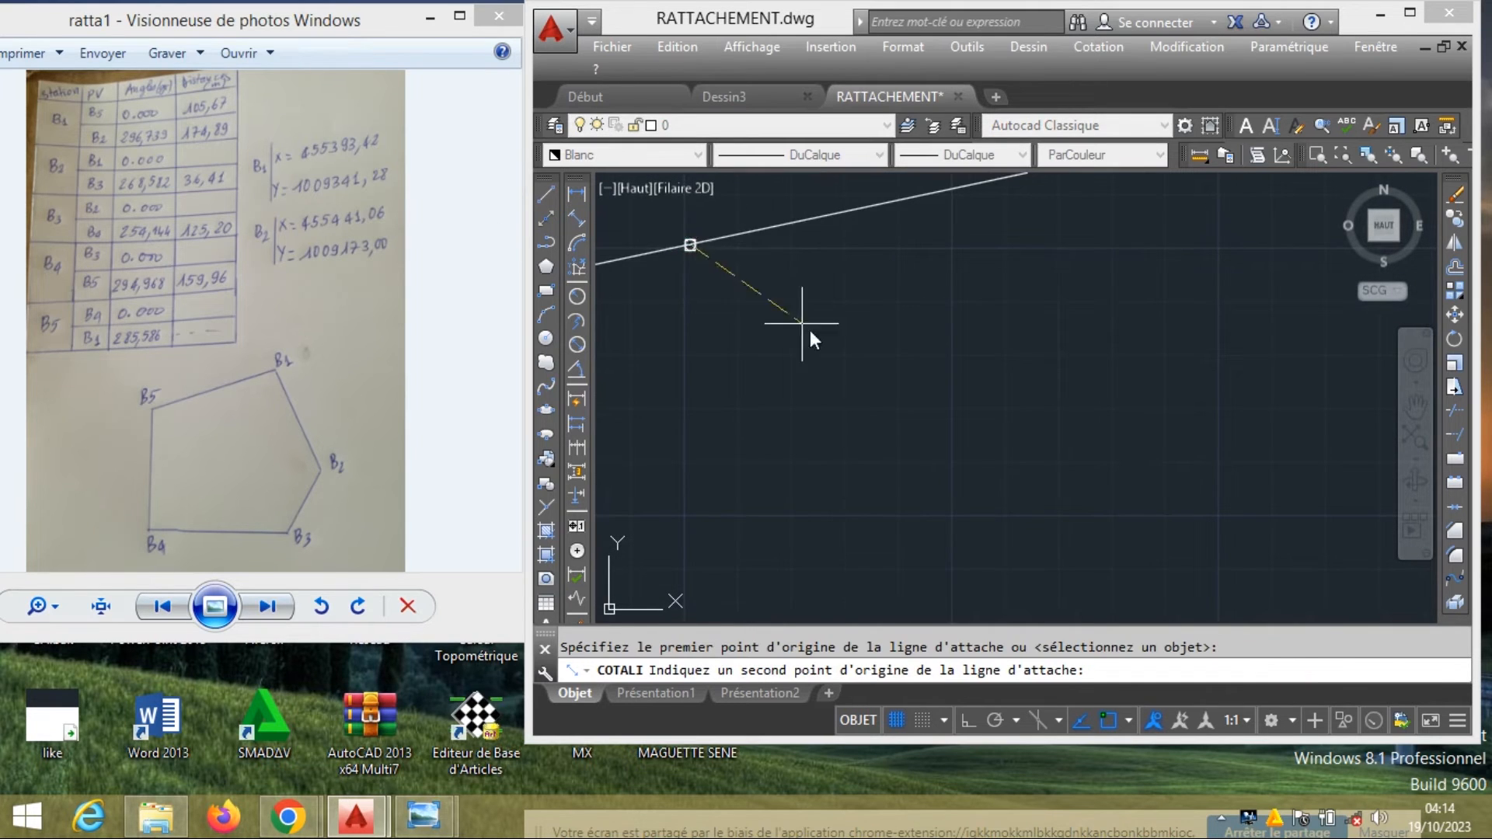
pyautogui.scroll(-4, 810, 329)
pyautogui.click(997, 258)
pyautogui.scroll(2, 902, 299)
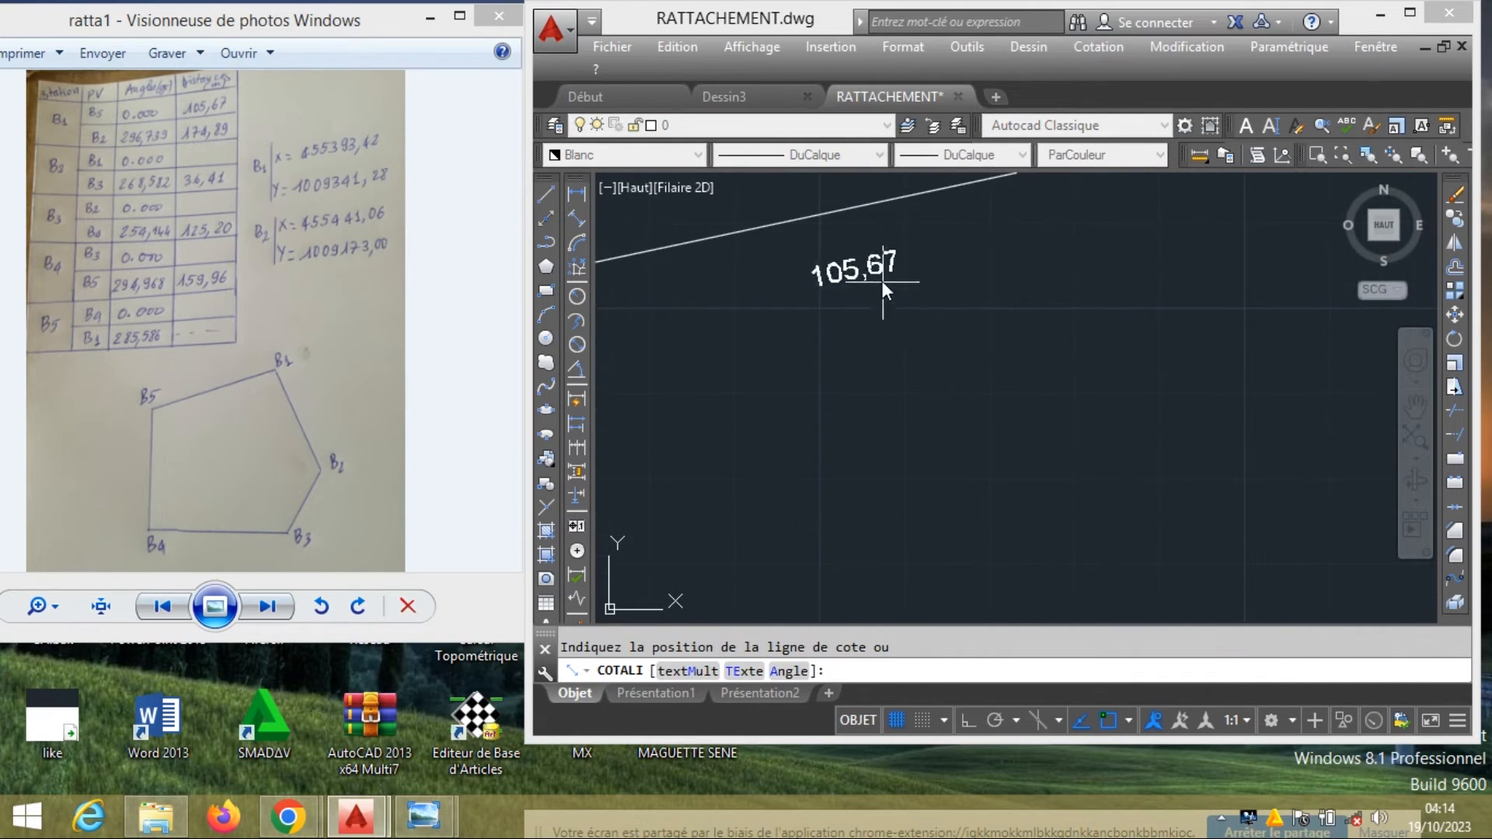
pyautogui.click(879, 274)
# Add an aligned dimension for the side between points B1 and B2
pyautogui.rightClick(891, 329)
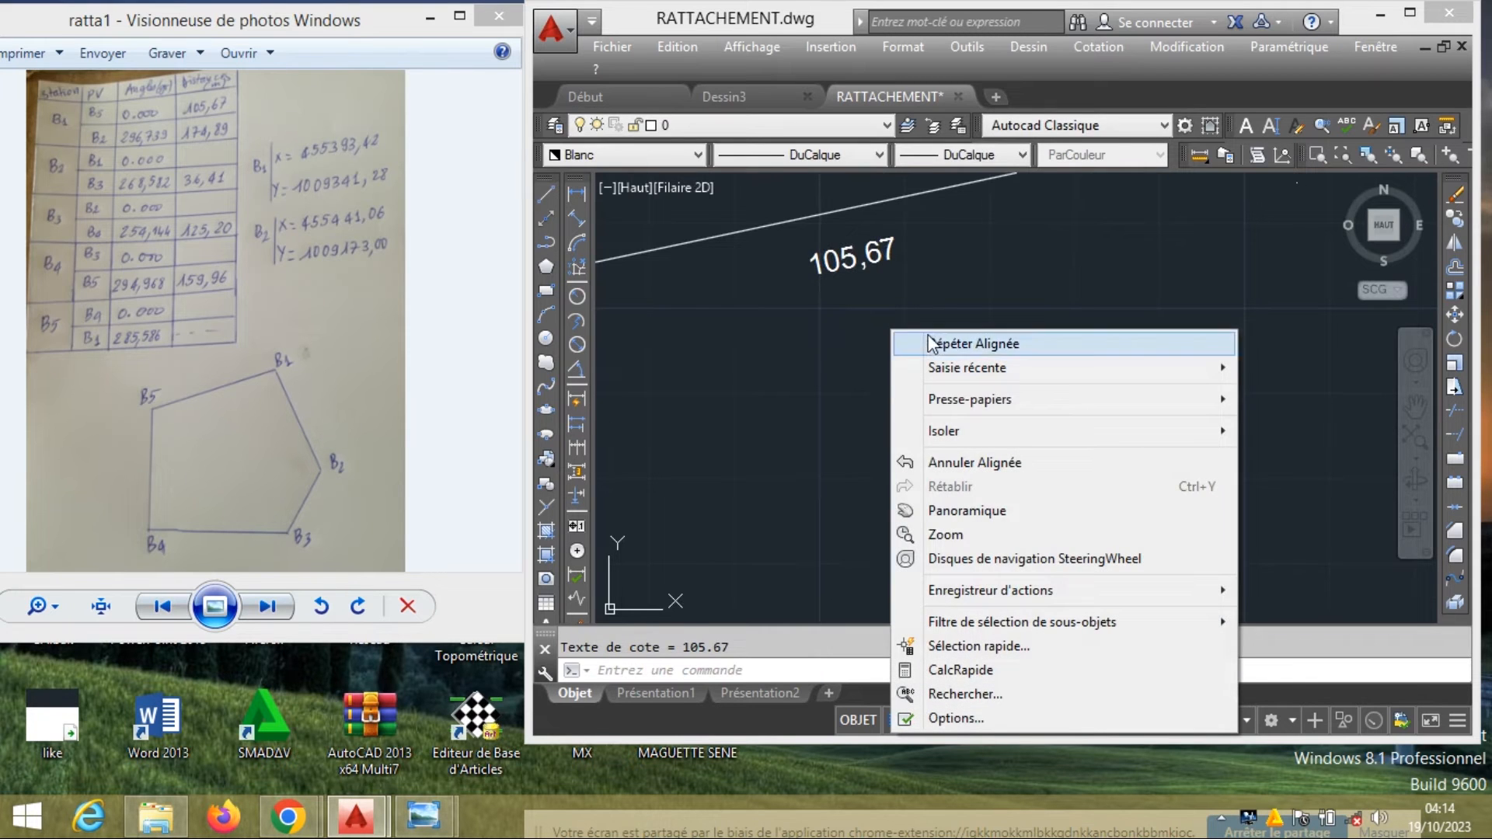
pyautogui.click(964, 343)
pyautogui.scroll(-2, 972, 342)
pyautogui.click(1071, 242)
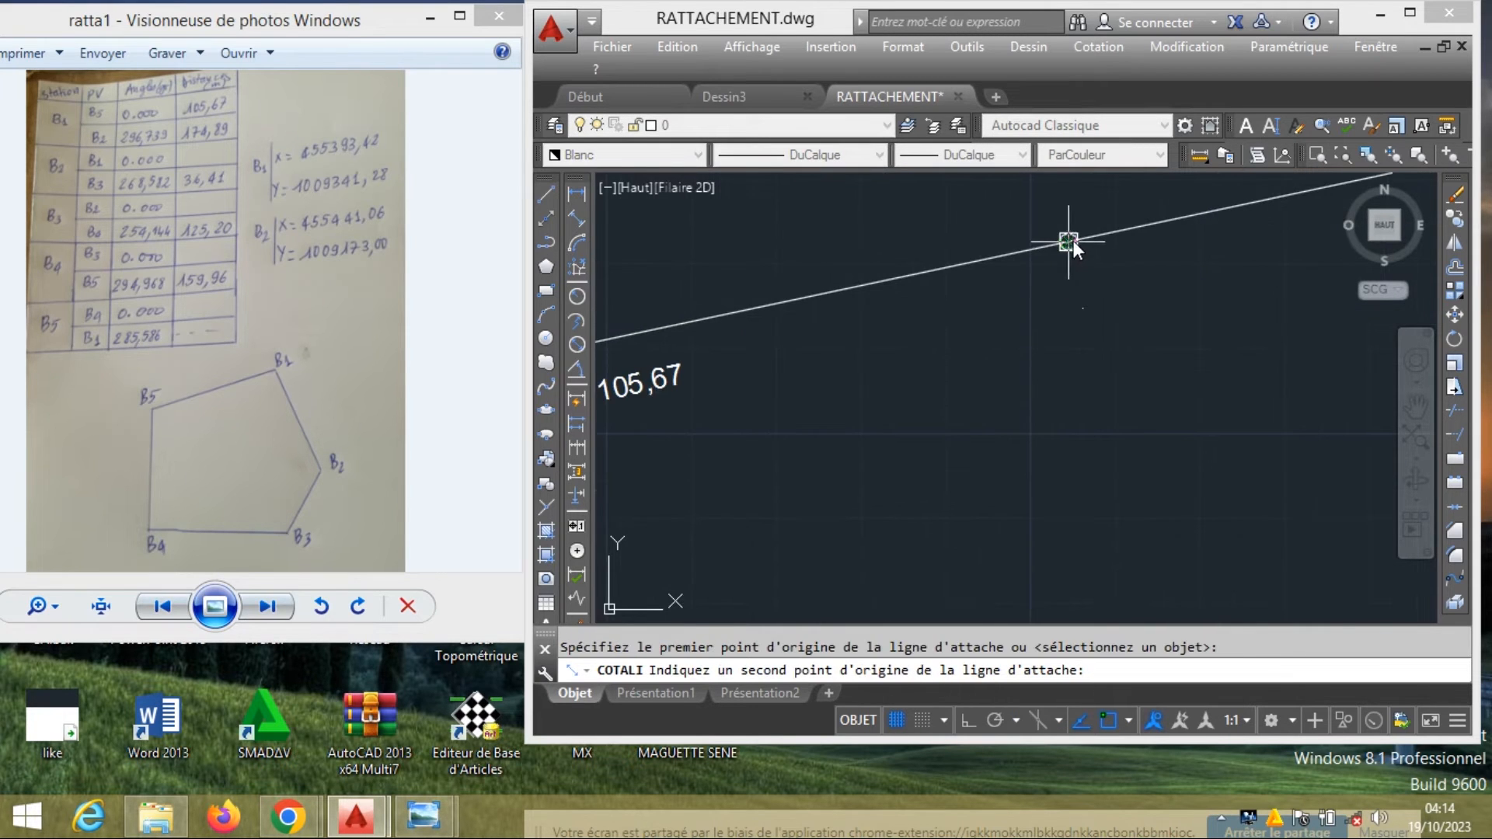
pyautogui.scroll(-2, 1073, 242)
pyautogui.scroll(2, 1127, 458)
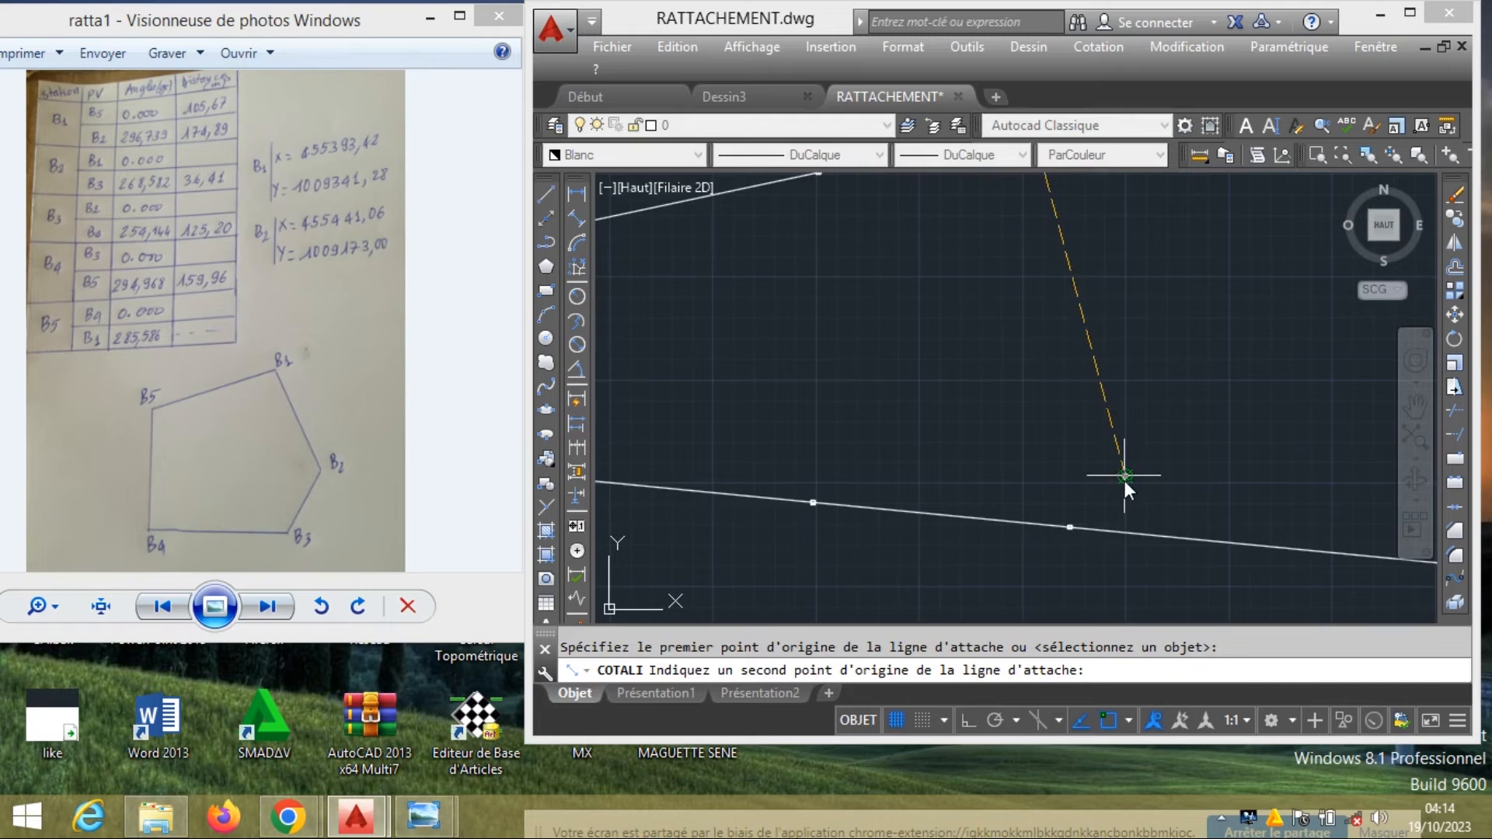
pyautogui.click(1124, 480)
pyautogui.scroll(3, 1074, 299)
pyautogui.click(1074, 292)
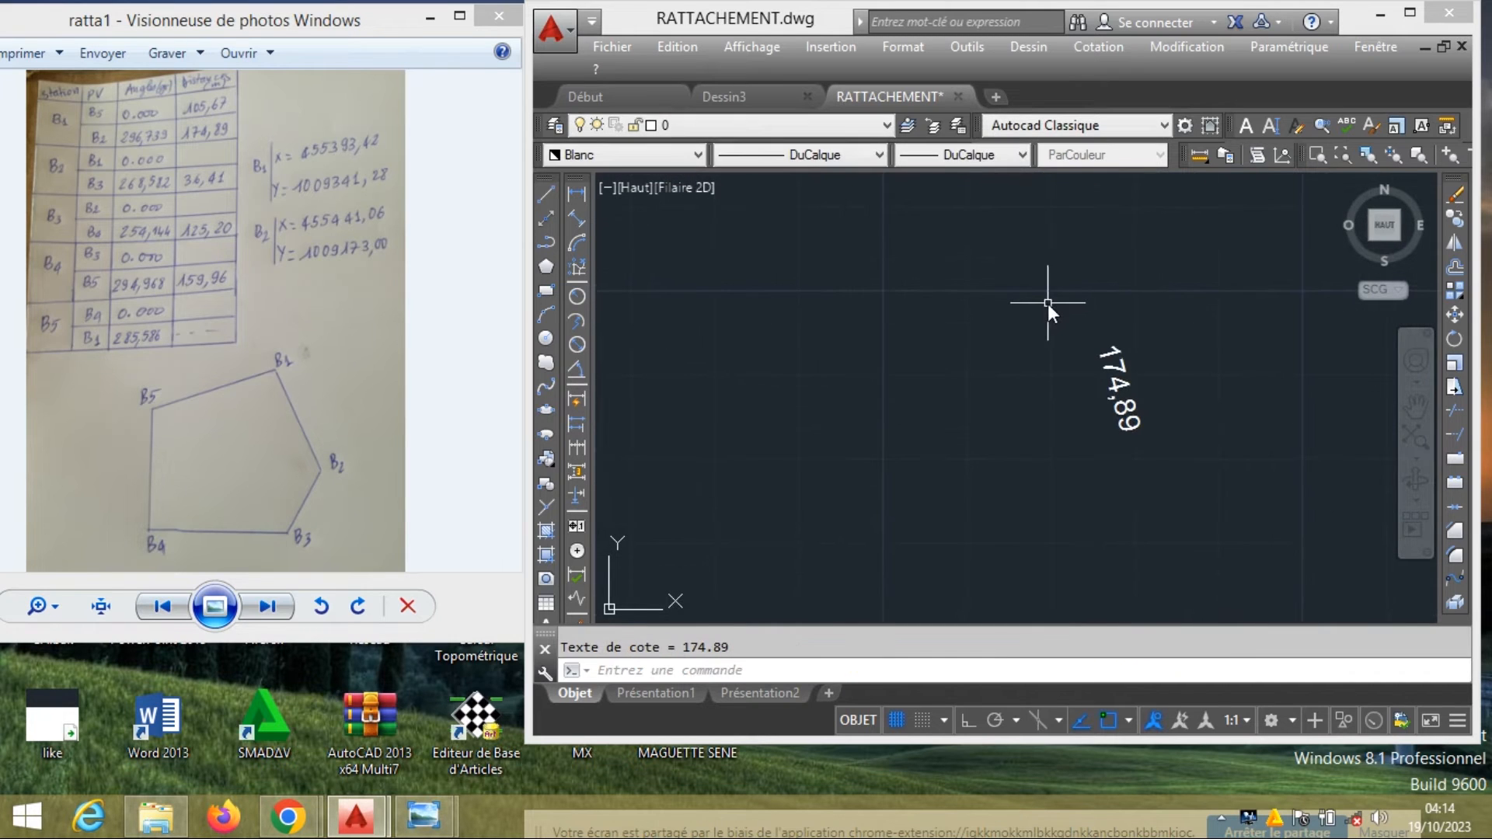
# Add an aligned dimension for the short side between points B2 and B3
pyautogui.scroll(-2, 1044, 305)
pyautogui.scroll(3, 1057, 435)
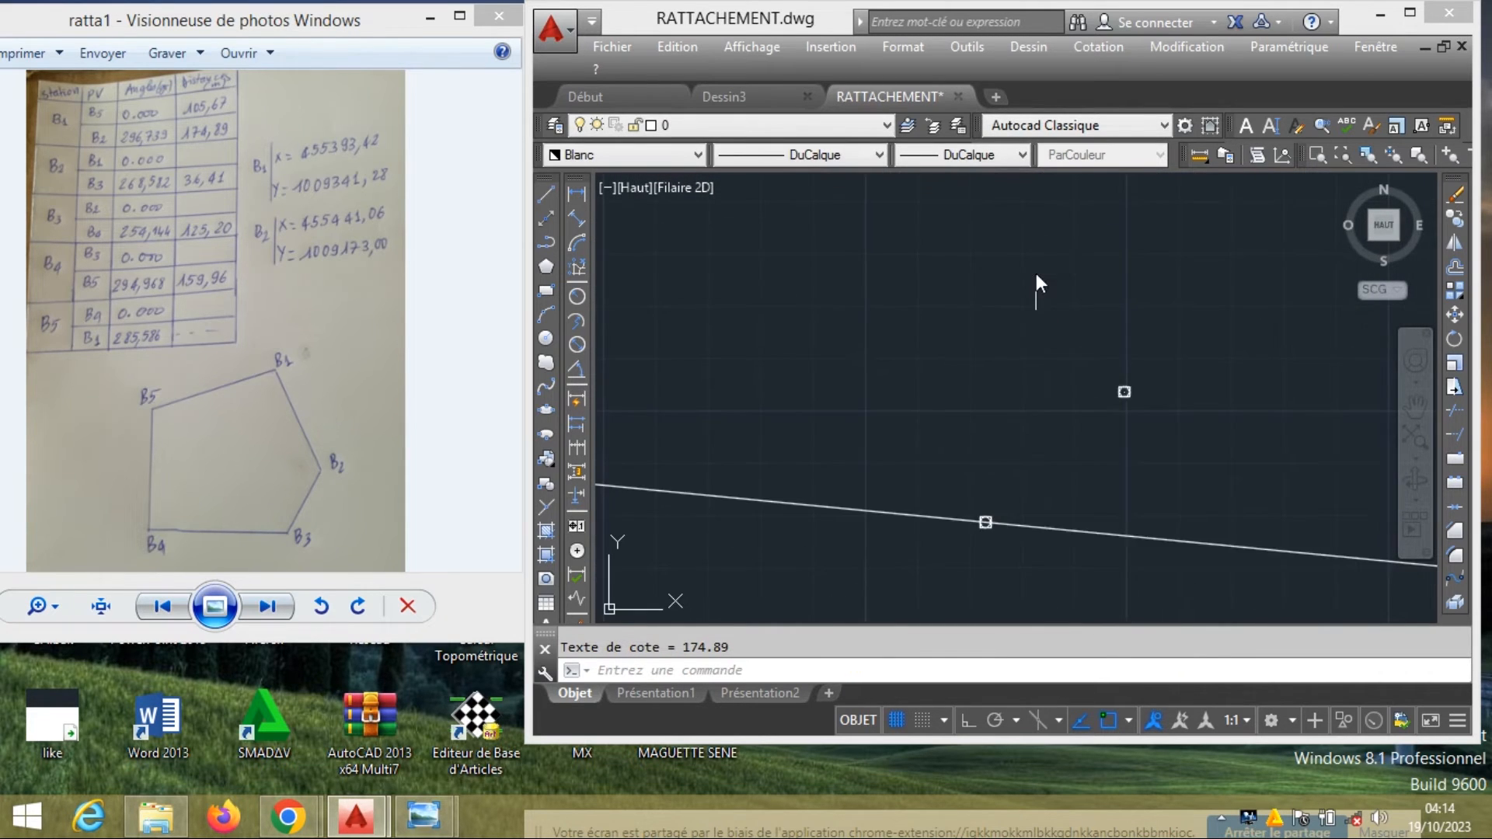
pyautogui.rightClick(1038, 285)
pyautogui.click(1063, 287)
pyautogui.click(1124, 391)
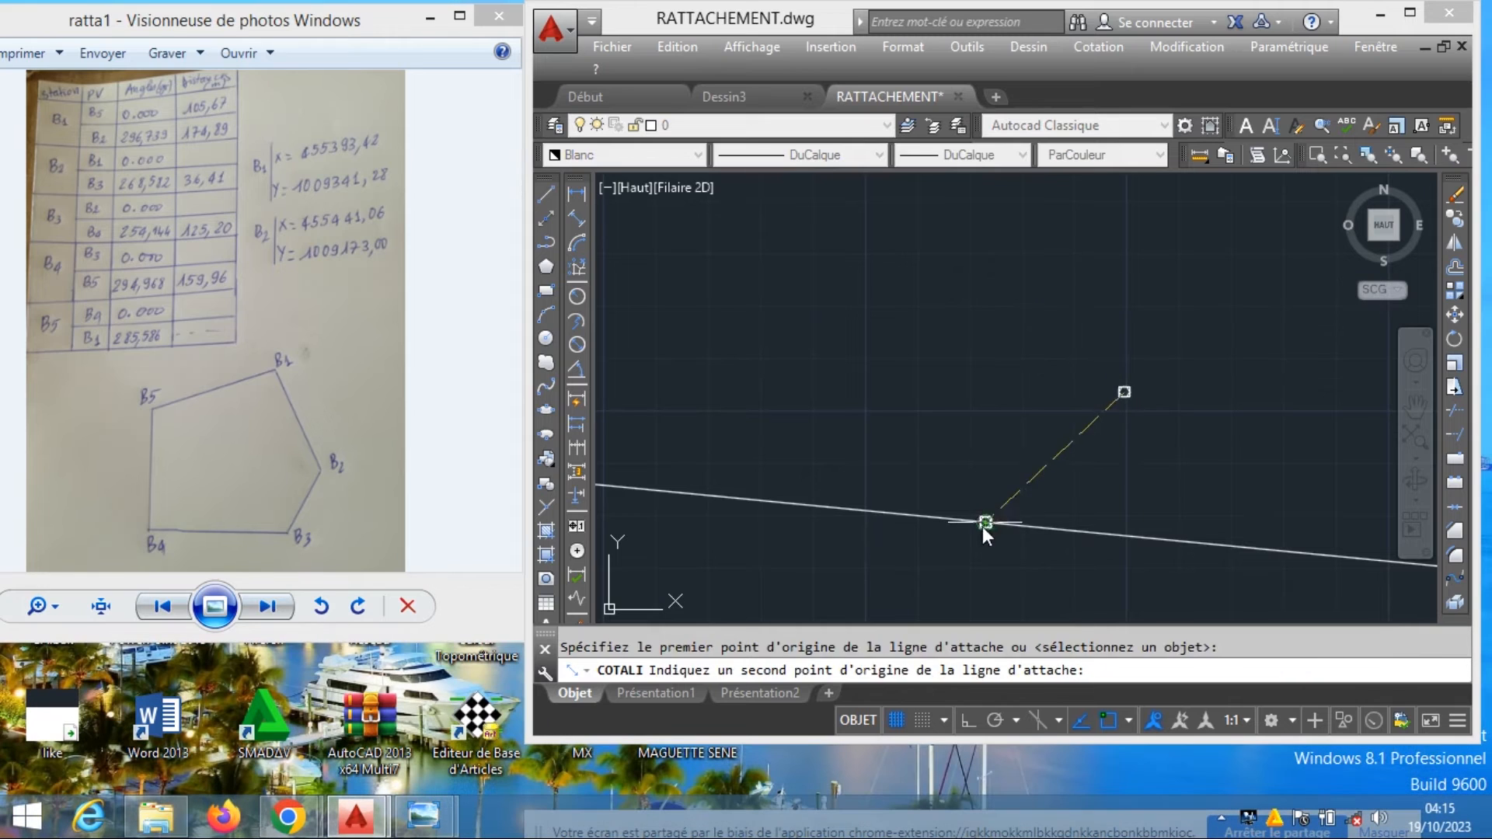
pyautogui.click(985, 522)
pyautogui.scroll(1, 1033, 478)
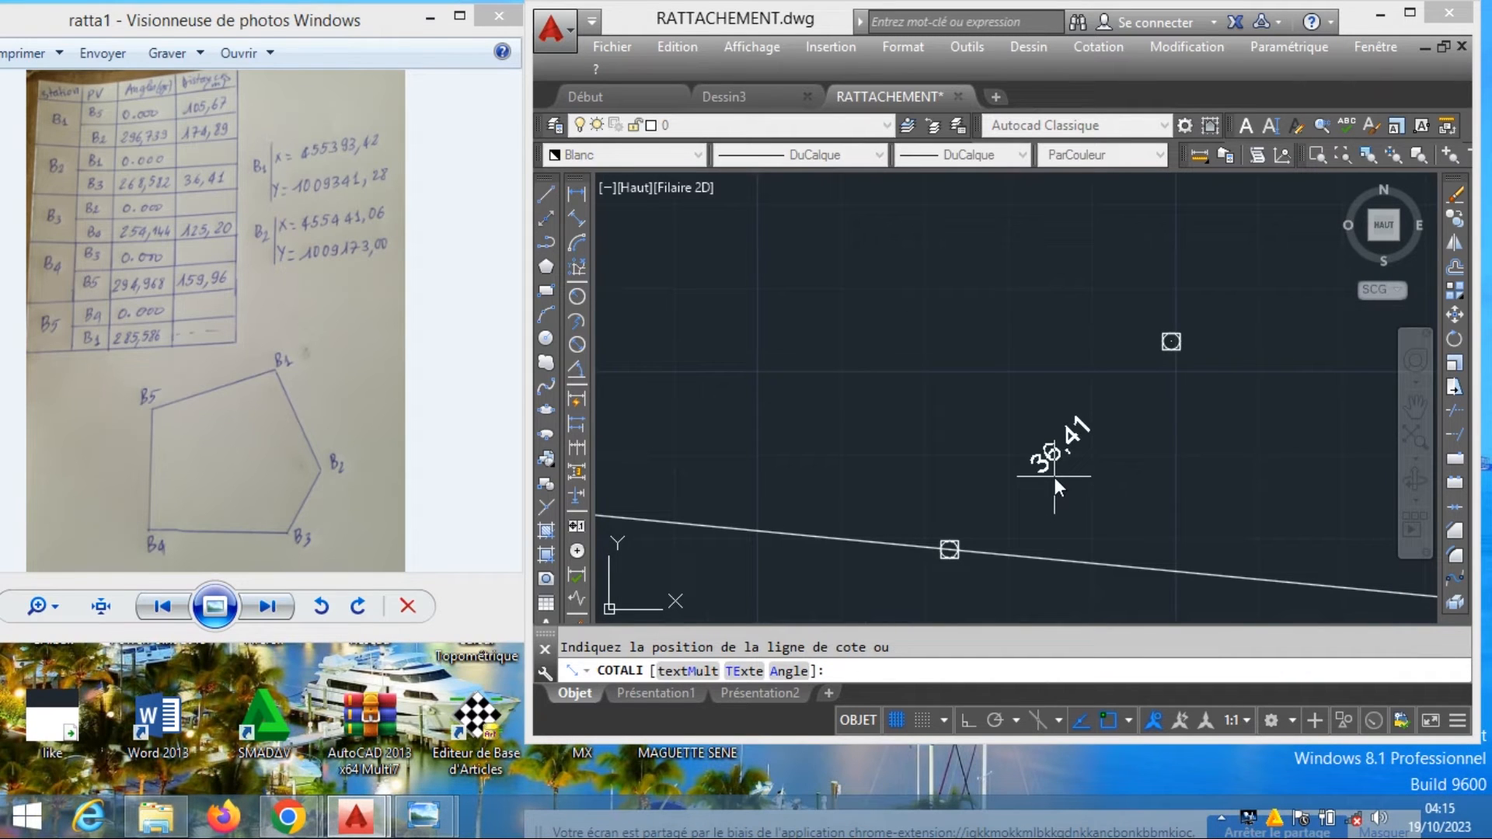
pyautogui.click(1056, 477)
# Add an aligned dimension between points B3 and B4, placing its text just above the construction line
pyautogui.scroll(-2, 1052, 469)
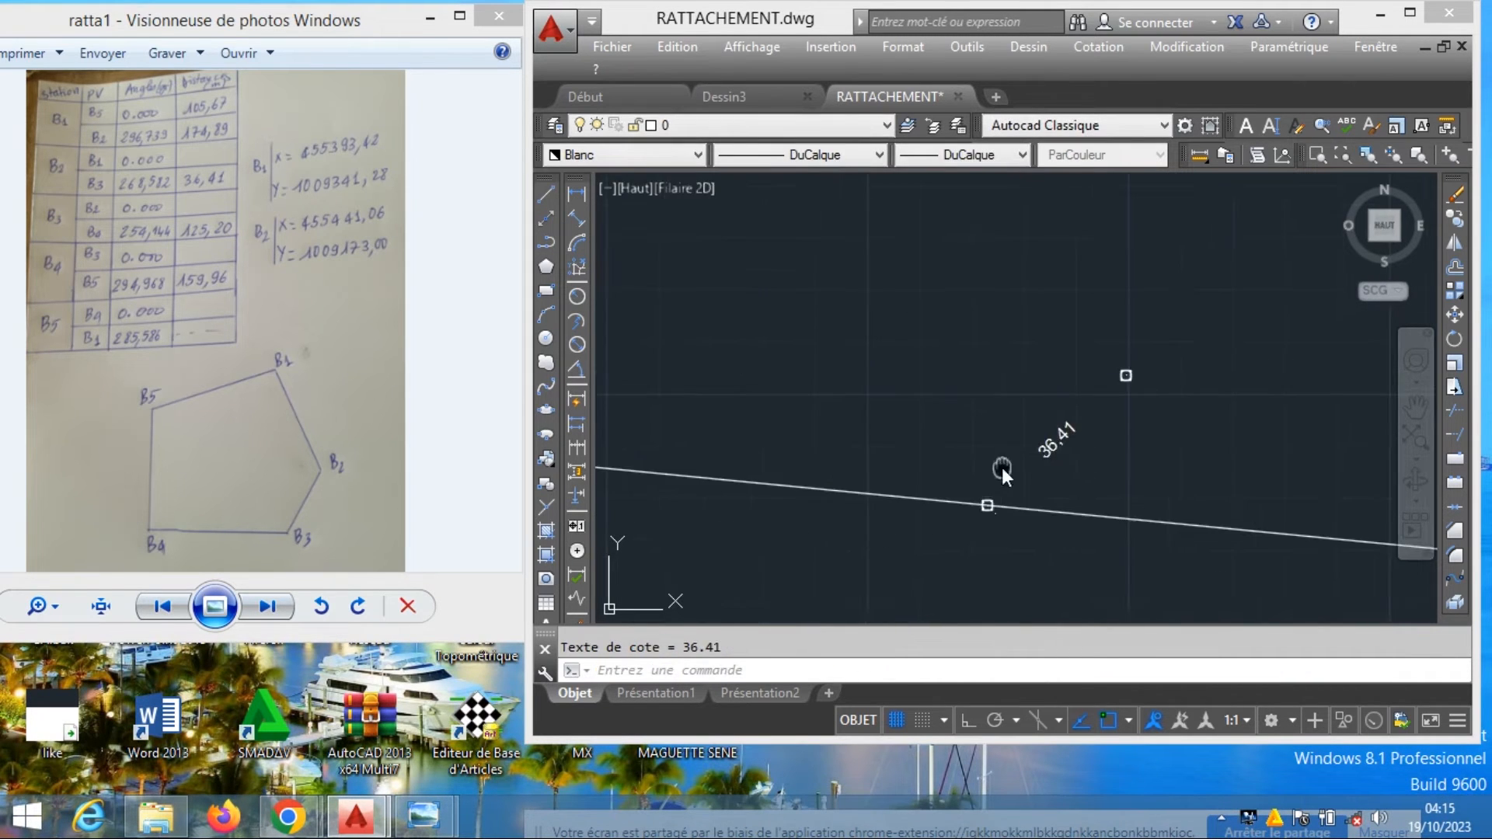
pyautogui.moveTo(1001, 468); pyautogui.dragTo(1058, 454, button='middle')
pyautogui.rightClick(982, 419)
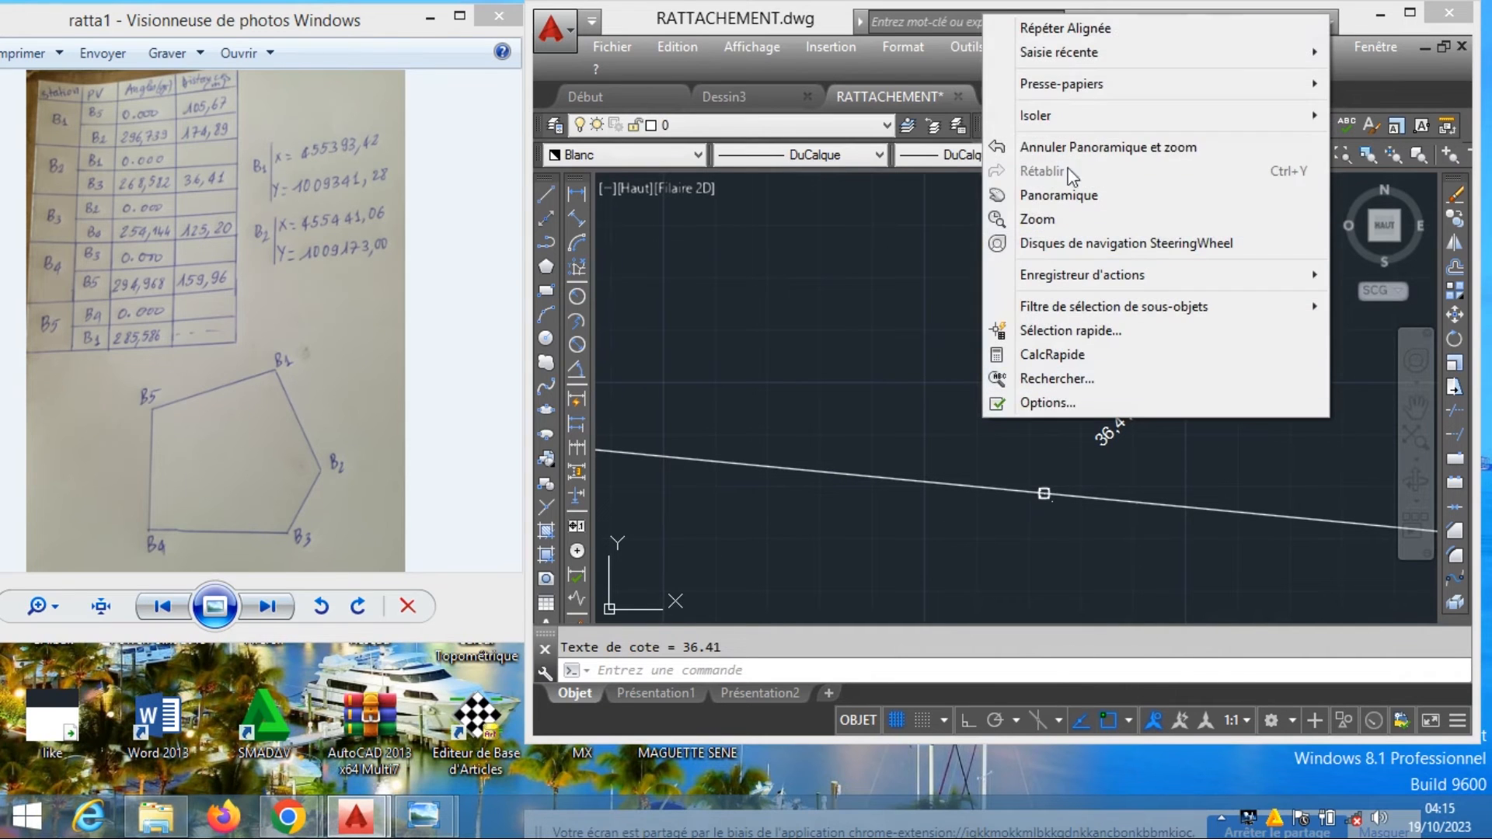
pyautogui.click(1112, 29)
pyautogui.scroll(-1, 1014, 450)
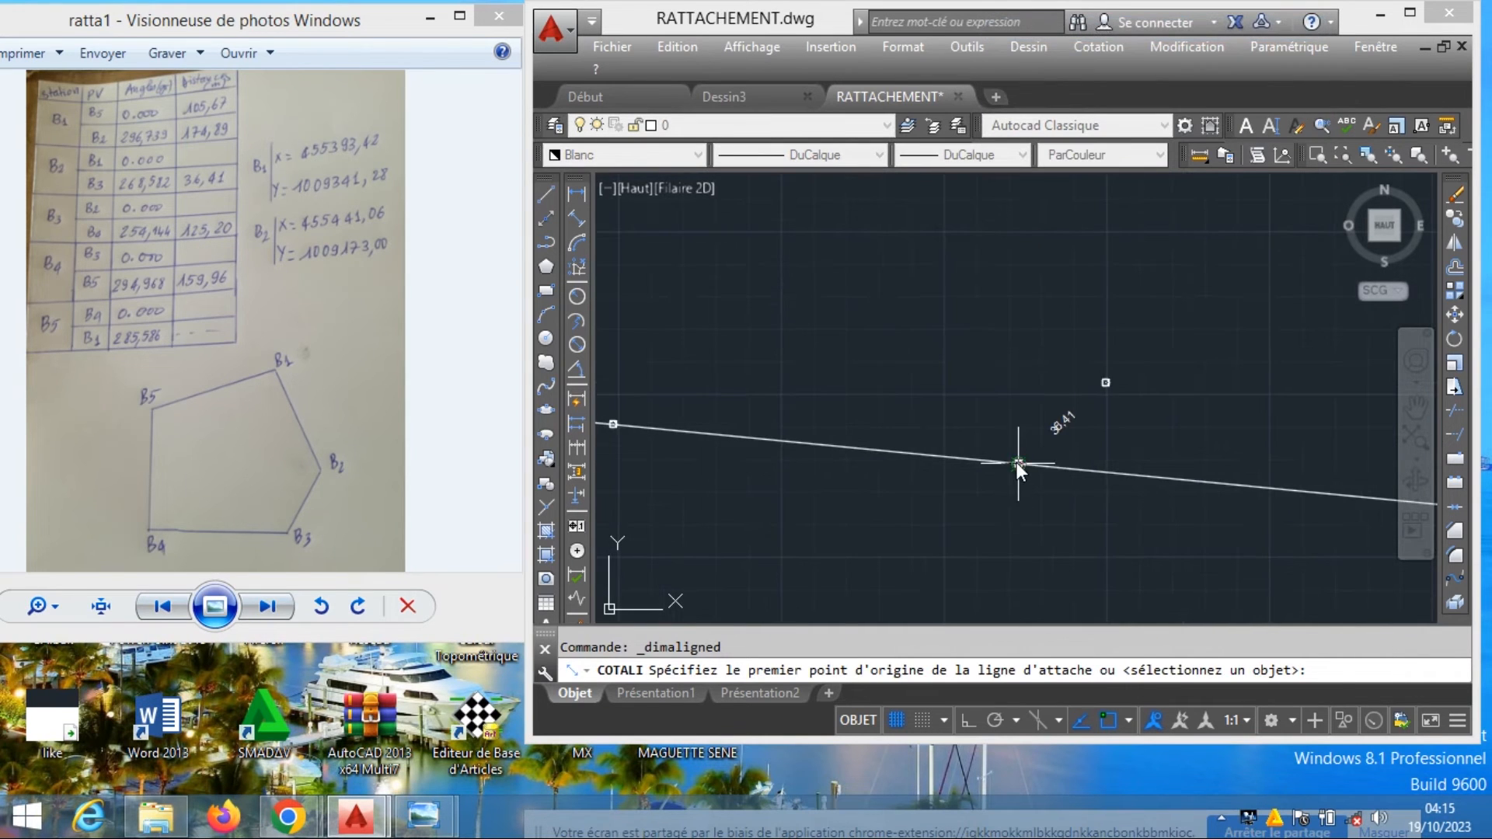
pyautogui.click(1018, 464)
pyautogui.scroll(3, 810, 436)
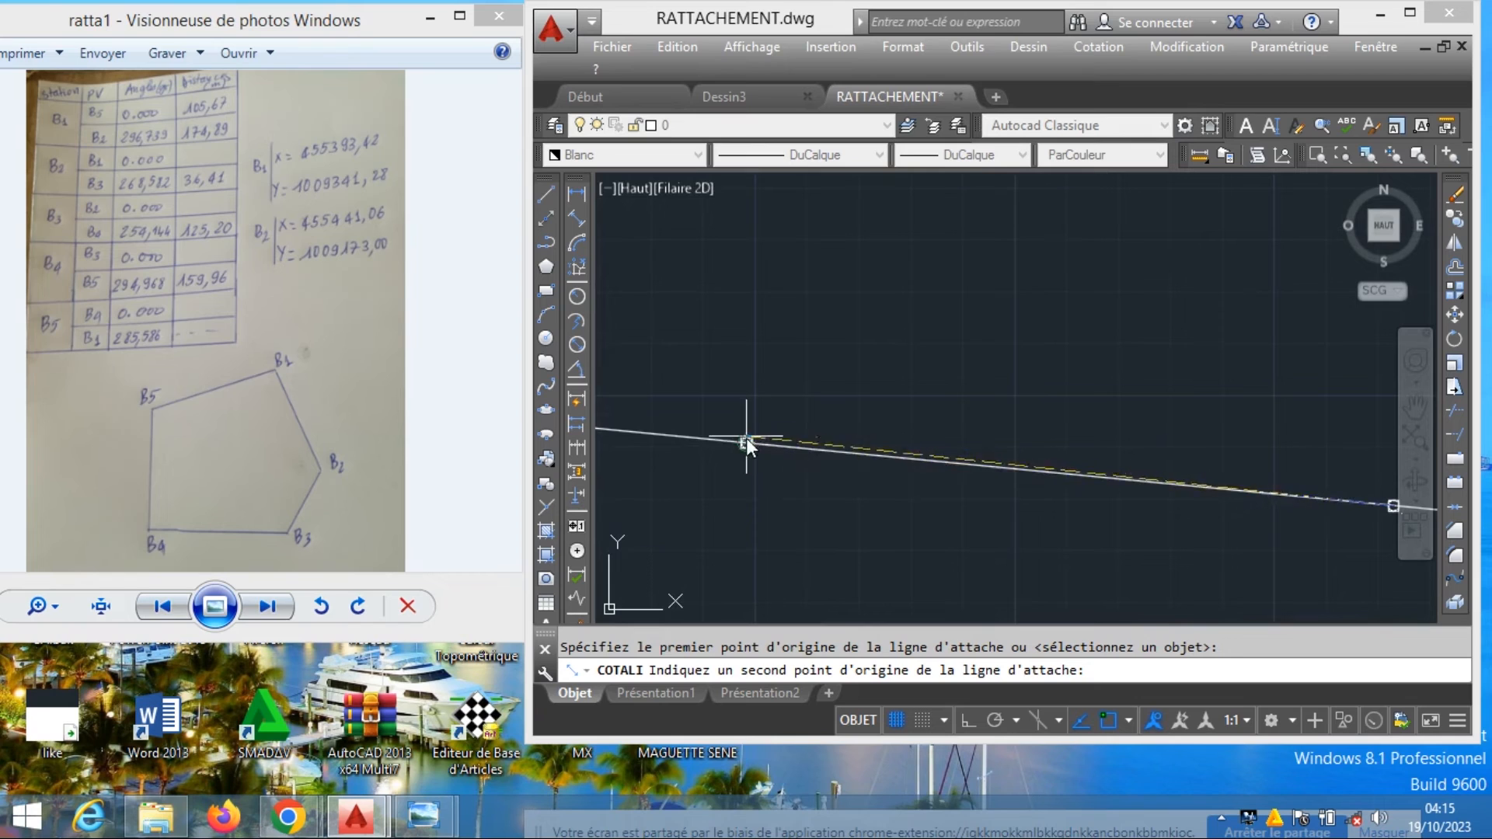
pyautogui.click(747, 442)
pyautogui.scroll(2, 904, 437)
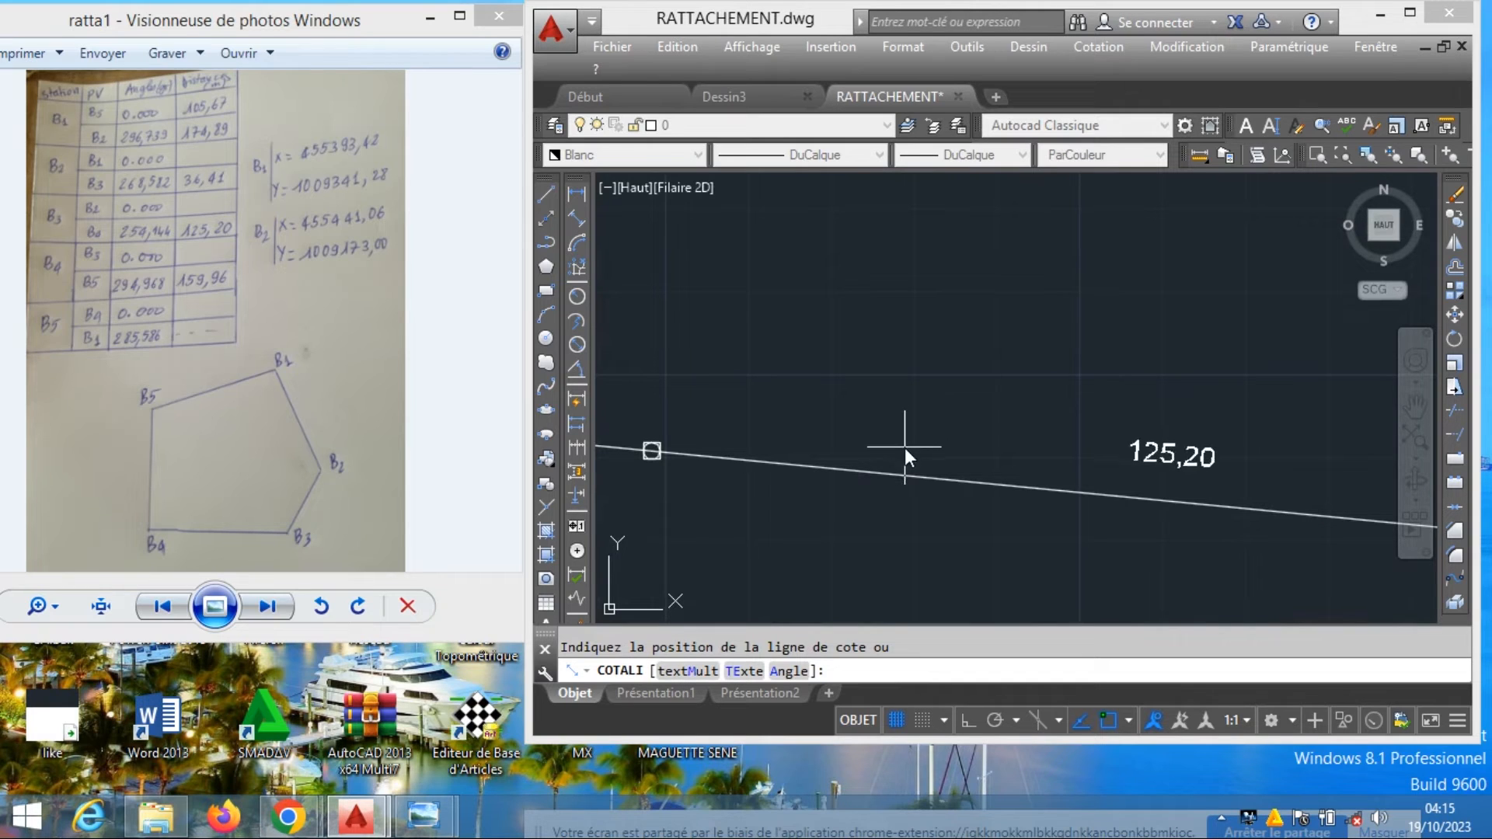
pyautogui.click(905, 450)
# Draw a construction line through point B4 at an angle of 294.968 grads, referenced to the existing line through B3 and B4
pyautogui.scroll(-5, 906, 443)
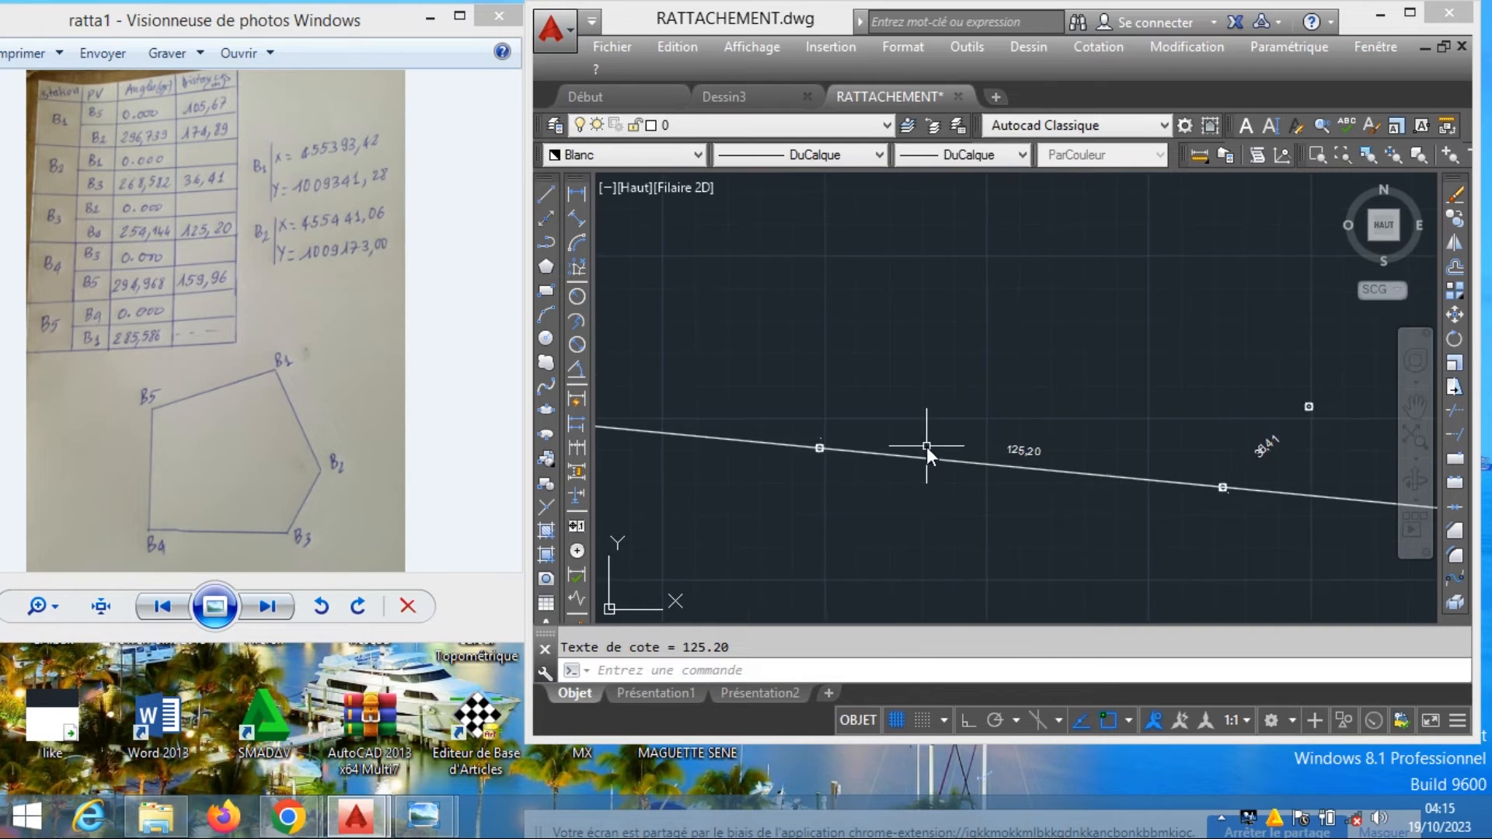
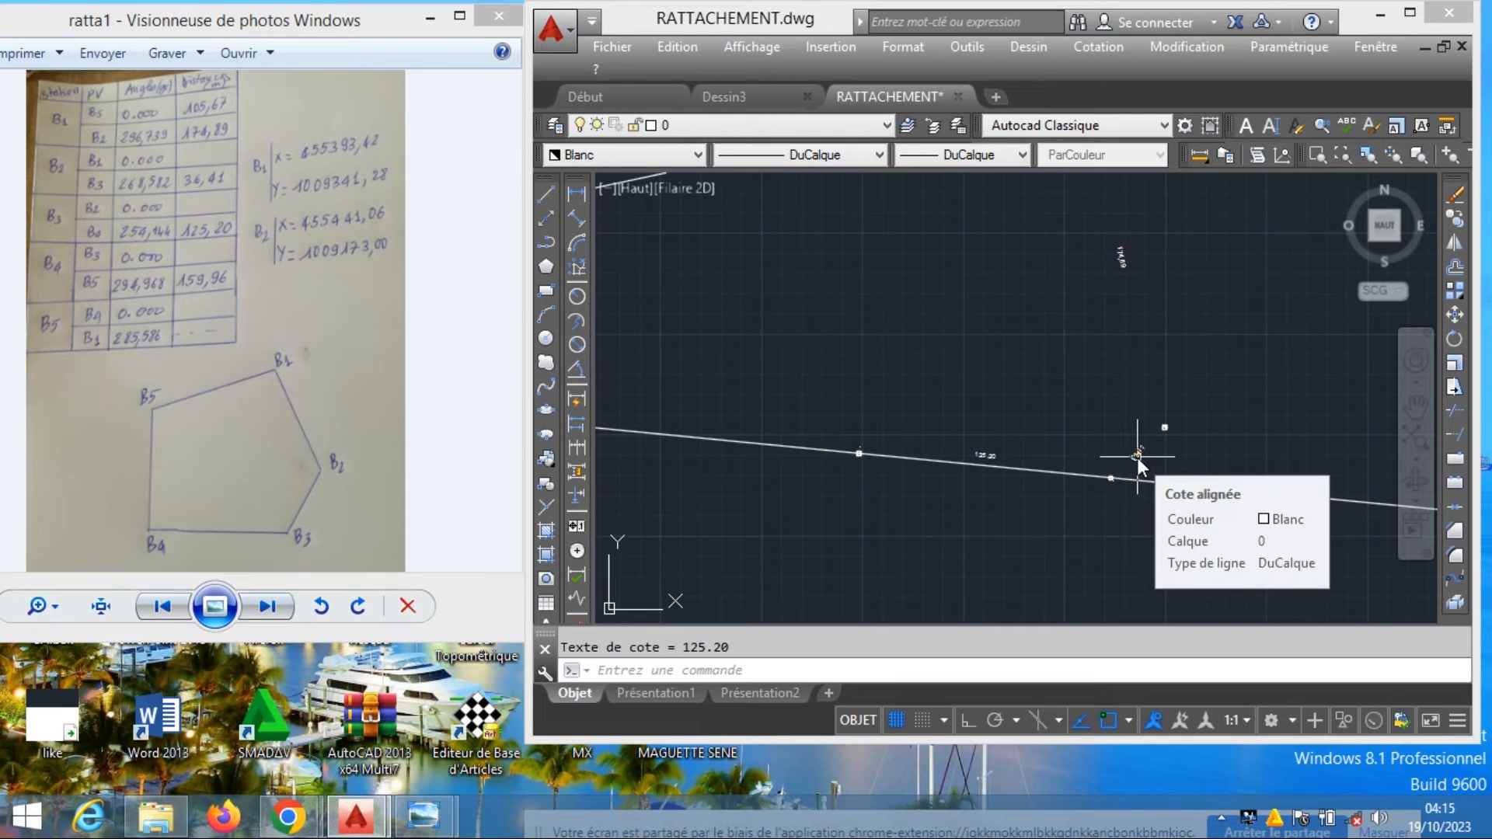
pyautogui.scroll(-3, 1104, 464)
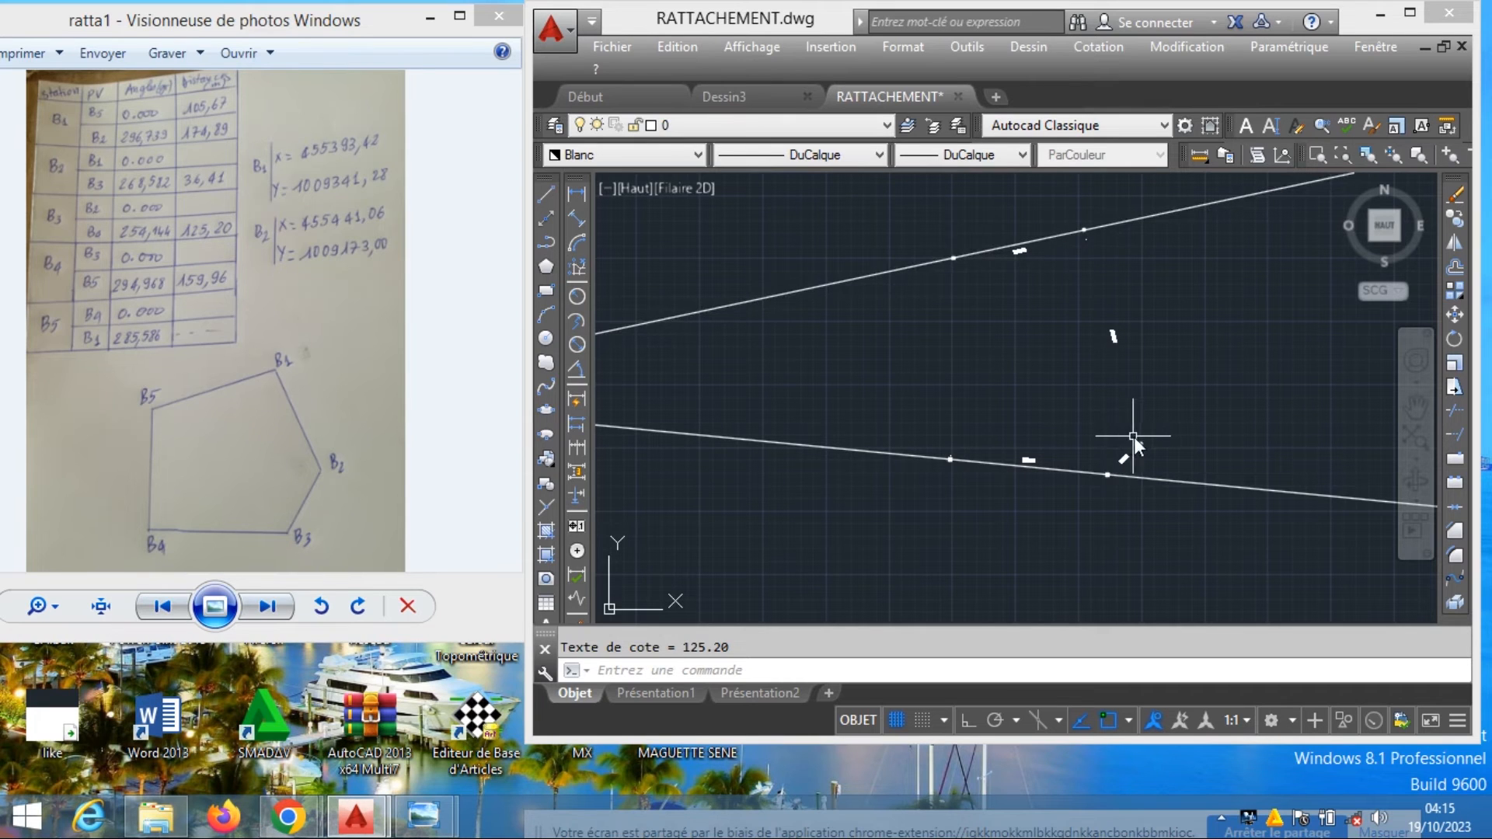
pyautogui.scroll(4, 921, 464)
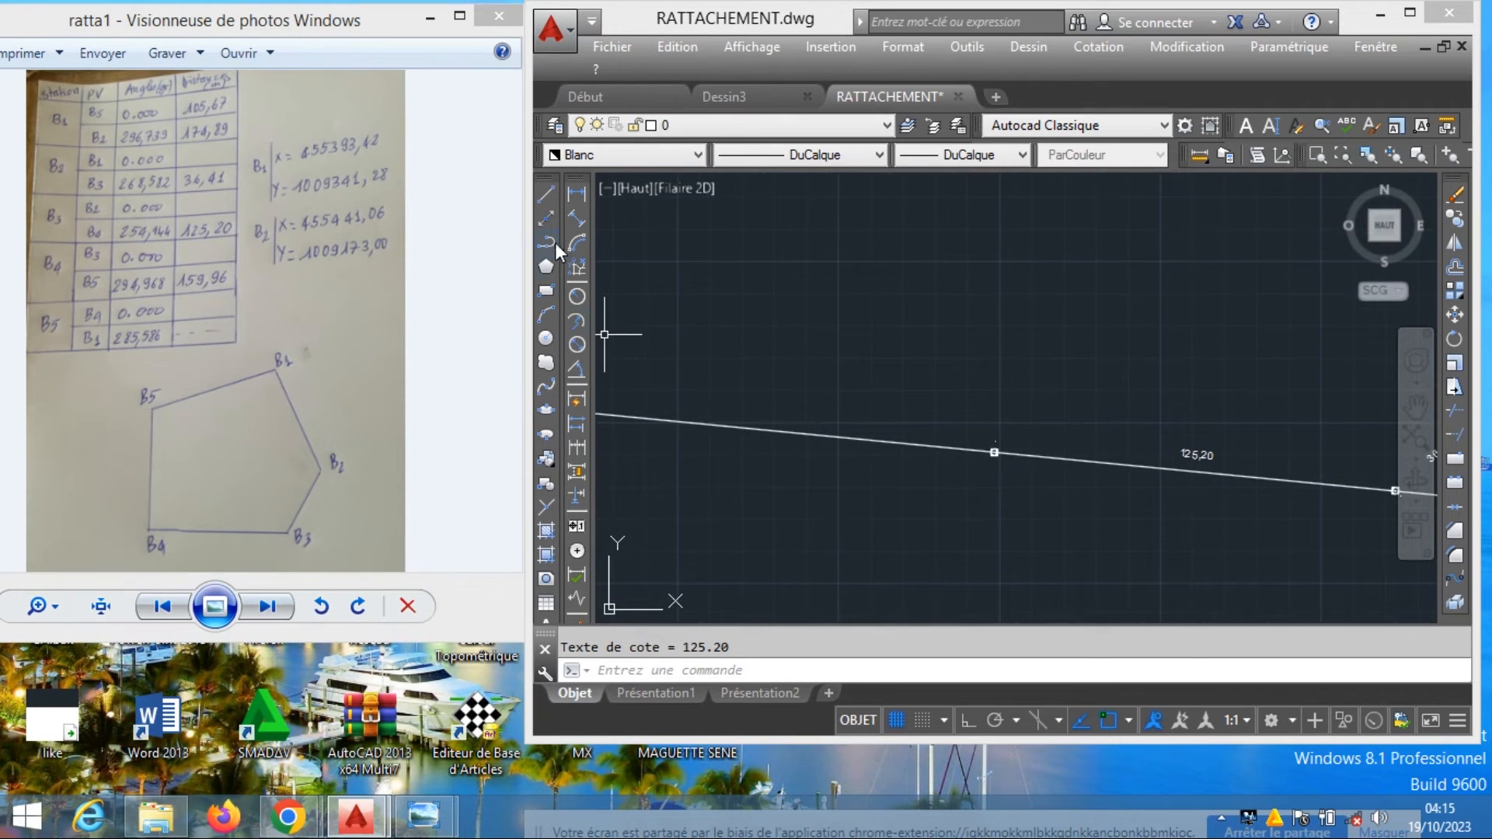
pyautogui.click(546, 218)
pyautogui.rightClick(955, 360)
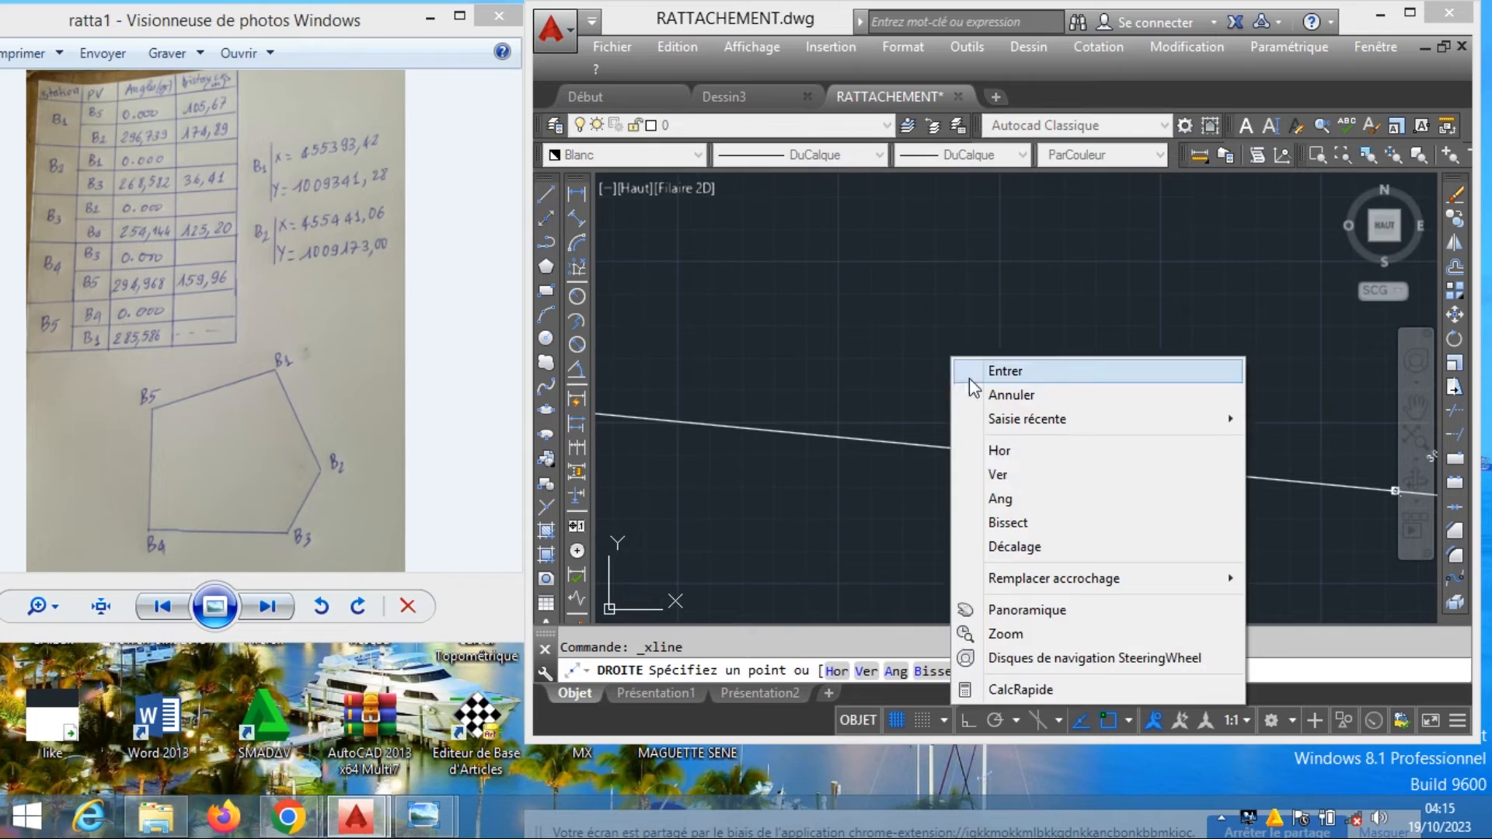
pyautogui.click(1000, 498)
pyautogui.rightClick(996, 347)
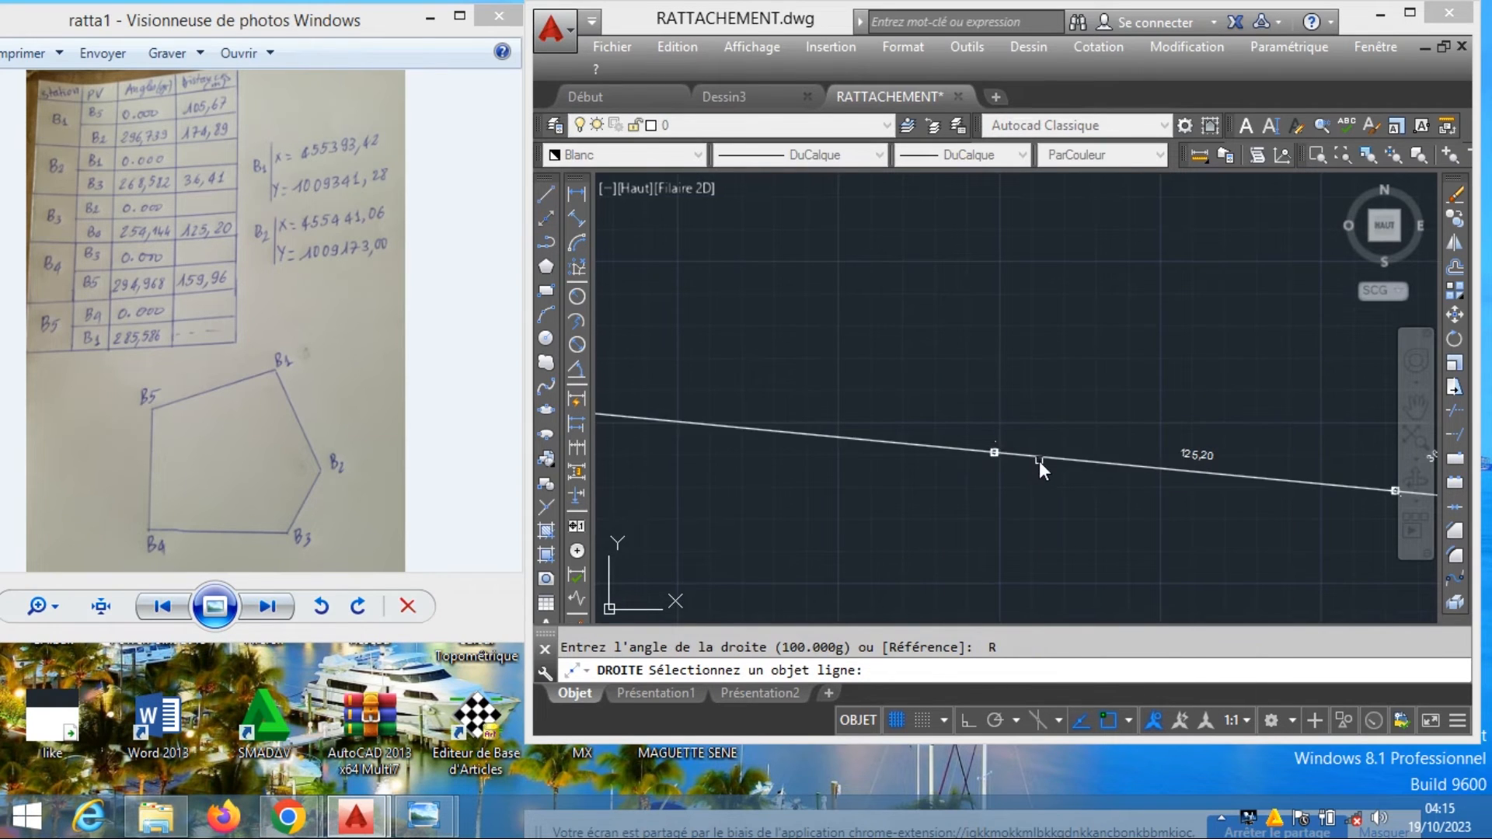
pyautogui.click(1039, 459)
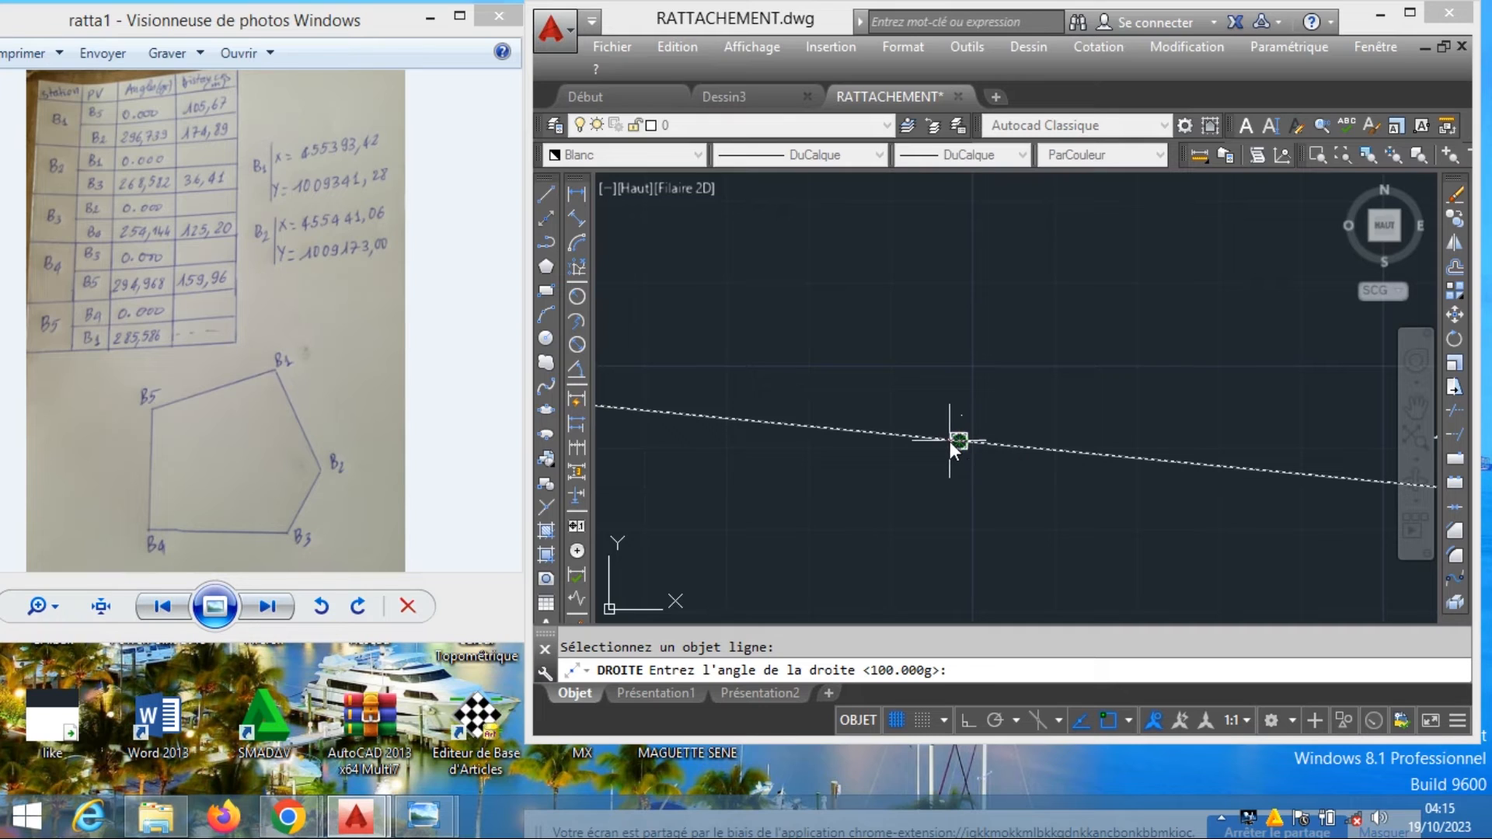
pyautogui.write('294')
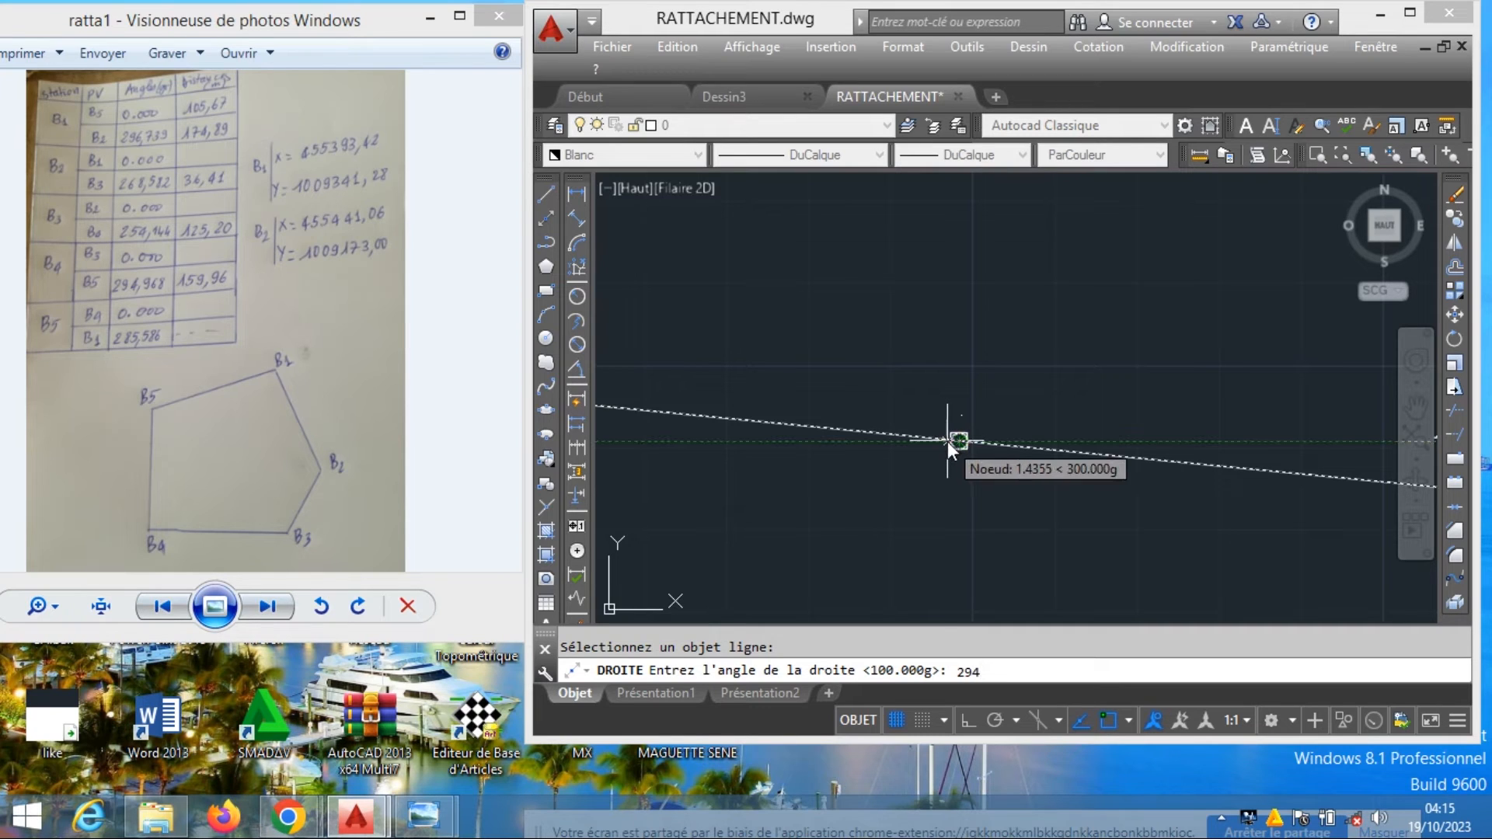
pyautogui.write('.968')
pyautogui.press('Return')
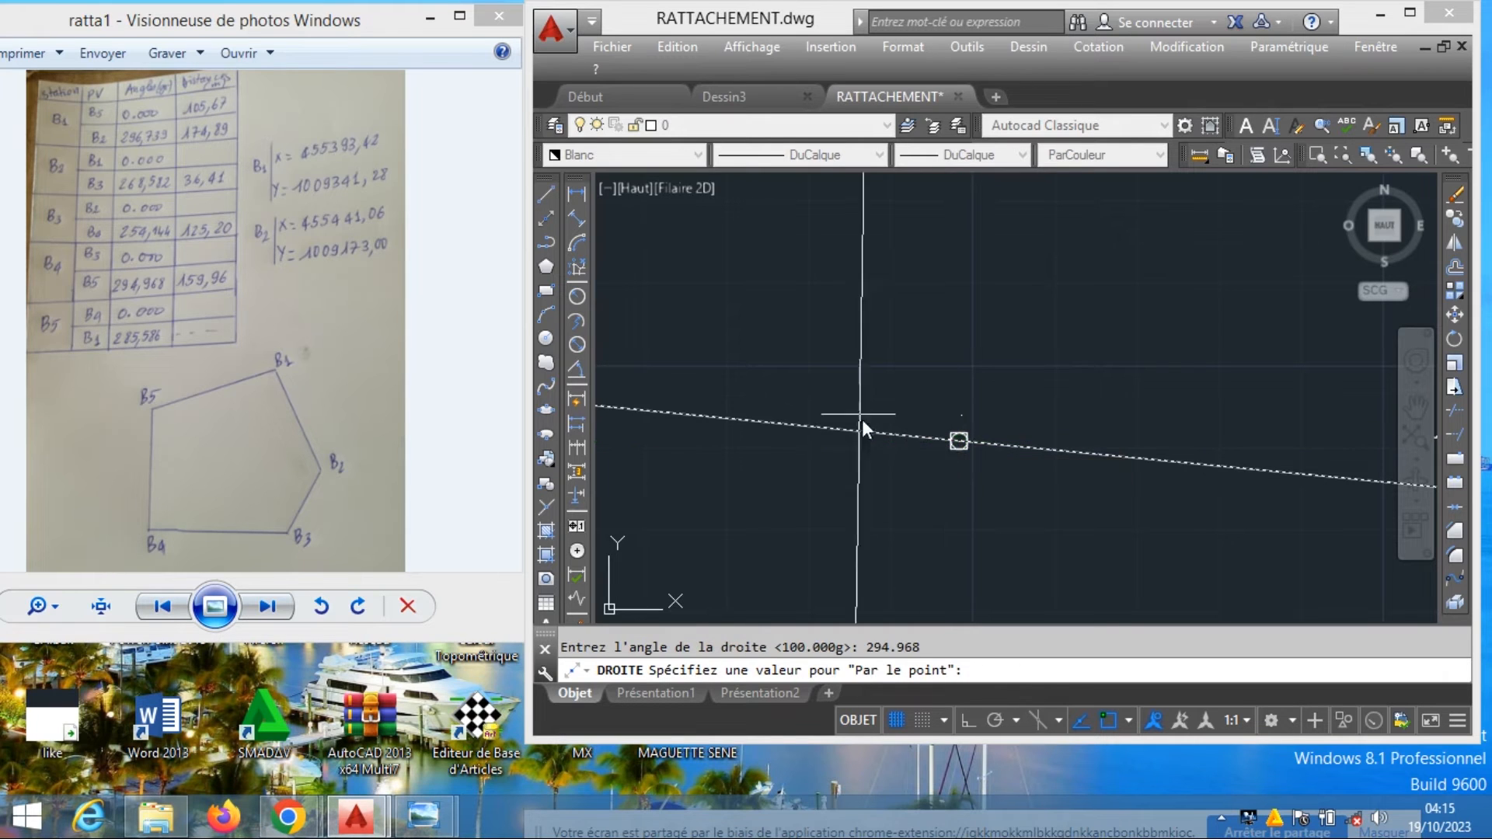
pyautogui.click(961, 443)
pyautogui.scroll(-6, 903, 505)
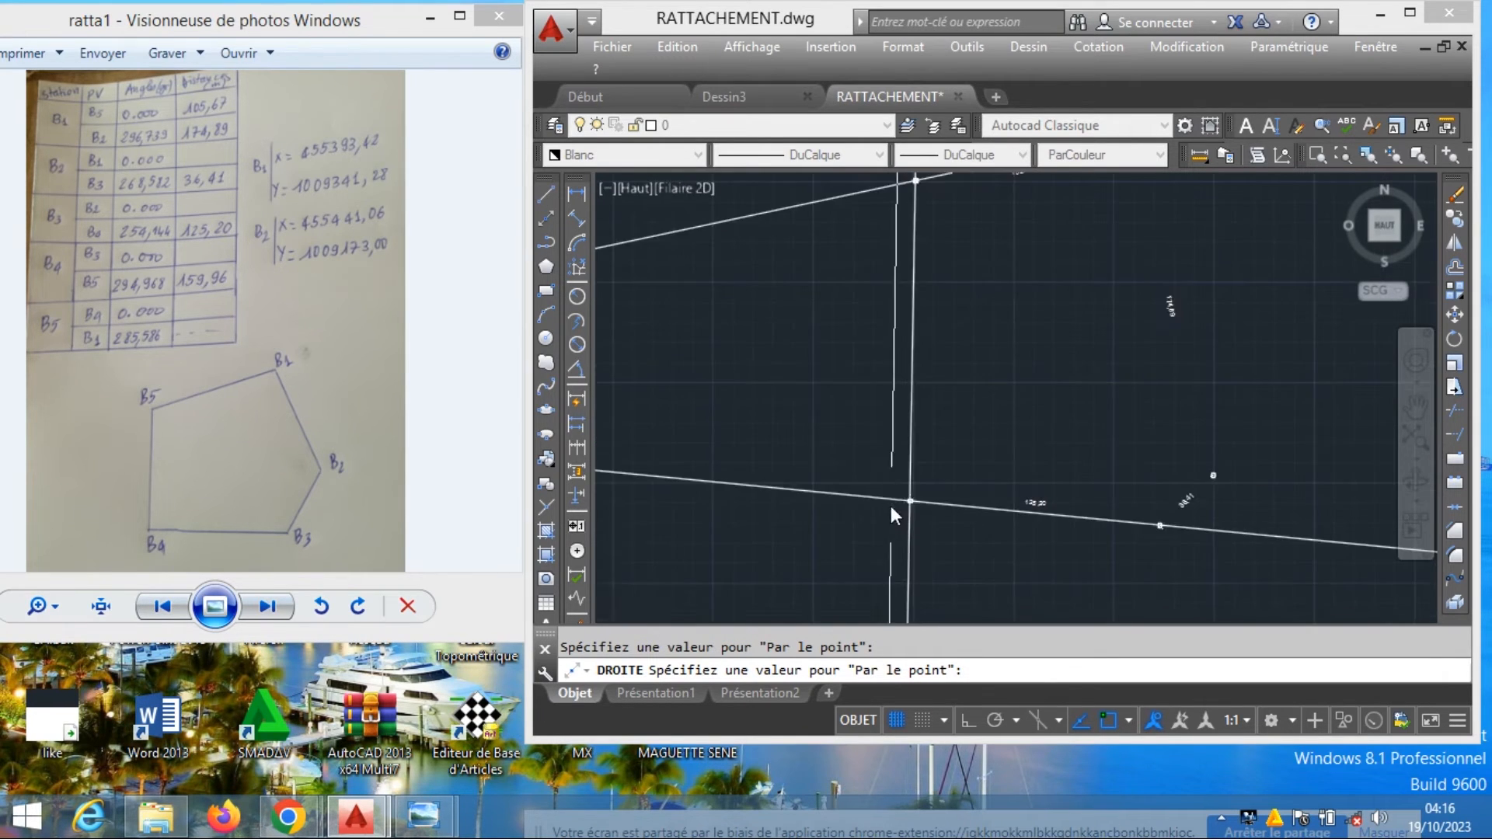
pyautogui.scroll(1, 886, 373)
pyautogui.press('Return')
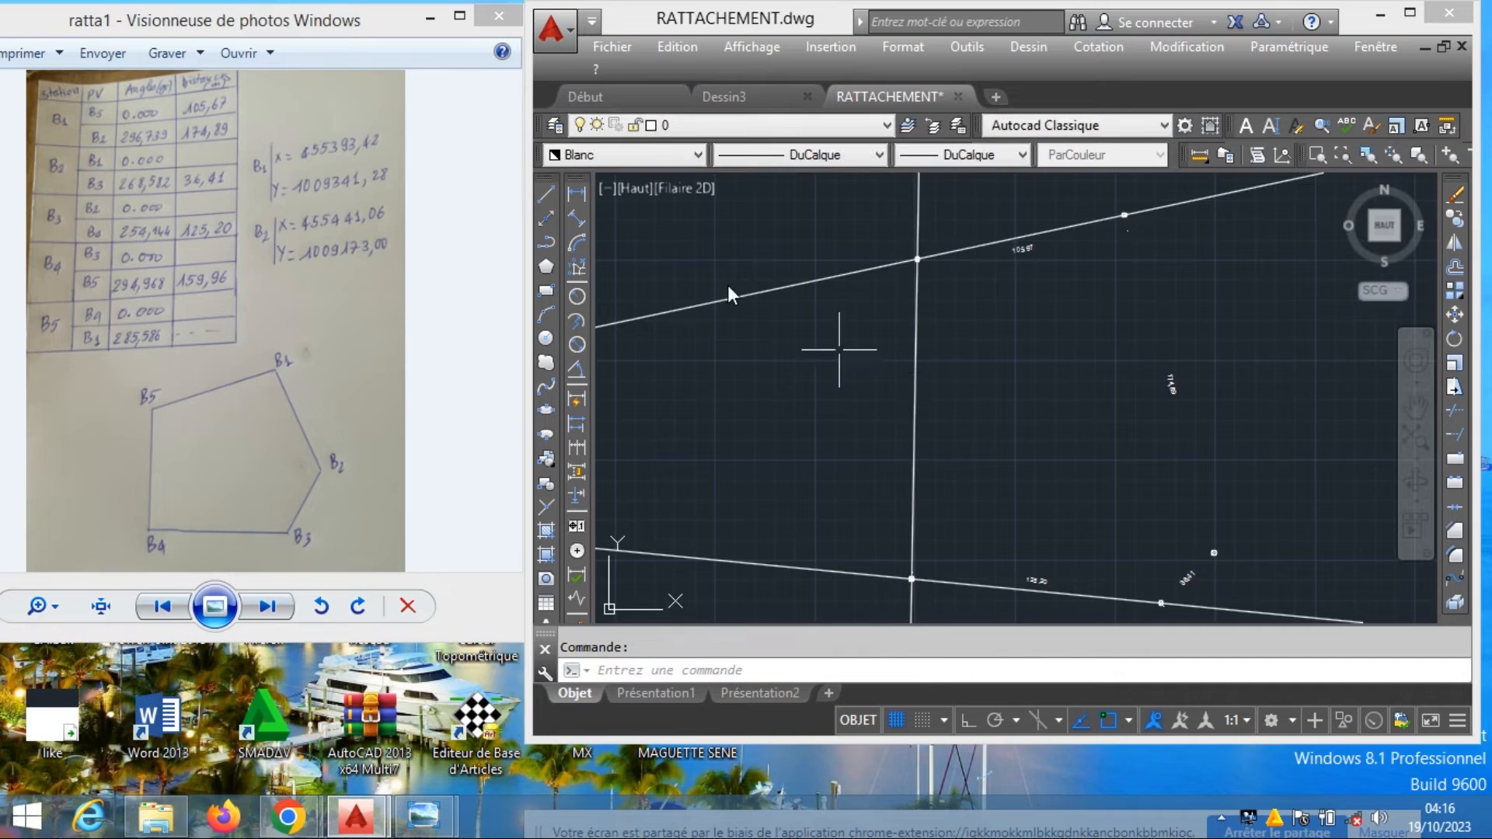
# Add an aligned dimension between points B4 and B5, placing its text beside the construction line on the inner side of the parcel
pyautogui.scroll(4, 926, 326)
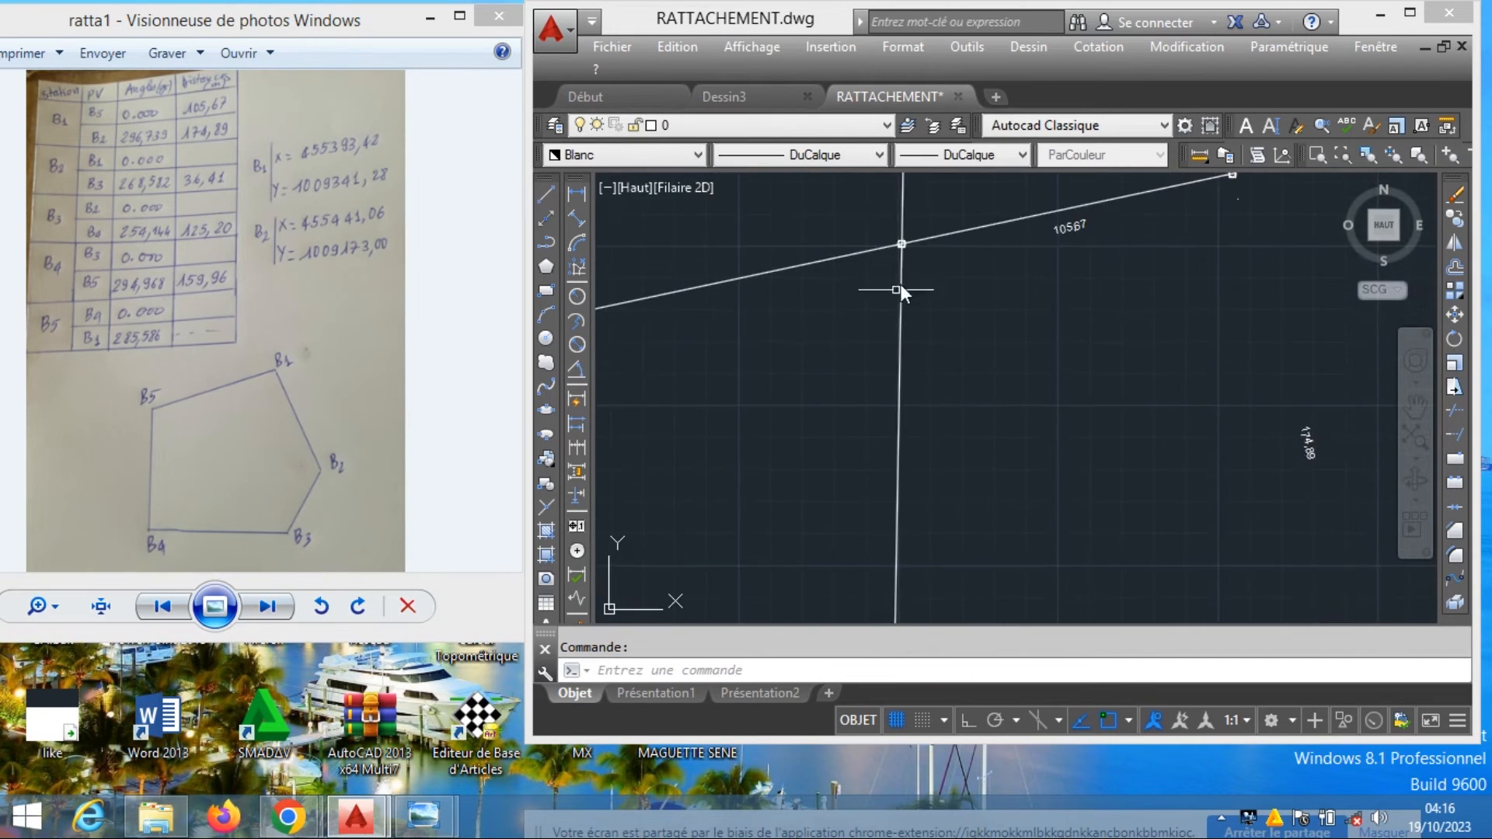
pyautogui.scroll(-4, 852, 279)
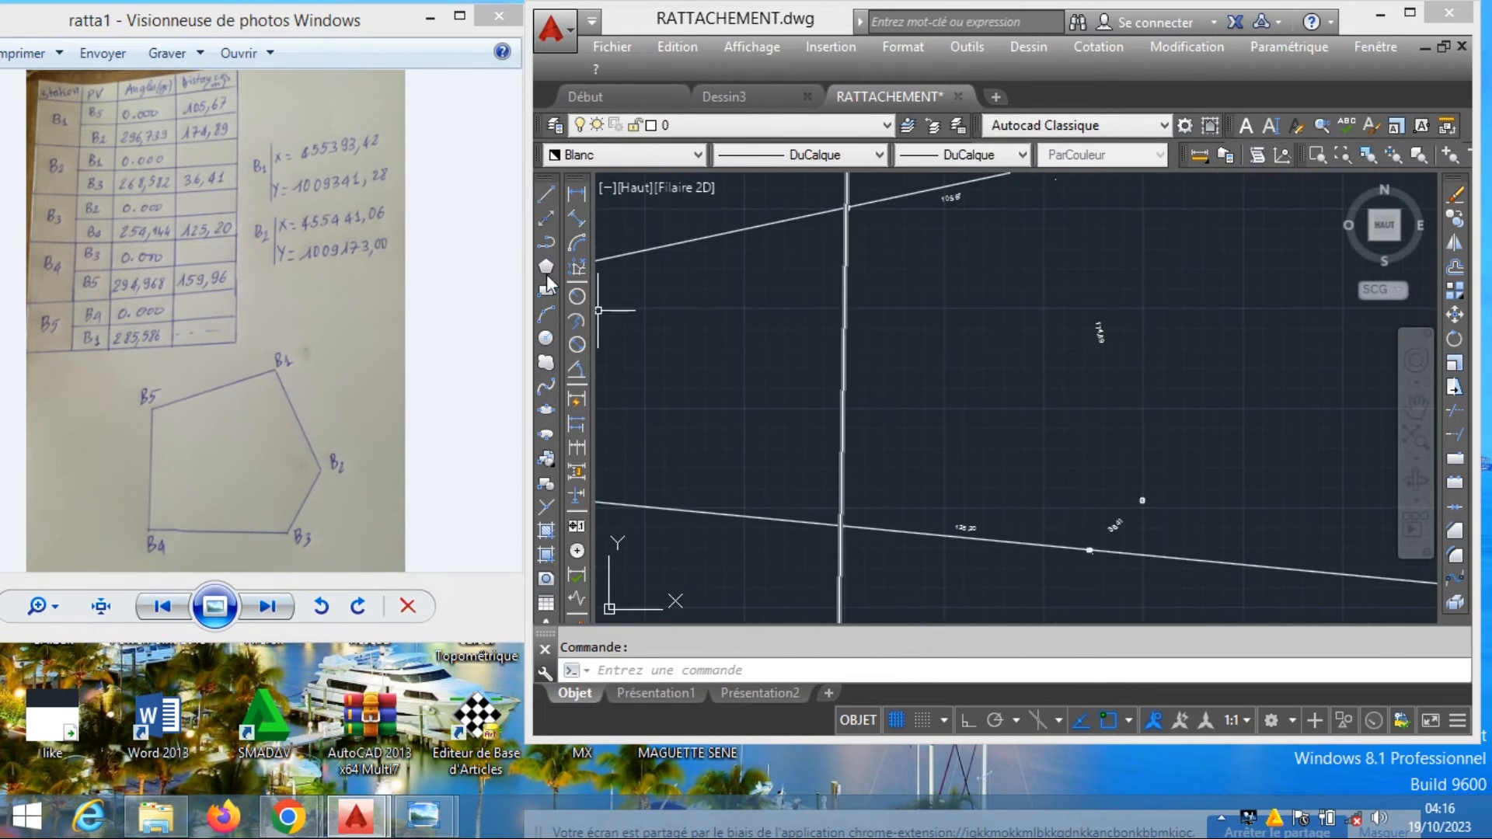
pyautogui.click(577, 218)
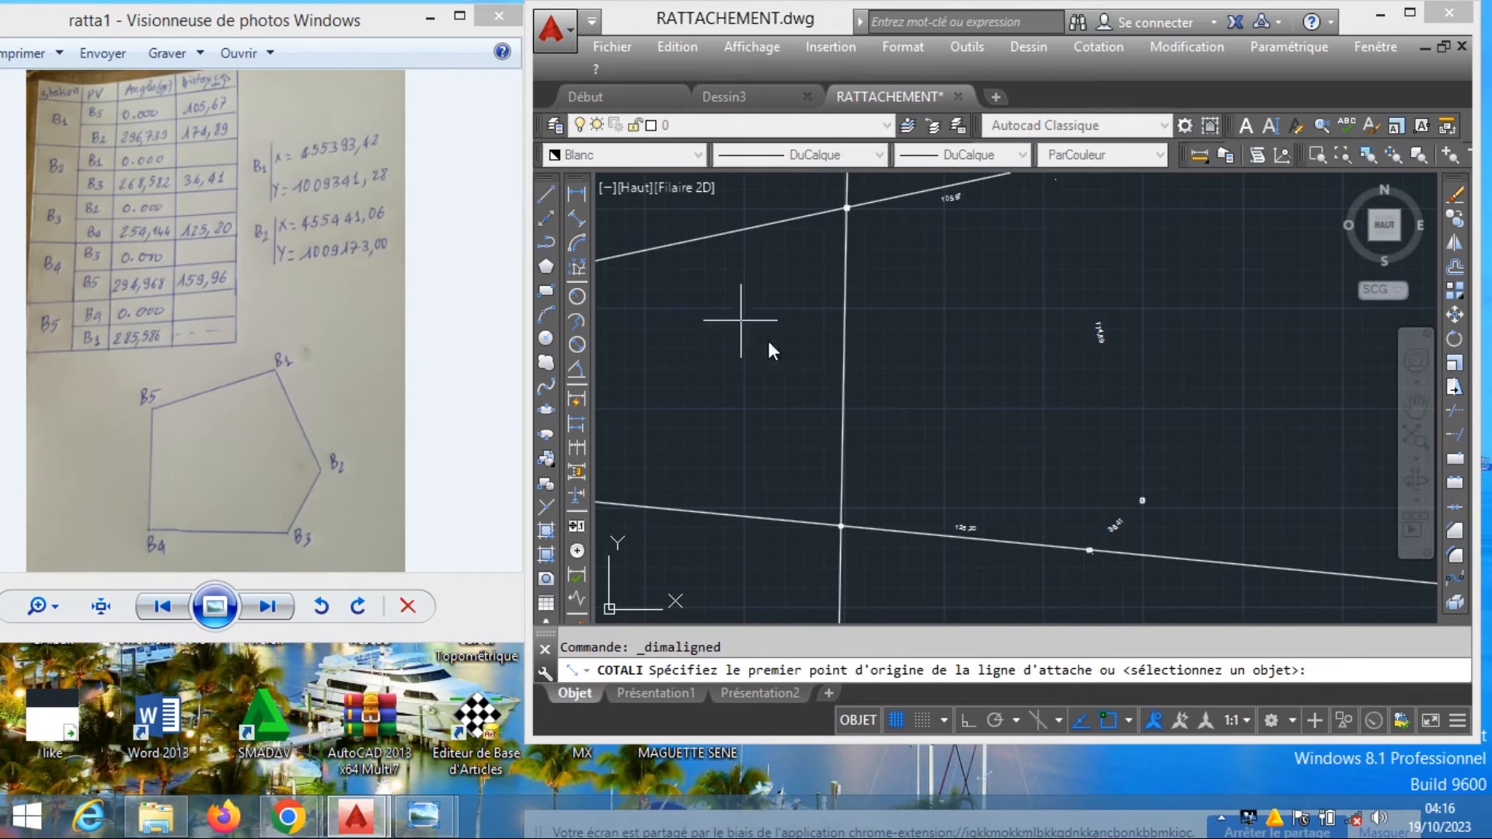
pyautogui.scroll(4, 848, 523)
pyautogui.click(854, 530)
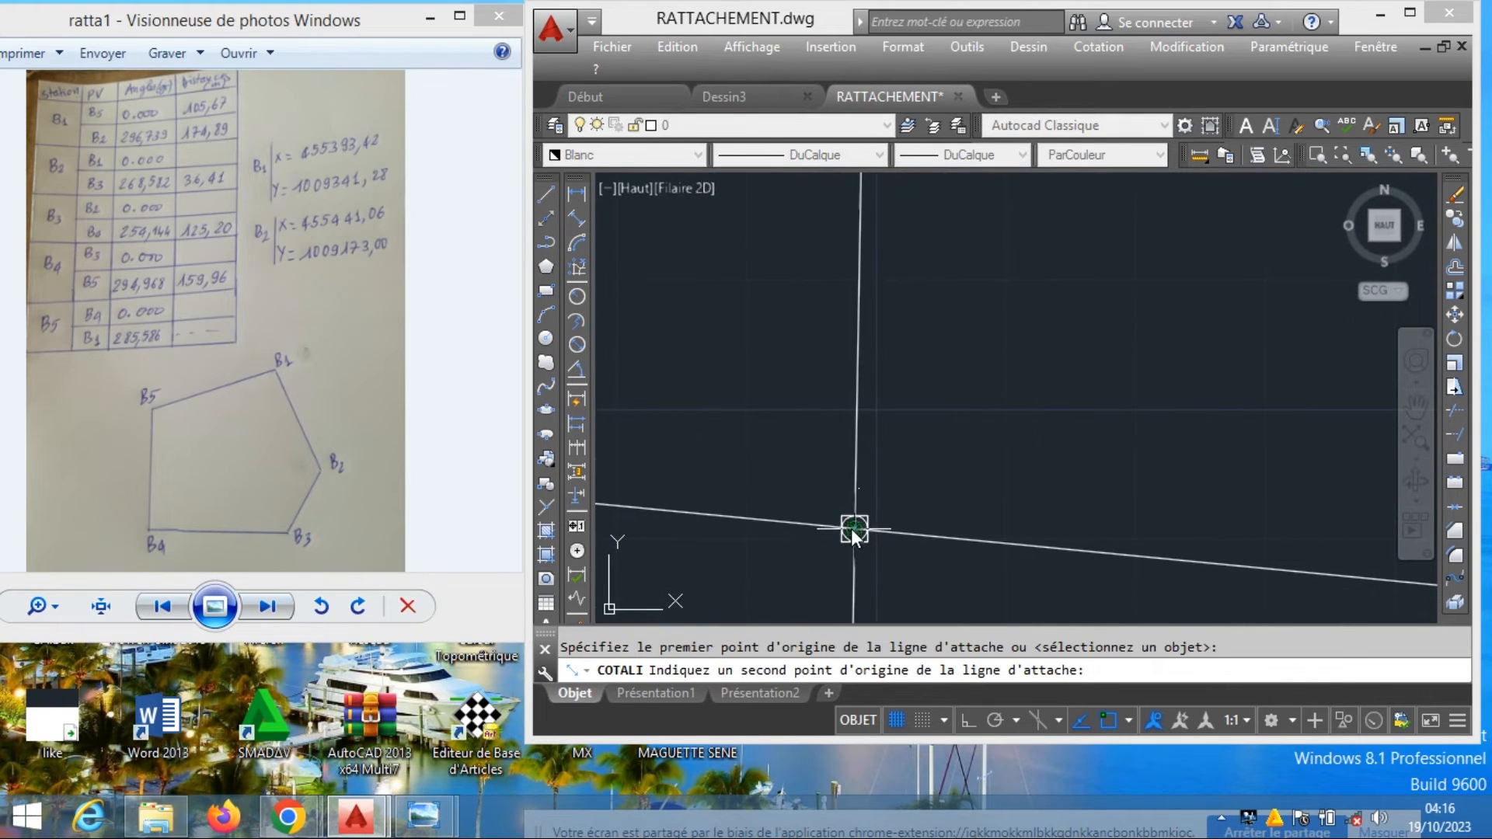
pyautogui.scroll(-2, 854, 529)
pyautogui.moveTo(864, 301); pyautogui.dragTo(907, 357, button='middle')
pyautogui.scroll(-2, 913, 334)
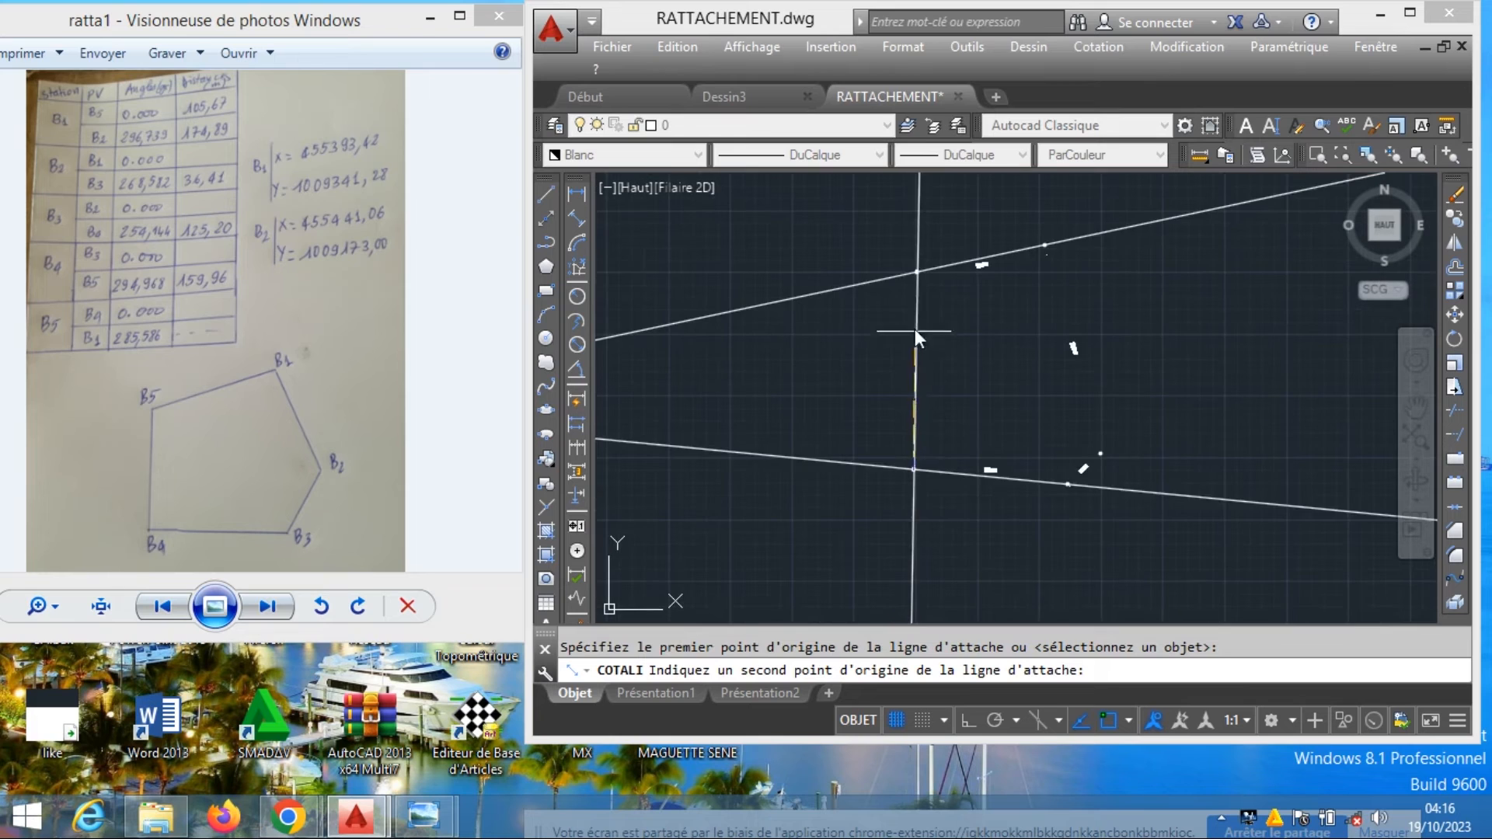
pyautogui.scroll(2, 917, 288)
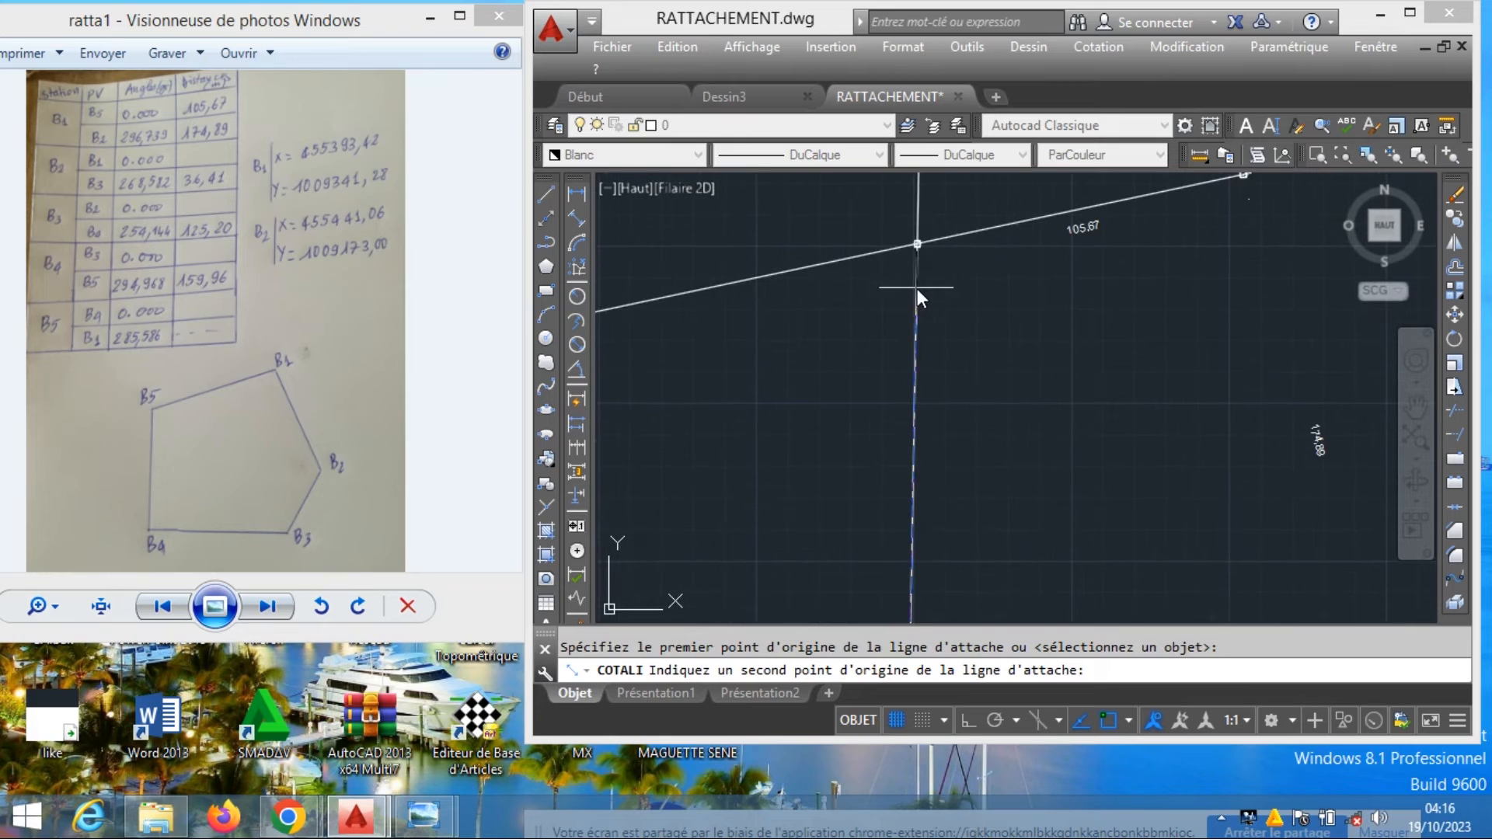
pyautogui.click(919, 244)
pyautogui.scroll(-1, 922, 242)
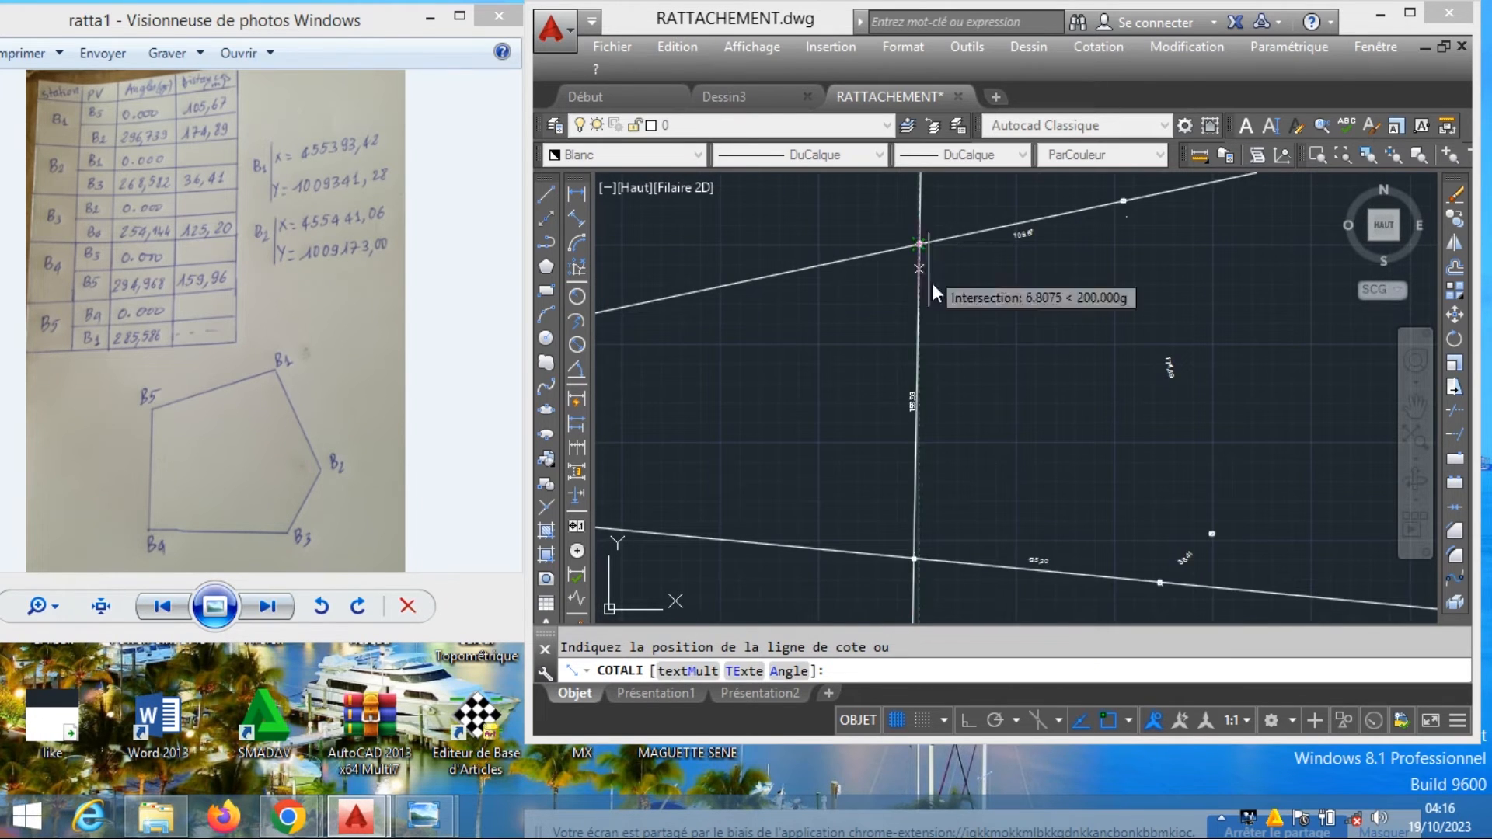
pyautogui.scroll(6, 937, 393)
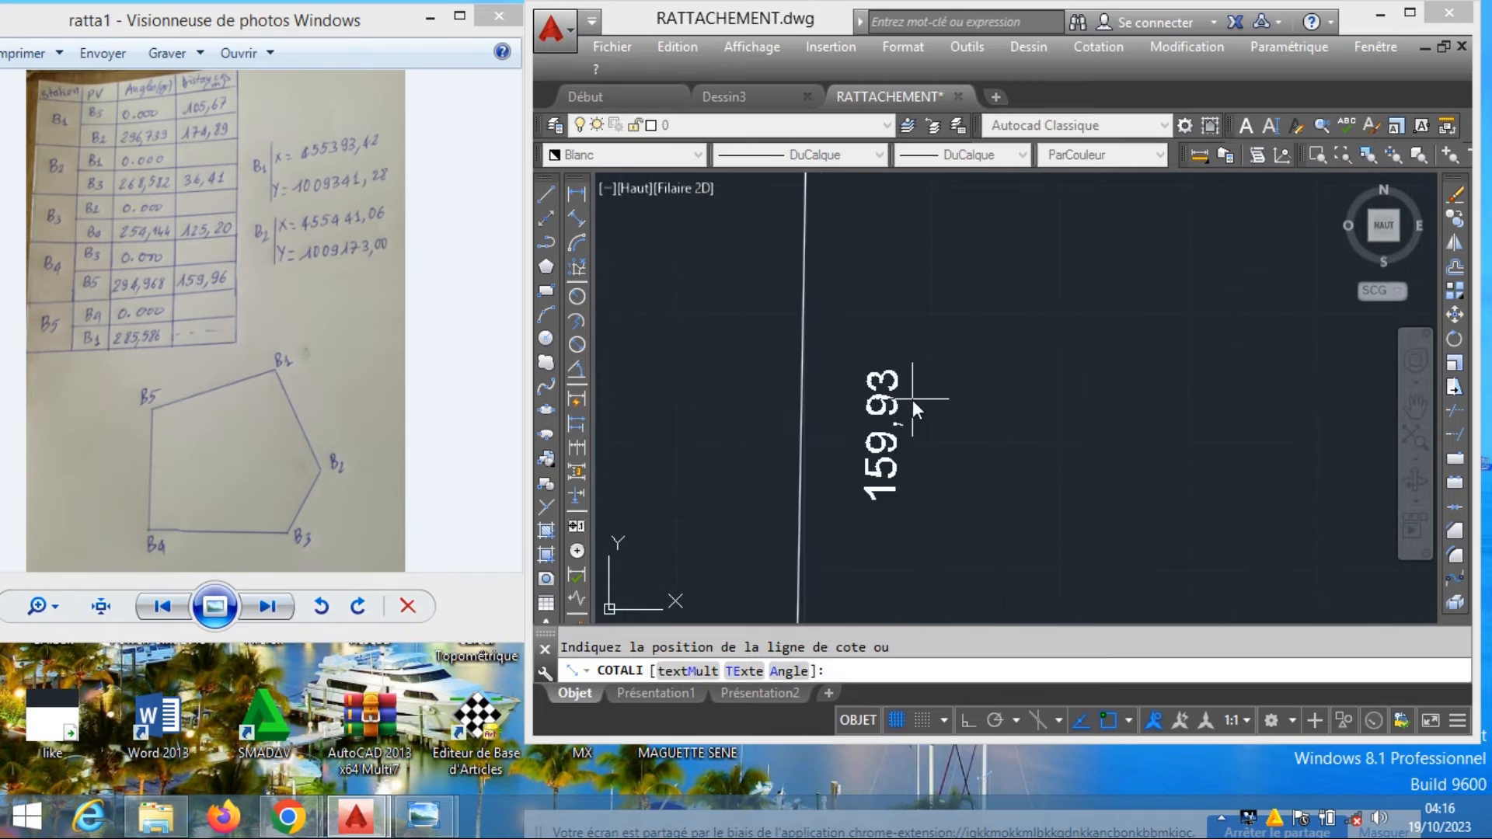
pyautogui.click(865, 380)
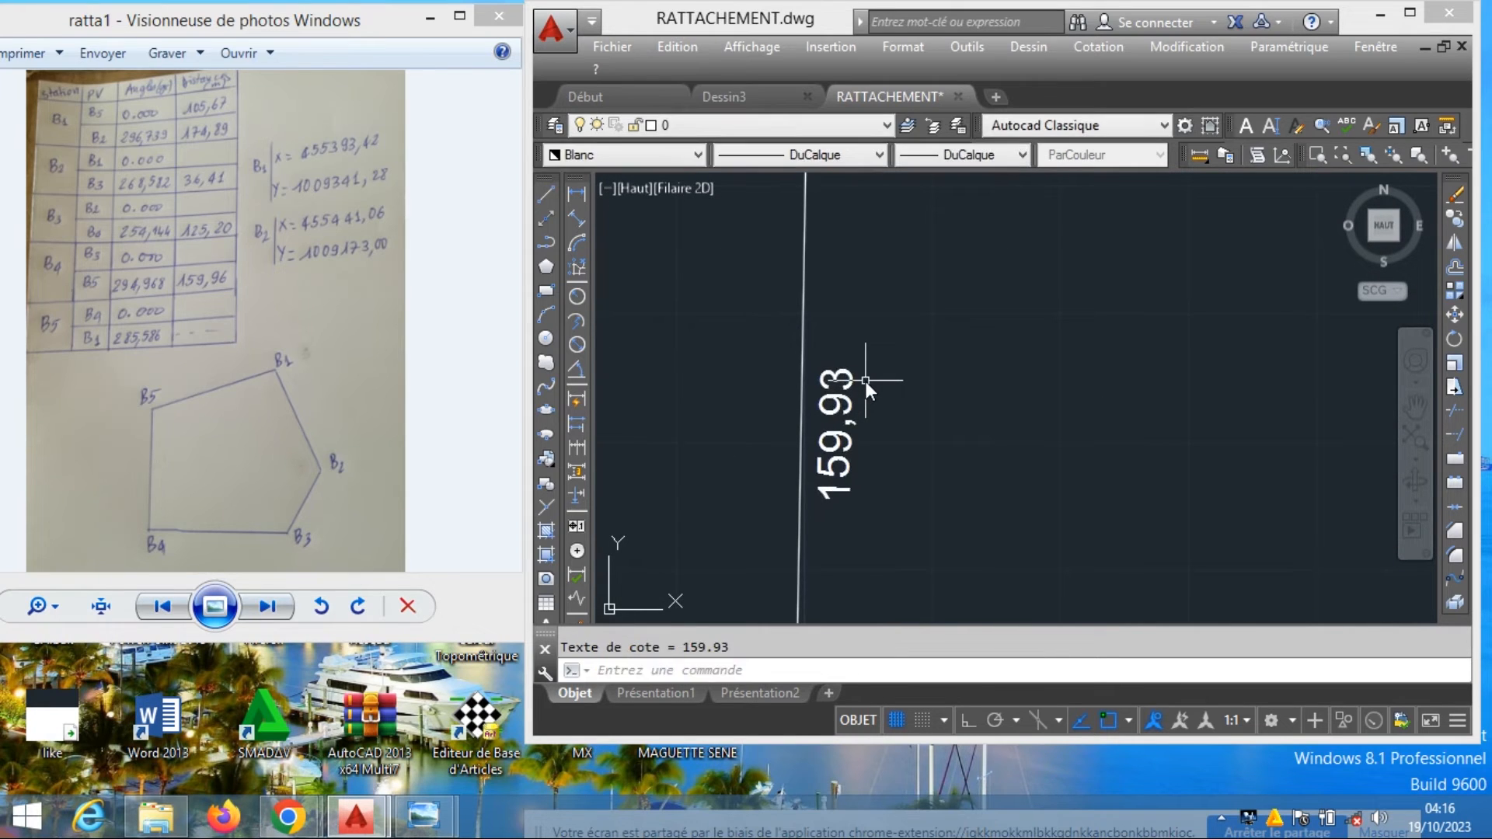
# Compare the B4–B5 dimension with the distance recorded for that side in the survey table
pyautogui.scroll(-2, 860, 393)
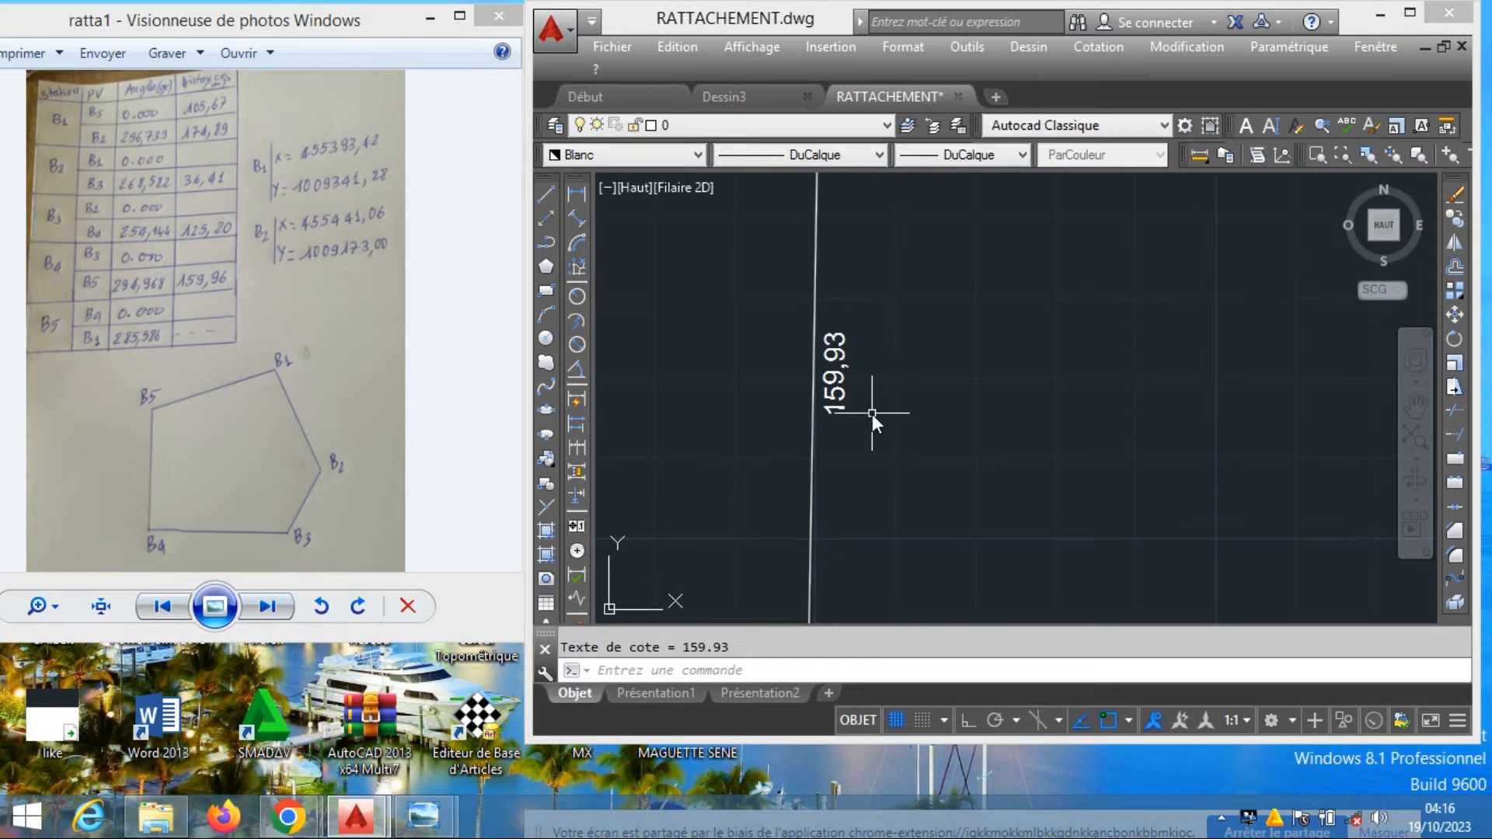
pyautogui.scroll(-4, 875, 421)
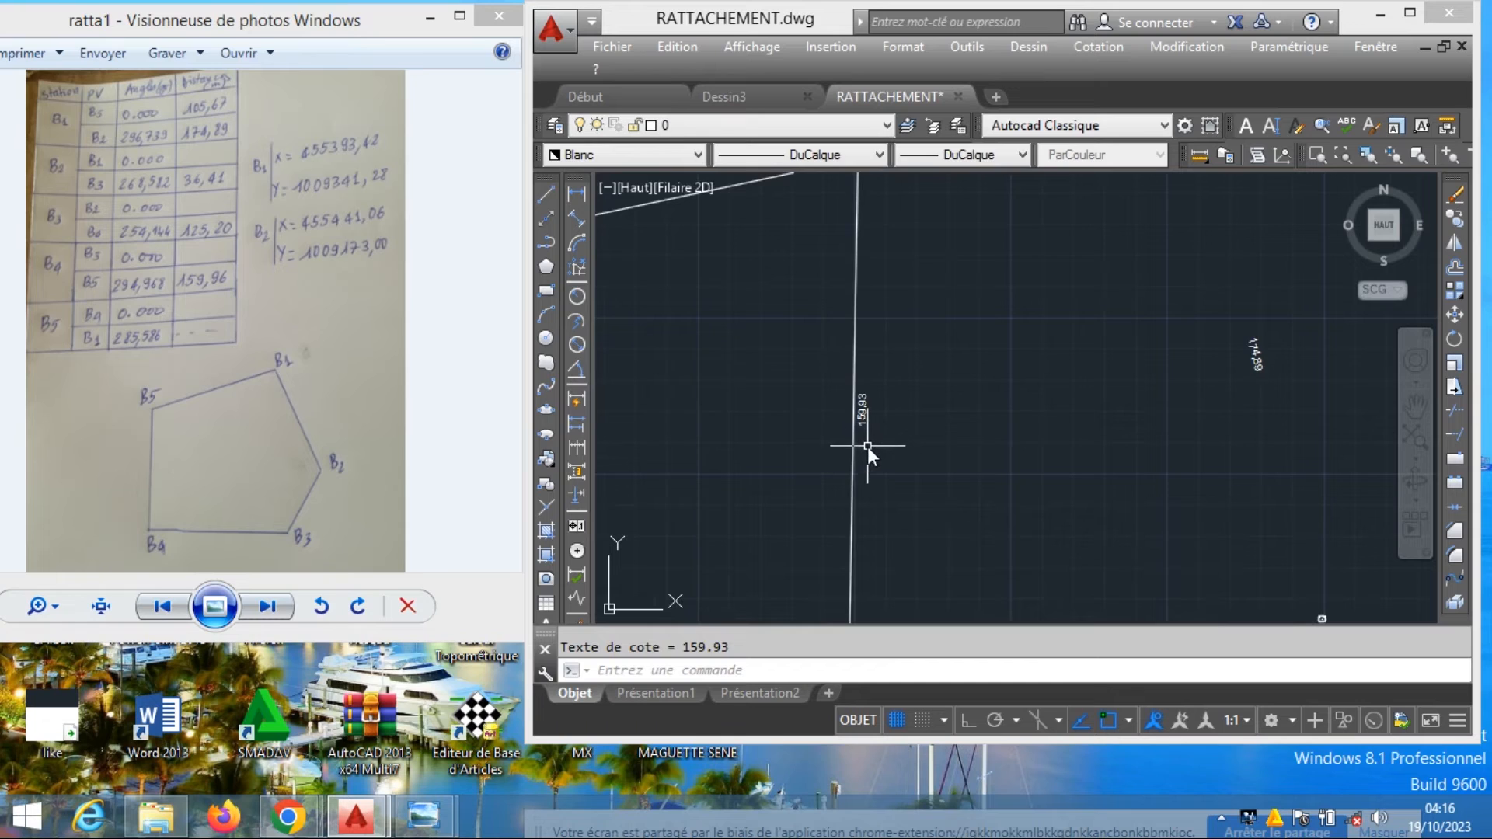
pyautogui.scroll(6, 867, 447)
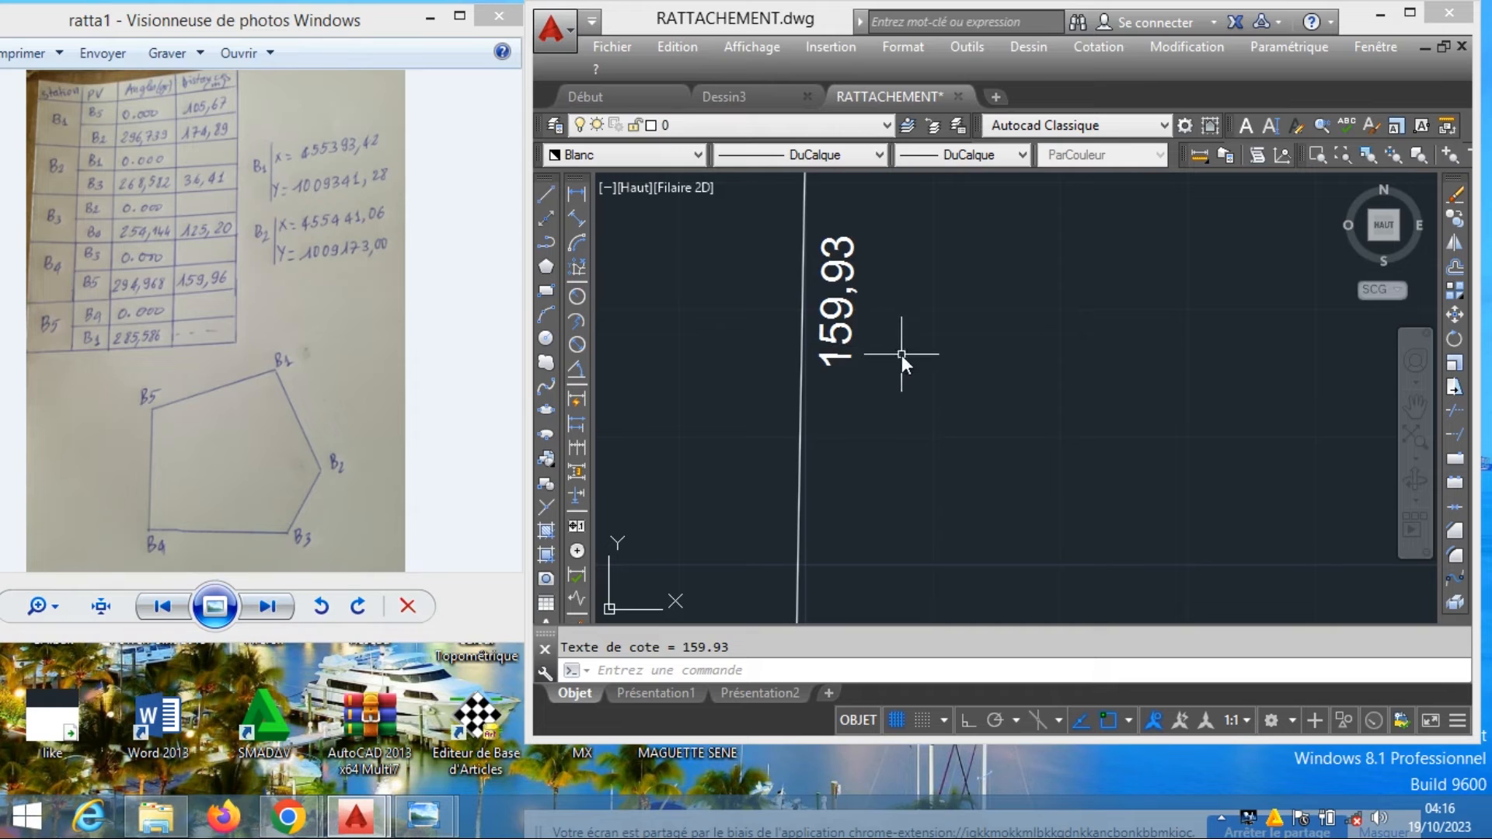
pyautogui.scroll(-6, 849, 422)
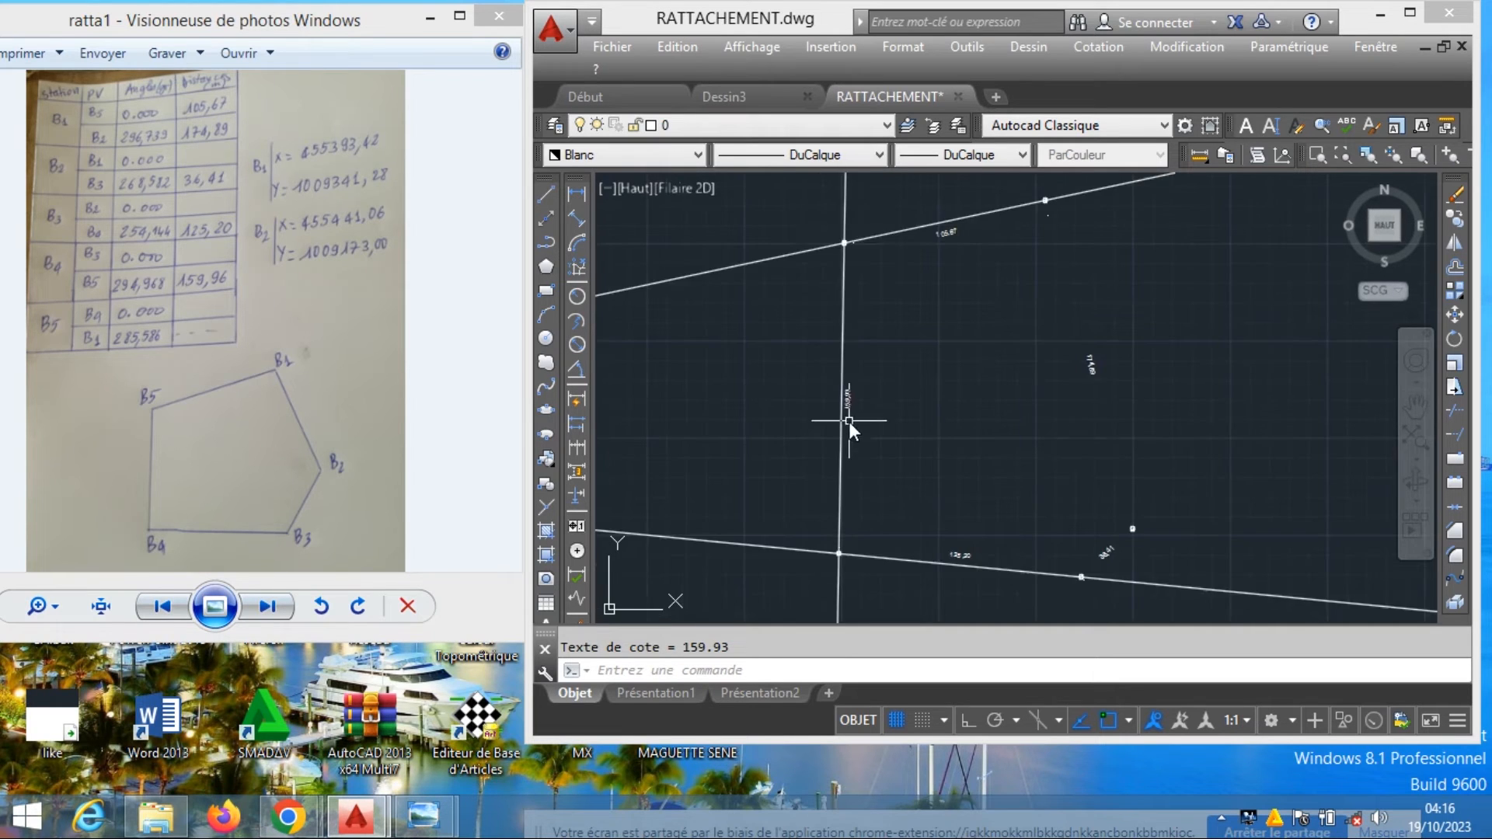
pyautogui.scroll(3, 847, 232)
pyautogui.scroll(-3, 869, 258)
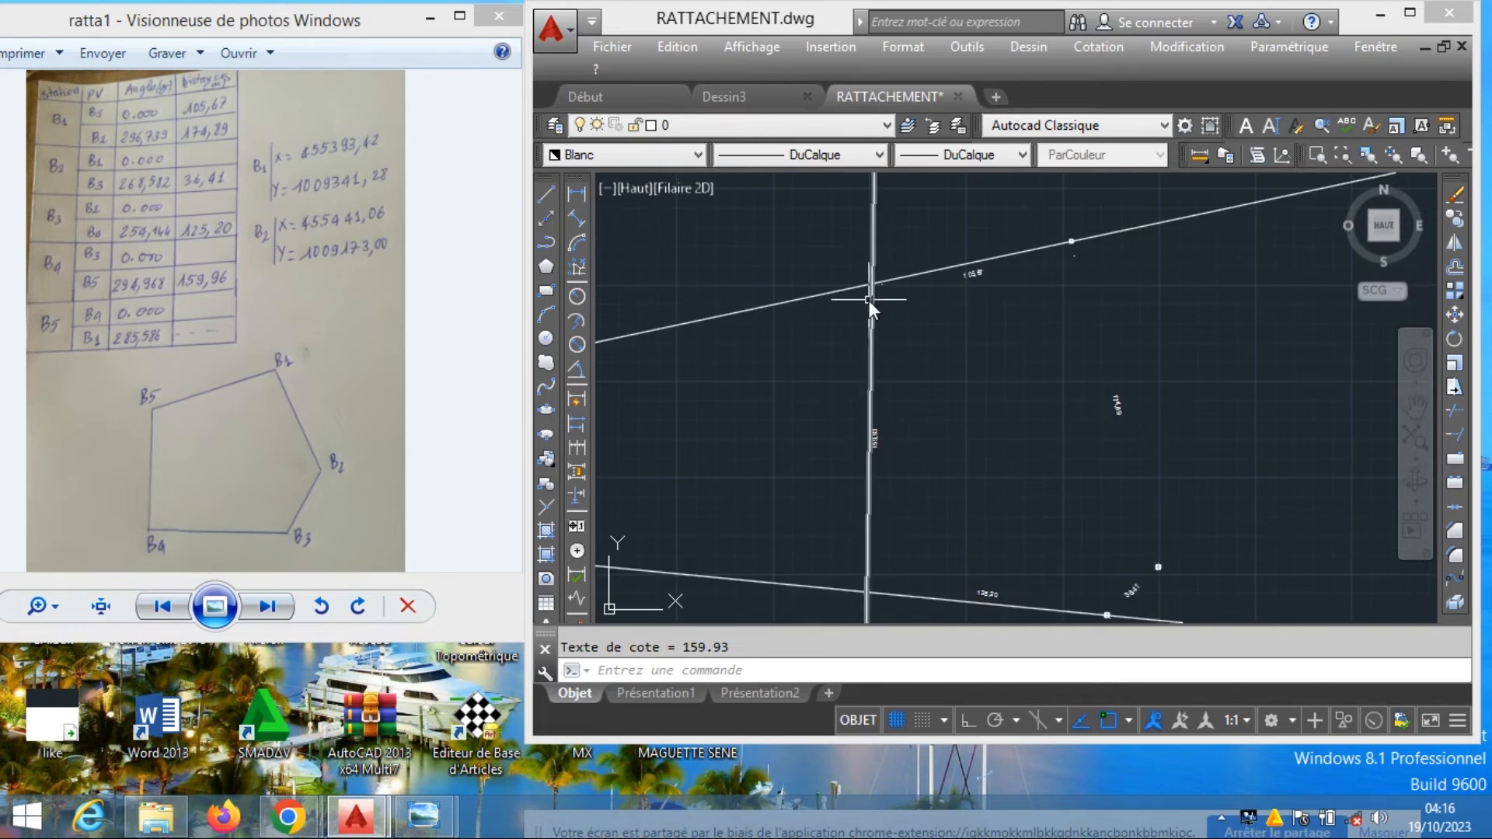
pyautogui.scroll(-3, 887, 243)
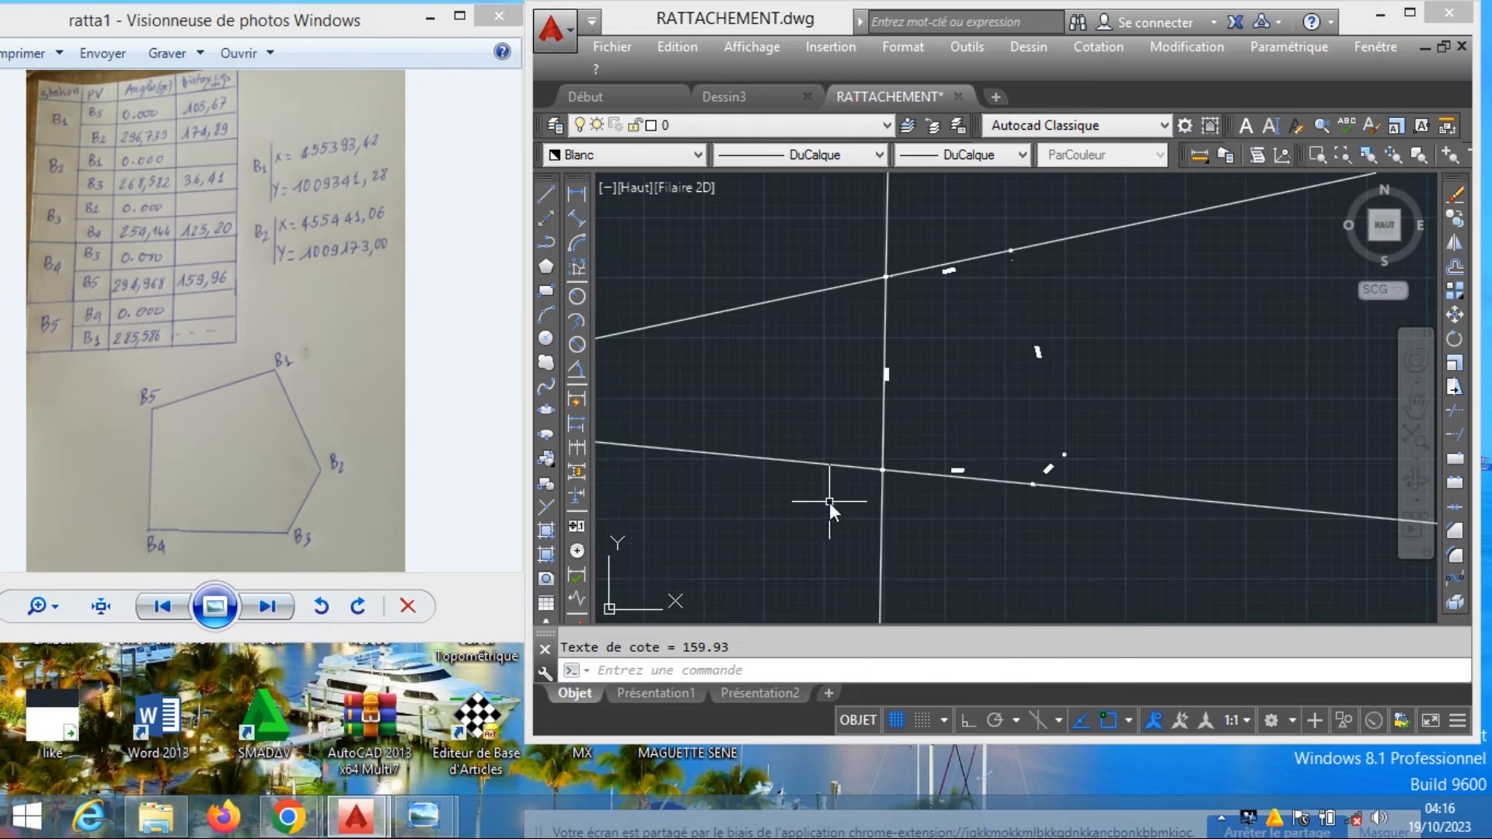
# Erase the three construction lines through the parcel corners, keeping the points and dimensions
pyautogui.click(829, 502)
pyautogui.click(796, 253)
pyautogui.scroll(2, 909, 342)
pyautogui.click(898, 319)
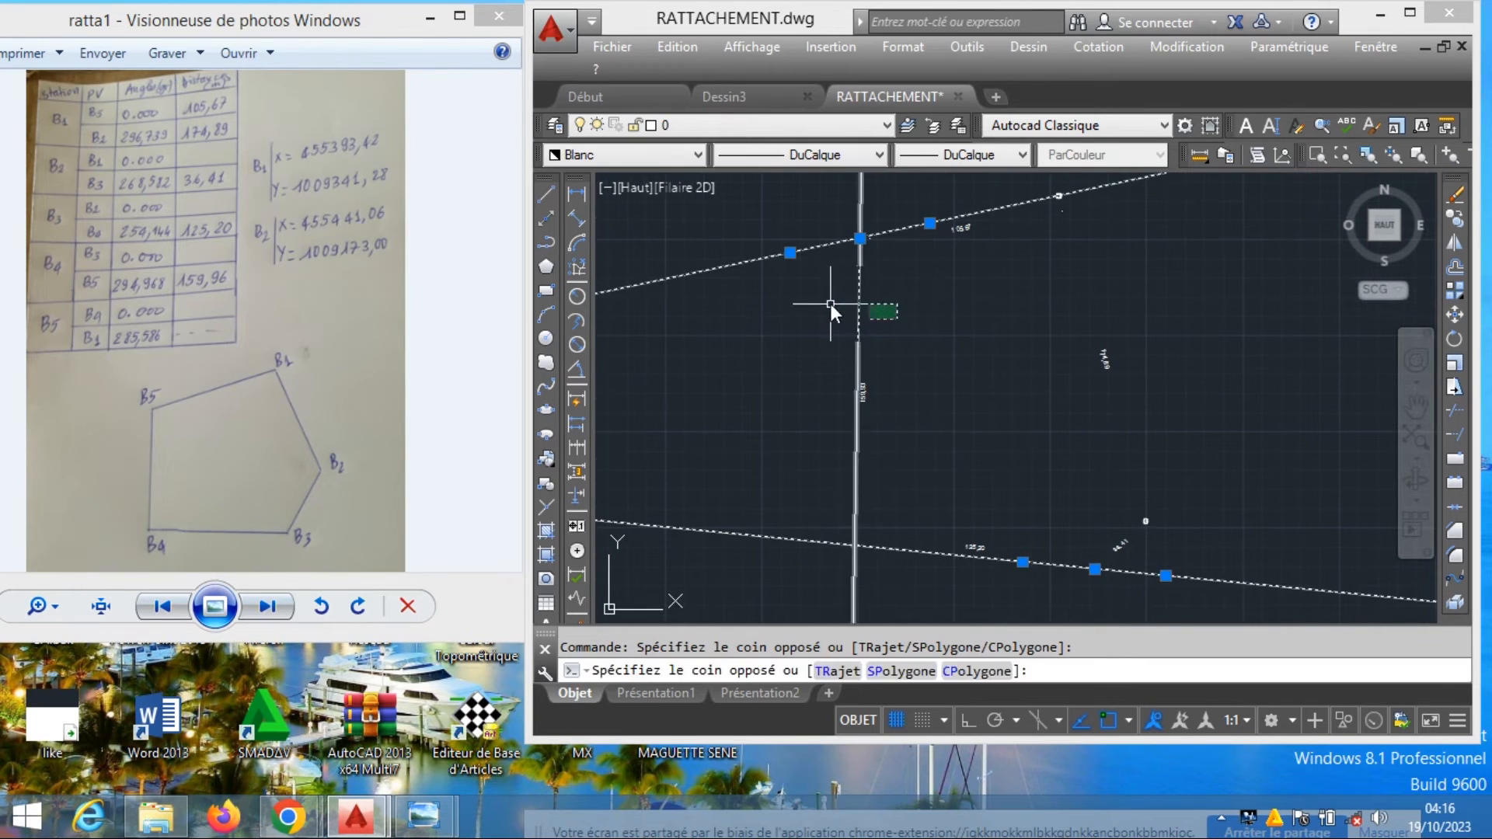
pyautogui.rightClick(830, 304)
pyautogui.click(903, 426)
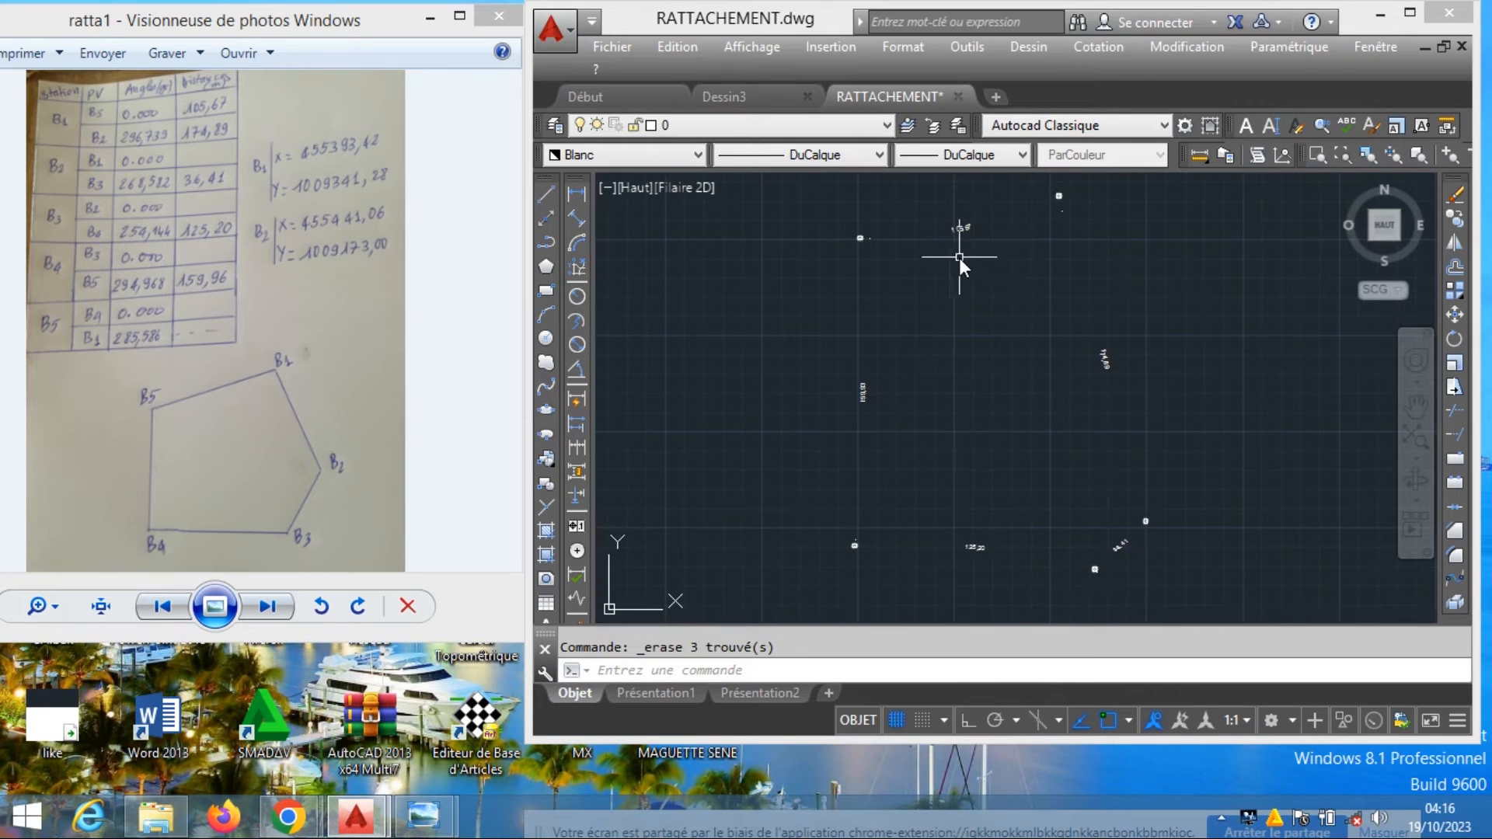
# Examine the plotted corner points and side dimensions all around the parcel against the survey sketch
pyautogui.scroll(2, 959, 256)
pyautogui.moveTo(892, 329); pyautogui.dragTo(889, 356, button='middle')
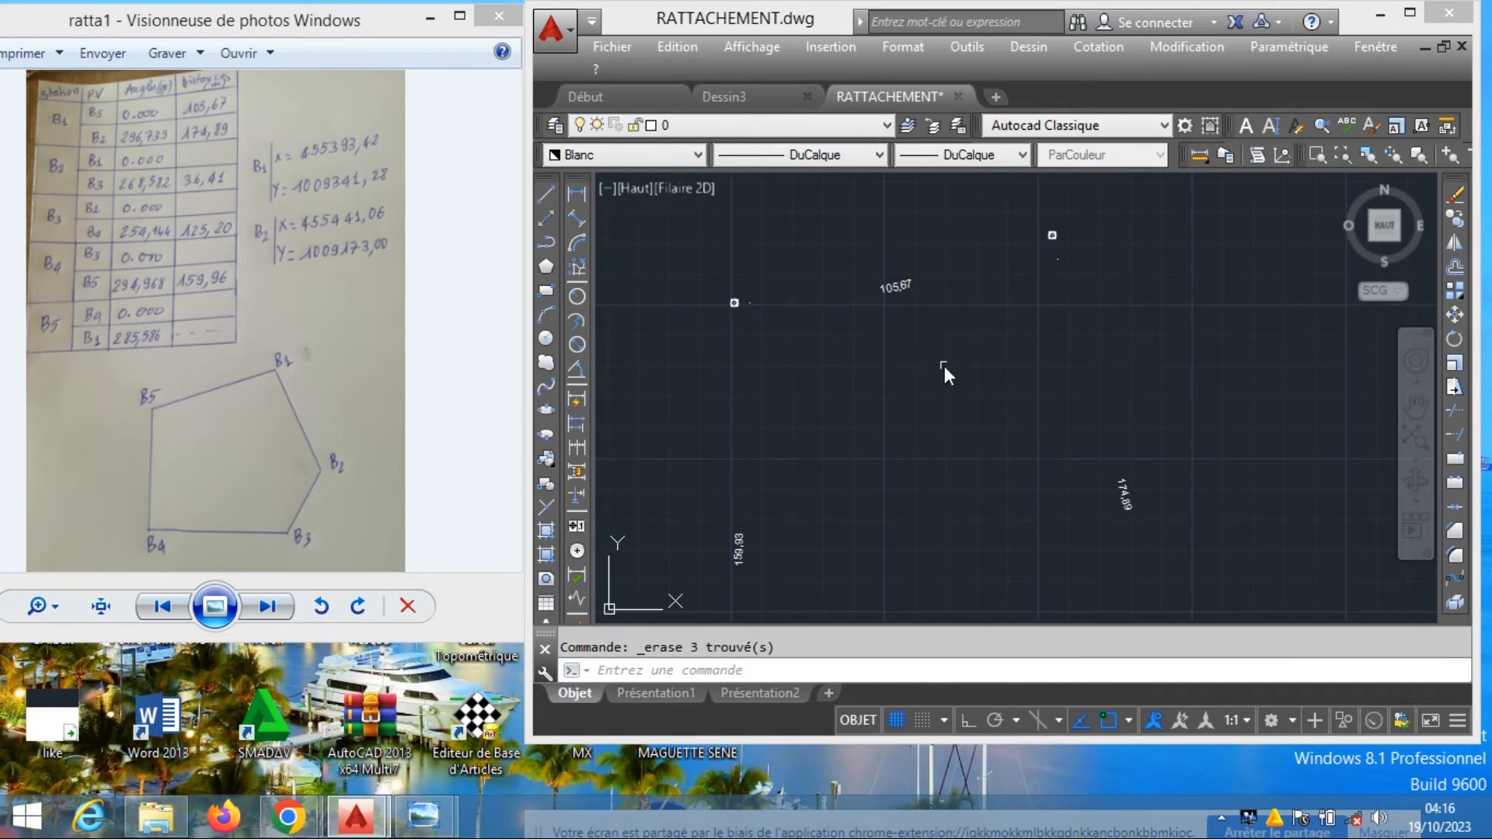
pyautogui.scroll(2, 950, 334)
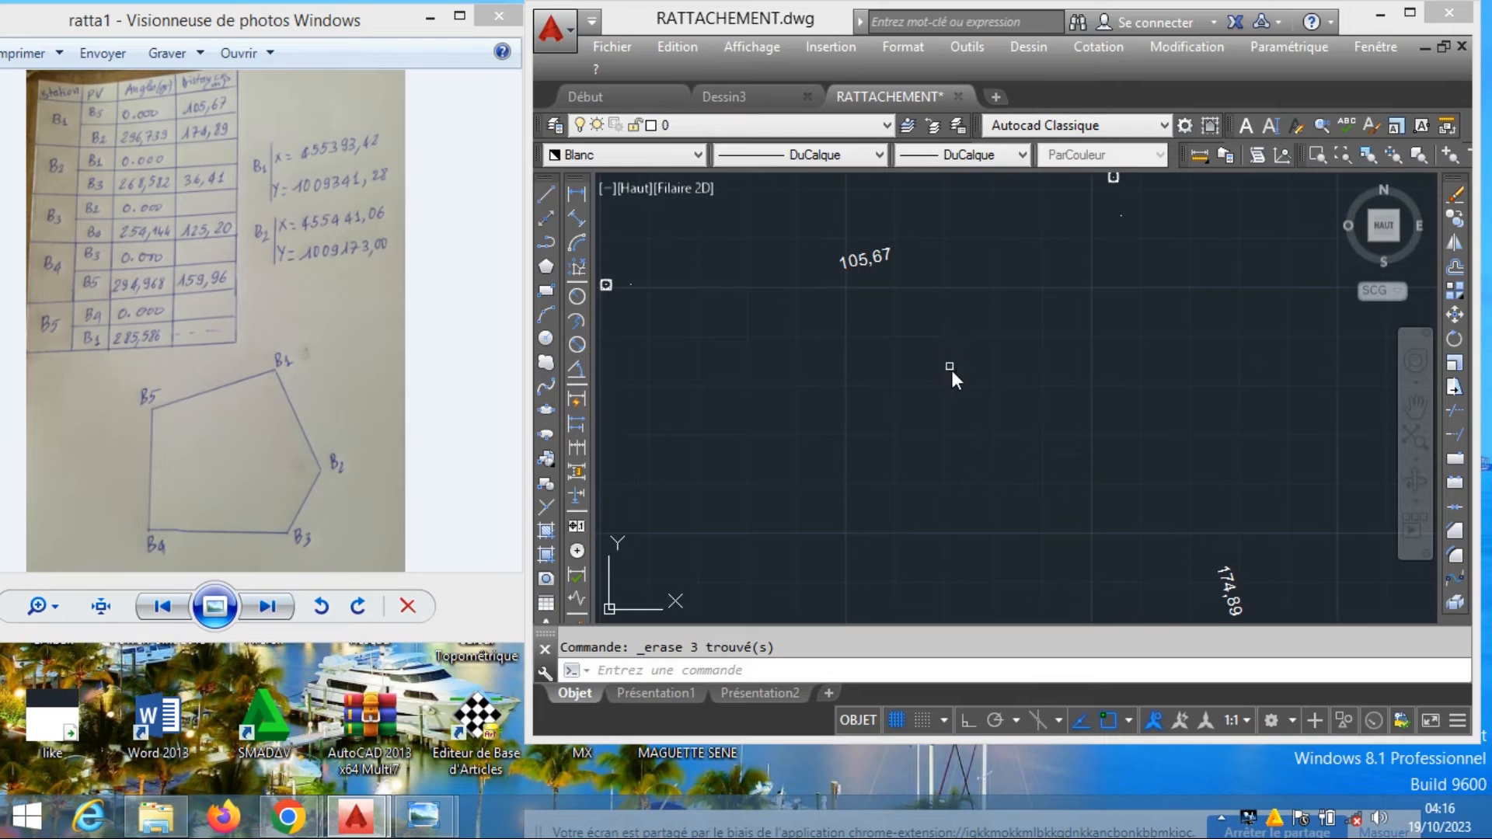
pyautogui.moveTo(952, 373); pyautogui.dragTo(1003, 257, button='middle')
pyautogui.scroll(-2, 1004, 254)
pyautogui.scroll(3, 1119, 373)
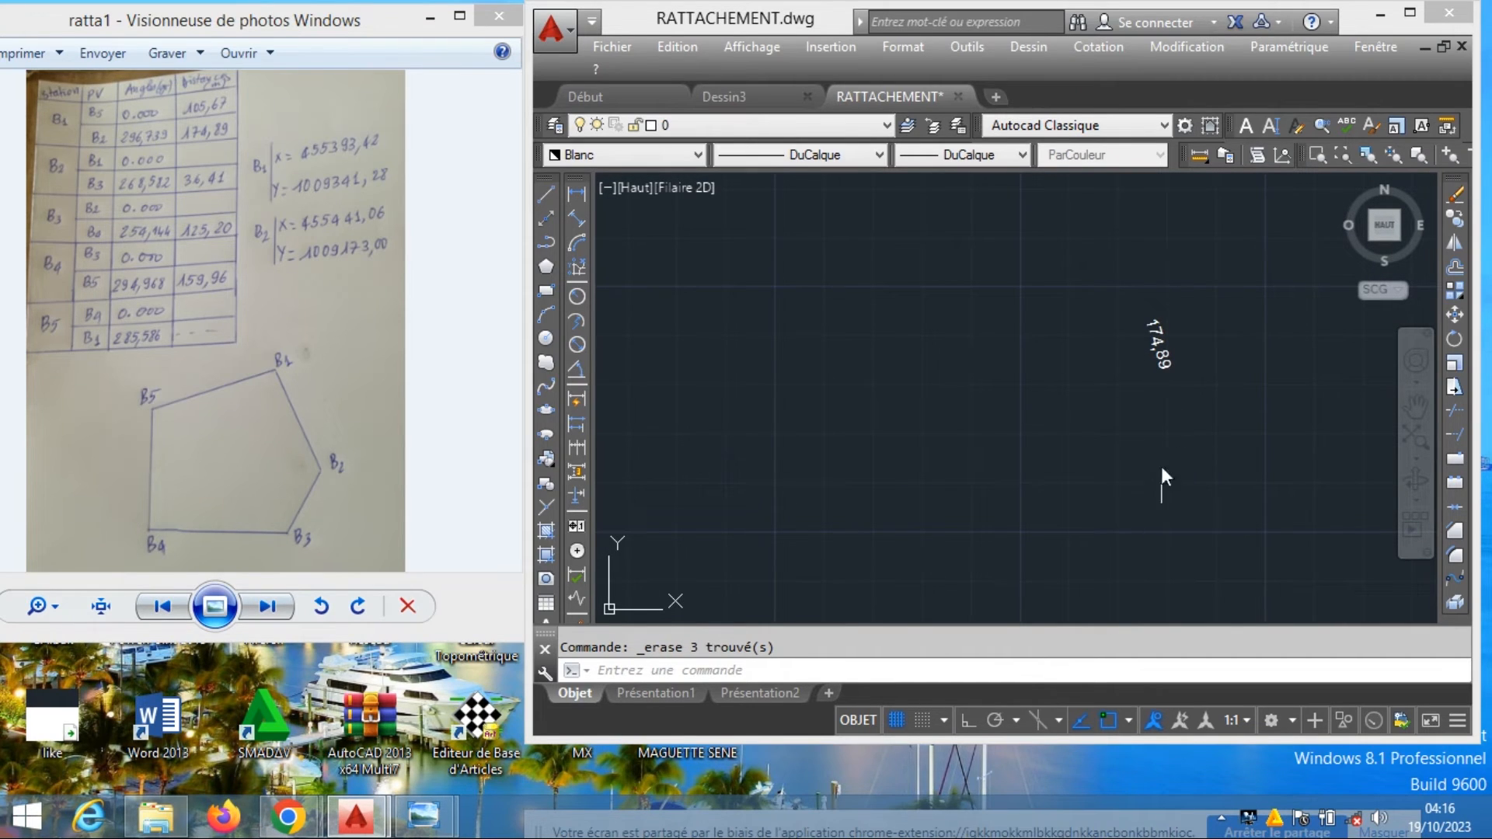
pyautogui.scroll(-2, 1165, 505)
pyautogui.scroll(2, 1177, 544)
pyautogui.moveTo(1177, 558); pyautogui.dragTo(1186, 471, button='middle')
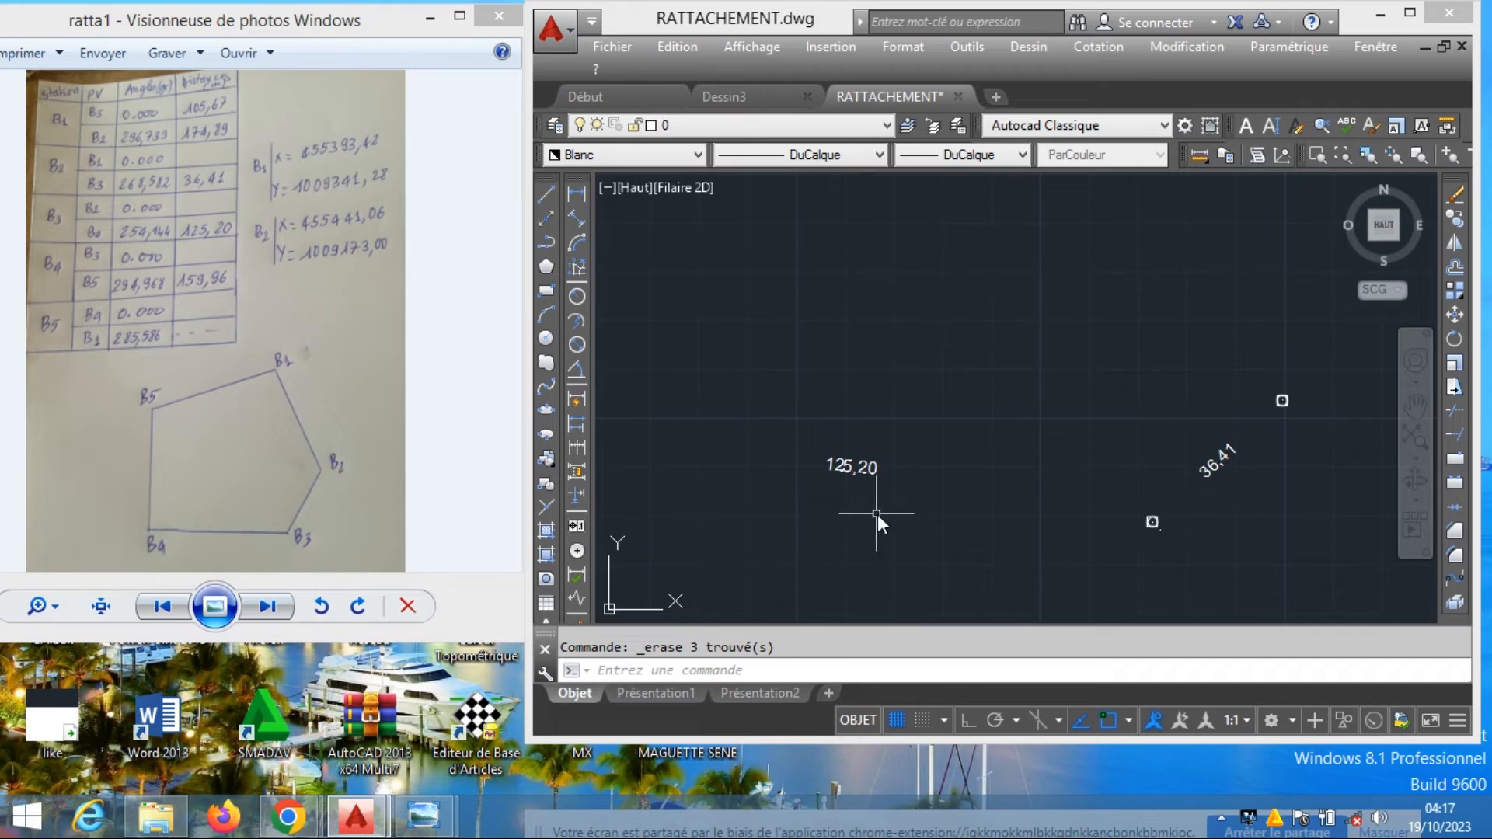
pyautogui.scroll(-3, 963, 466)
pyautogui.scroll(5, 893, 380)
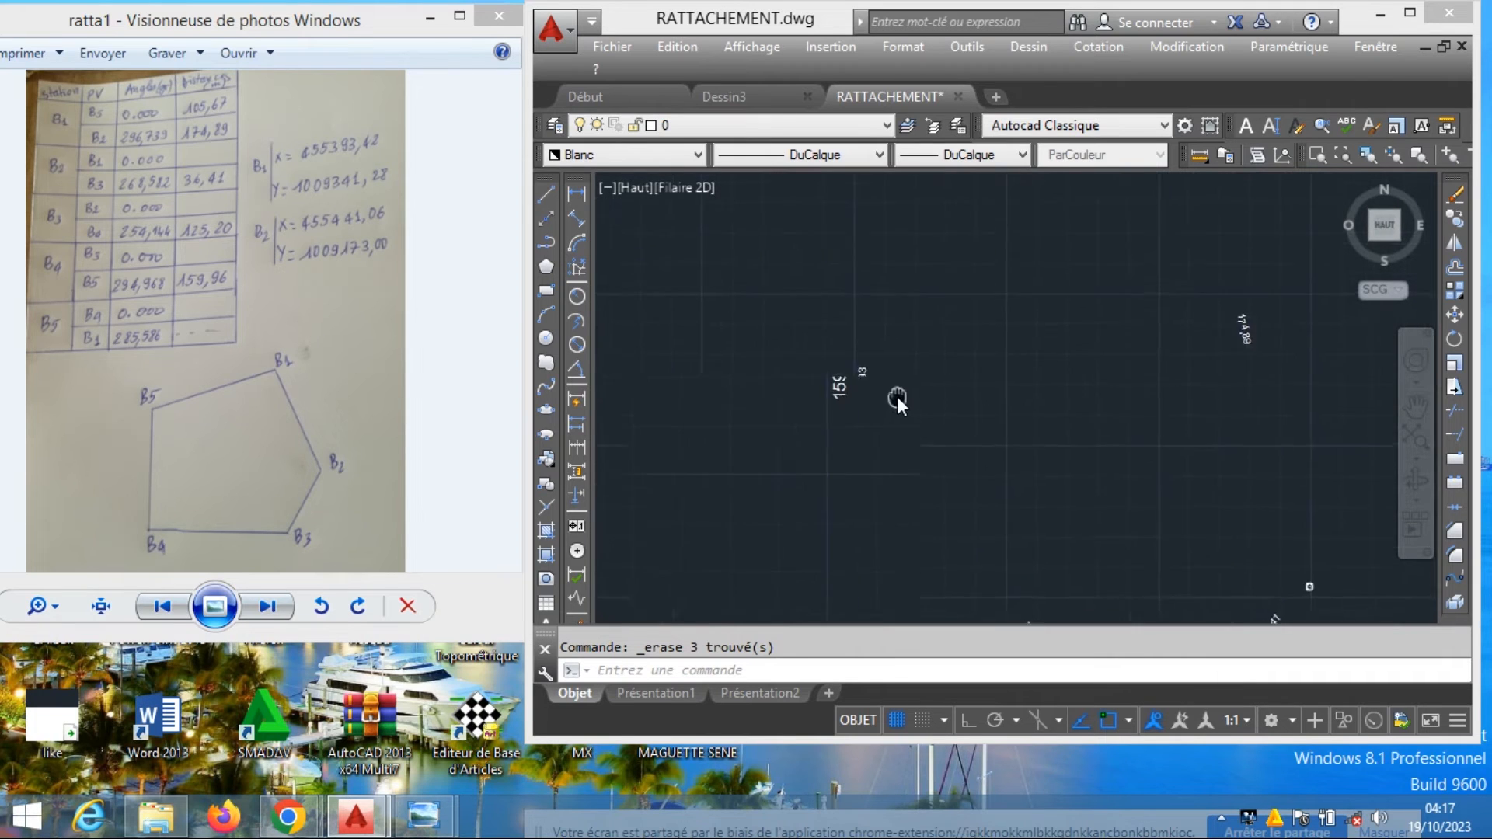
pyautogui.scroll(-4, 898, 432)
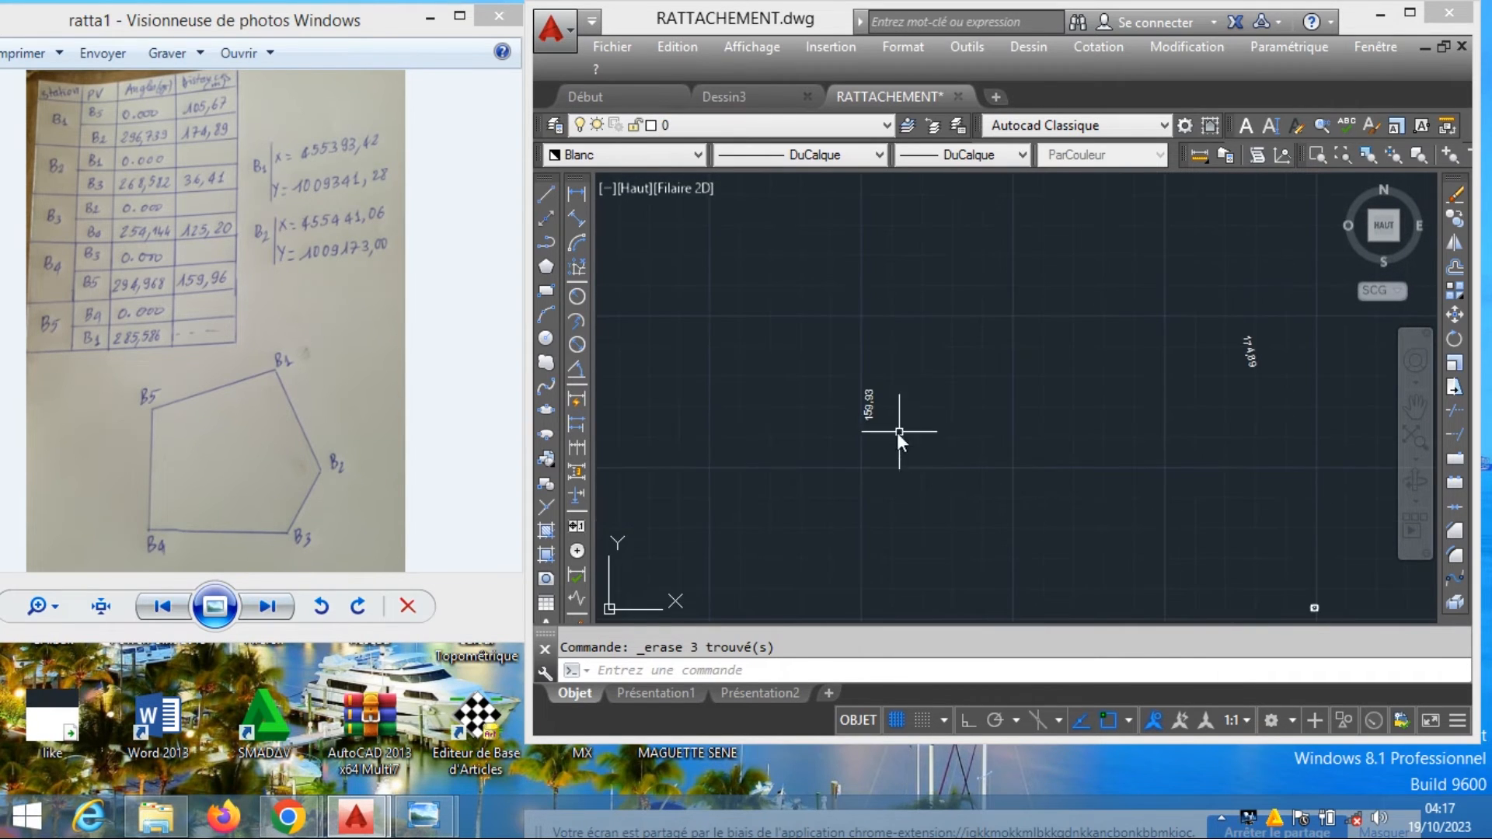
pyautogui.scroll(-5, 933, 416)
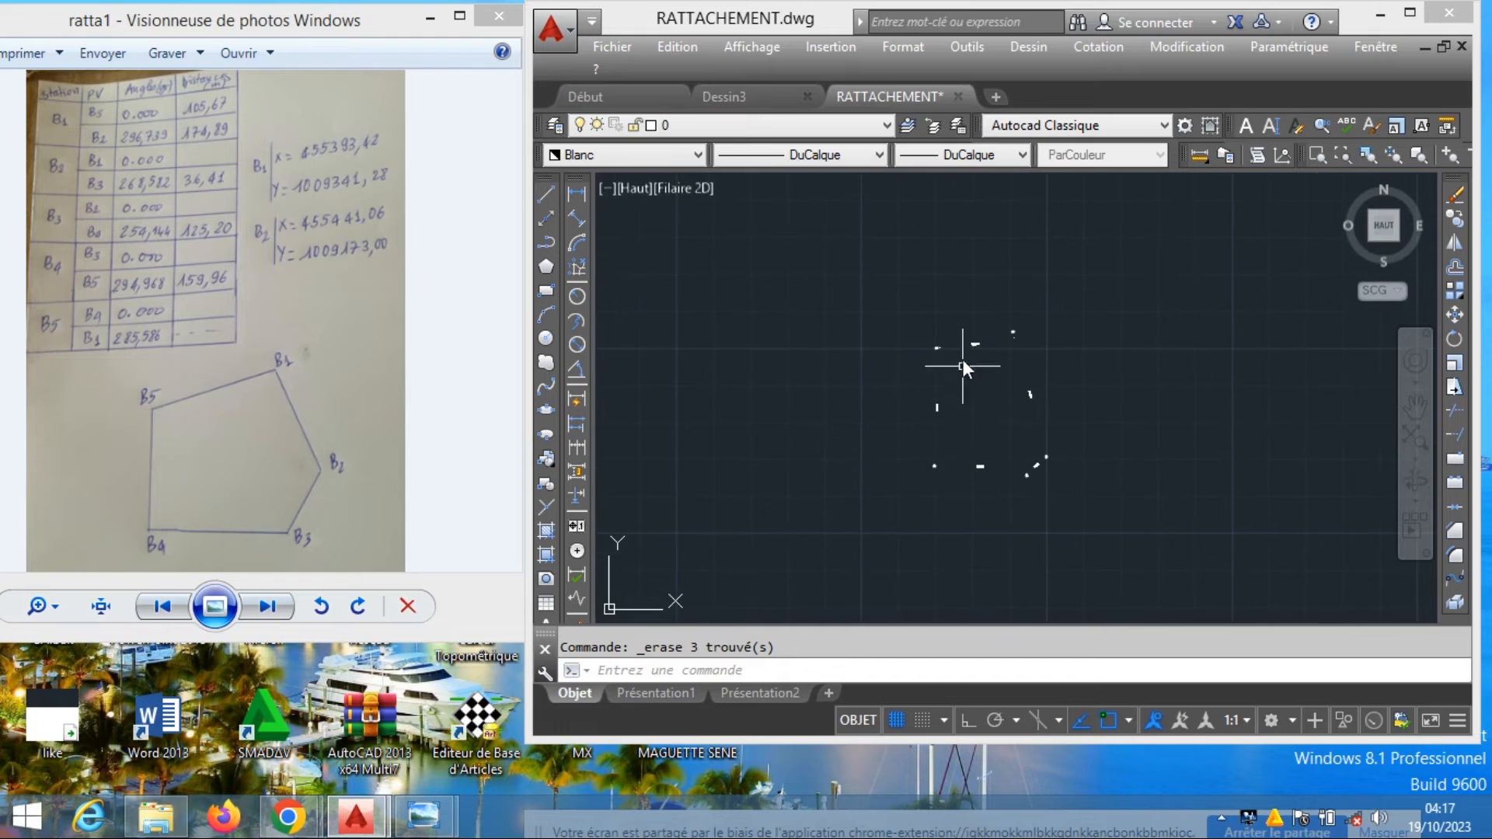
# Set the current colour to red (Rouge) and draw a circle of radius 105.67 centred on point B1
pyautogui.scroll(2, 956, 436)
pyautogui.scroll(5, 944, 326)
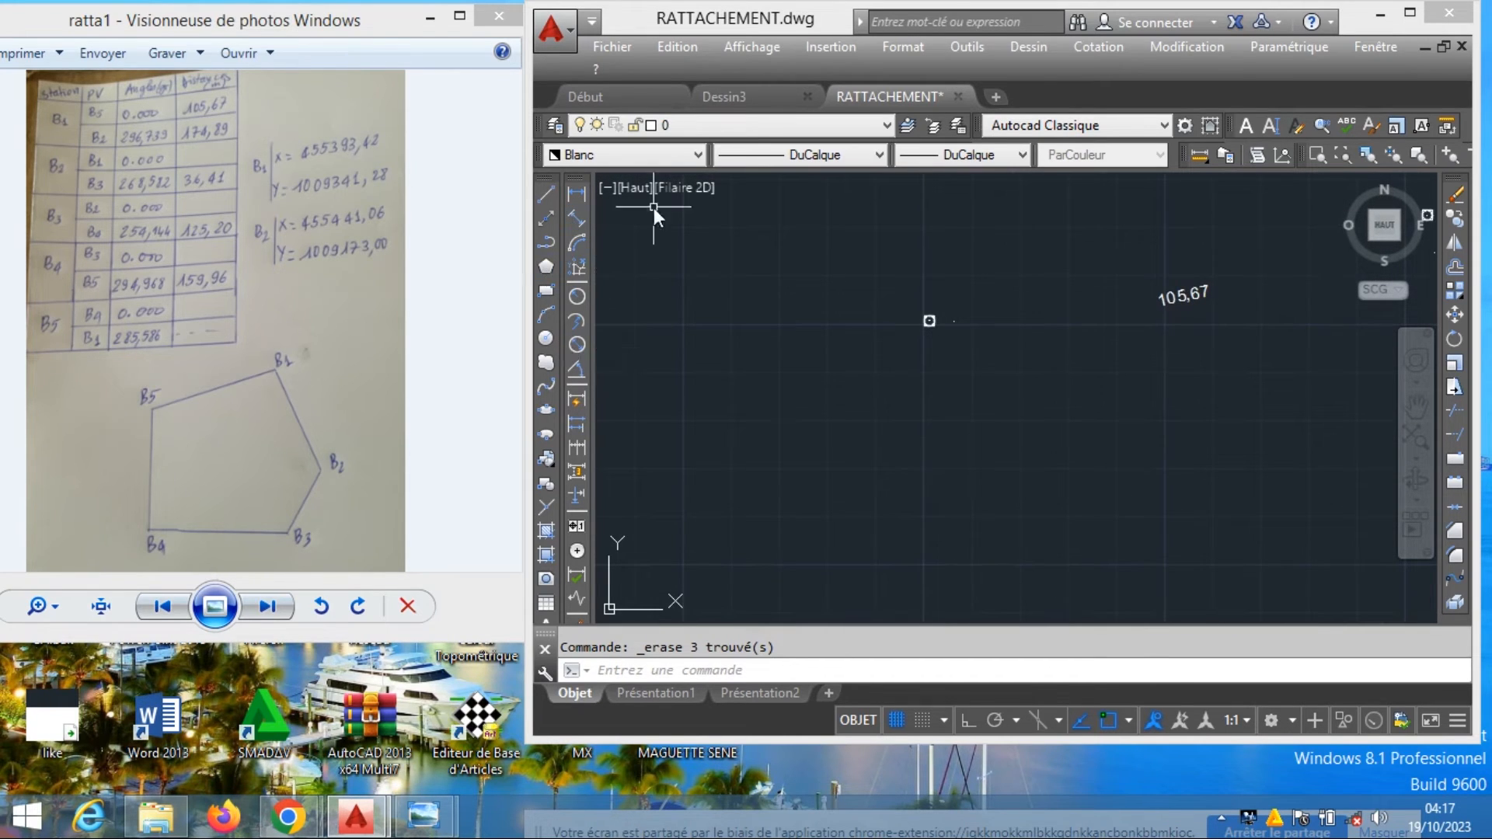
pyautogui.click(665, 153)
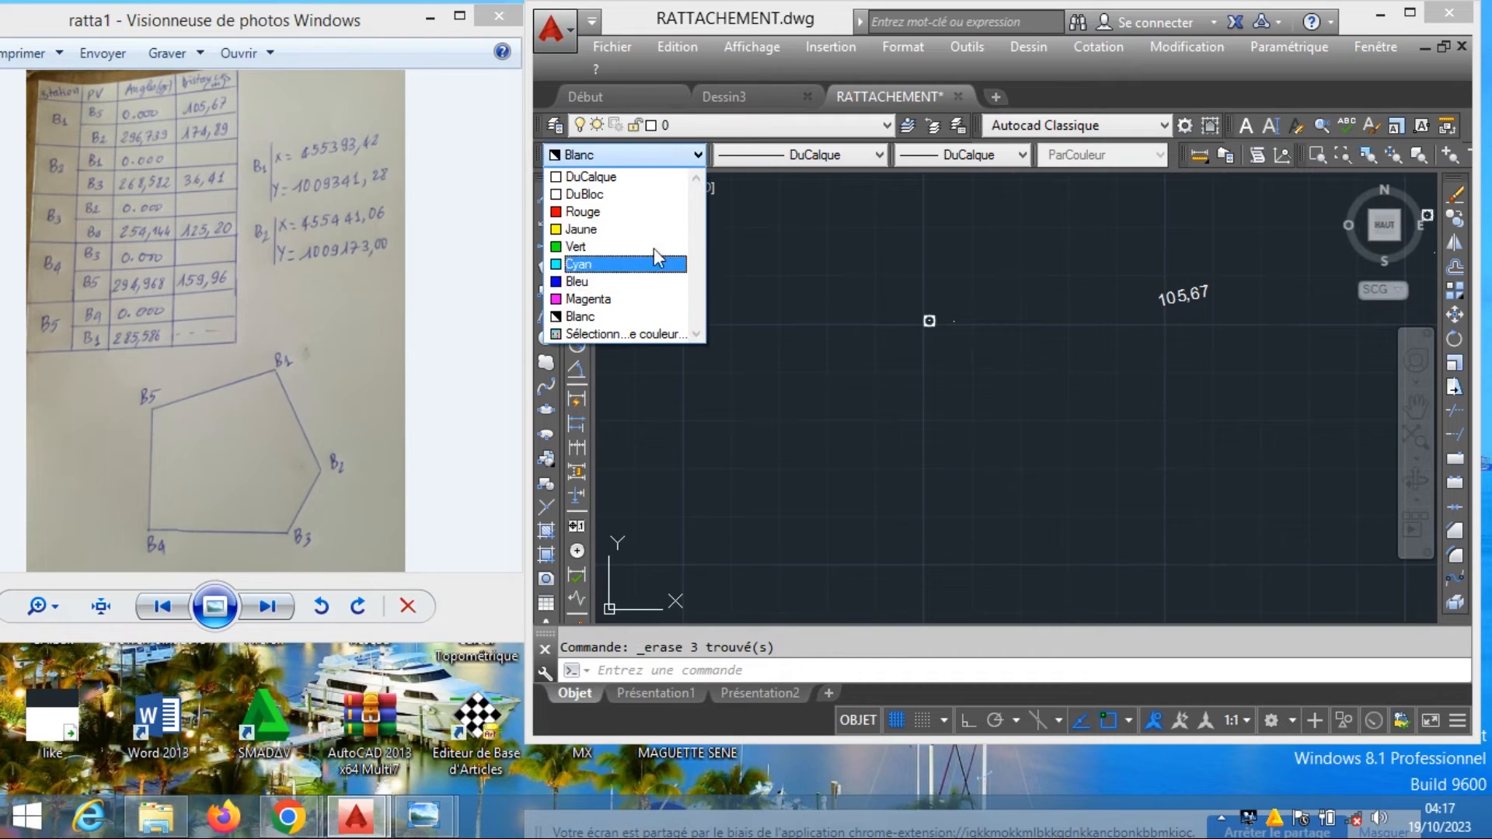
pyautogui.click(659, 212)
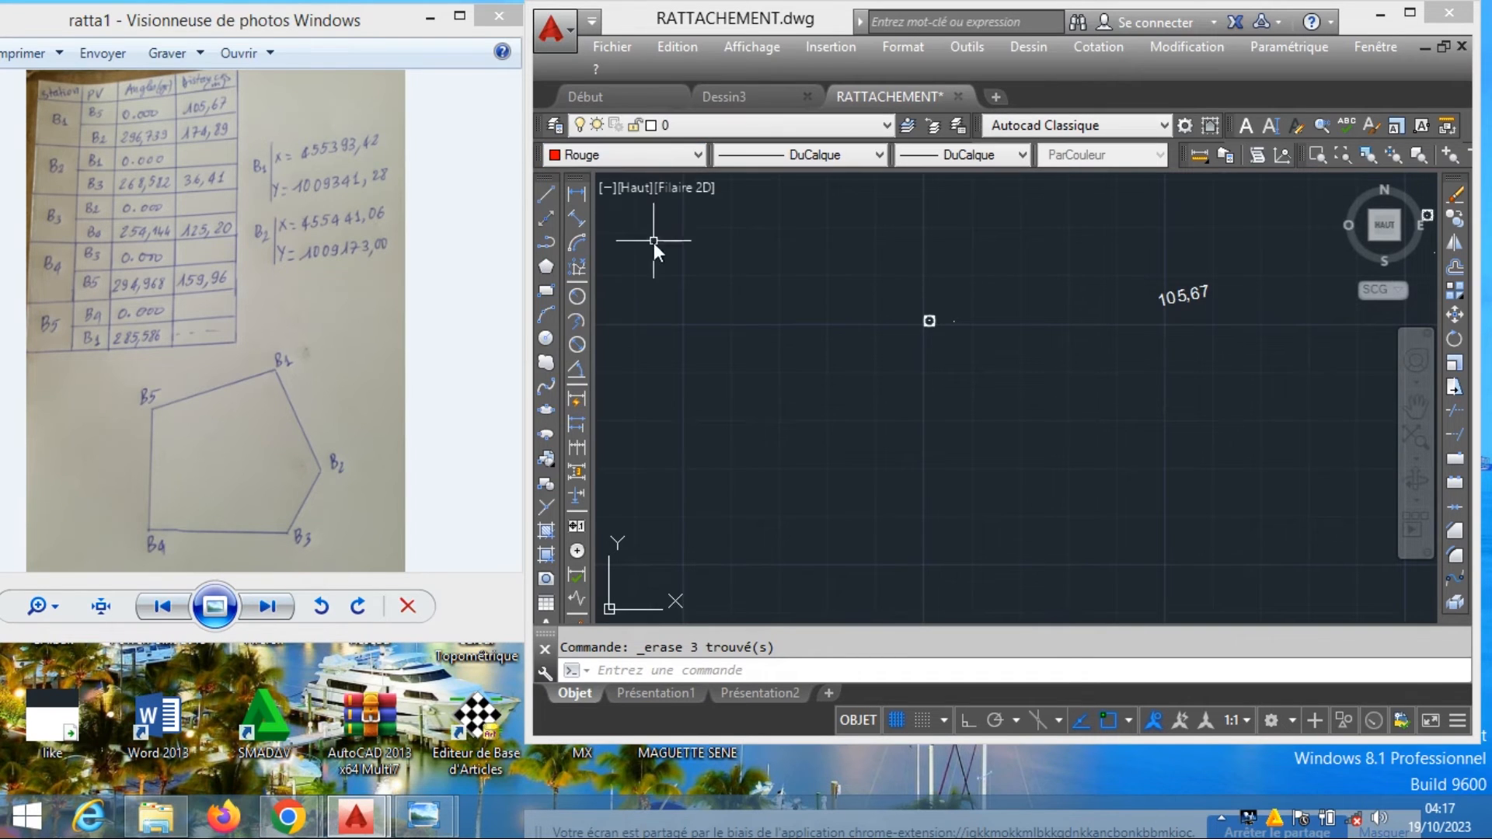
pyautogui.click(546, 339)
pyautogui.scroll(5, 816, 354)
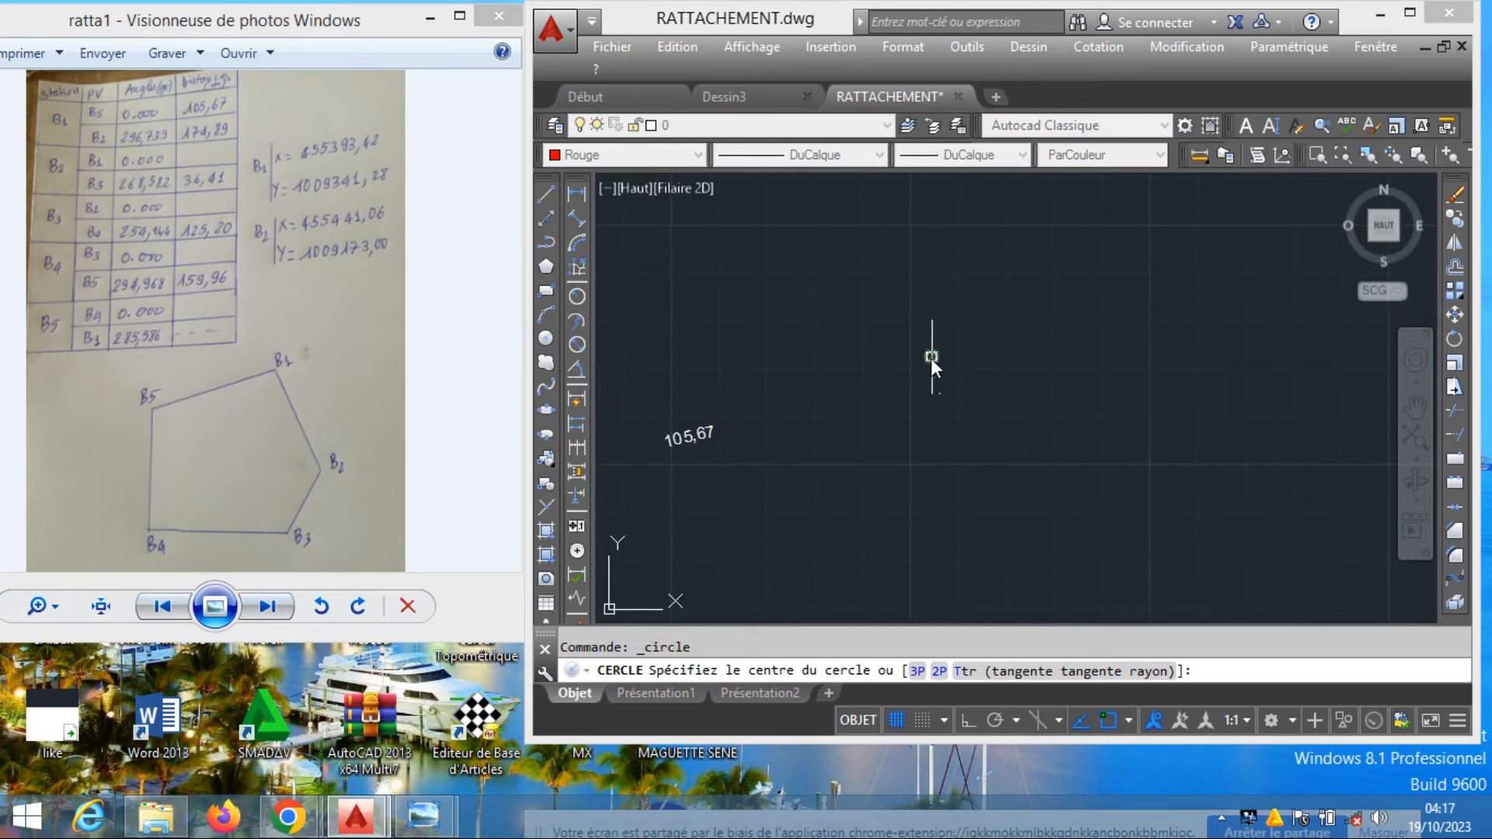
pyautogui.moveTo(931, 357); pyautogui.dragTo(1103, 346, button='middle')
pyautogui.click(1113, 345)
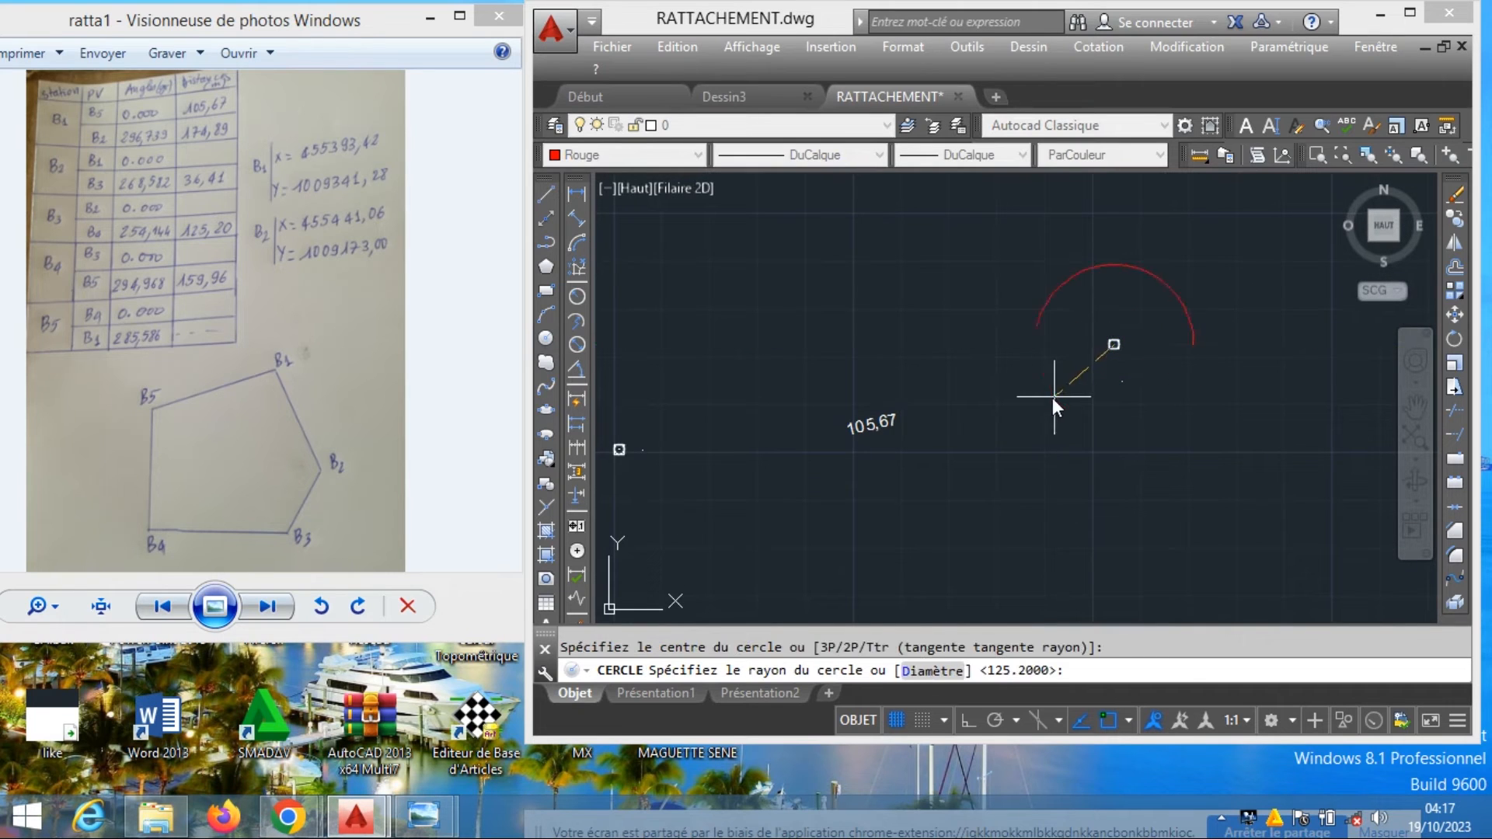
pyautogui.write('105.67')
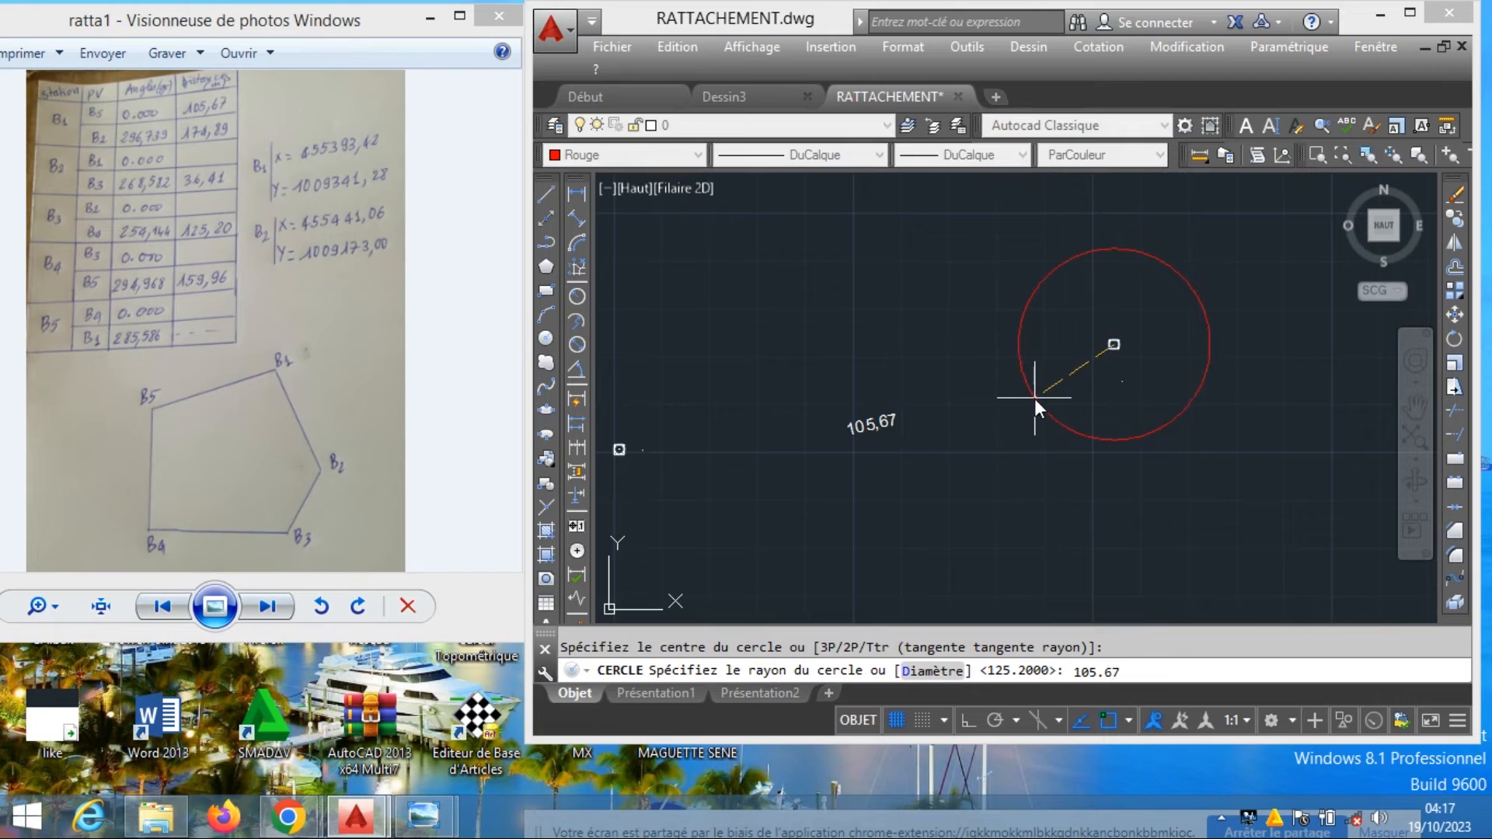
pyautogui.press('Return')
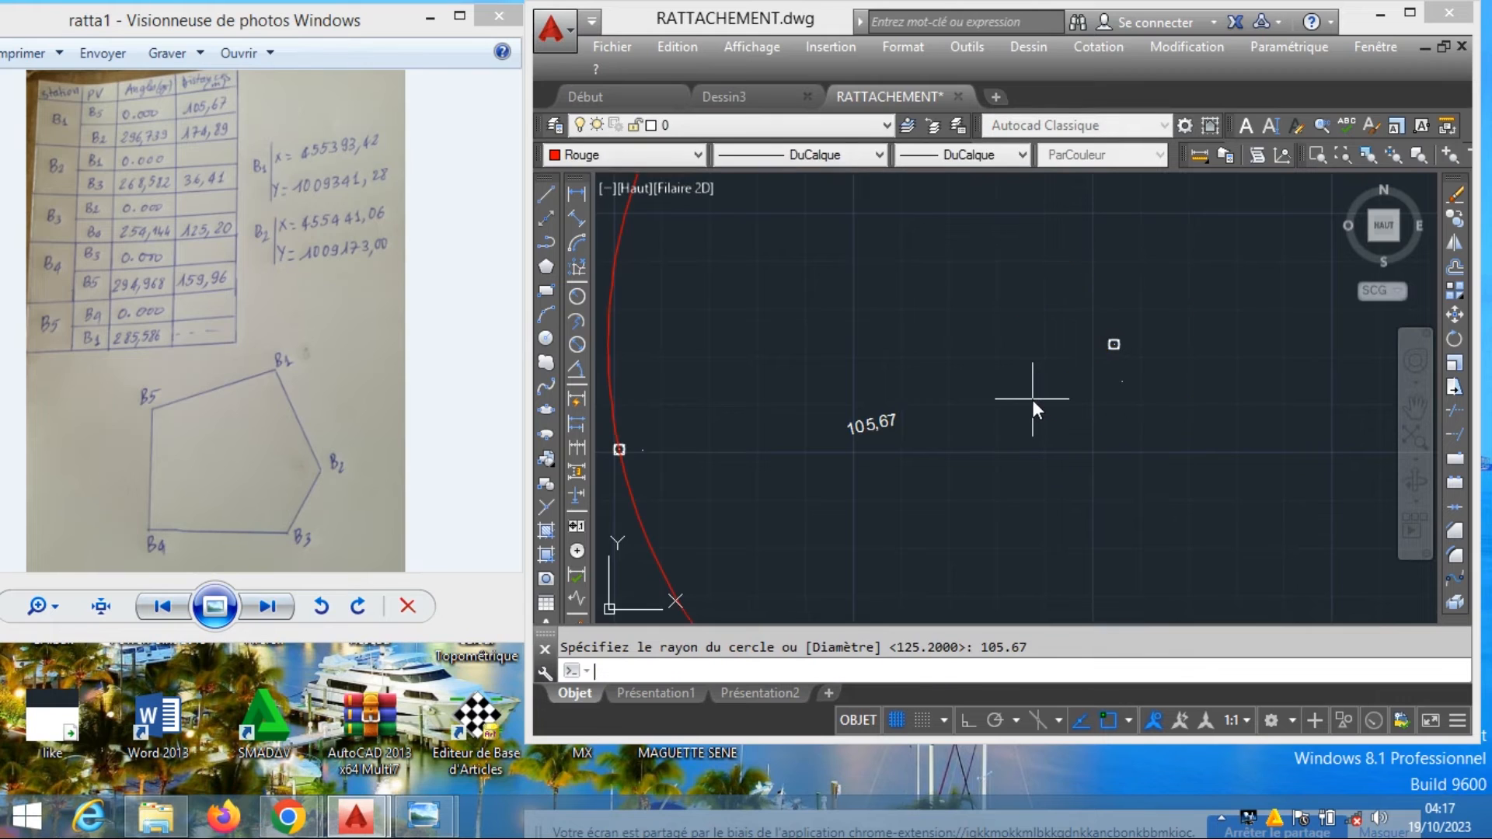
# Draw a circle of radius 159.96 centred on point B4
pyautogui.press('Return')
pyautogui.scroll(-3, 1038, 384)
pyautogui.scroll(-5, 1037, 423)
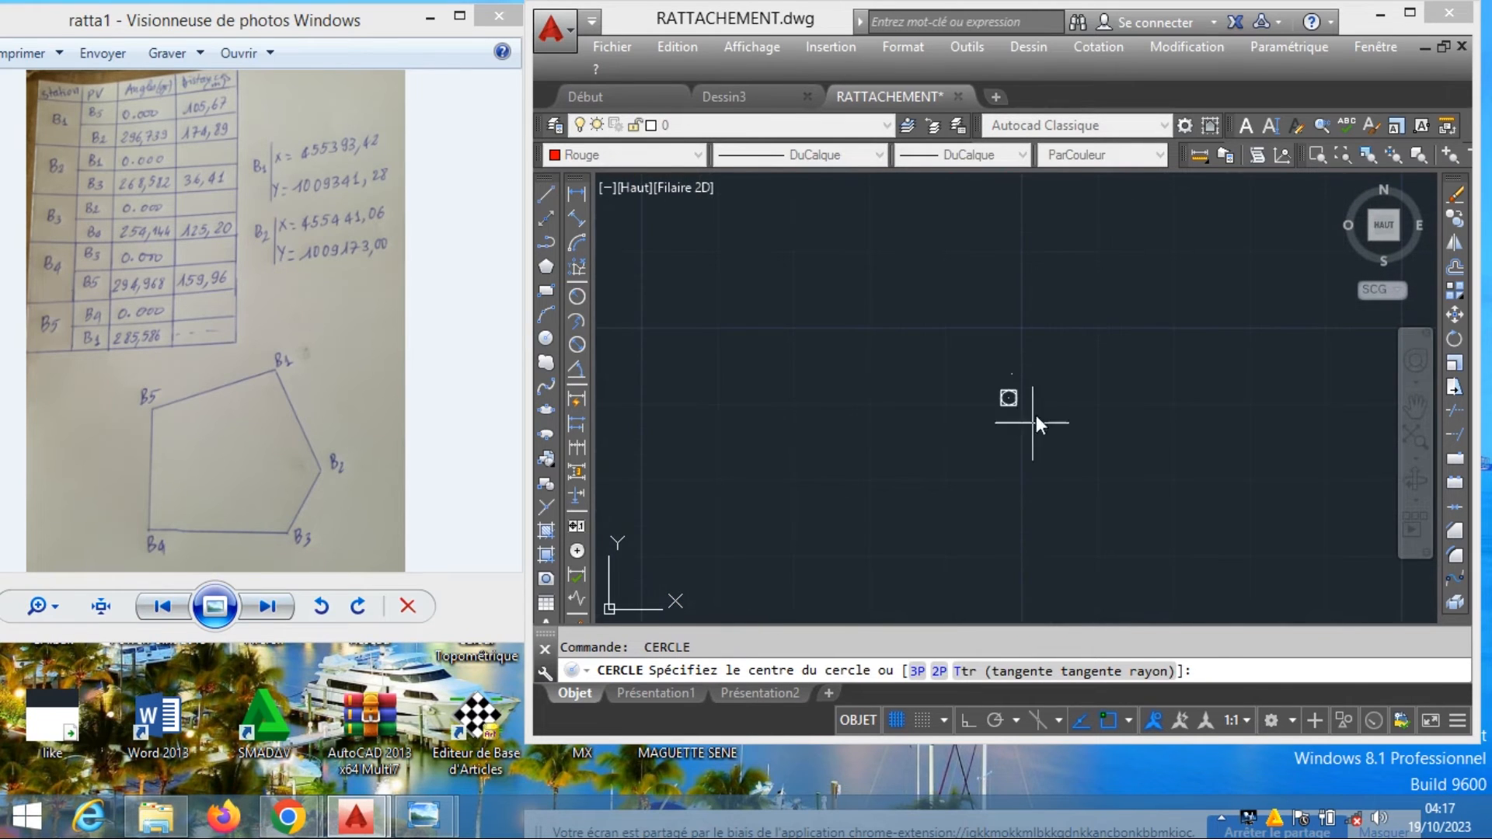
pyautogui.click(1009, 400)
pyautogui.scroll(6, 1083, 322)
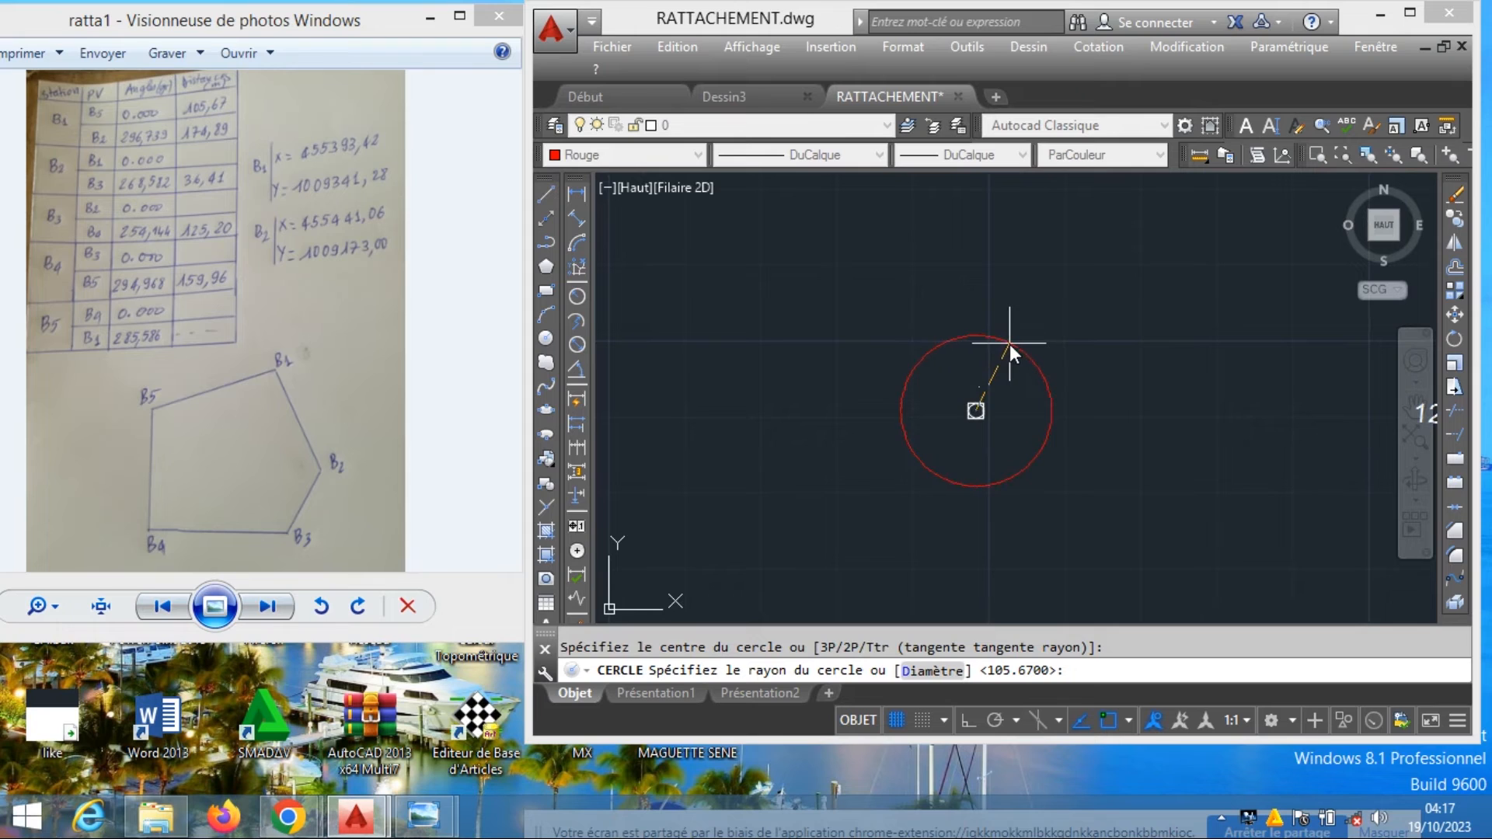
pyautogui.write('59.96')
pyautogui.press('Return')
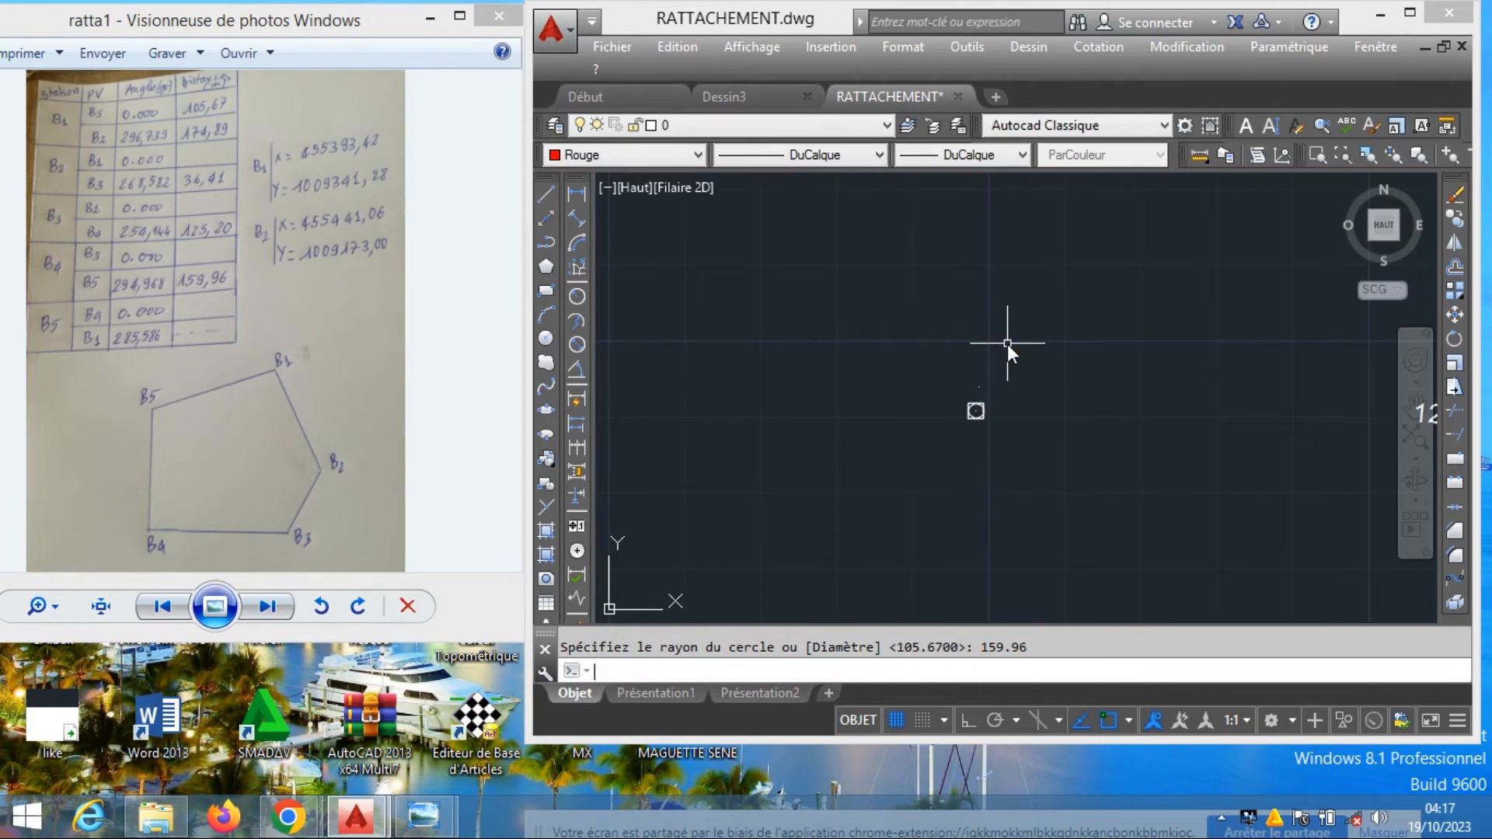
# Erase the white B5 point near the intersection of the two red circles
pyautogui.scroll(-3, 1008, 344)
pyautogui.scroll(5, 989, 233)
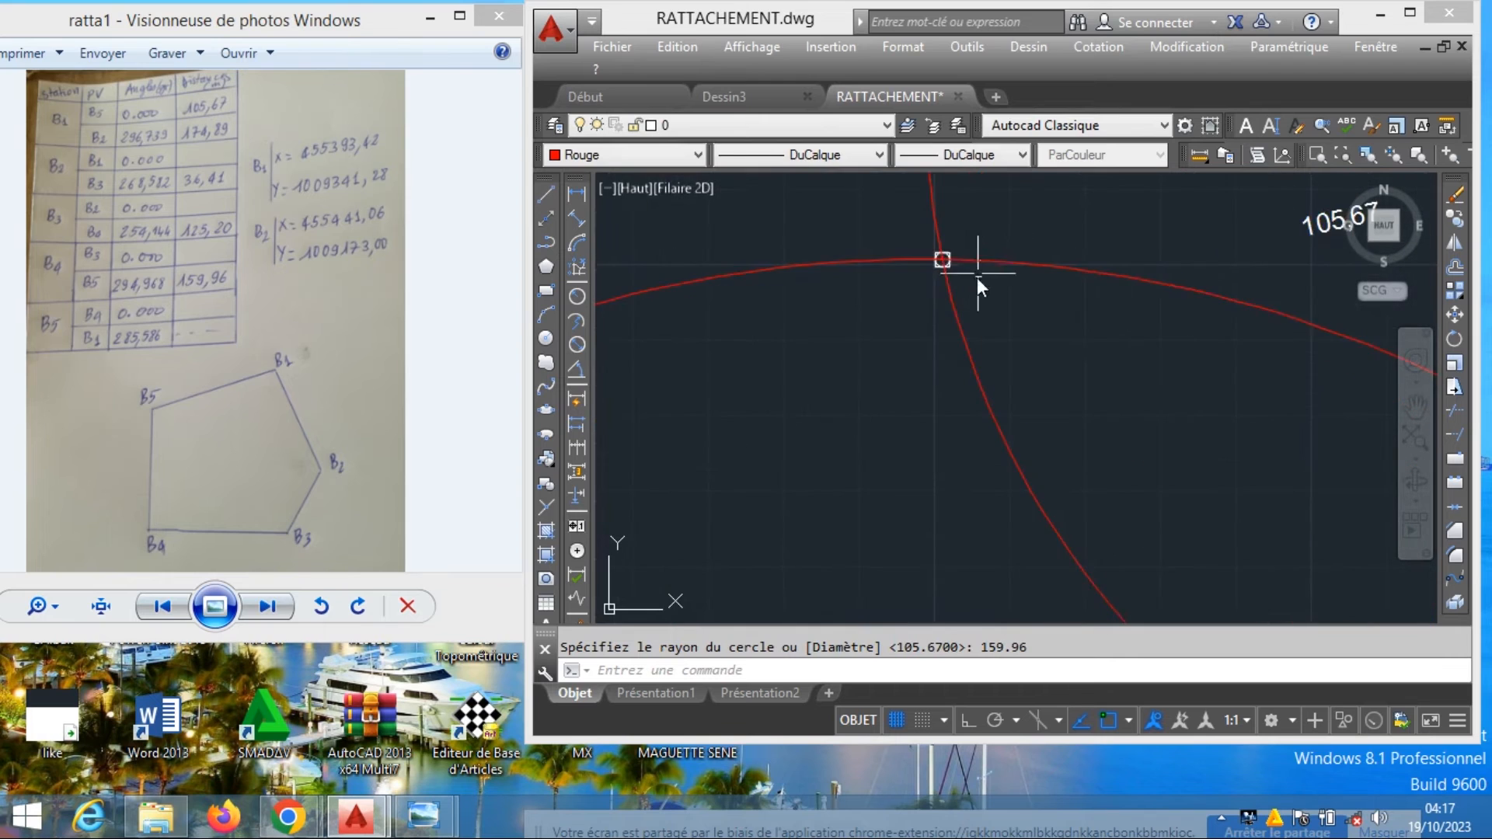
pyautogui.scroll(2, 936, 266)
pyautogui.click(940, 256)
pyautogui.rightClick(982, 268)
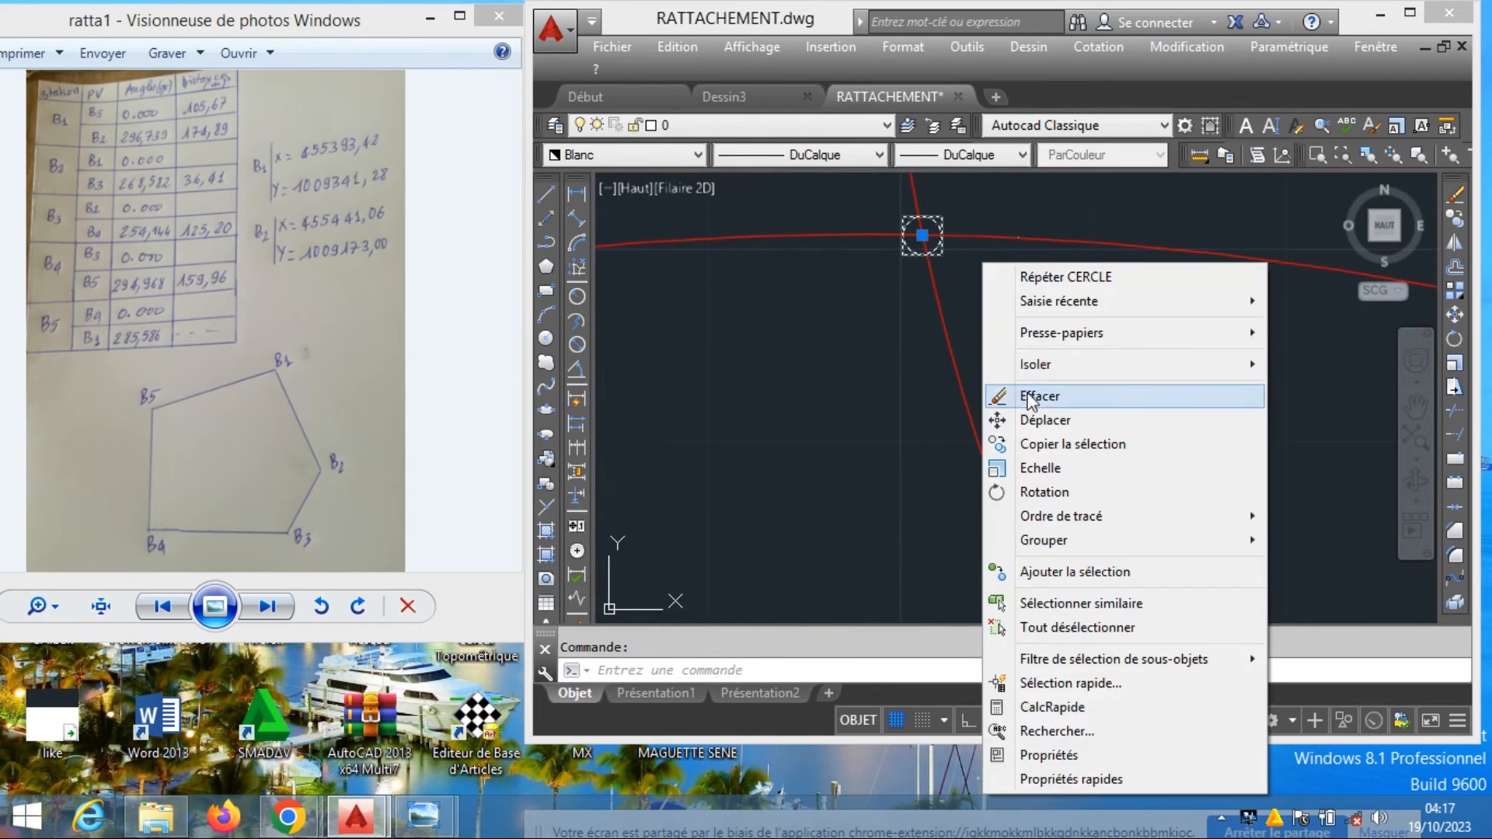
pyautogui.click(1028, 392)
# Place a red B5 point at the intersection of the B1 and B4 circles
pyautogui.click(546, 509)
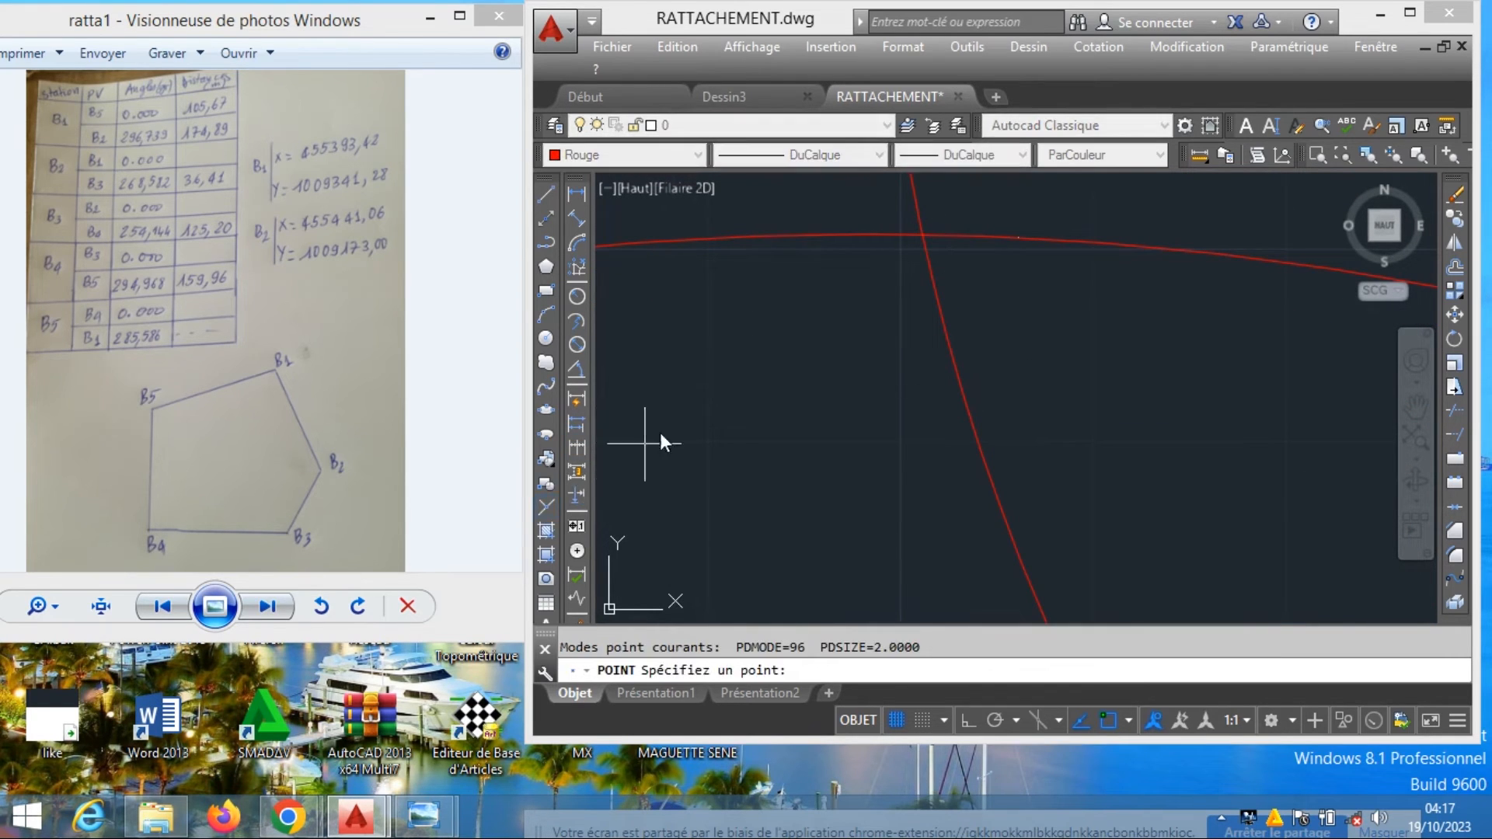
pyautogui.scroll(-5, 908, 371)
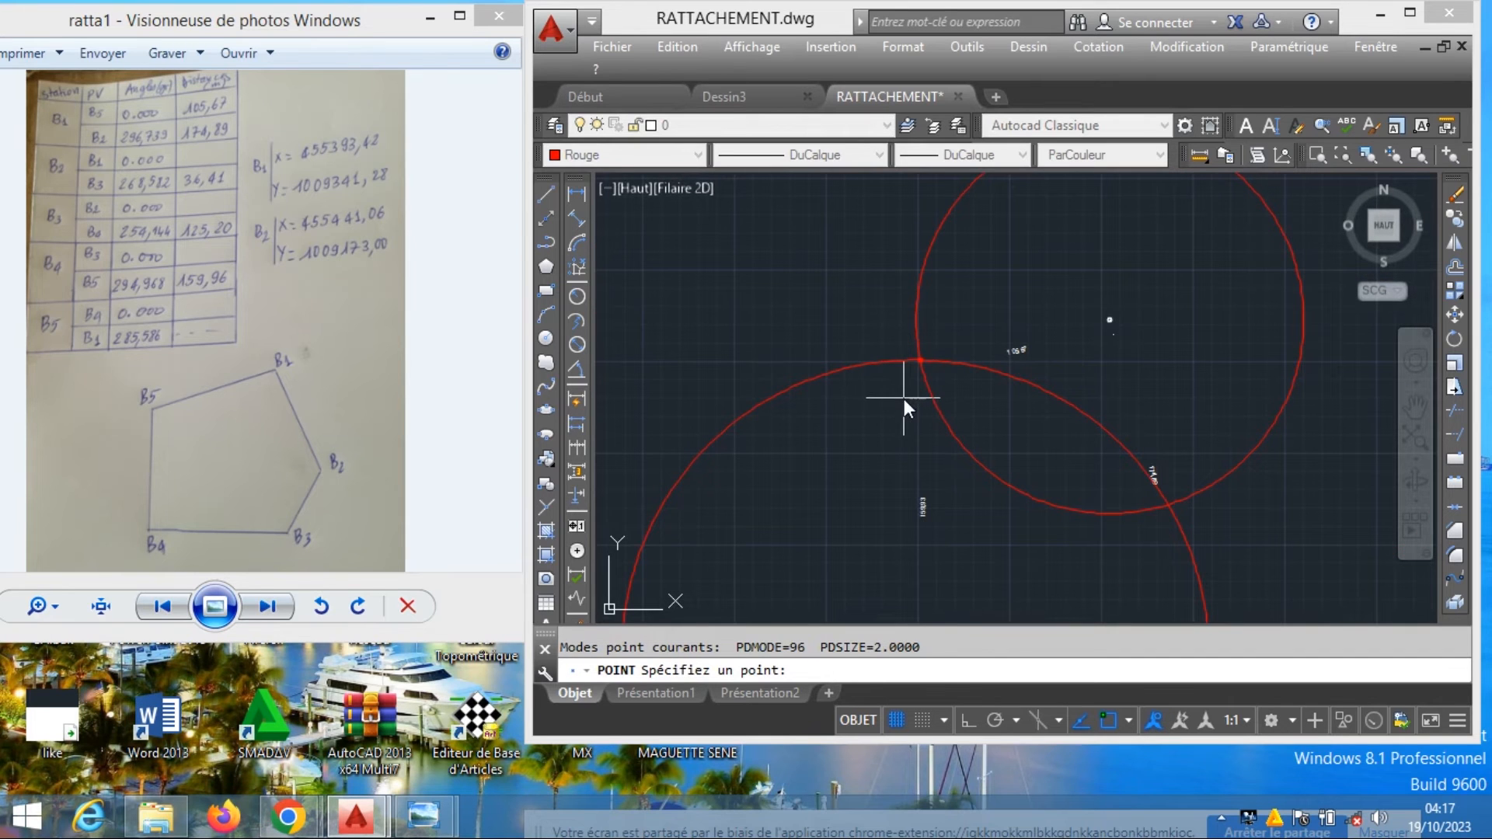
pyautogui.press('Escape')
# Erase the two red construction circles, keeping the red B5 point at their intersection
pyautogui.scroll(2, 950, 402)
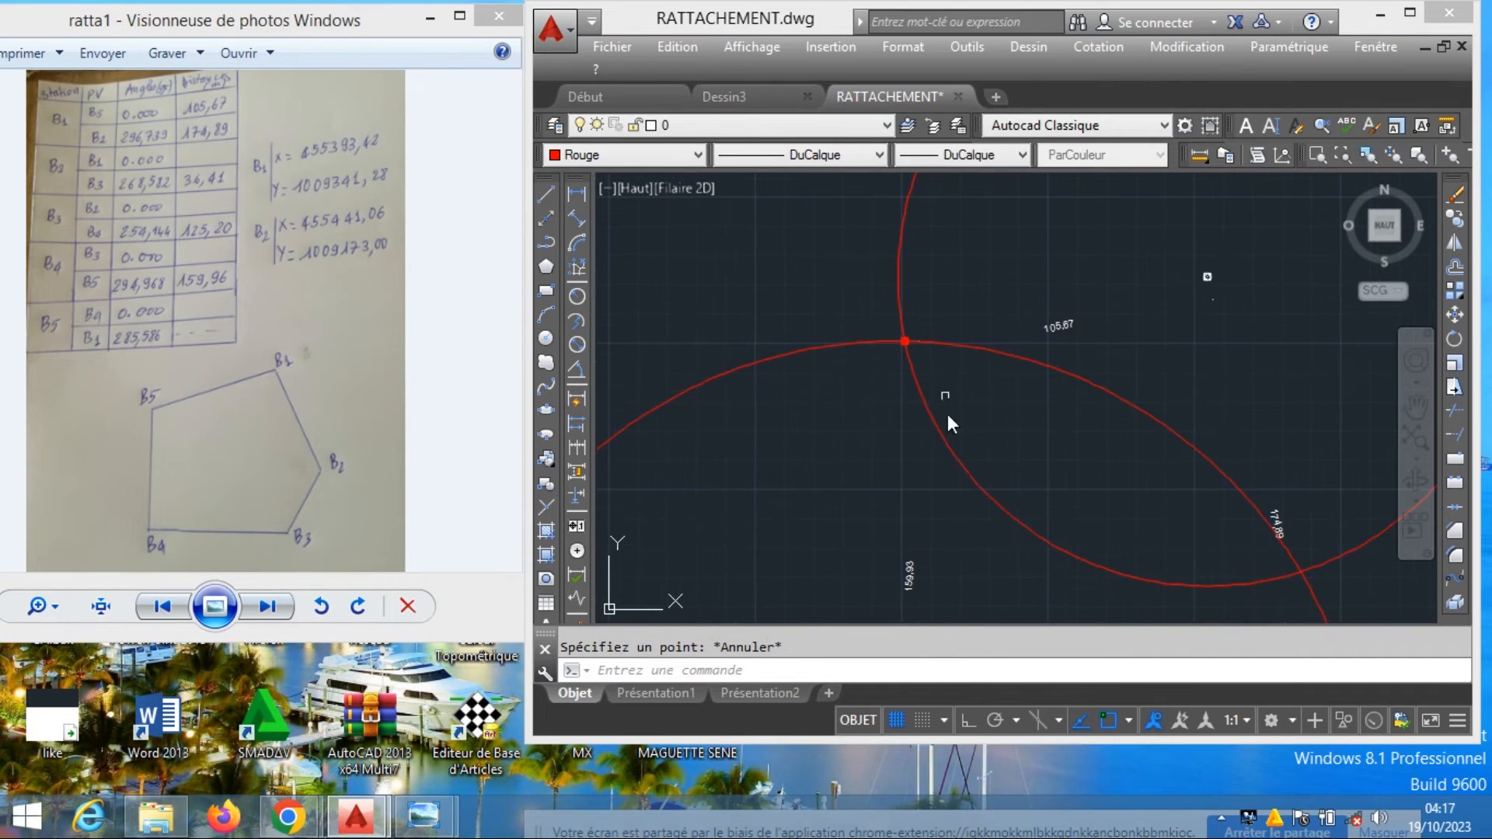
pyautogui.click(1026, 471)
pyautogui.click(872, 474)
pyautogui.rightClick(977, 321)
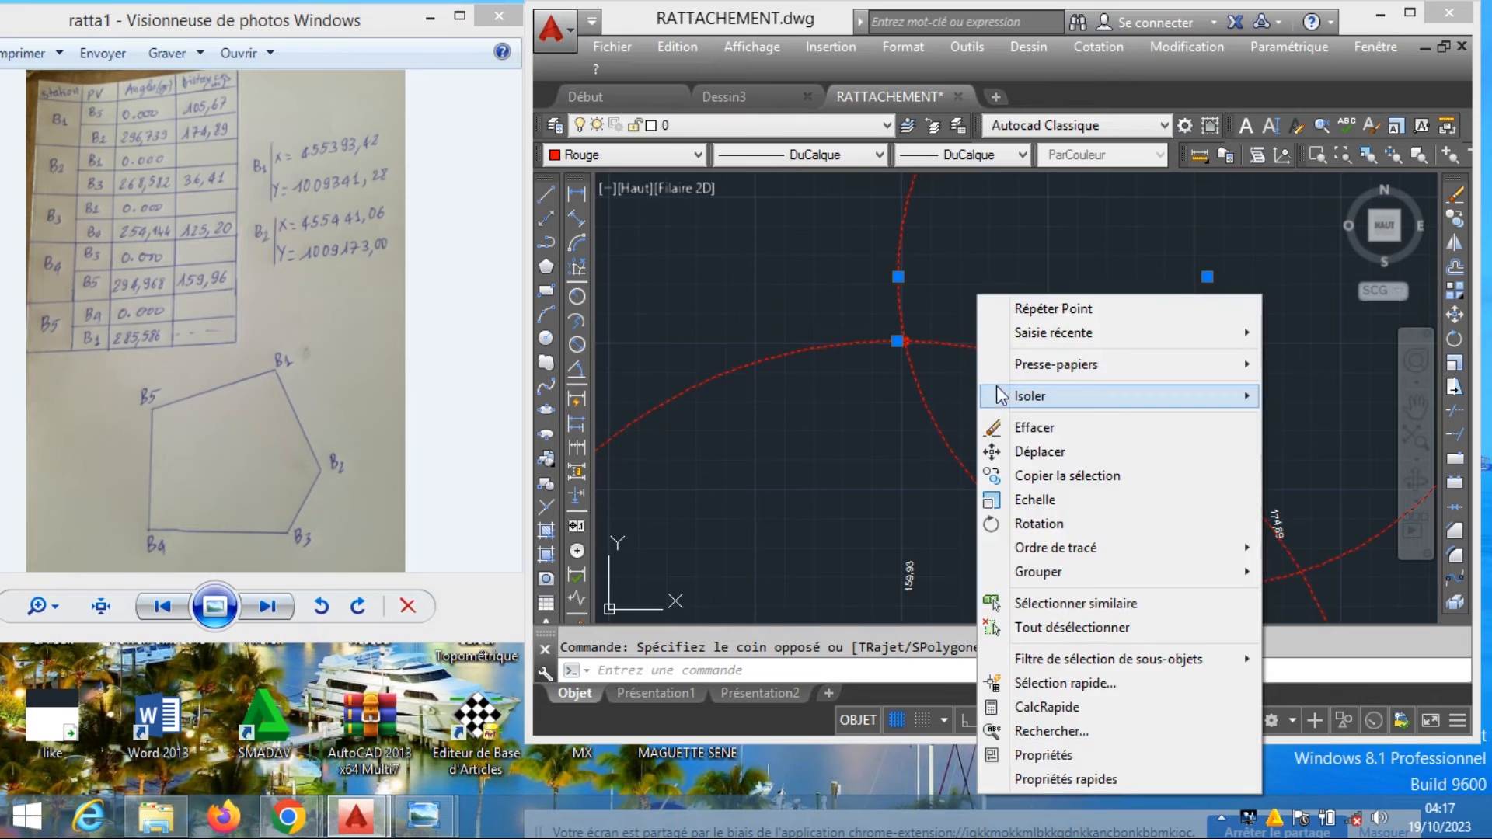
pyautogui.click(1032, 429)
# Erase the outdated aligned dimension on side B4–B5
pyautogui.scroll(3, 991, 421)
pyautogui.moveTo(926, 525); pyautogui.dragTo(1013, 408, button='middle')
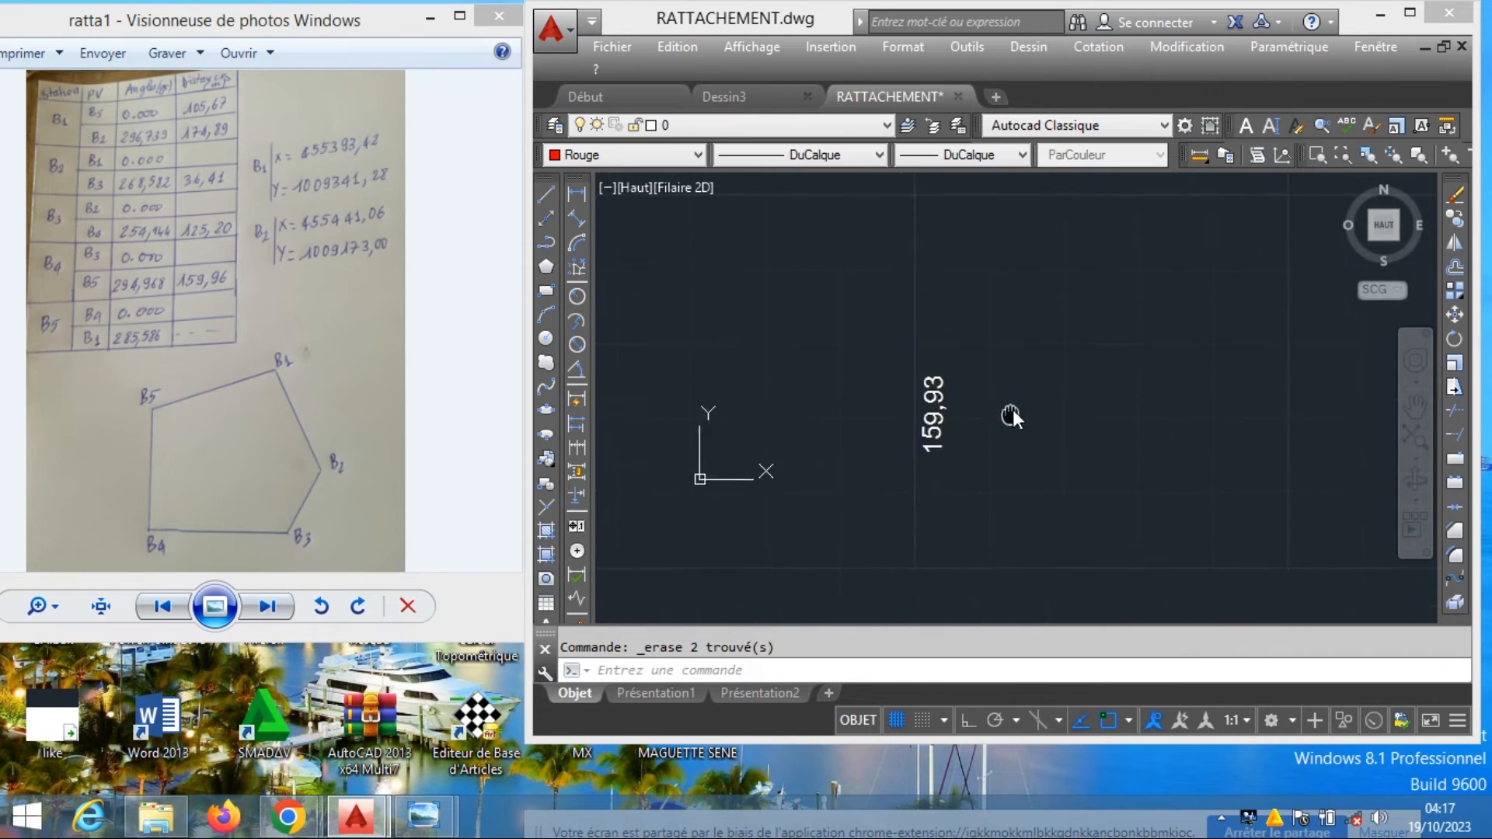
pyautogui.click(1013, 409)
pyautogui.click(932, 393)
pyautogui.rightClick(943, 393)
pyautogui.click(950, 391)
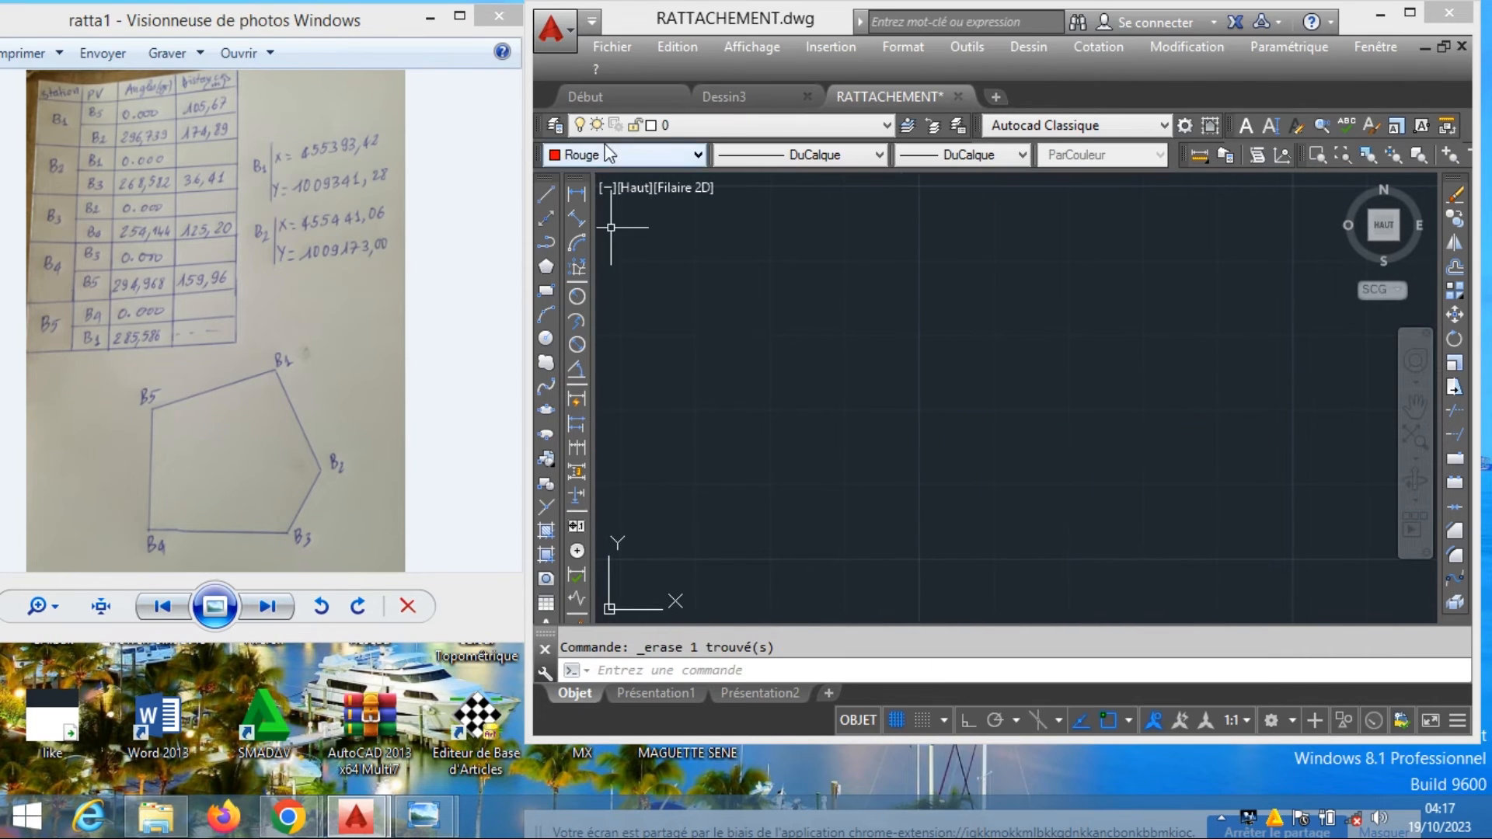
# Set the current colour to white (Blanc) and add an aligned dimension from B4 to the red B5 point
pyautogui.click(611, 154)
pyautogui.click(617, 314)
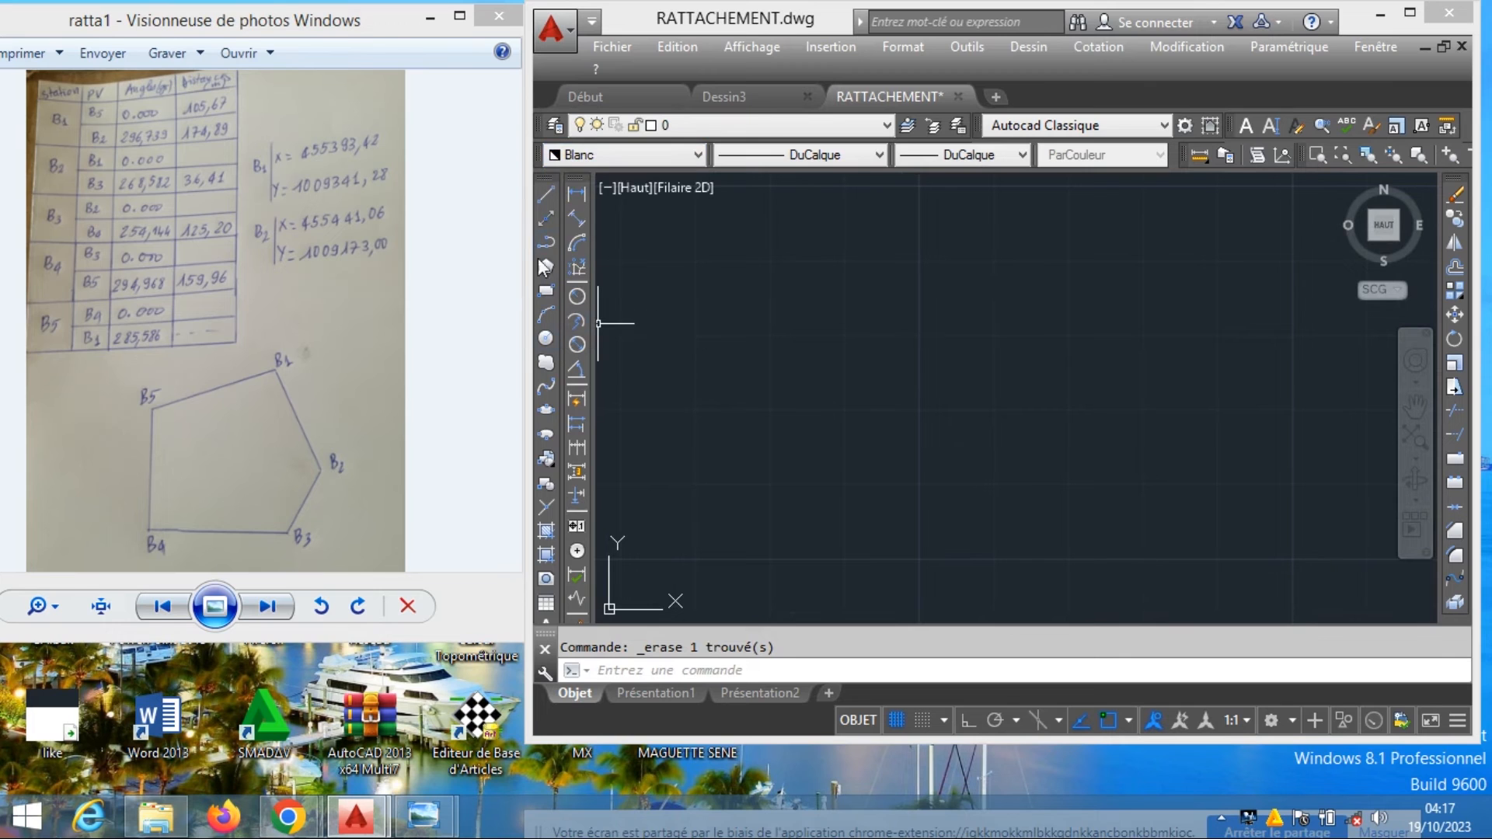
pyautogui.click(577, 217)
pyautogui.scroll(-2, 847, 373)
pyautogui.scroll(3, 838, 478)
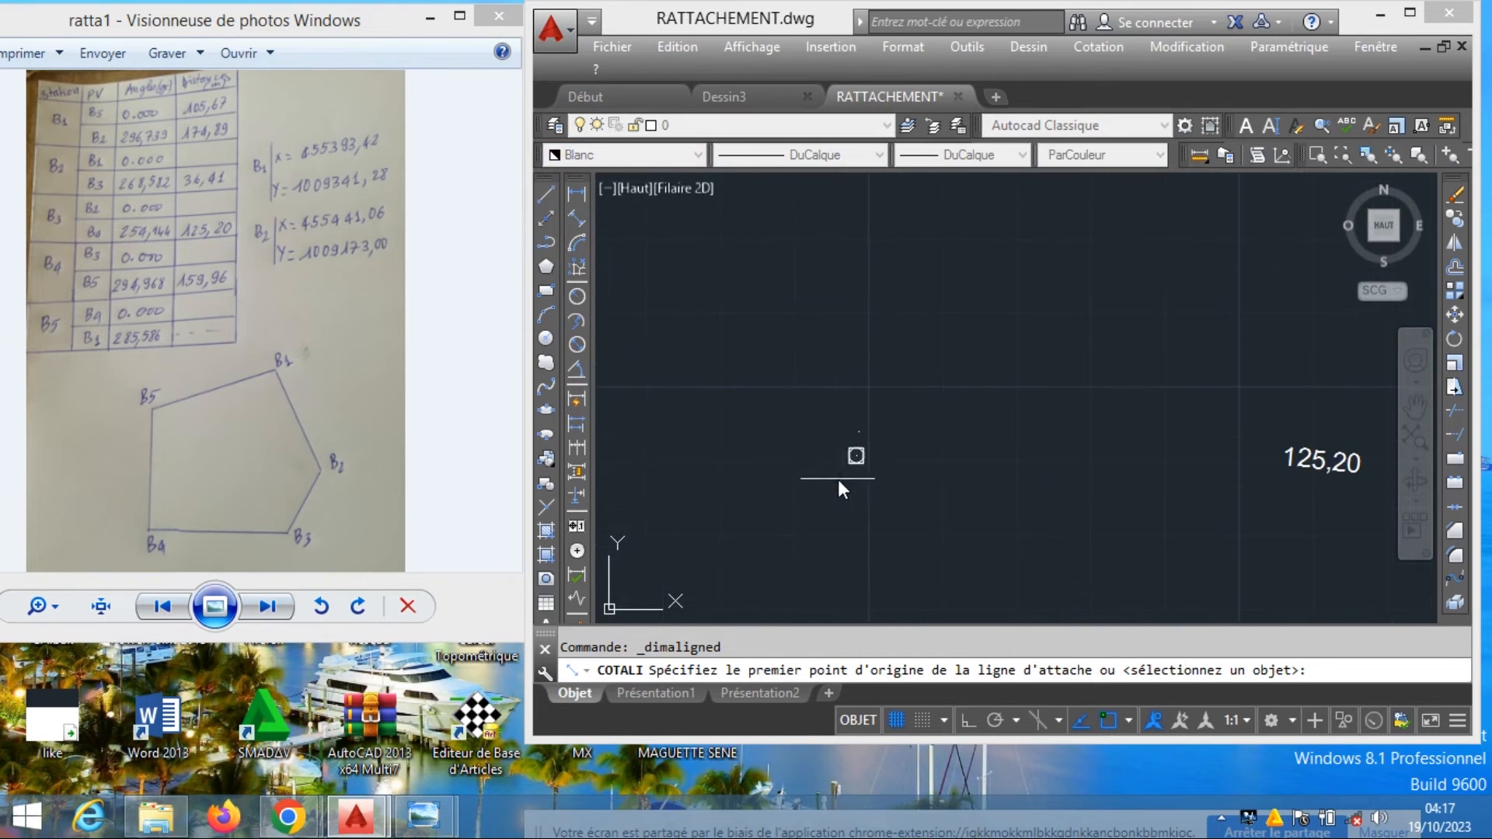
pyautogui.click(855, 455)
pyautogui.scroll(-2, 863, 373)
pyautogui.click(871, 250)
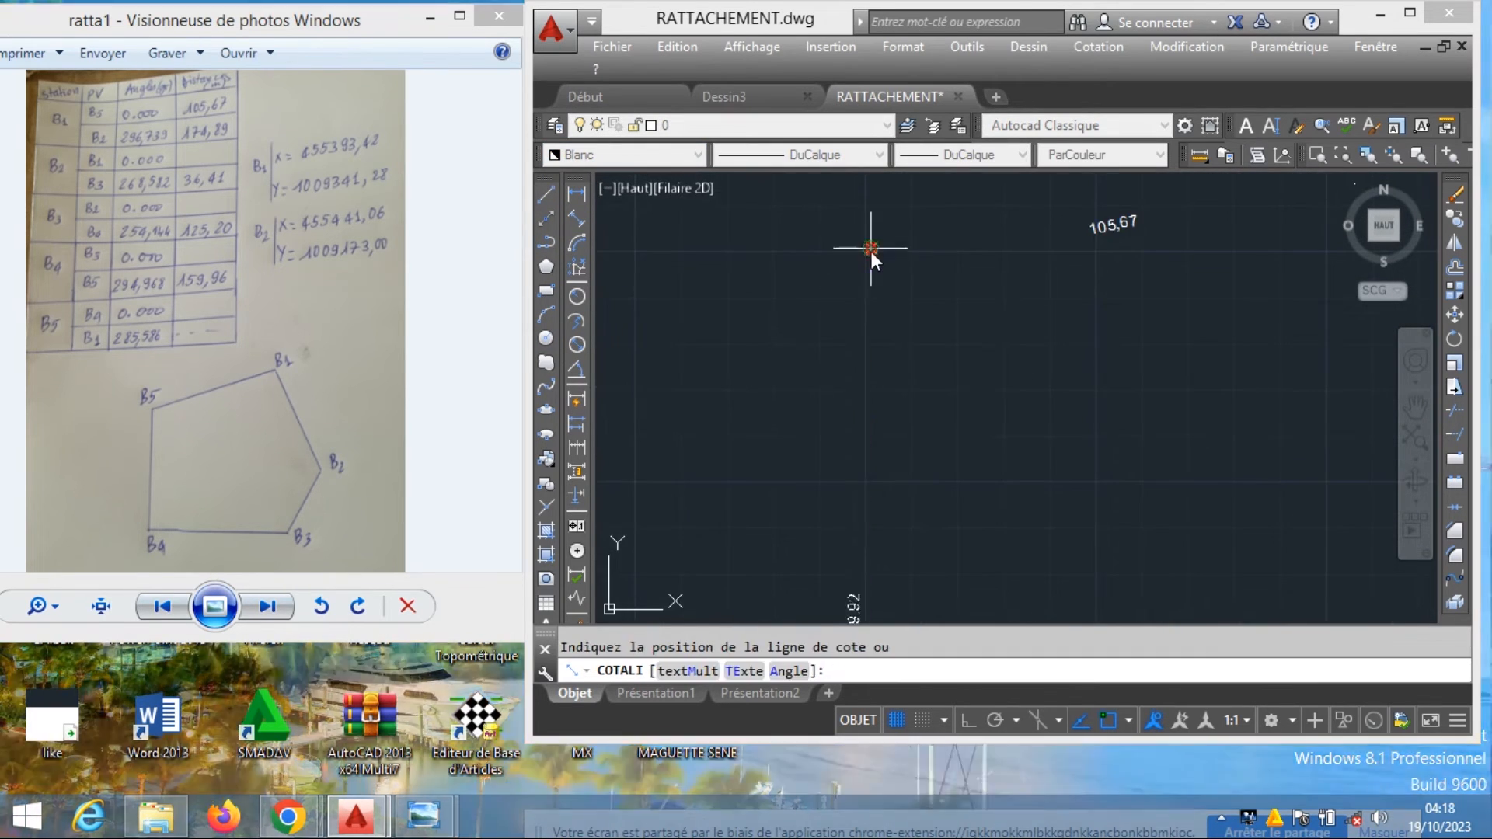
pyautogui.scroll(3, 874, 310)
pyautogui.scroll(-2, 876, 337)
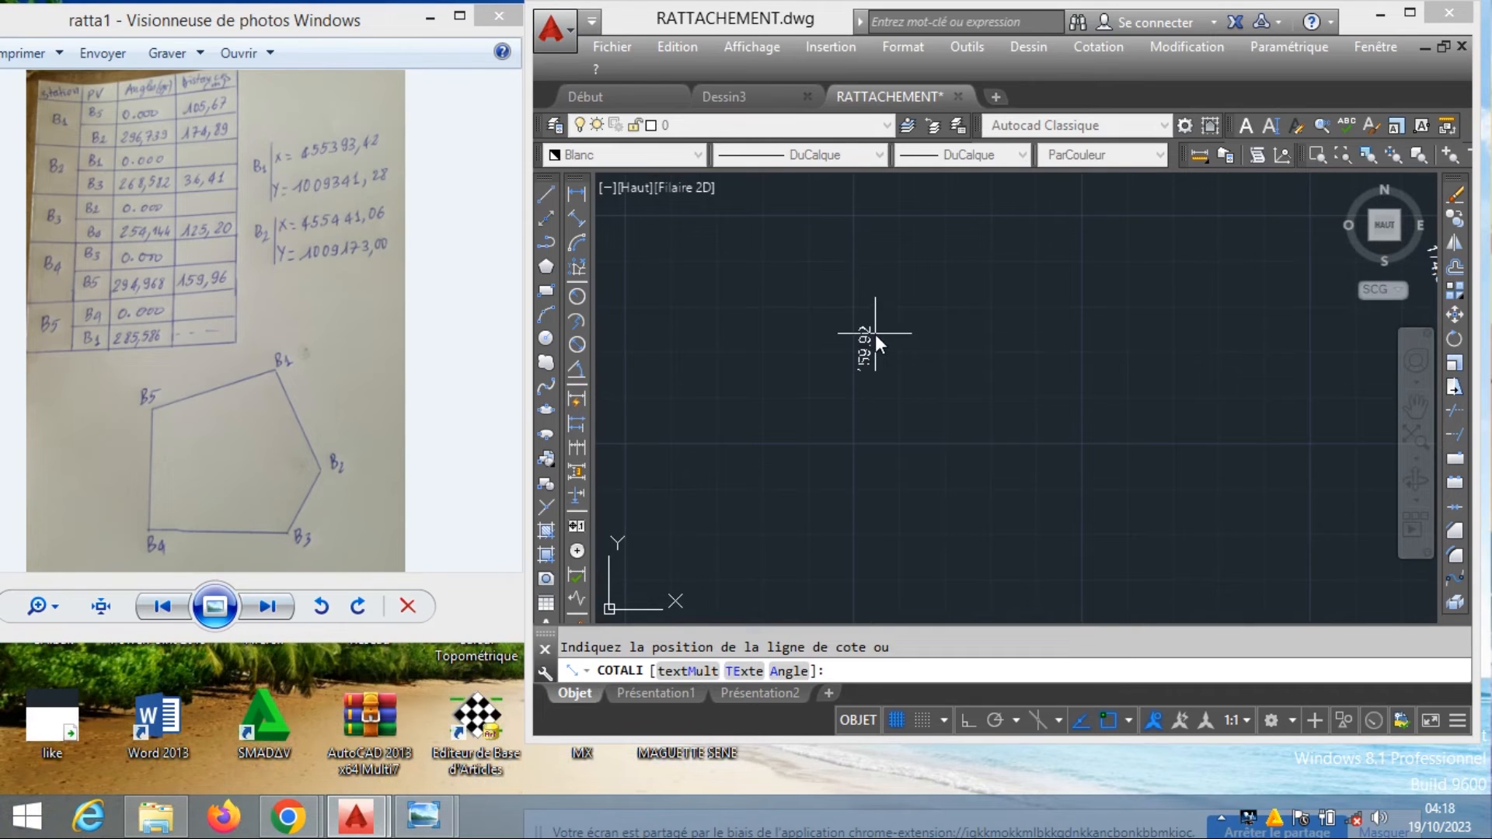
pyautogui.click(875, 334)
pyautogui.scroll(2, 875, 338)
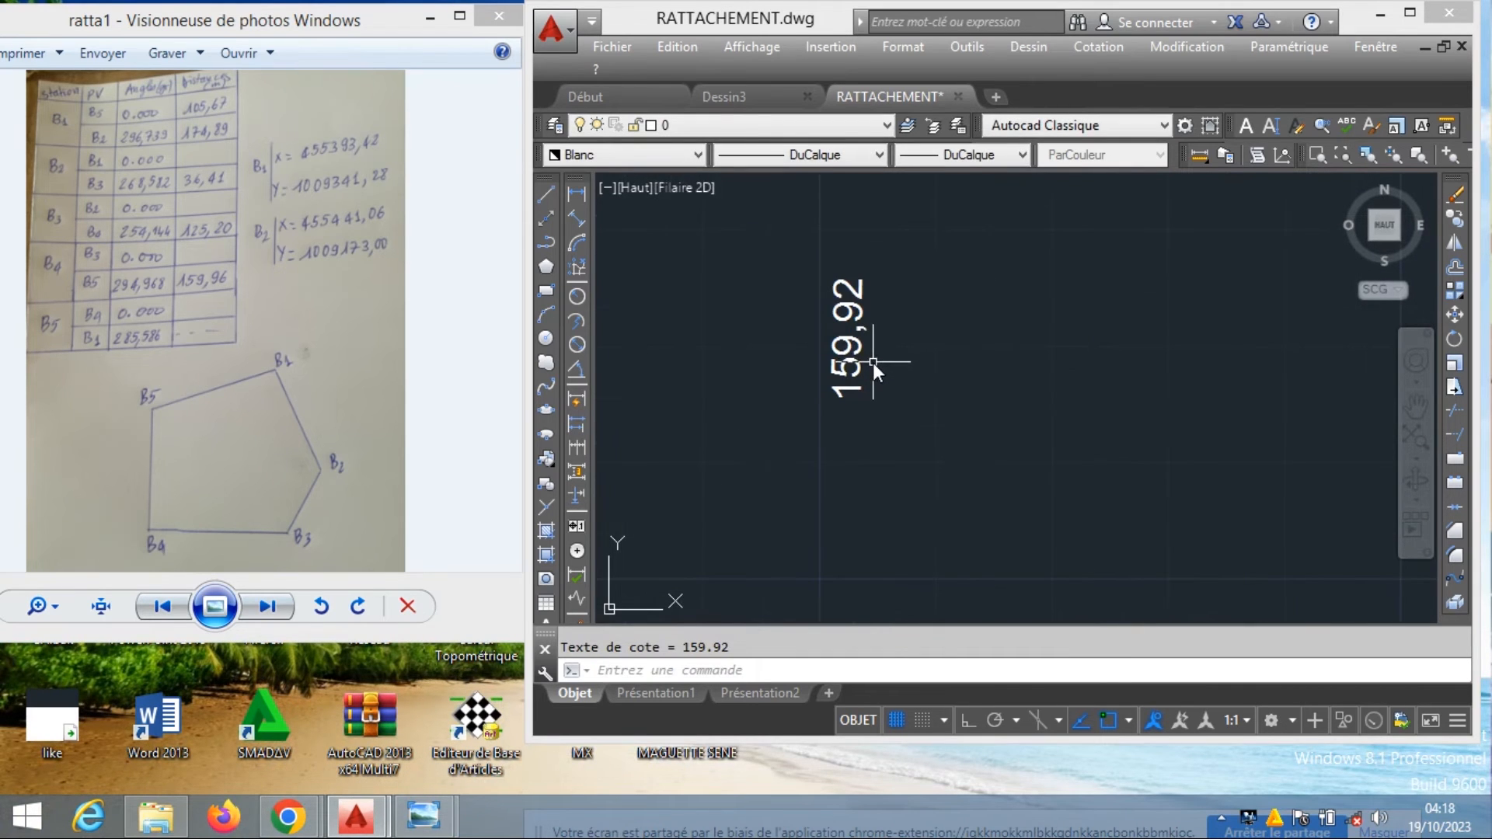
# Measure side B1–B5 with an aligned dimension preview and cancel it without placing it
pyautogui.scroll(-2, 878, 362)
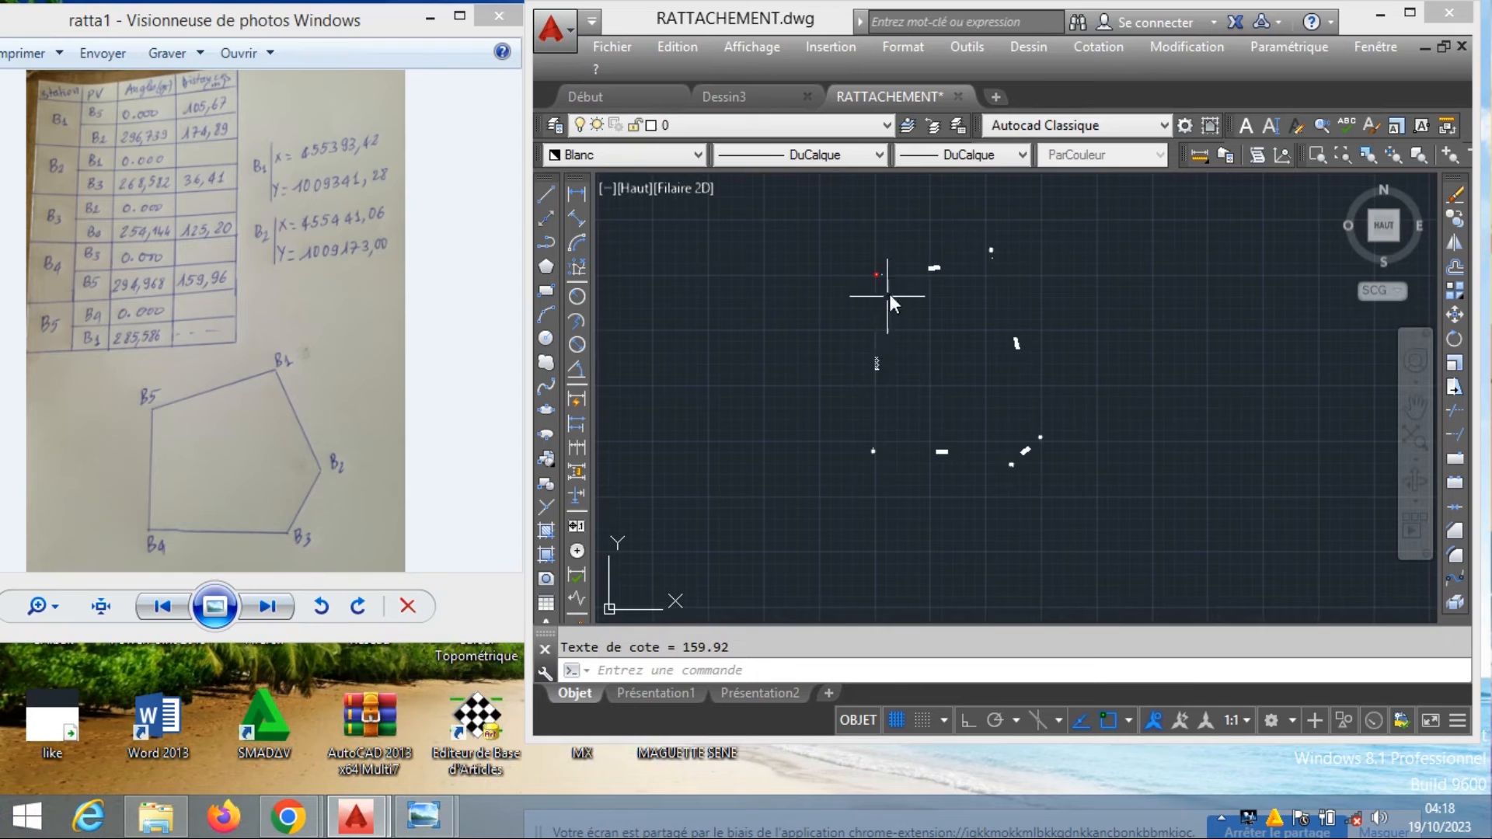
pyautogui.scroll(2, 912, 254)
pyautogui.rightClick(912, 253)
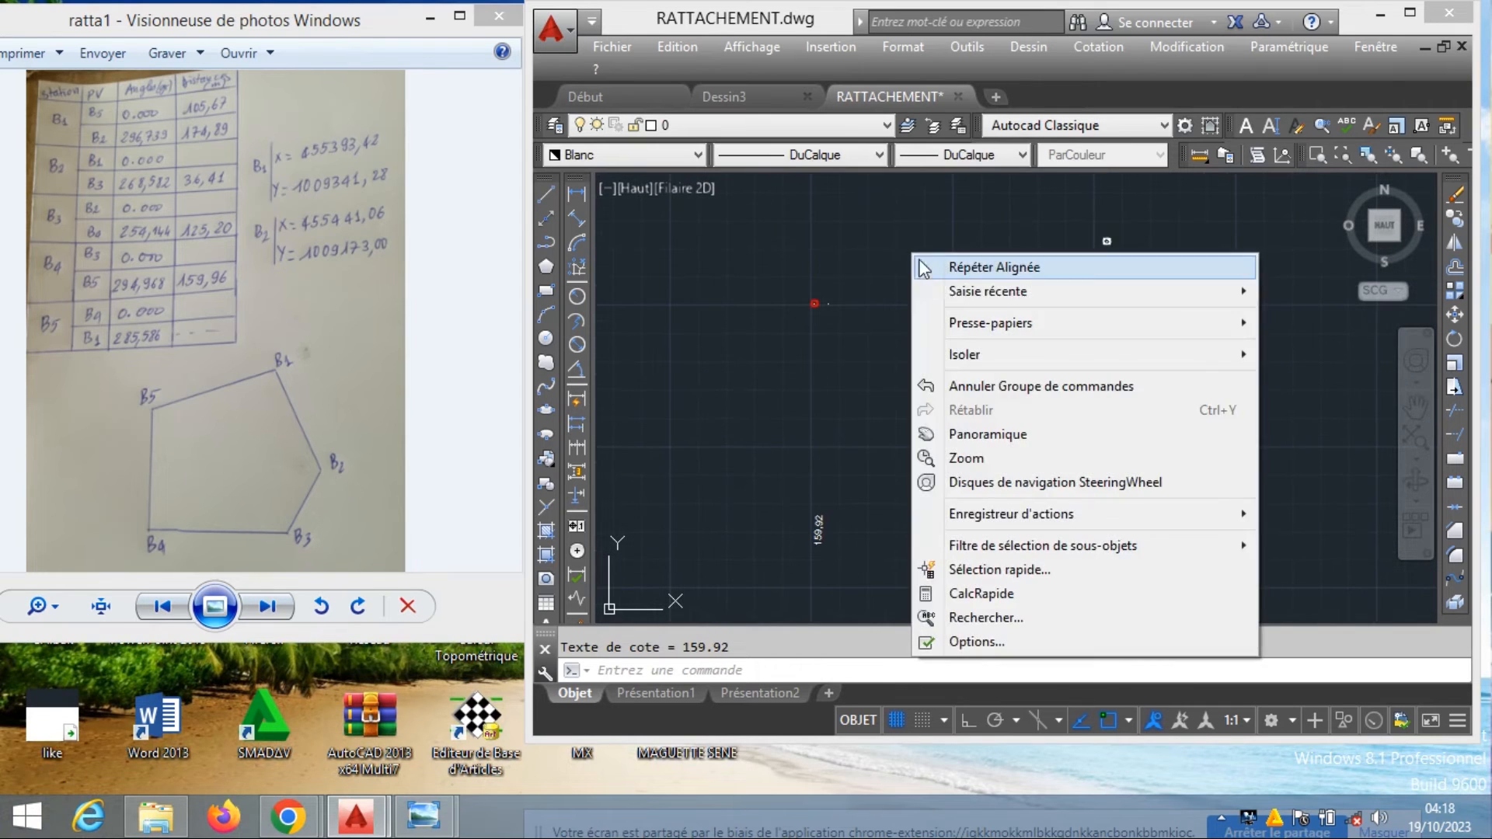
pyautogui.click(992, 267)
pyautogui.scroll(3, 1115, 257)
pyautogui.click(1155, 202)
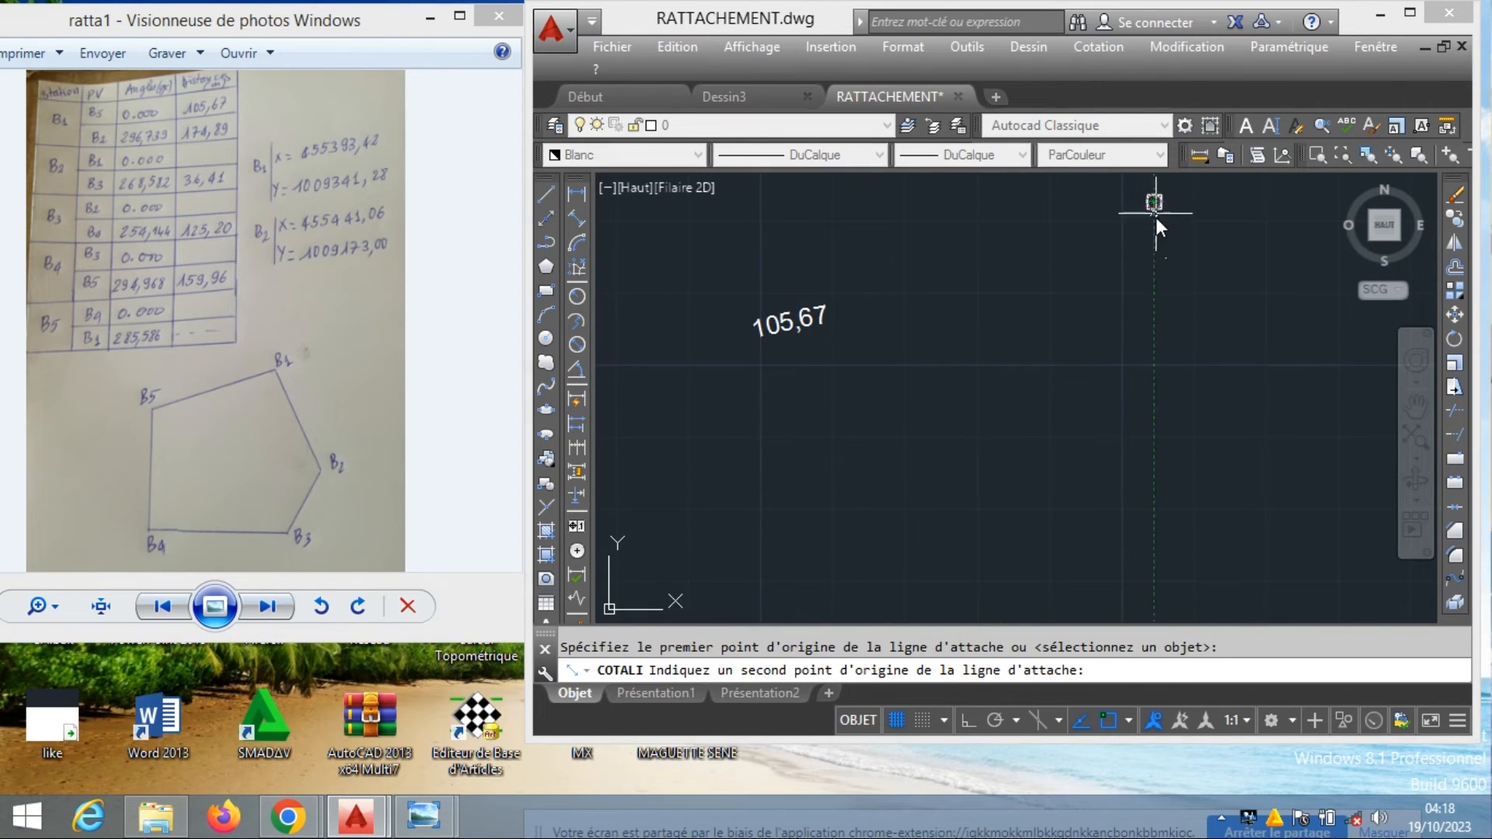
pyautogui.scroll(-3, 1155, 217)
pyautogui.scroll(3, 867, 283)
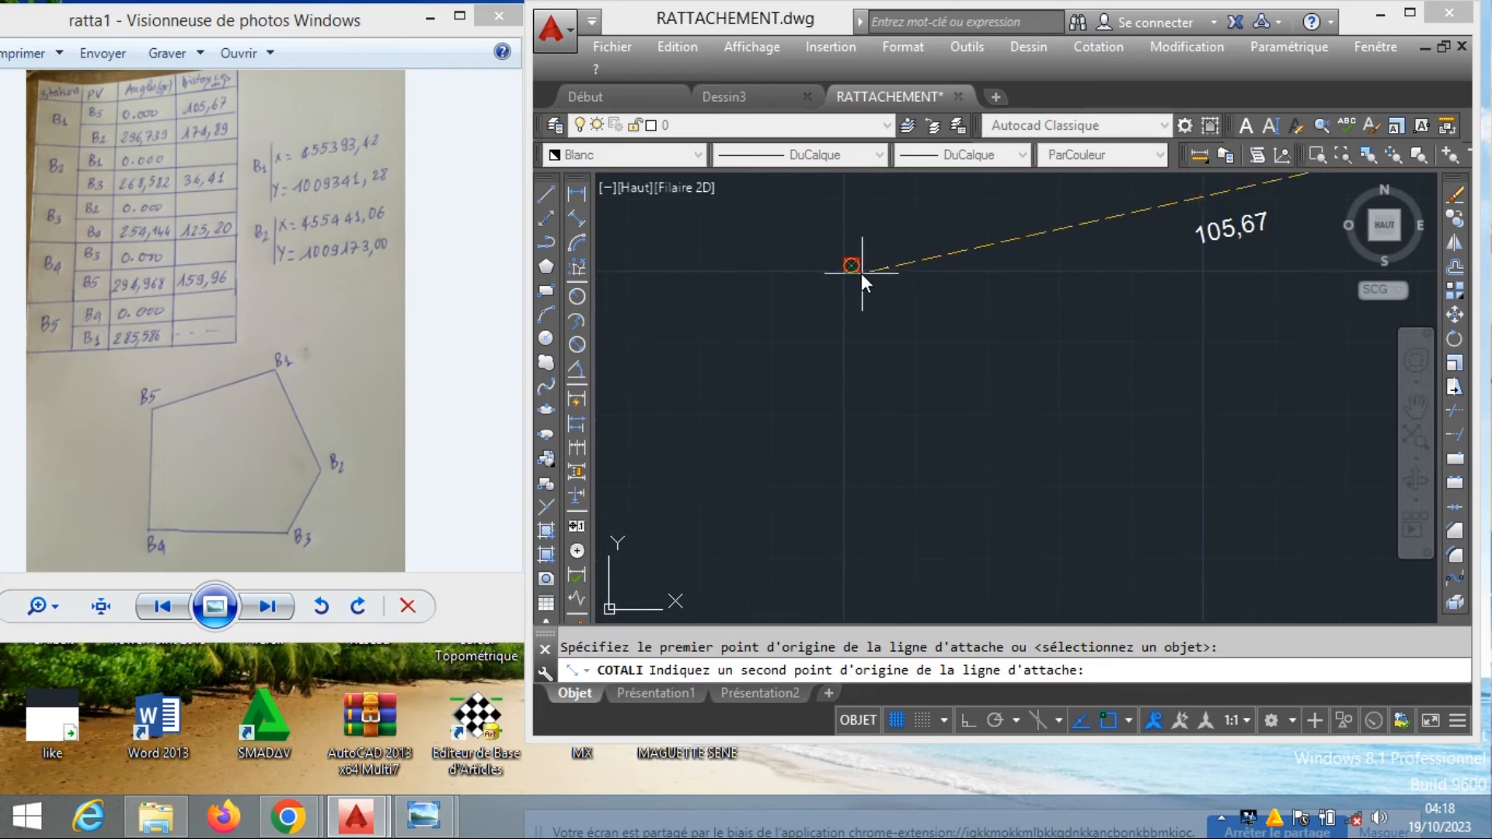
pyautogui.click(852, 266)
pyautogui.scroll(-3, 876, 289)
pyautogui.scroll(3, 894, 283)
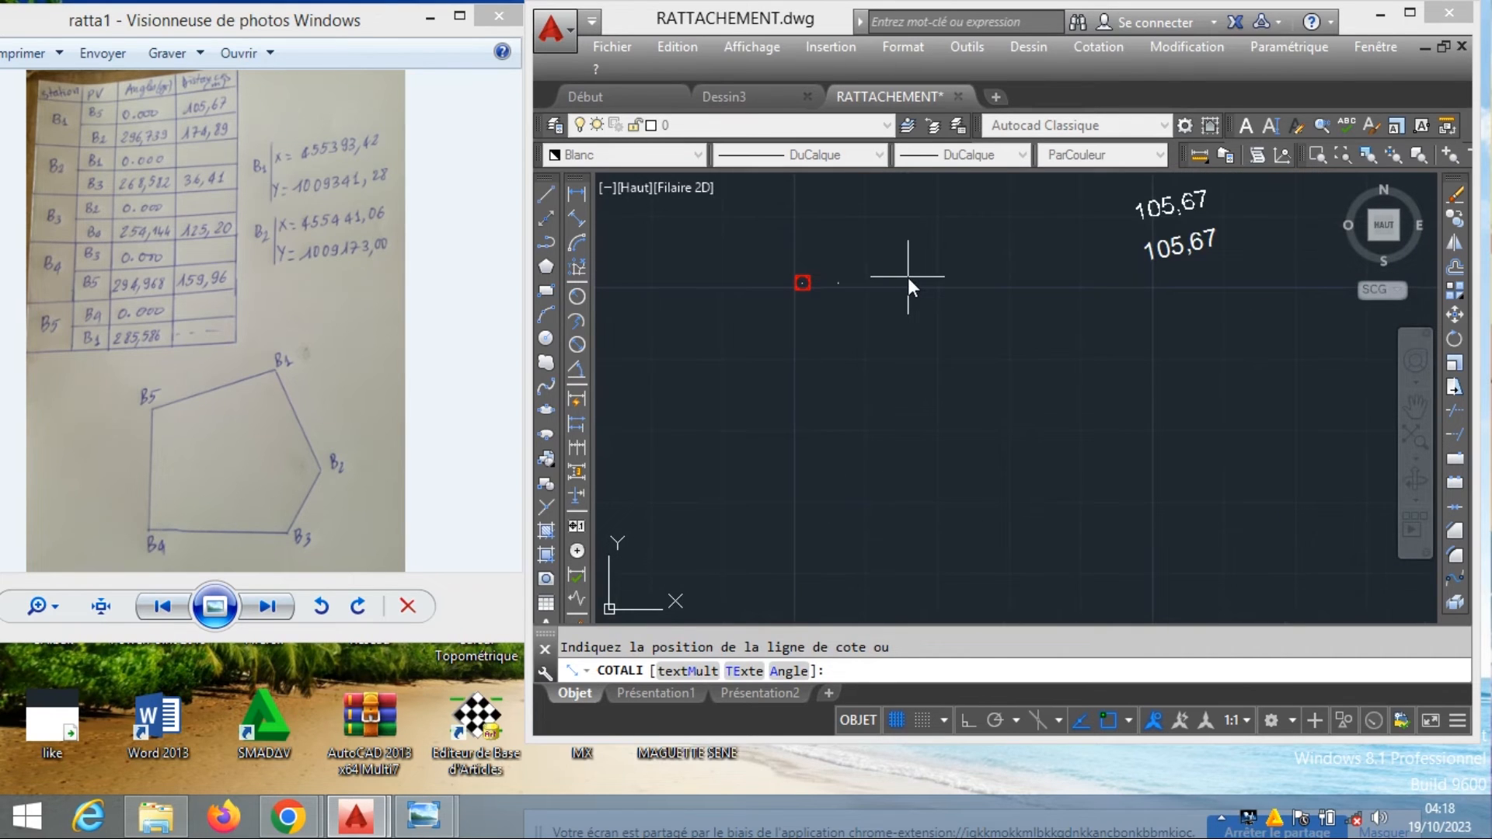
pyautogui.scroll(-3, 908, 278)
pyautogui.press('Escape')
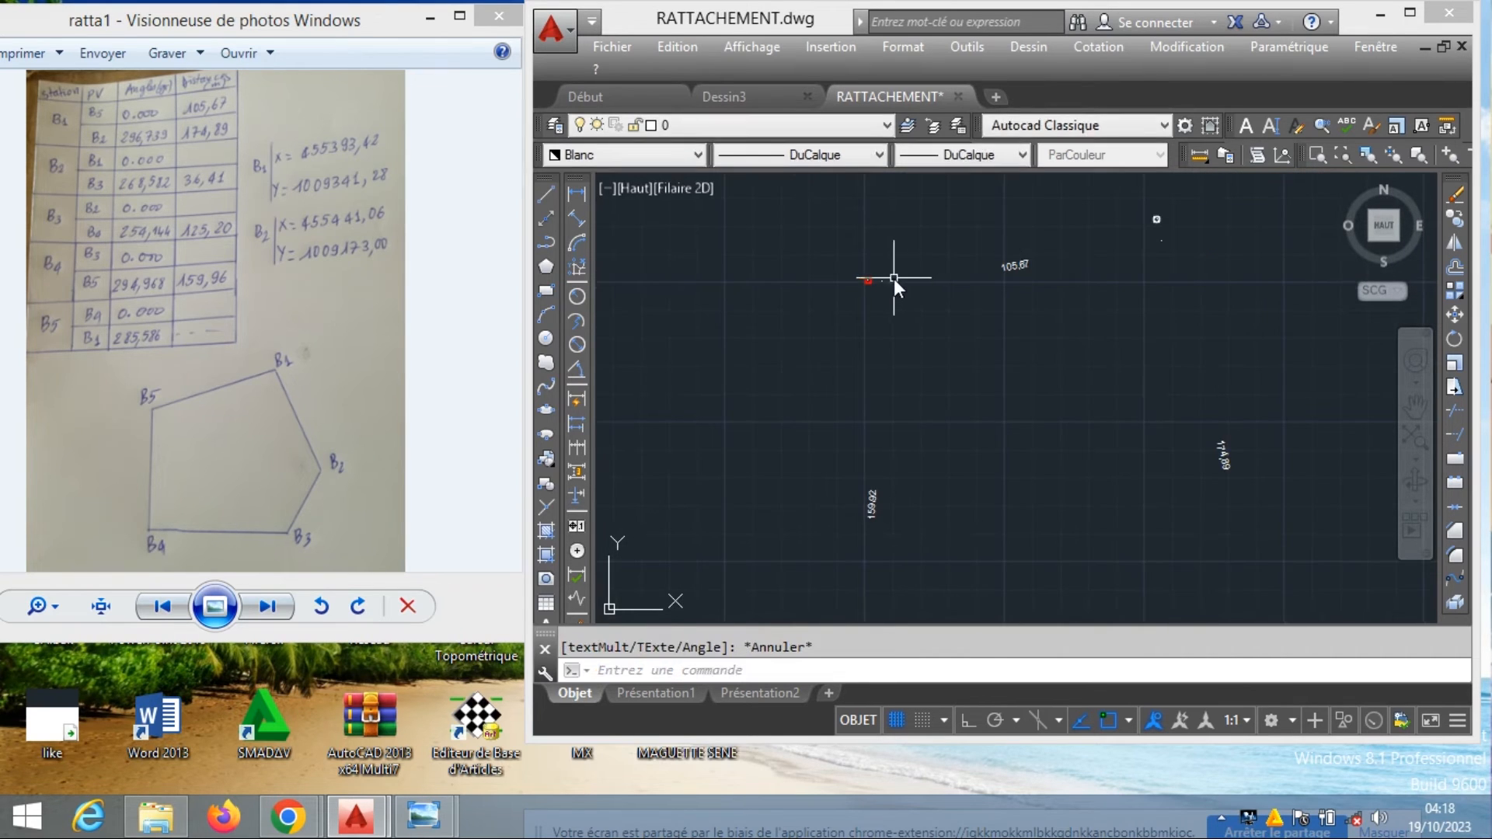
# Erase the B4–B5 dimension, the red B5 point and the B1–B5 dimension
pyautogui.click(872, 504)
pyautogui.click(847, 487)
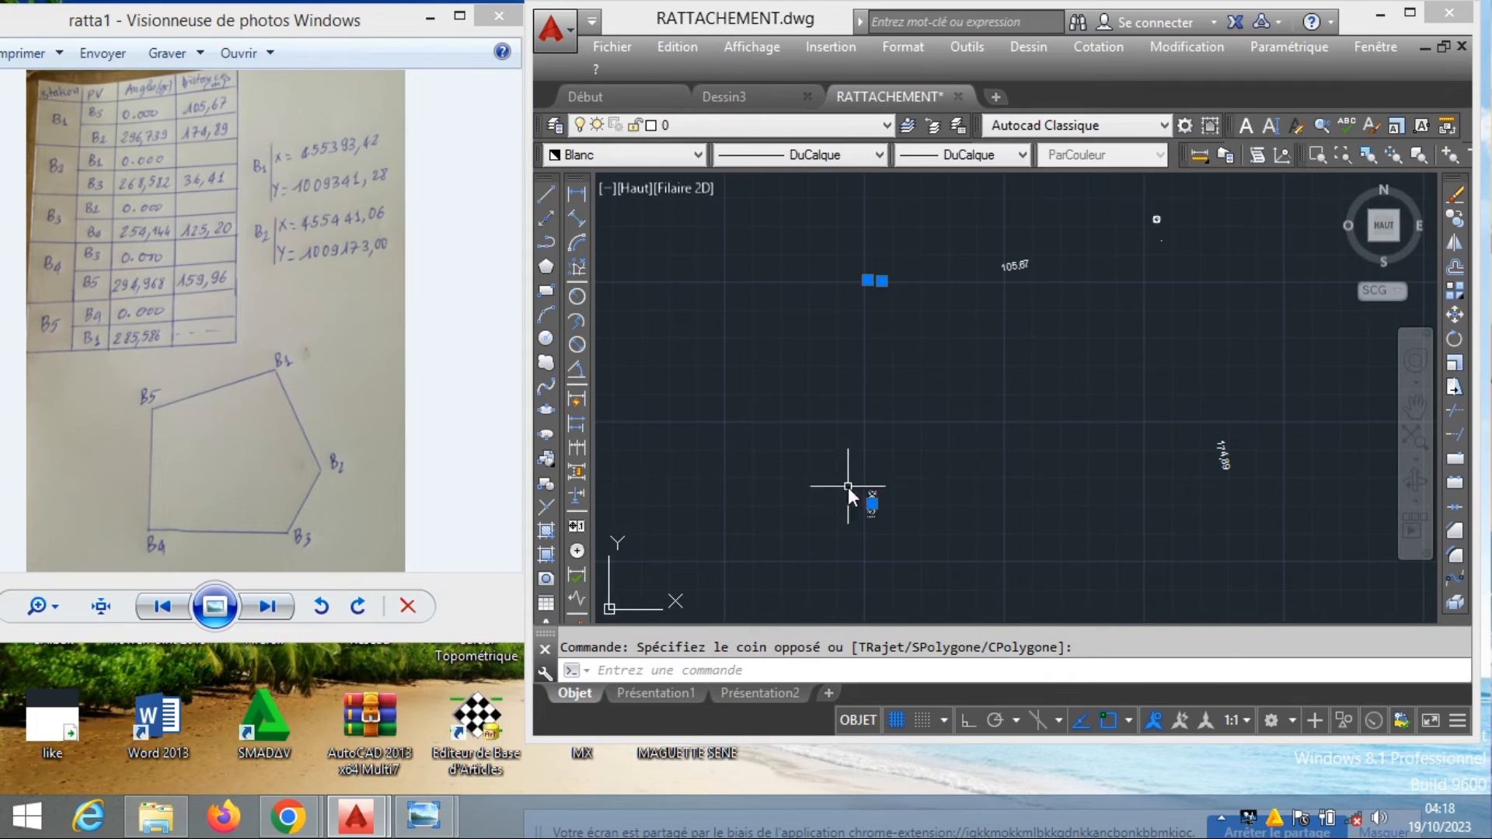
pyautogui.rightClick(830, 347)
pyautogui.click(929, 389)
pyautogui.click(896, 305)
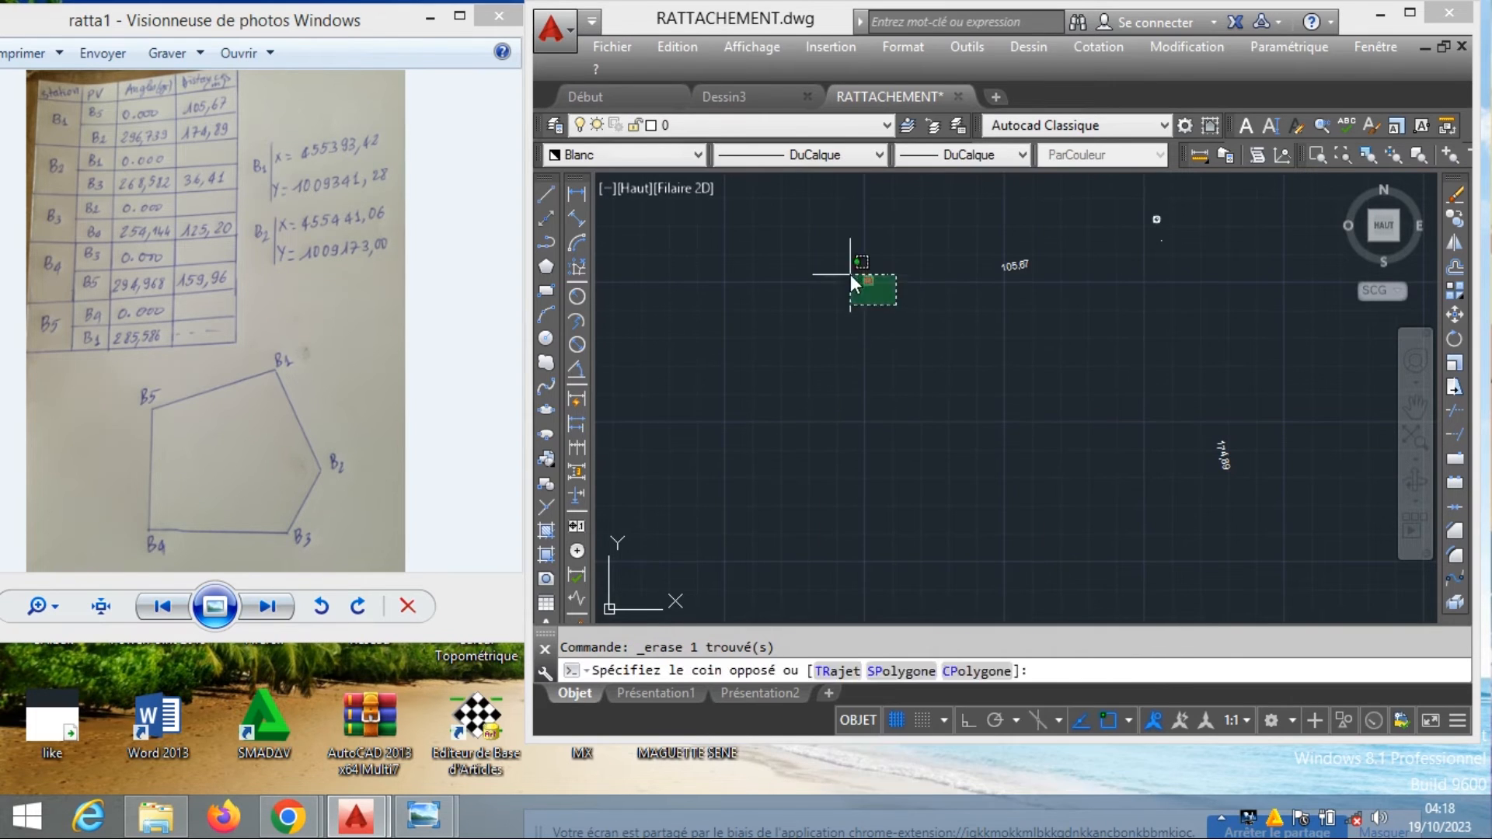
pyautogui.click(850, 273)
pyautogui.rightClick(850, 273)
pyautogui.click(862, 403)
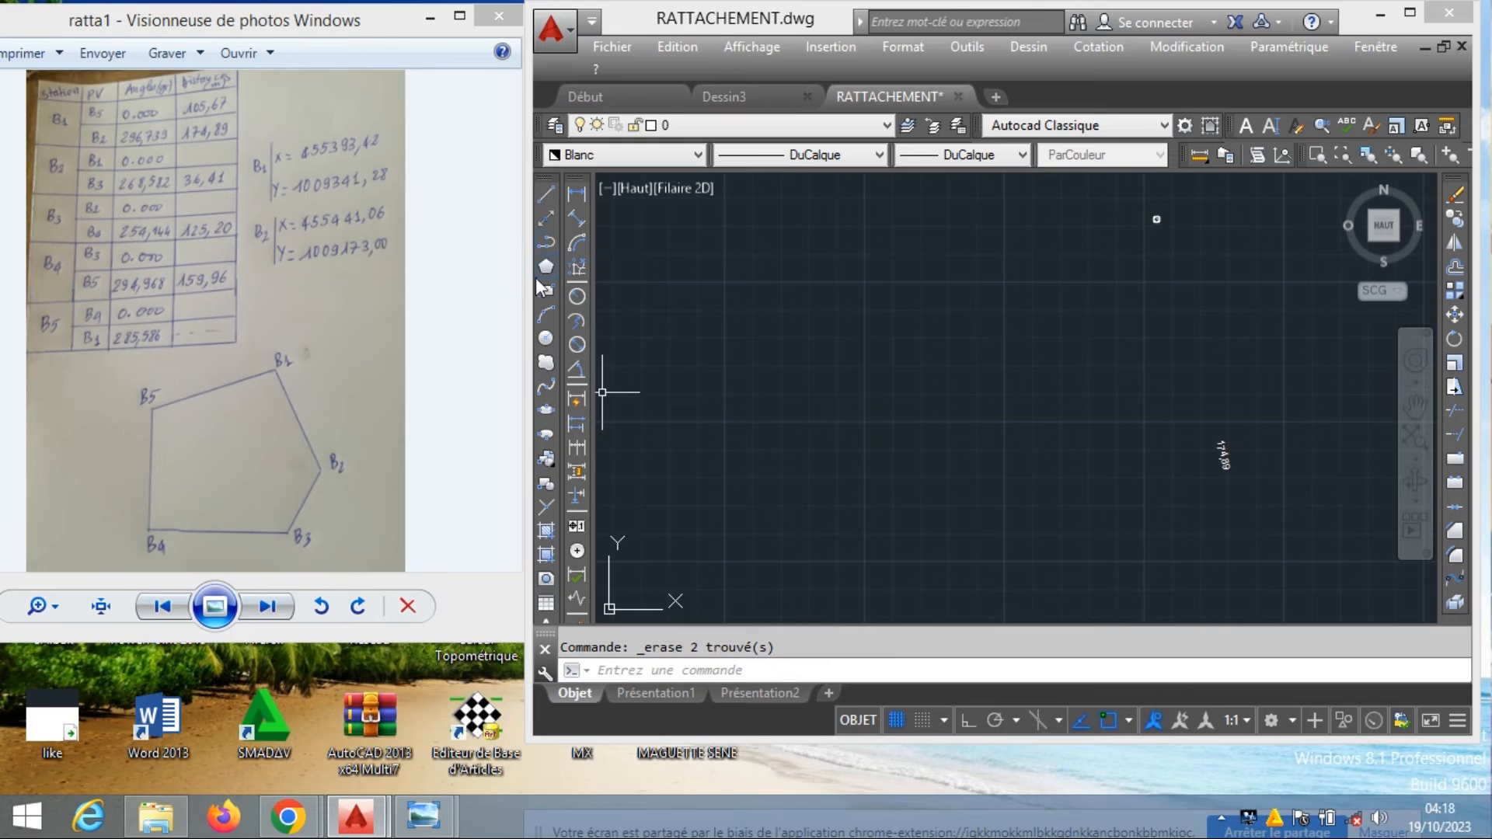
# Draw a construction circle with a radius of 159.96 centred on point B4
pyautogui.click(545, 338)
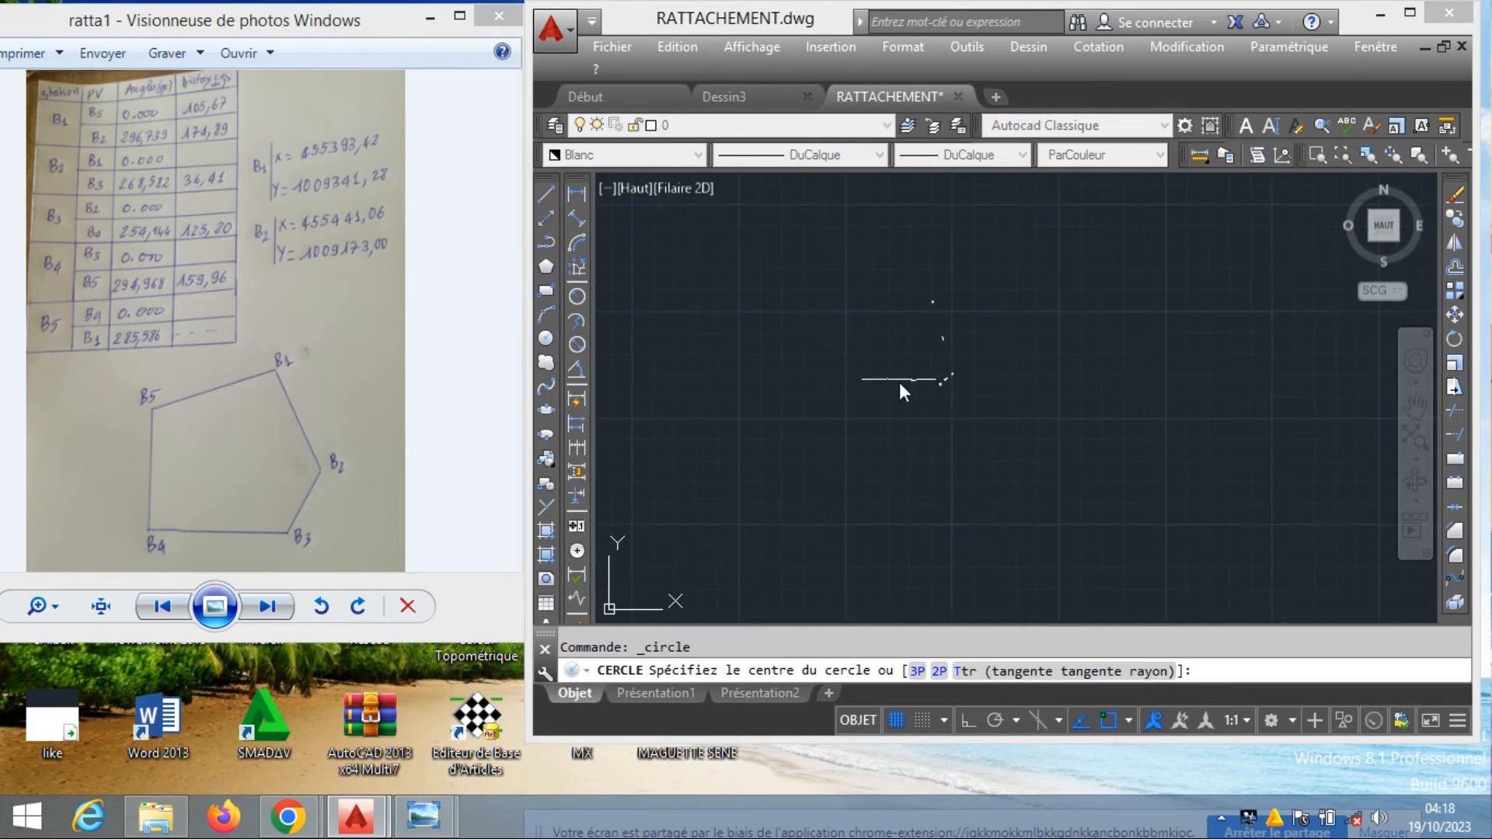
pyautogui.scroll(2, 879, 357)
pyautogui.click(842, 316)
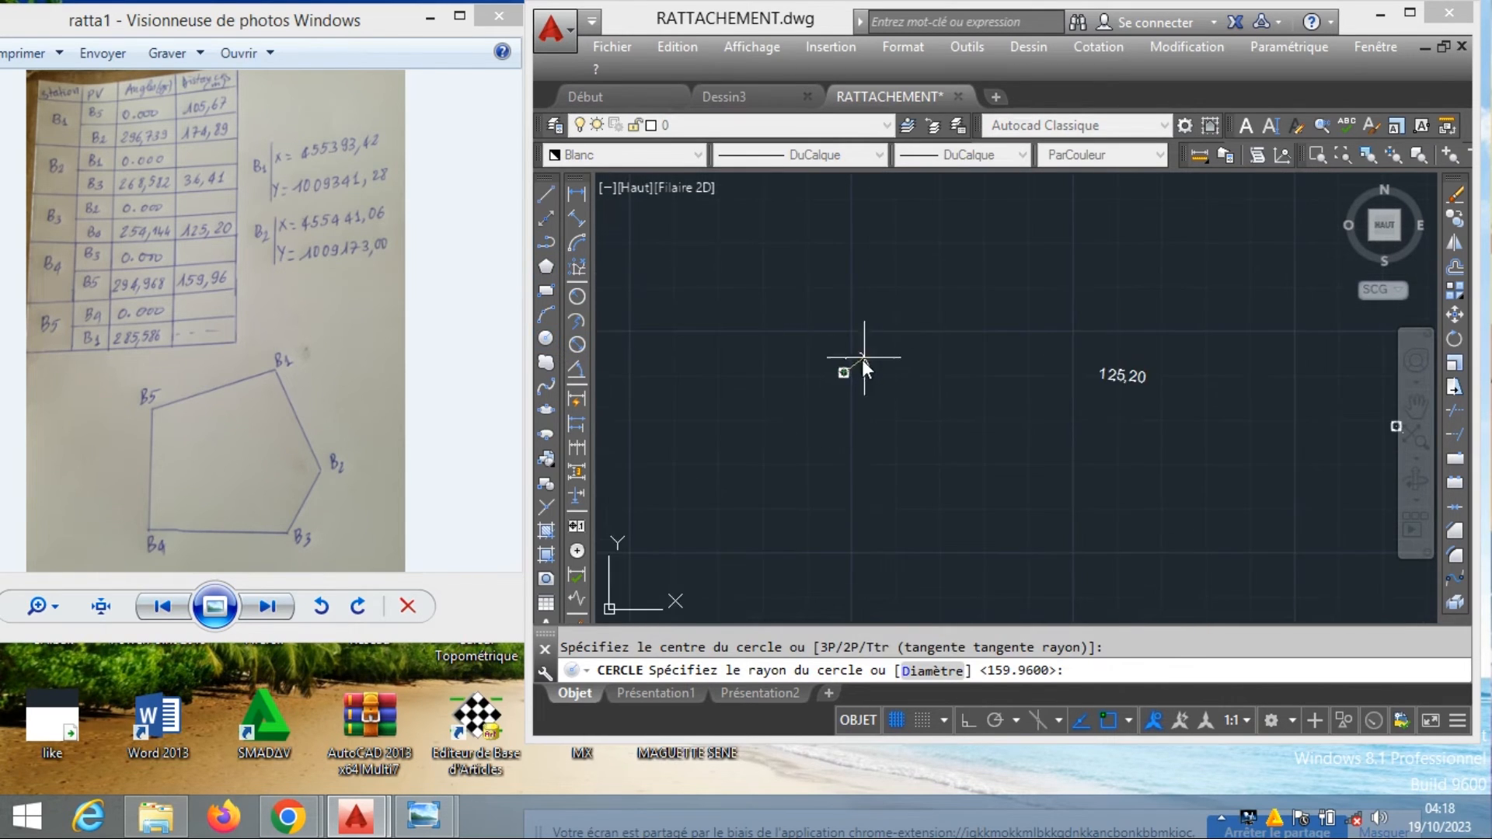
pyautogui.scroll(3, 861, 359)
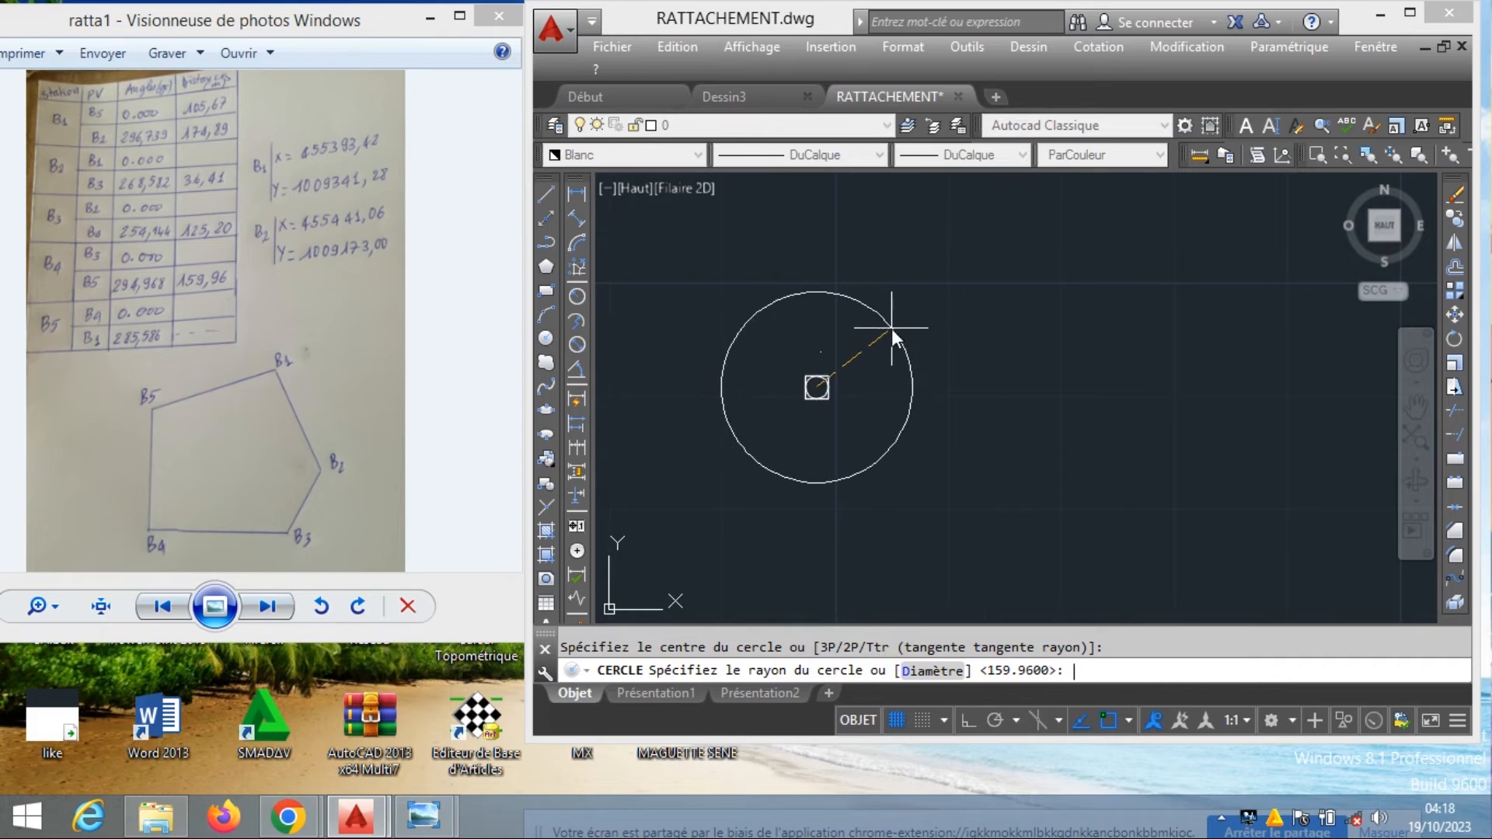
pyautogui.write('159.96')
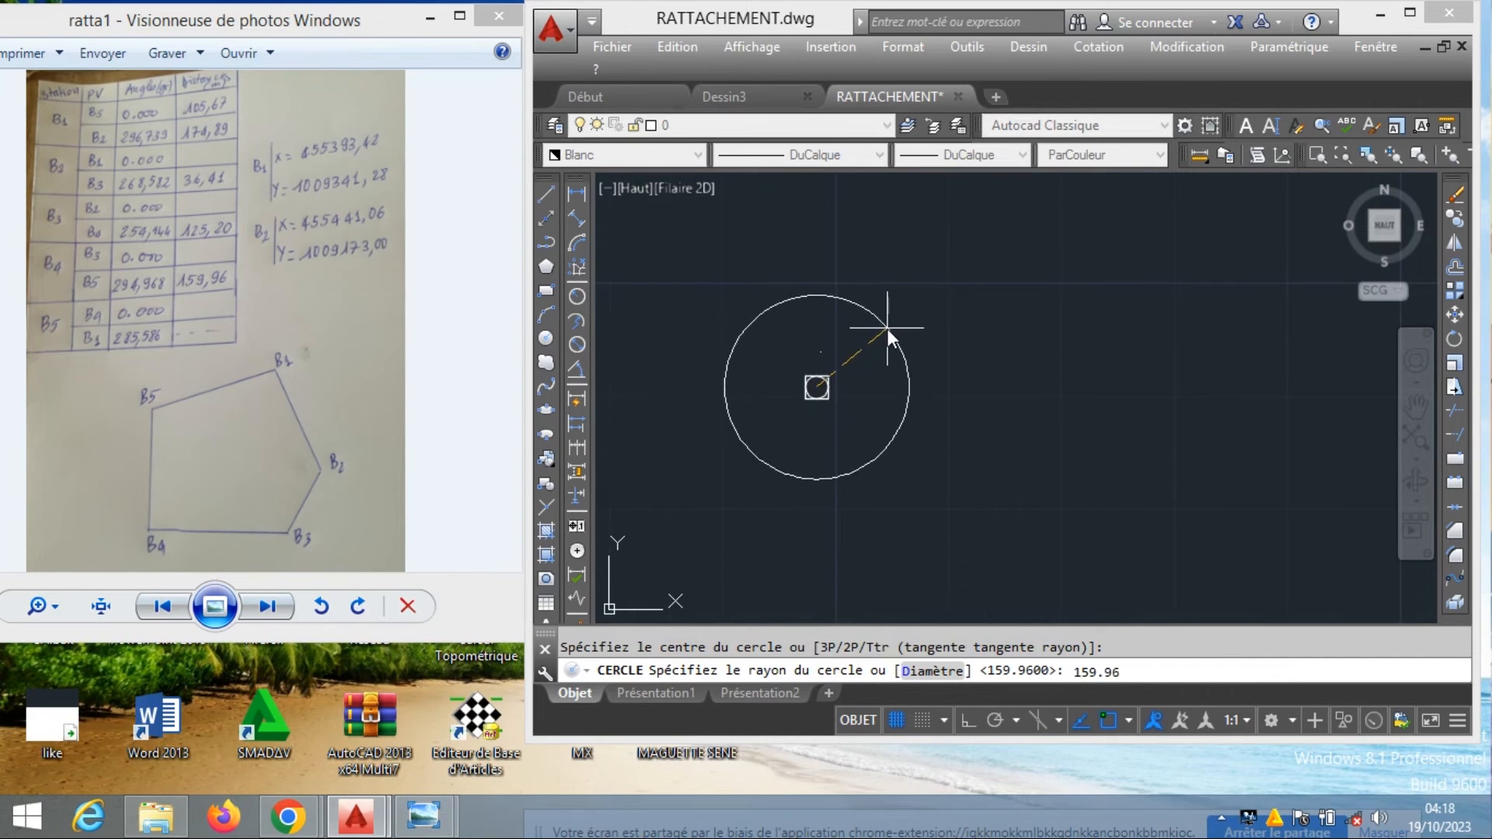
pyautogui.press('Return')
# Draw a second construction circle with a radius of 105.67 centred on point B1
pyautogui.press('Return')
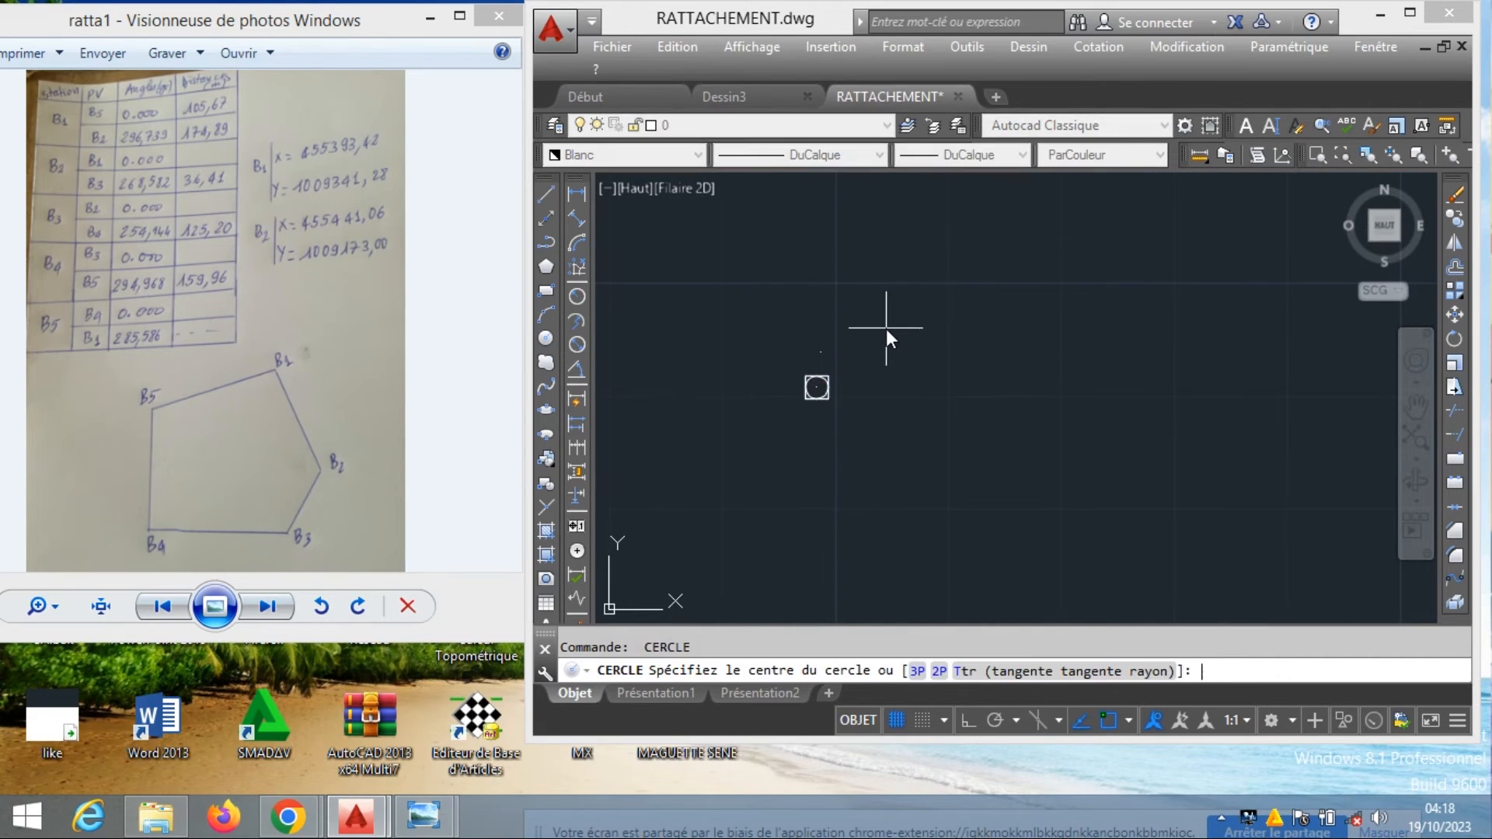
pyautogui.scroll(-3, 962, 463)
pyautogui.scroll(3, 1076, 400)
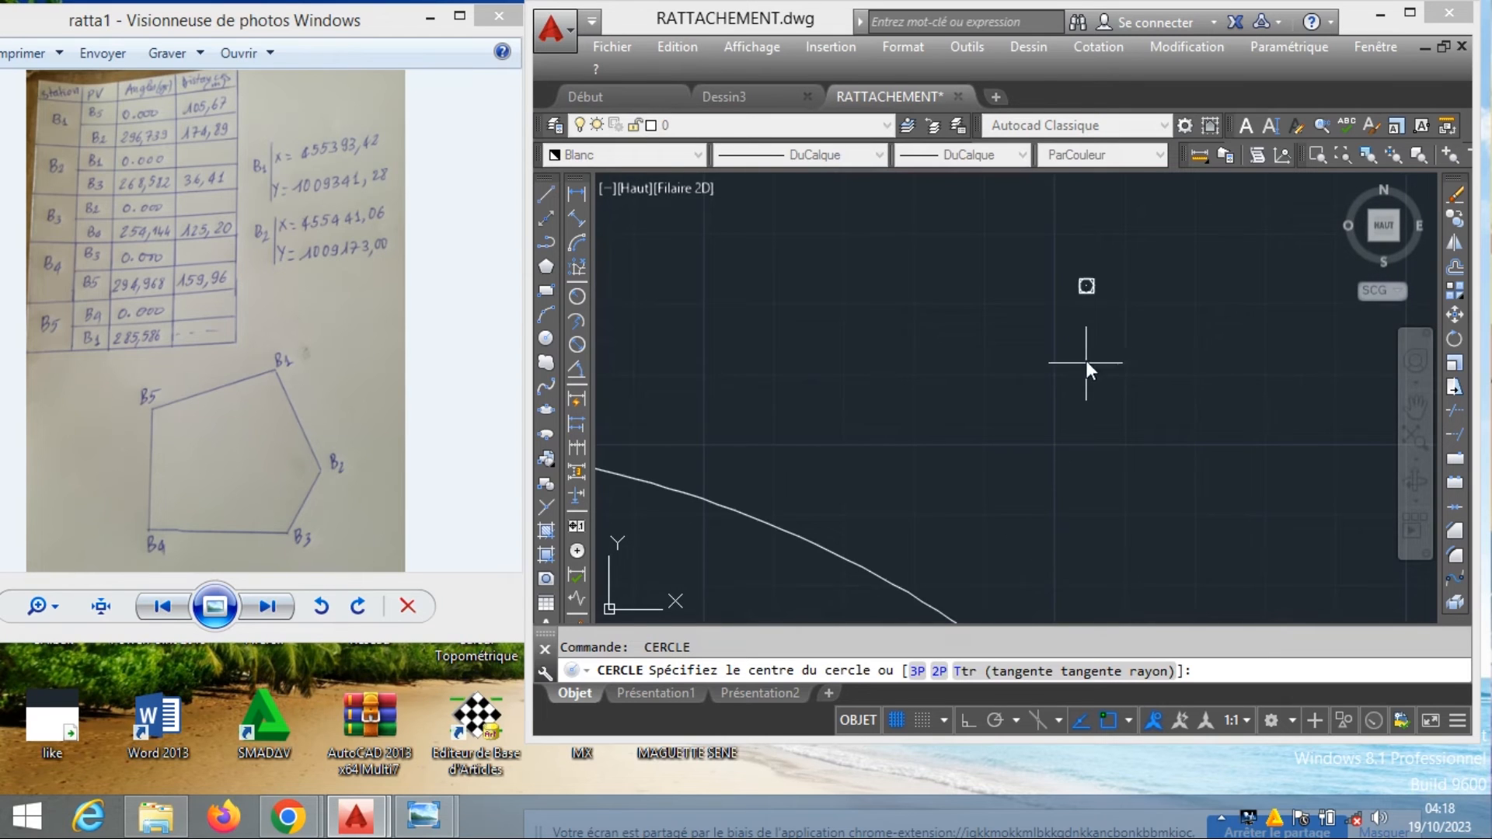
pyautogui.click(1087, 286)
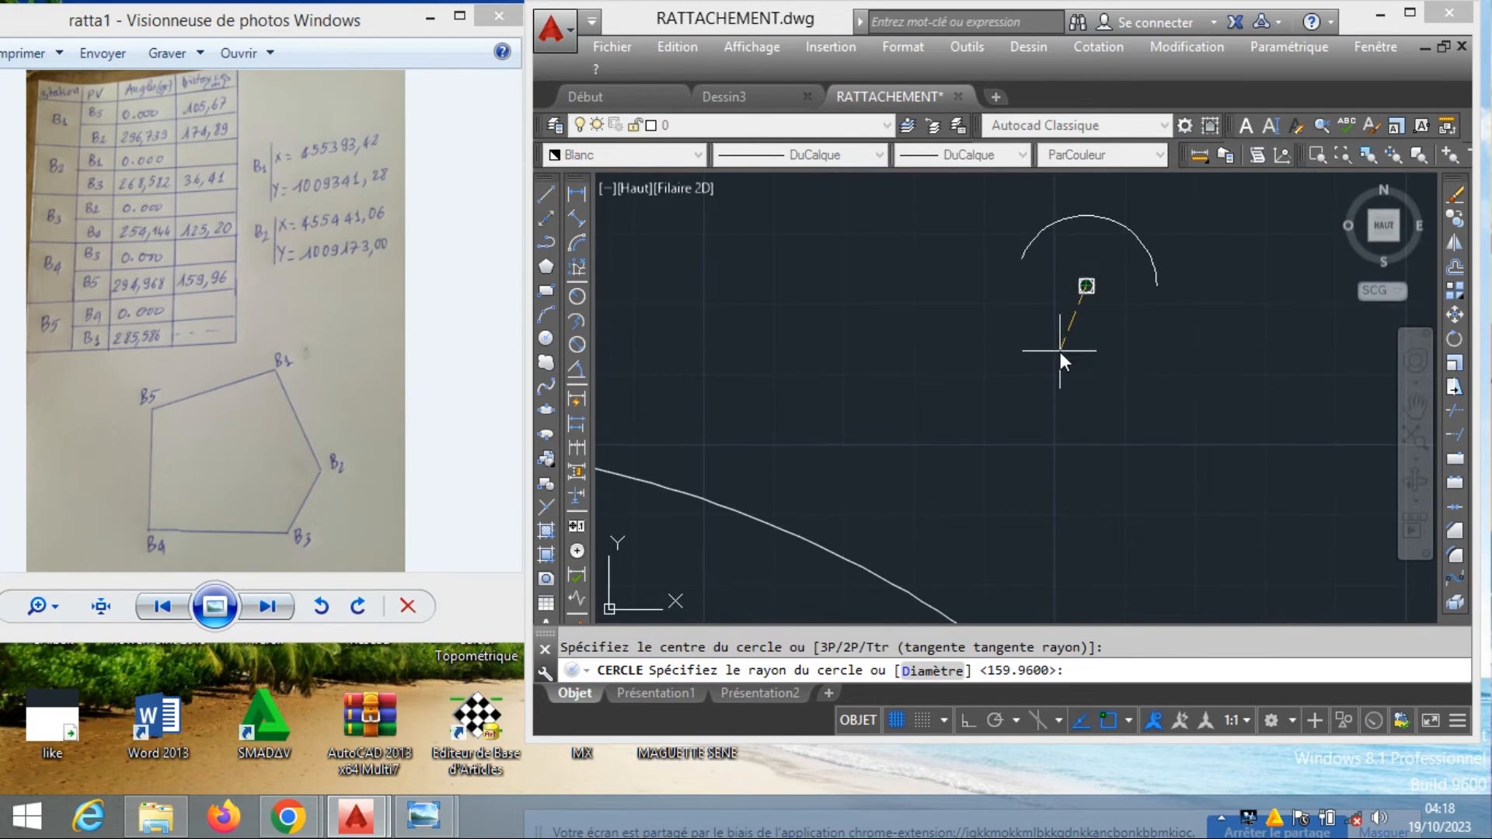
pyautogui.write('105')
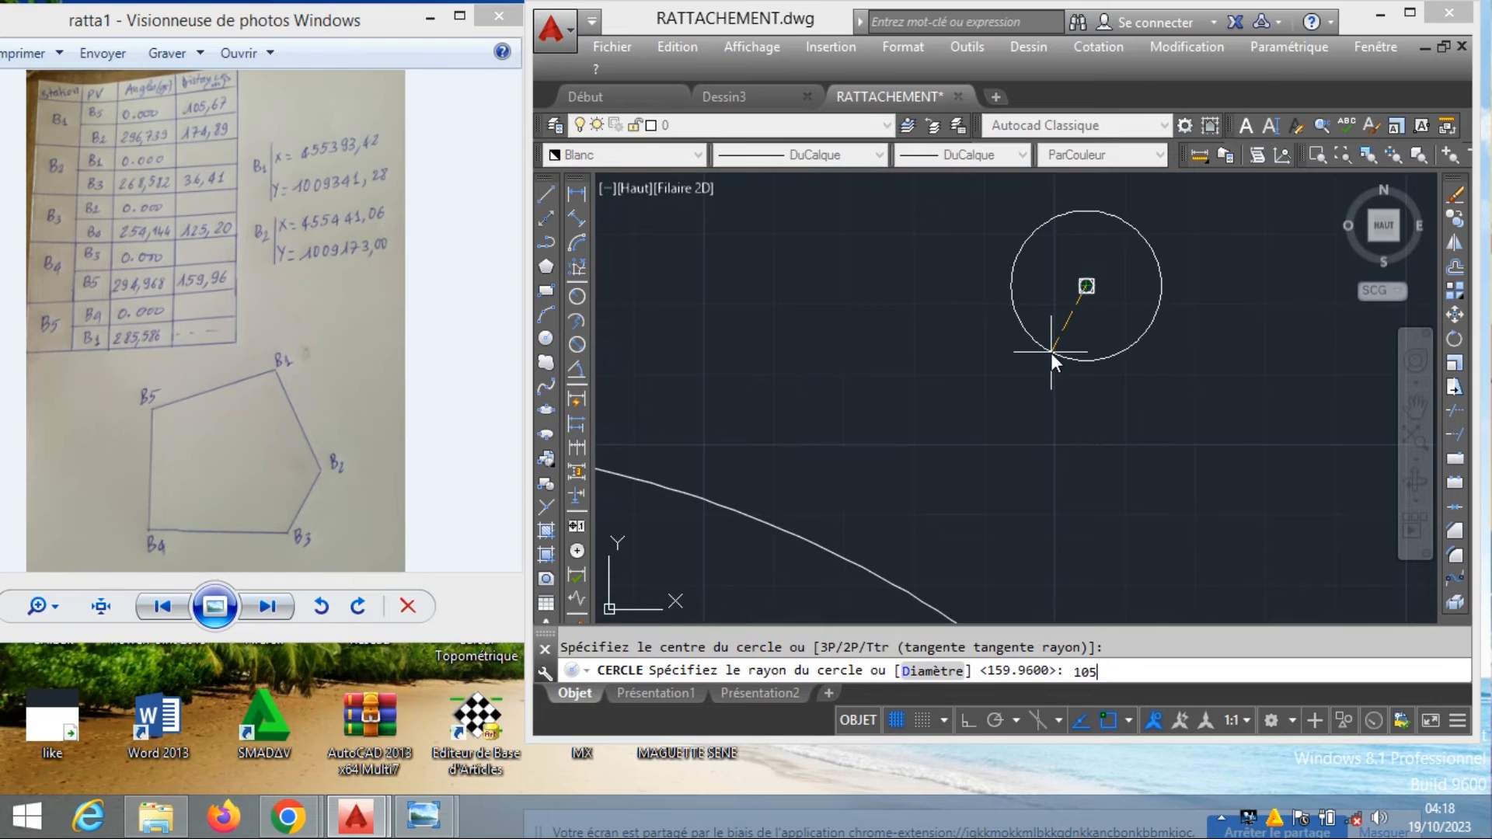
pyautogui.write('.67')
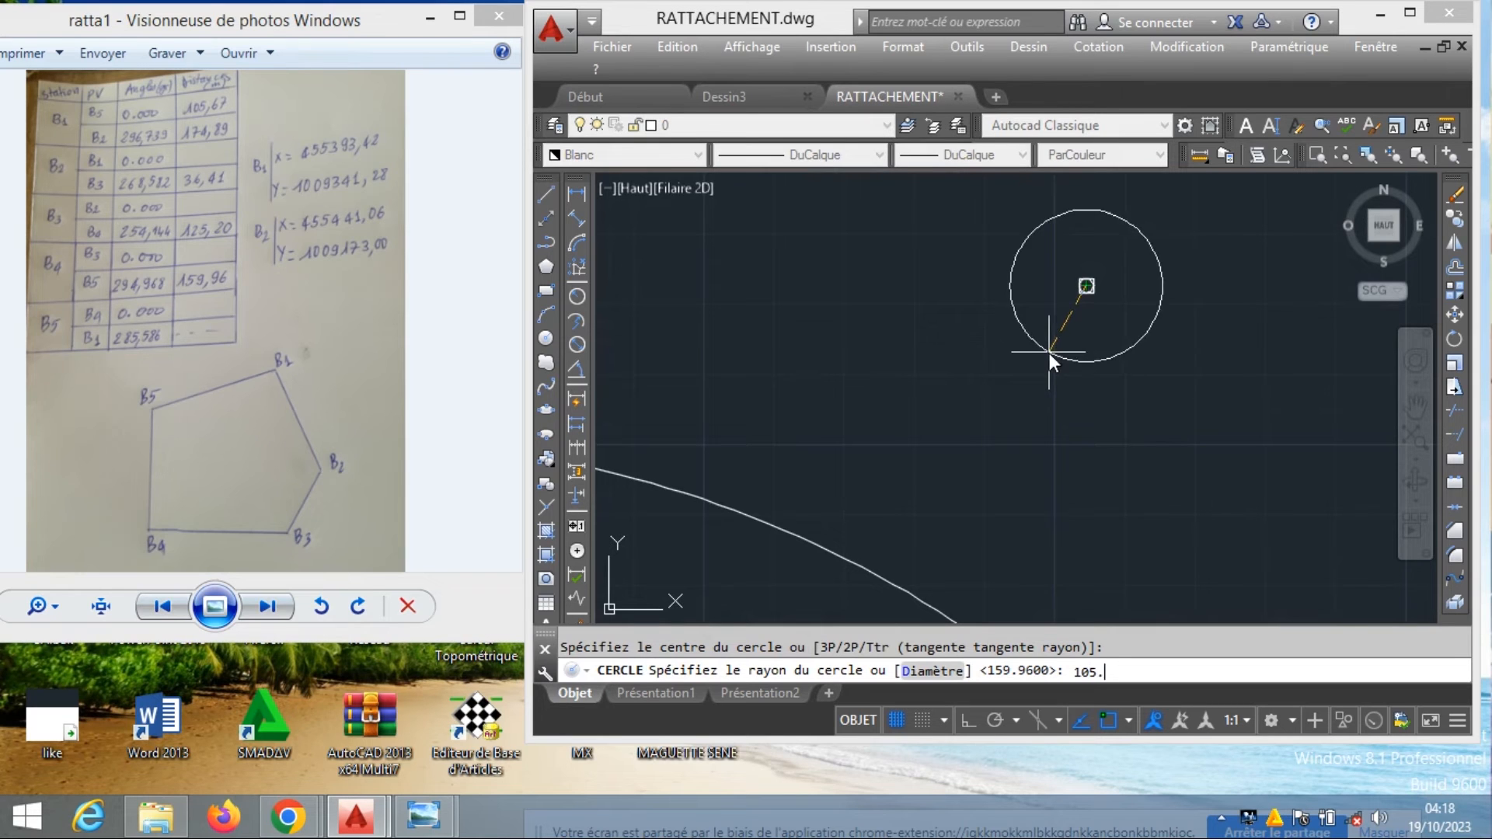
pyautogui.press('Return')
# Place the B5 point at the upper-left intersection of the two construction circles
pyautogui.scroll(-3, 1046, 342)
pyautogui.scroll(3, 1045, 333)
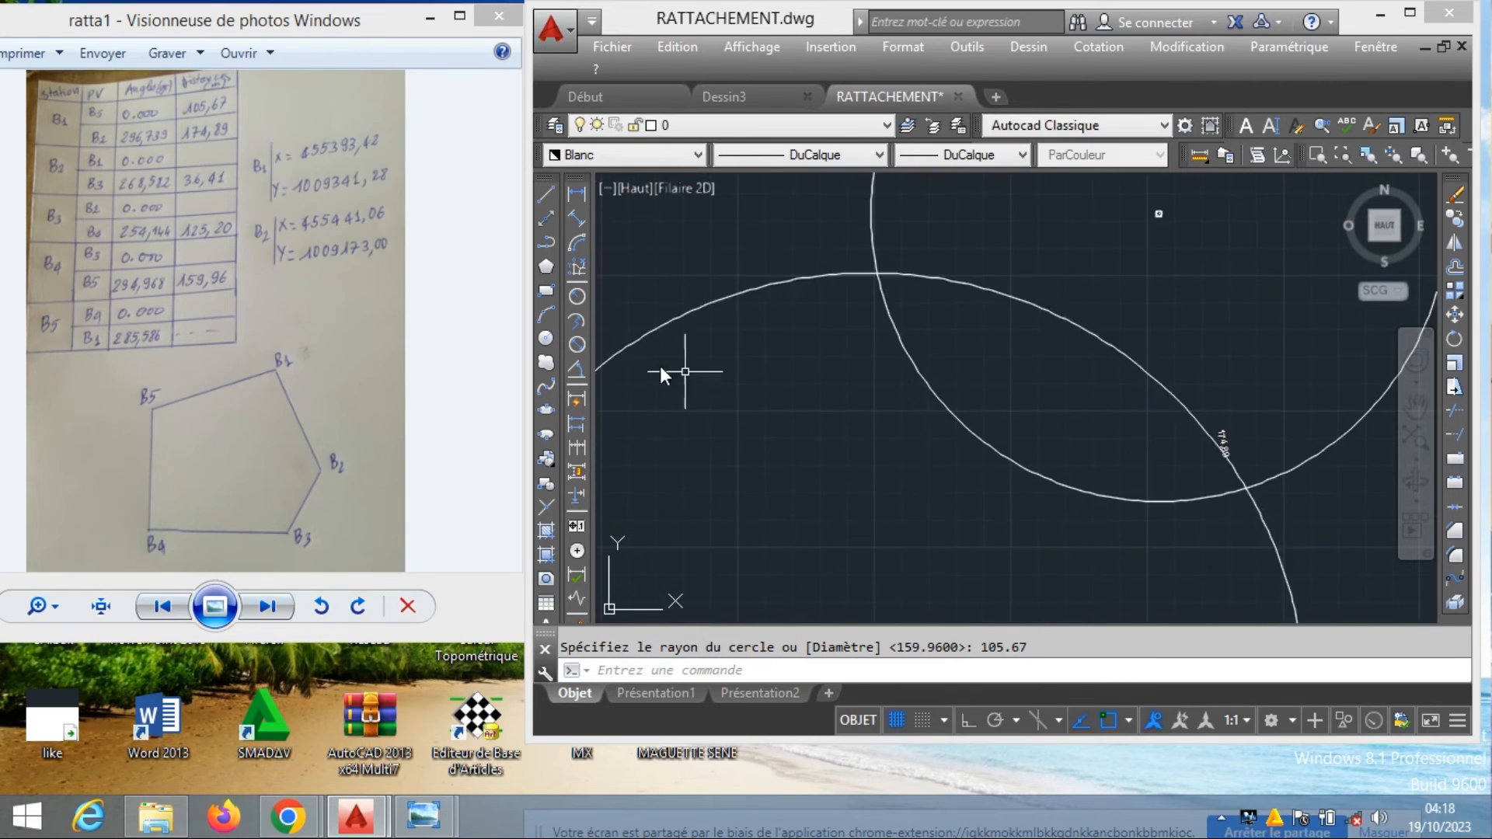
pyautogui.click(546, 506)
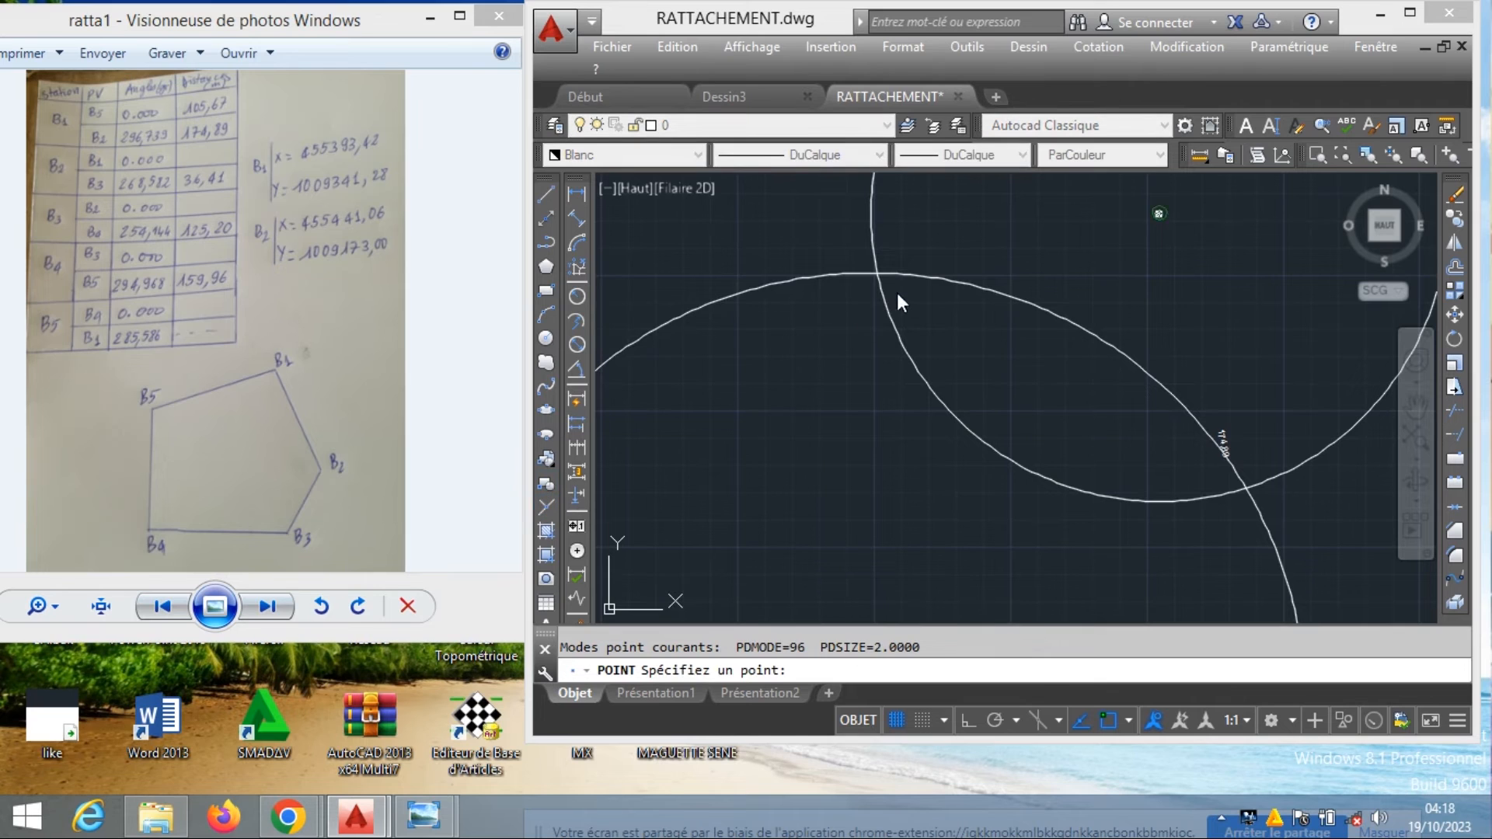
pyautogui.click(877, 273)
pyautogui.press('Escape')
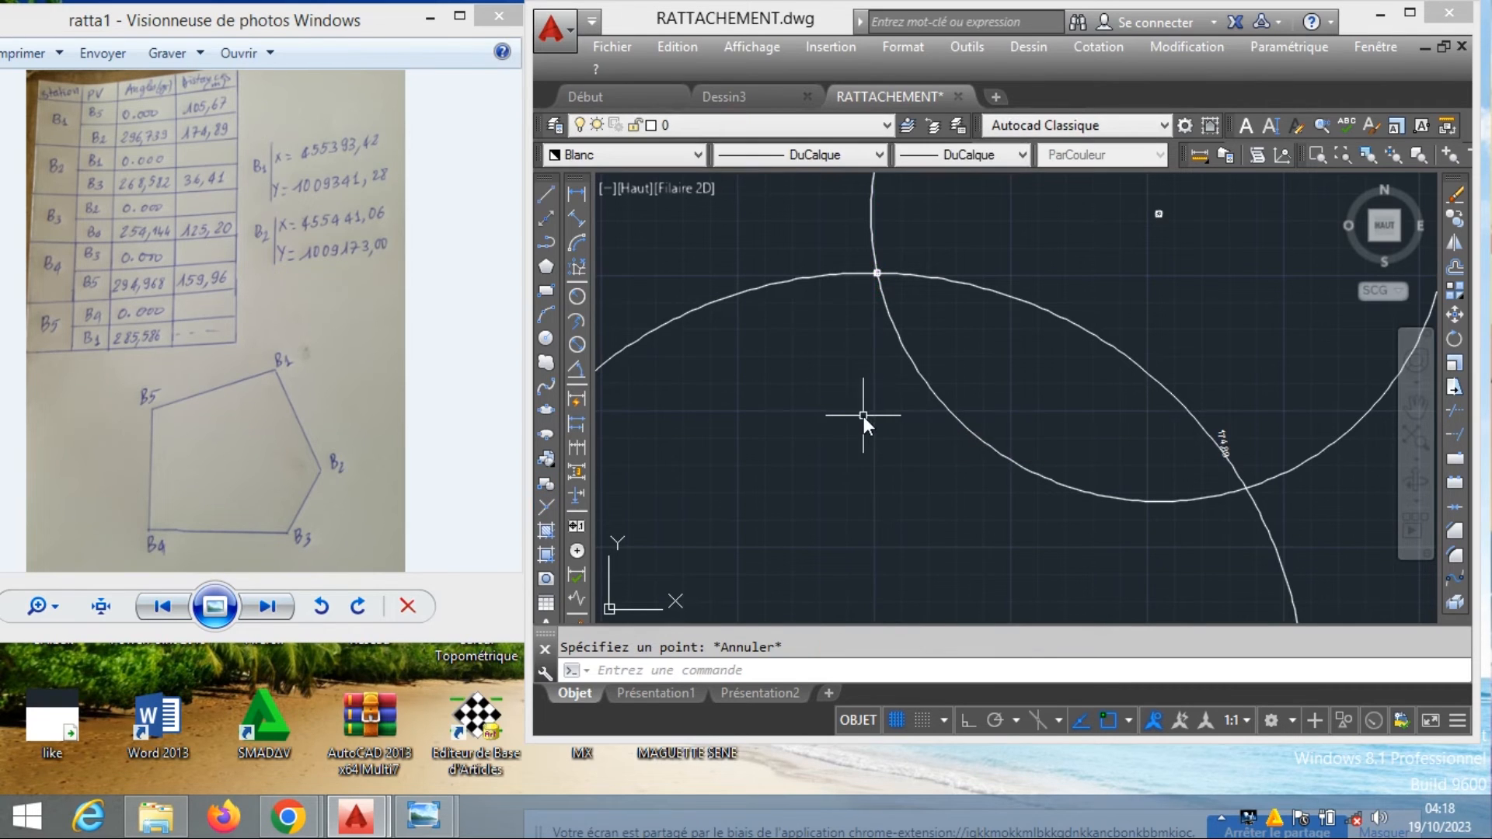
# Erase both construction circles, keeping the B5 point
pyautogui.scroll(-2, 1004, 496)
pyautogui.click(1004, 495)
pyautogui.click(973, 315)
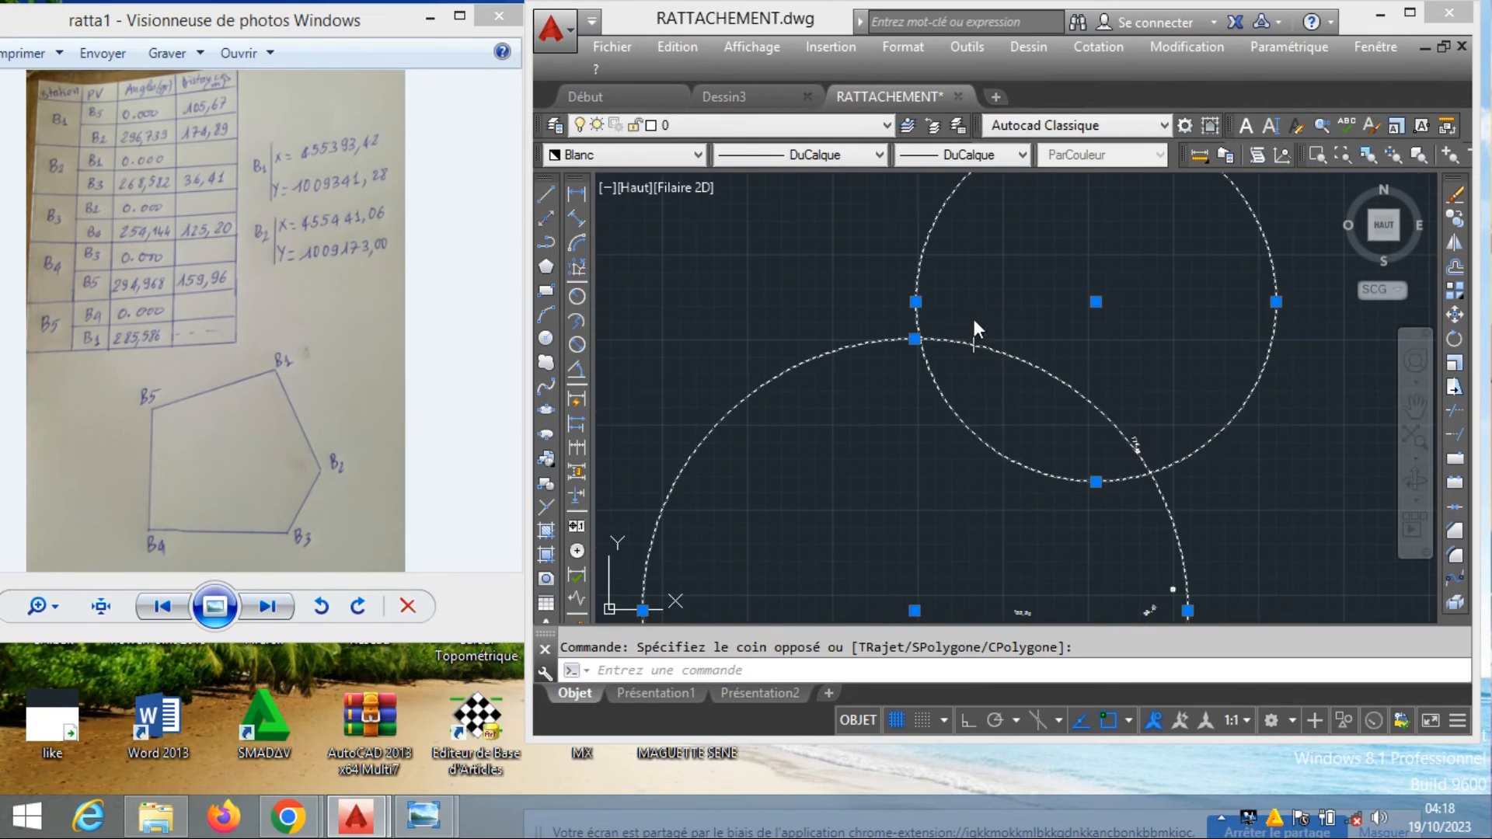
pyautogui.rightClick(972, 316)
pyautogui.click(986, 427)
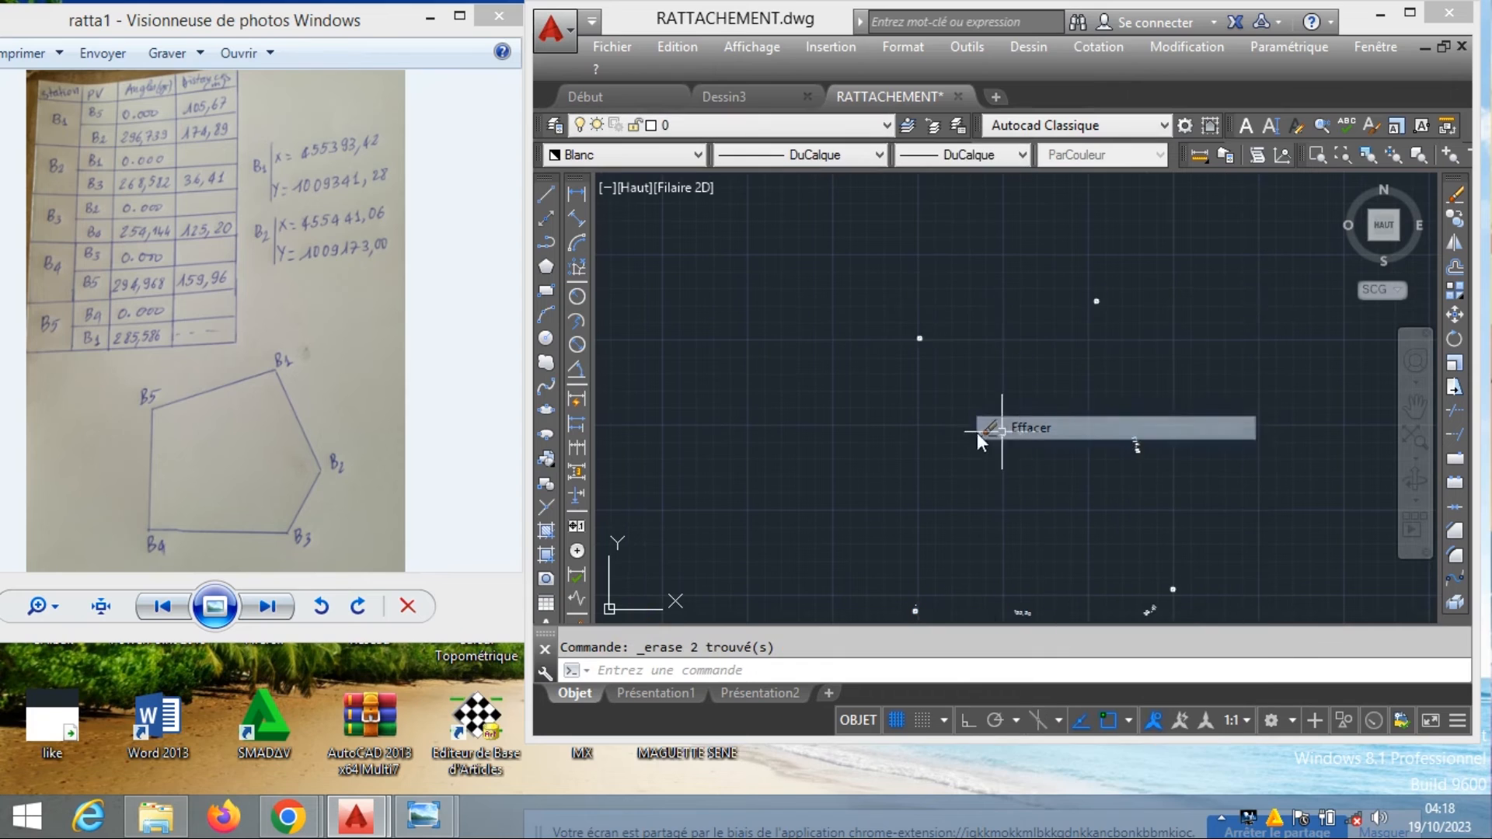
# Add an aligned dimension from B4 to the new B5 point, placing its text just inside the parcel
pyautogui.click(577, 218)
pyautogui.click(864, 552)
pyautogui.scroll(-4, 864, 553)
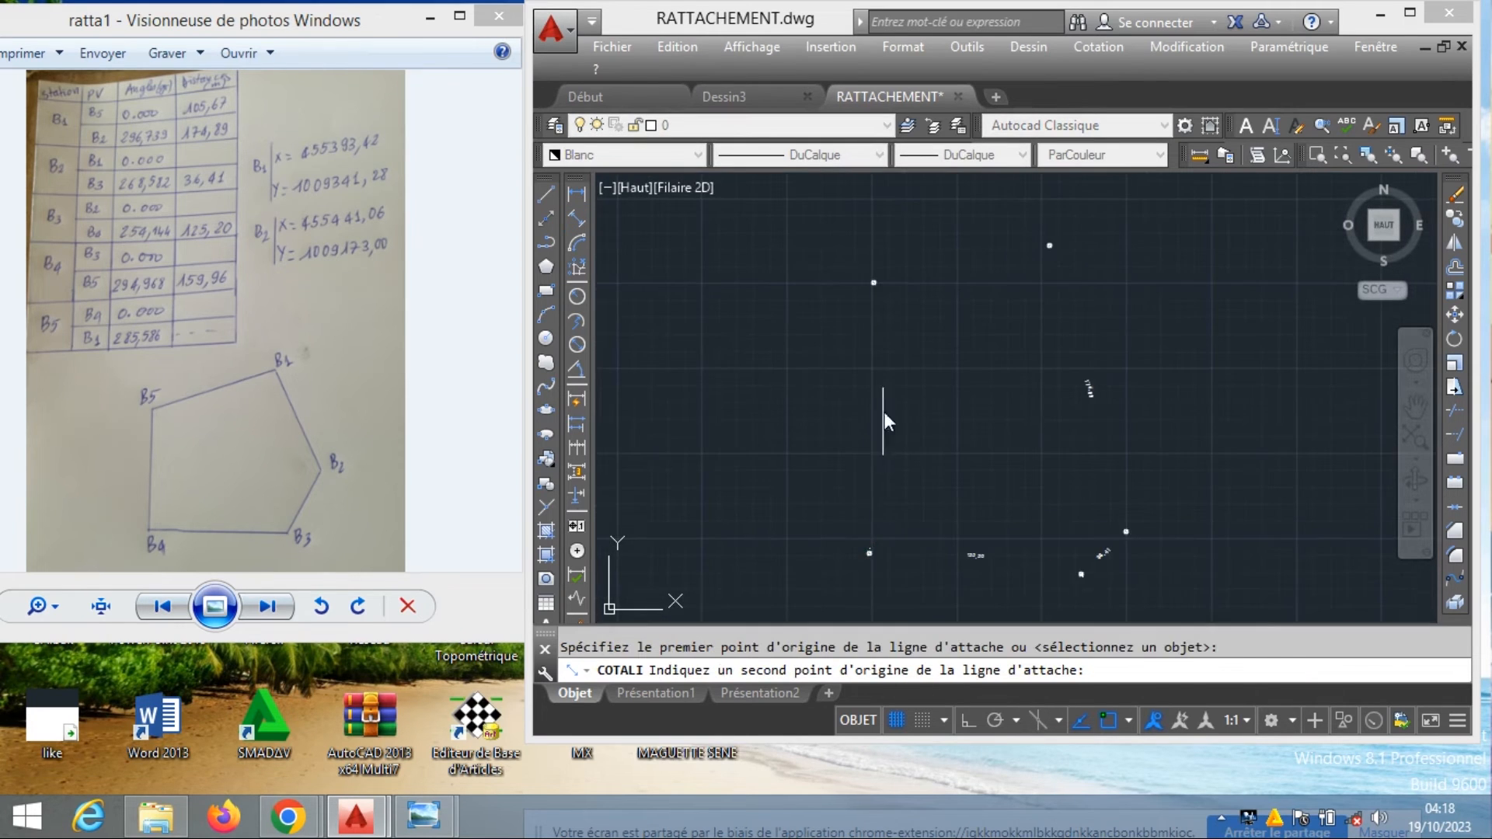
pyautogui.scroll(4, 880, 294)
pyautogui.click(860, 264)
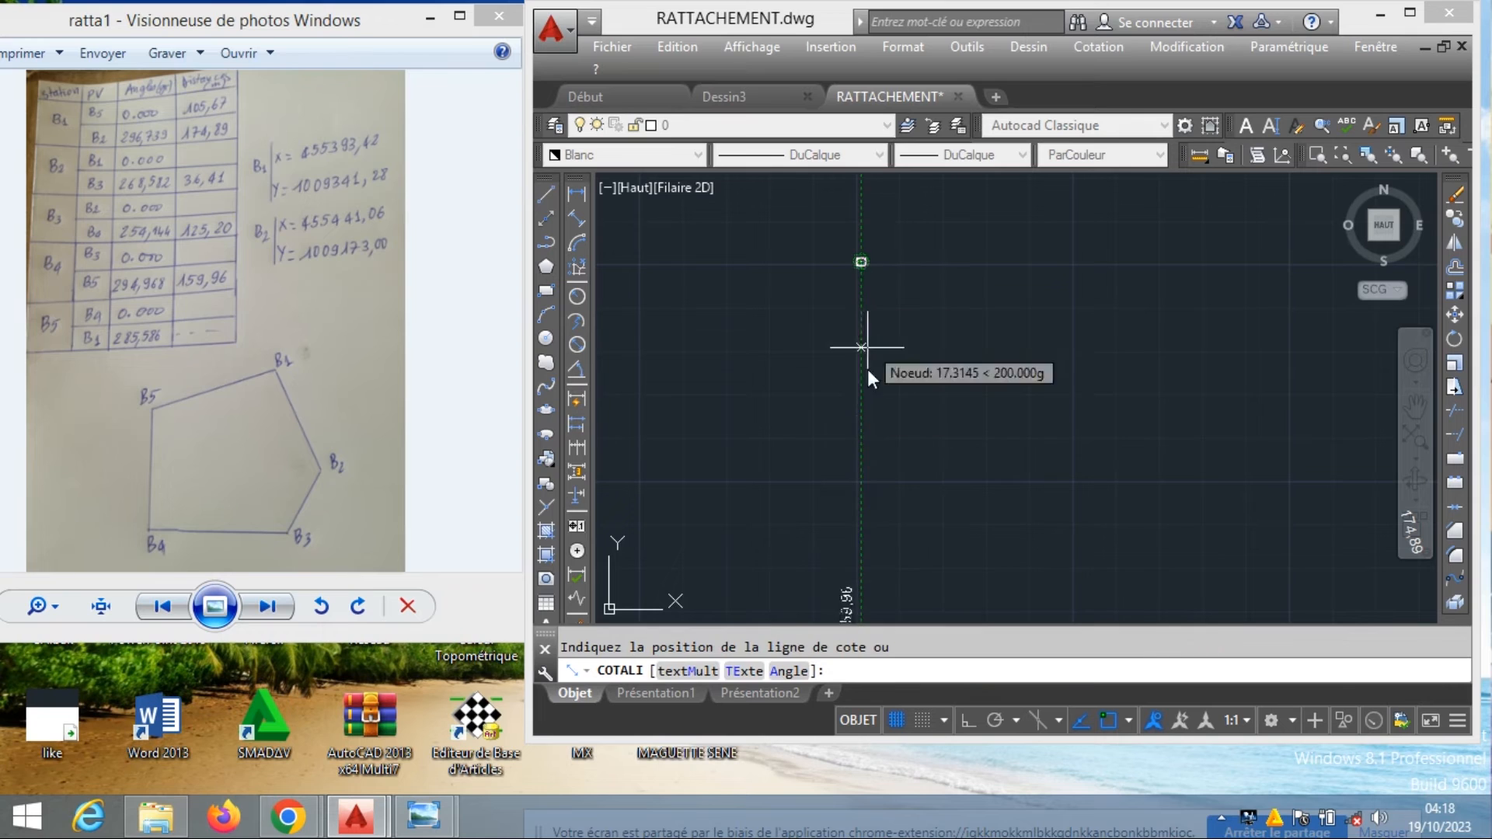
pyautogui.scroll(4, 921, 365)
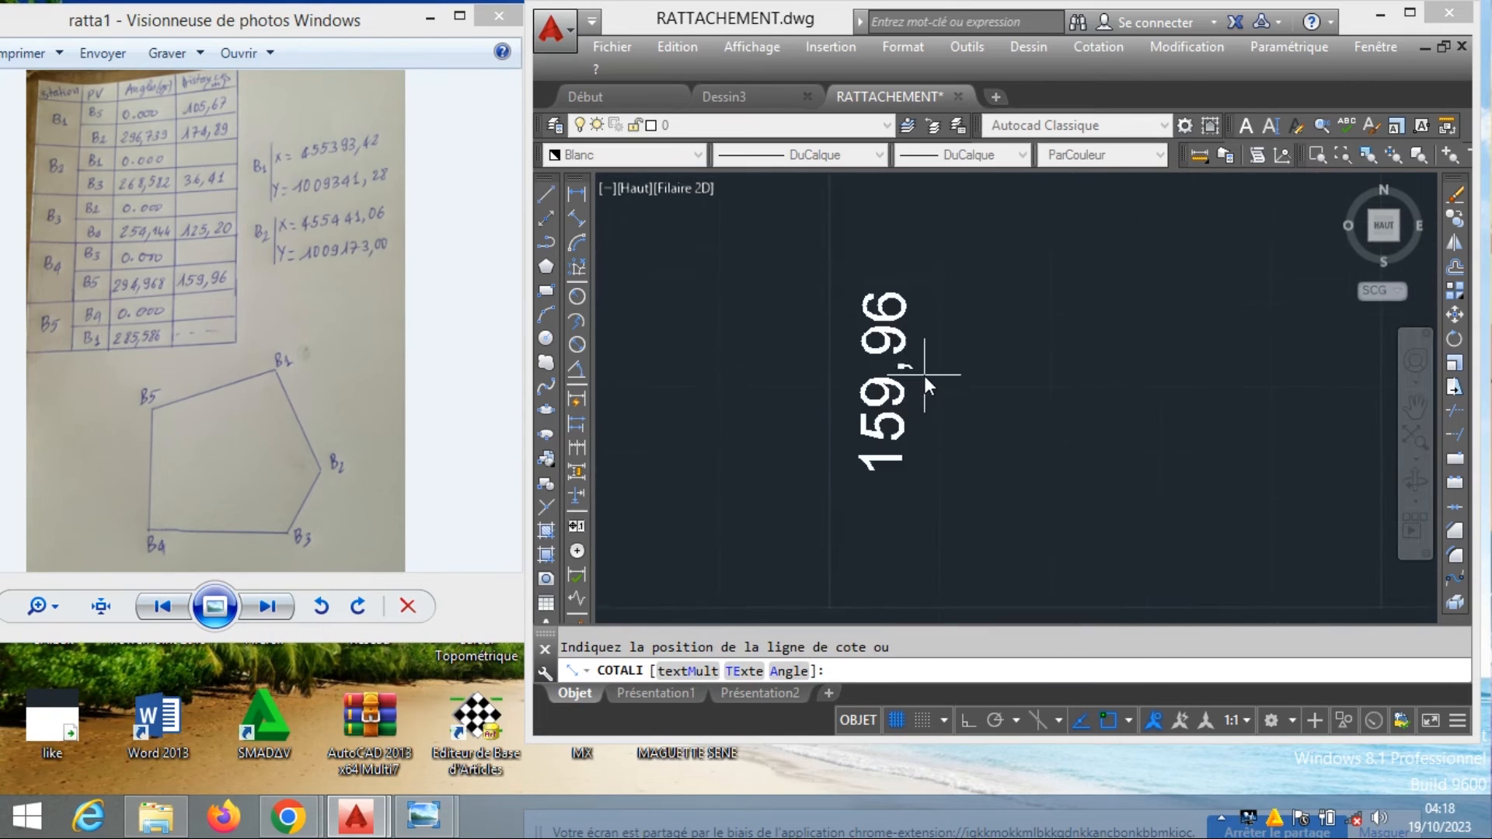
pyautogui.click(925, 375)
# Add an aligned dimension from B5 to B1, placing its text beside that side
pyautogui.scroll(-4, 925, 375)
pyautogui.scroll(3, 910, 390)
pyautogui.rightClick(911, 384)
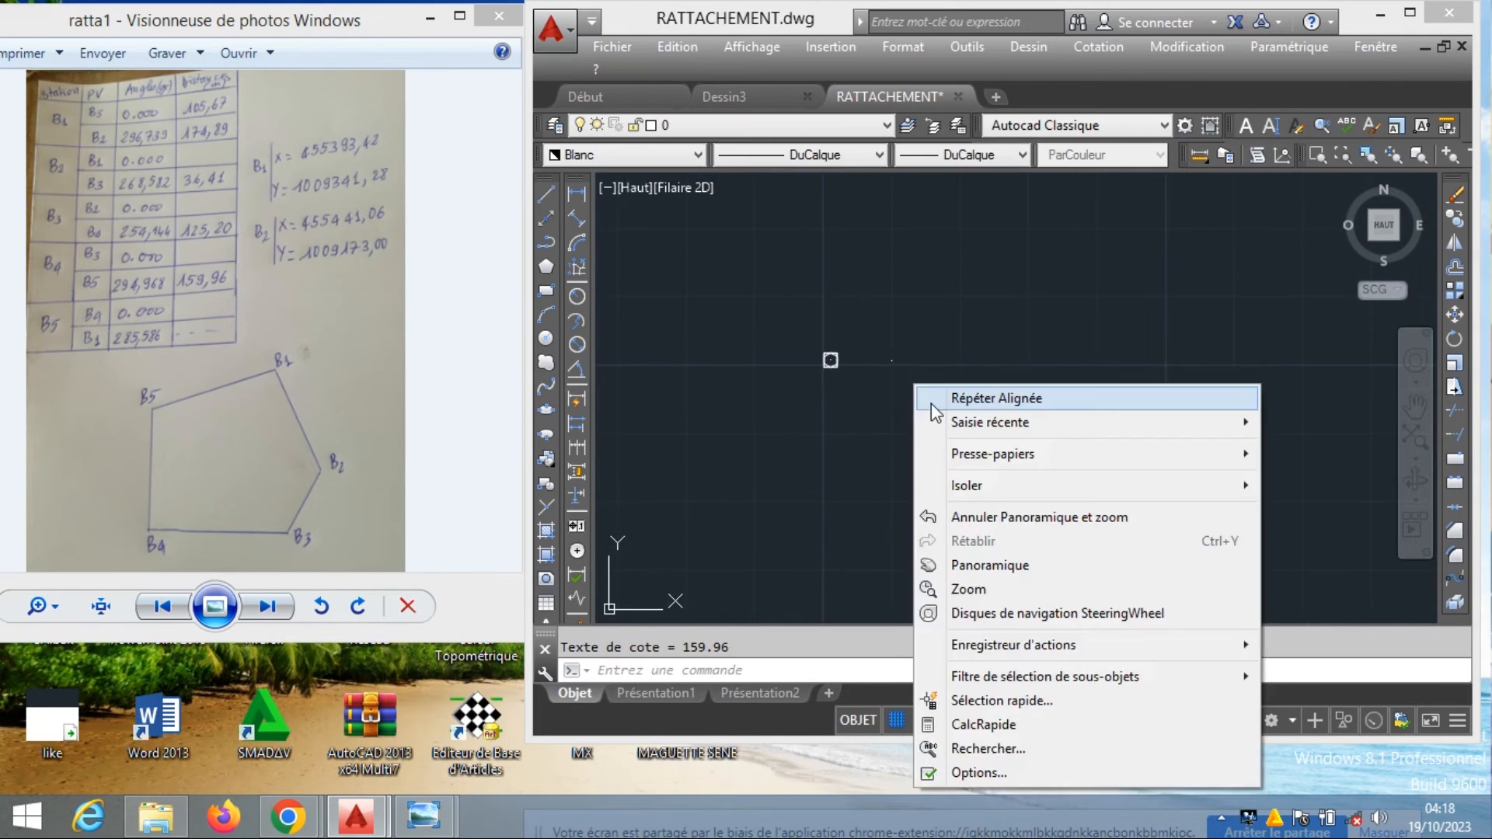
pyautogui.click(933, 399)
pyautogui.click(830, 360)
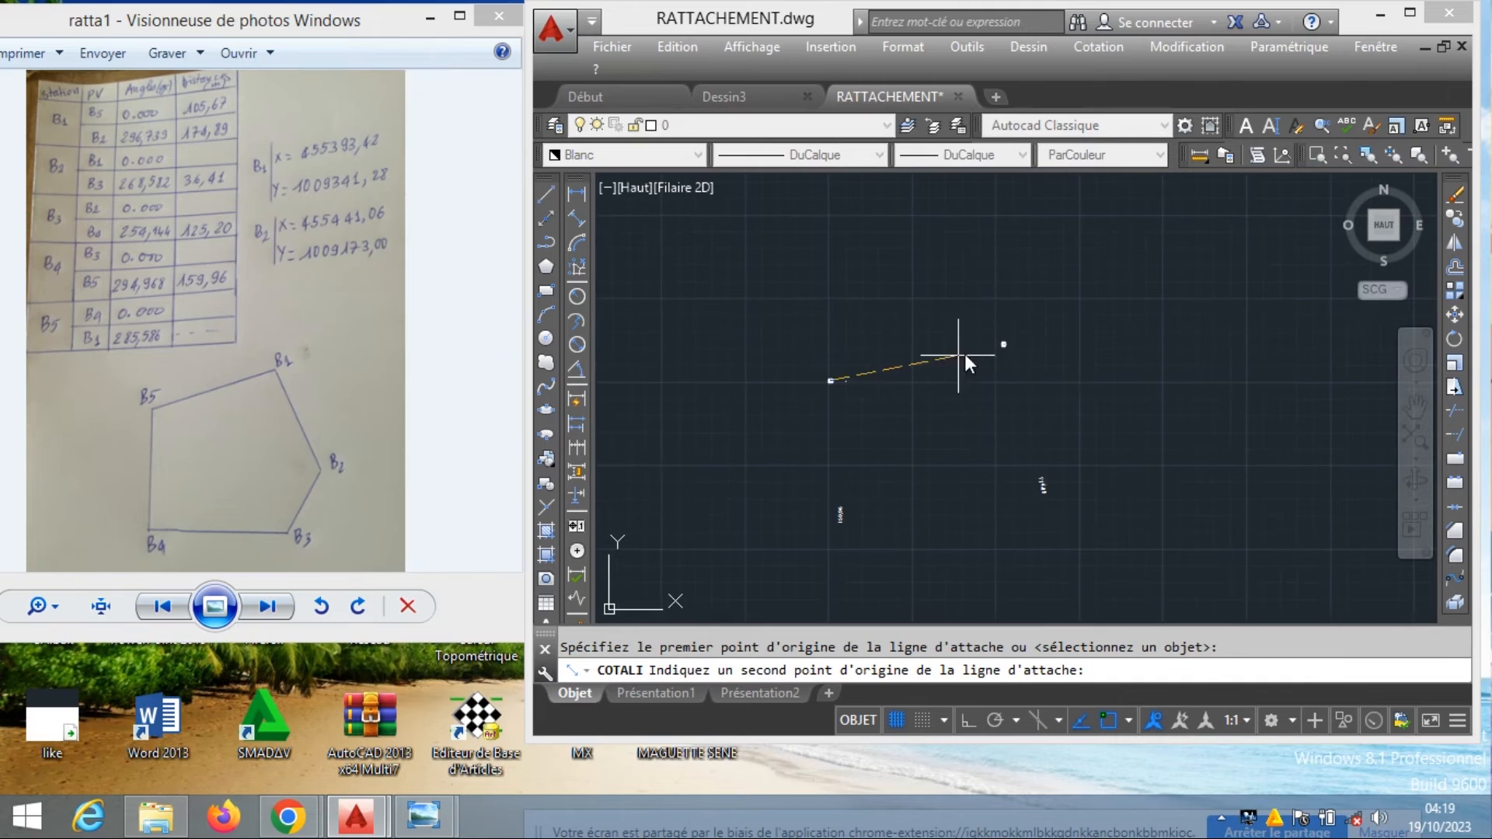
pyautogui.scroll(3, 979, 353)
pyautogui.click(1049, 328)
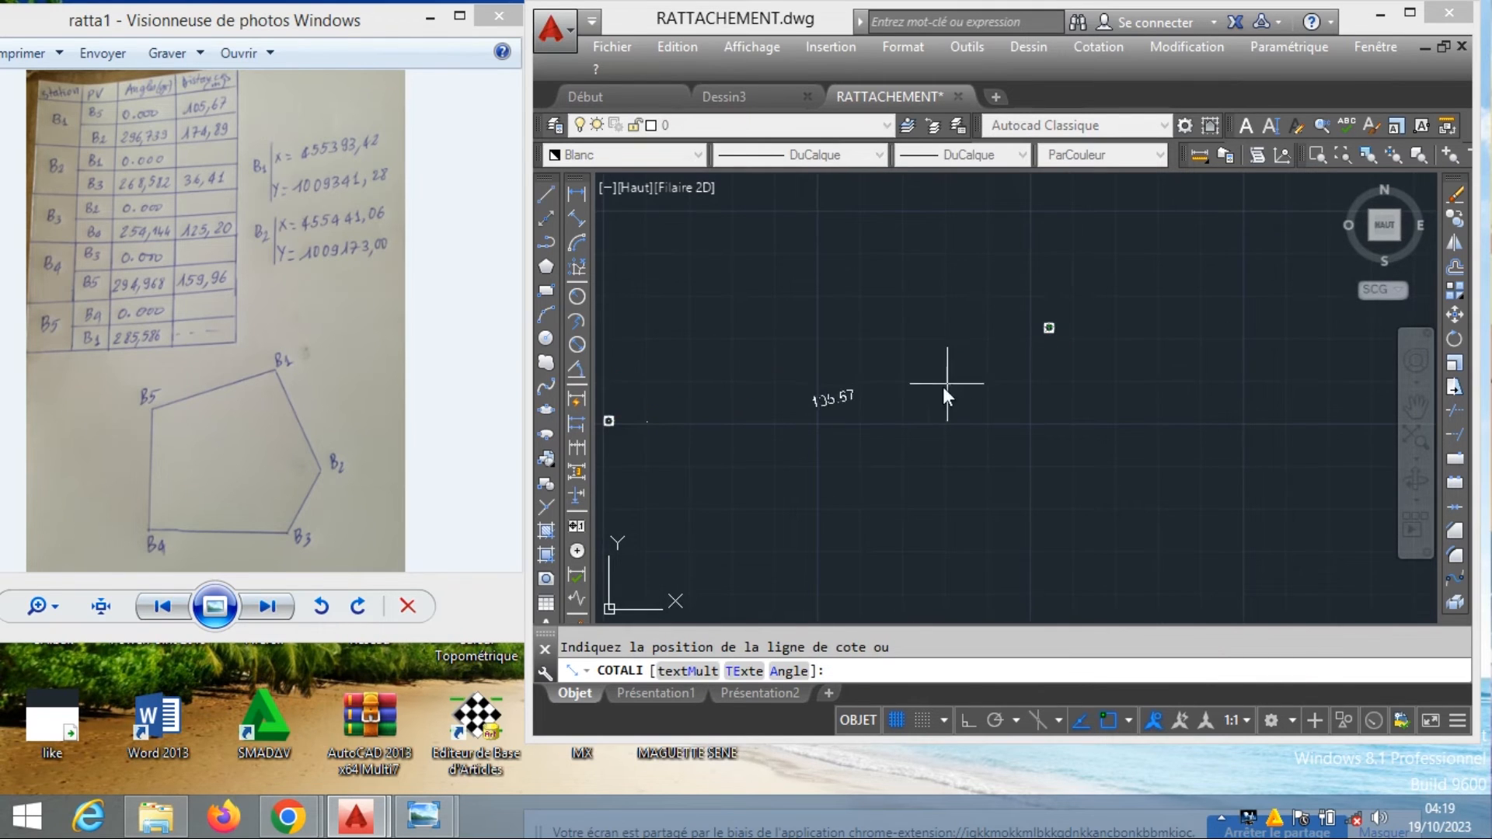
pyautogui.scroll(2, 921, 384)
pyautogui.scroll(-2, 920, 384)
pyautogui.click(776, 409)
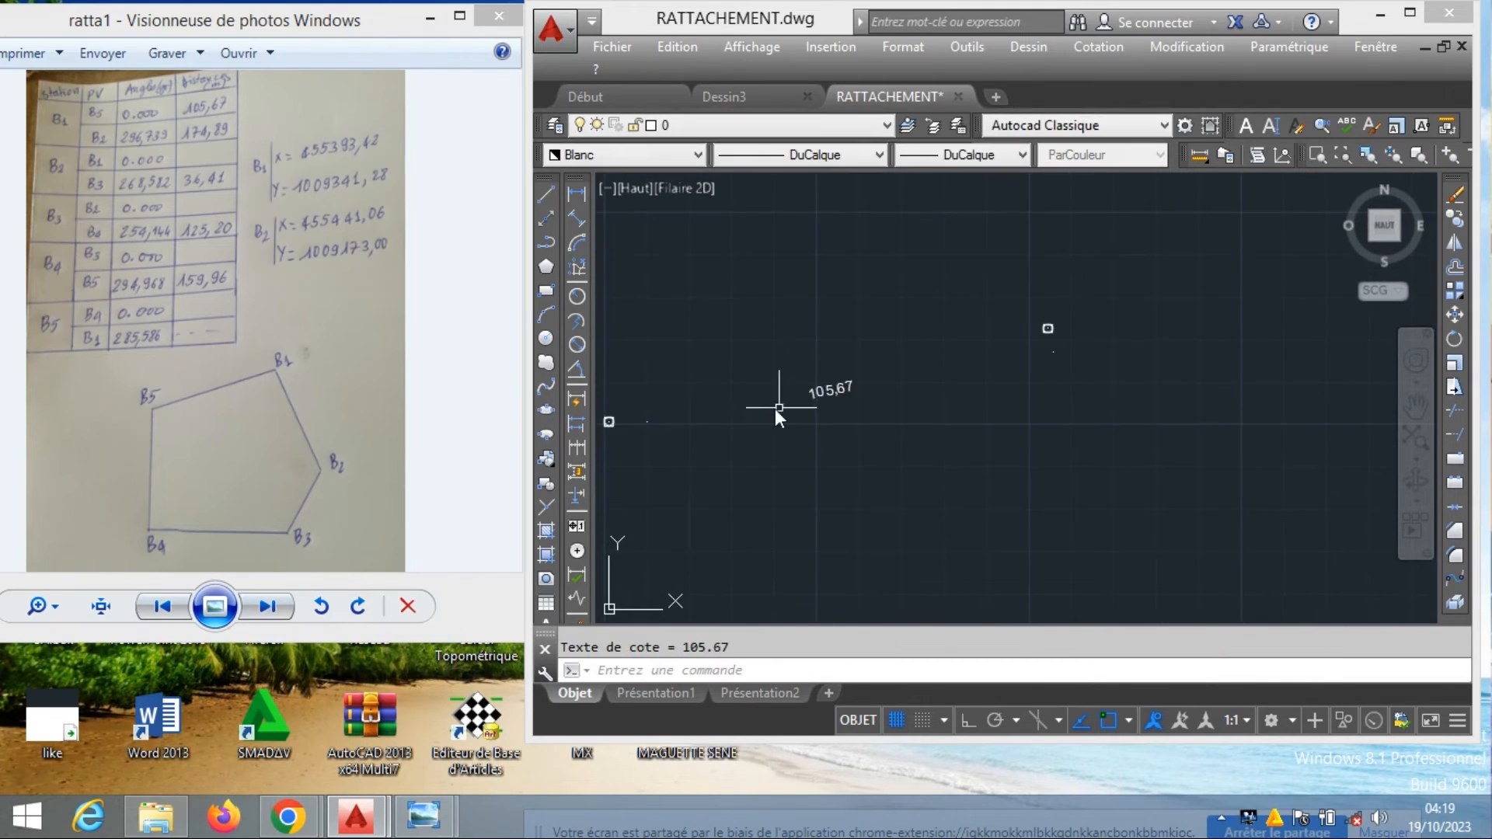
# Start a polyline at B1 and draw it through B2 and B3 to B4
pyautogui.scroll(2, 776, 409)
pyautogui.scroll(-4, 908, 407)
pyautogui.scroll(2, 948, 375)
pyautogui.moveTo(920, 450)
pyautogui.mouseDown(button='middle')
pyautogui.moveTo(933, 384)
pyautogui.moveTo(911, 373)
pyautogui.mouseUp(button='middle')
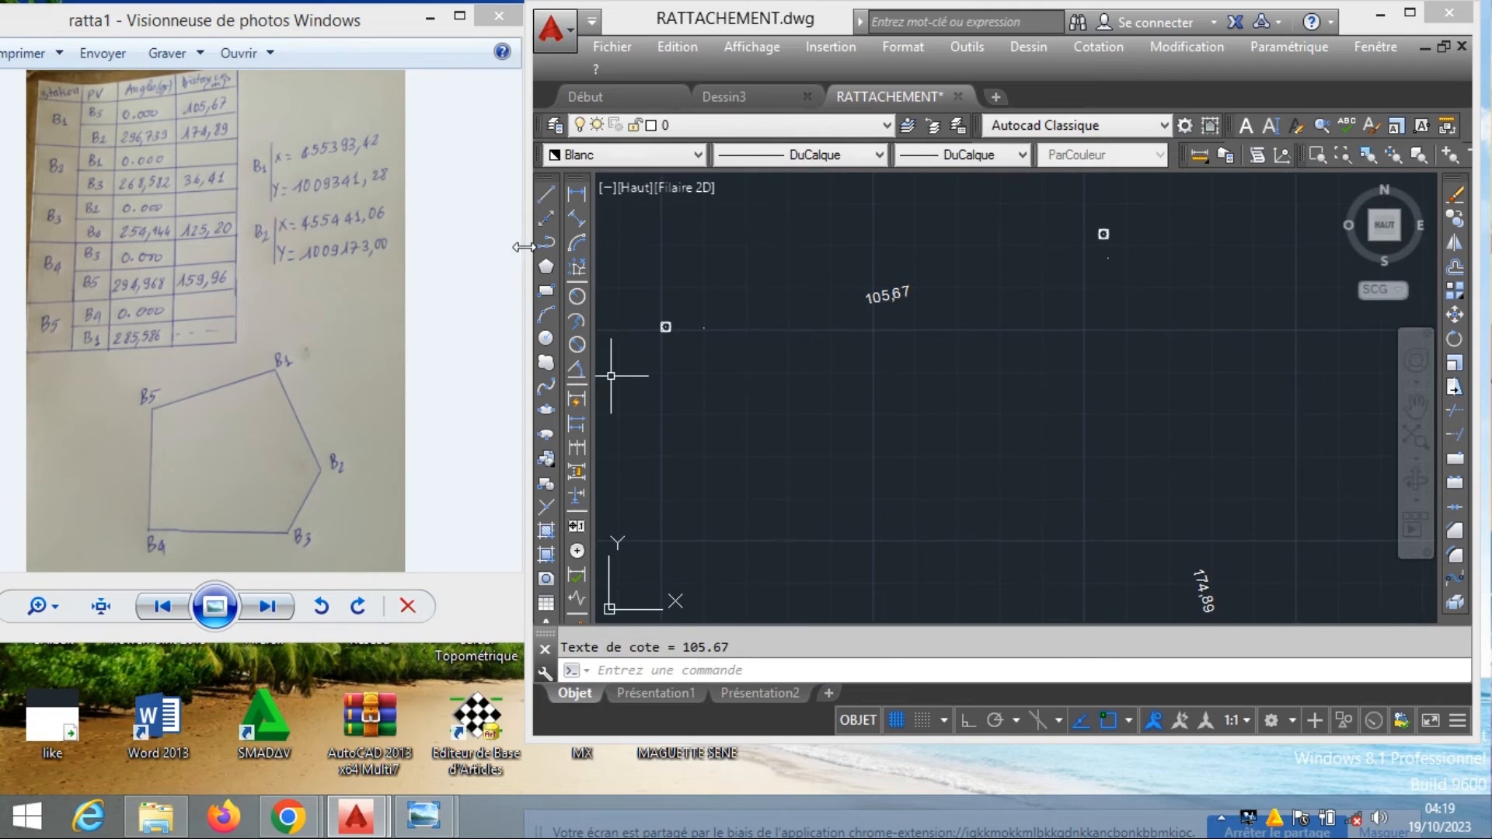
pyautogui.click(548, 245)
pyautogui.scroll(5, 1018, 269)
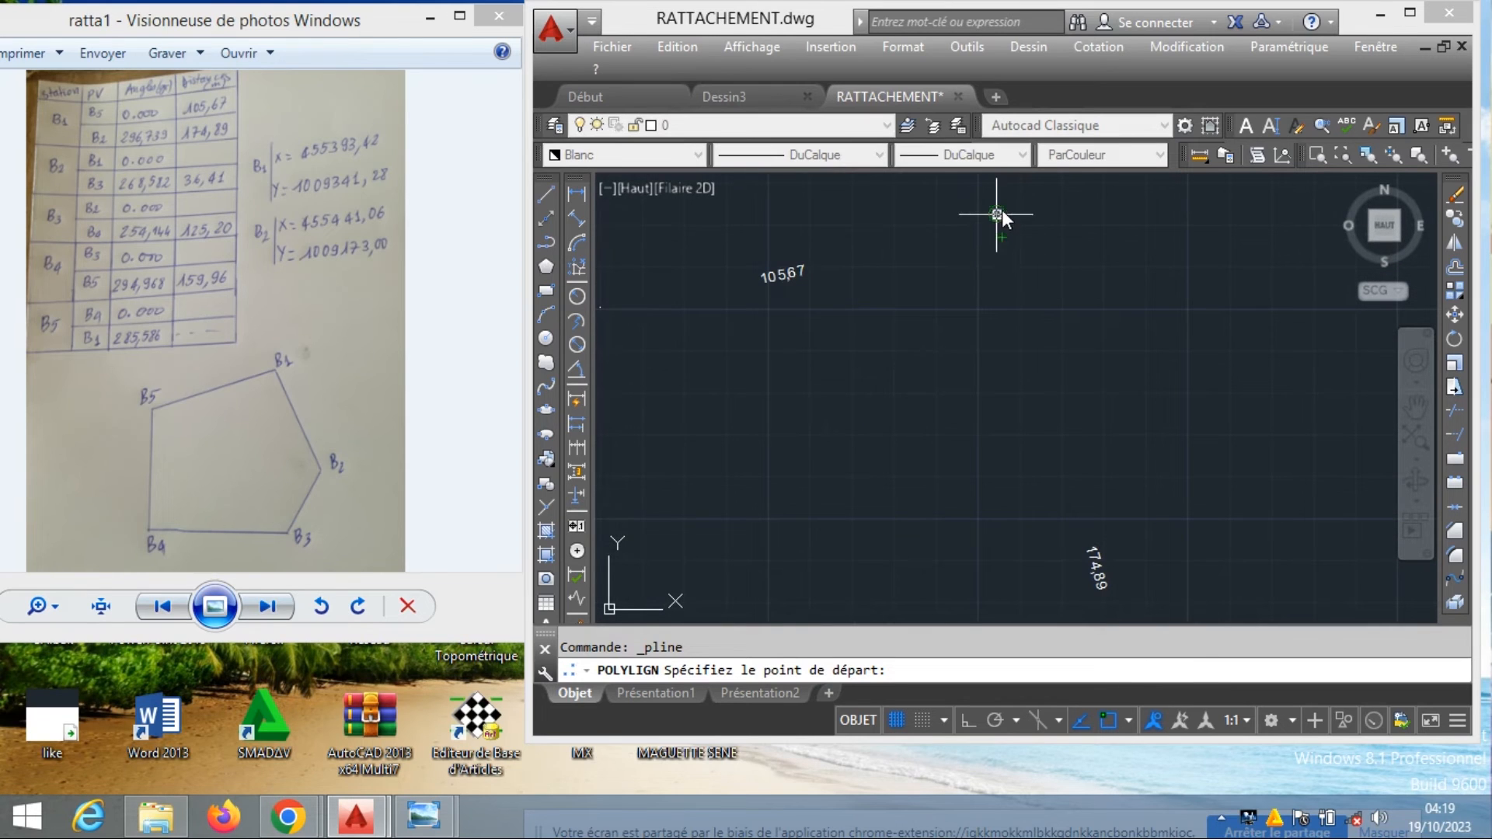
pyautogui.click(1001, 211)
pyautogui.scroll(-4, 1010, 221)
pyautogui.scroll(3, 1057, 373)
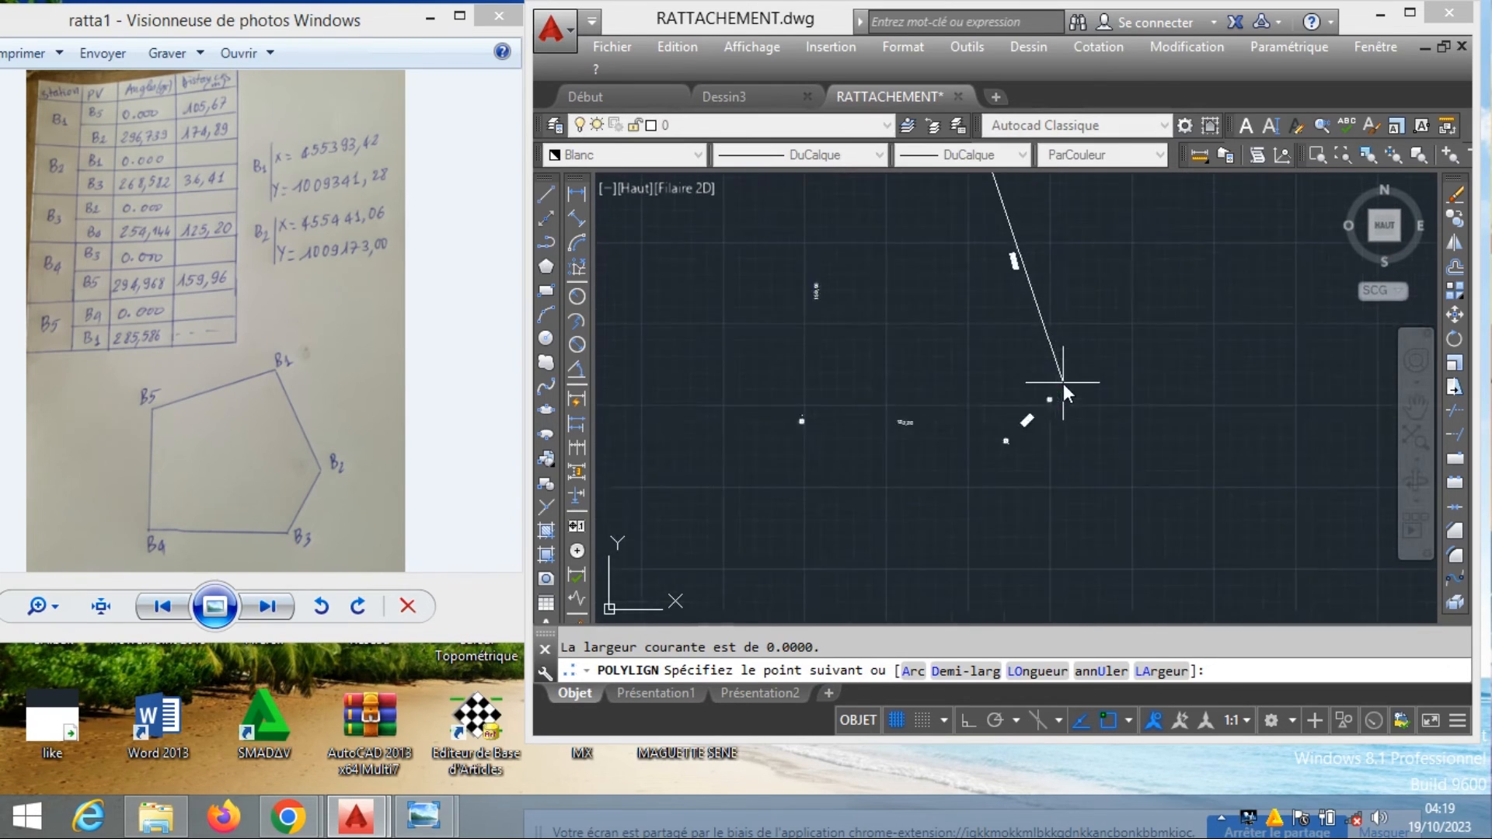
pyautogui.click(1028, 418)
pyautogui.scroll(-2, 917, 518)
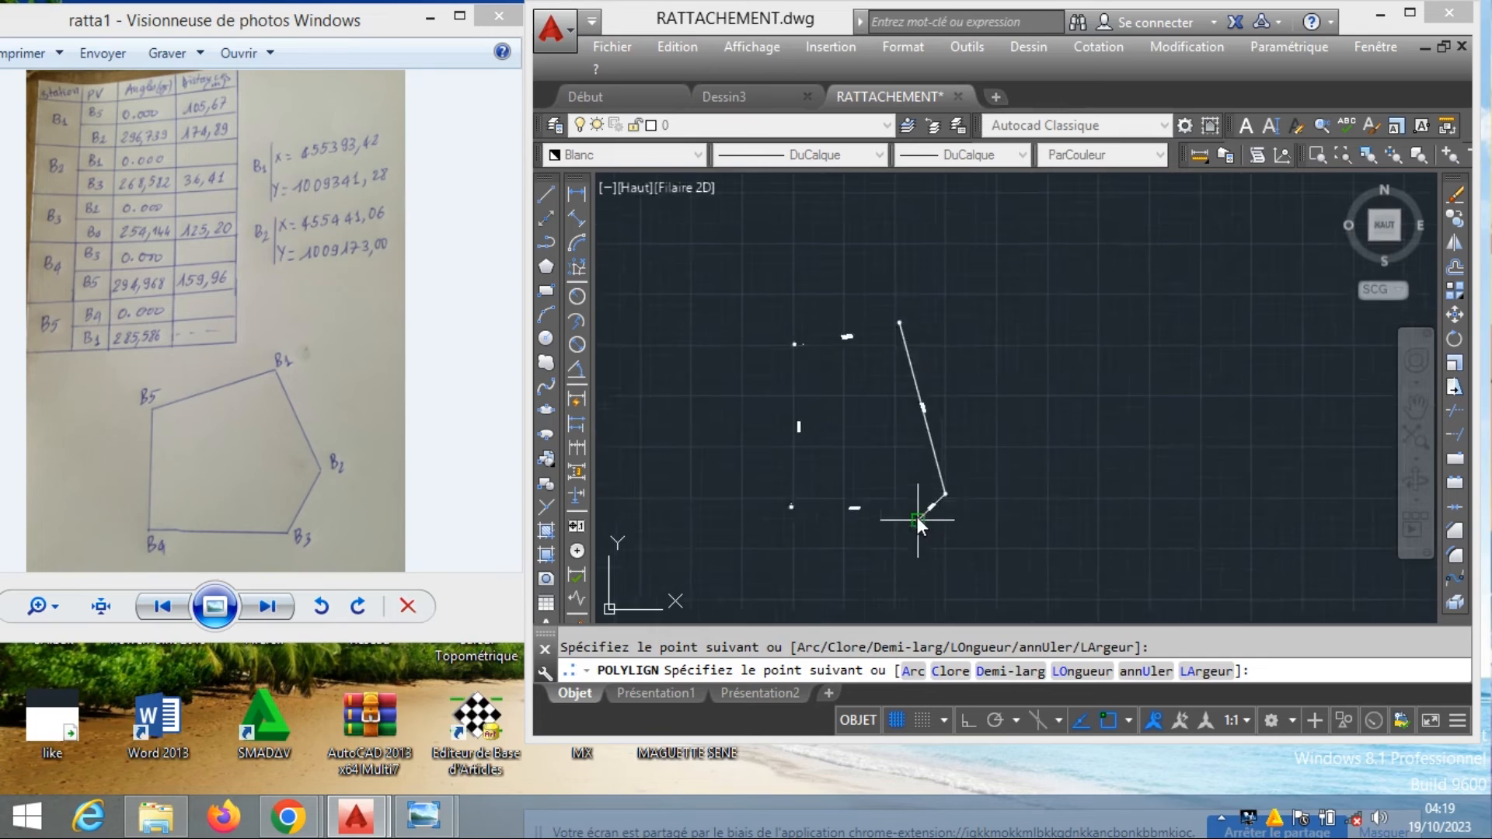
pyautogui.scroll(5, 752, 544)
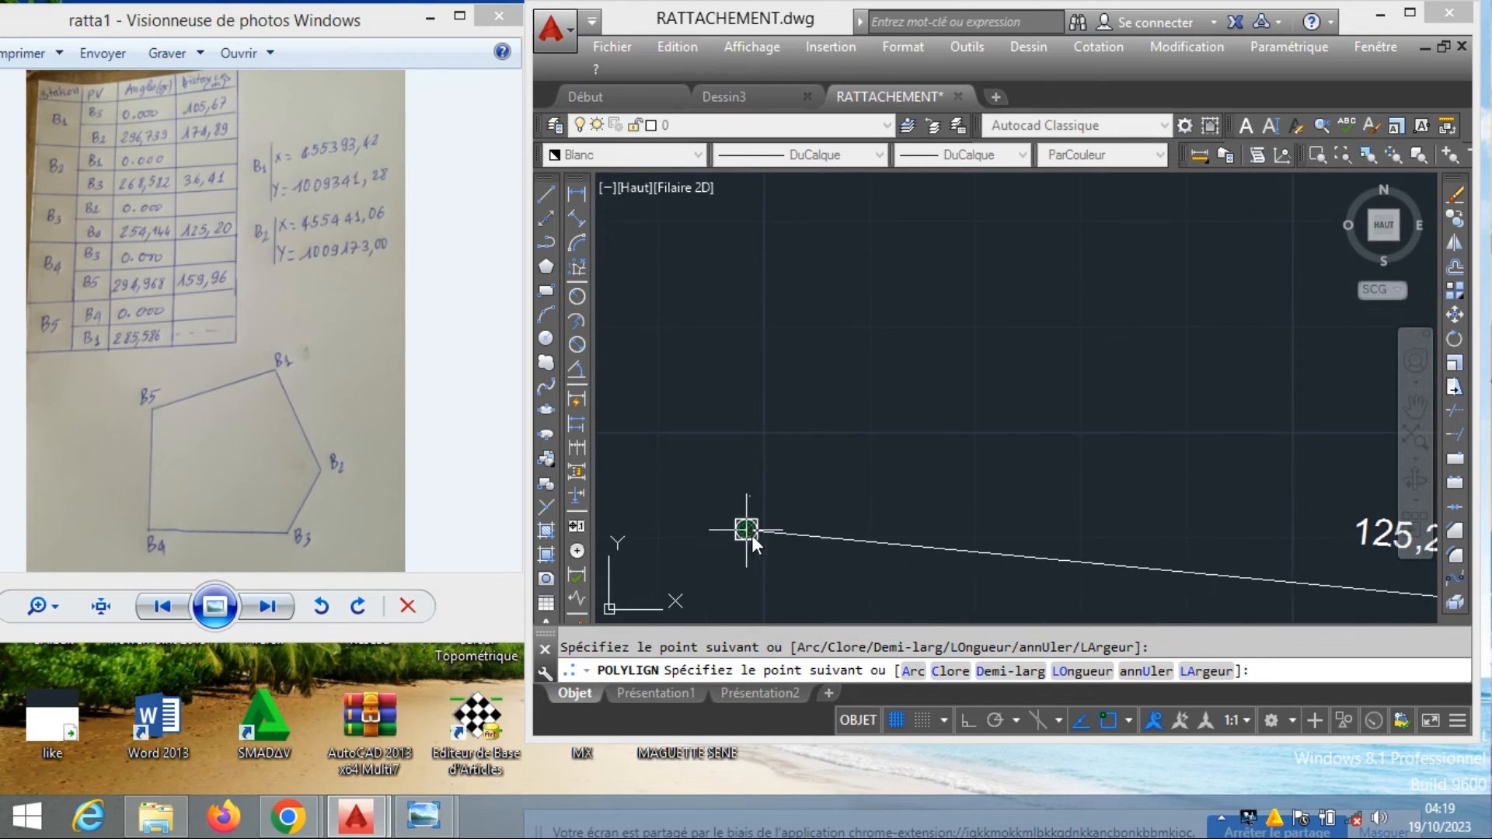
pyautogui.click(746, 531)
# Continue the polyline from B4 to B5 and close it back to B1
pyautogui.scroll(-3, 809, 518)
pyautogui.scroll(4, 800, 268)
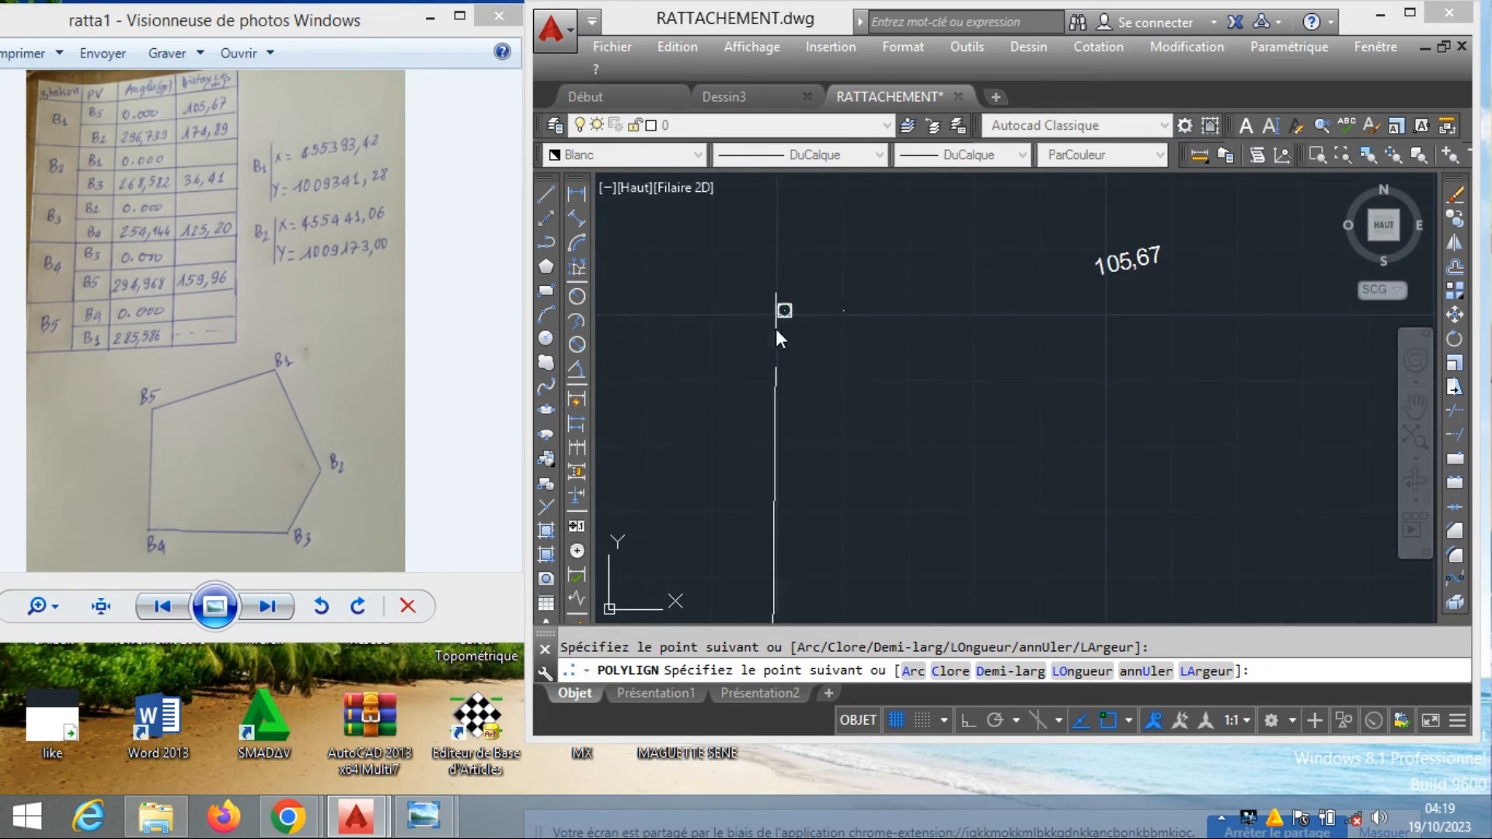
pyautogui.click(784, 311)
pyautogui.scroll(-2, 800, 319)
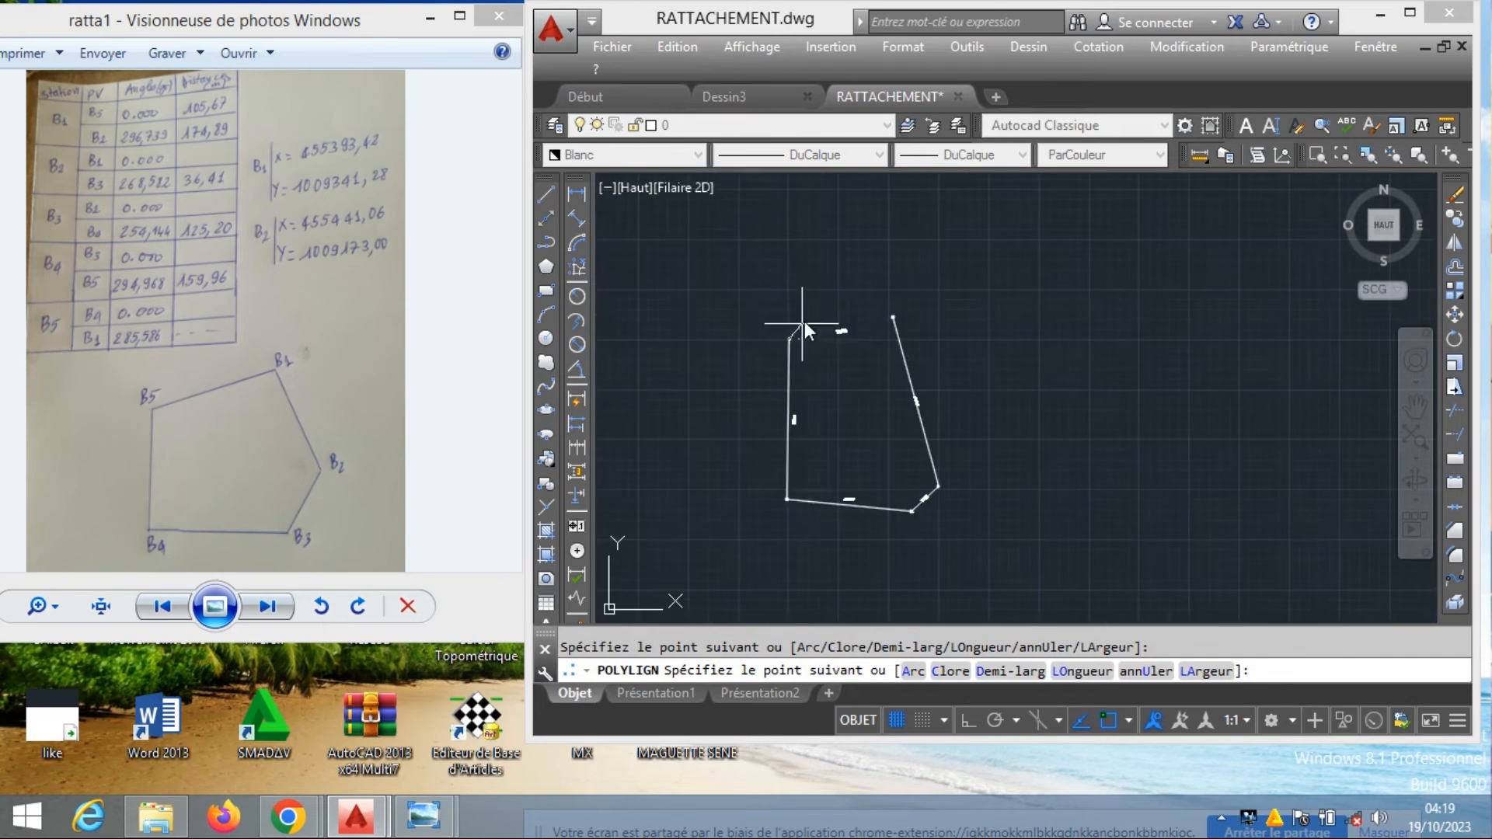
pyautogui.scroll(5, 804, 325)
pyautogui.rightClick(816, 302)
pyautogui.click(874, 419)
# Erase the five aligned dimensions along the parcel's sides, keeping the closed polyline and its corner points
pyautogui.moveTo(928, 436)
pyautogui.mouseDown(button='middle')
pyautogui.moveTo(911, 236)
pyautogui.moveTo(970, 39)
pyautogui.mouseUp(button='middle')
pyautogui.scroll(-3, 855, 368)
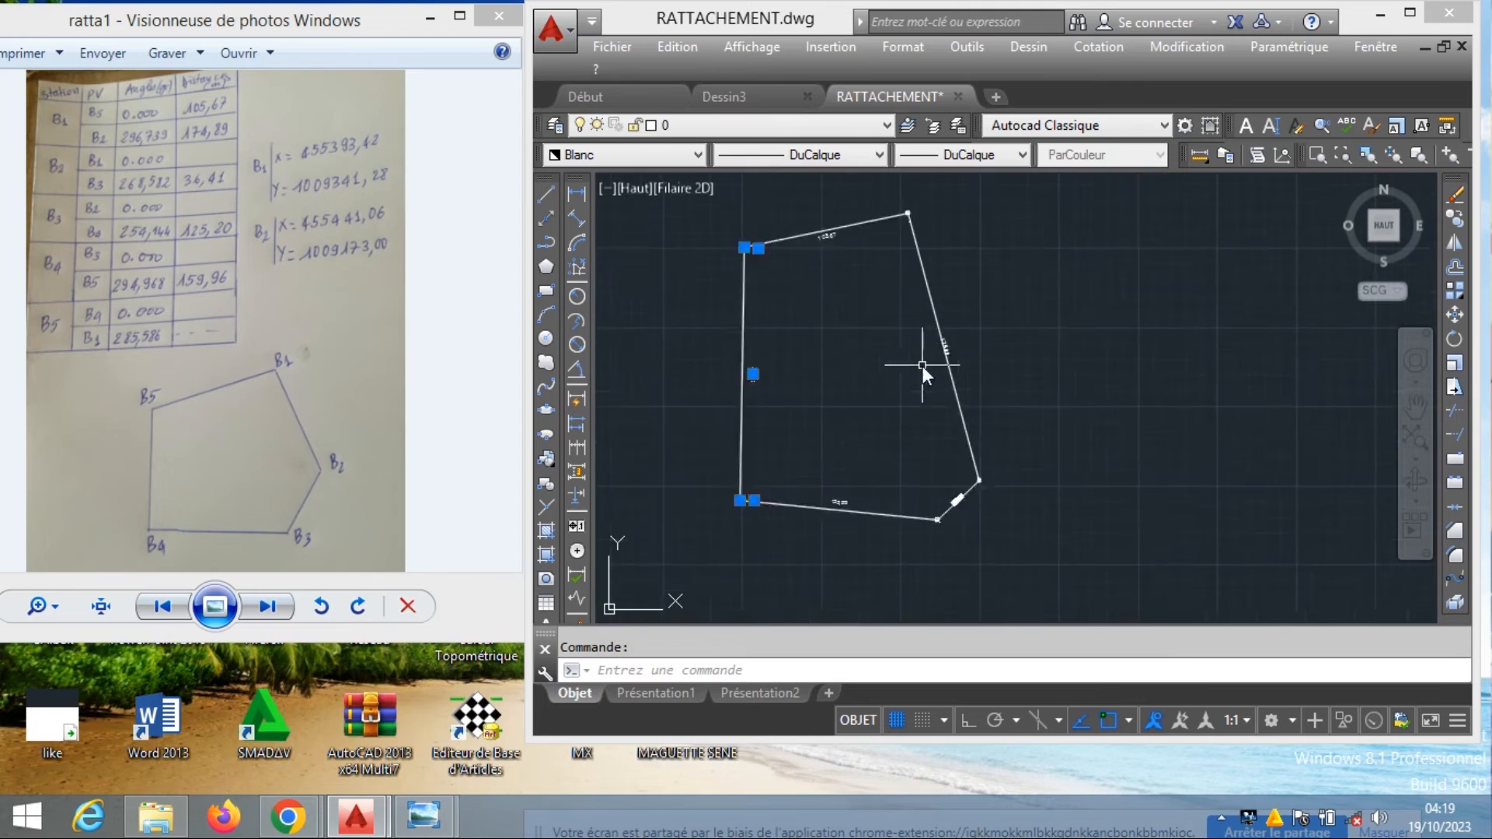
pyautogui.scroll(6, 962, 334)
pyautogui.click(962, 339)
pyautogui.scroll(-6, 963, 346)
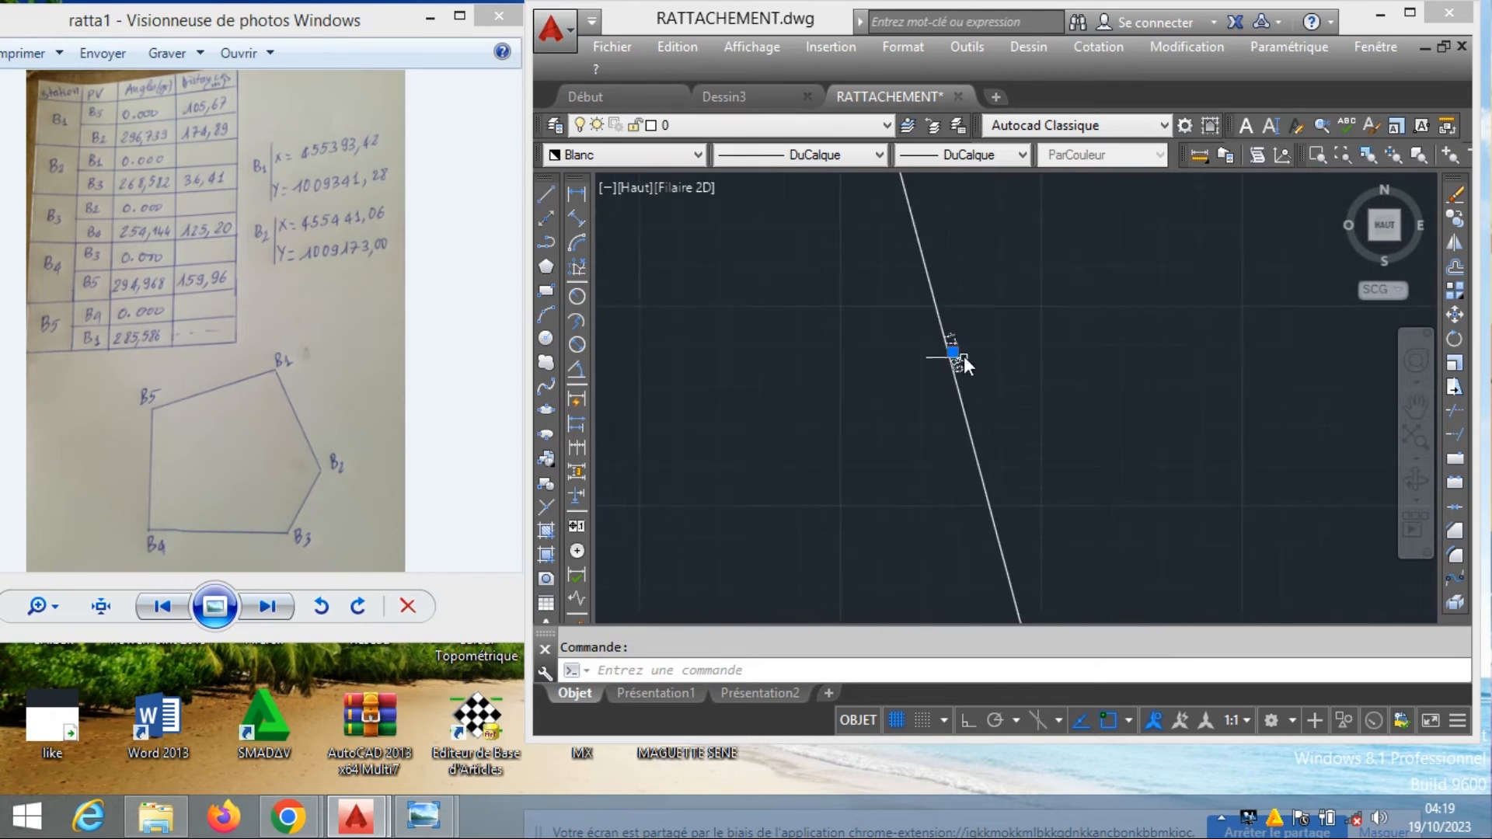
pyautogui.scroll(2, 846, 263)
pyautogui.moveTo(841, 221)
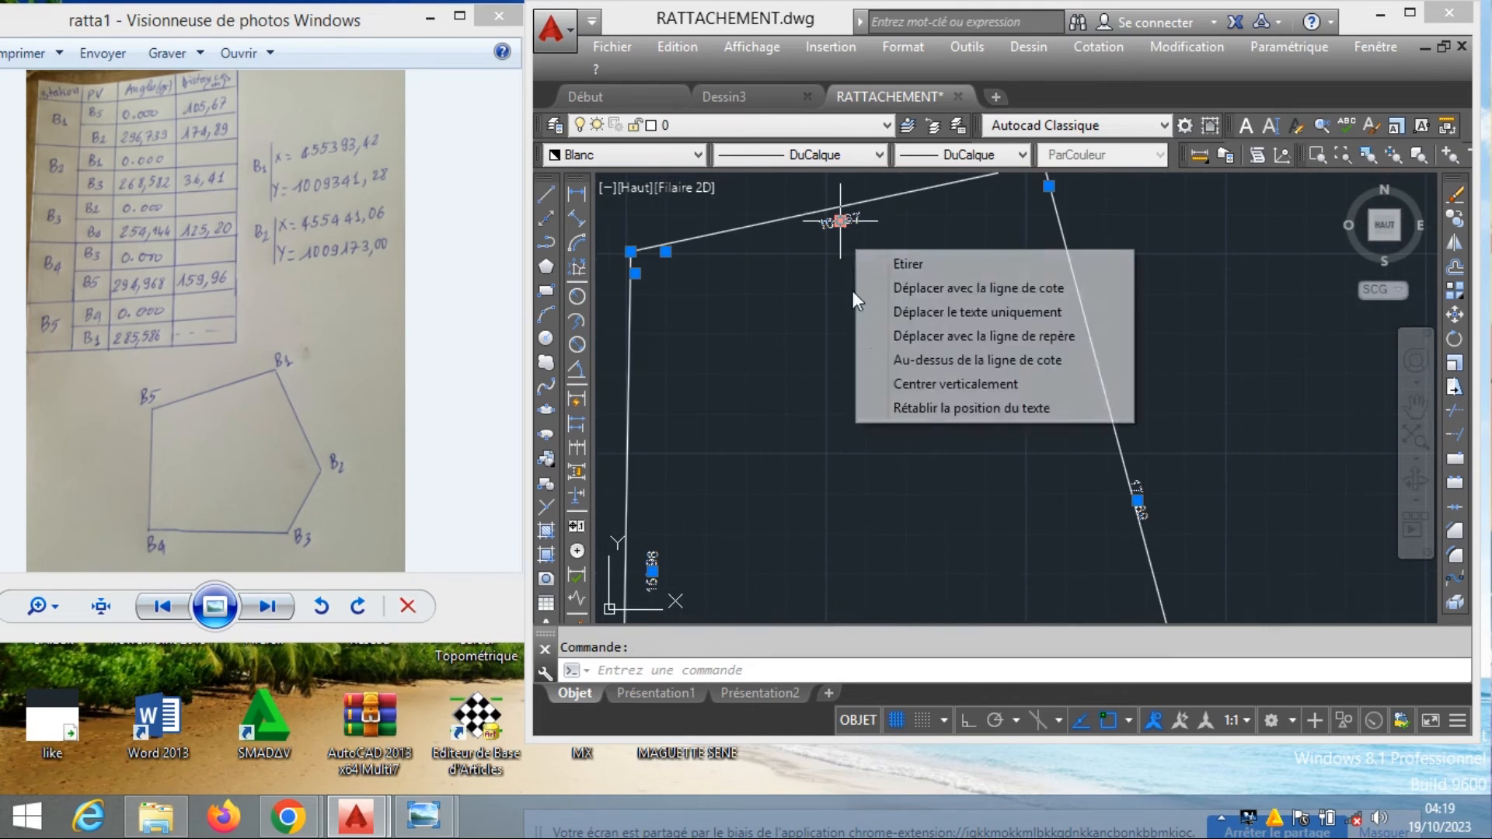
pyautogui.click(822, 318)
pyautogui.scroll(-4, 877, 416)
pyautogui.scroll(3, 842, 300)
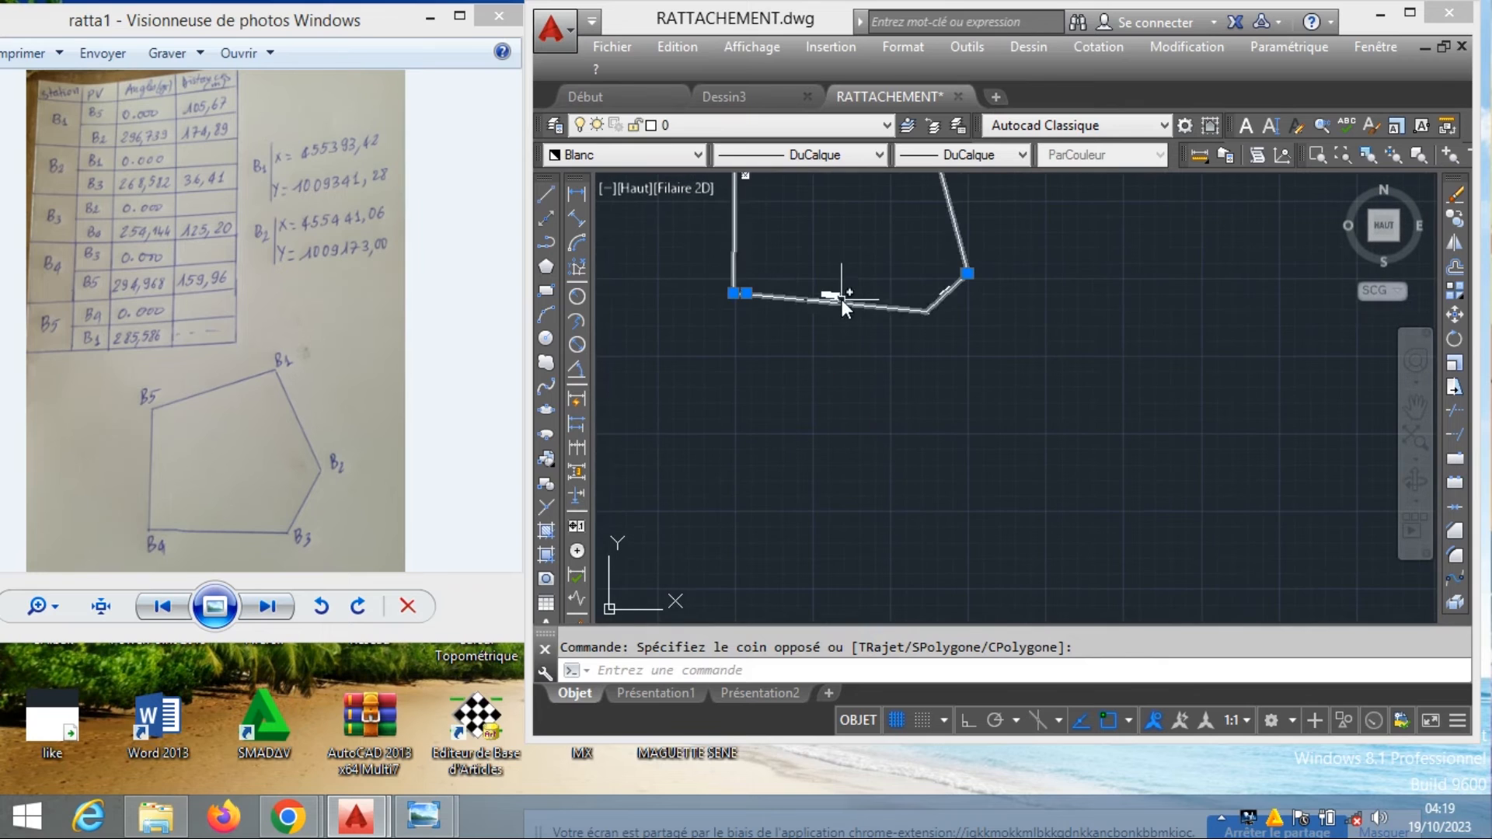
pyautogui.press('Escape')
pyautogui.scroll(2, 925, 297)
pyautogui.scroll(3, 978, 285)
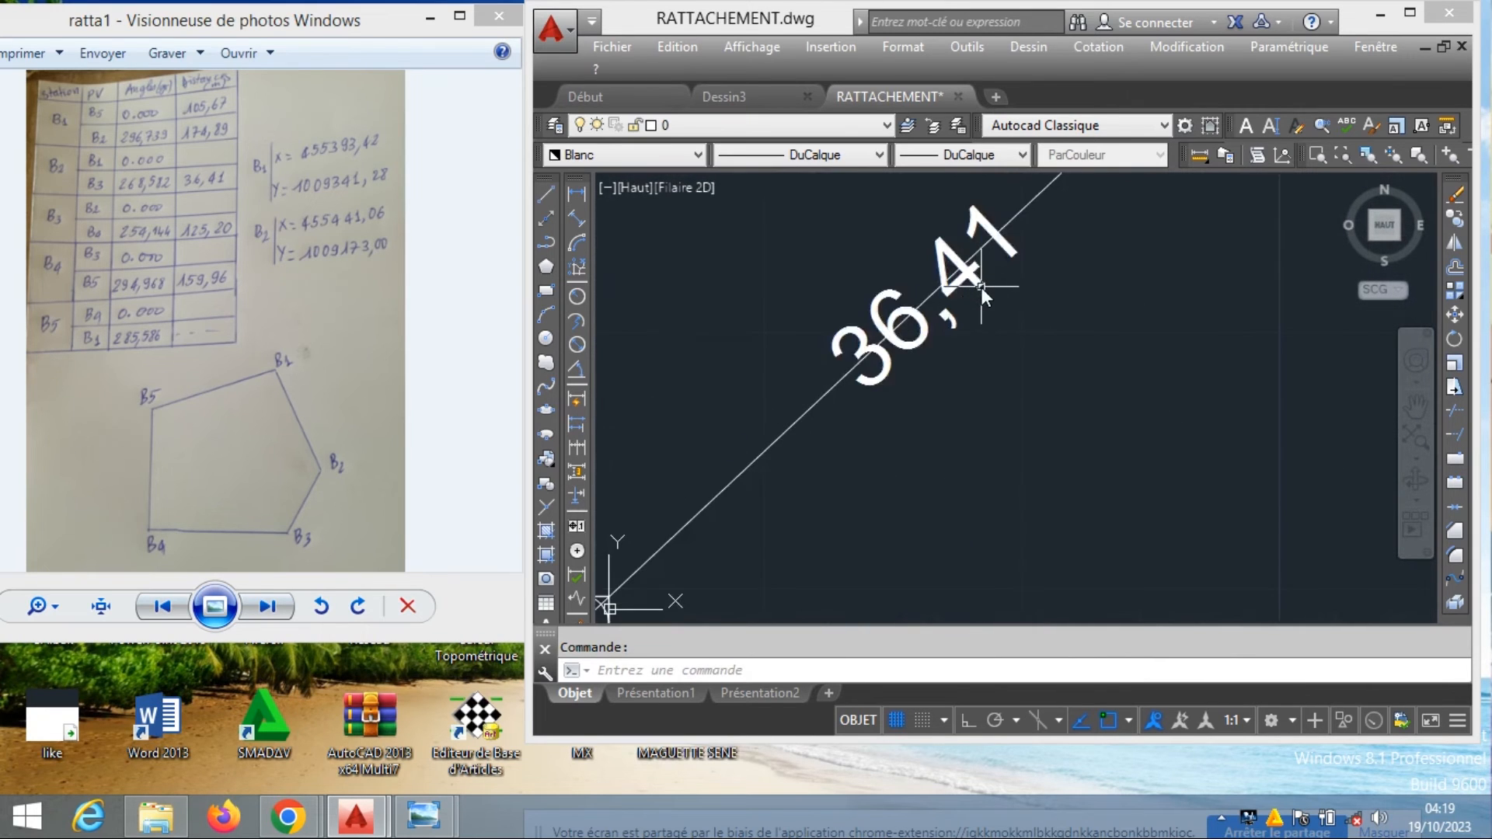
pyautogui.scroll(-5, 964, 393)
pyautogui.scroll(-3, 941, 400)
pyautogui.scroll(3, 860, 267)
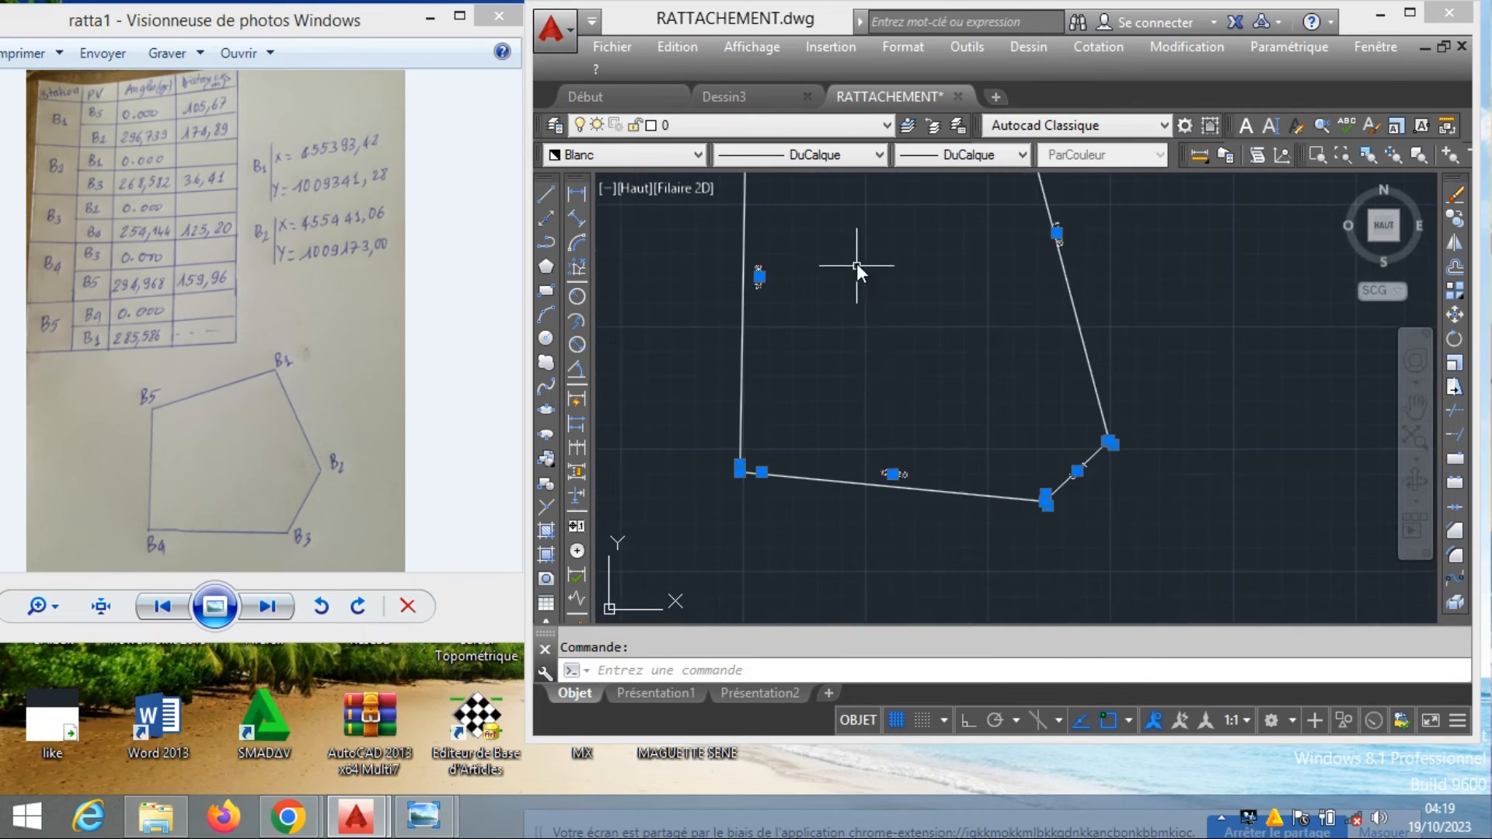
pyautogui.rightClick(859, 264)
pyautogui.click(932, 426)
pyautogui.scroll(-3, 933, 432)
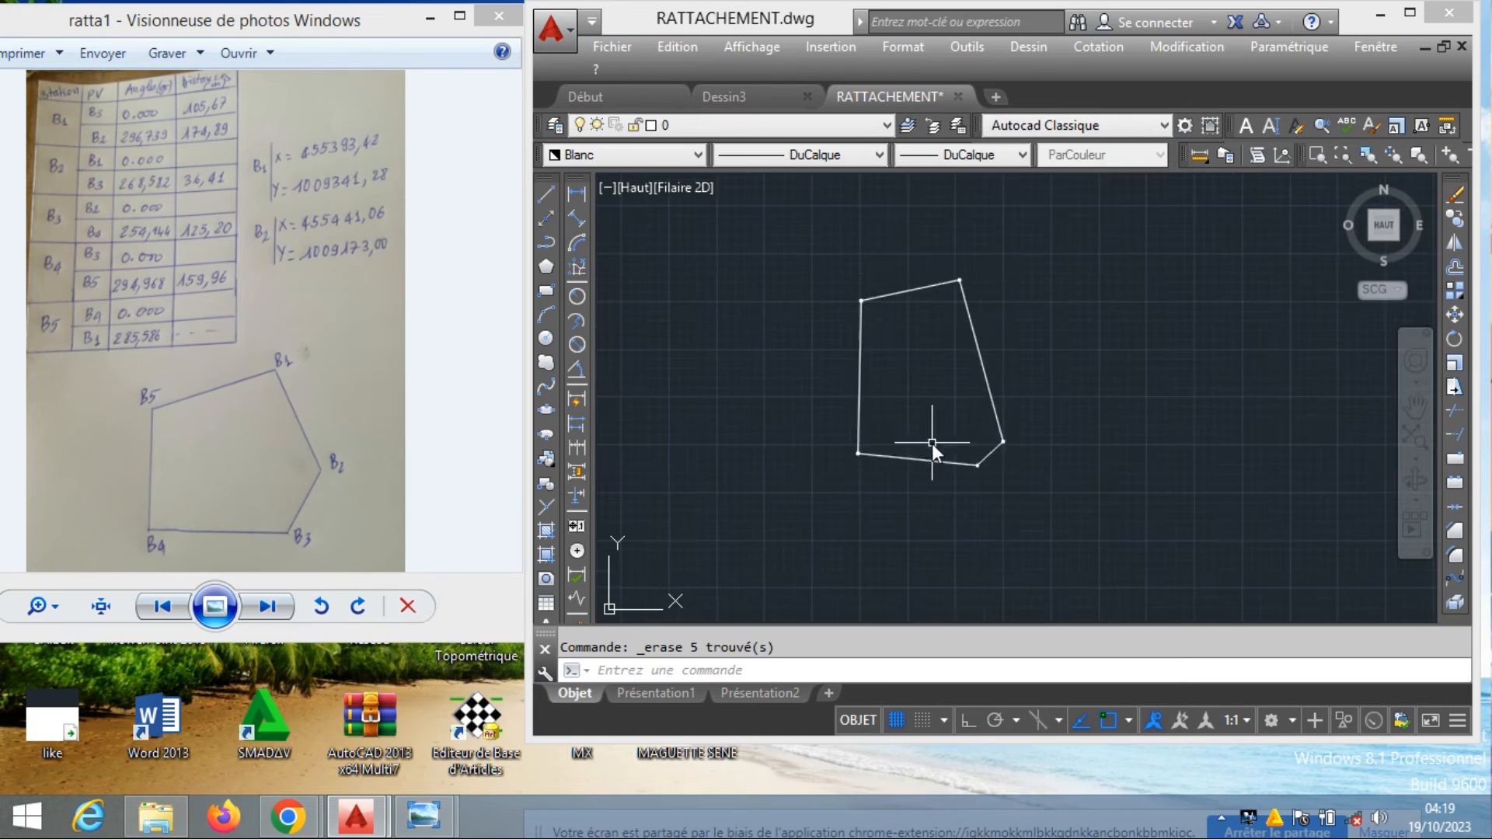
pyautogui.scroll(2, 933, 366)
pyautogui.scroll(-2, 937, 404)
pyautogui.scroll(3, 933, 392)
pyautogui.scroll(-2, 926, 384)
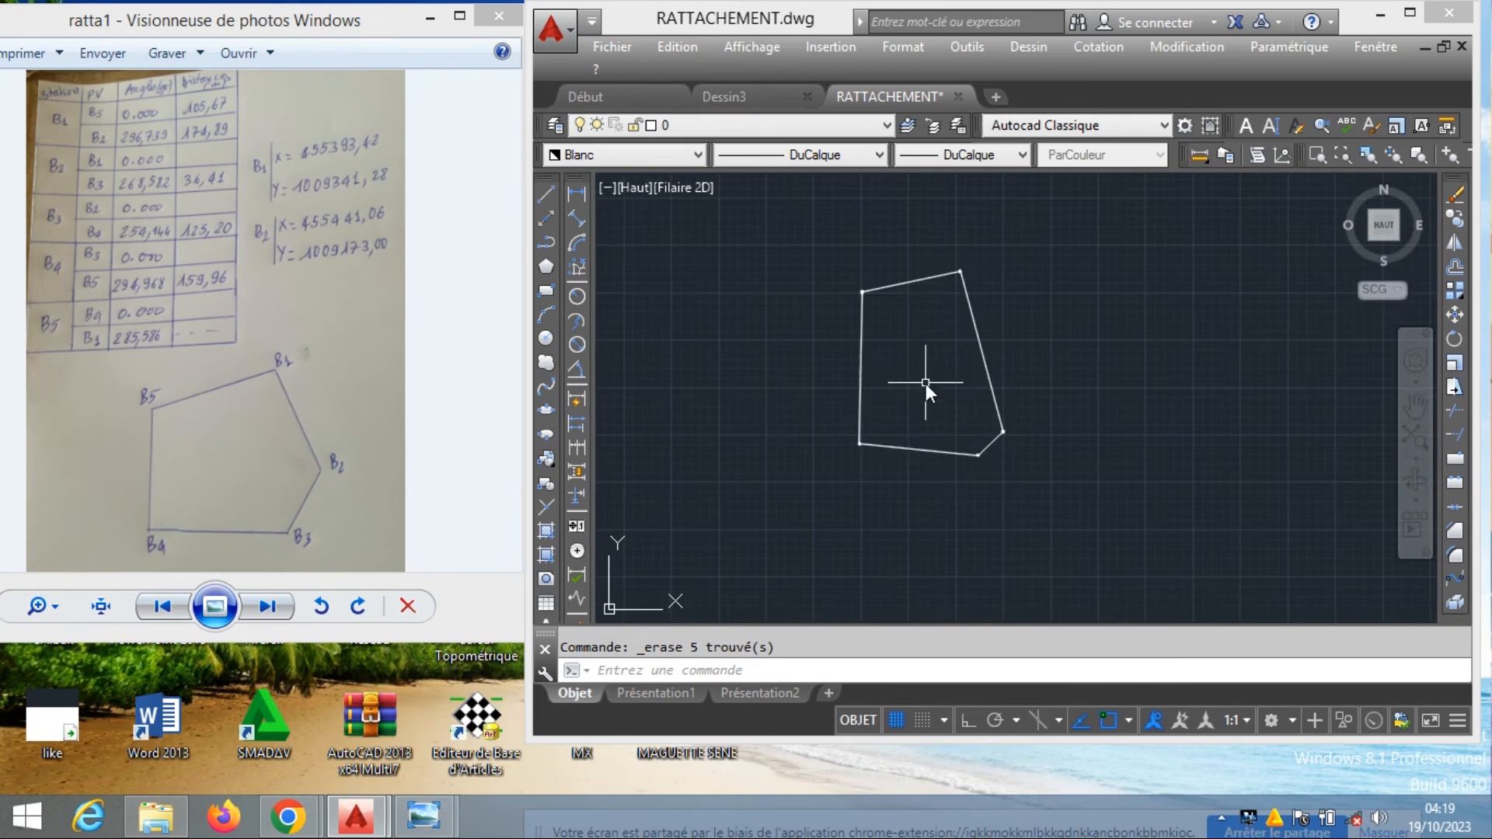
pyautogui.moveTo(888, 389); pyautogui.dragTo(869, 361, button='middle')
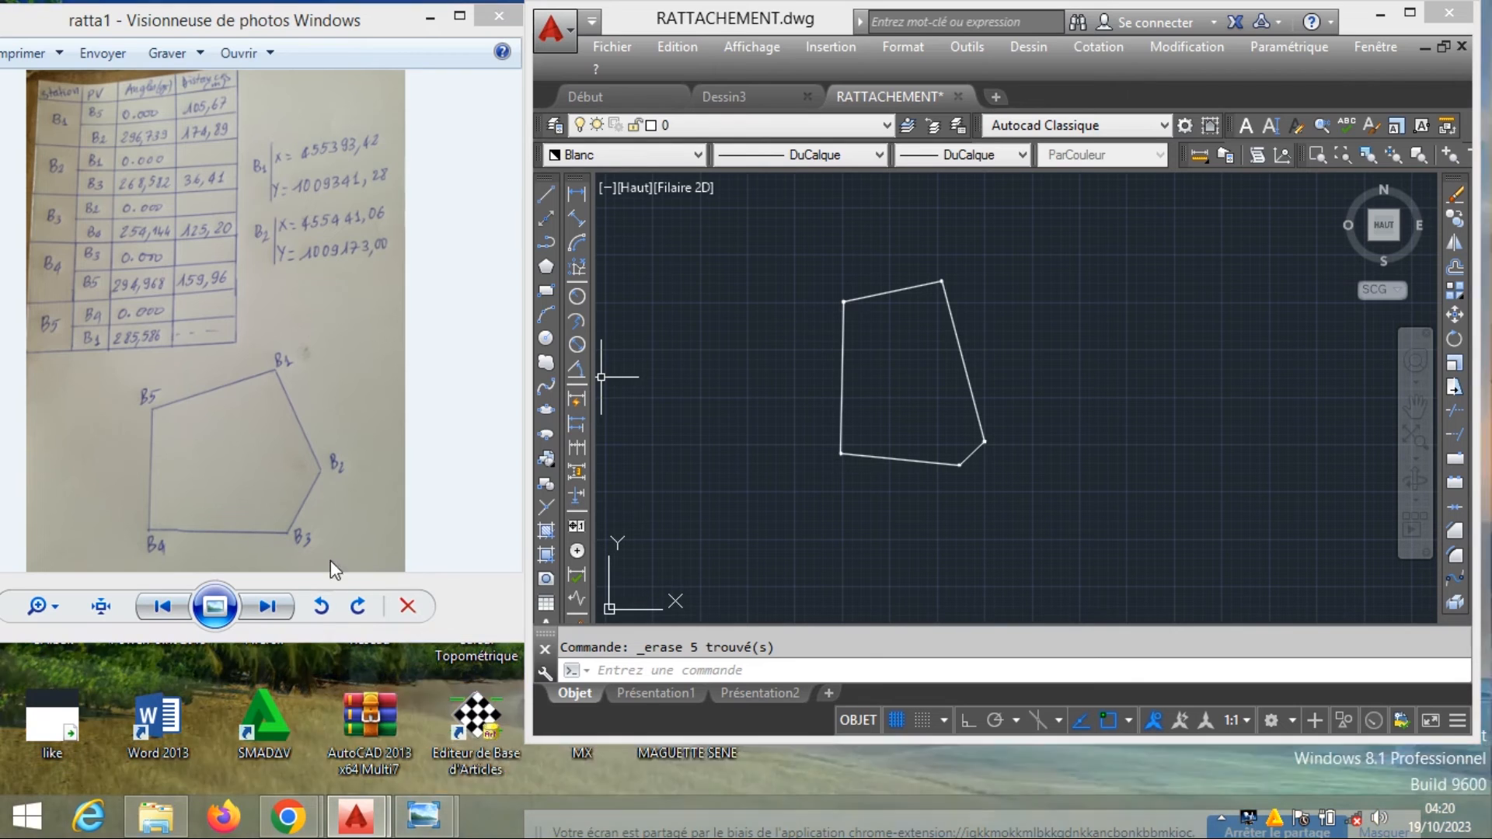
pyautogui.scroll(2, 917, 350)
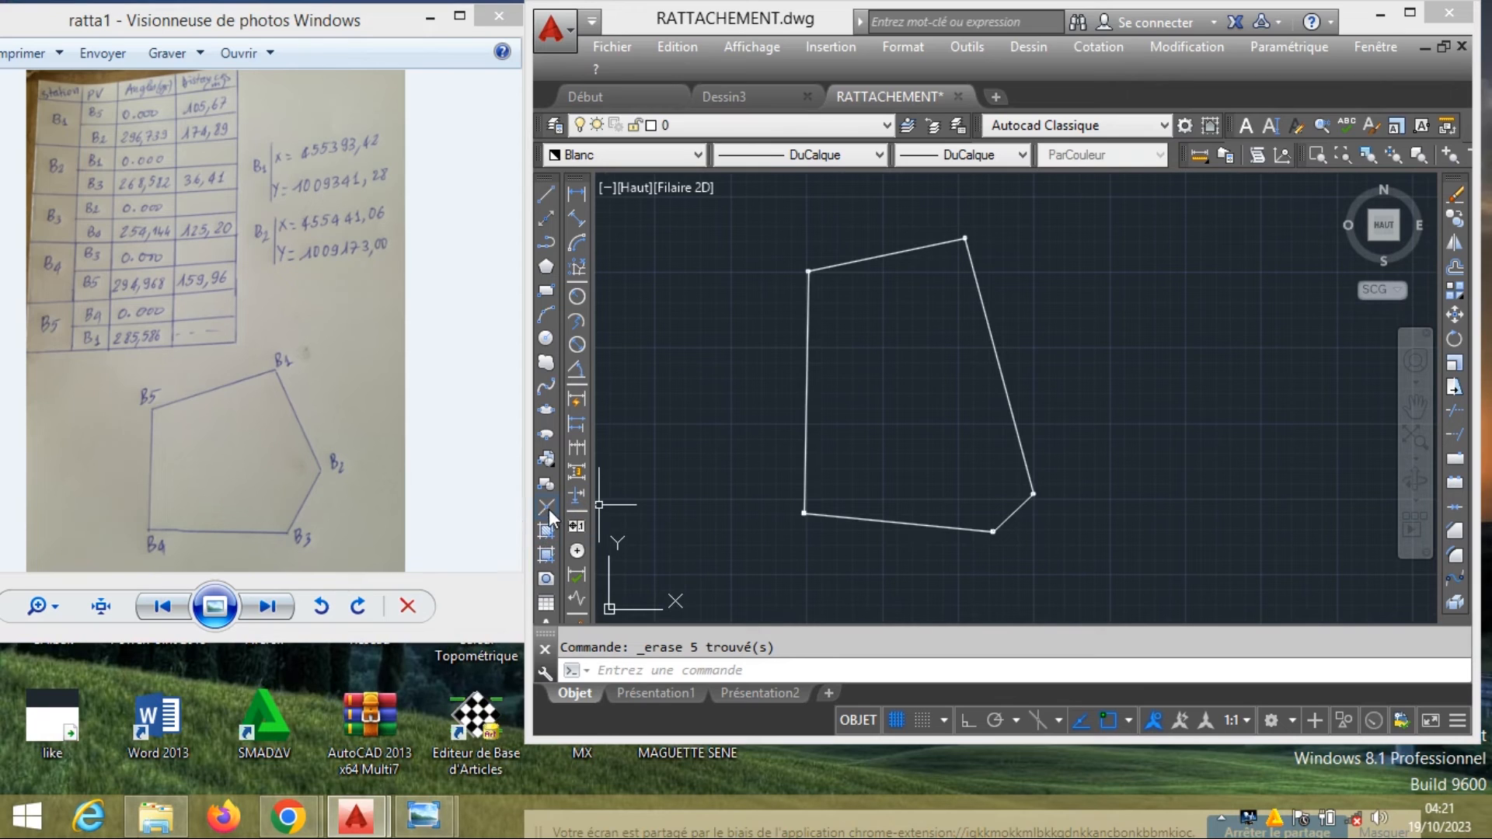
# Start a polyline at B1's known coordinates, 455393.42,1009341.28
pyautogui.click(547, 243)
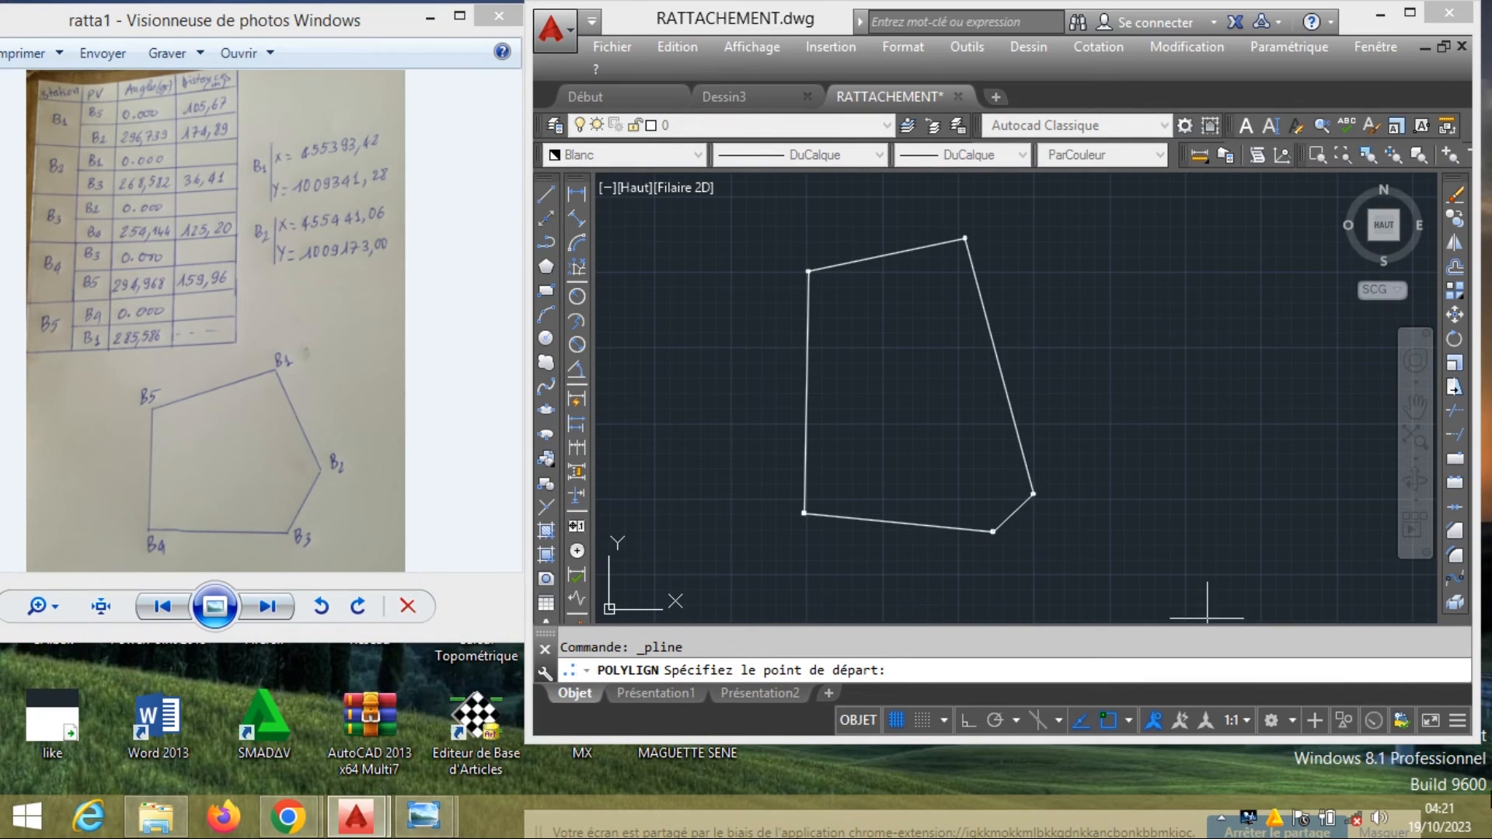
pyautogui.write('455393.42,1009341')
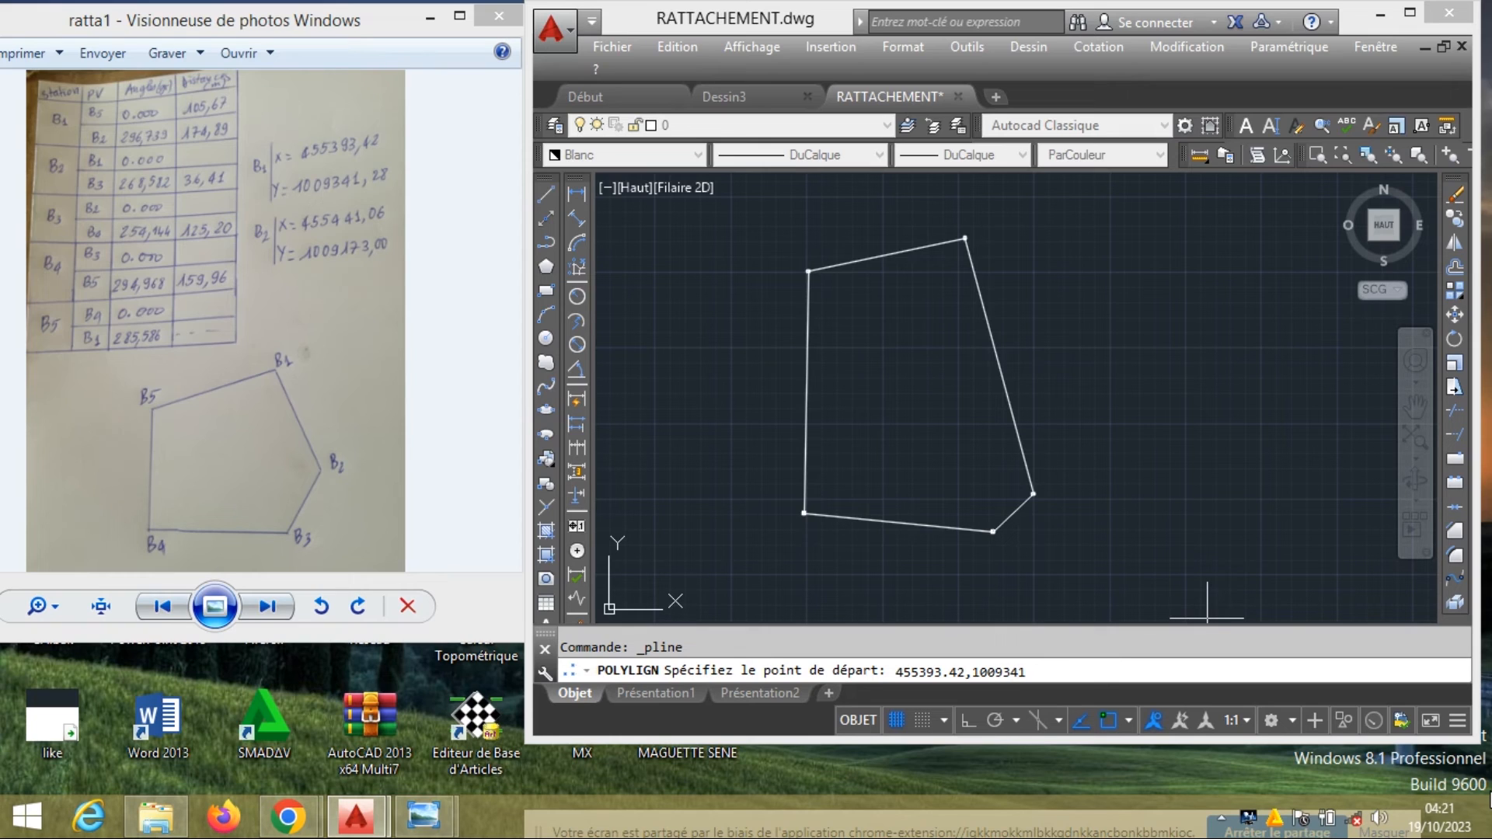
pyautogui.write('.28')
pyautogui.press('Return')
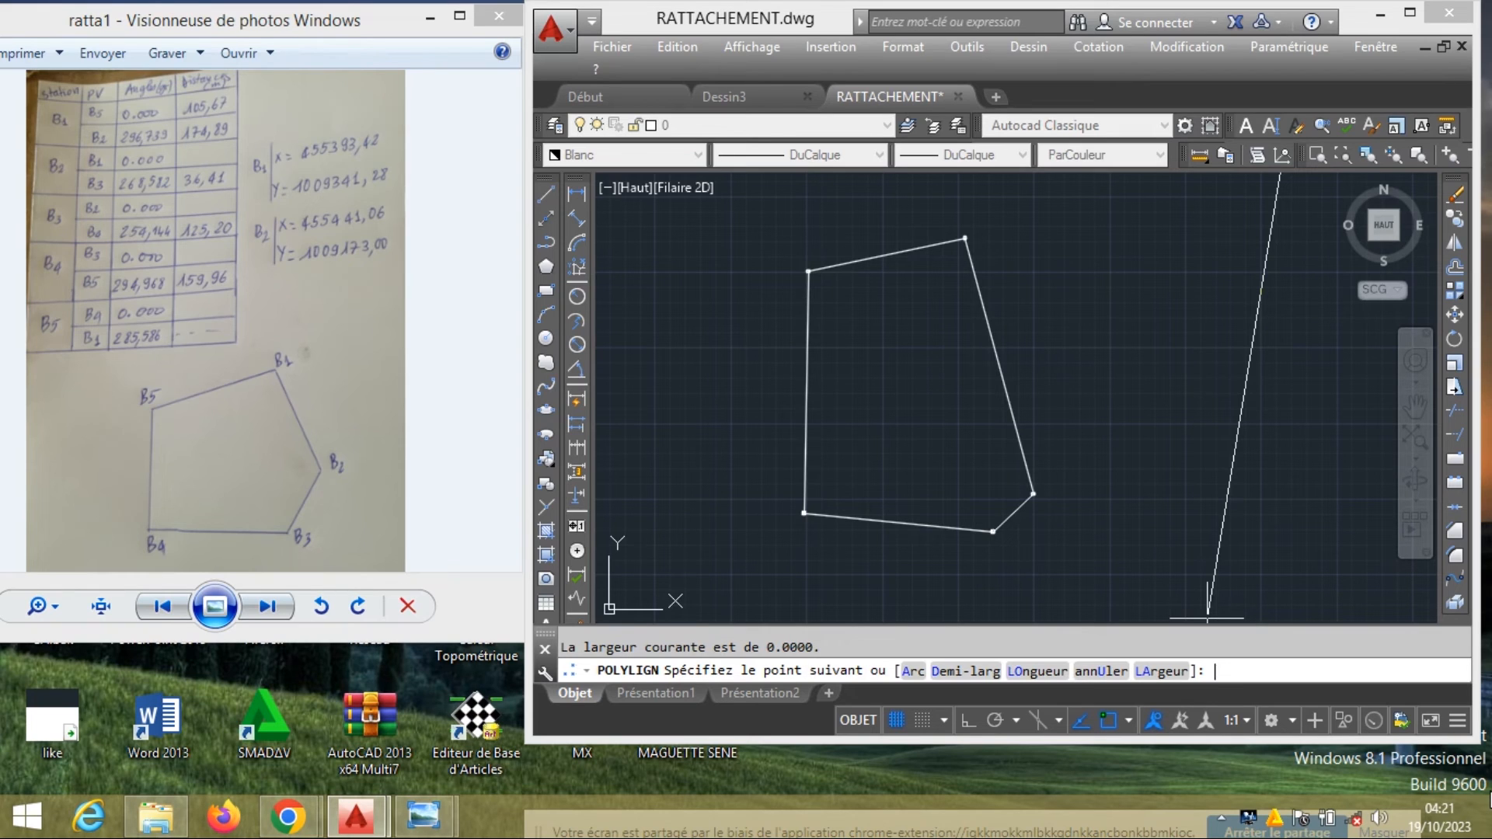
# Draw the polyline to B2's known coordinates, 455441.06,1009173.00, and end it there
pyautogui.write('45')
pyautogui.write('5414')
pyautogui.press('BackSpace')
pyautogui.press('BackSpace')
pyautogui.write('41.06,1009173.00')
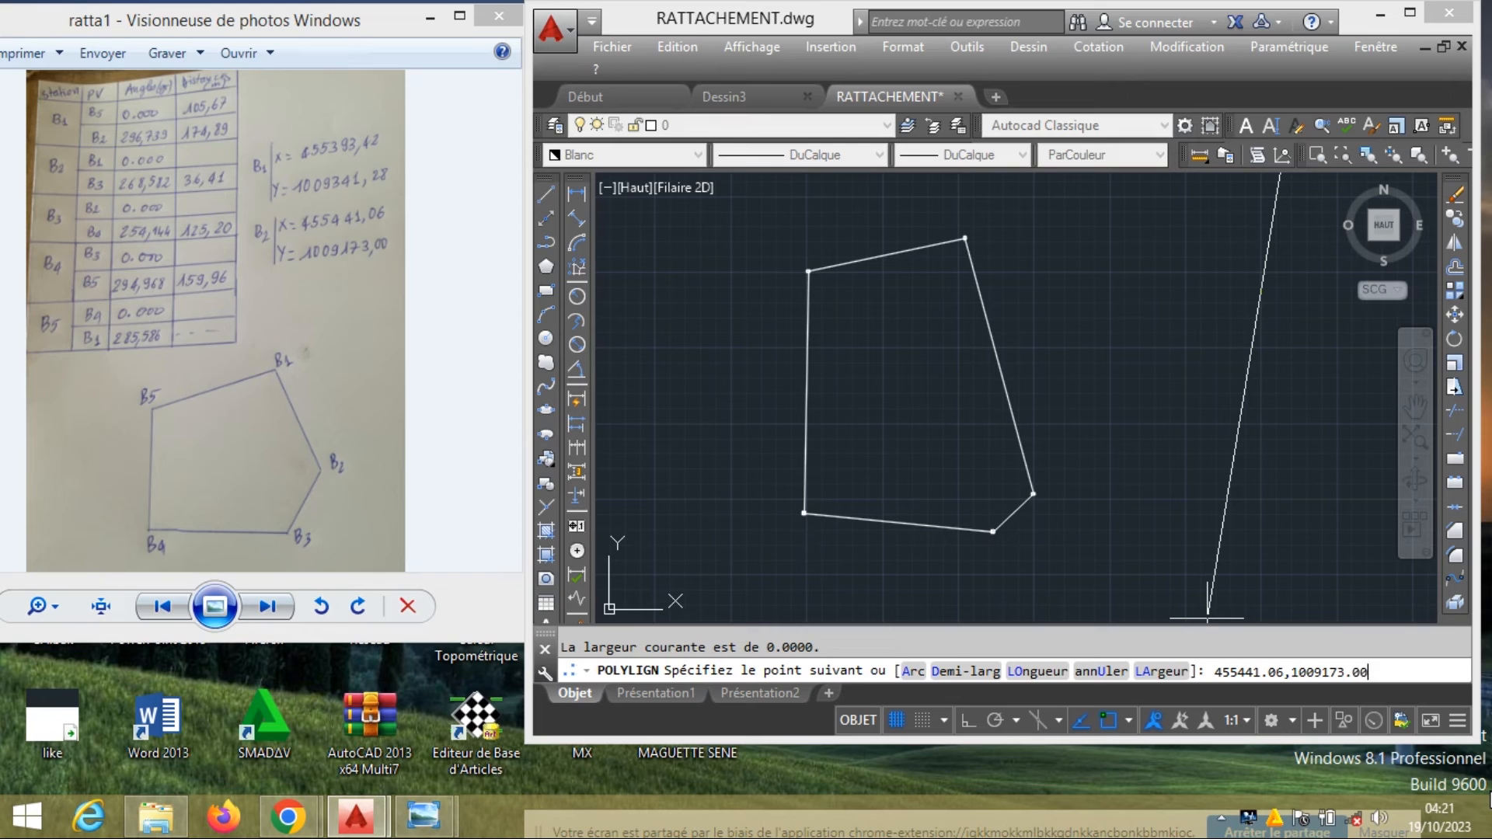
pyautogui.press('Return')
pyautogui.scroll(6, 976, 533)
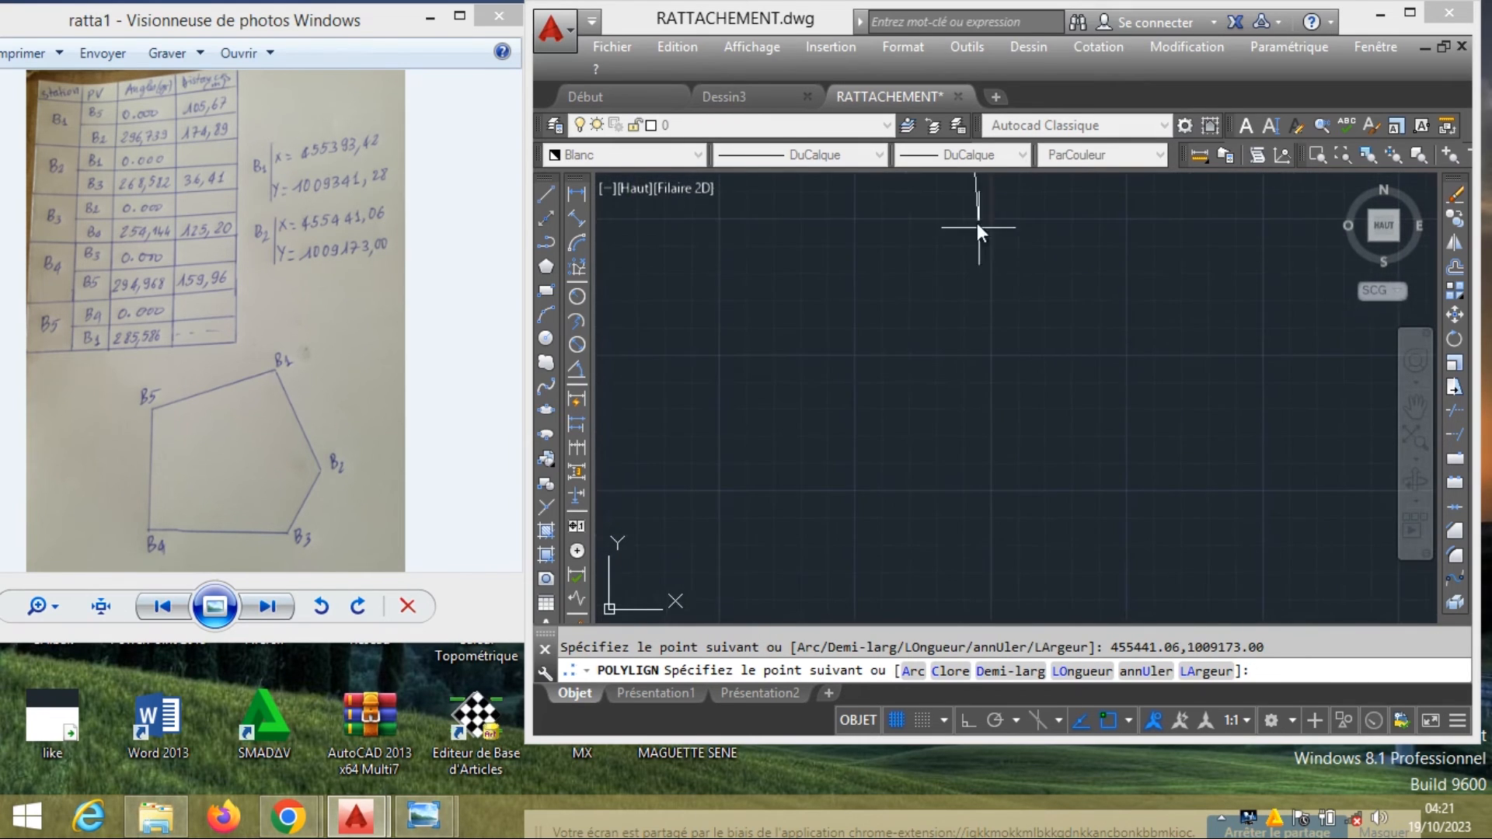
pyautogui.scroll(3, 1018, 443)
pyautogui.scroll(4, 1028, 460)
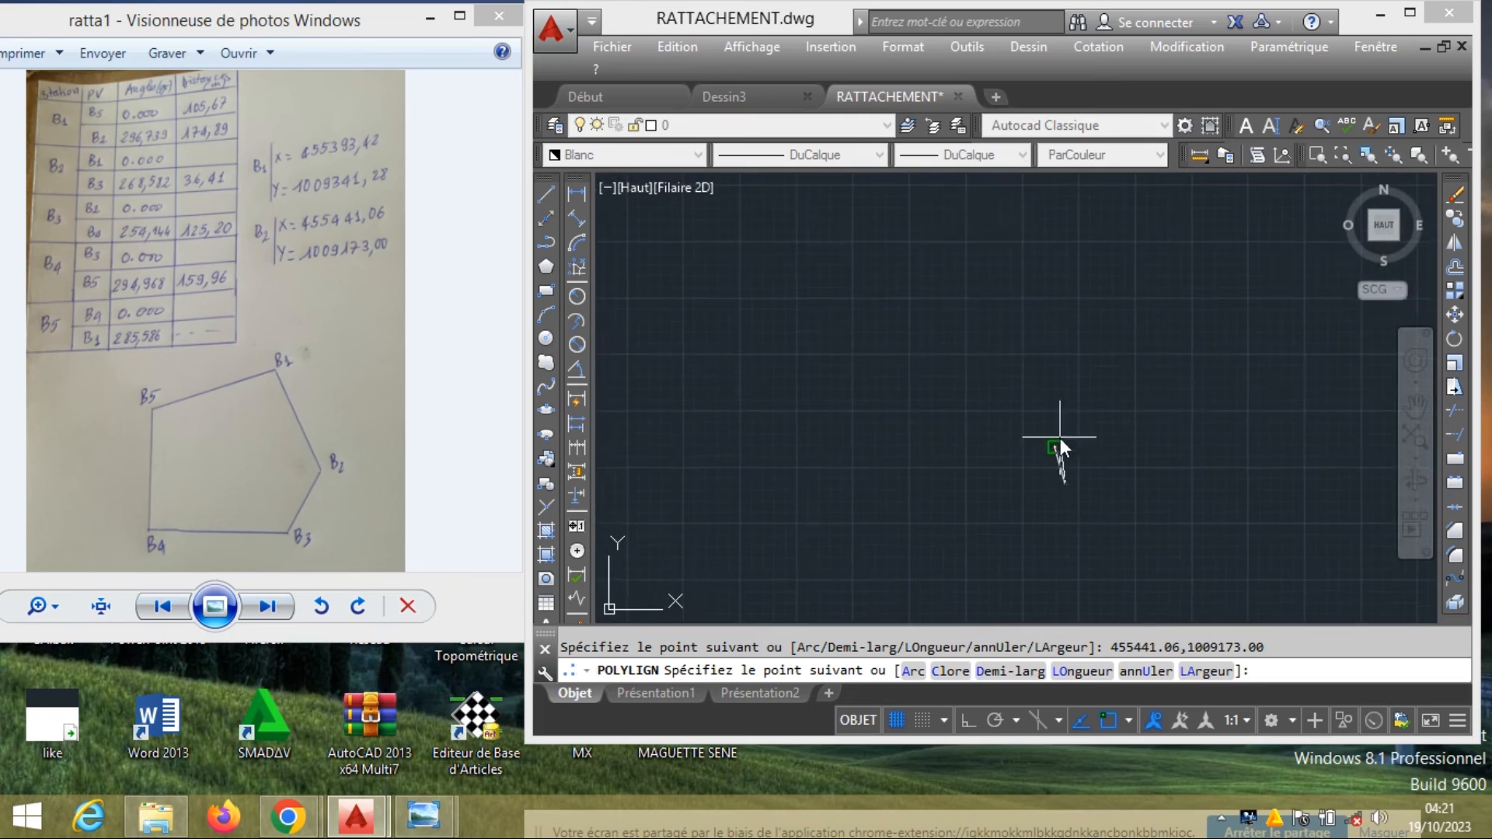
pyautogui.rightClick(1014, 480)
pyautogui.click(1105, 132)
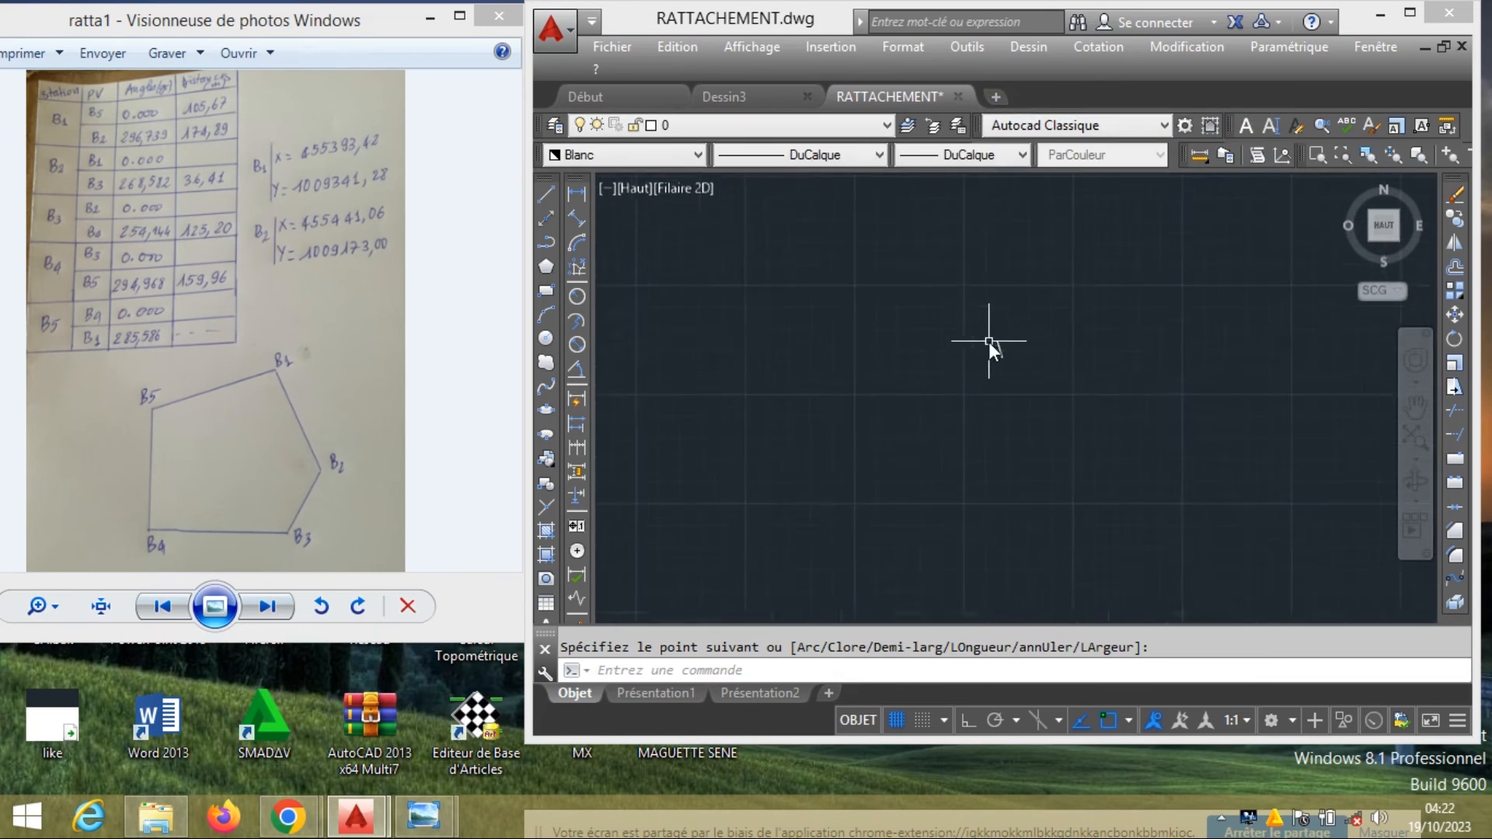
# Check the length of the new B1–B2 reference line with an aligned dimension, without placing the dimension
pyautogui.scroll(-4, 989, 342)
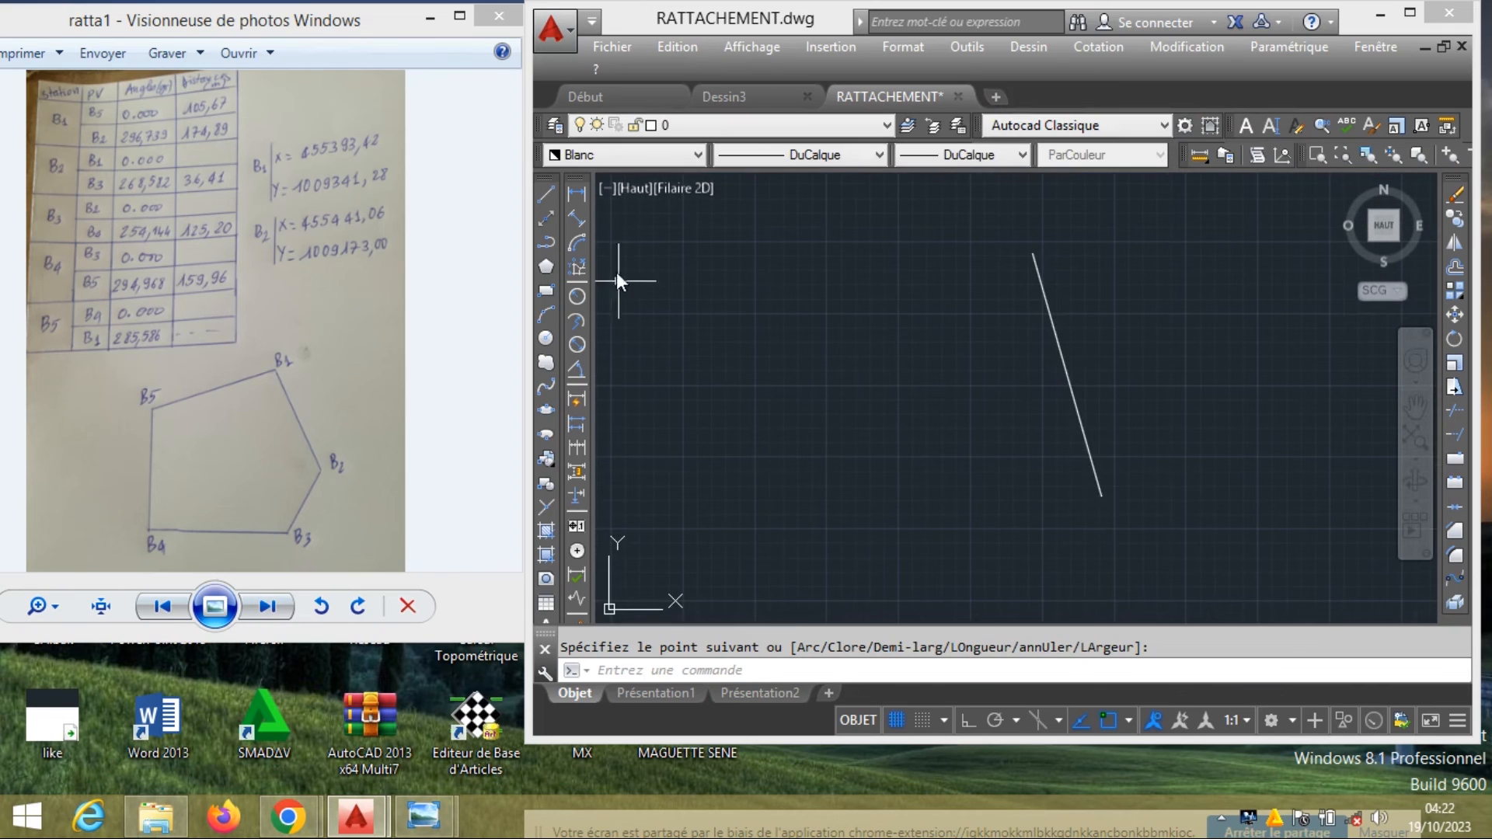
pyautogui.click(575, 219)
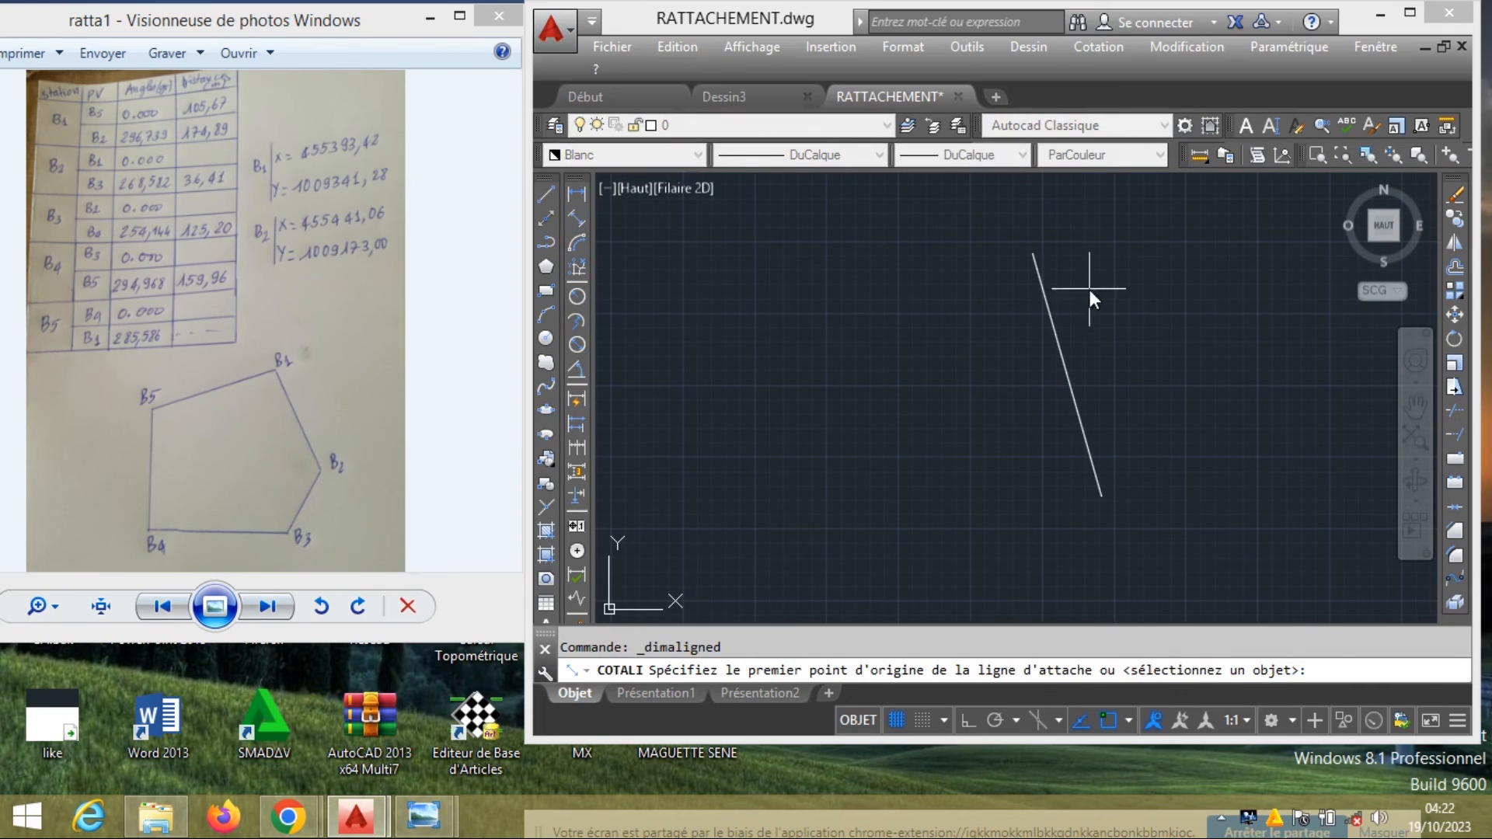
pyautogui.click(1033, 254)
pyautogui.click(1101, 496)
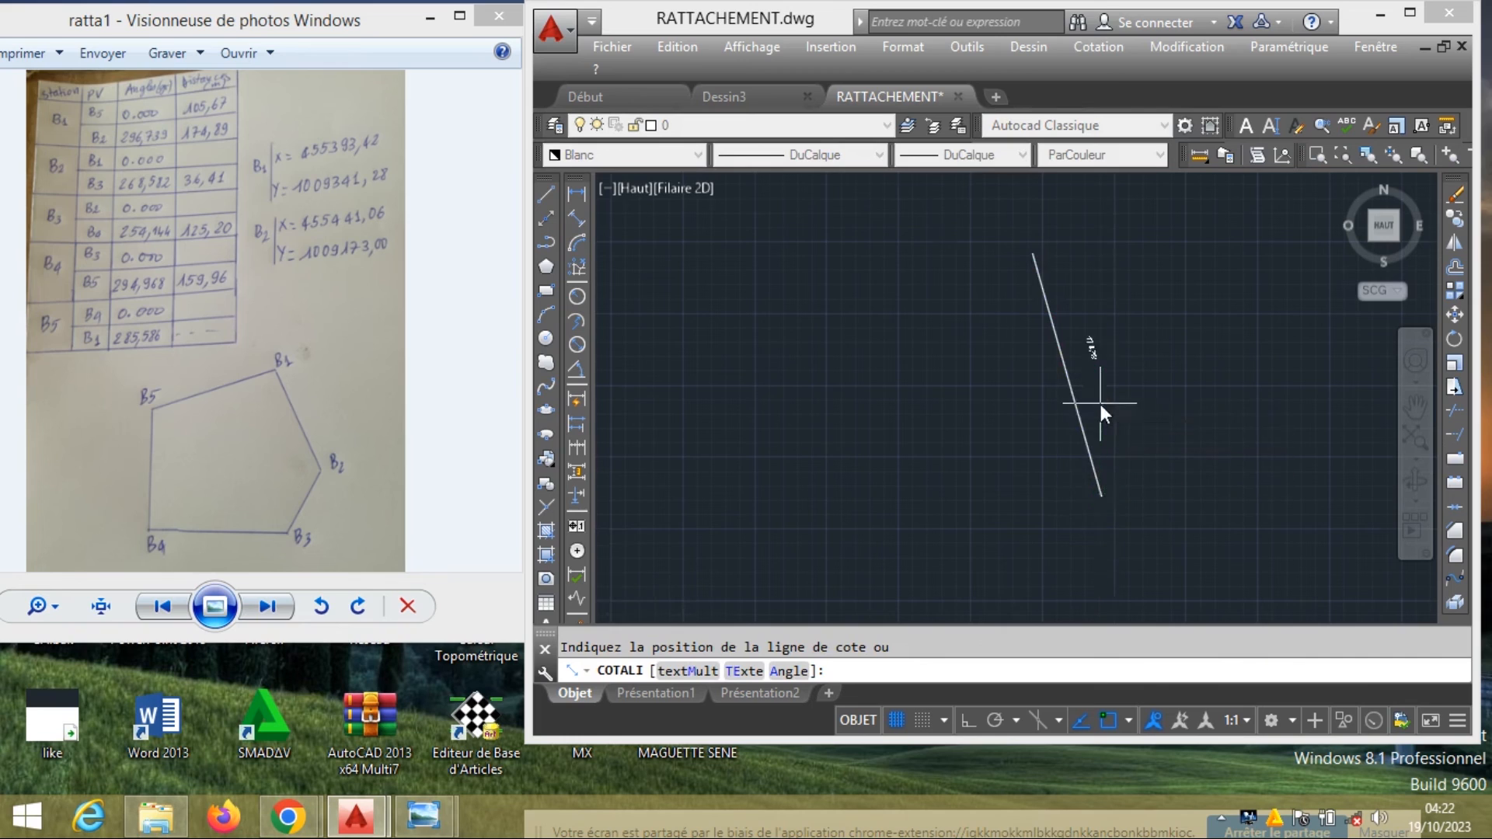
pyautogui.scroll(3, 1094, 373)
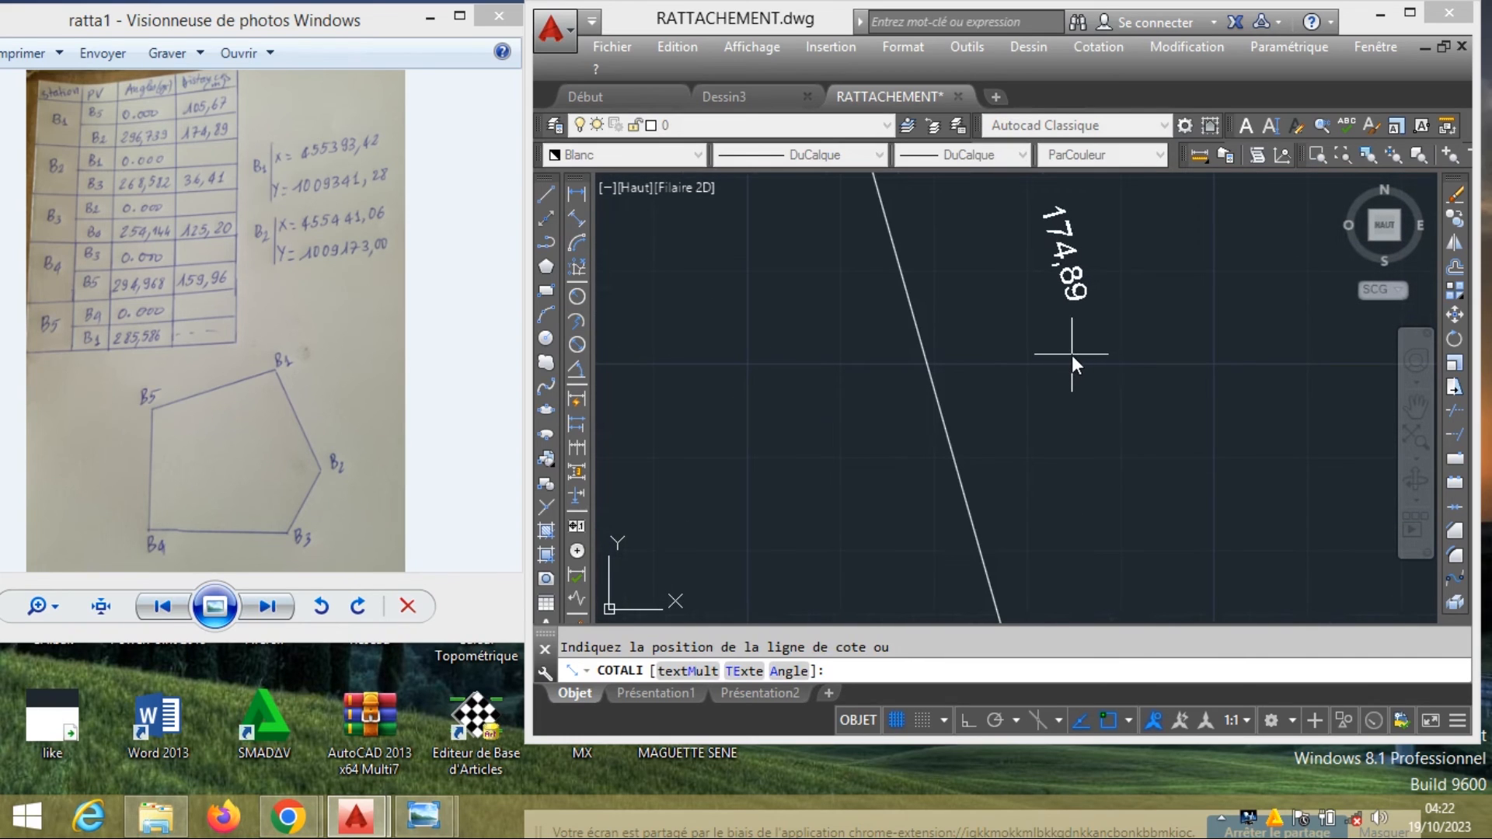
pyautogui.press('Escape')
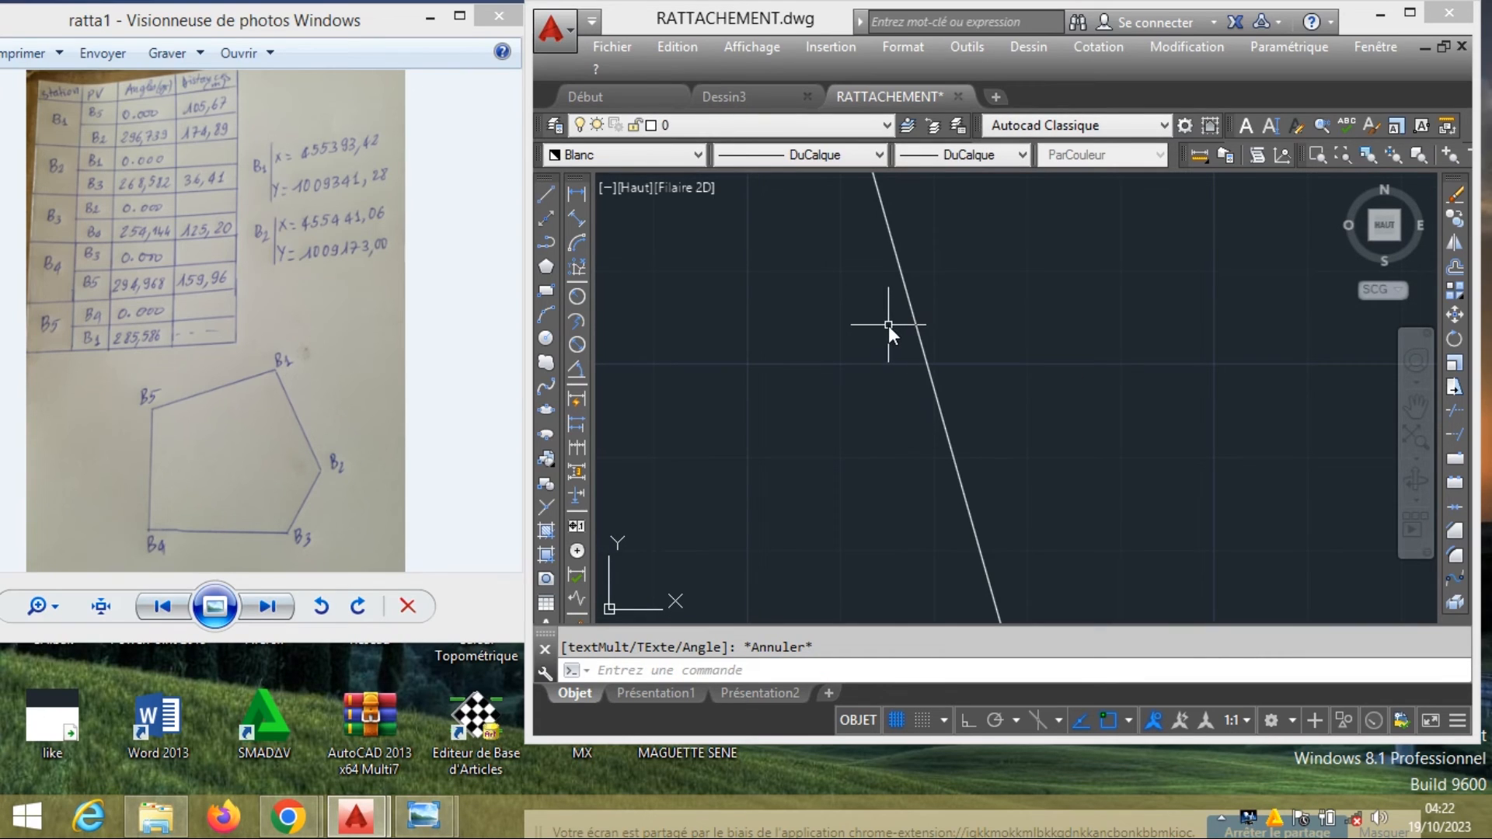
# Move the whole parcel with its corner points close beside the B1–B2 reference line, on its west side
pyautogui.scroll(-10, 945, 390)
pyautogui.scroll(-8, 909, 508)
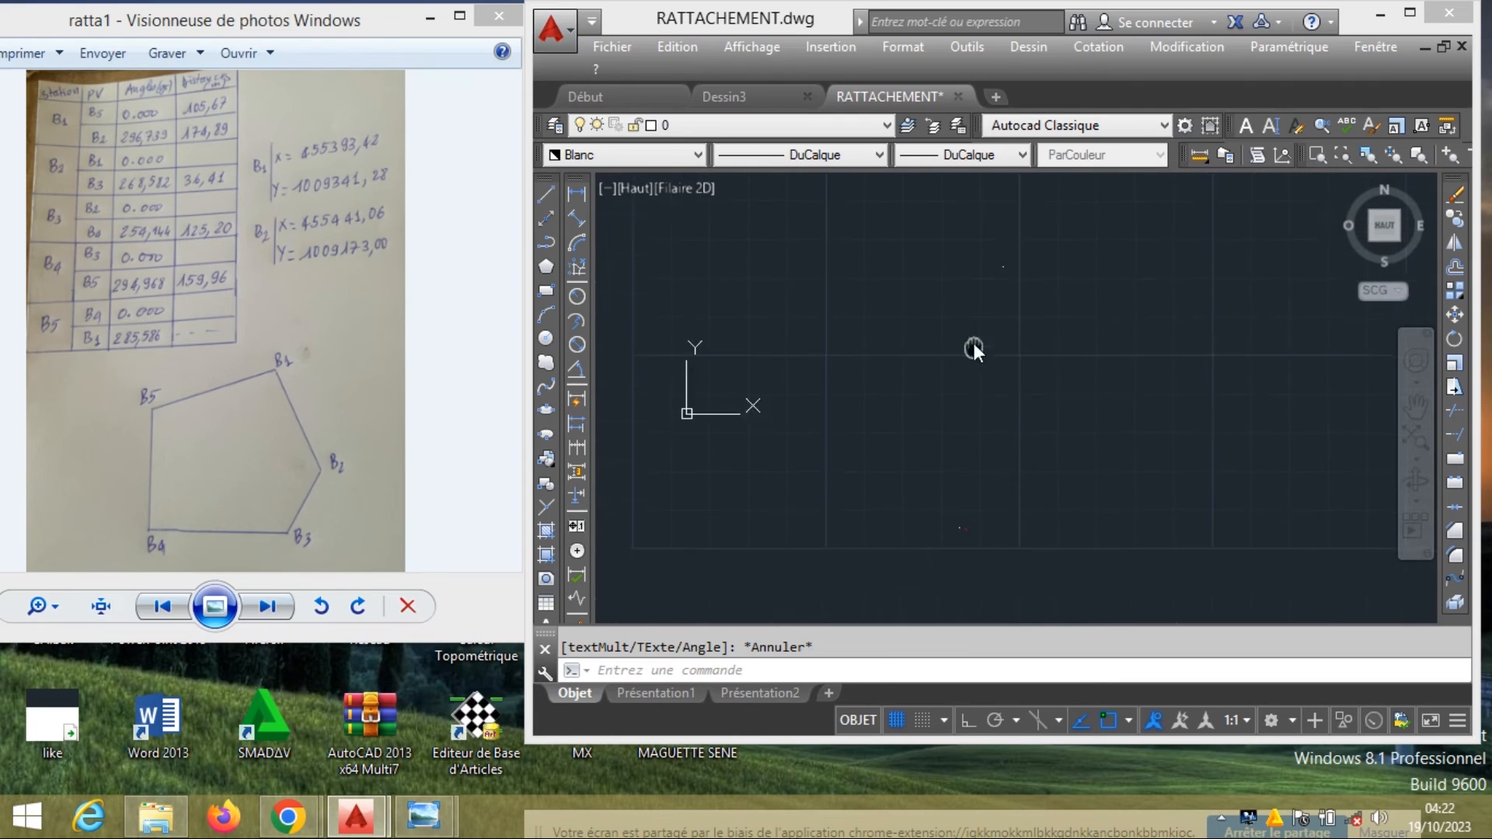
pyautogui.scroll(5, 973, 343)
pyautogui.scroll(-5, 939, 519)
pyautogui.scroll(4, 1047, 433)
pyautogui.scroll(3, 860, 481)
pyautogui.scroll(5, 859, 481)
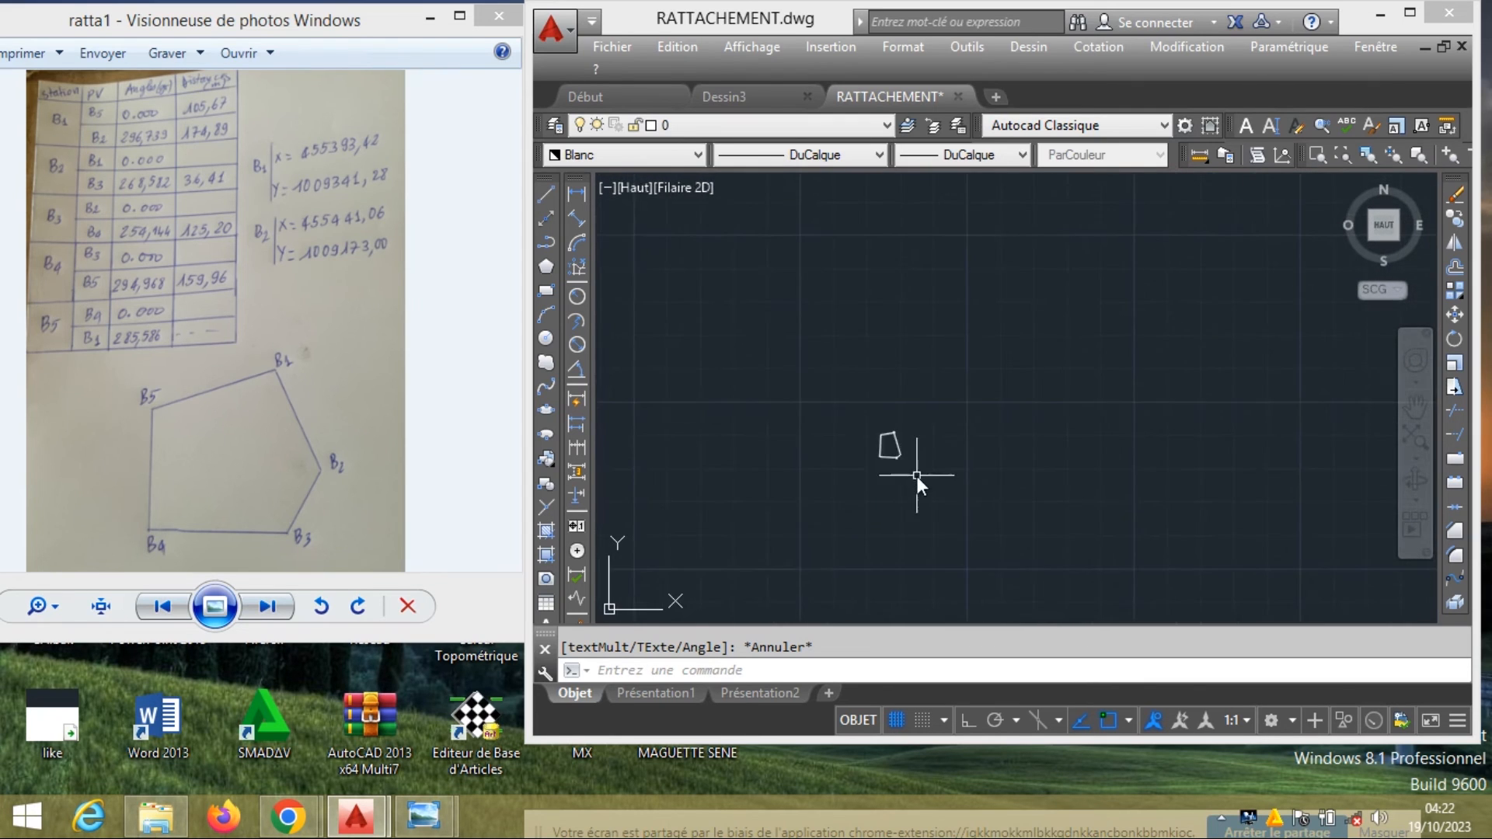
pyautogui.click(920, 484)
pyautogui.click(772, 326)
pyautogui.rightClick(774, 327)
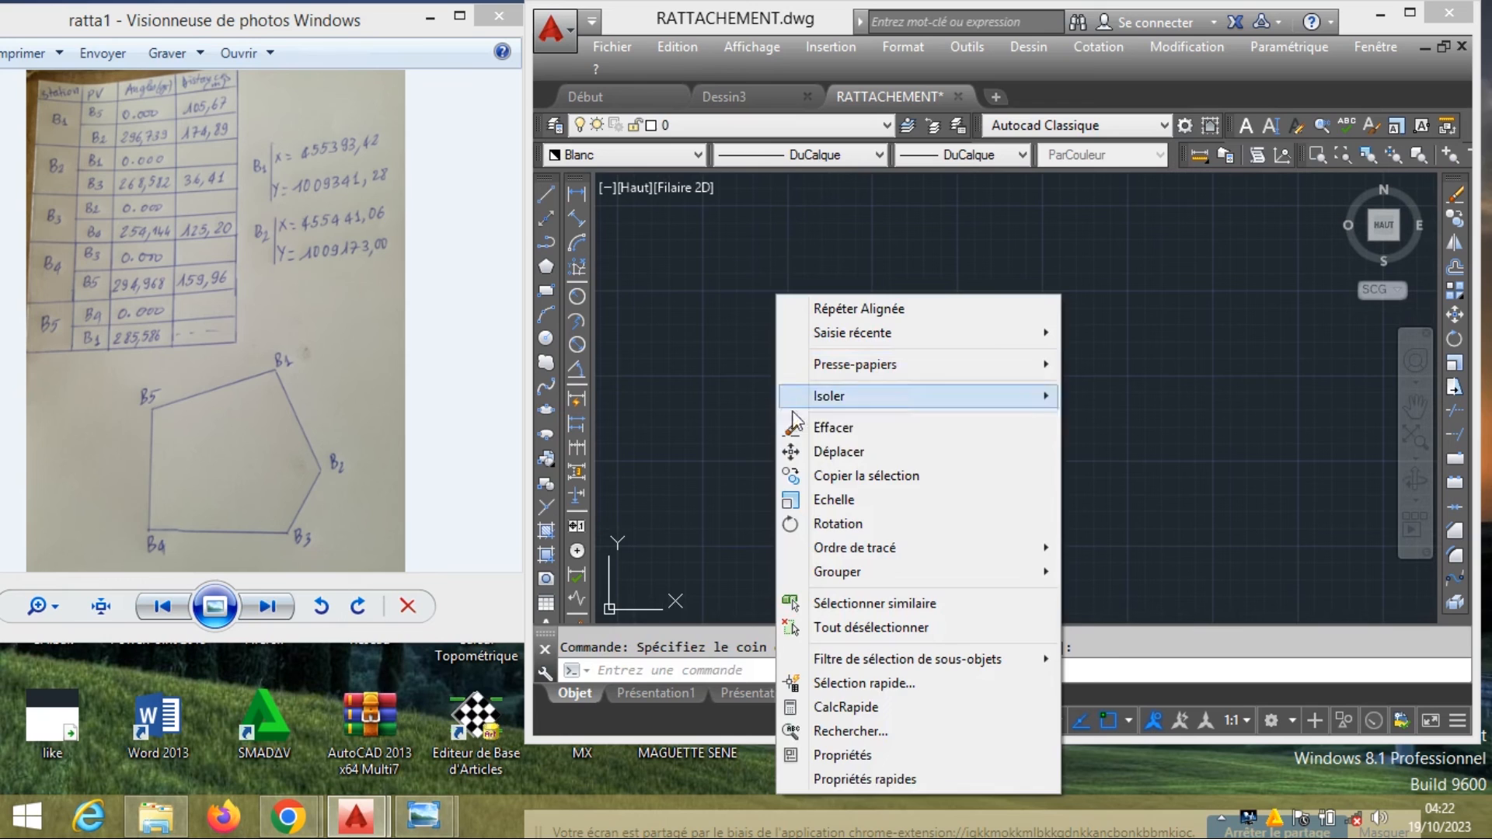
pyautogui.click(832, 452)
pyautogui.click(872, 534)
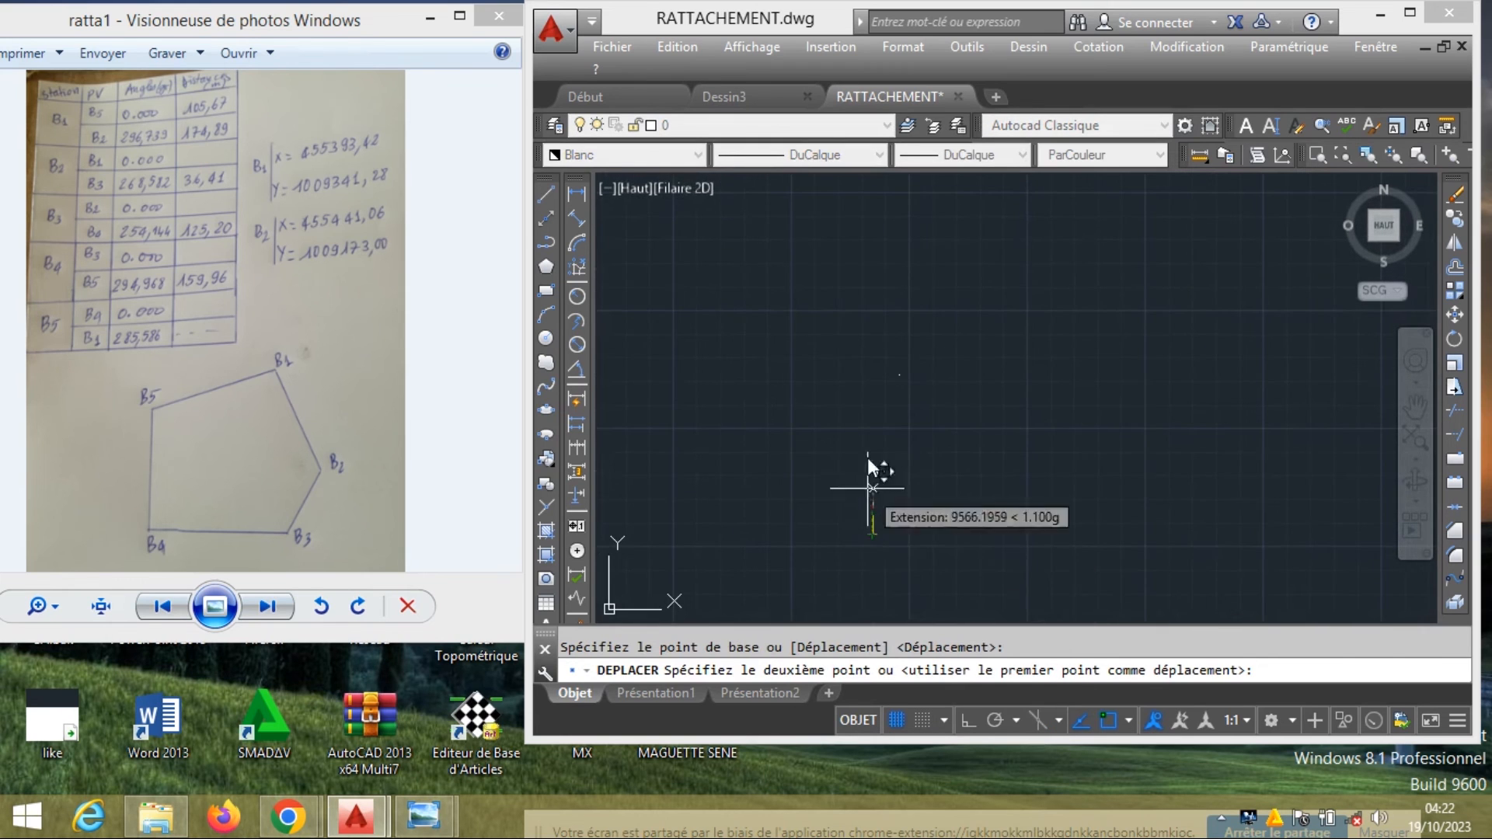
pyautogui.moveTo(827, 485); pyautogui.dragTo(702, 502, button='middle')
pyautogui.scroll(4, 702, 502)
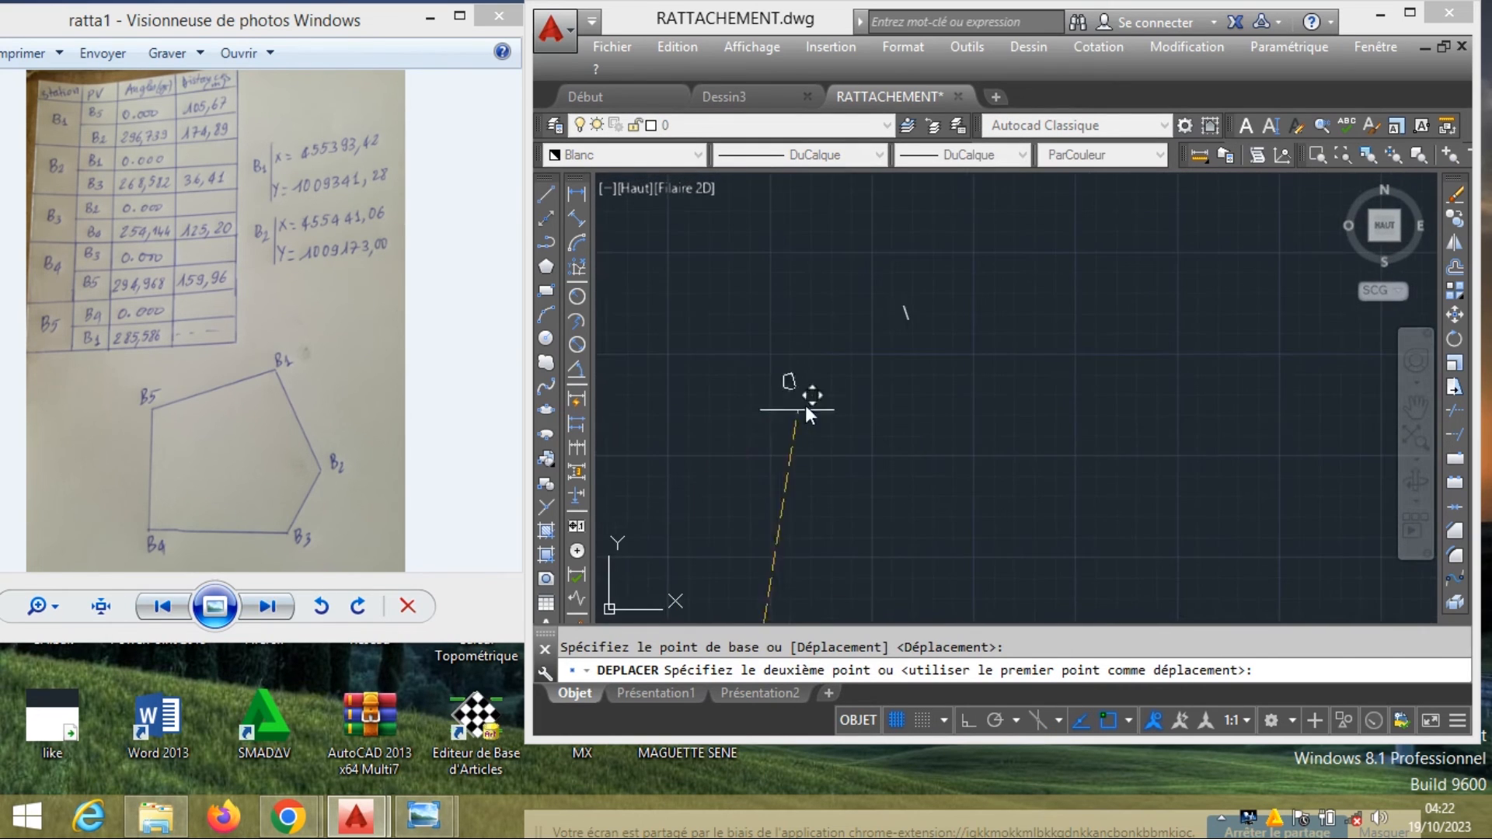
pyautogui.scroll(4, 861, 398)
pyautogui.moveTo(861, 398); pyautogui.dragTo(730, 600, button='middle')
pyautogui.scroll(2, 815, 491)
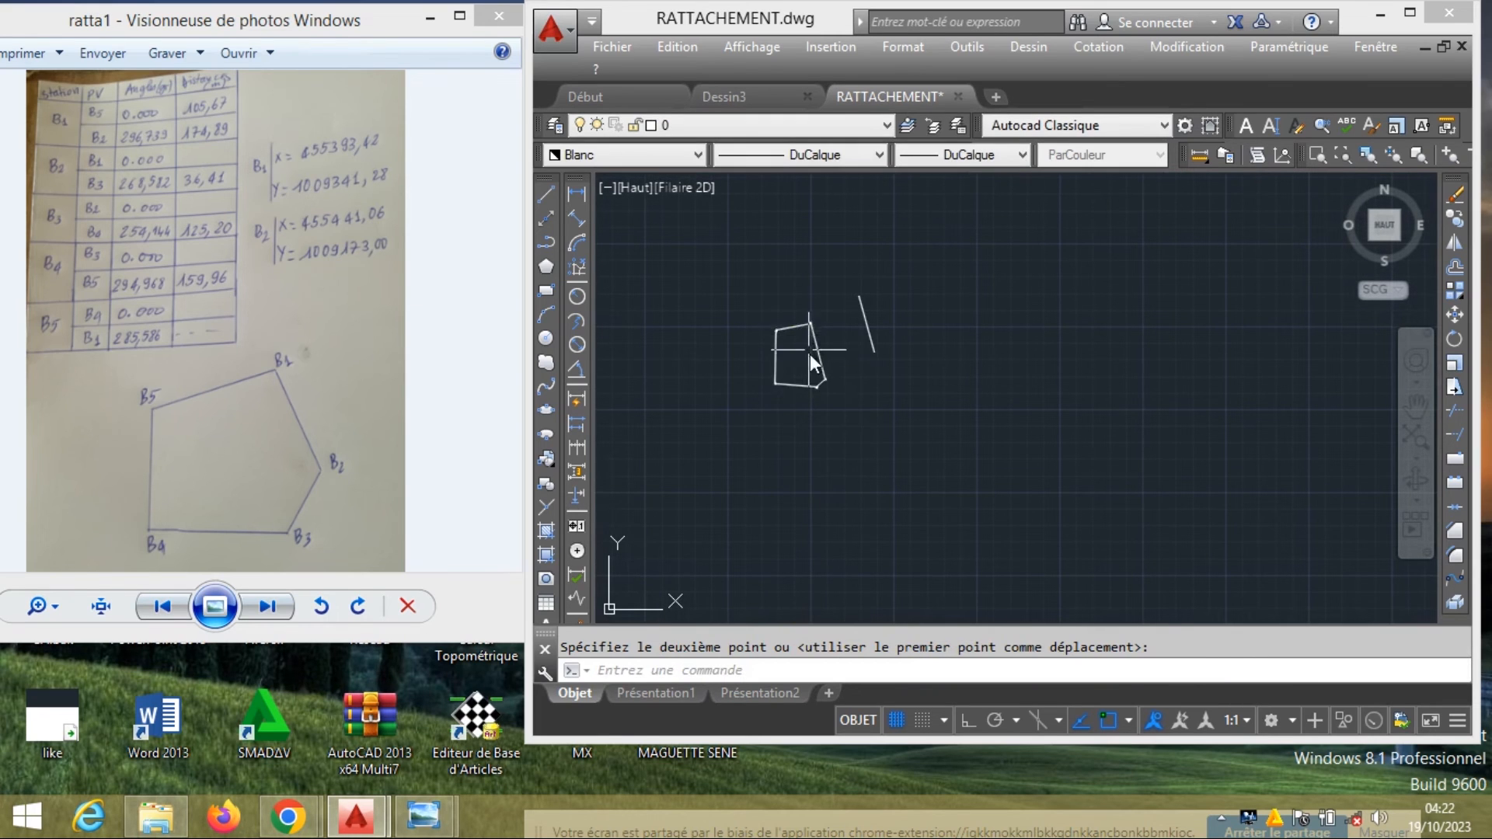
# Start ALIGNER on the whole parcel with its corner points and match corner B1 to the reference line's upper end
pyautogui.scroll(4, 893, 404)
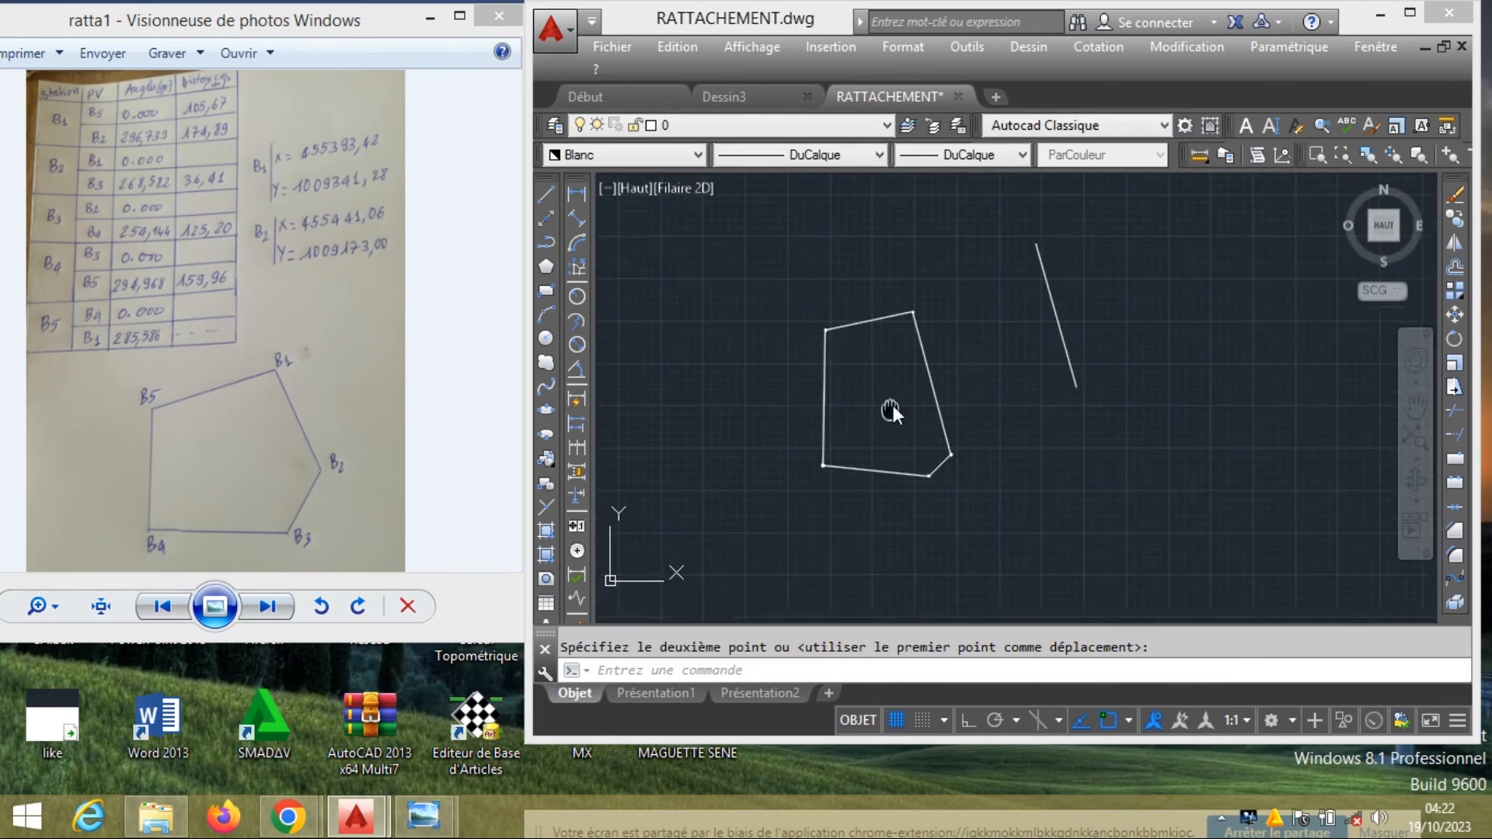
pyautogui.click(1001, 534)
pyautogui.click(762, 262)
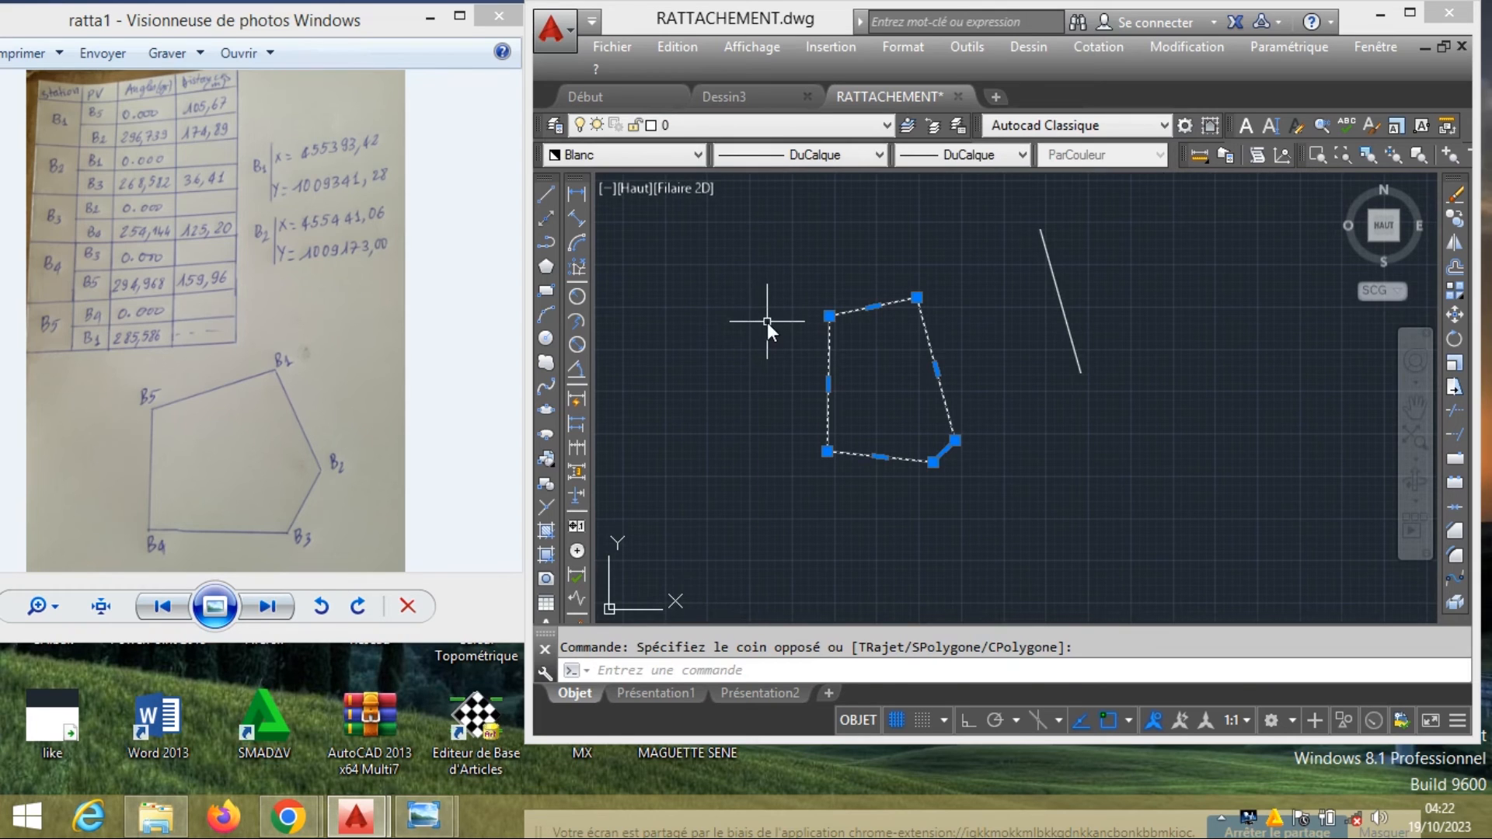
pyautogui.click(879, 671)
pyautogui.write('ALIGNER')
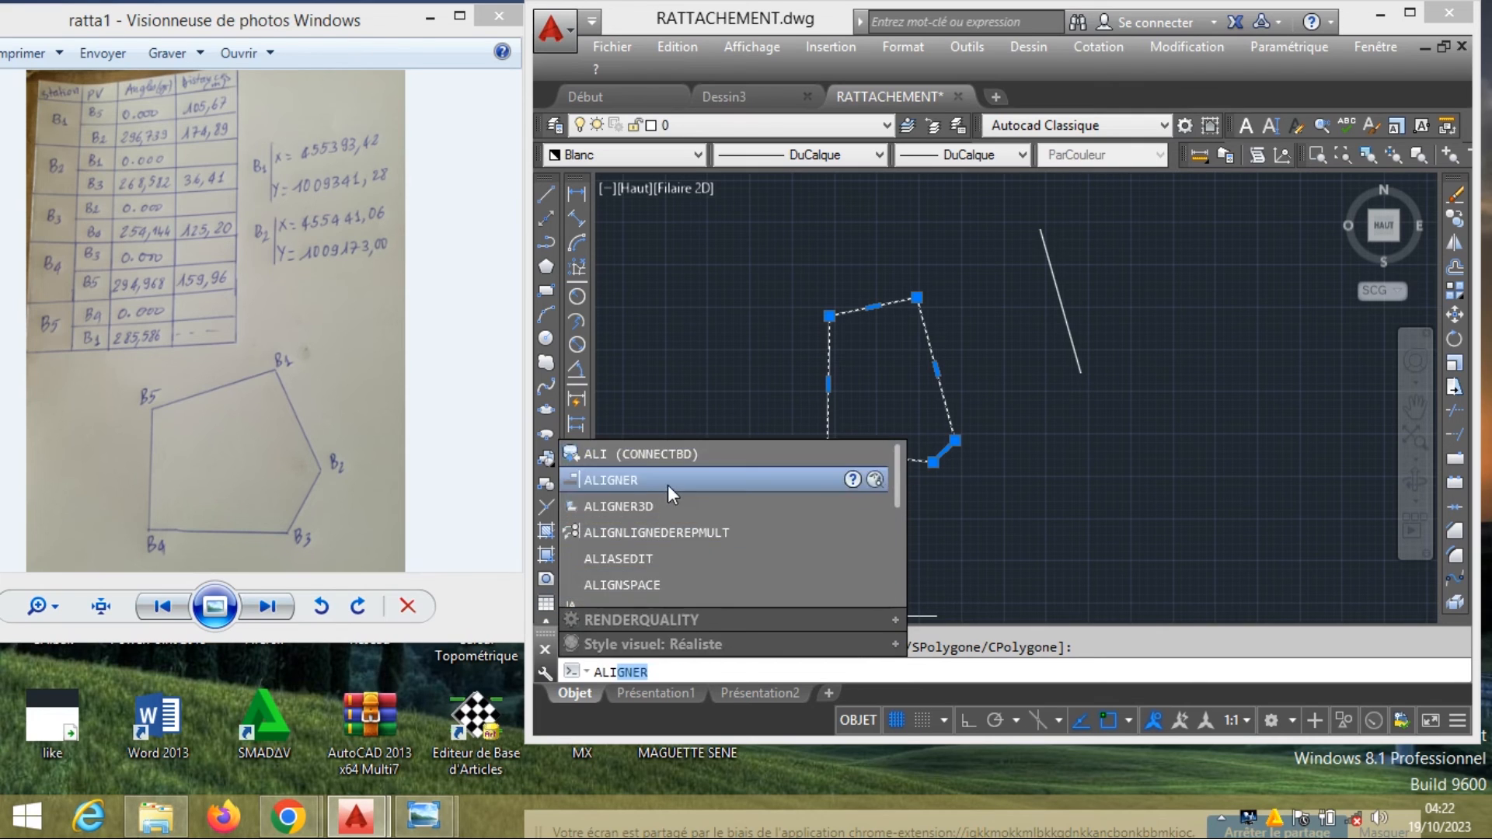
pyautogui.click(668, 482)
pyautogui.scroll(5, 925, 264)
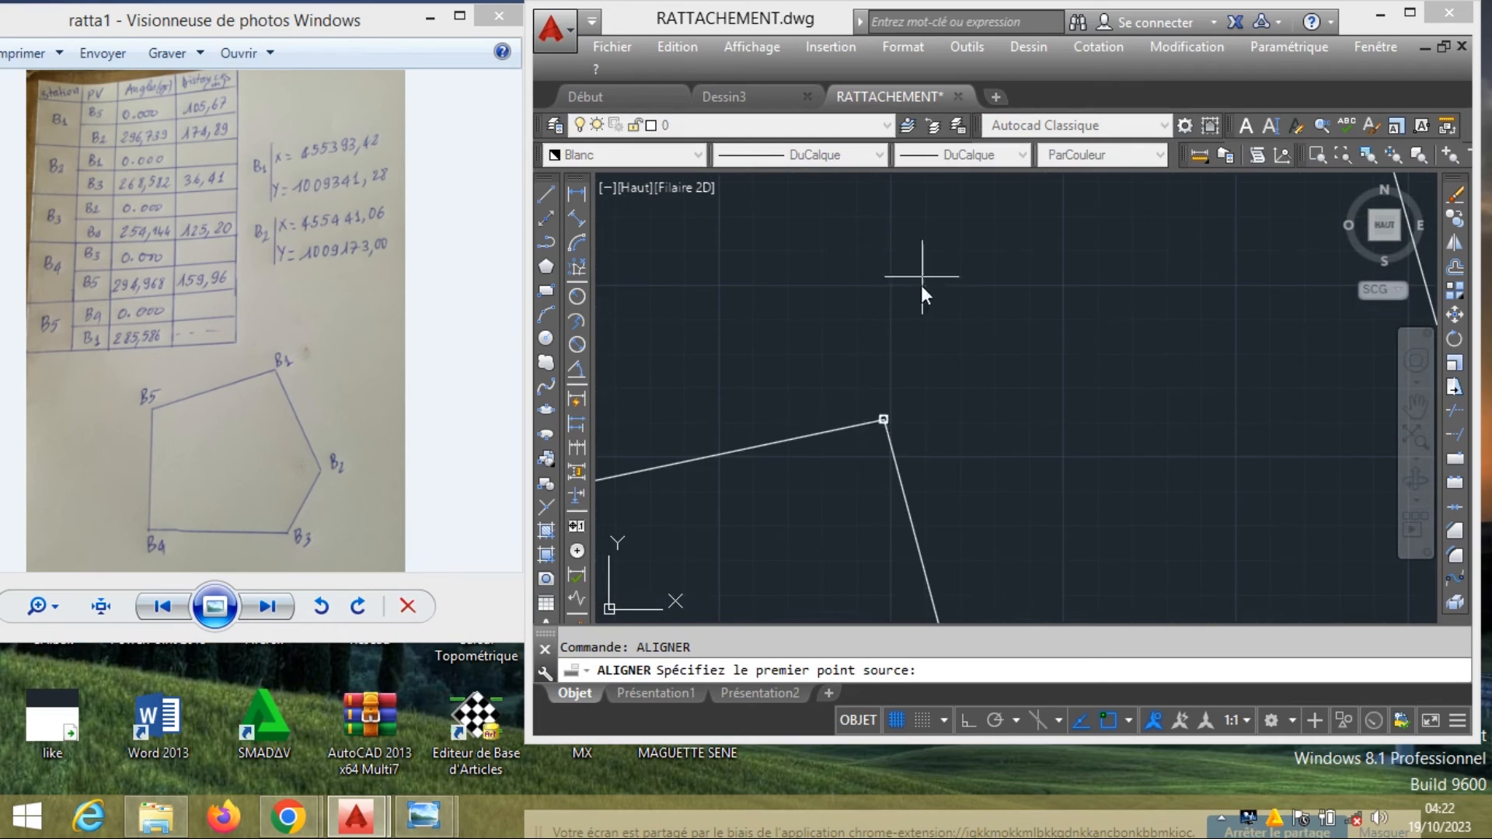
pyautogui.click(869, 423)
pyautogui.scroll(-3, 910, 404)
pyautogui.scroll(3, 1011, 357)
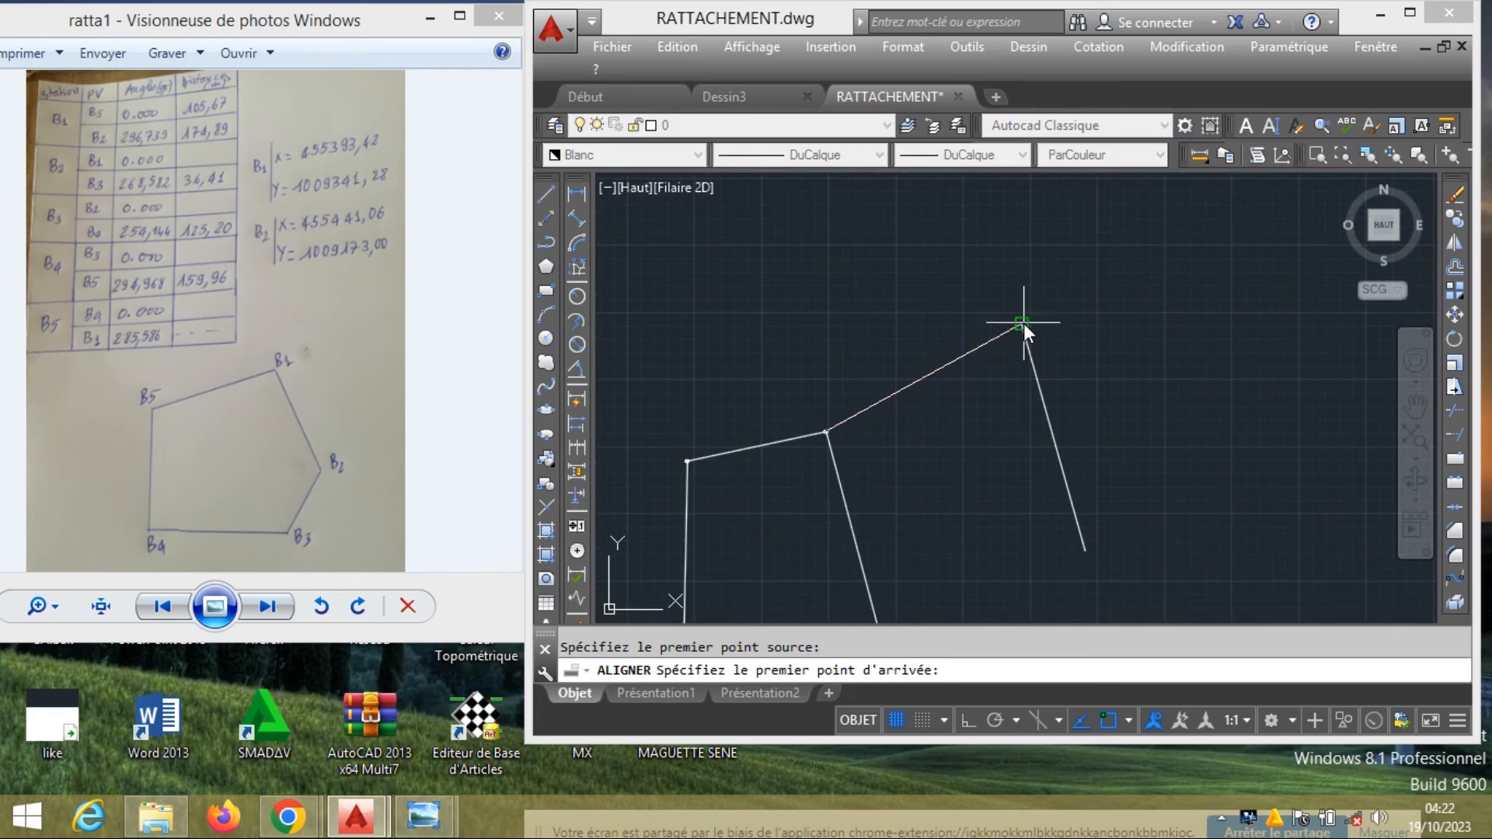
pyautogui.click(1022, 323)
# Match the parcel's corner B2 to the reference line's lower end and finish the alignment without scaling
pyautogui.scroll(-3, 987, 385)
pyautogui.scroll(3, 1002, 415)
pyautogui.click(1007, 405)
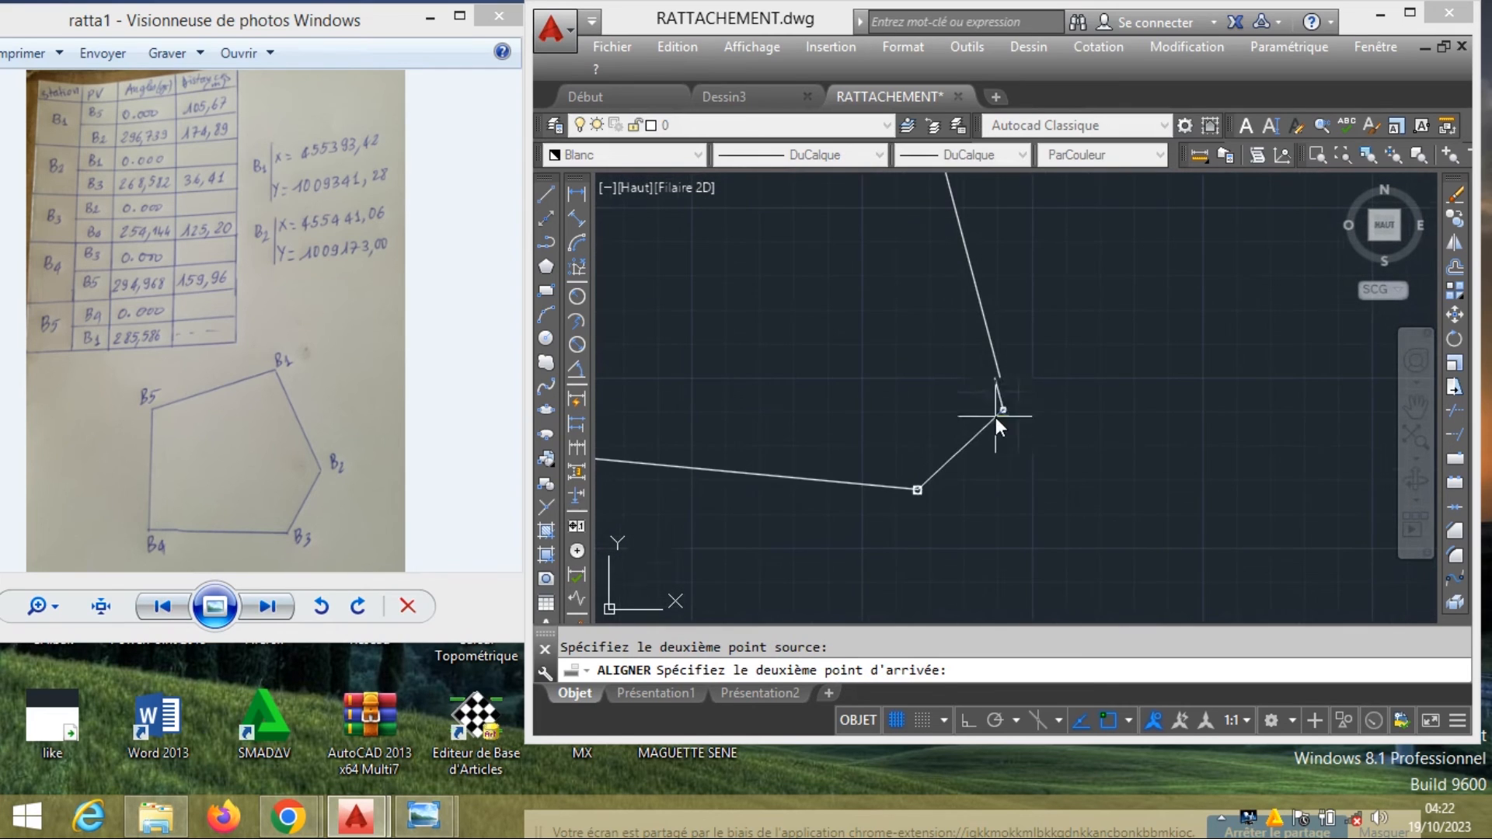
pyautogui.scroll(-3, 1026, 404)
pyautogui.scroll(3, 1080, 366)
pyautogui.click(1105, 323)
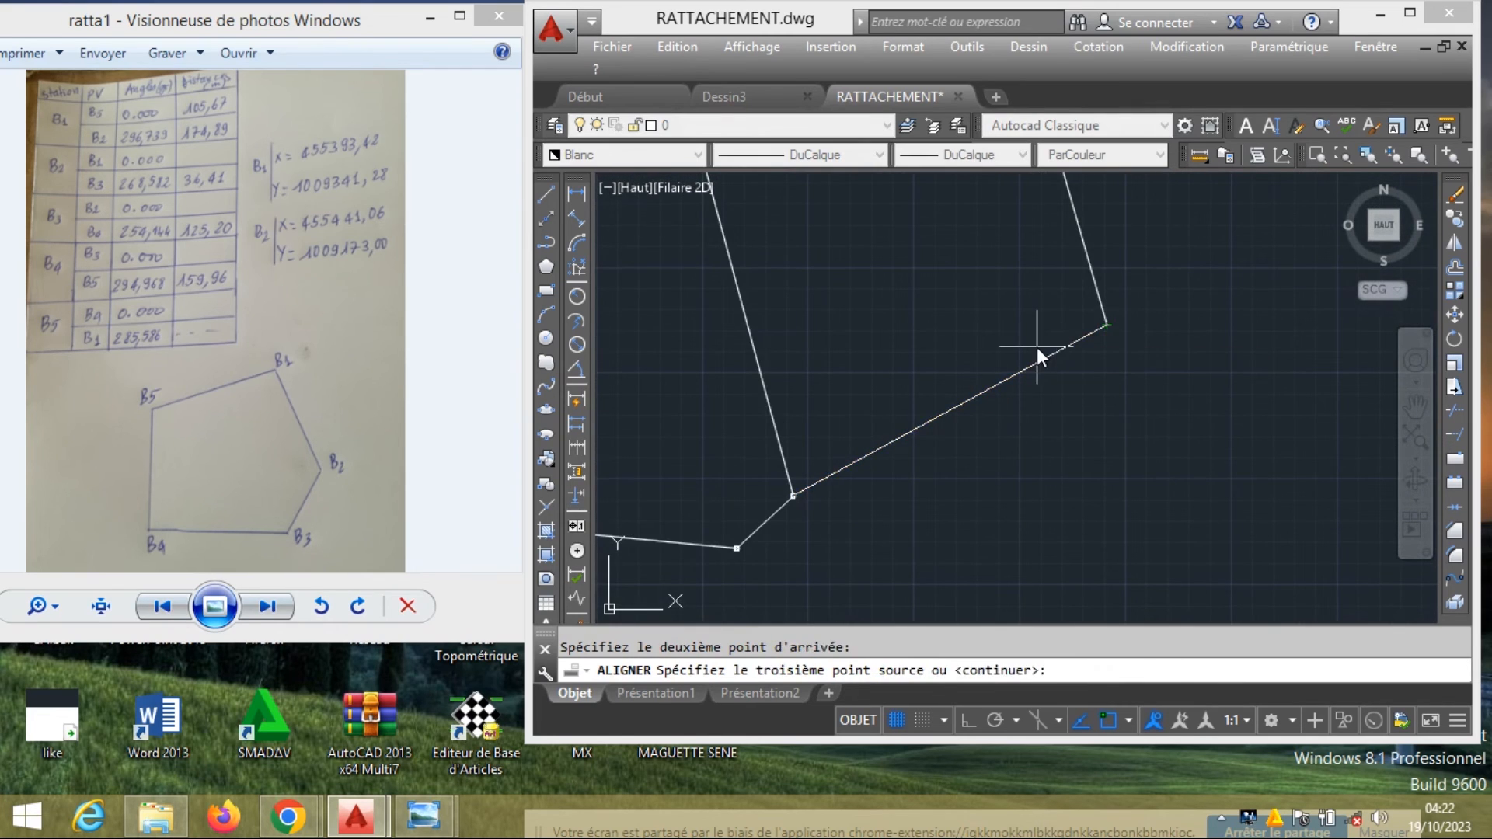
pyautogui.press('Return')
pyautogui.press('Return')
pyautogui.scroll(-3, 1034, 342)
pyautogui.scroll(3, 1010, 322)
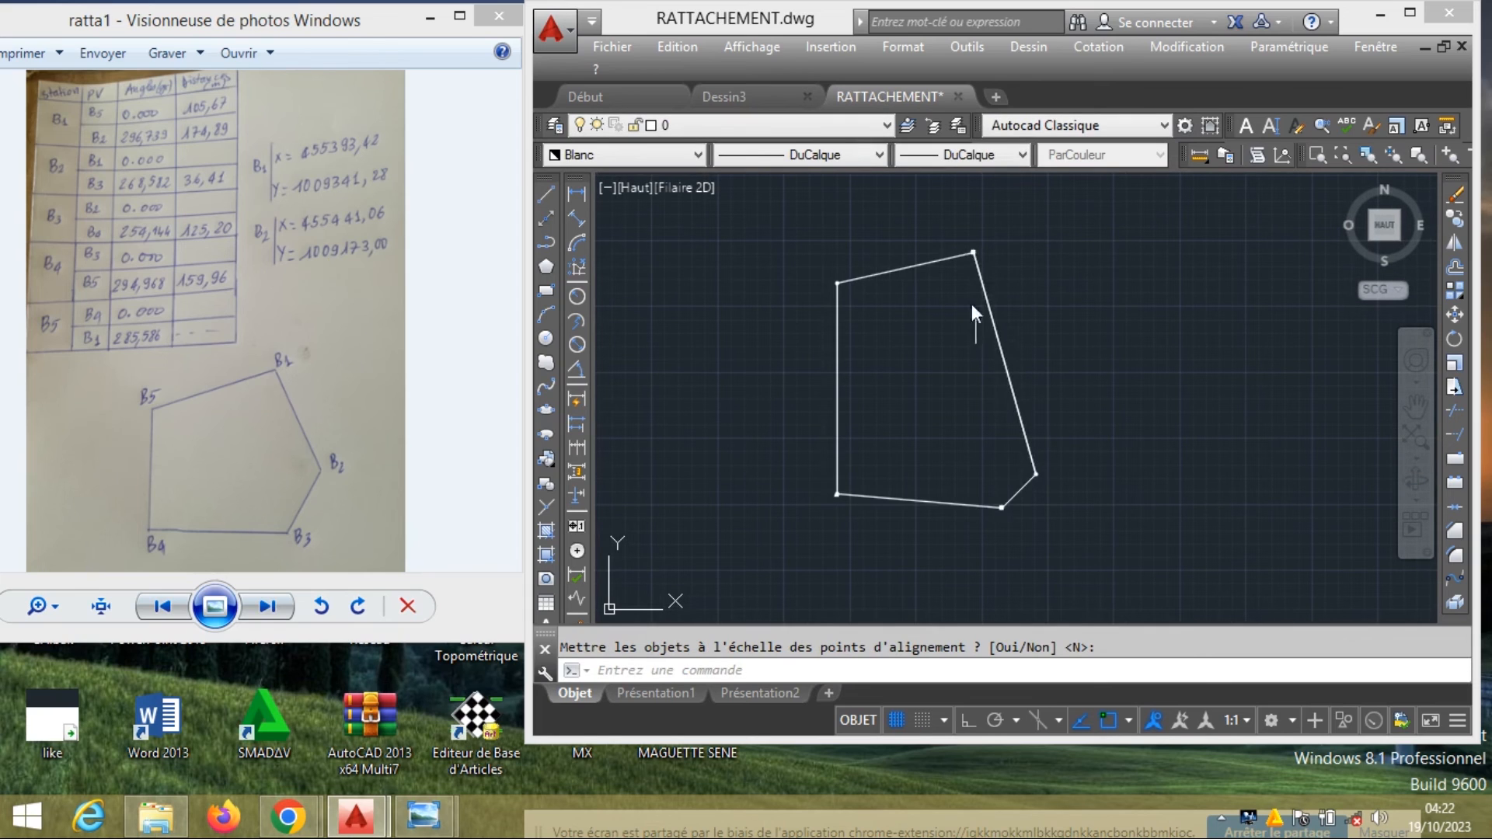
# List the aligned parcel polyline's data to check its corner coordinates, area and perimeter, then dismiss the listing
pyautogui.click(934, 264)
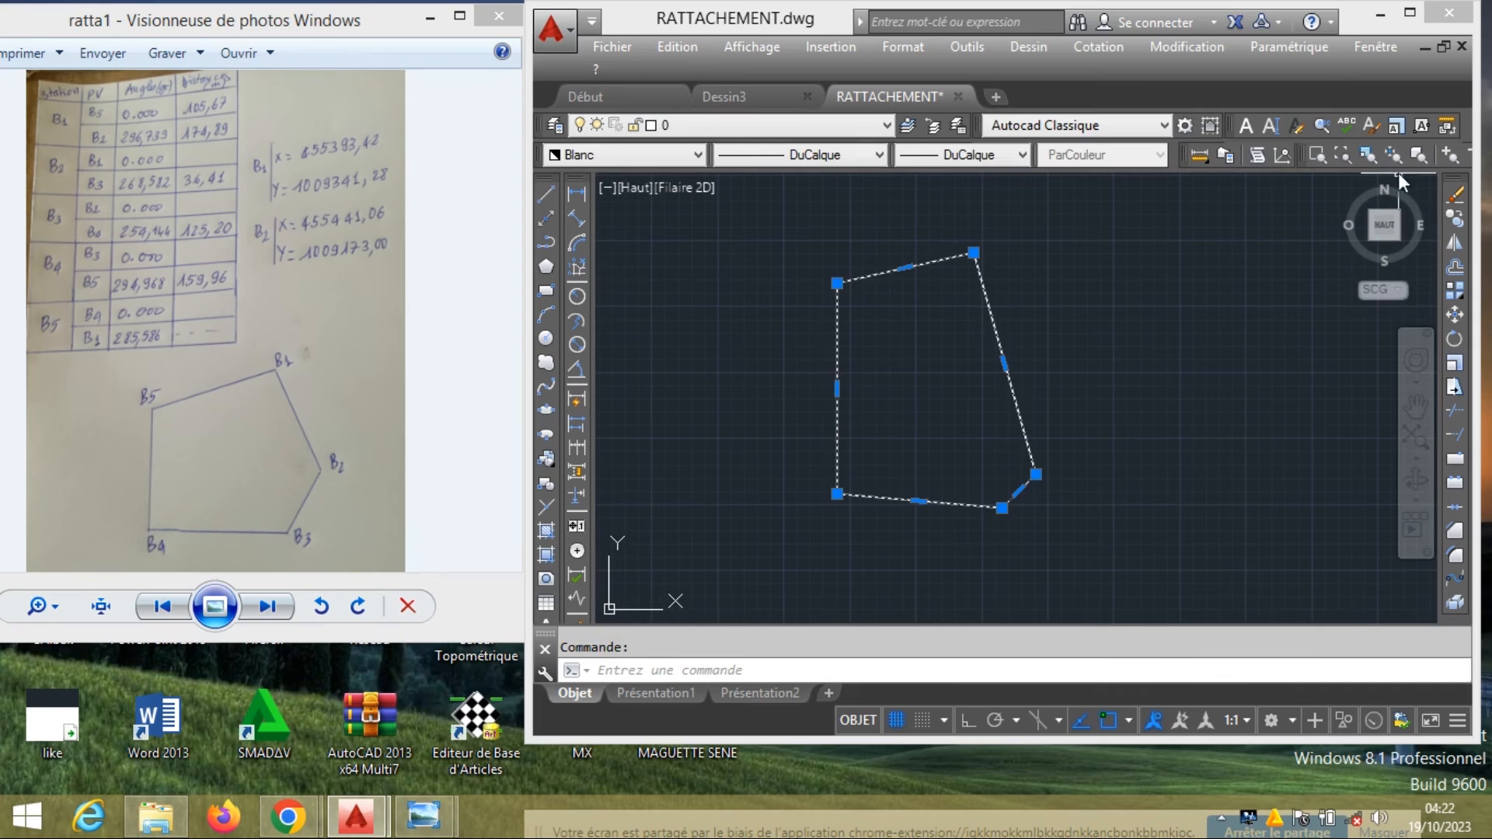
pyautogui.click(1258, 154)
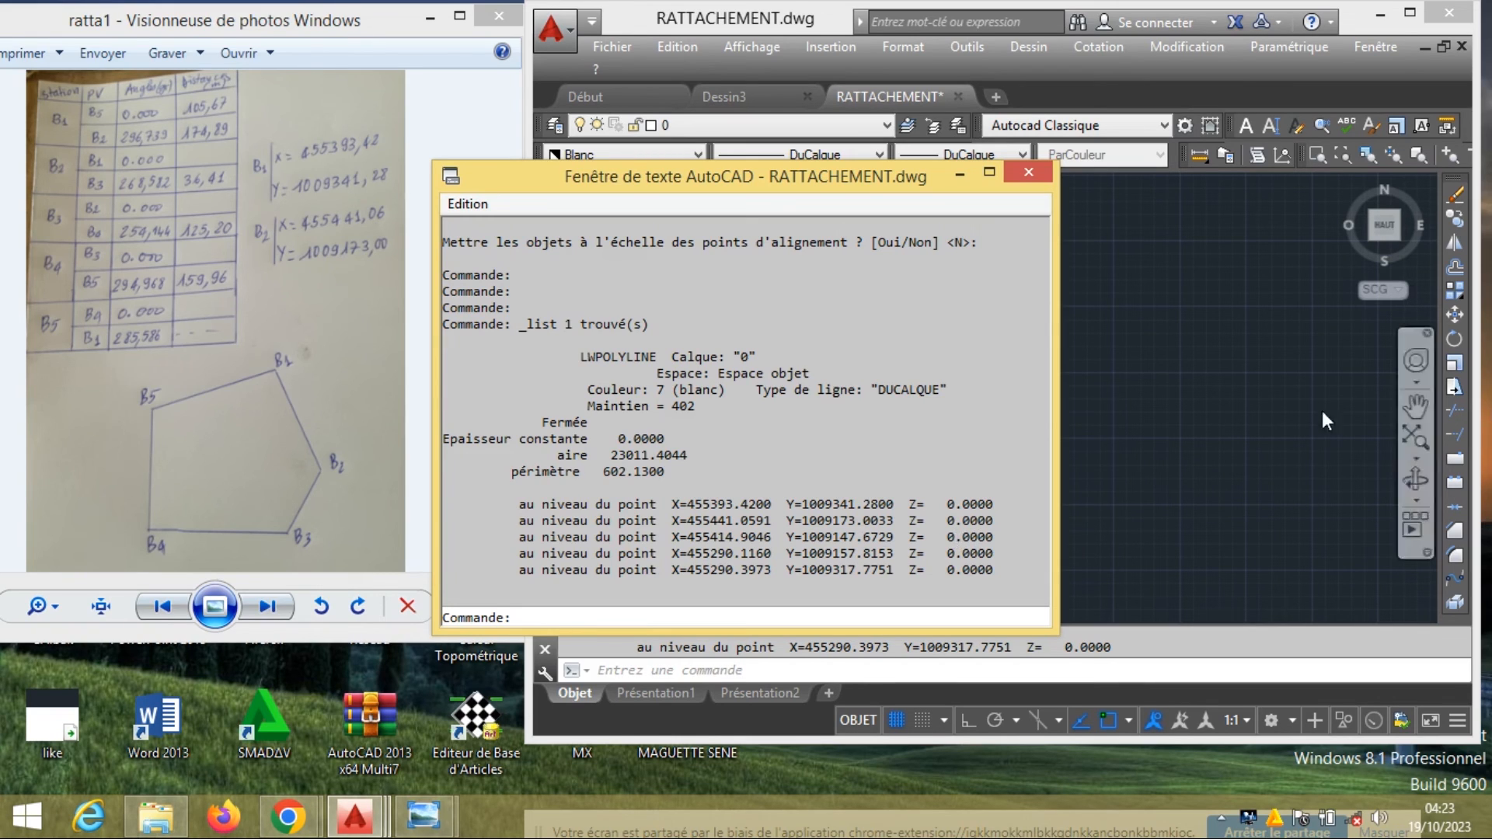
pyautogui.click(1029, 172)
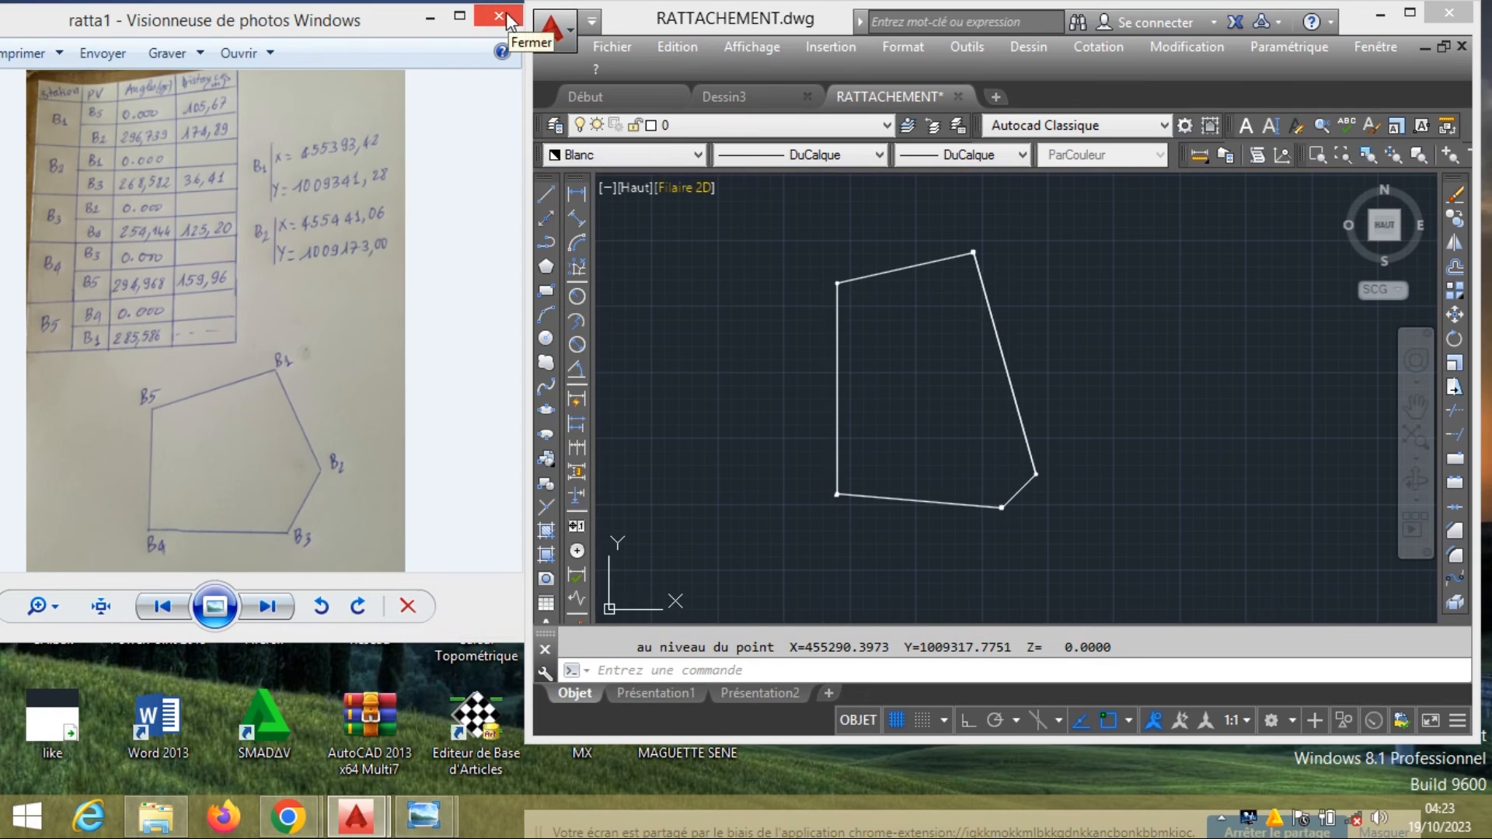
# Close the survey sheet photo and maximize the drawing window
pyautogui.click(500, 17)
pyautogui.click(1410, 14)
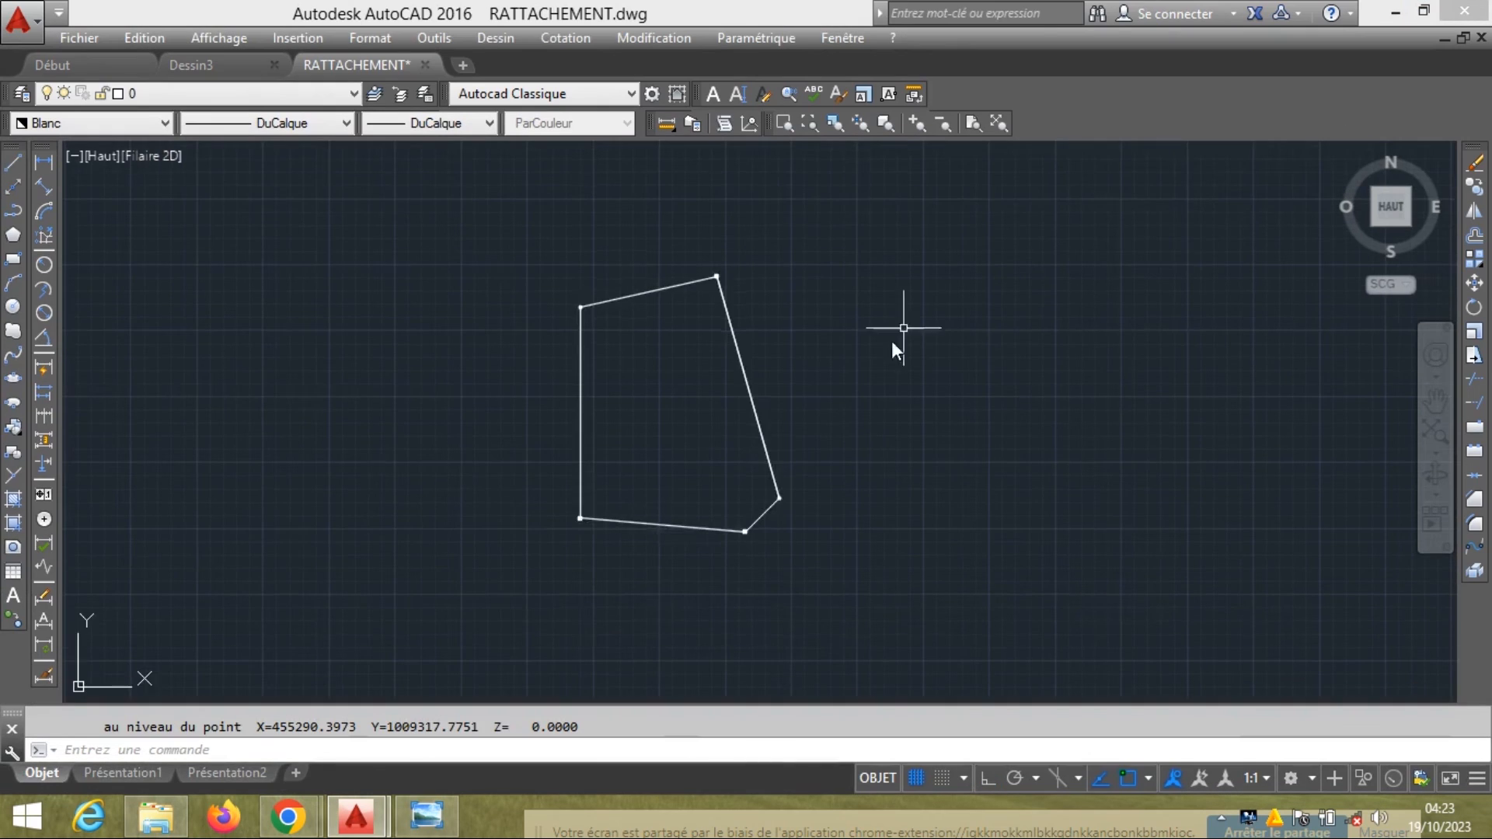
# Set the width of all segments of the aligned parcel polyline to 0.02
pyautogui.scroll(4, 618, 289)
pyautogui.click(655, 302)
pyautogui.rightClick(655, 301)
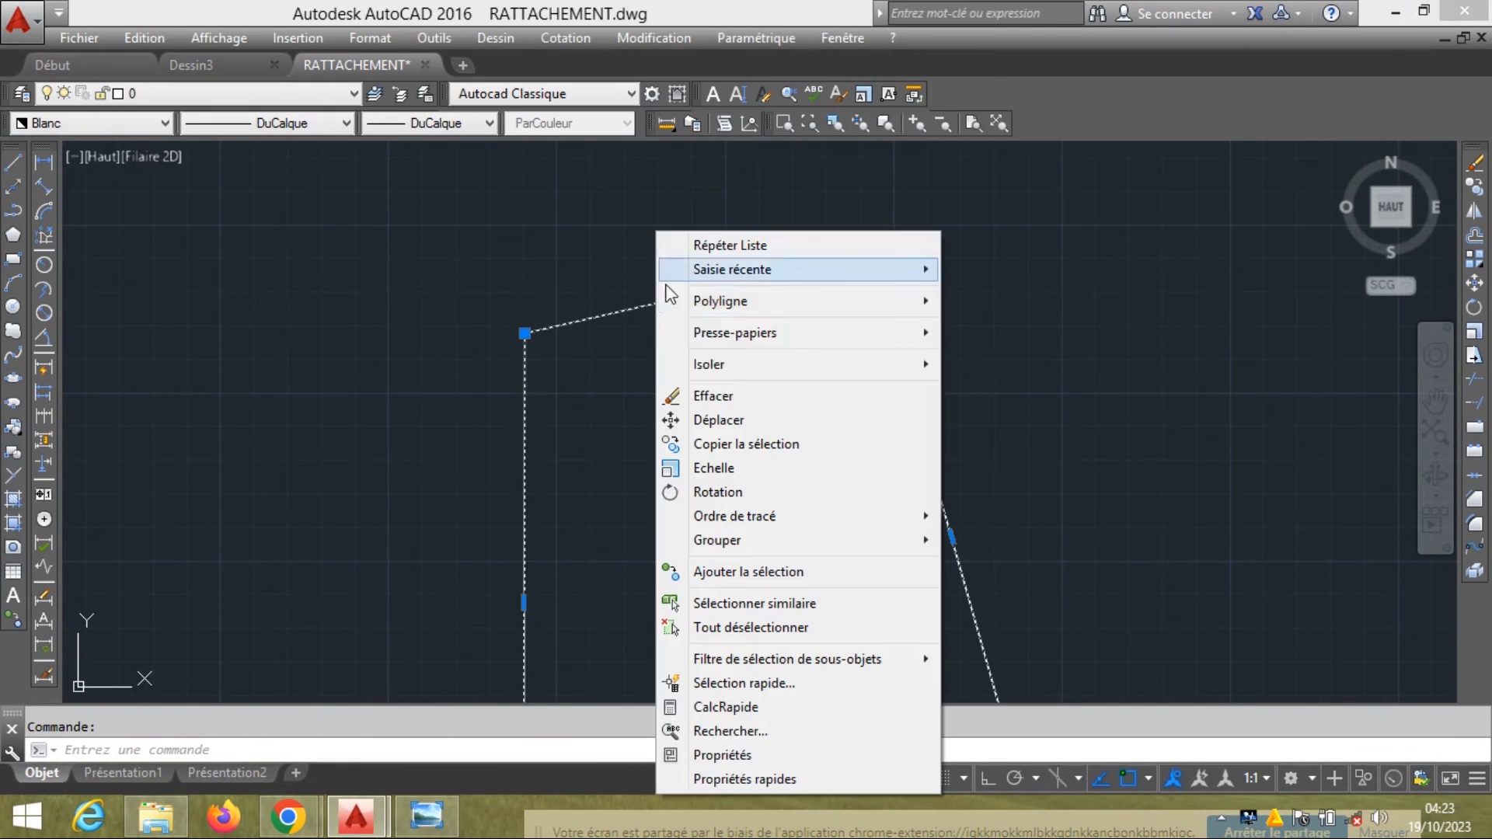
pyautogui.moveTo(906, 312)
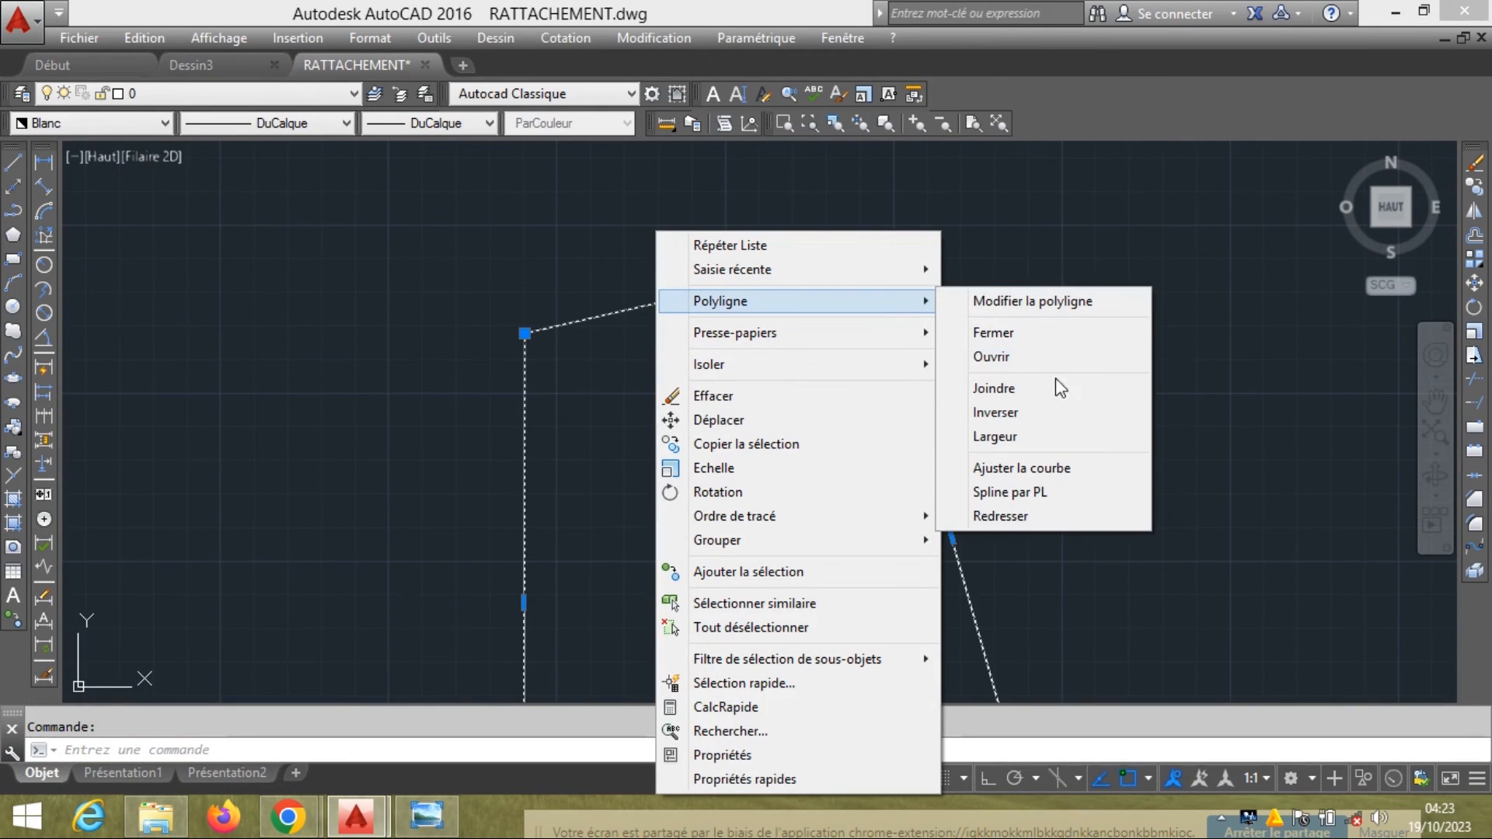
pyautogui.click(1063, 438)
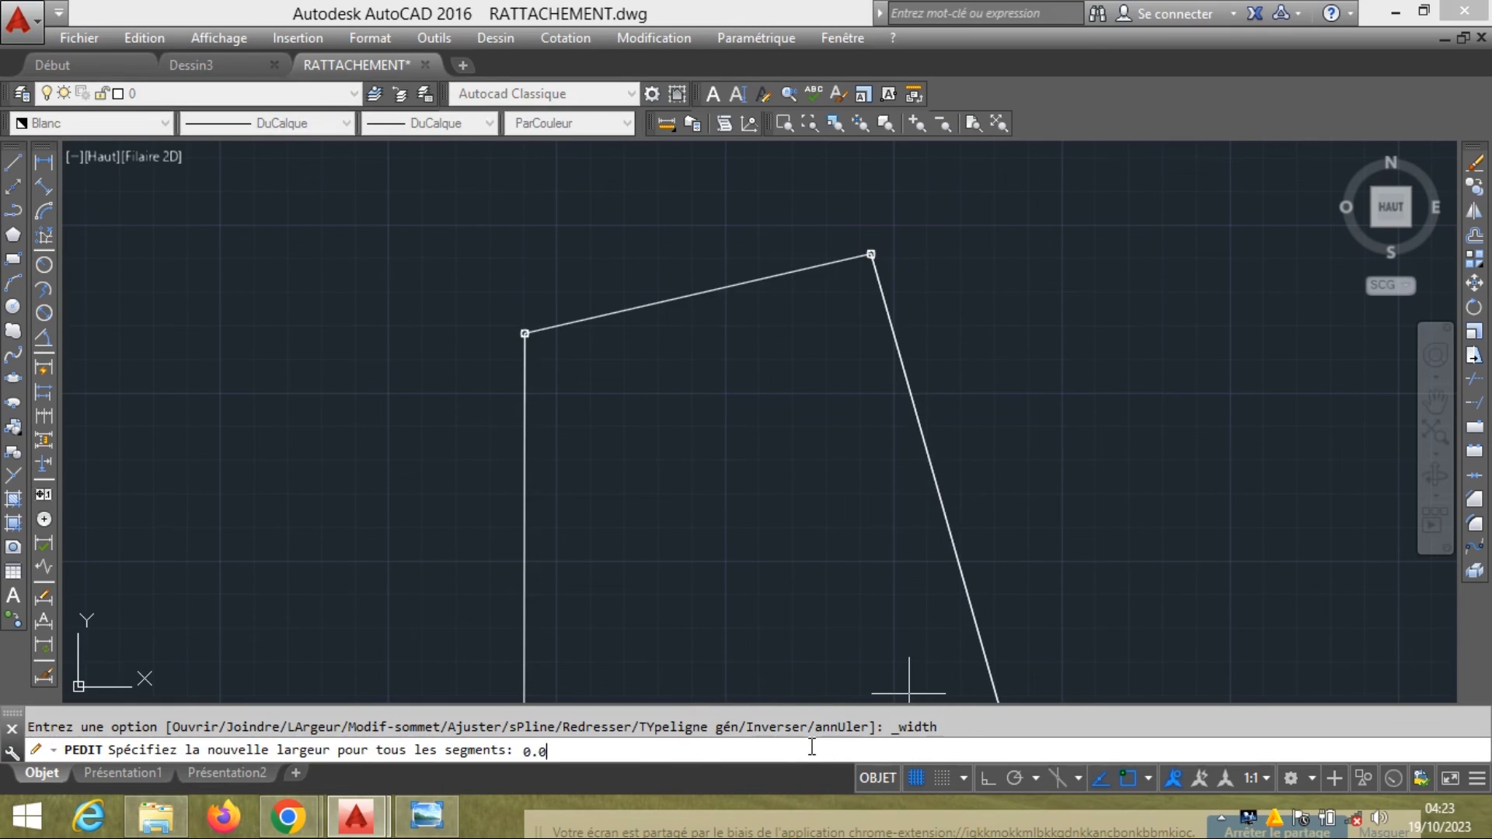
pyautogui.write('0.02')
pyautogui.press('Return')
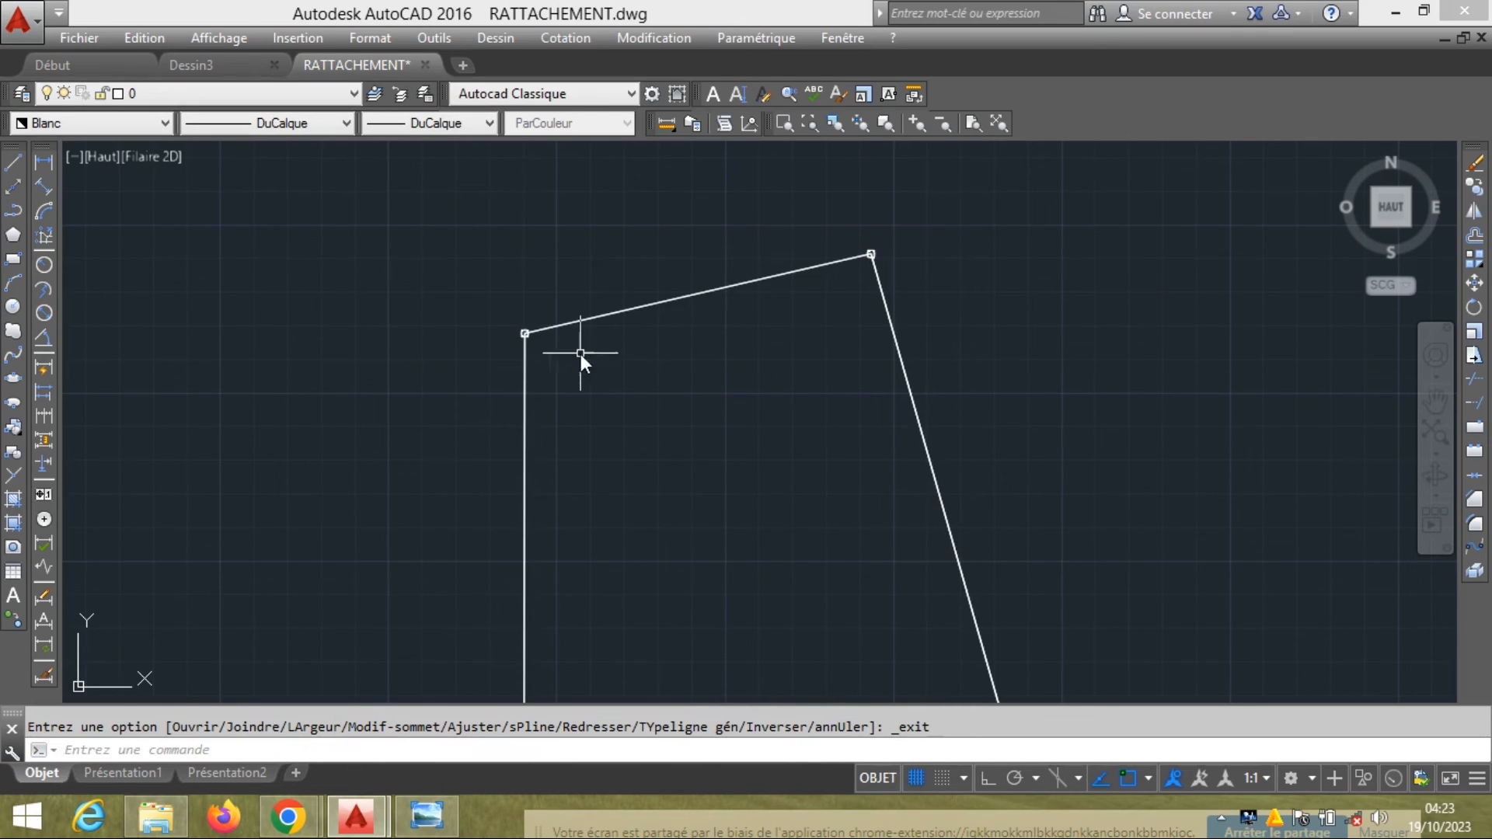
pyautogui.scroll(-3, 702, 303)
pyautogui.scroll(3, 703, 303)
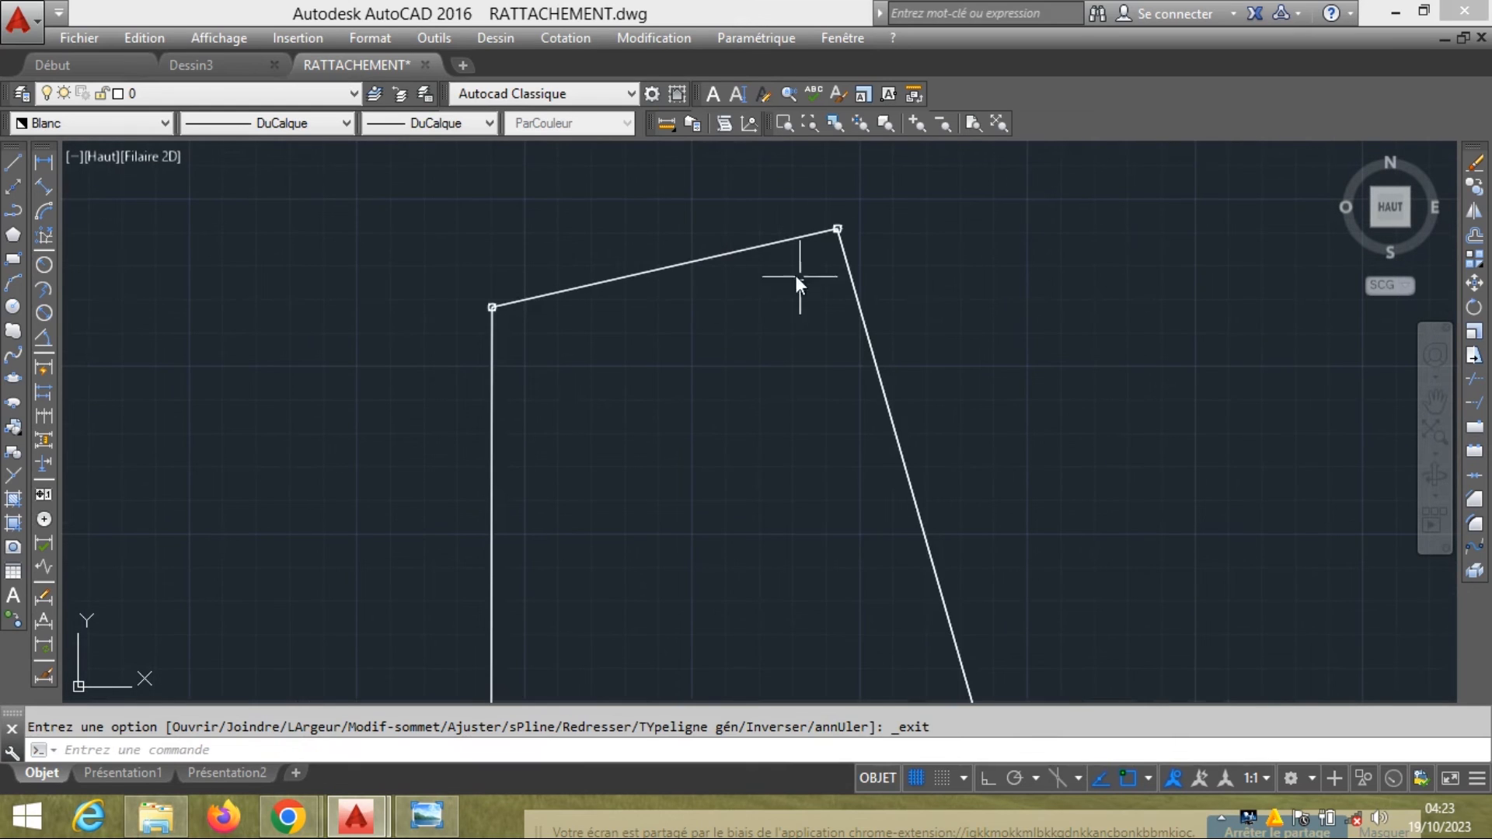
# Set the parcel polyline's segment width to 1 and inspect the thicker outline
pyautogui.click(738, 252)
pyautogui.rightClick(739, 250)
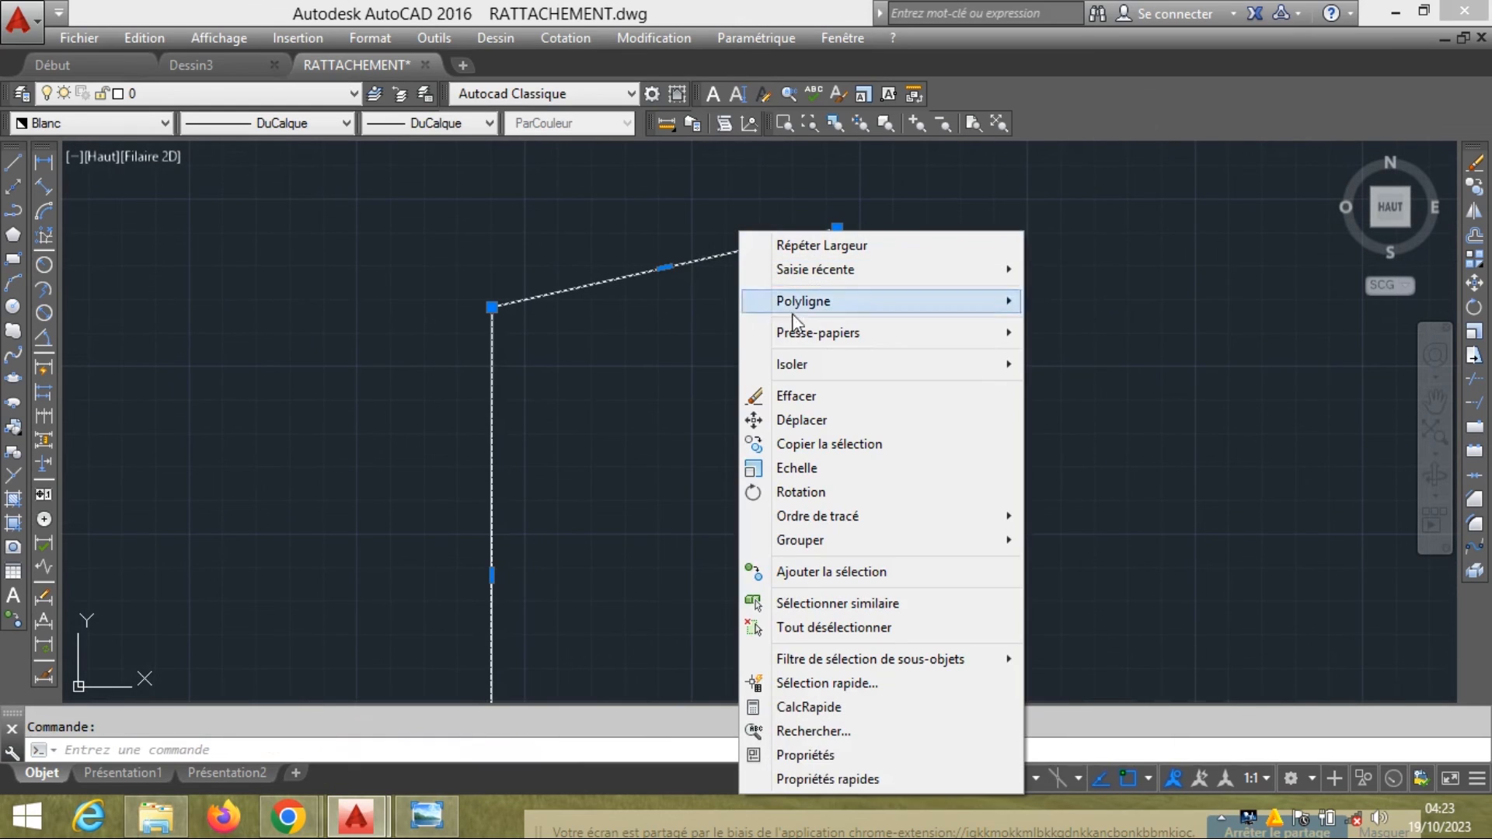
pyautogui.moveTo(1008, 315)
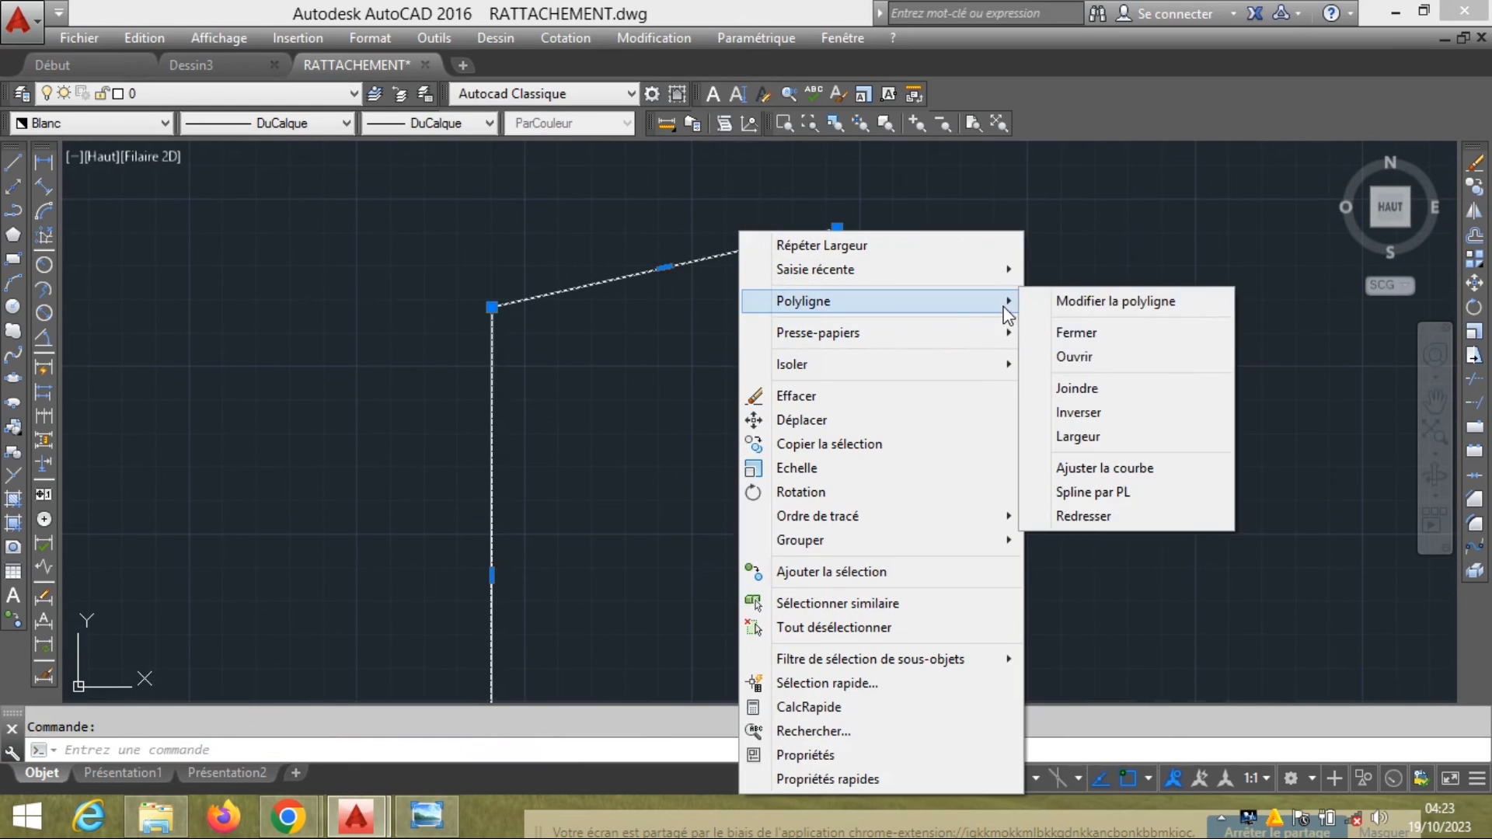
pyautogui.click(1096, 435)
pyautogui.write('2')
pyautogui.press('Return')
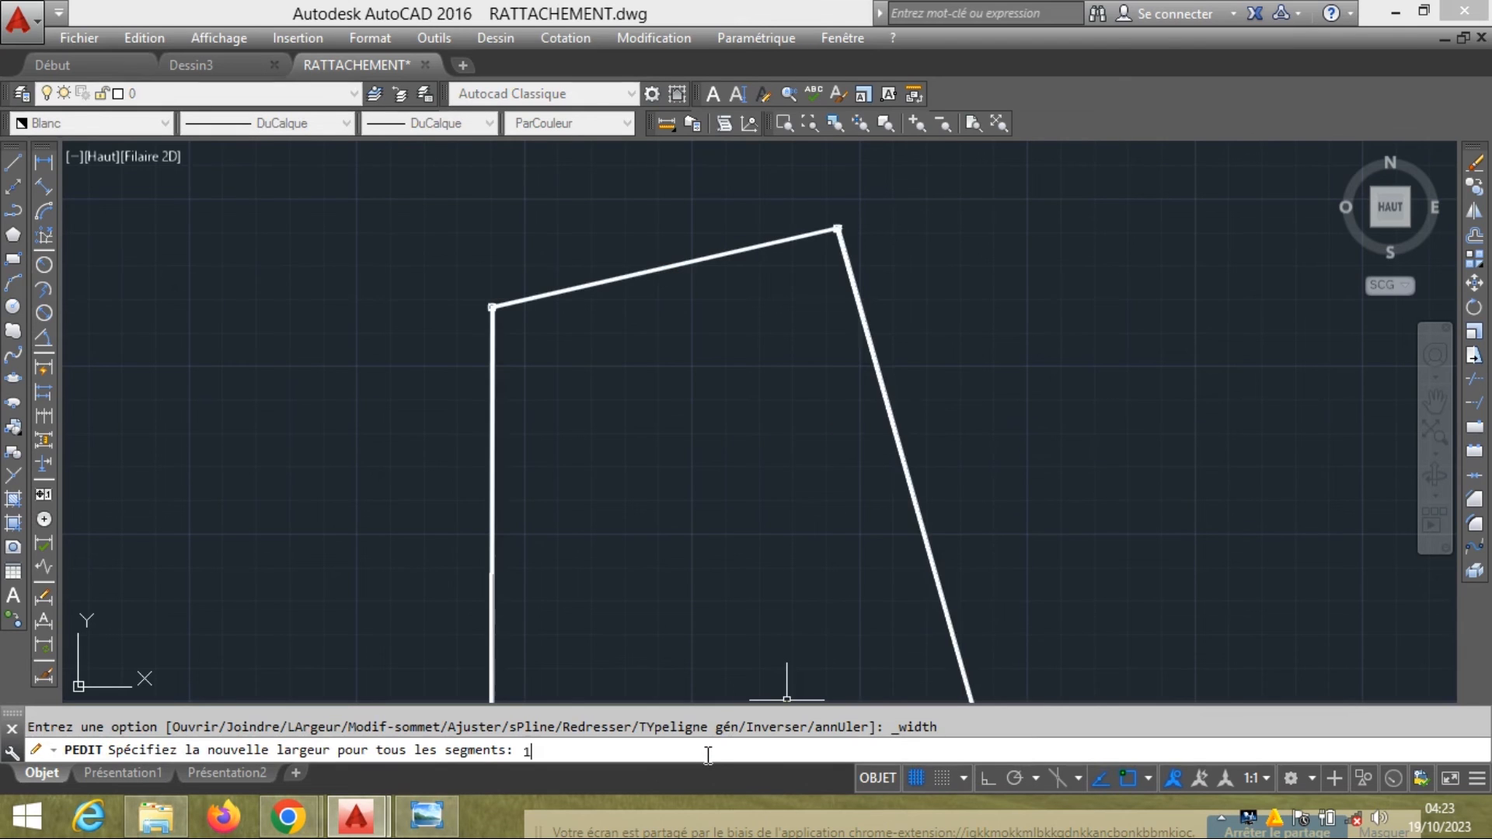
pyautogui.press('Return')
pyautogui.scroll(-2, 829, 618)
pyautogui.scroll(-2, 829, 620)
pyautogui.moveTo(828, 620); pyautogui.dragTo(848, 347, button='middle')
pyautogui.scroll(2, 847, 346)
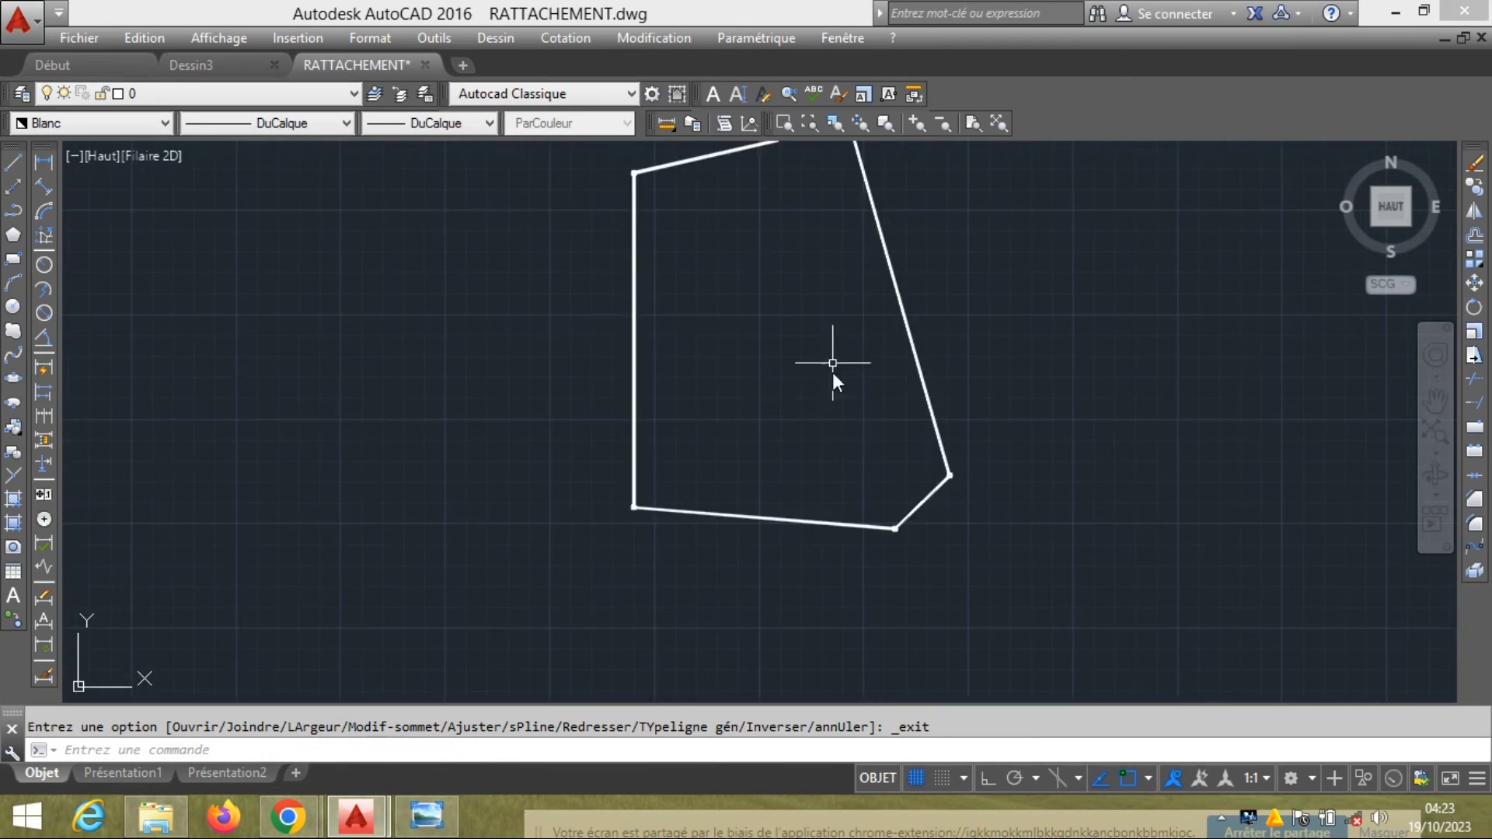
pyautogui.scroll(2, 816, 311)
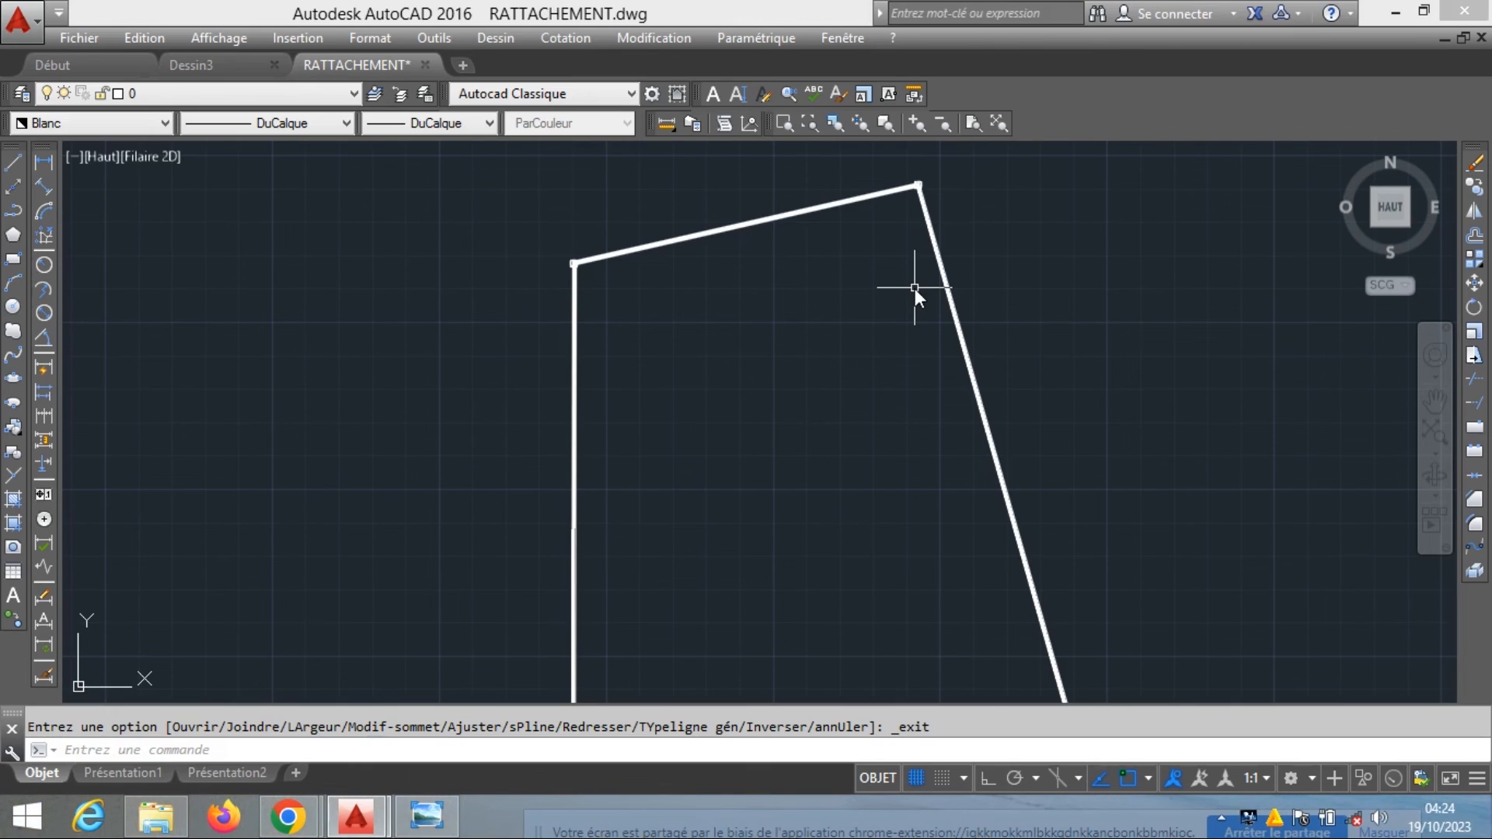
# Erase the reference line that overlaps the parcel's B1–B2 side
pyautogui.scroll(-3, 796, 280)
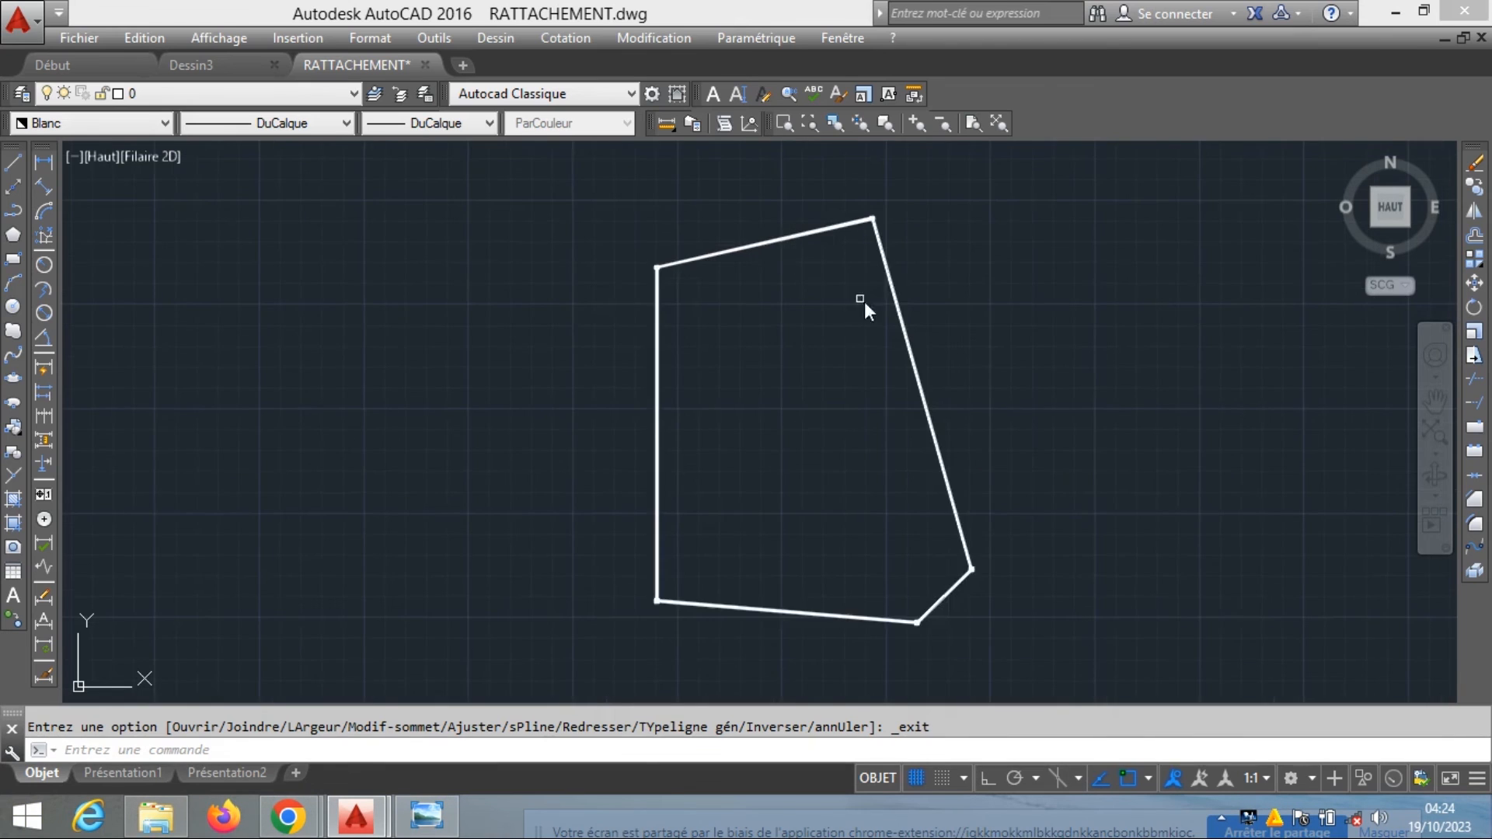
pyautogui.scroll(3, 886, 311)
pyautogui.click(907, 315)
pyautogui.scroll(-2, 800, 319)
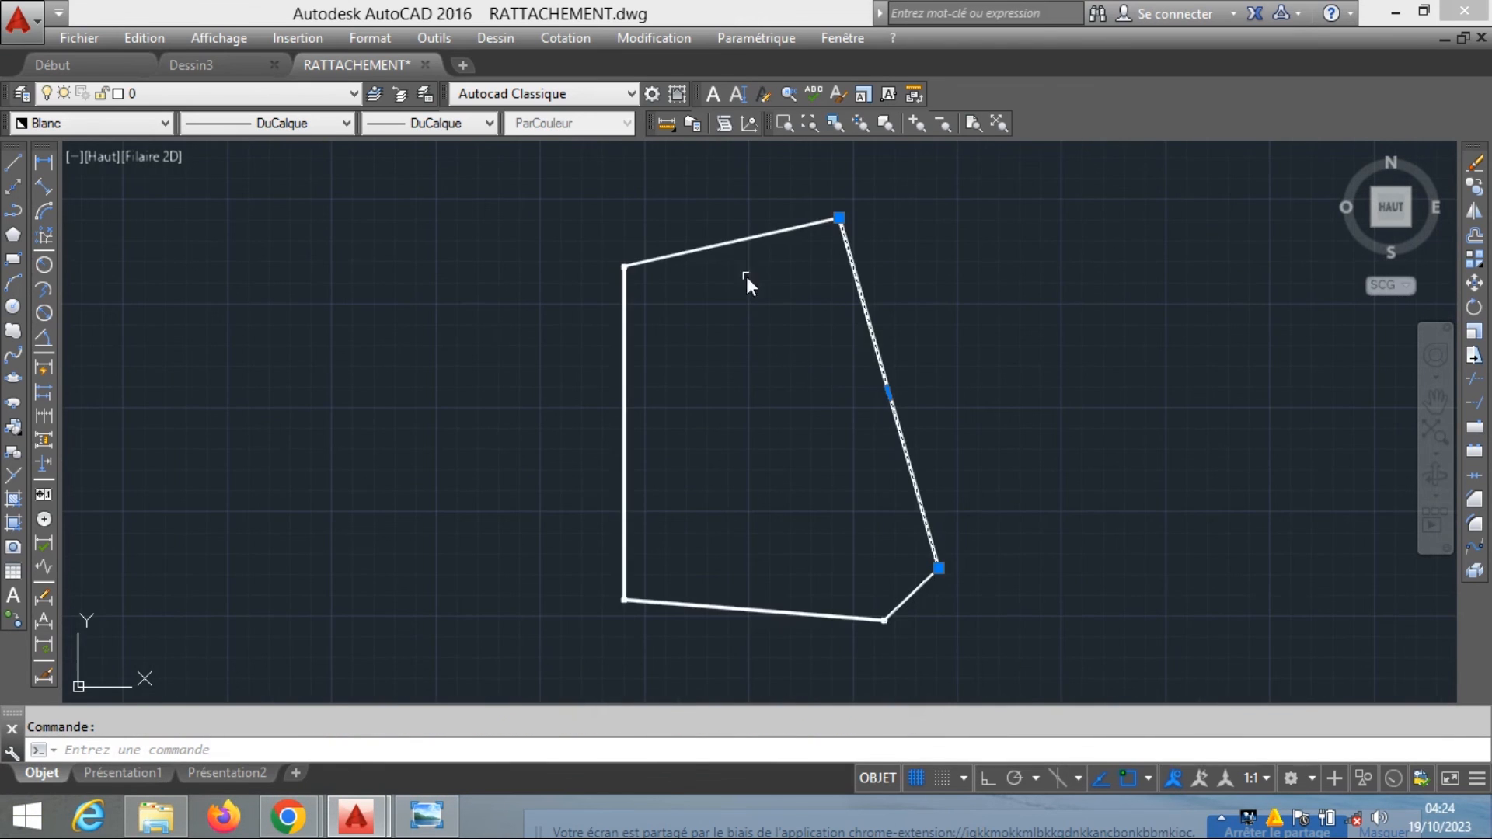
pyautogui.rightClick(740, 230)
pyautogui.click(796, 396)
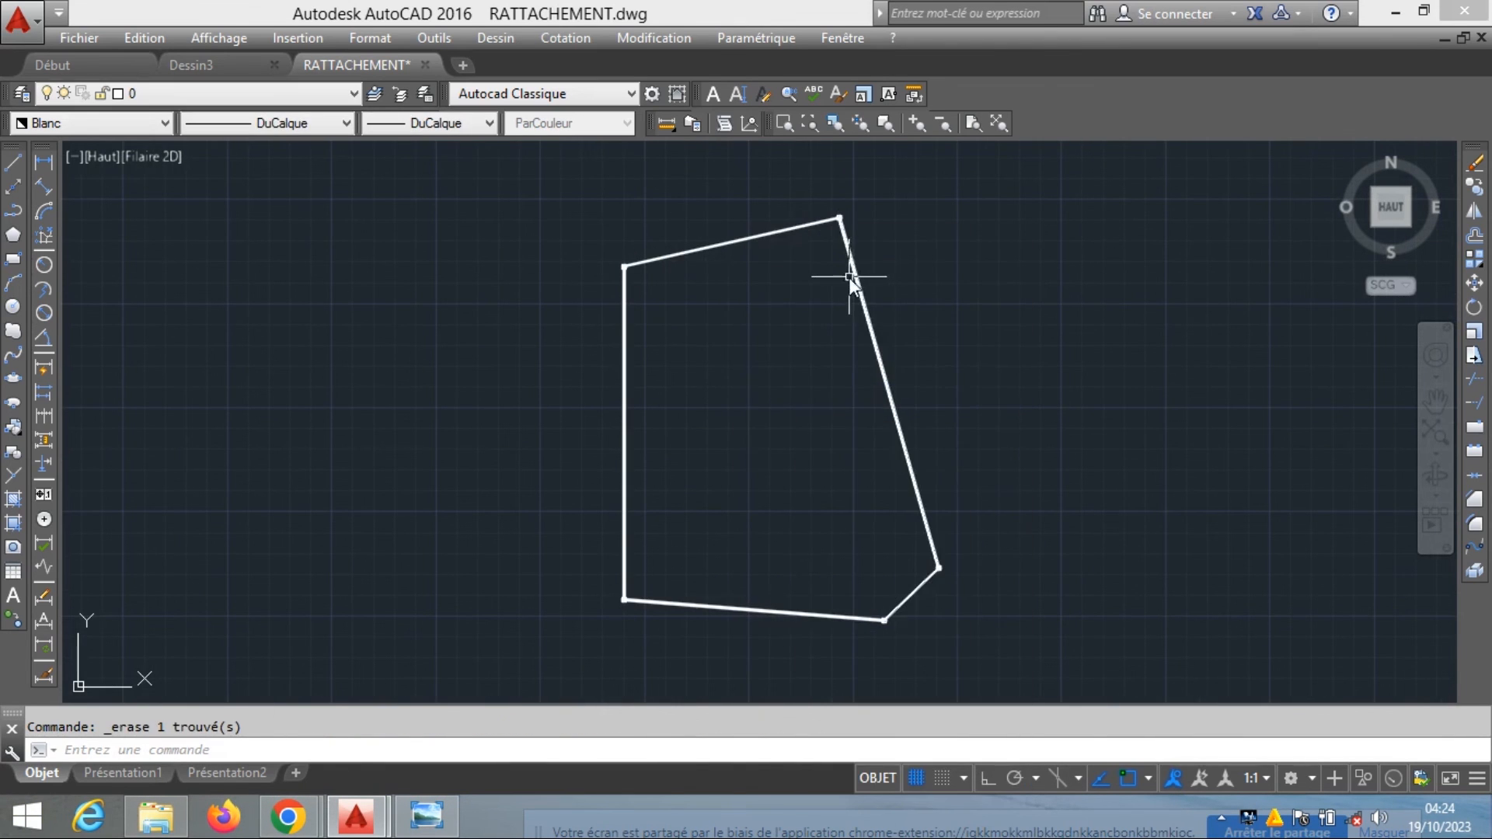
# Erase the whole parcel outline polyline, keeping only the five corner points
pyautogui.click(864, 294)
pyautogui.click(845, 304)
pyautogui.rightClick(845, 302)
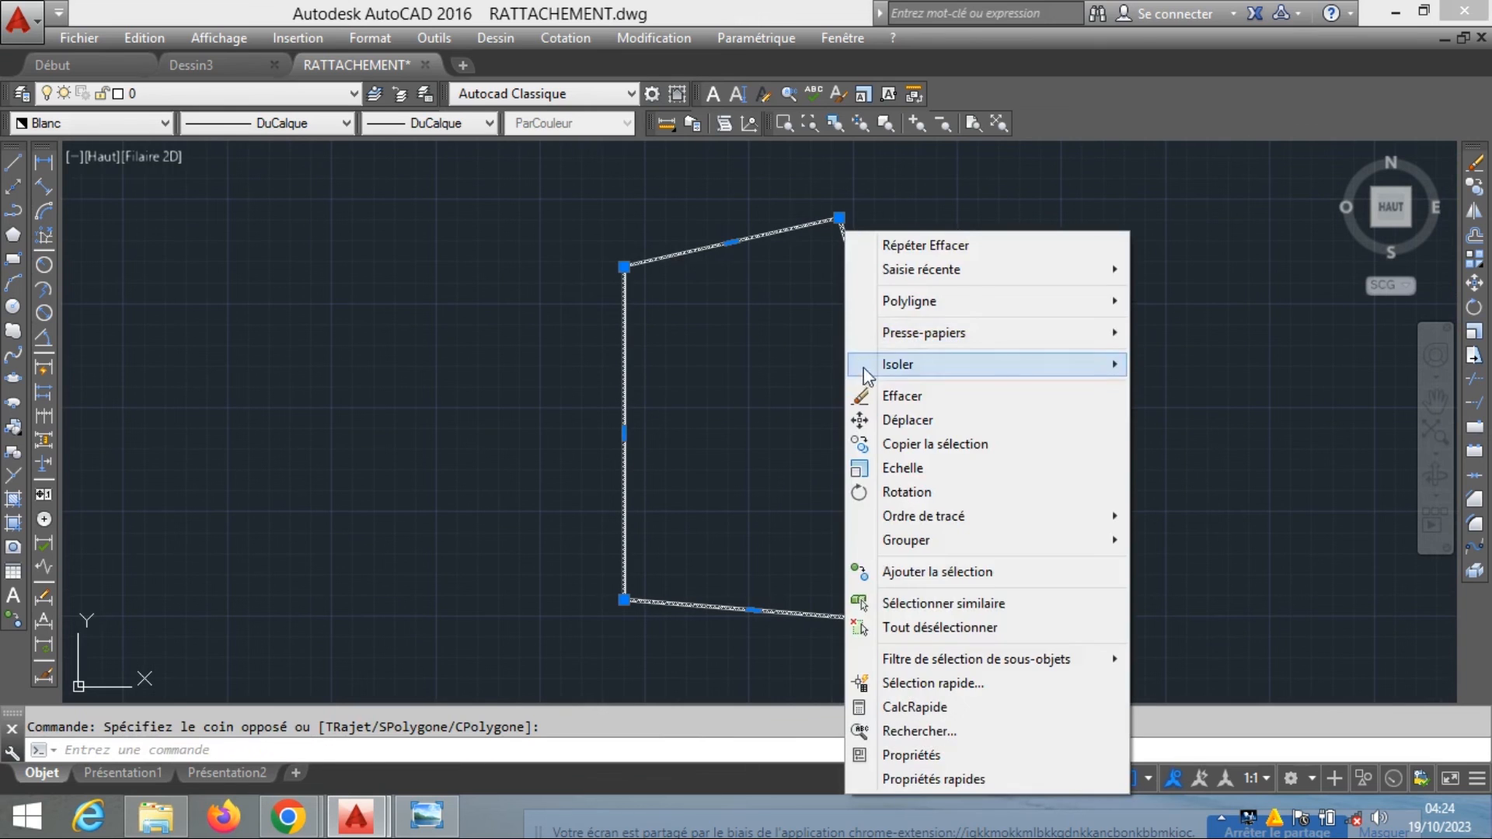
pyautogui.click(872, 393)
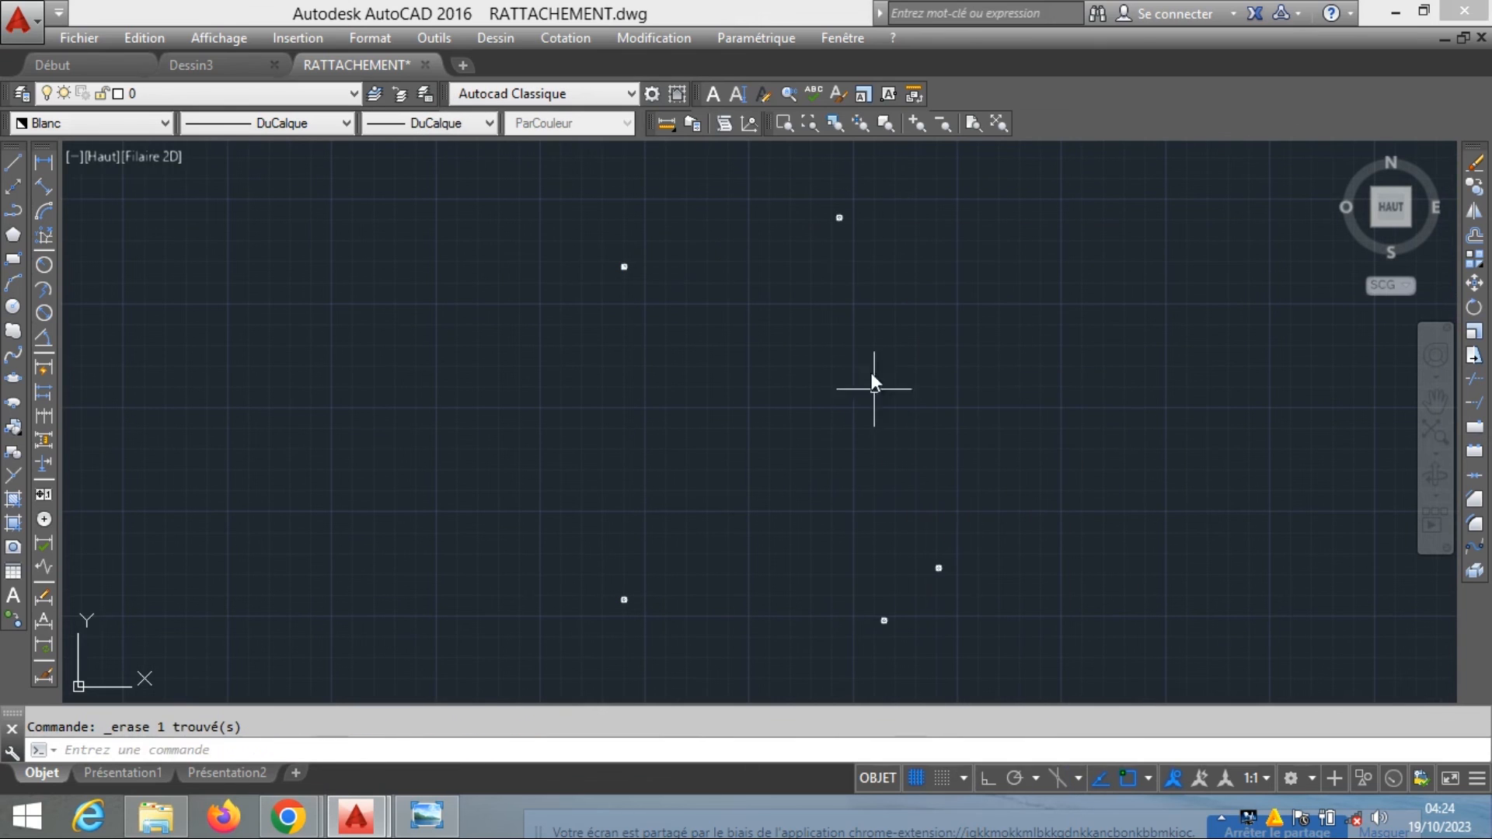
# Start a new polyline snapped to the parcel's uppermost corner point, B1
pyautogui.click(14, 218)
pyautogui.scroll(4, 840, 224)
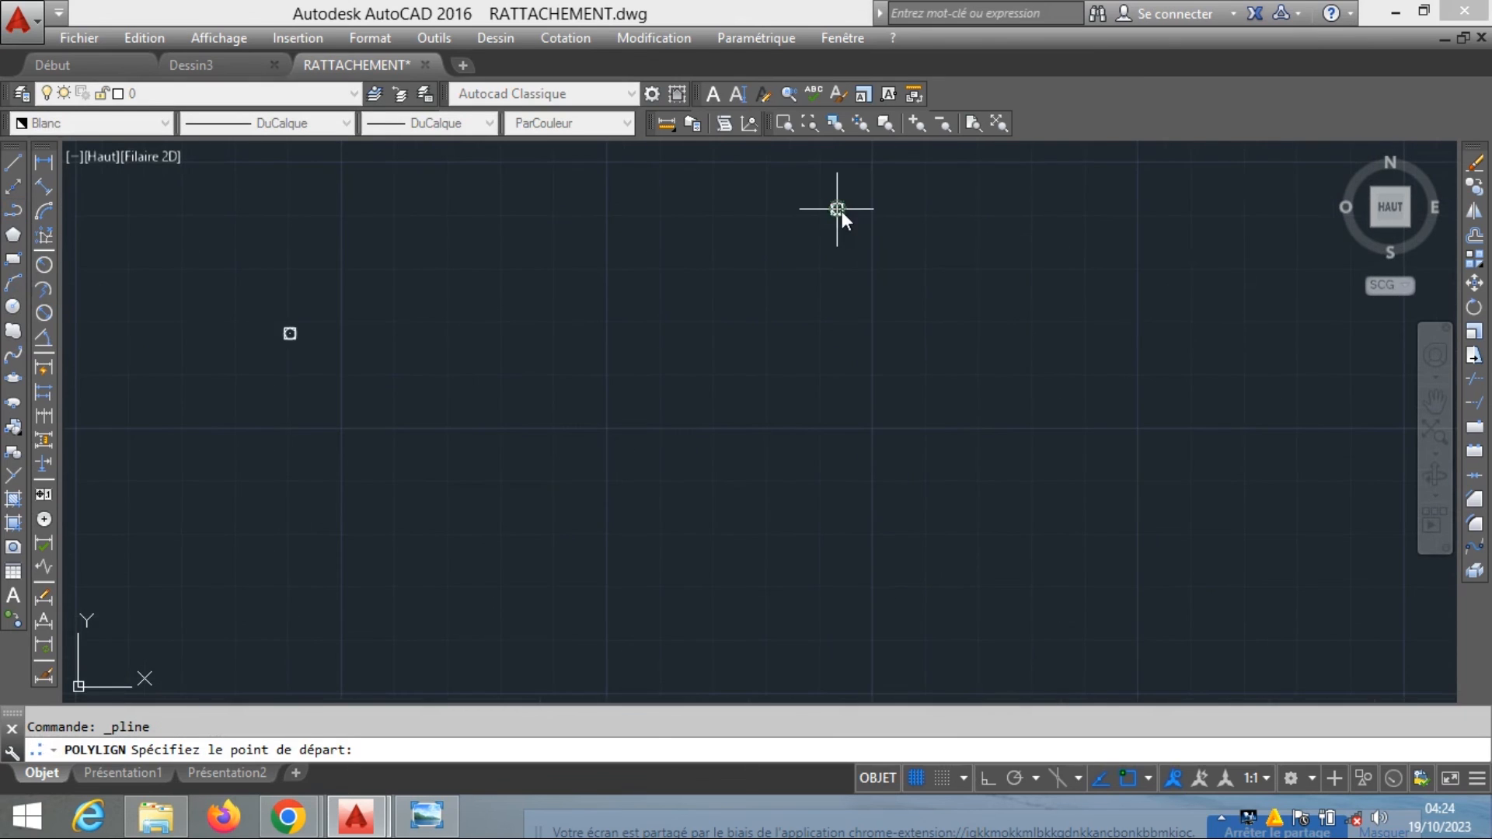
pyautogui.click(837, 209)
# Try to extend the polyline through B2 straight to the parcel's southwest corner point, skipping the southernmost corner
pyautogui.scroll(-3, 838, 210)
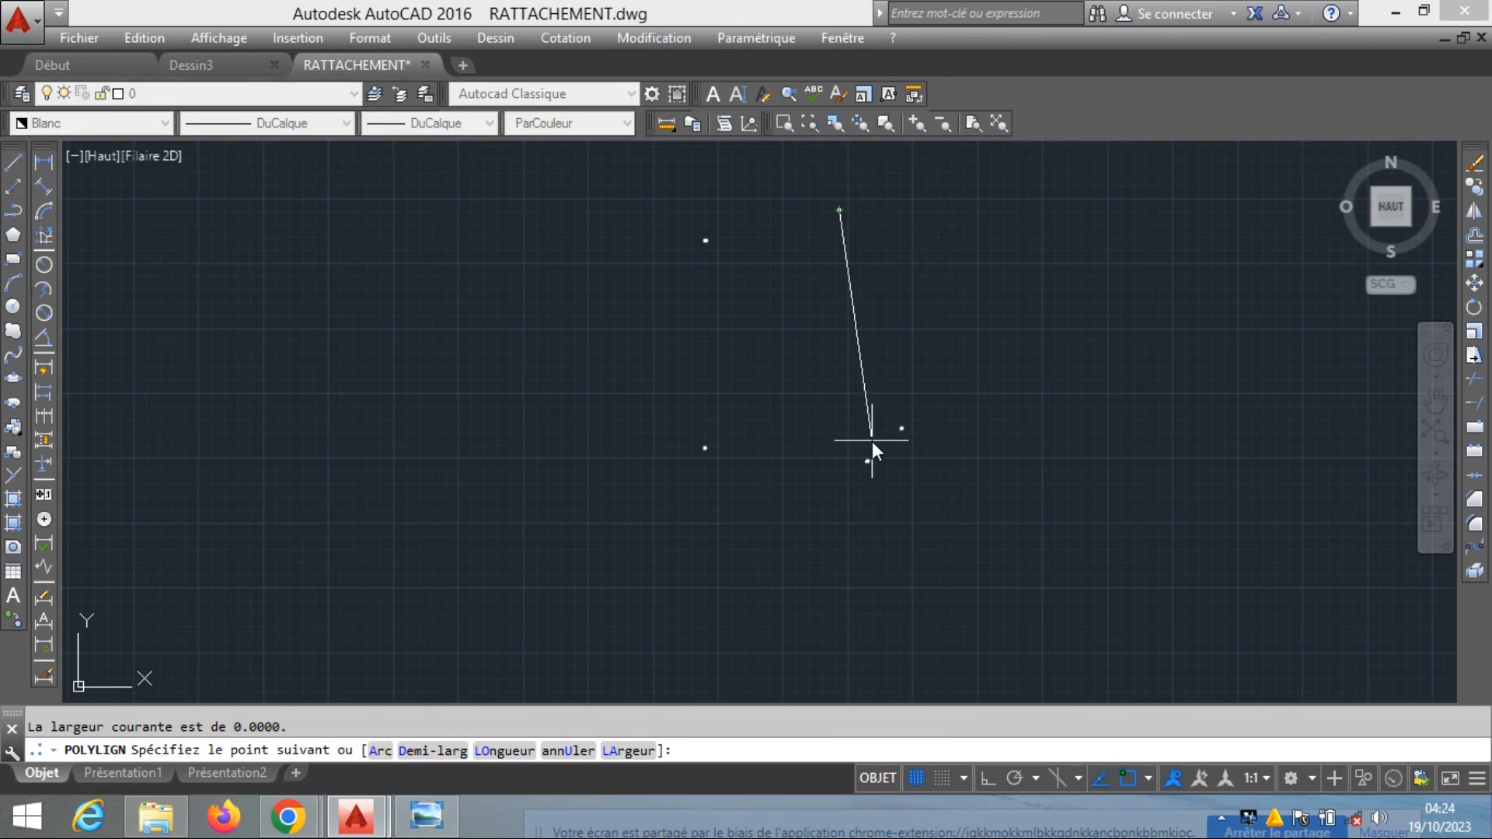
pyautogui.scroll(6, 900, 435)
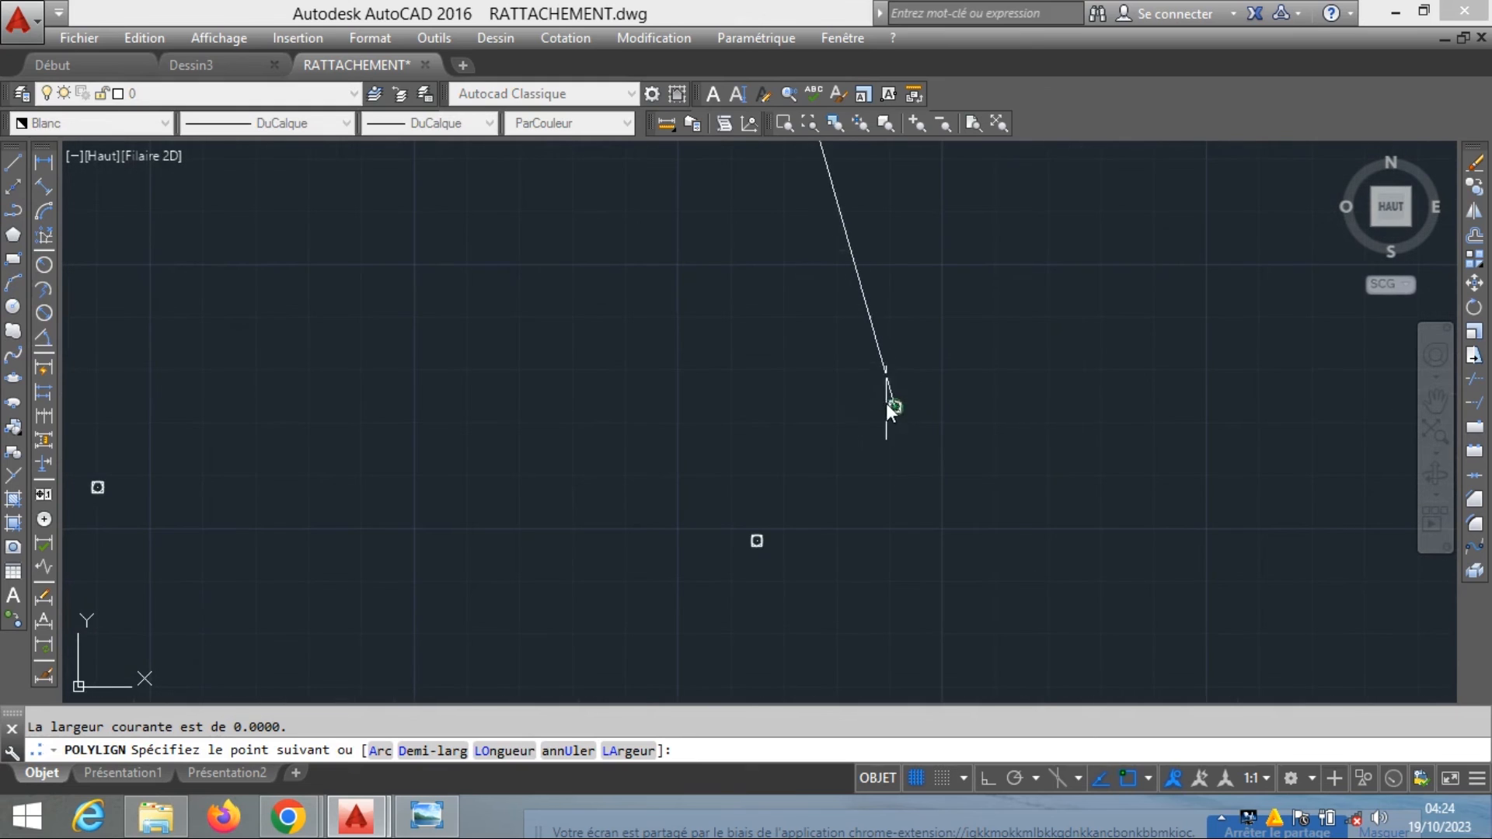
pyautogui.click(896, 408)
pyautogui.scroll(-4, 898, 412)
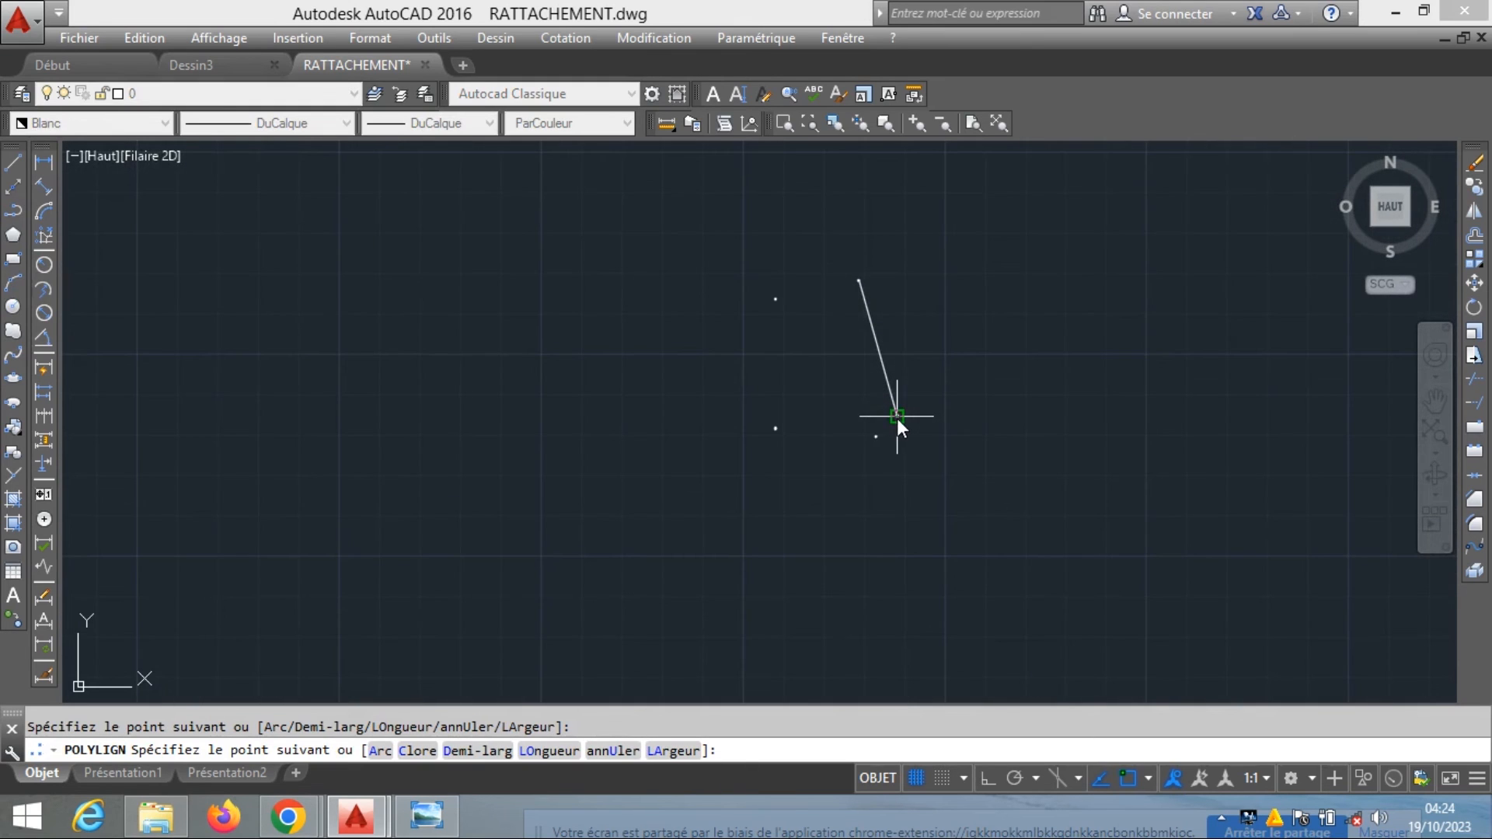
pyautogui.scroll(4, 833, 422)
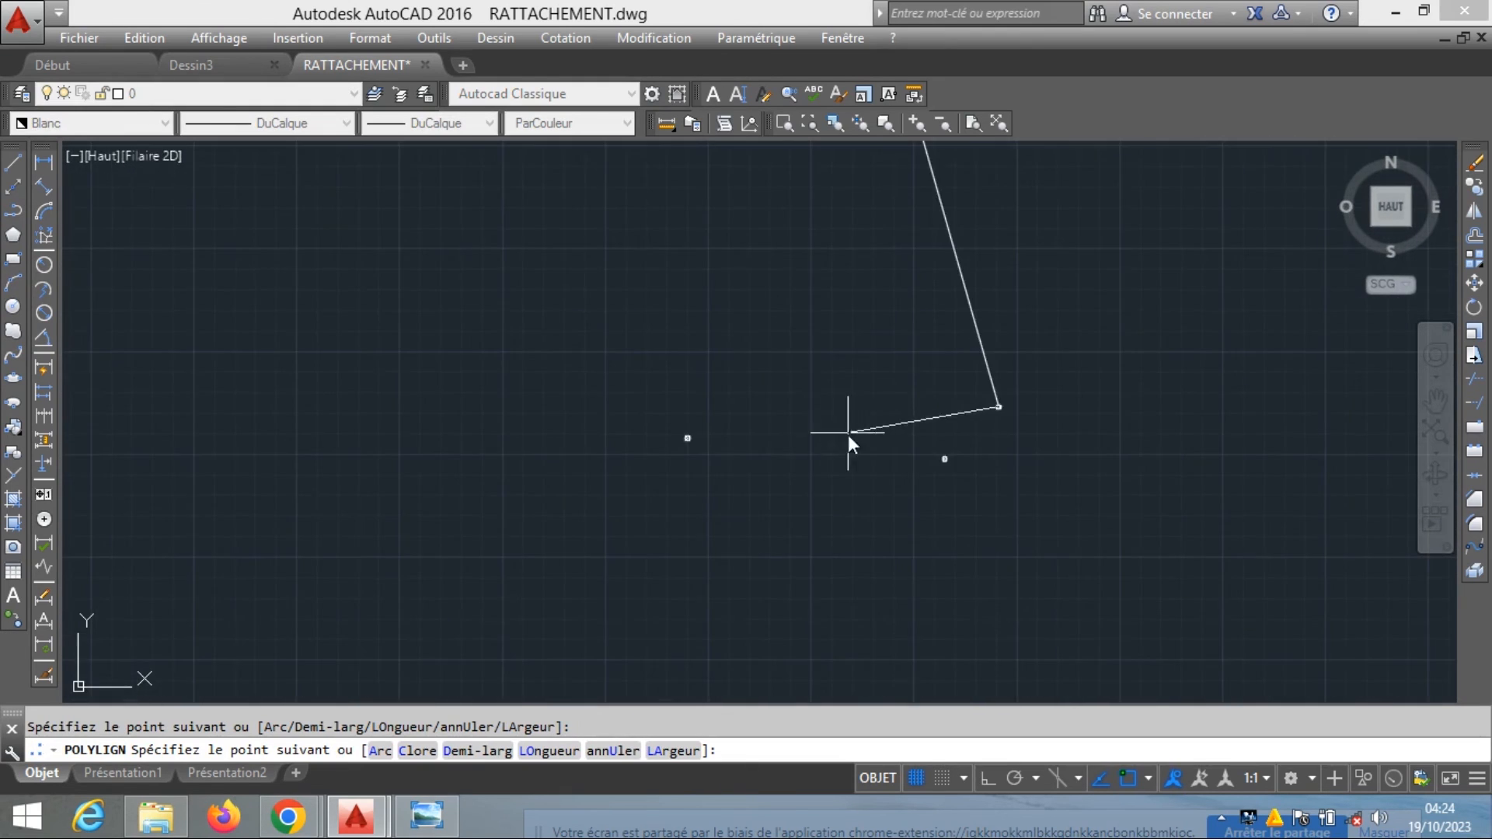
pyautogui.click(687, 438)
pyautogui.scroll(-5, 696, 442)
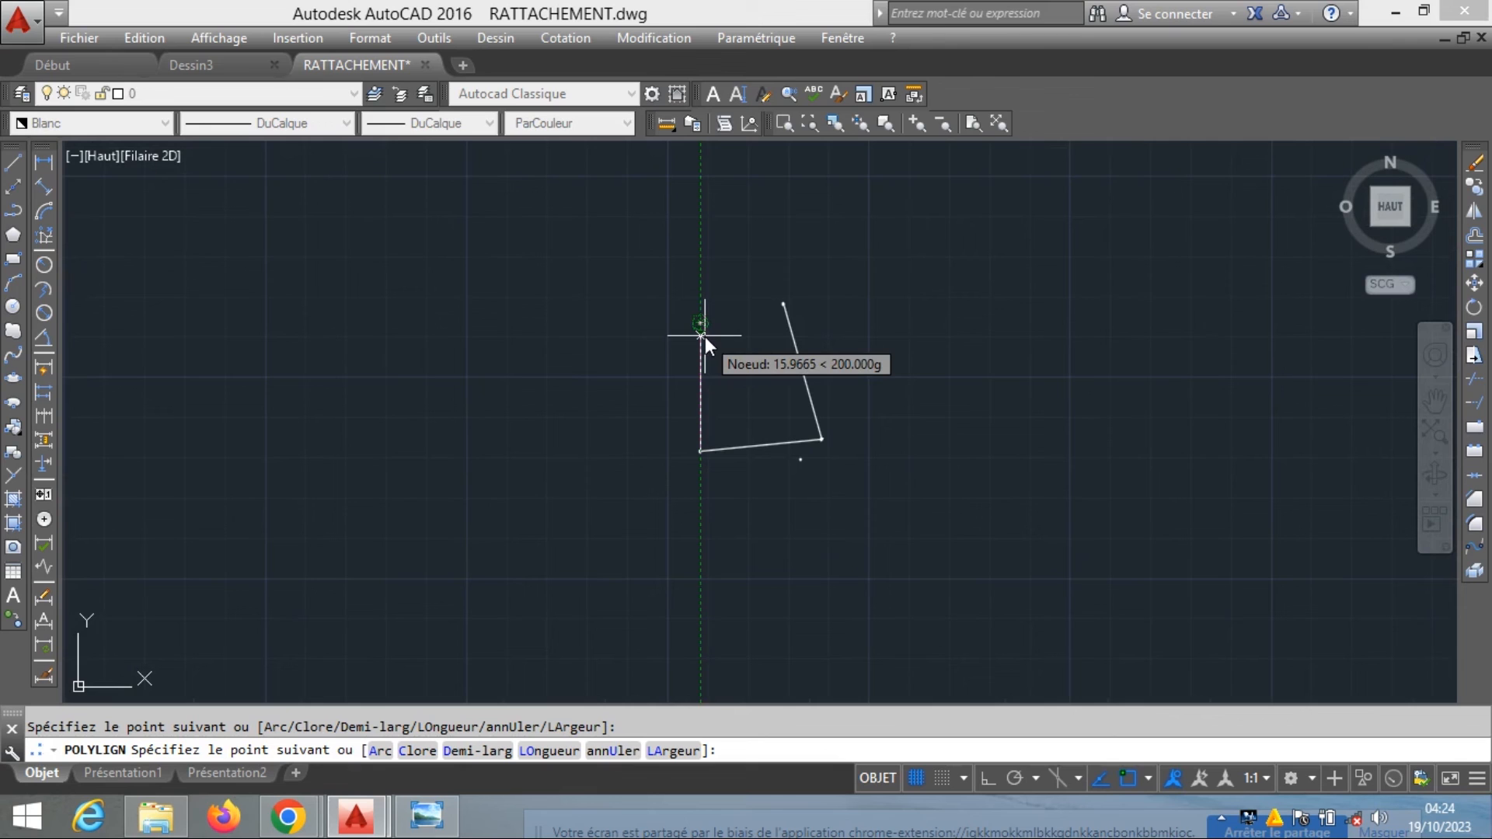
# Undo the last two polyline segments within the command, back to the start point B1
pyautogui.scroll(4, 703, 426)
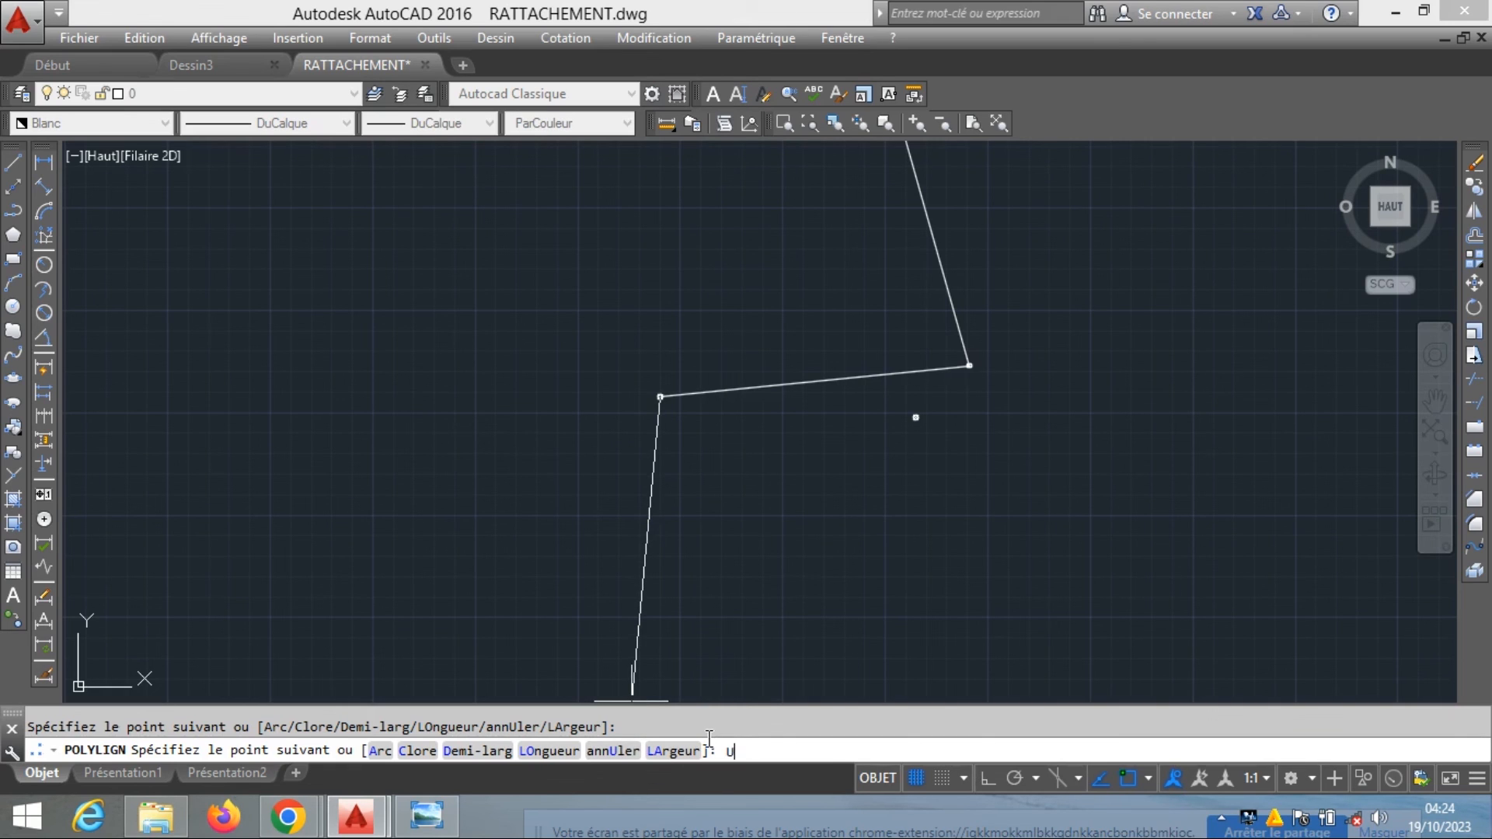
pyautogui.press('Return')
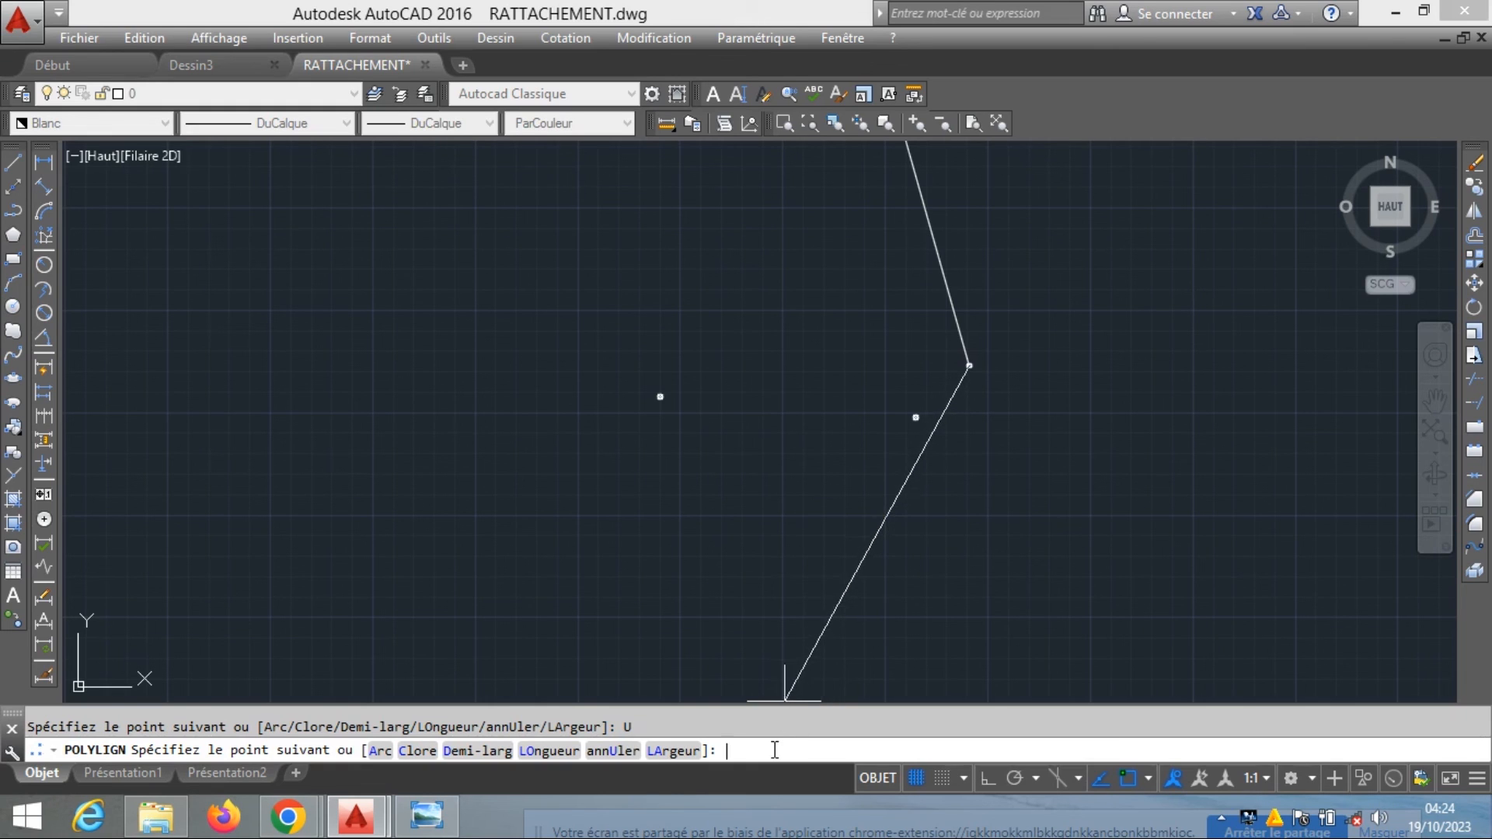
pyautogui.press('Return')
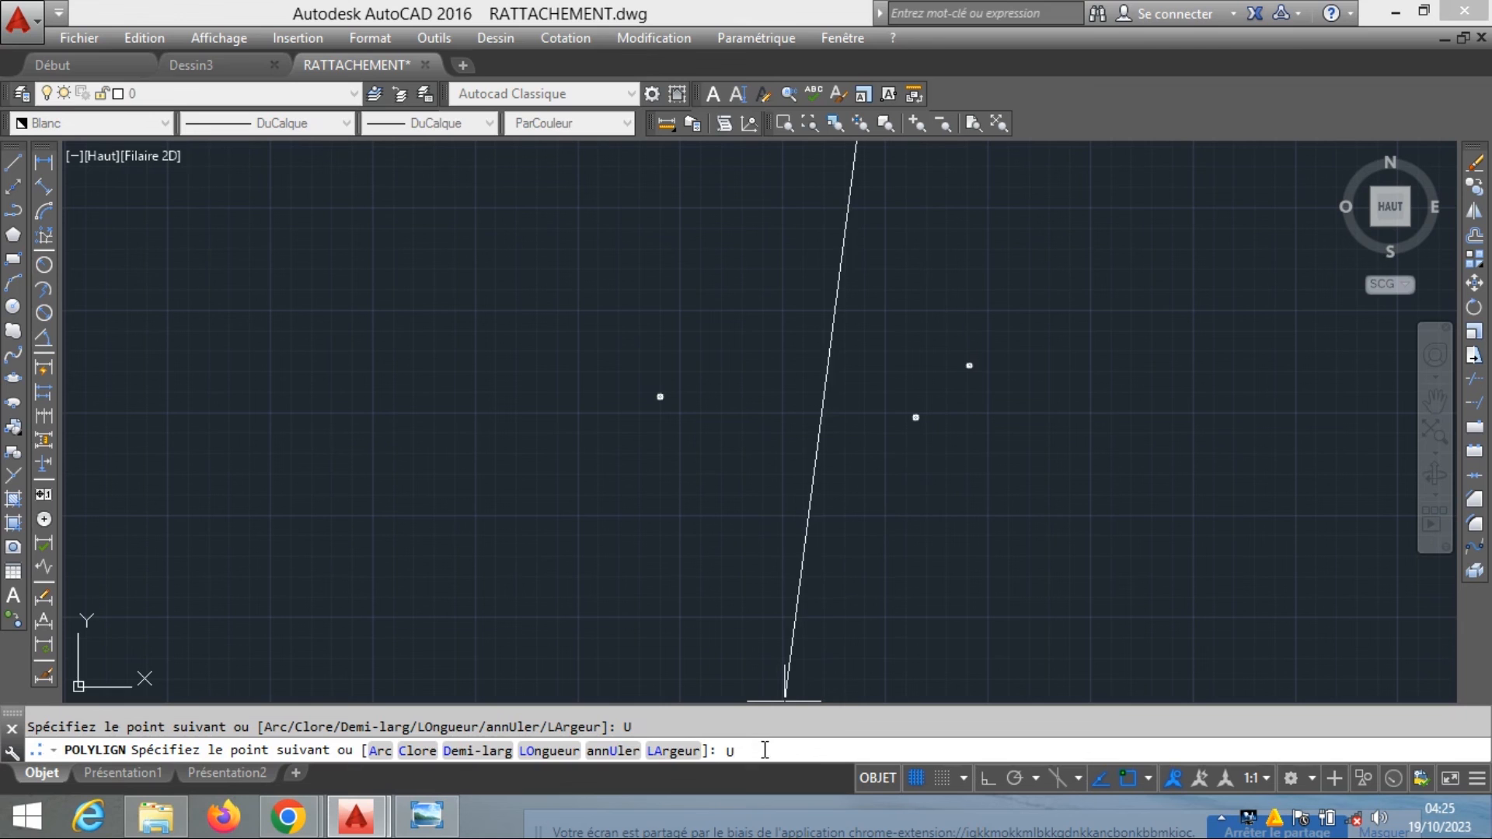
# Draw the first polyline segment again from B1 to corner point B2
pyautogui.scroll(-2, 842, 612)
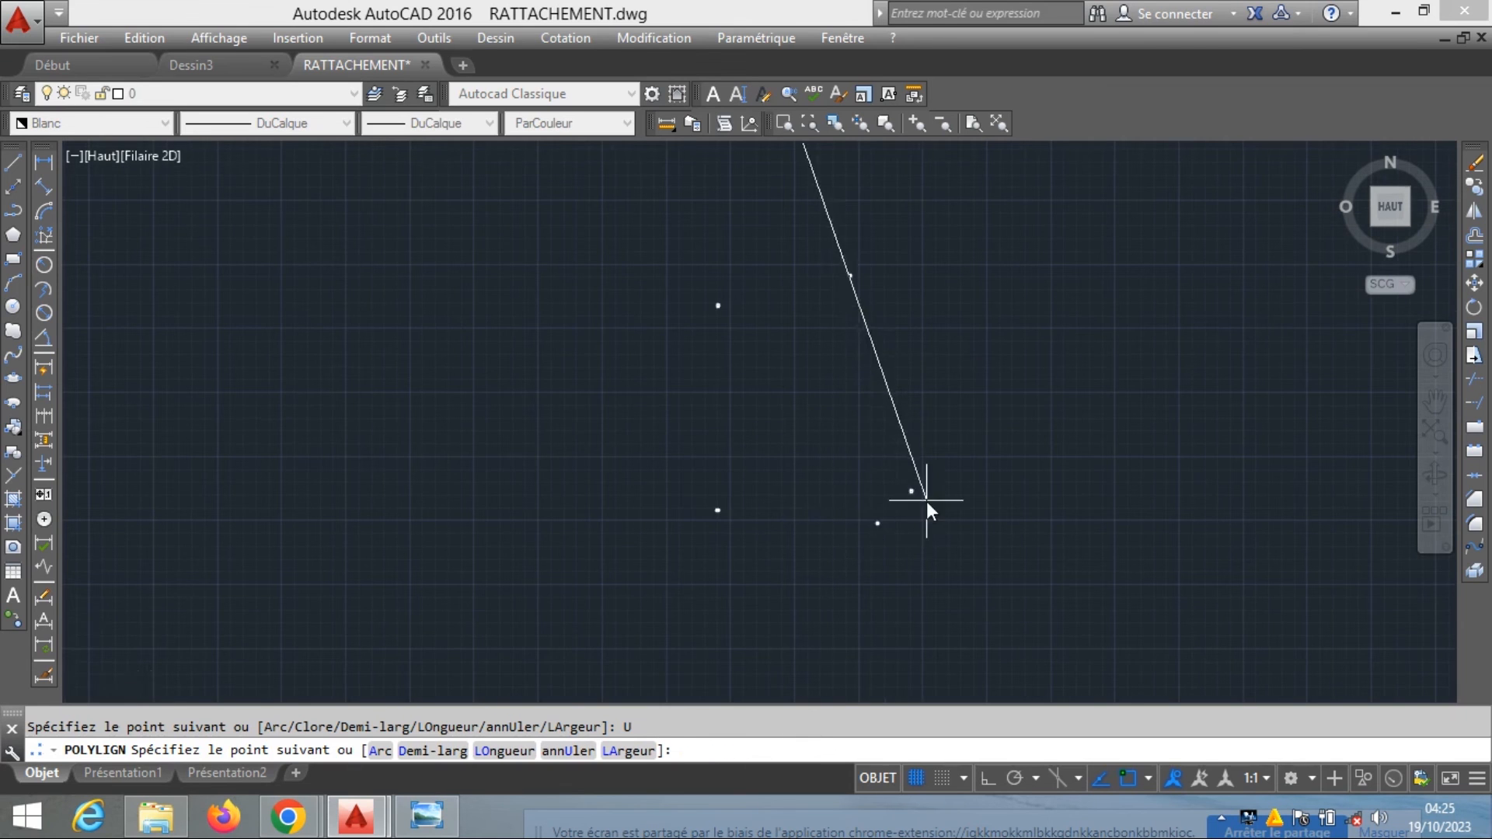
pyautogui.scroll(2, 891, 489)
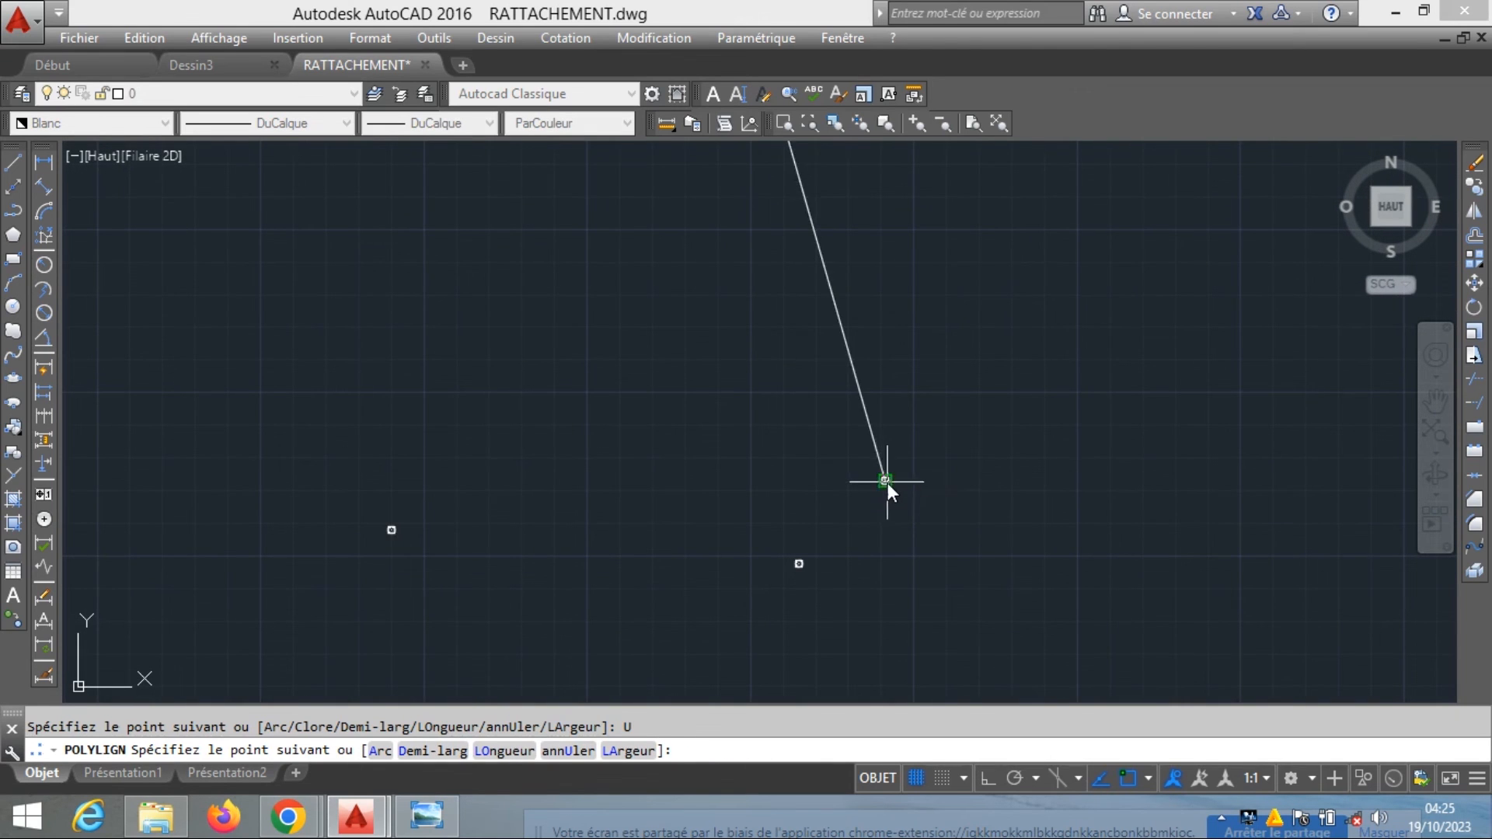
pyautogui.click(887, 483)
# Try to continue the polyline from B2 to the southwest corner point and through several stray points outside the parcel
pyautogui.scroll(-5, 810, 484)
pyautogui.scroll(4, 816, 519)
pyautogui.click(816, 519)
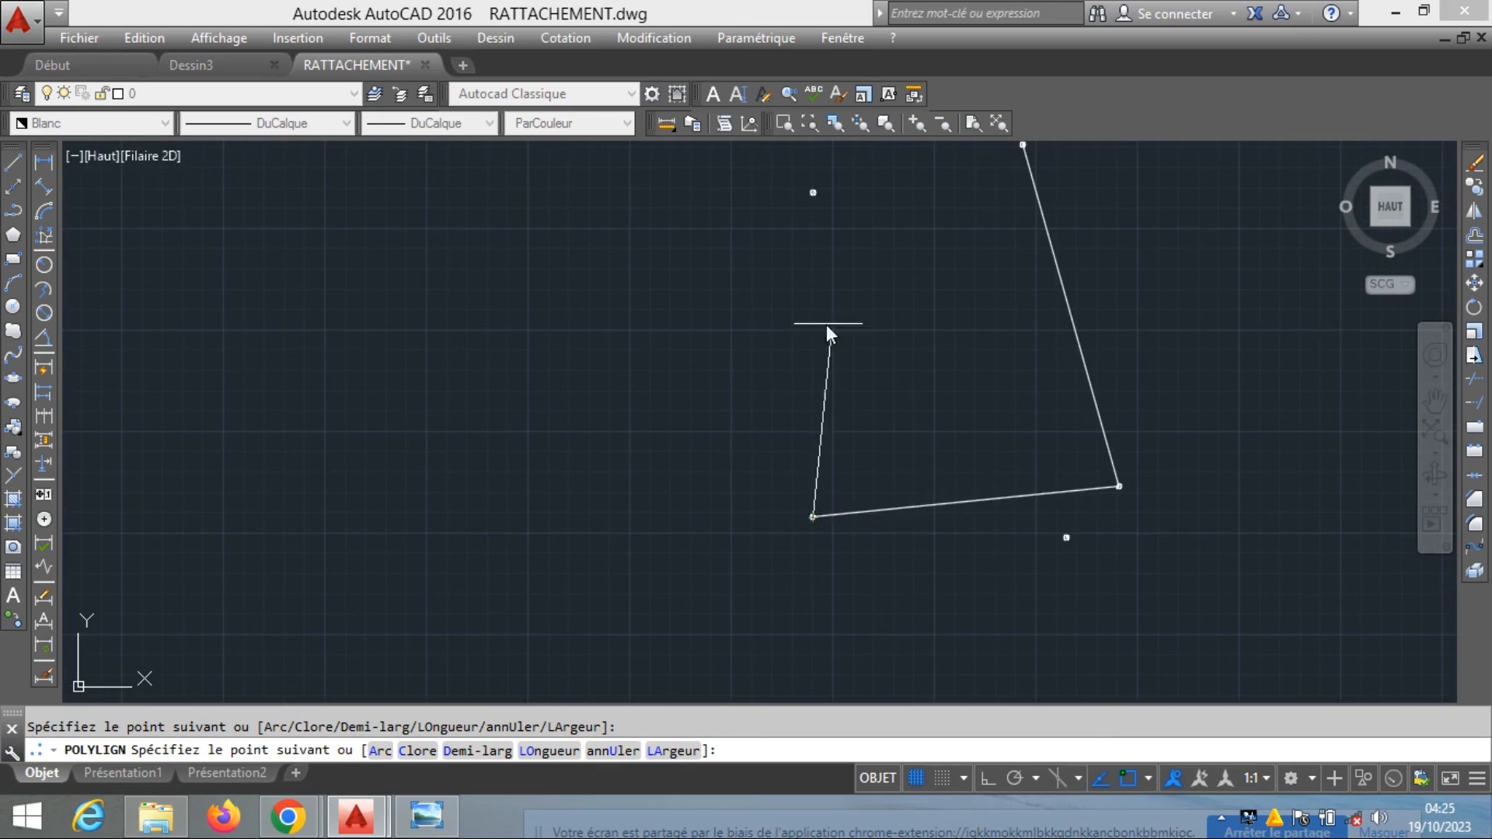
pyautogui.moveTo(802, 275); pyautogui.dragTo(828, 318, button='middle')
pyautogui.click(729, 403)
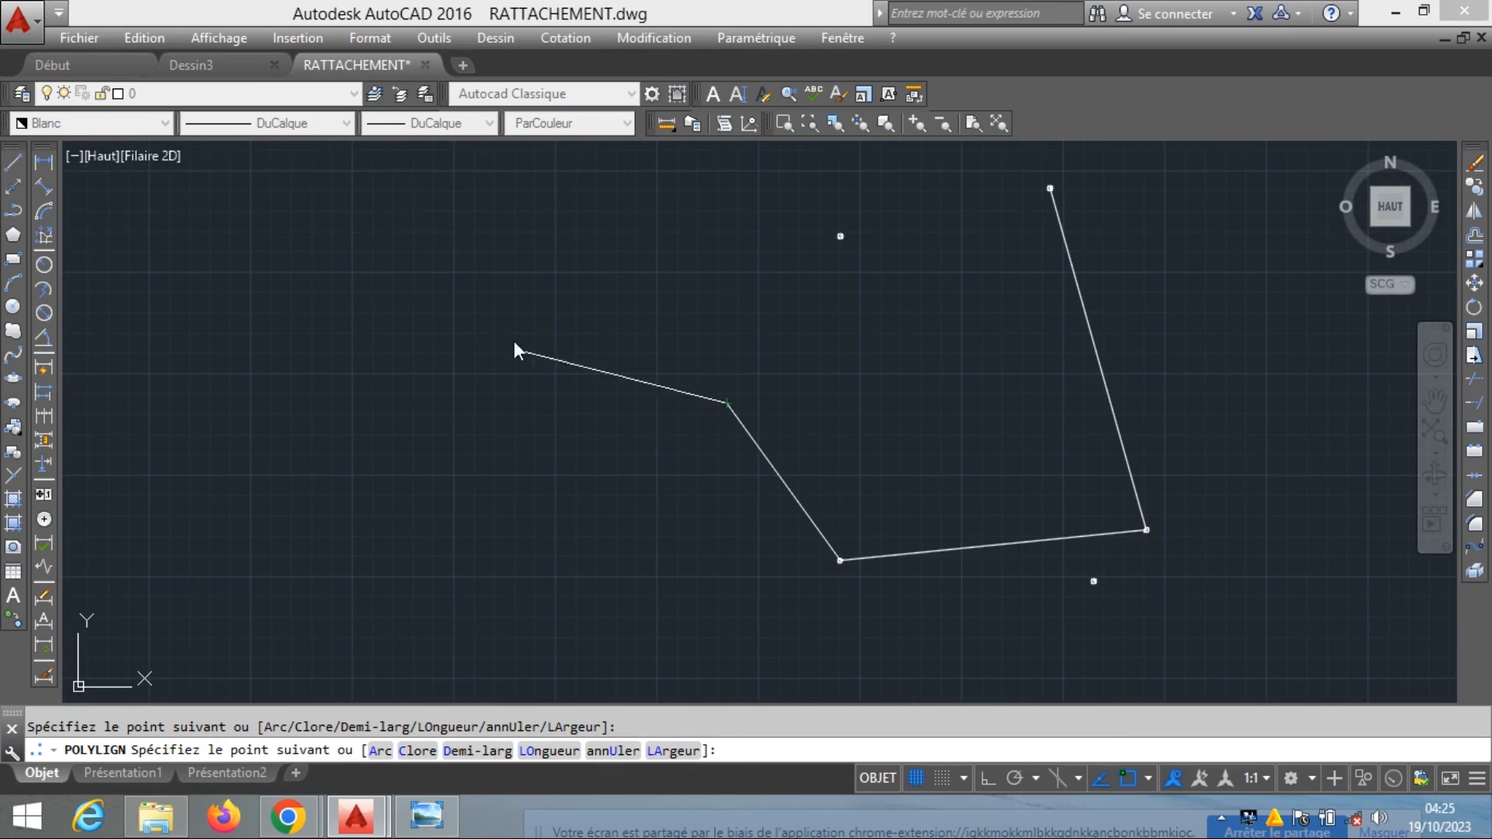
pyautogui.click(744, 337)
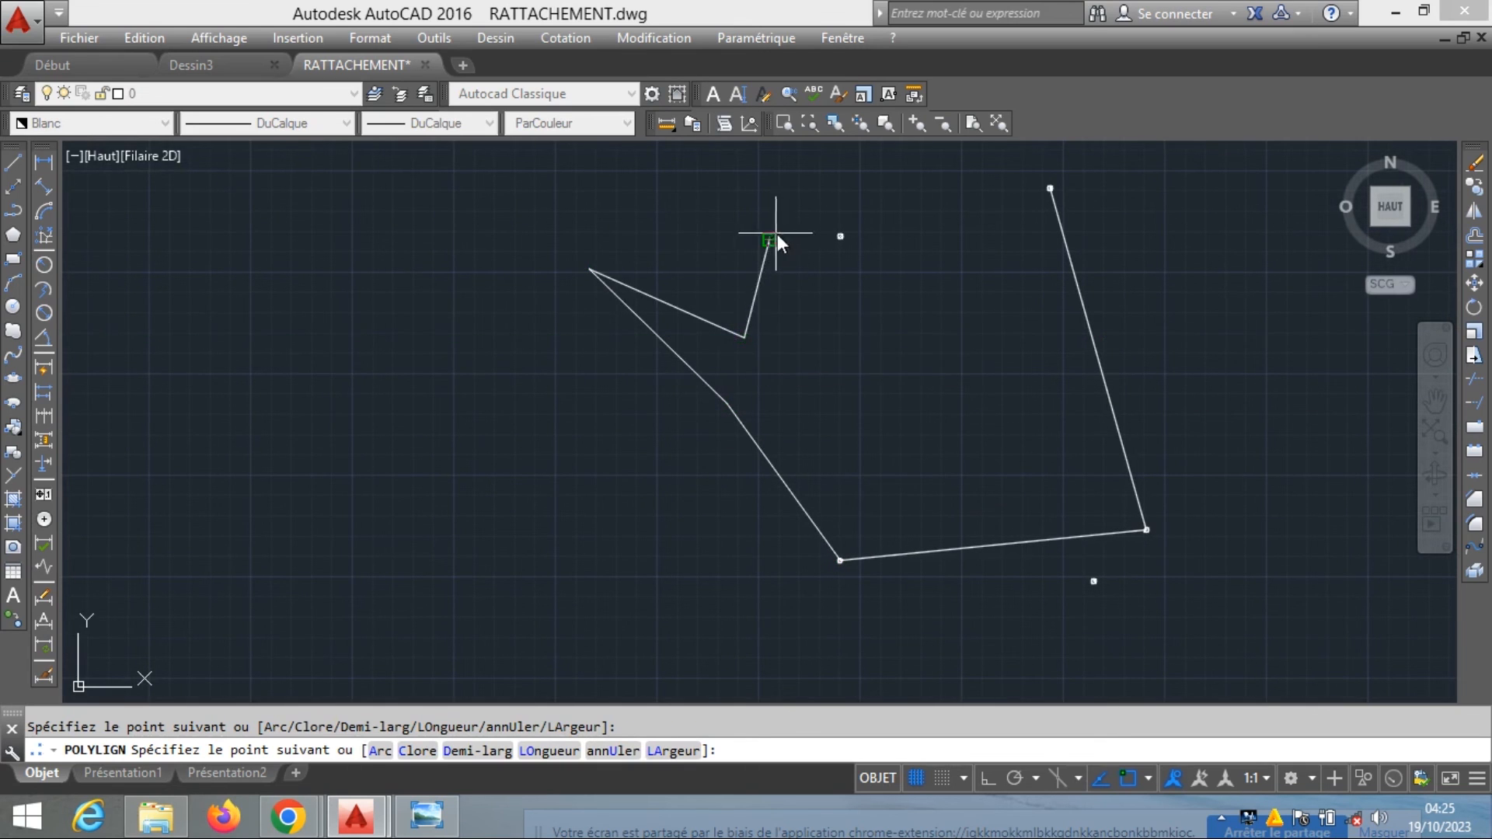
pyautogui.click(768, 240)
pyautogui.scroll(2, 809, 265)
pyautogui.scroll(-4, 811, 277)
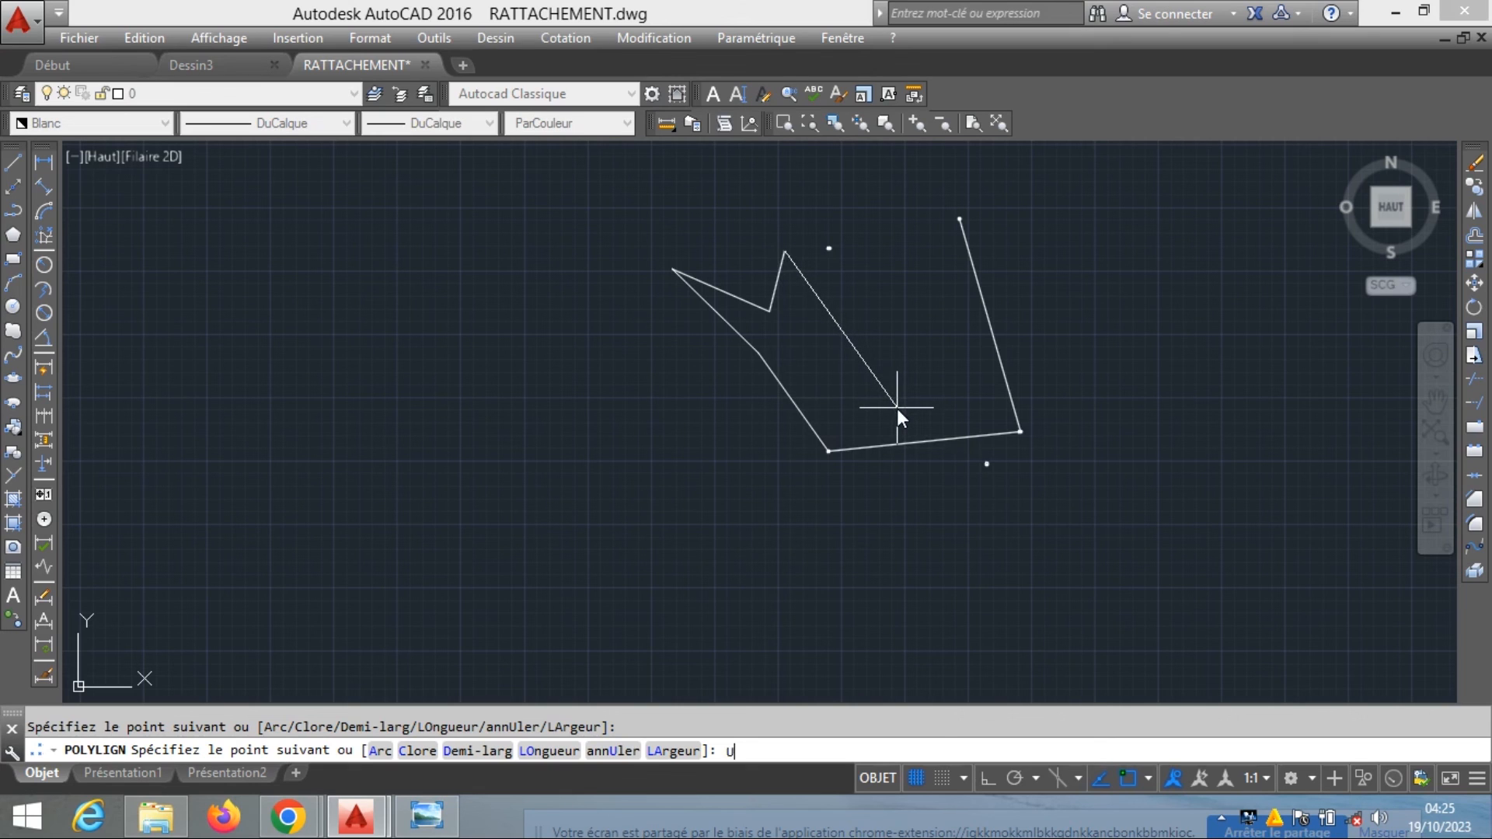
# Undo the wrong polyline segments one by one within the command, back to corner B2
pyautogui.write('U')
pyautogui.press('Return')
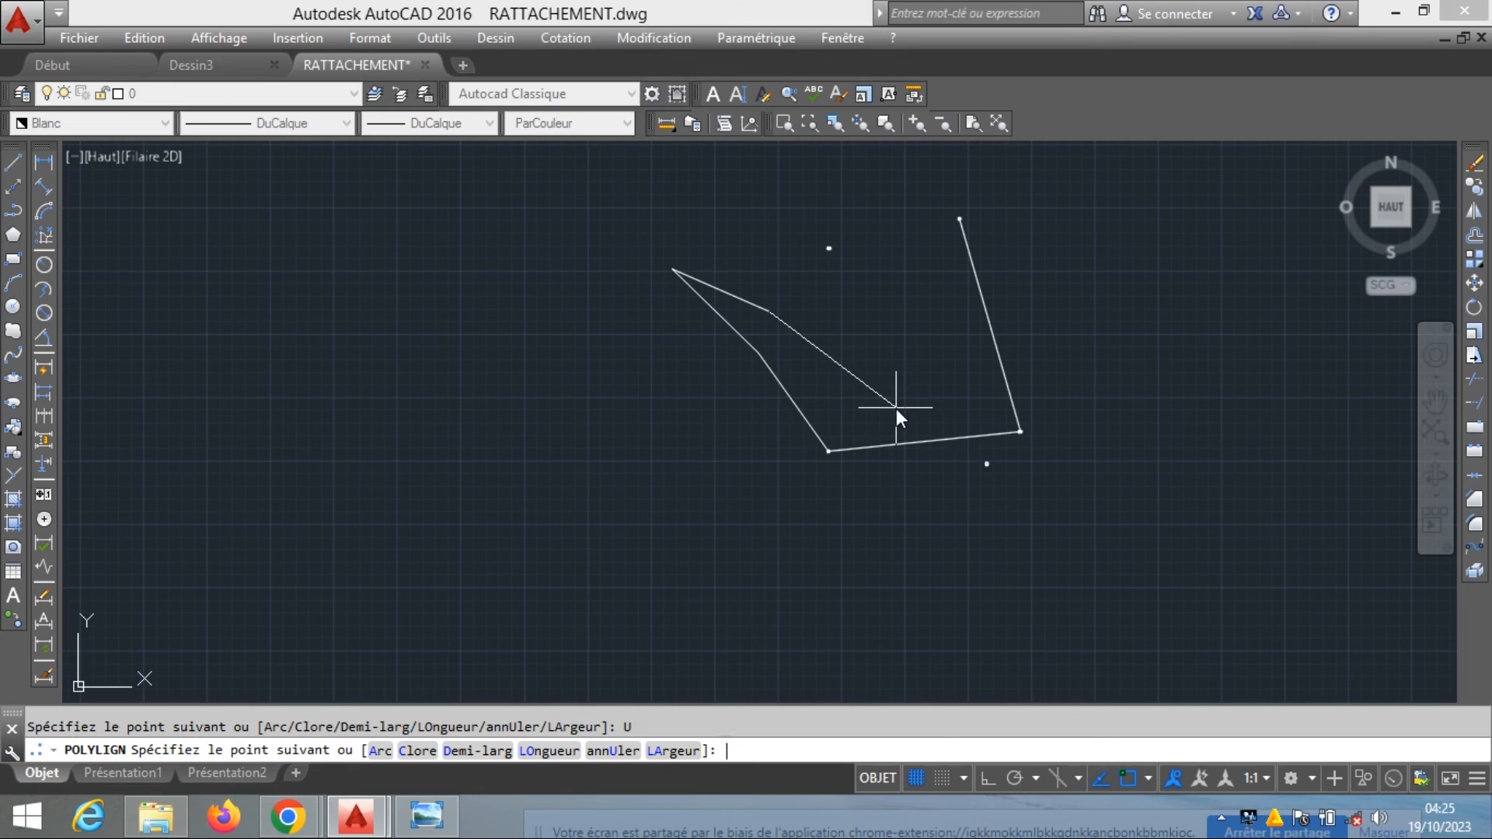
pyautogui.write('U')
pyautogui.press('Return')
pyautogui.write('U')
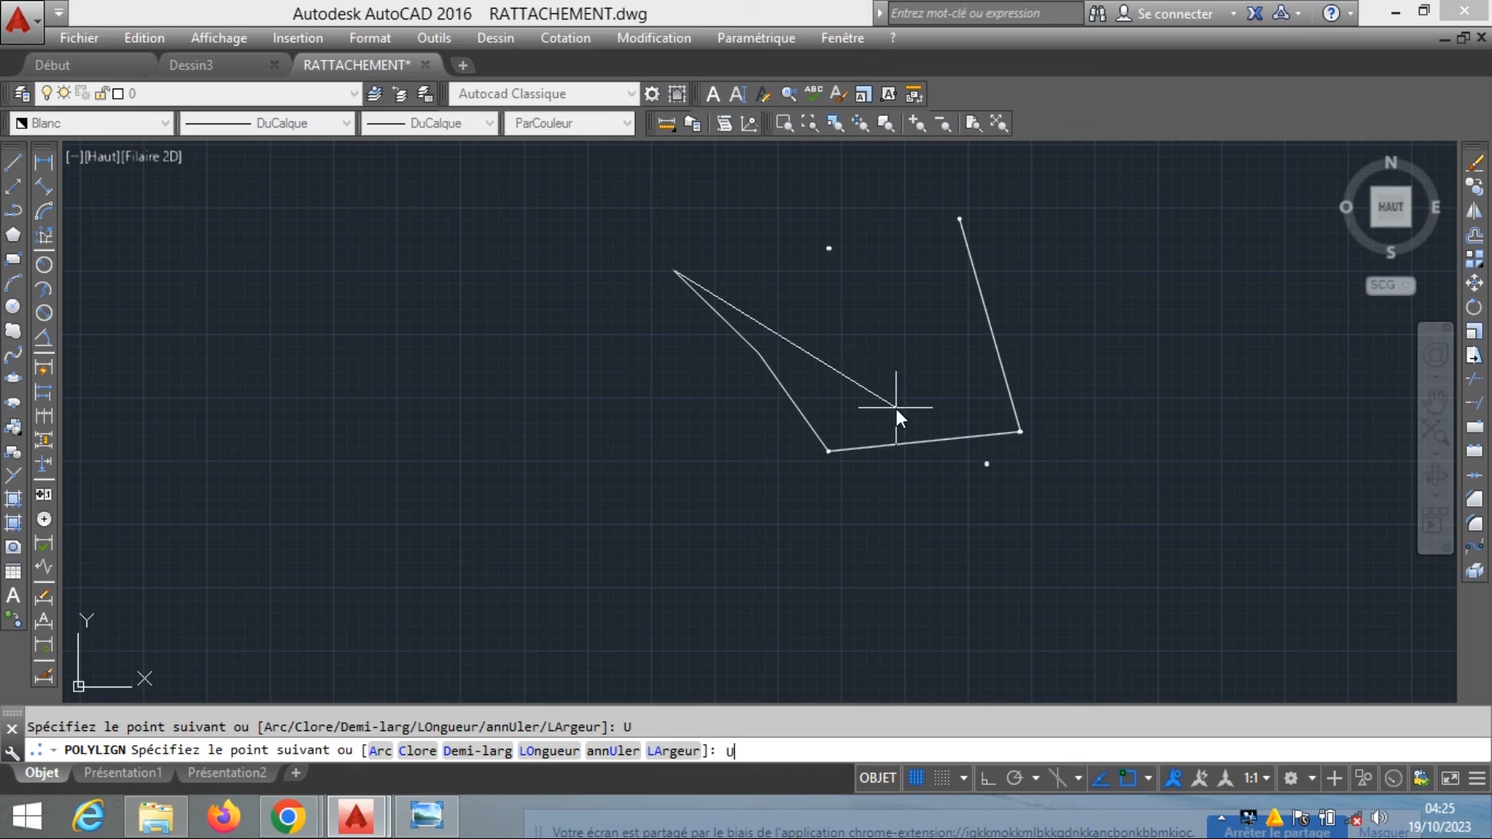
pyautogui.press('Return')
pyautogui.write('U')
pyautogui.press('Return')
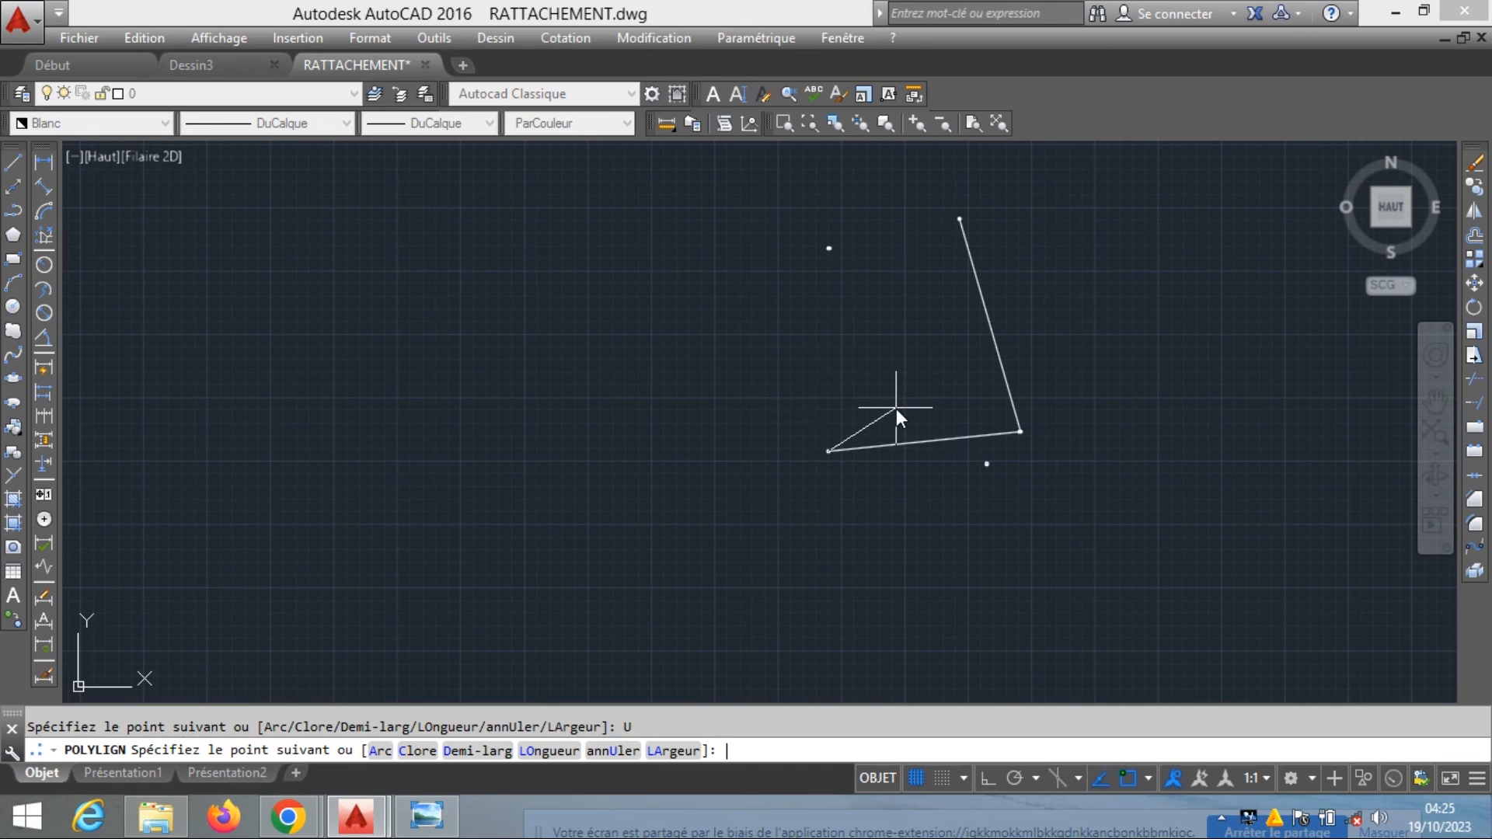
pyautogui.write('U')
pyautogui.press('Return')
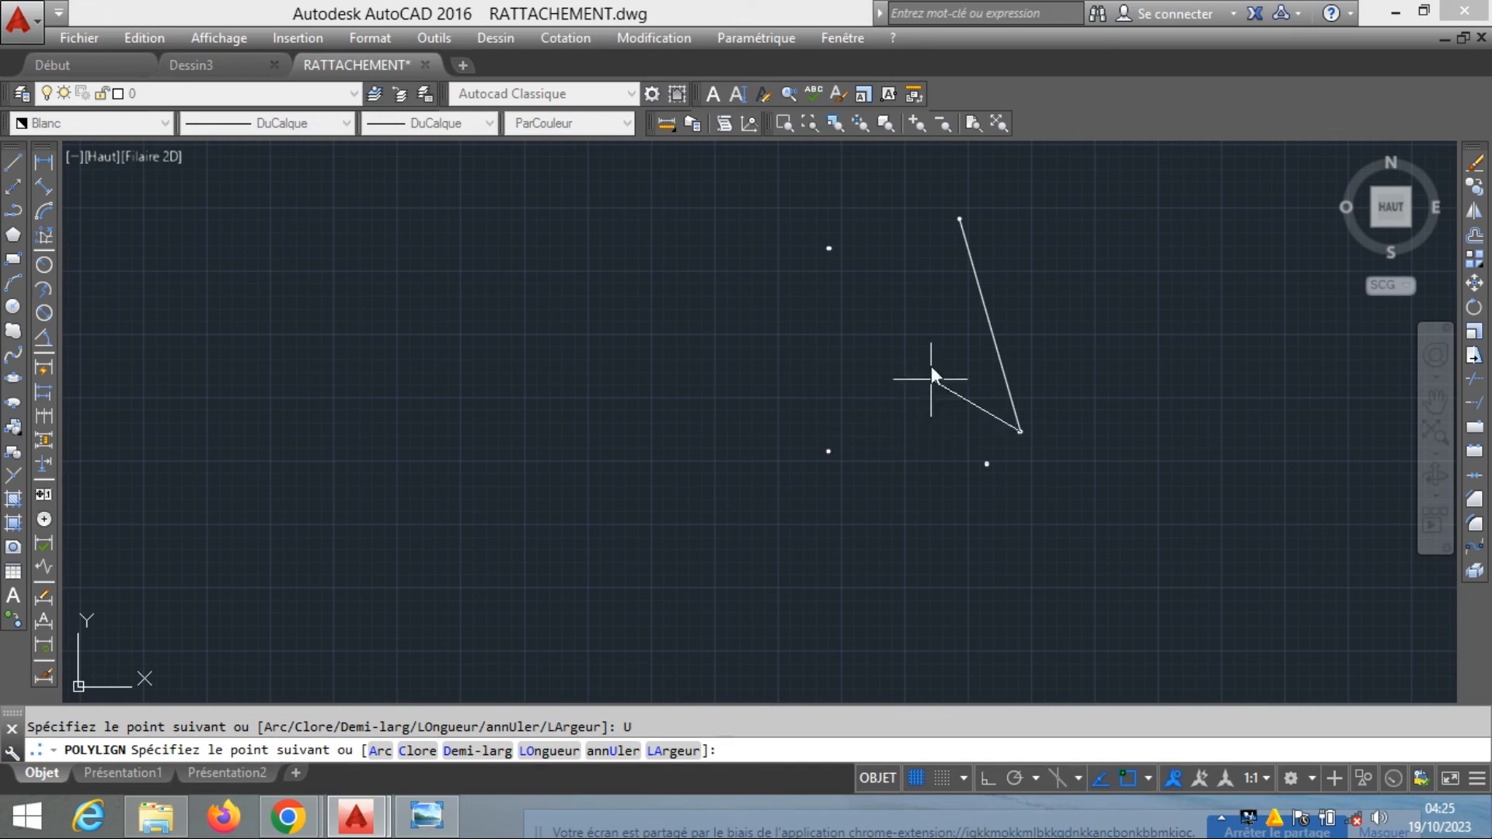
# Continue the polyline from B2 through the lower southeast corner point to the southwest corner point of the parcel
pyautogui.scroll(10, 972, 459)
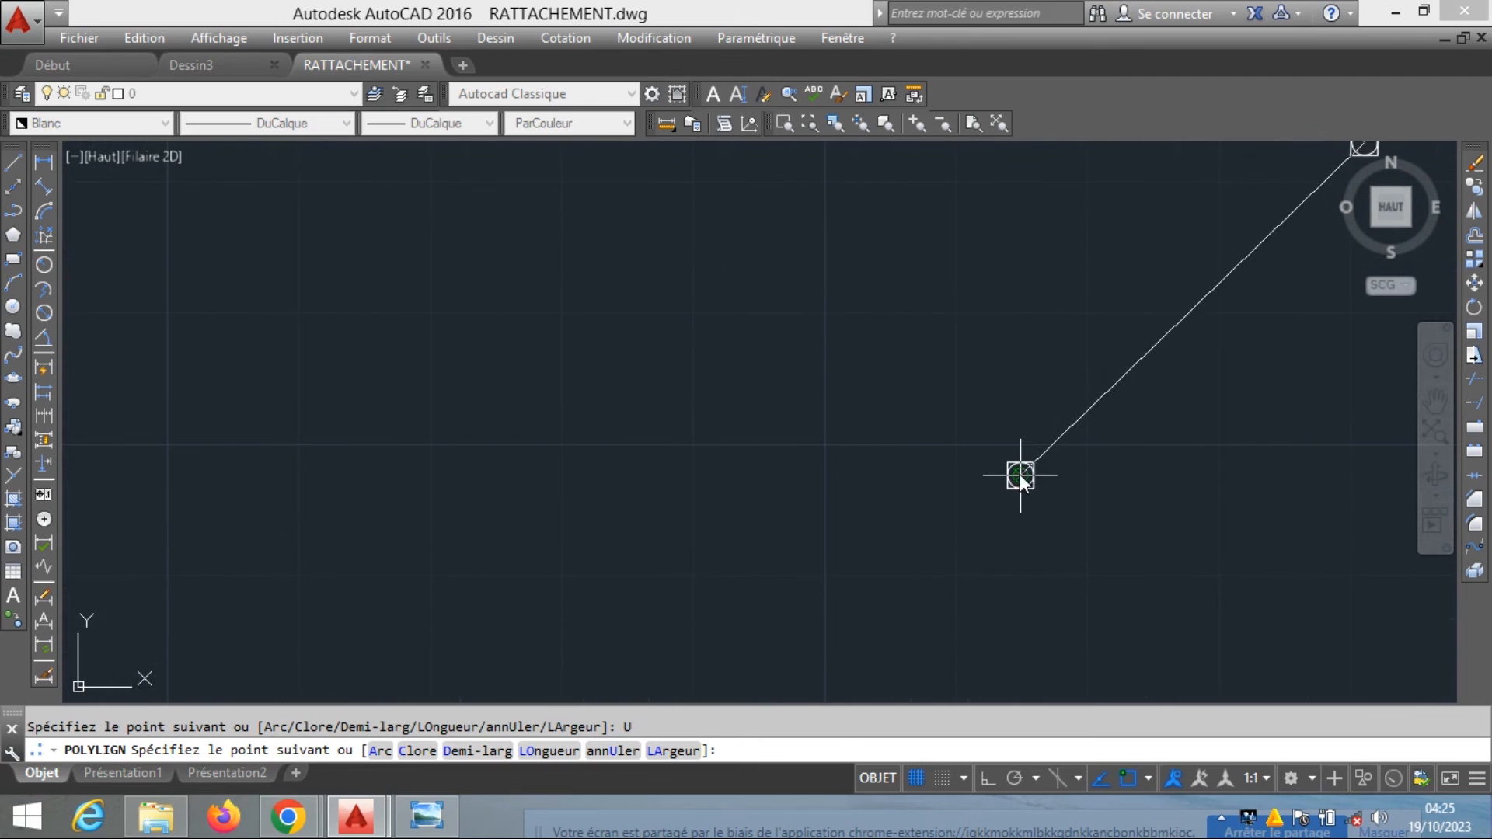
pyautogui.click(1018, 474)
pyautogui.scroll(-6, 1018, 475)
pyautogui.scroll(6, 606, 437)
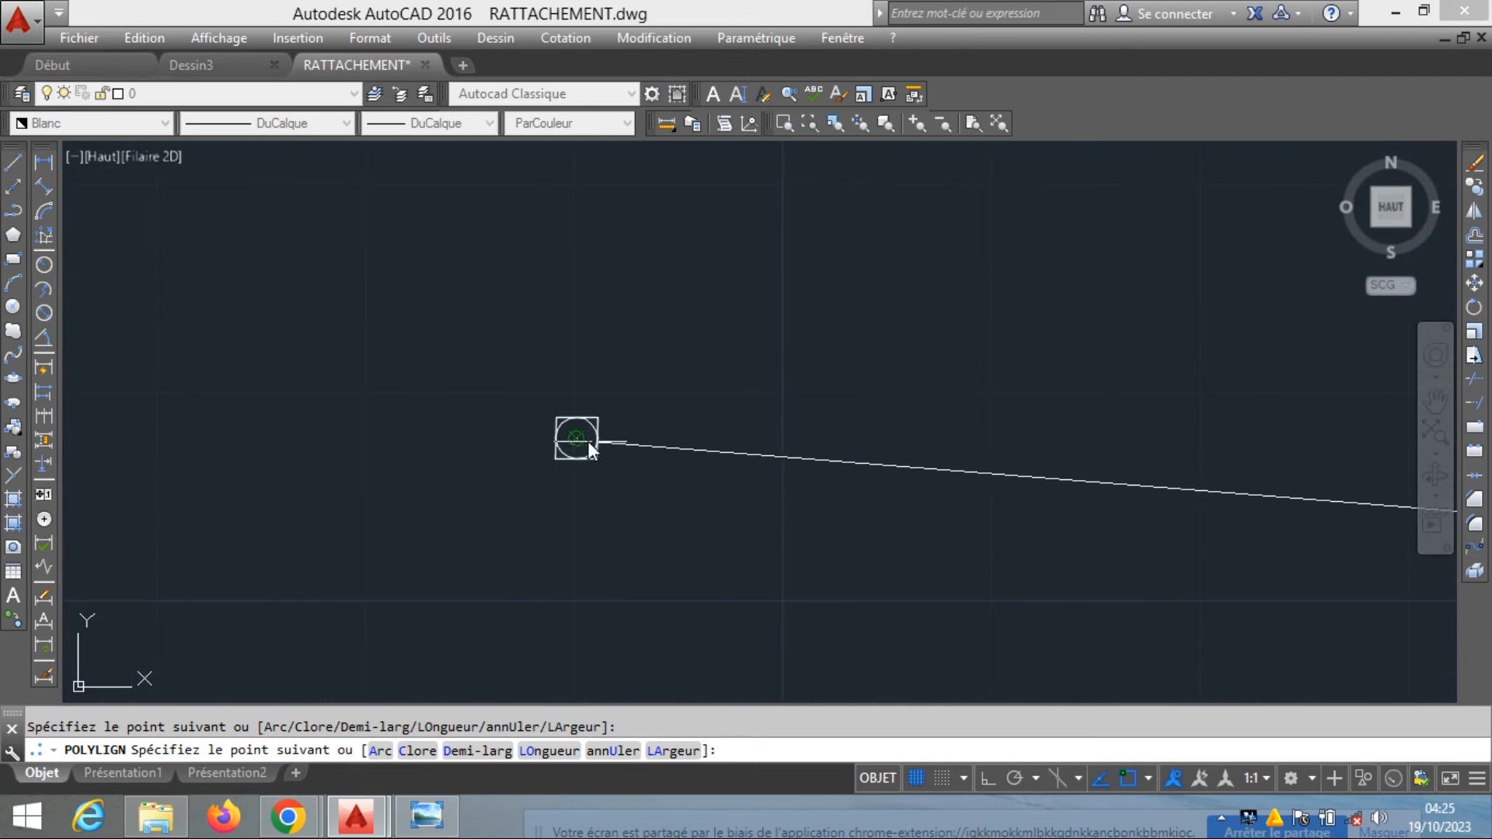
pyautogui.scroll(-8, 576, 445)
pyautogui.click(648, 500)
pyautogui.moveTo(657, 342); pyautogui.dragTo(667, 494, button='middle')
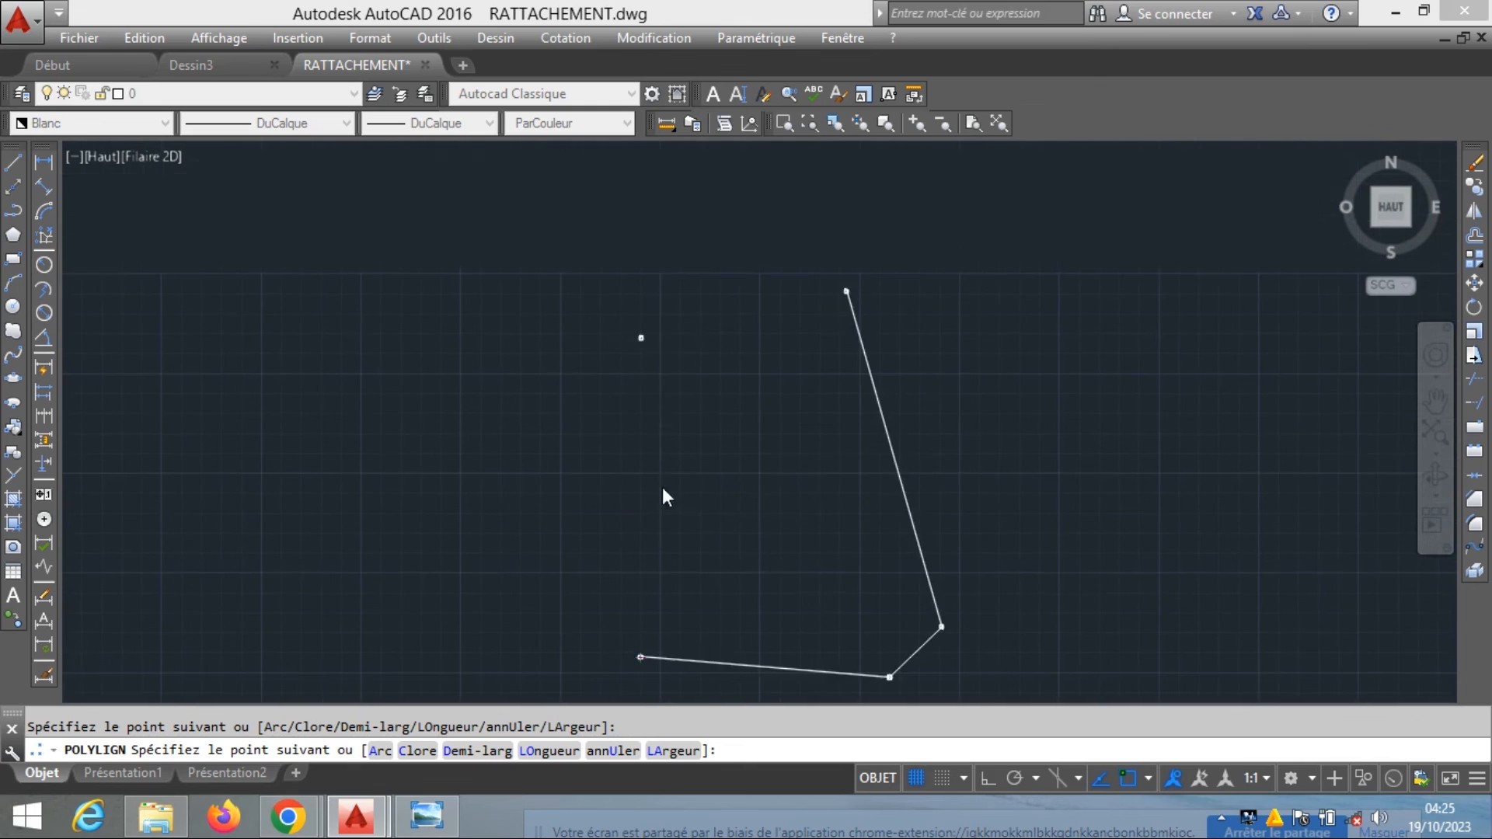
# Extend the polyline to the northwest corner point and close the parcel outline back to B1
pyautogui.scroll(5, 628, 365)
pyautogui.click(611, 314)
pyautogui.scroll(-4, 755, 293)
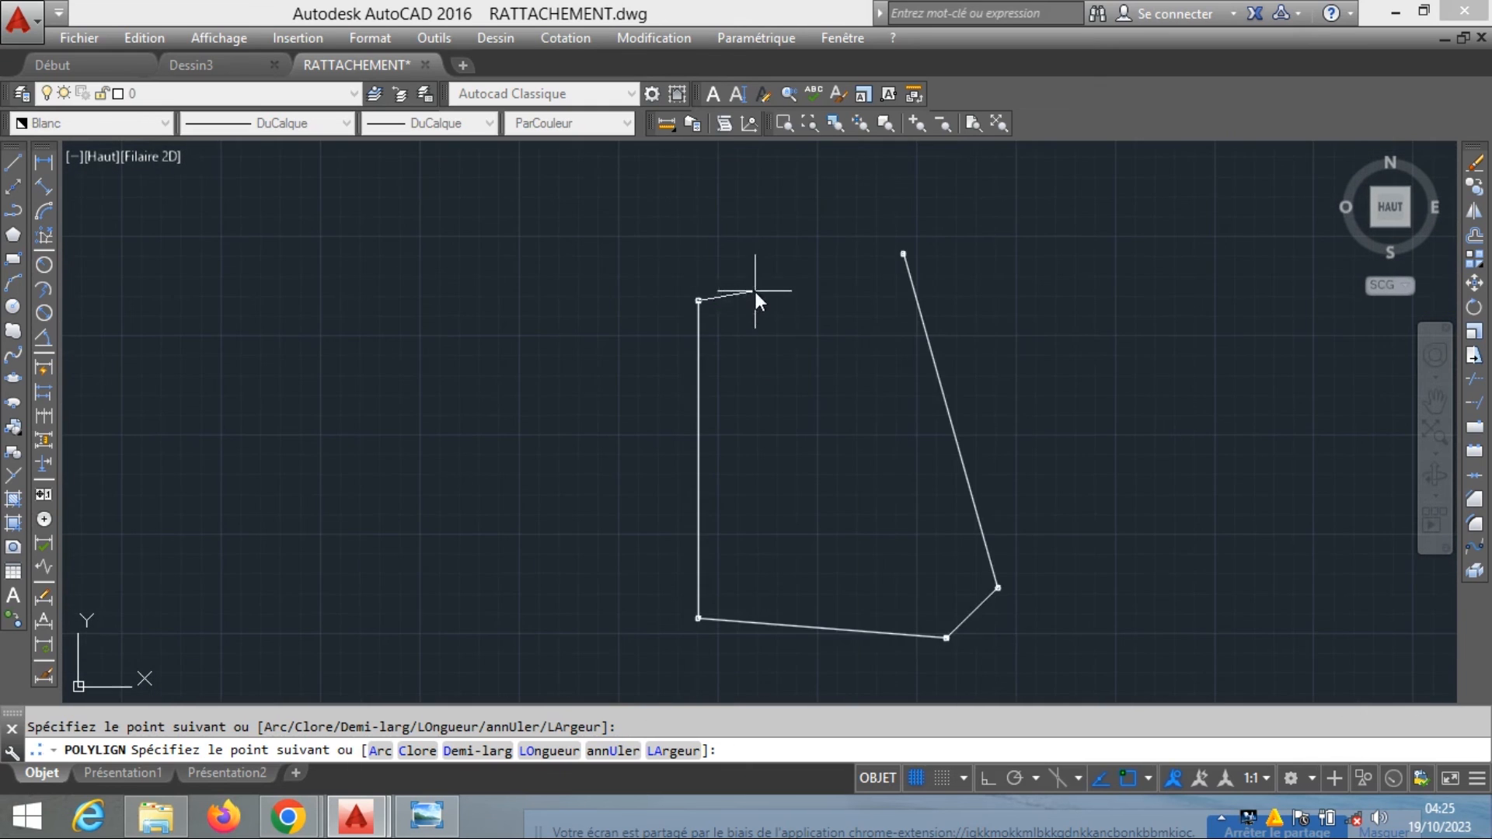
pyautogui.rightClick(799, 282)
pyautogui.click(847, 403)
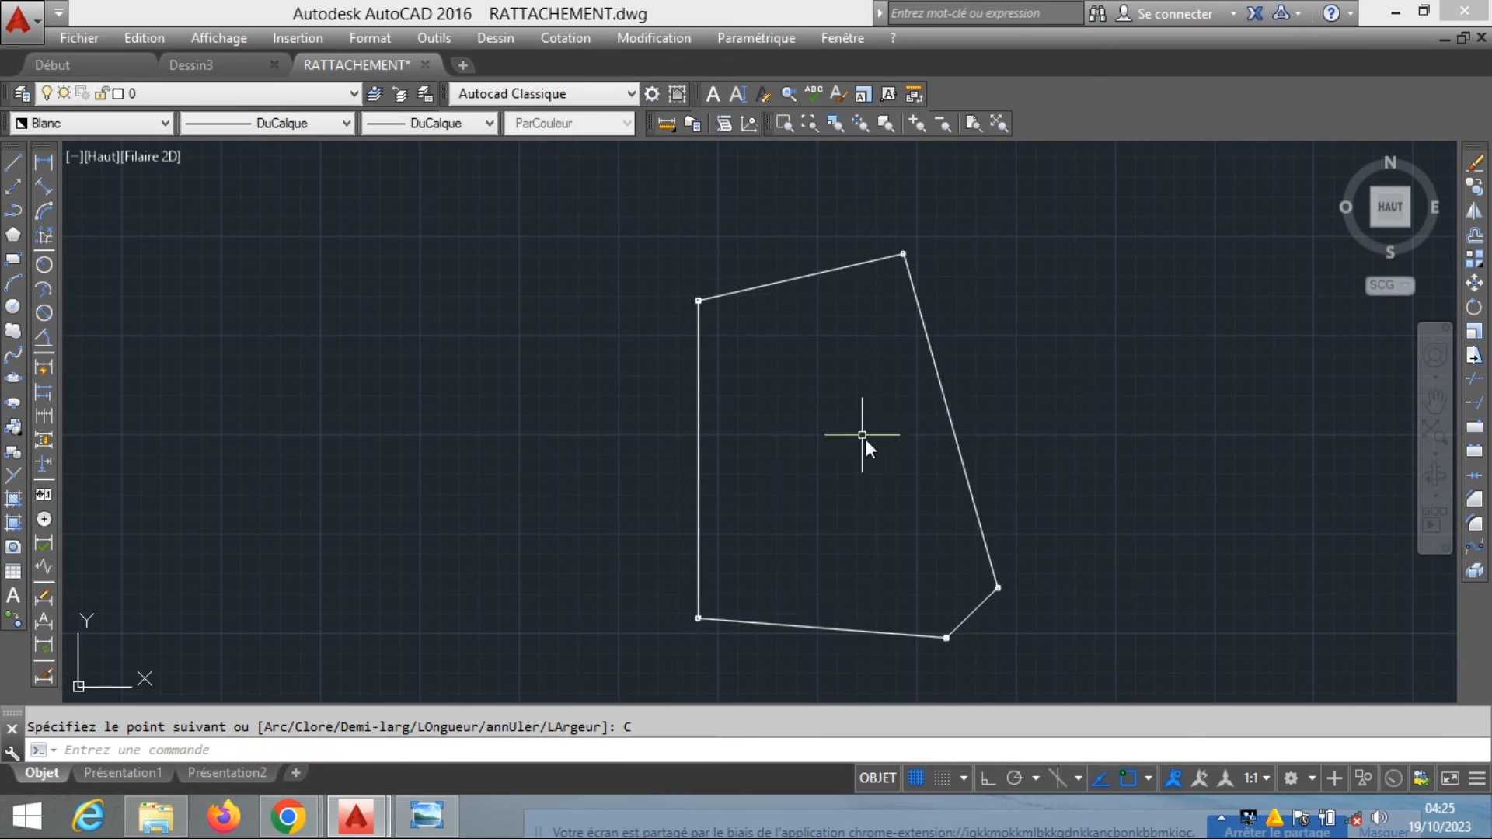
# Stretch the outline's lower southeast vertex off its corner point to a free position inside the parcel
pyautogui.scroll(-2, 874, 458)
pyautogui.scroll(3, 944, 571)
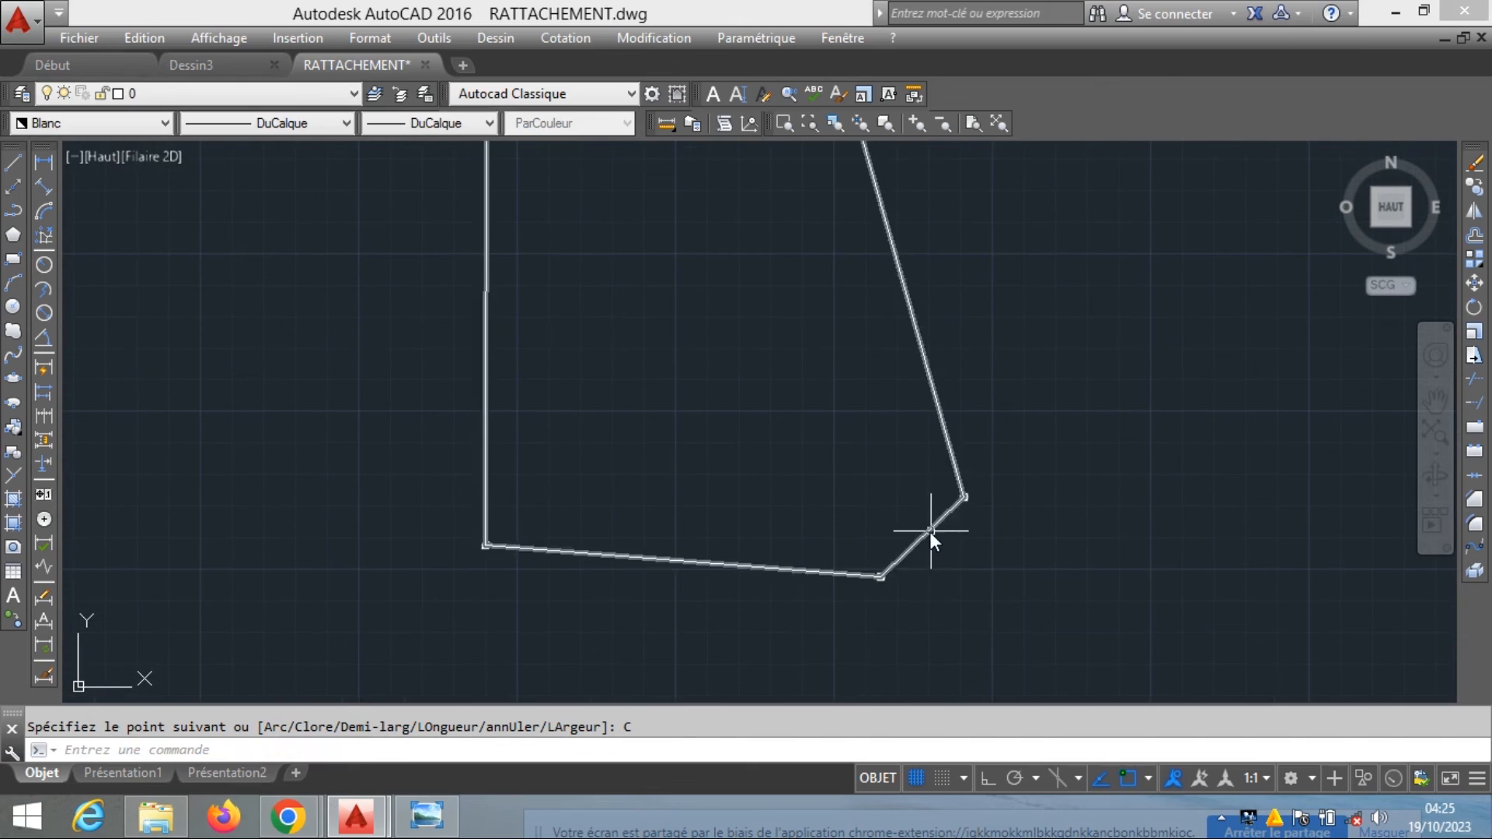
pyautogui.click(888, 576)
pyautogui.click(881, 577)
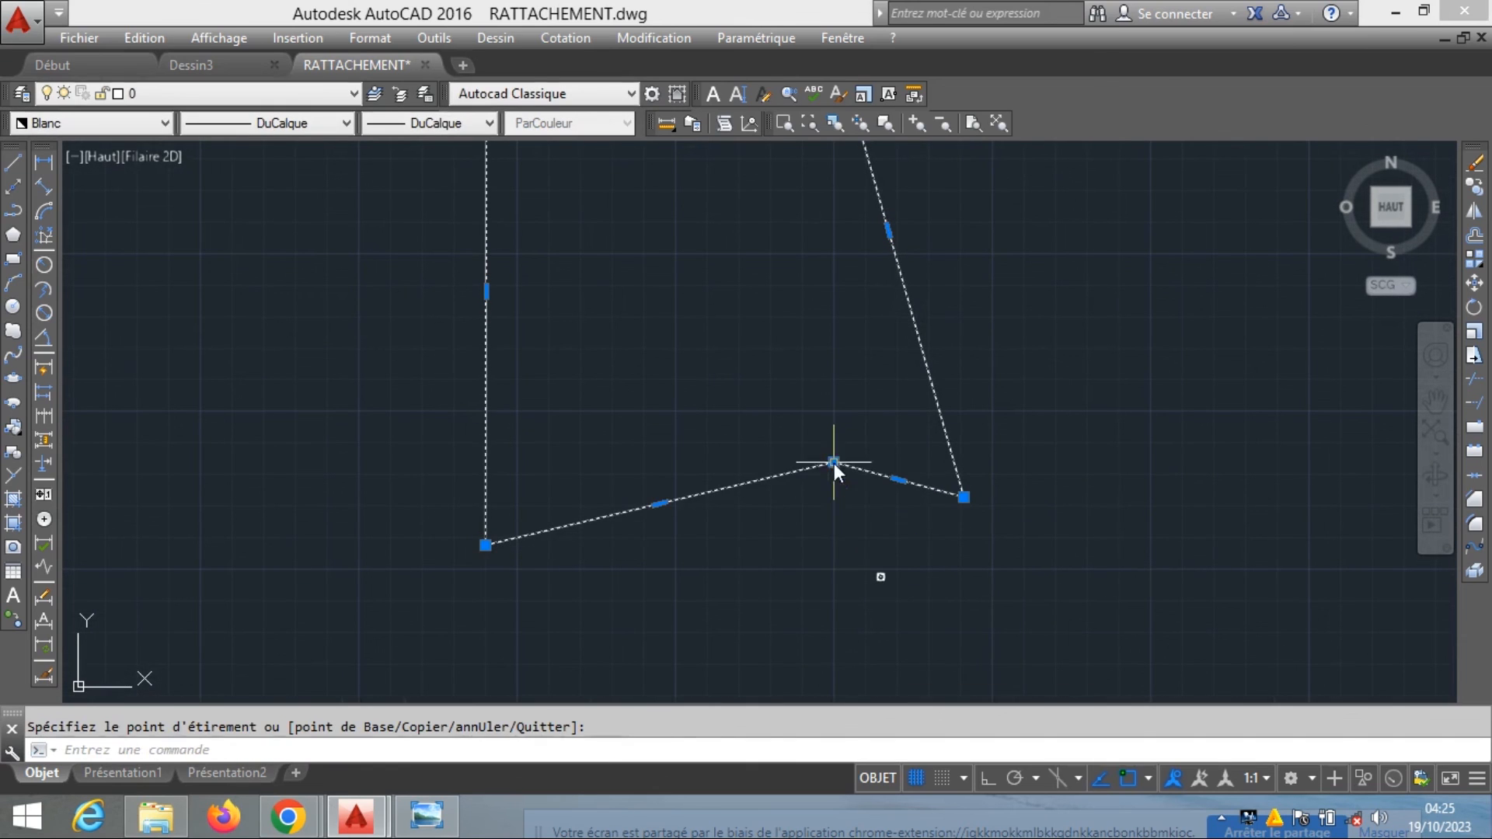
pyautogui.press('Escape')
pyautogui.press('Escape')
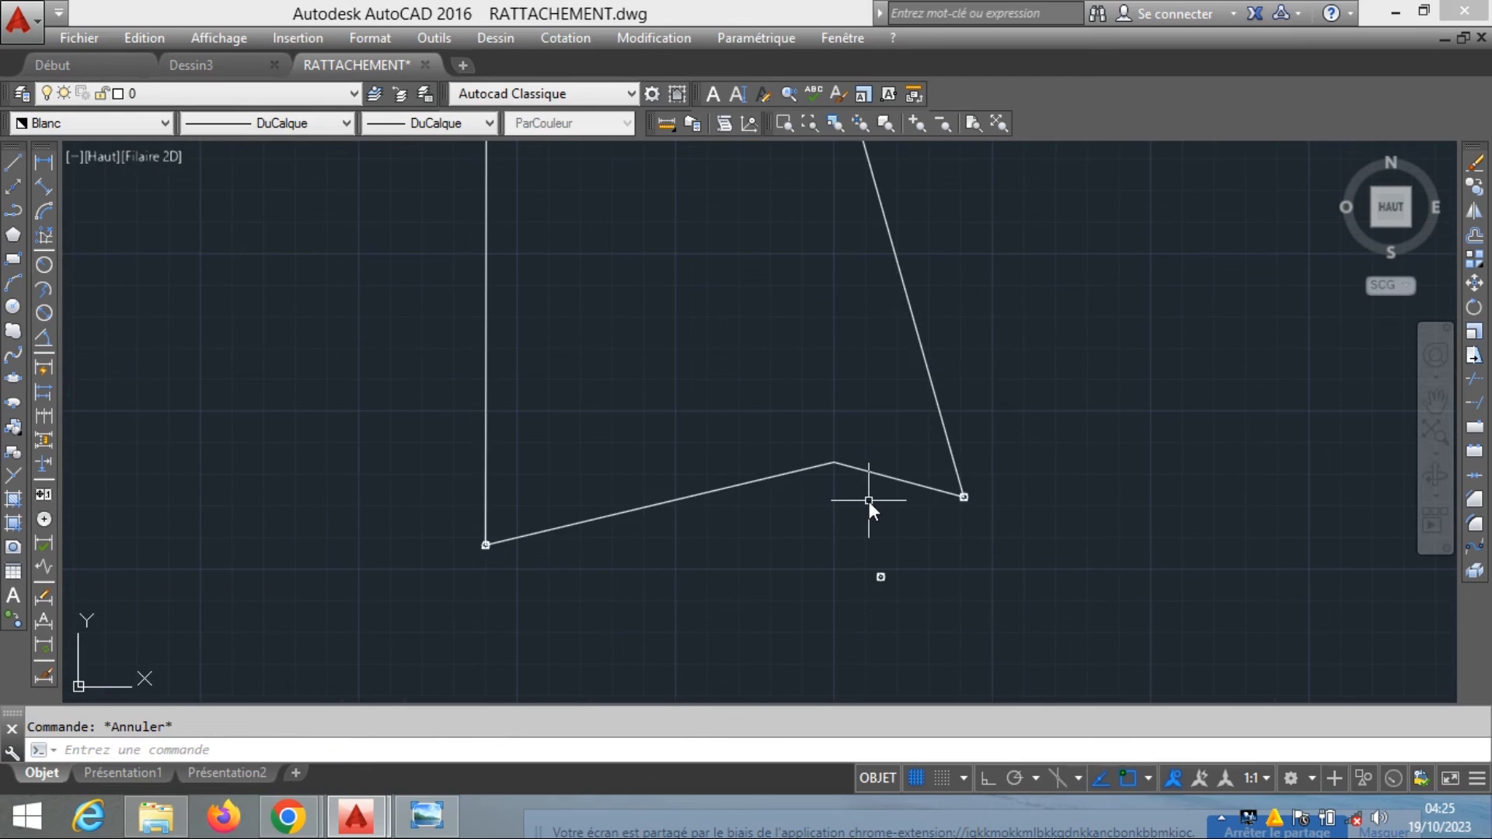
# Edit the parcel polyline's vertices, advancing to the displaced vertex and moving it onto the lower southeast corner point
pyautogui.click(790, 475)
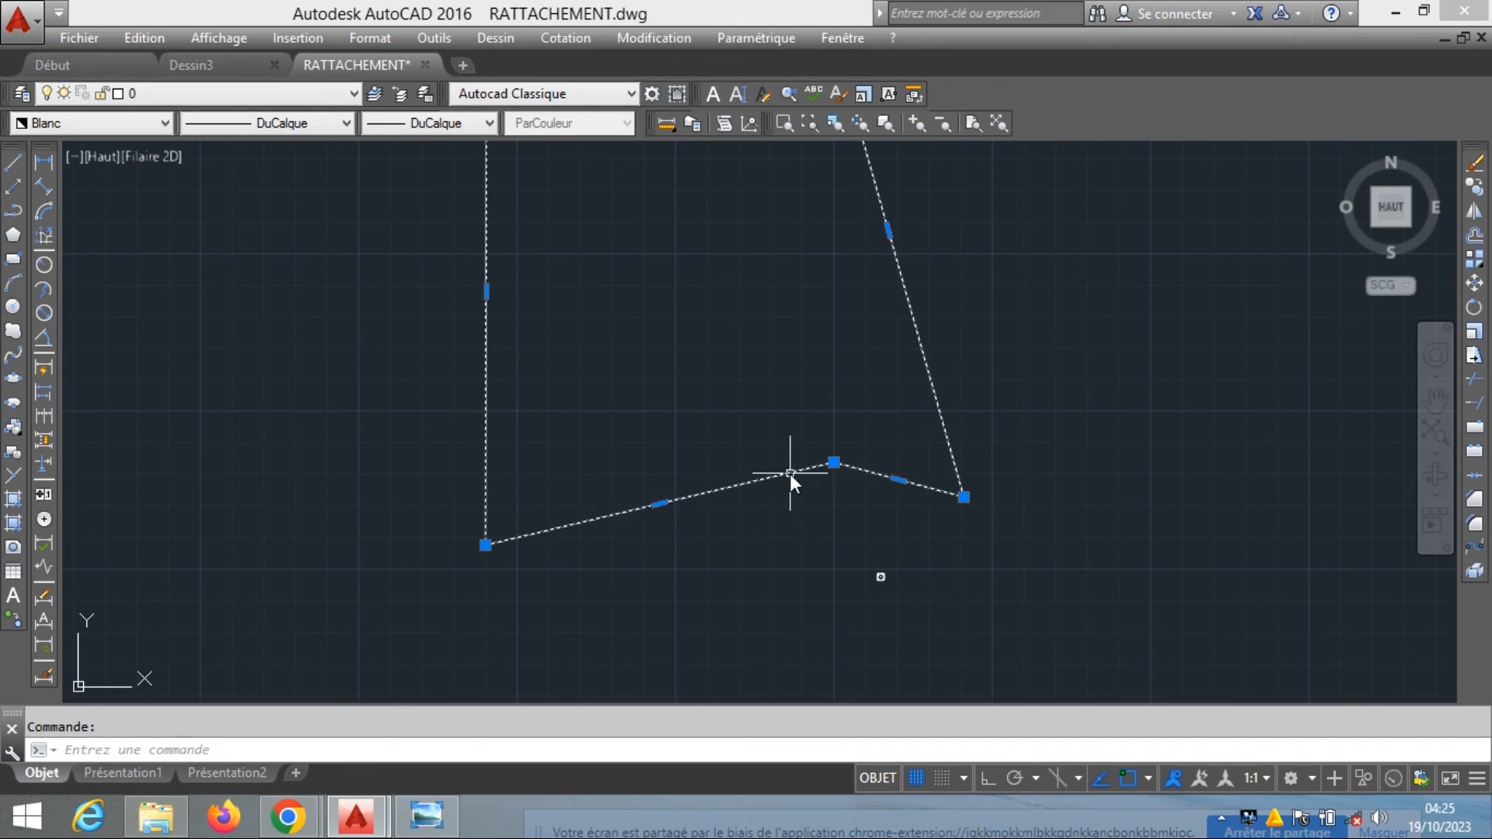
pyautogui.rightClick(796, 323)
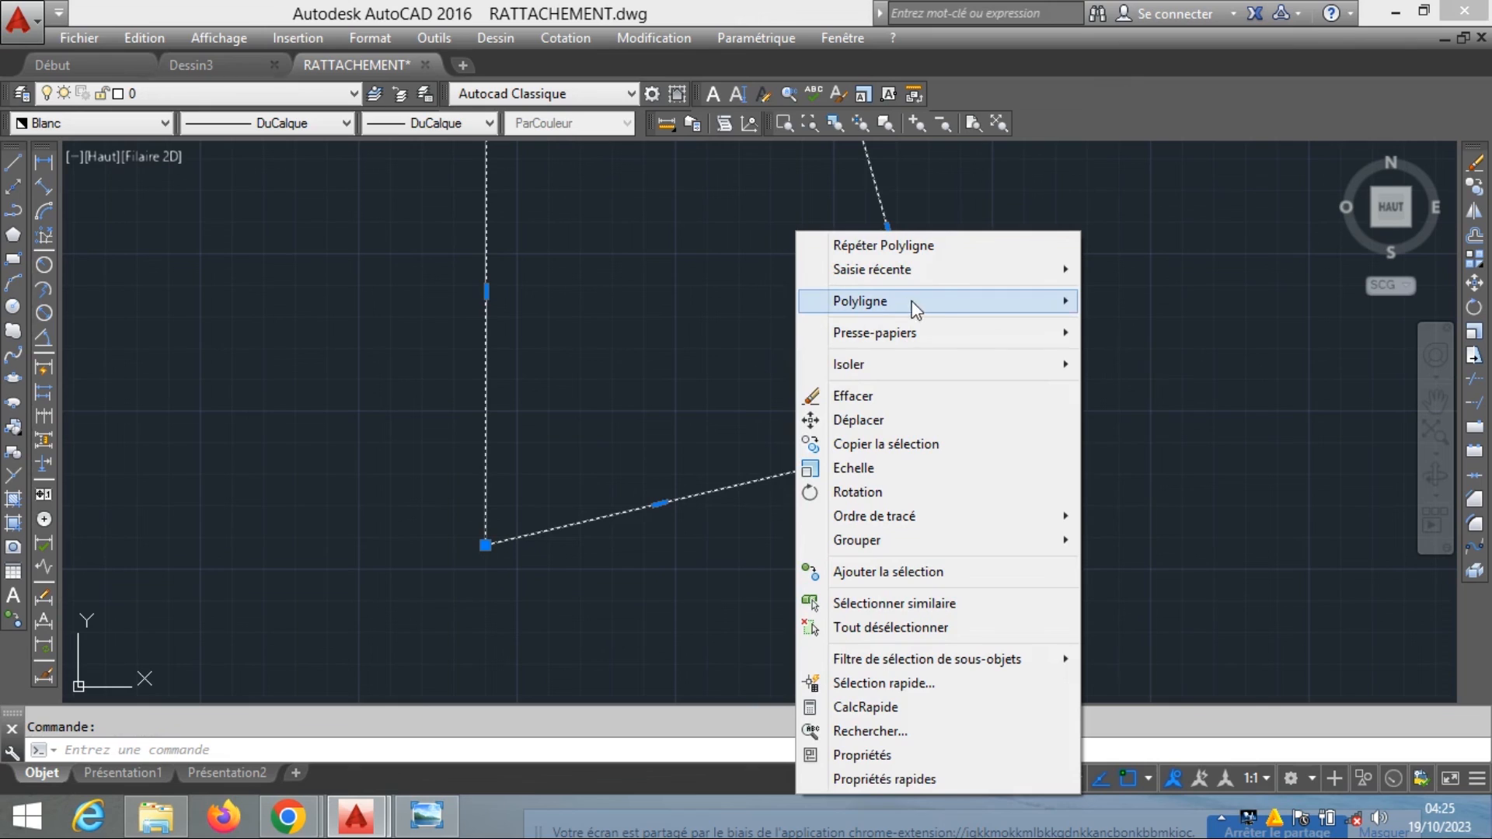
pyautogui.moveTo(950, 302)
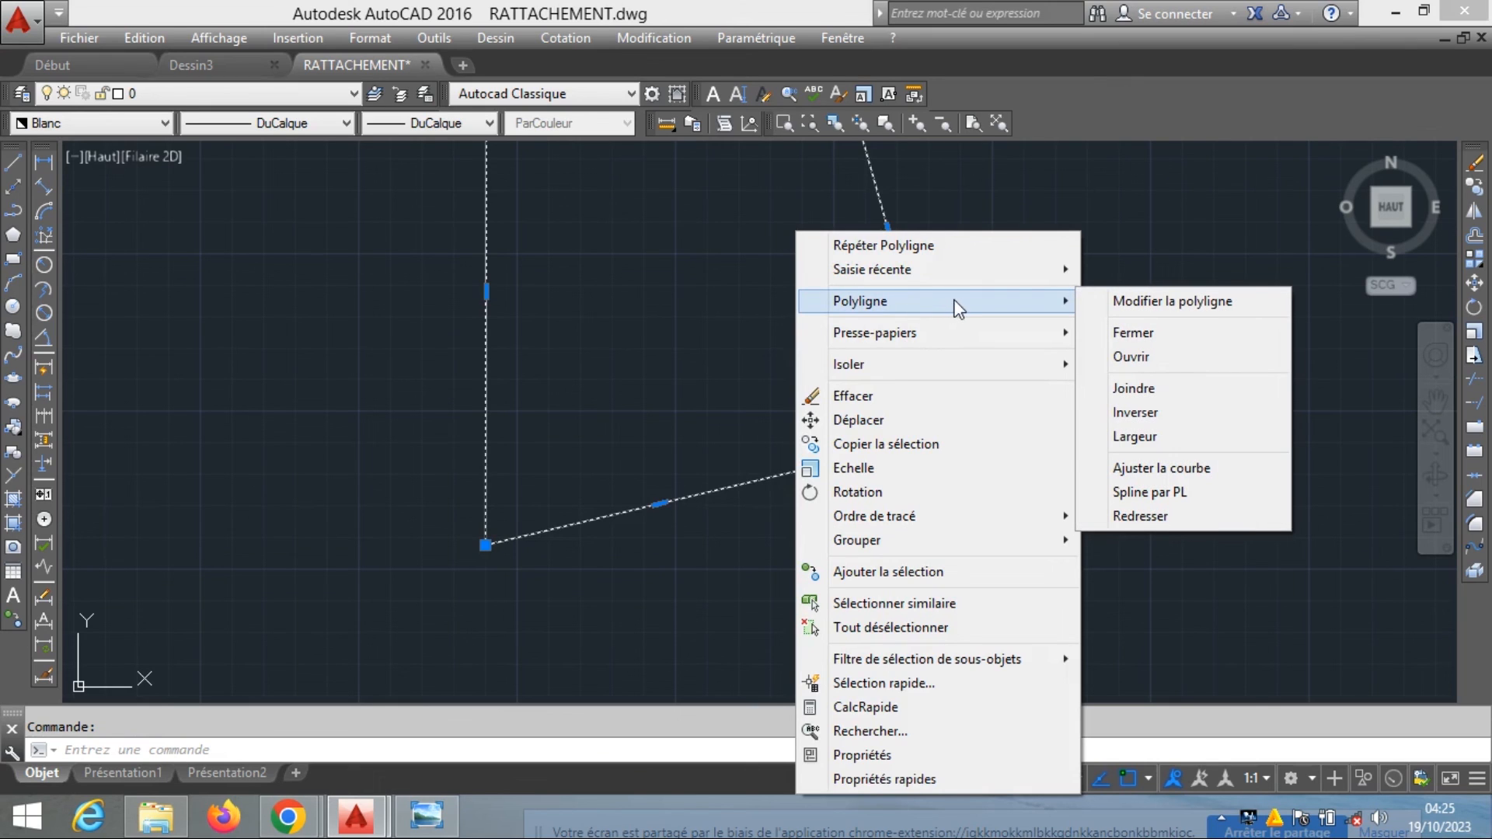
pyautogui.click(1118, 304)
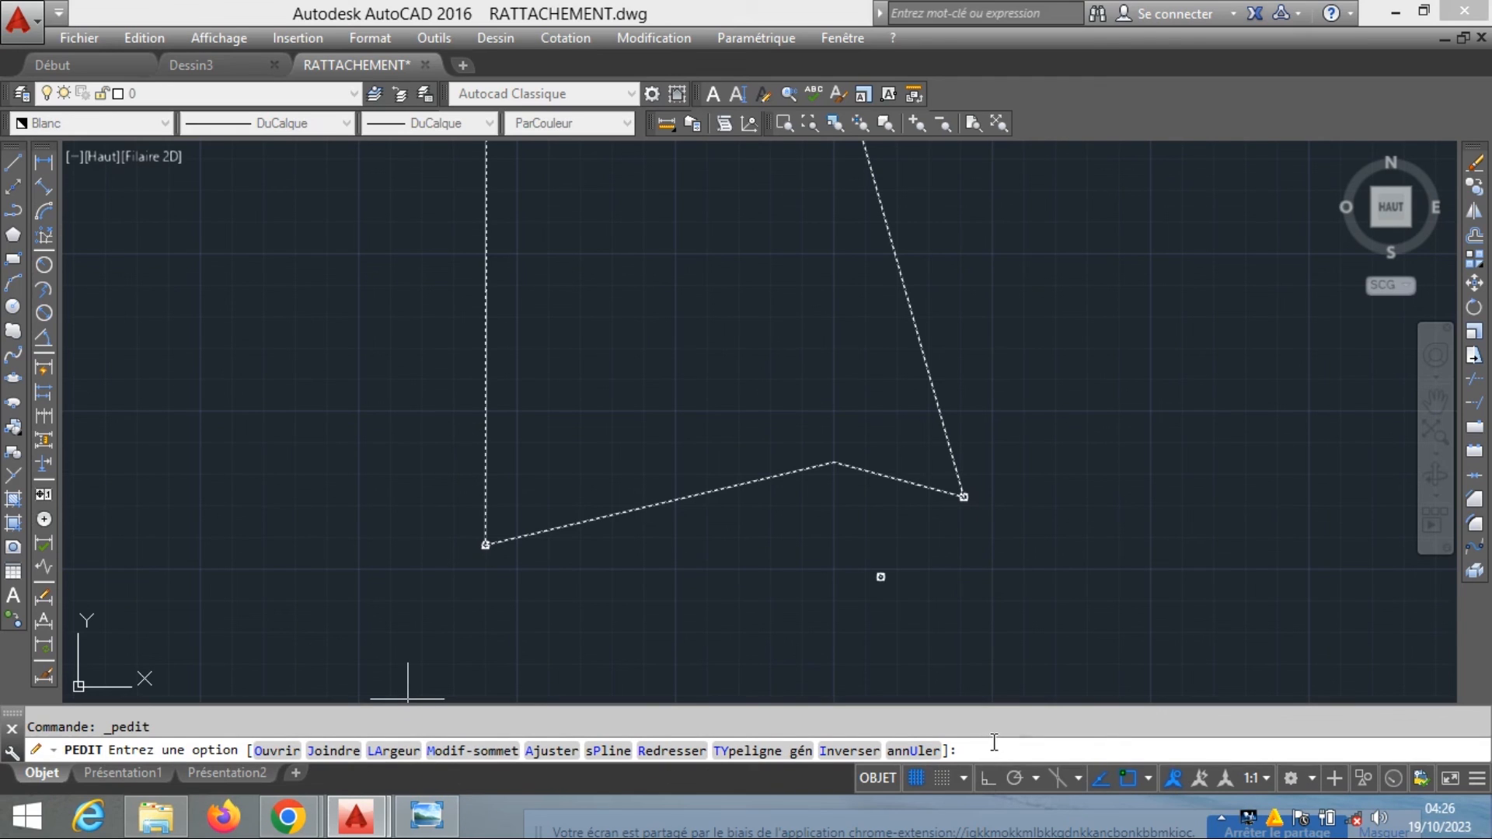
pyautogui.write('M')
pyautogui.press('Return')
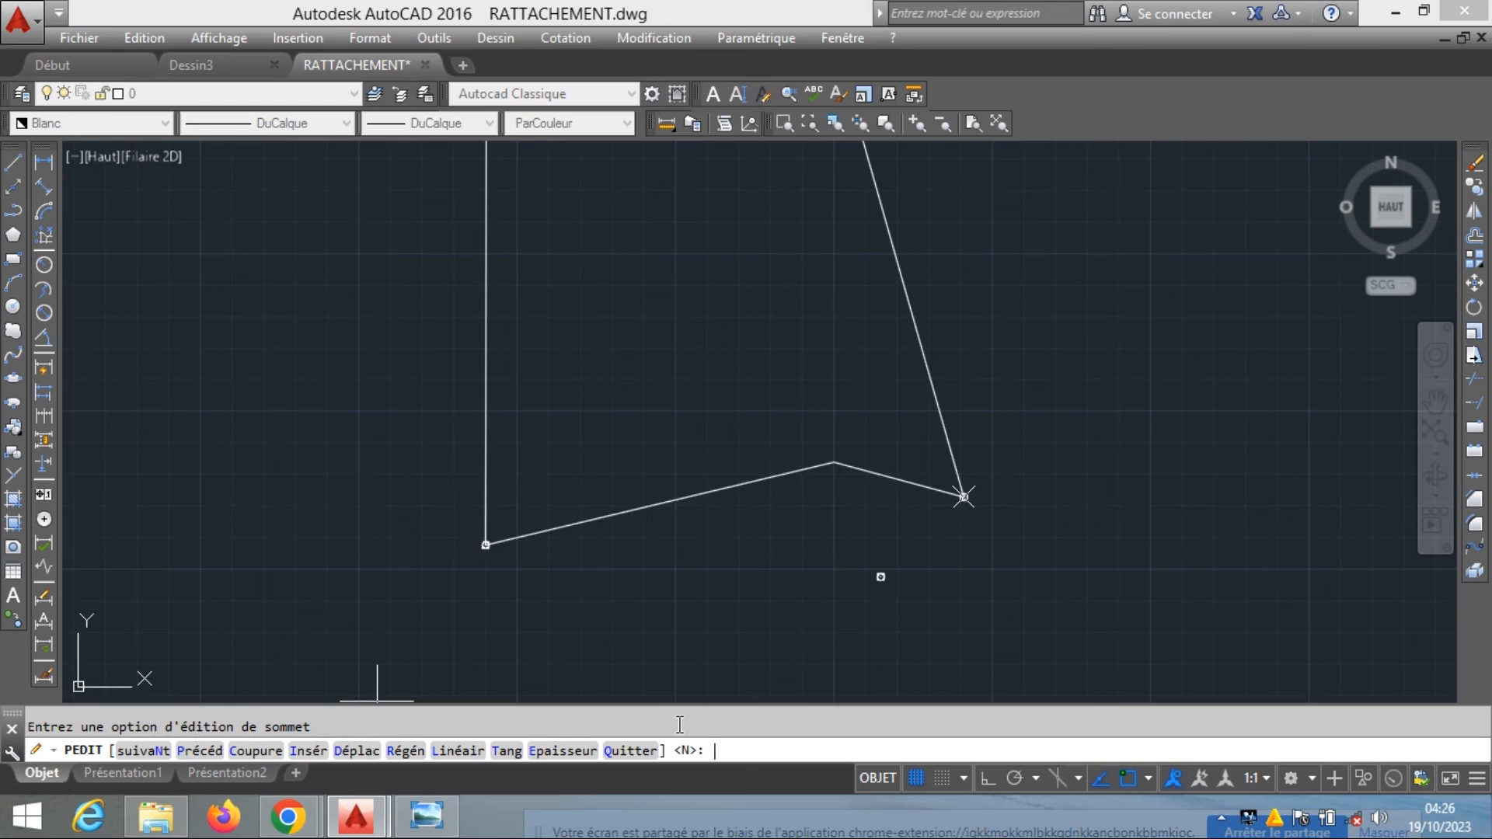
pyautogui.write('N')
pyautogui.press('Return')
pyautogui.write('D')
pyautogui.press('Return')
pyautogui.click(880, 576)
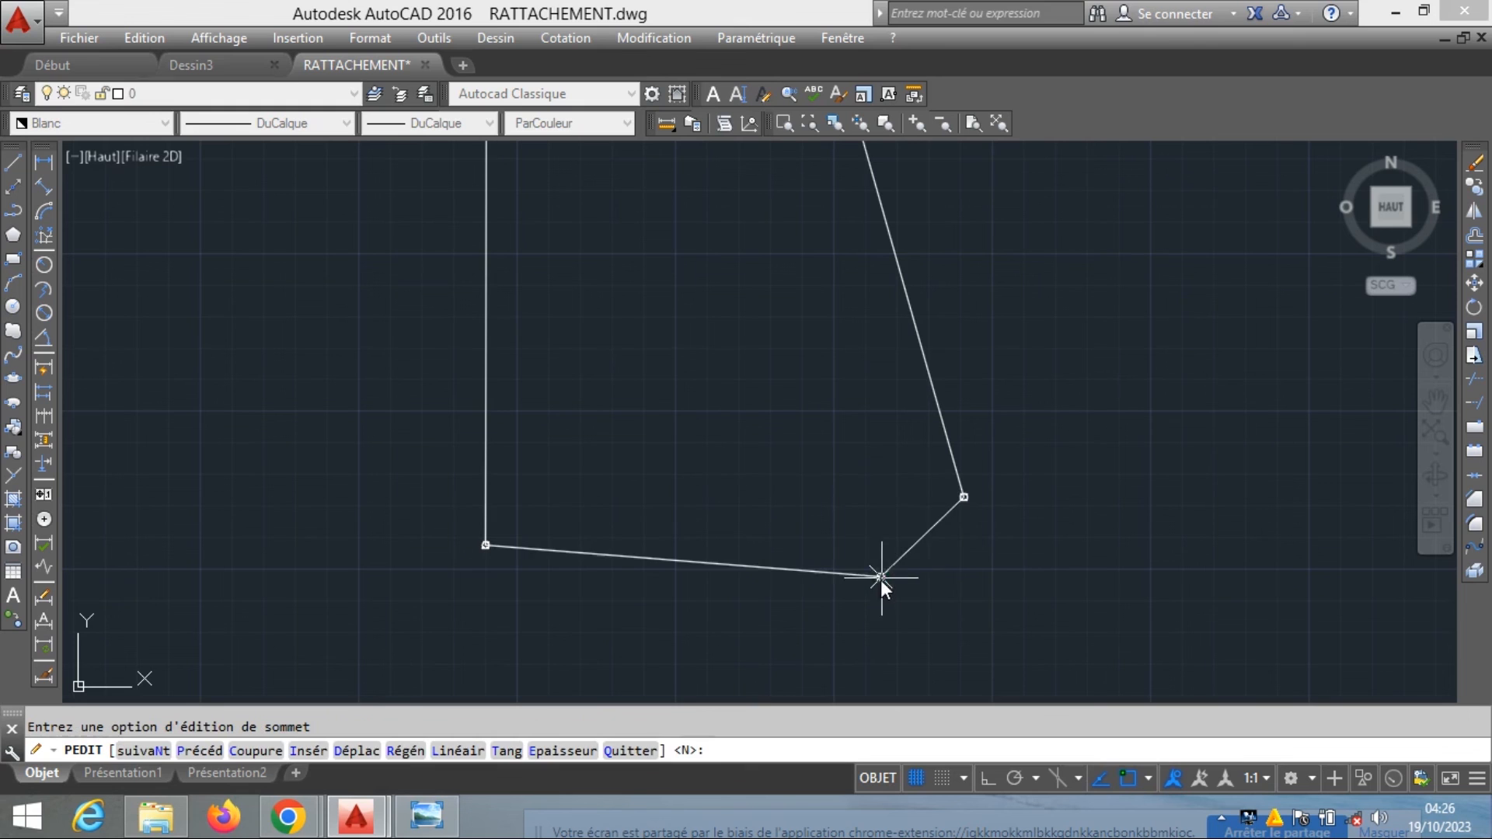
pyautogui.scroll(-8, 1018, 548)
pyautogui.scroll(6, 955, 528)
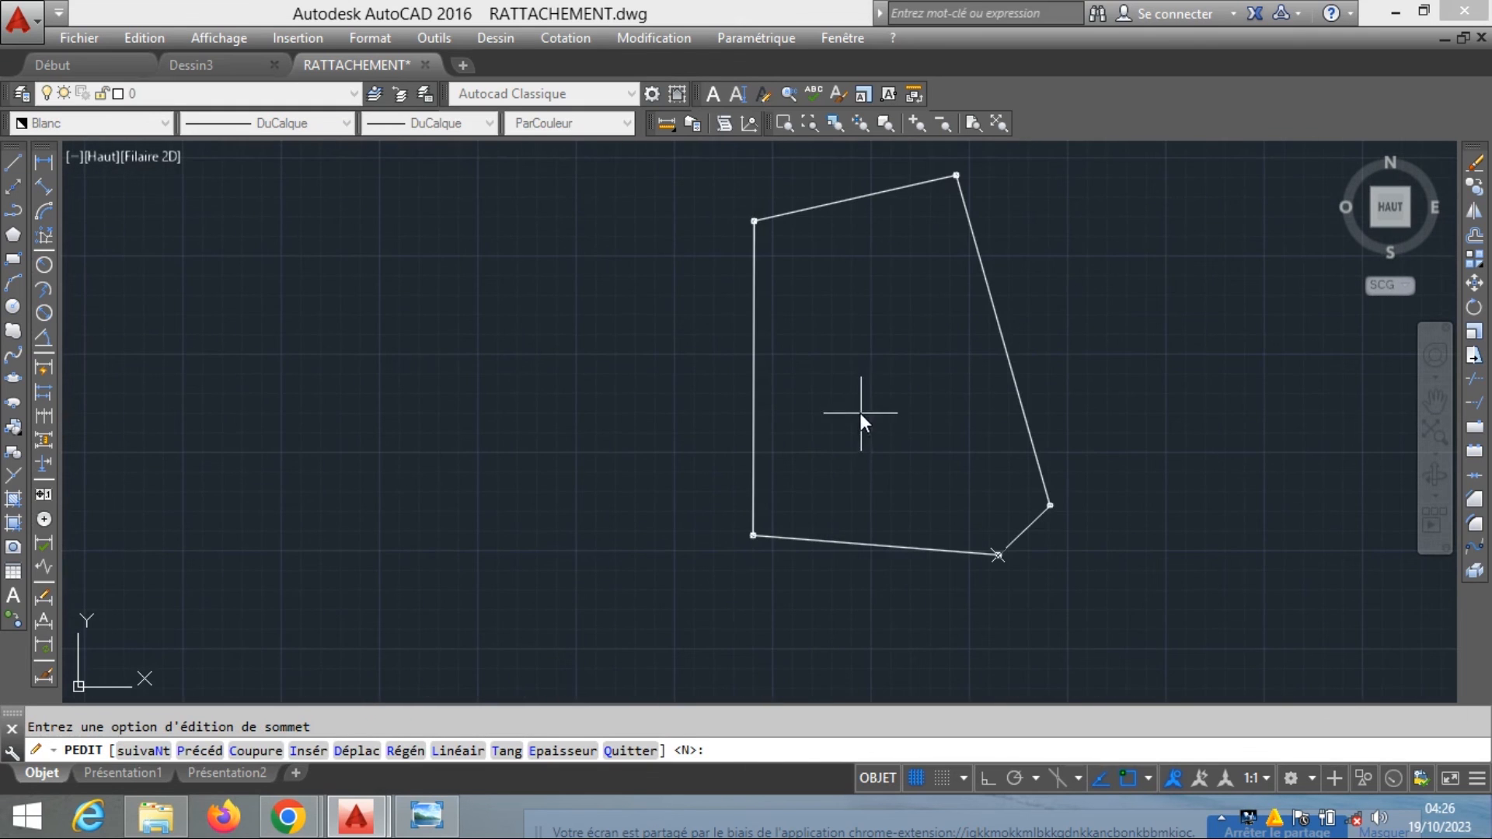
pyautogui.moveTo(847, 440); pyautogui.dragTo(736, 454, button='middle')
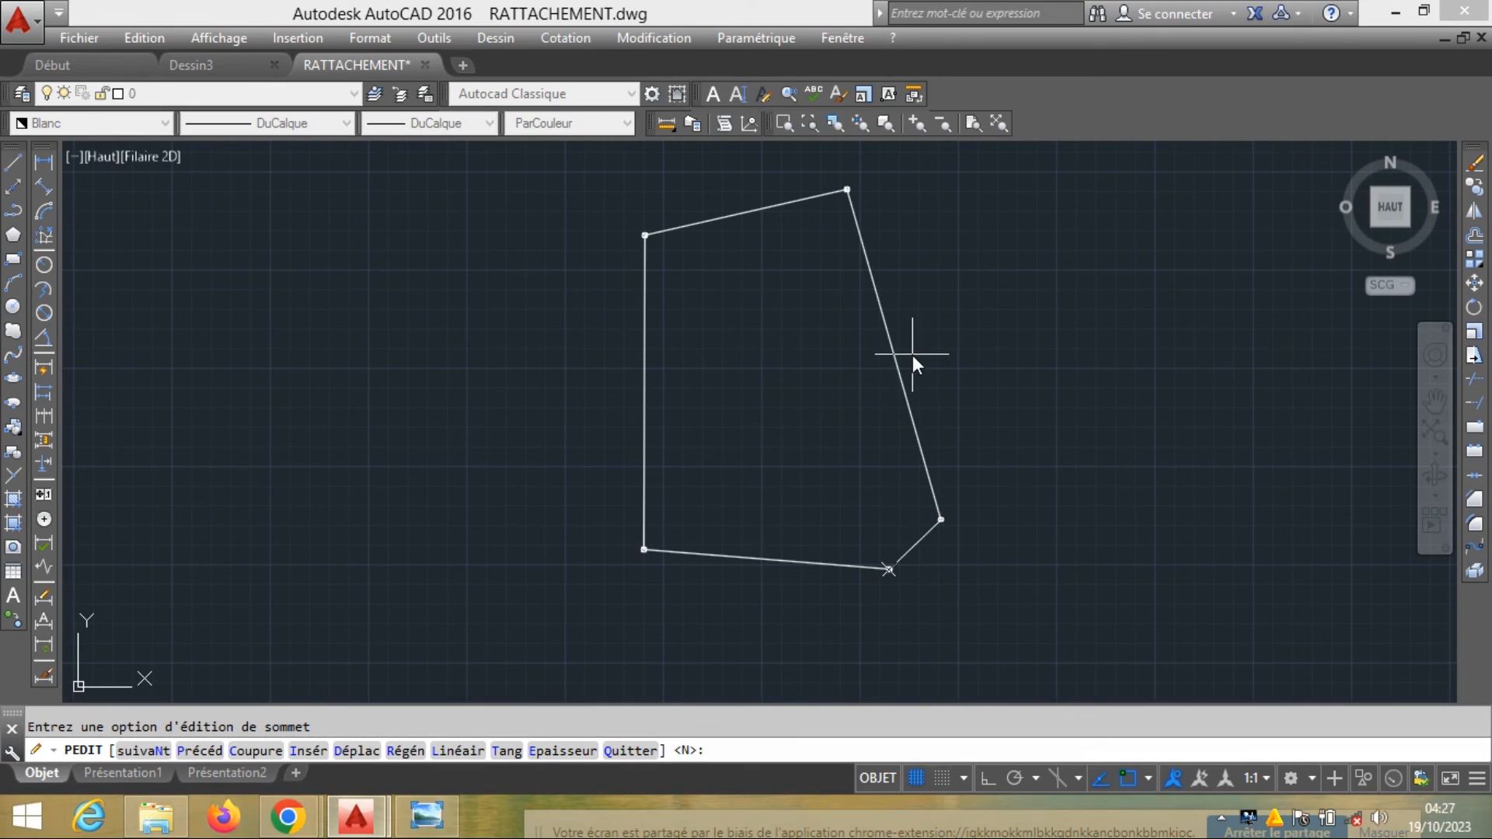
pyautogui.press('Escape')
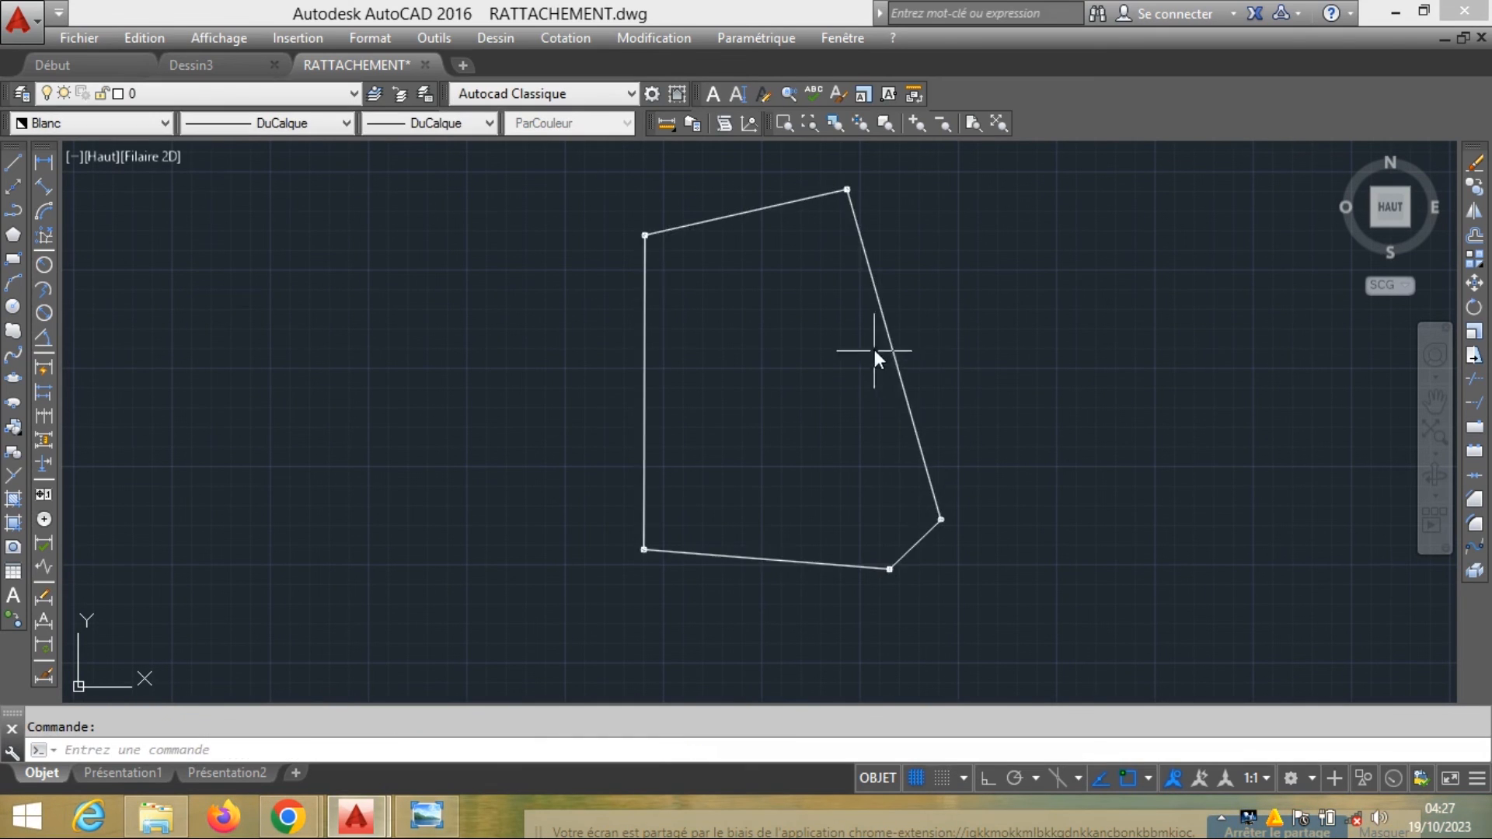
pyautogui.click(885, 320)
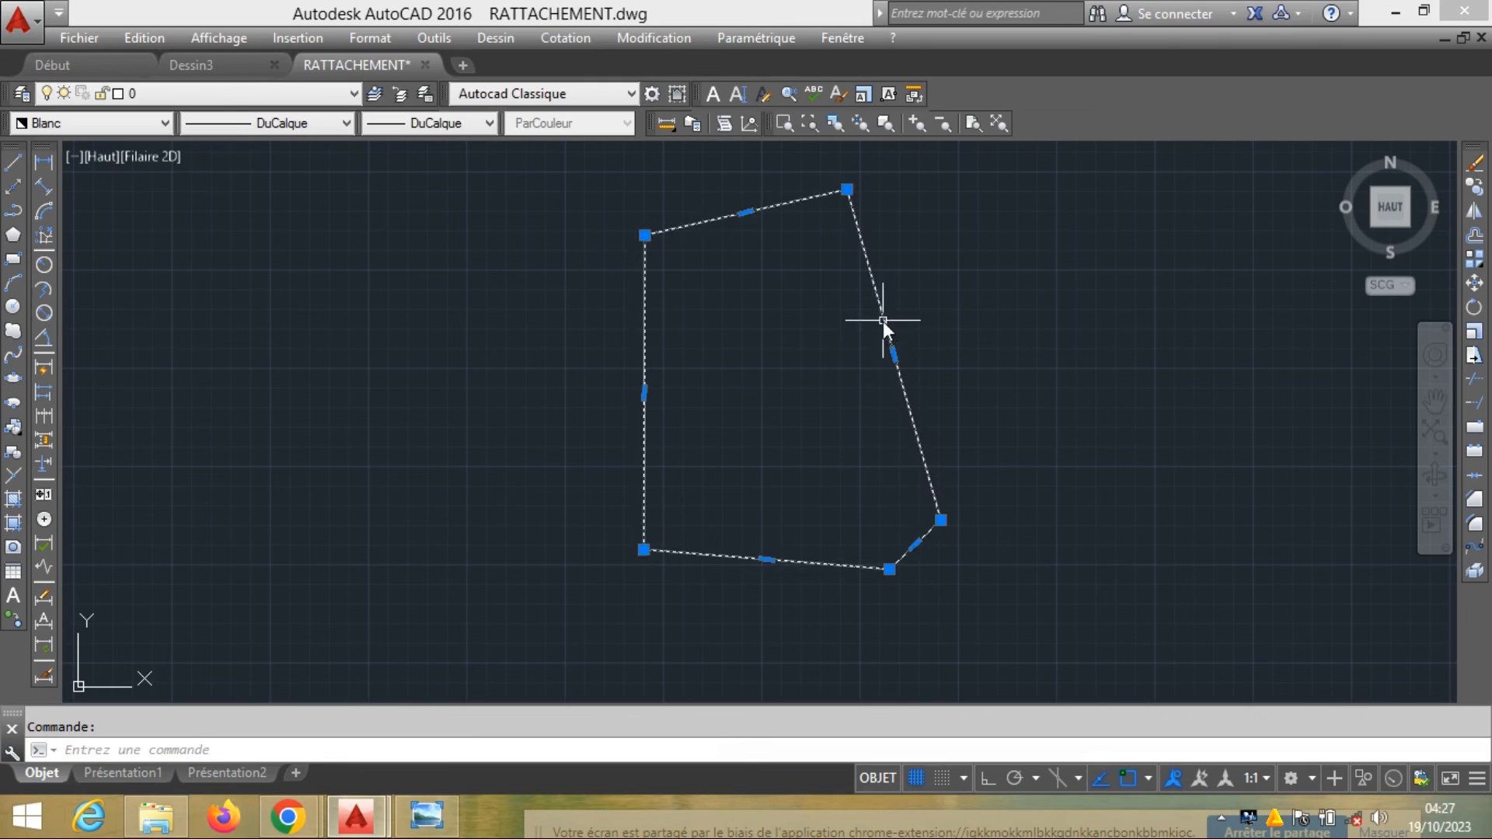
pyautogui.rightClick(897, 310)
pyautogui.moveTo(1049, 303)
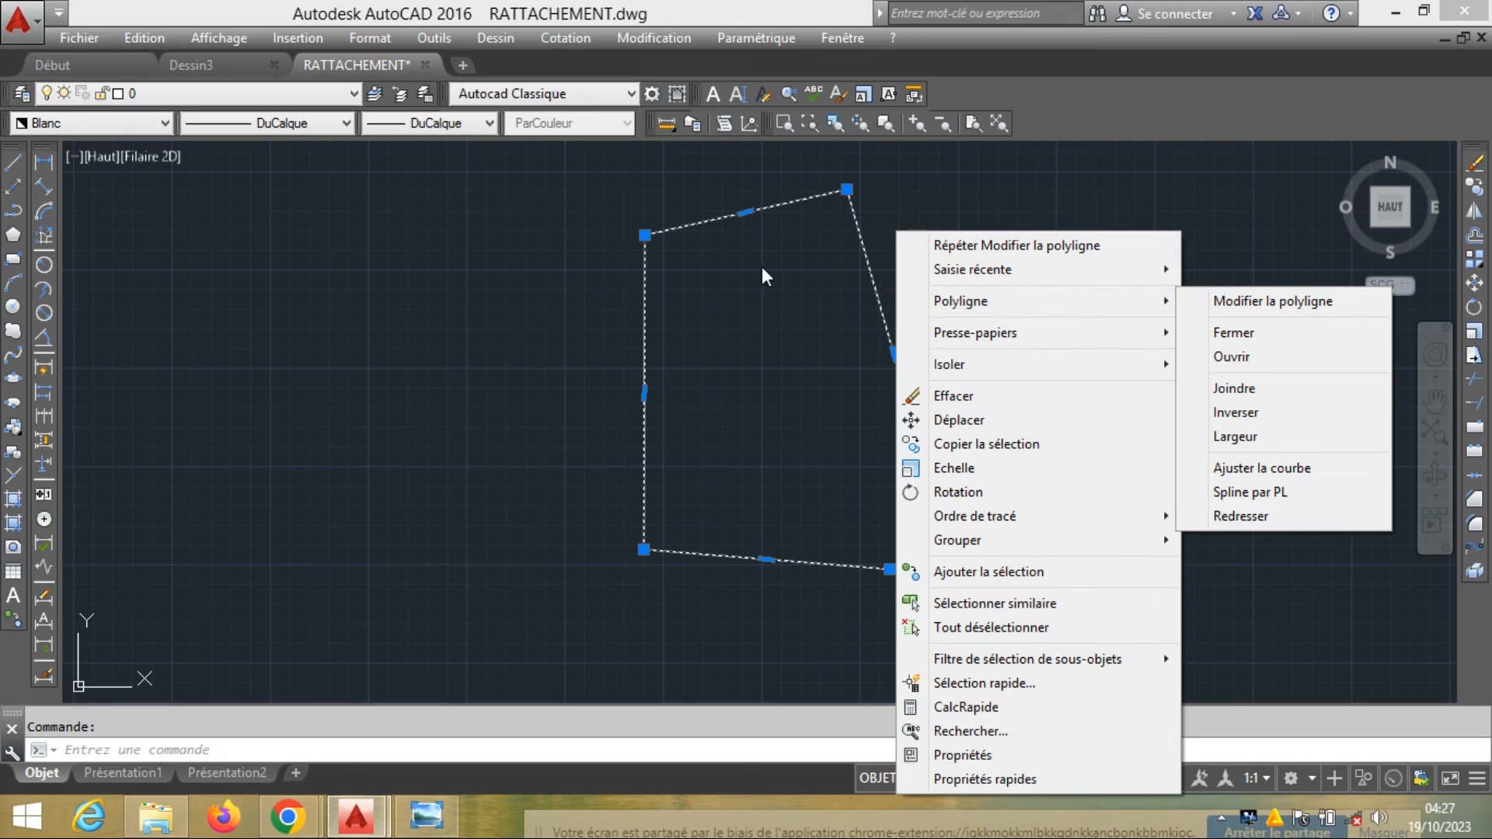
pyautogui.click(799, 315)
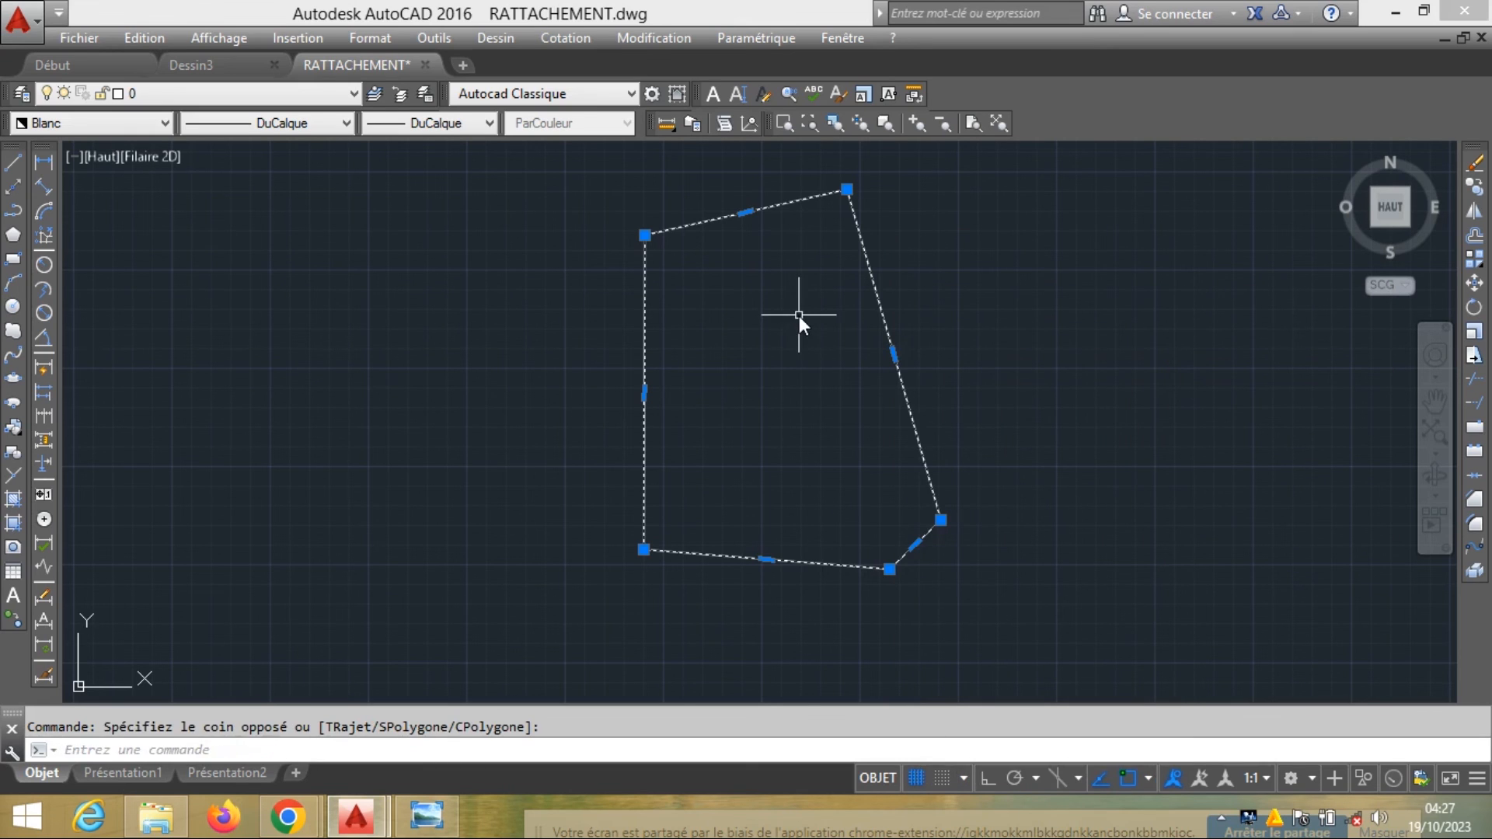
pyautogui.press('Escape')
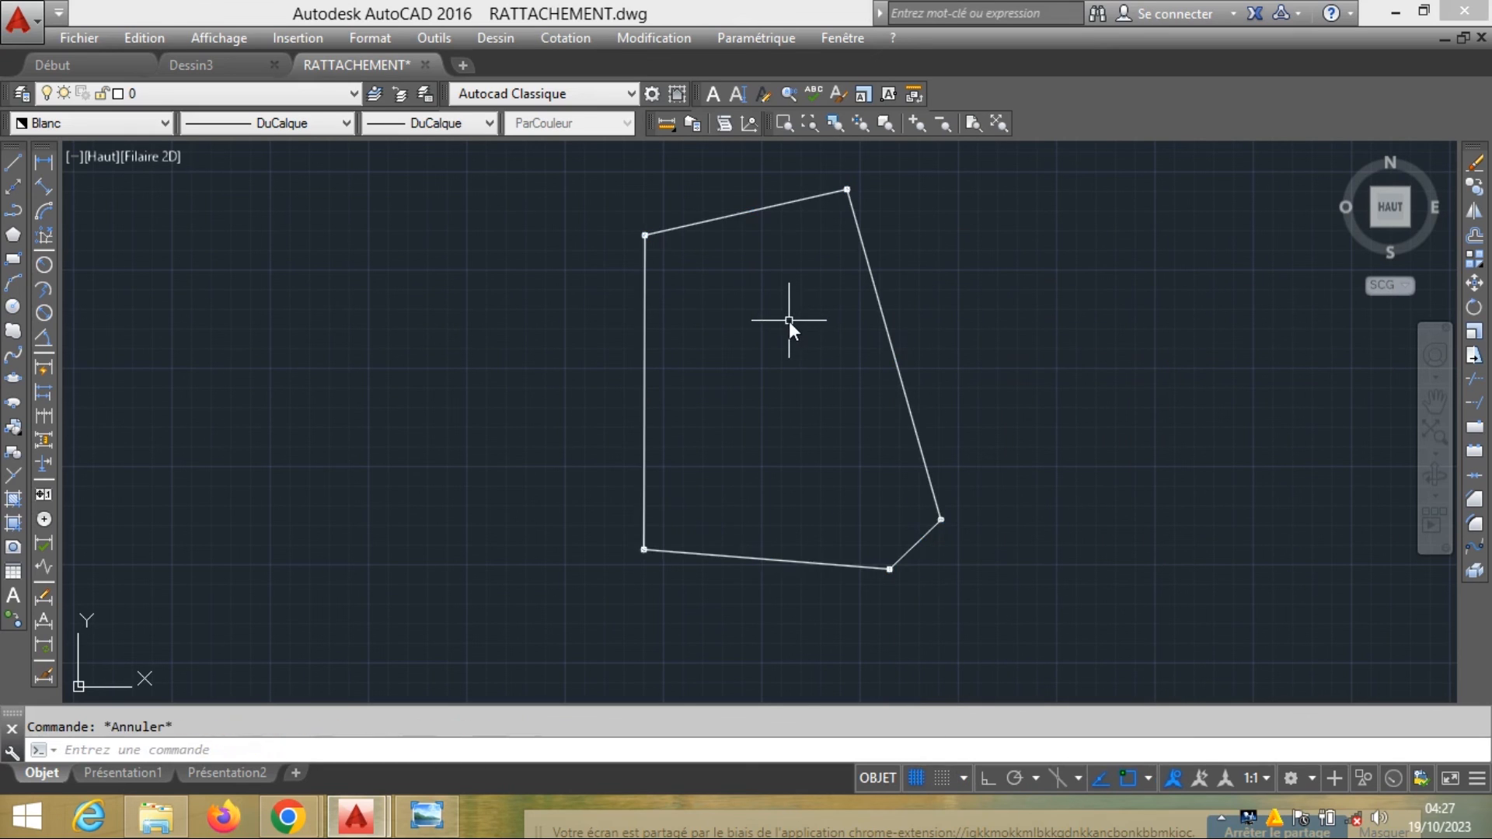
pyautogui.click(1400, 9)
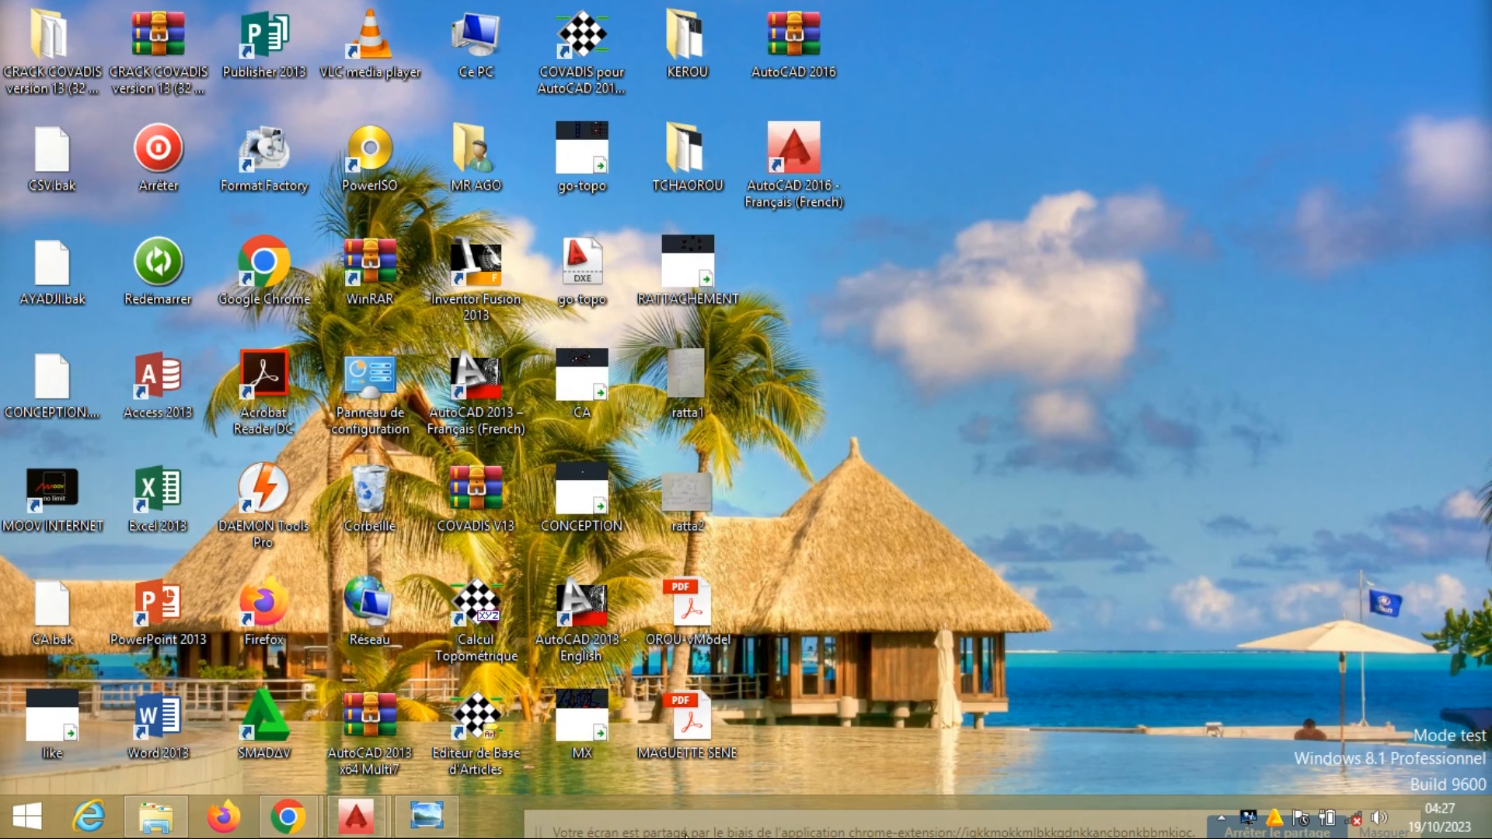
pyautogui.click(1254, 830)
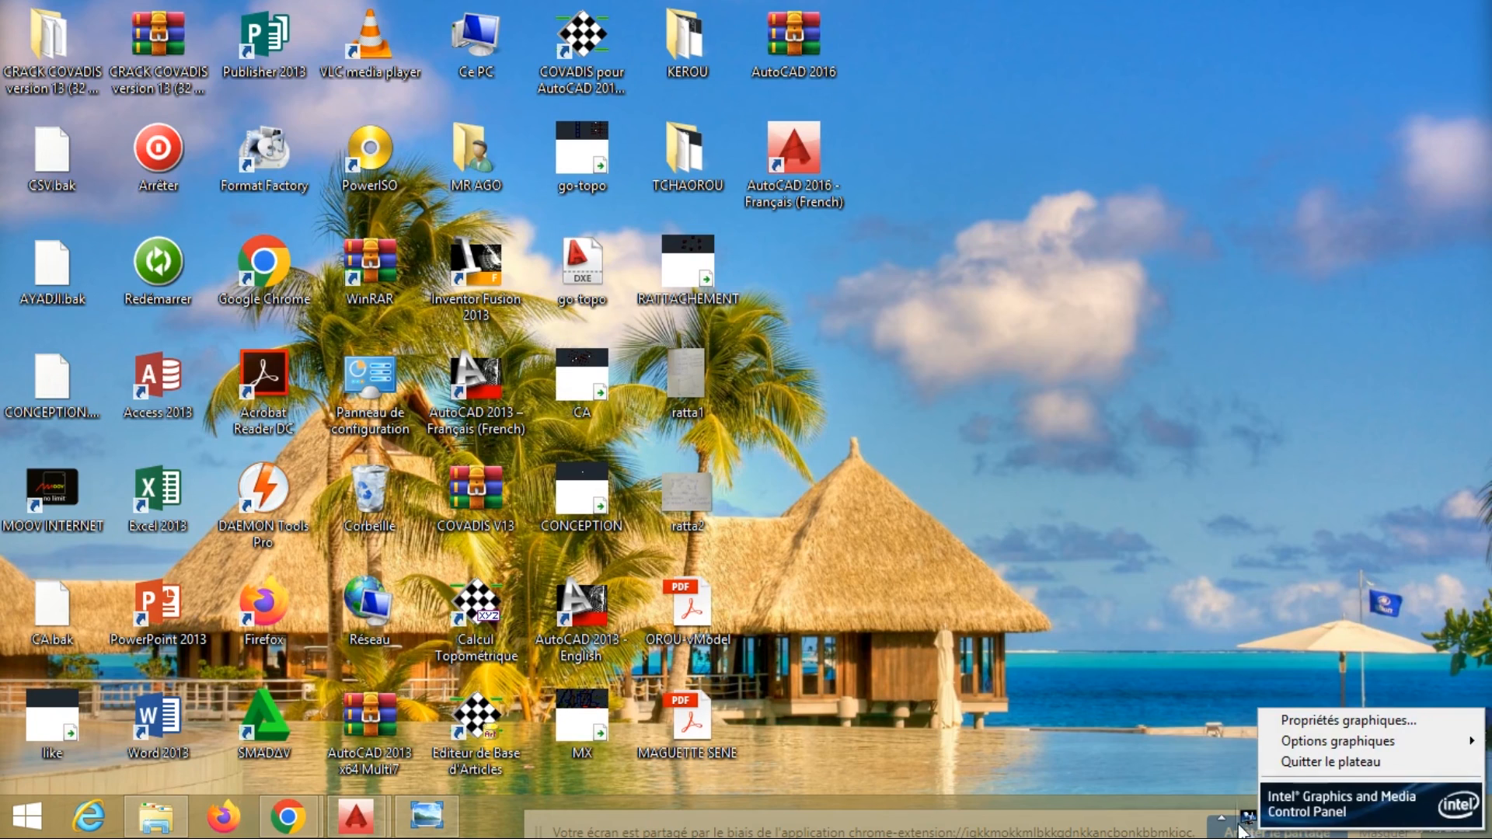
pyautogui.click(1210, 752)
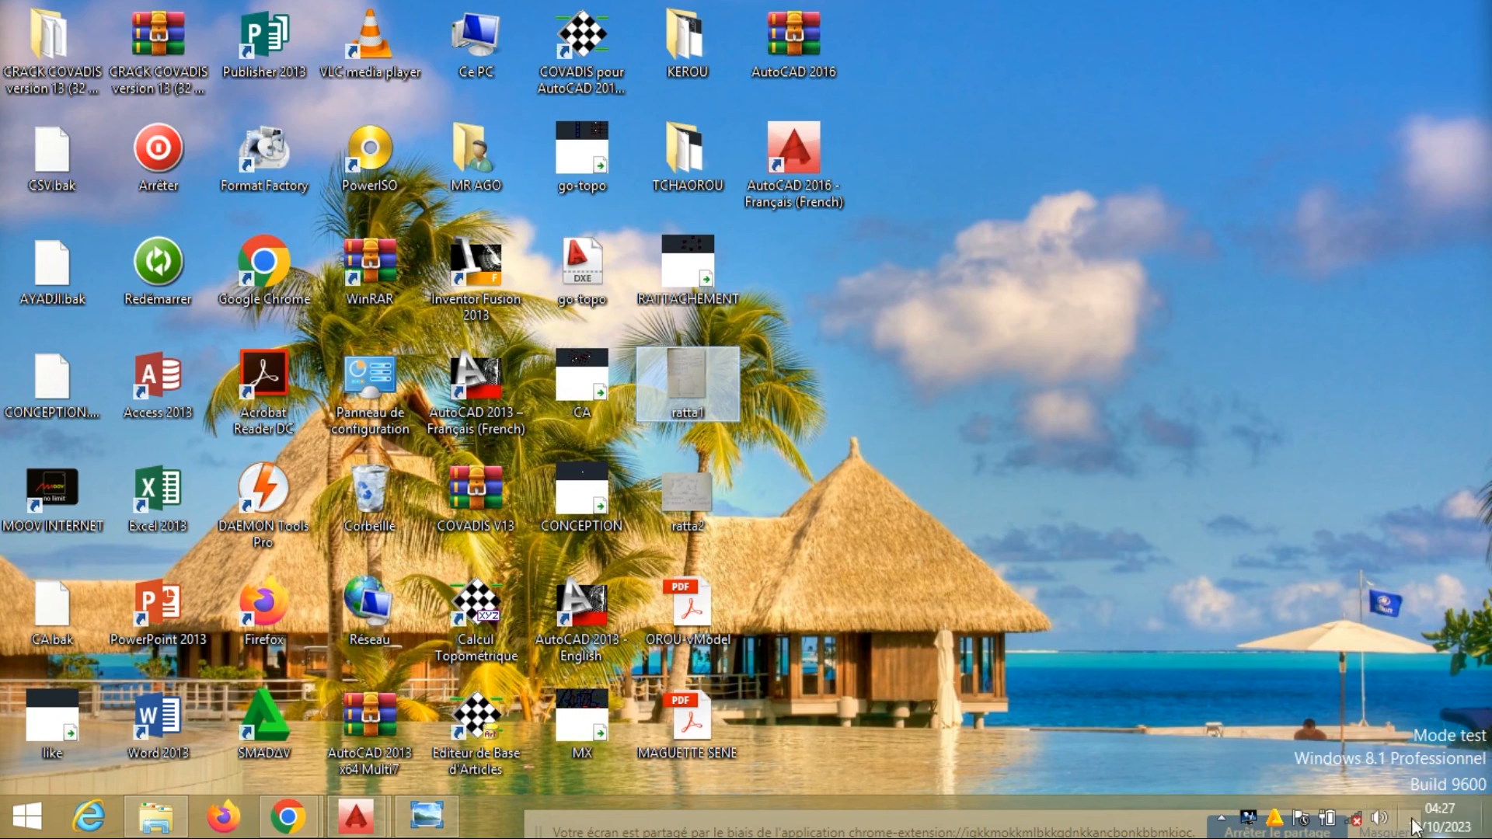
pyautogui.click(325, 801)
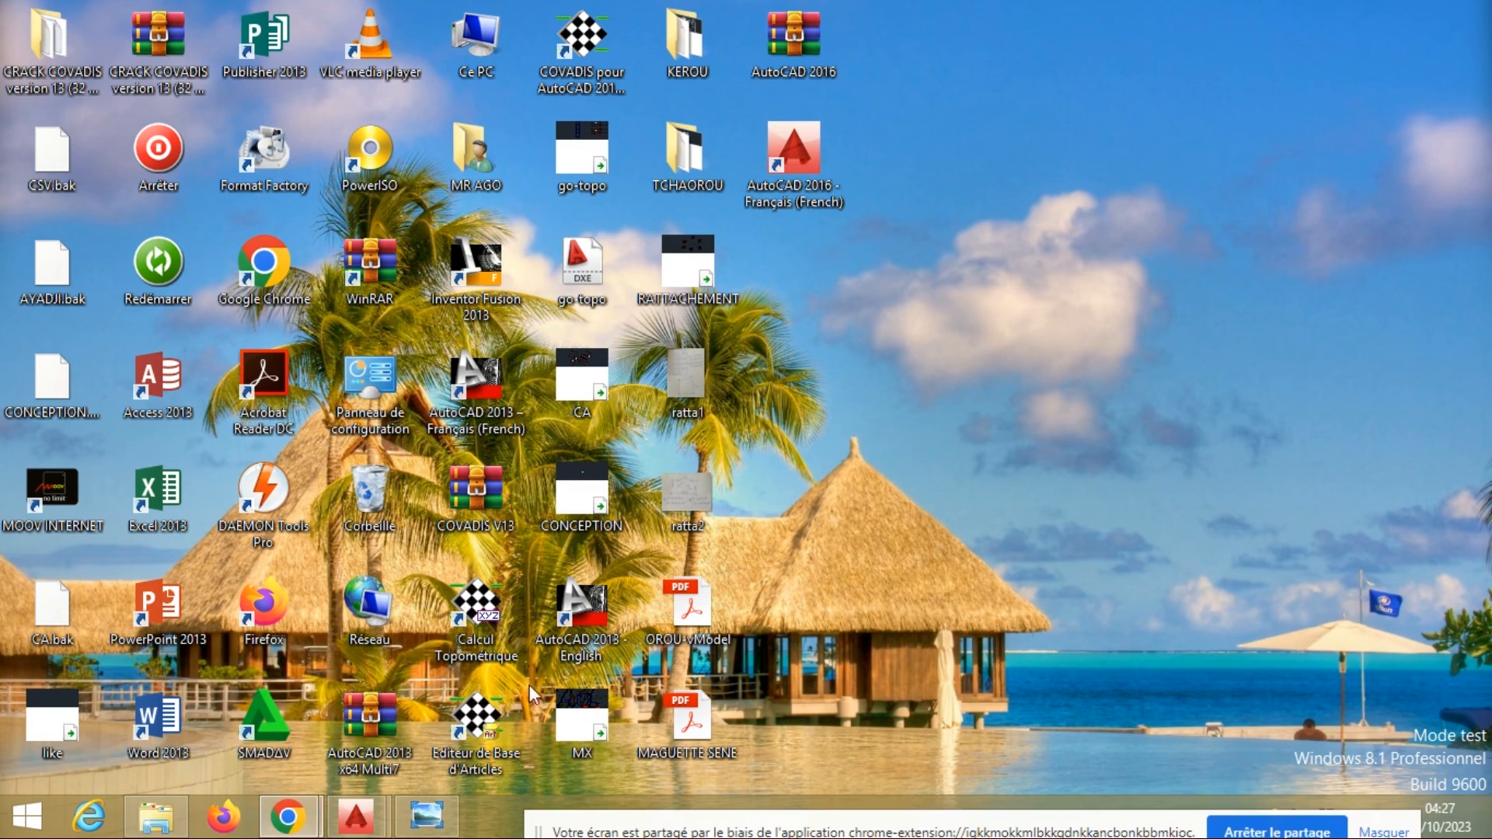
pyautogui.click(304, 821)
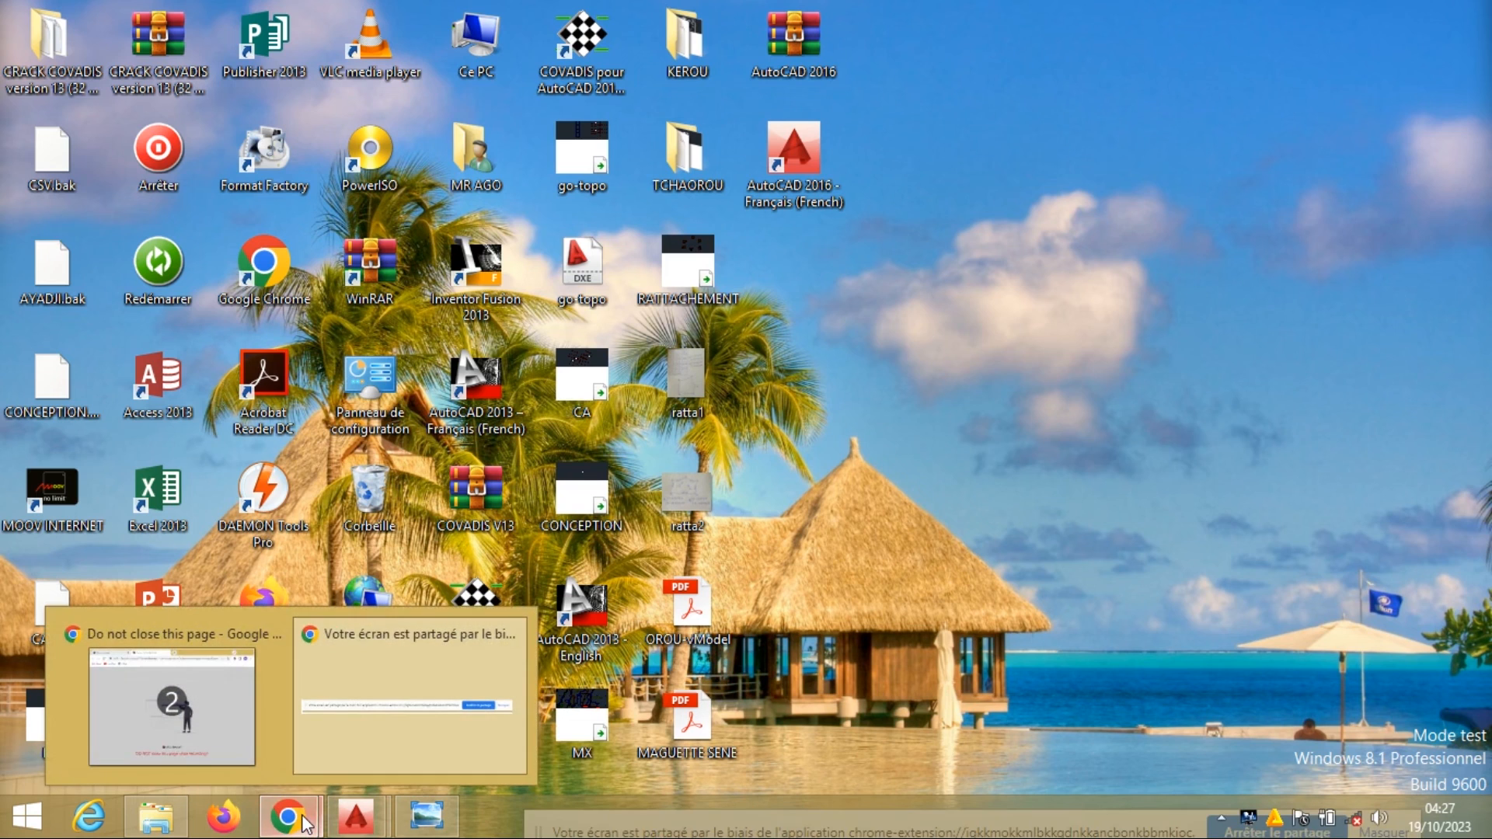